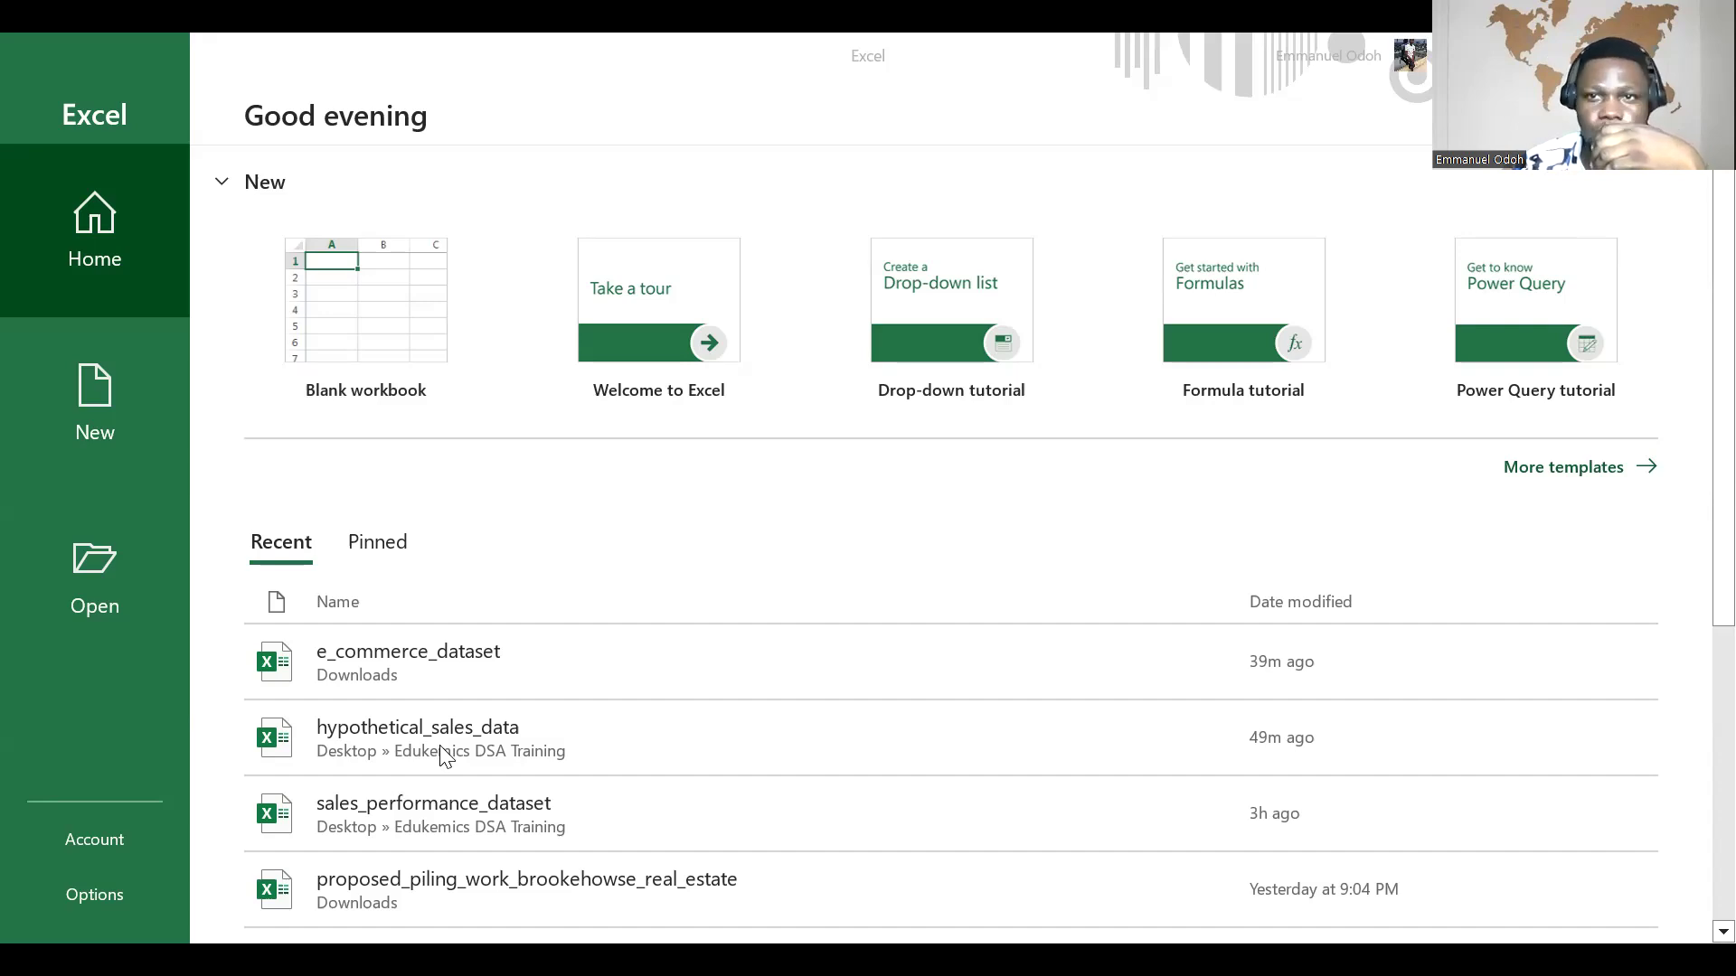
Step: Open the hypothetical_sales_data workbook from the recent files
left_click(440, 746)
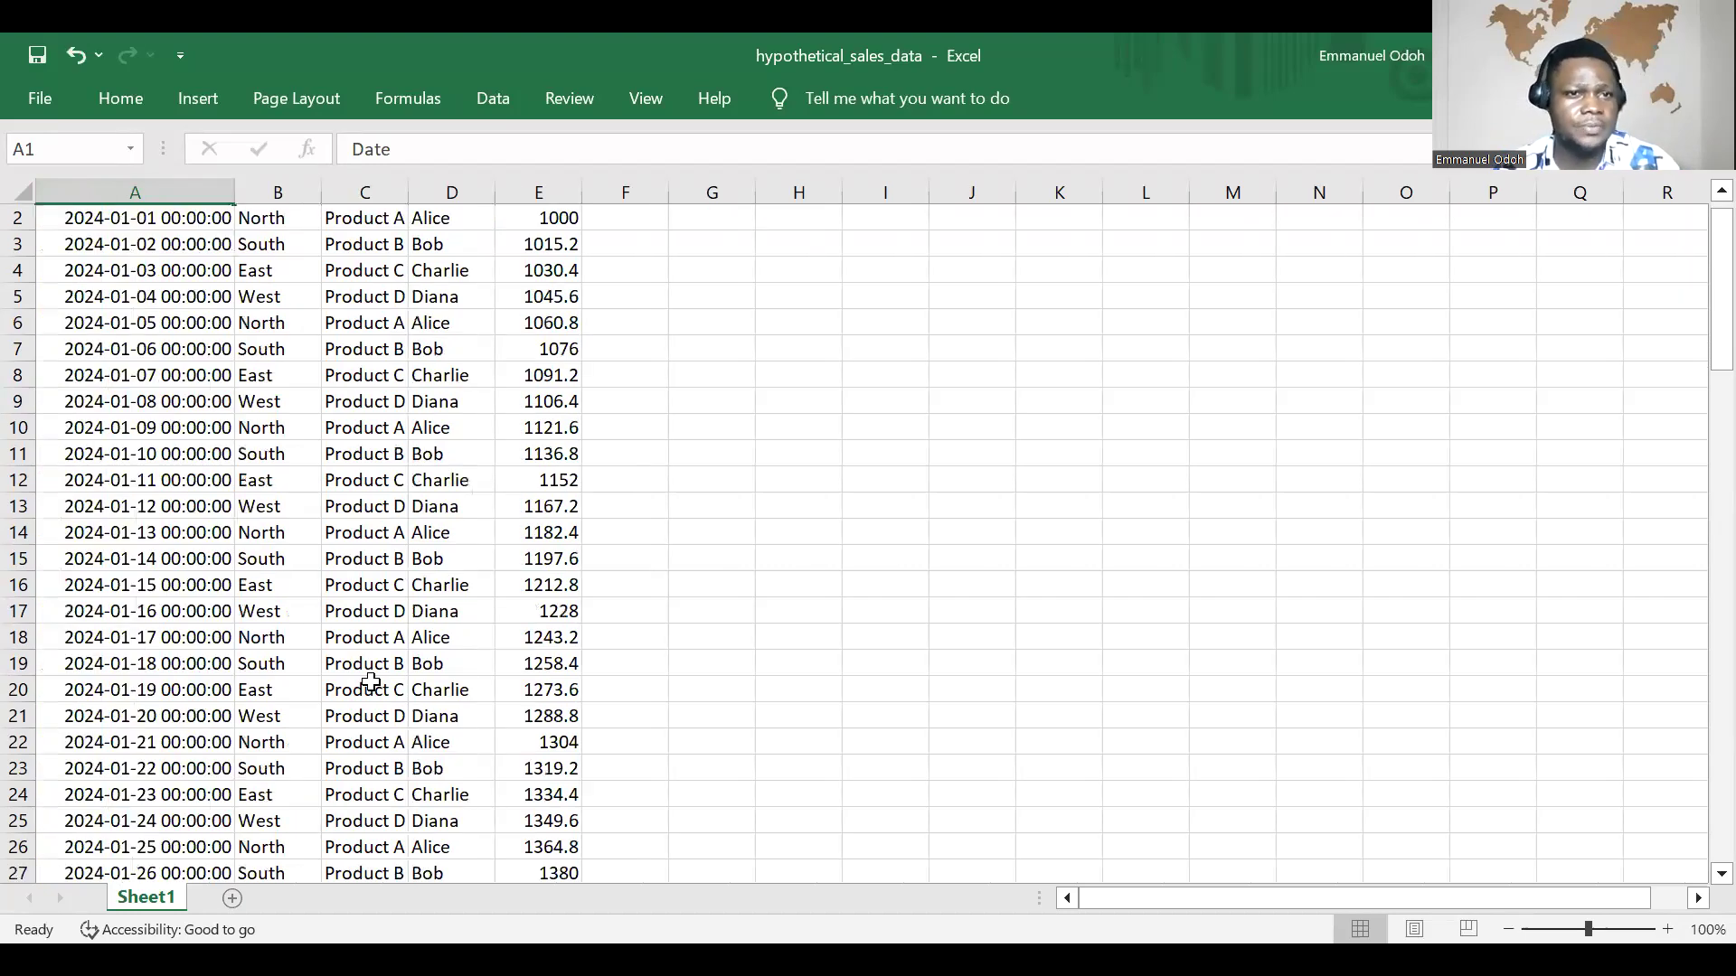
Step: Examine the sales records on Sheet1 from the header row down to the last entry and back
scroll(368, 685, "down", 9)
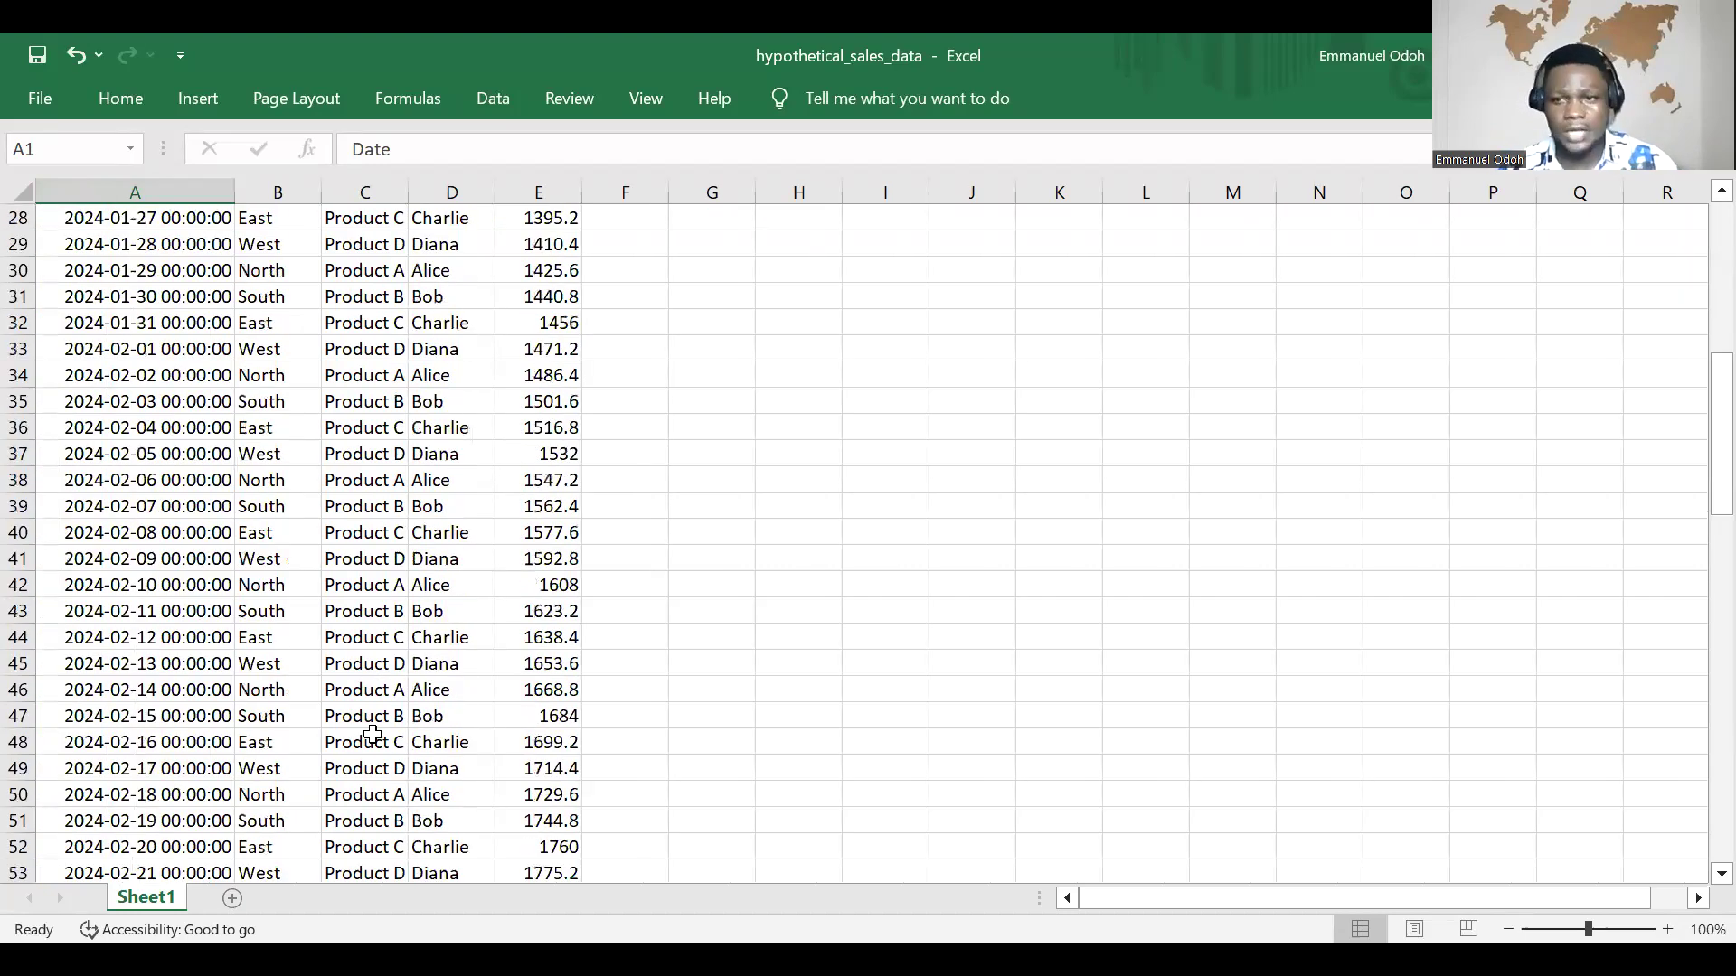
scroll(378, 713, "down", 19)
scroll(378, 713, "down", 5)
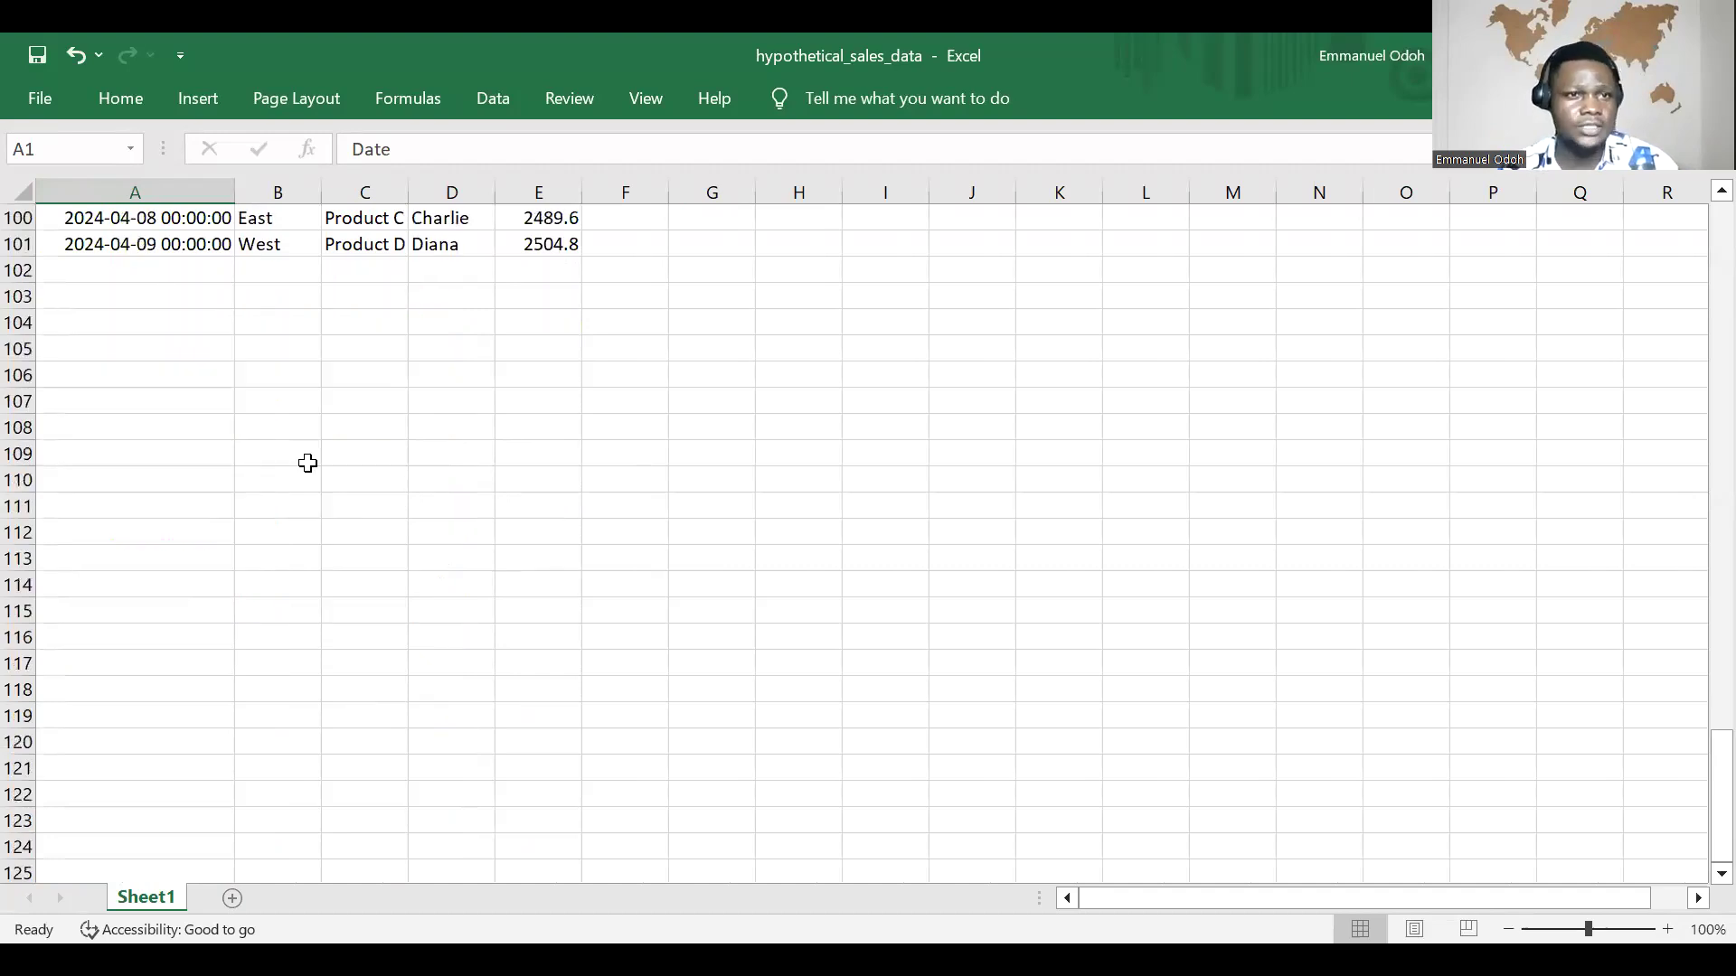
scroll(308, 463, "down", 7)
scroll(309, 463, "up", 3)
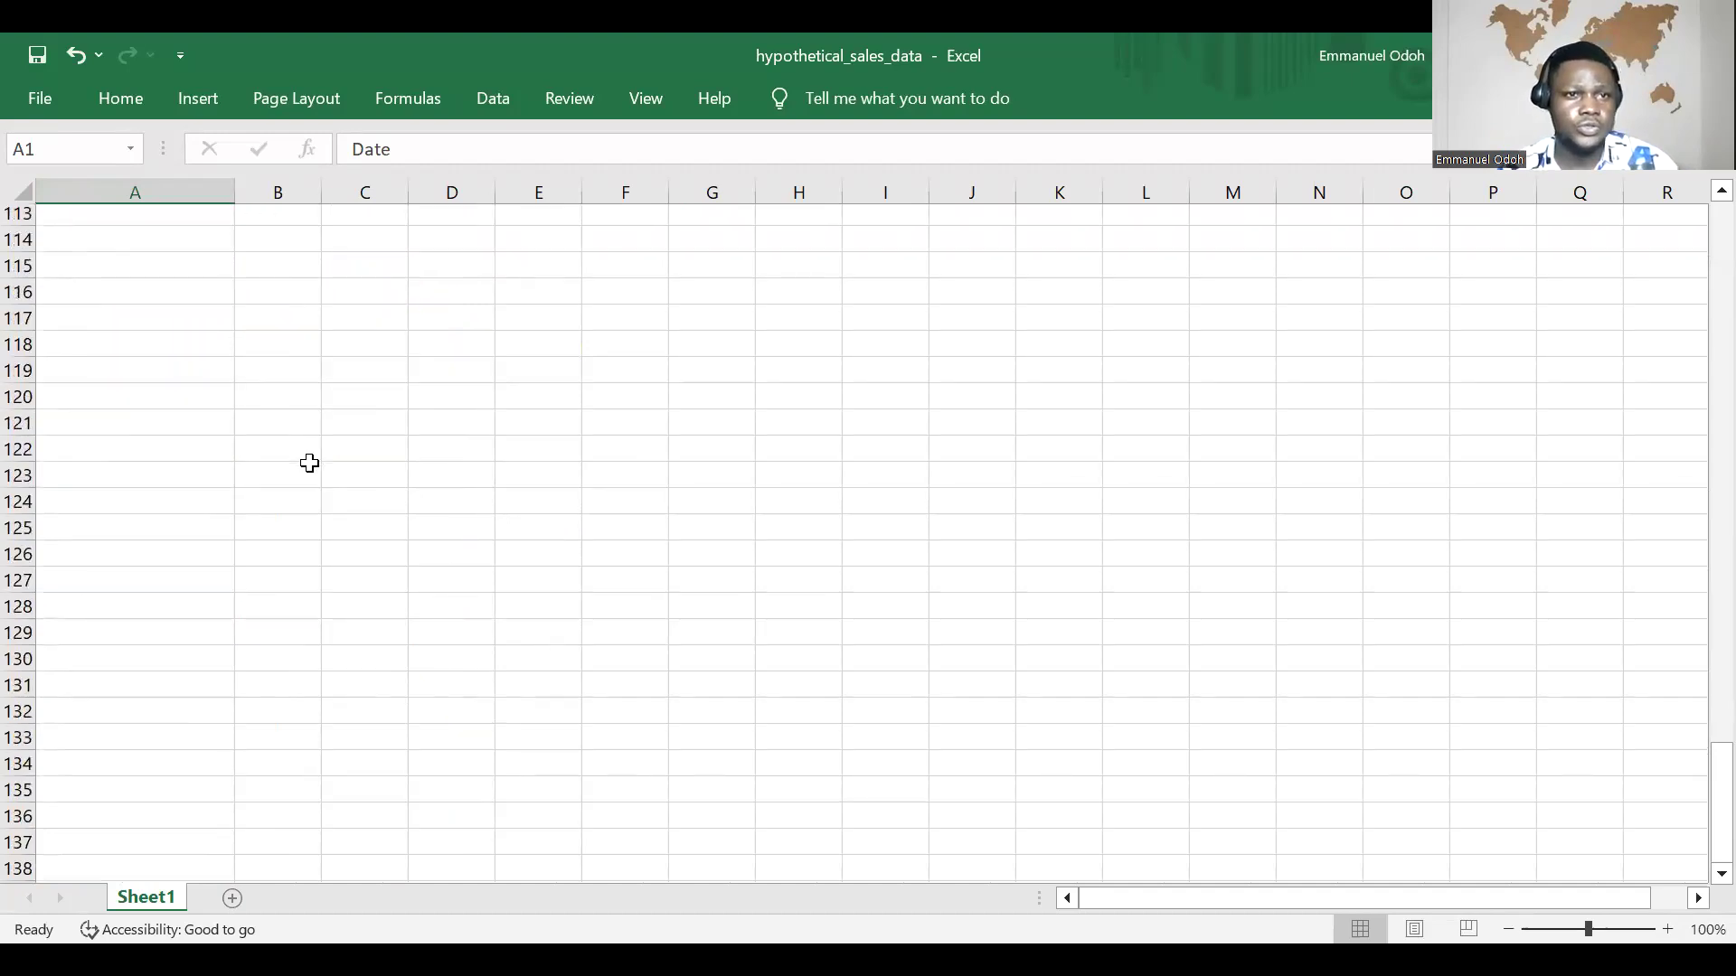
scroll(309, 463, "up", 5)
scroll(232, 309, "up", 4)
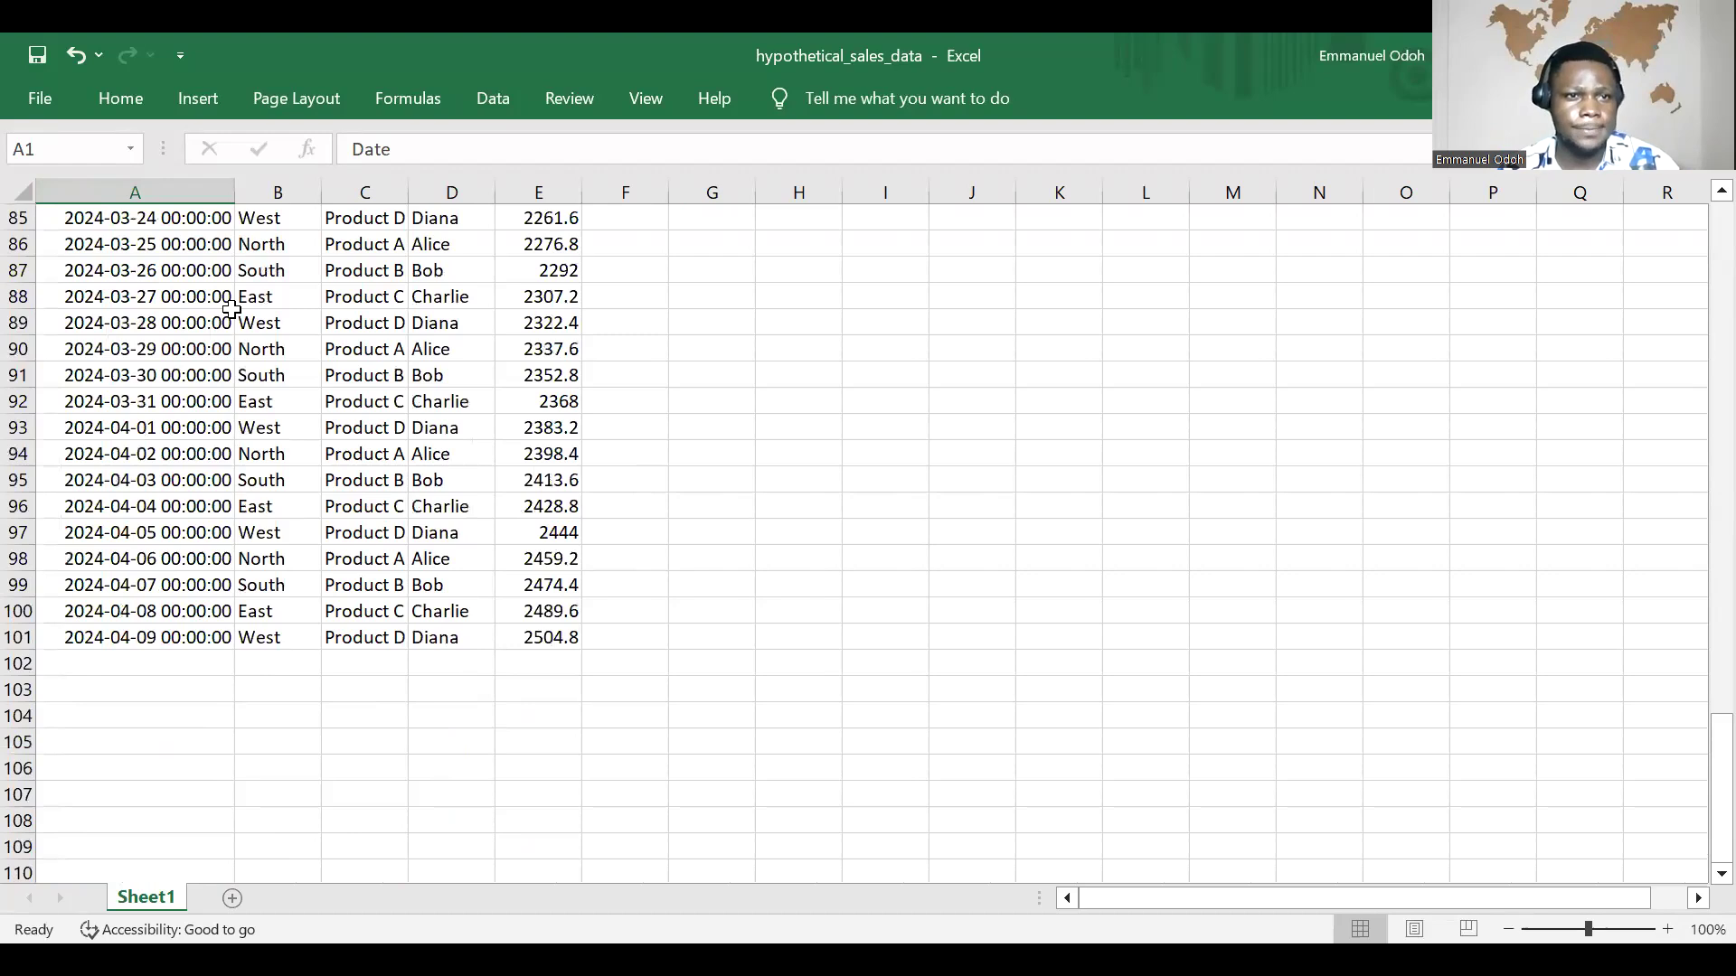
scroll(232, 309, "up", 11)
scroll(231, 309, "up", 17)
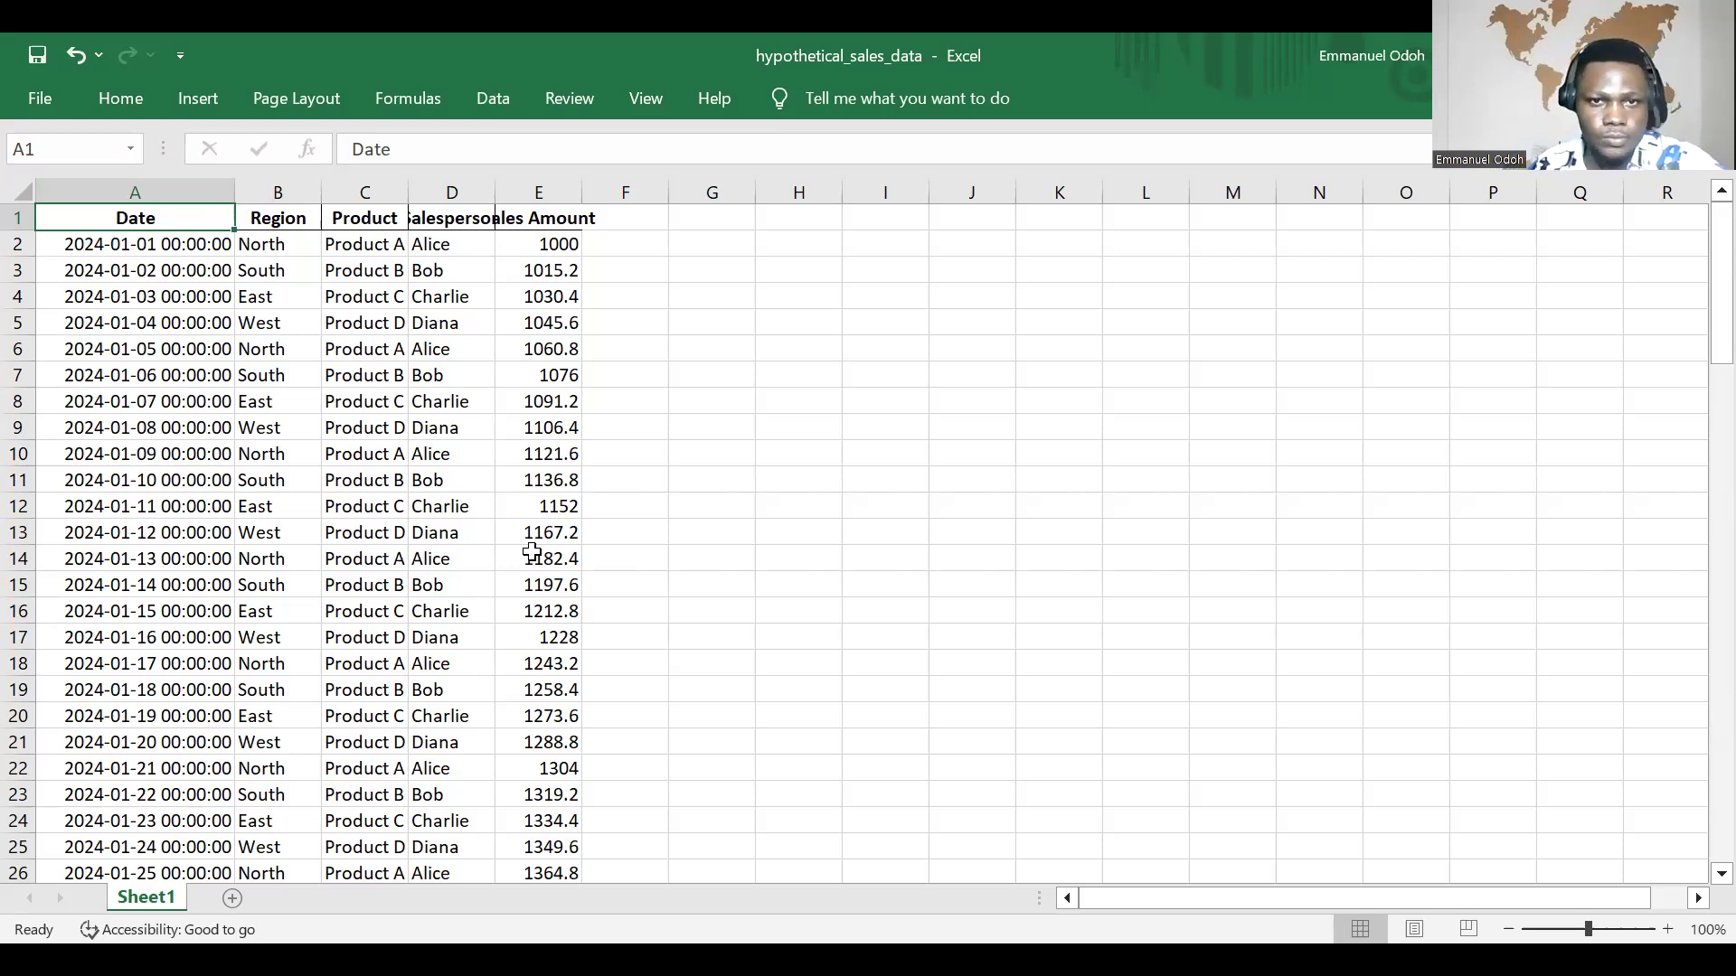
Step: Widen the Product, Salesperson and Sales Amount columns so their headers and entries fit fully
scroll(529, 548, "down", 3)
scroll(532, 546, "up", 3)
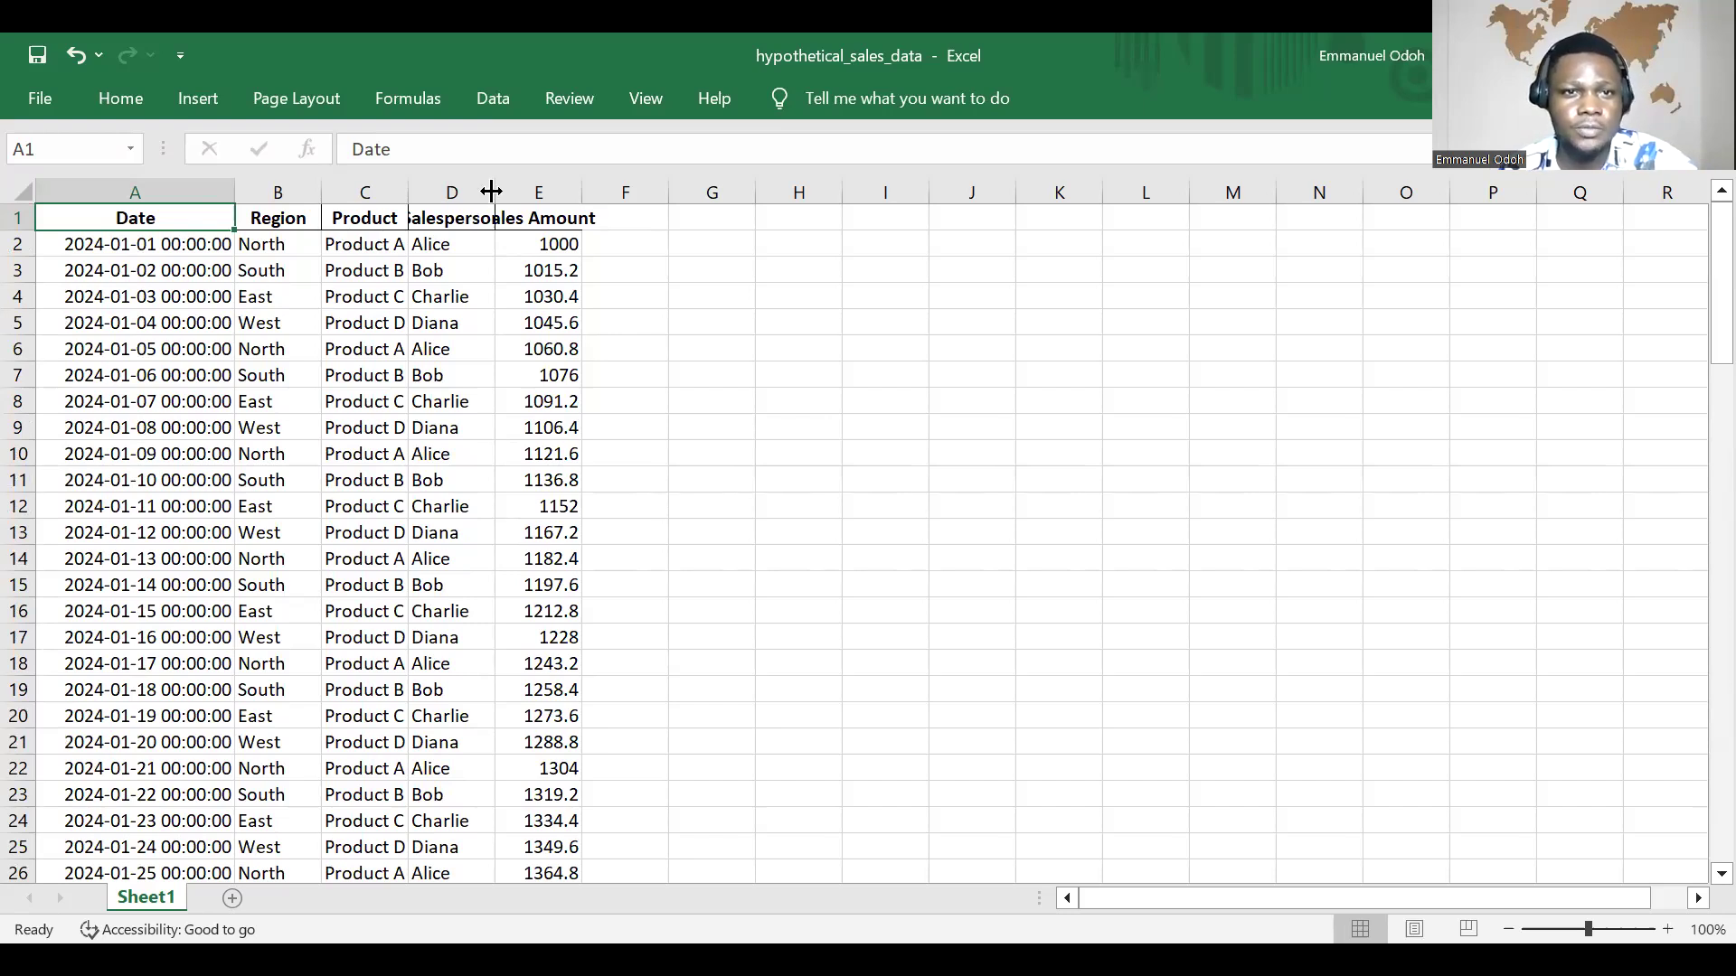
left_click_drag(491, 191, 560, 190)
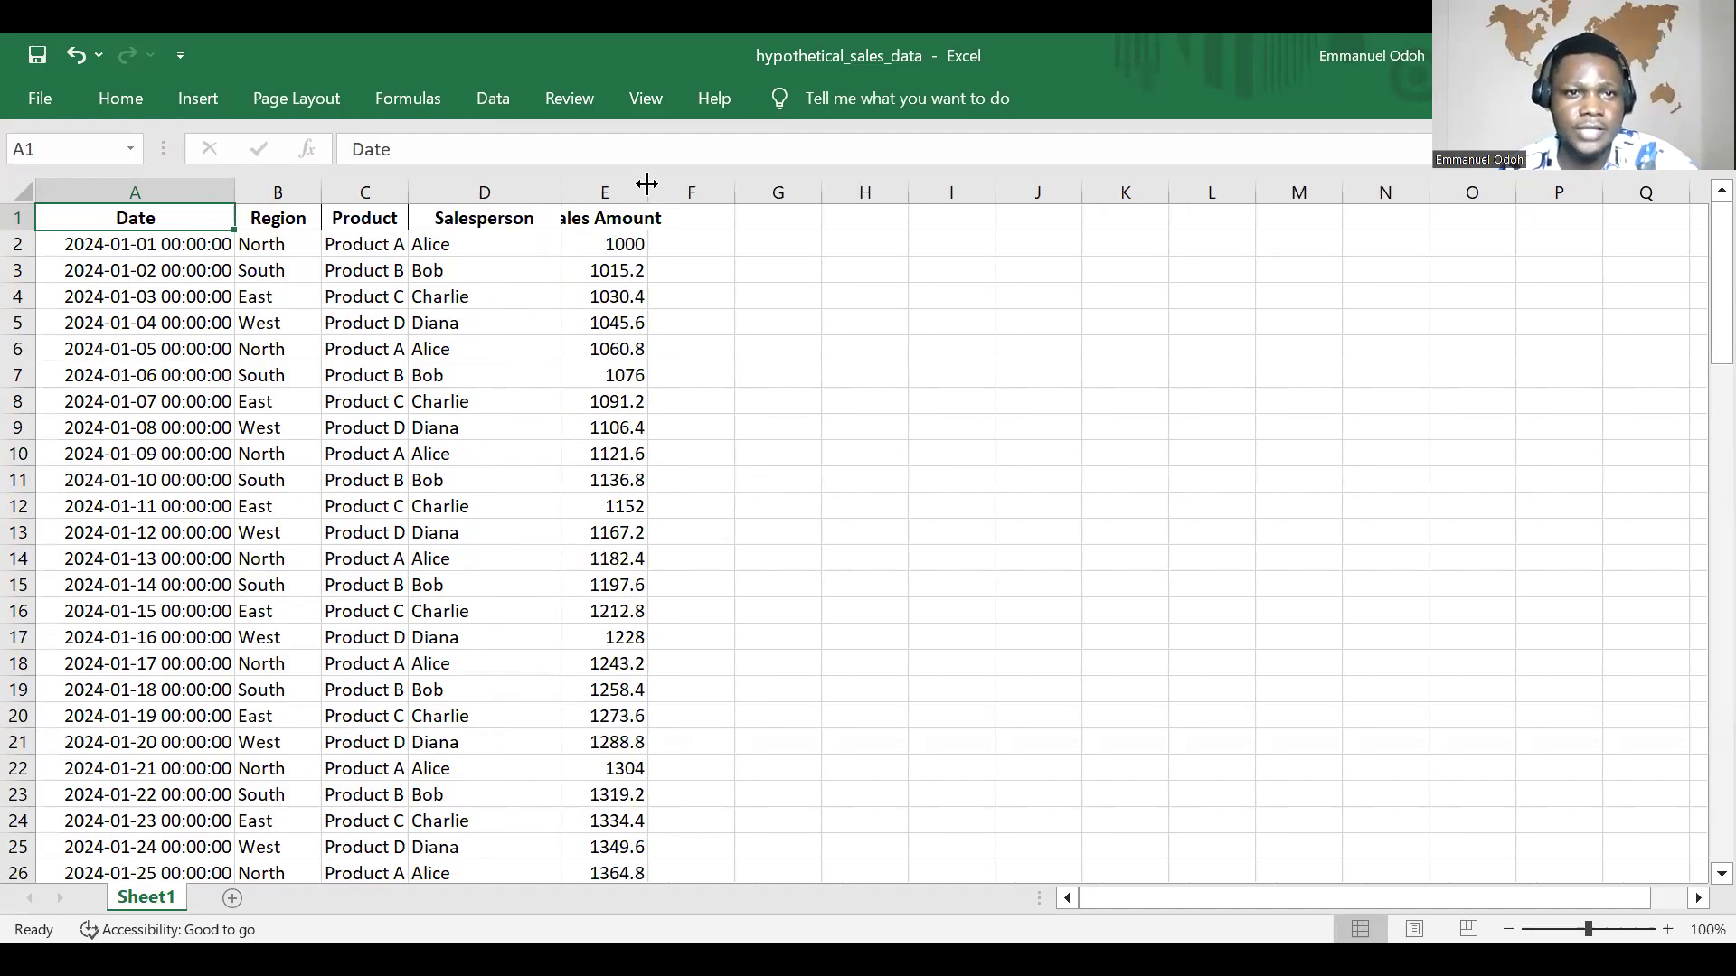
left_click_drag(647, 185, 827, 186)
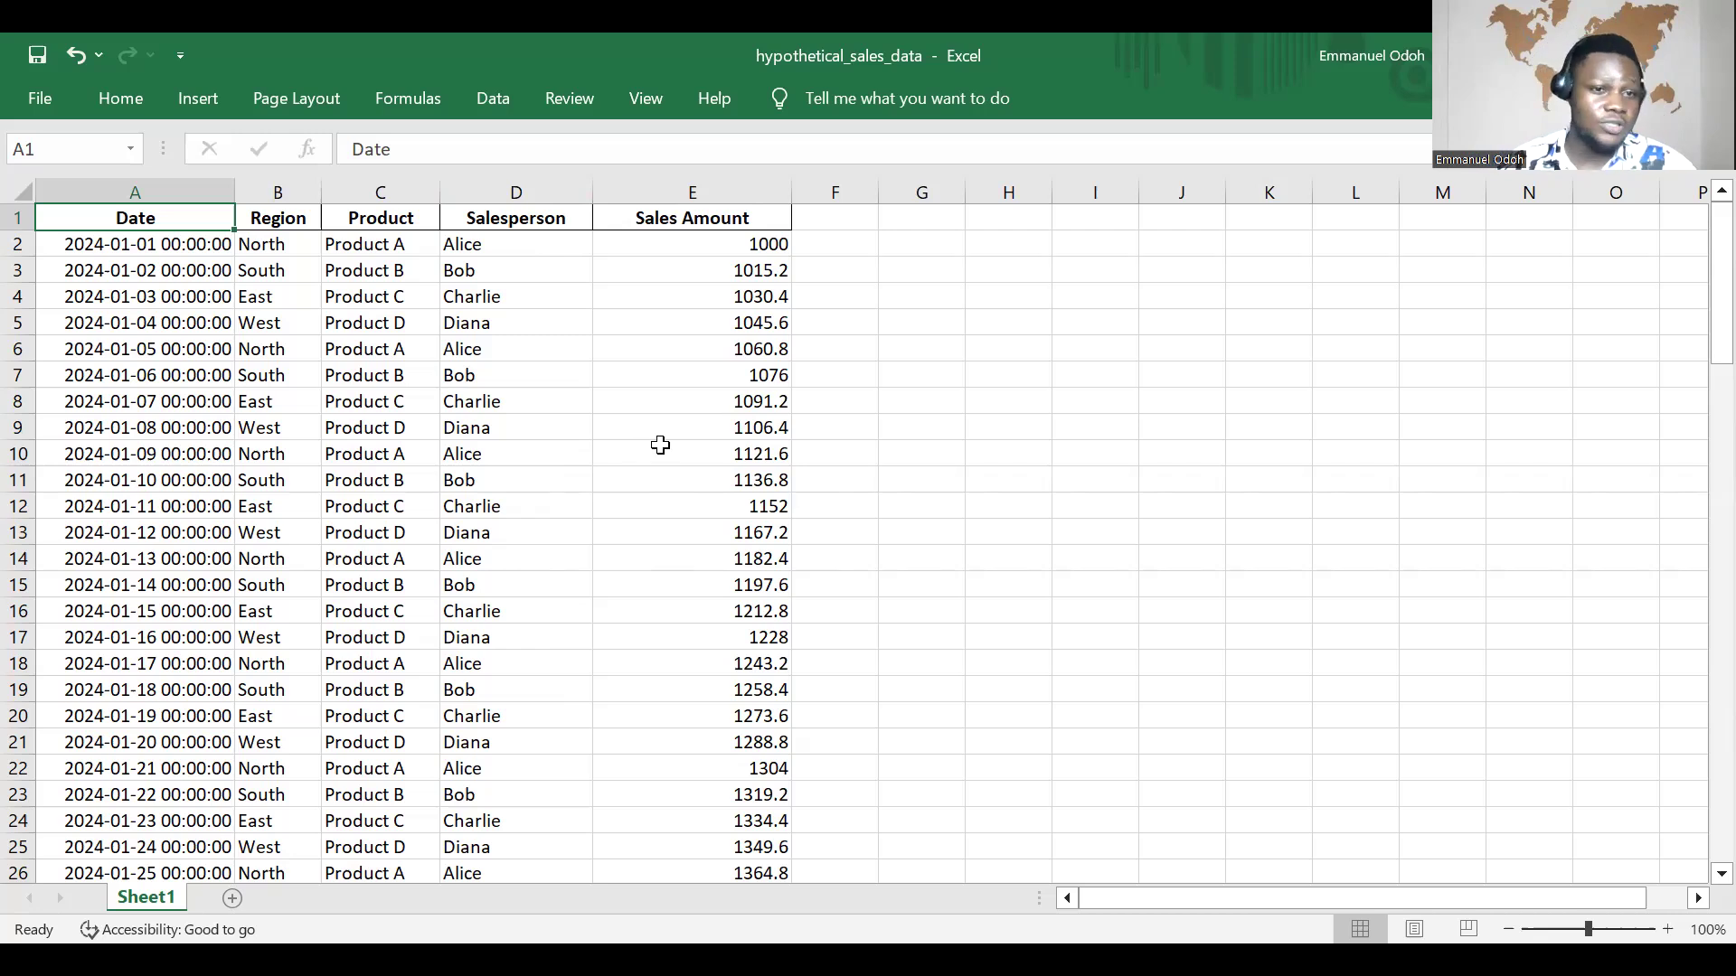
scroll(659, 442, "down", 4)
scroll(673, 441, "up", 3)
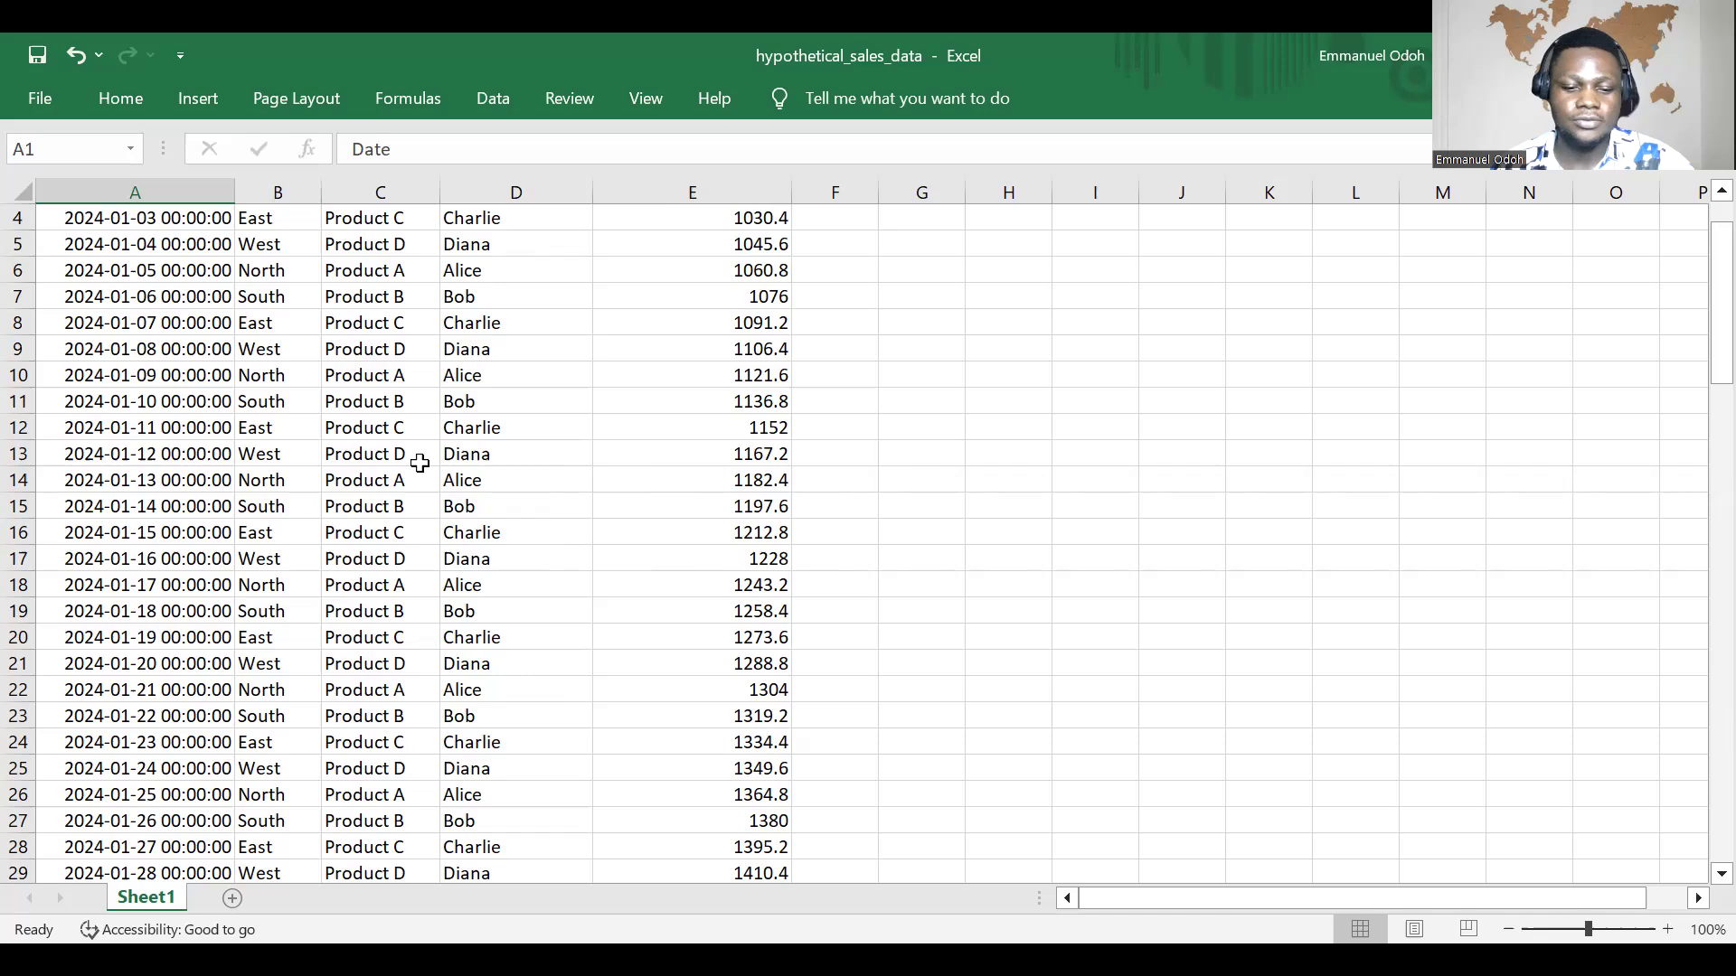
scroll(434, 444, "up", 1)
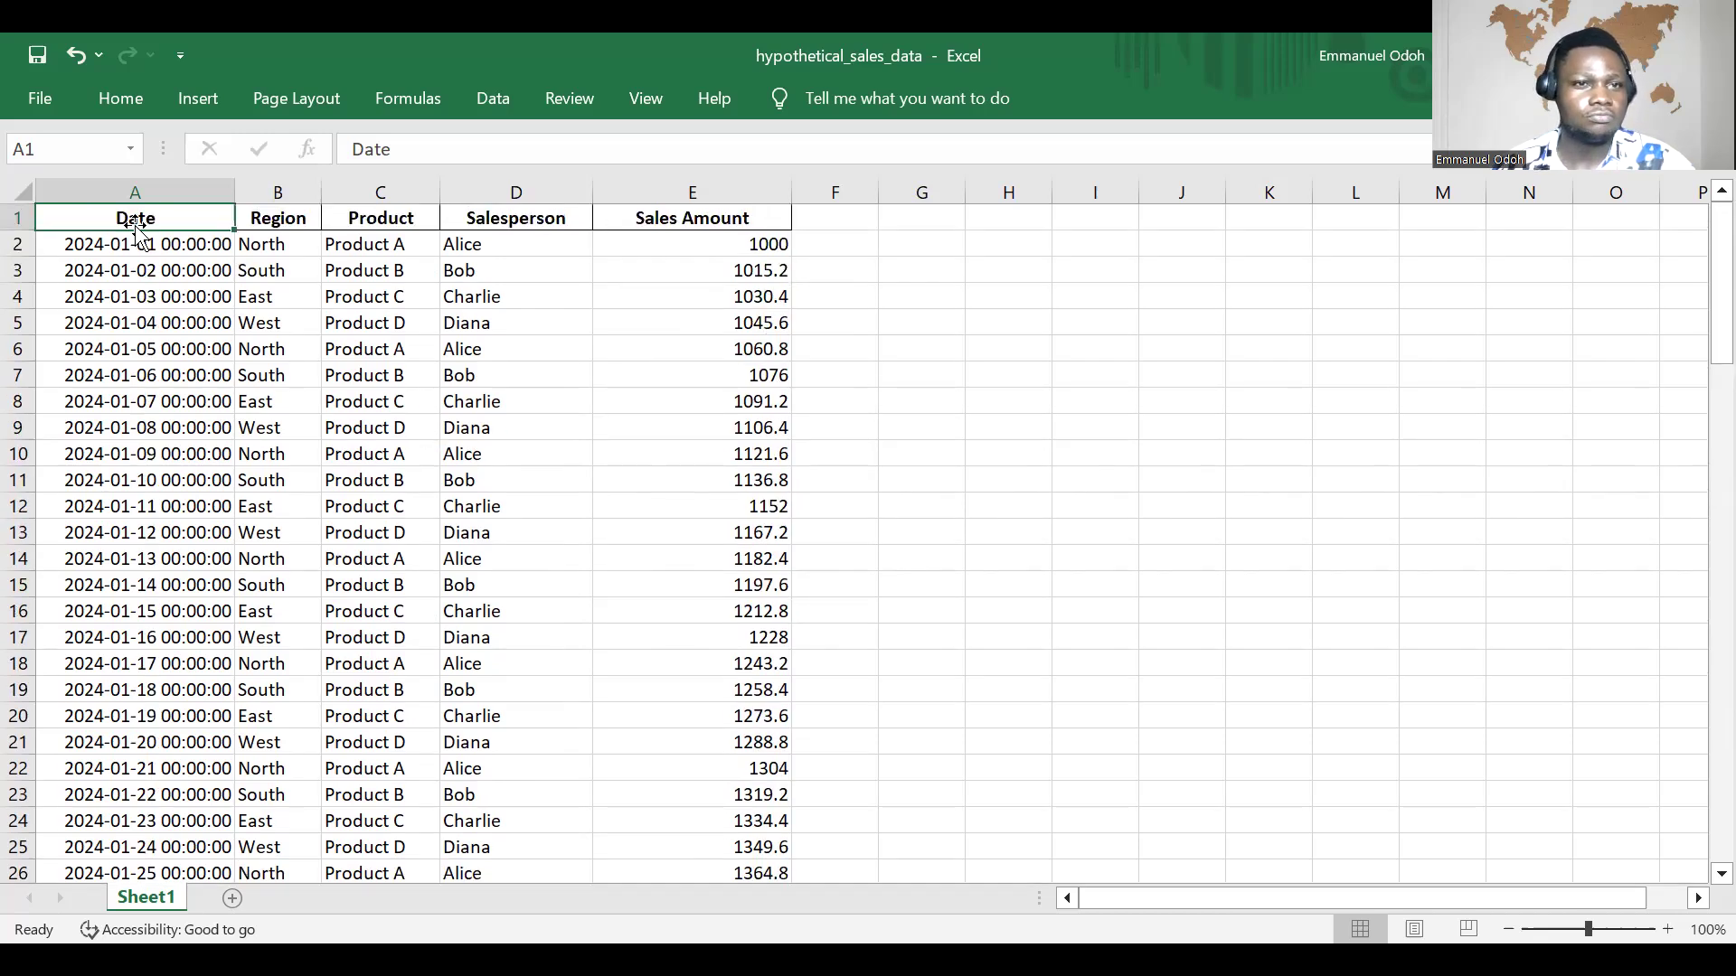
Step: Select the whole sales data range on Sheet1, from the Date header in A1 through E101
left_click(23, 192)
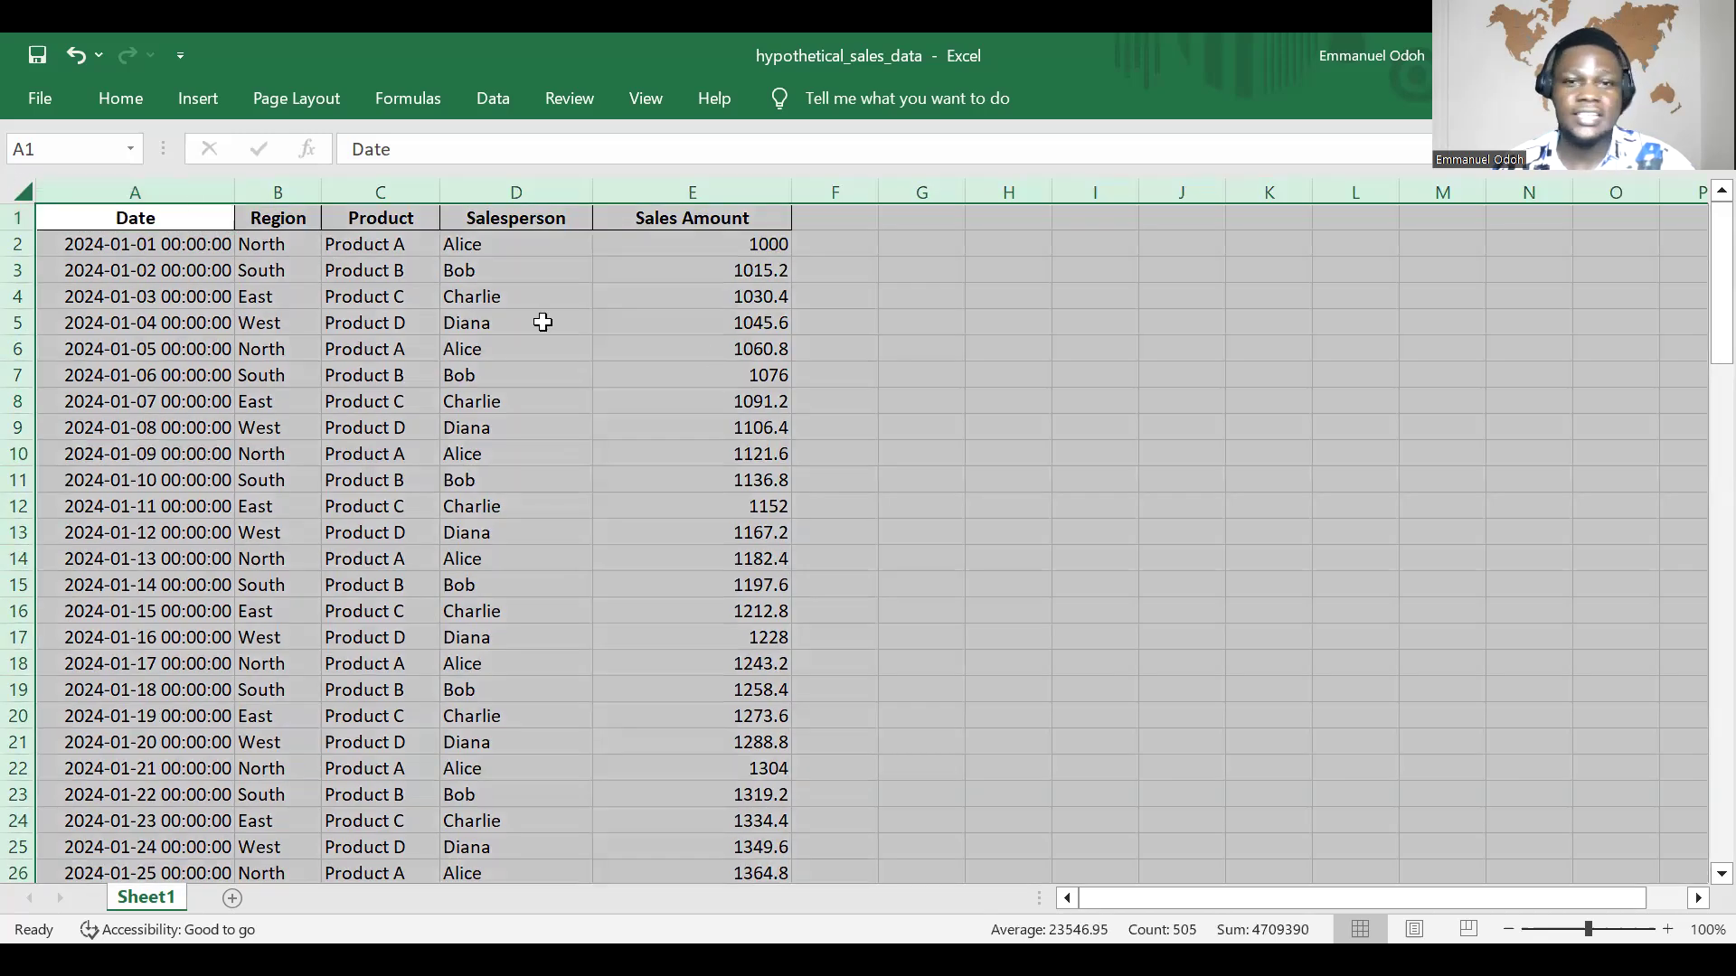
left_click(542, 322)
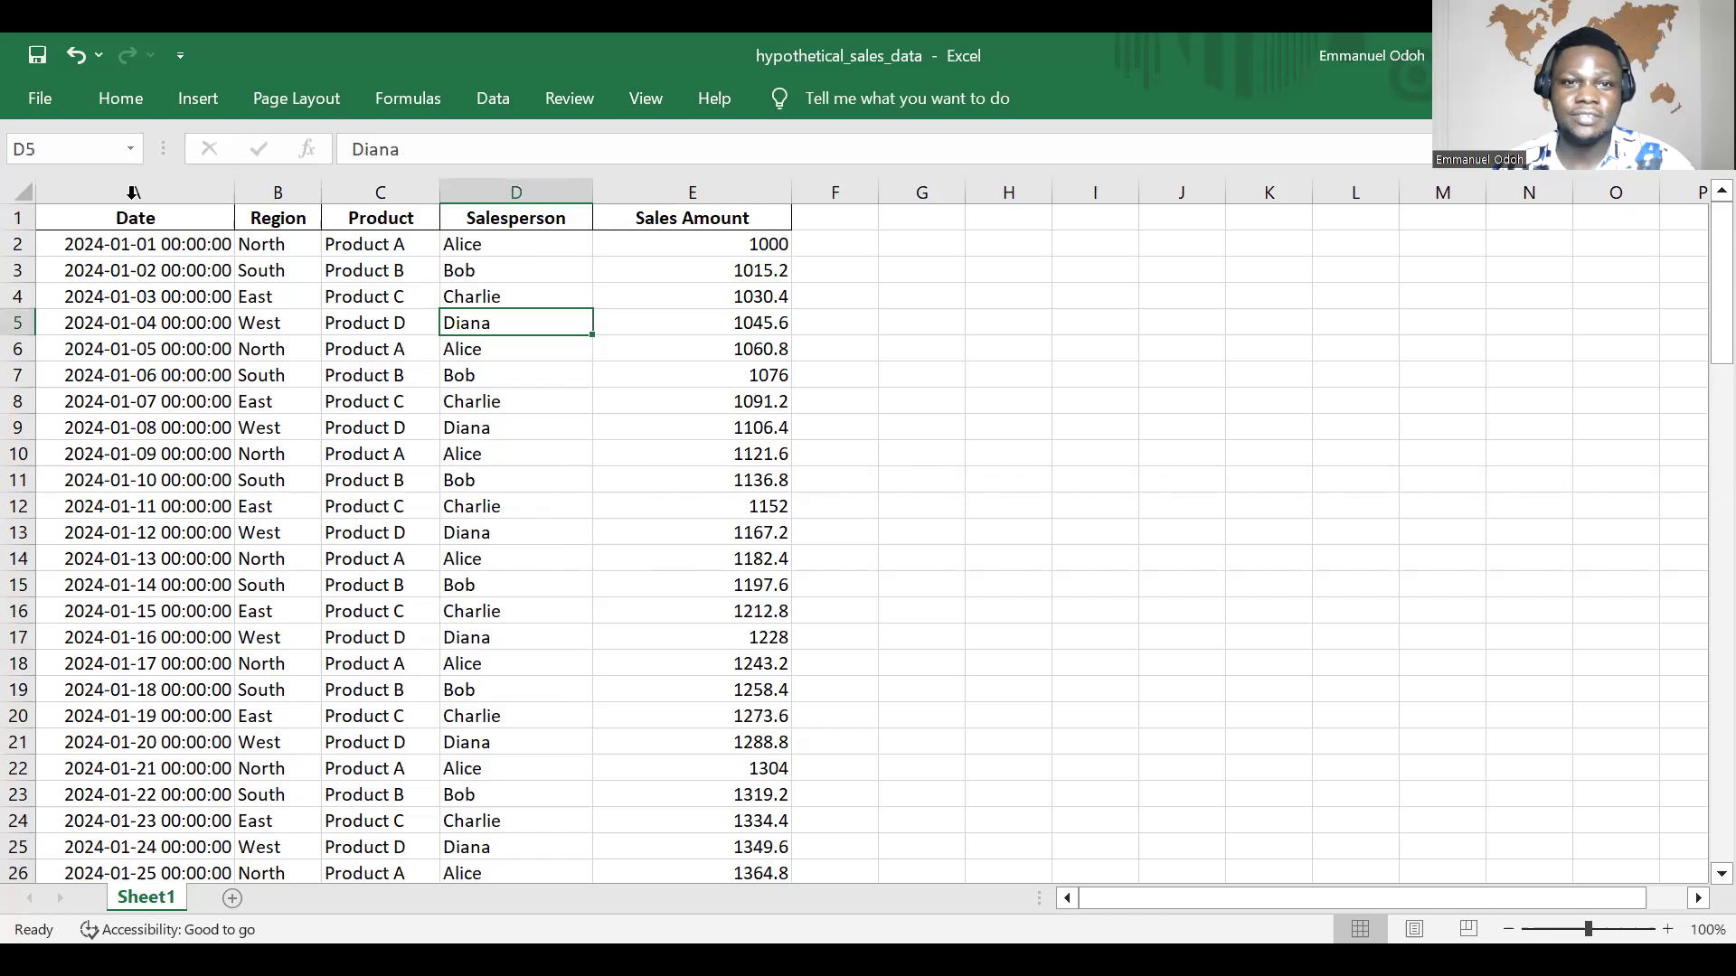
left_click(94, 221)
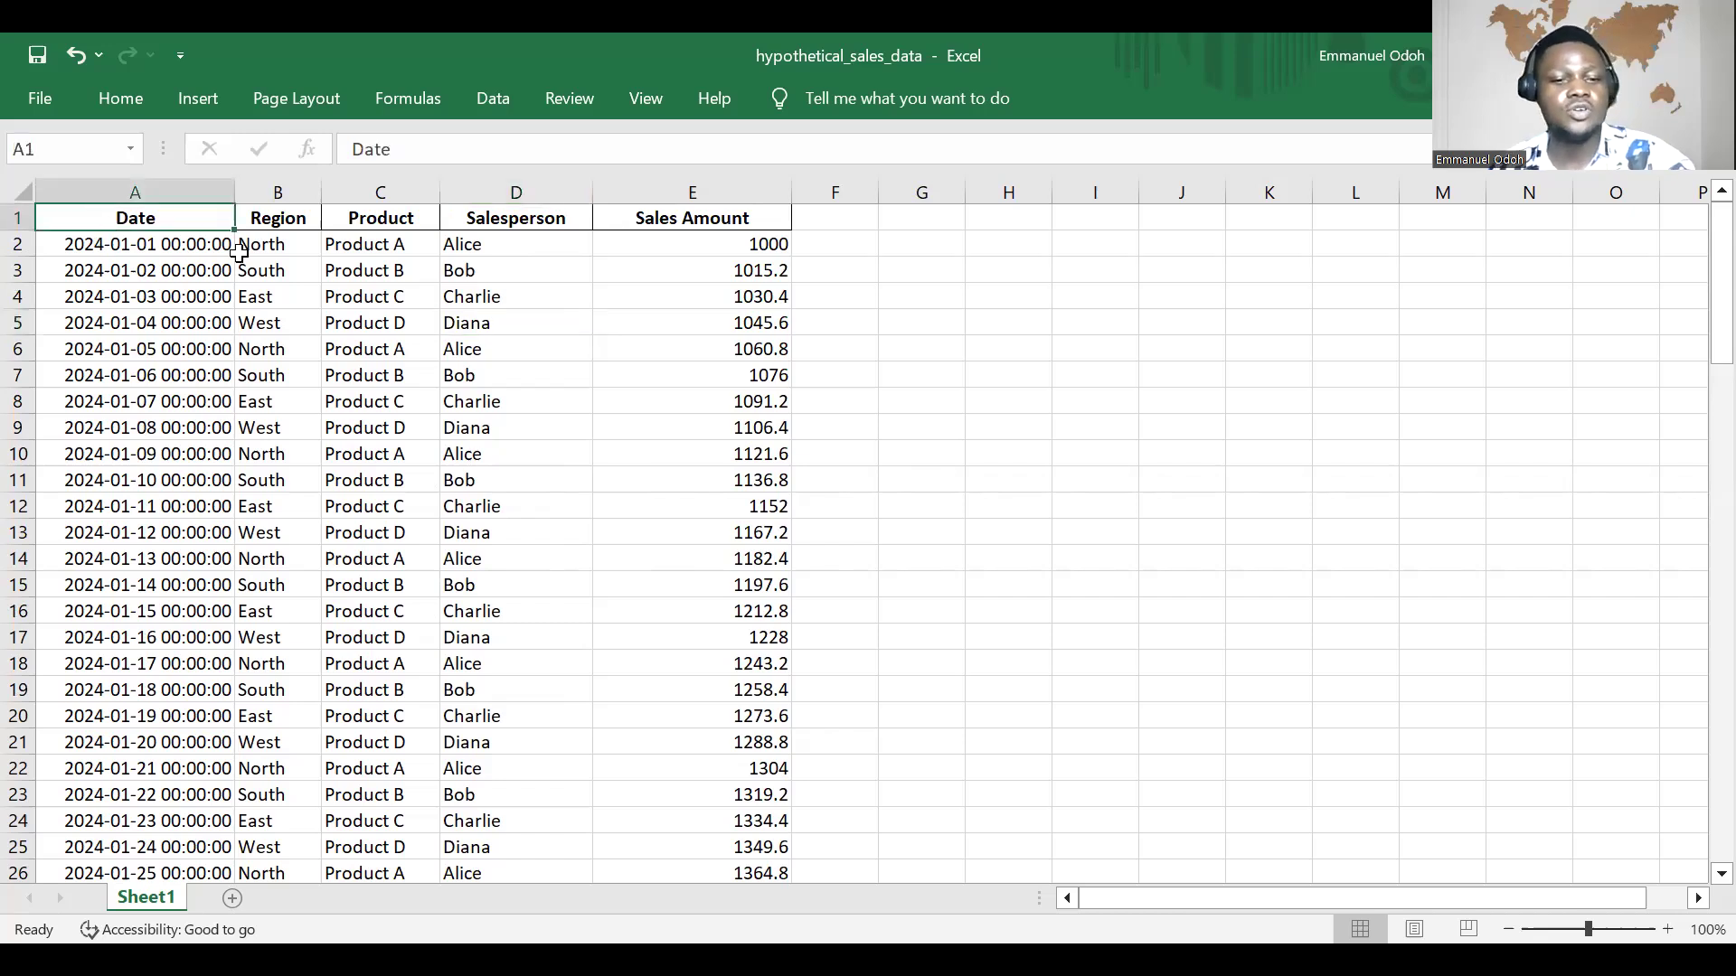
key("ctrl+shift+End")
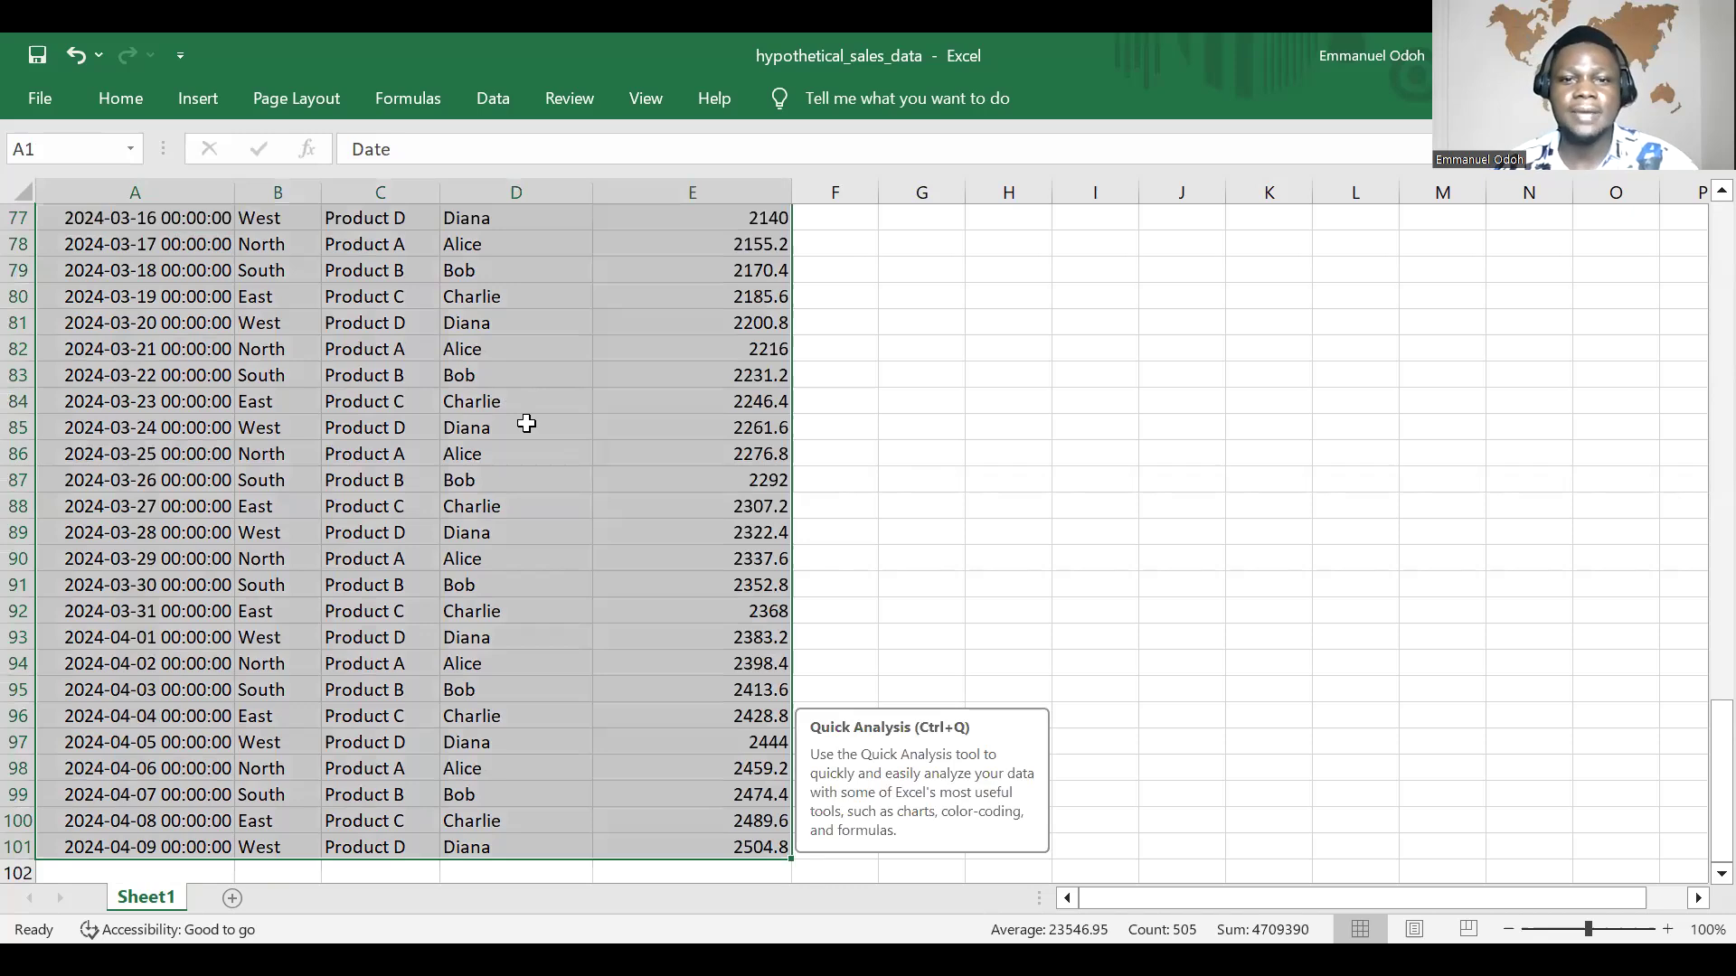
scroll(531, 466, "down", 3)
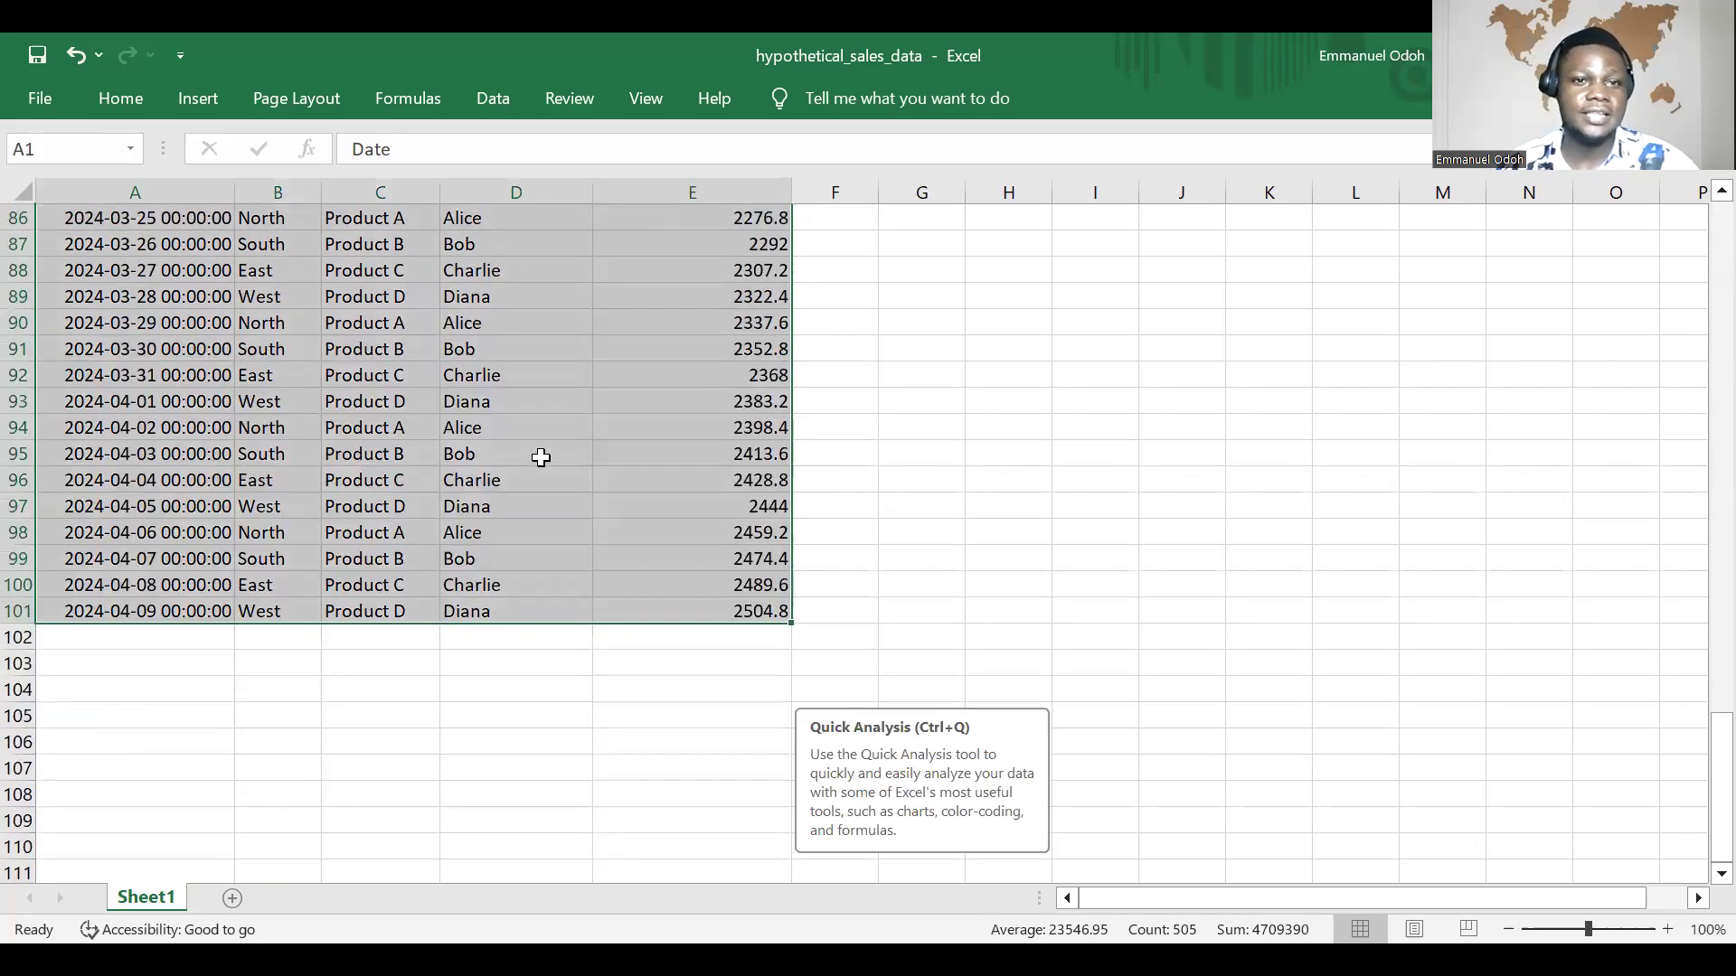
scroll(543, 456, "up", 10)
scroll(553, 452, "up", 18)
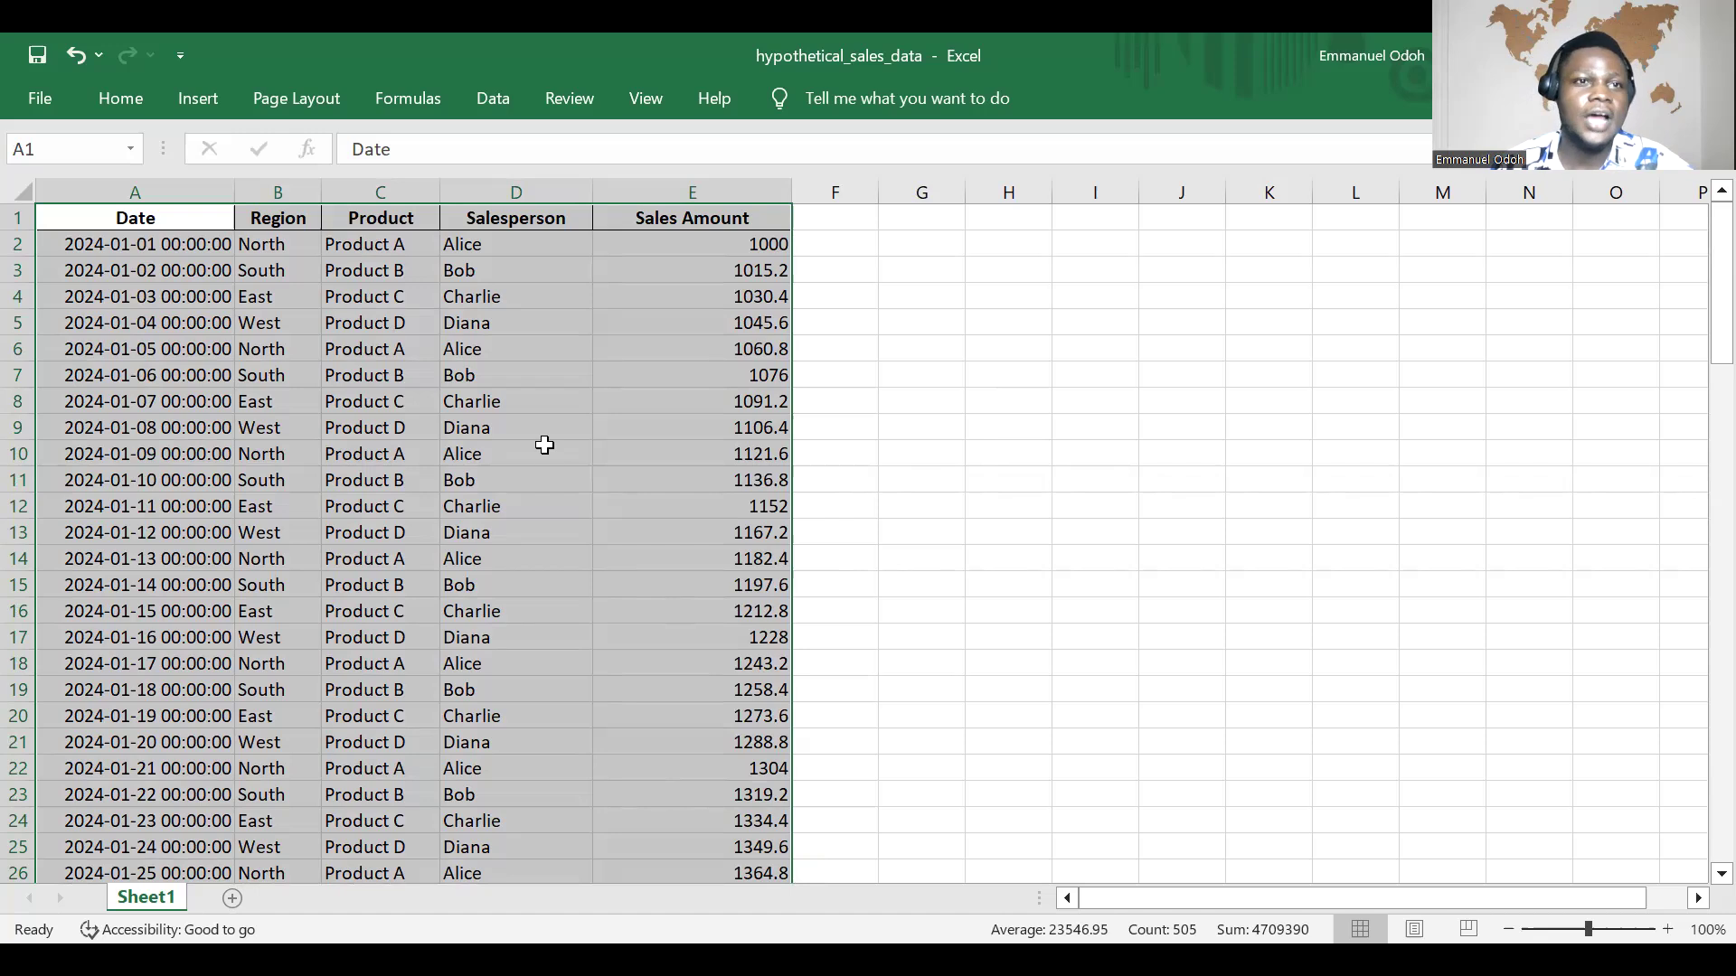
Step: Insert a PivotTable based on Sheet1!$A$1:$E$101 and place it in a new worksheet
left_click(210, 100)
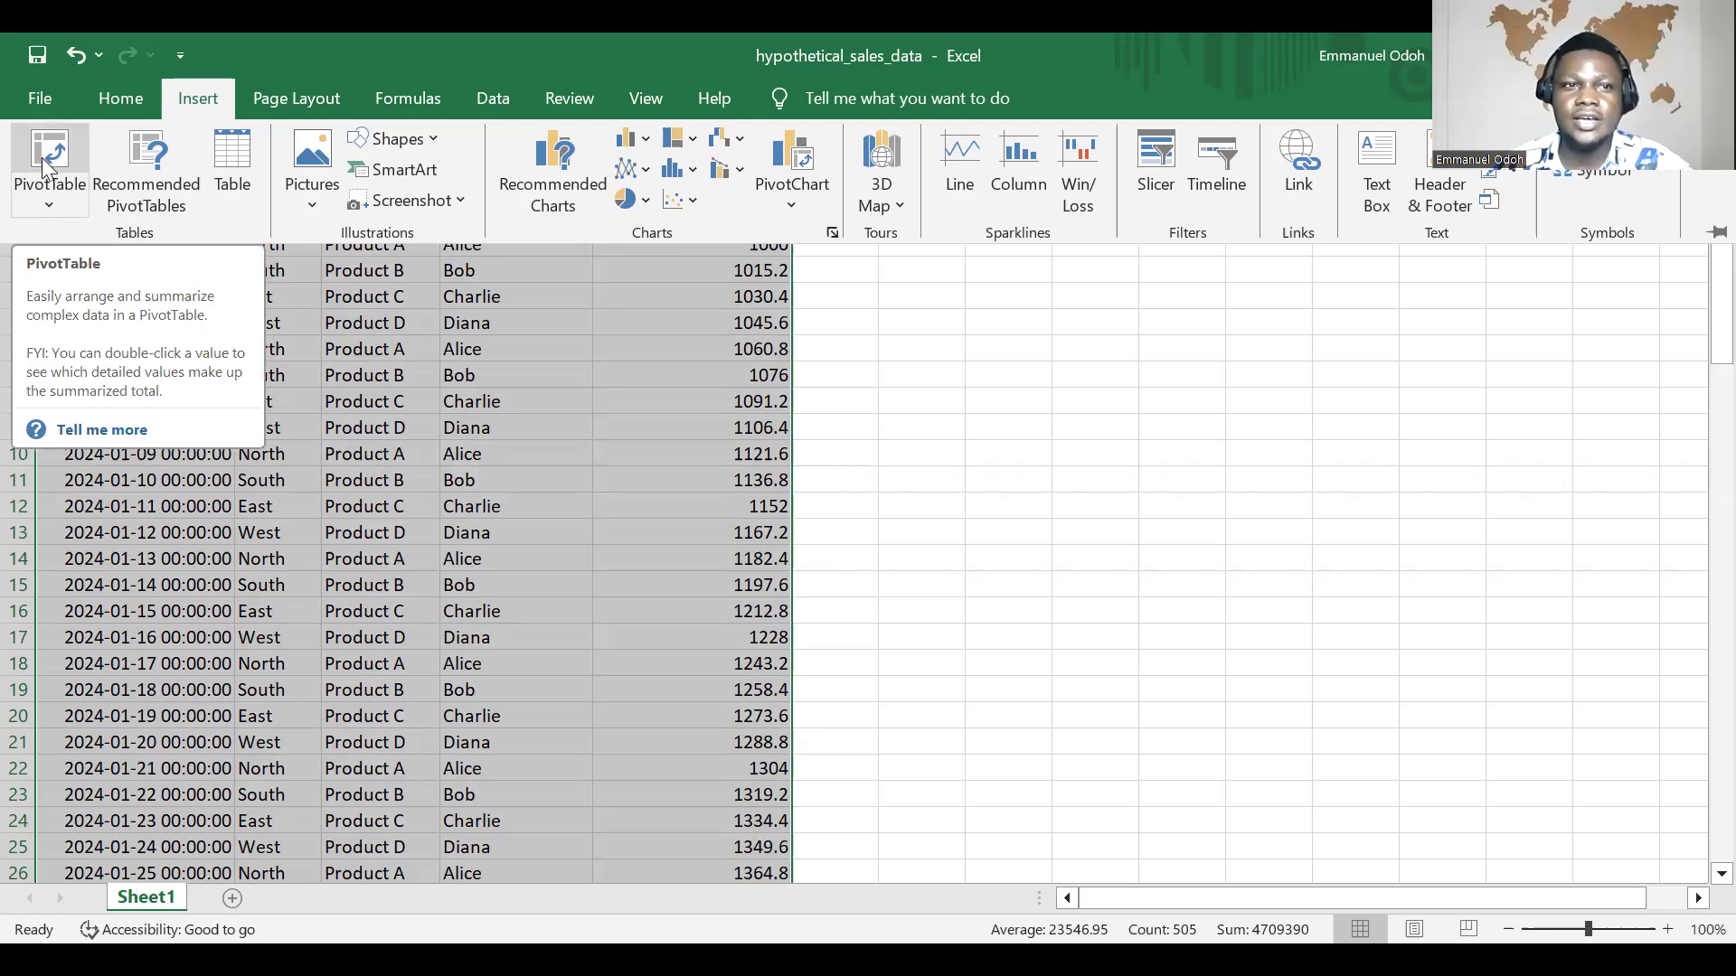
left_click(44, 156)
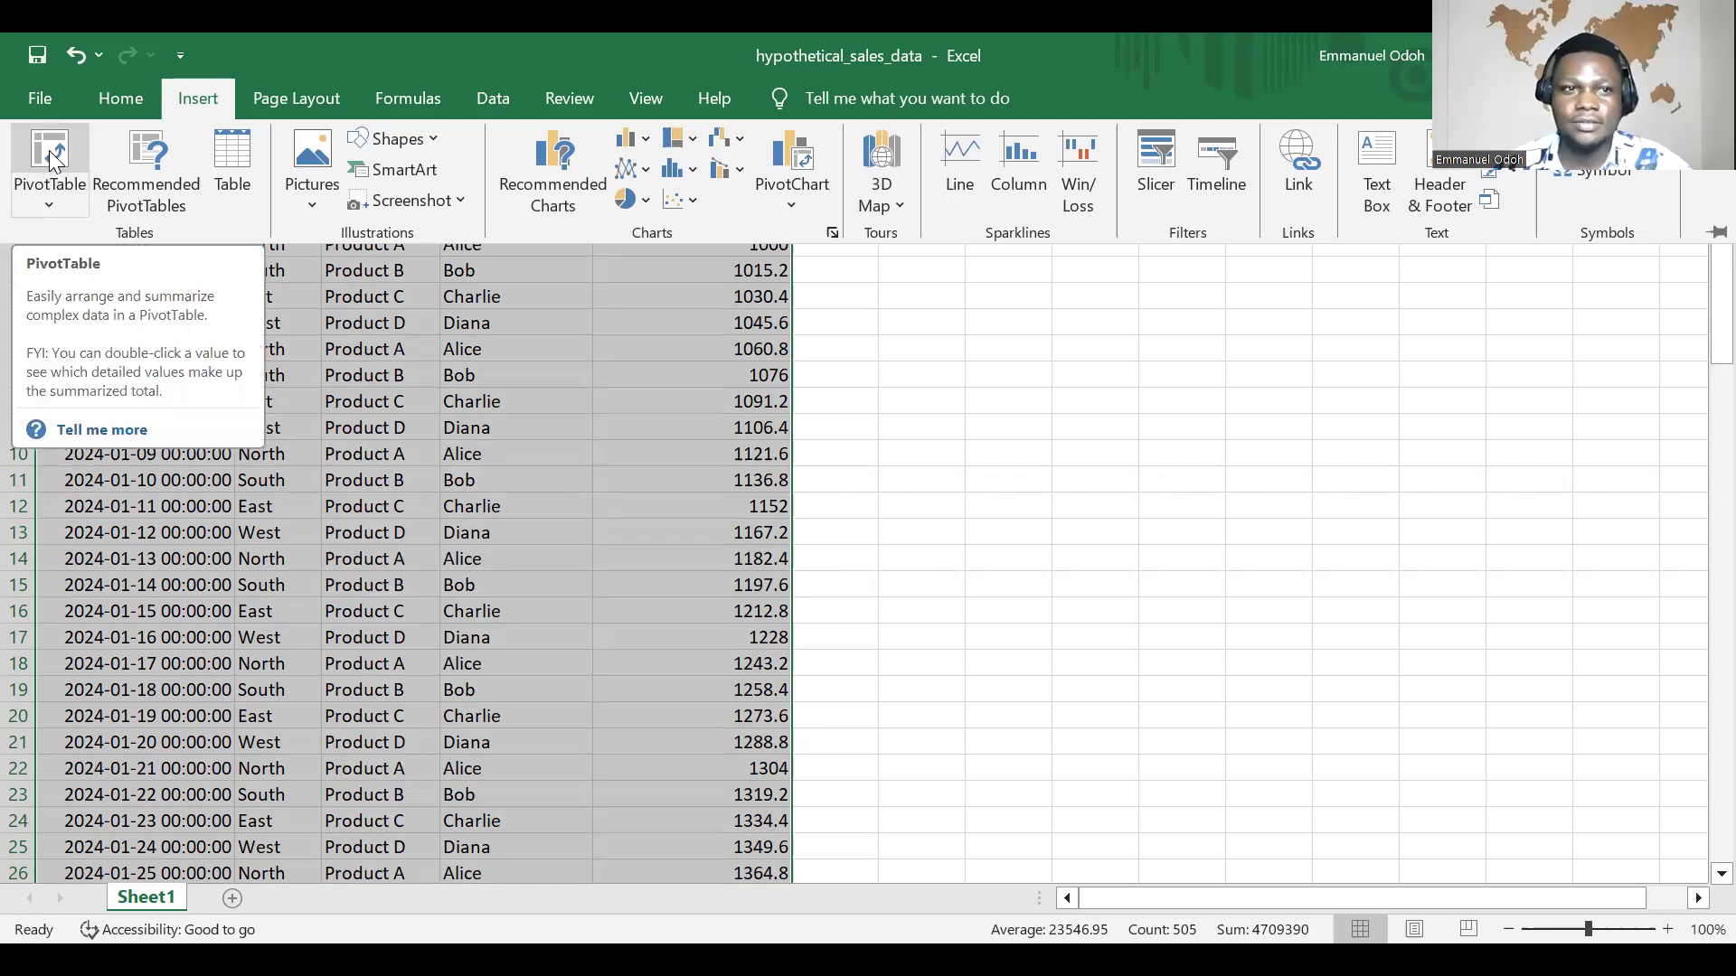
left_click(50, 156)
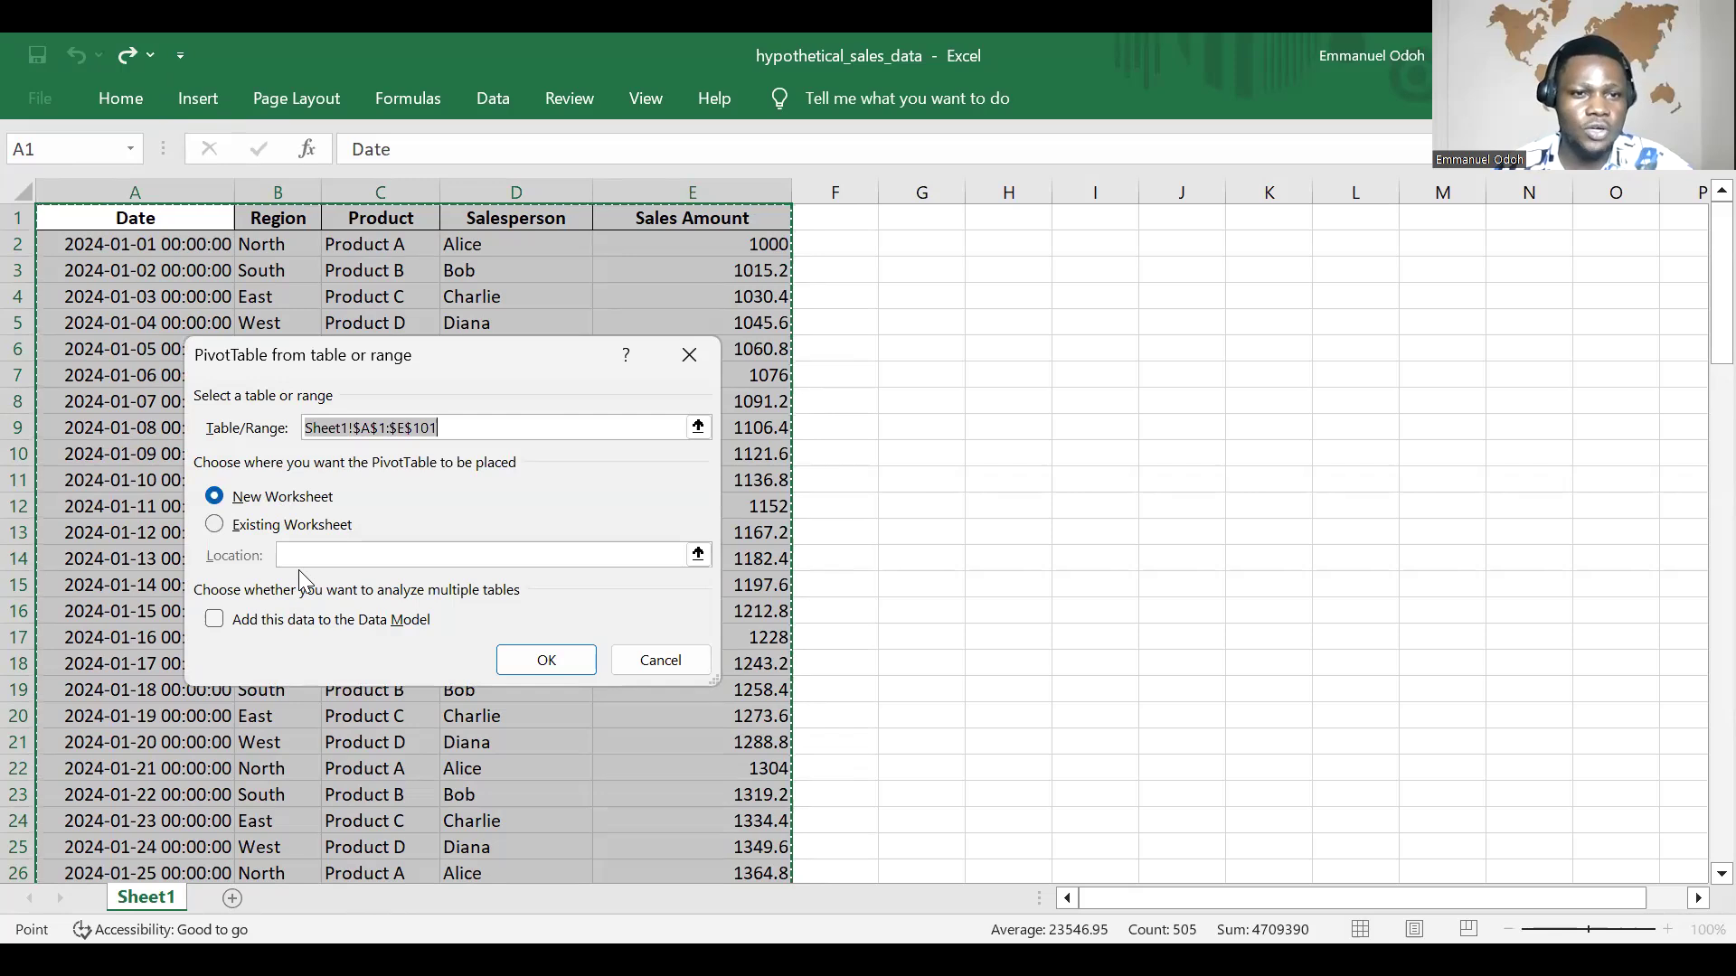
left_click(549, 672)
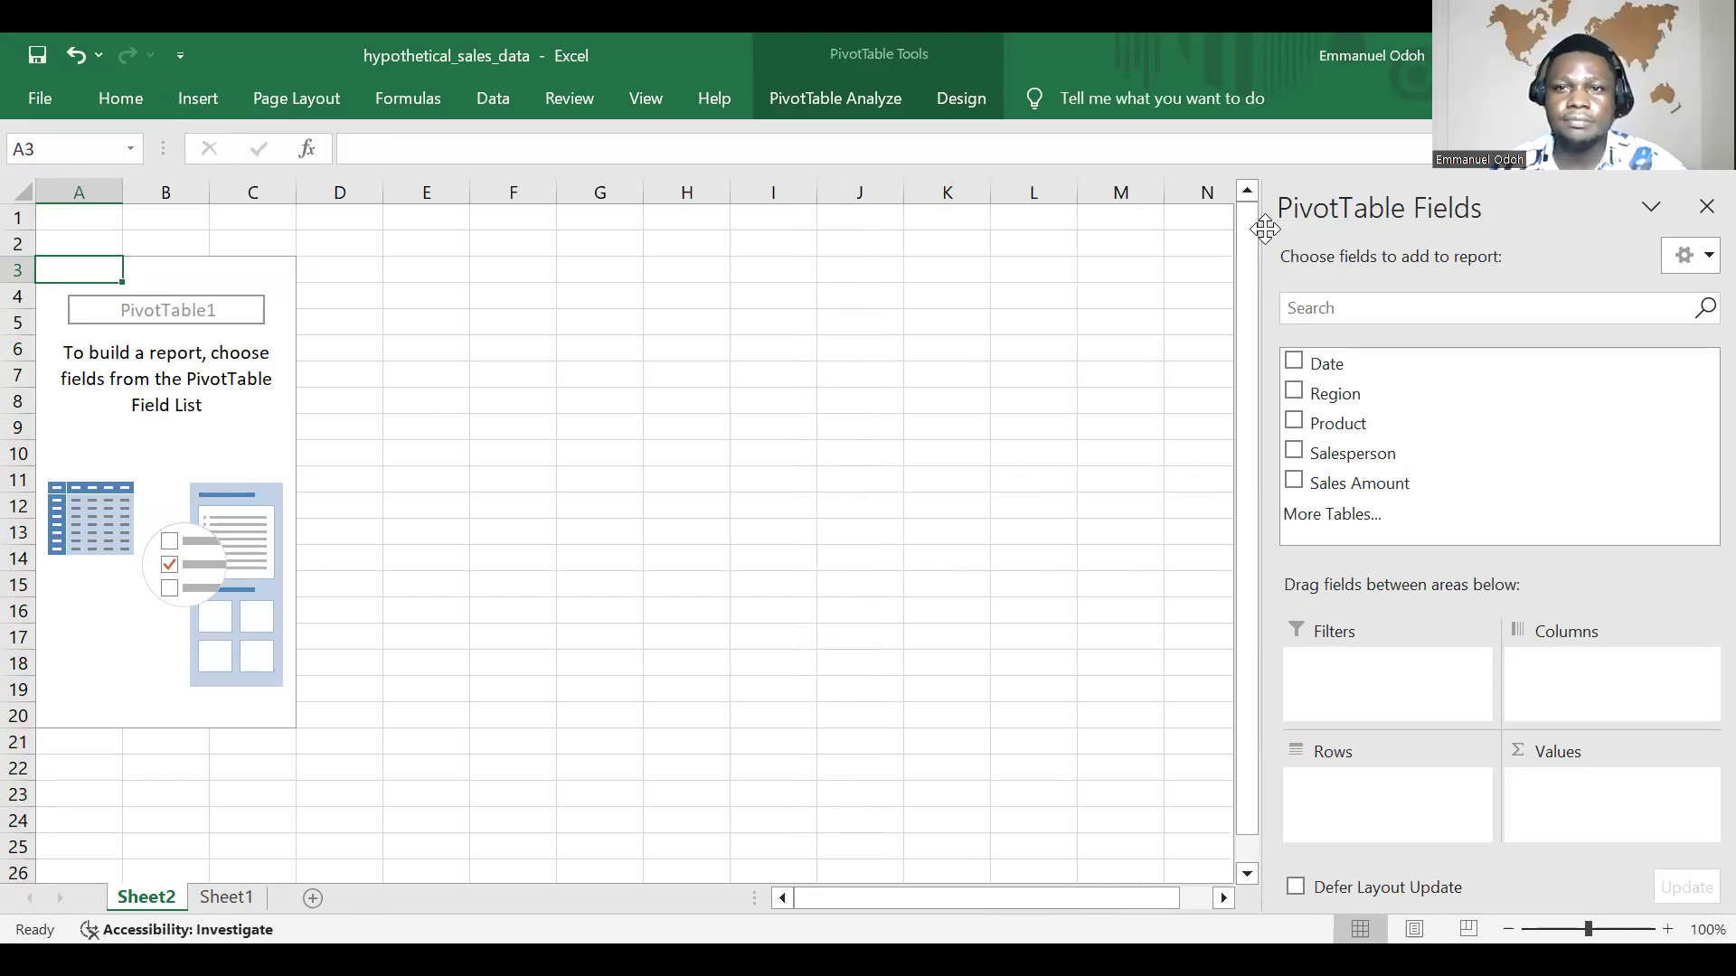
left_click(1514, 242)
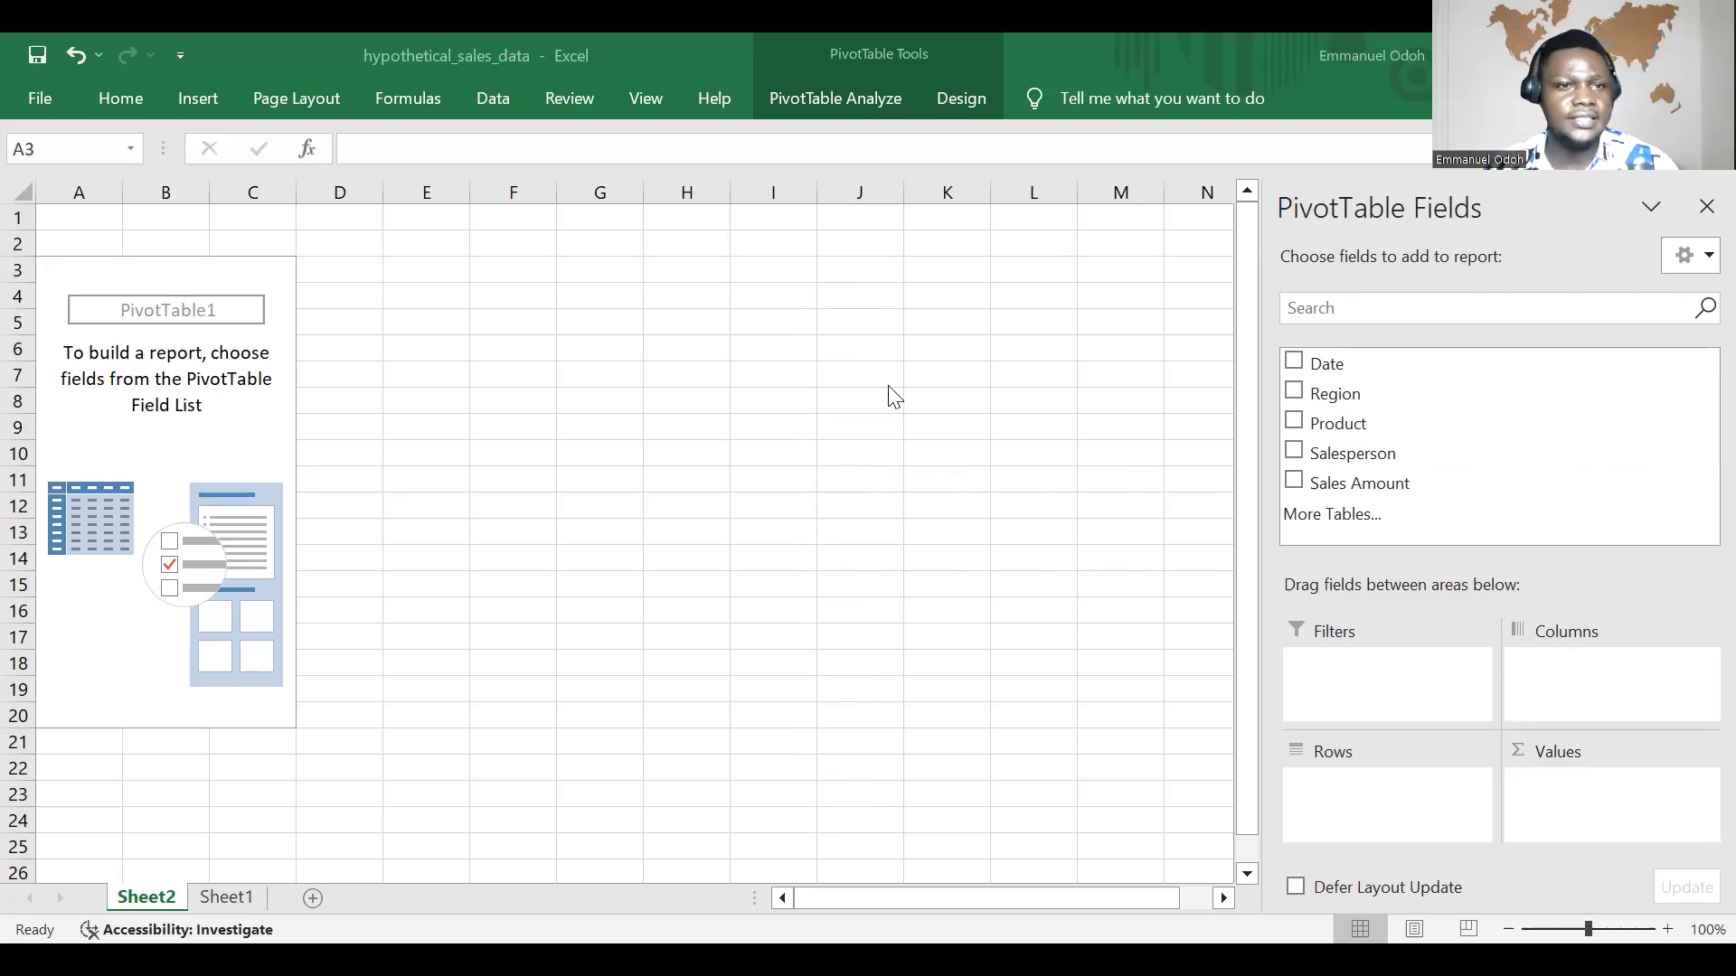
double_click(163, 317)
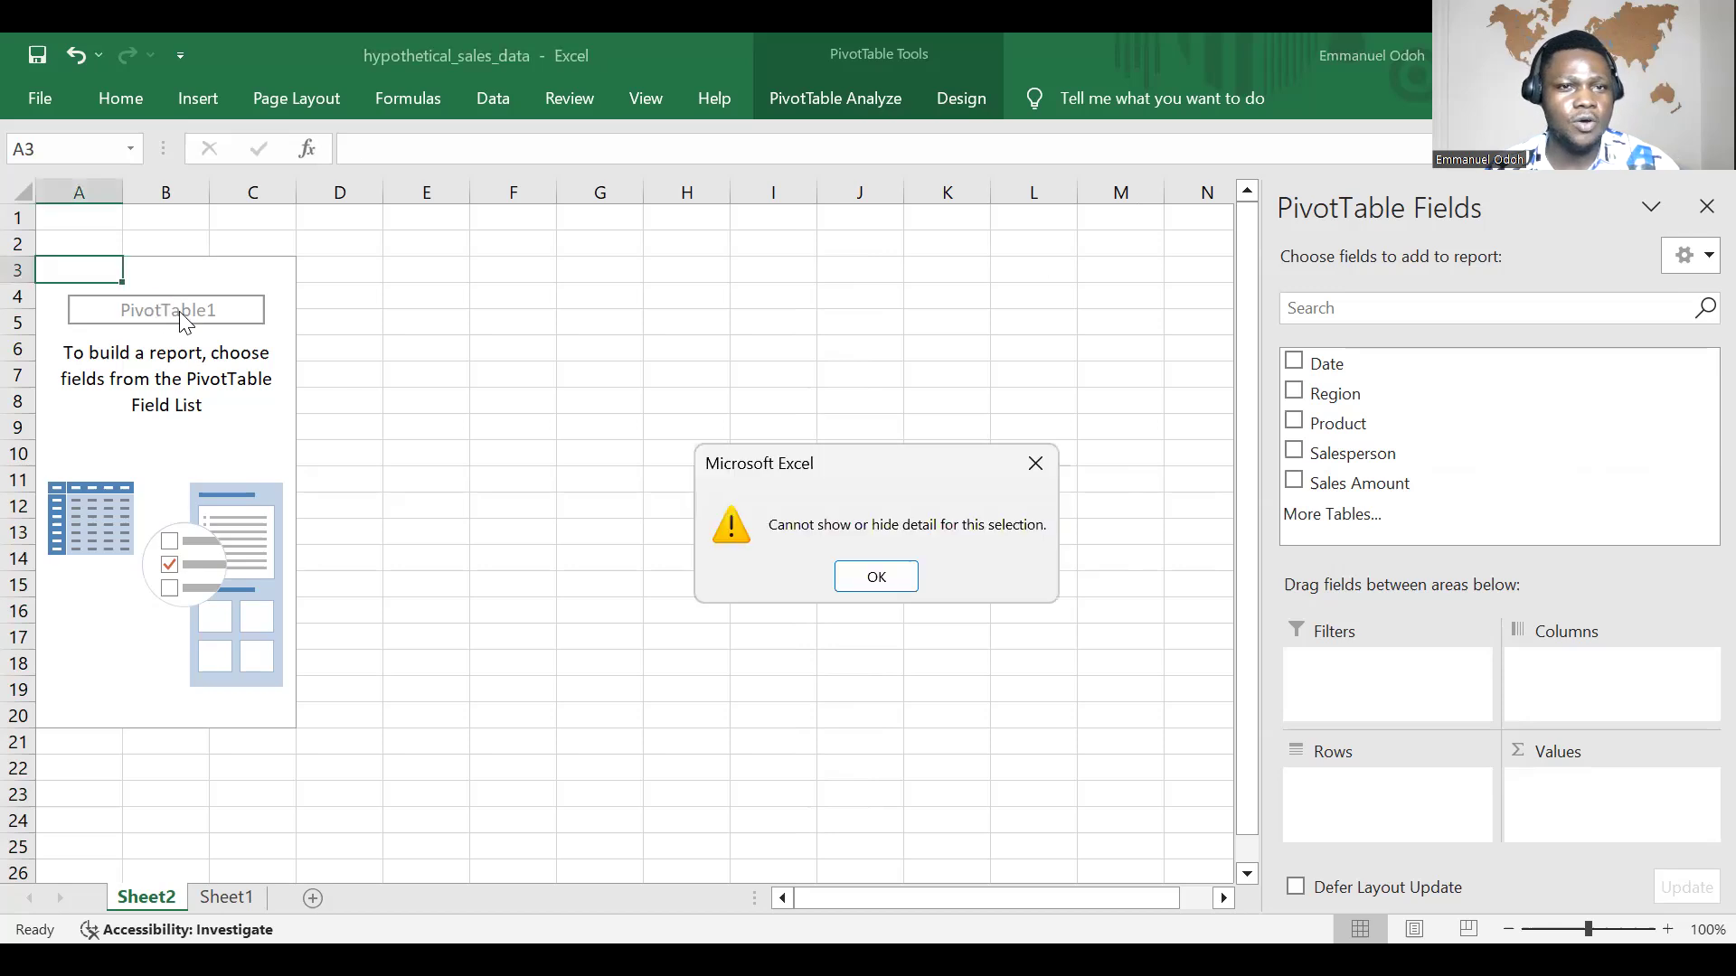
left_click(888, 575)
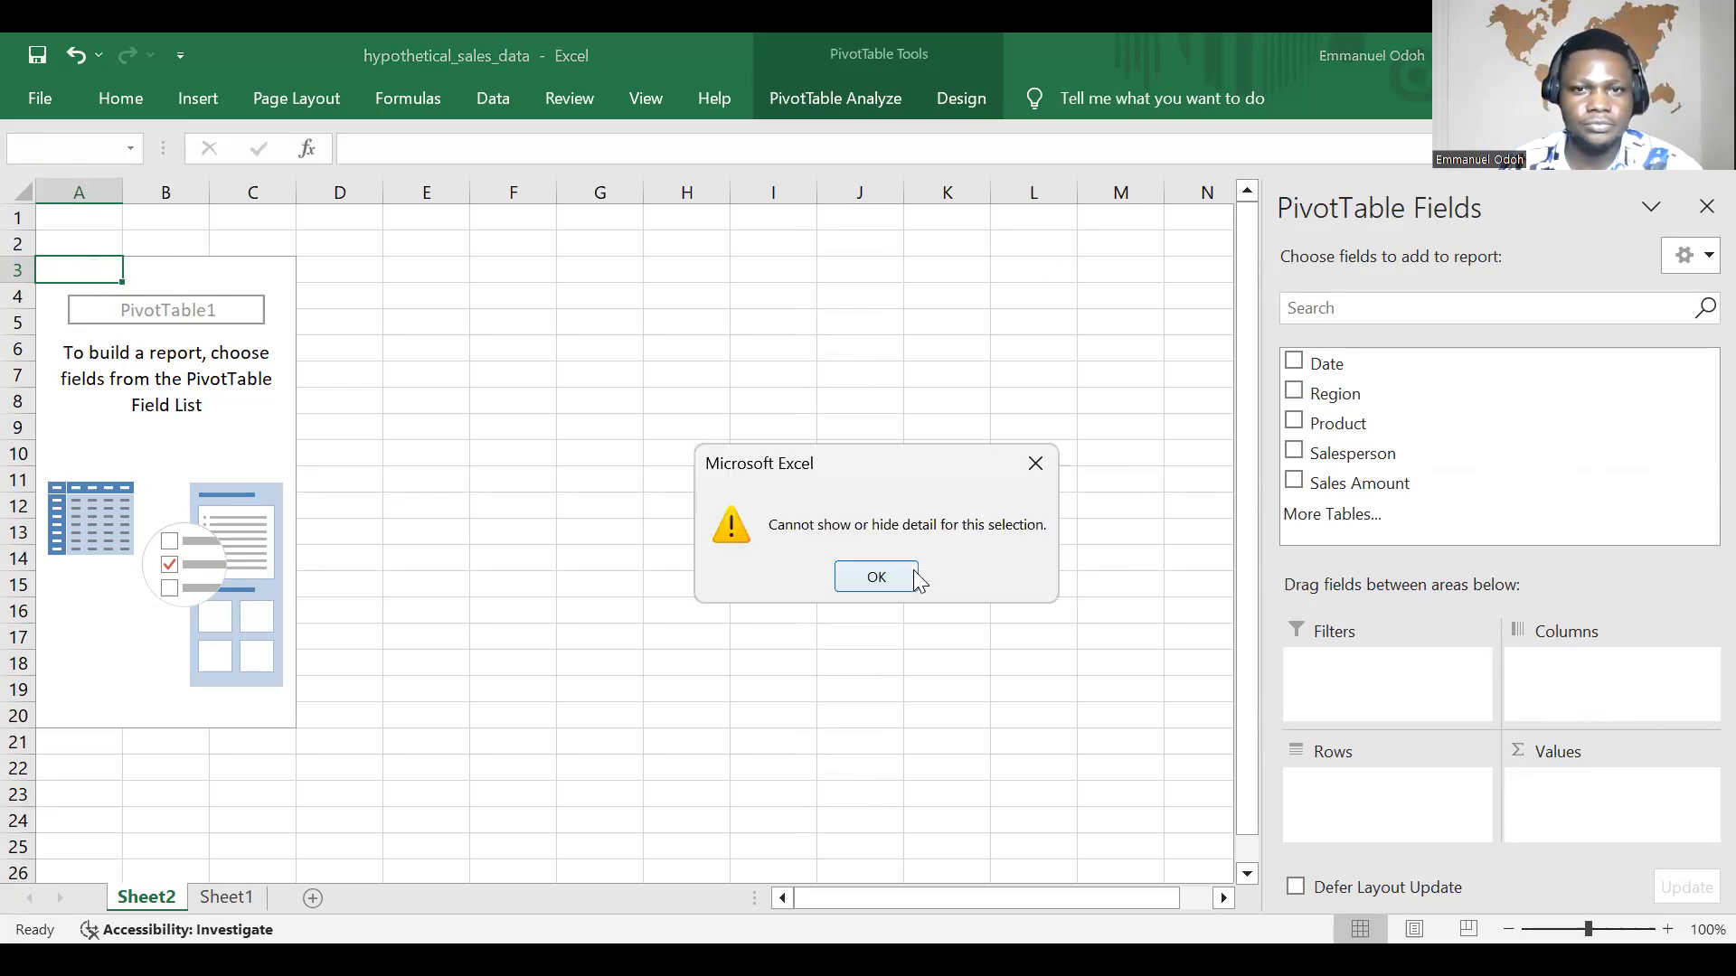
left_click(876, 576)
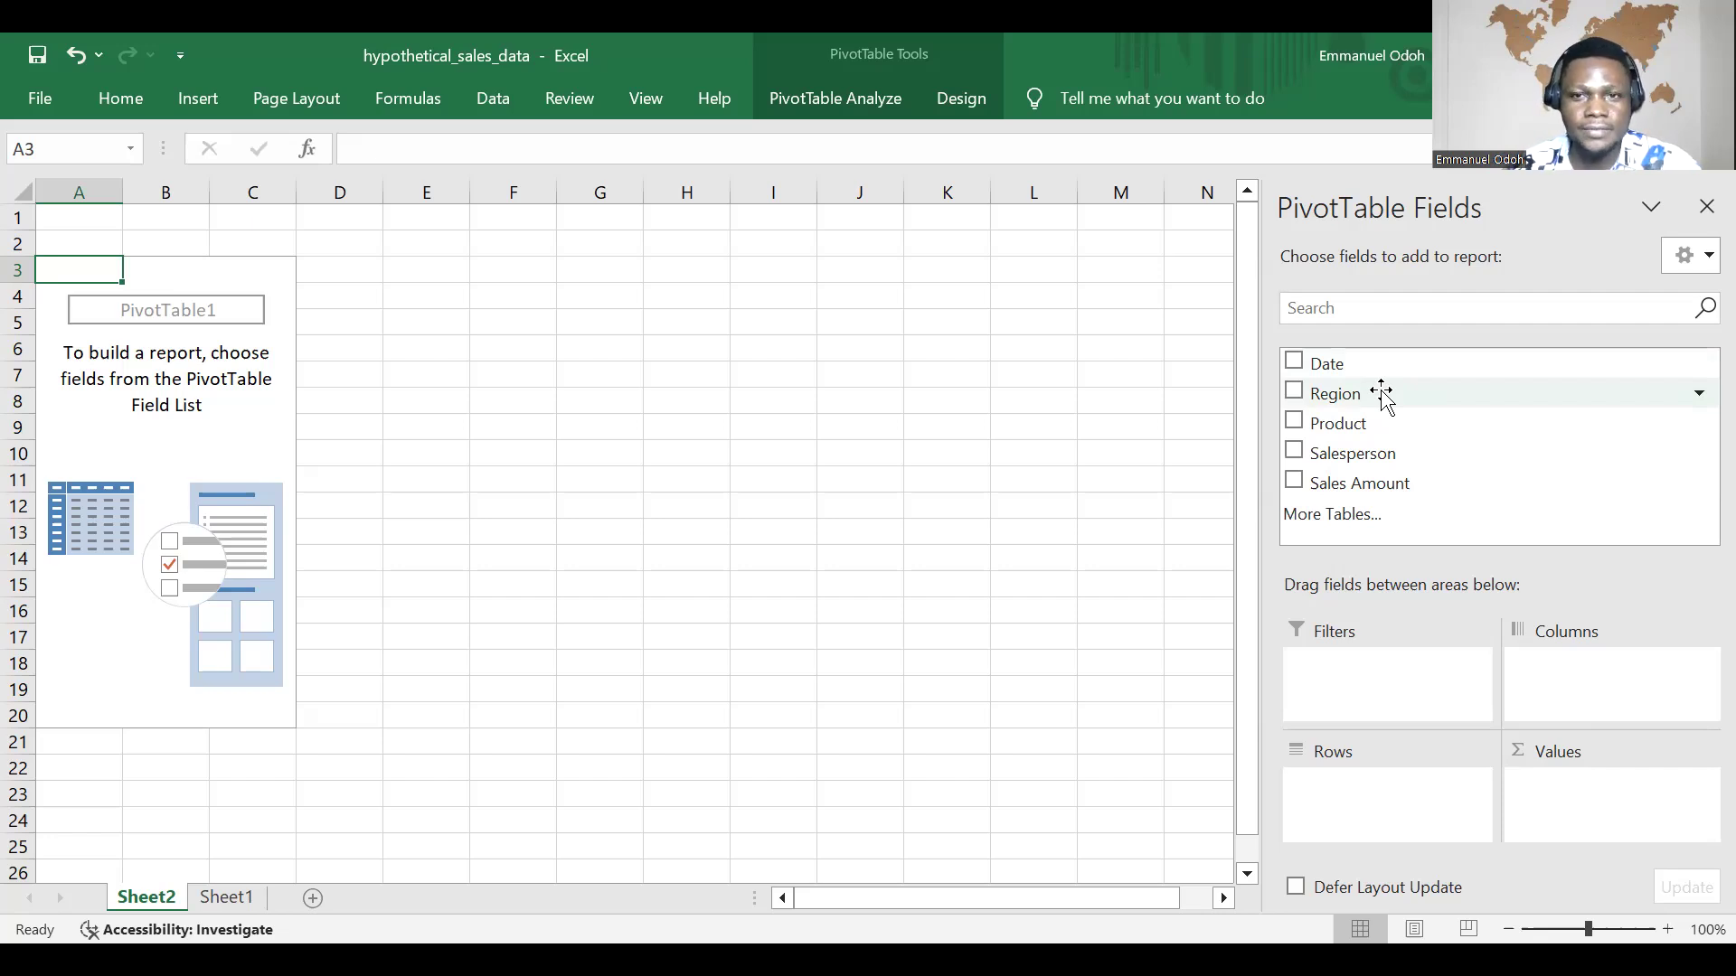
Step: Add the Region field to the rows of the PivotTable
left_click_drag(1381, 394, 1400, 407)
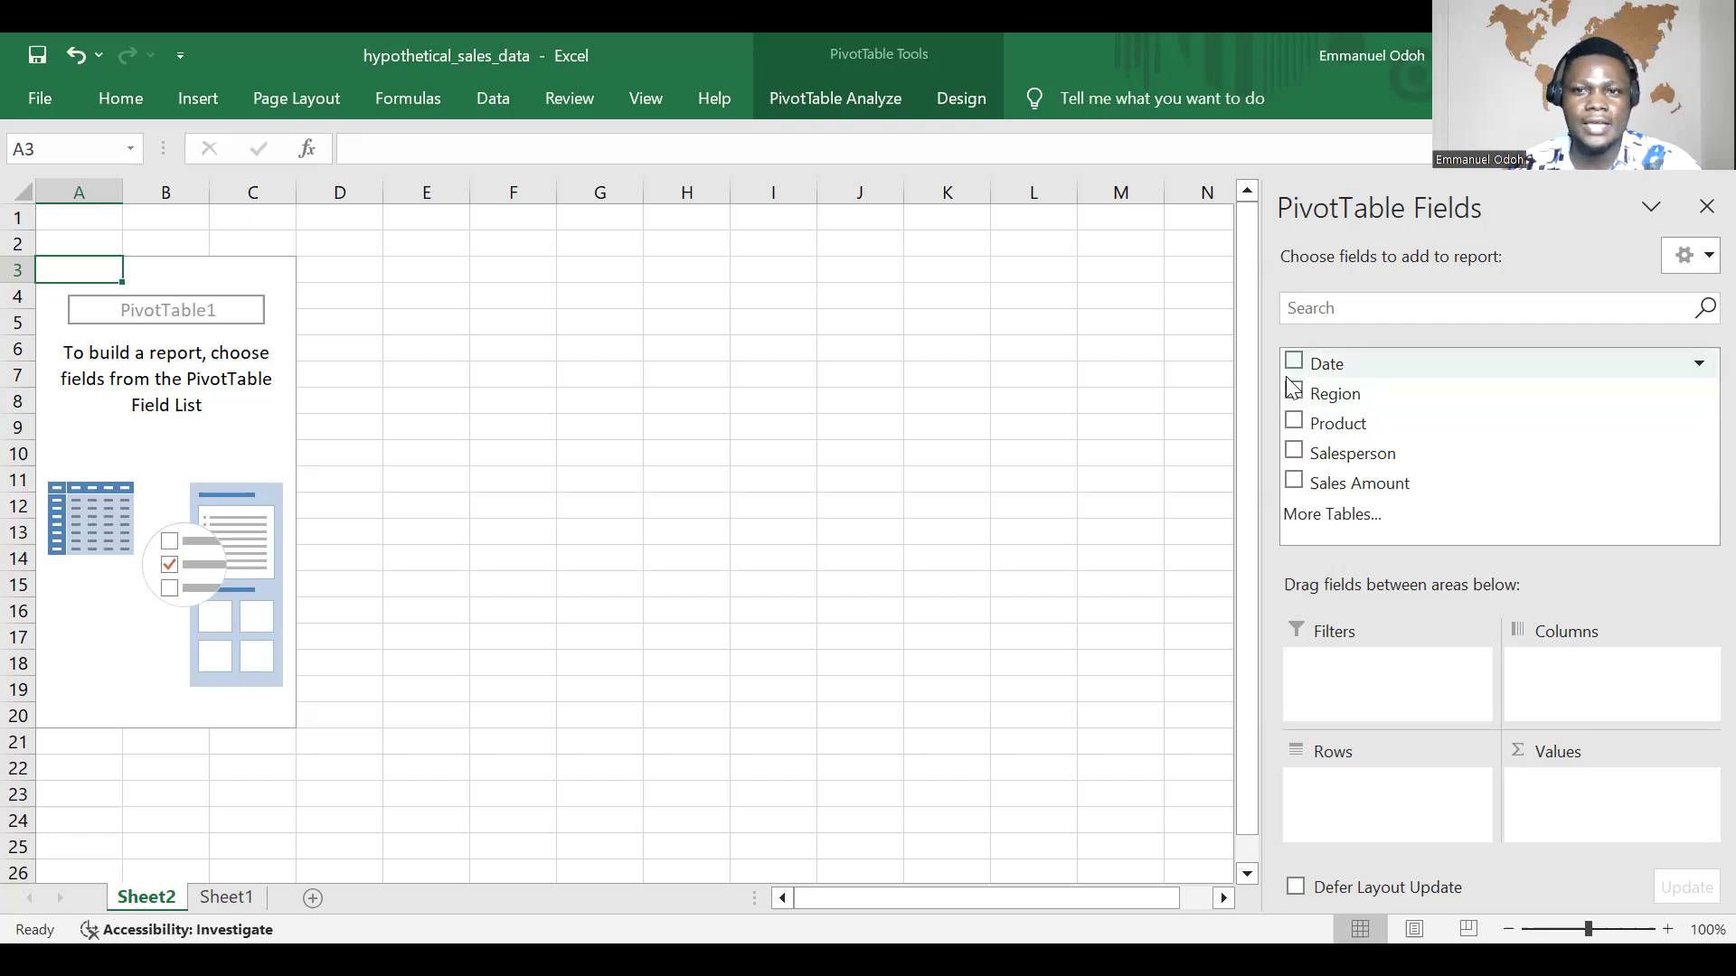
left_click(1295, 391)
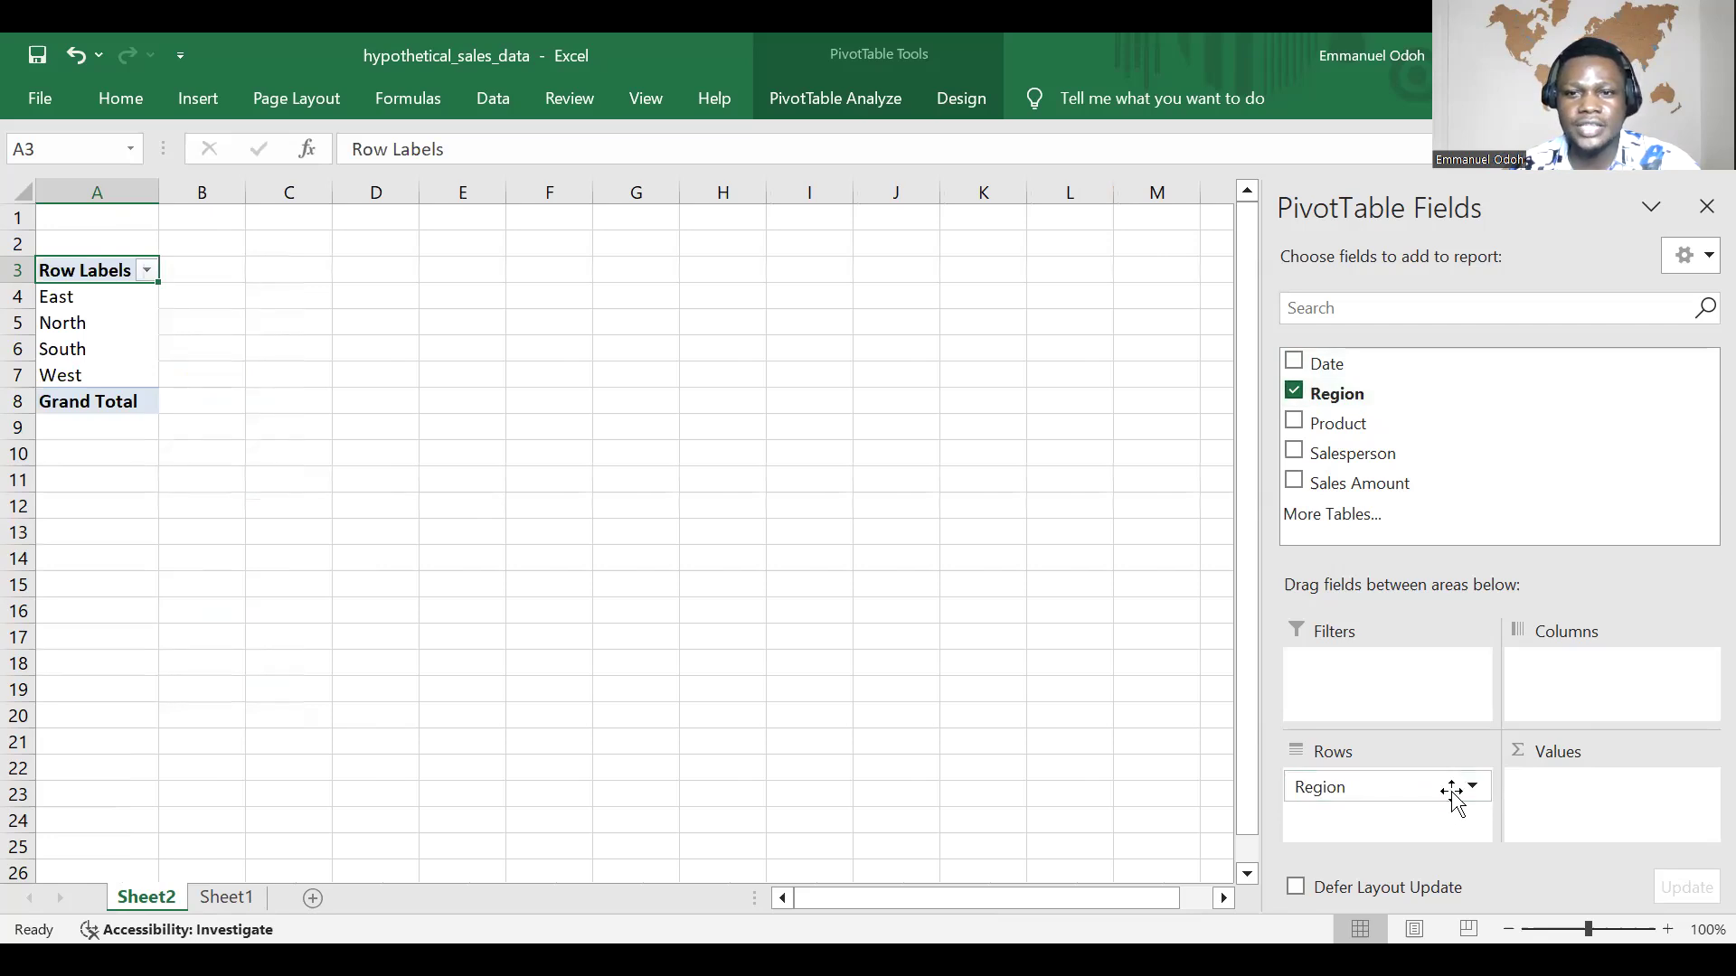
left_click(1074, 672)
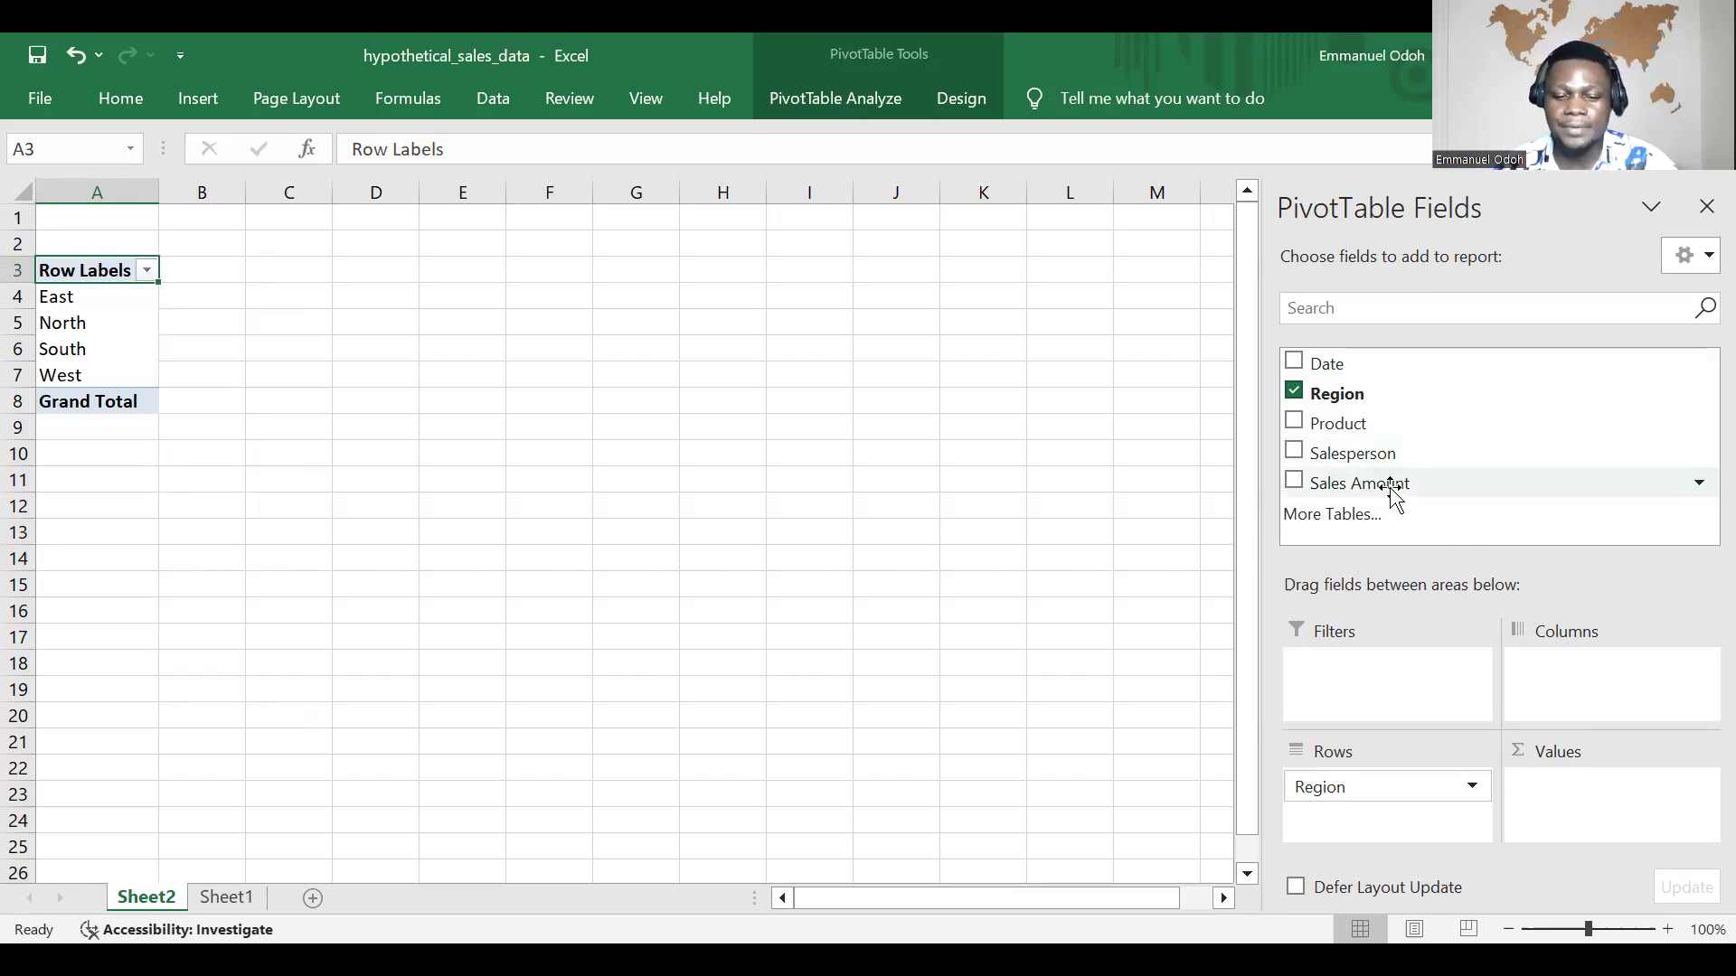
Step: Add Sales Amount to the PivotTable's values as a sum and view the options for that value field
left_click_drag(1390, 493, 1573, 781)
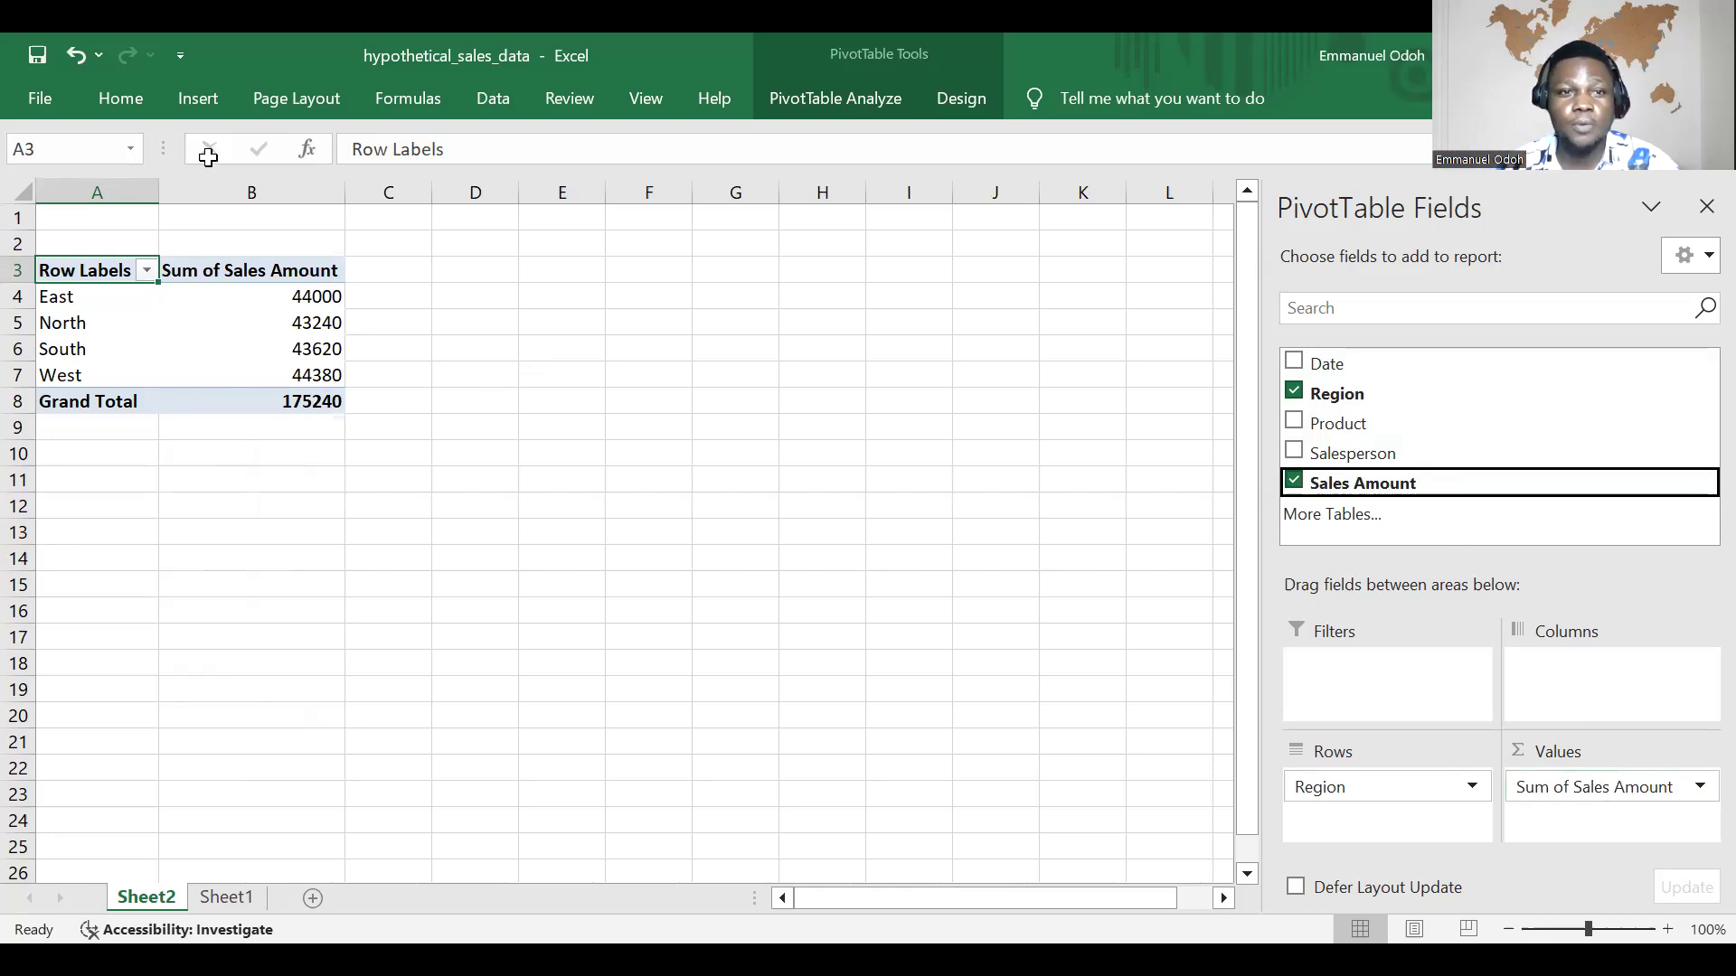
left_click(1699, 789)
left_click(1699, 789)
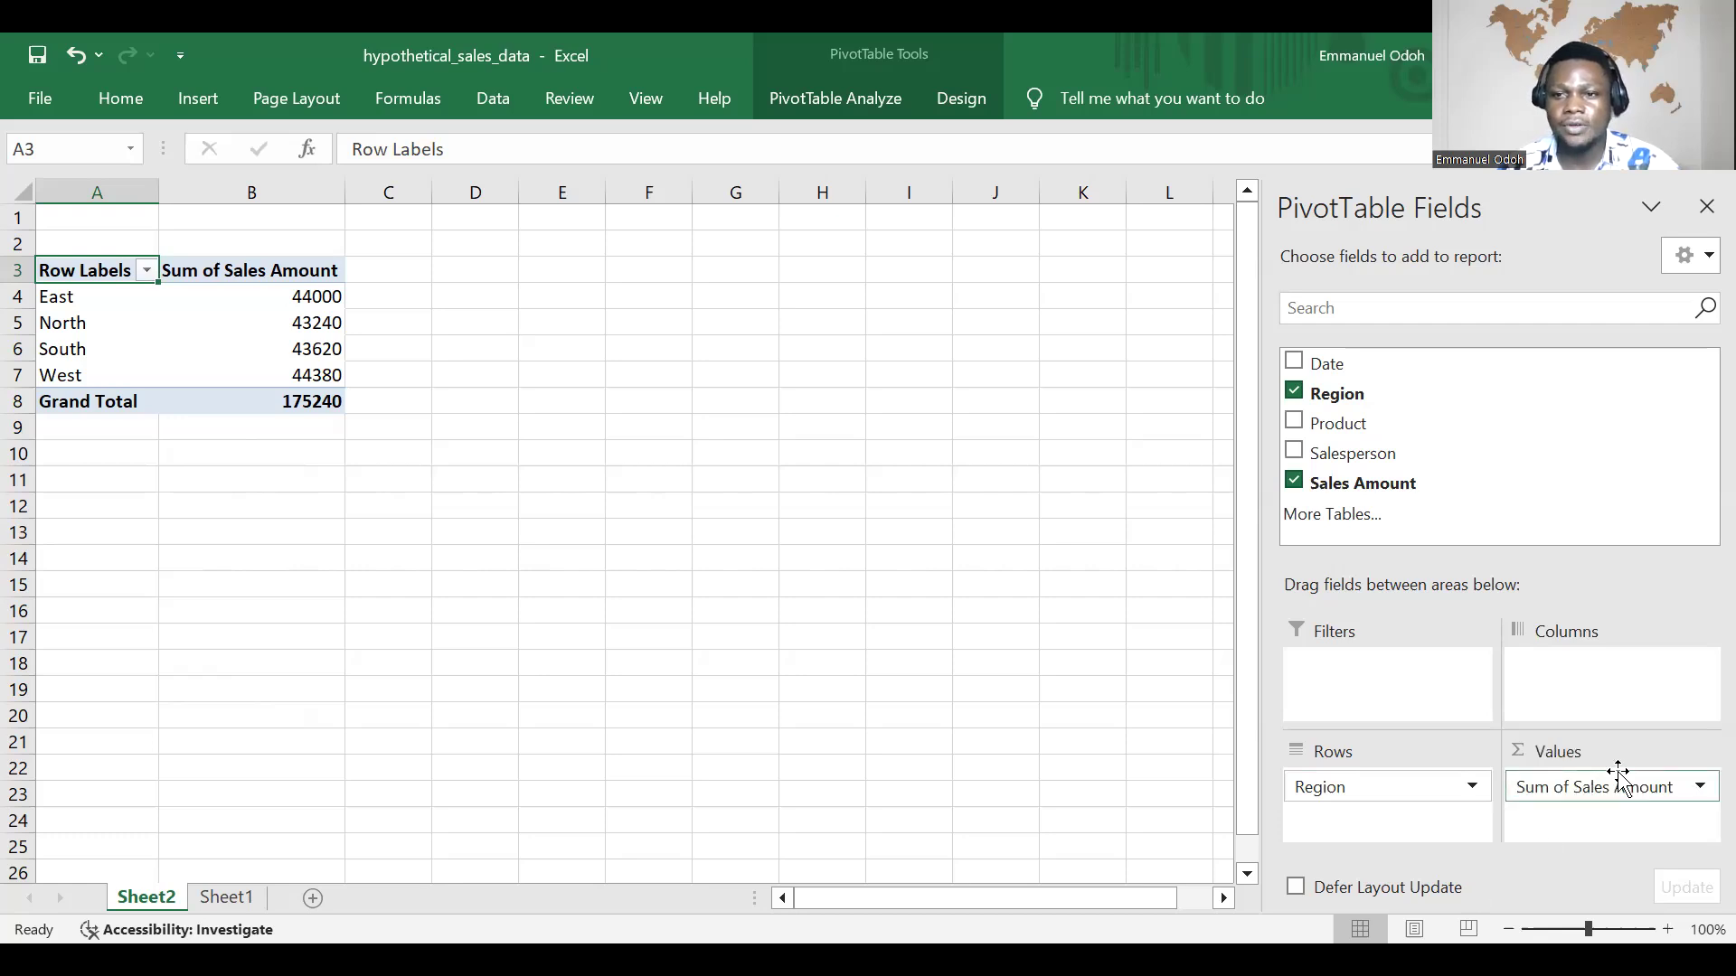
left_click(1698, 788)
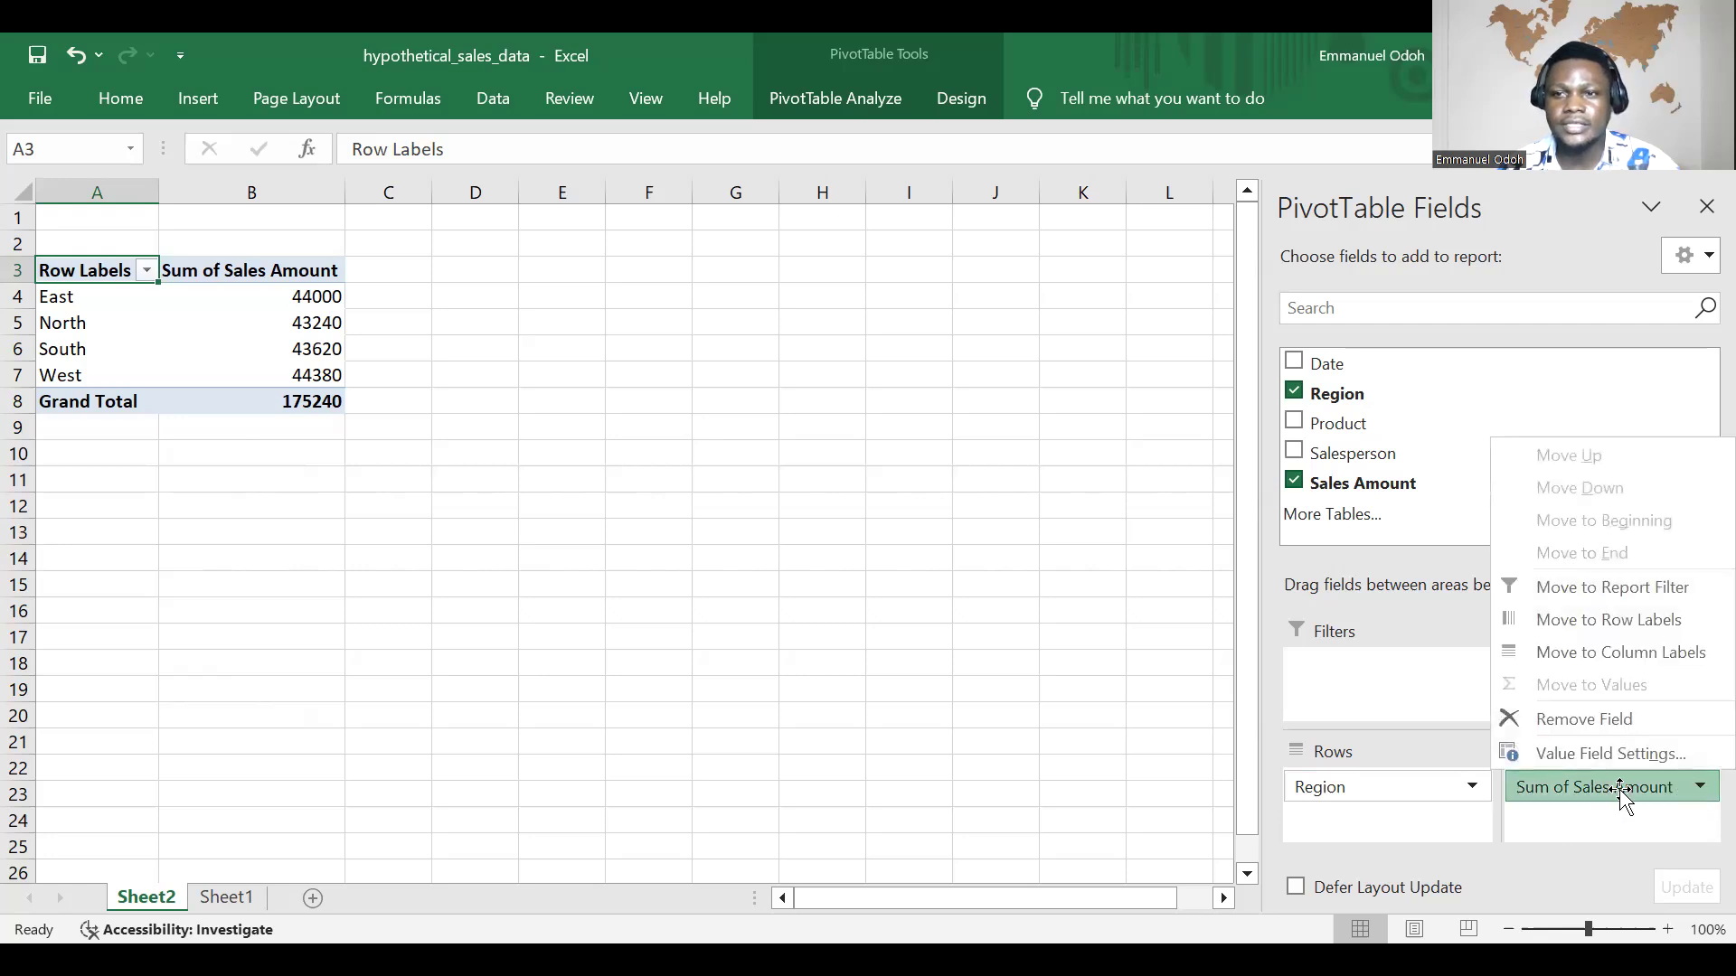
left_click(987, 543)
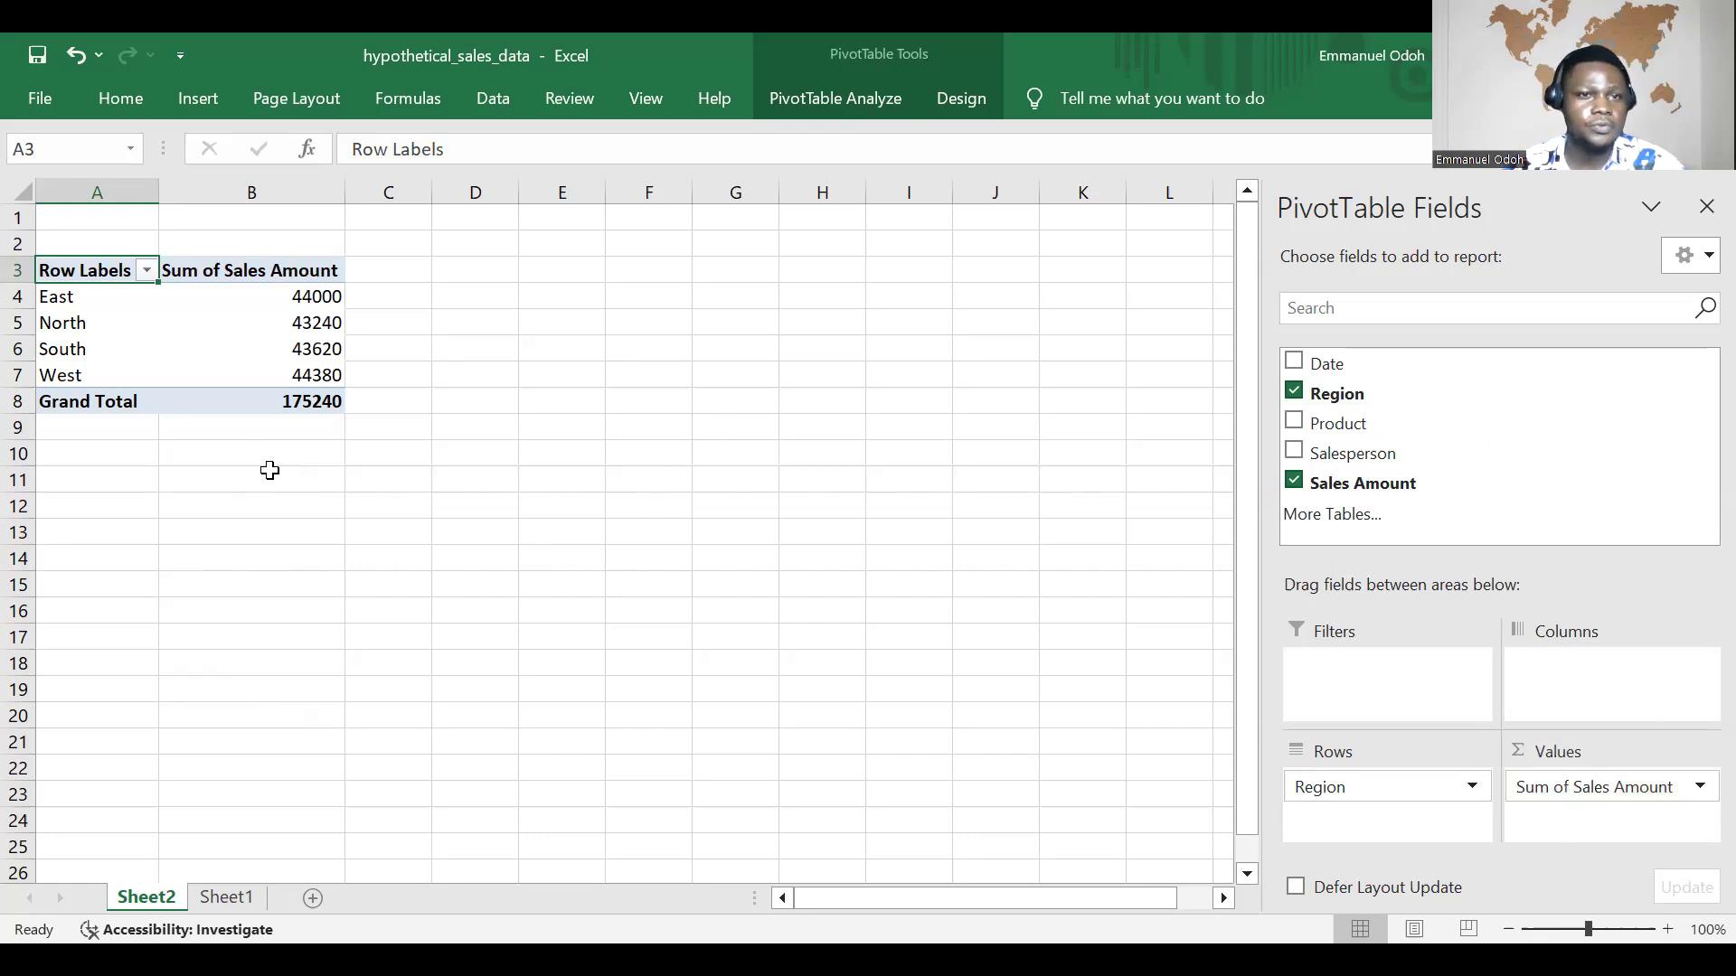
Step: Rename the PivotTable's Row Labels header in A3 to Region
left_click(146, 271)
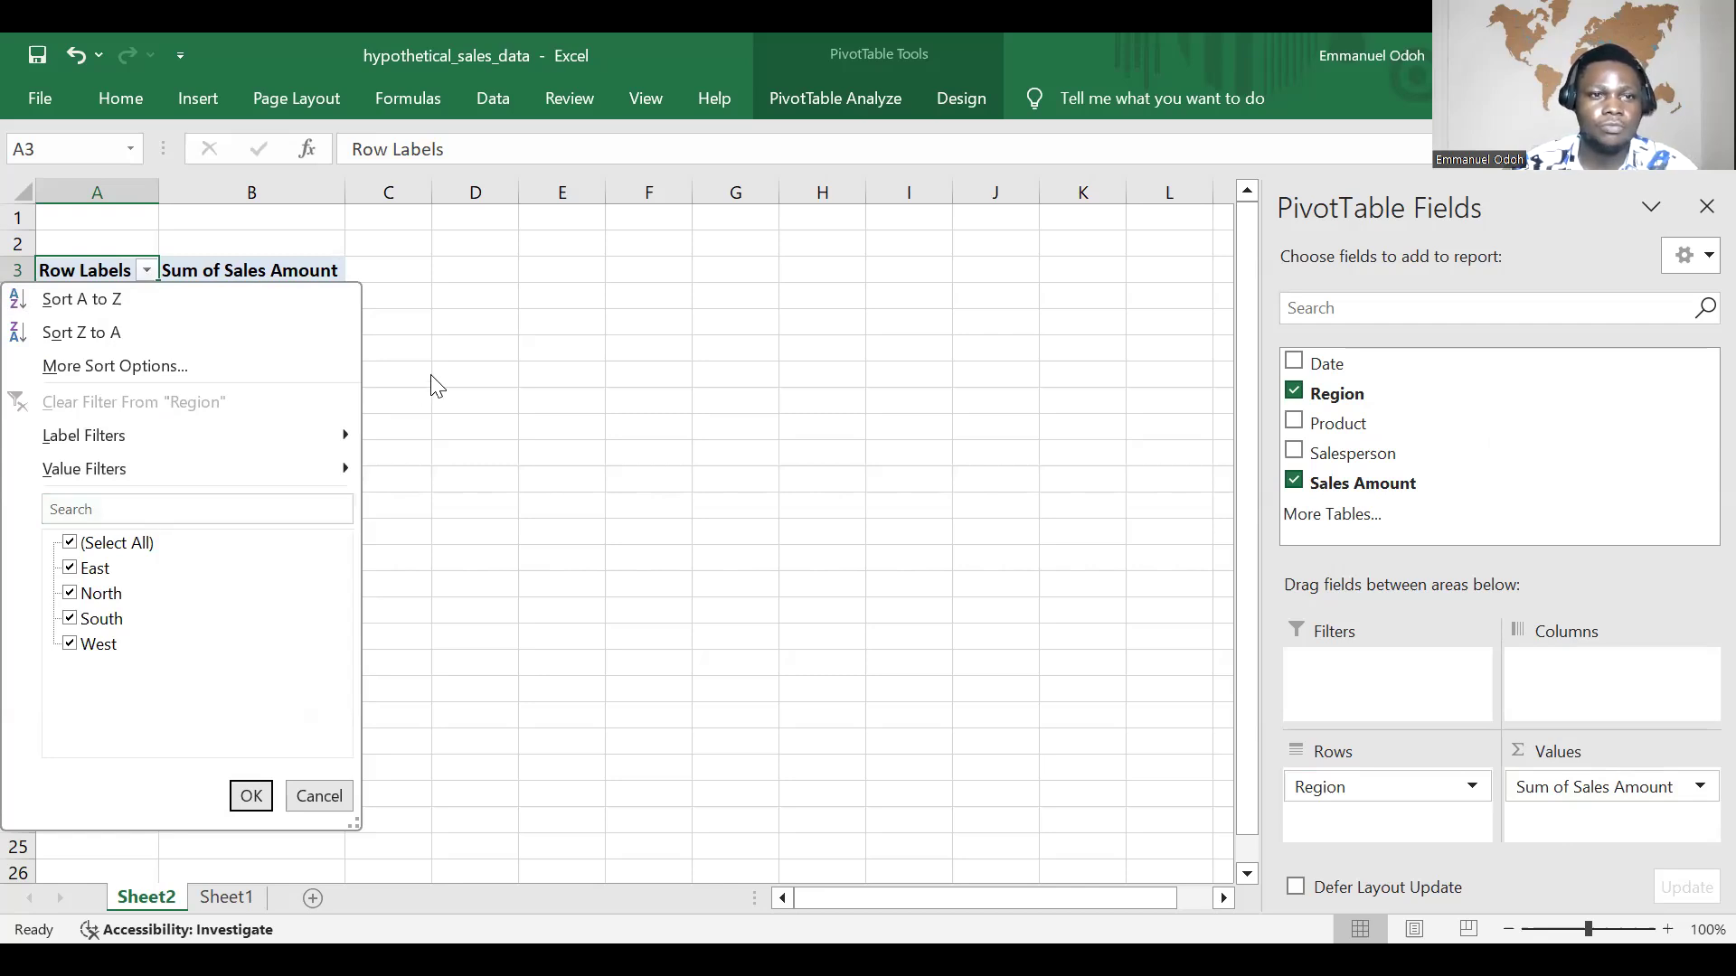
left_click(113, 298)
left_click(85, 262)
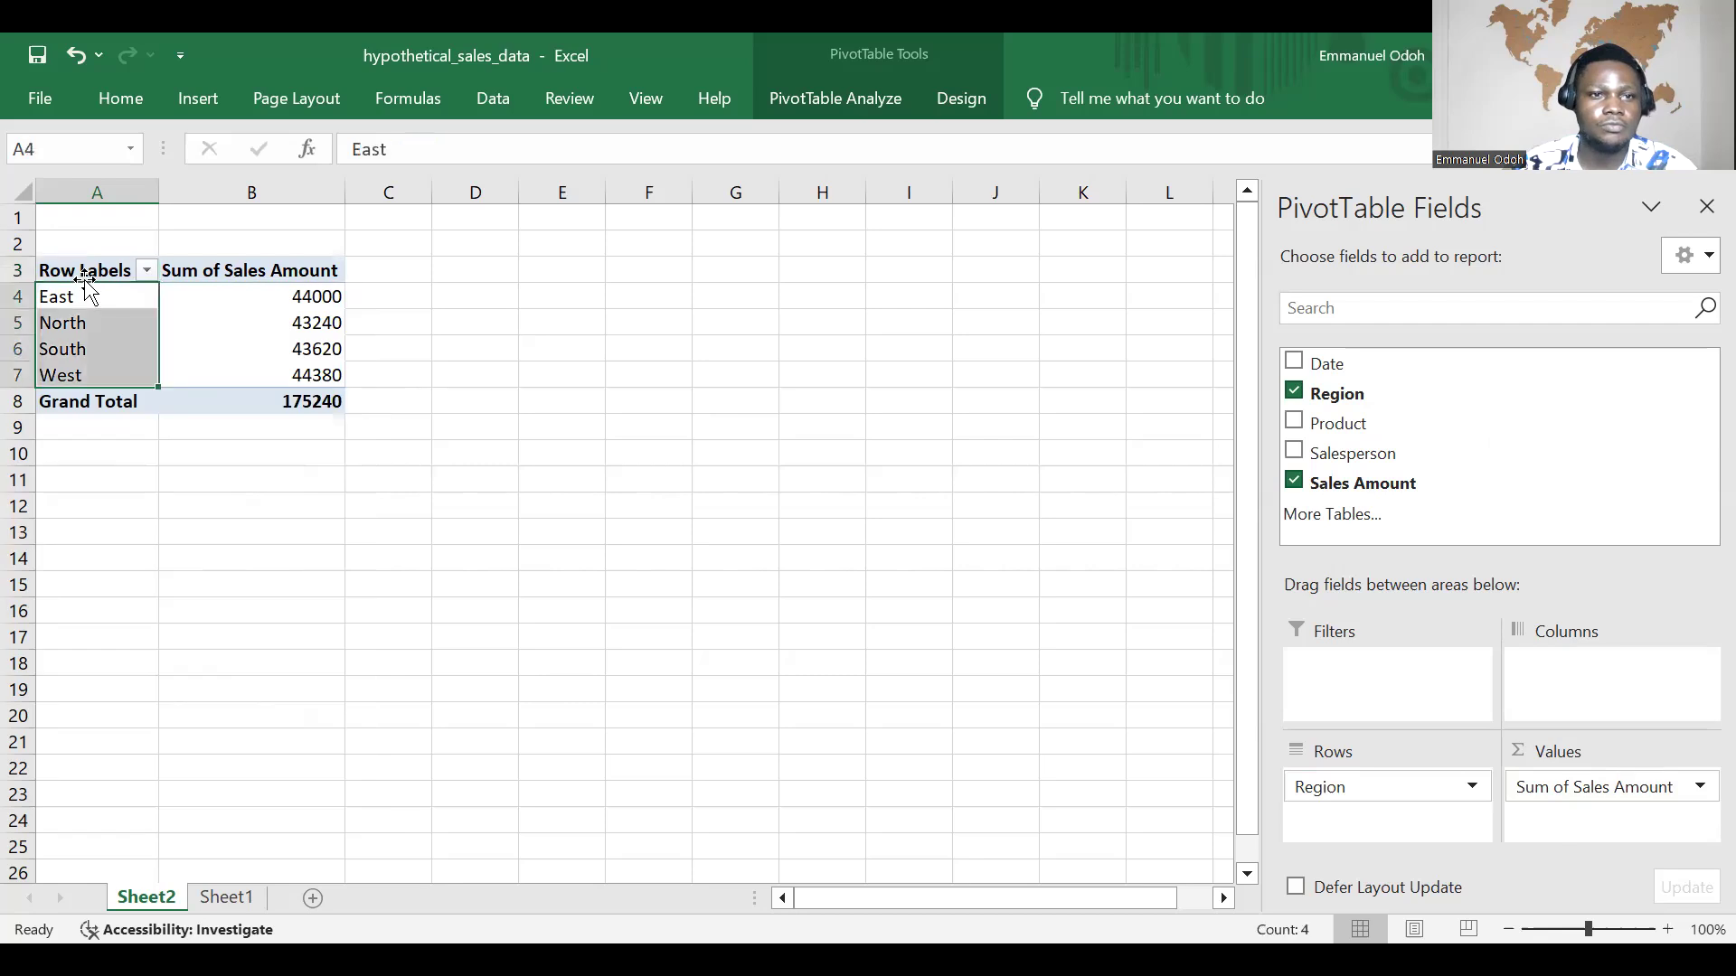
double_click(85, 269)
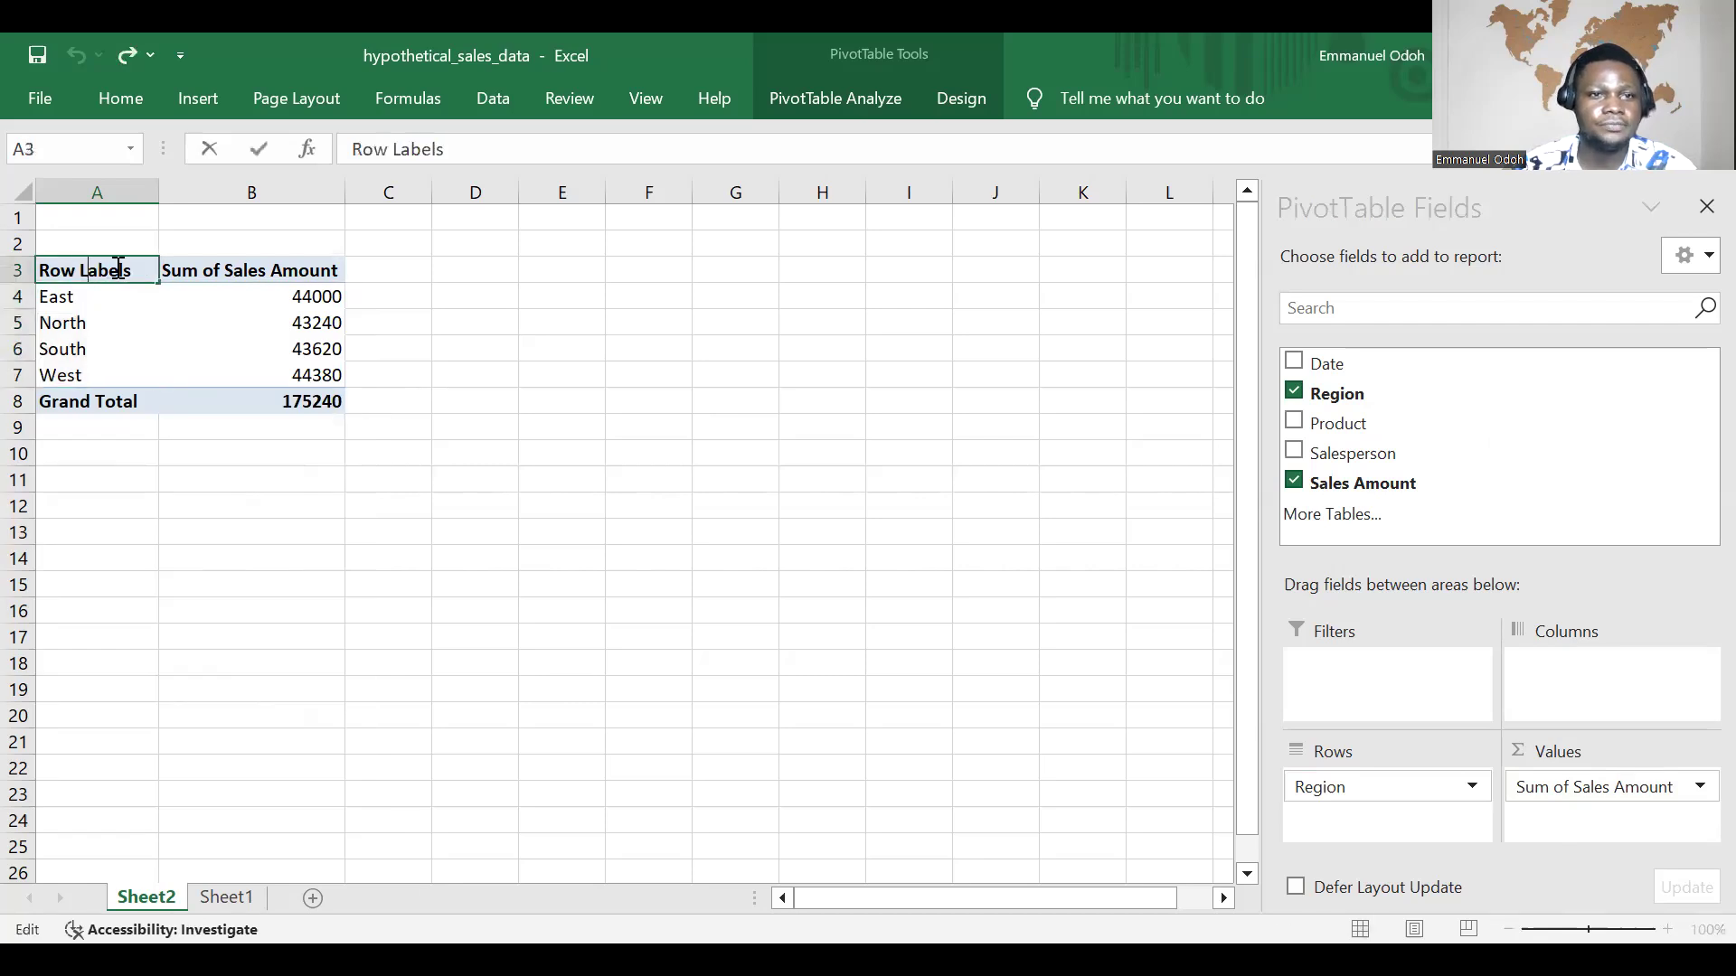
key("BackSpace")
key("BackSpace")
key("BackSpace")
key("BackSpace")
key("BackSpace")
key("BackSpace")
key("BackSpace")
key("BackSpace")
key("BackSpace")
key("BackSpace")
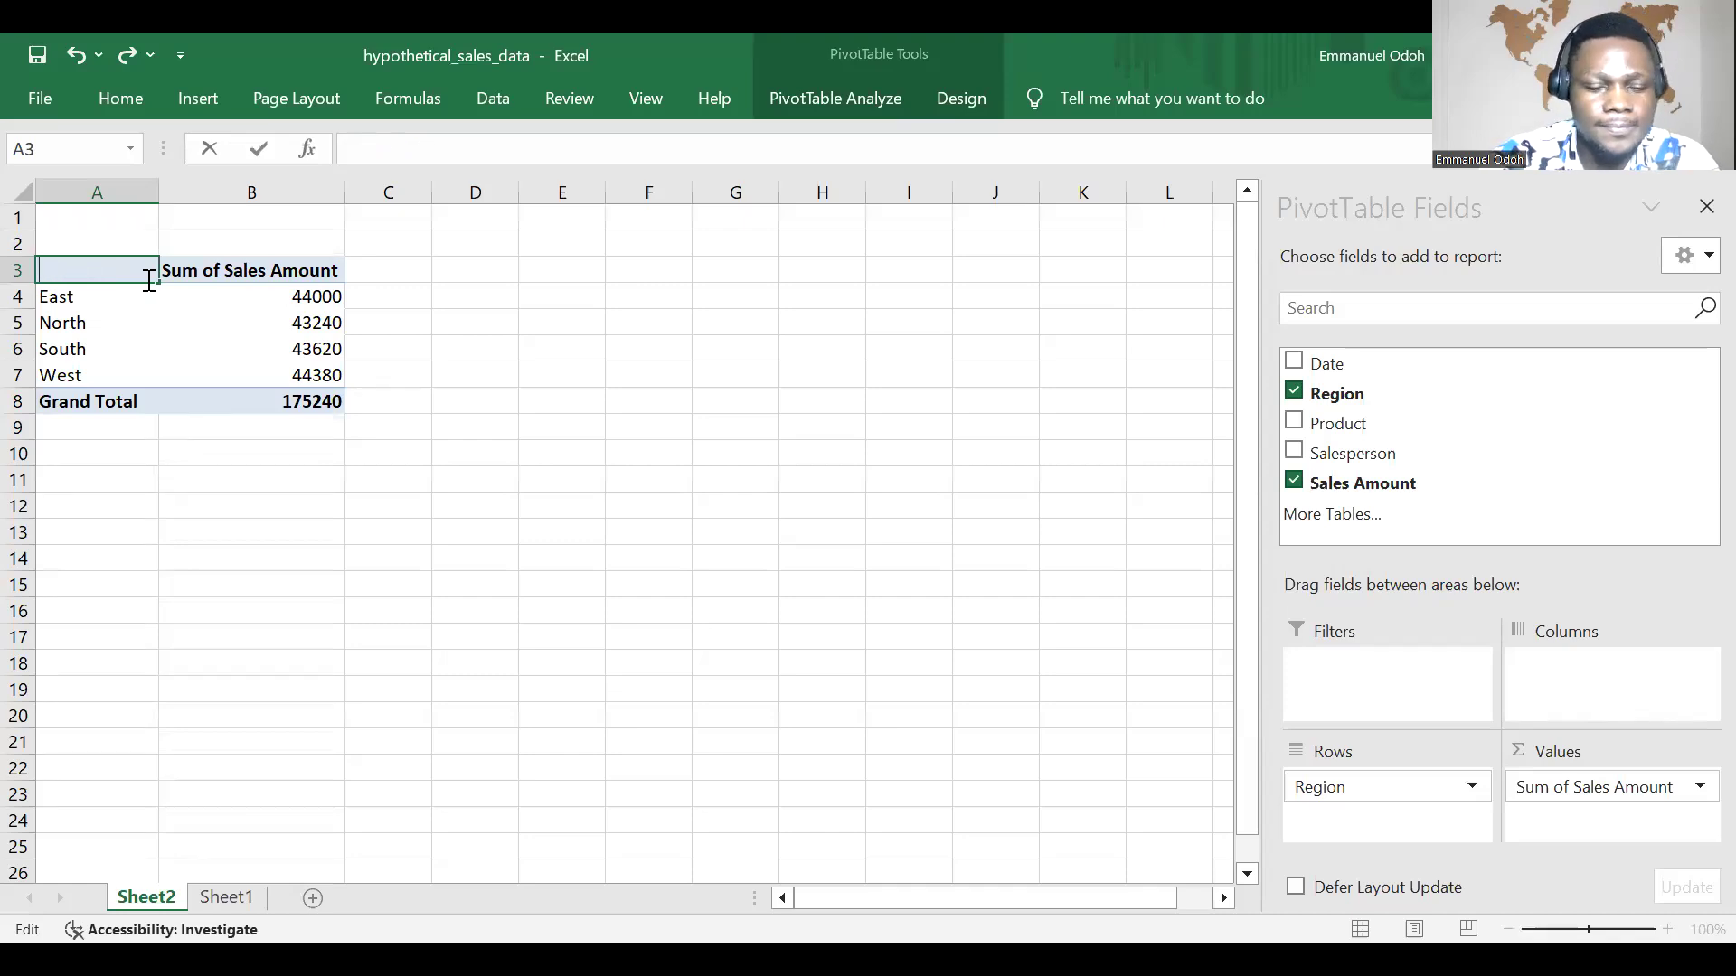
type("Region")
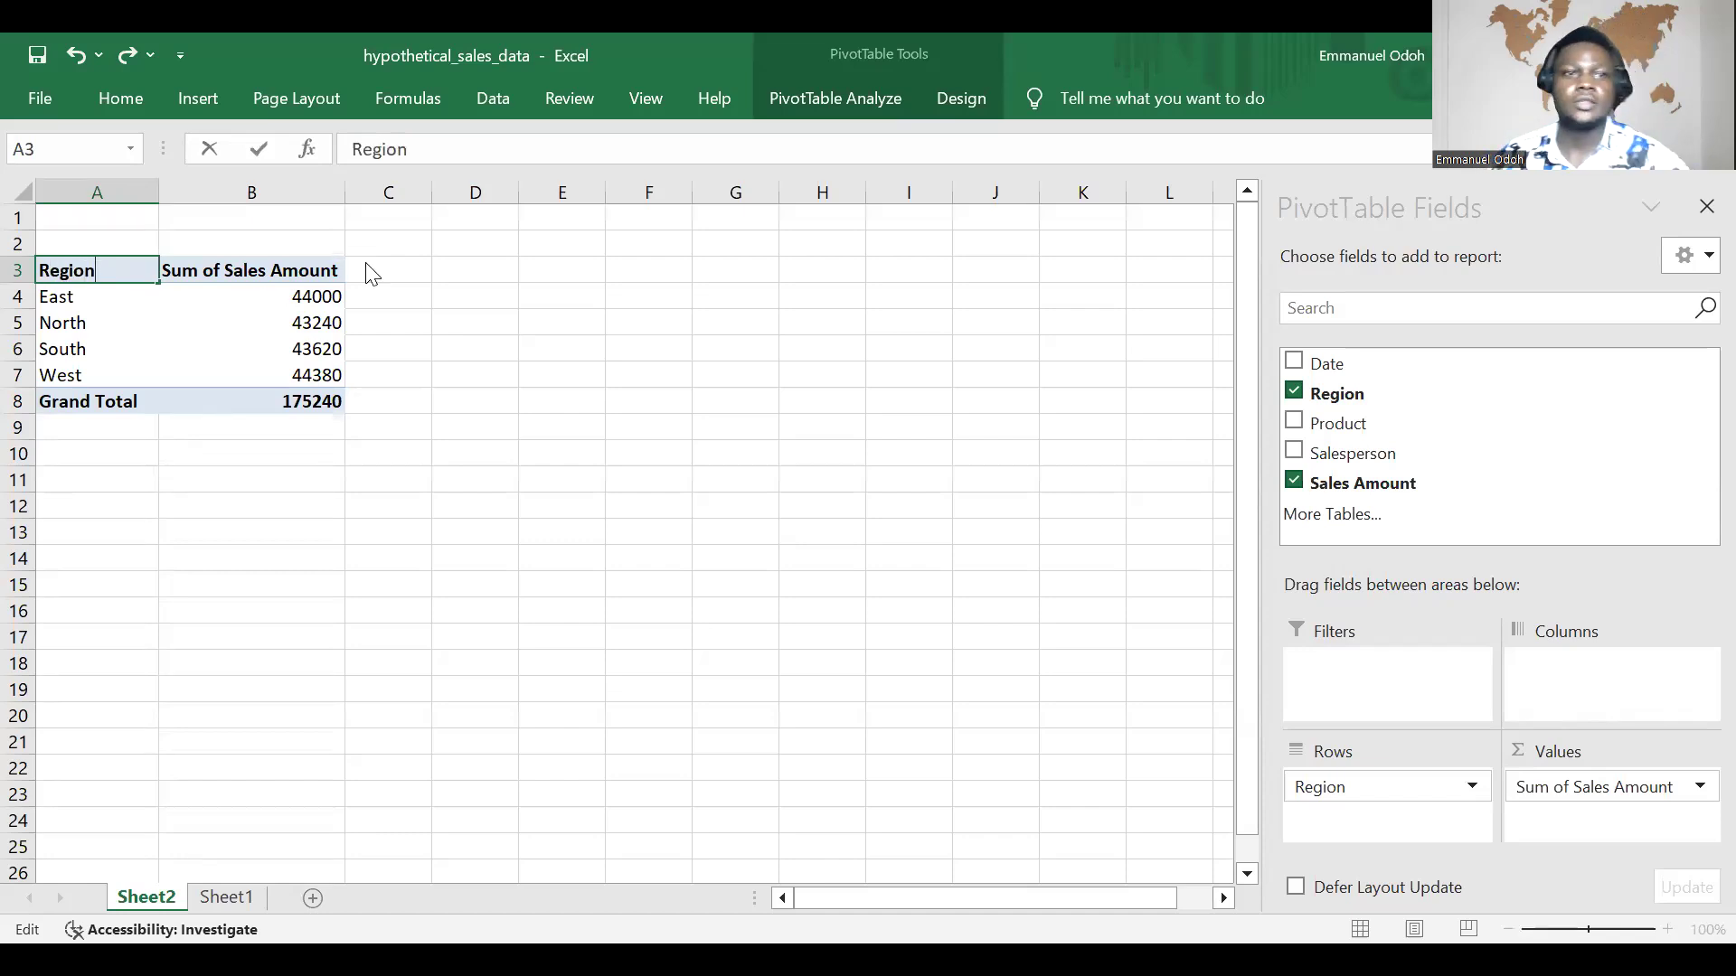
left_click(546, 392)
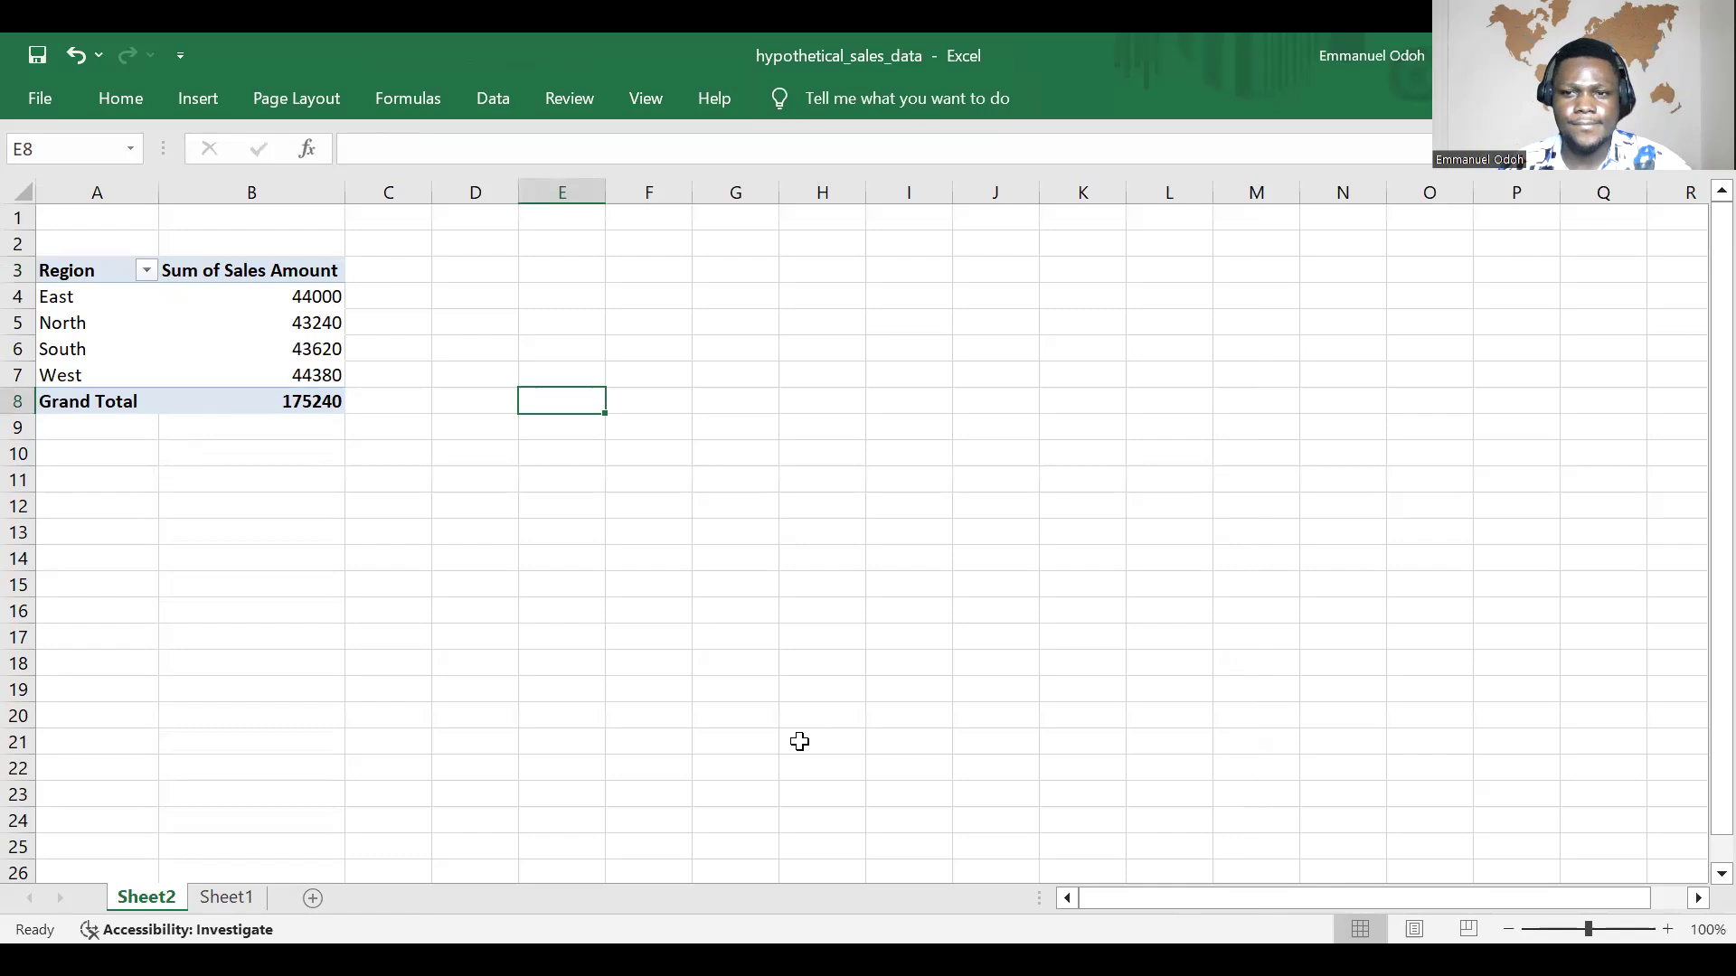
Step: Review the source sales records on Sheet1 against the Sum of Sales Amount column of the PivotTable on Sheet2
left_click(194, 270)
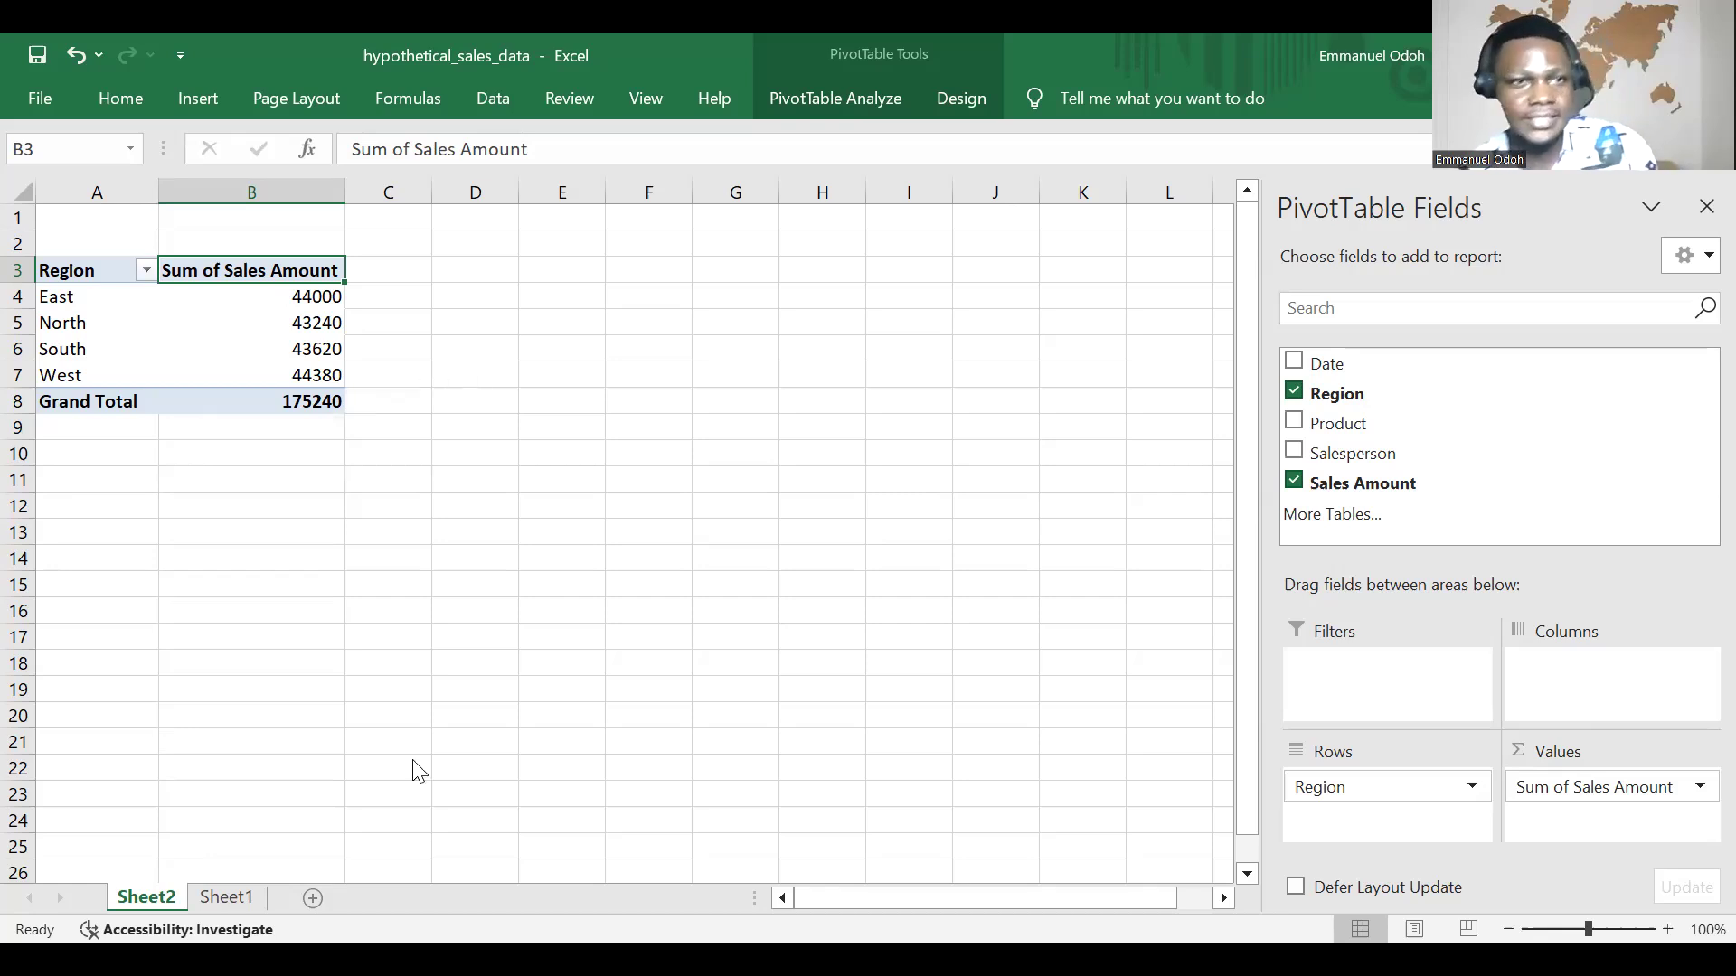
left_click(744, 745)
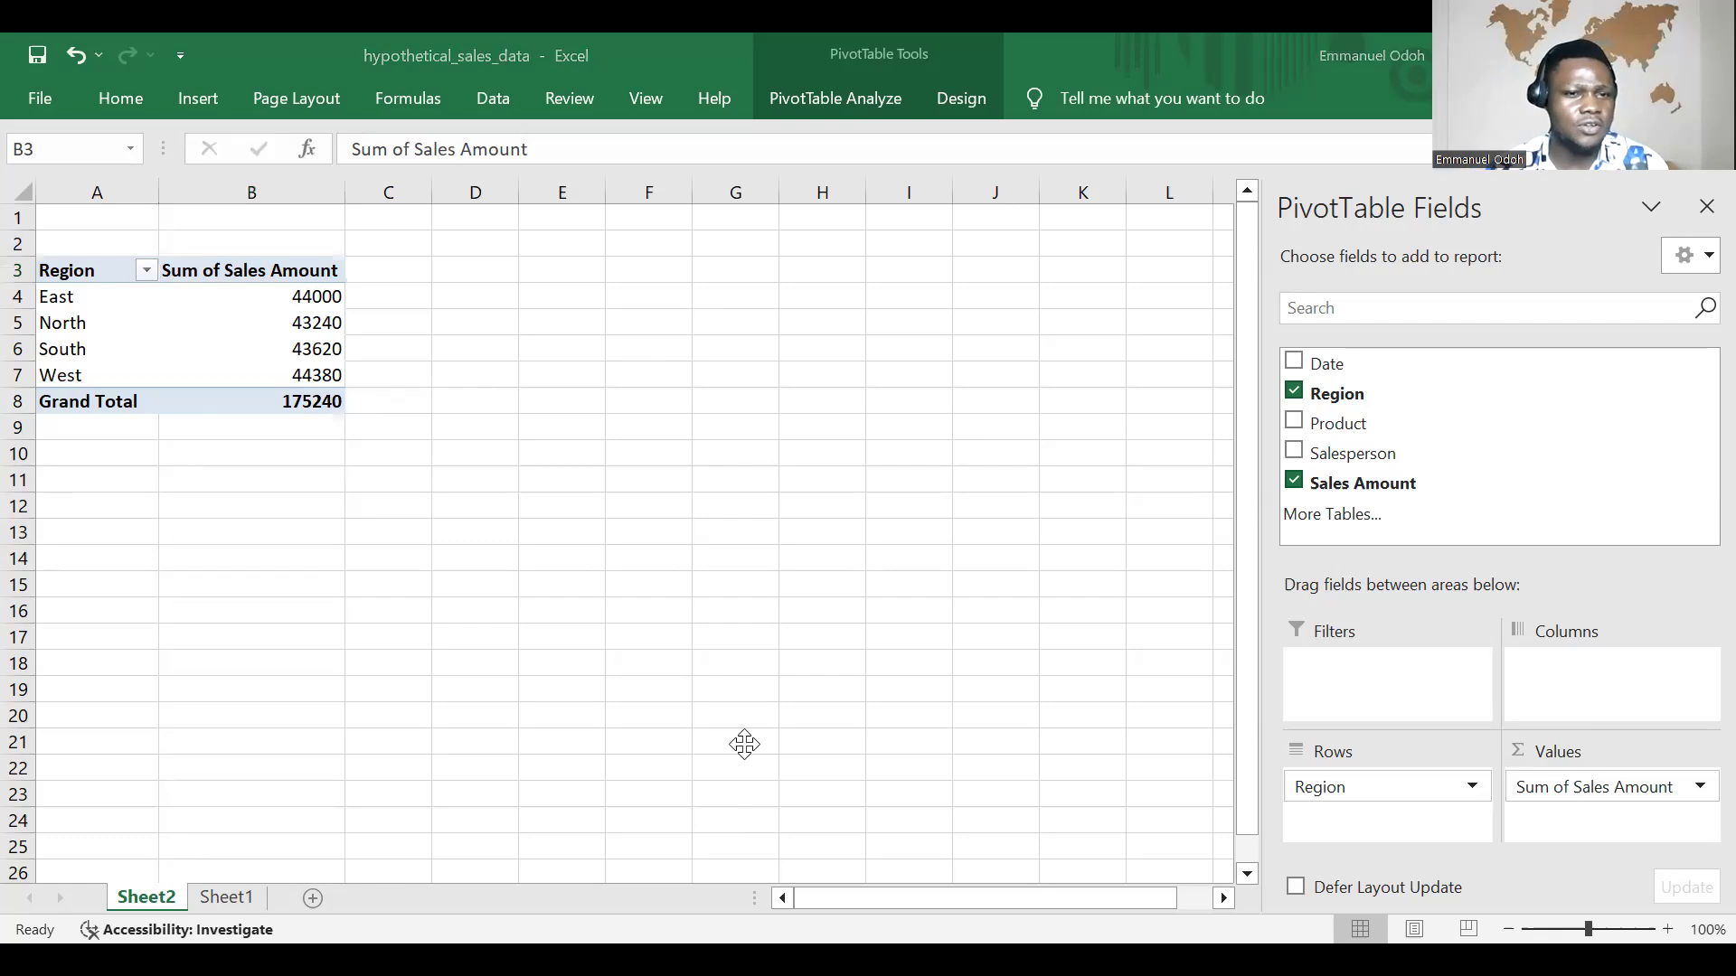
left_click(240, 904)
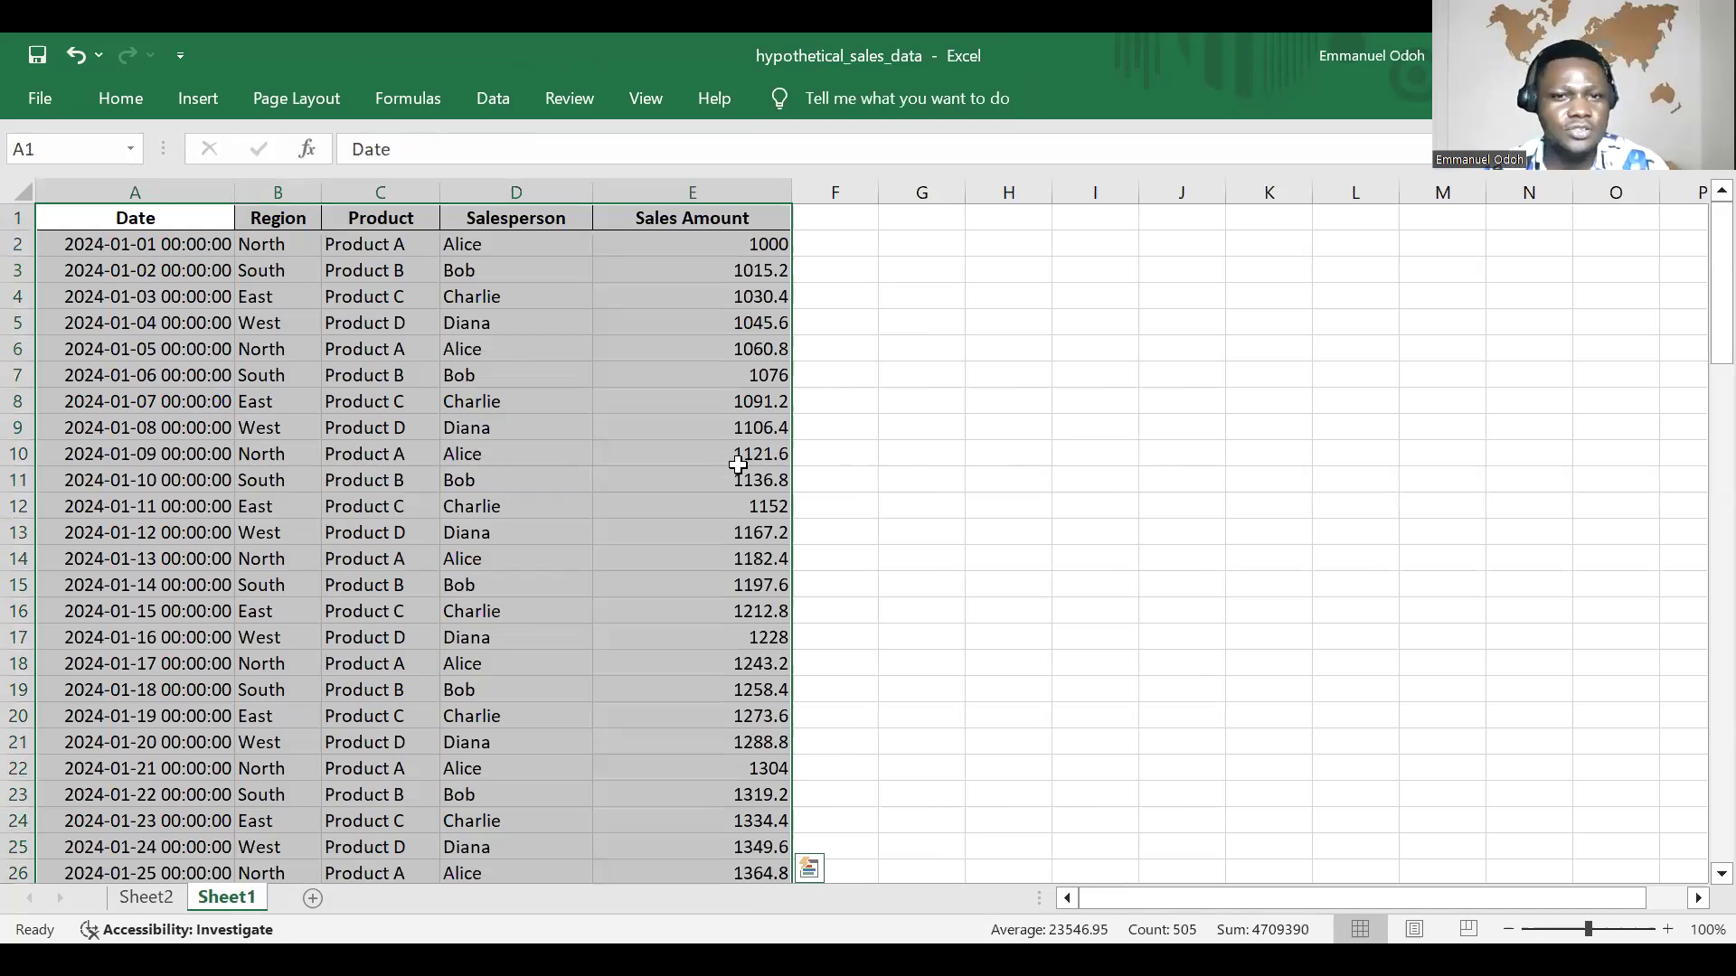
scroll(741, 502, "down", 5)
scroll(760, 506, "down", 8)
scroll(539, 585, "up", 4)
scroll(539, 585, "up", 6)
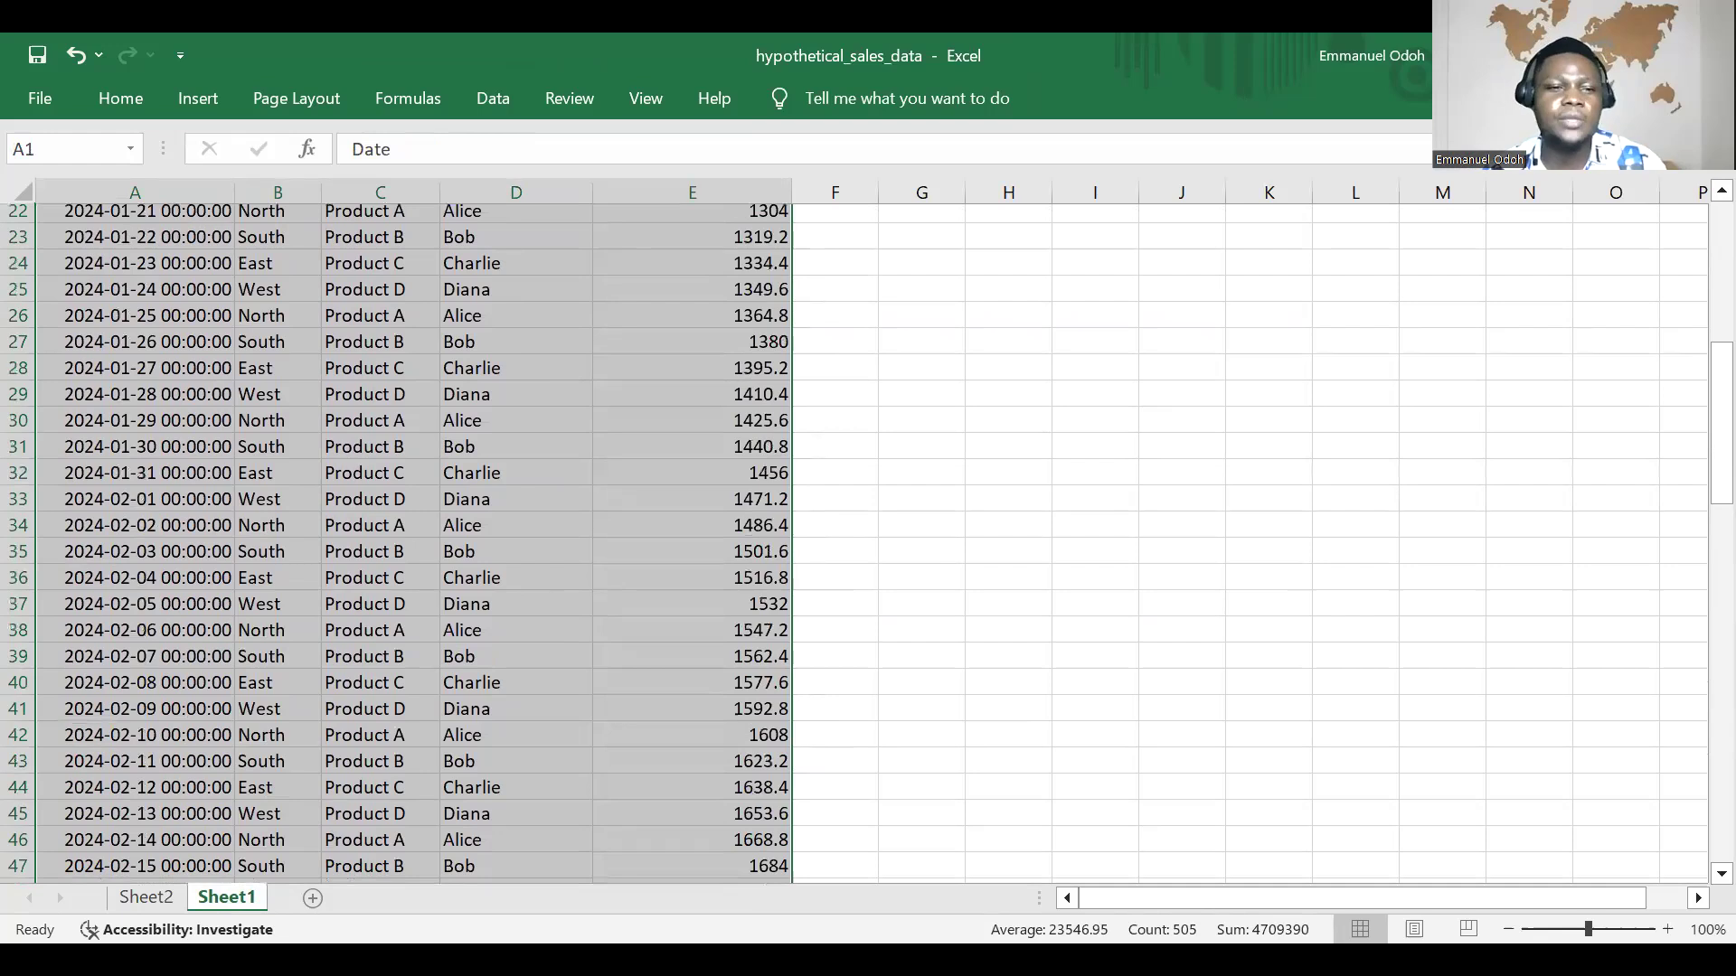
left_click(148, 898)
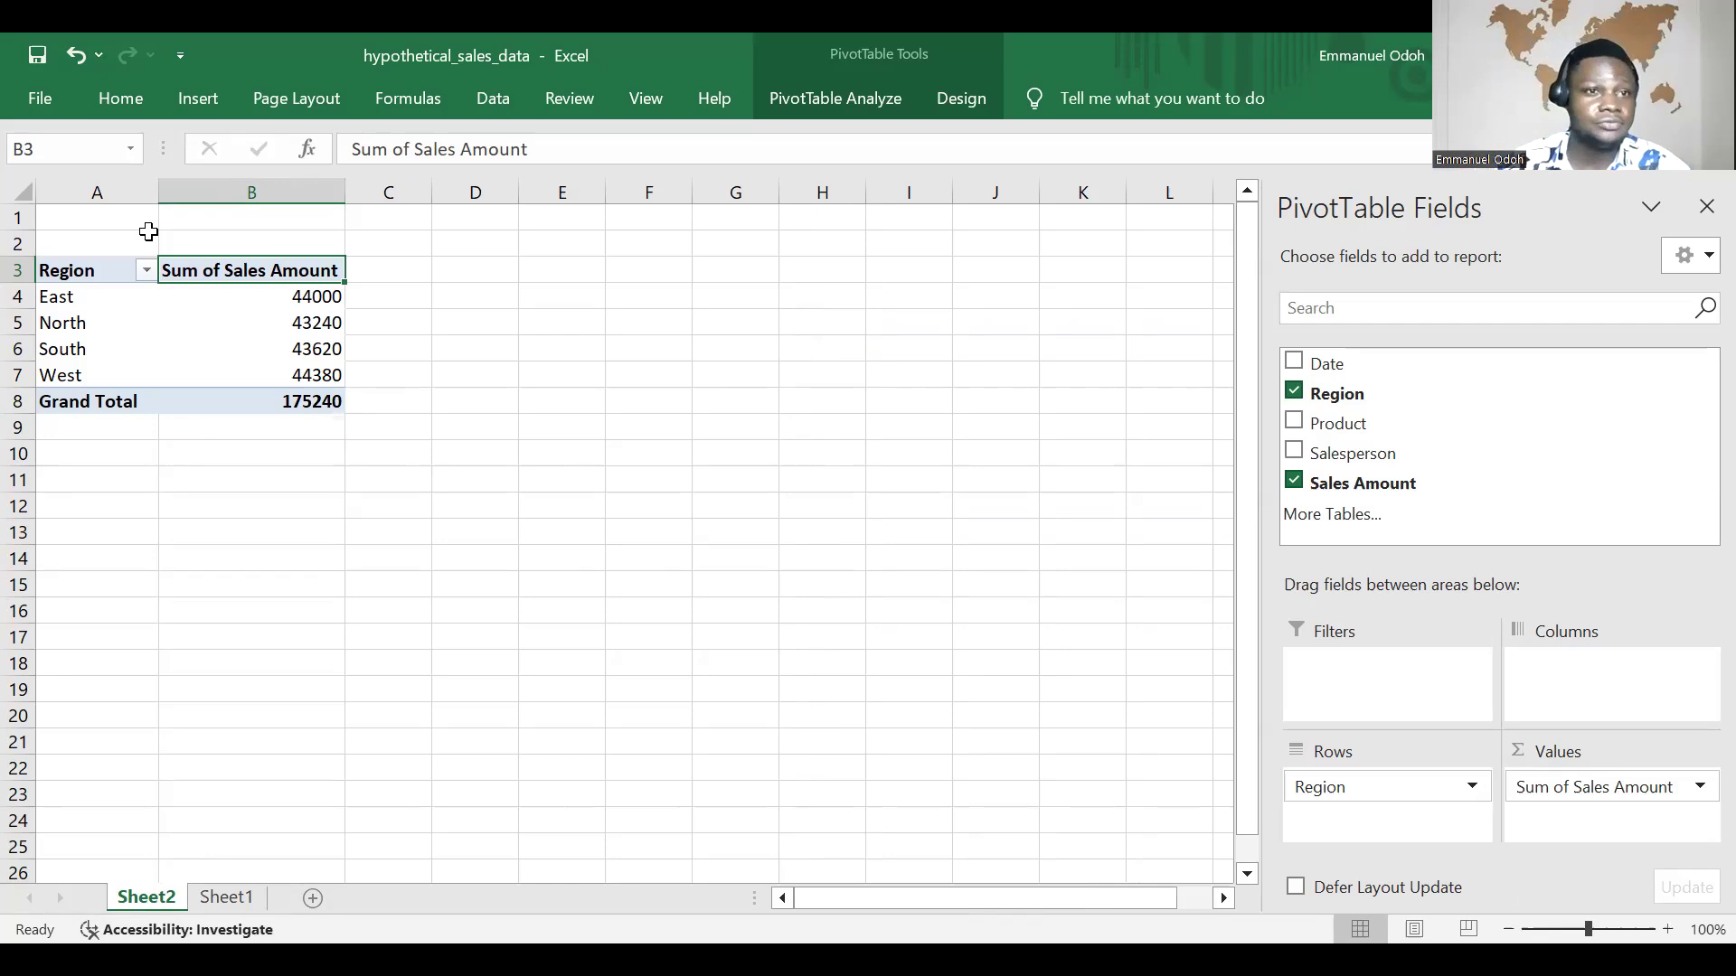
Step: Filter the Region rows by value to show items whose Sum of Sales Amount is greater than or equal to 40000
left_click(145, 269)
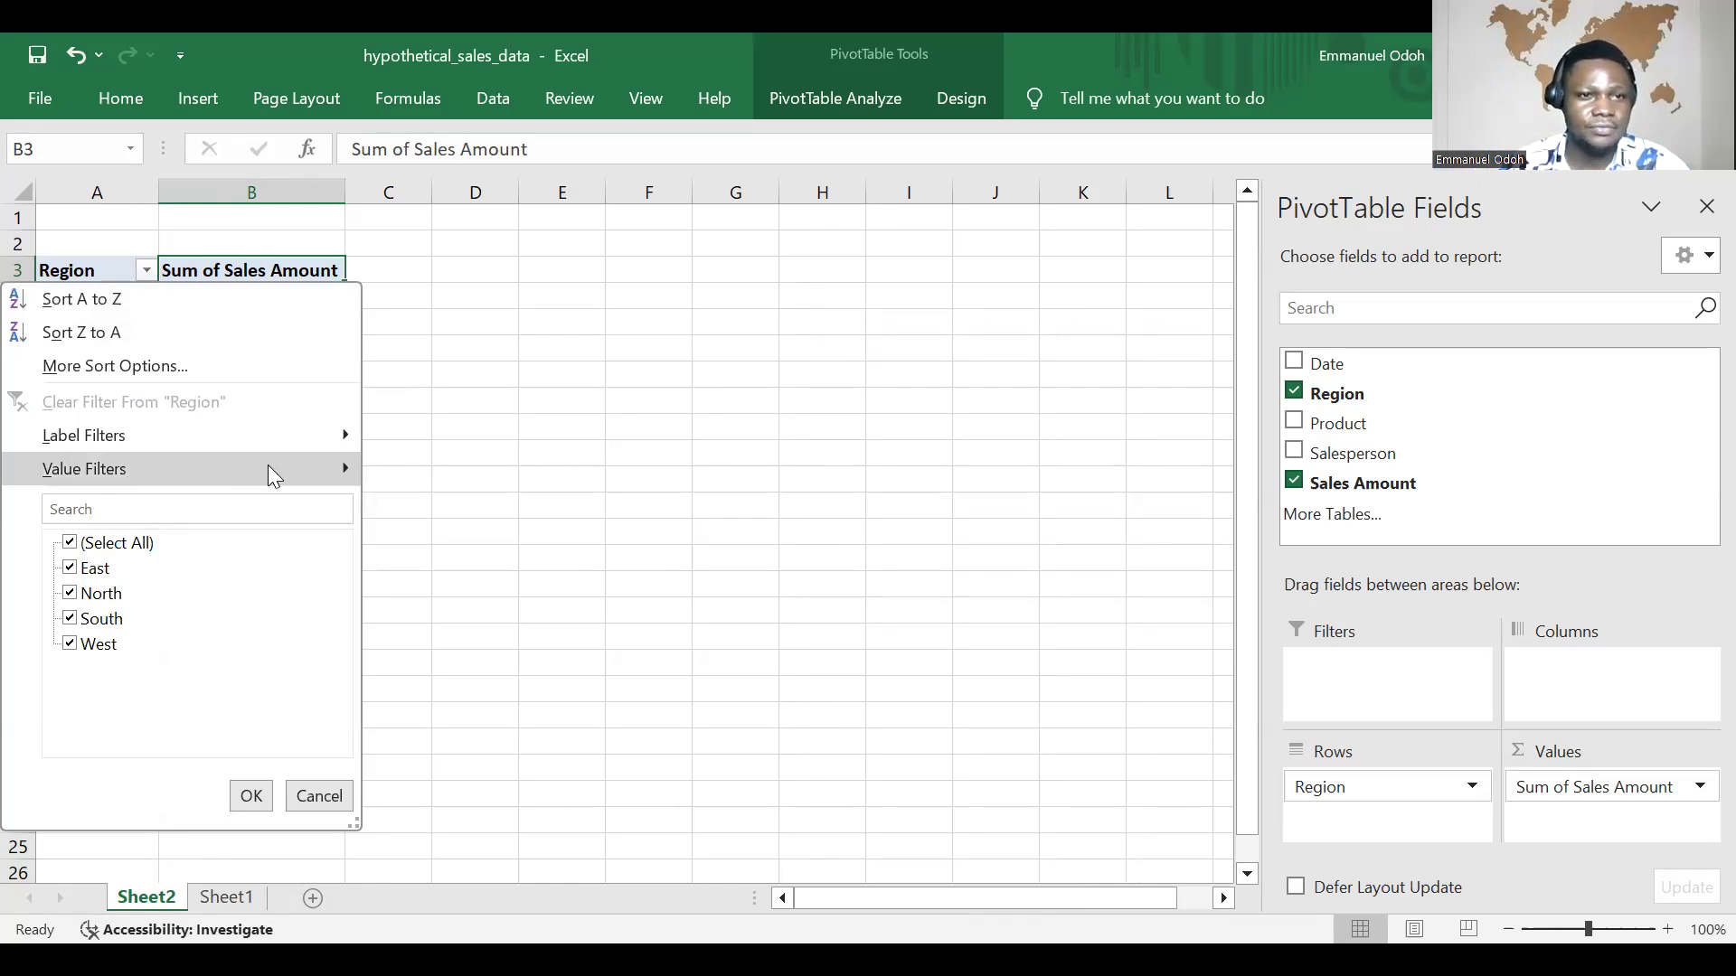
left_click(332, 465)
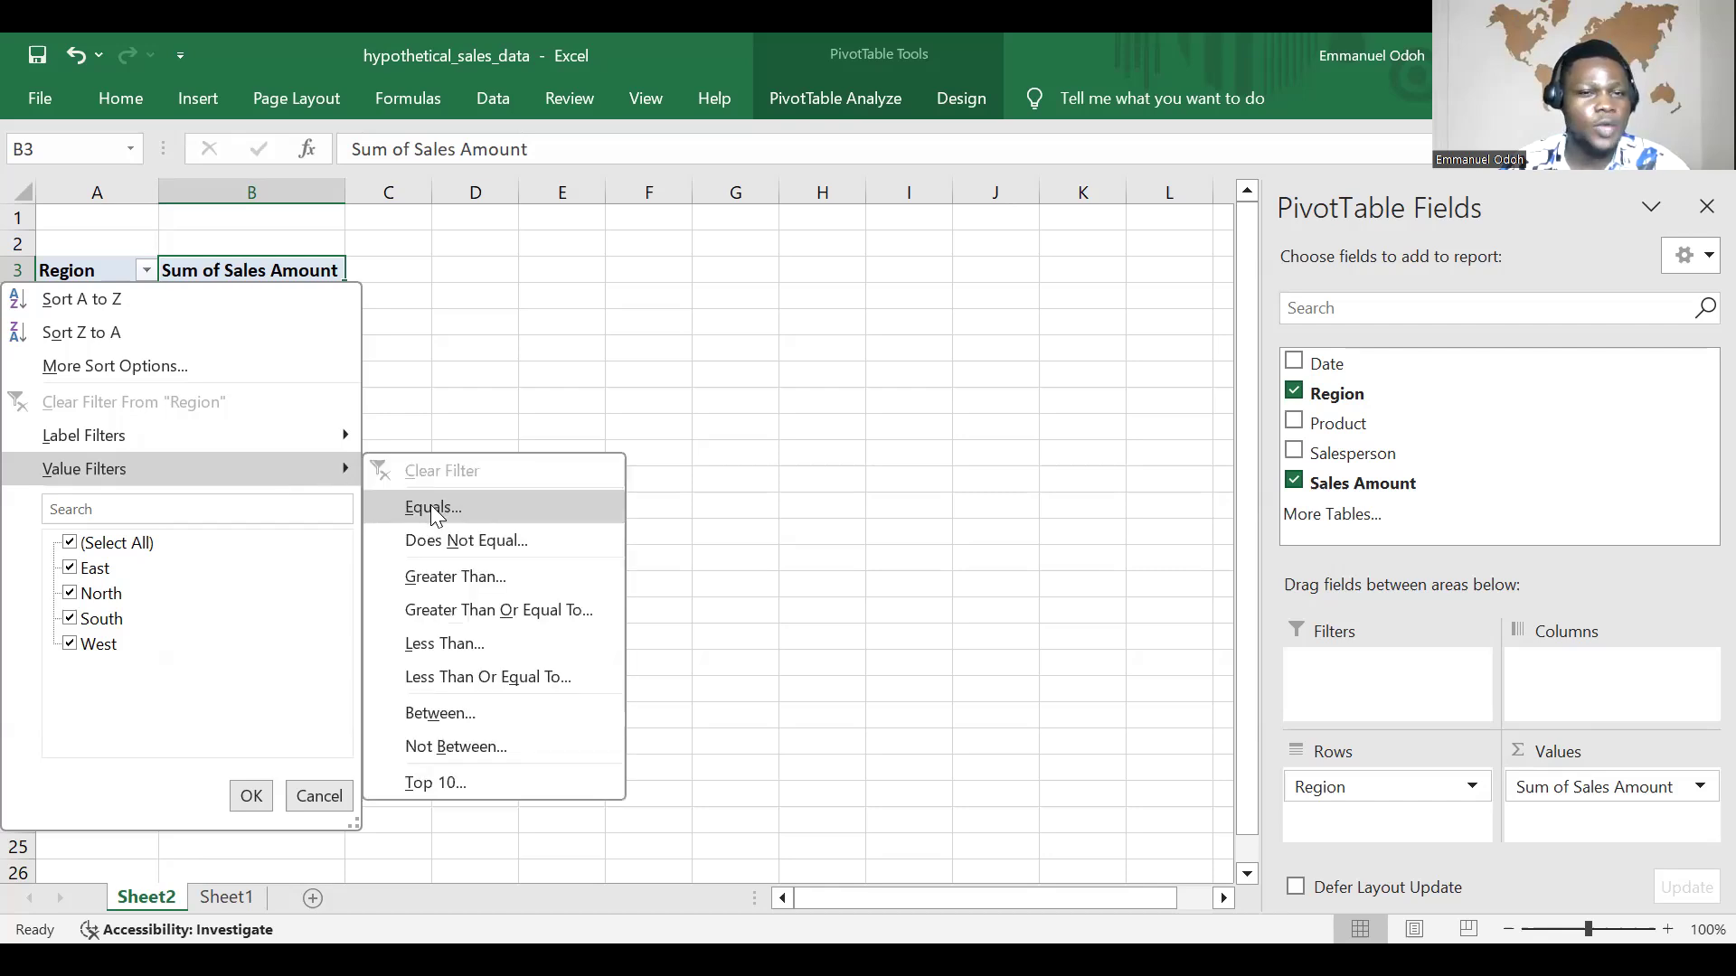
left_click(480, 613)
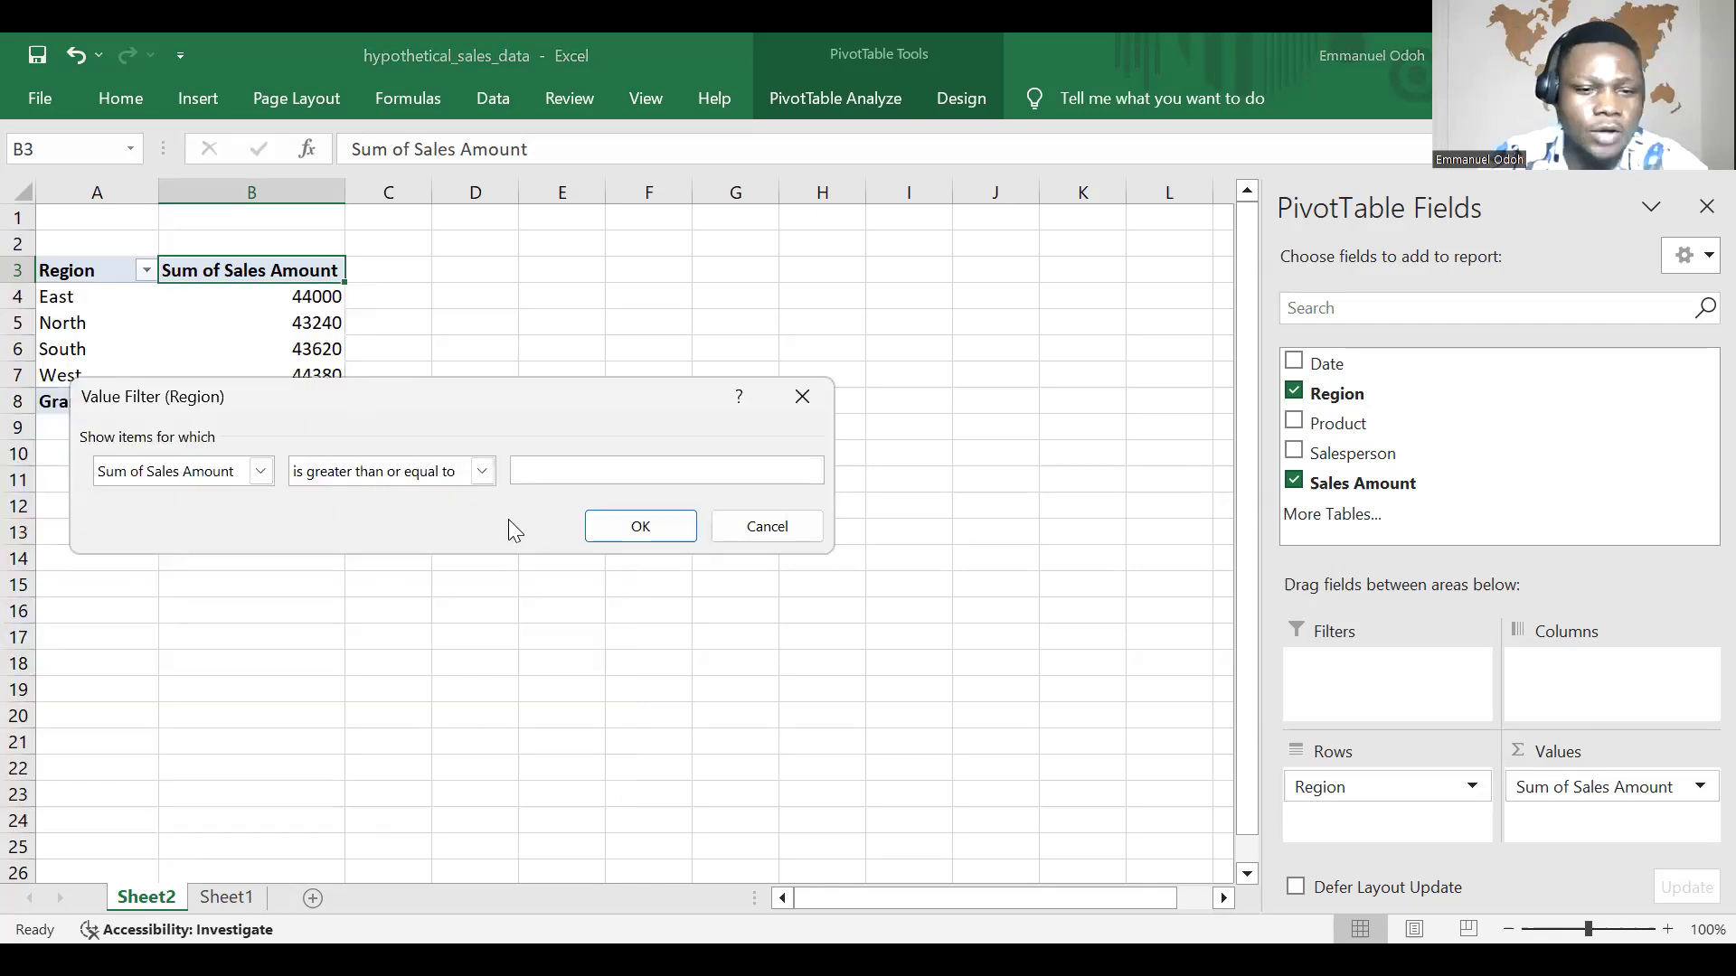
type("40000")
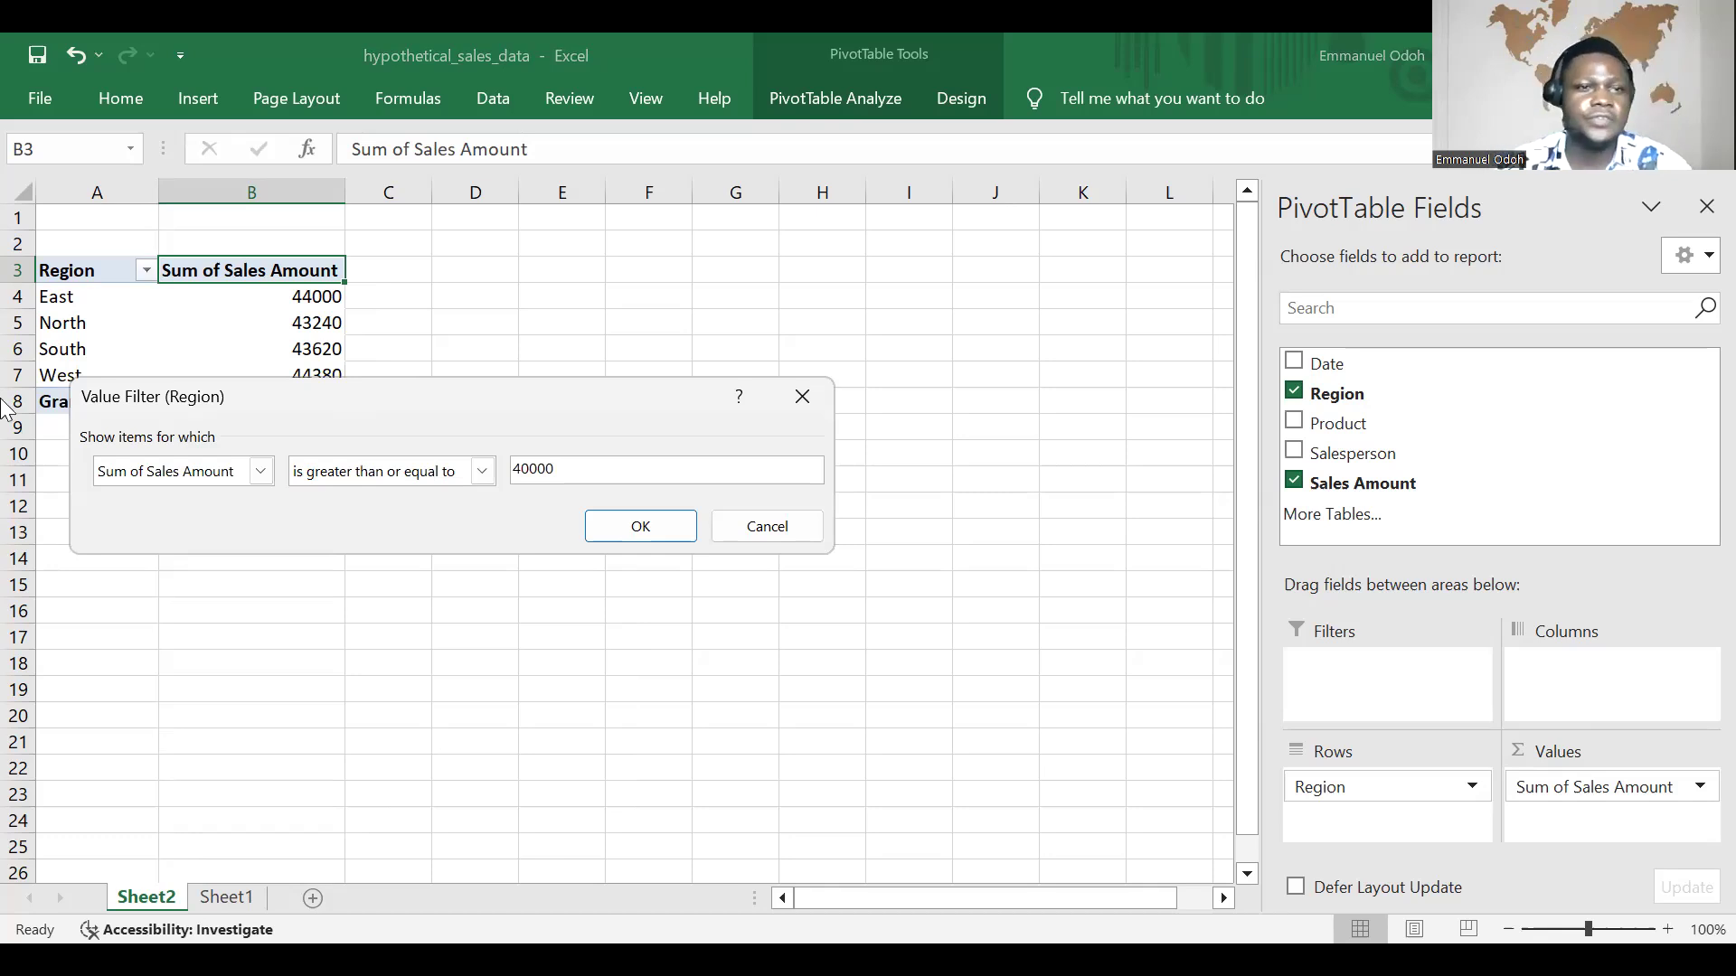
left_click(669, 528)
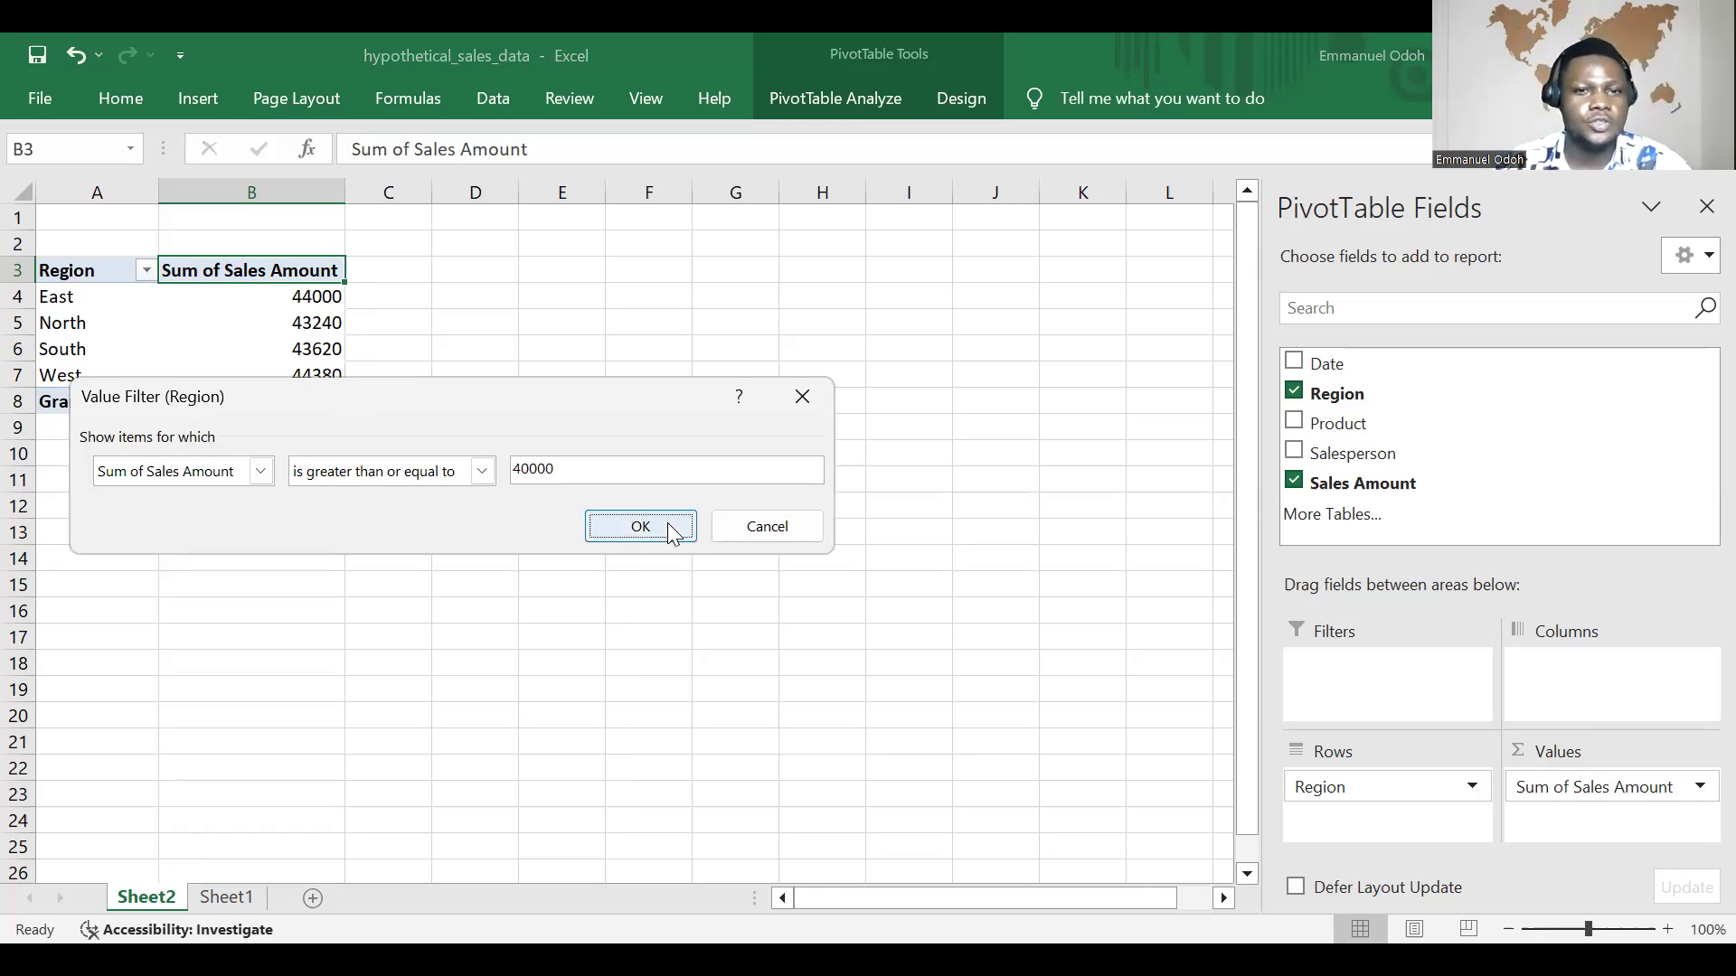
left_click(664, 525)
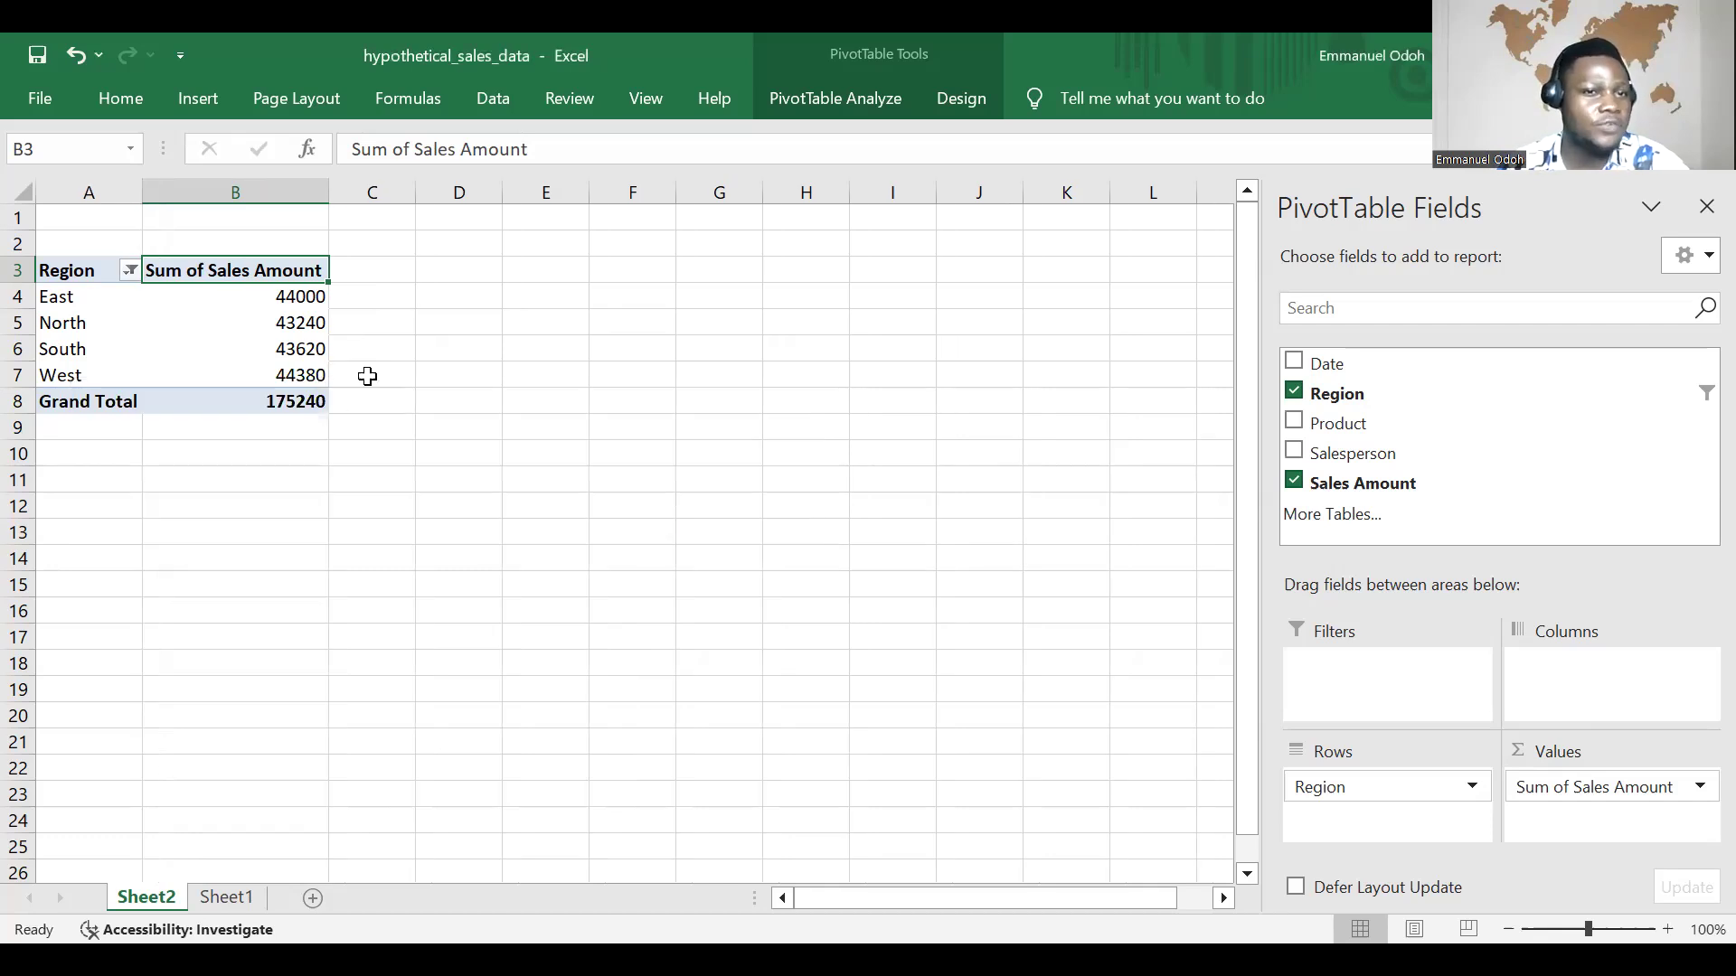
Step: Try a Region value filter for Sum of Sales Amount greater than or equal to 44000, and undo it
left_click(132, 271)
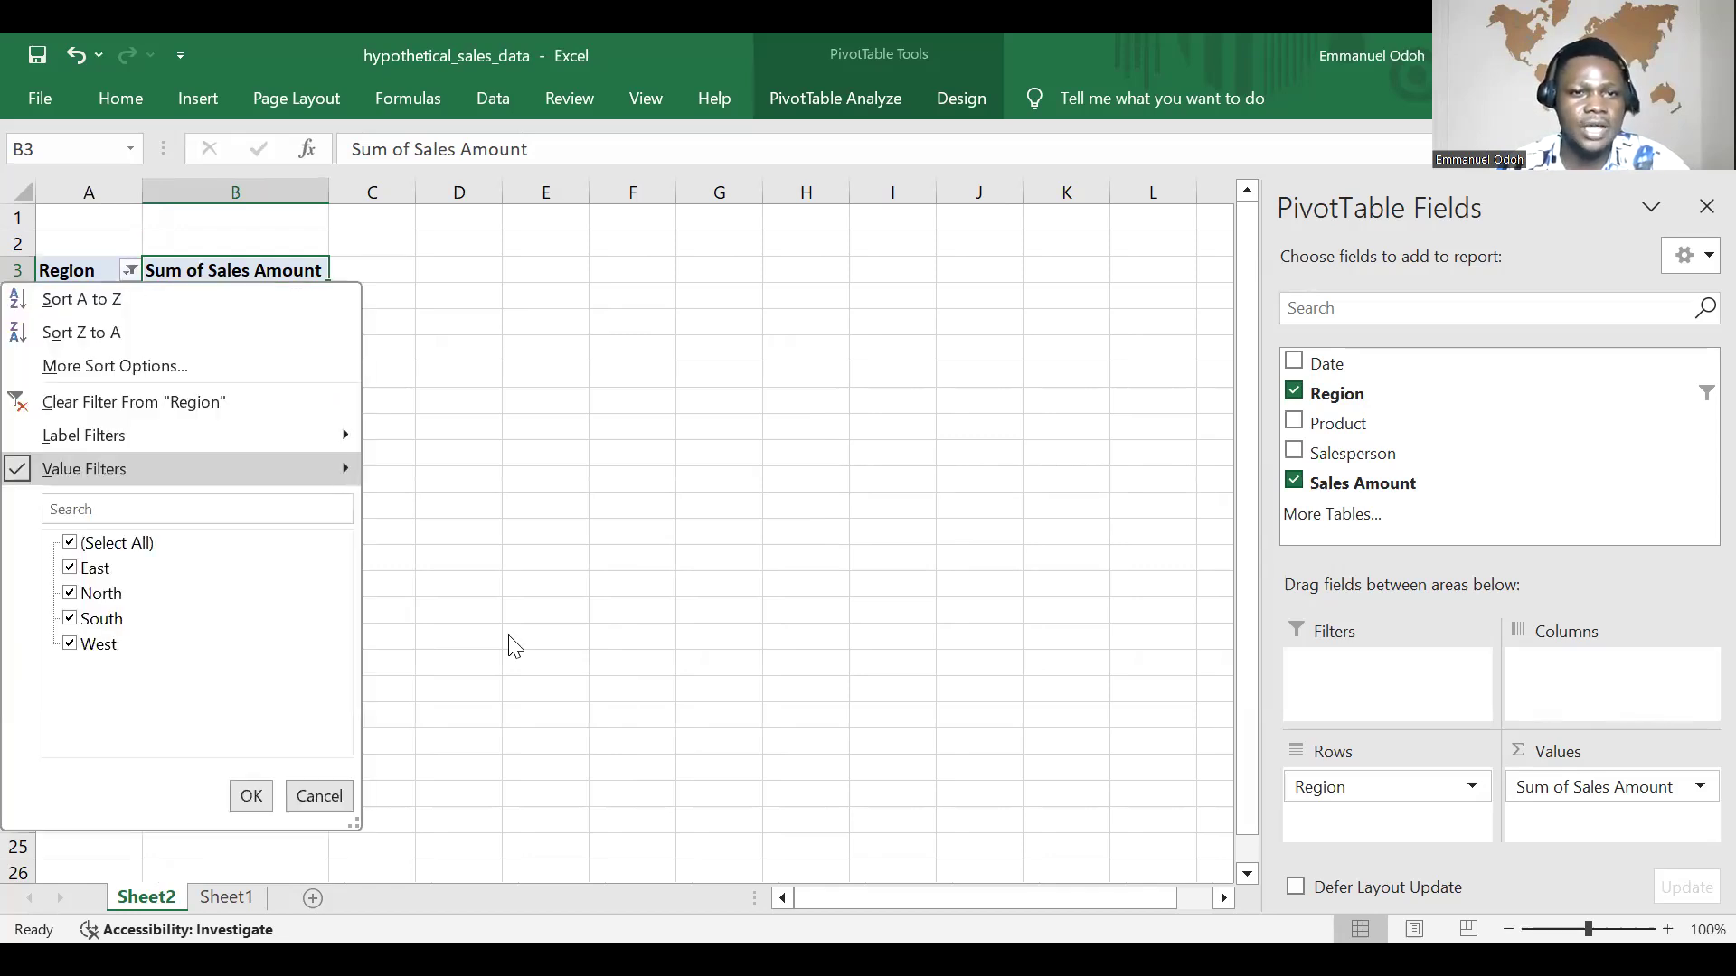
mouse_move(339, 469)
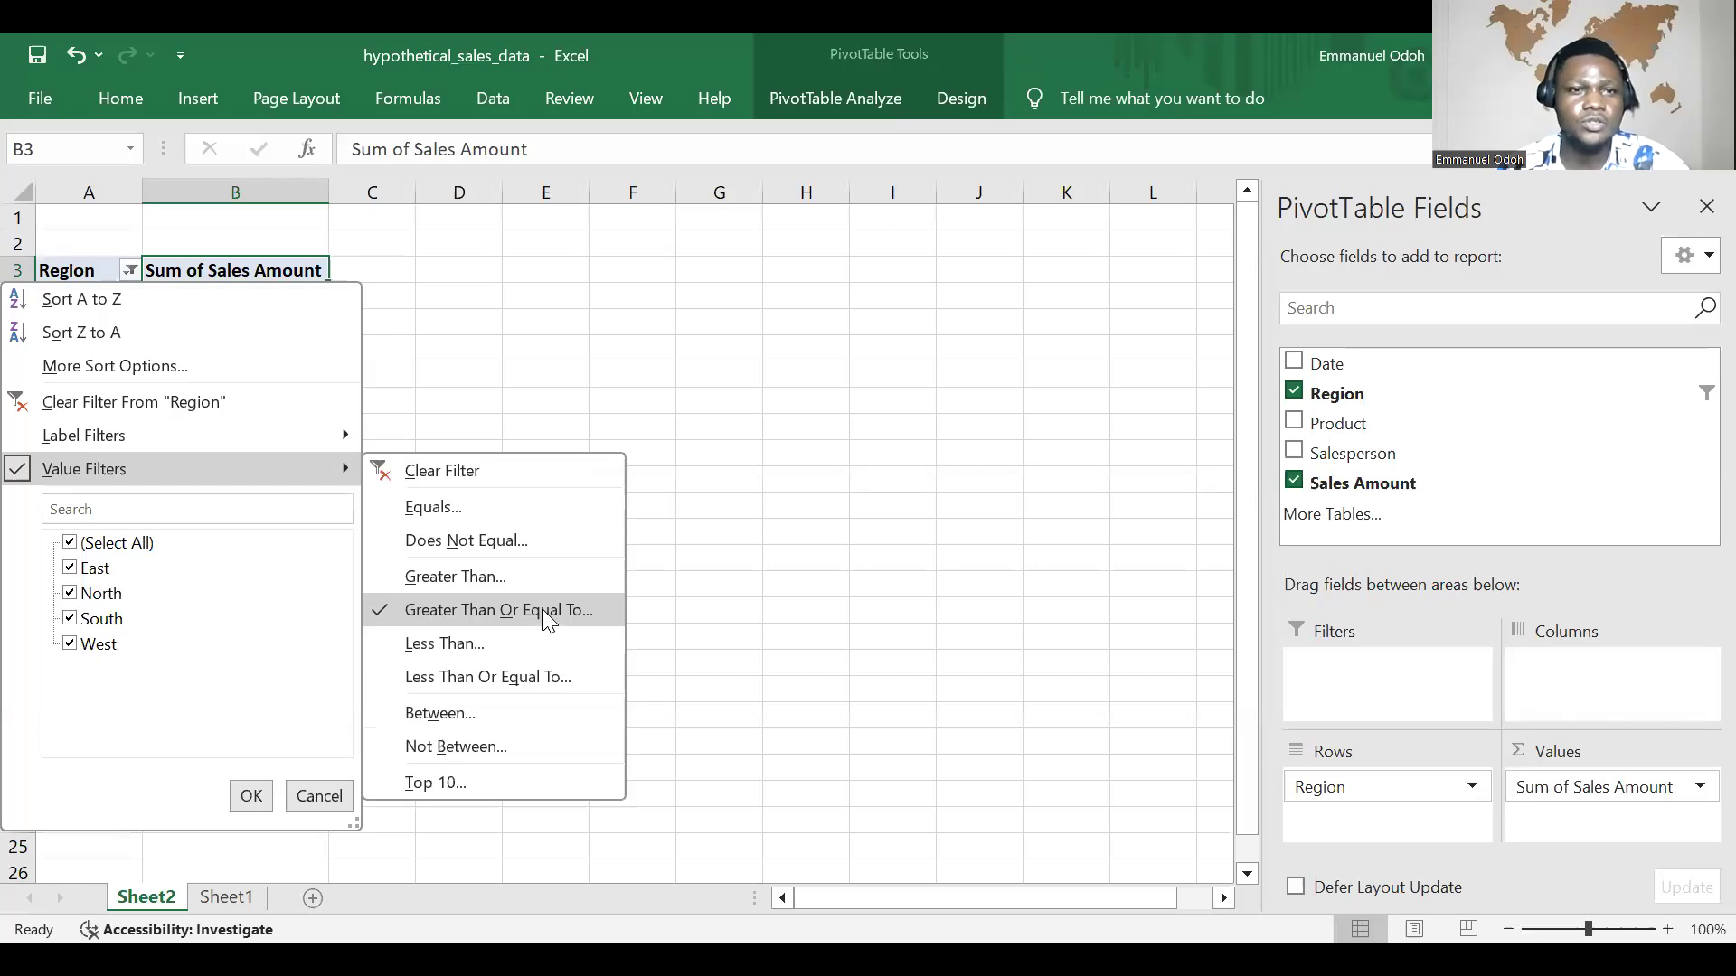
left_click(547, 608)
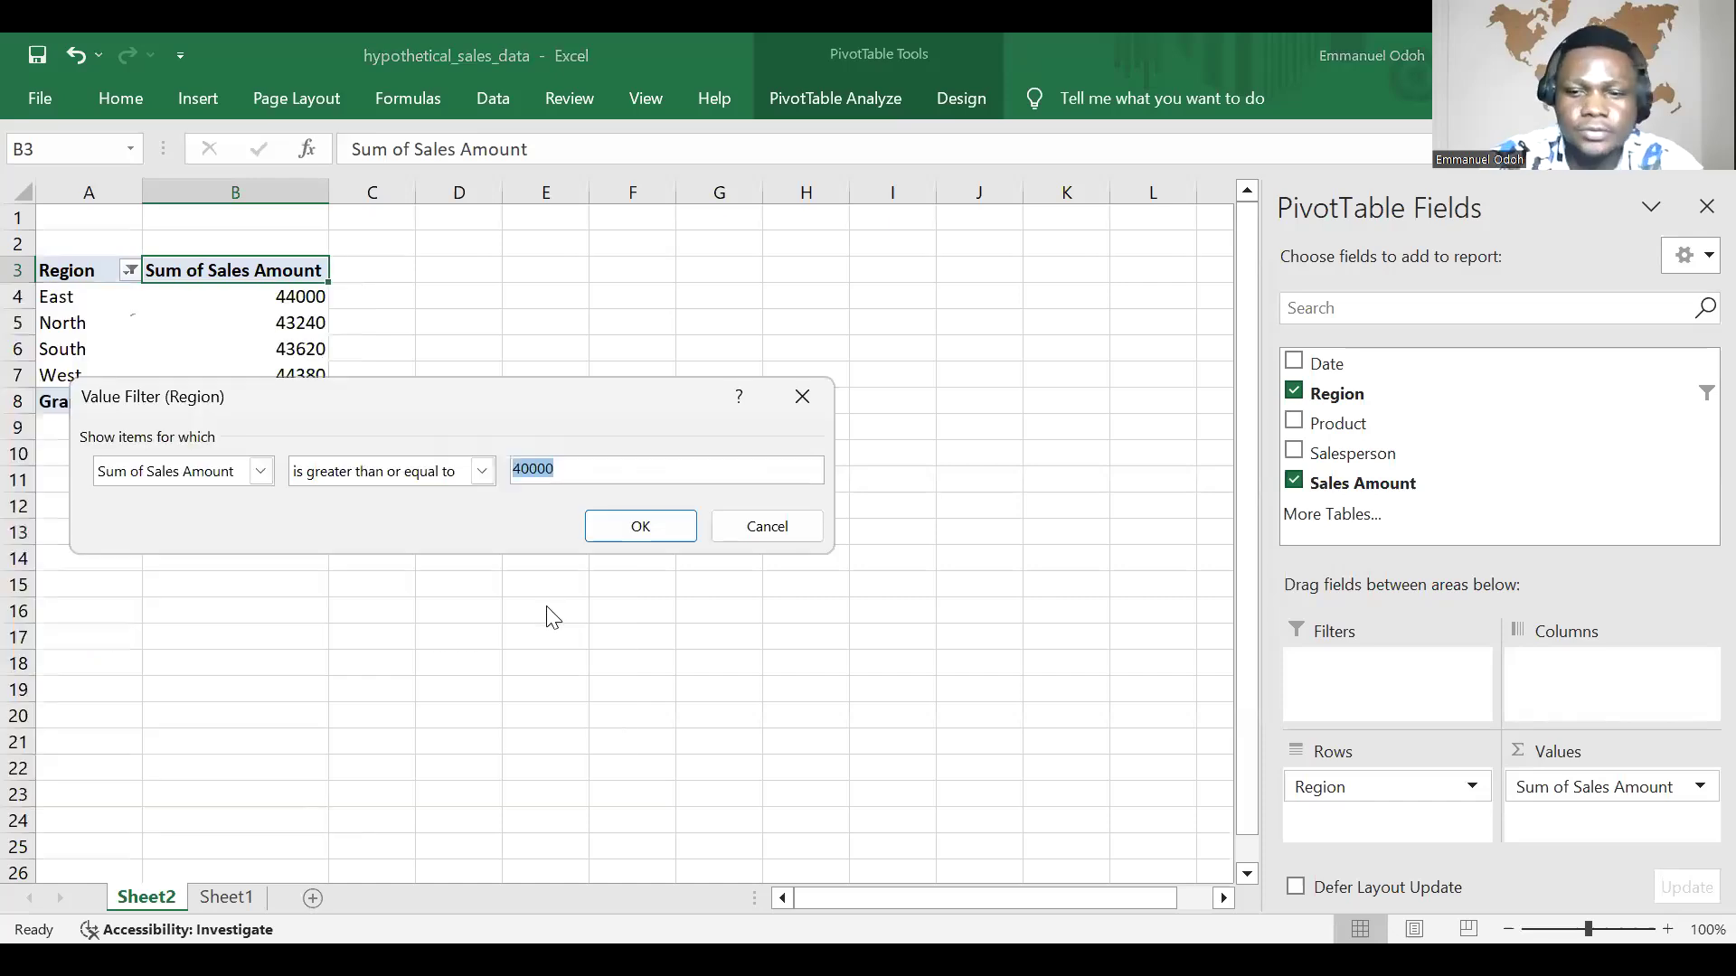
type("44000")
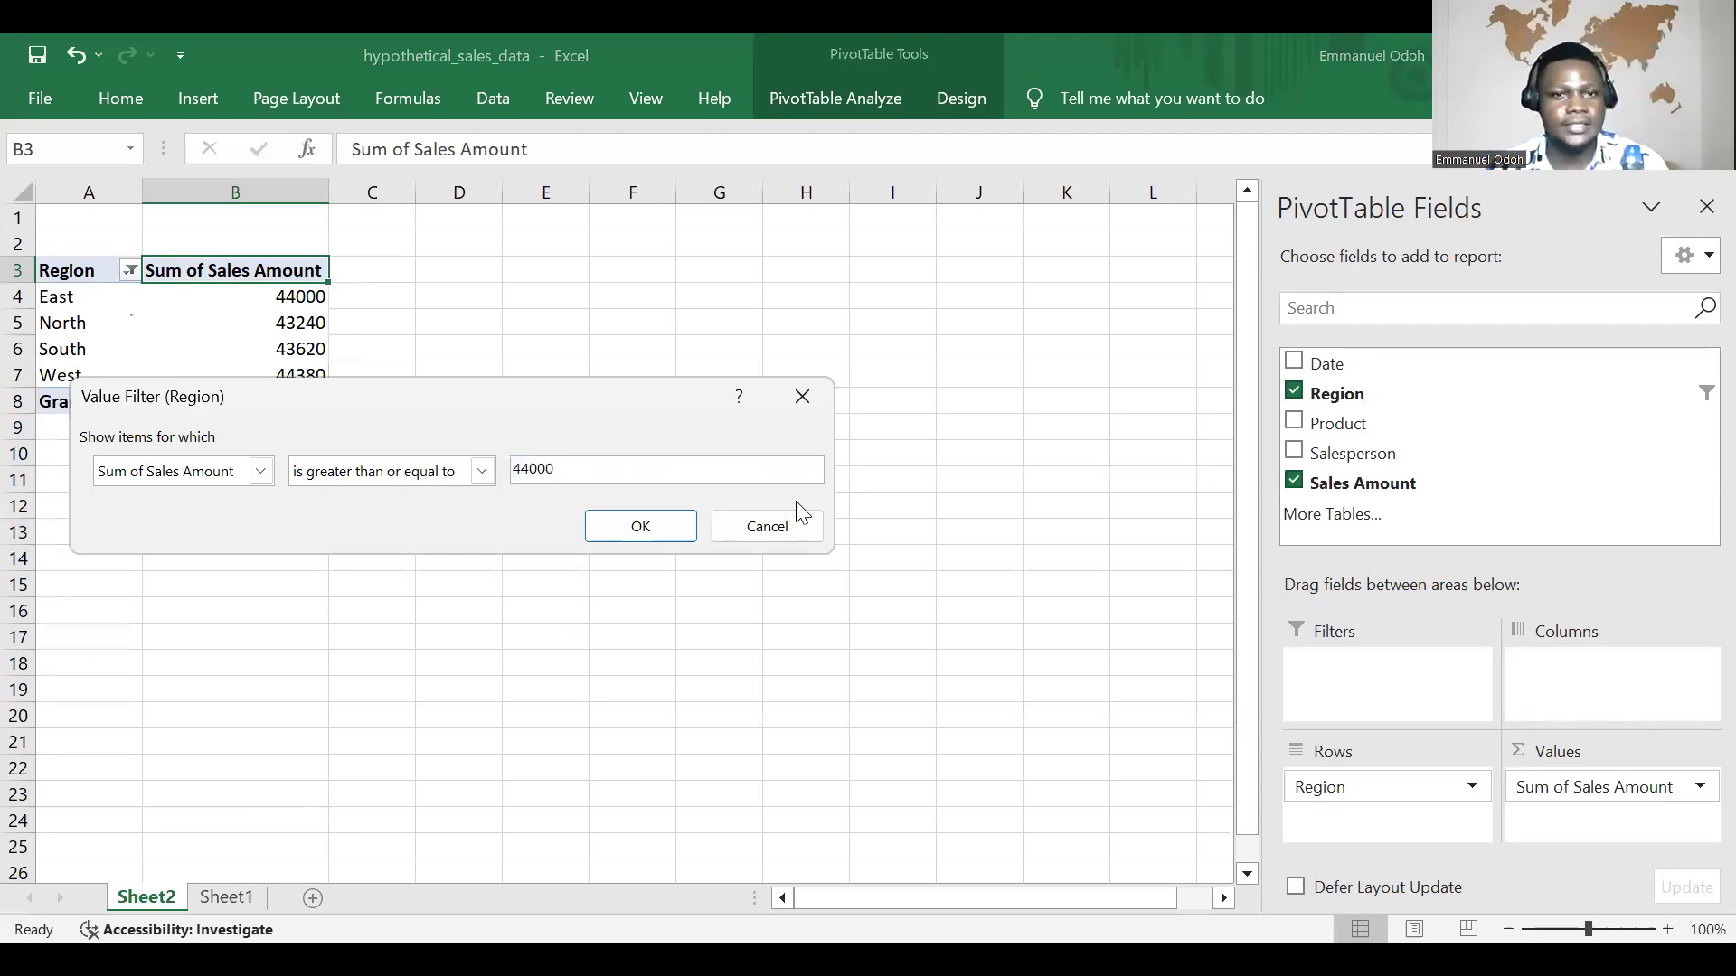
left_click(648, 531)
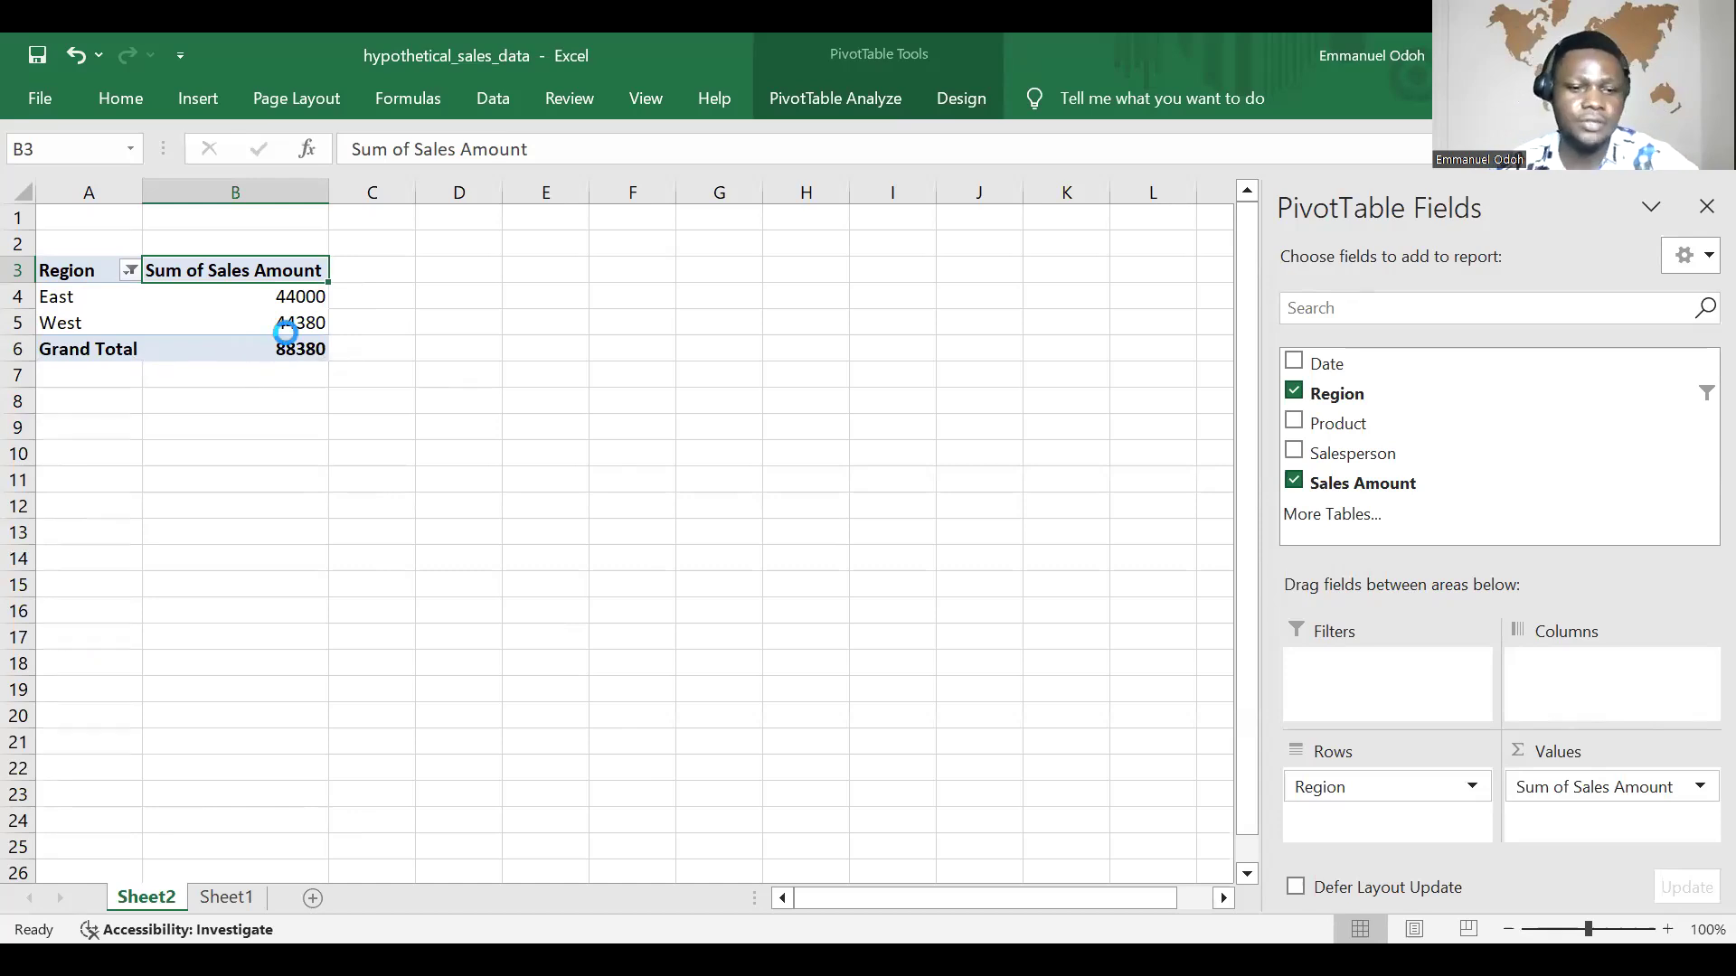
key("ctrl+z")
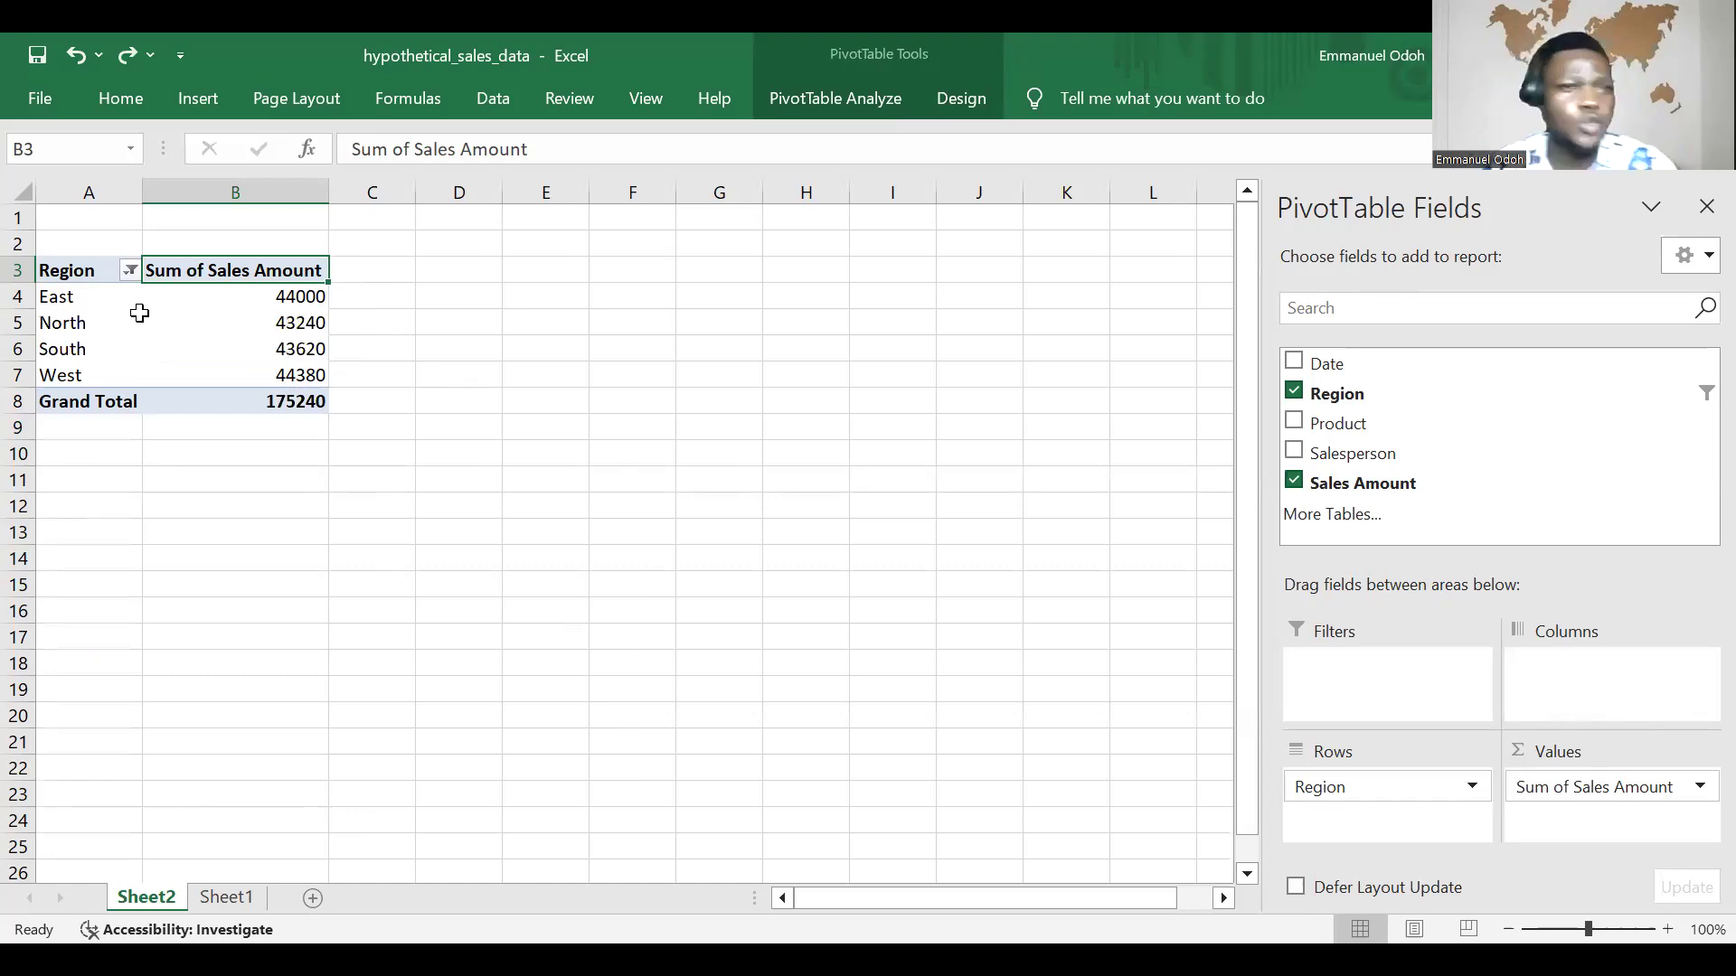
Step: Sort the Region rows of the PivotTable from Z to A
left_click(129, 267)
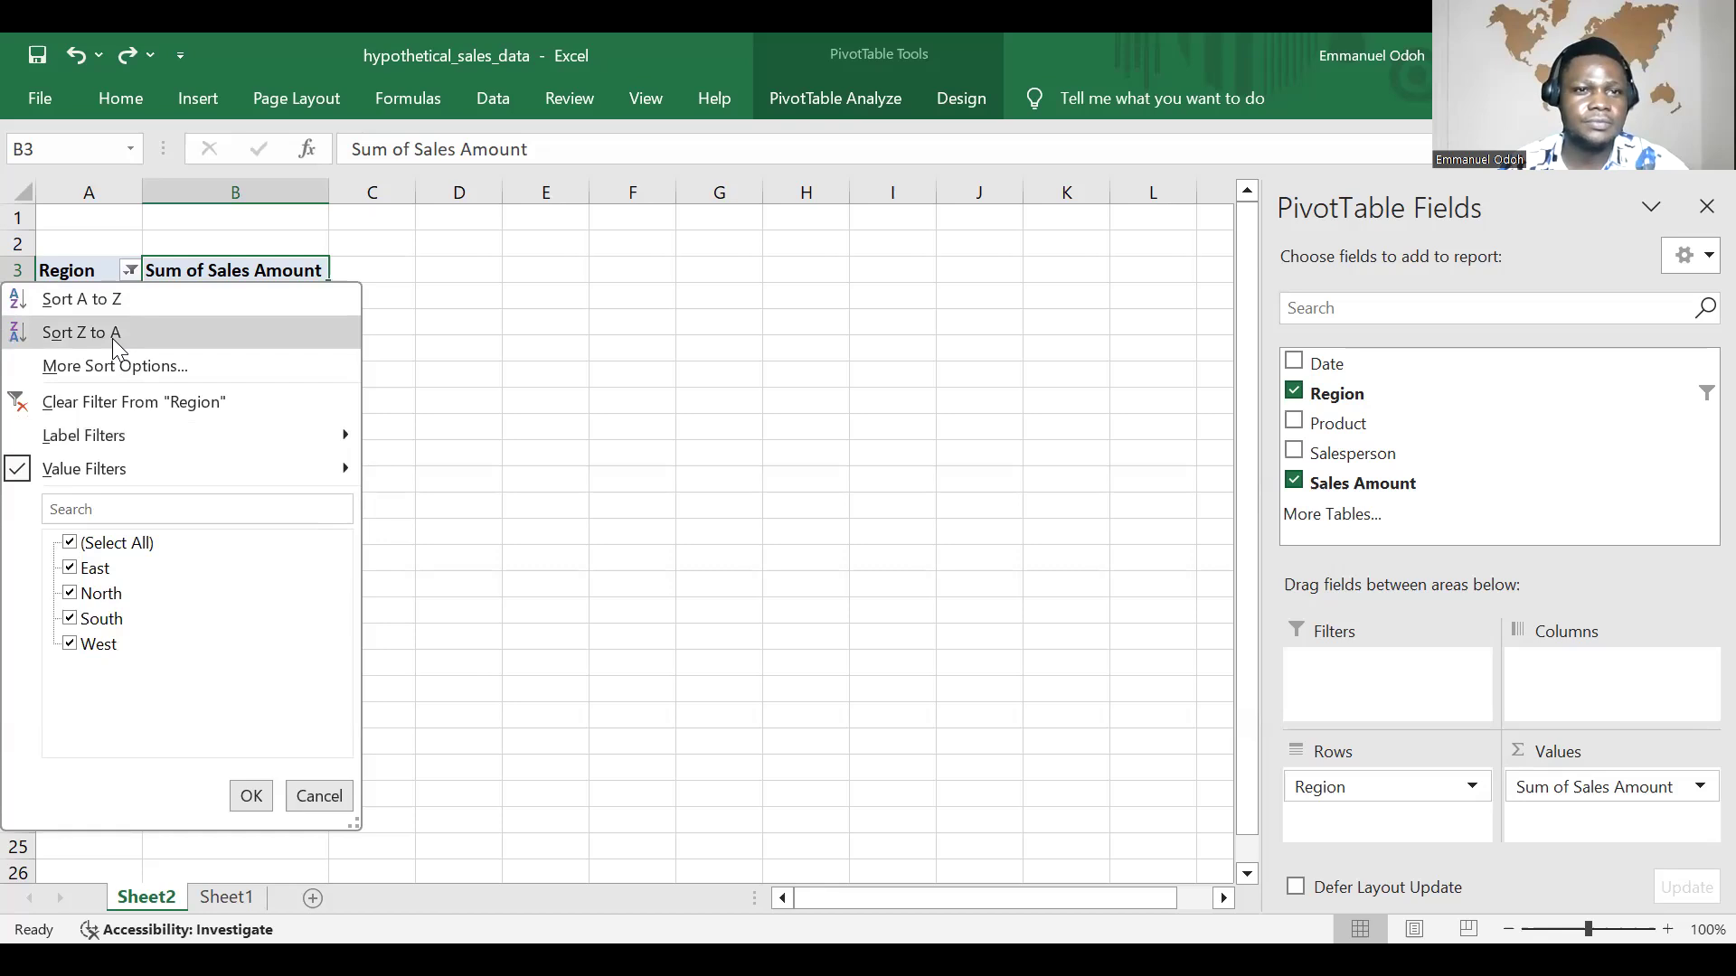
left_click(305, 332)
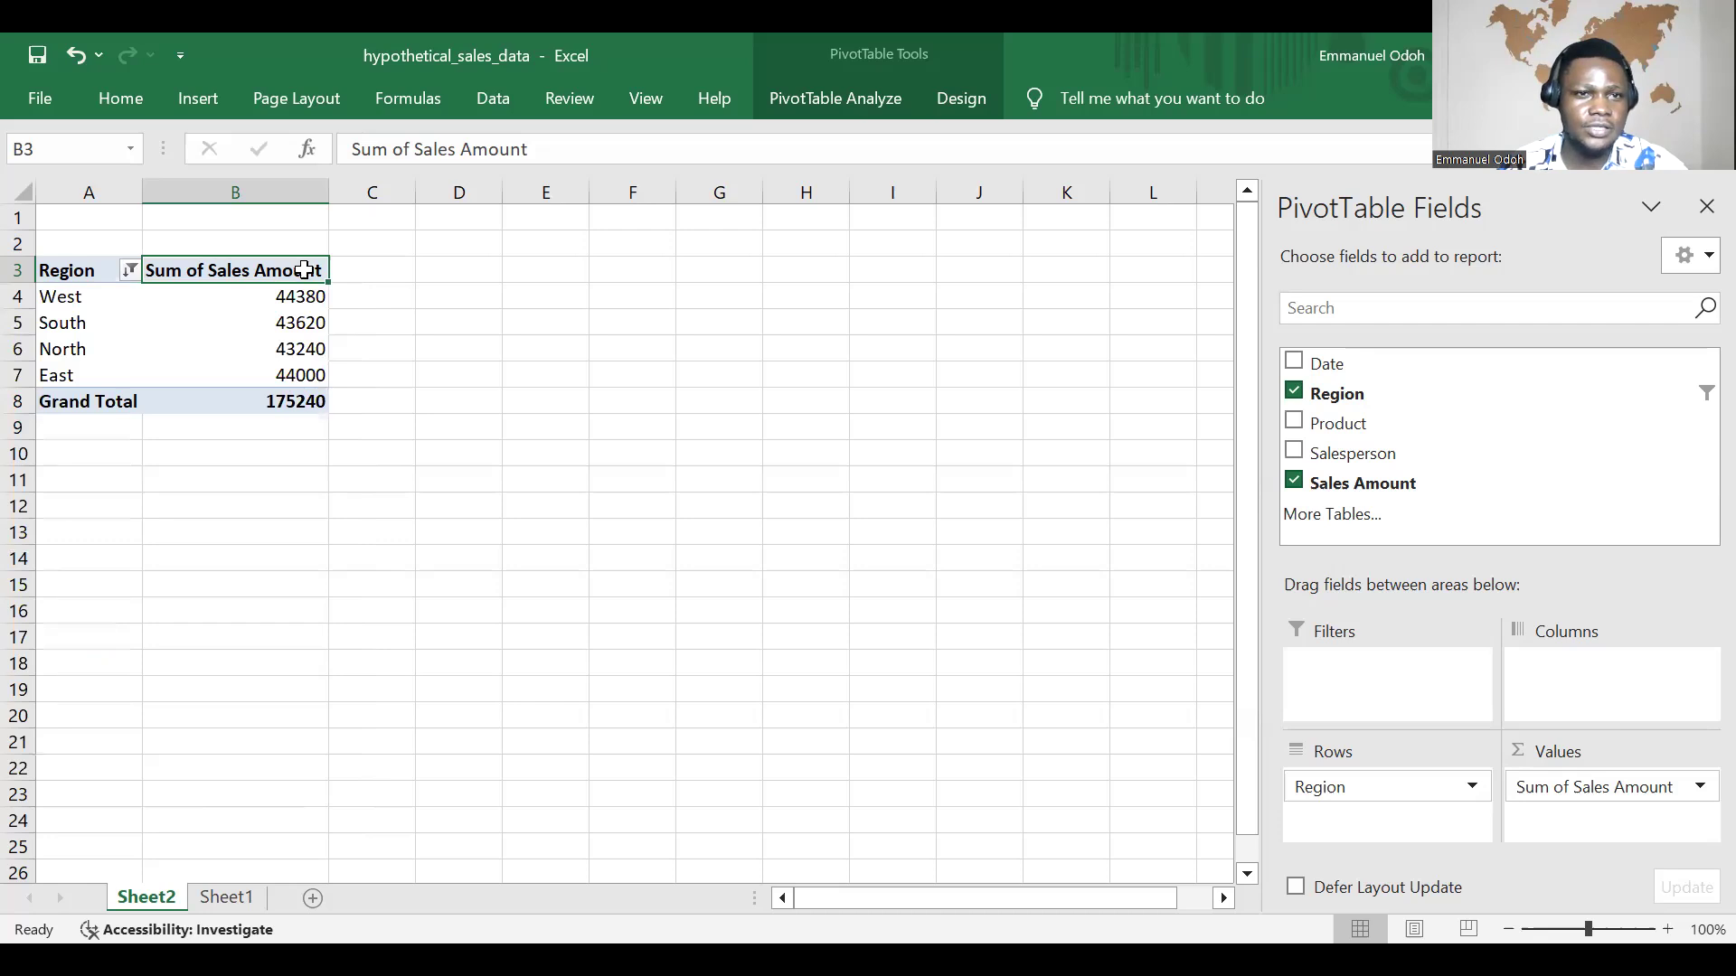
Step: Try a Top 10 filter on Region showing the top 10 Sum by Sum of Sales Amount, and undo it
left_click(133, 267)
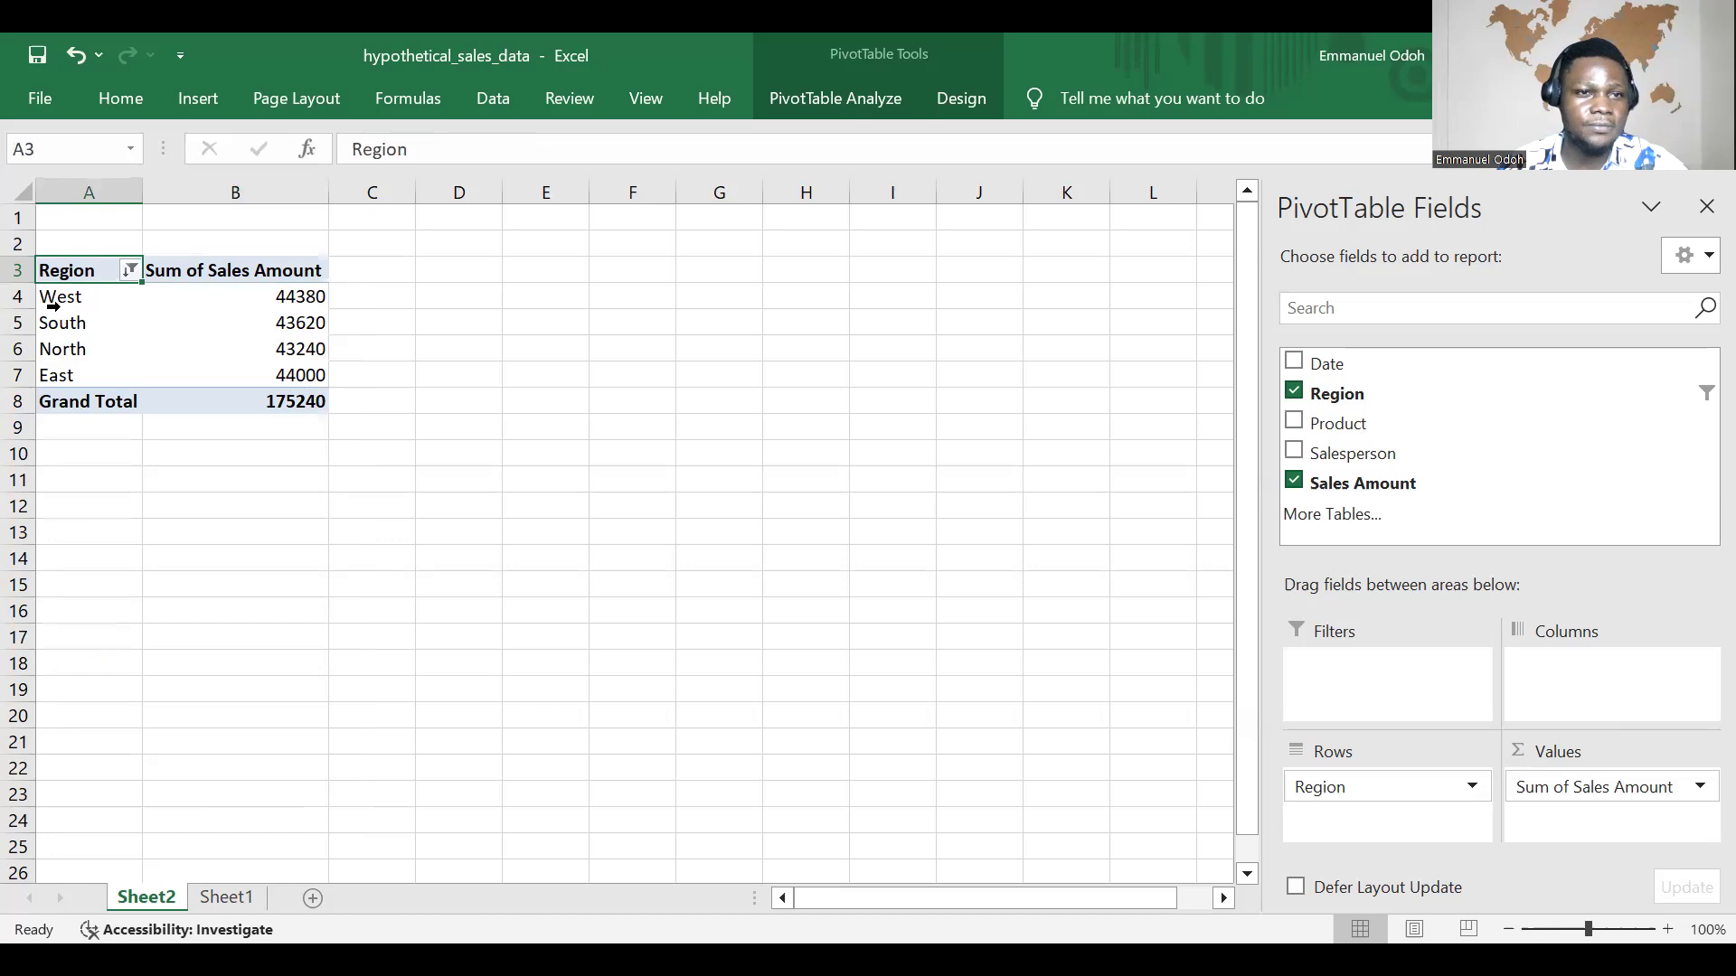
left_click(131, 270)
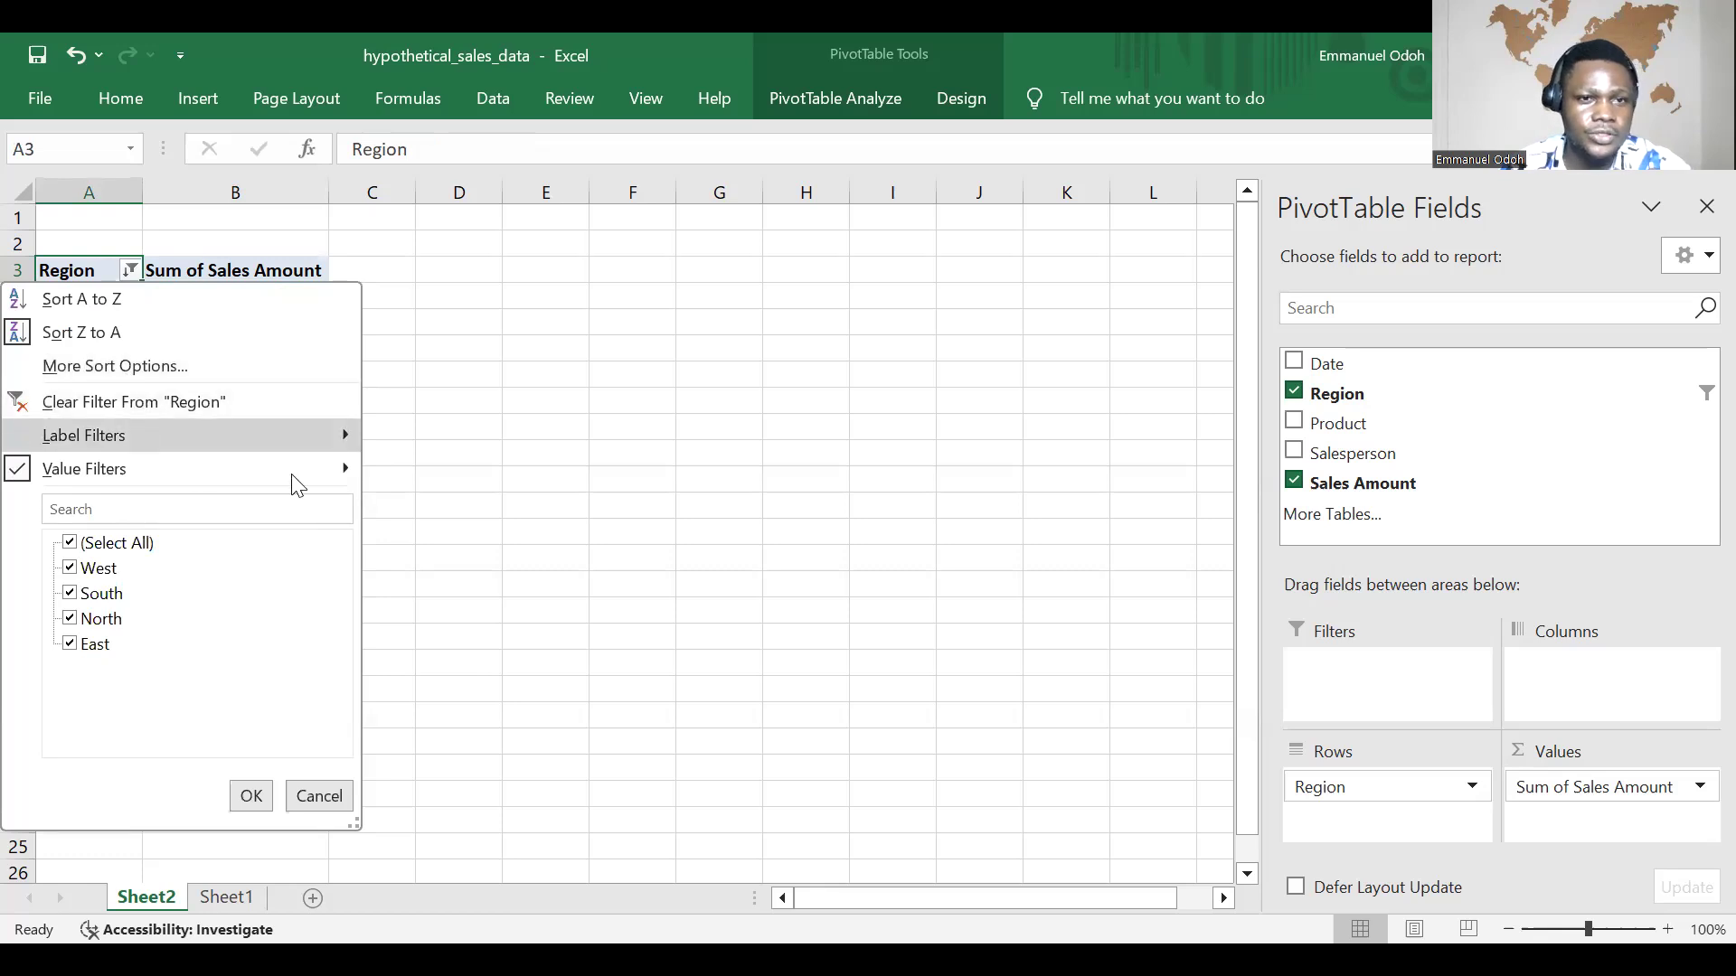
left_click(348, 470)
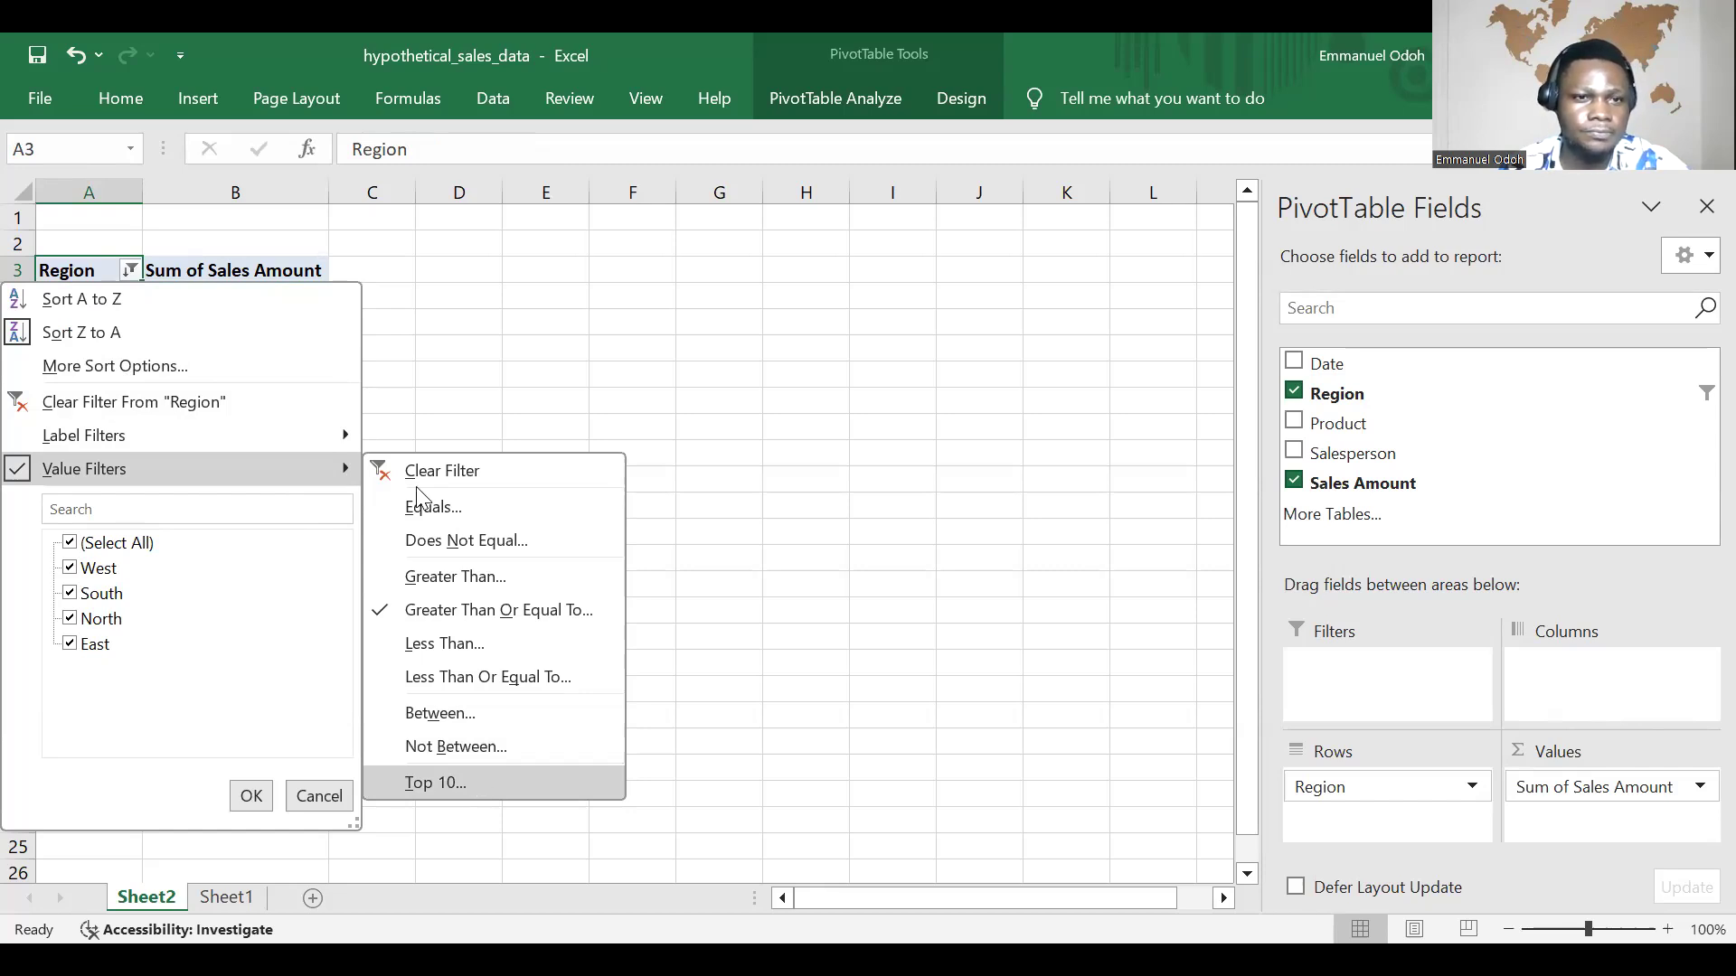
left_click(479, 782)
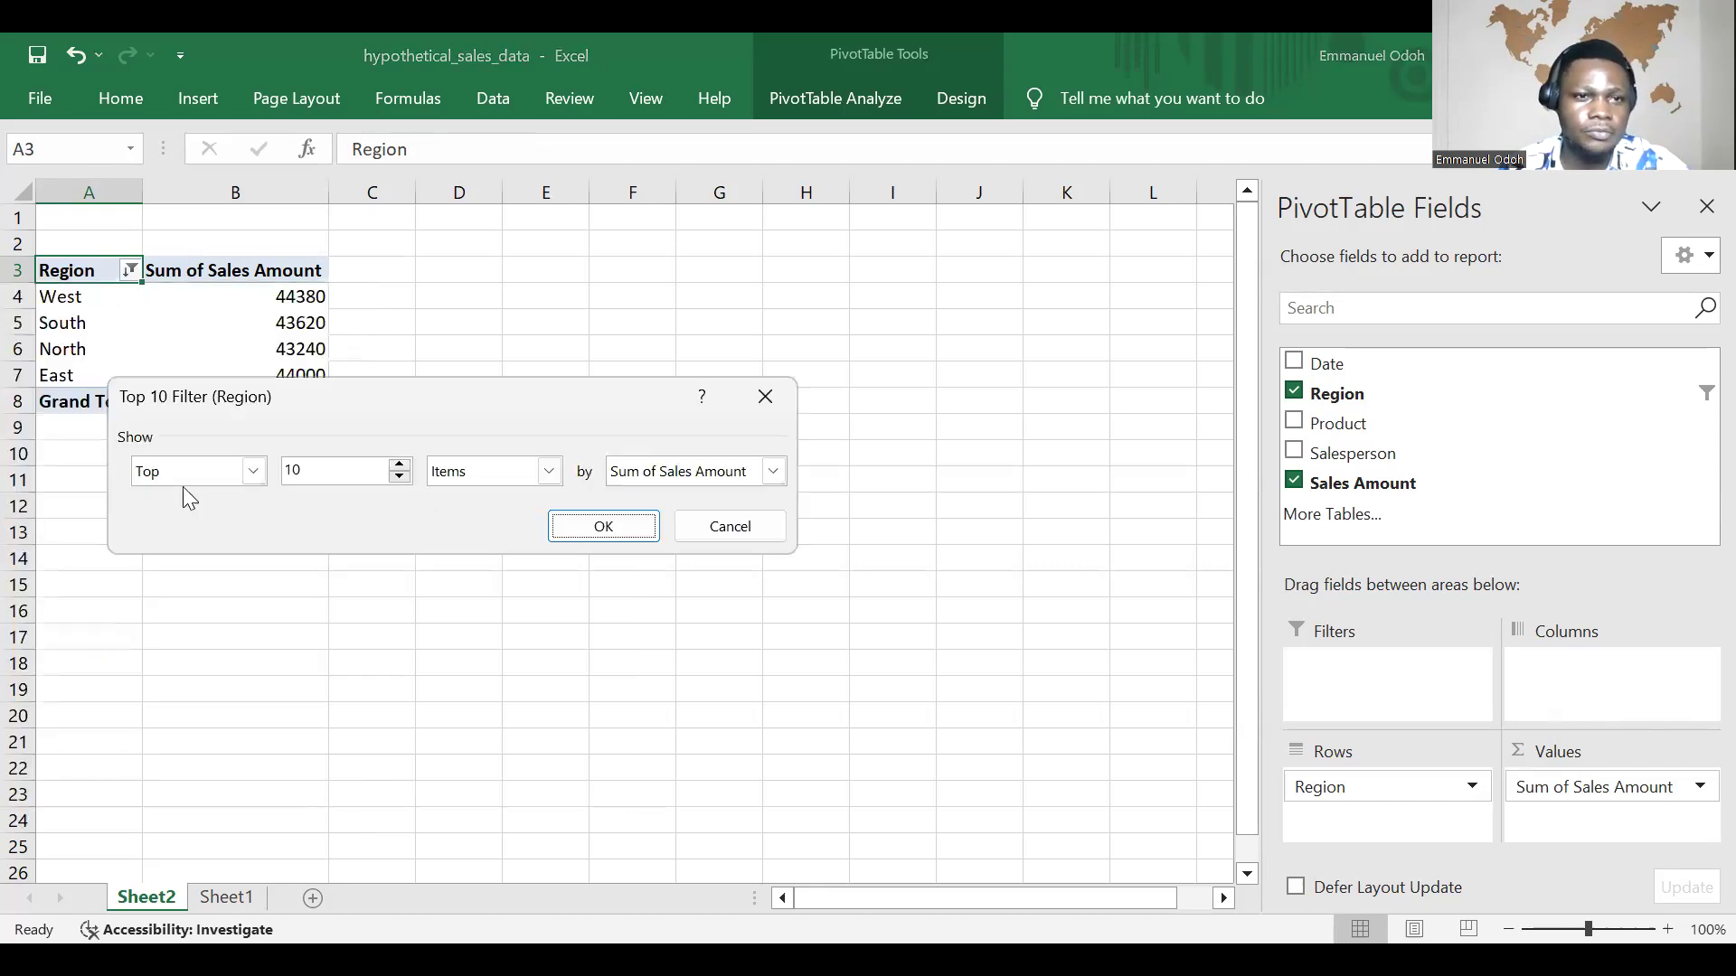
left_click(254, 471)
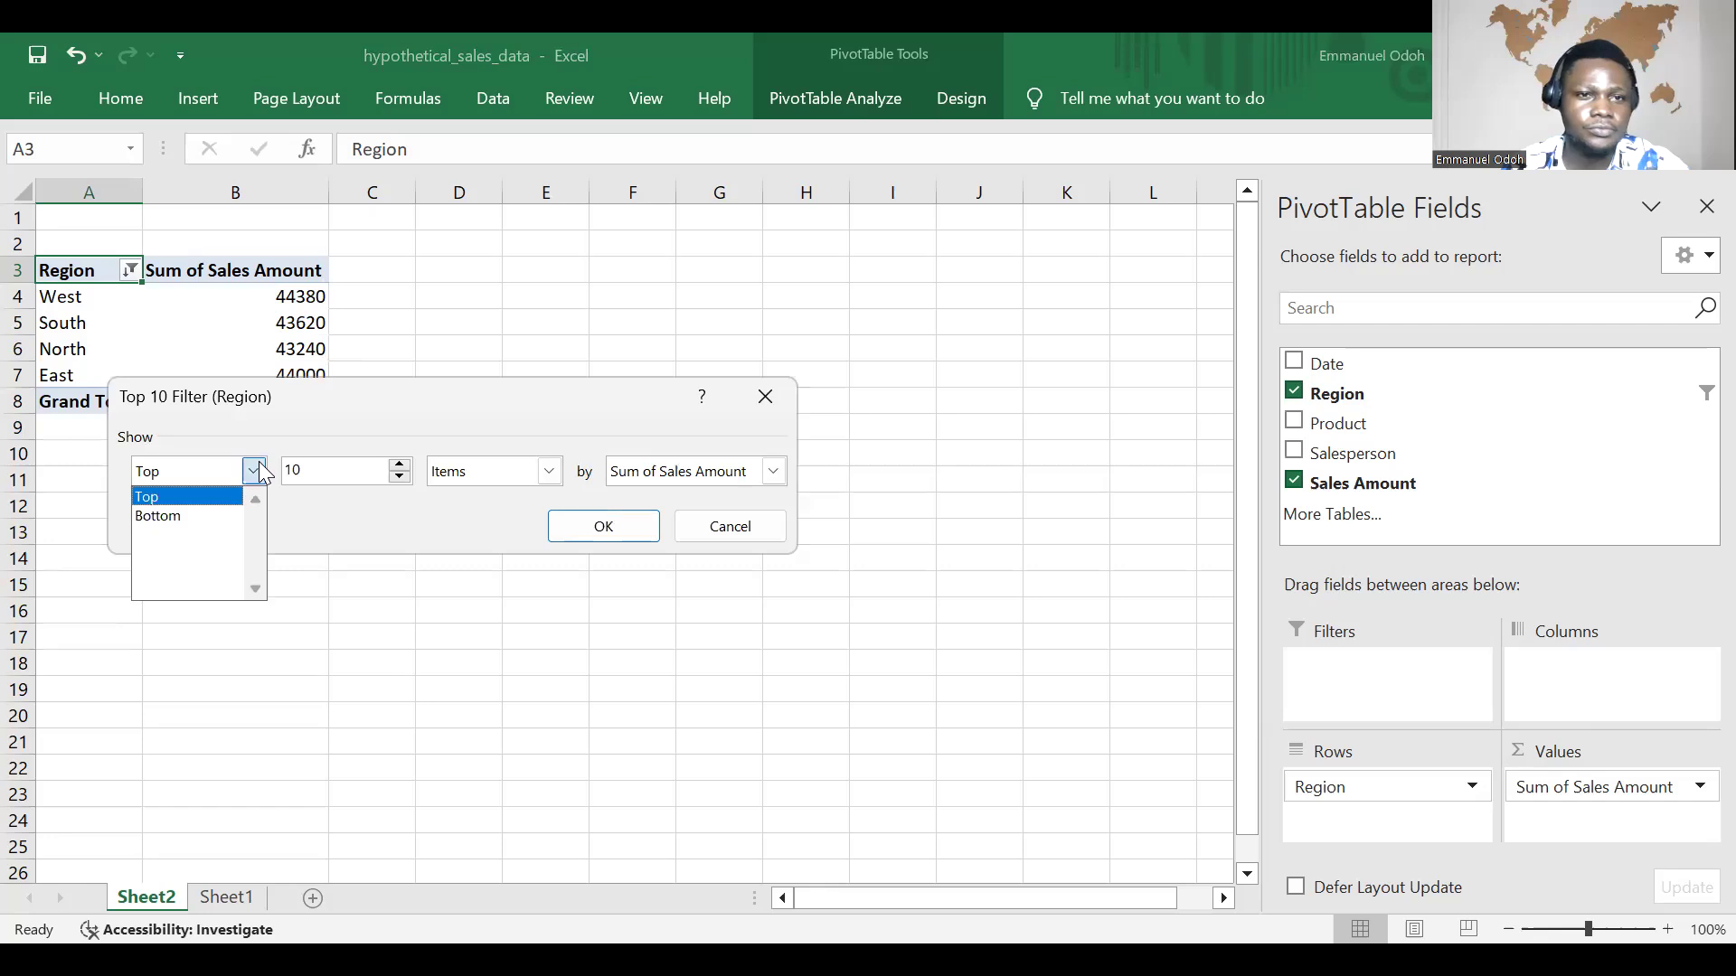
left_click(412, 475)
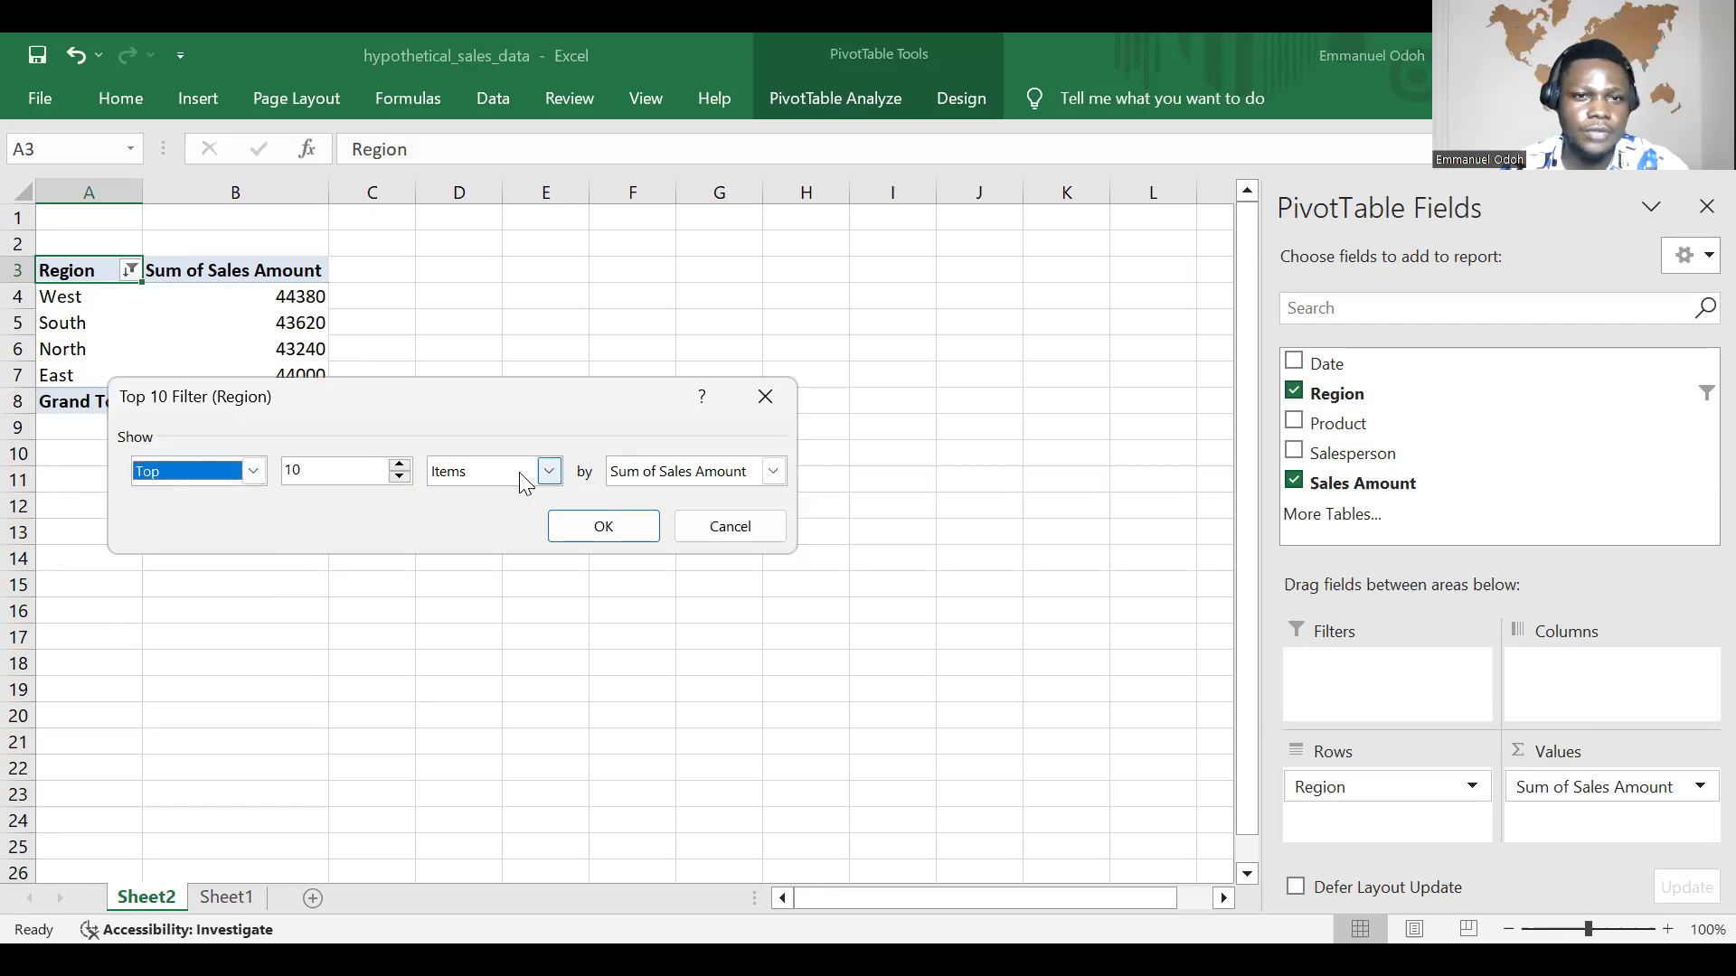
left_click(549, 472)
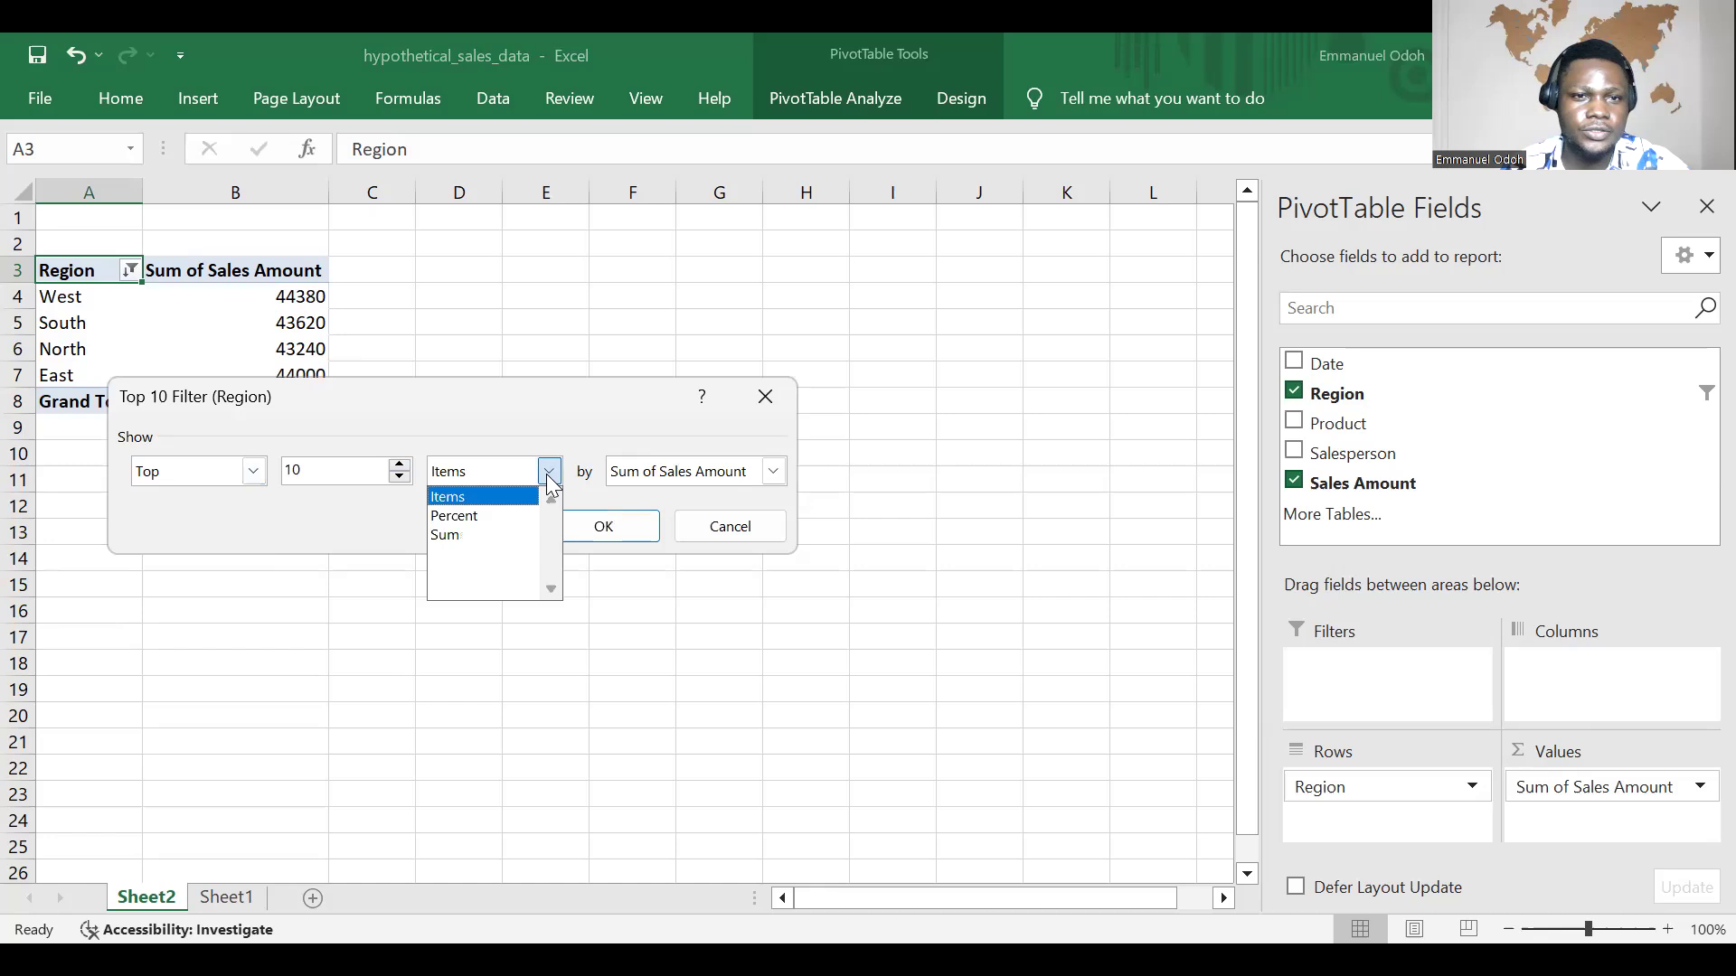
left_click(506, 535)
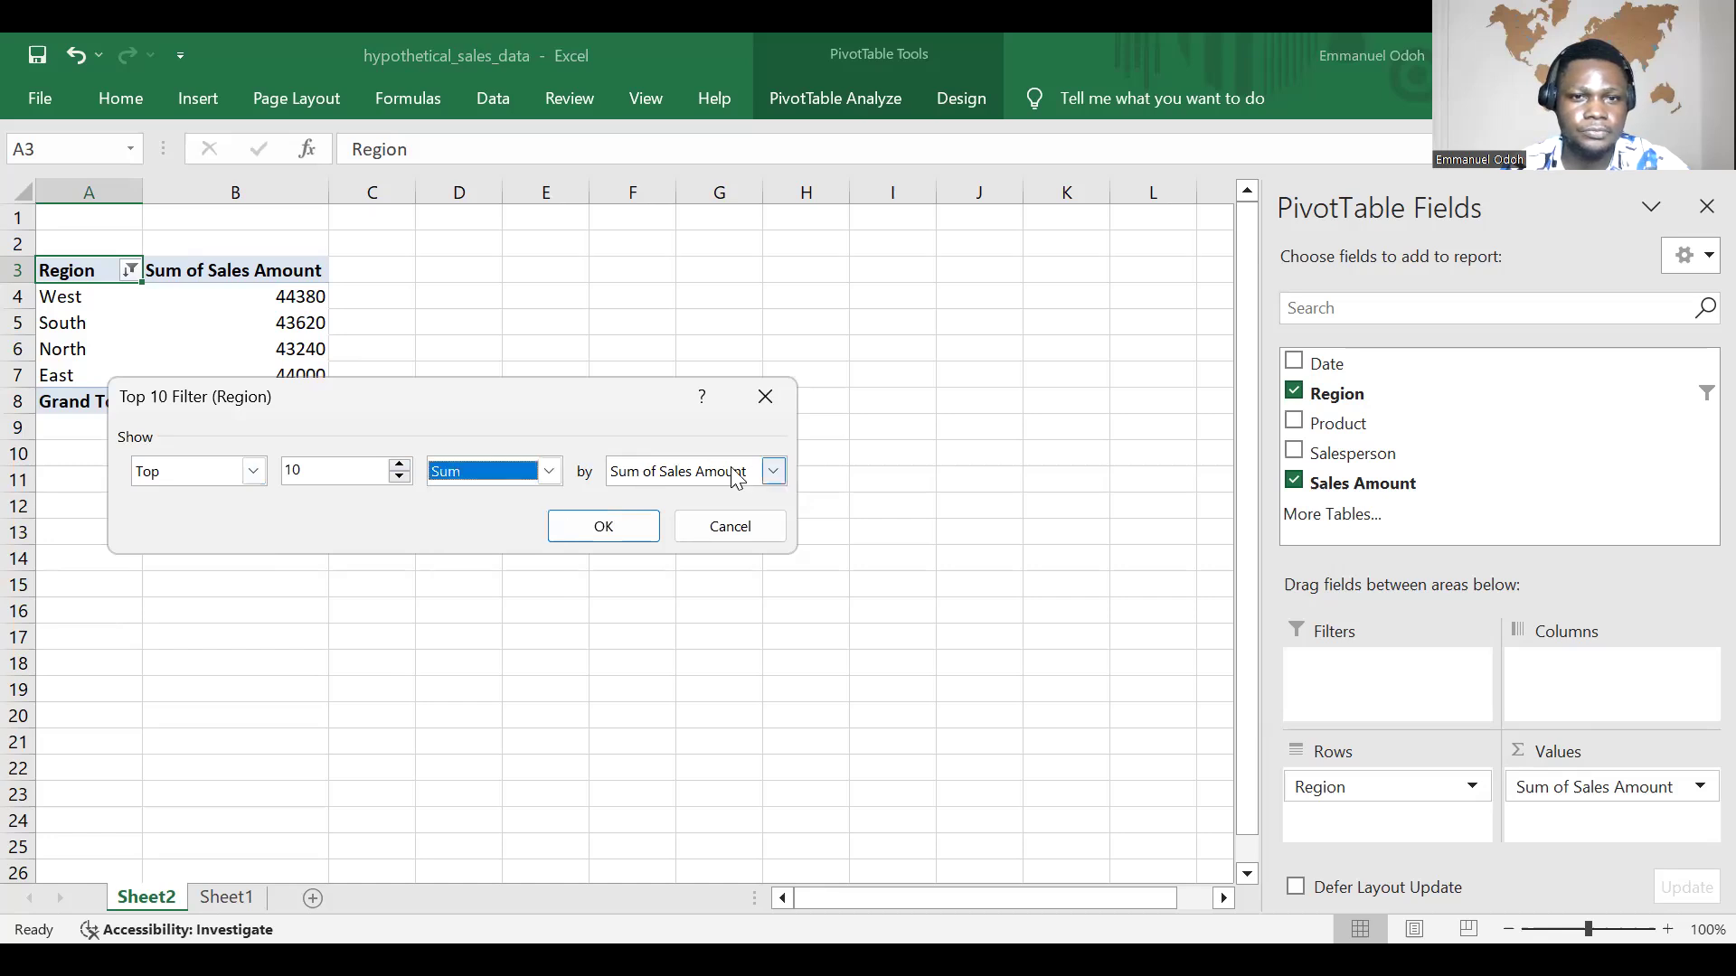
left_click(615, 528)
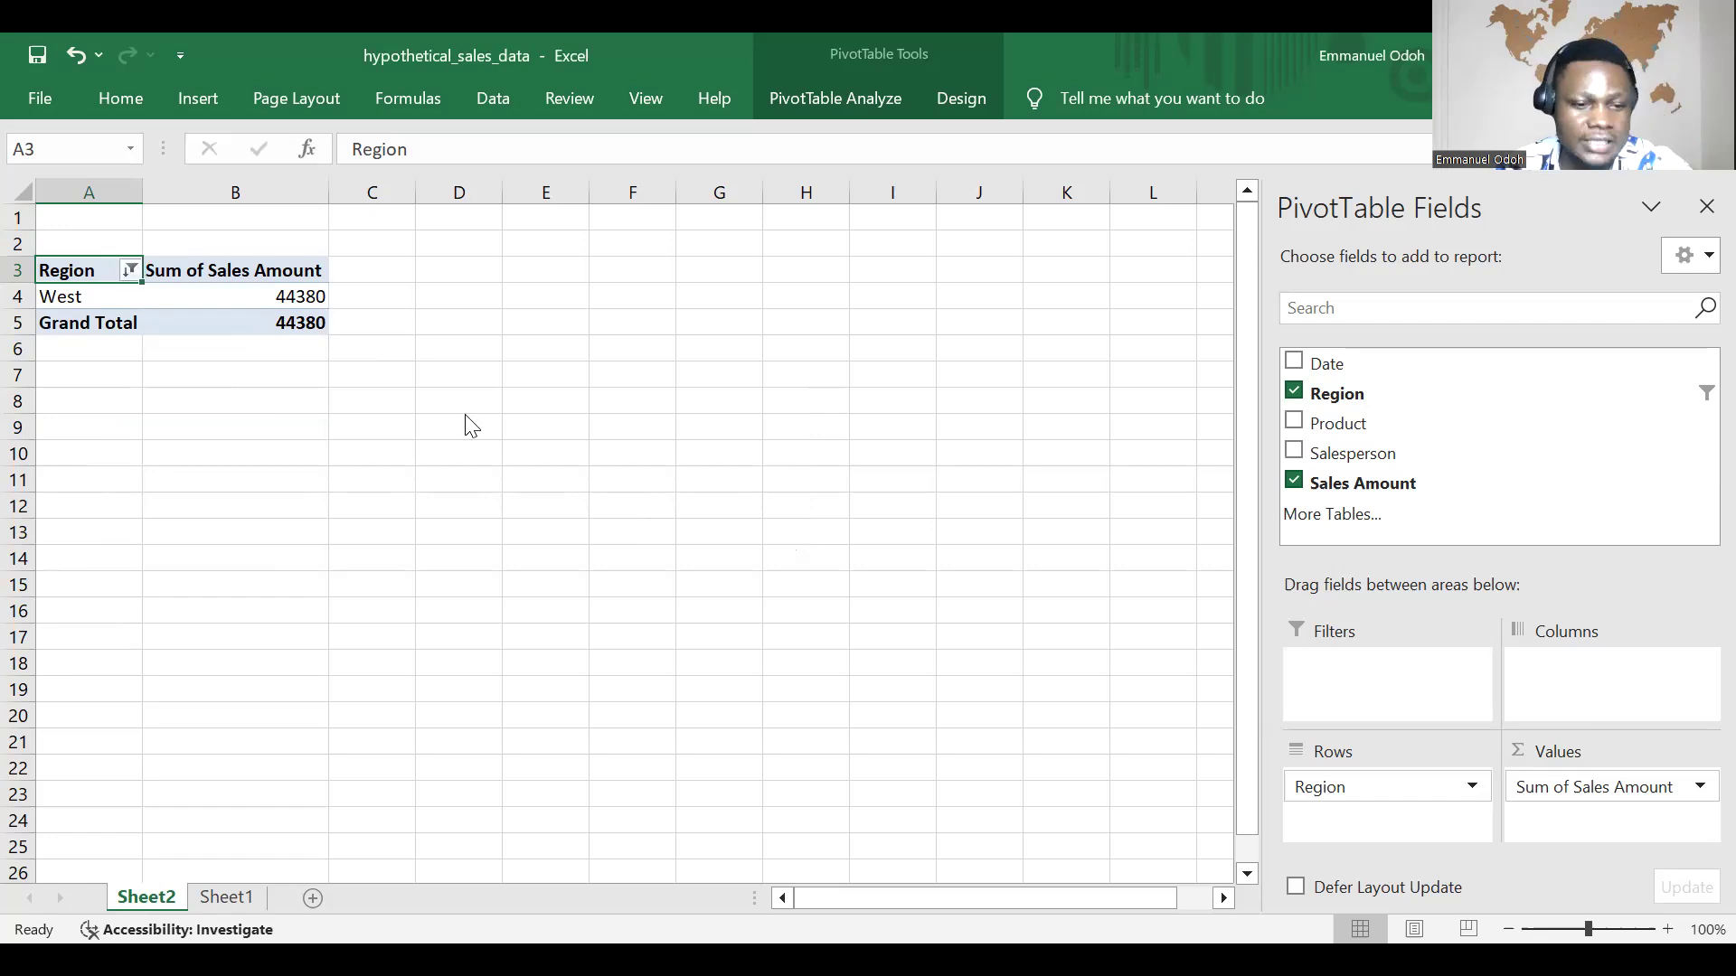
key("ctrl+z")
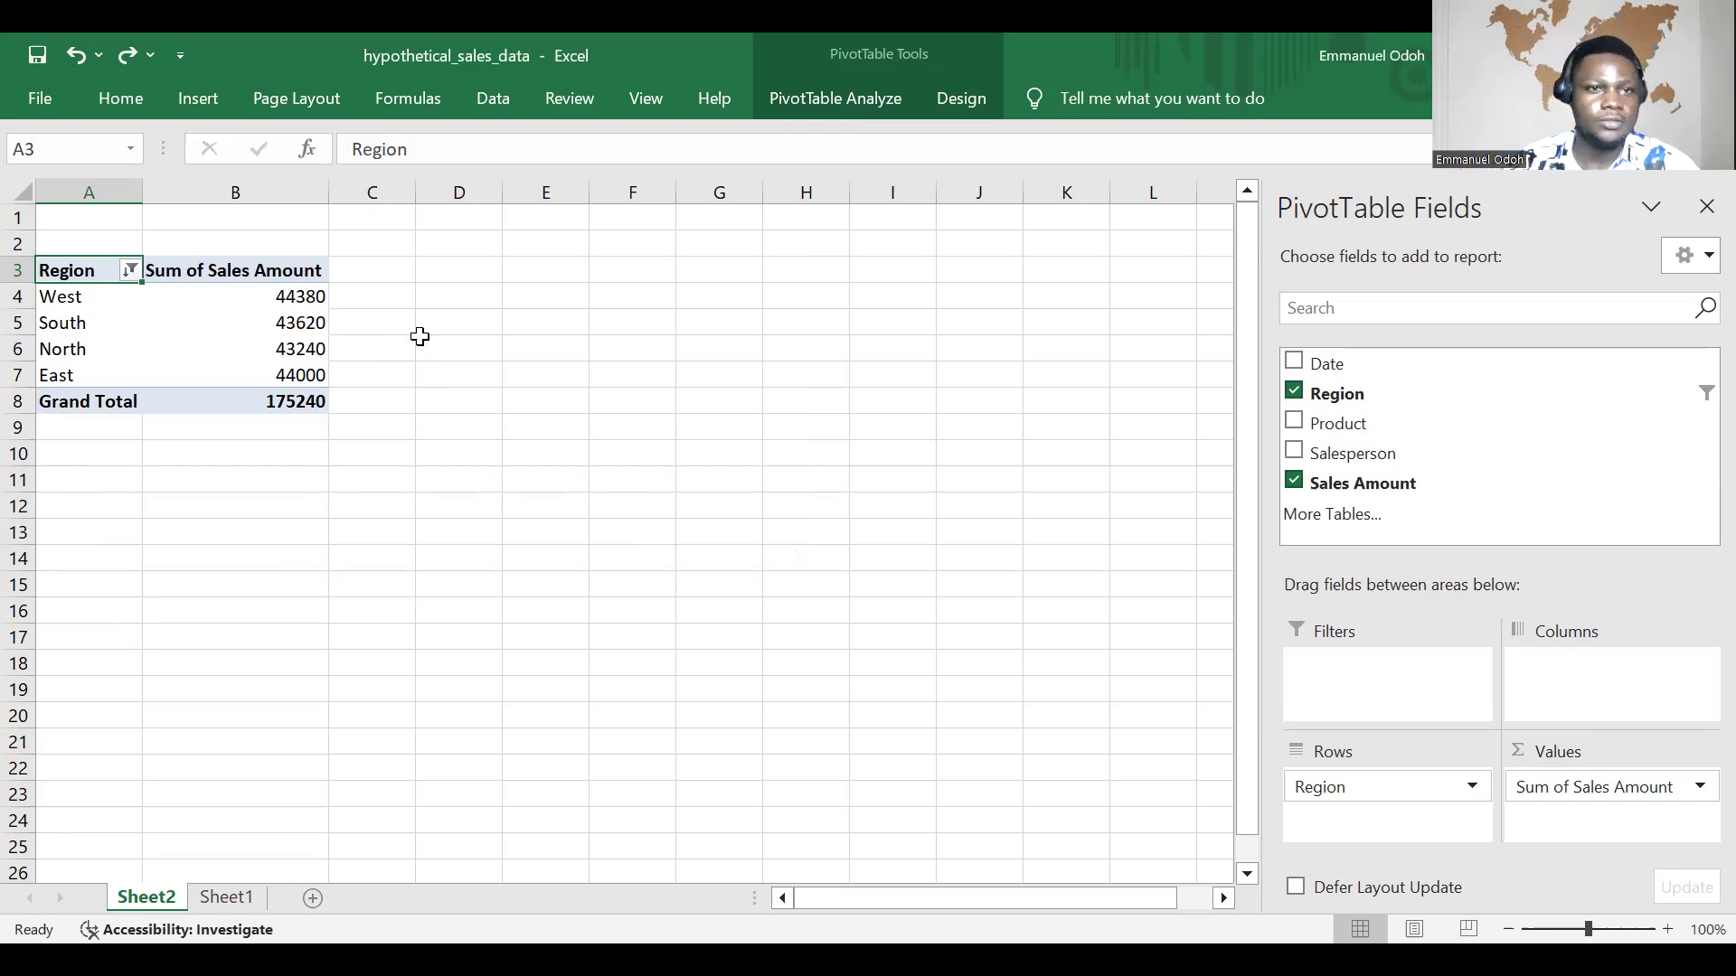
Step: Enter the title "Total Sales By Region" in cell A1 above the PivotTable
left_click(86, 221)
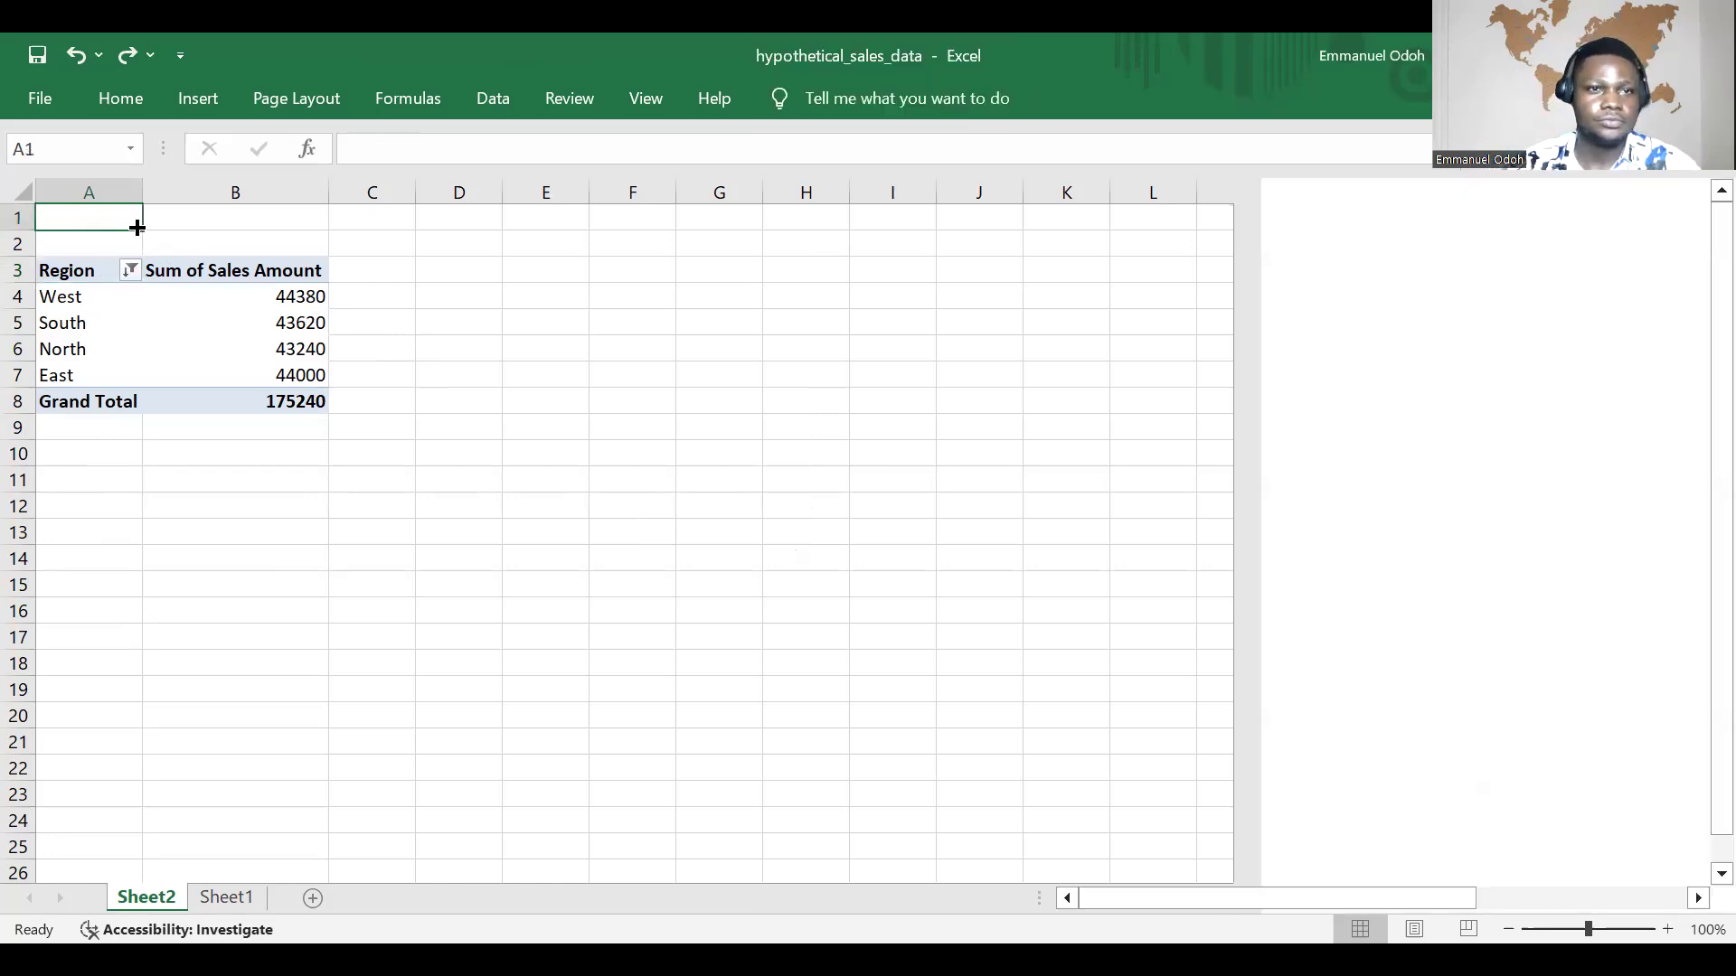
type("Tota")
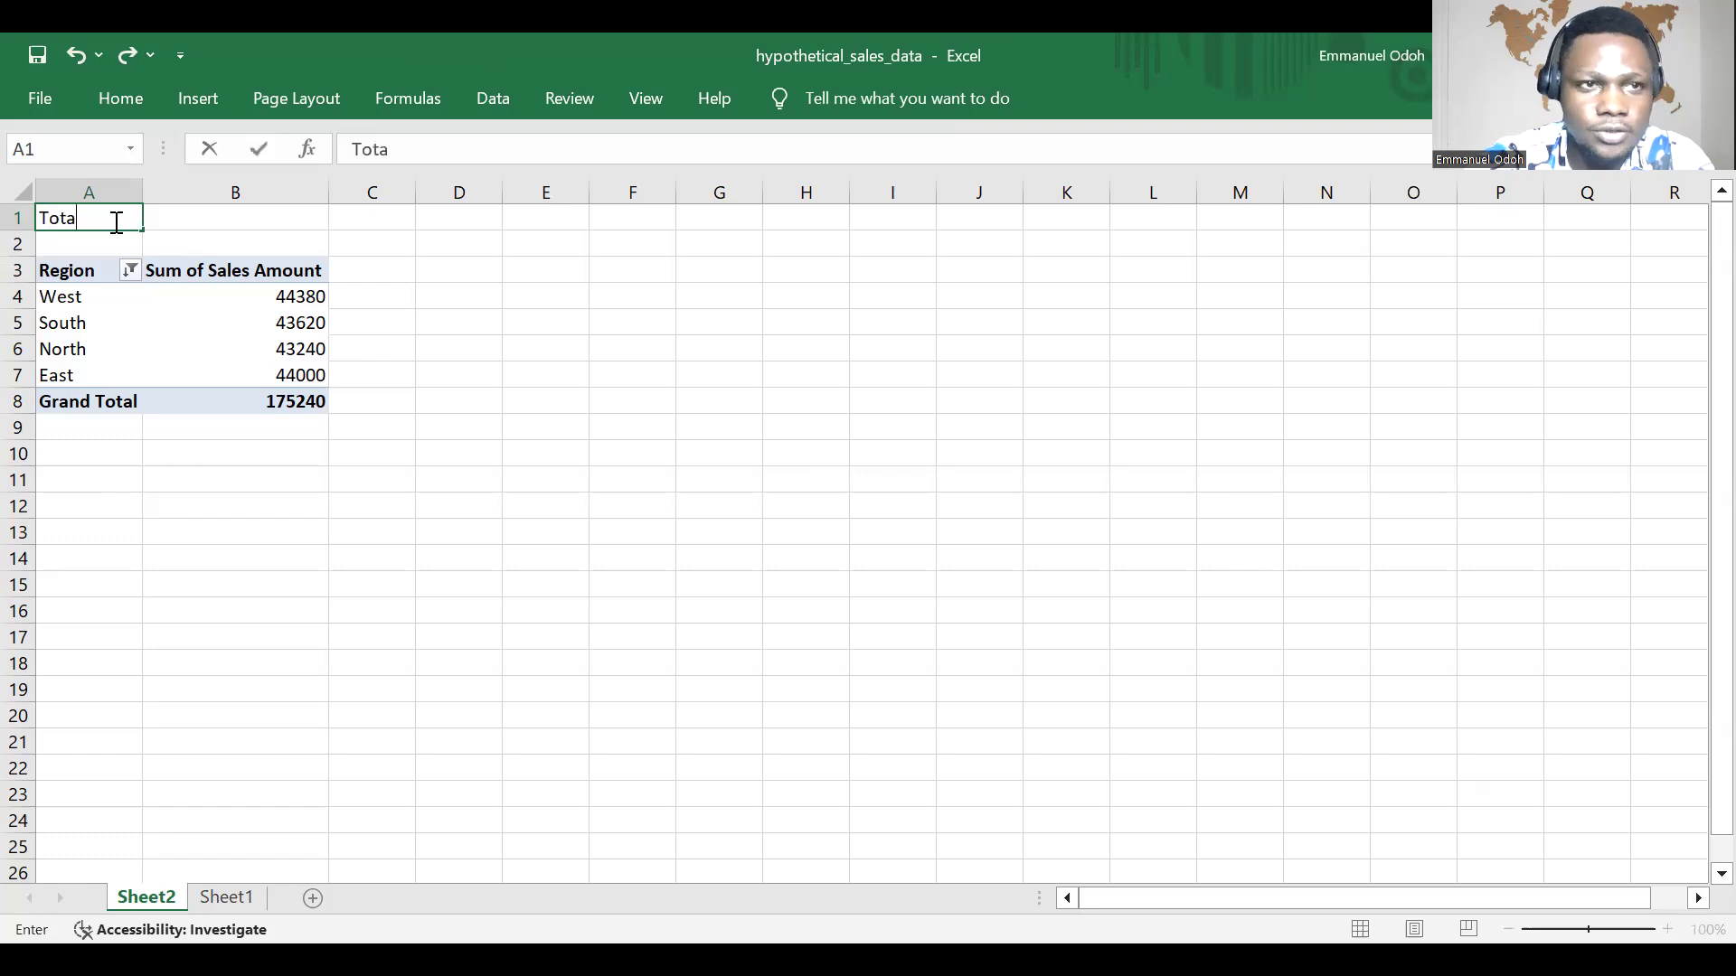
type("l S")
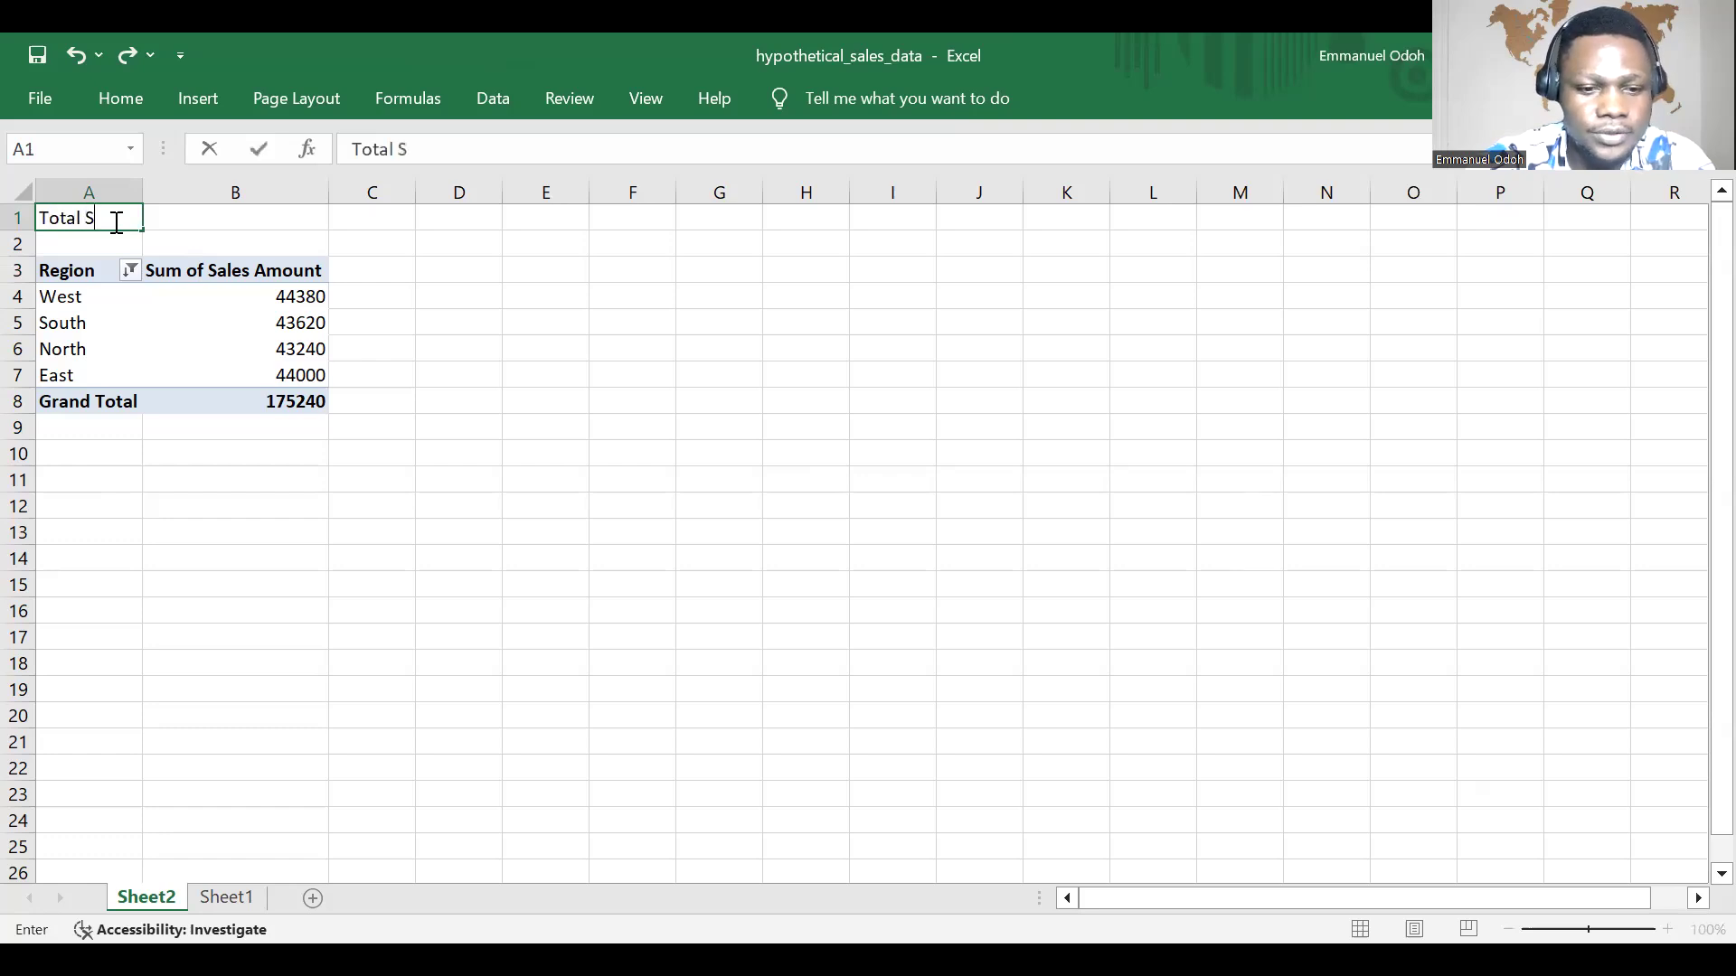
type("ales By Re")
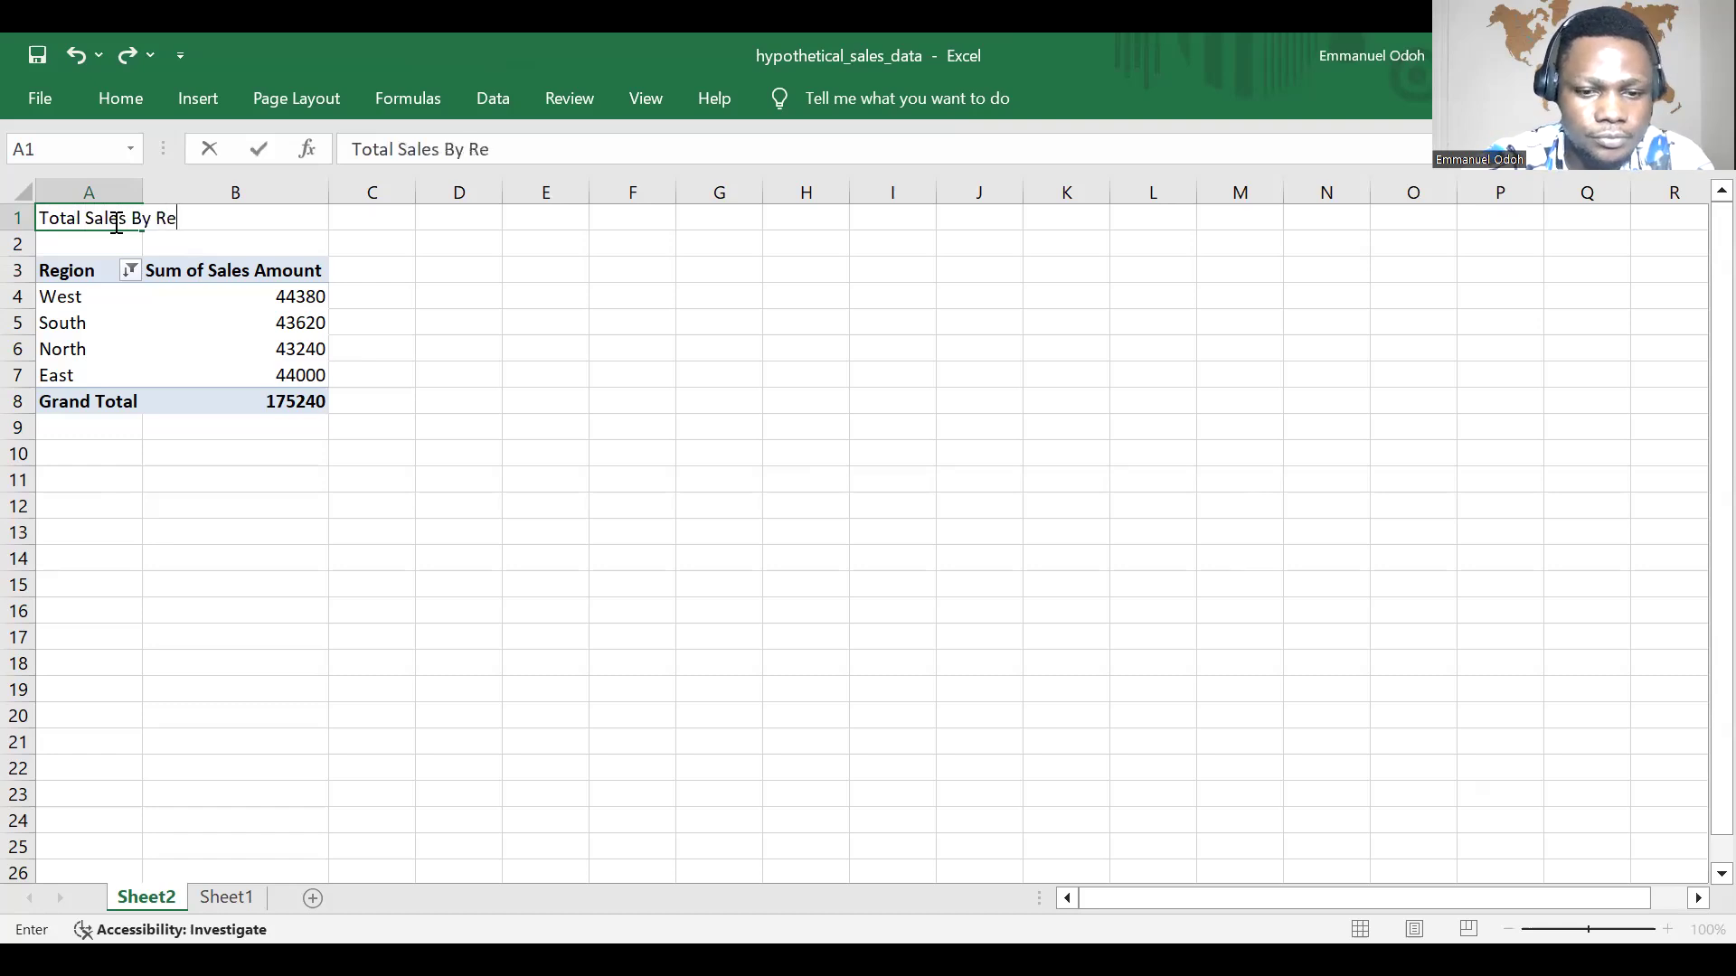
type("gion")
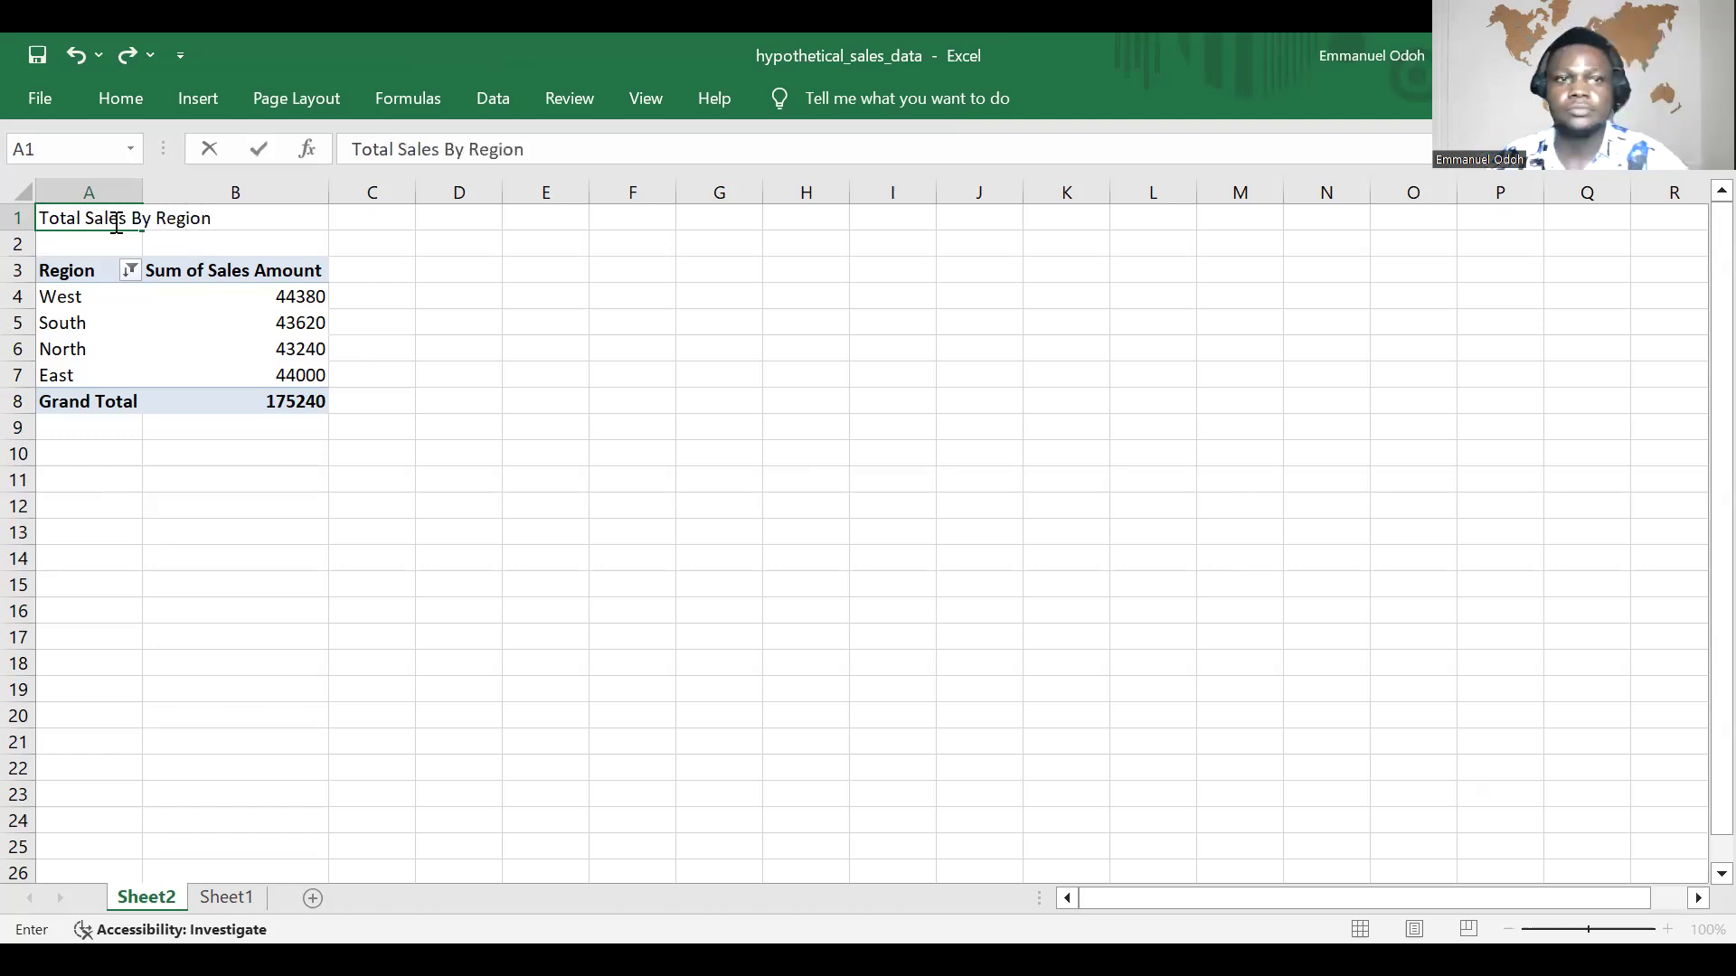
left_click(207, 218)
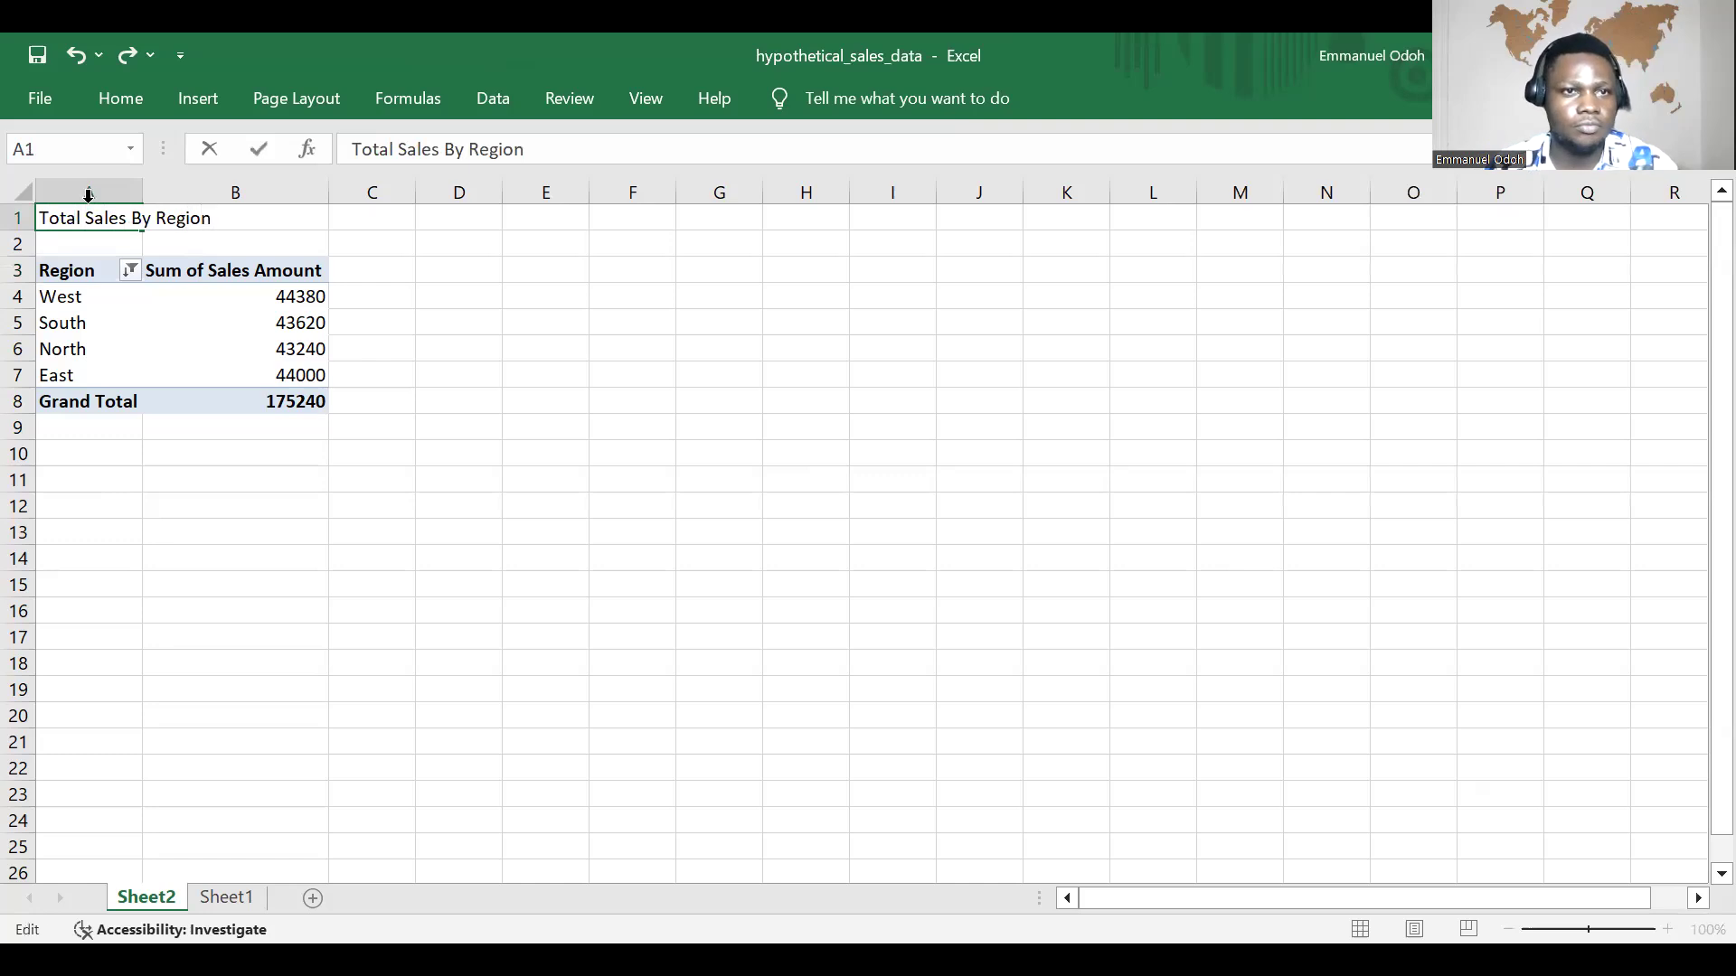
key("Escape")
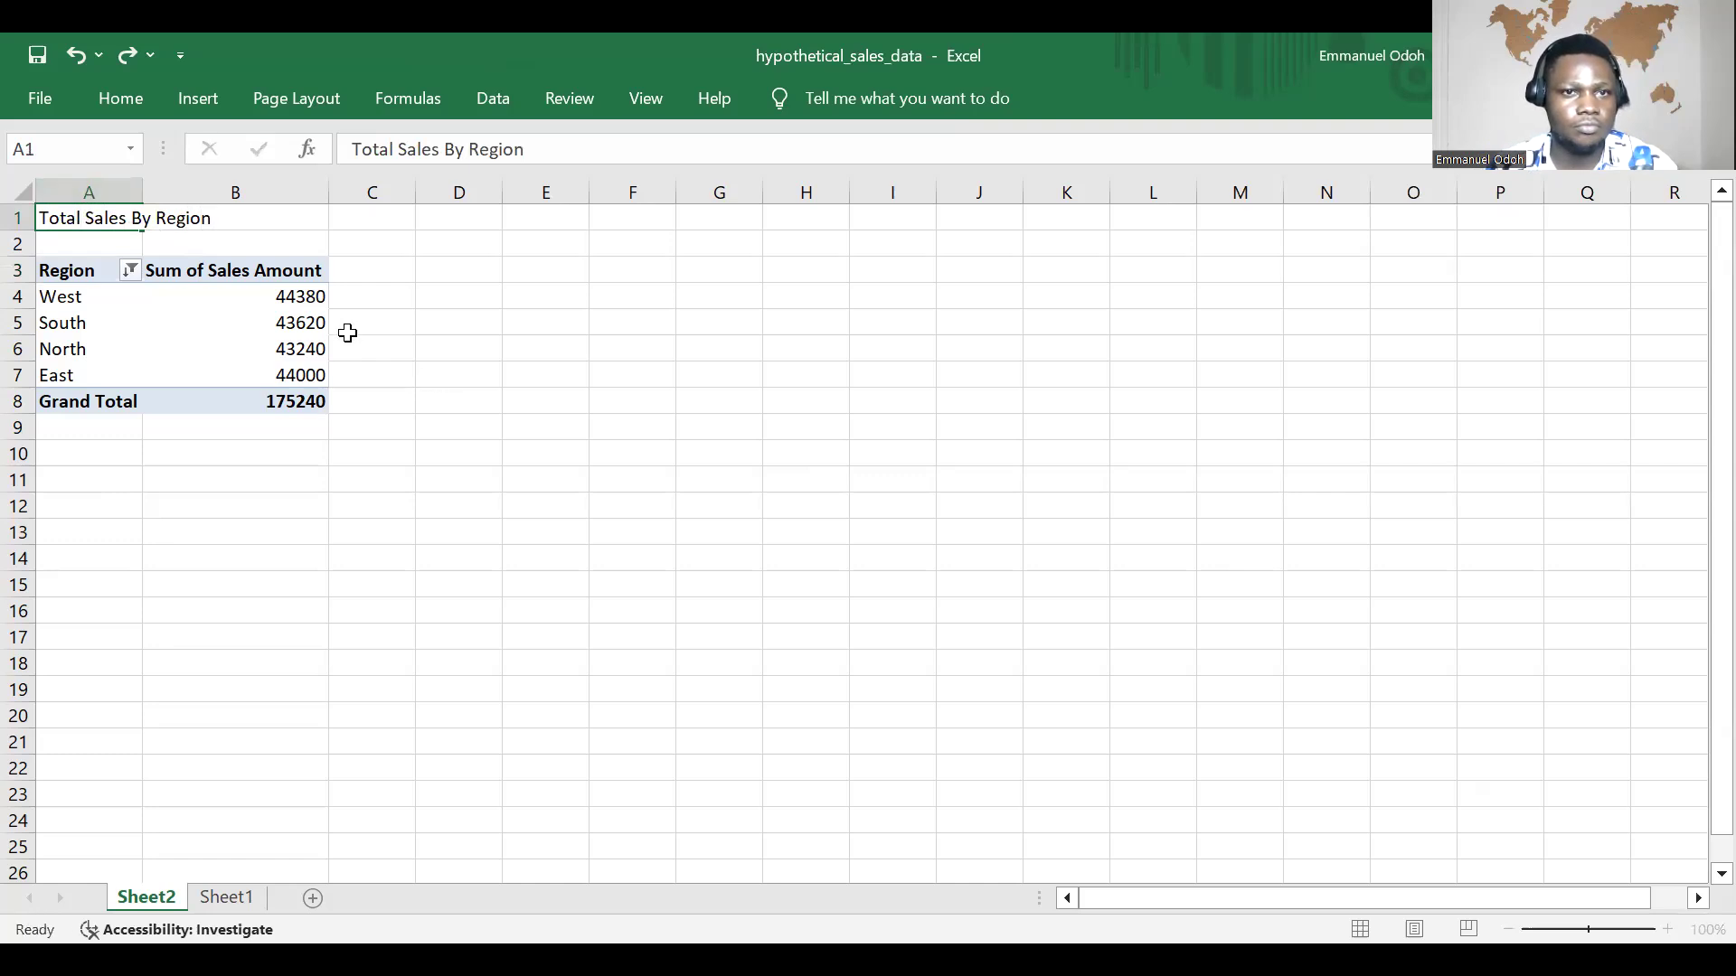
left_click(457, 401)
left_click_drag(126, 220, 233, 226)
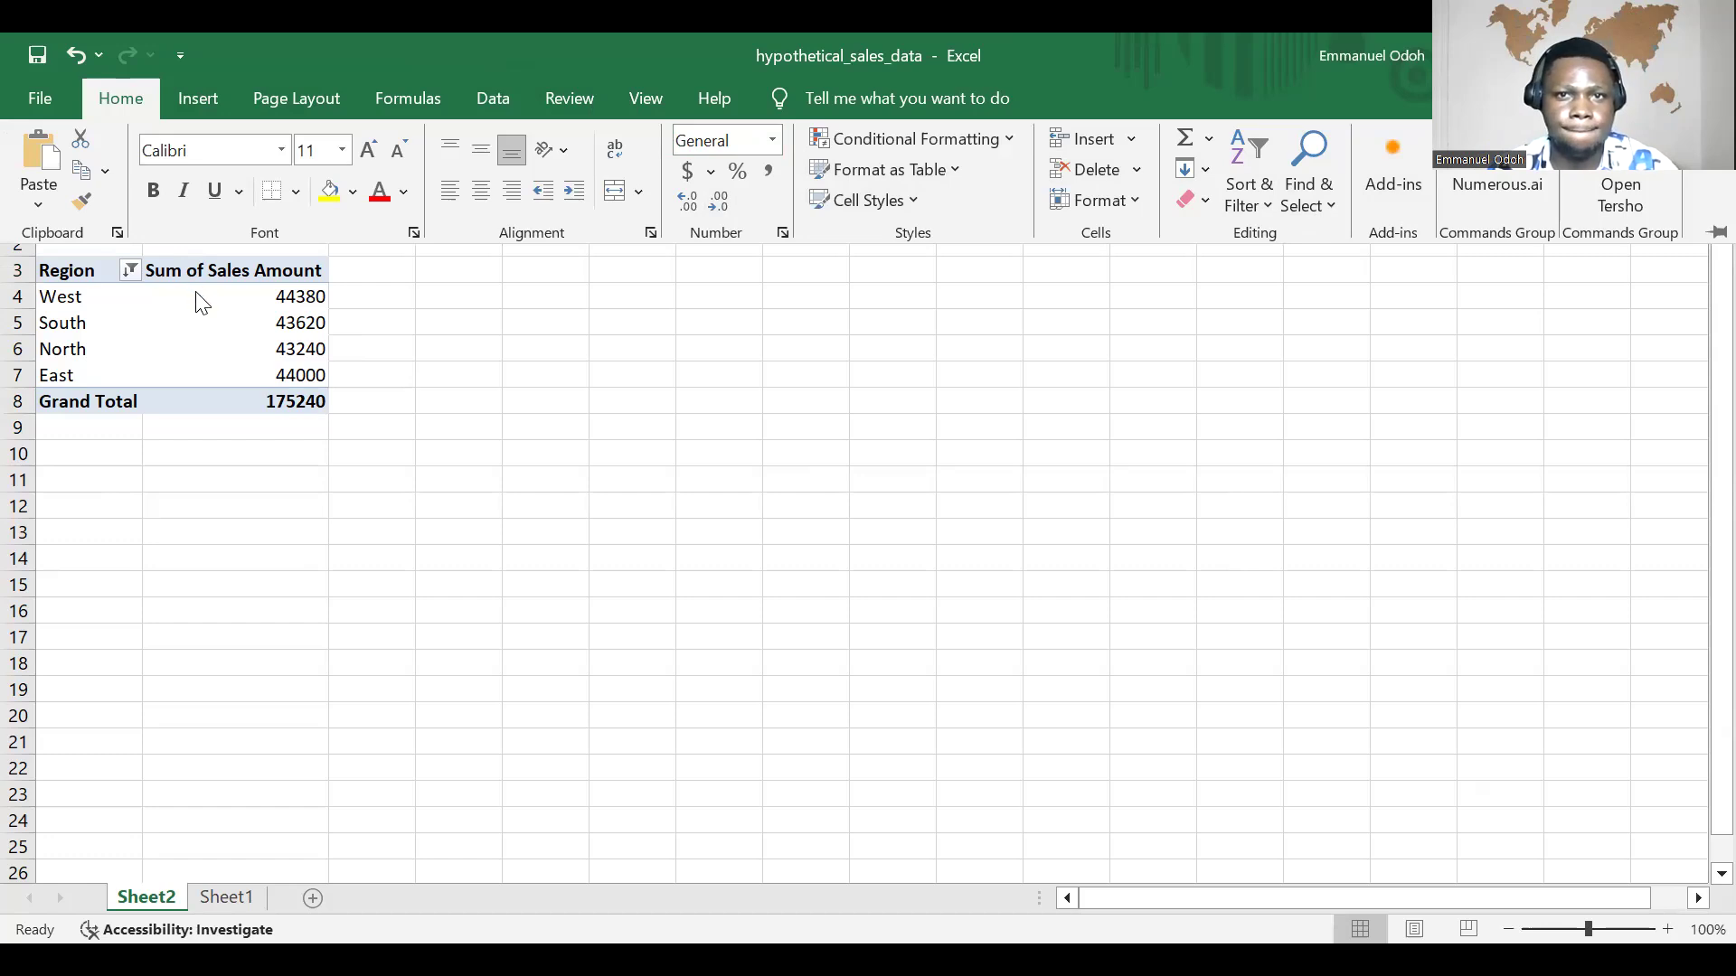
mouse_move(161, 307)
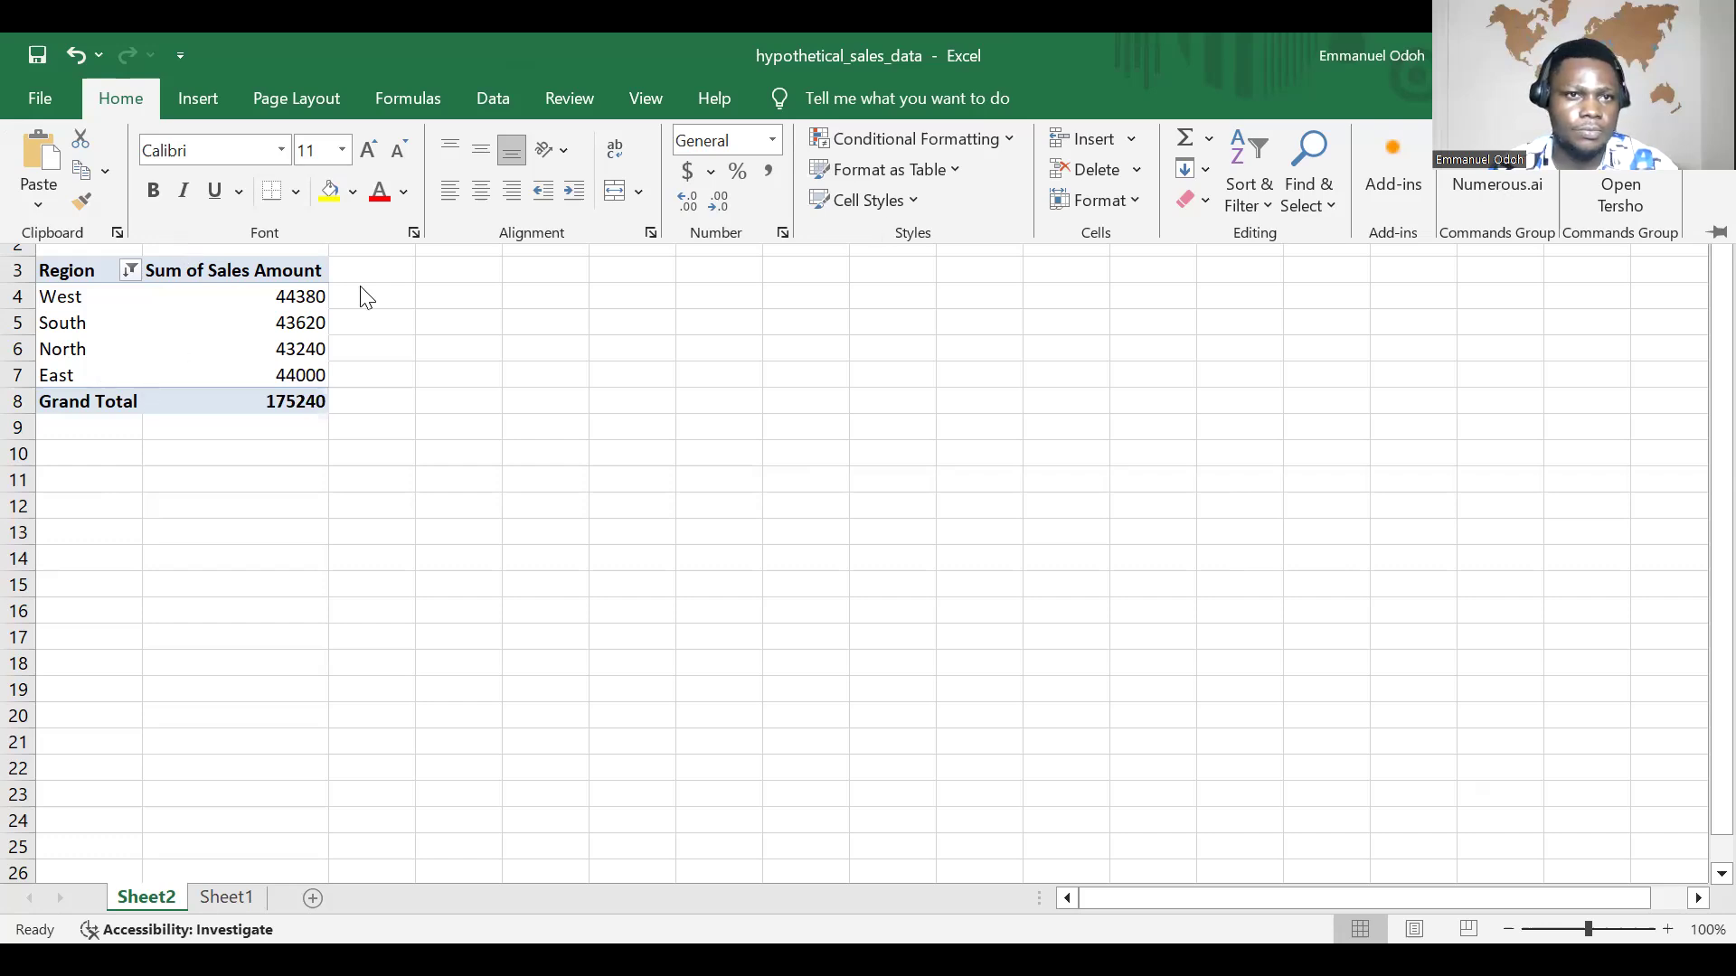
left_click(234, 274)
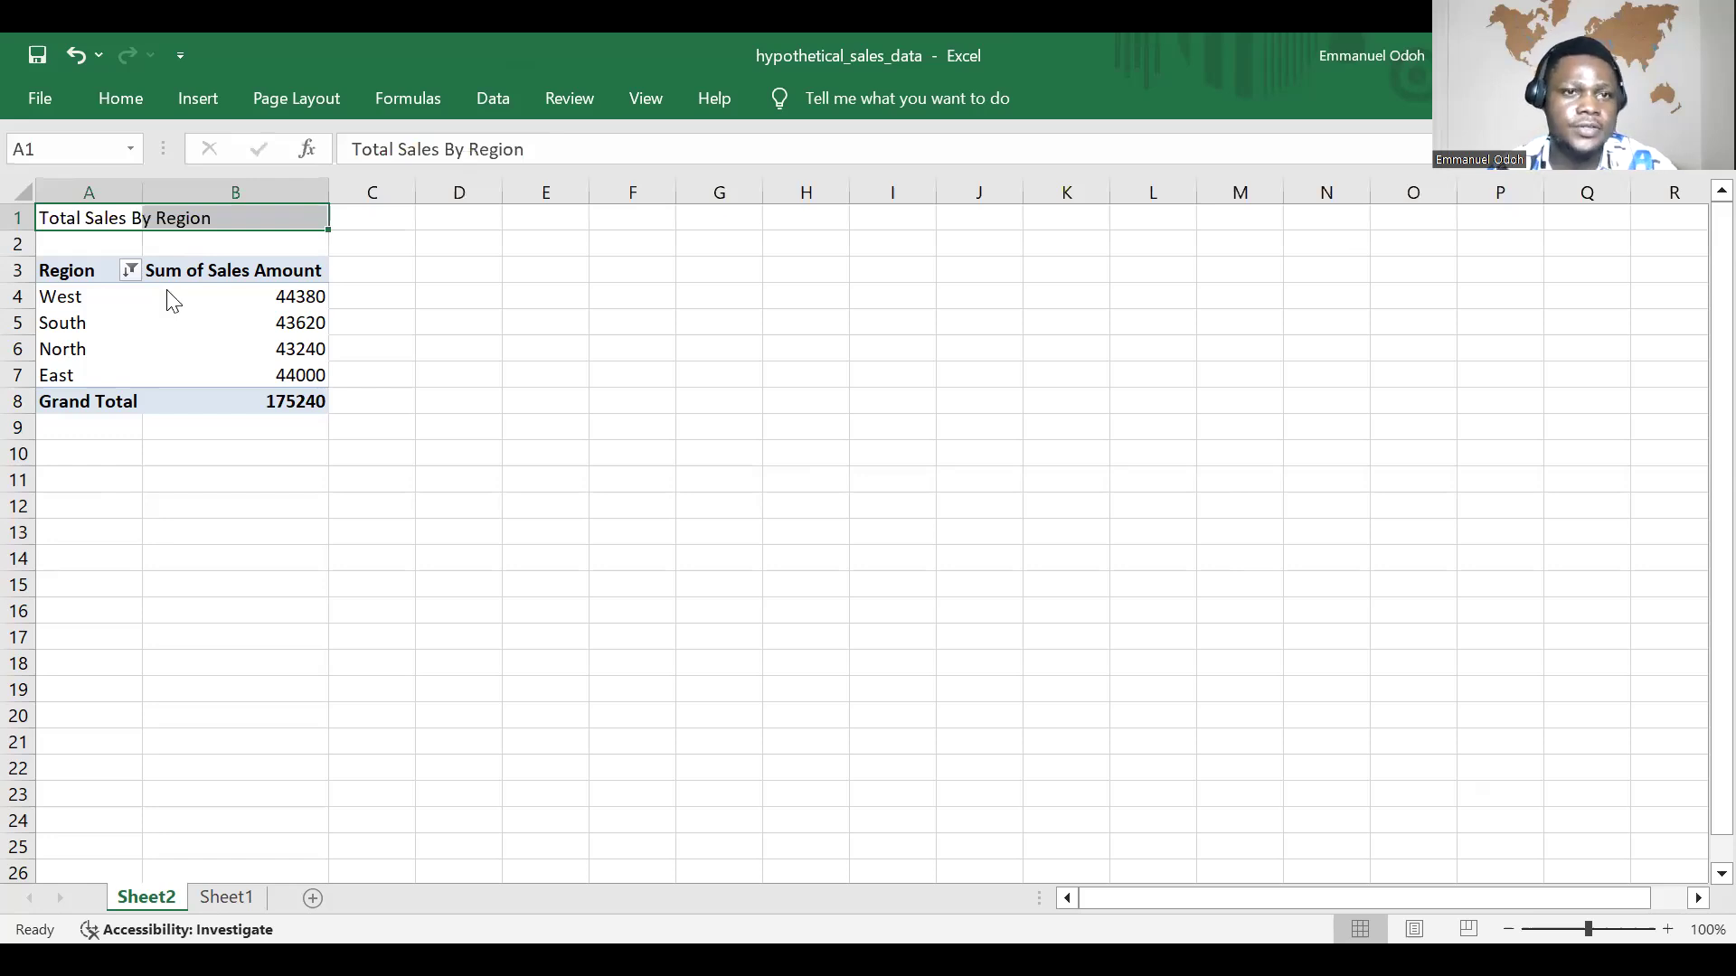
right_click(143, 215)
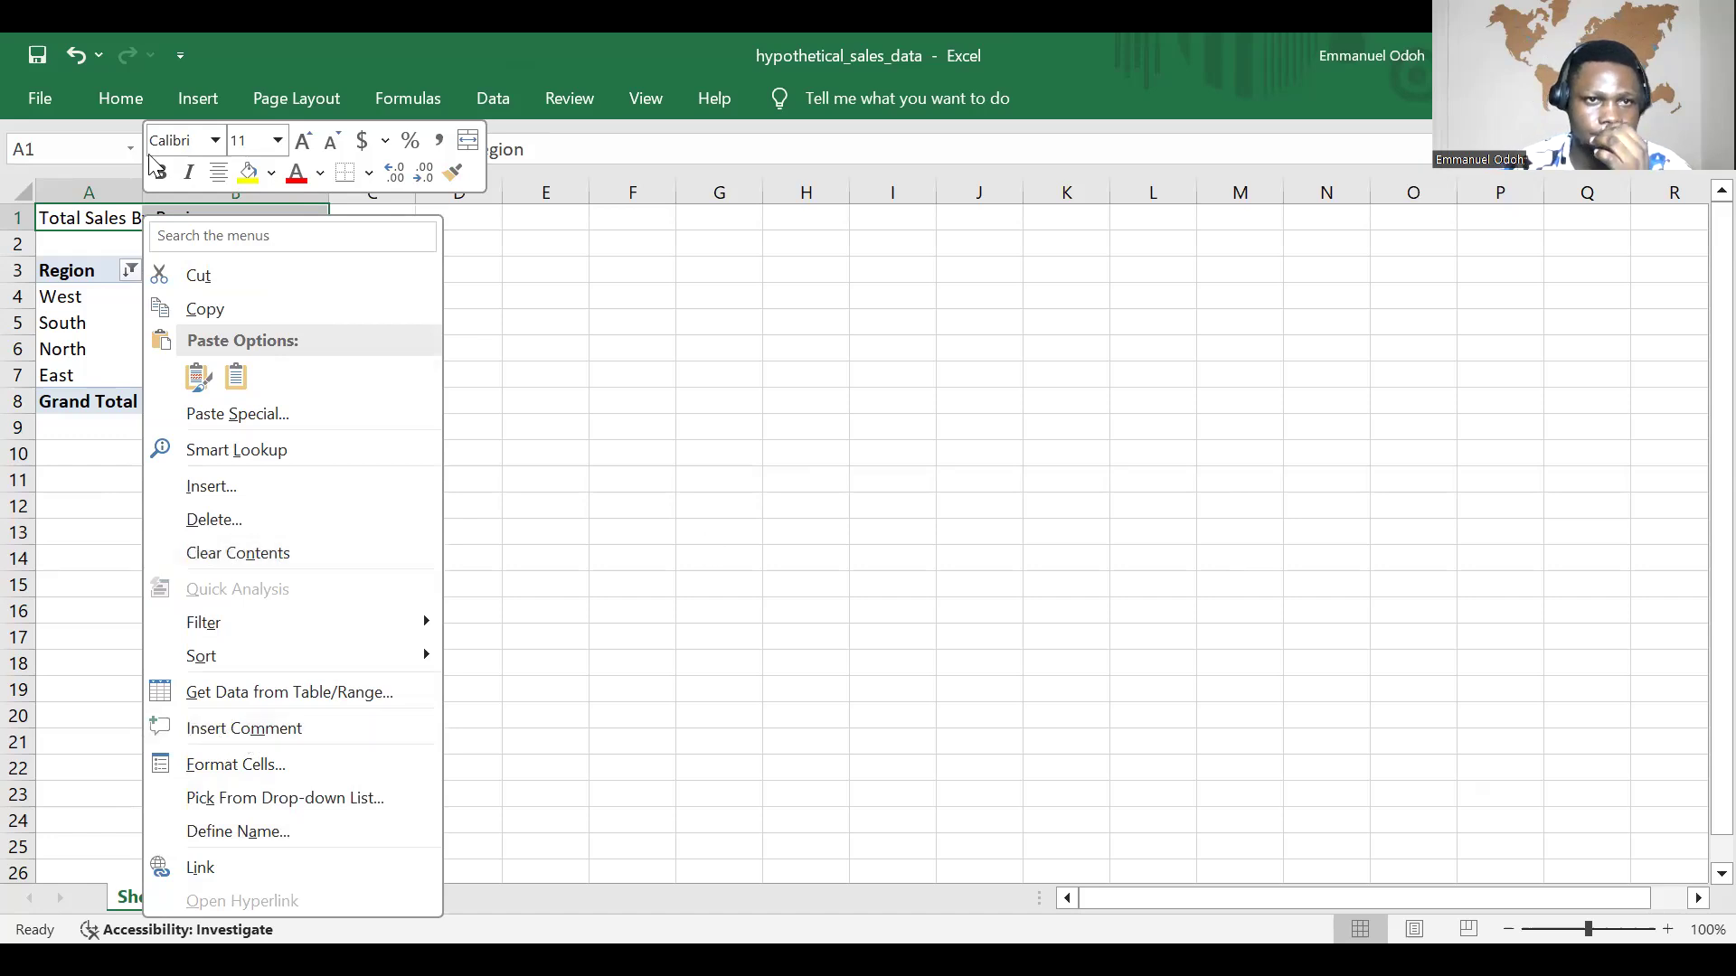
left_click(373, 222)
left_click(373, 223)
left_click_drag(78, 218, 256, 218)
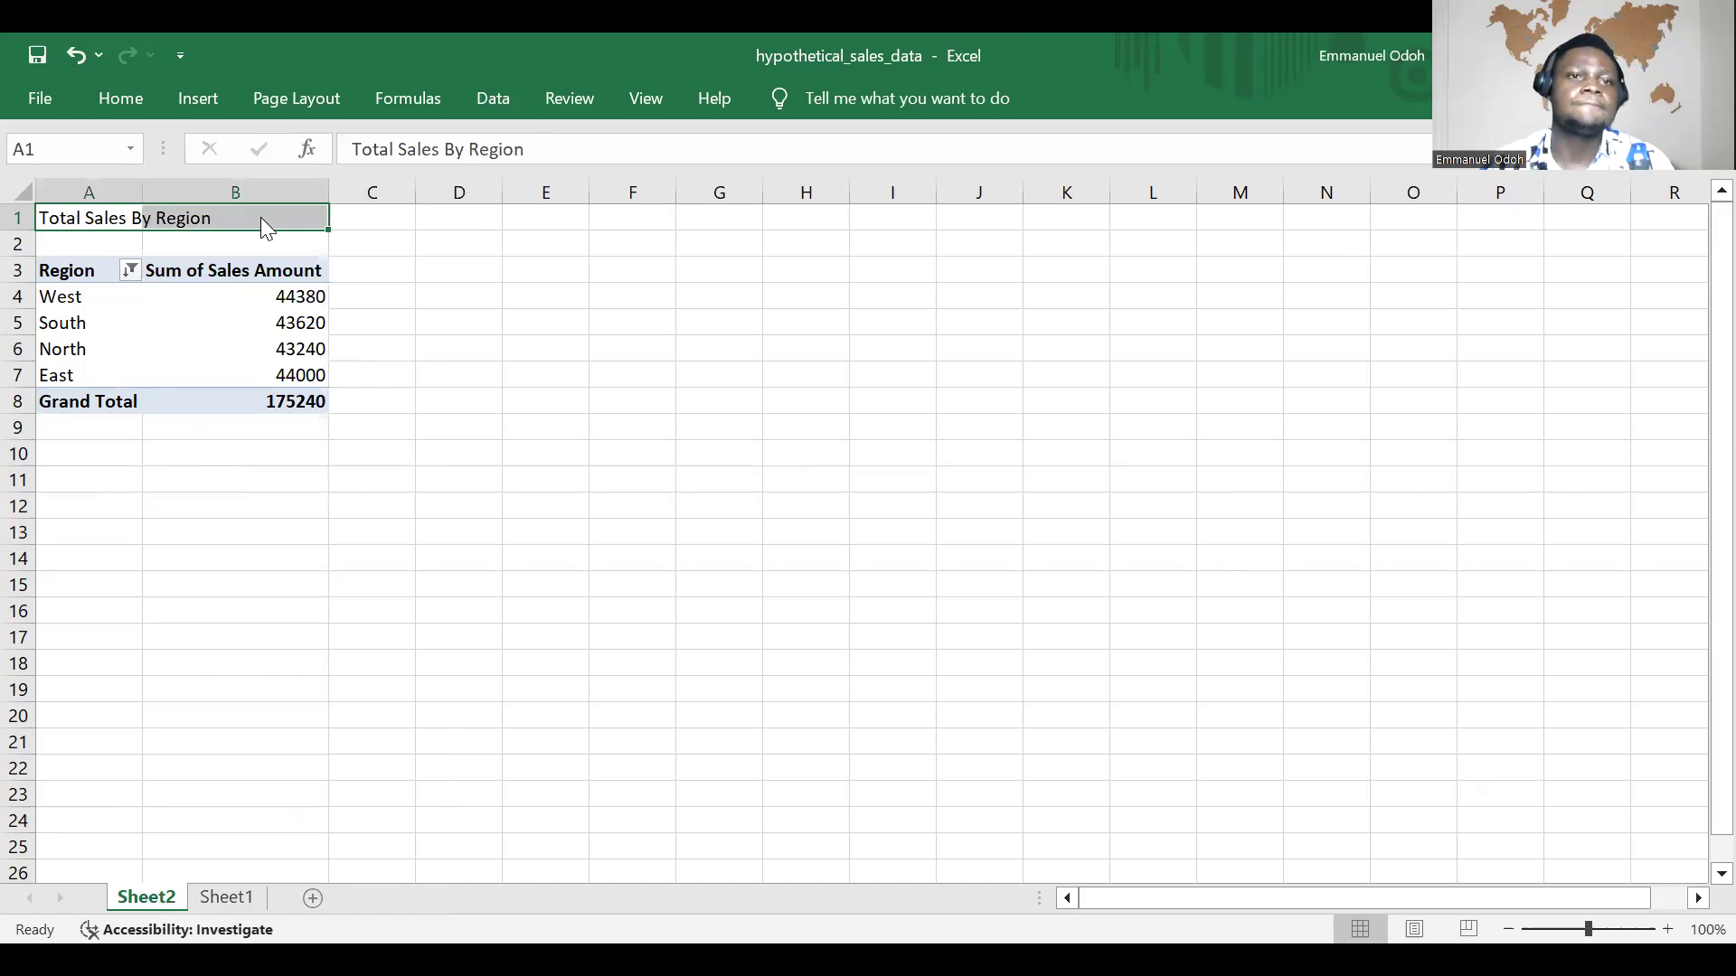
right_click(261, 218)
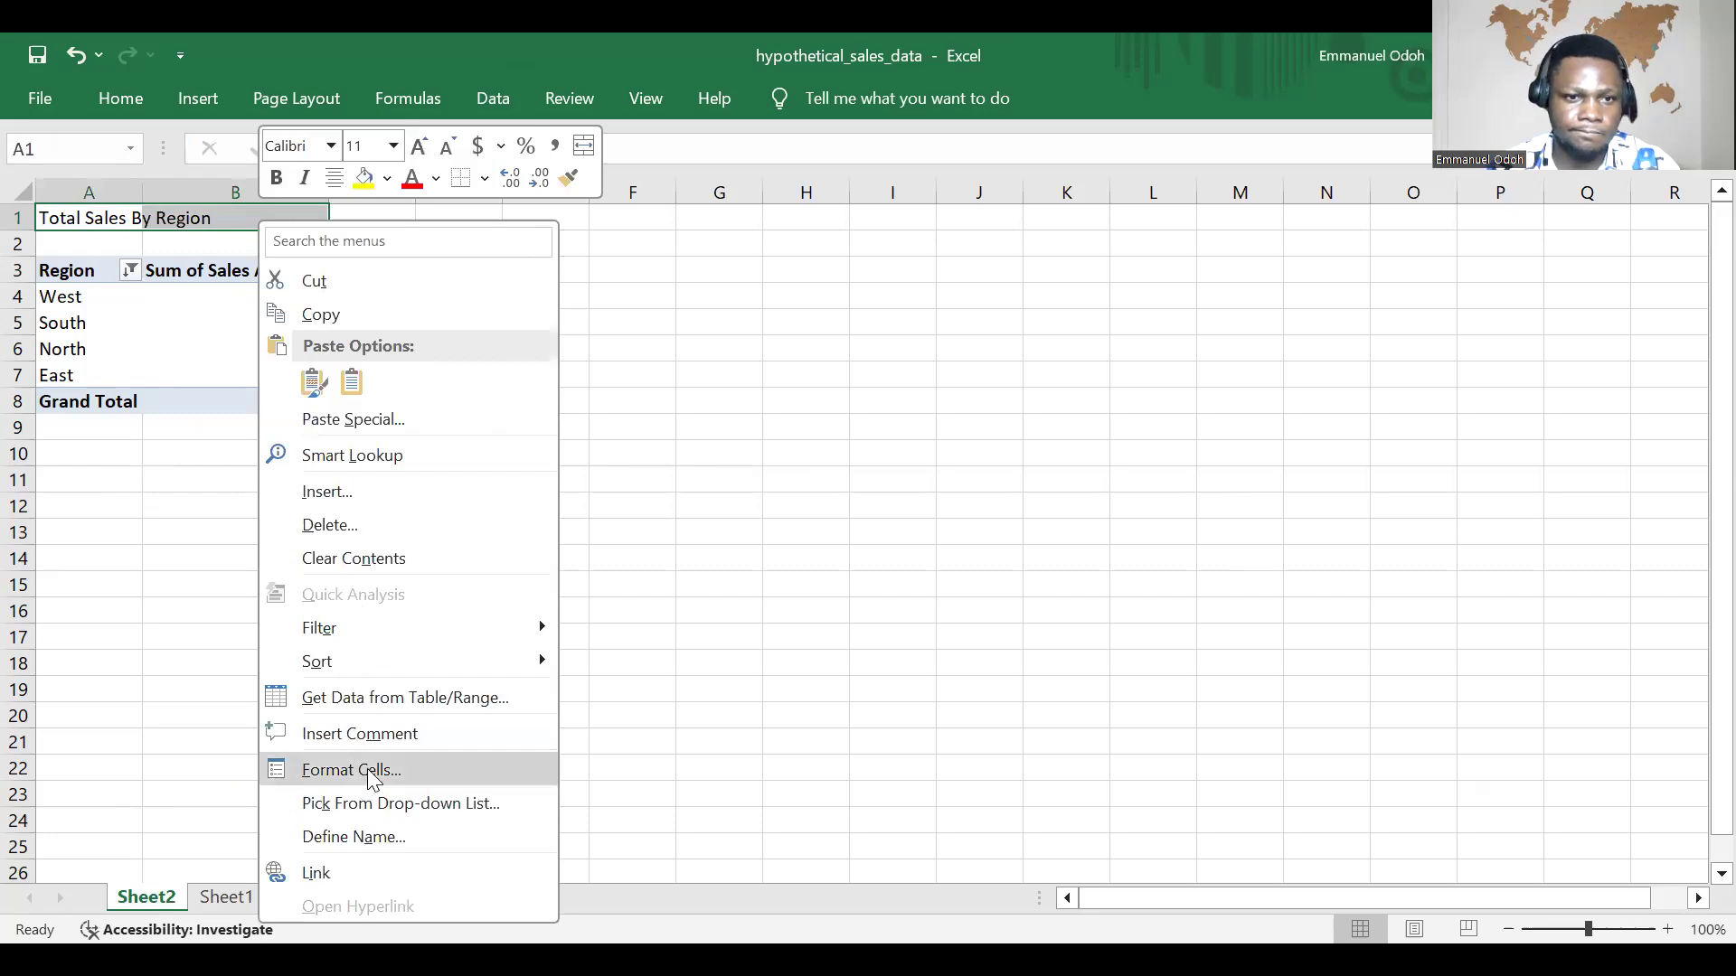
left_click(308, 217)
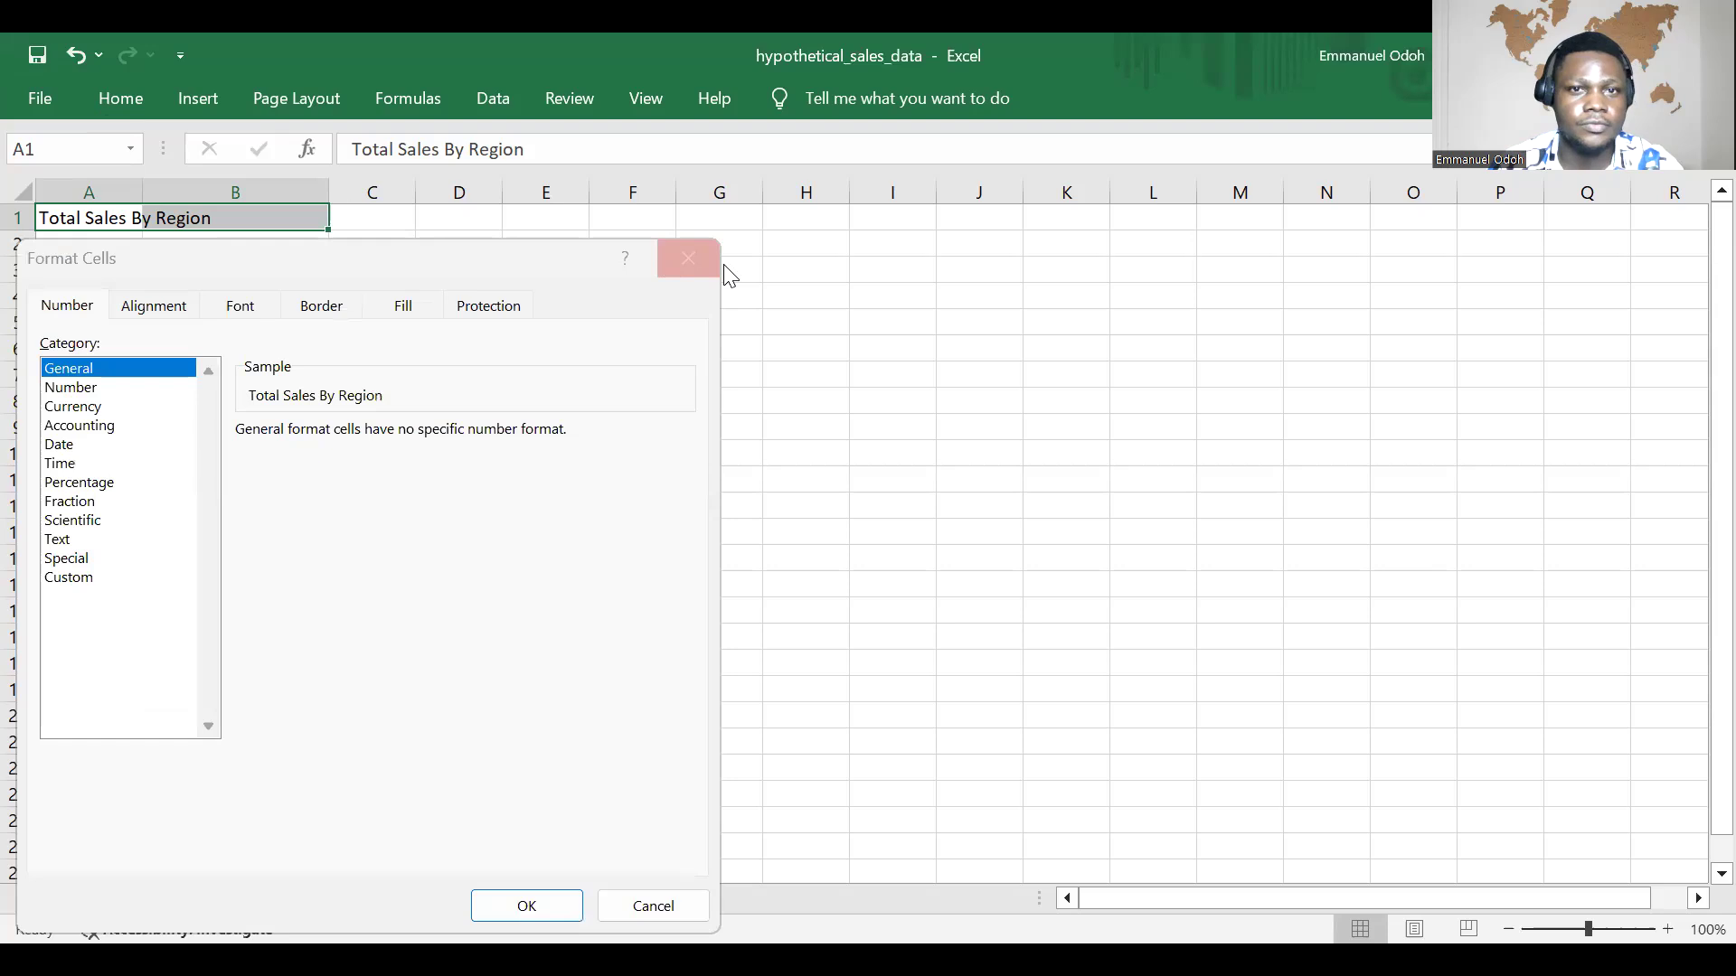
left_click(686, 257)
Step: Fill the title cells A1:B1 with a medium blue theme color
left_click_drag(99, 217, 237, 227)
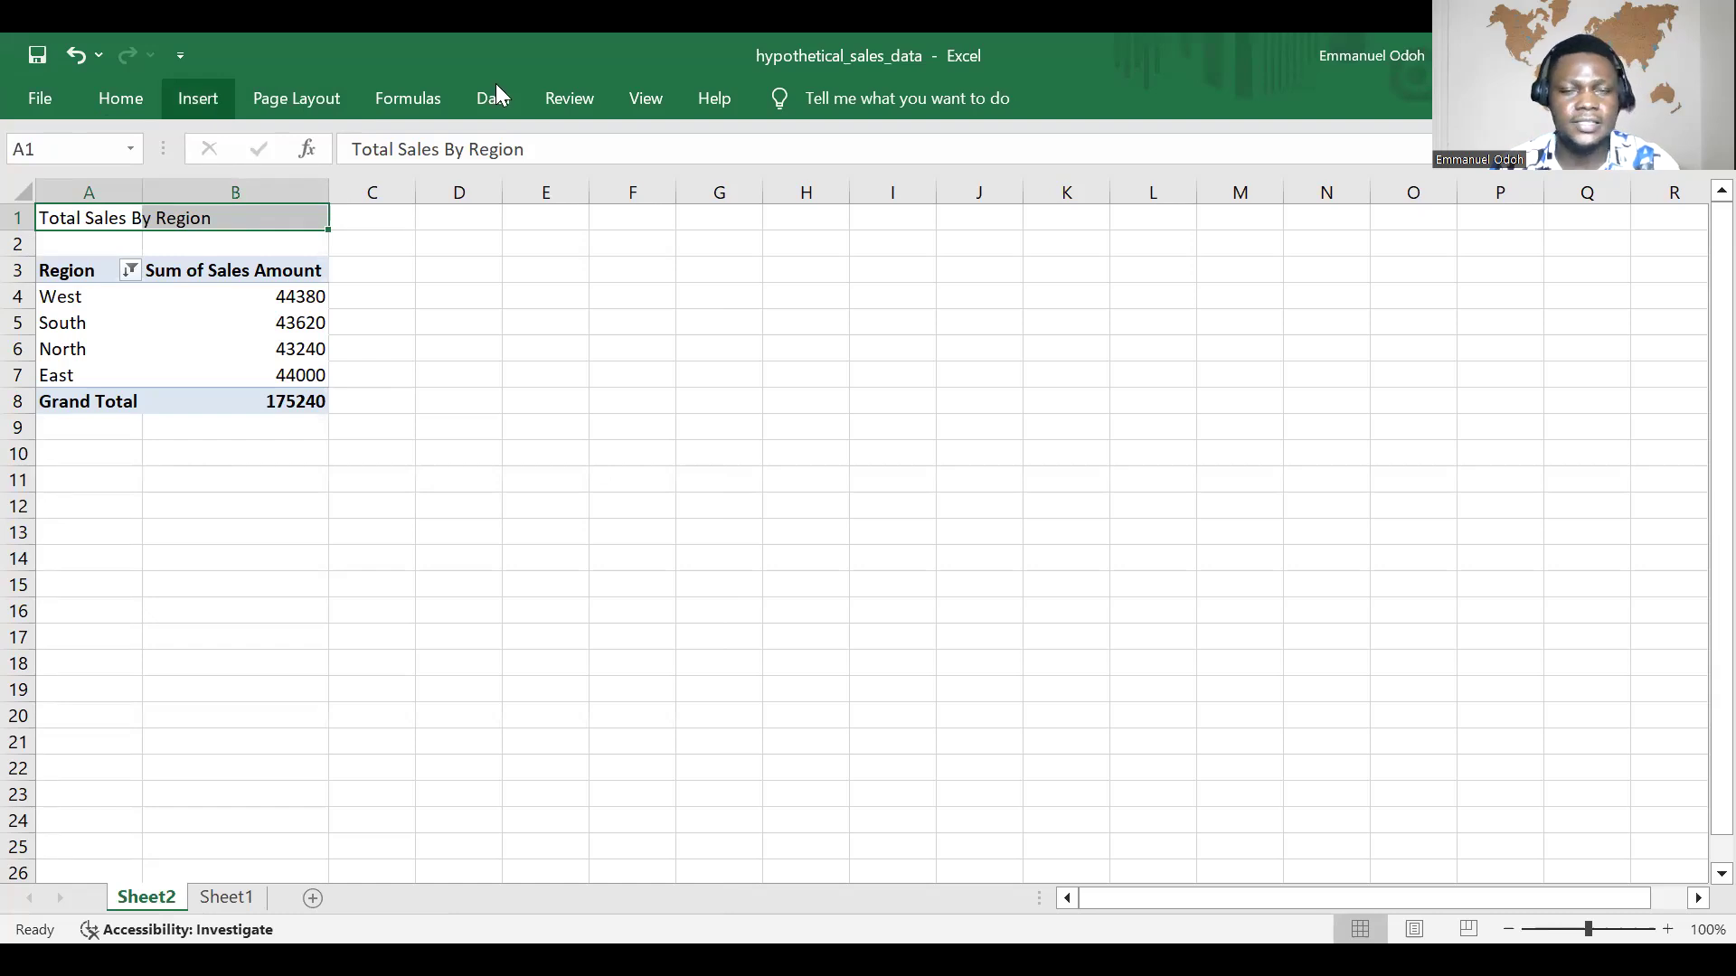
left_click(126, 108)
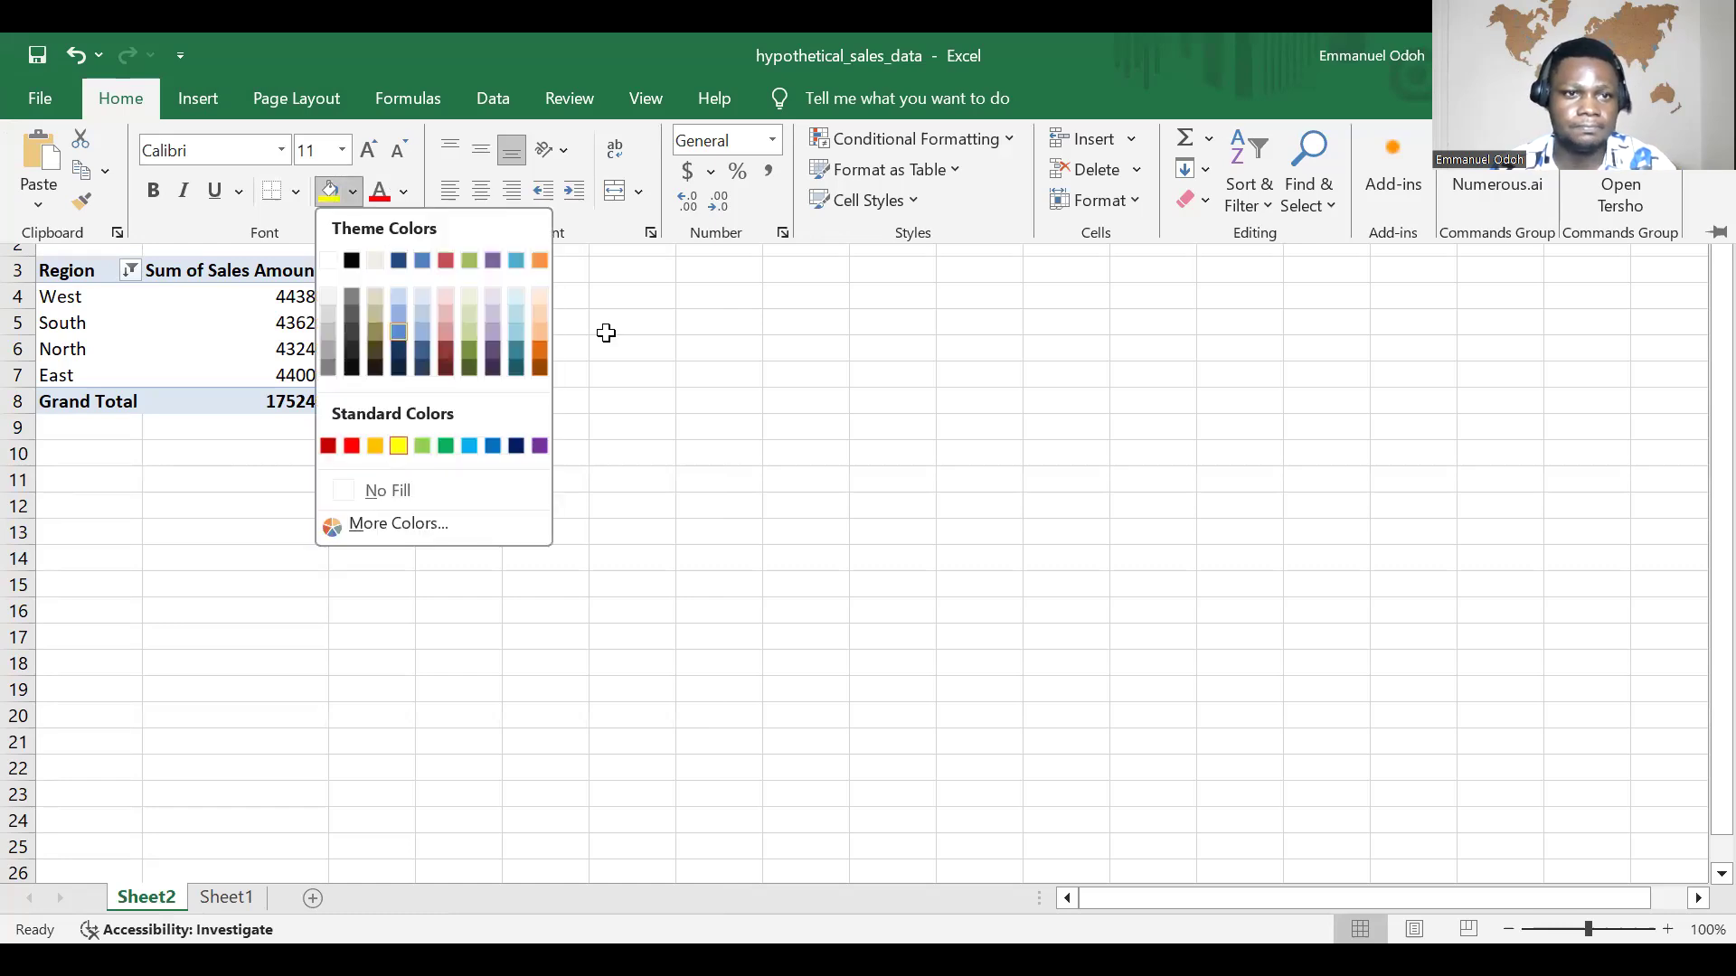
left_click(448, 296)
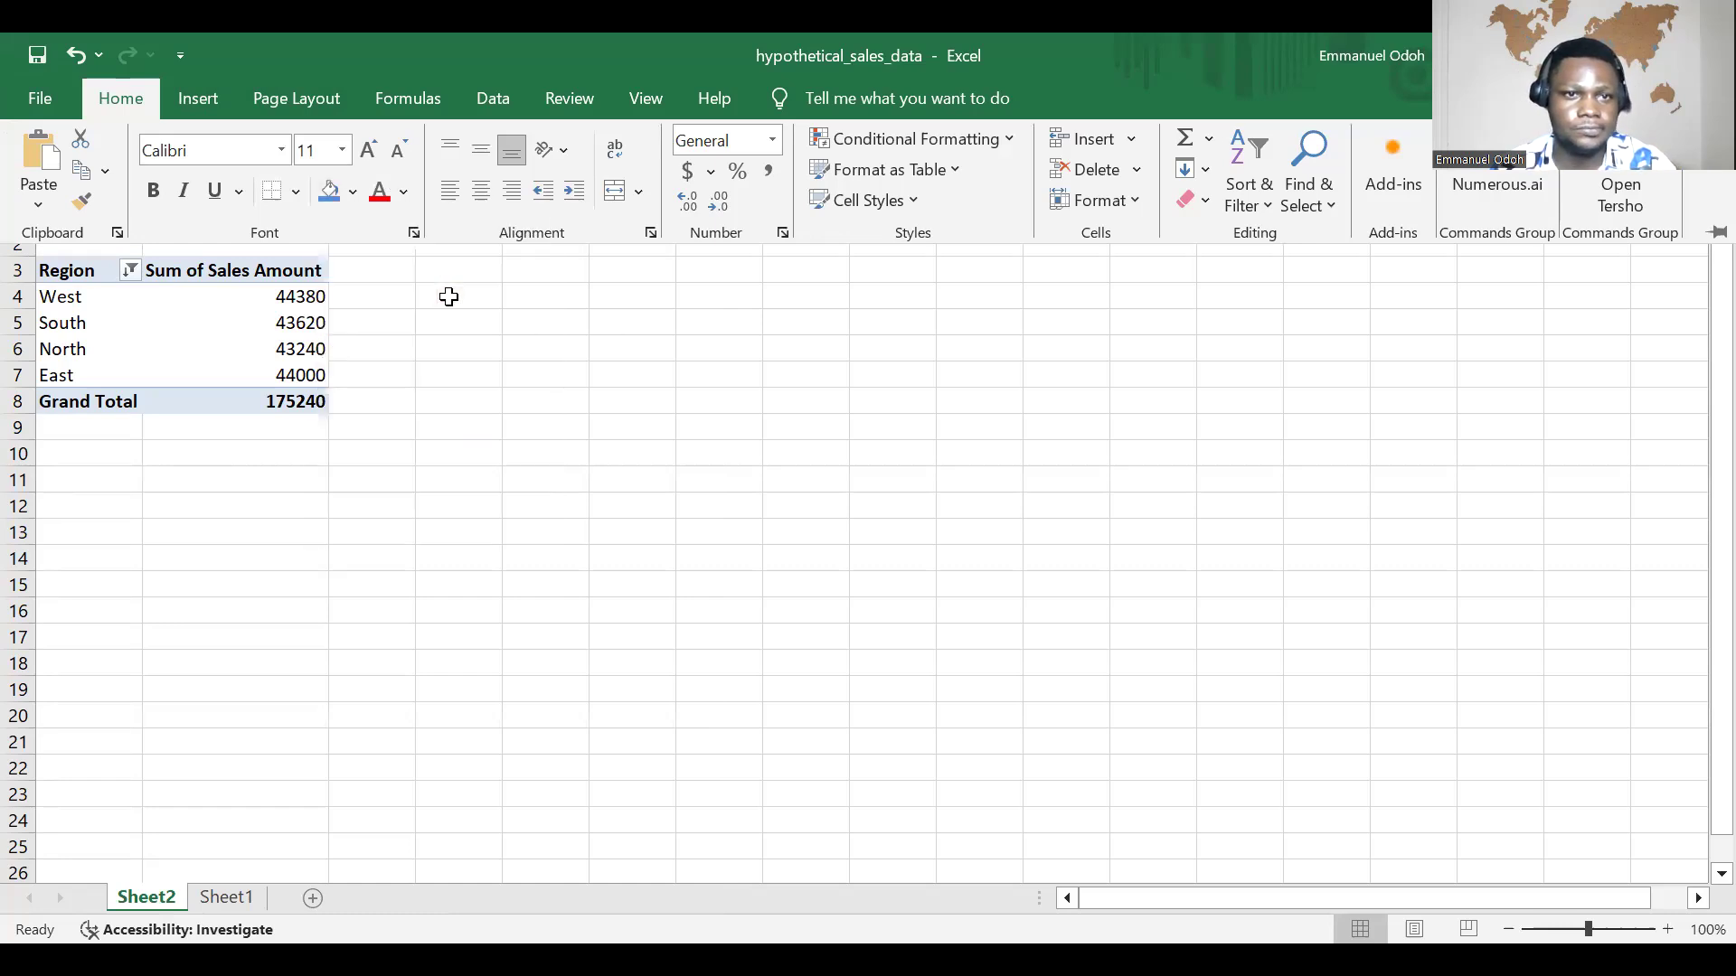
left_click(414, 335)
left_click(253, 215)
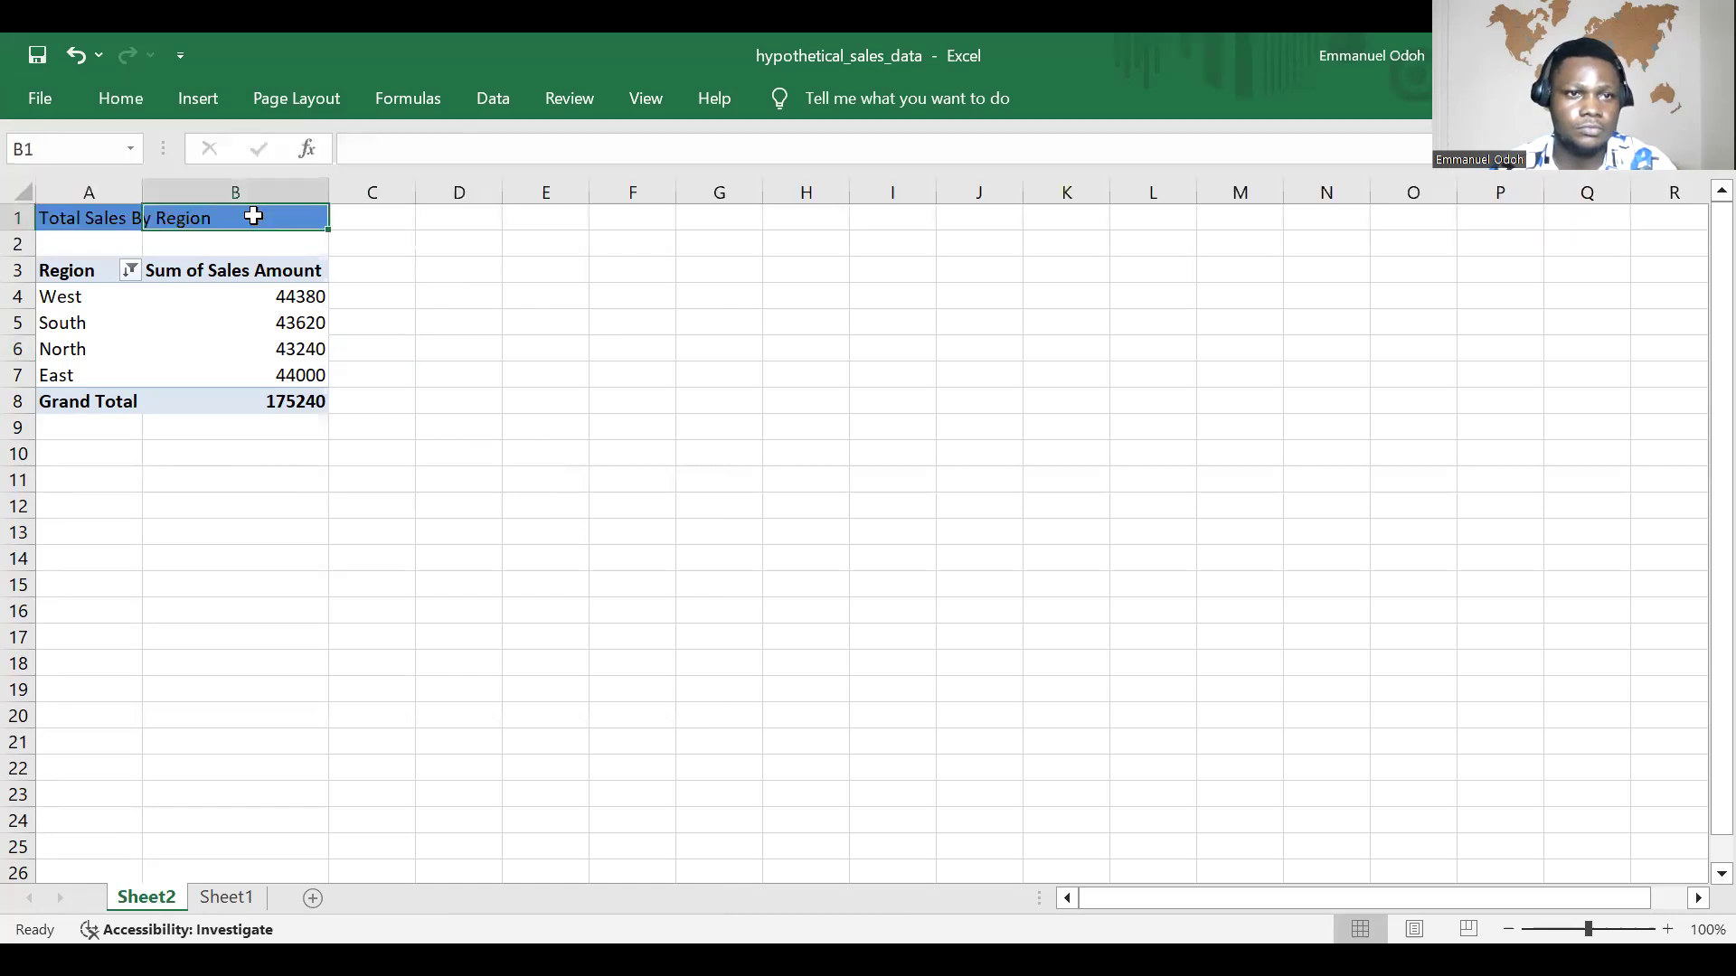
Step: Set the font color of the title in A1:B1 to white
left_click_drag(97, 221, 288, 222)
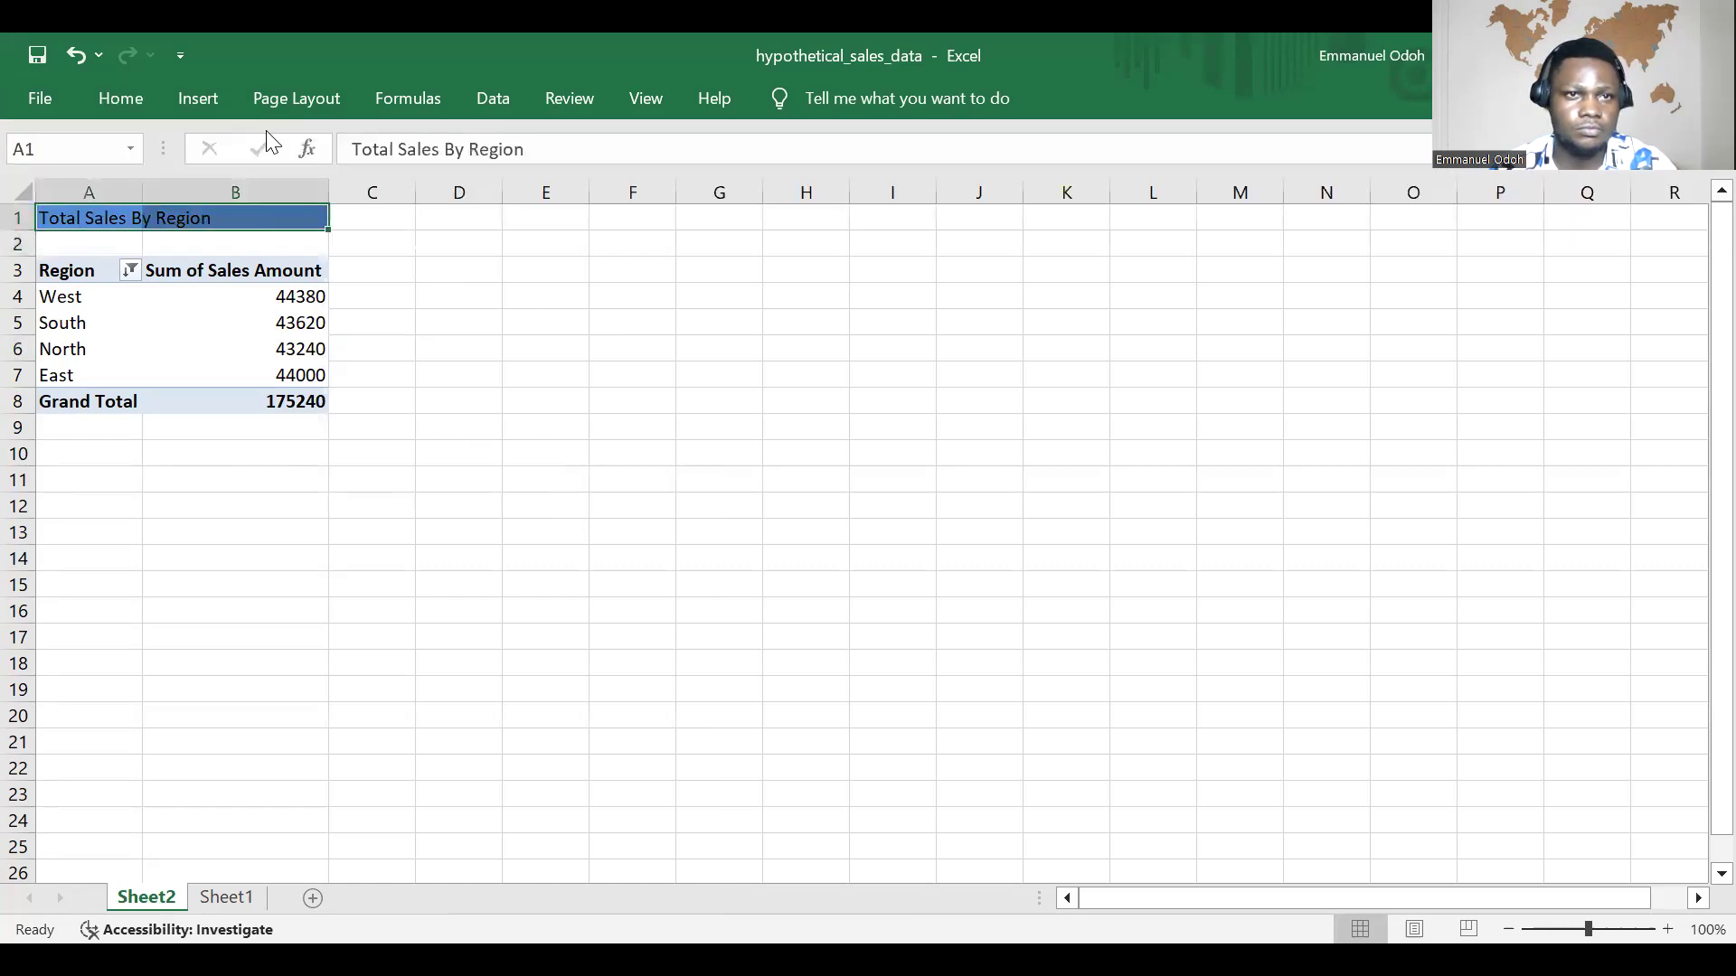
left_click(129, 106)
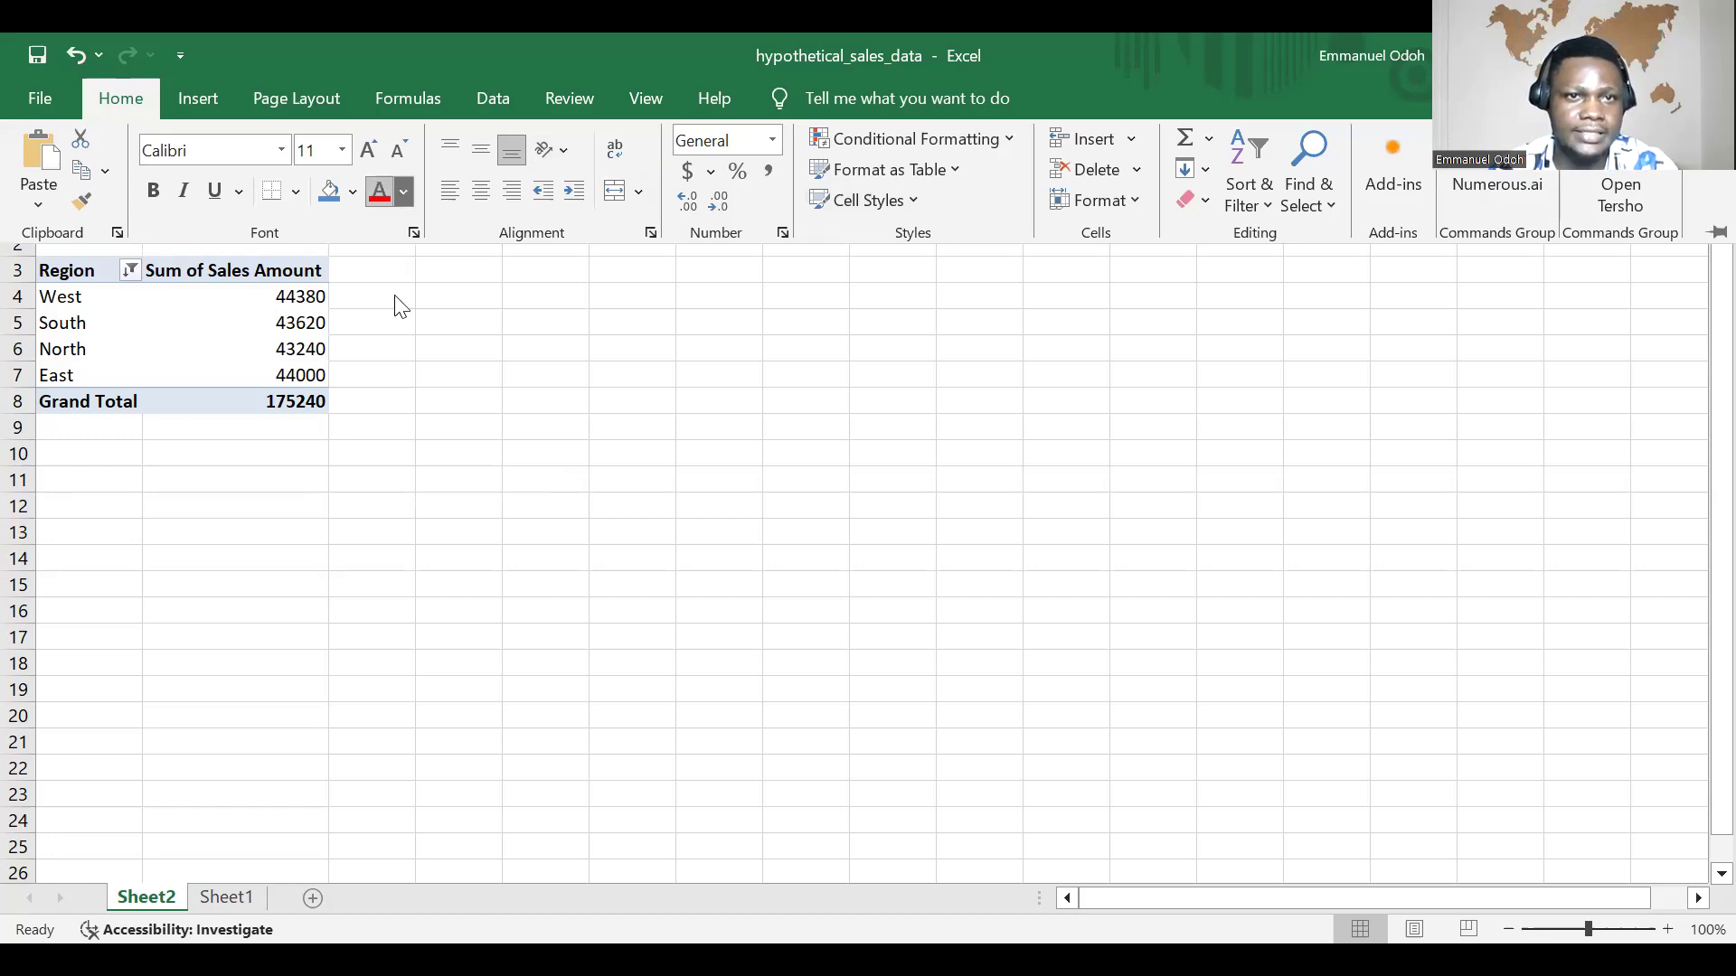
left_click(404, 191)
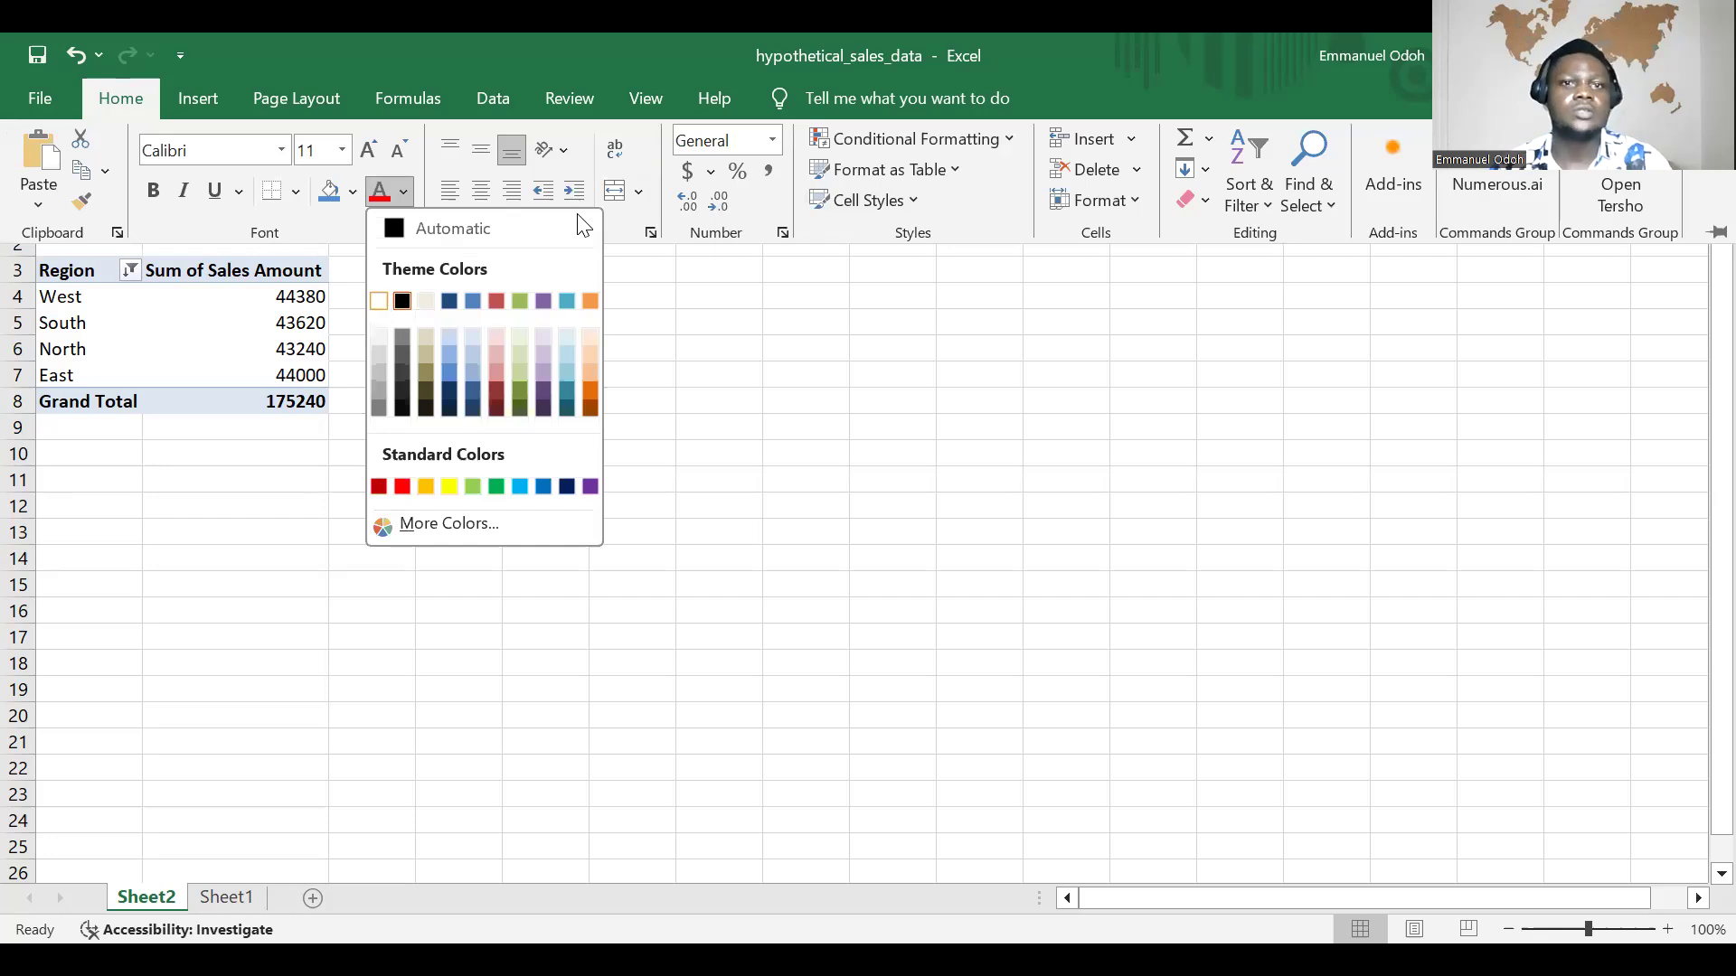
left_click(635, 193)
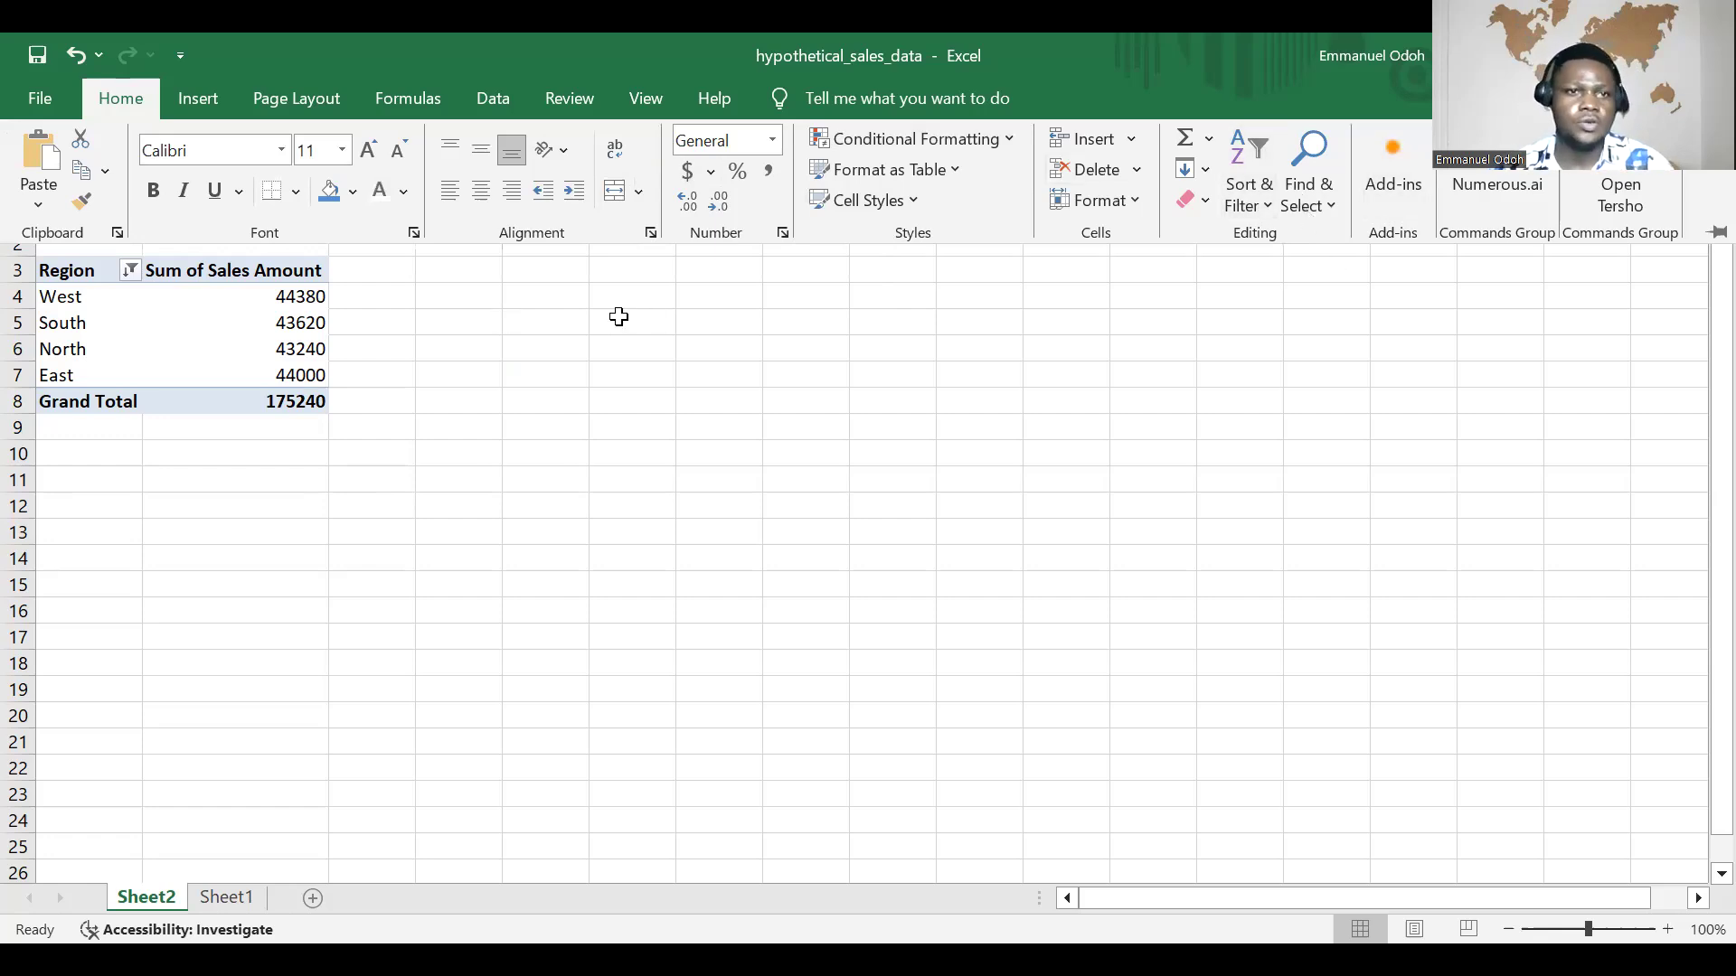
left_click(304, 321)
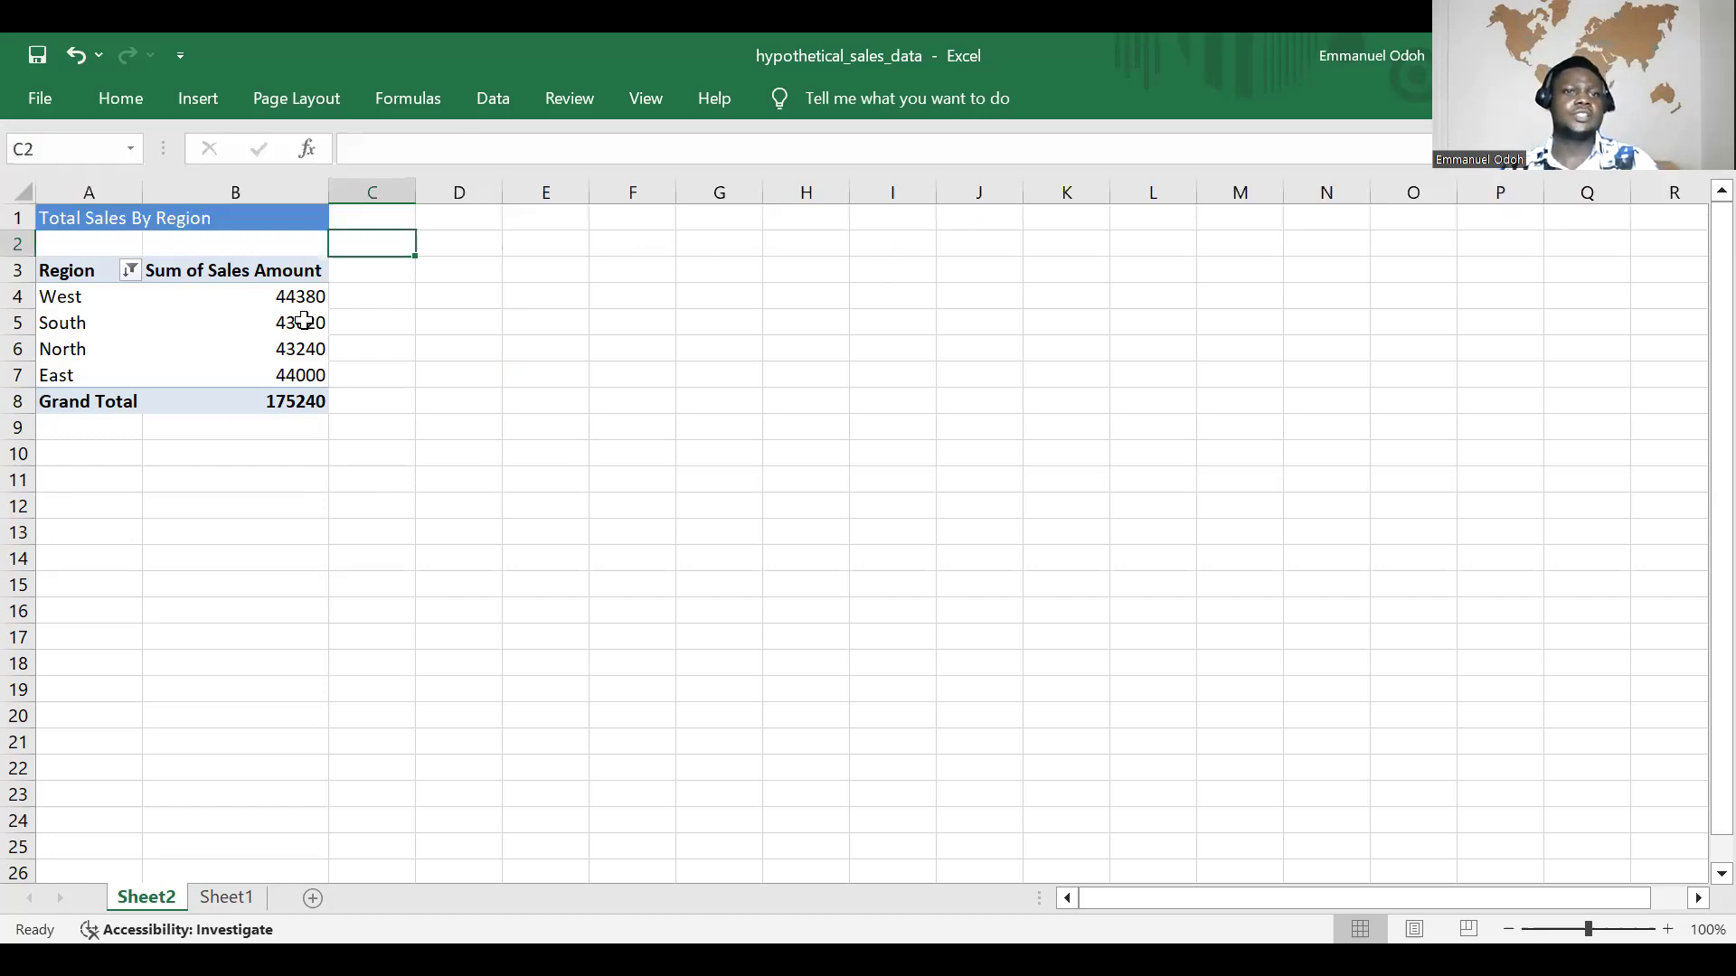
double_click(242, 222)
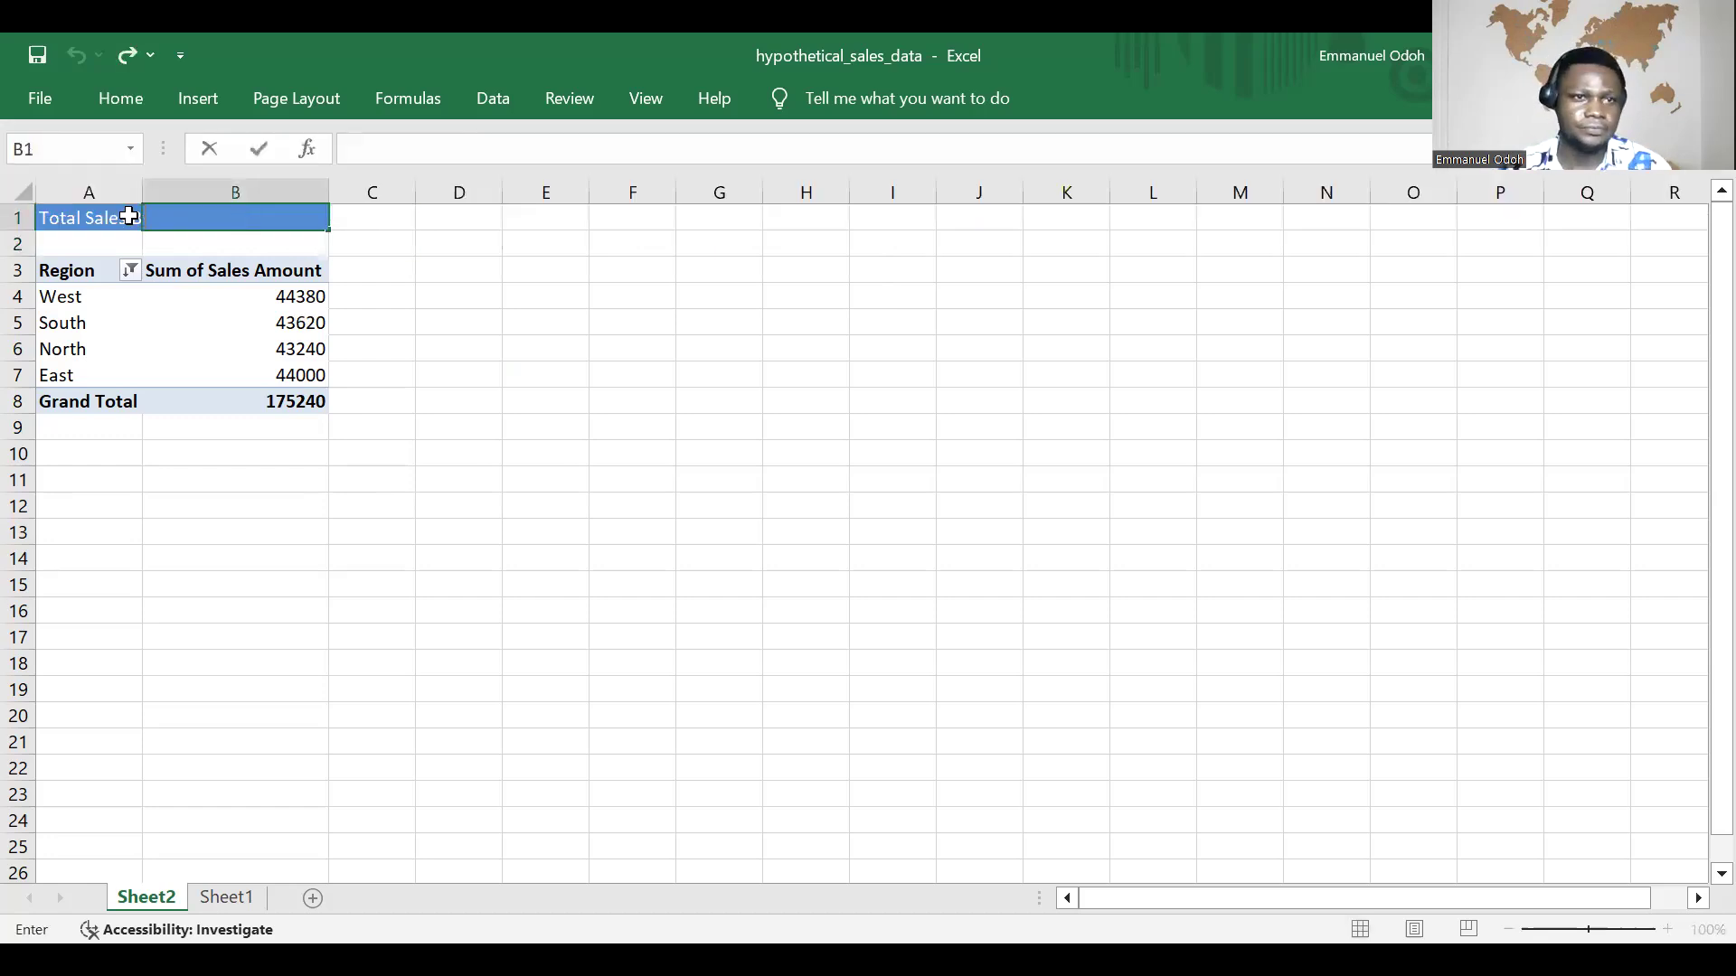
left_click(106, 215)
left_click_drag(106, 216, 223, 212)
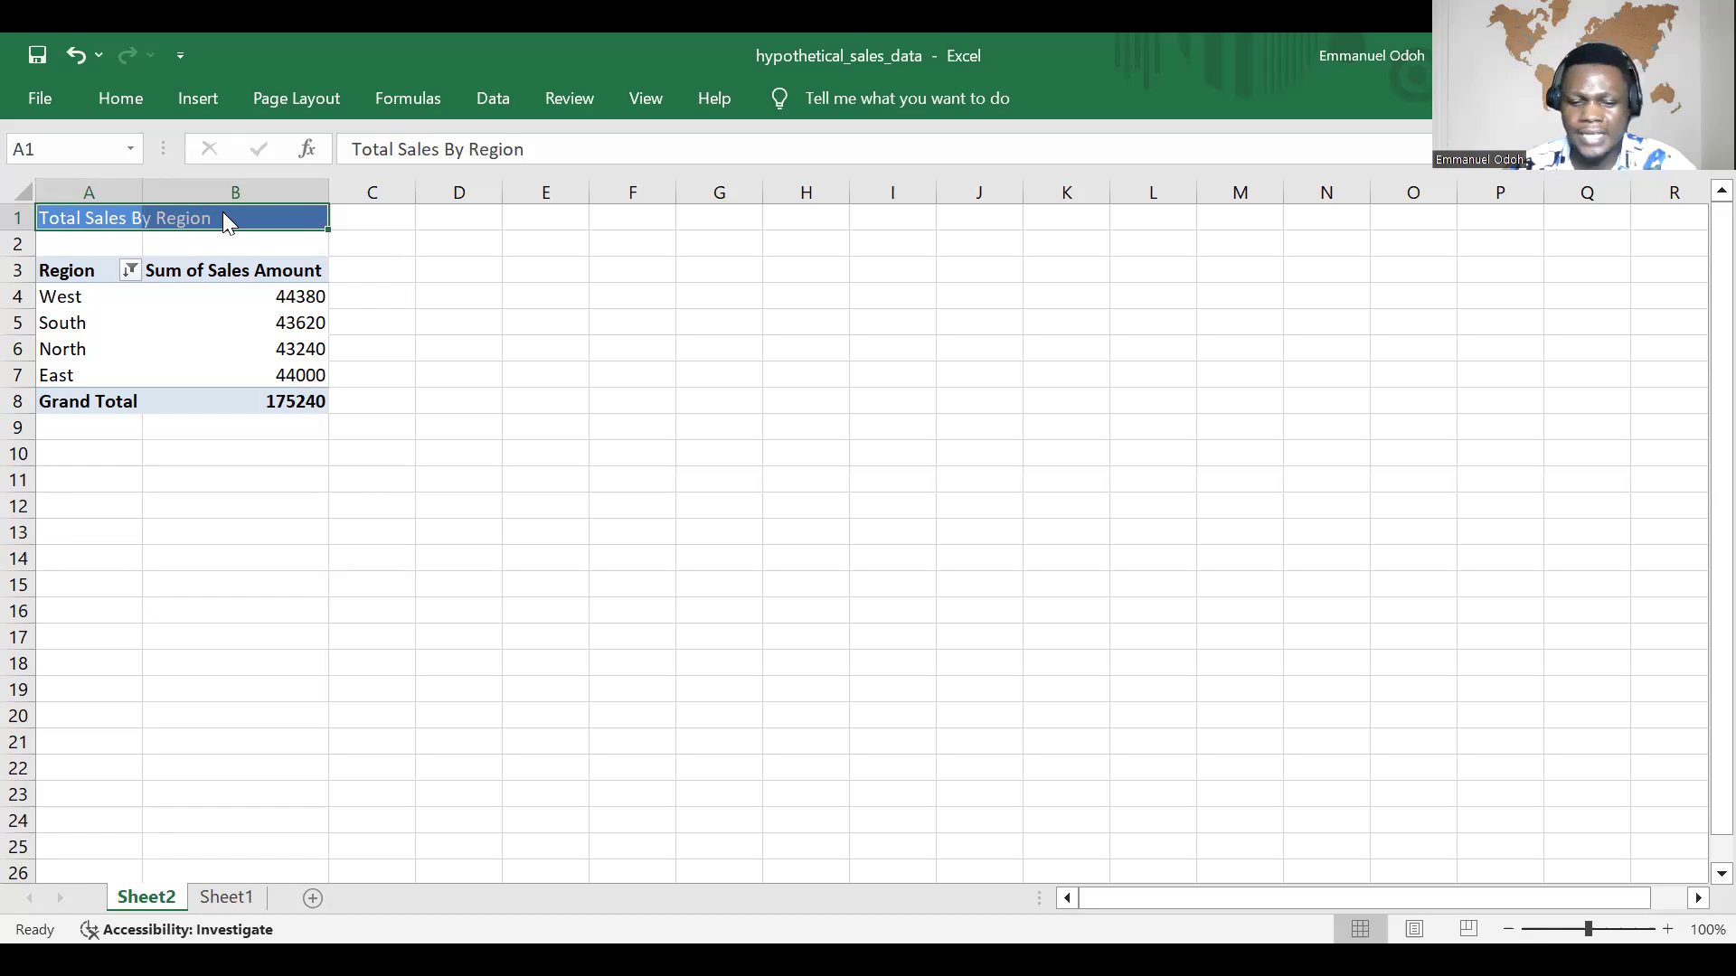
right_click(222, 212)
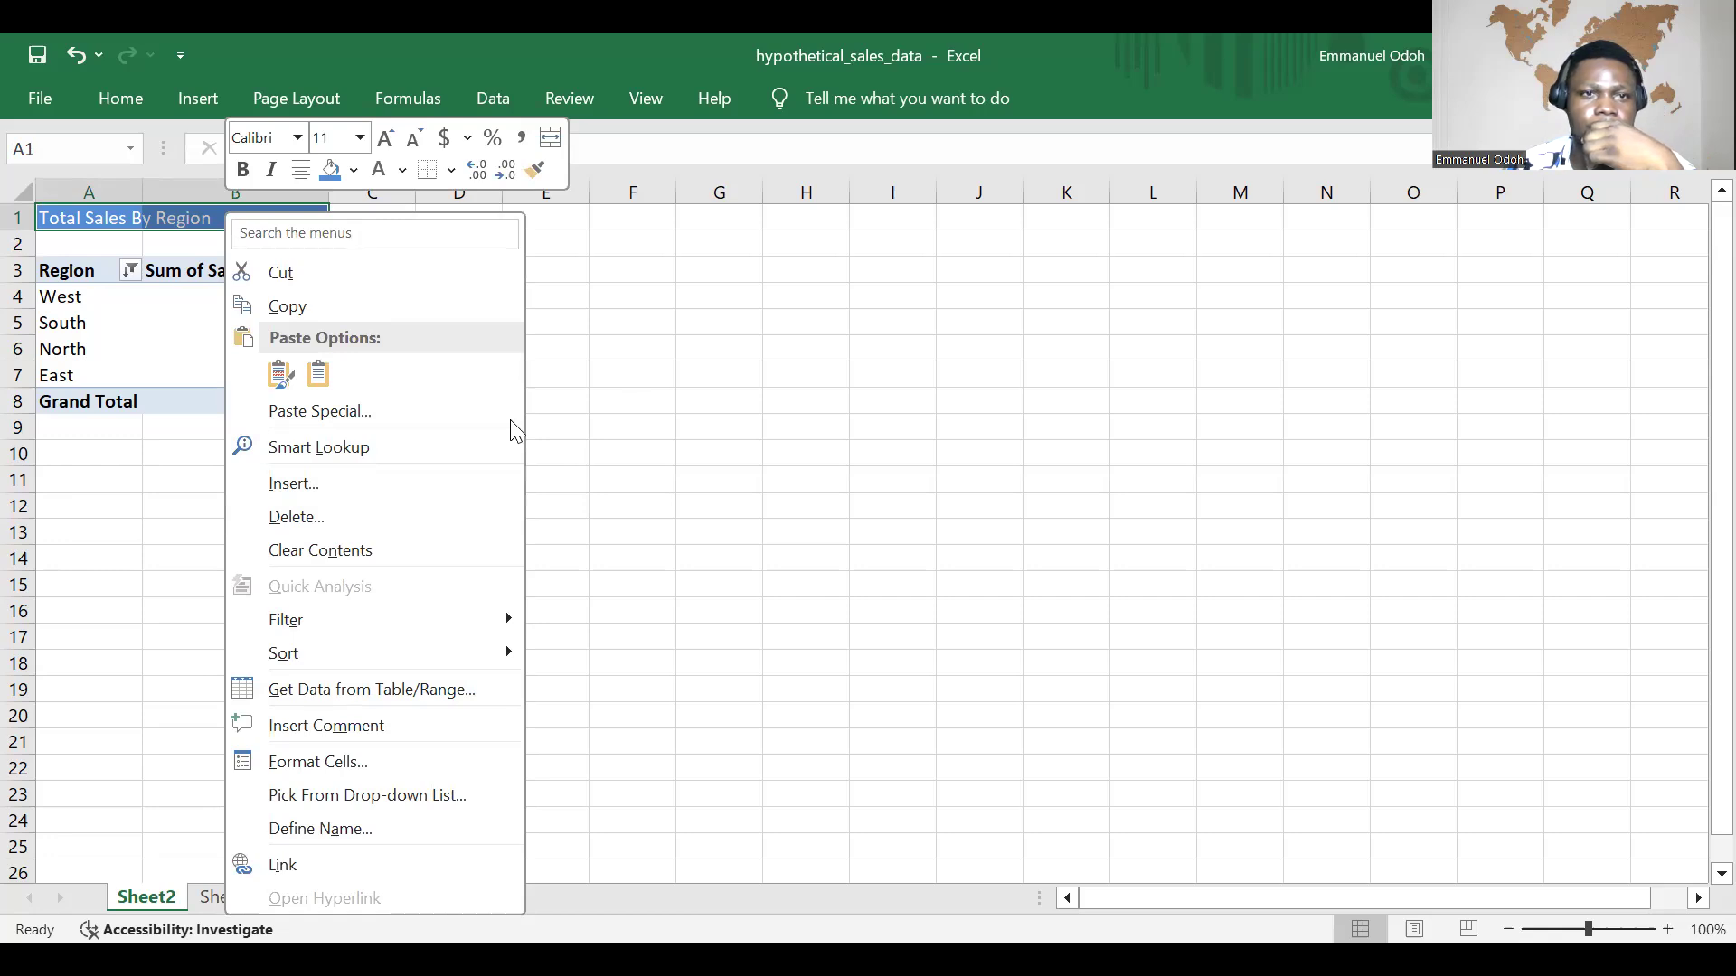
key("Escape")
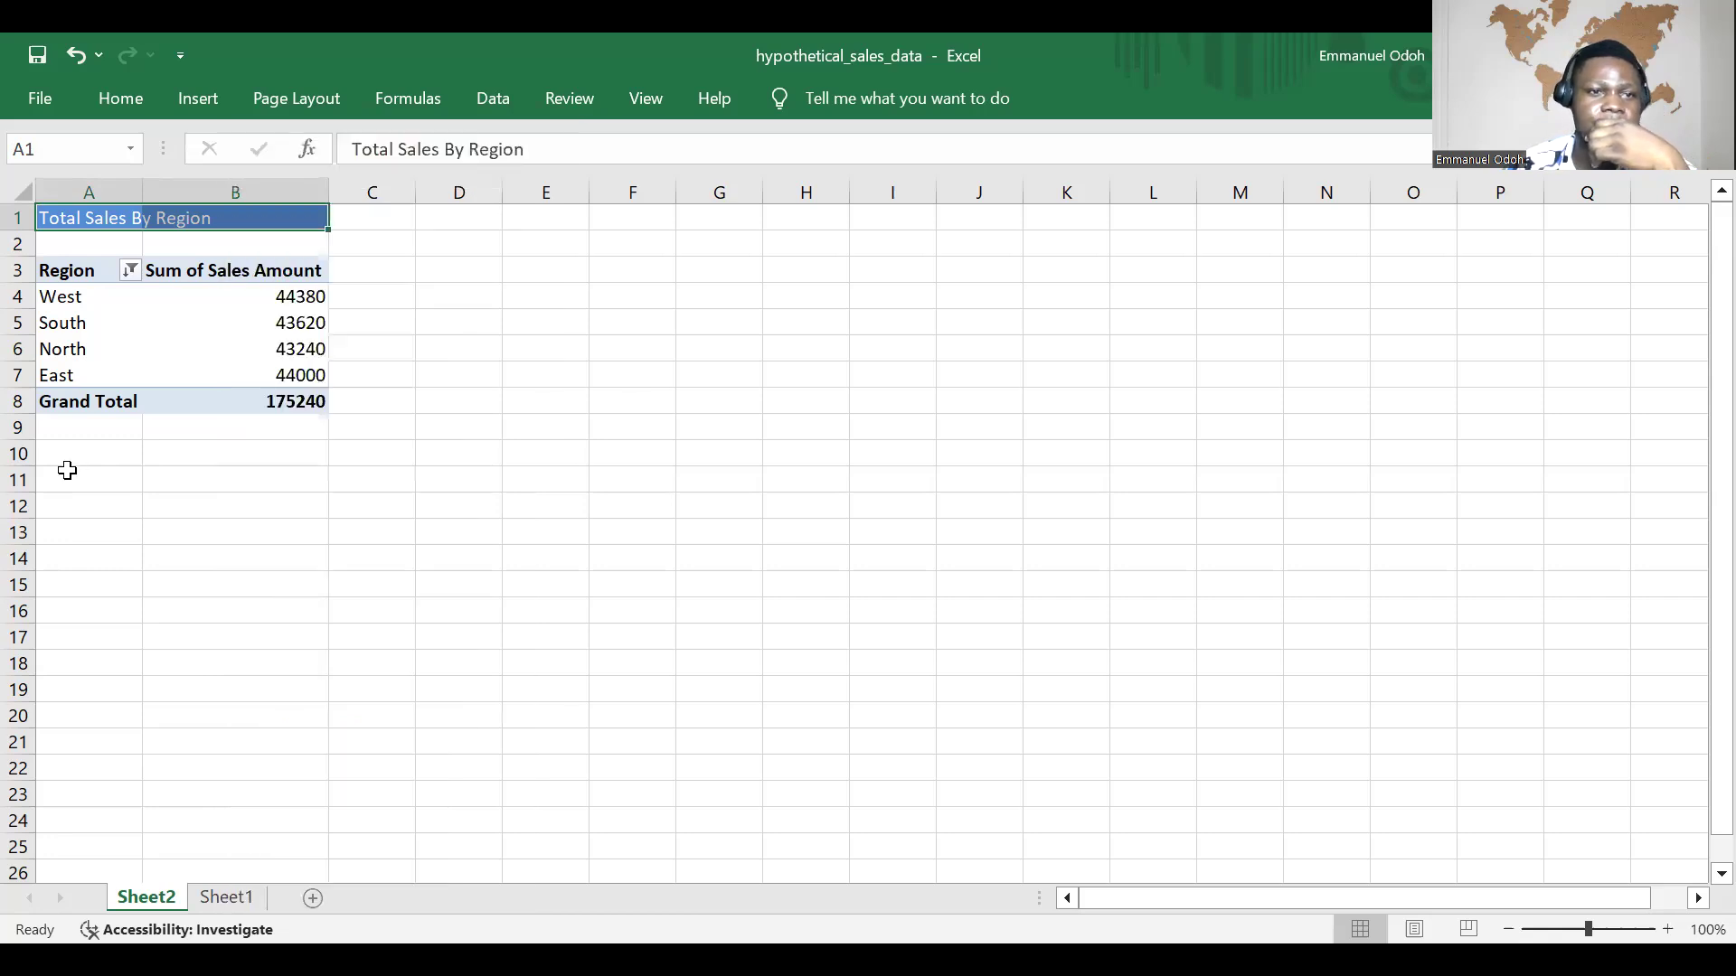
left_click(68, 471)
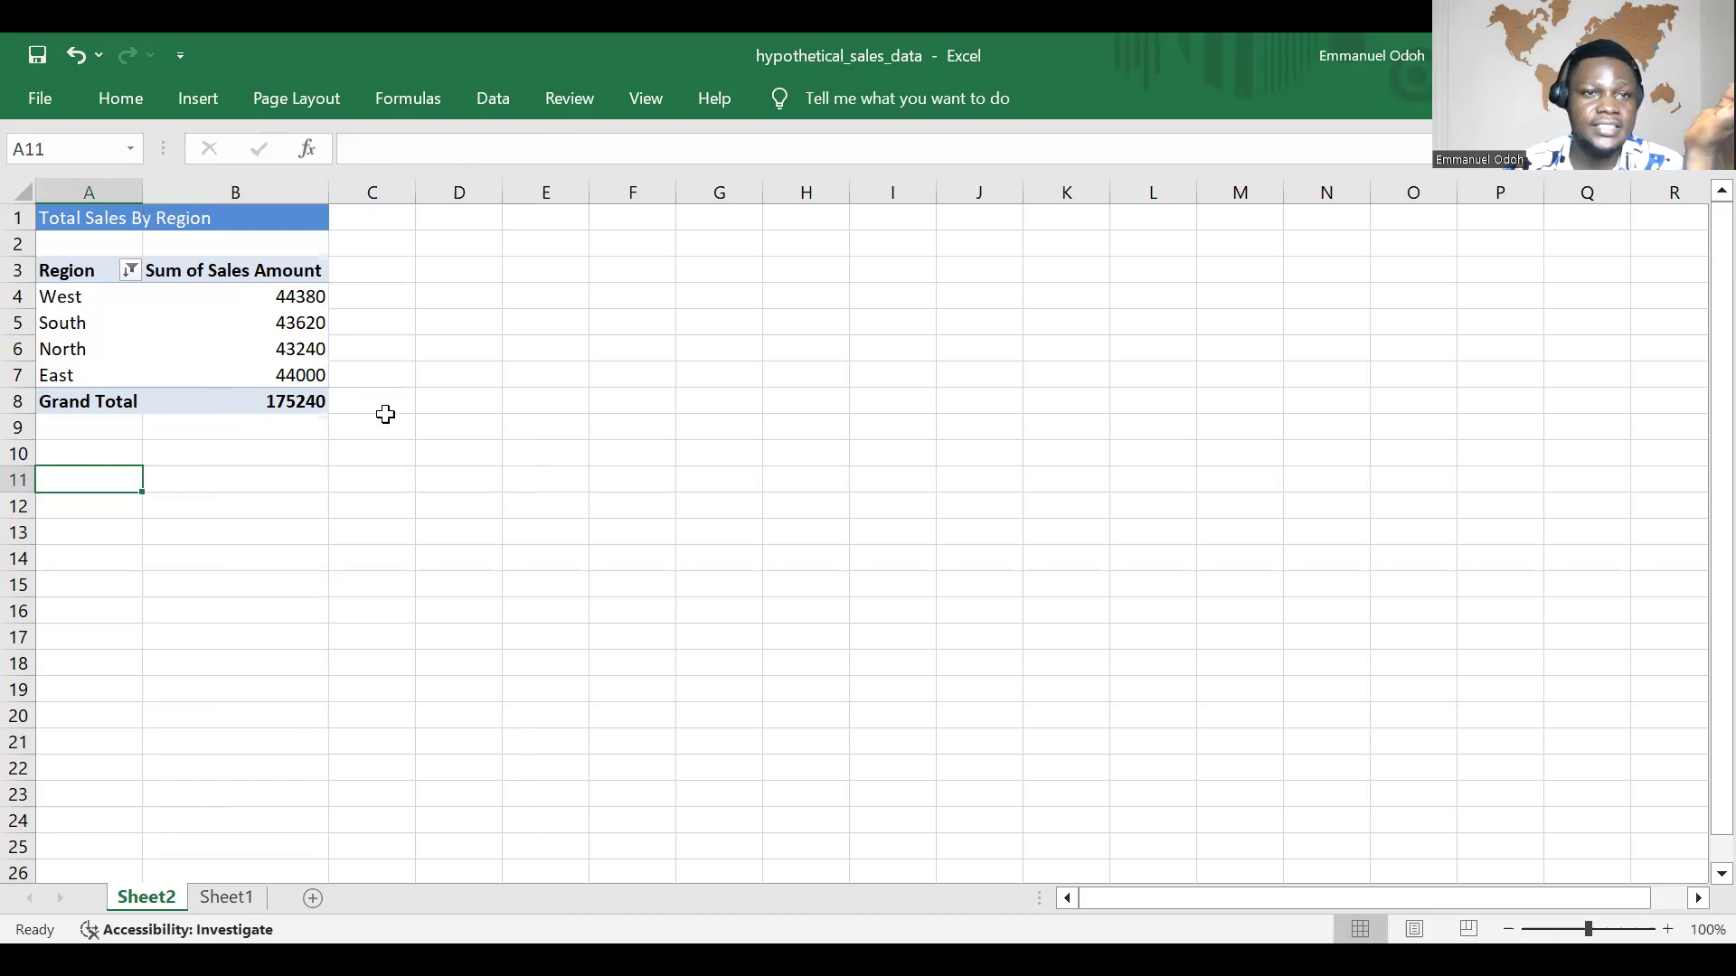
left_click(408, 399)
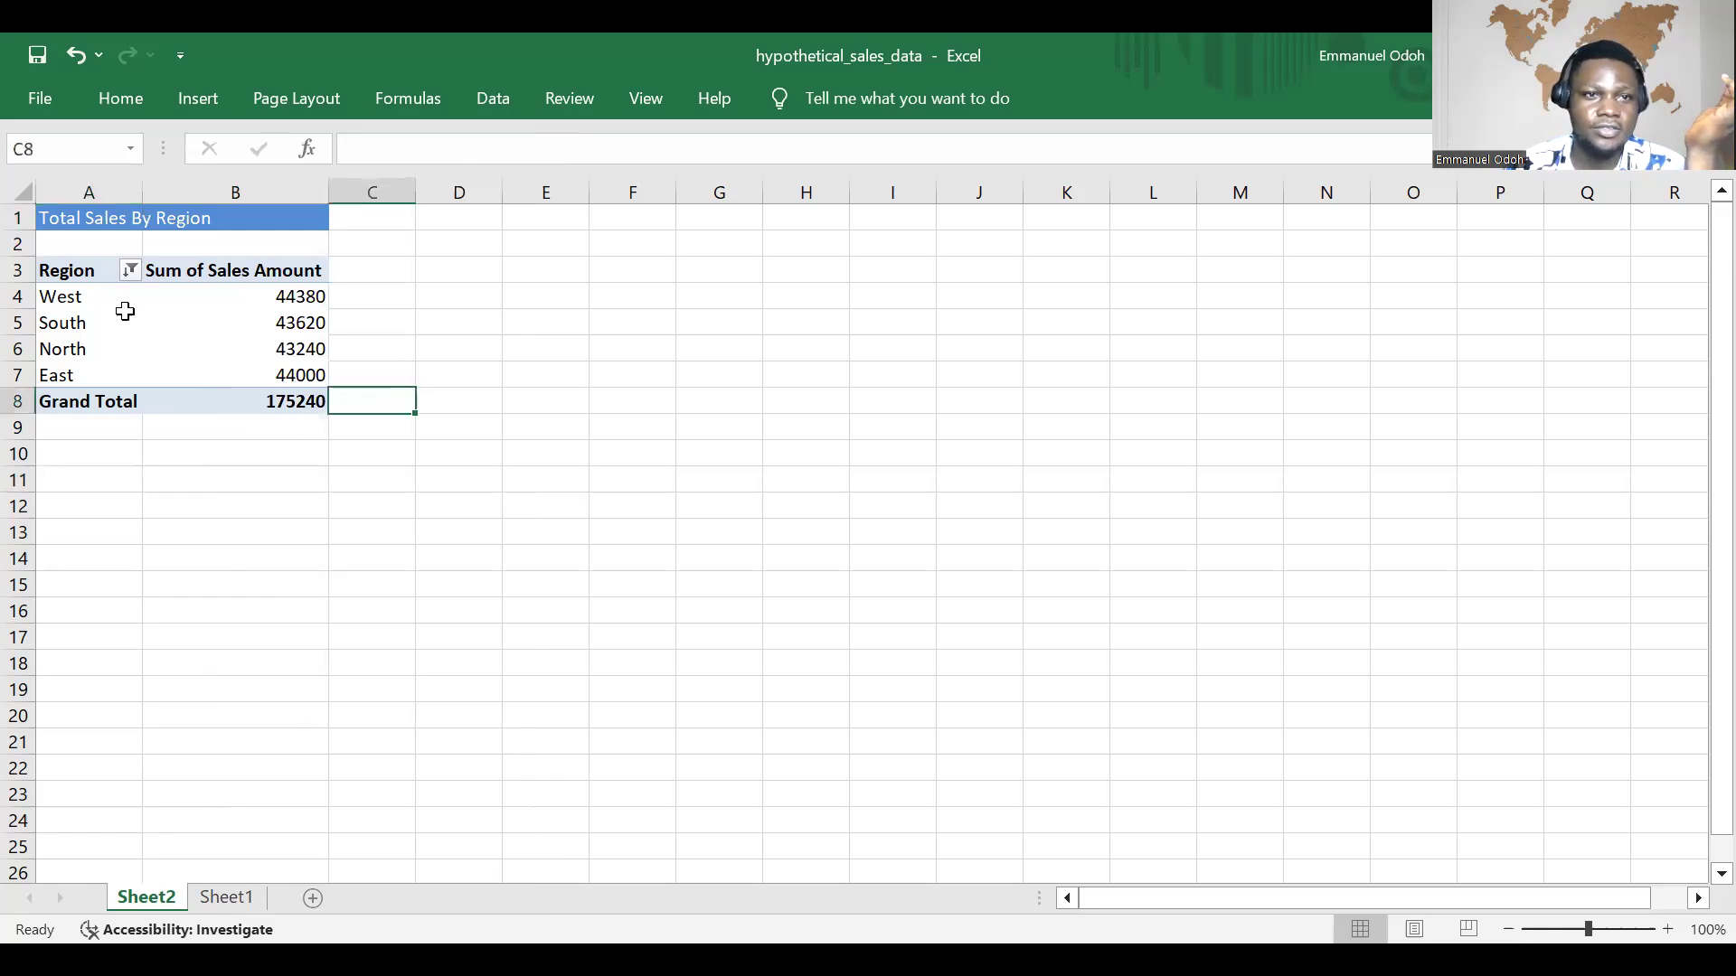
Step: Copy the whole PivotTable in A3:B8 and paste the duplicate at cell A14
left_click_drag(52, 269, 297, 402)
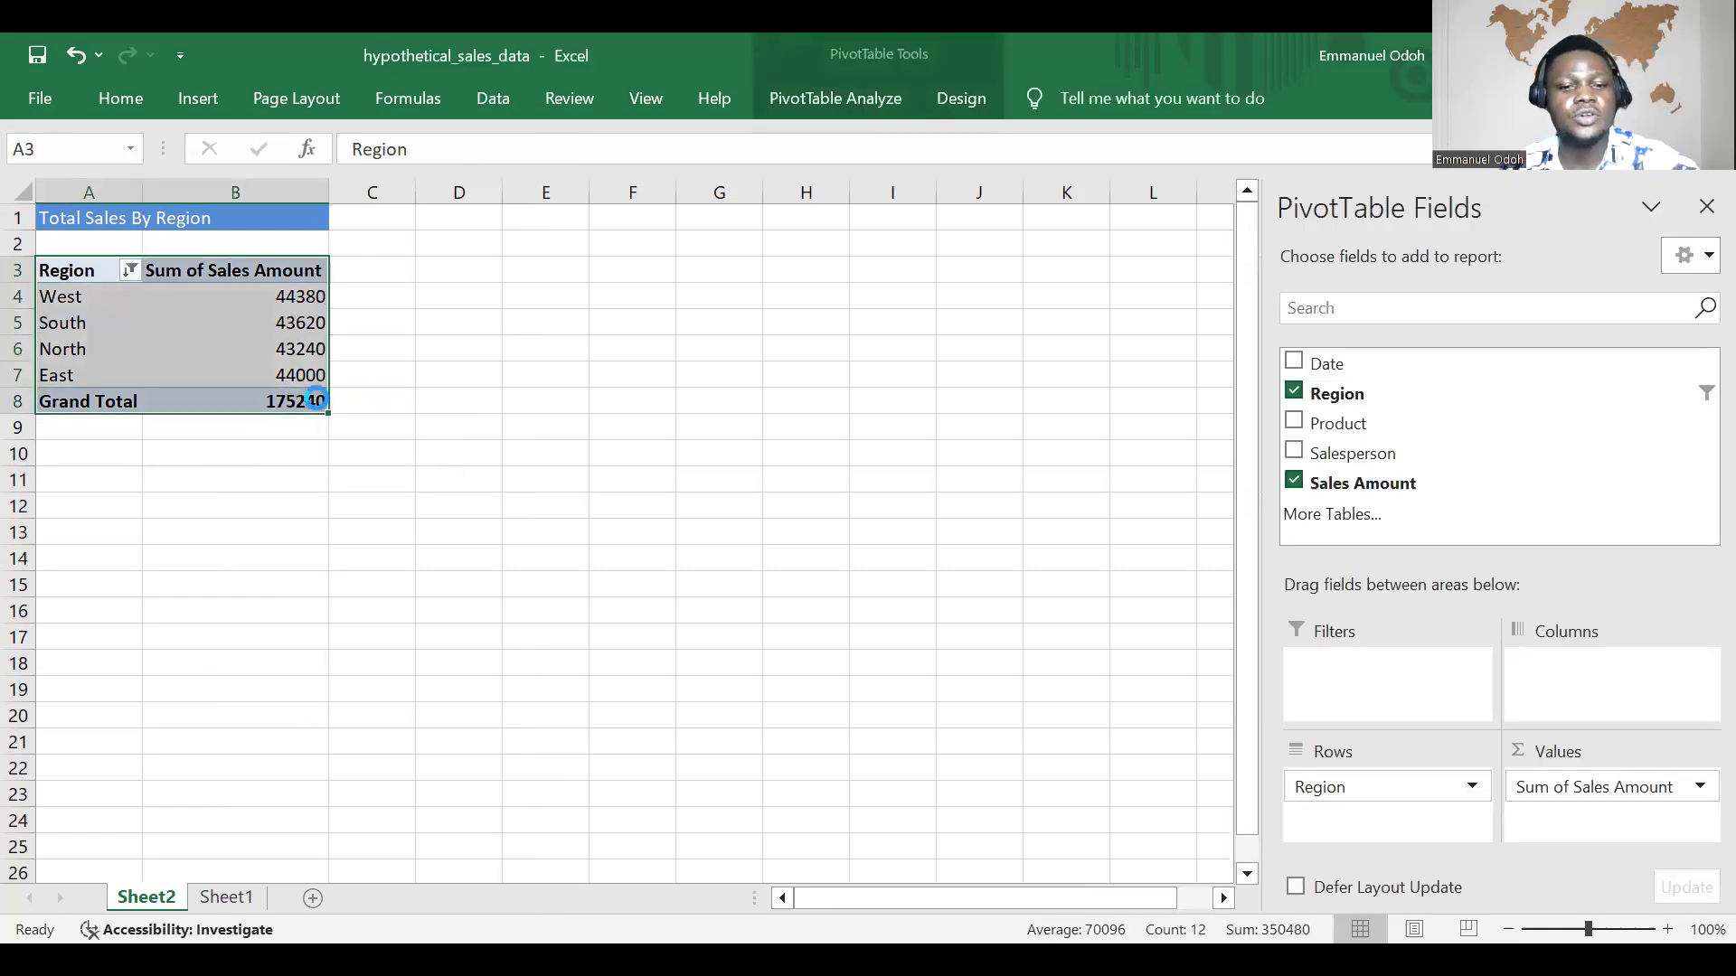
key("ctrl+c")
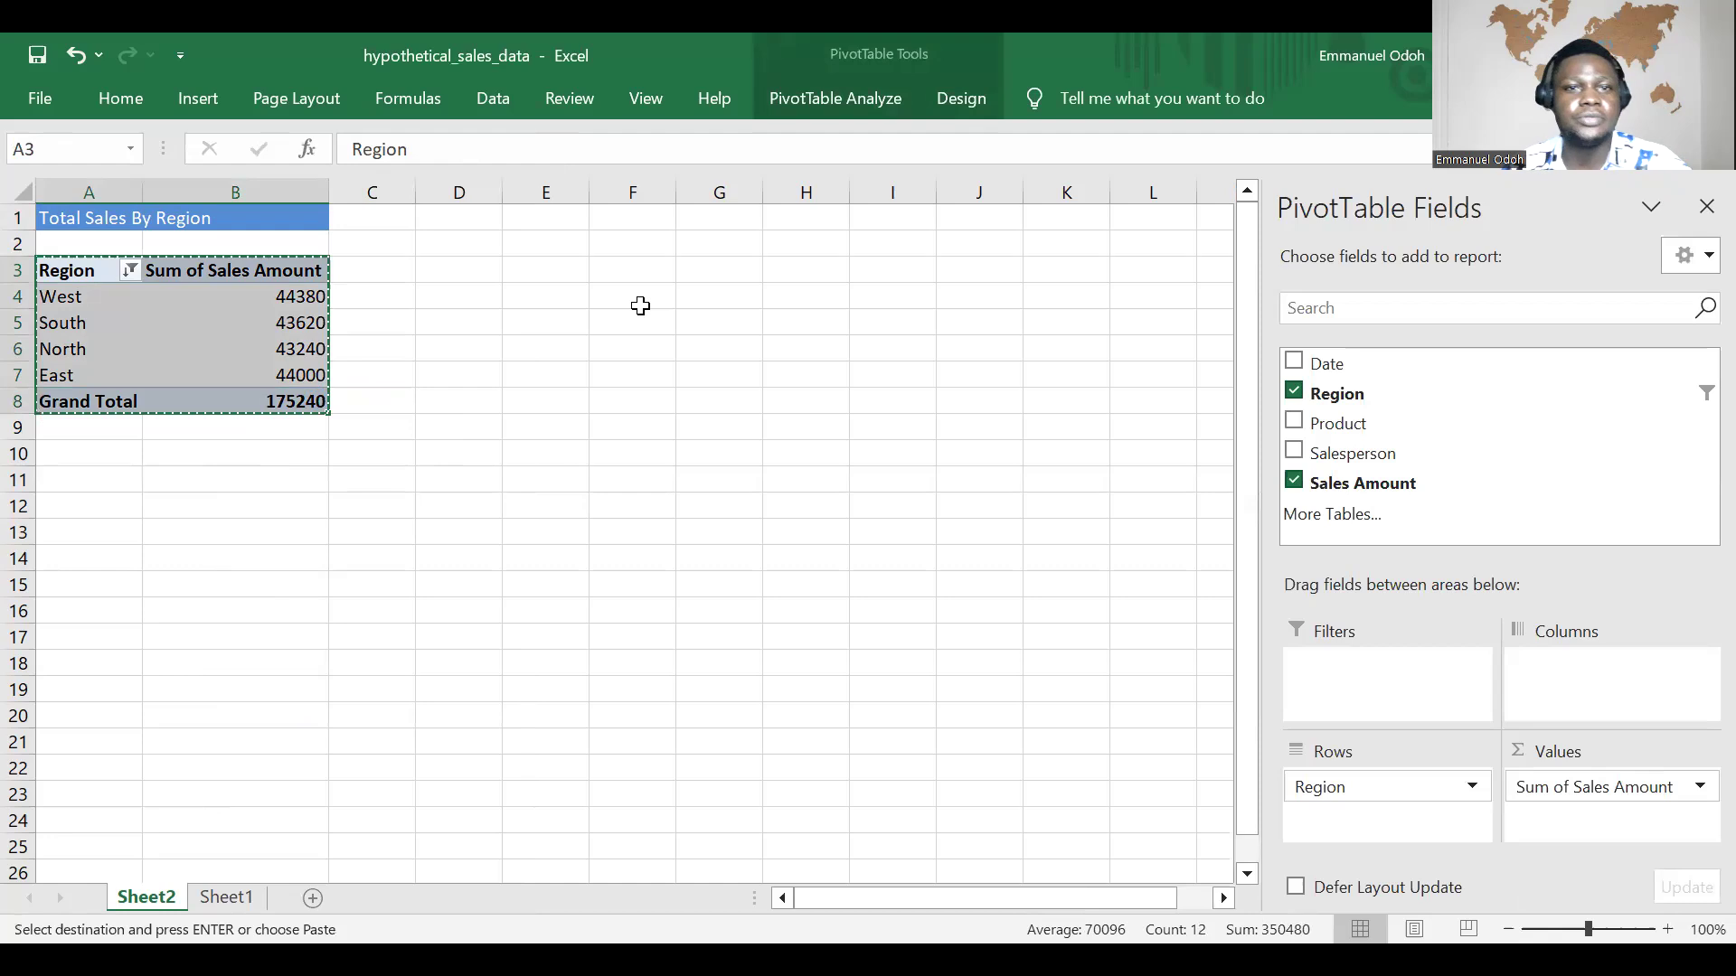
left_click(63, 555)
key("ctrl+v")
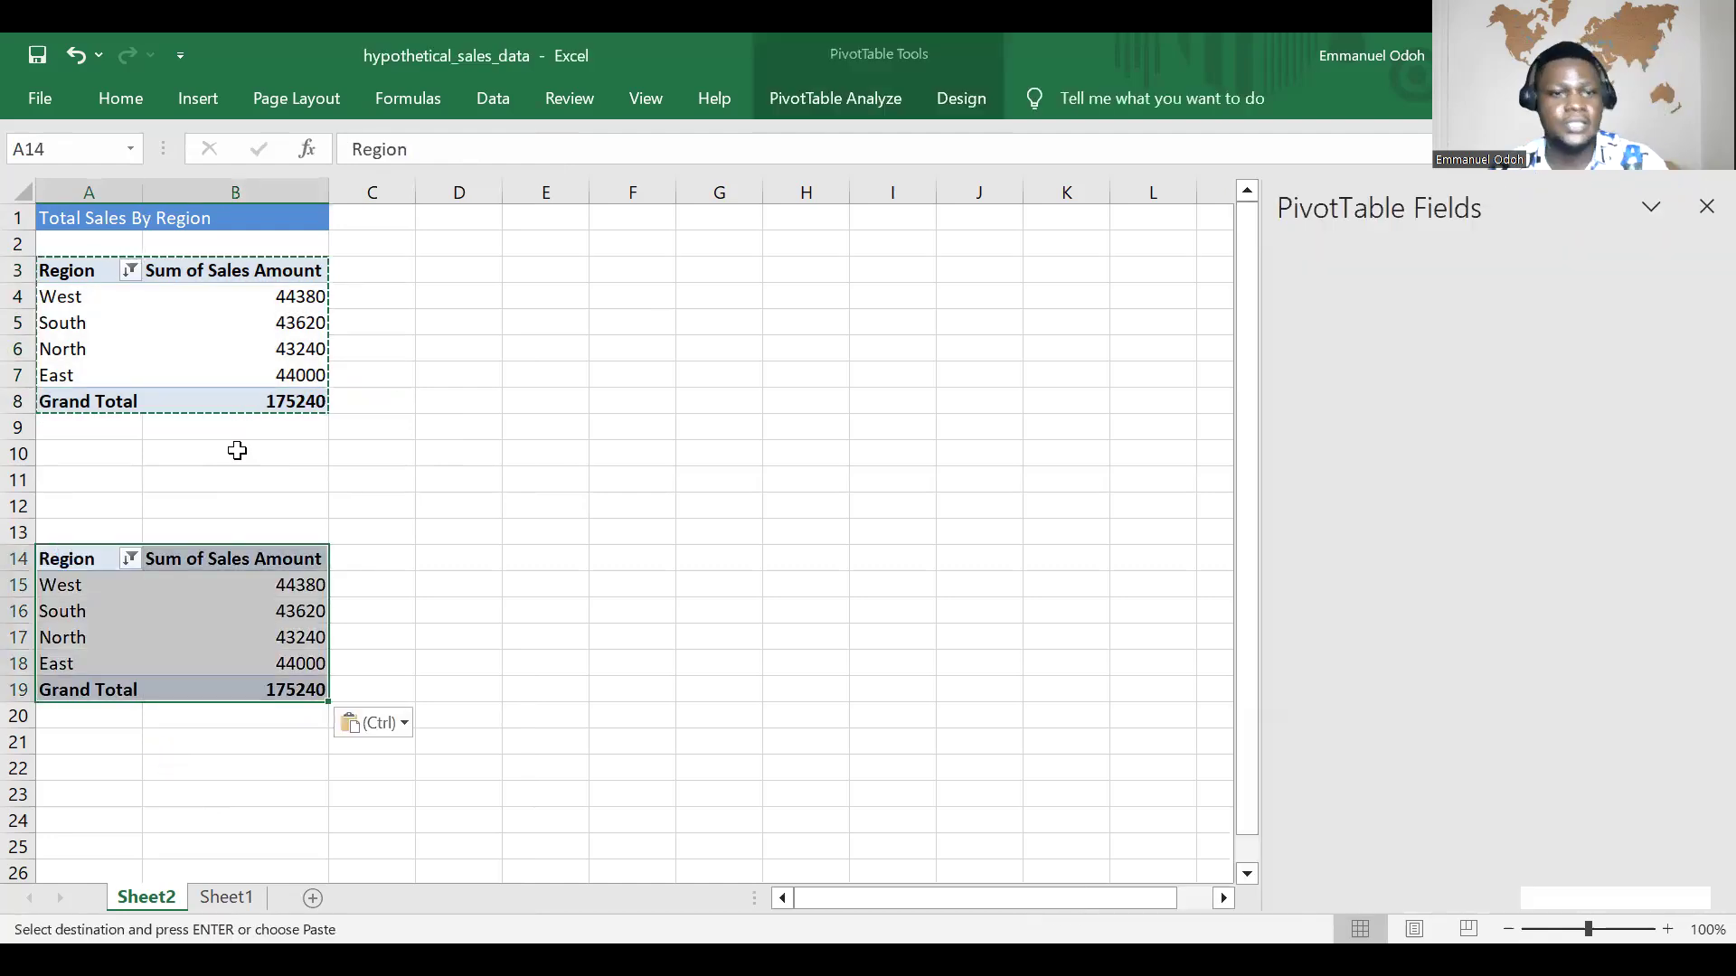
Step: Remove the Region field from the duplicate PivotTable at A14
scroll(236, 449, "down", 2)
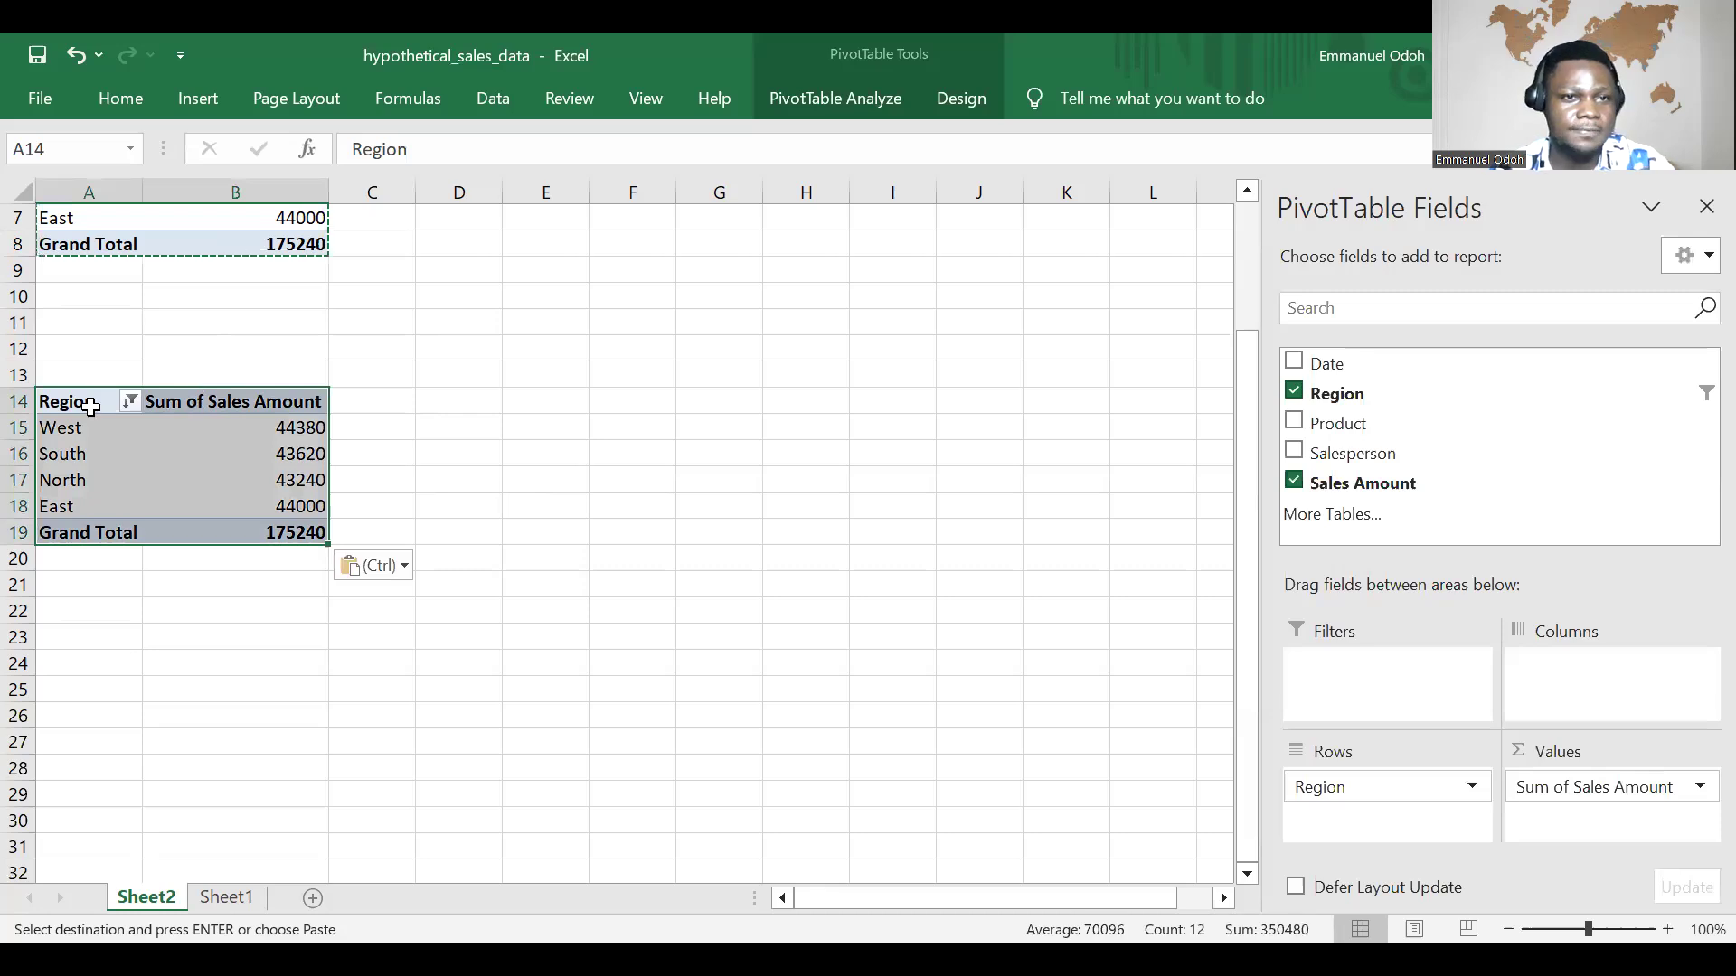
left_click(90, 407)
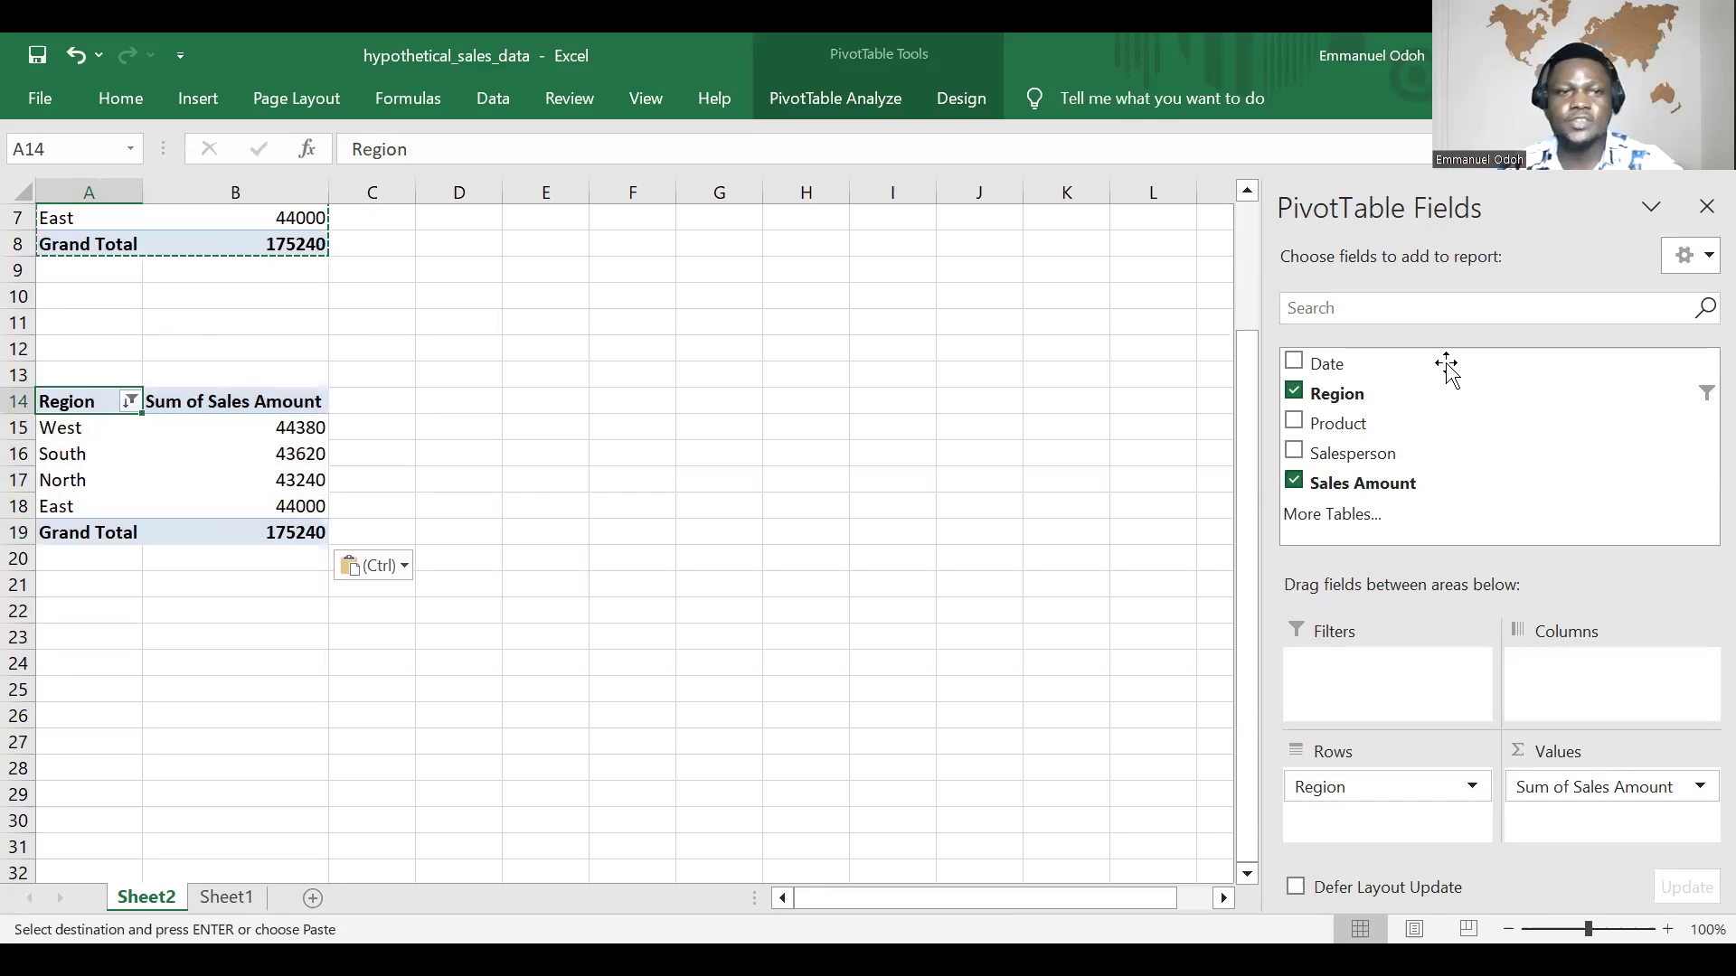
left_click(1295, 392)
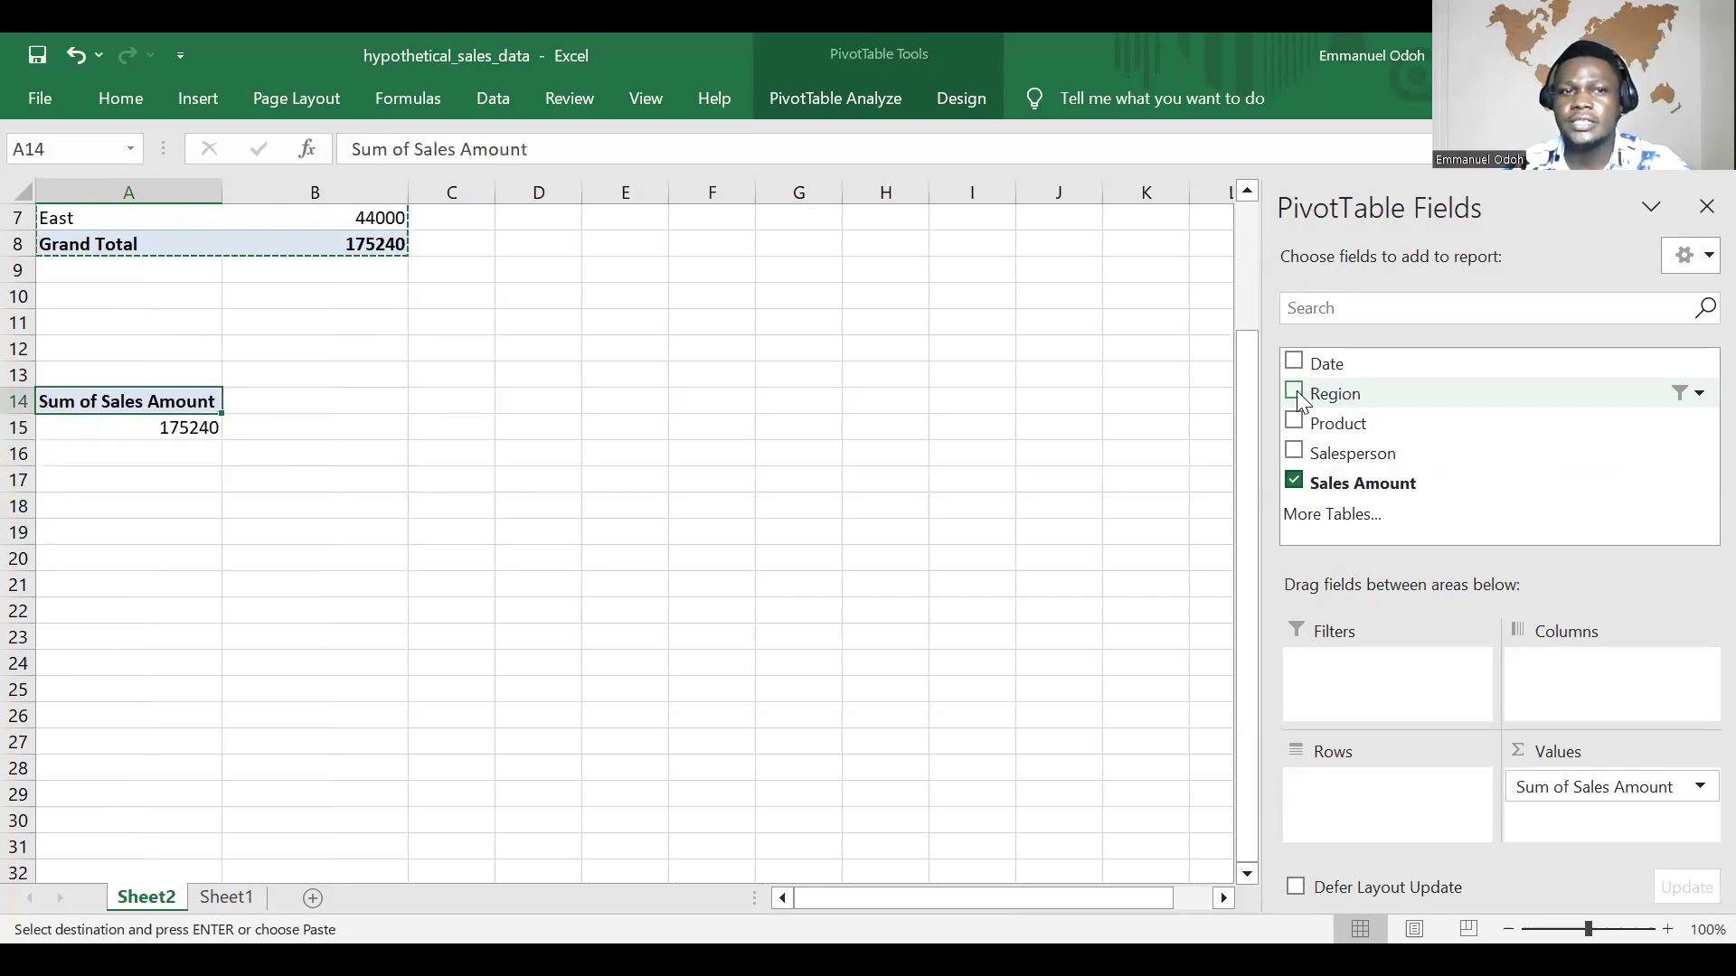
Step: Add the Product field to the rows of the duplicate PivotTable at A14 and clear the copy selection
left_click_drag(1342, 429, 1416, 795)
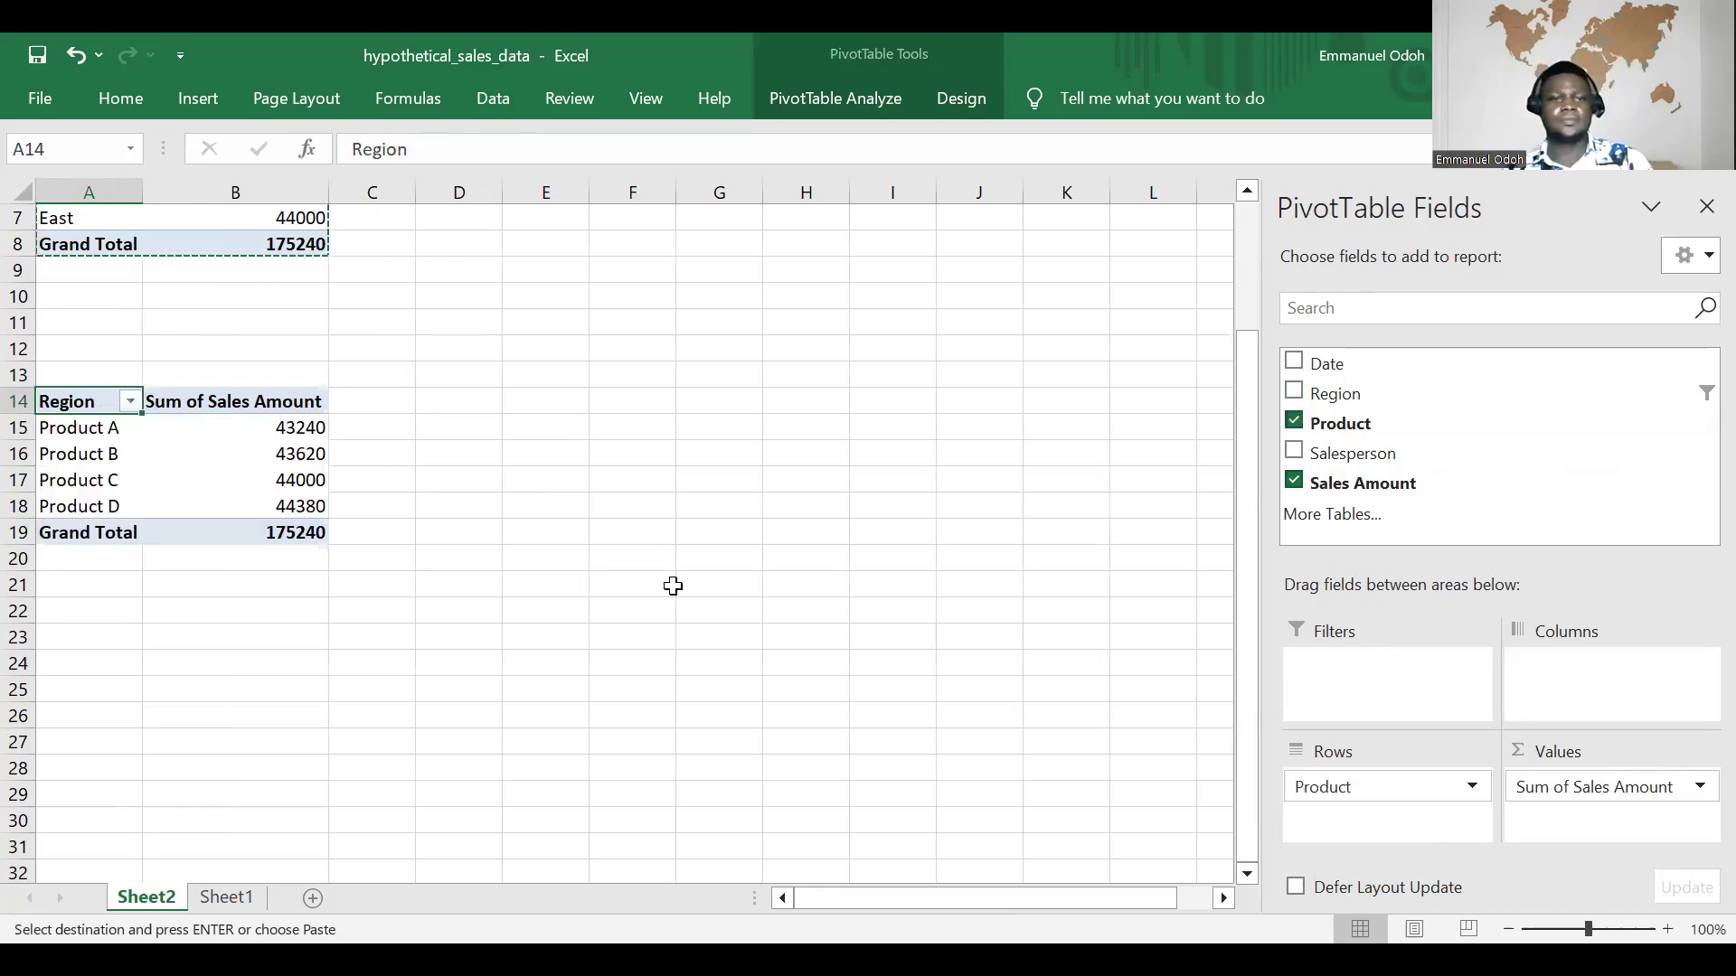
left_click(545, 505)
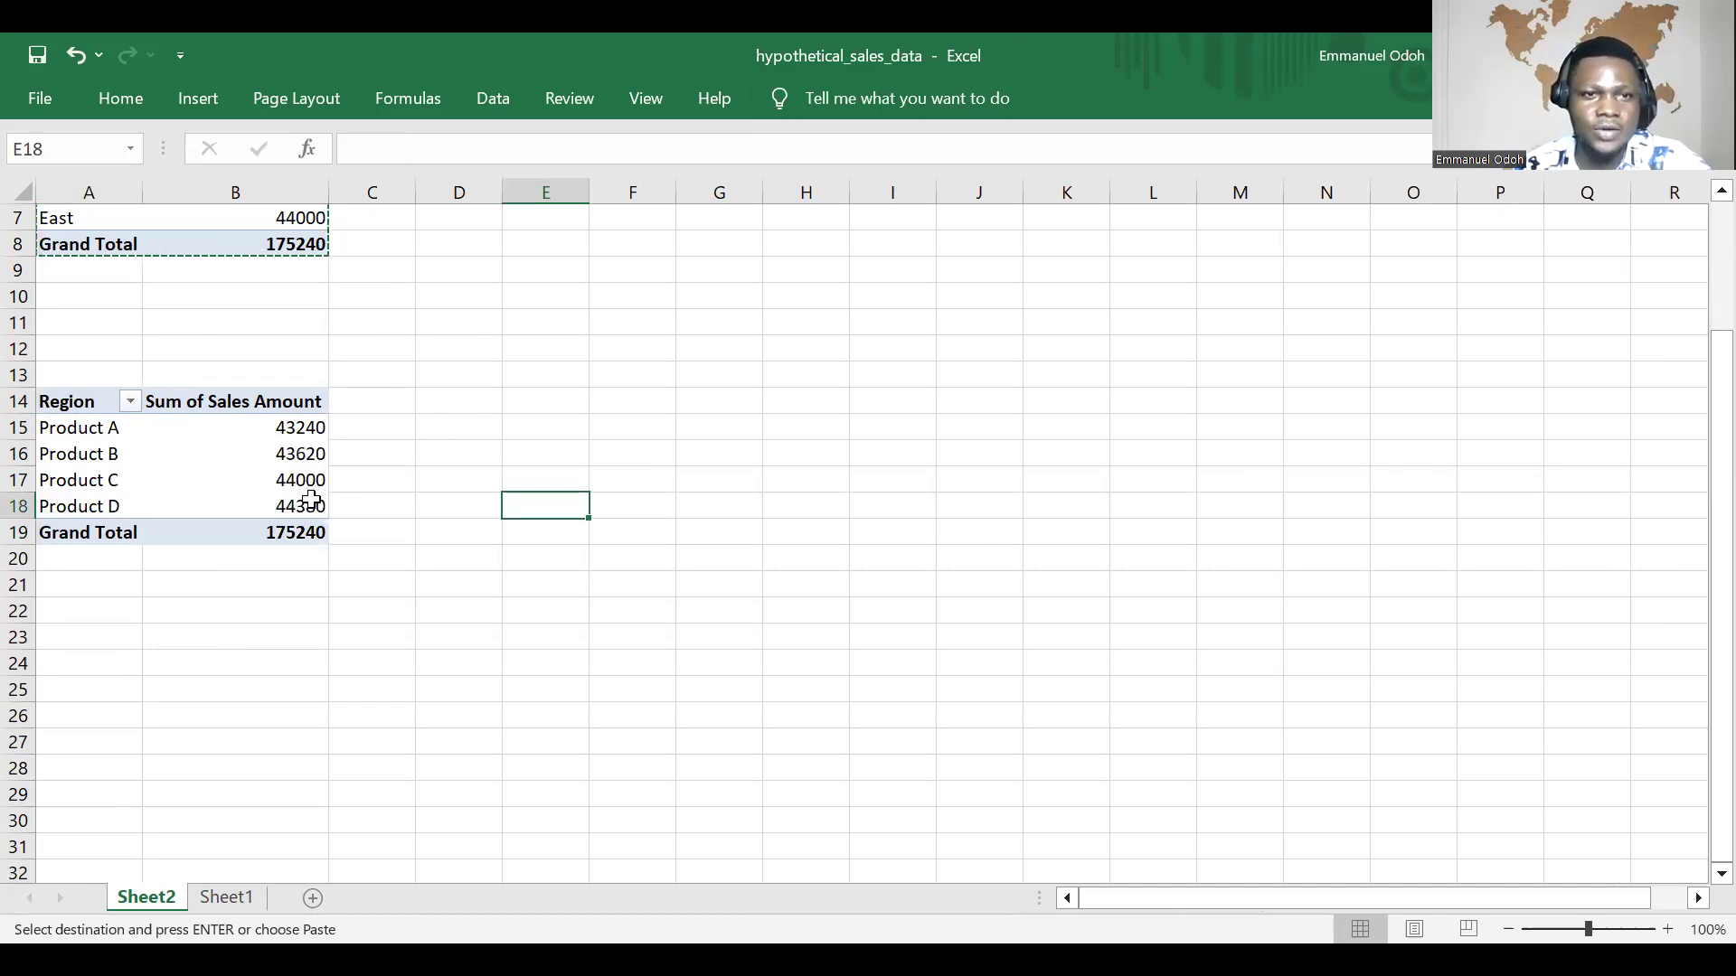
left_click(452, 428)
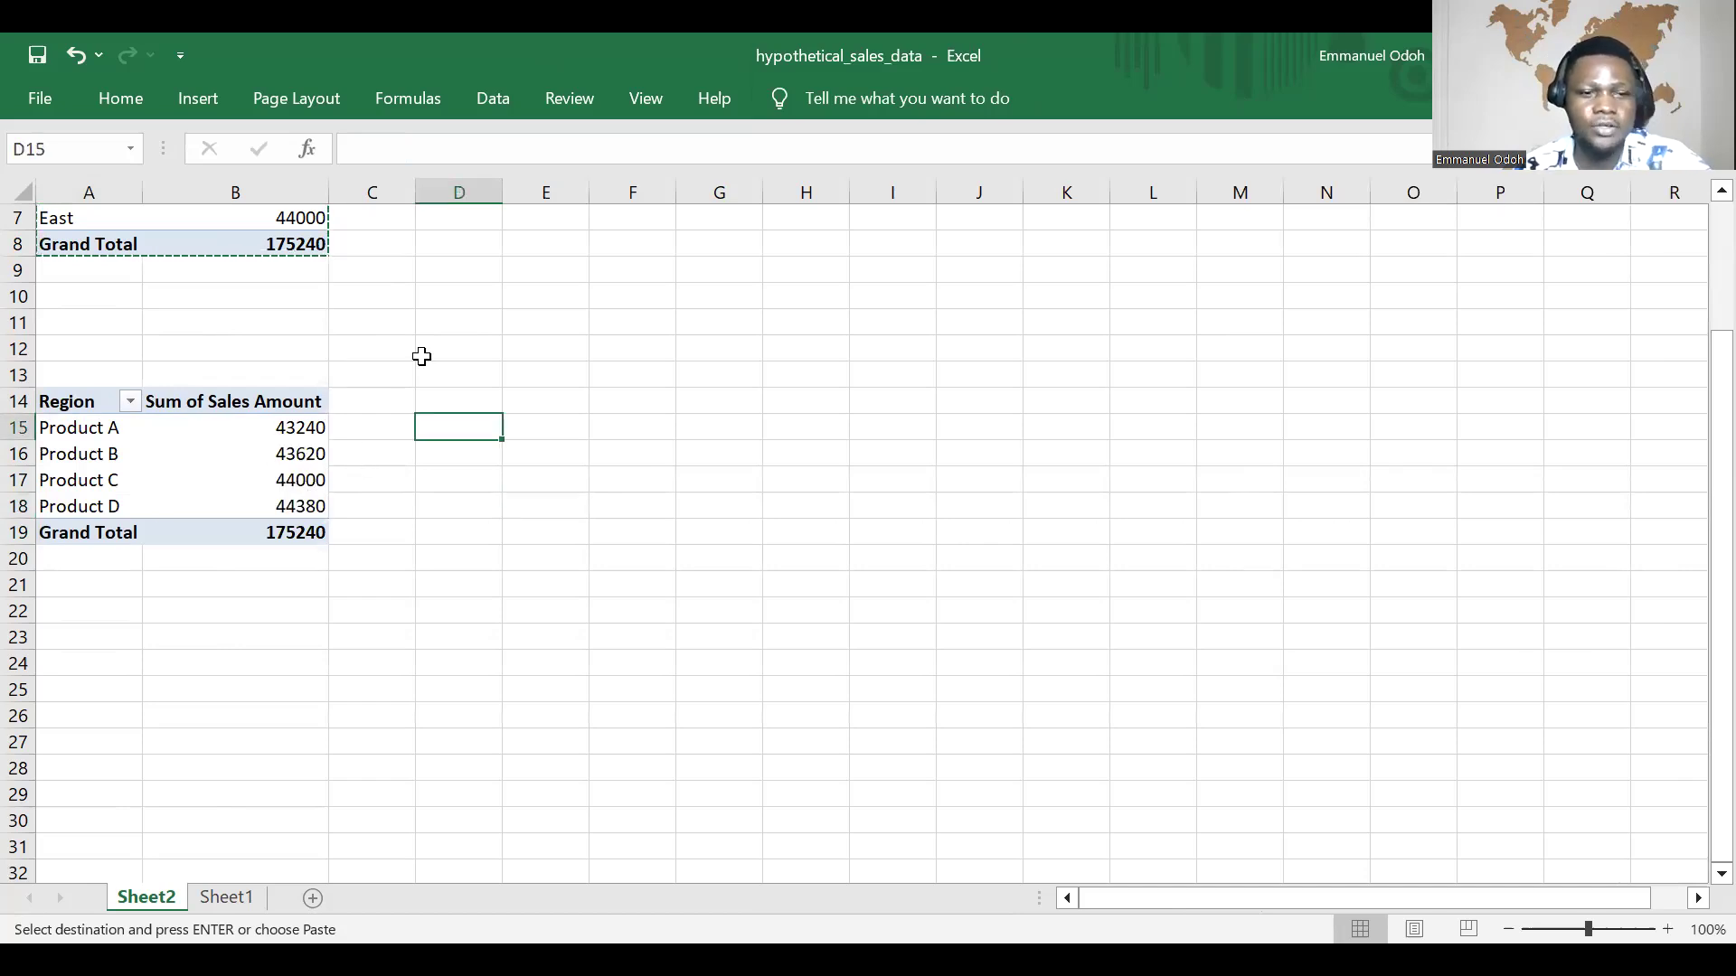
key("Escape")
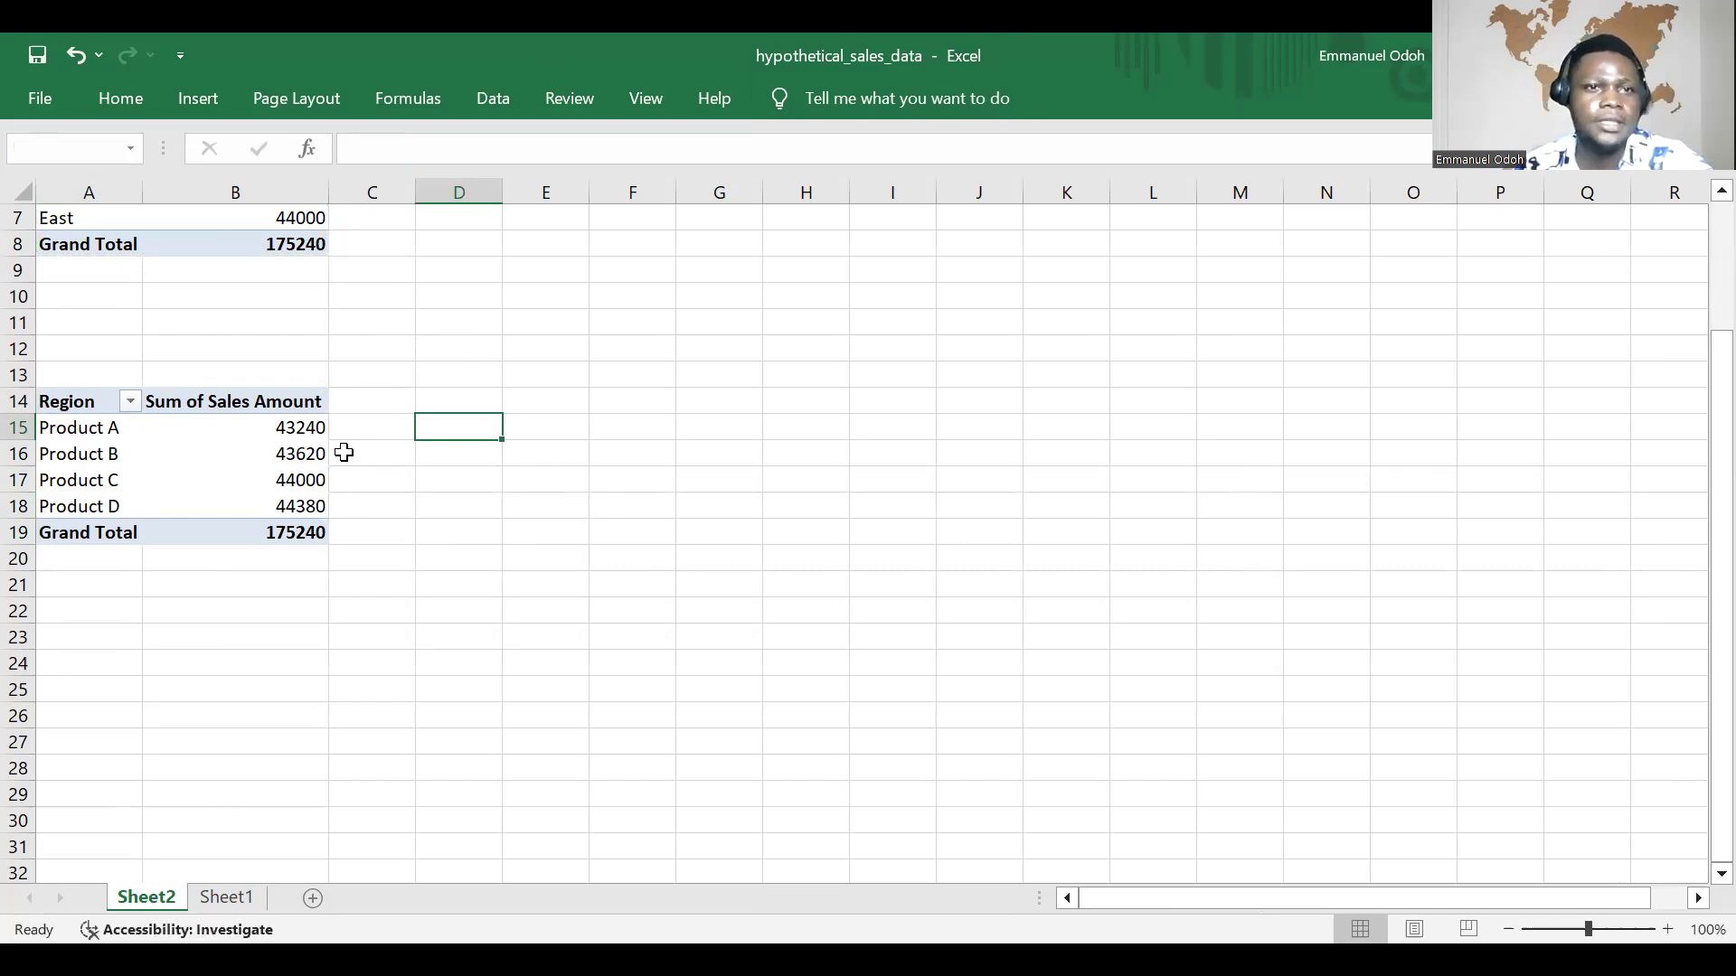
Step: Copy the product PivotTable in A14:B19 and paste the duplicate at cell A23
scroll(158, 562, "down", 2)
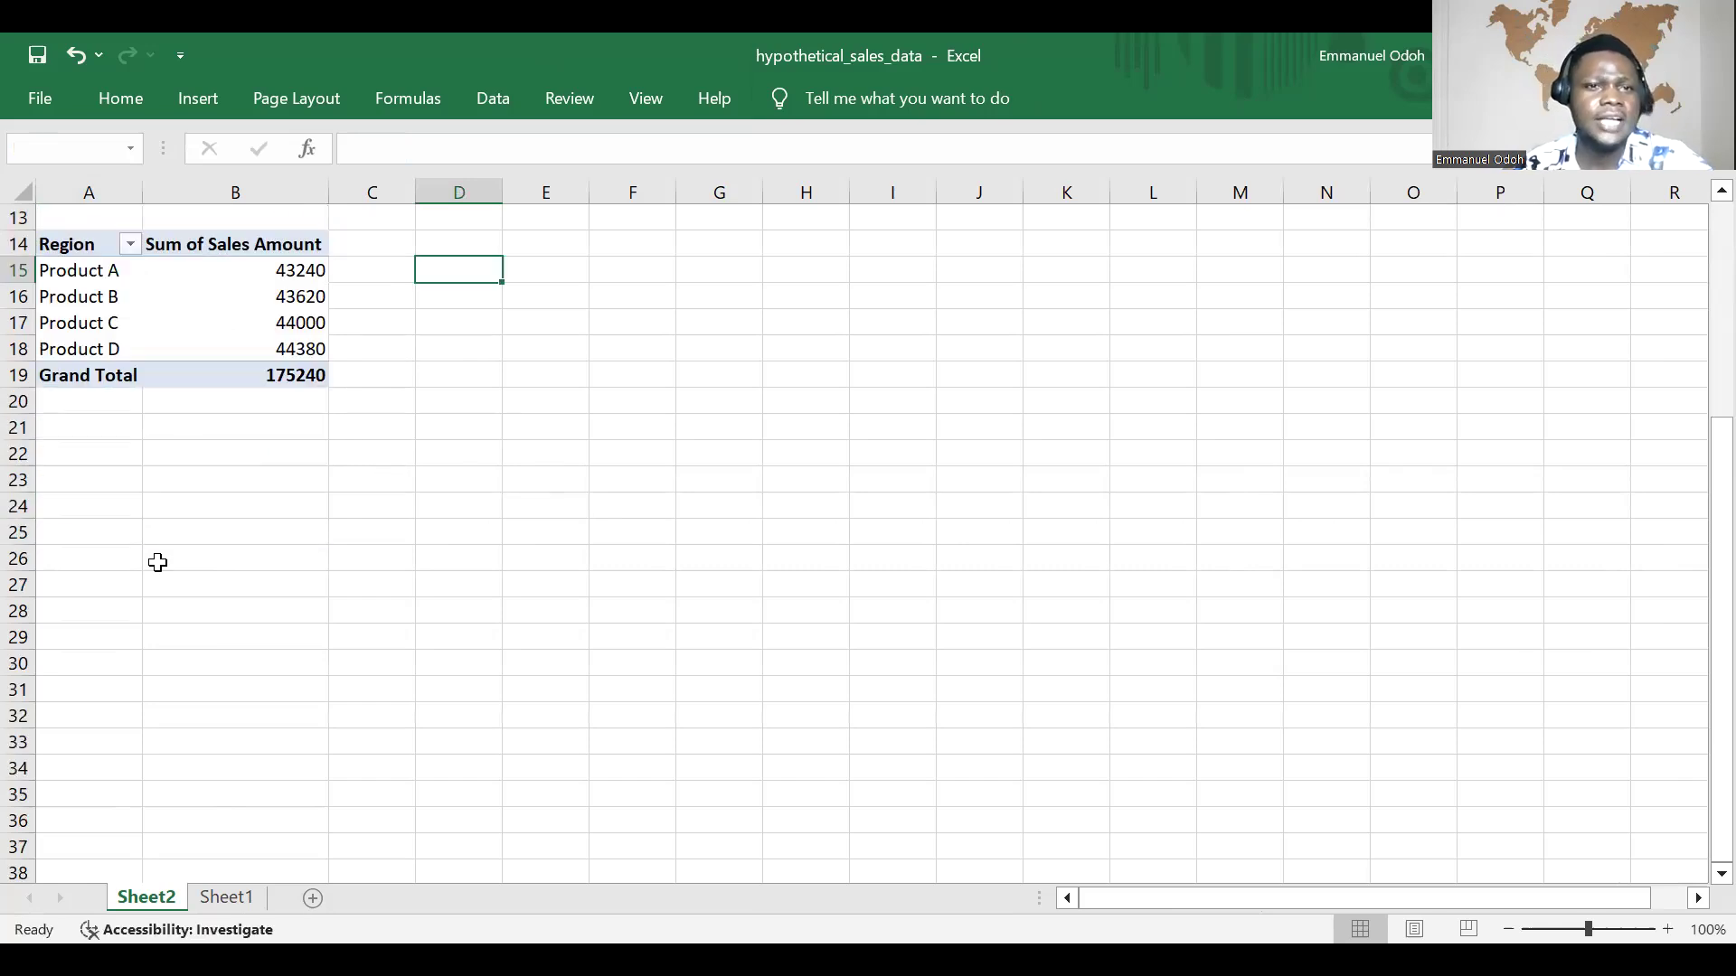
left_click(58, 507)
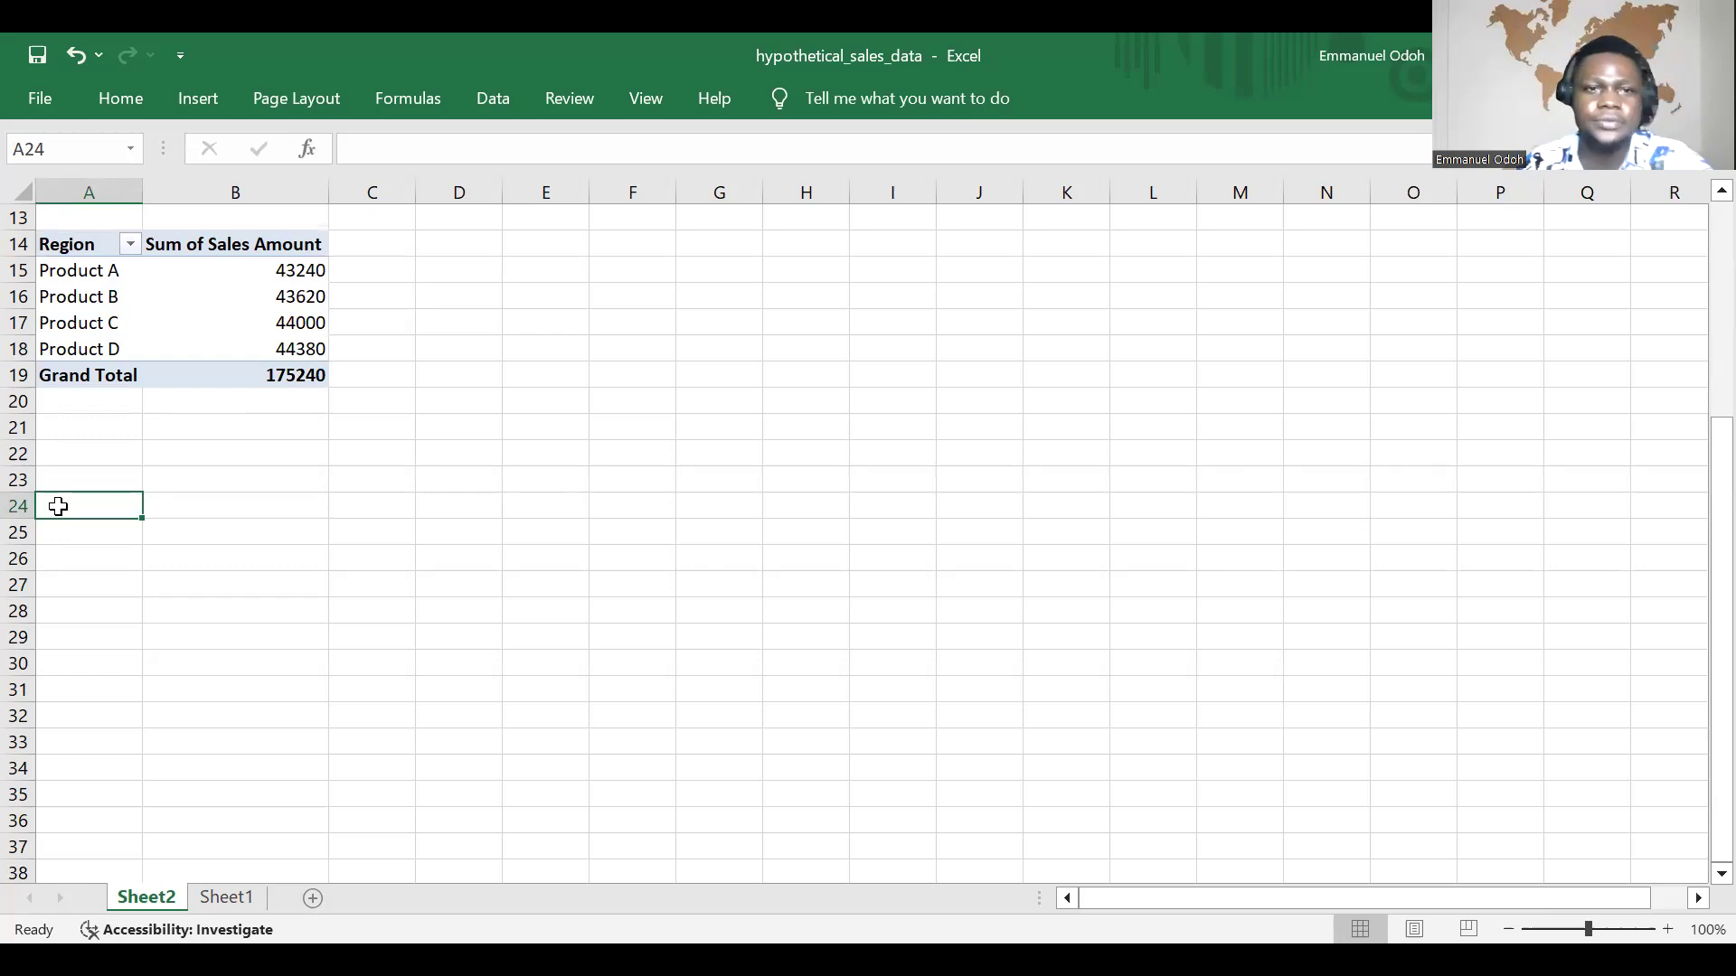
scroll(68, 390, "up", 2)
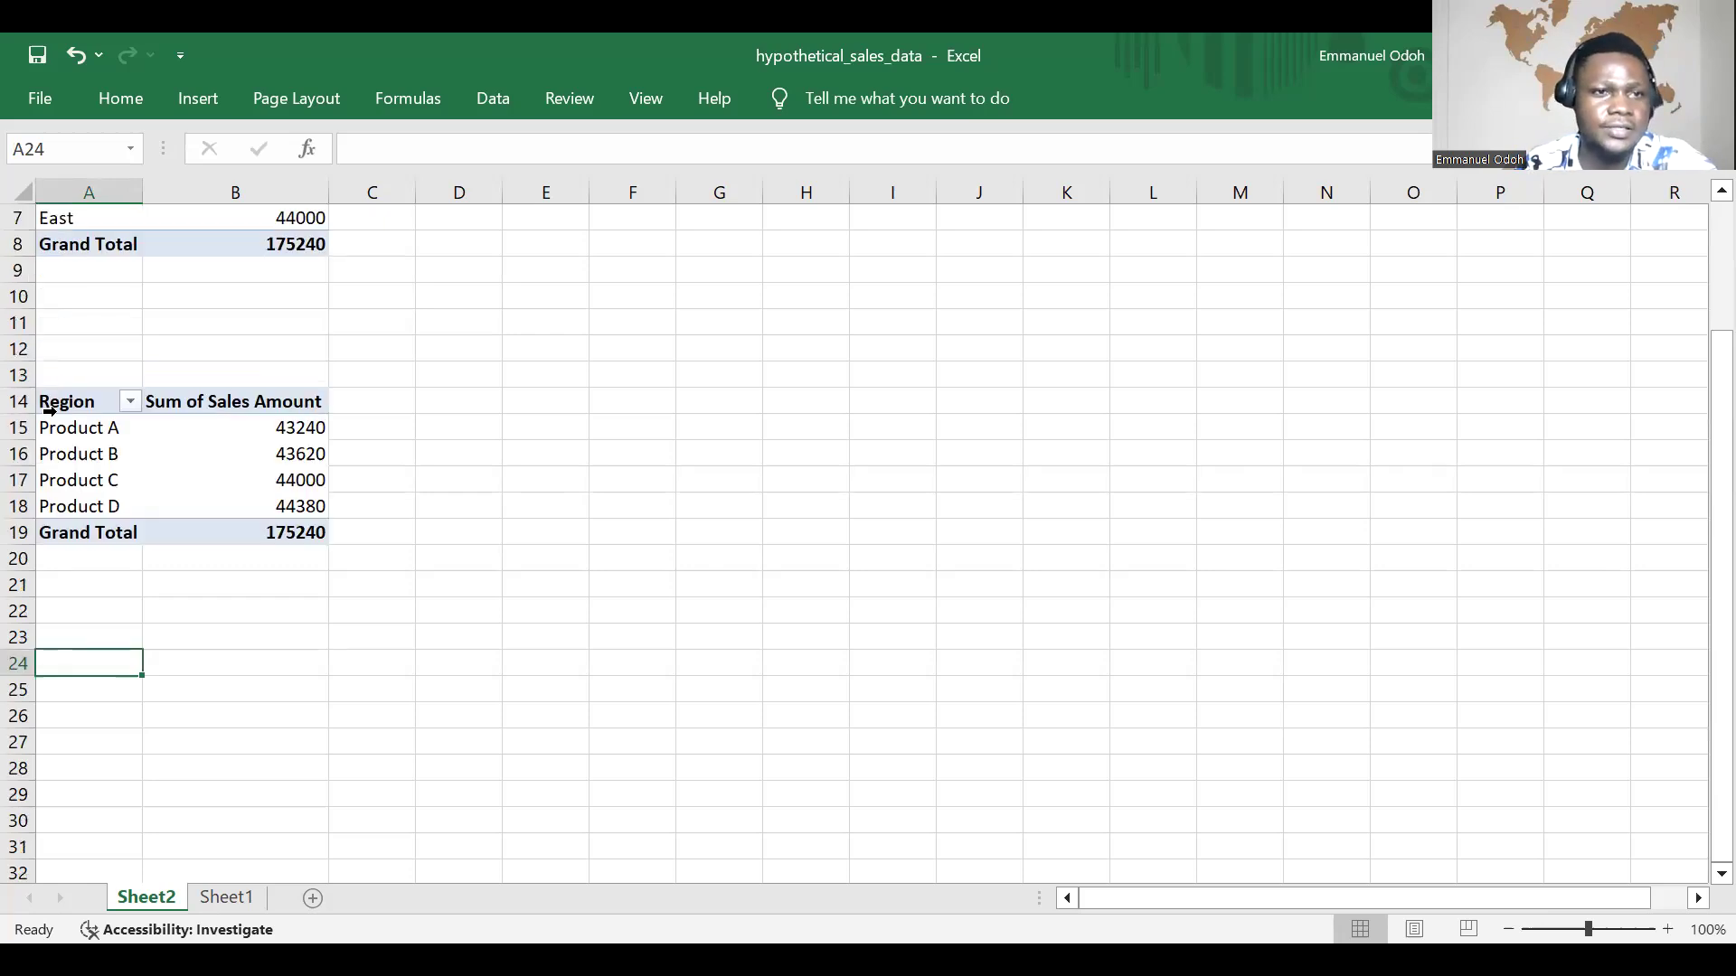
left_click_drag(73, 405, 333, 539)
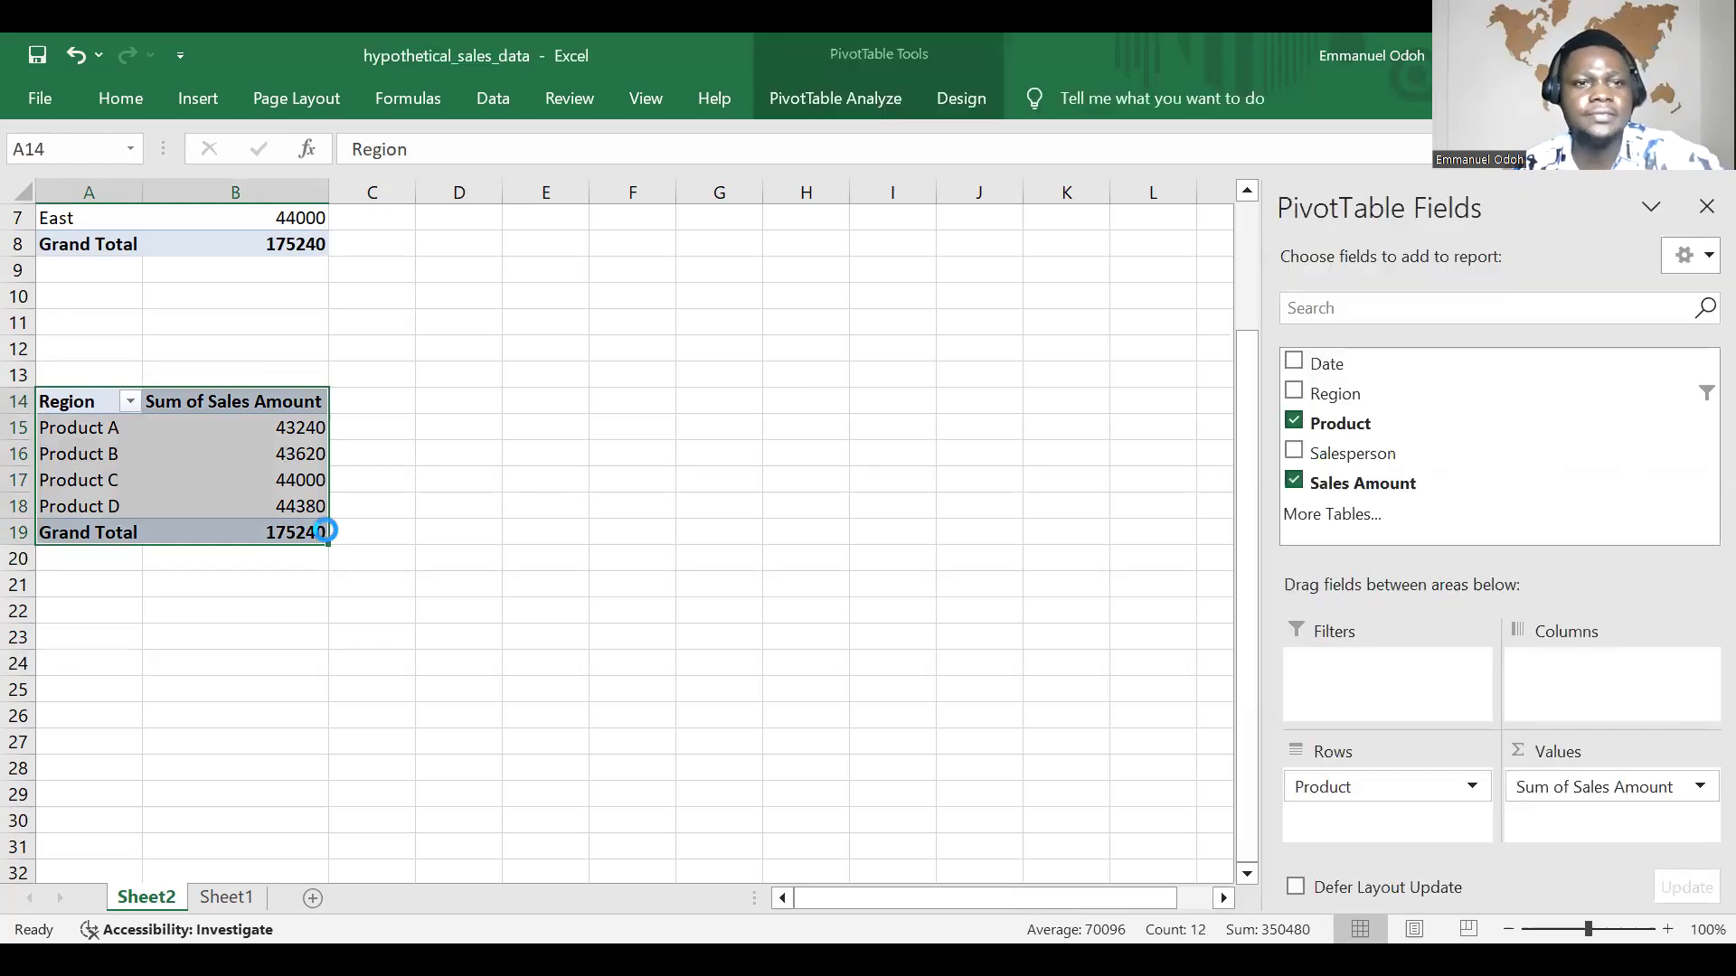
key("ctrl+c")
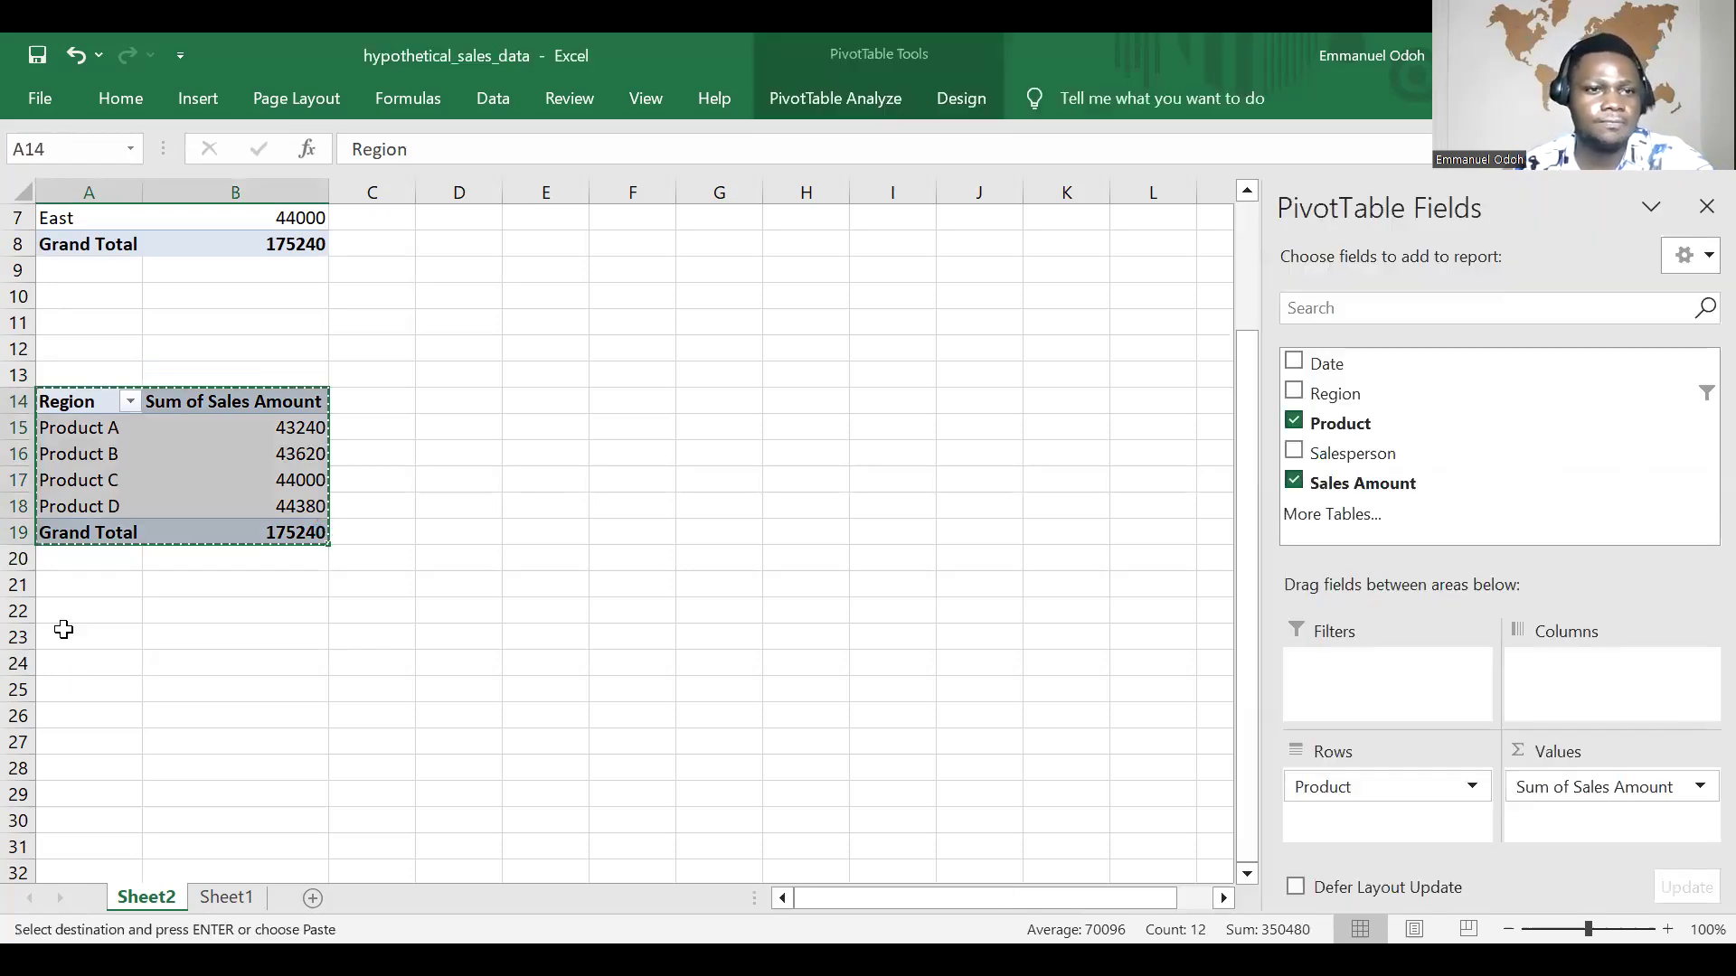
scroll(56, 488, "down", 2)
left_click(54, 476)
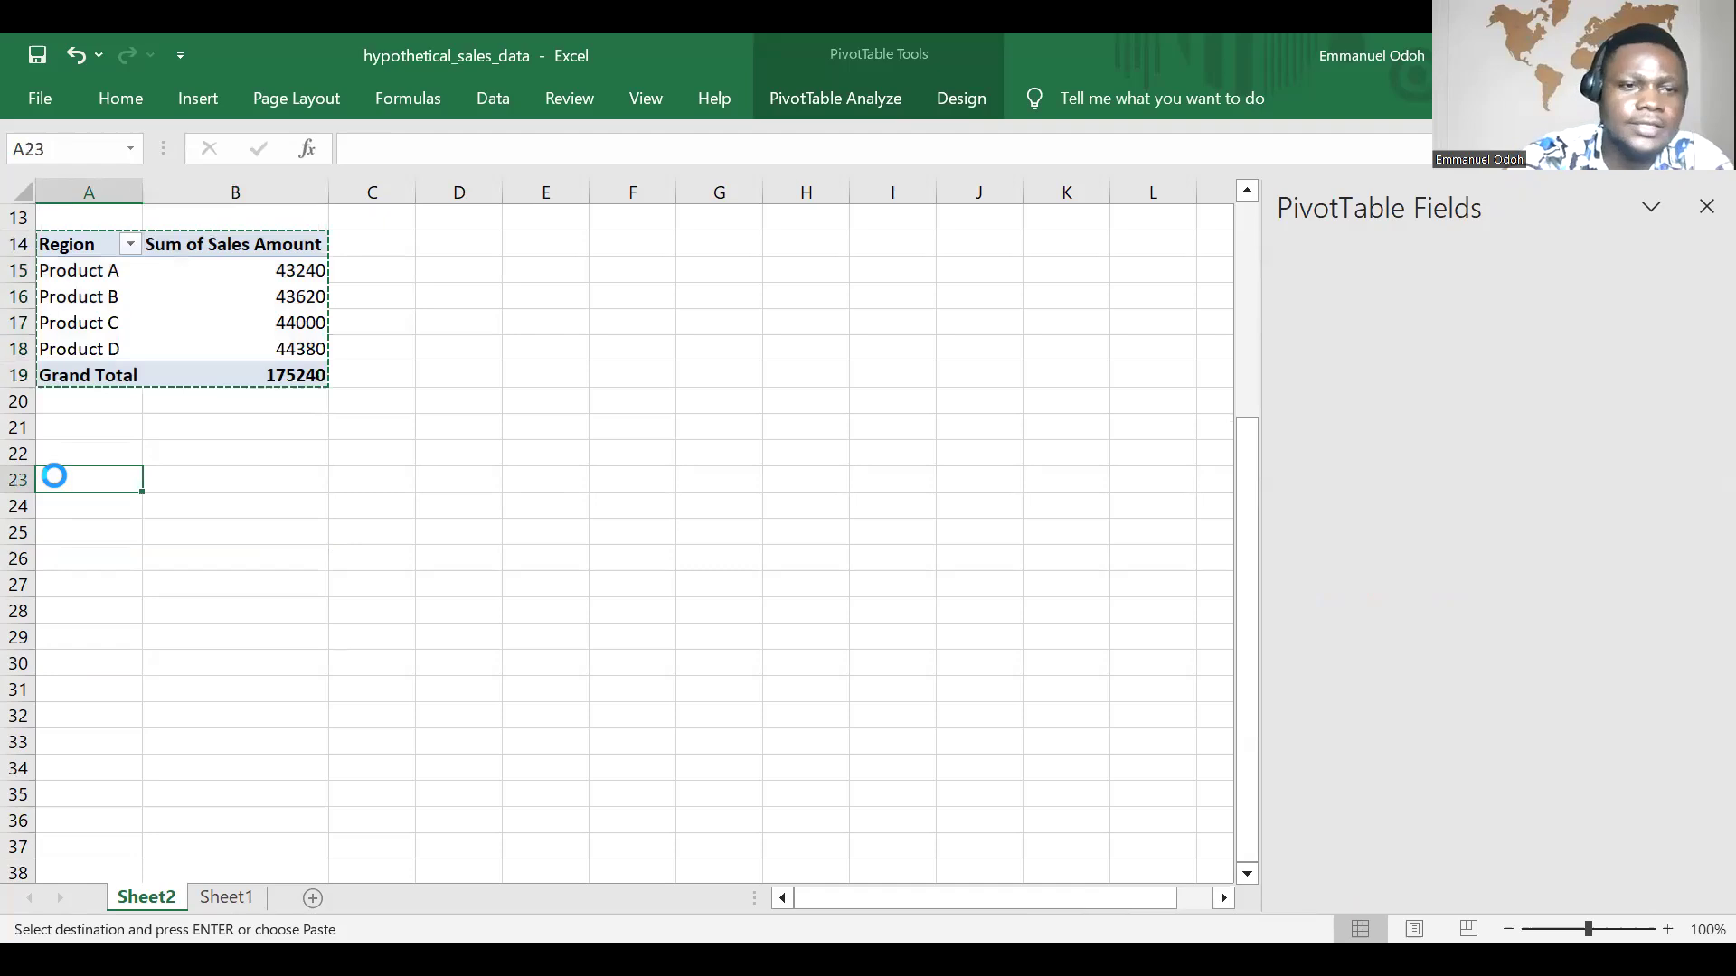
key("ctrl+v")
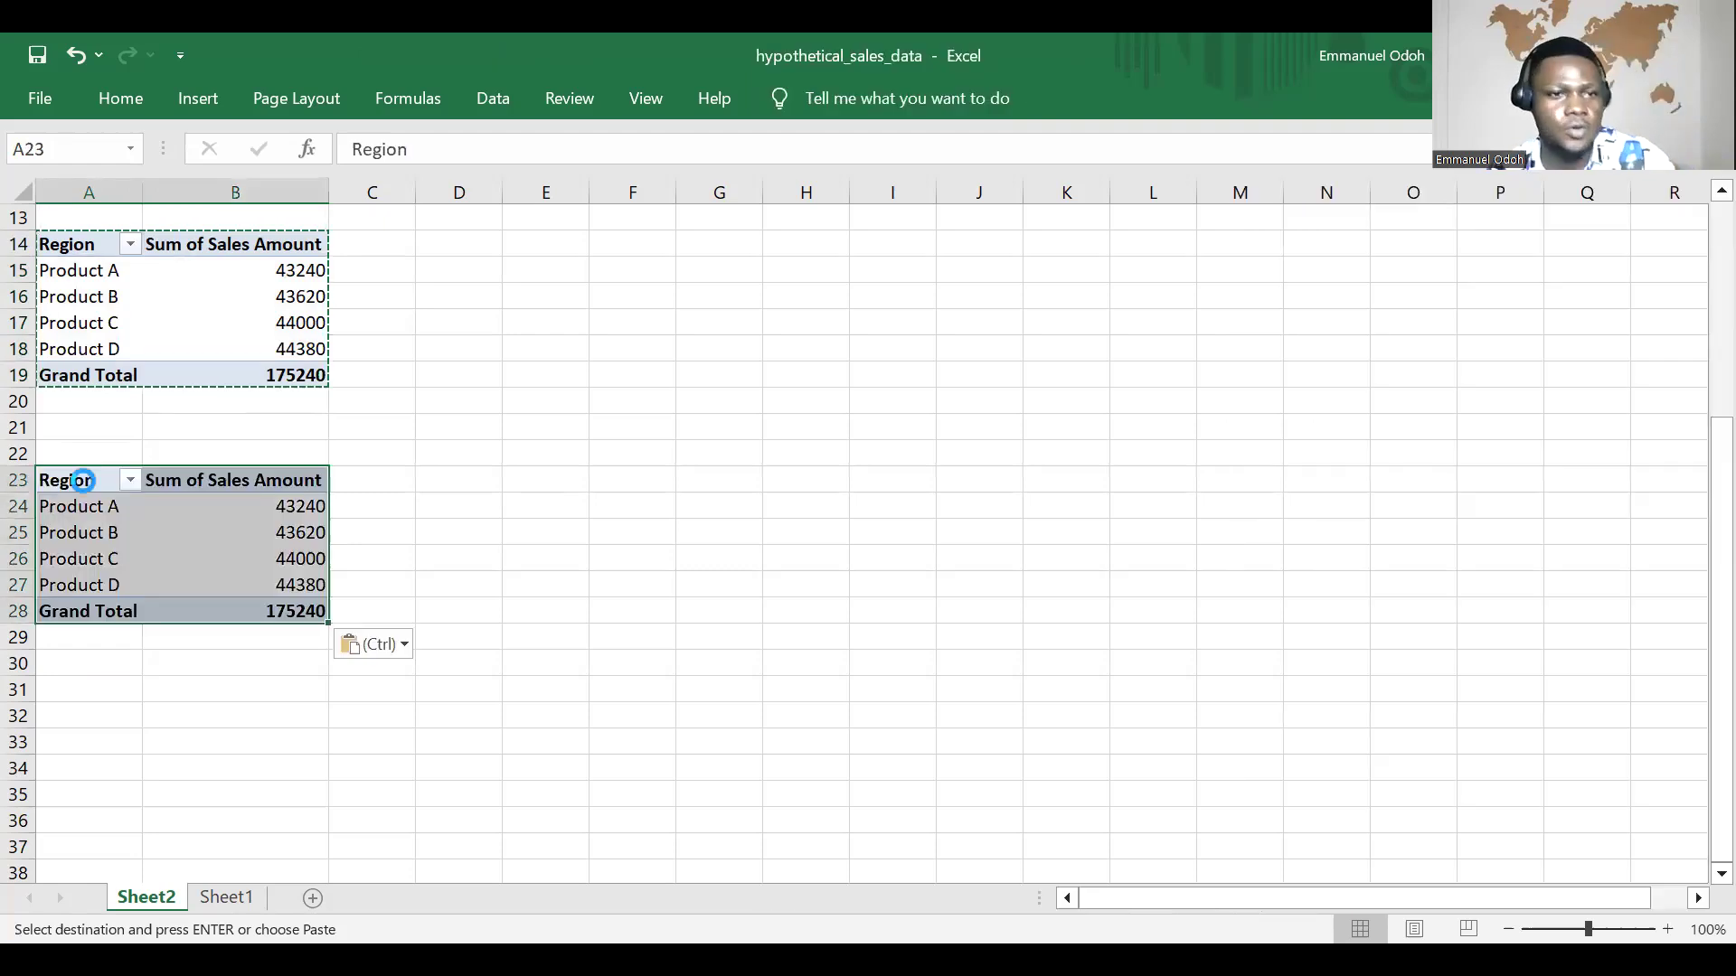
left_click(212, 482)
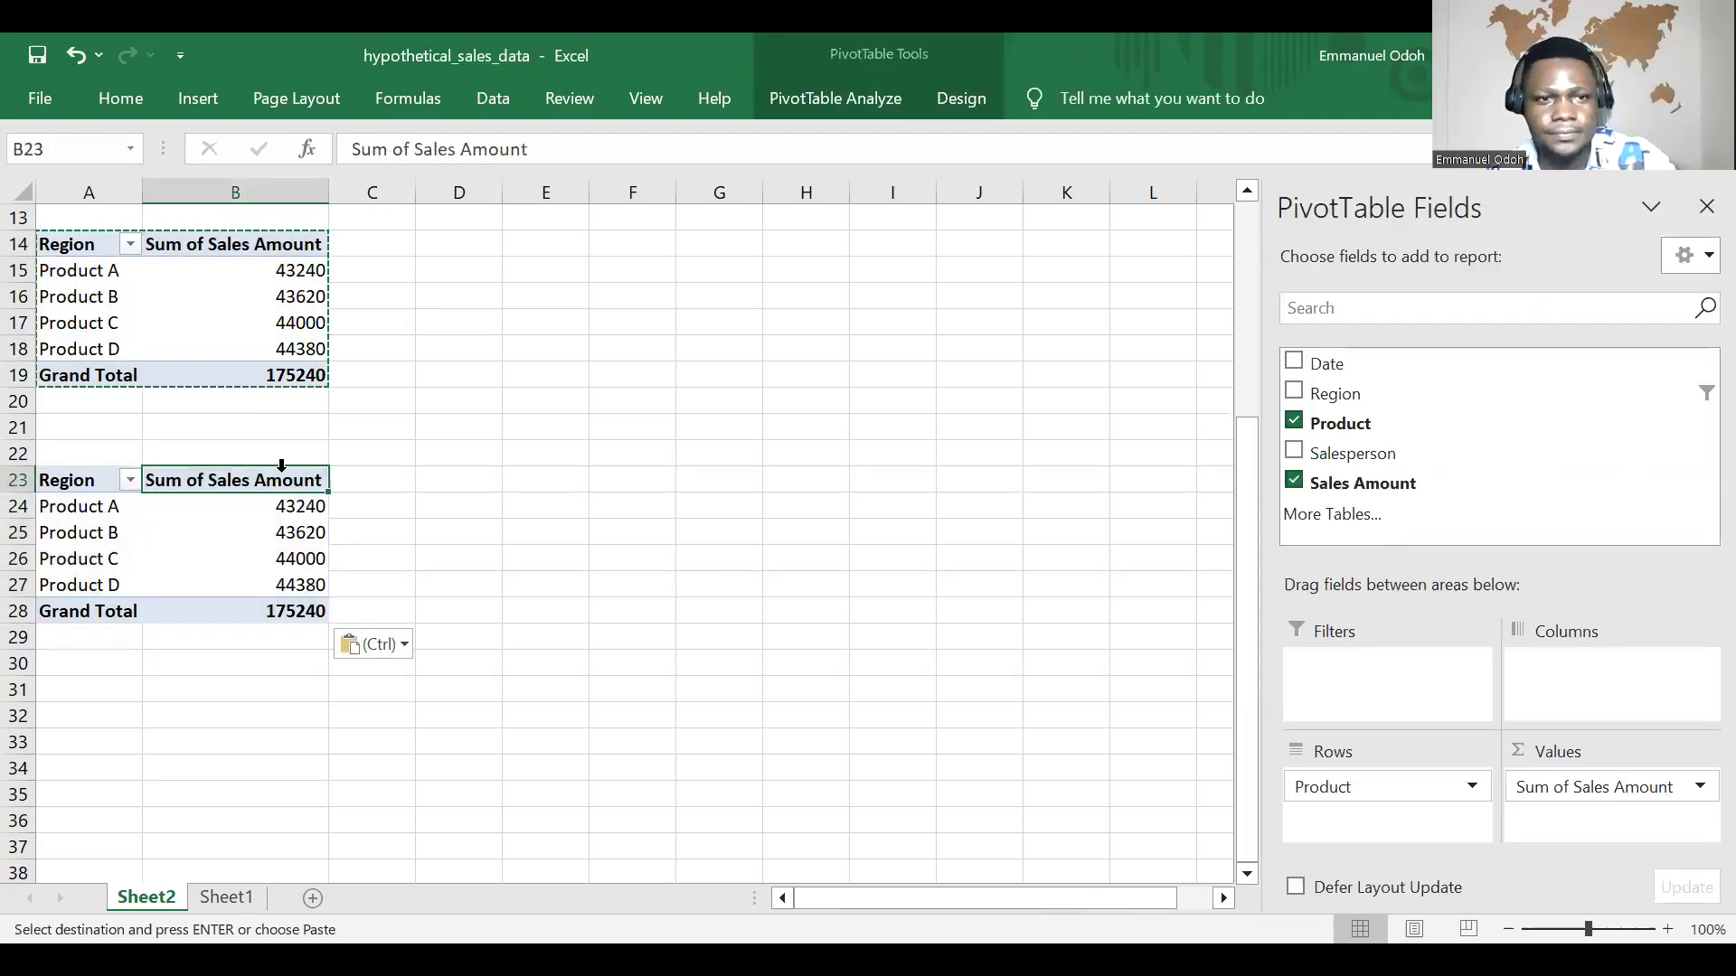
left_click(88, 482)
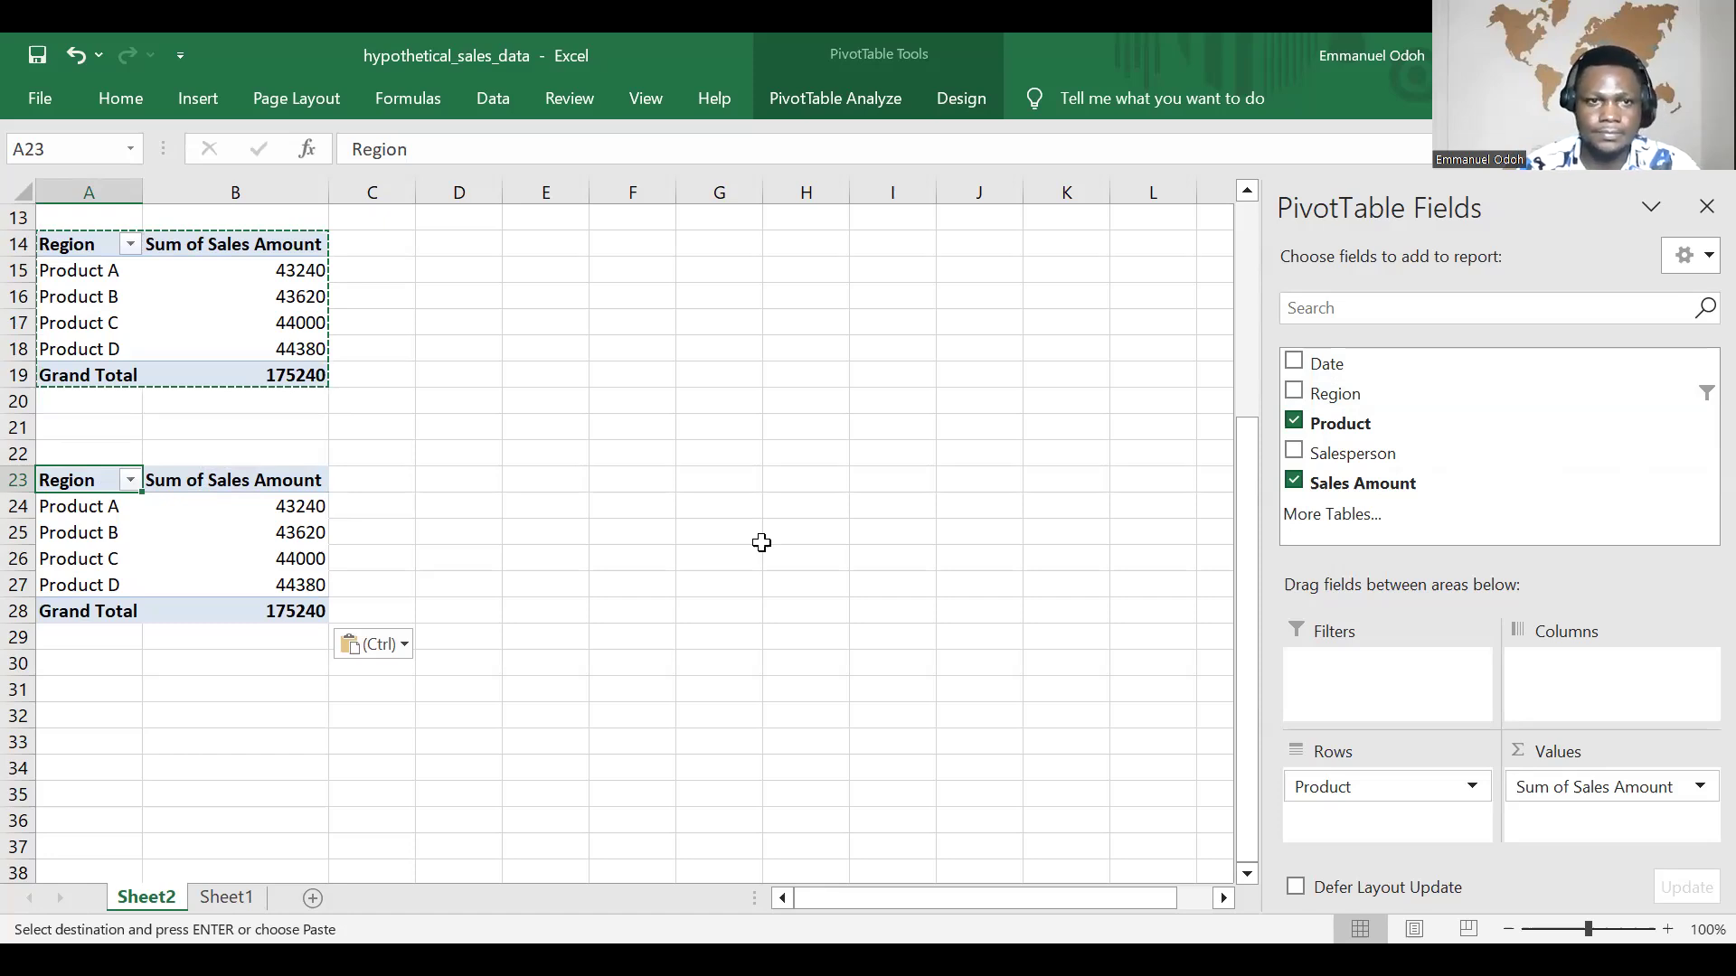
left_click(568, 291)
mouse_move(557, 306)
left_mouse_down()
mouse_move(554, 331)
mouse_move(563, 292)
left_mouse_up()
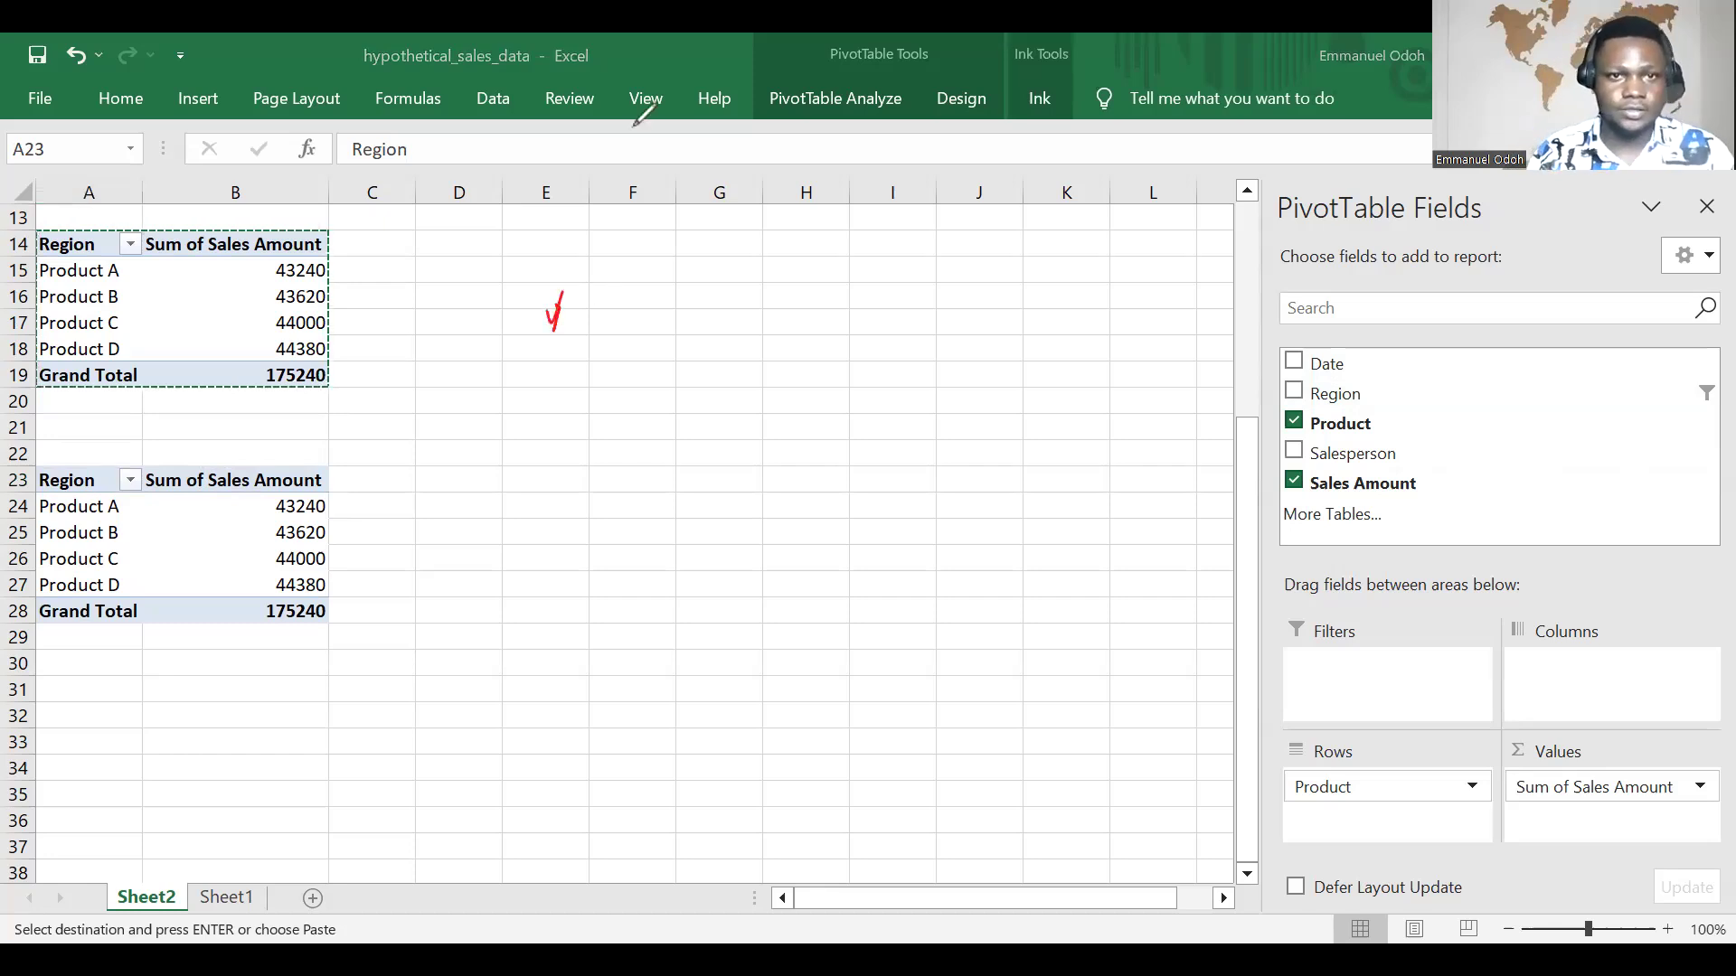
left_click_drag(615, 284, 594, 306)
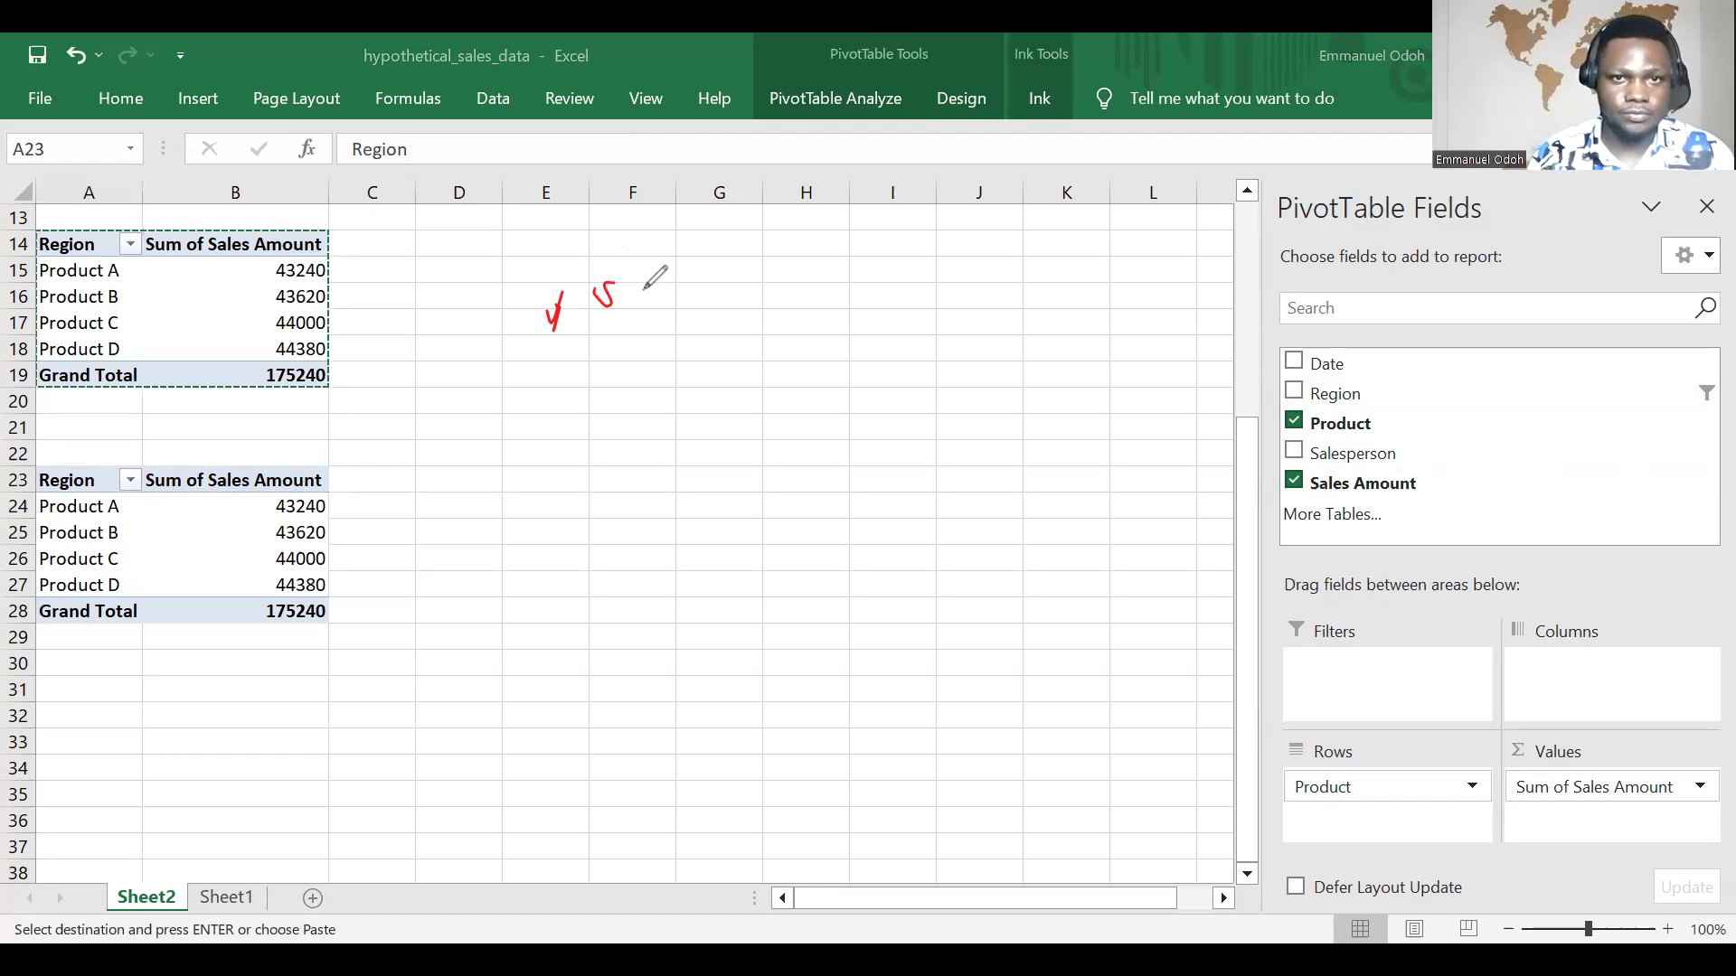
left_click_drag(628, 301, 638, 299)
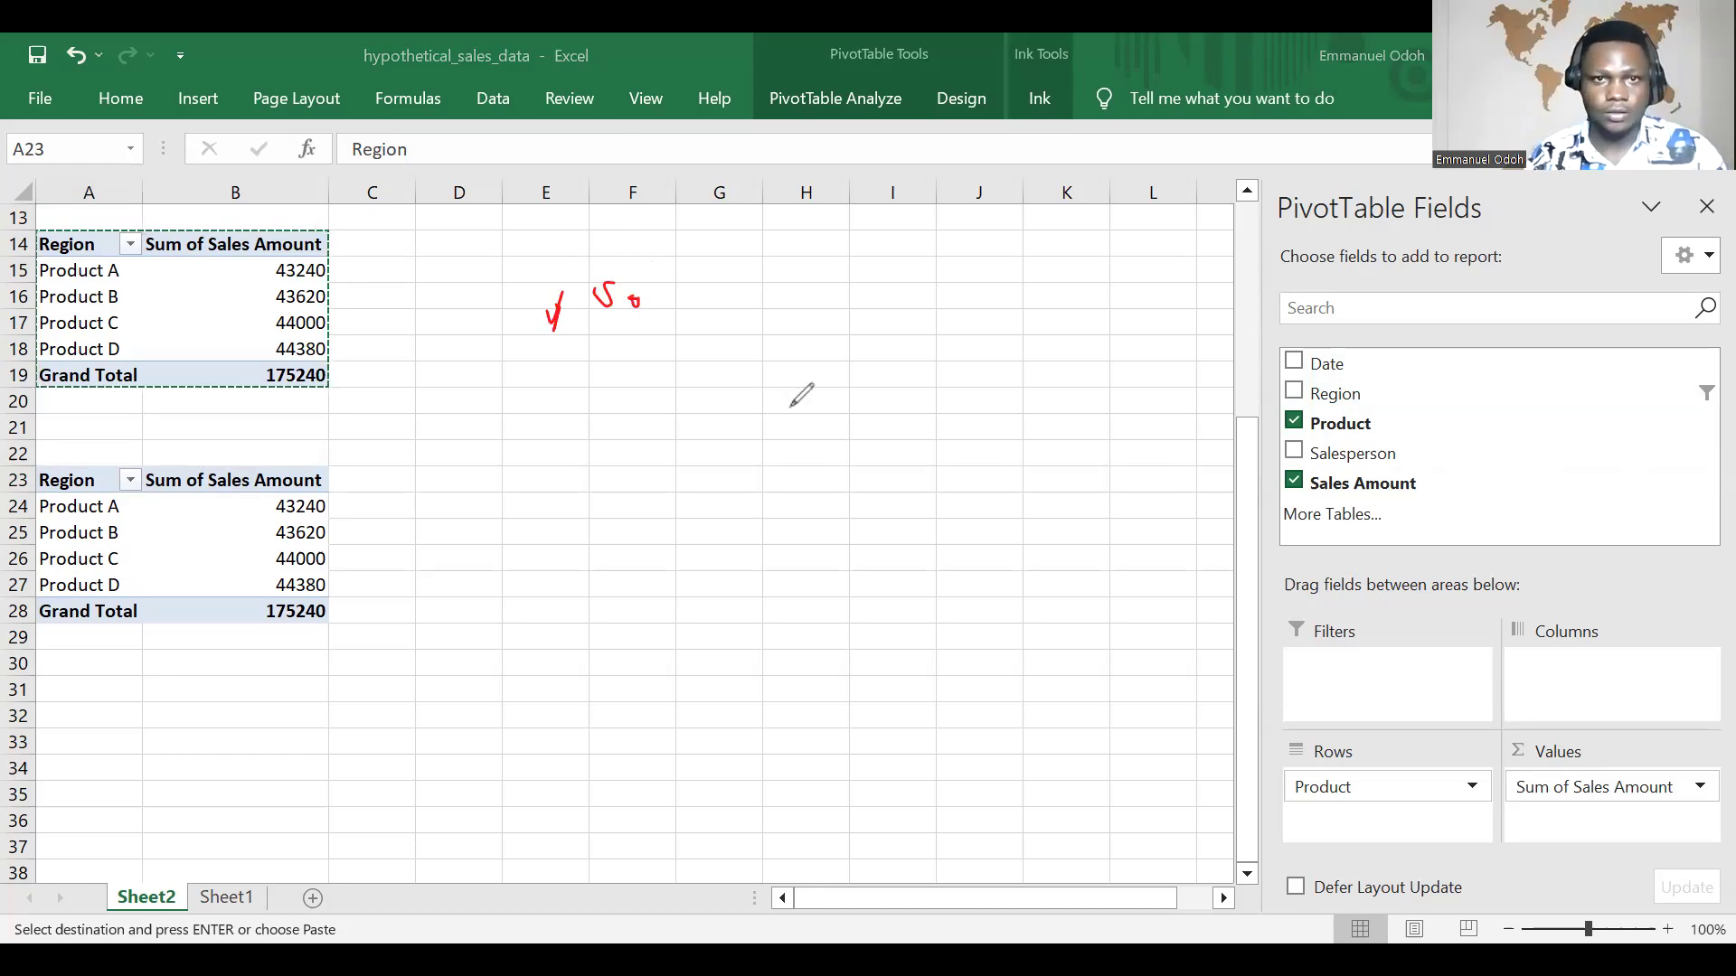
left_click_drag(661, 294, 693, 300)
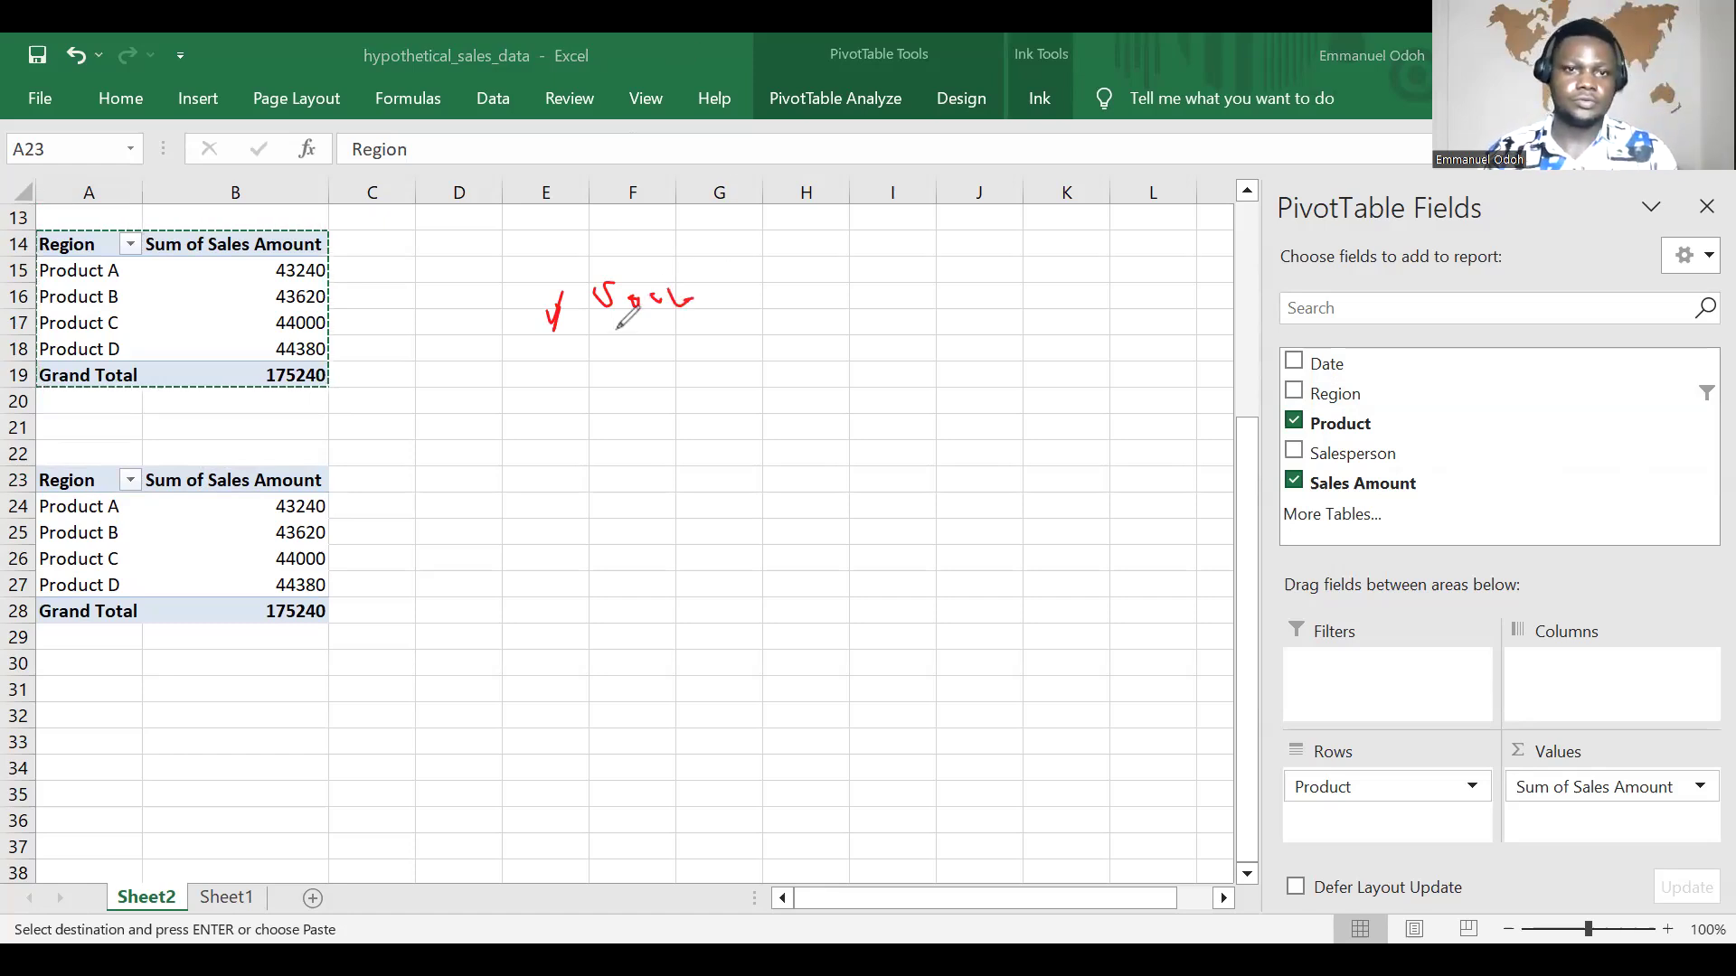
mouse_move(634, 334)
left_mouse_down()
mouse_move(608, 368)
mouse_move(673, 347)
mouse_move(693, 371)
left_mouse_up()
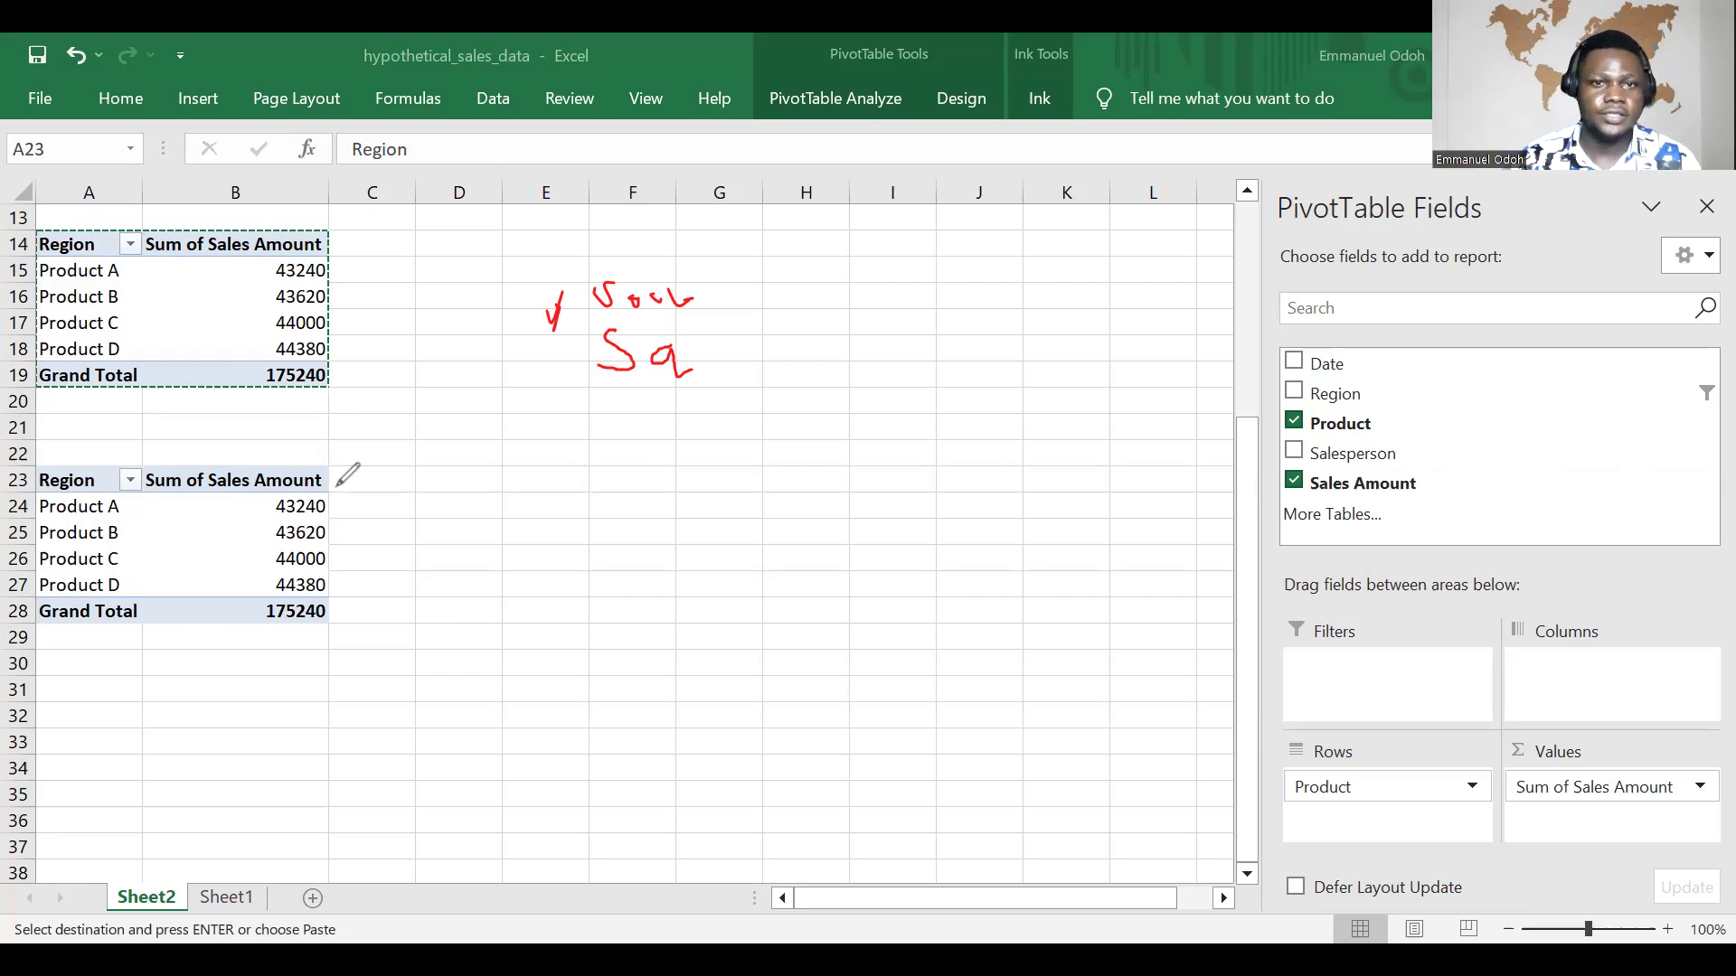
mouse_move(526, 297)
left_mouse_down()
mouse_move(502, 338)
mouse_move(540, 324)
left_mouse_up()
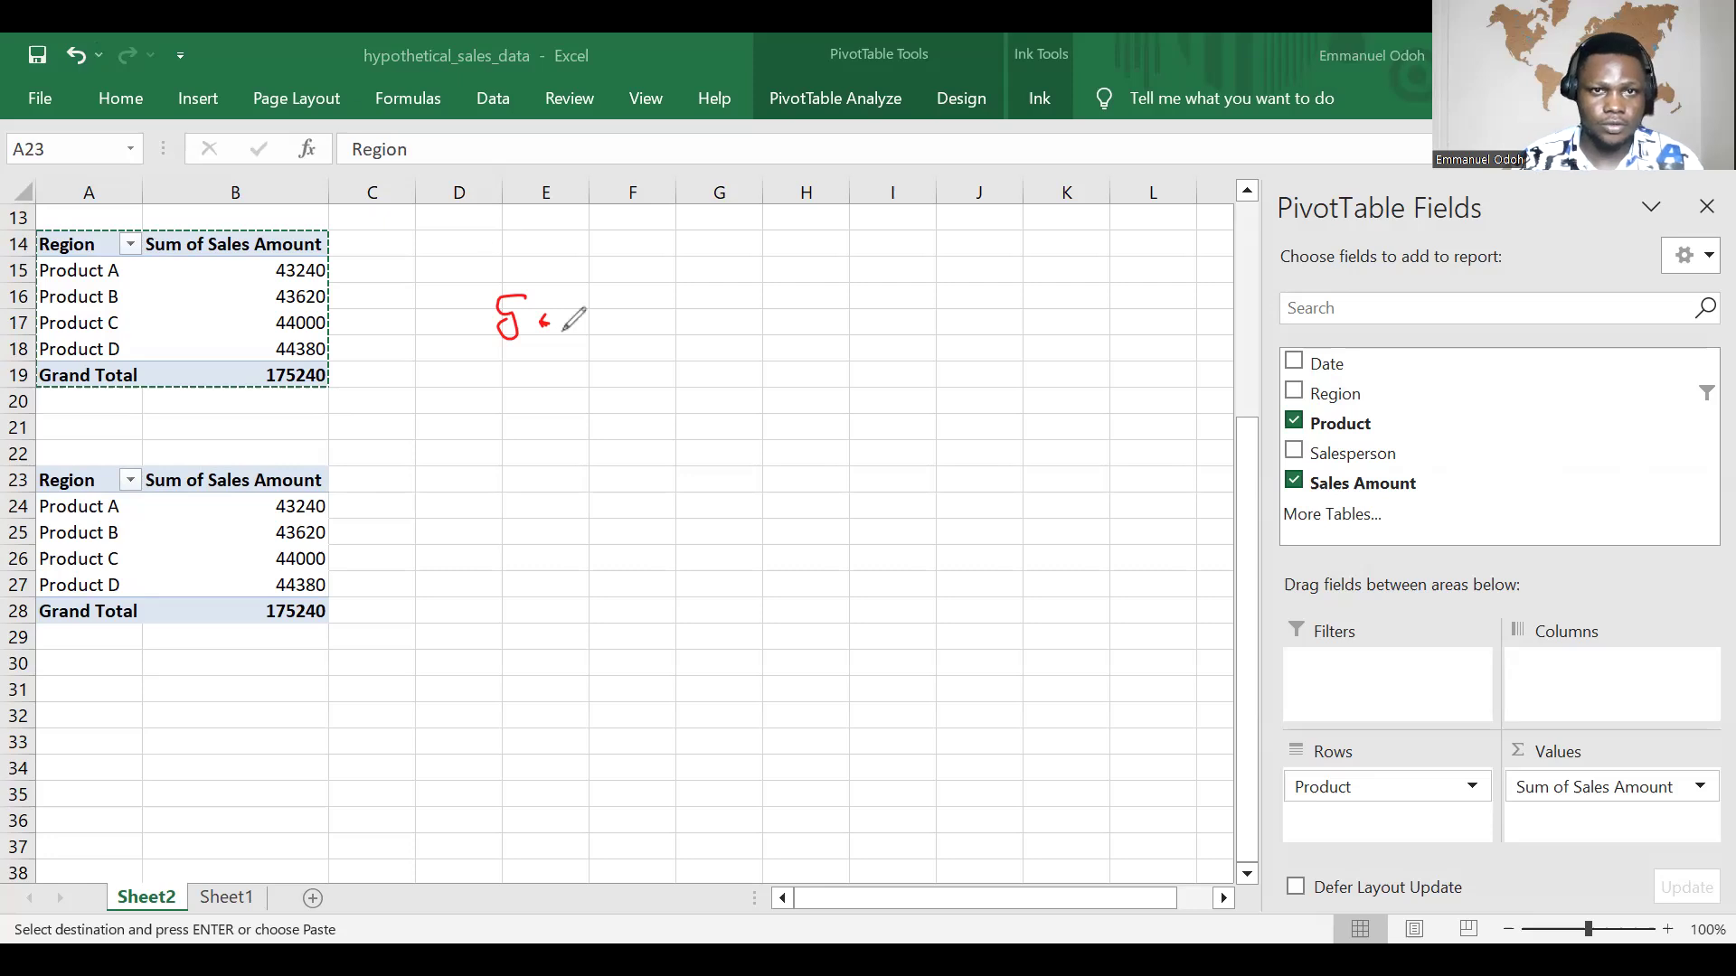
left_click_drag(547, 320, 647, 318)
left_click_drag(653, 312, 673, 310)
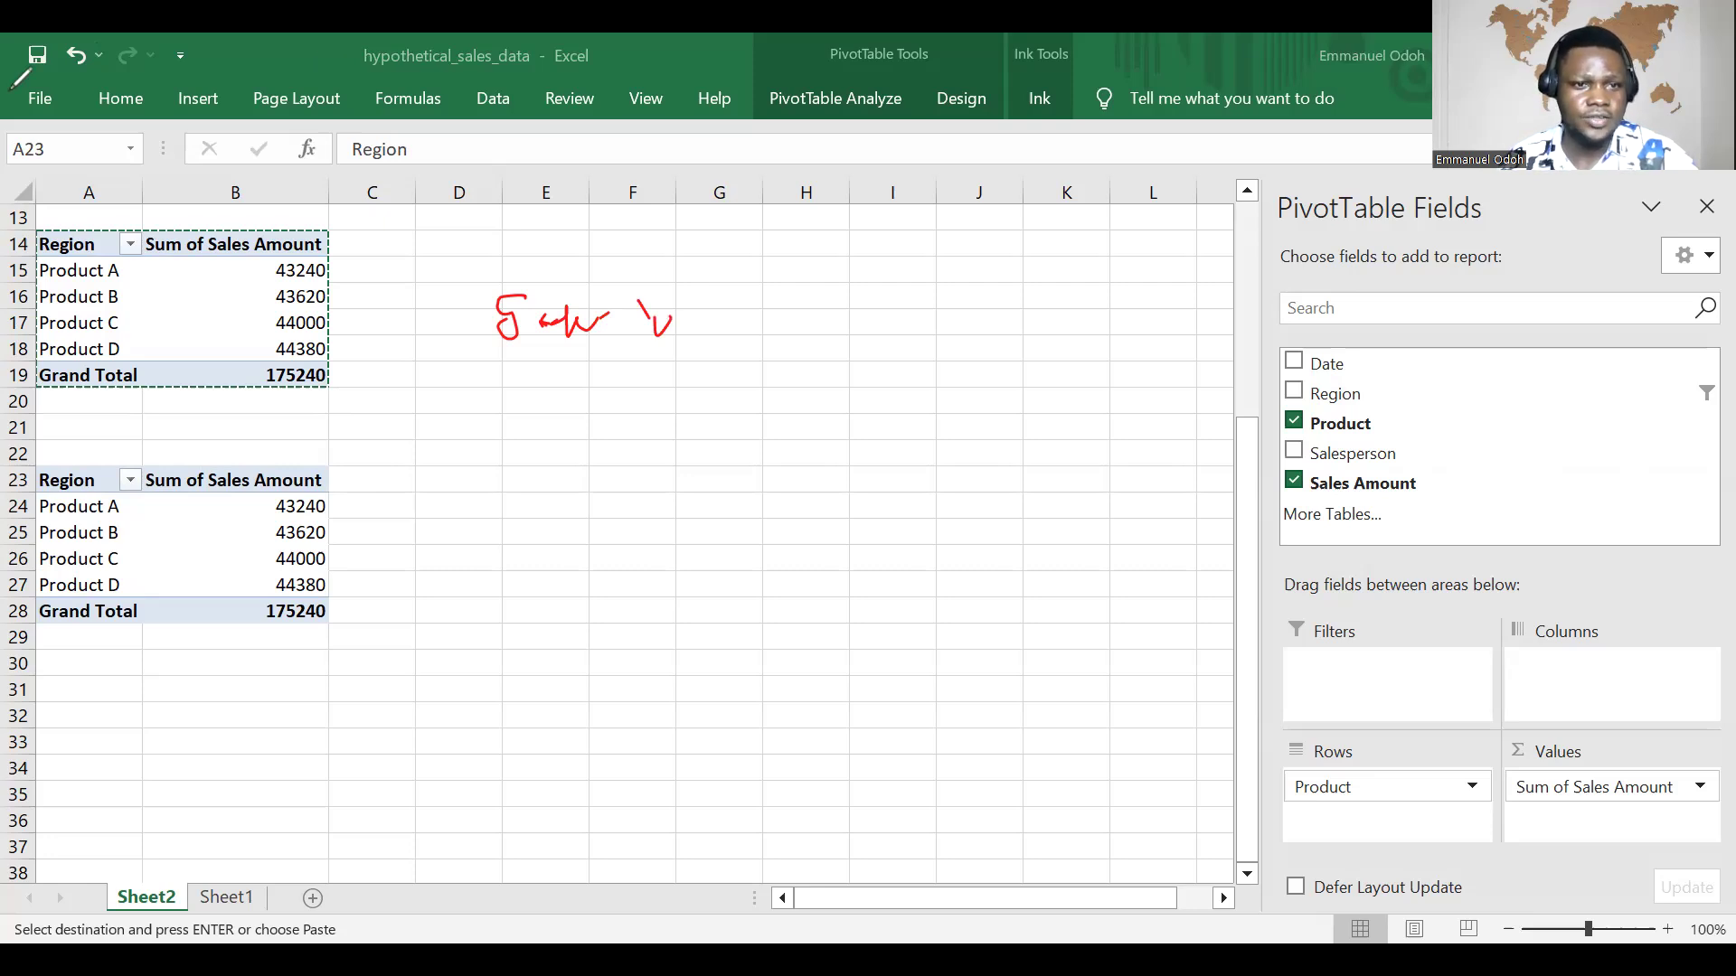
left_click(9, 873)
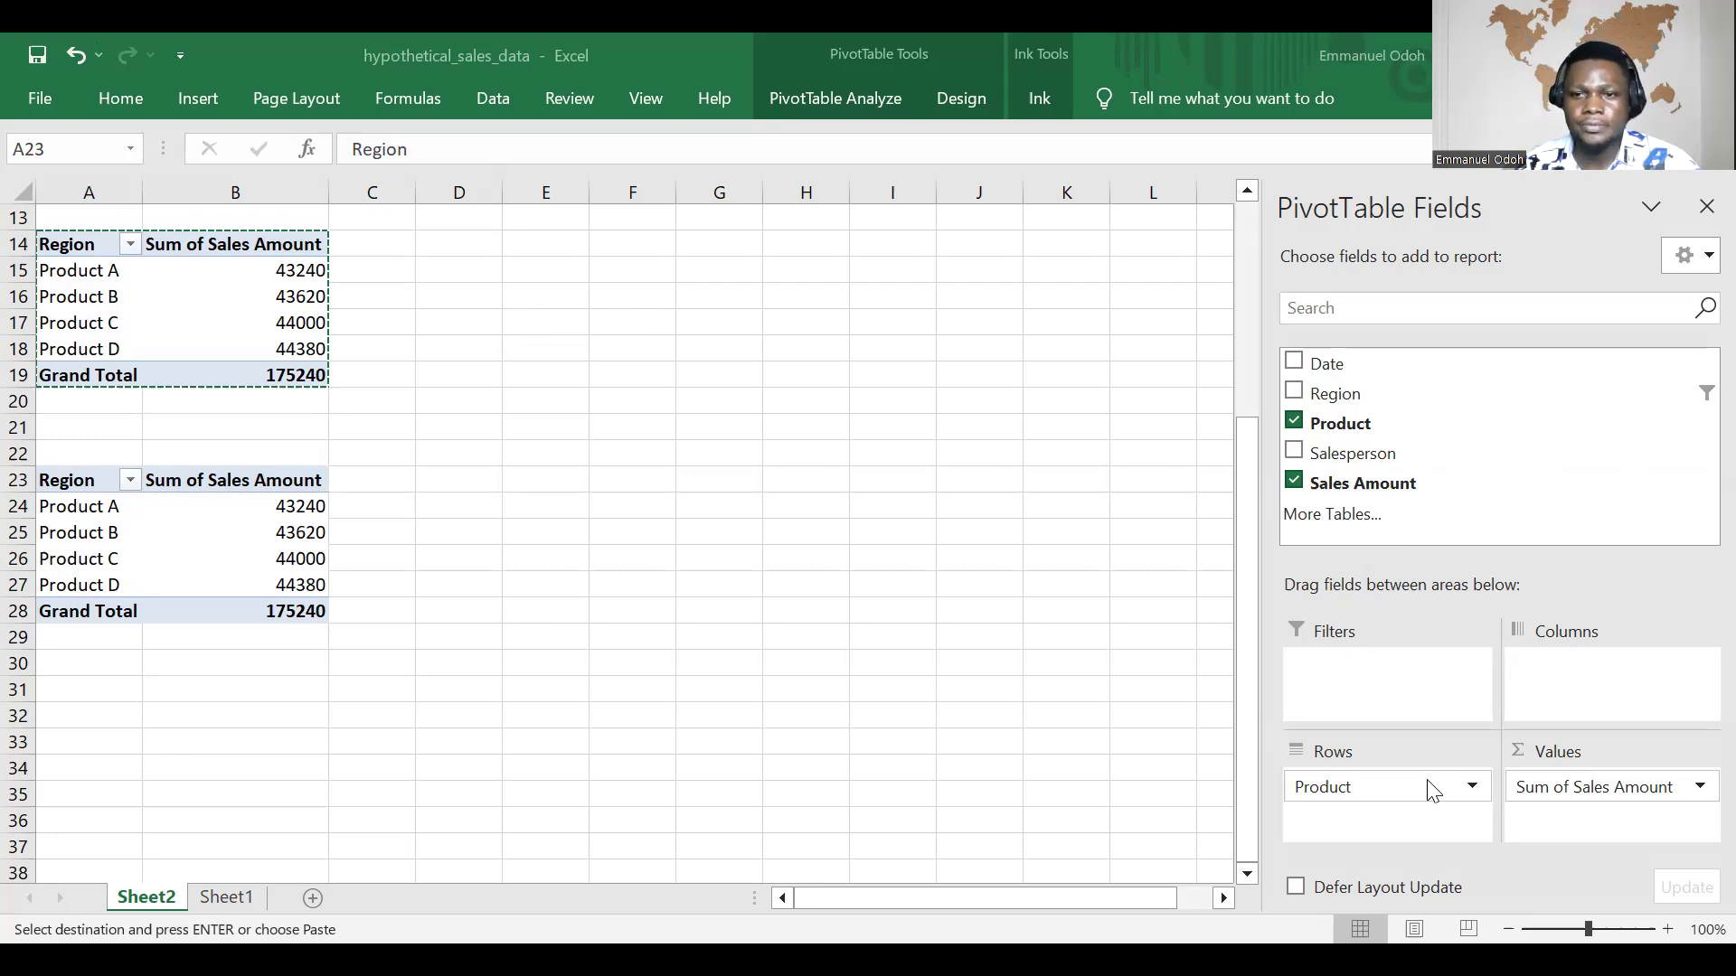
Step: Remove the Product and Sales Amount fields from the duplicate PivotTable at A23
key("ctrl+v")
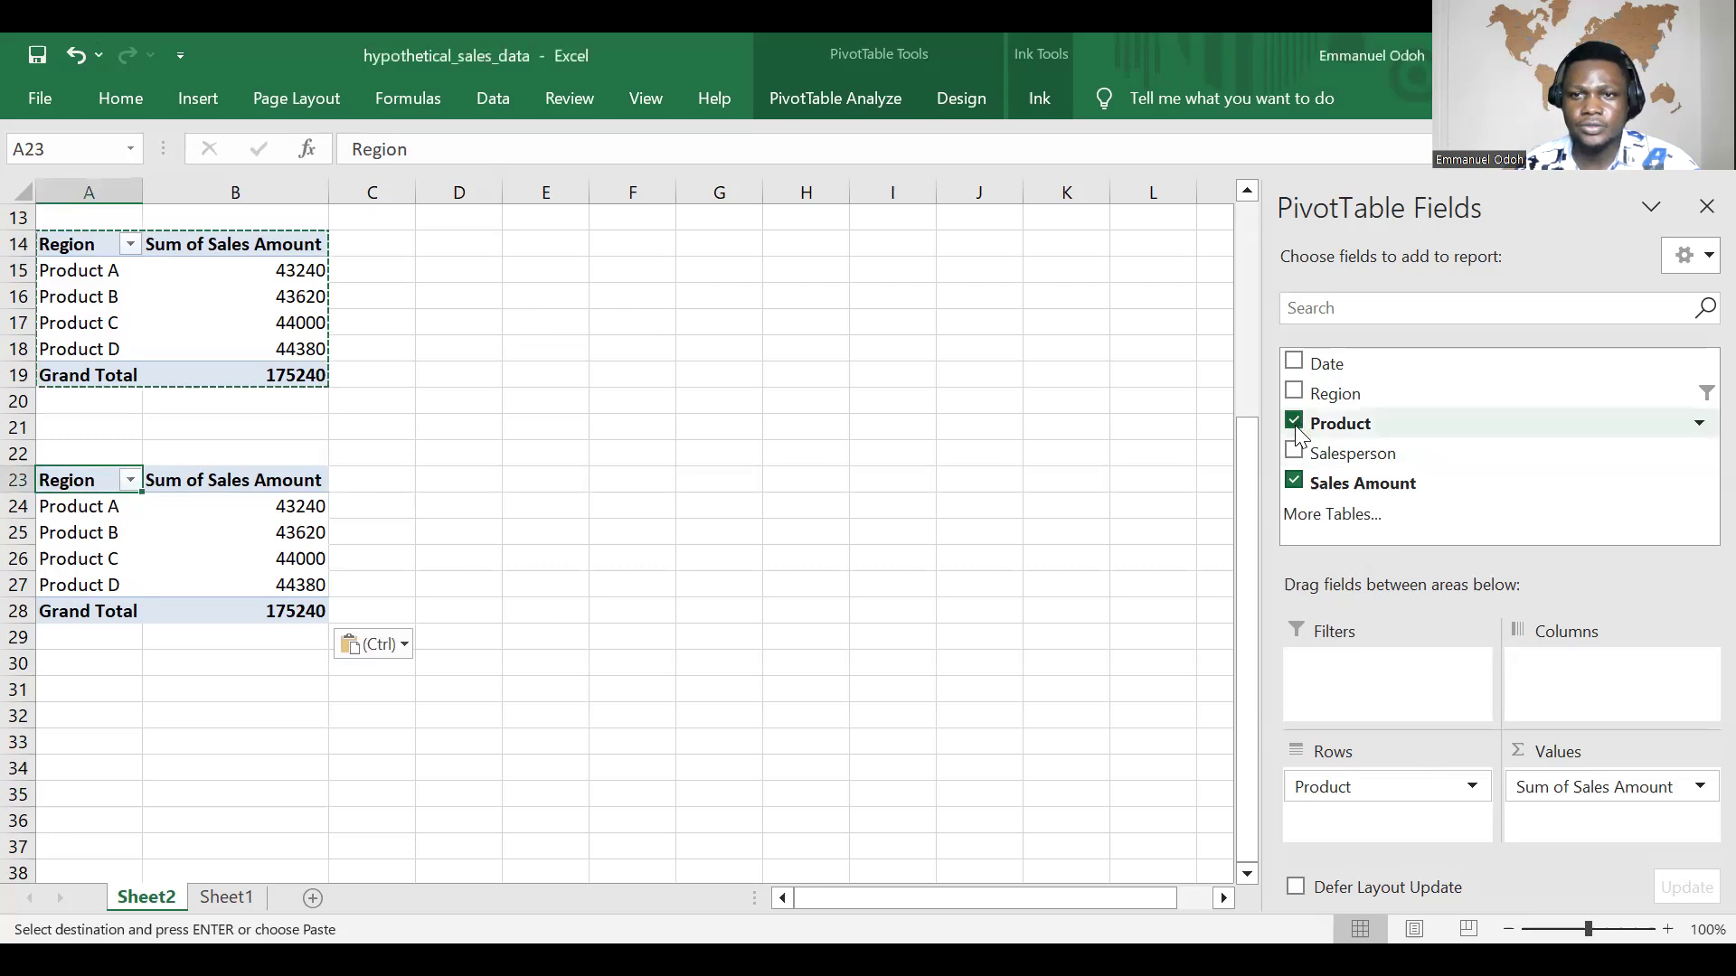
left_click(1294, 423)
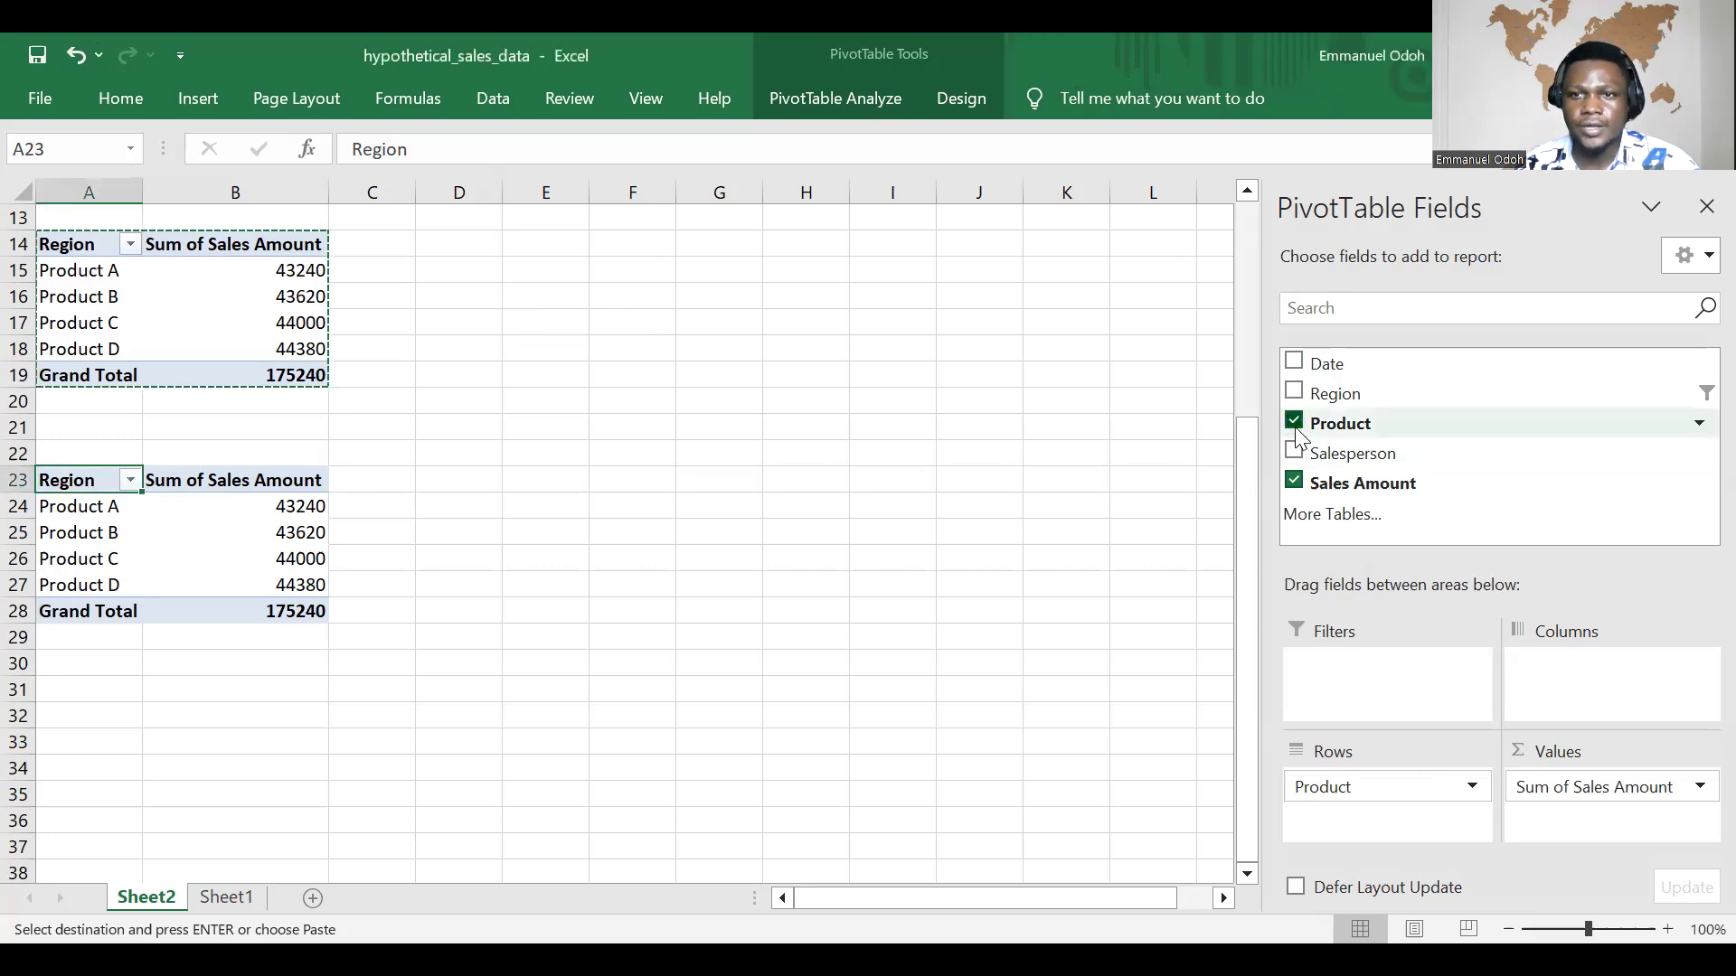
left_click(1294, 484)
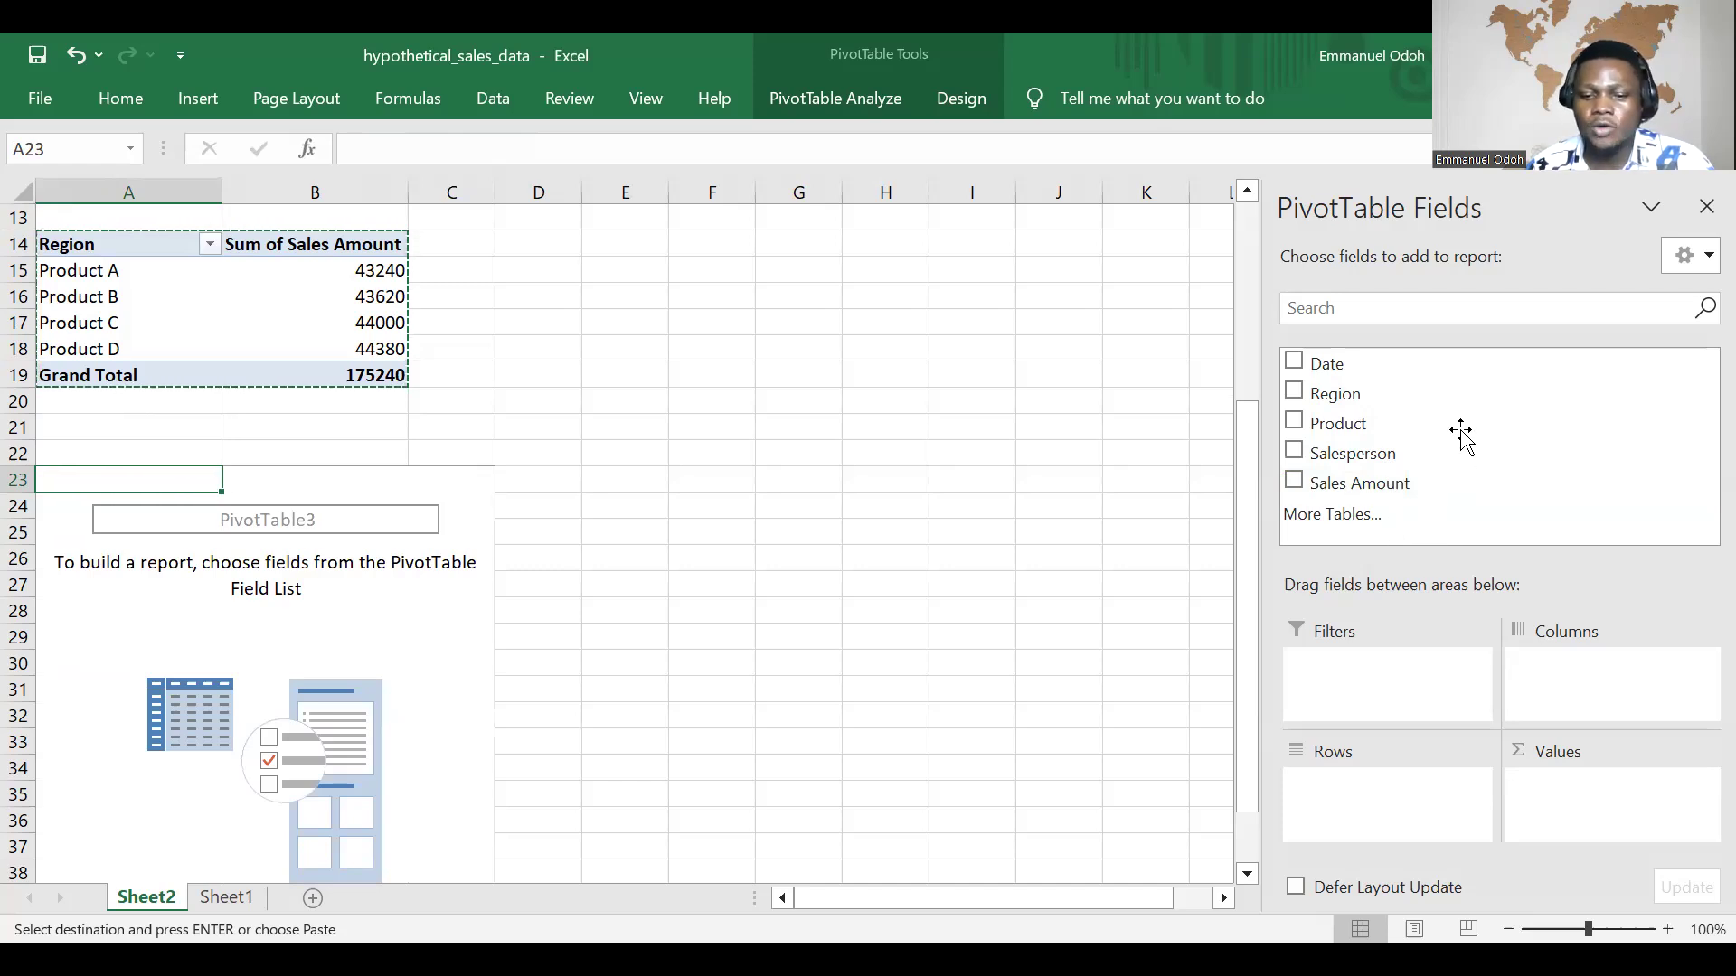
Step: Lay out the PivotTable at A23 with Salesperson in rows, Region in columns and the sum of Sales Amount as values
left_click_drag(1362, 457, 1374, 801)
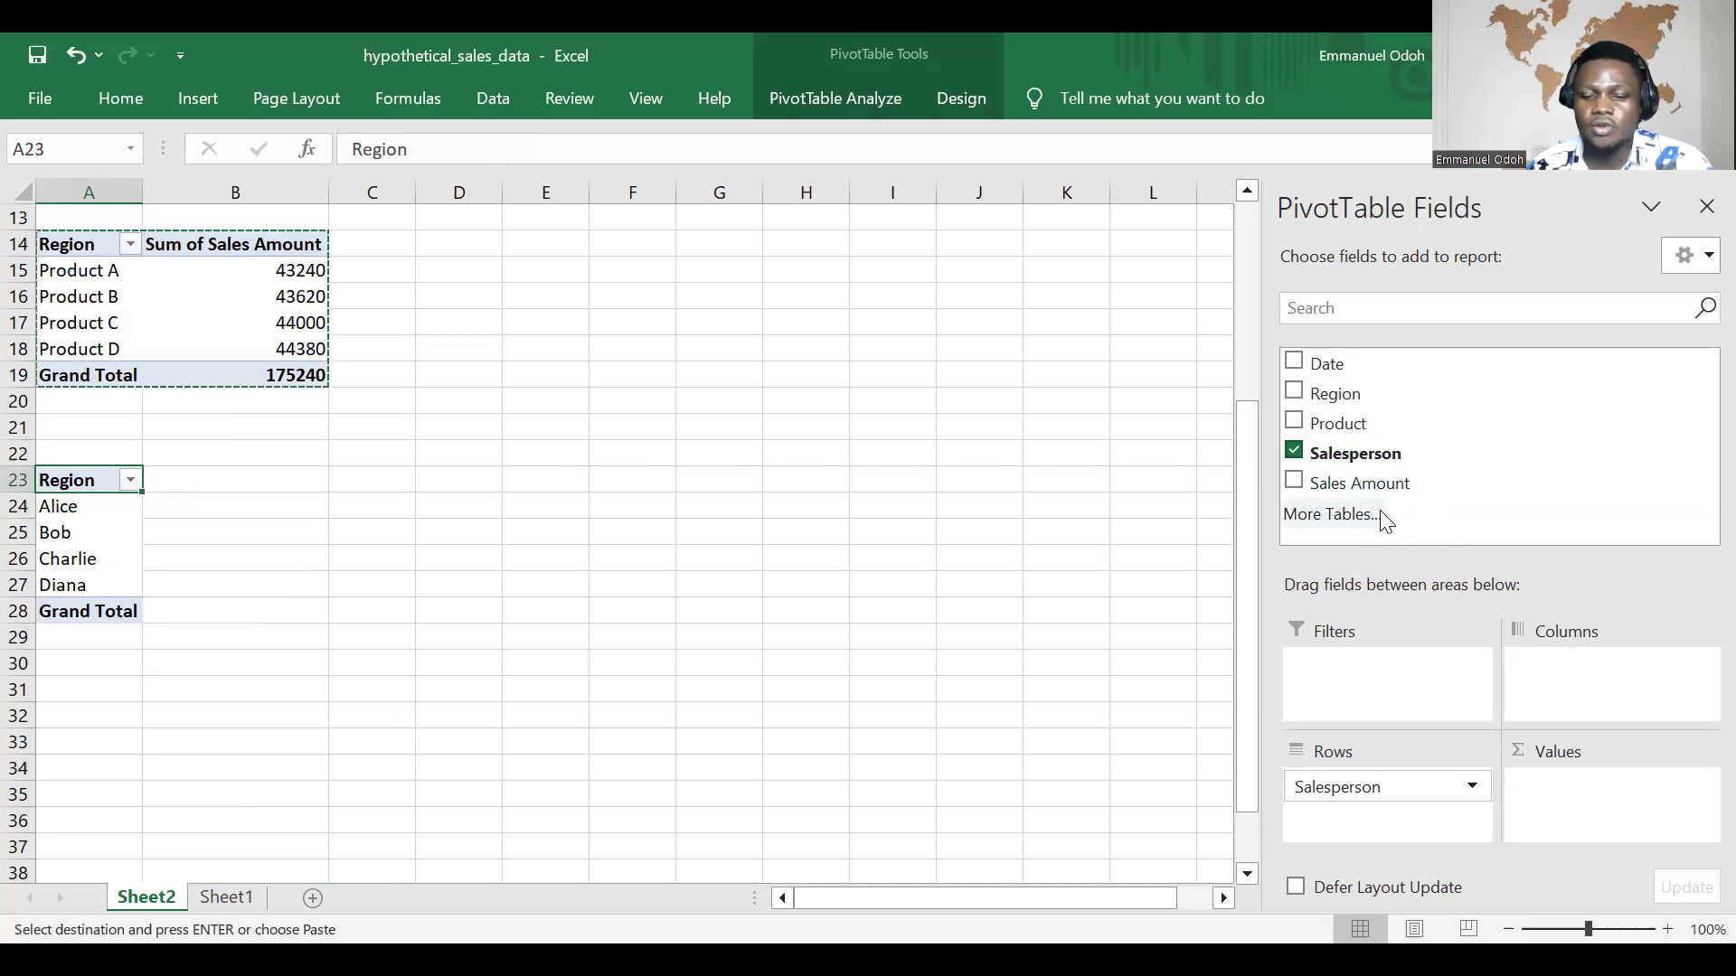
left_click_drag(1331, 394, 1596, 718)
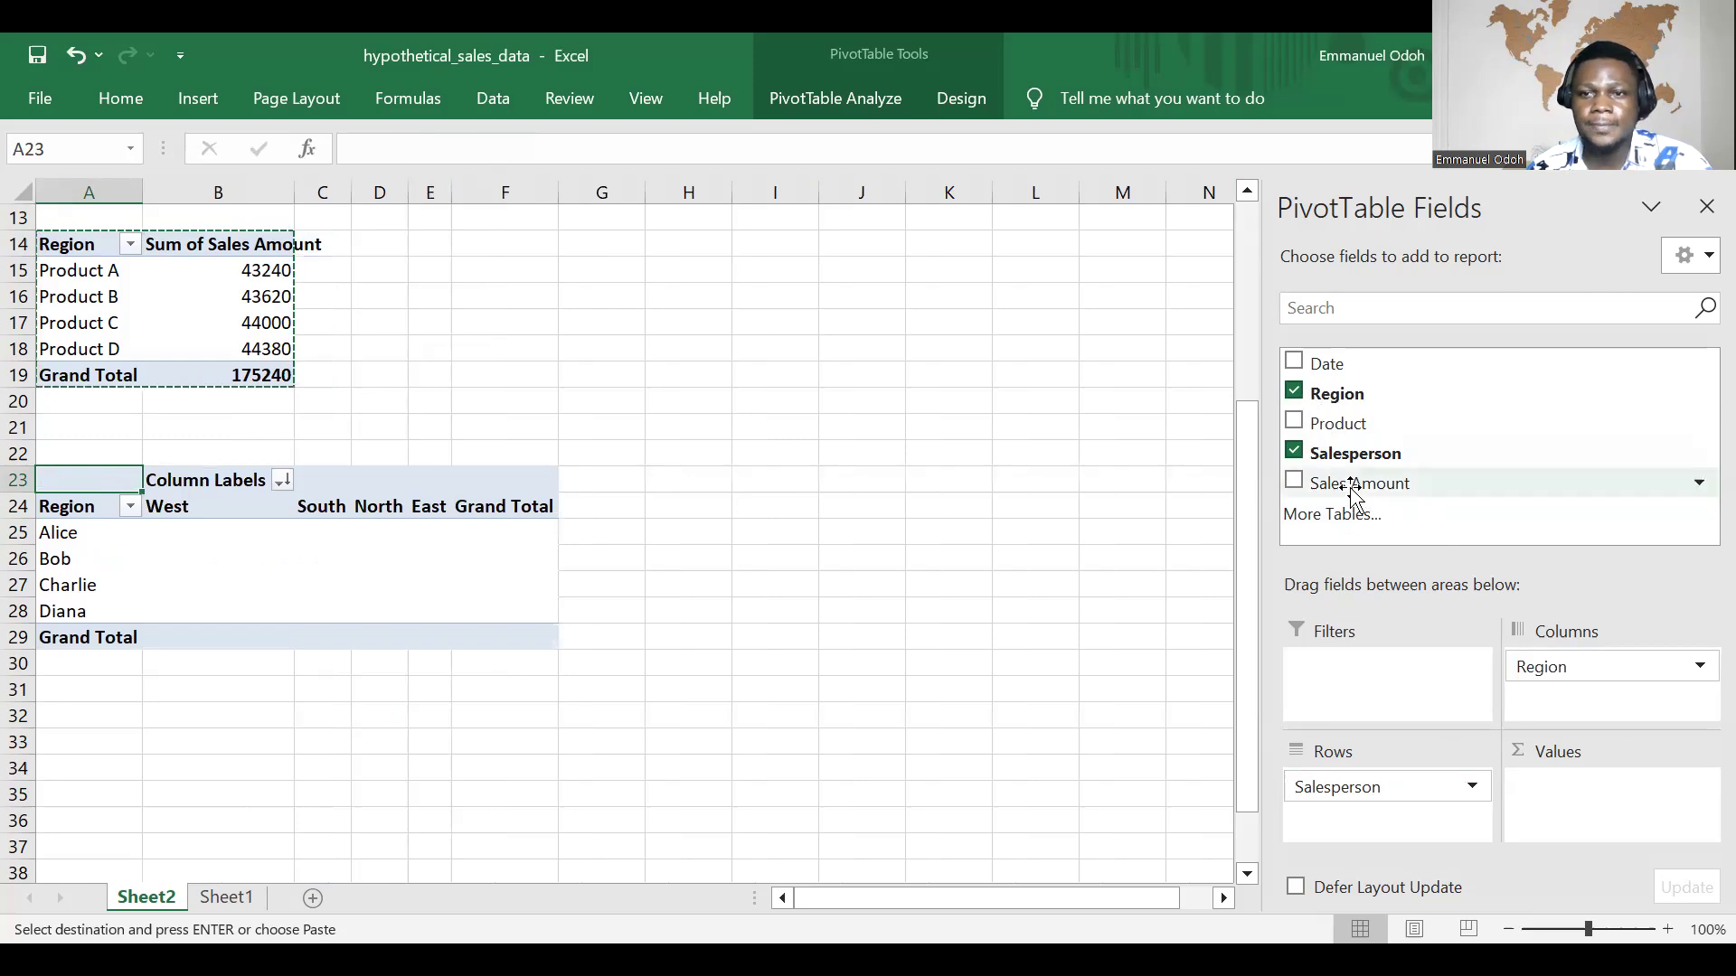
left_click_drag(1369, 488, 1577, 778)
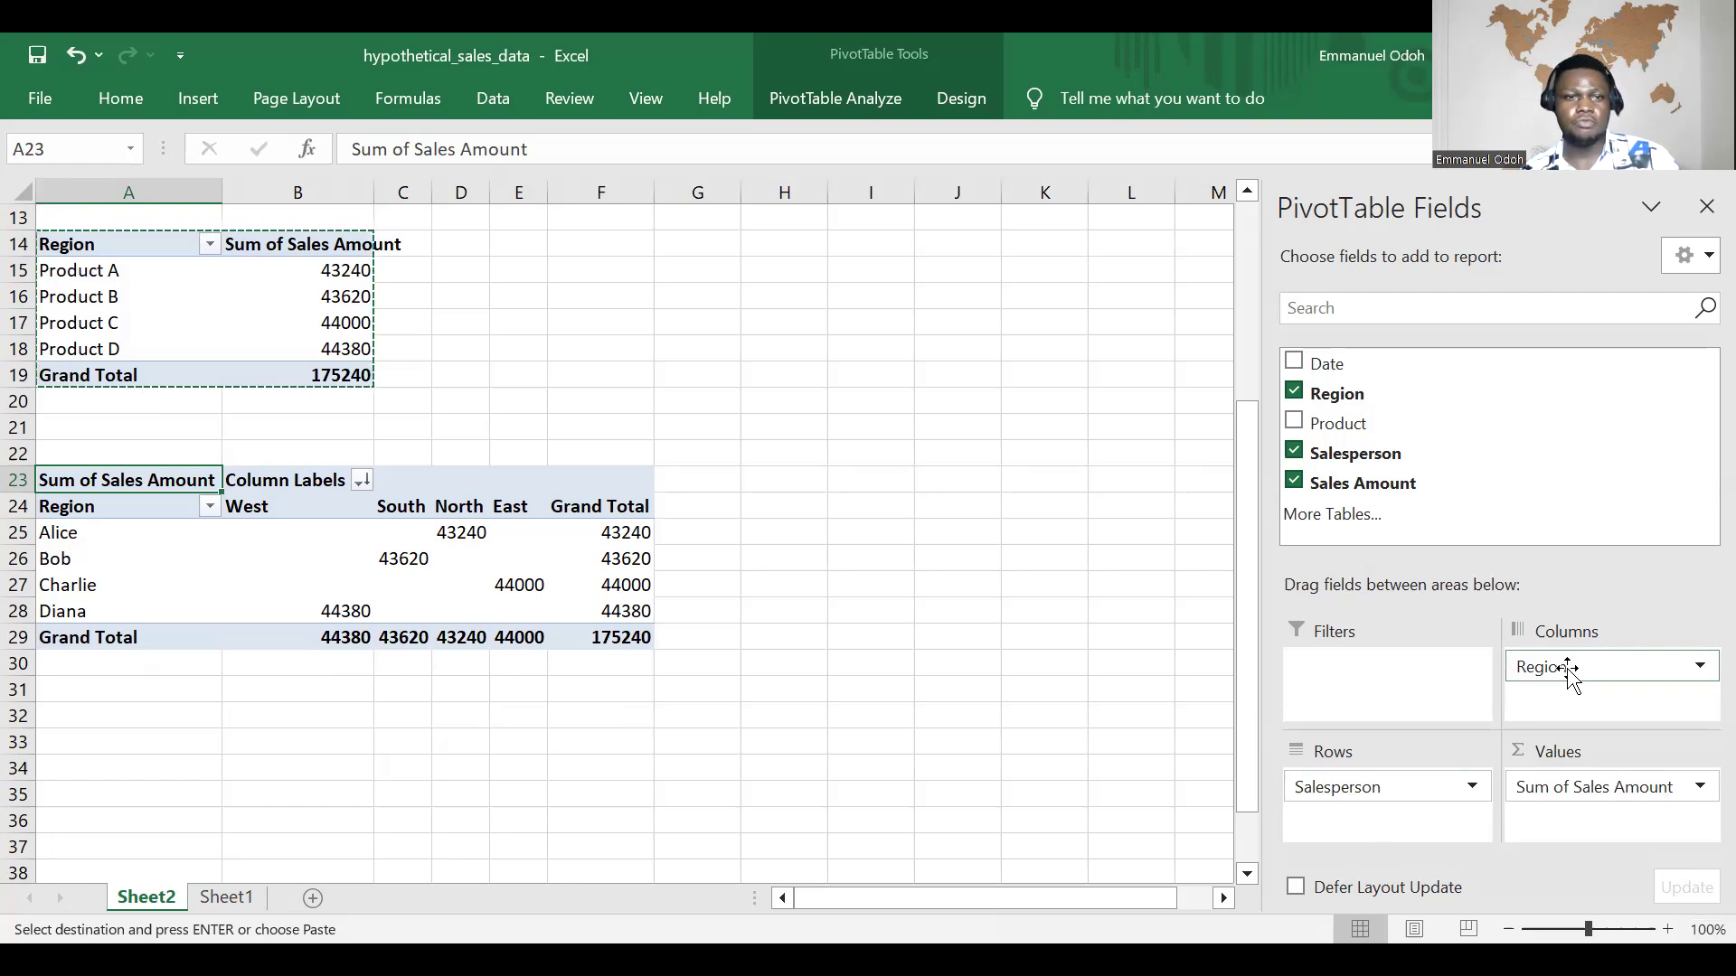
Step: Remove the Region field from the columns of the PivotTable at A23
left_click_drag(1569, 673, 1438, 470)
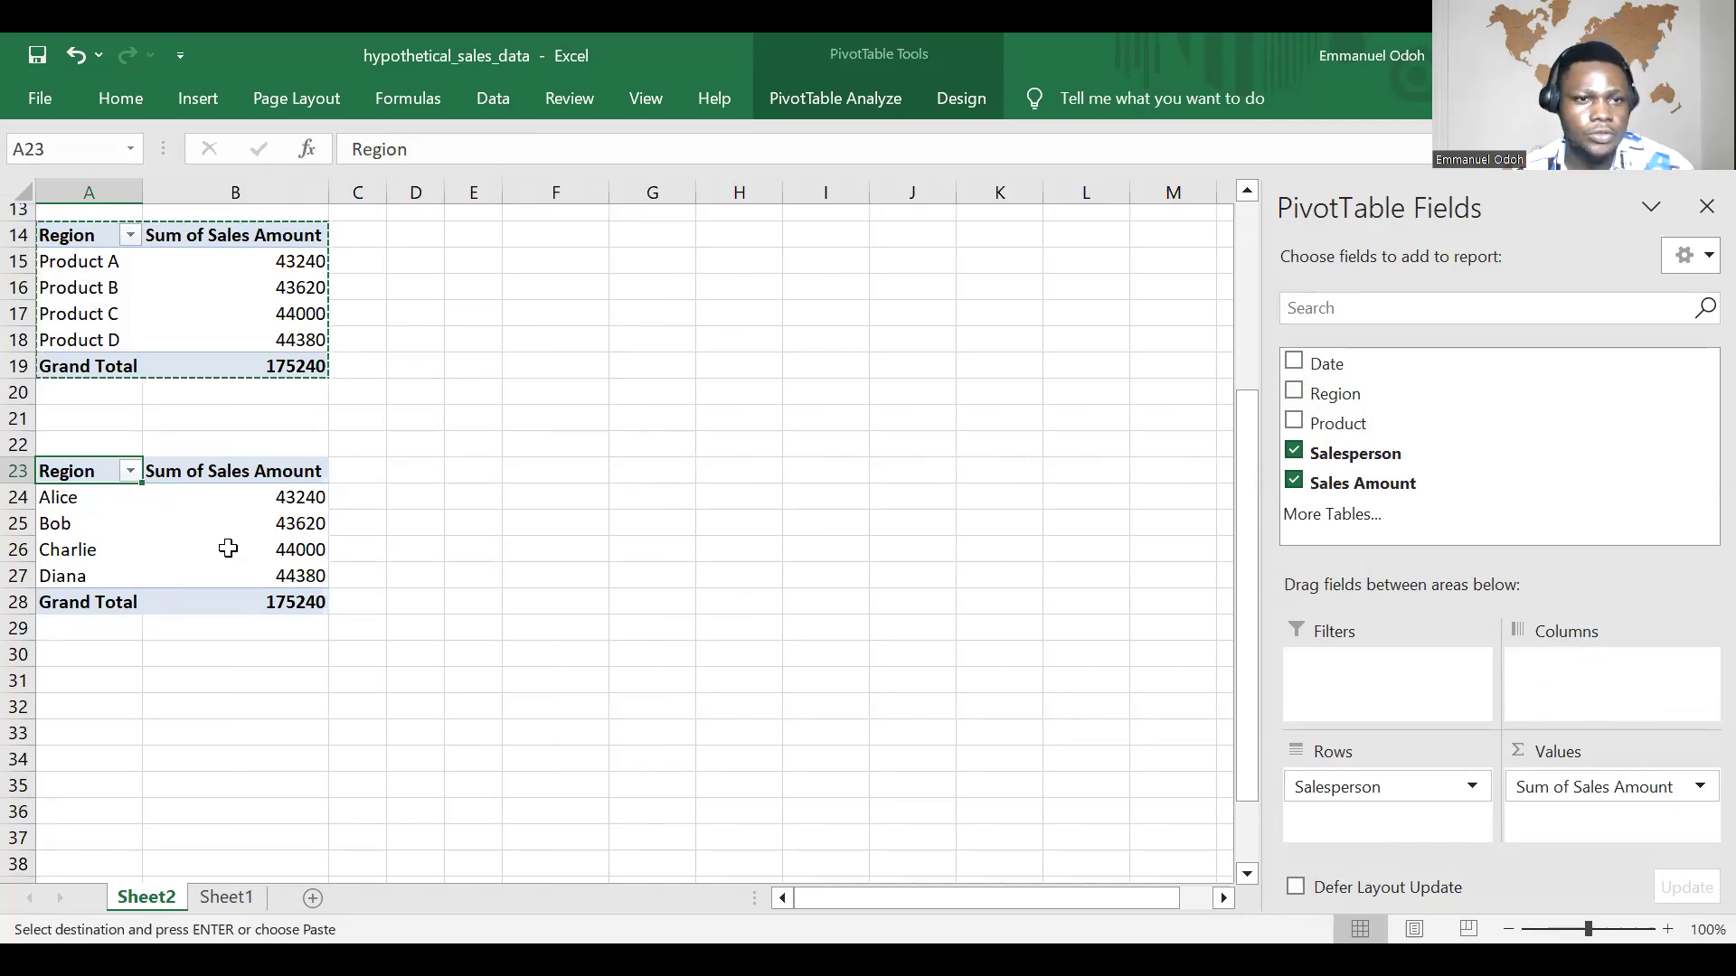
scroll(226, 547, "up", 4)
scroll(242, 617, "down", 3)
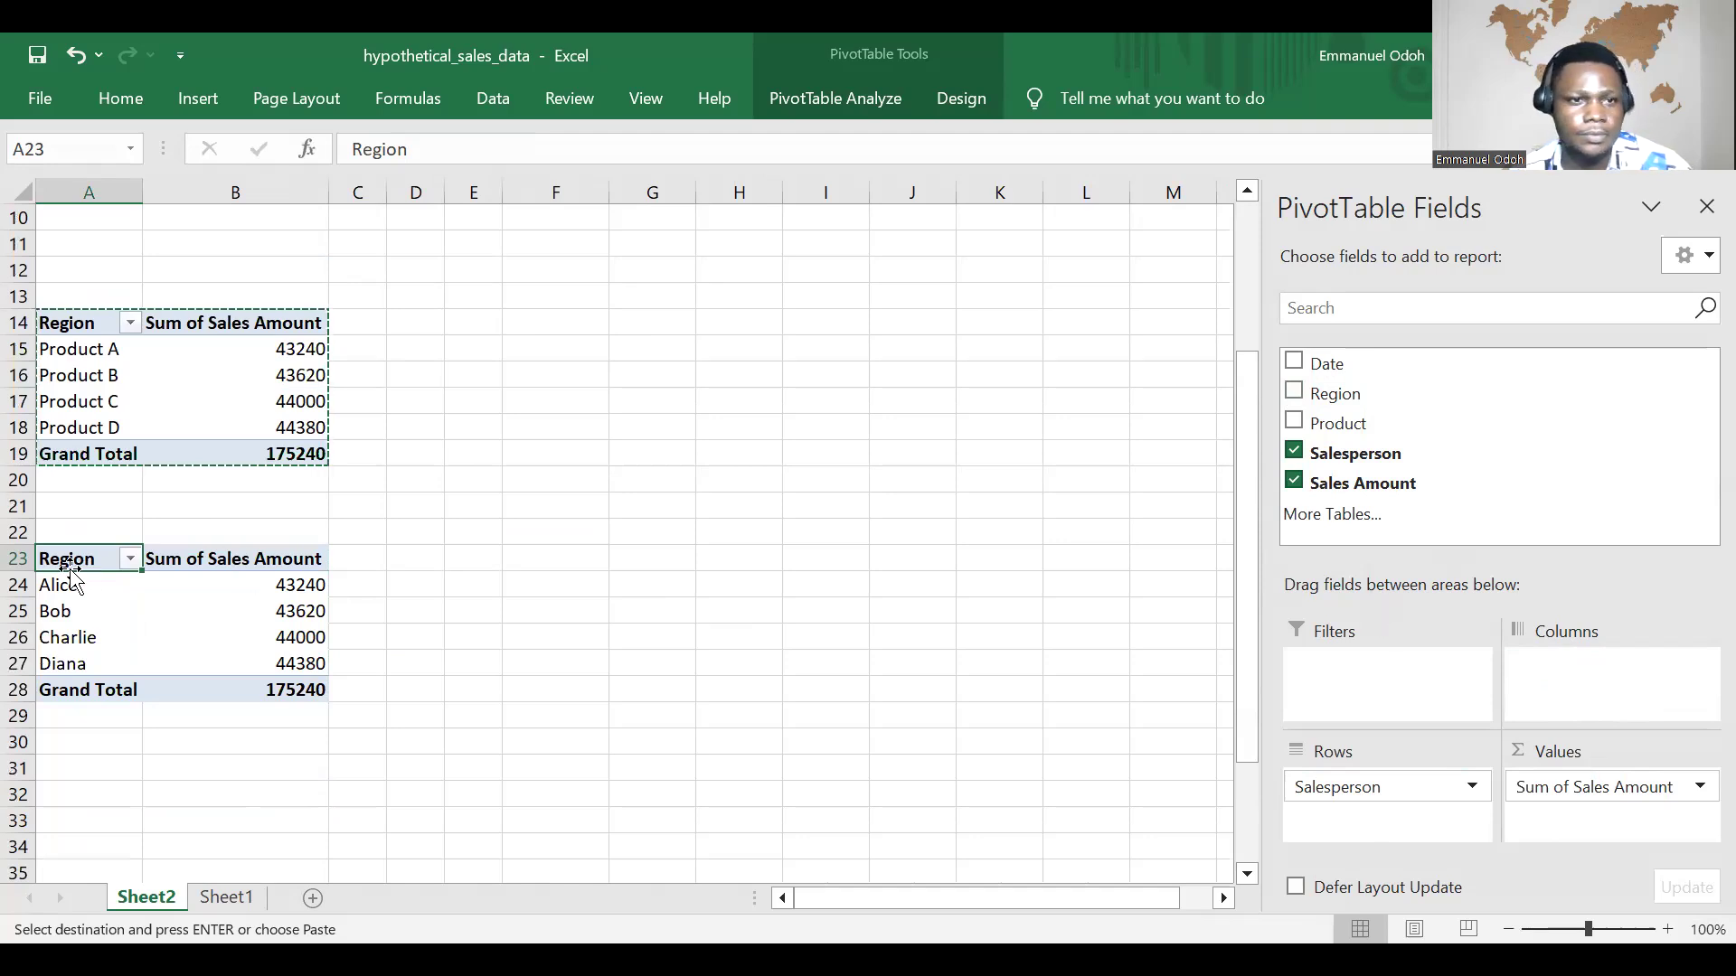
left_click(126, 559)
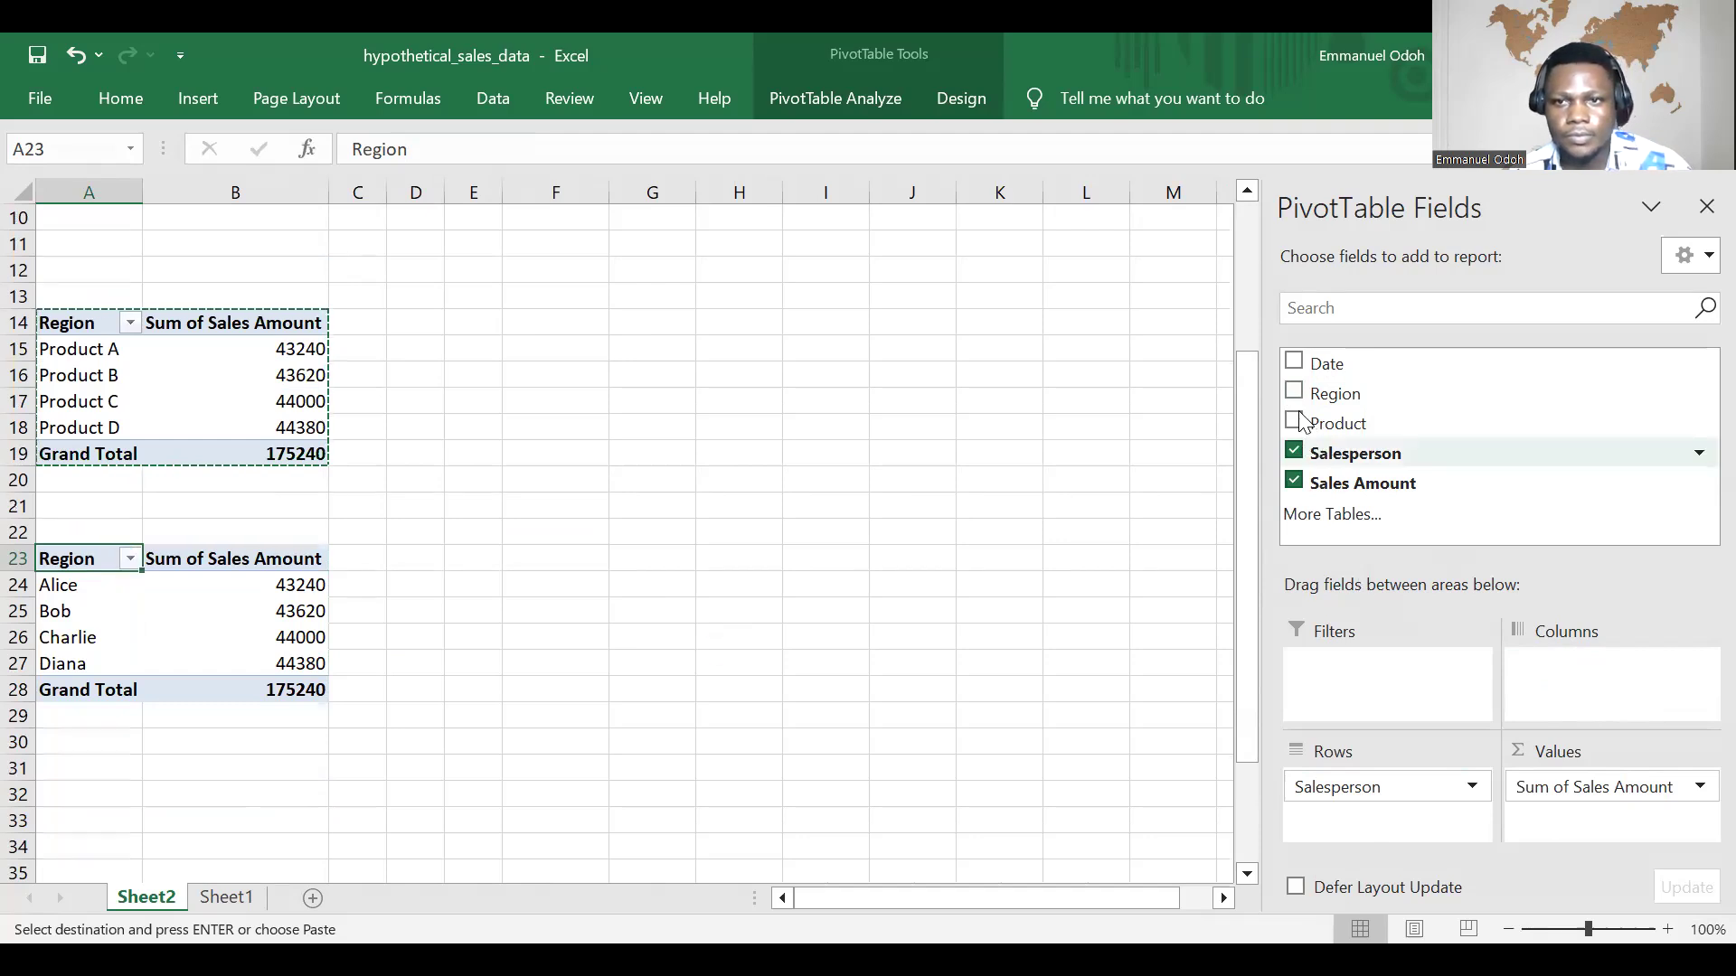
Step: Rearrange the PivotTable at A23 with Region in rows and Salesperson in columns
left_click(1293, 390)
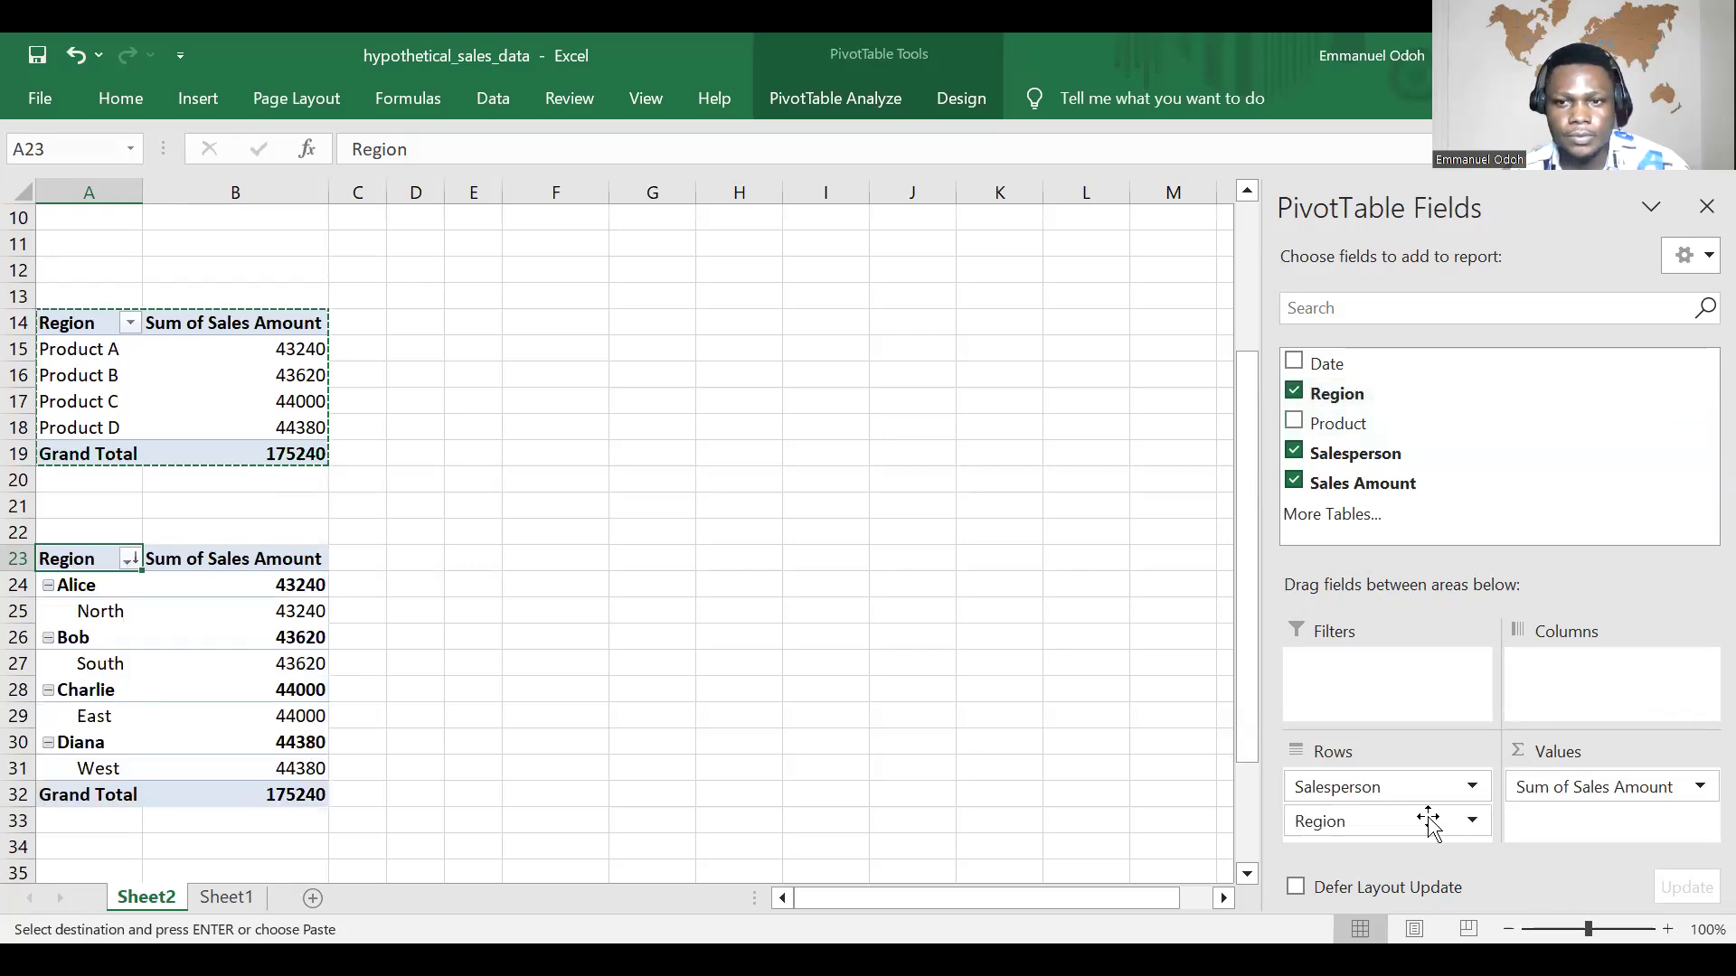
mouse_move(1438, 825)
left_mouse_down()
mouse_move(1441, 721)
mouse_move(1506, 460)
left_mouse_up()
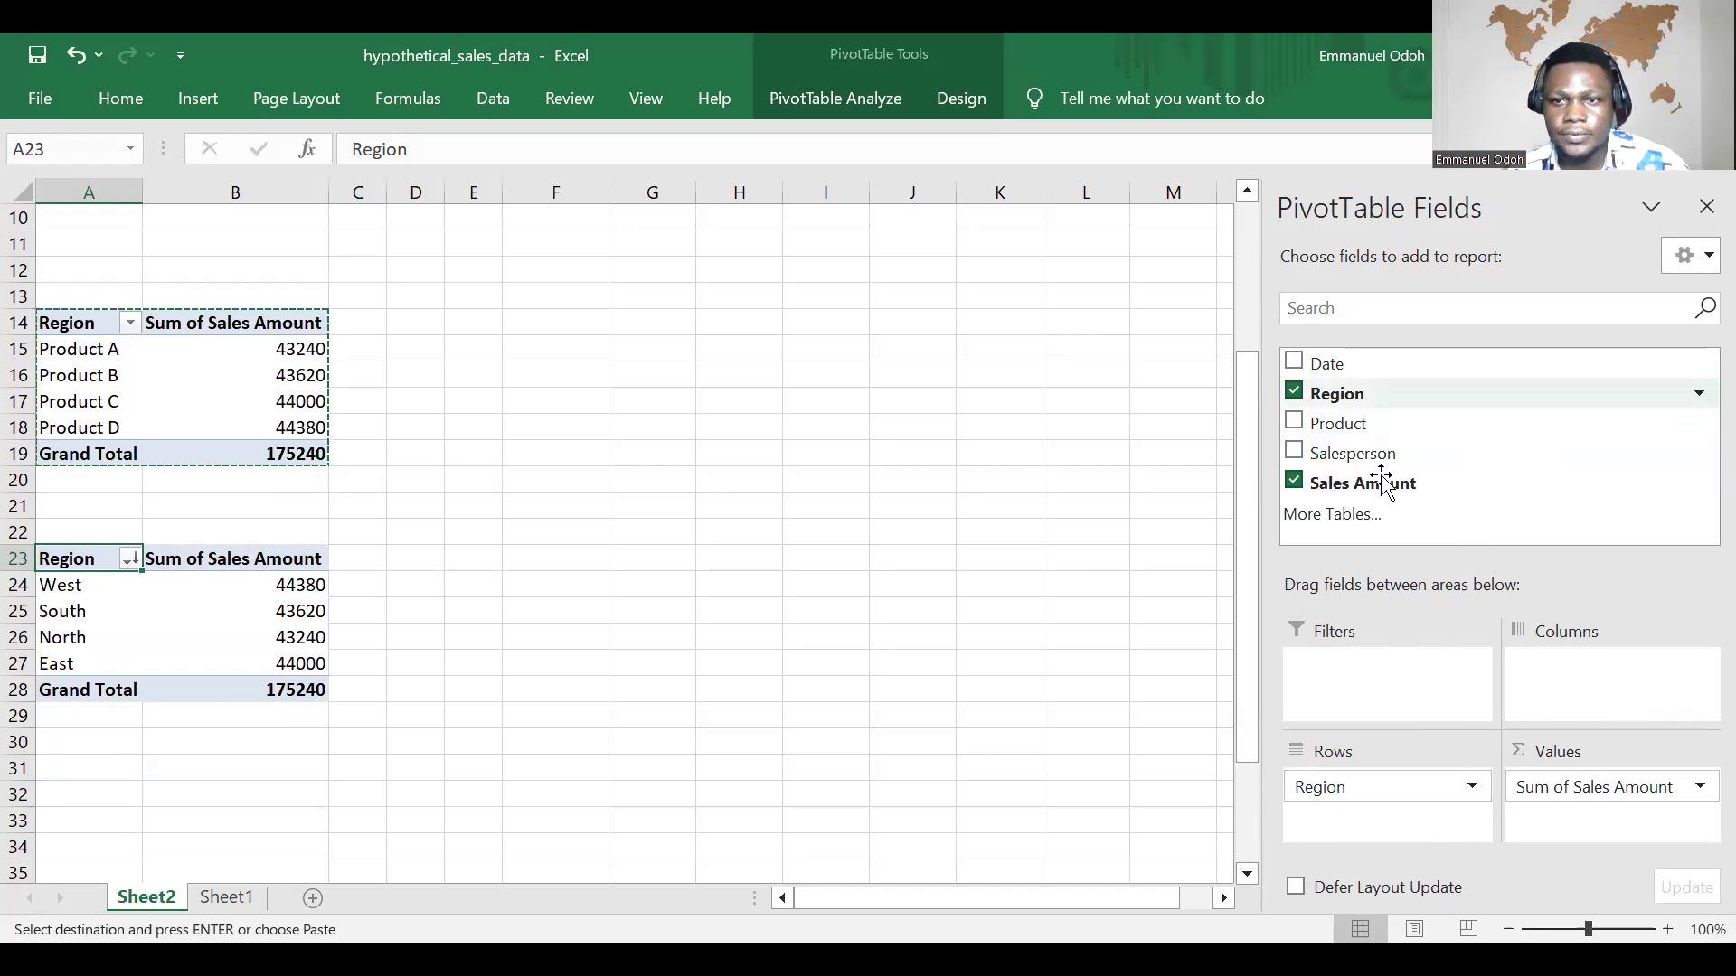
left_click_drag(1363, 453, 1561, 683)
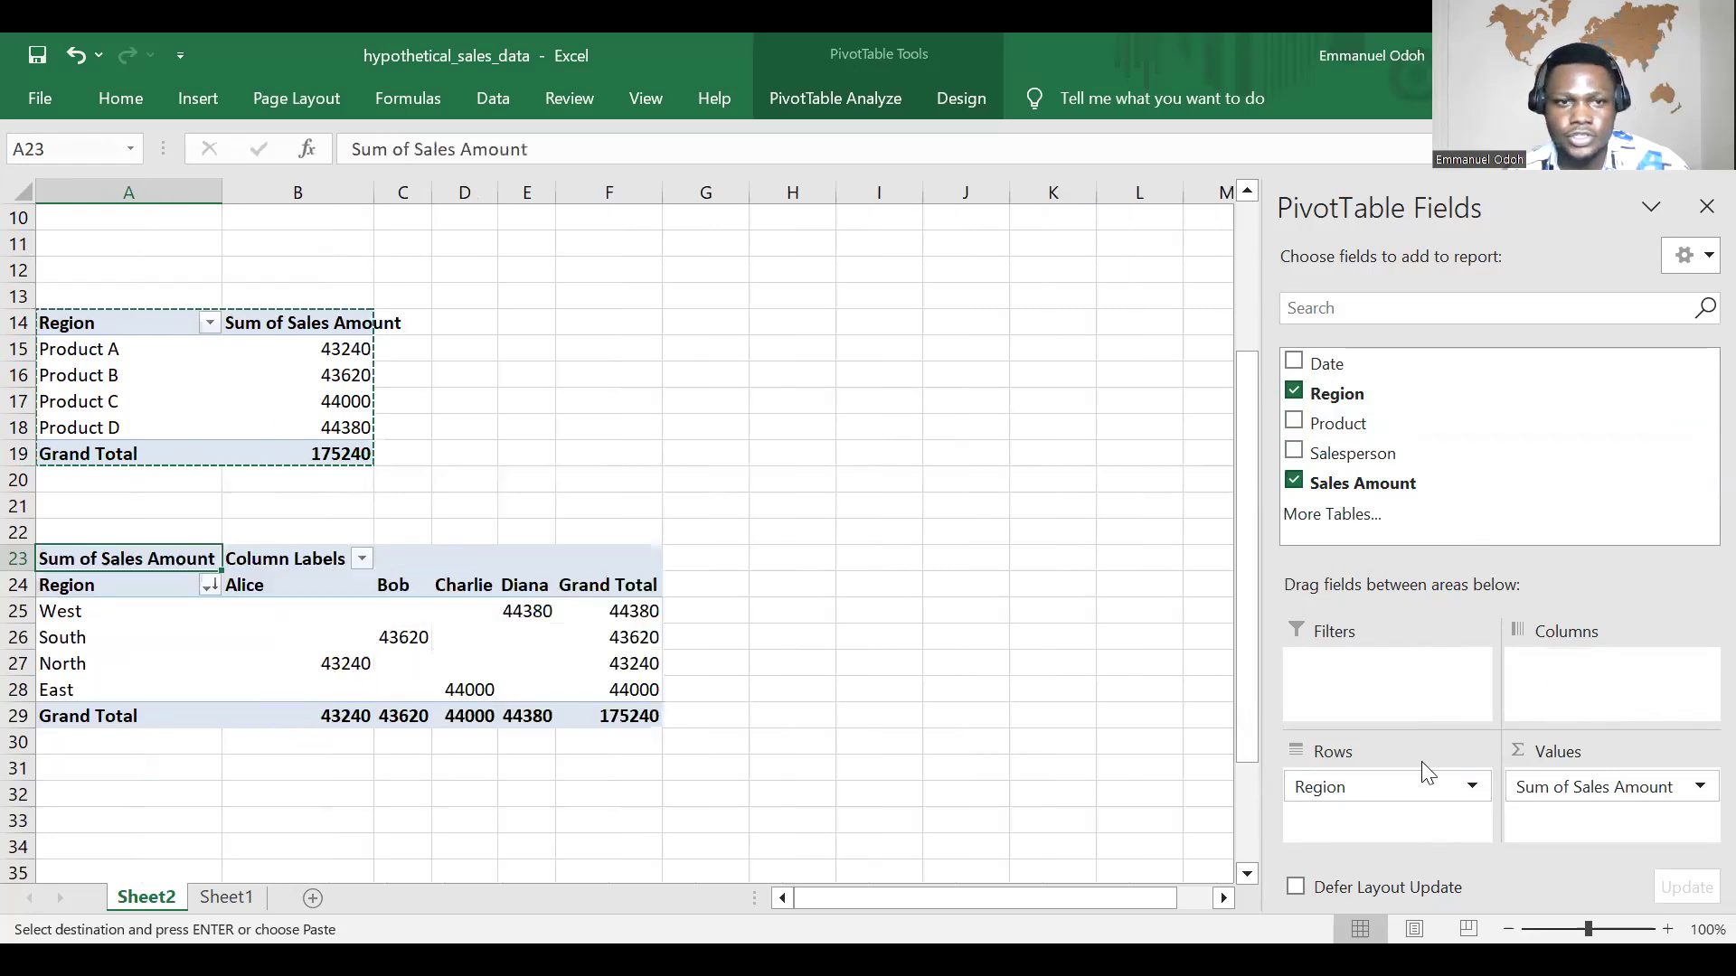
Step: Take Salesperson out of the columns of the PivotTable at A23, keeping Region as the row field
left_click(1299, 398)
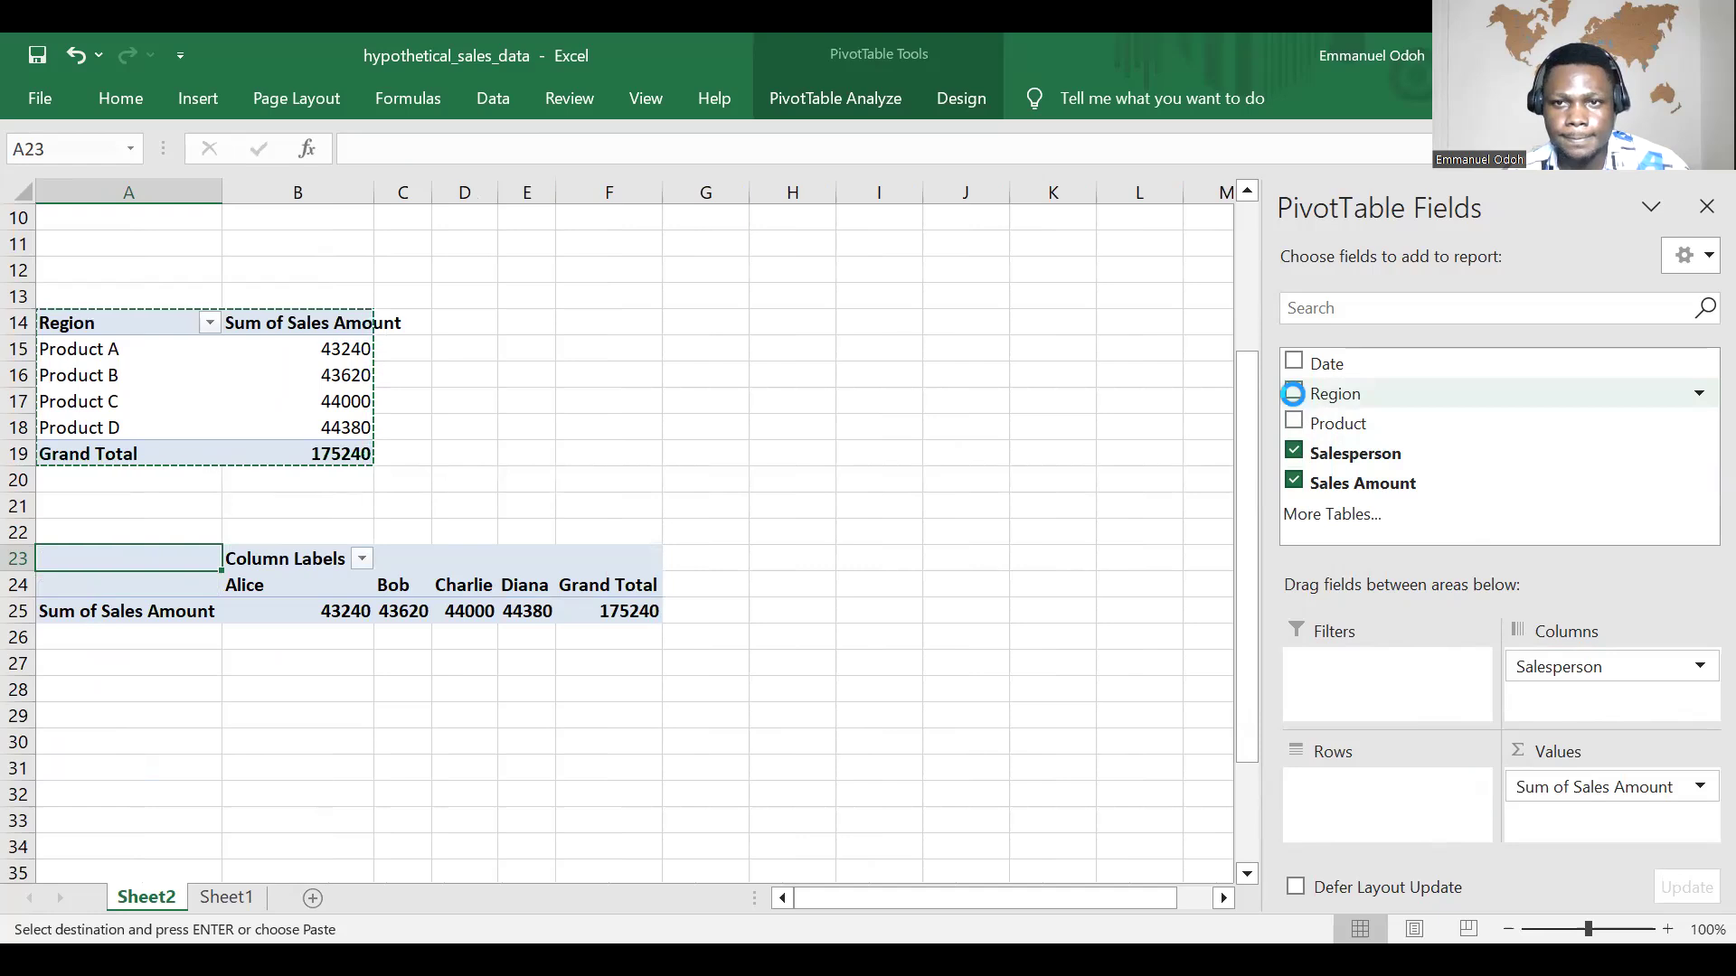
left_click(1294, 392)
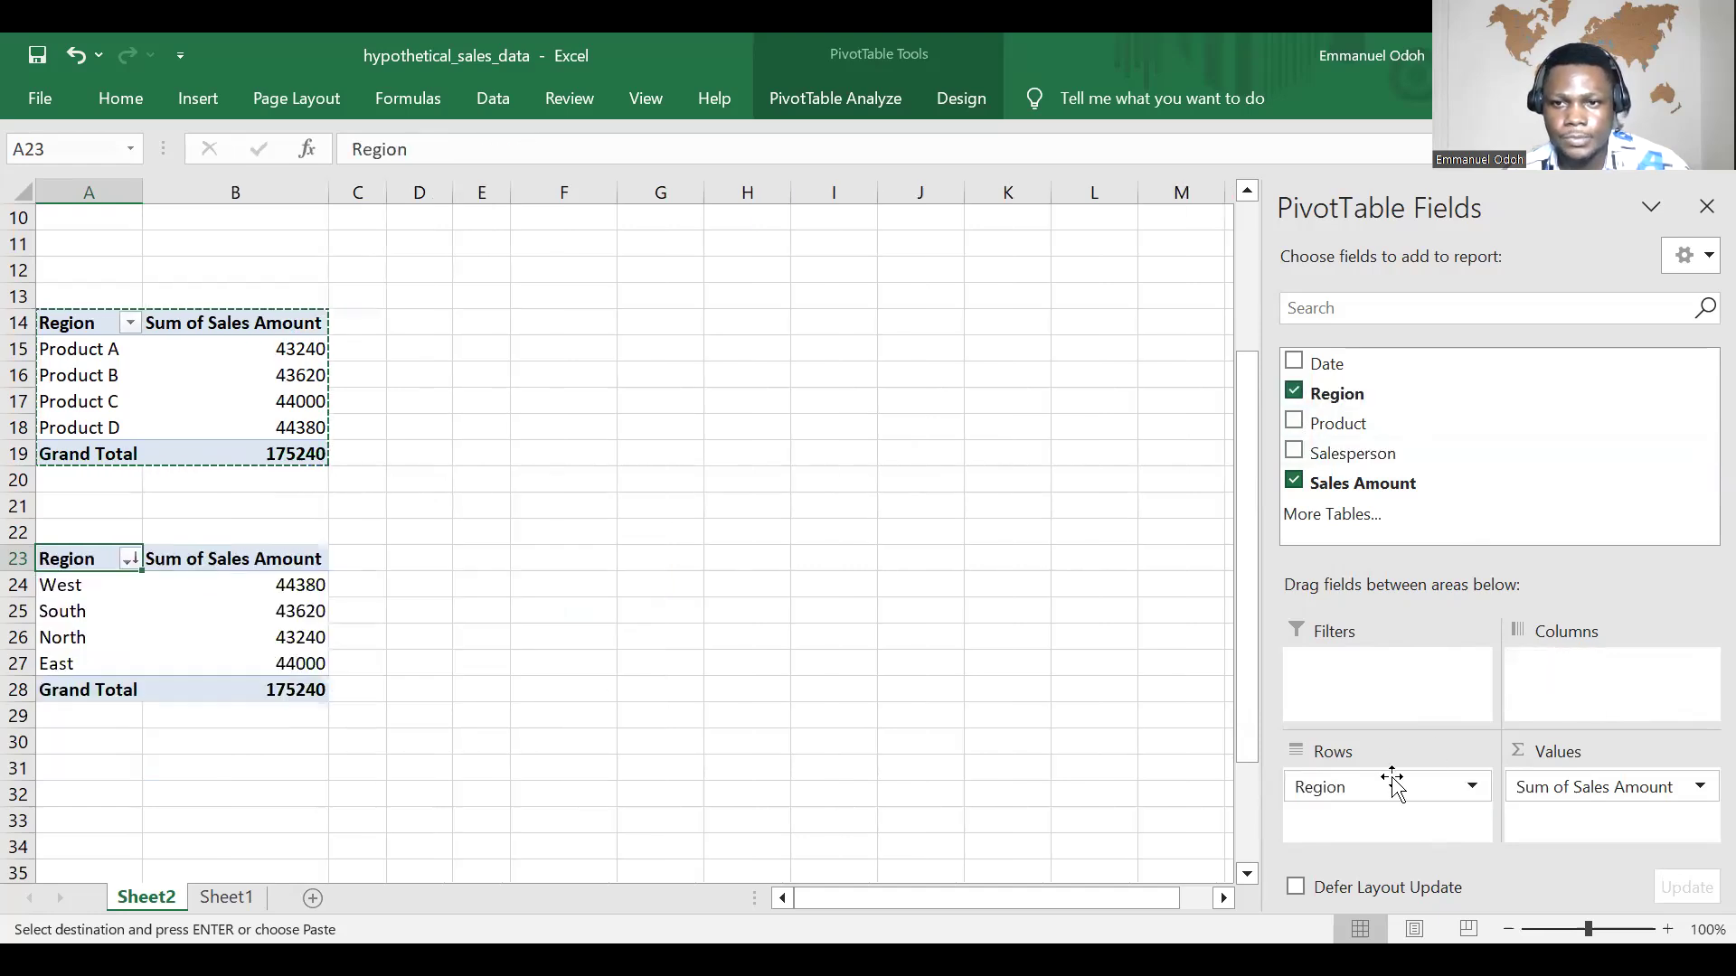
Step: Replace Region with Salesperson as the row field of the PivotTable at A23
left_click(1294, 392)
left_click_drag(1324, 454, 1338, 794)
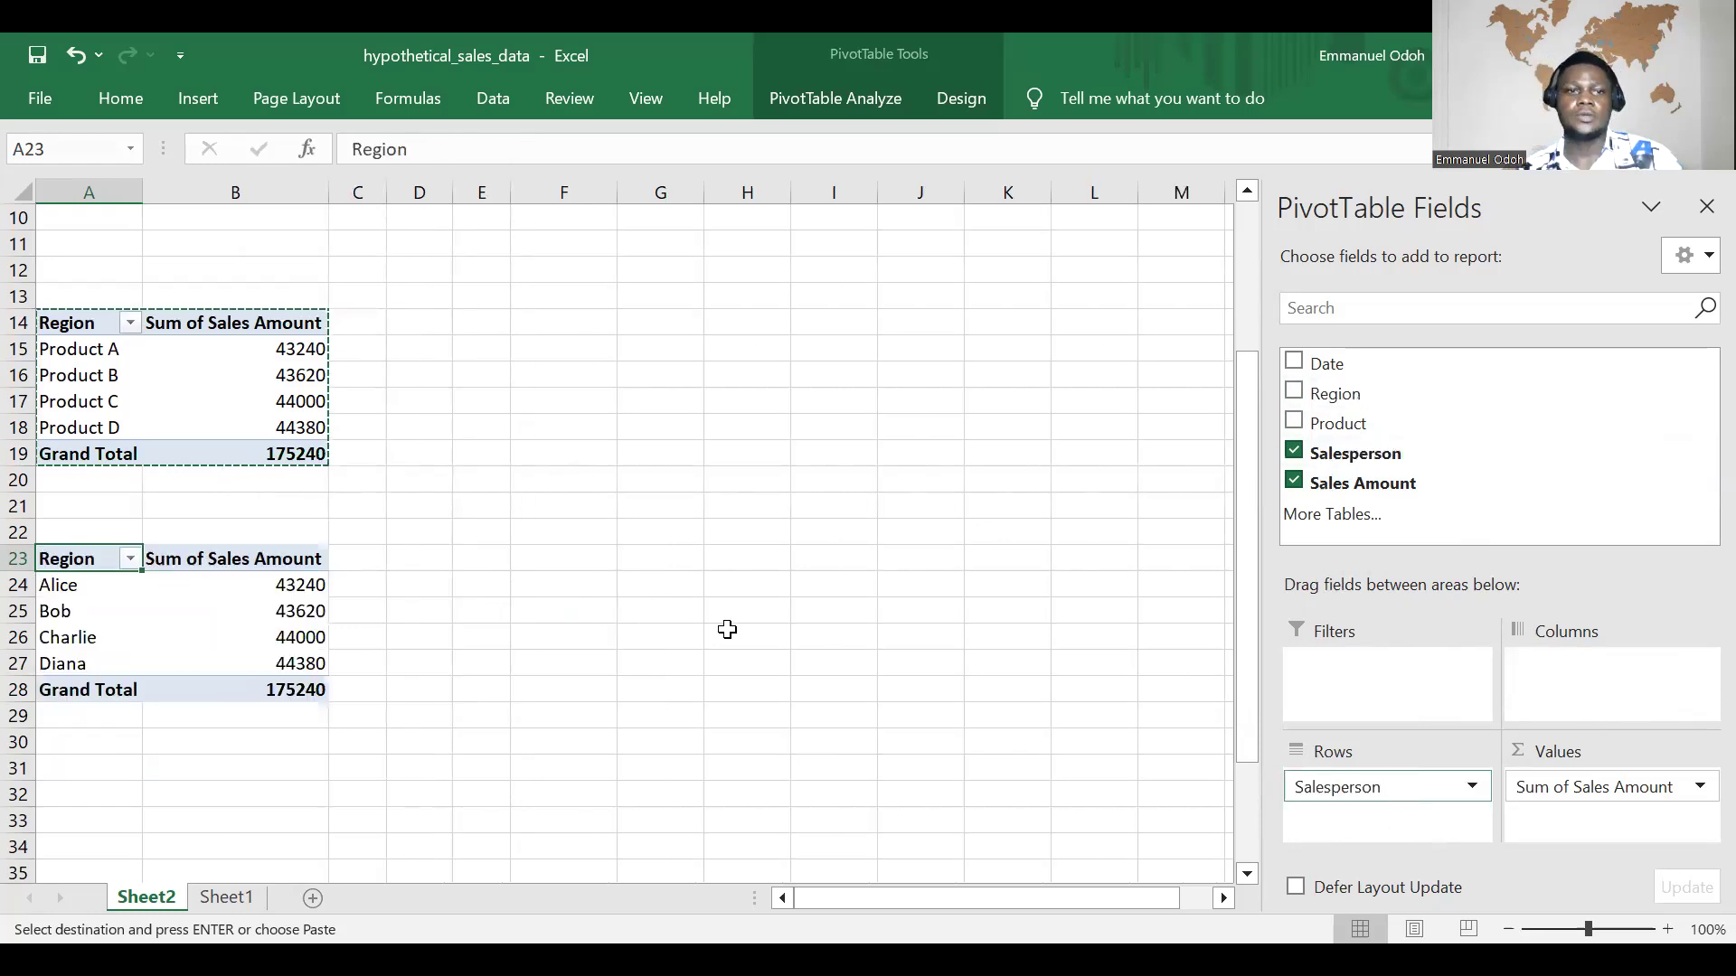
scroll(510, 517, "down", 1)
scroll(510, 517, "down", 2)
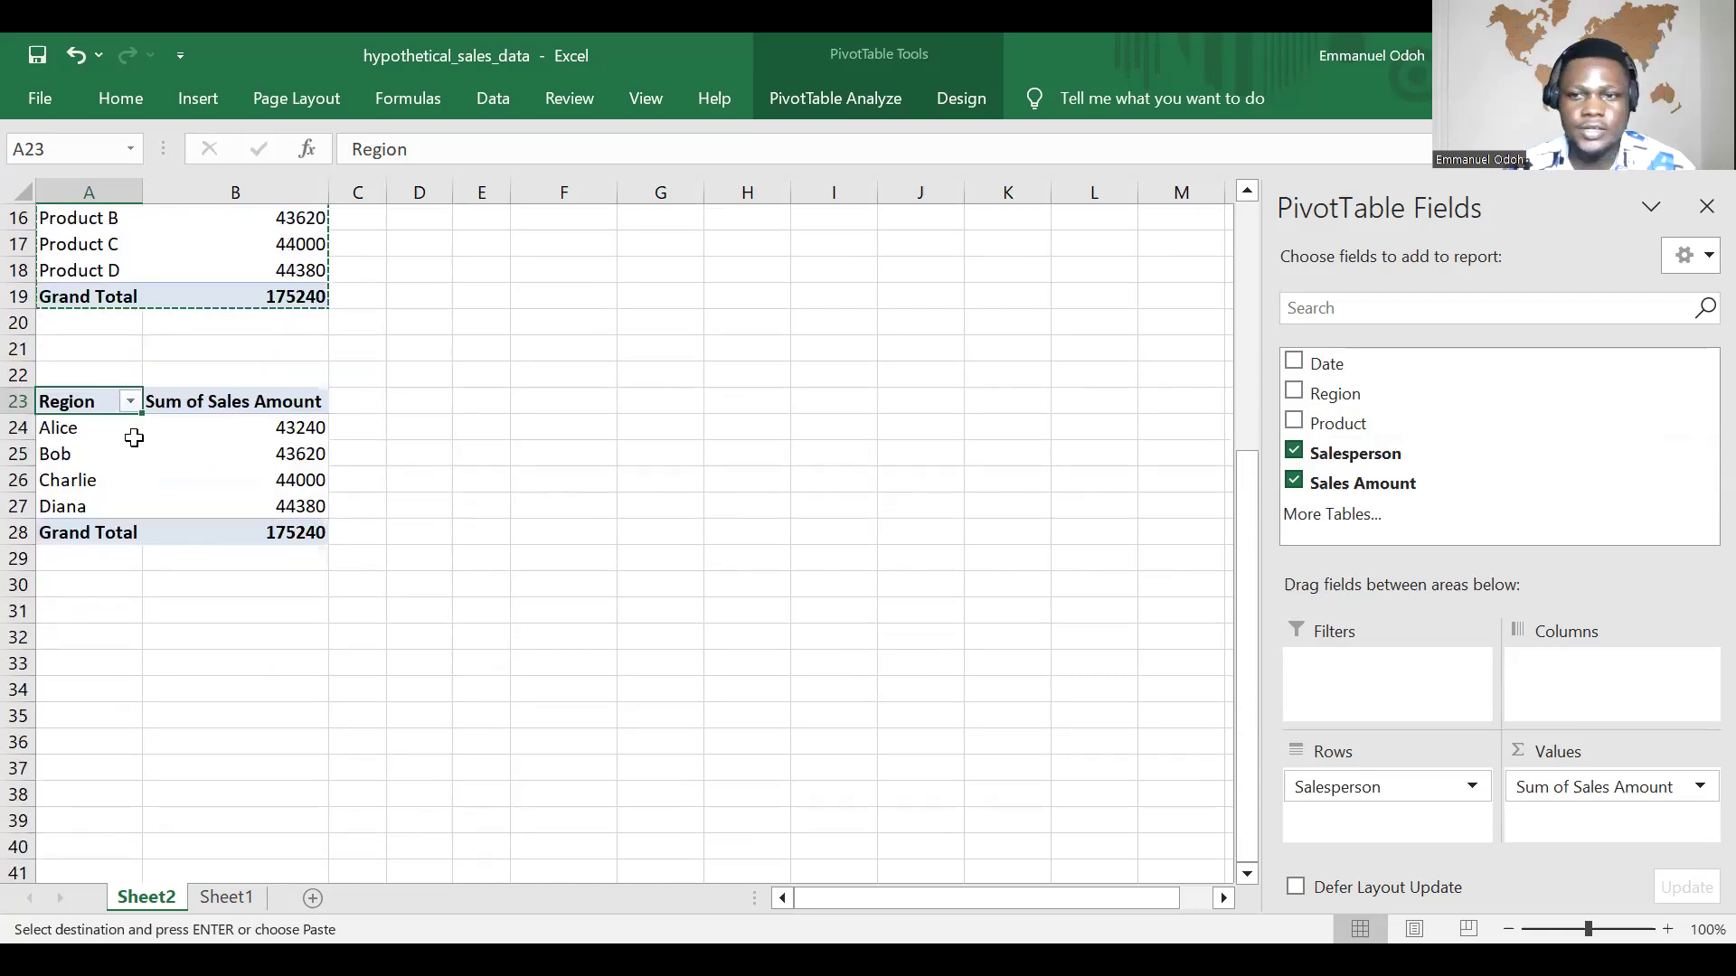
Step: Change the row header in cell A23 of the third PivotTable to "Salesperson"
double_click(102, 404)
key("BackSpace")
key("BackSpace")
key("BackSpace")
key("BackSpace")
key("BackSpace")
key("BackSpace")
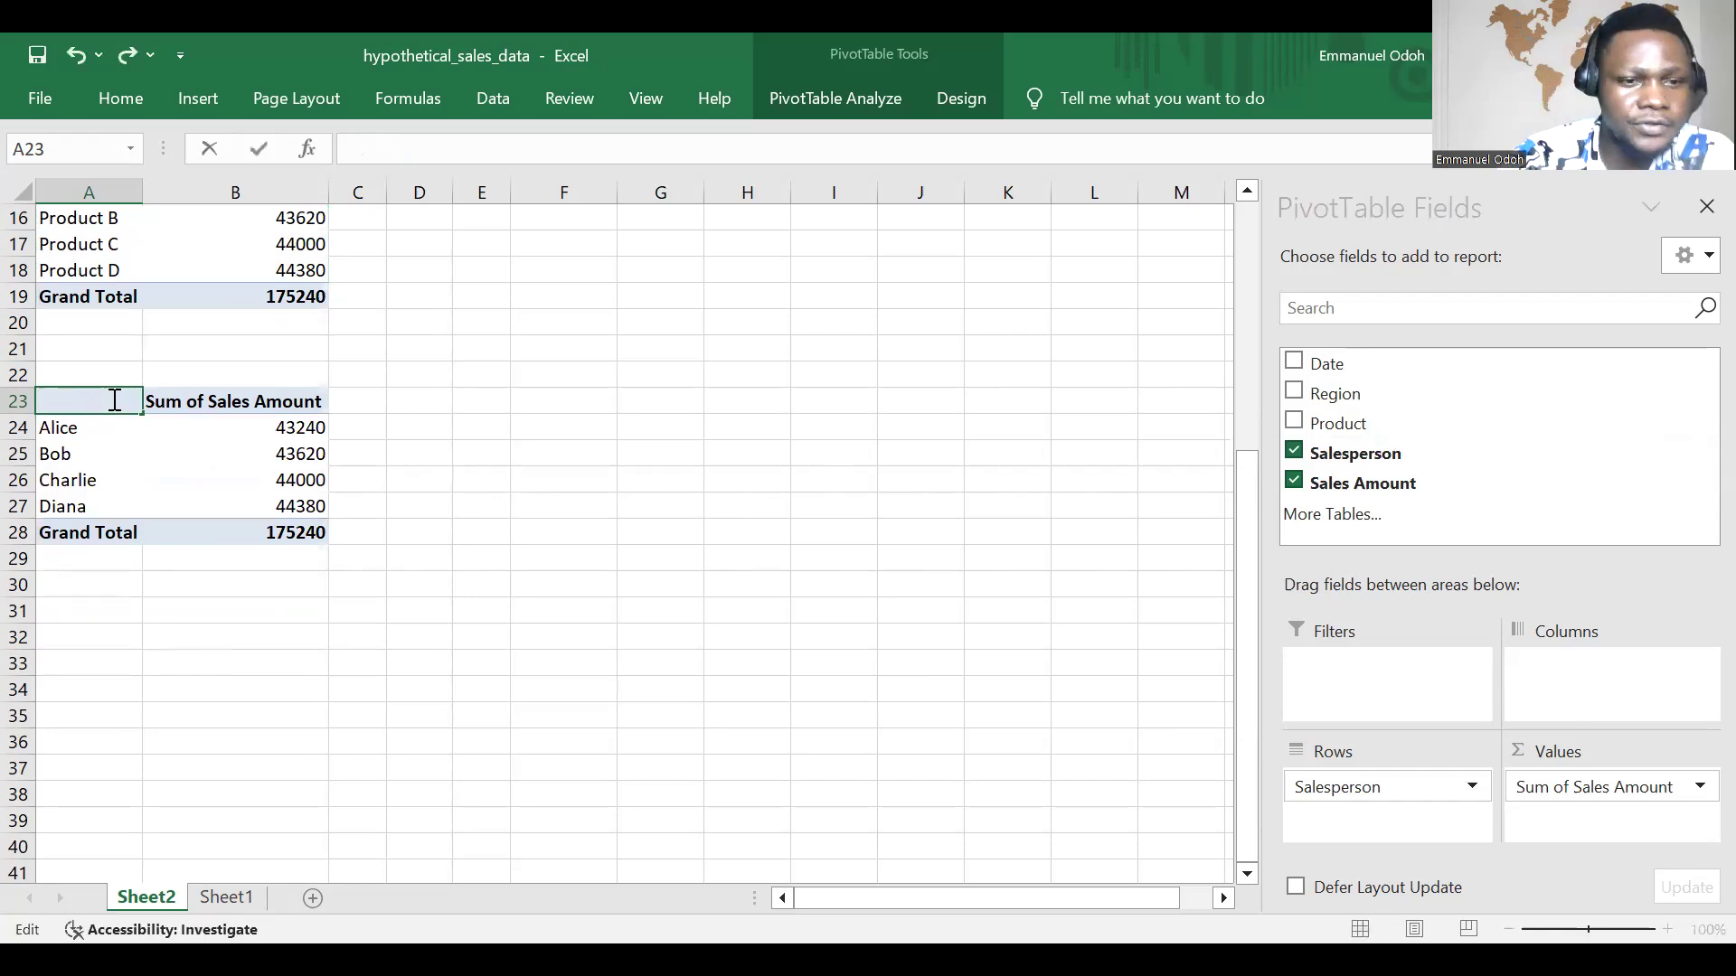
type("Saless")
key("BackSpace")
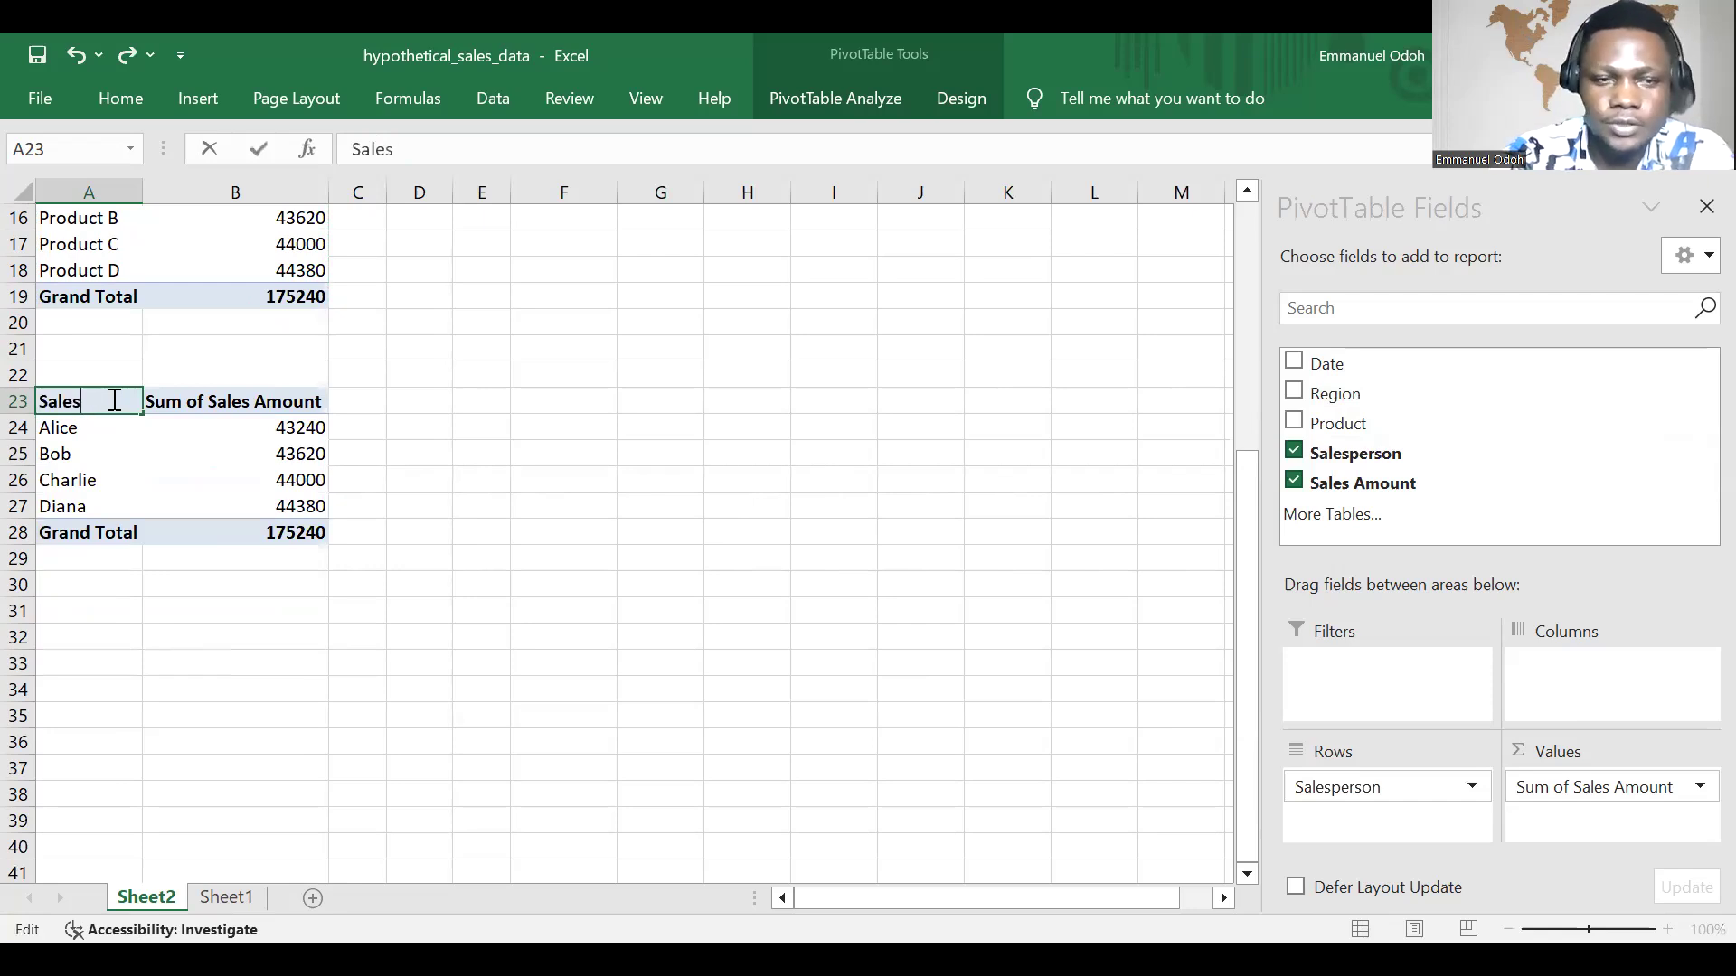
type("person")
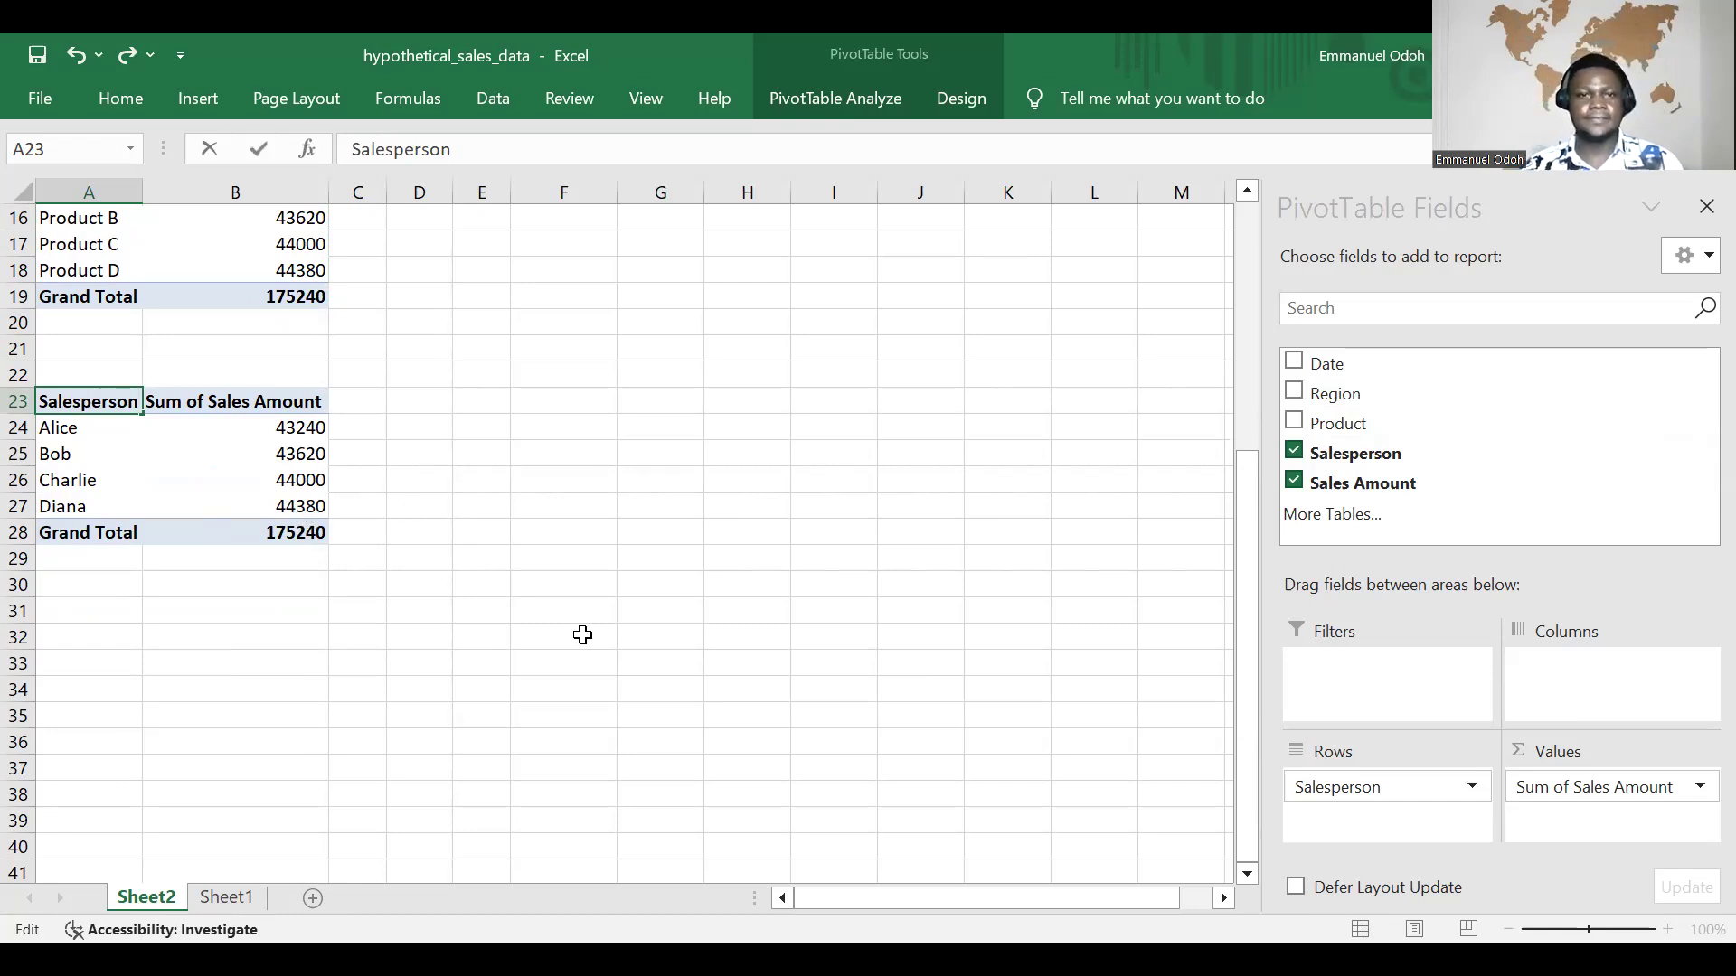
Step: Review the region, product and salesperson PivotTables stacked on Sheet2
scroll(575, 624, "up", 1)
scroll(572, 492, "up", 4)
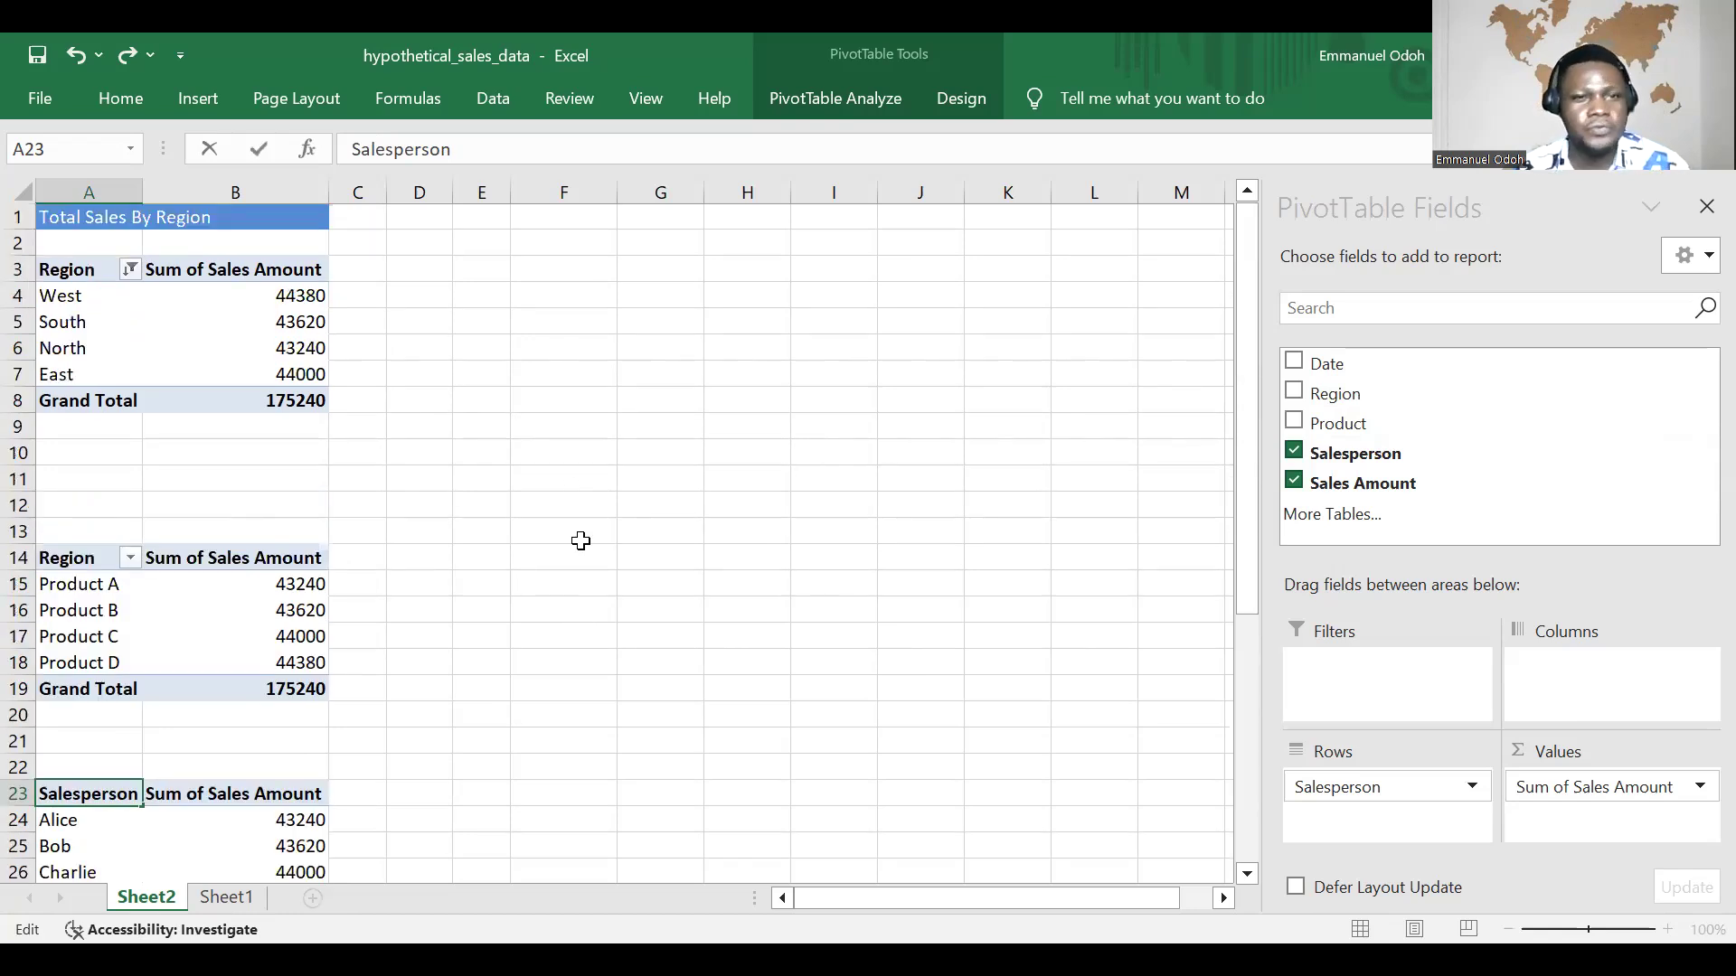
scroll(588, 566, "down", 11)
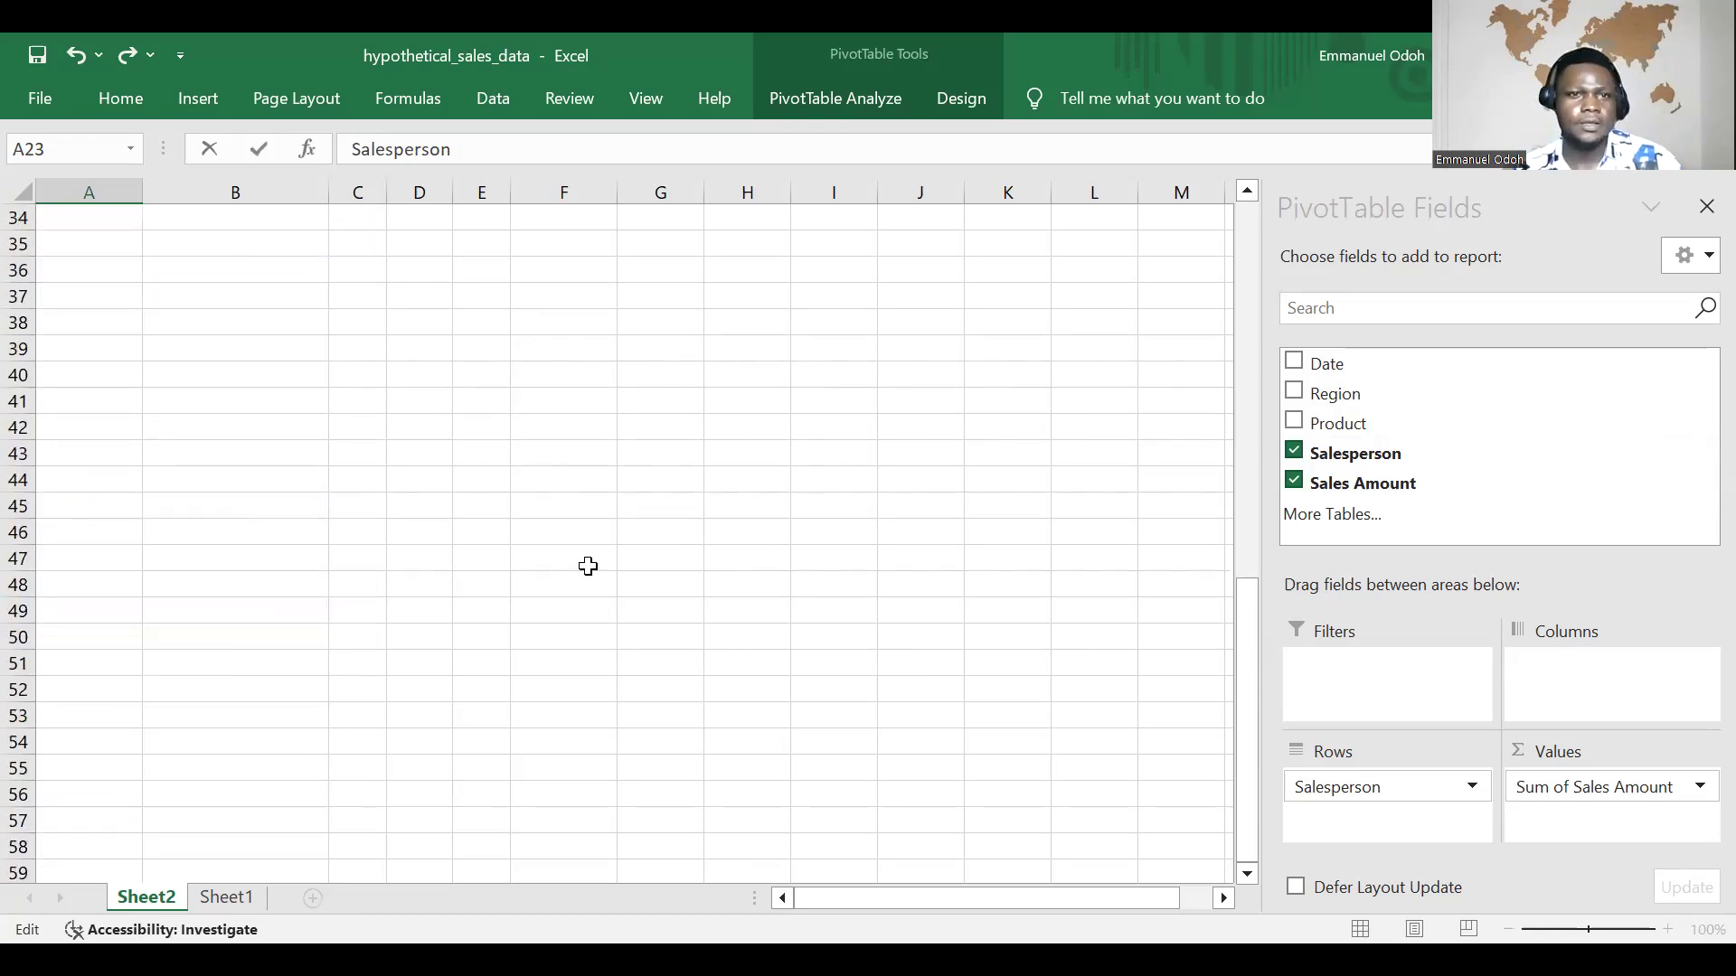
scroll(587, 566, "down", 4)
scroll(589, 568, "up", 8)
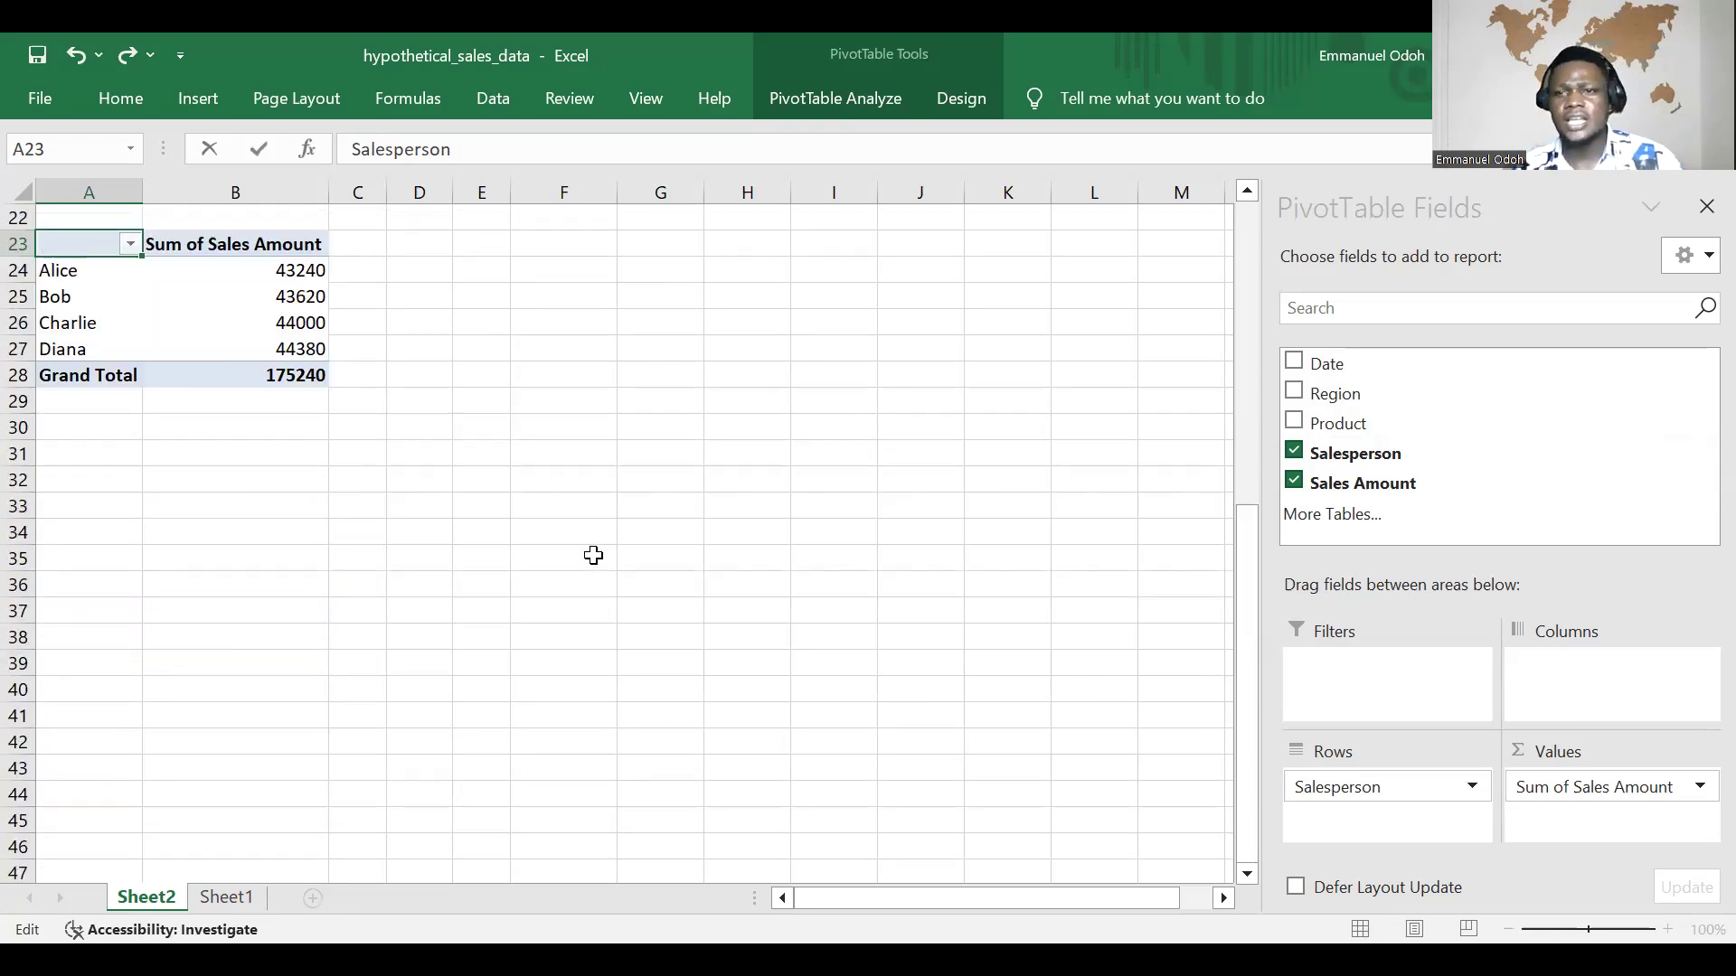
scroll(592, 558, "up", 3)
scroll(600, 554, "up", 2)
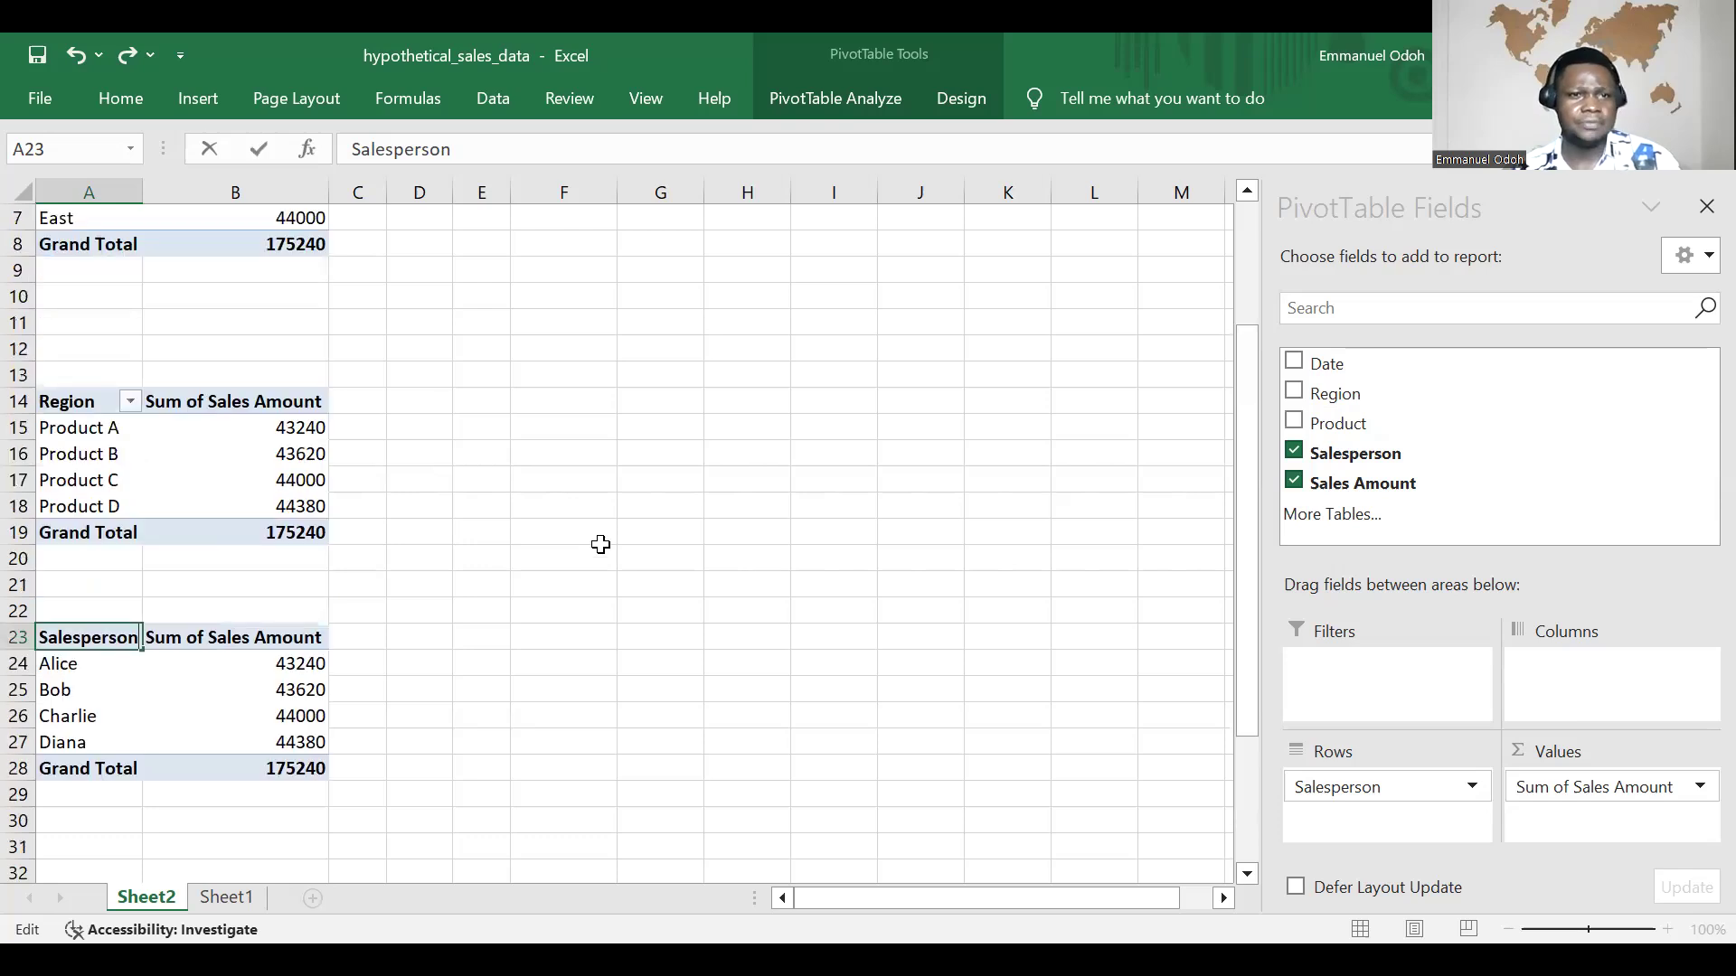
scroll(600, 544, "down", 2)
scroll(598, 537, "up", 4)
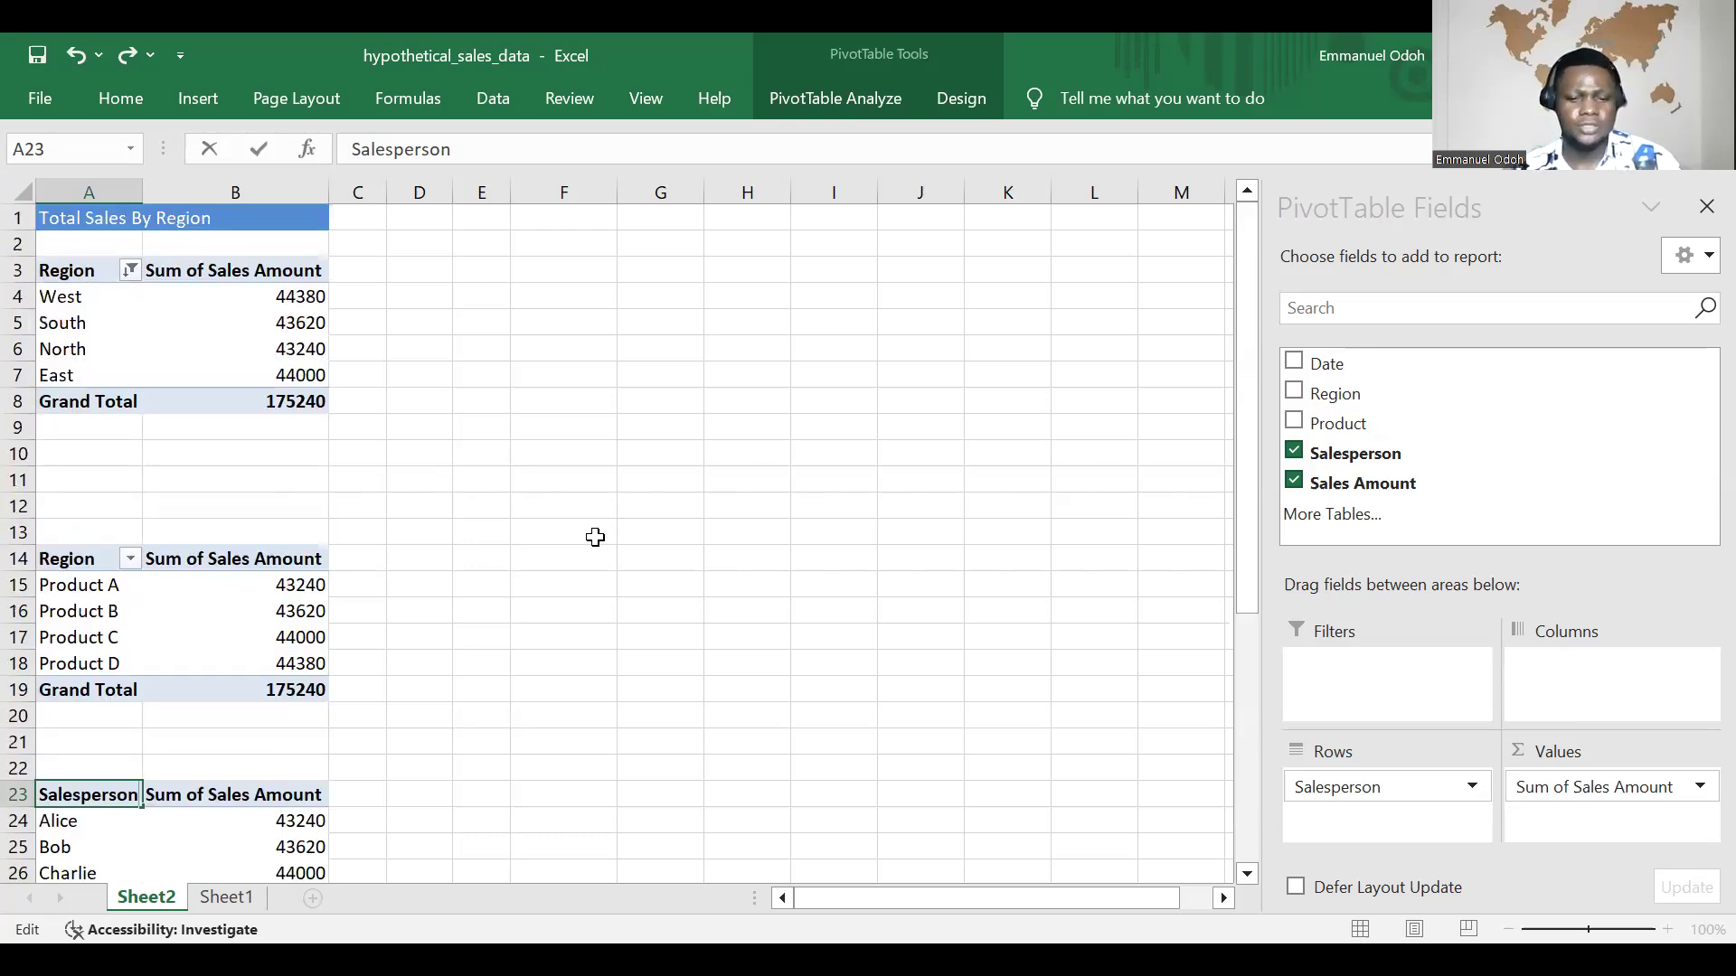
scroll(601, 534, "down", 1)
scroll(615, 551, "down", 1)
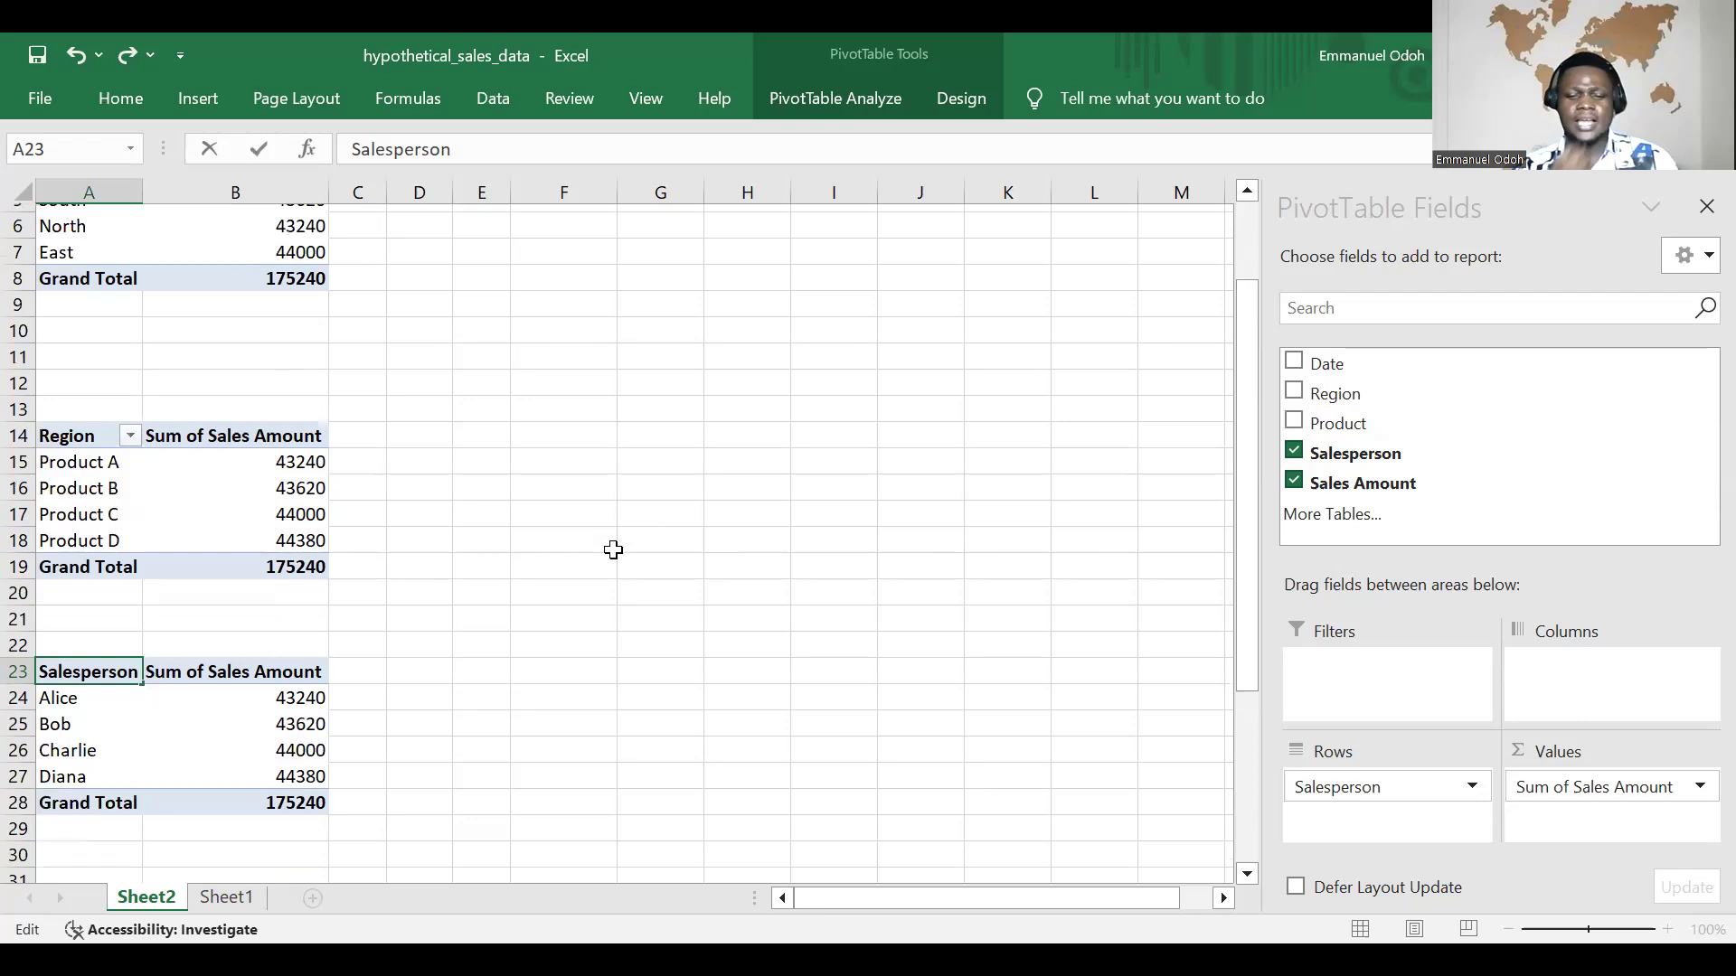
scroll(613, 551, "down", 2)
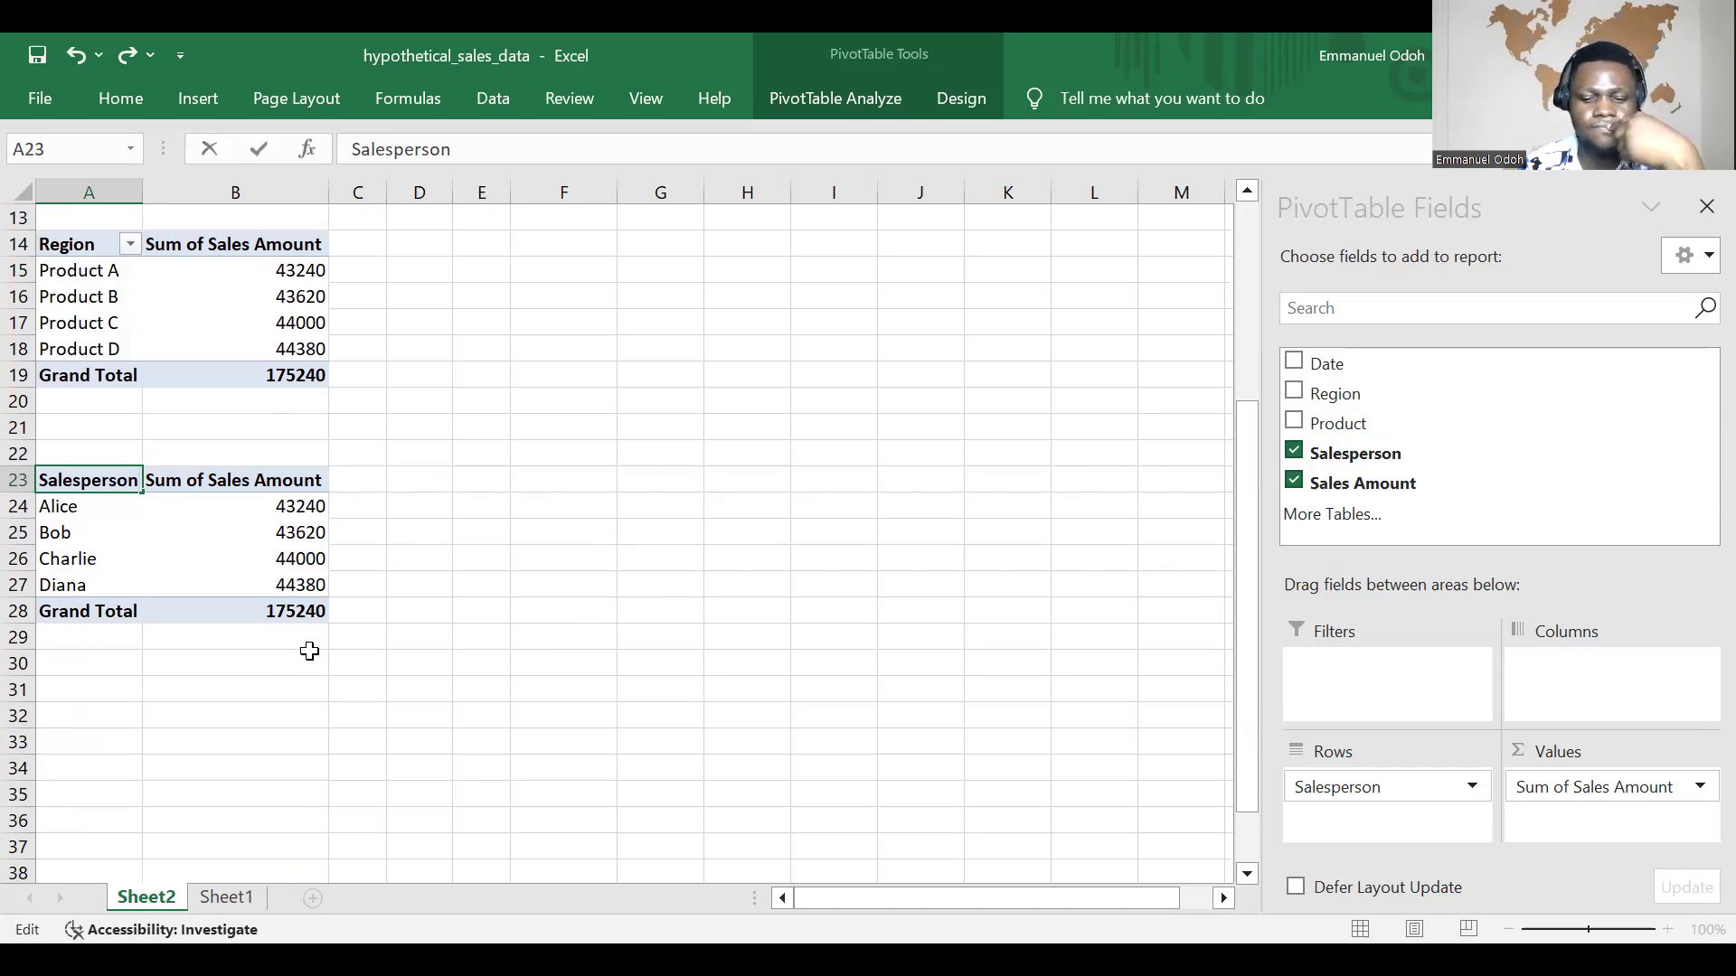
scroll(315, 651, "down", 1)
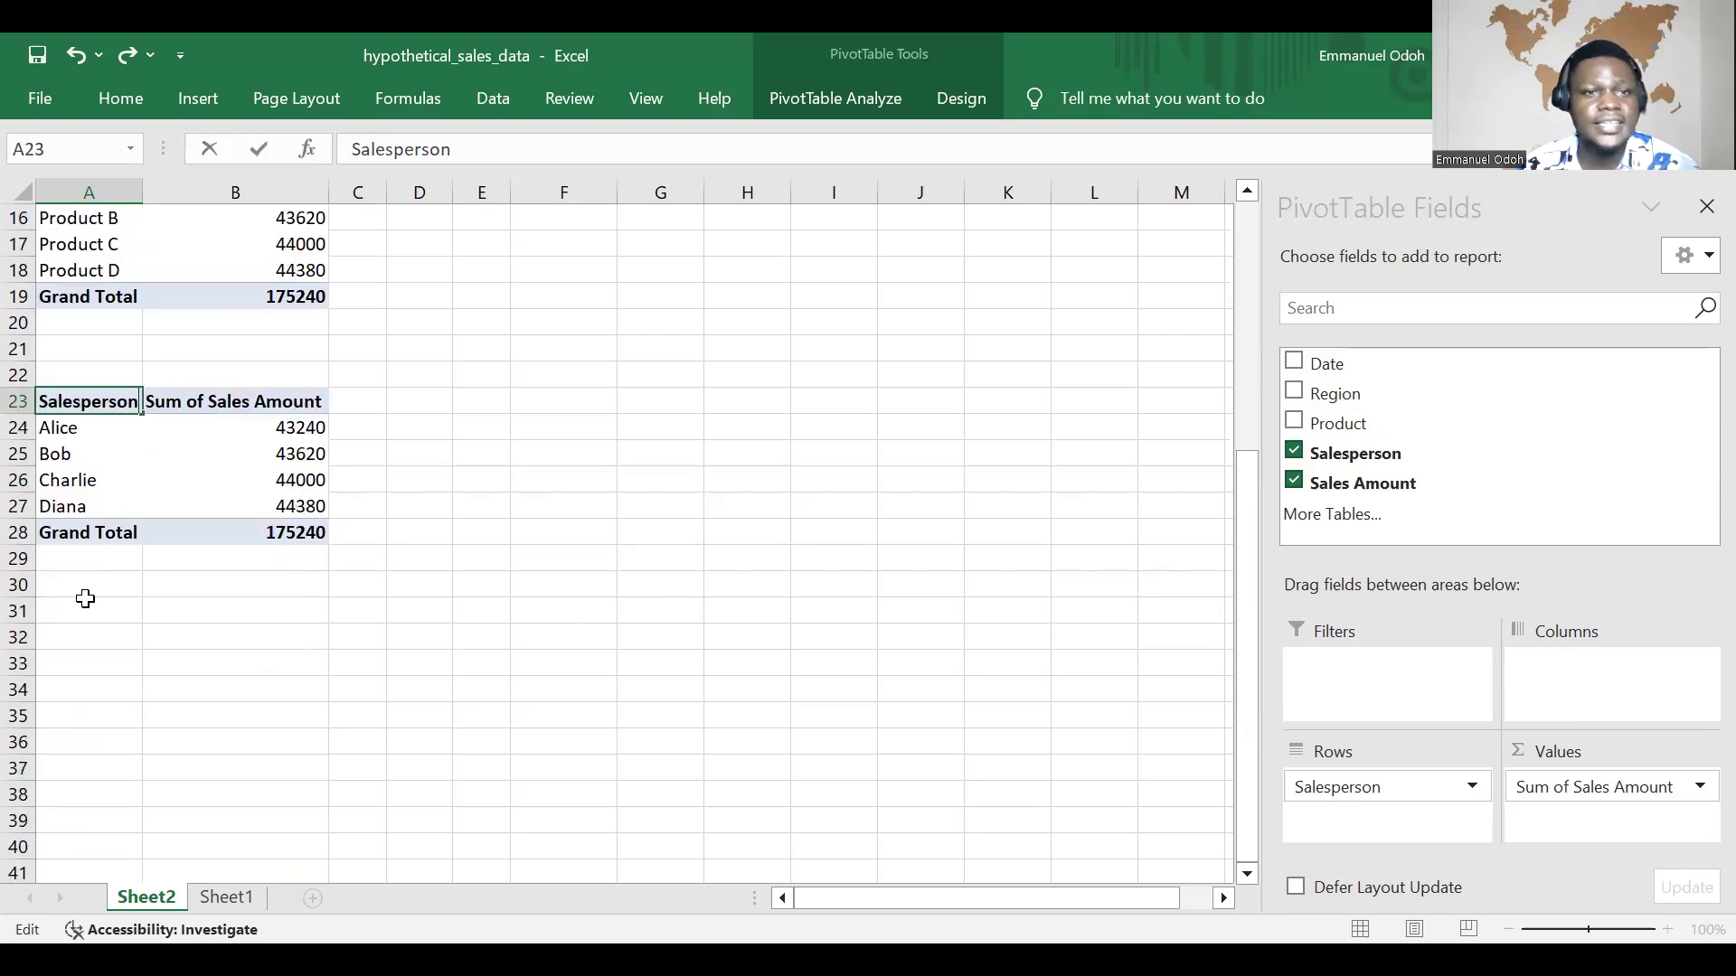
scroll(59, 594, "down", 2)
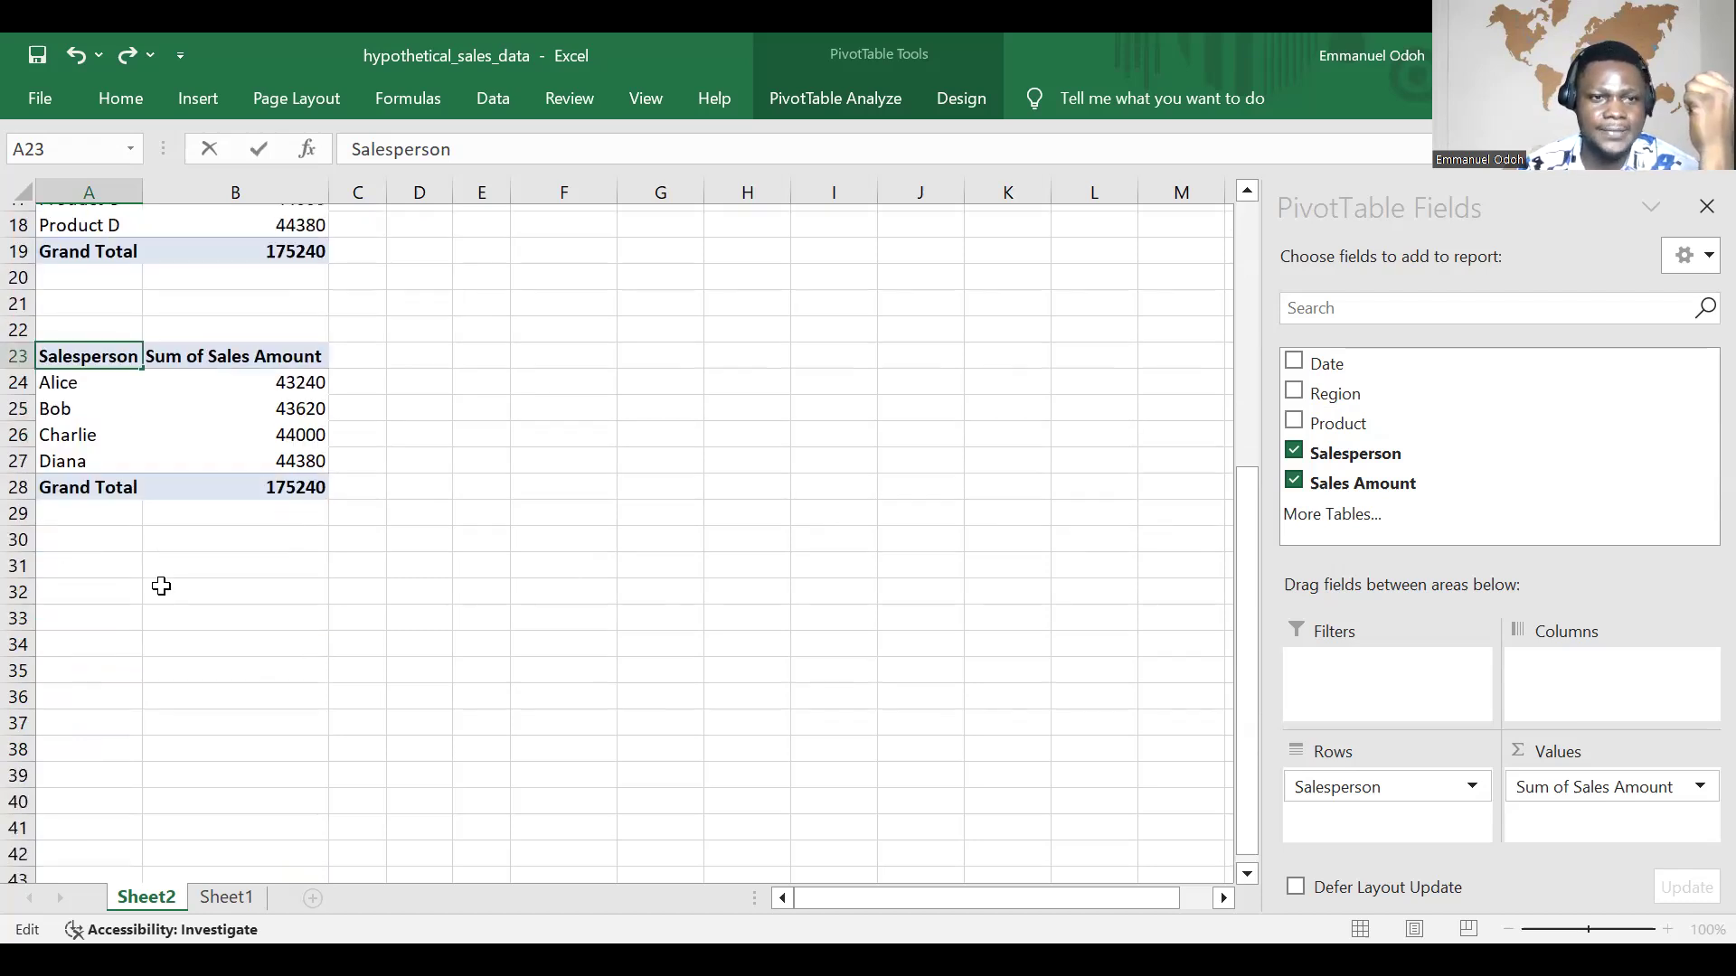
Step: Commit the header entry by selecting cell A31, and start a new PivotTable from the Sheet1 sales data
left_click(56, 445)
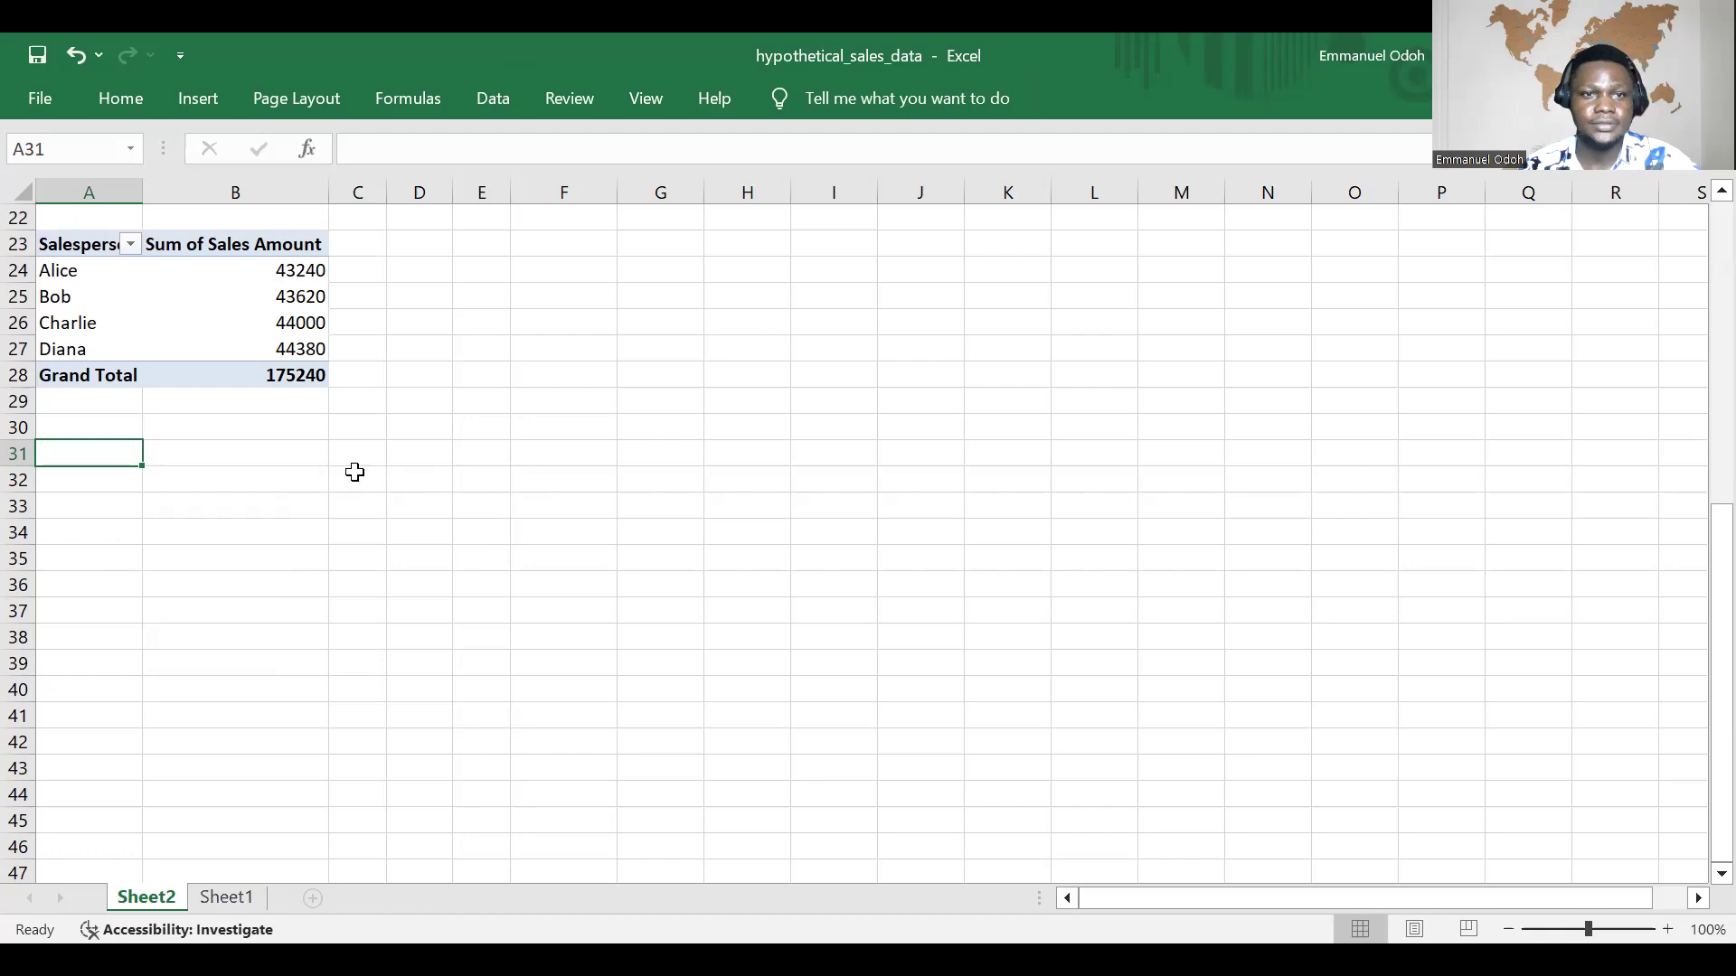
scroll(372, 453, "up", 1)
scroll(391, 458, "up", 1)
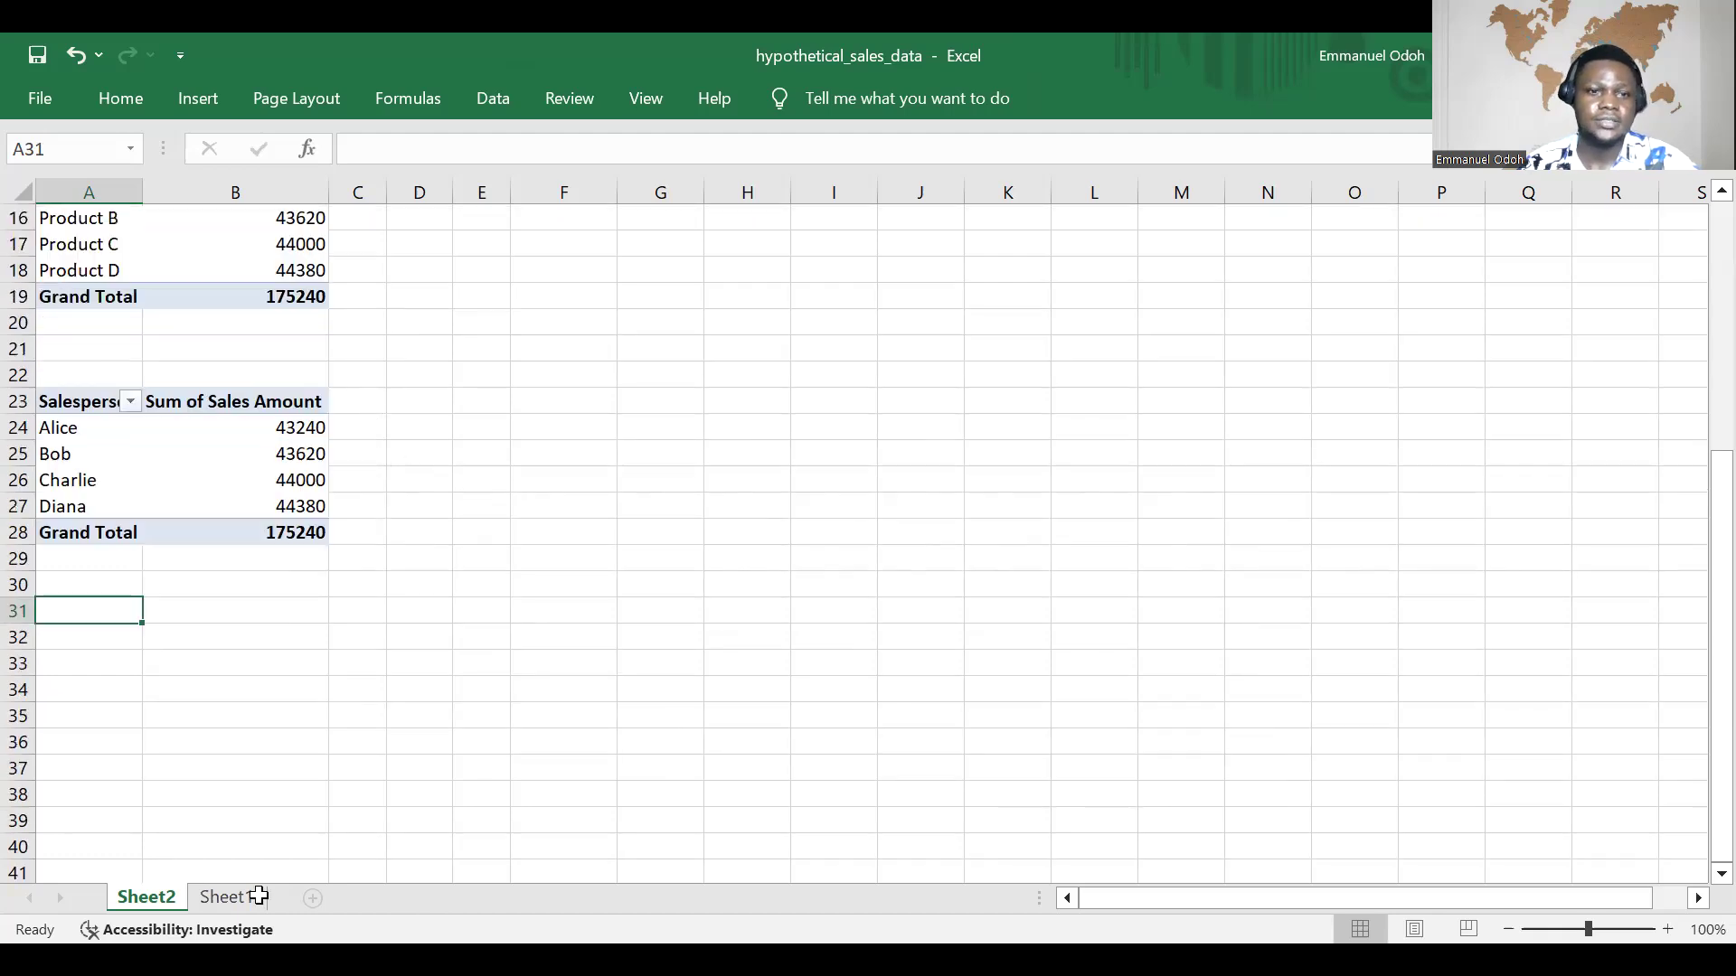
scroll(259, 896, "up", 1)
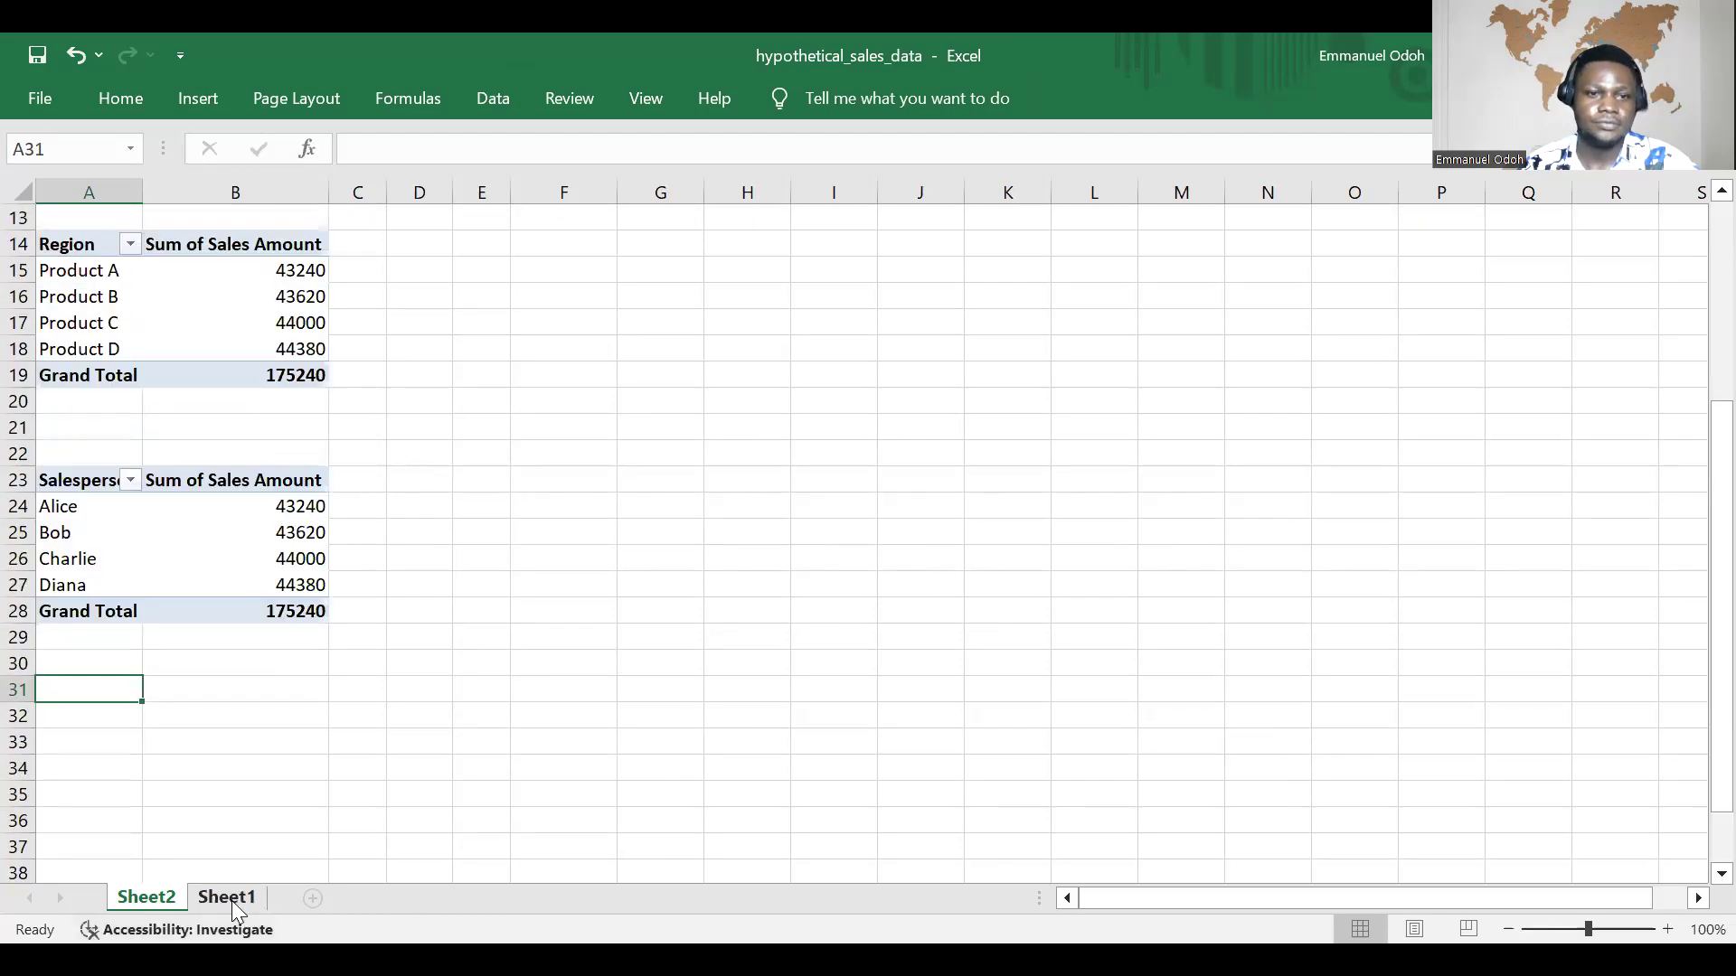
left_click(229, 898)
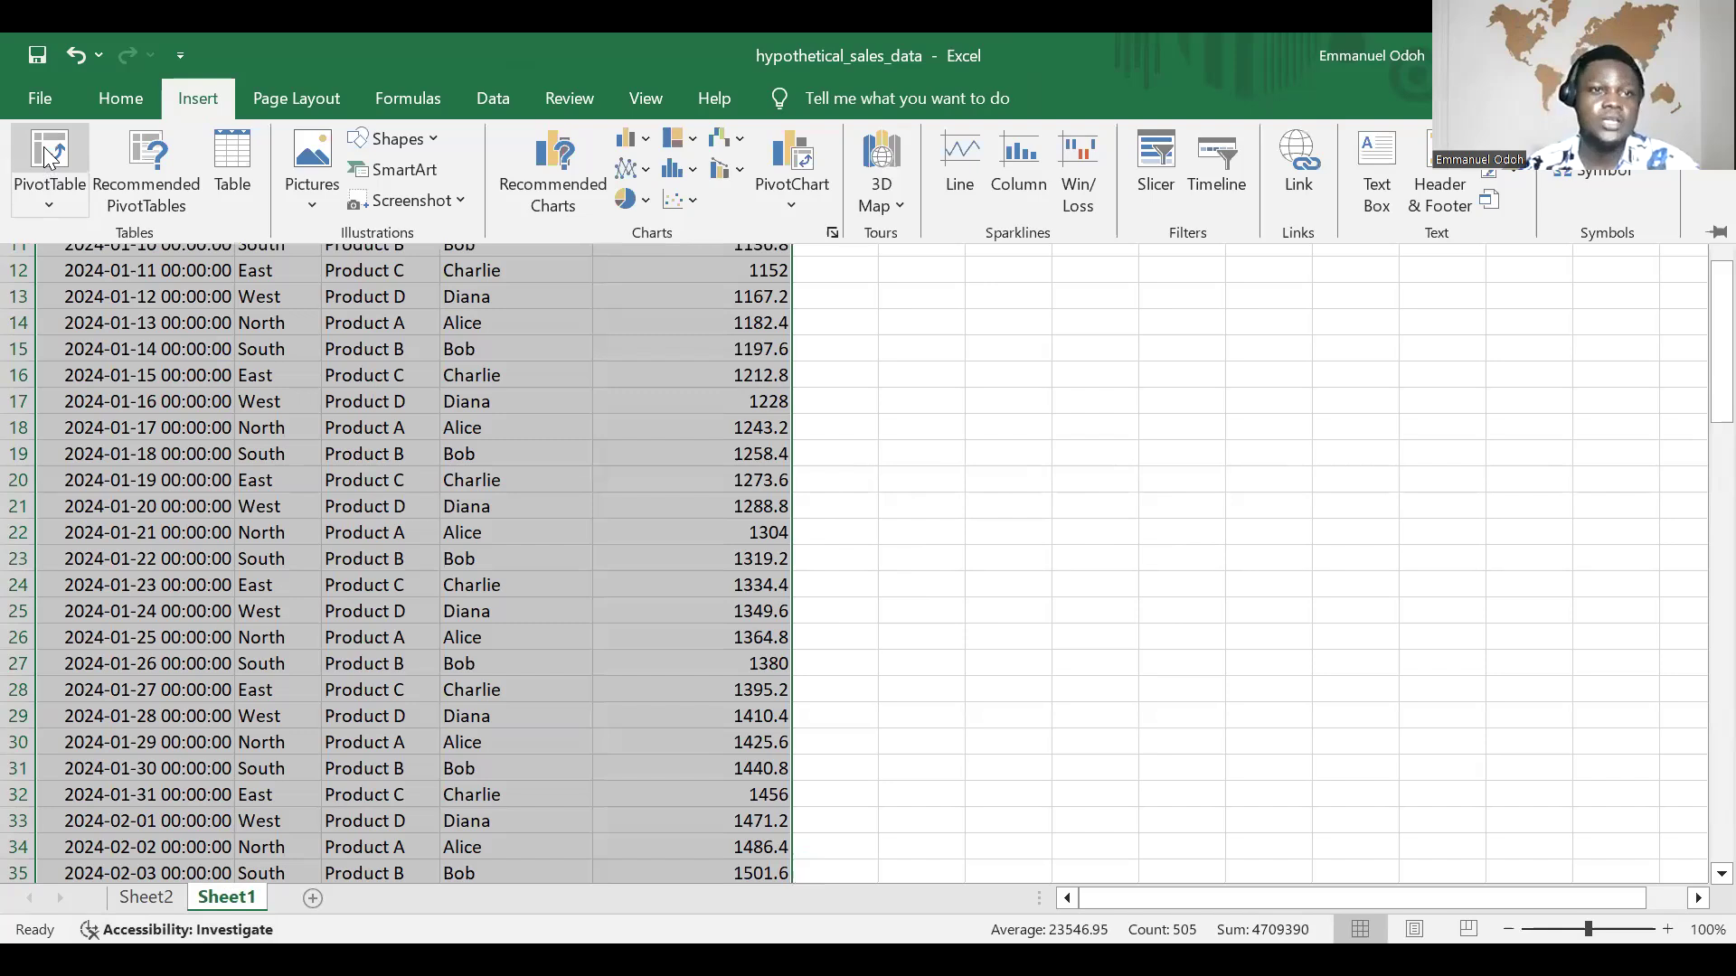
left_click(50, 154)
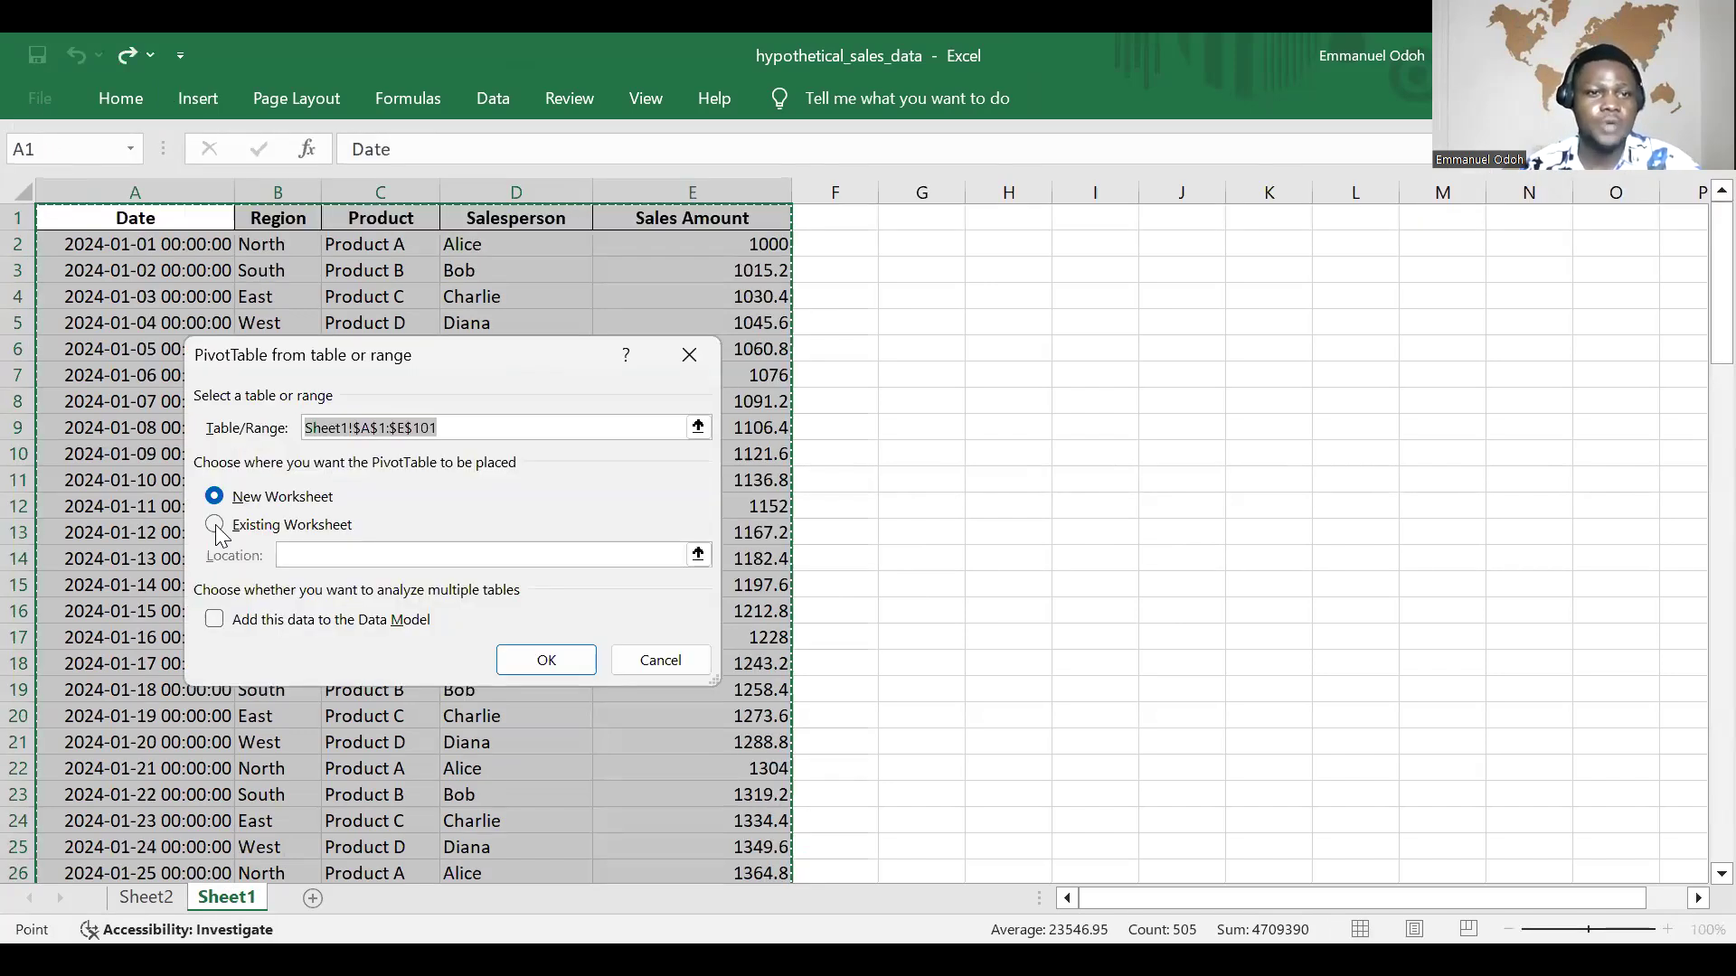
Step: Try to place the new PivotTable in an existing worksheet with "Sheet2" as its location
left_click(257, 531)
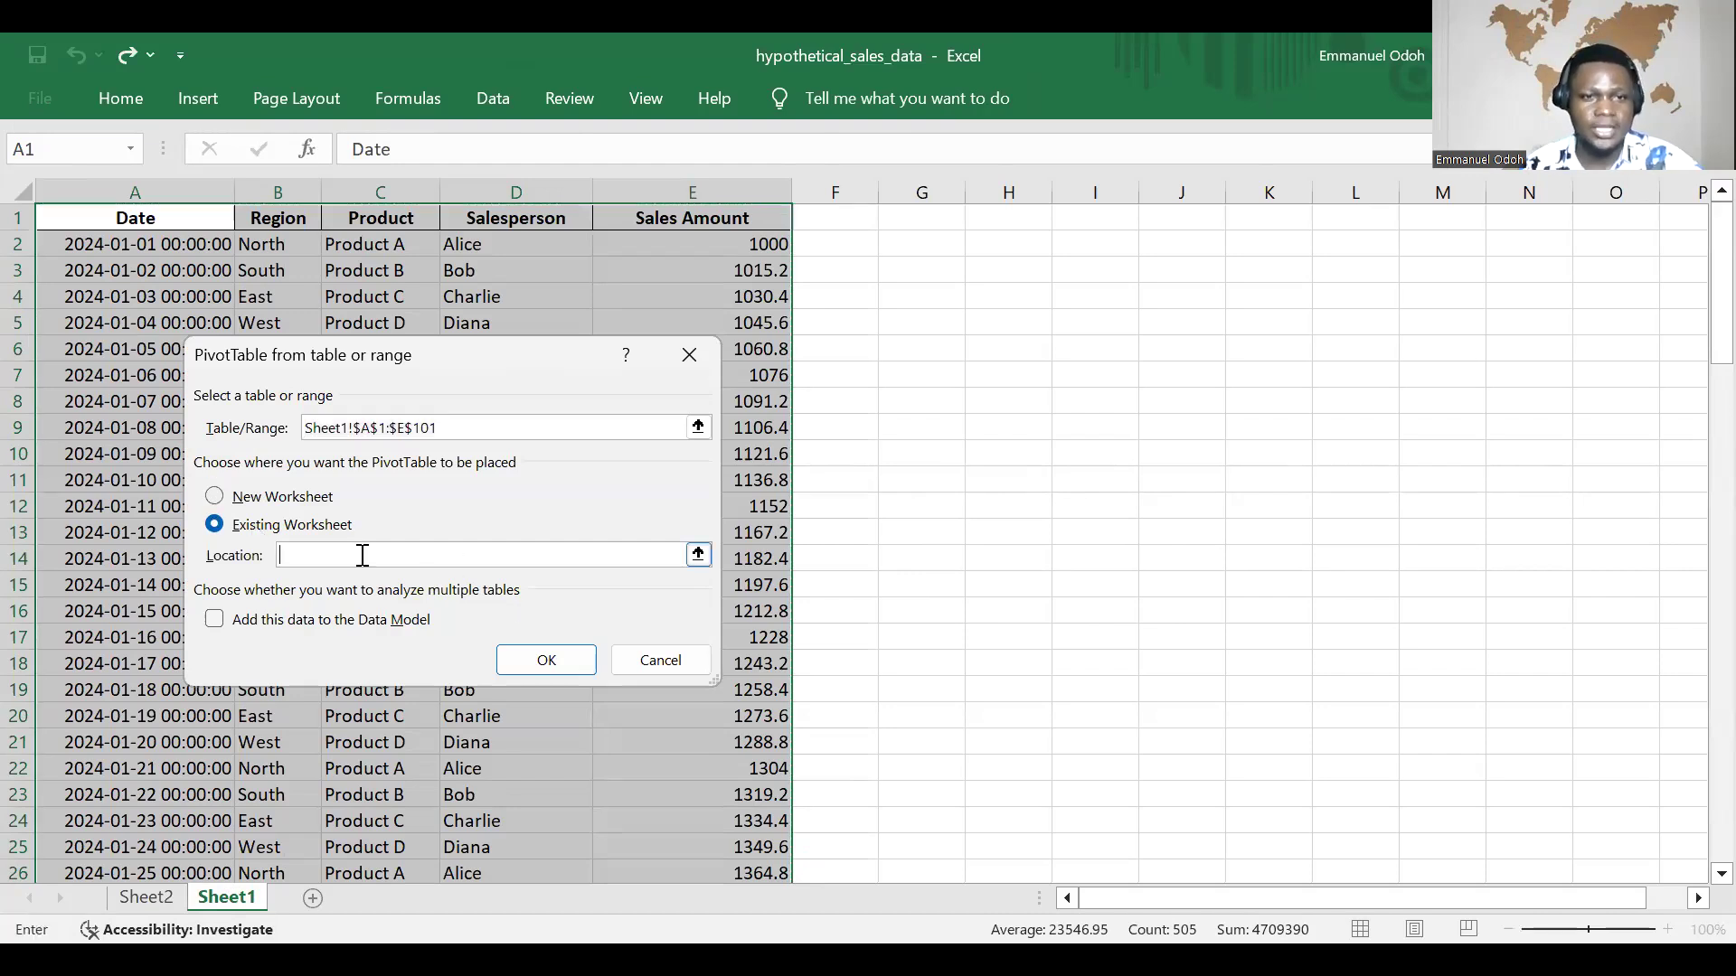
type("sh")
key("BackSpace")
key("BackSpace")
type("Shee")
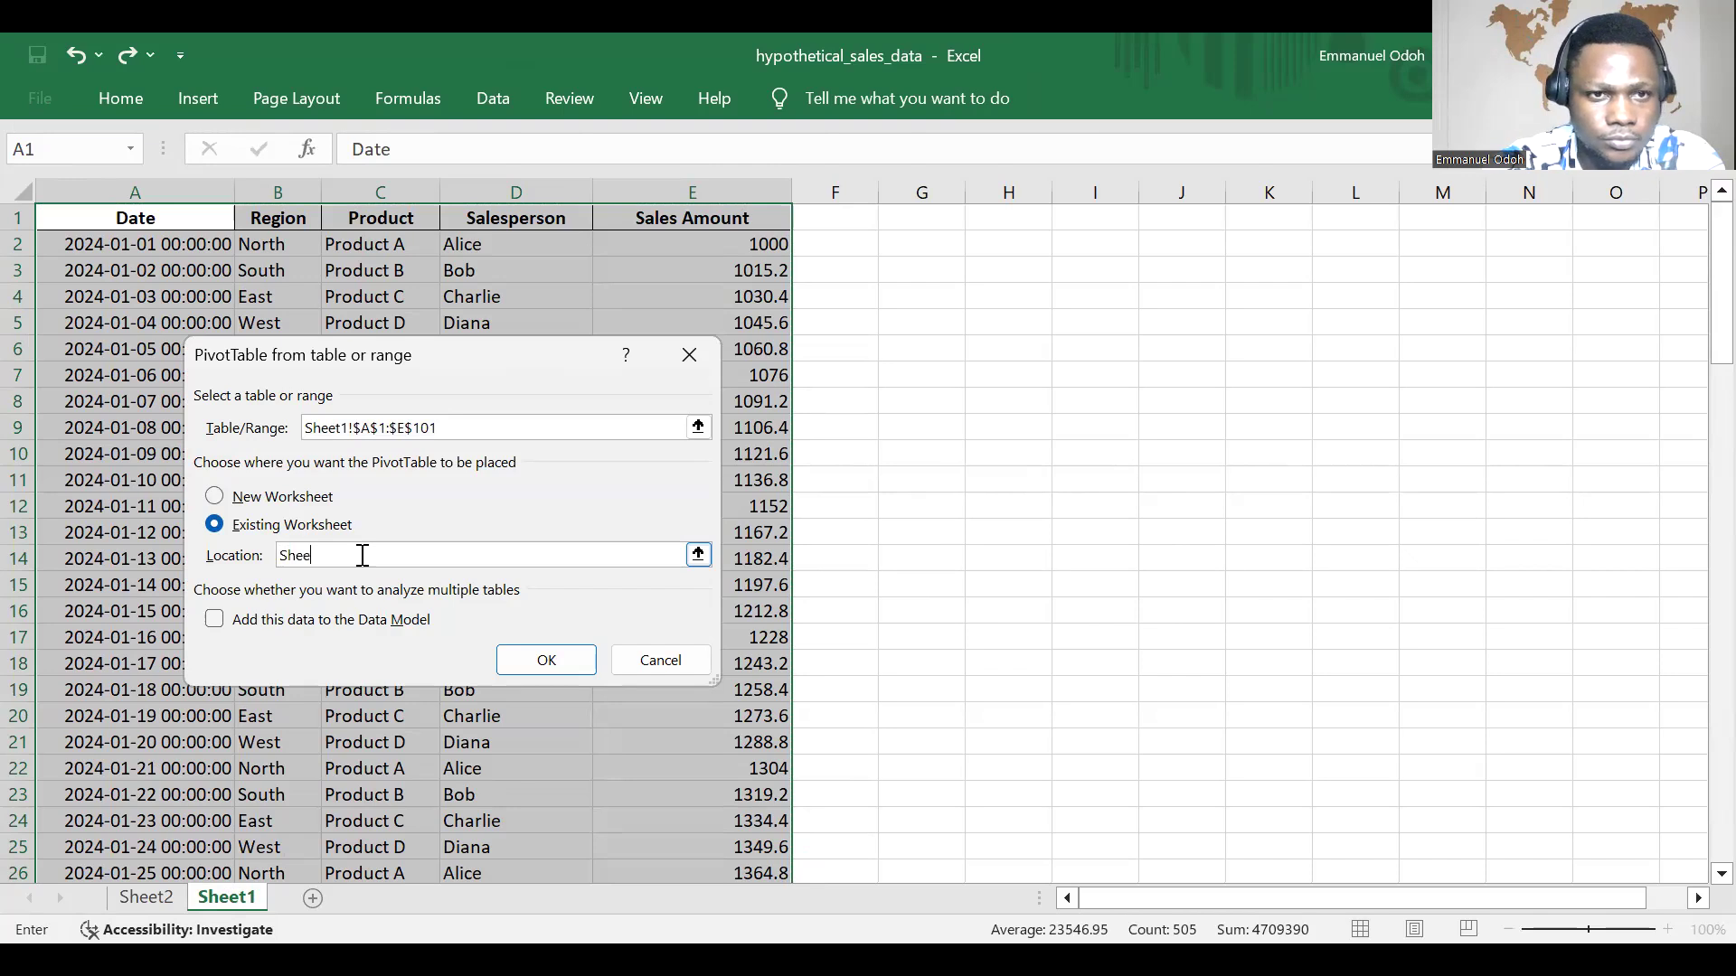
key("BackSpace")
key("BackSpace")
key("BackSpace")
key("BackSpace")
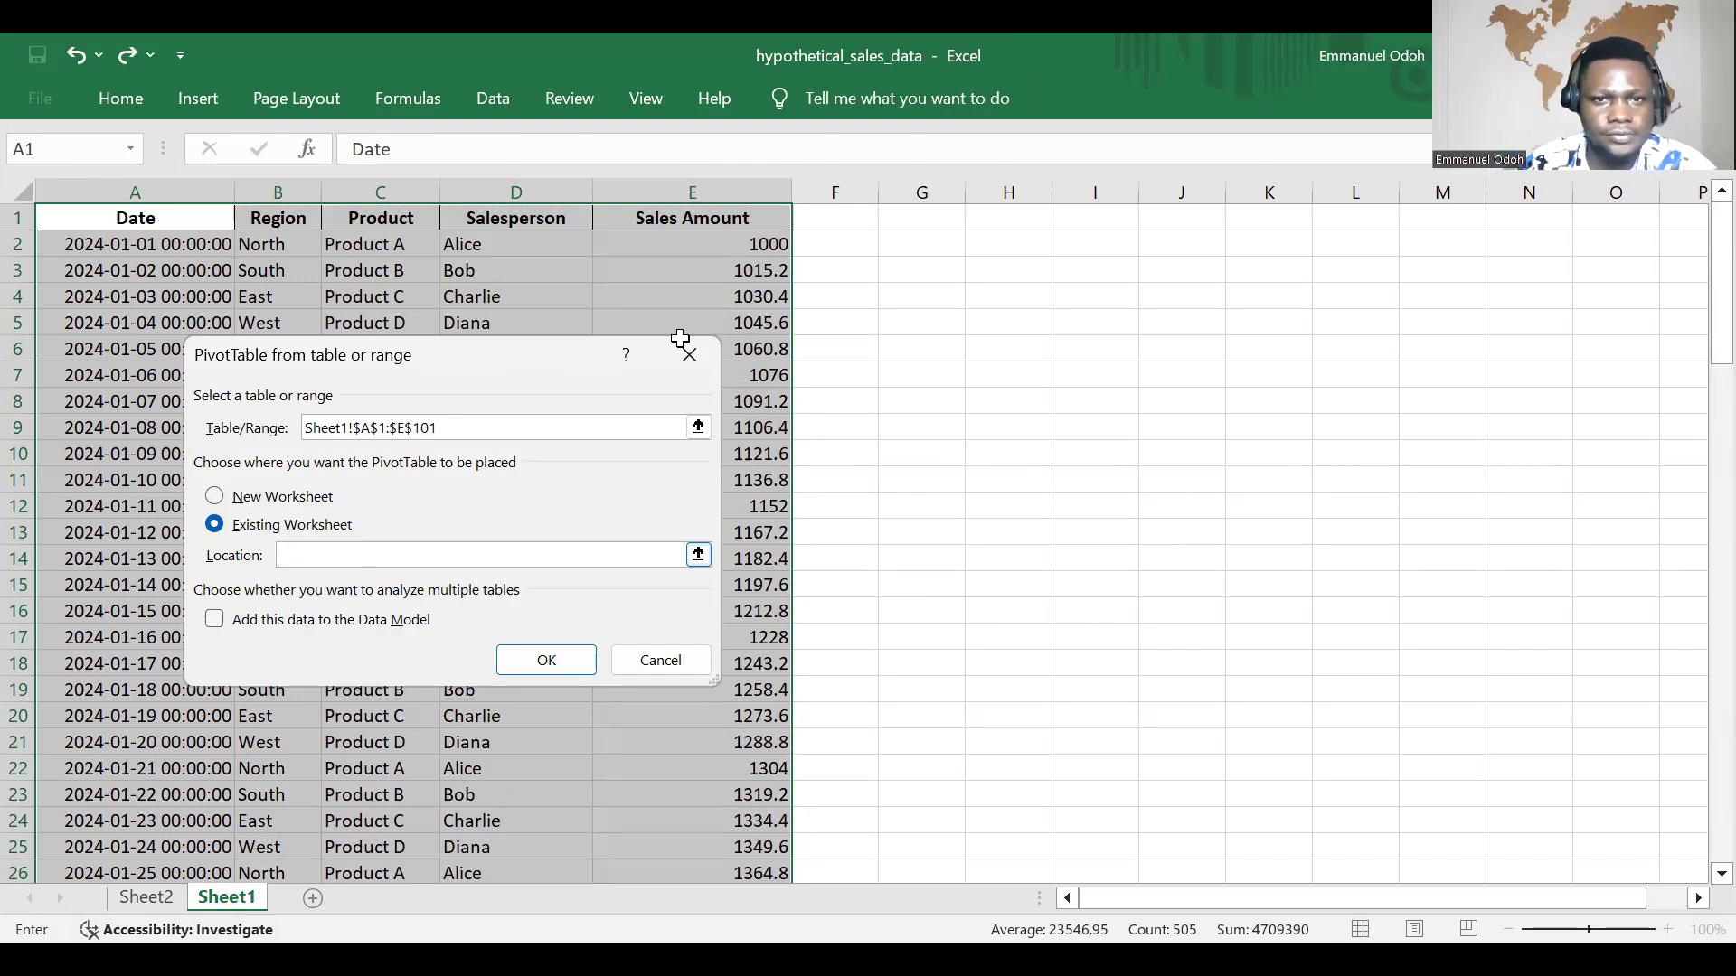
left_click(701, 553)
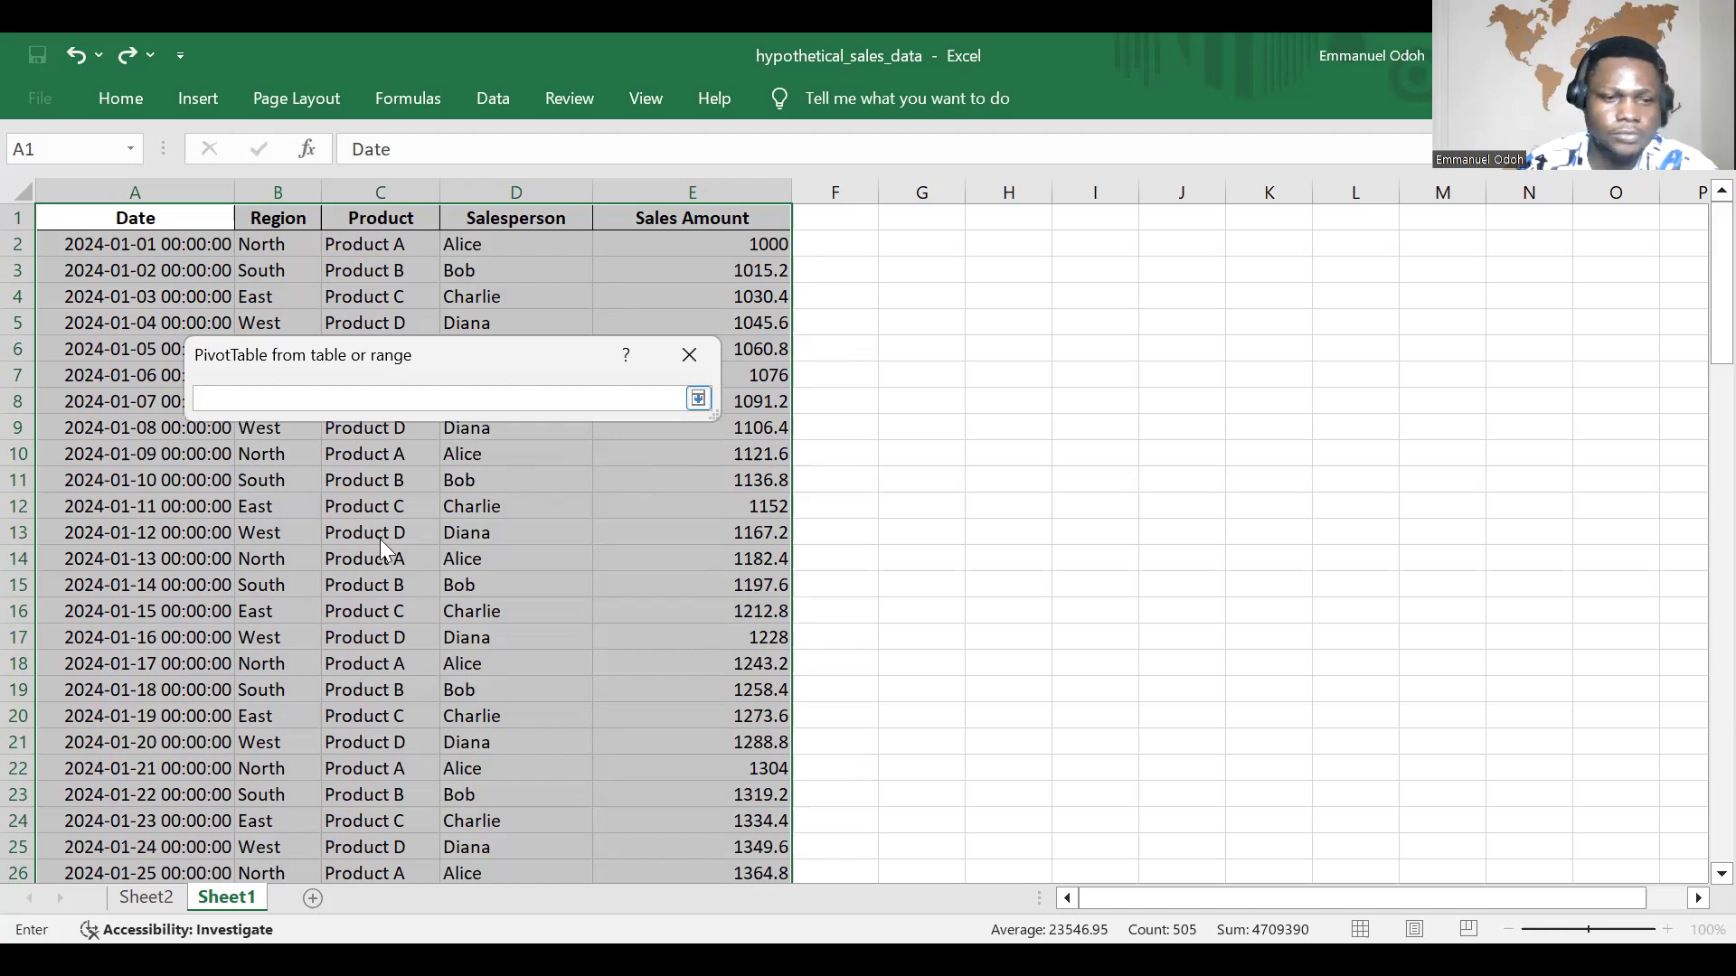
key("Return")
type("Sheet2")
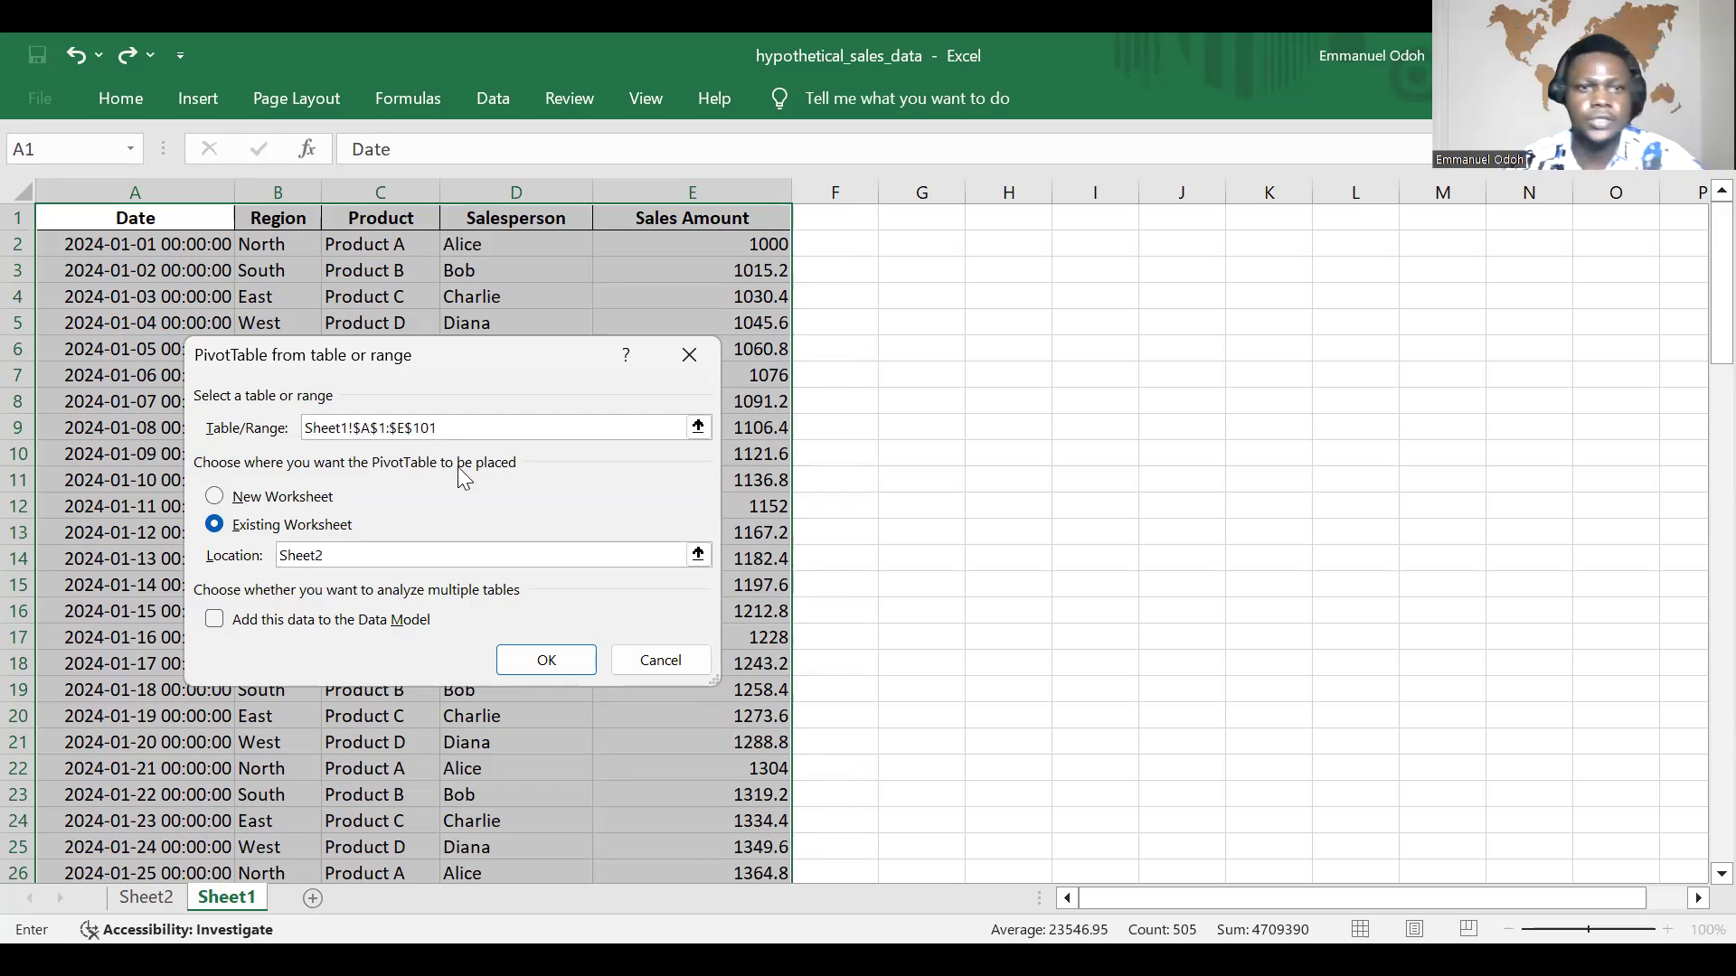
left_click(558, 666)
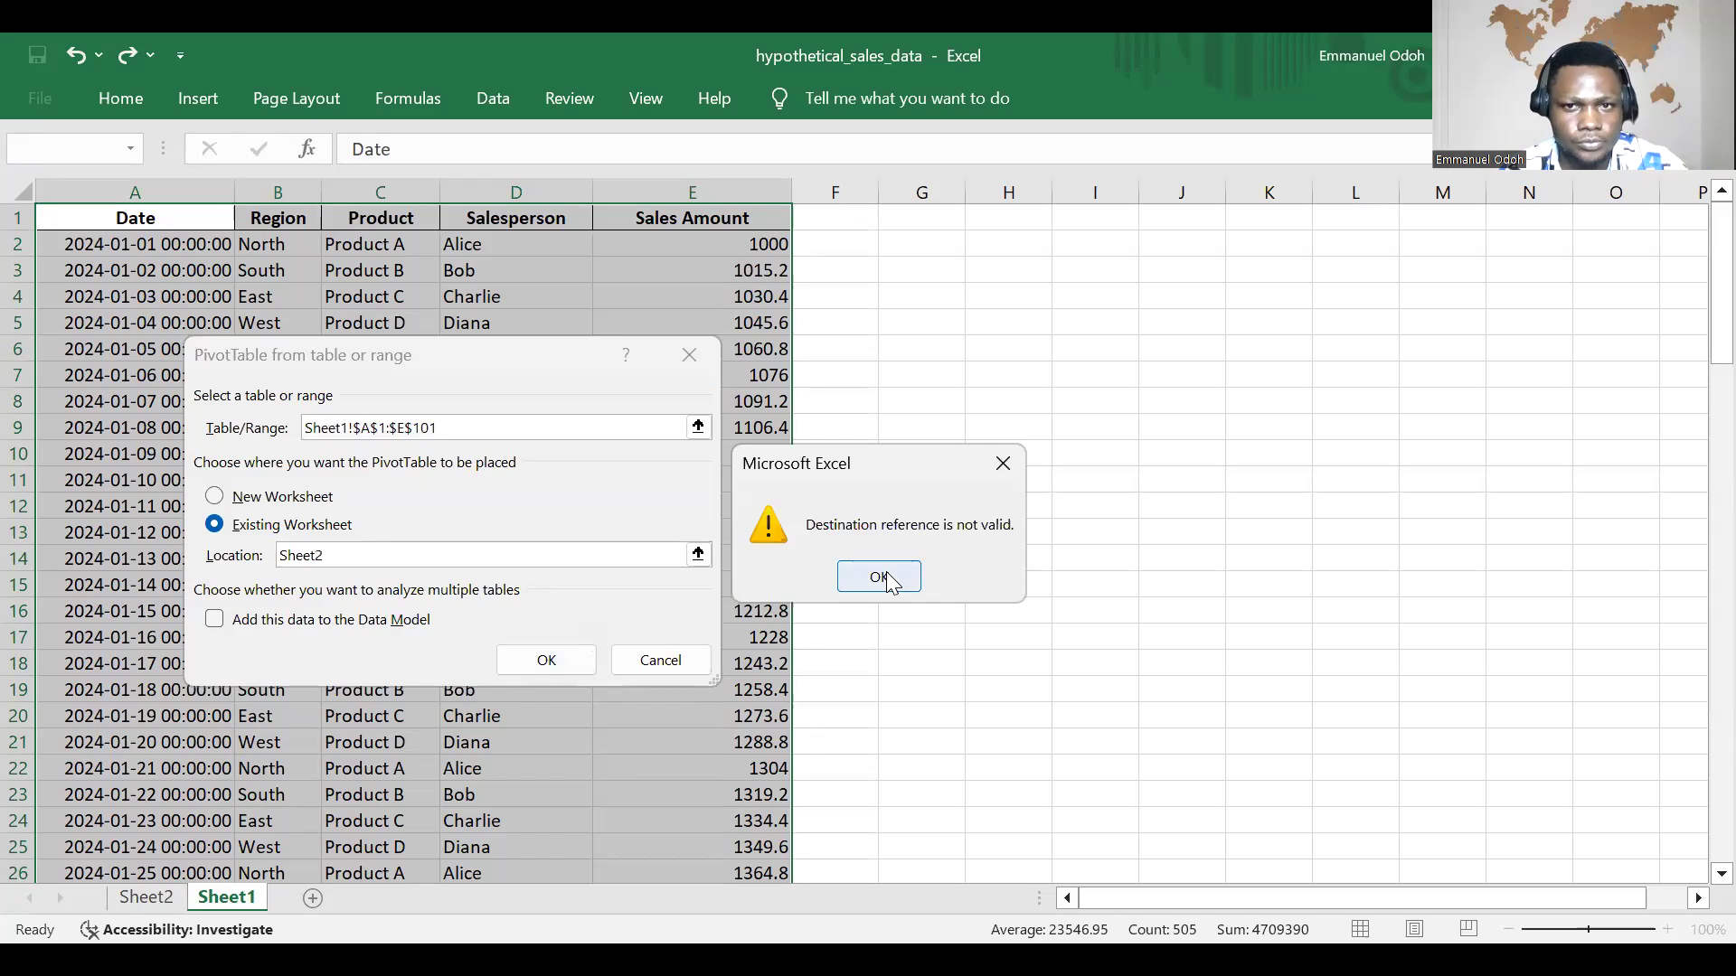
key("Return")
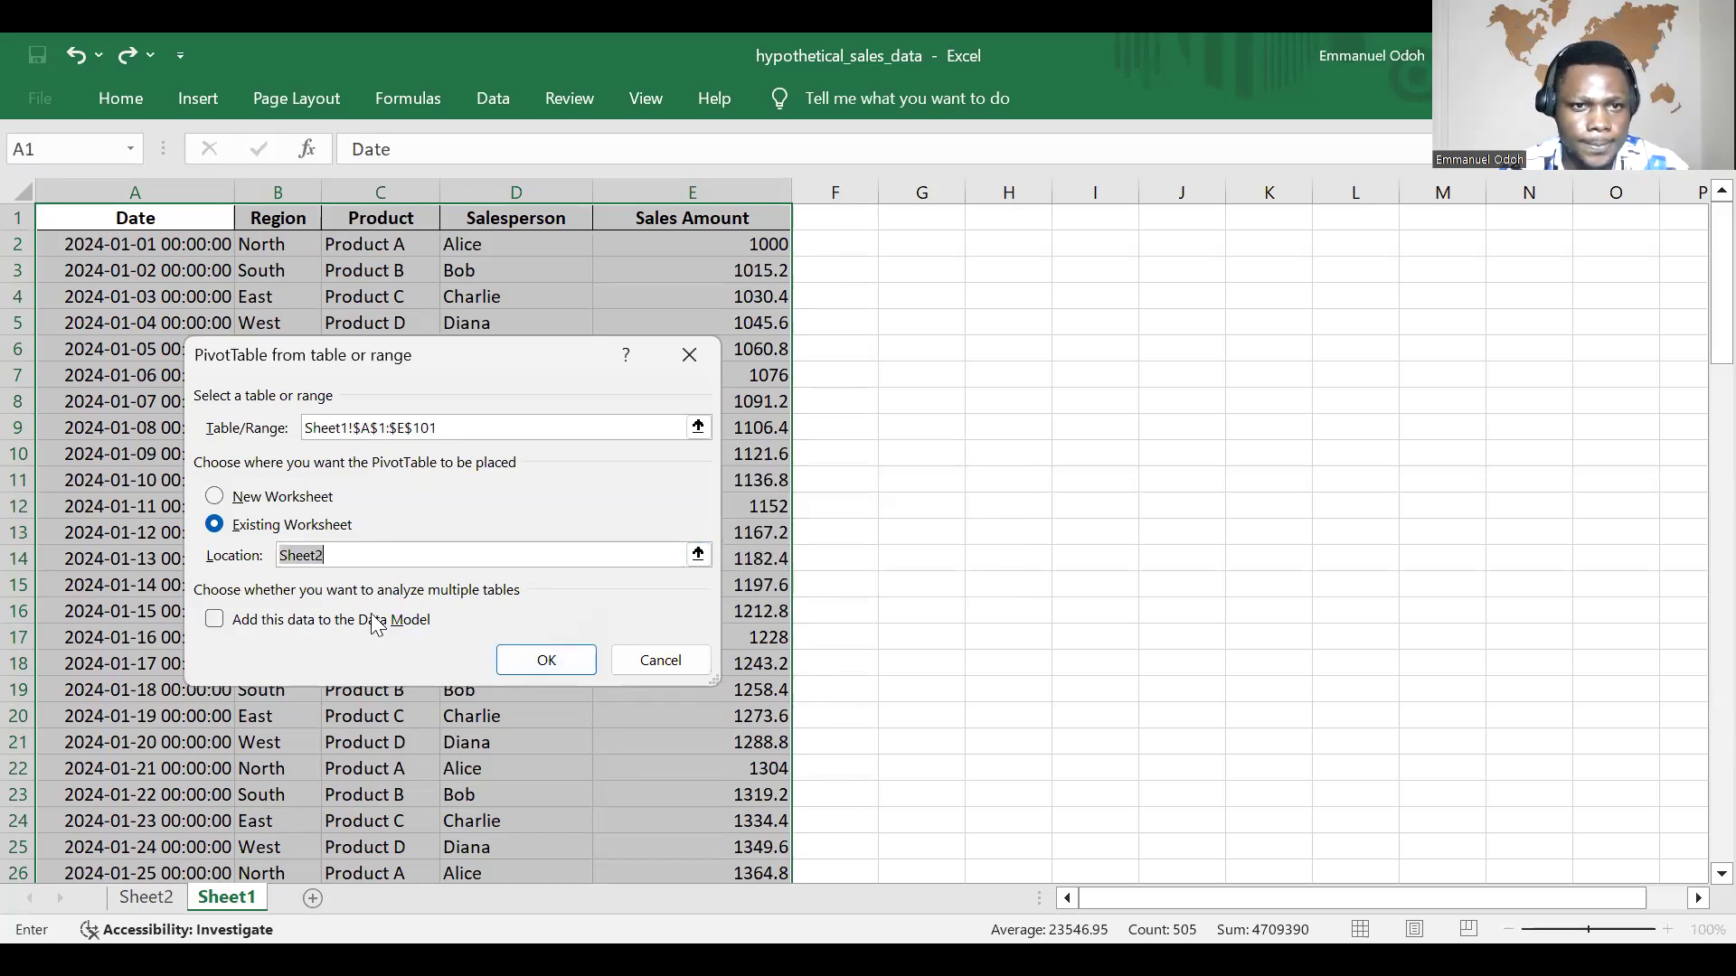
Step: Clear the location entry and try to create the PivotTable in the existing worksheet without one
left_click(456, 561)
key("BackSpace")
key("BackSpace")
key("BackSpace")
key("BackSpace")
key("BackSpace")
key("BackSpace")
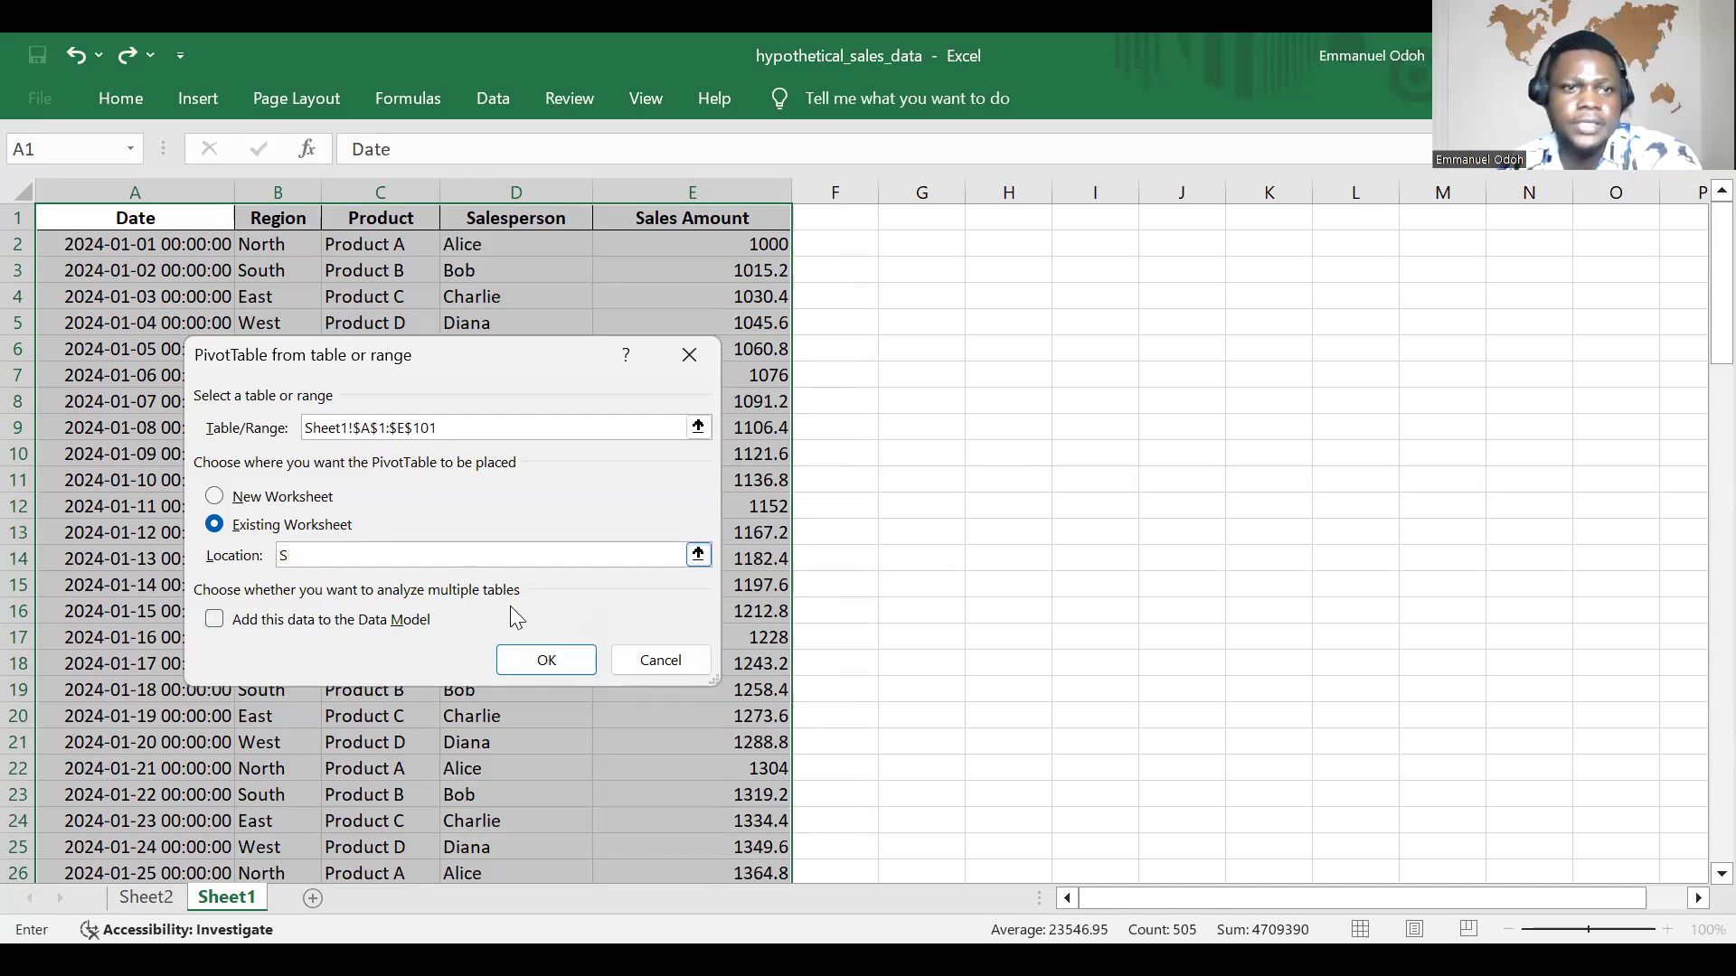
left_click(543, 665)
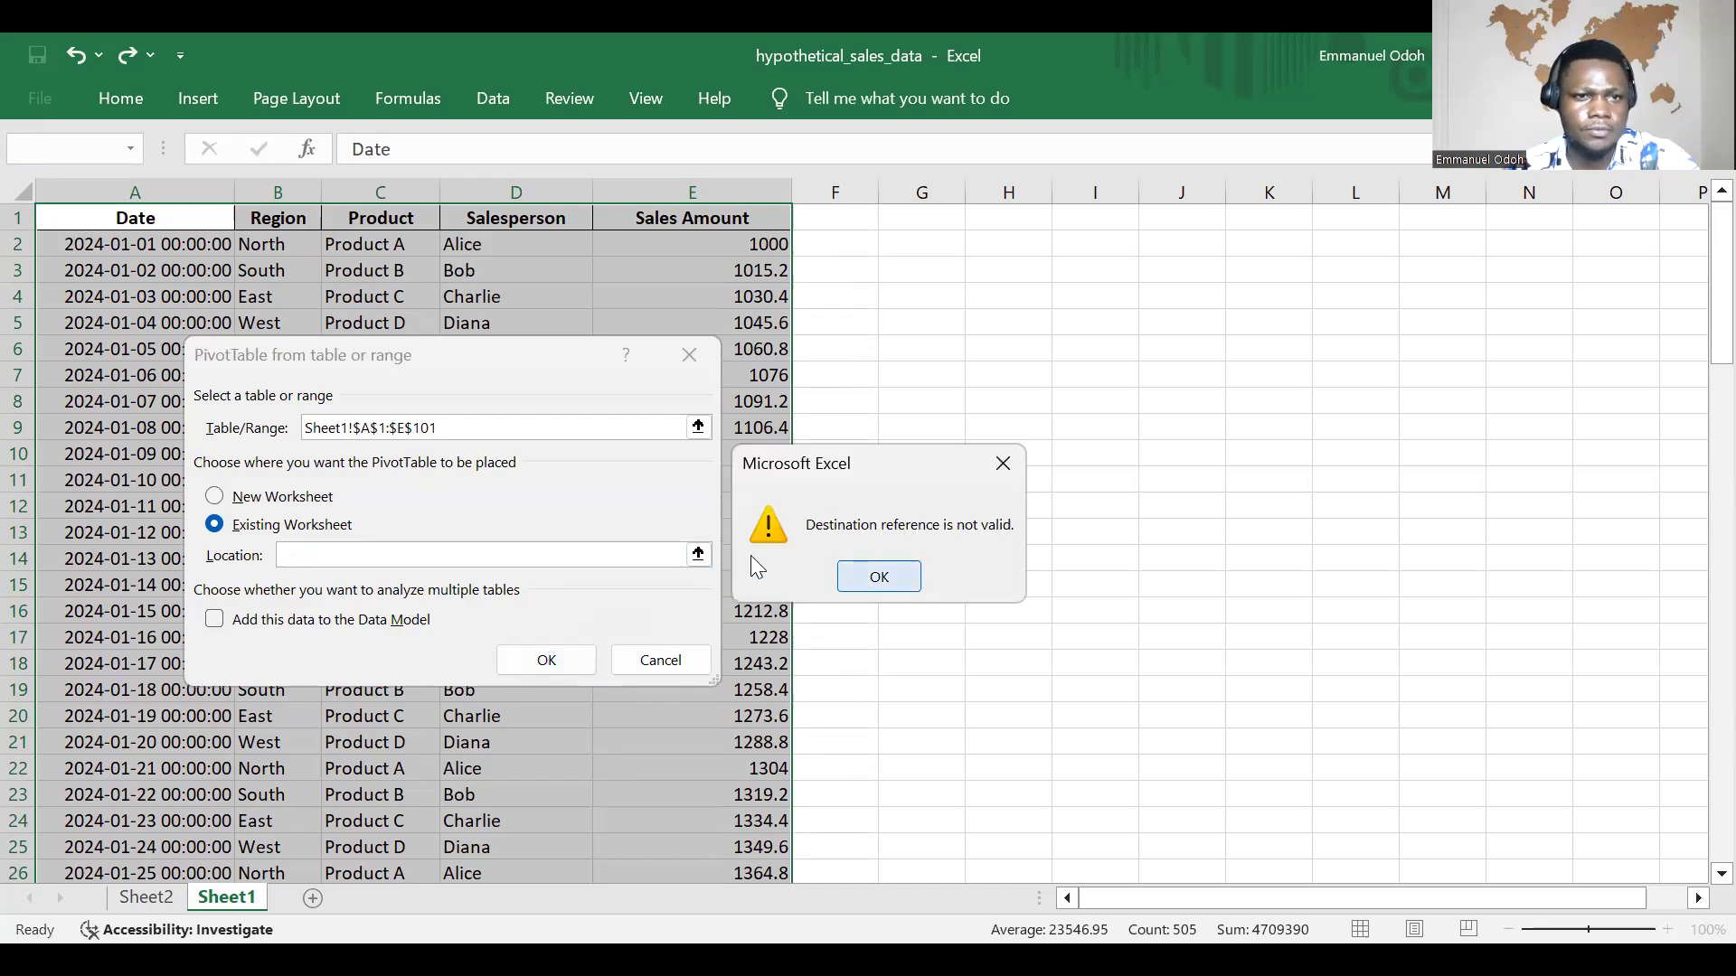
key("Return")
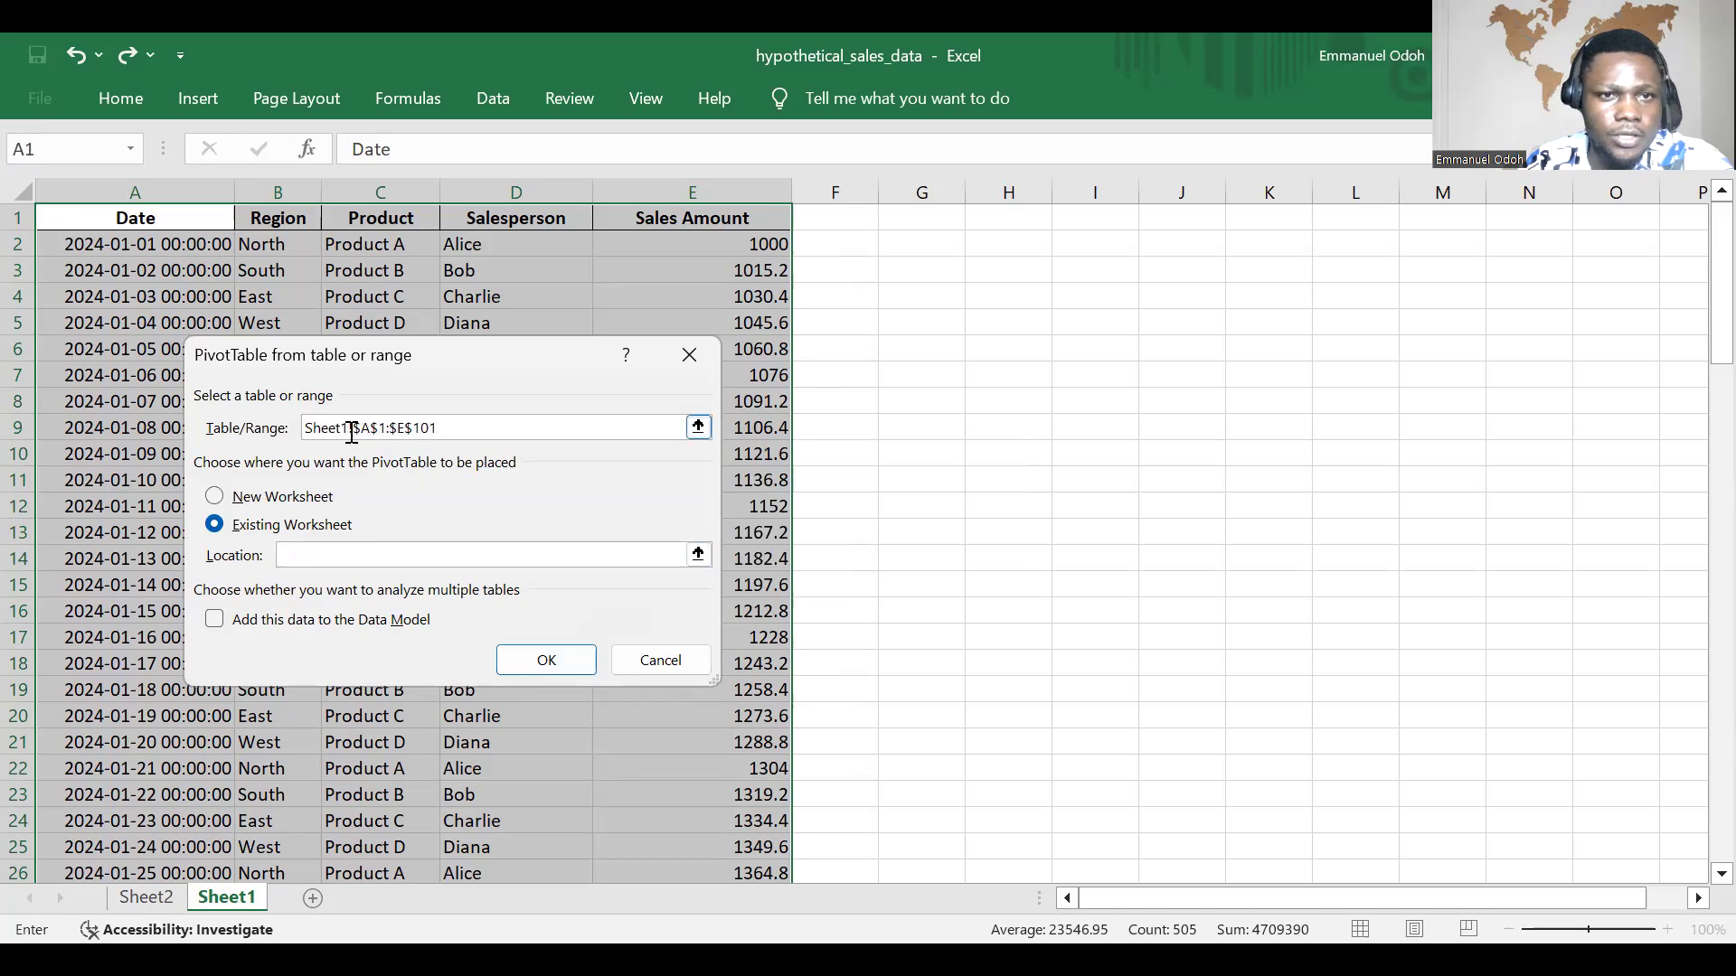
Step: Create the PivotTable on a new worksheet with Date in rows and the sum of Sales Amount as values
left_click(214, 497)
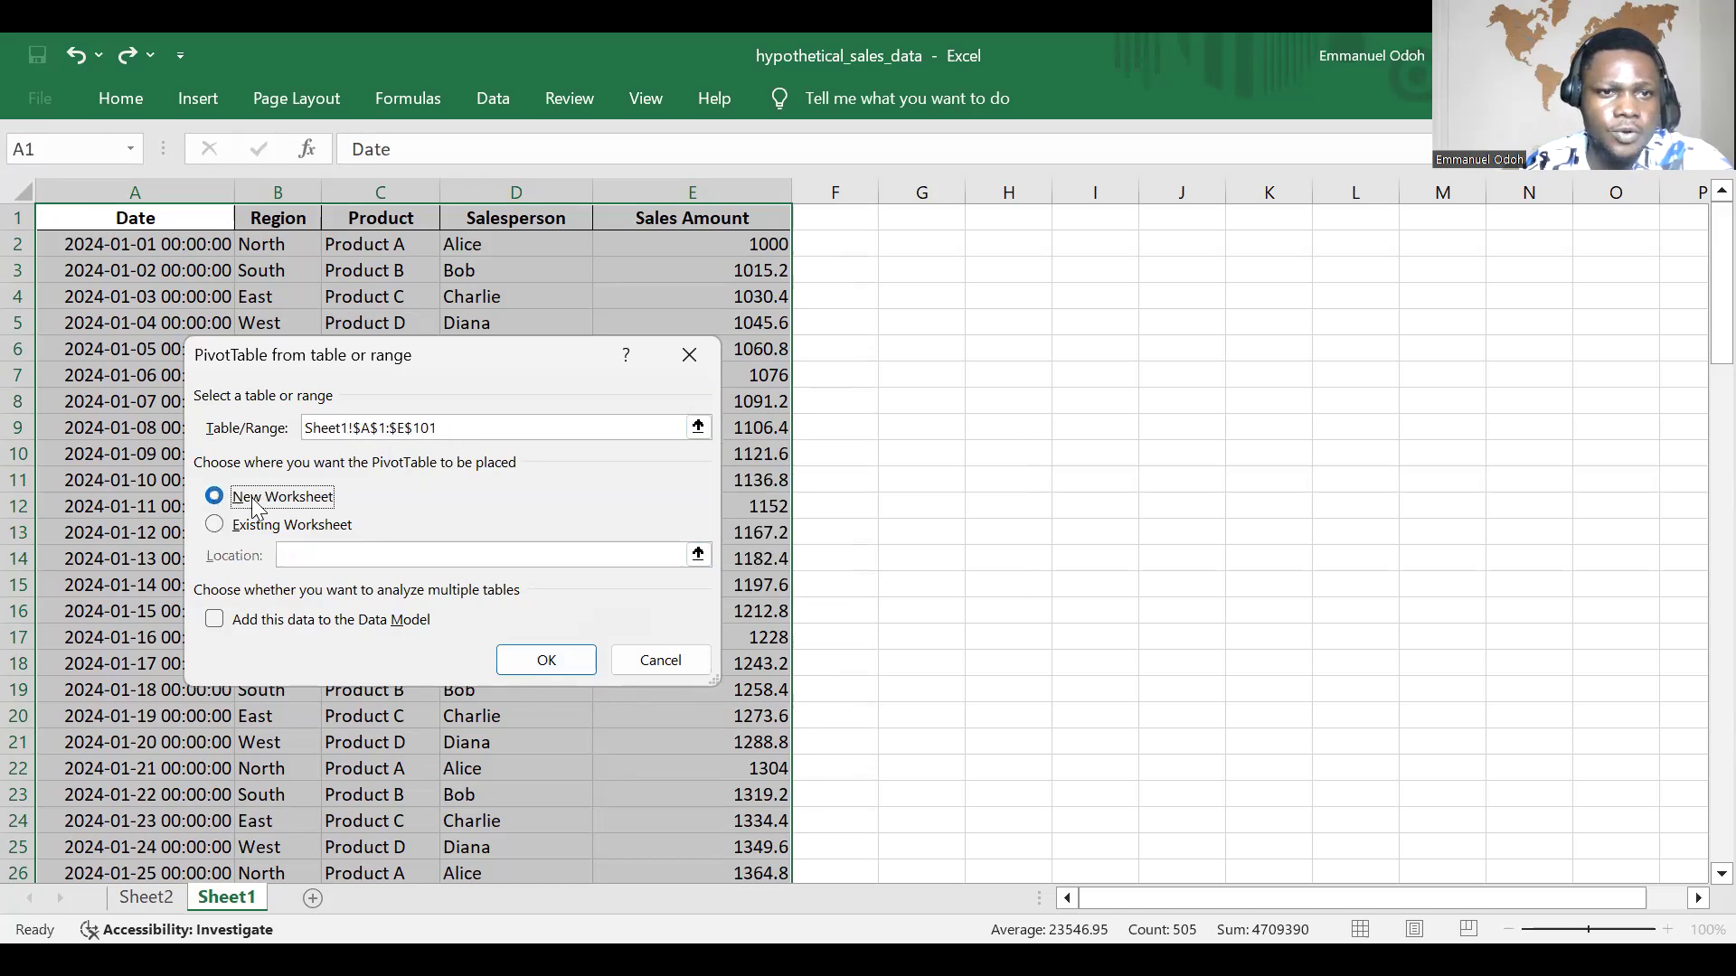
left_click(587, 661)
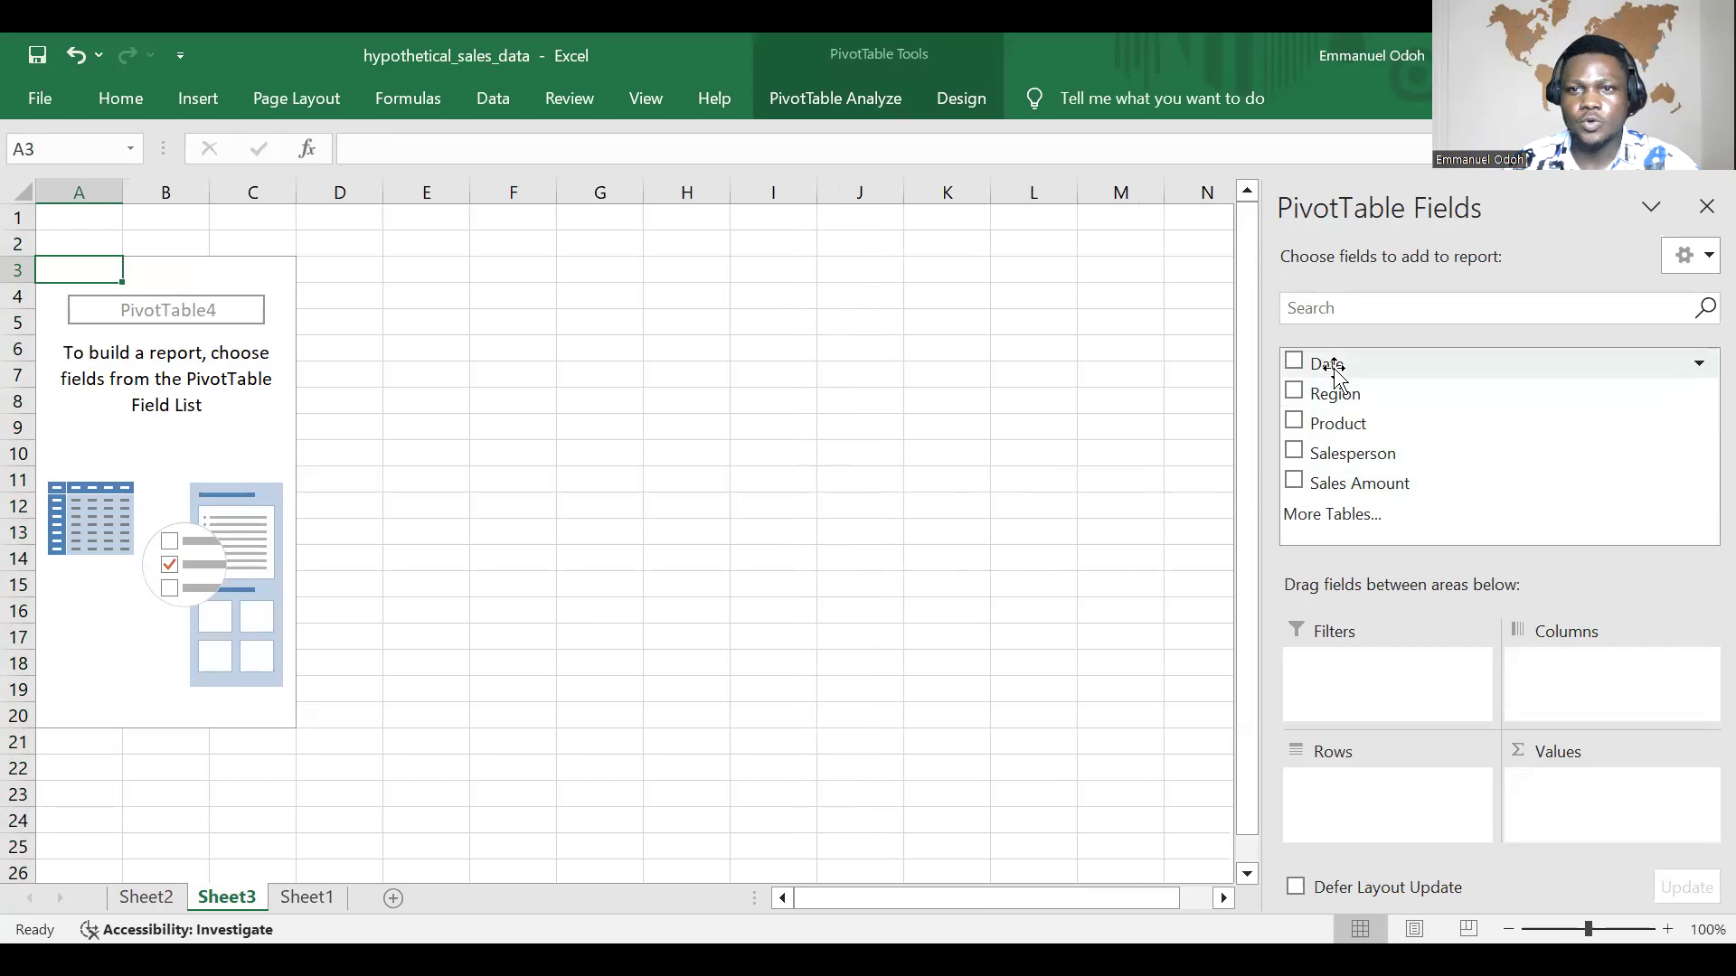
left_click_drag(1323, 362, 1475, 762)
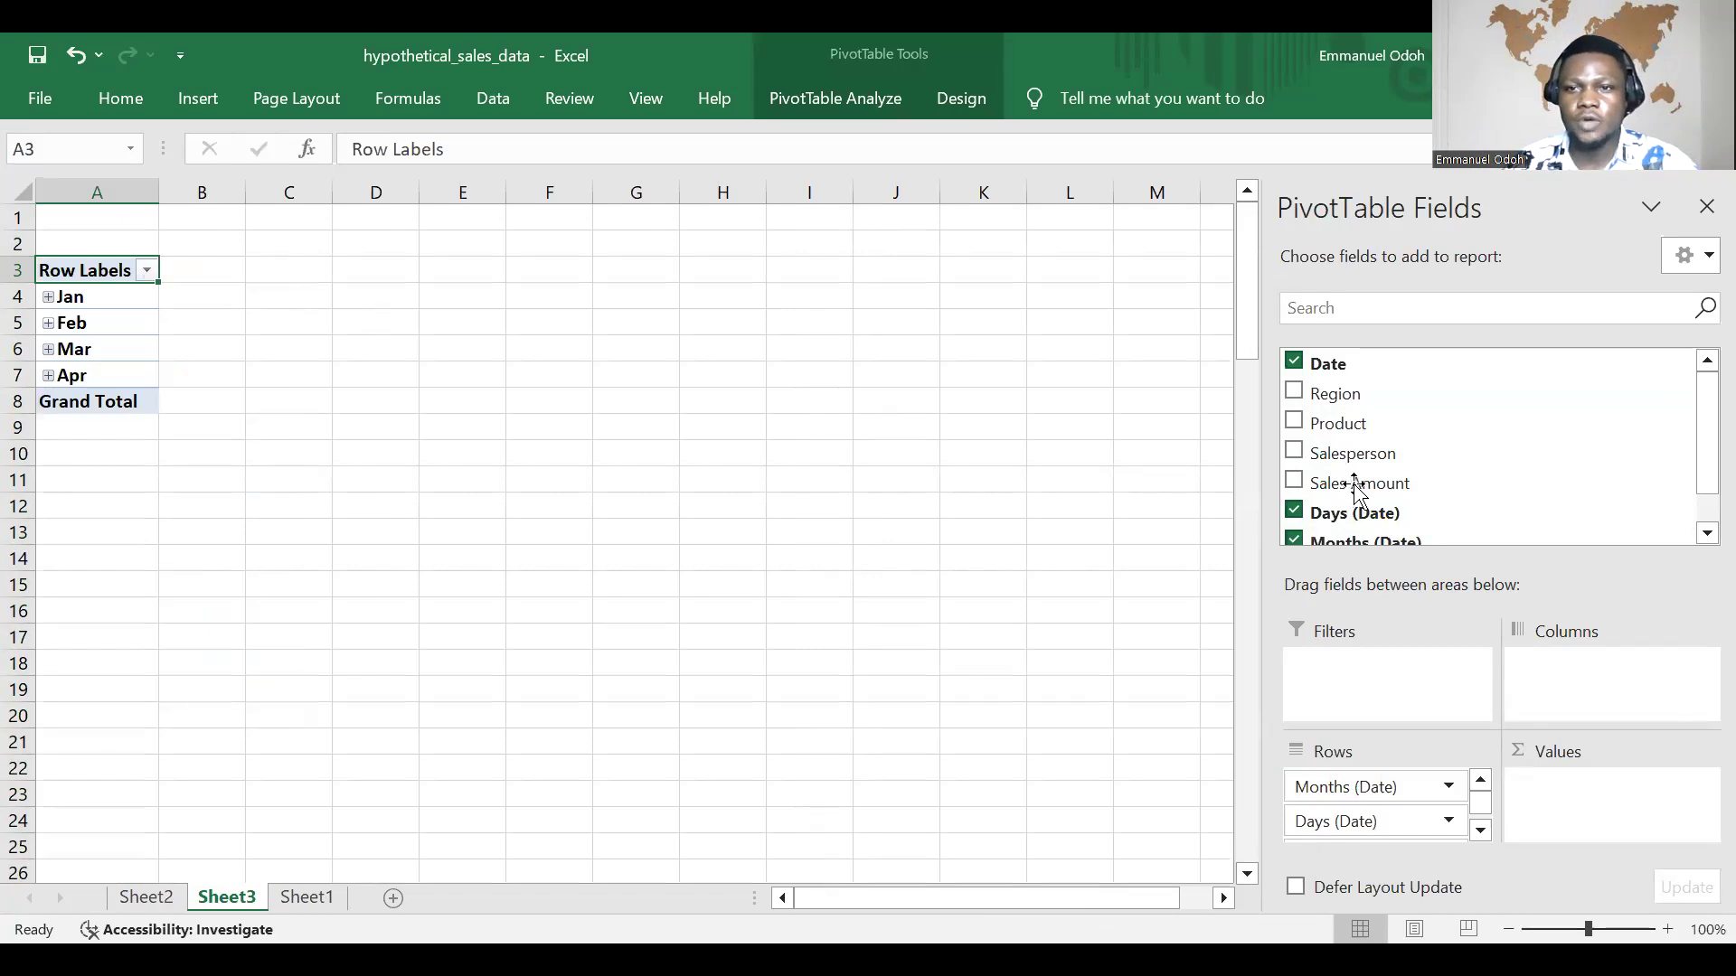
left_click_drag(1359, 490, 1618, 661)
left_click_drag(1651, 828, 1631, 813)
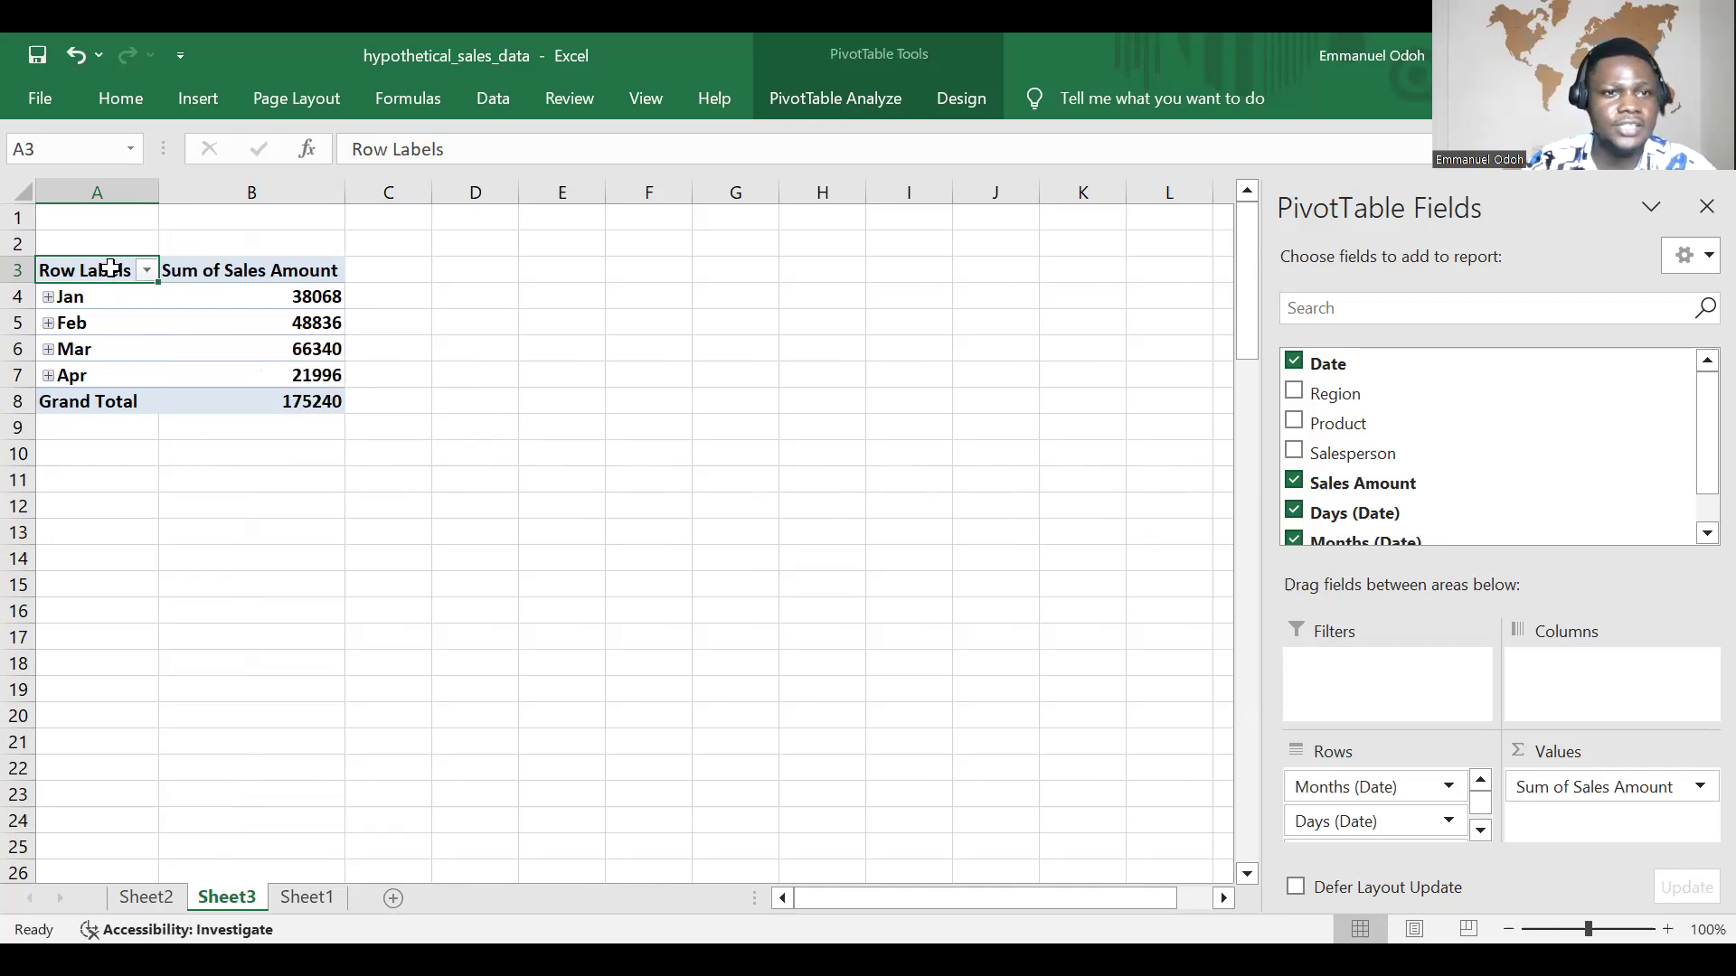
Step: Rename the PivotTable's row header in cell A3 to "Months"
double_click(138, 270)
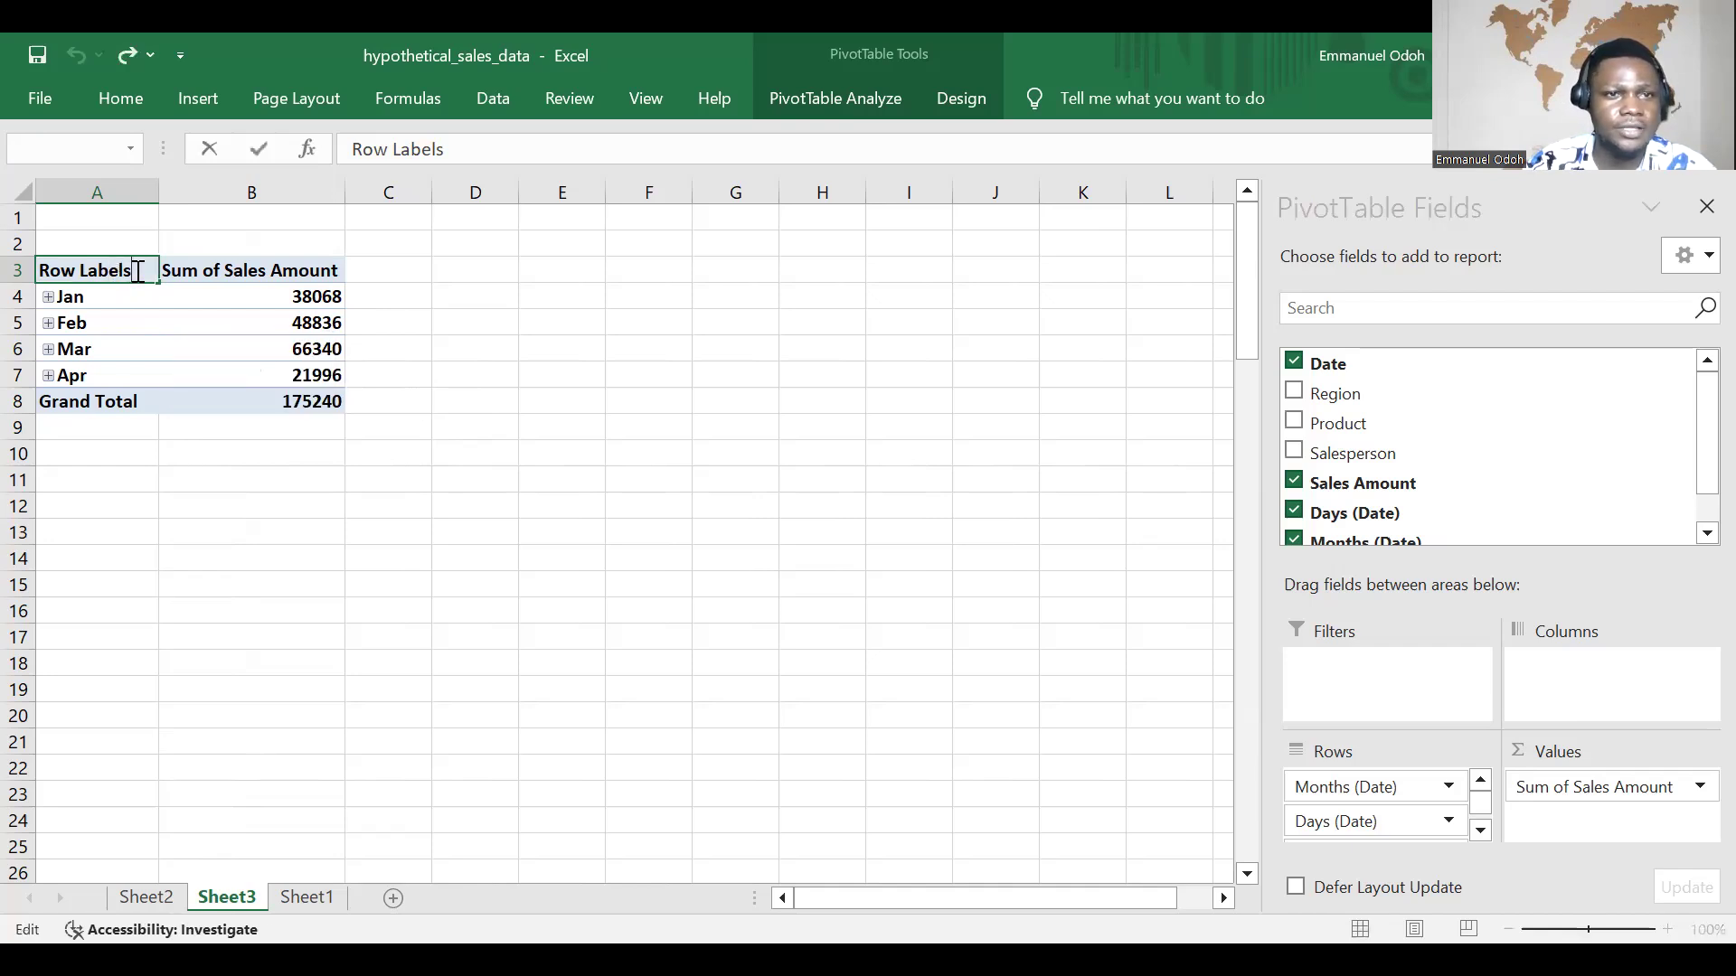
key("BackSpace")
key("BackSpace")
key("BackSpace")
key("BackSpace")
key("BackSpace")
key("BackSpace")
key("BackSpace")
key("BackSpace")
key("BackSpace")
key("BackSpace")
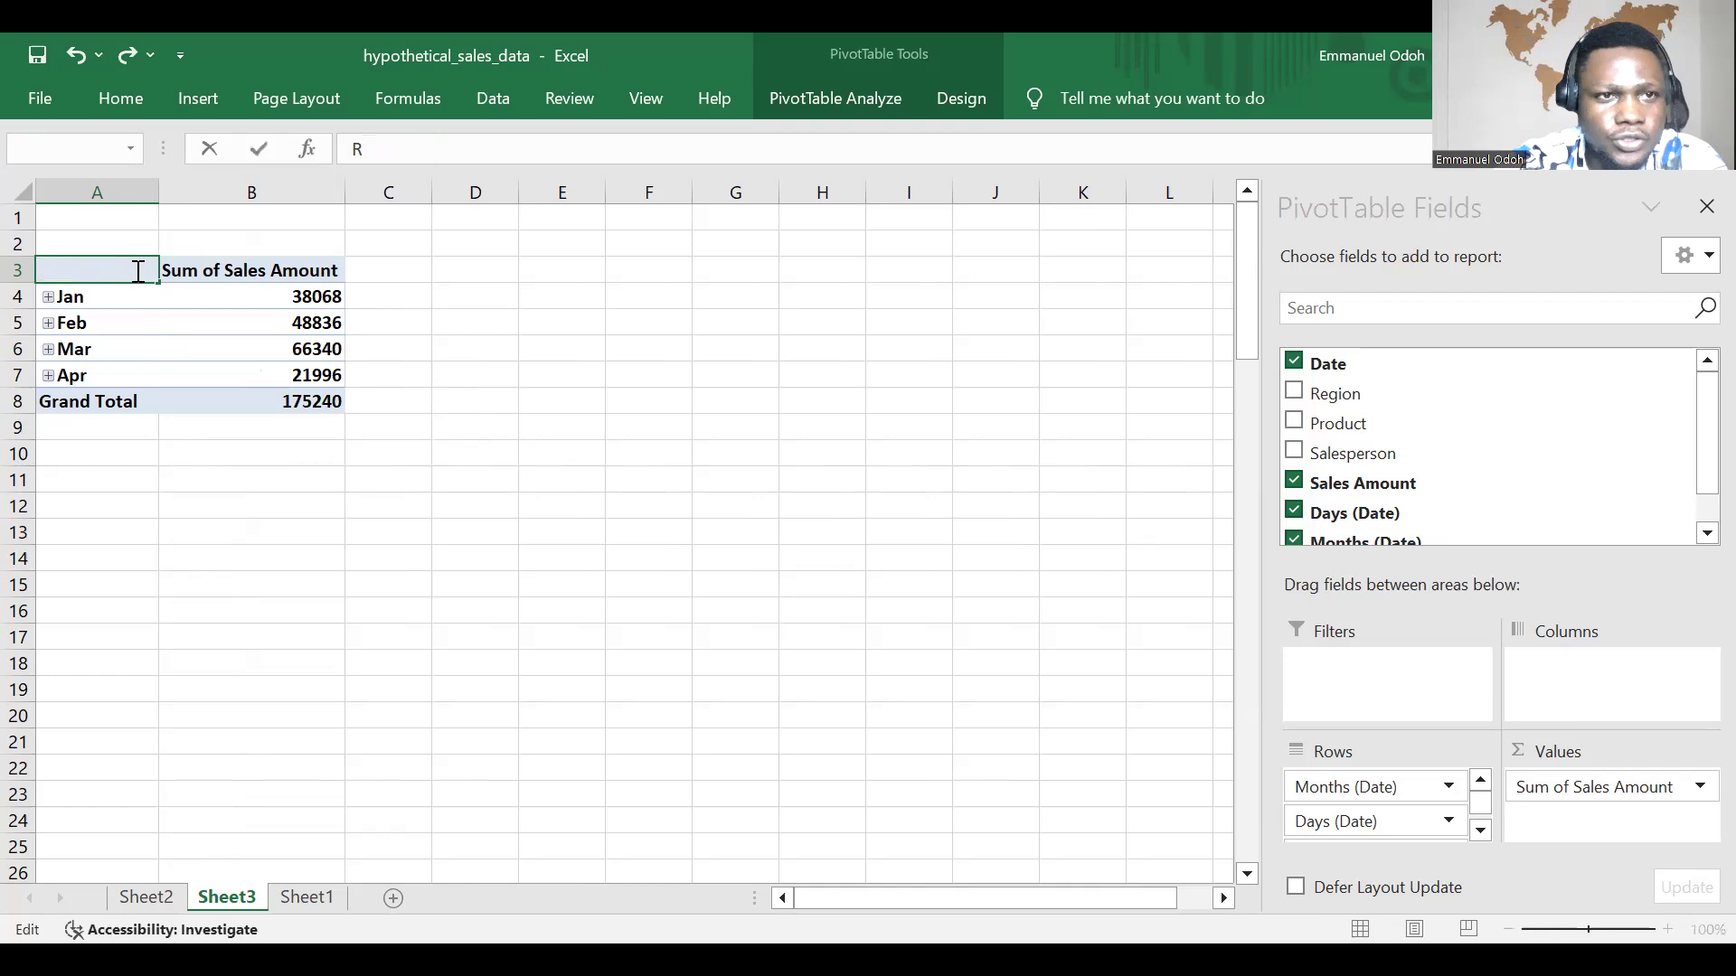
type("Months")
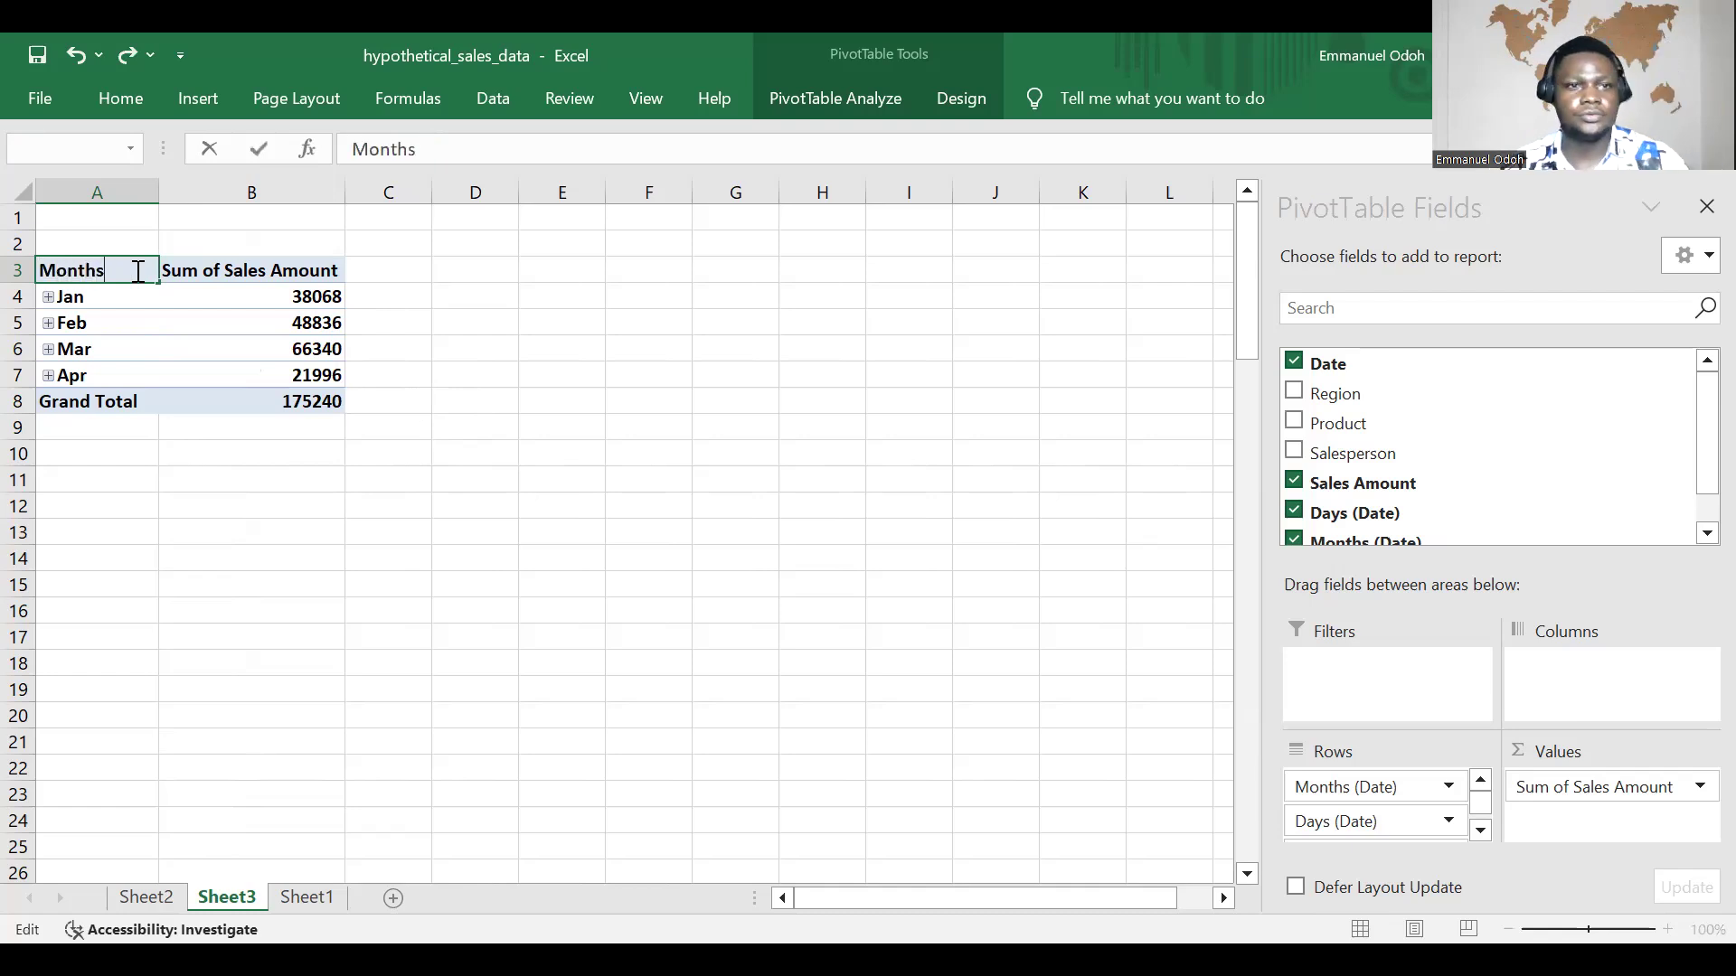
left_click(582, 290)
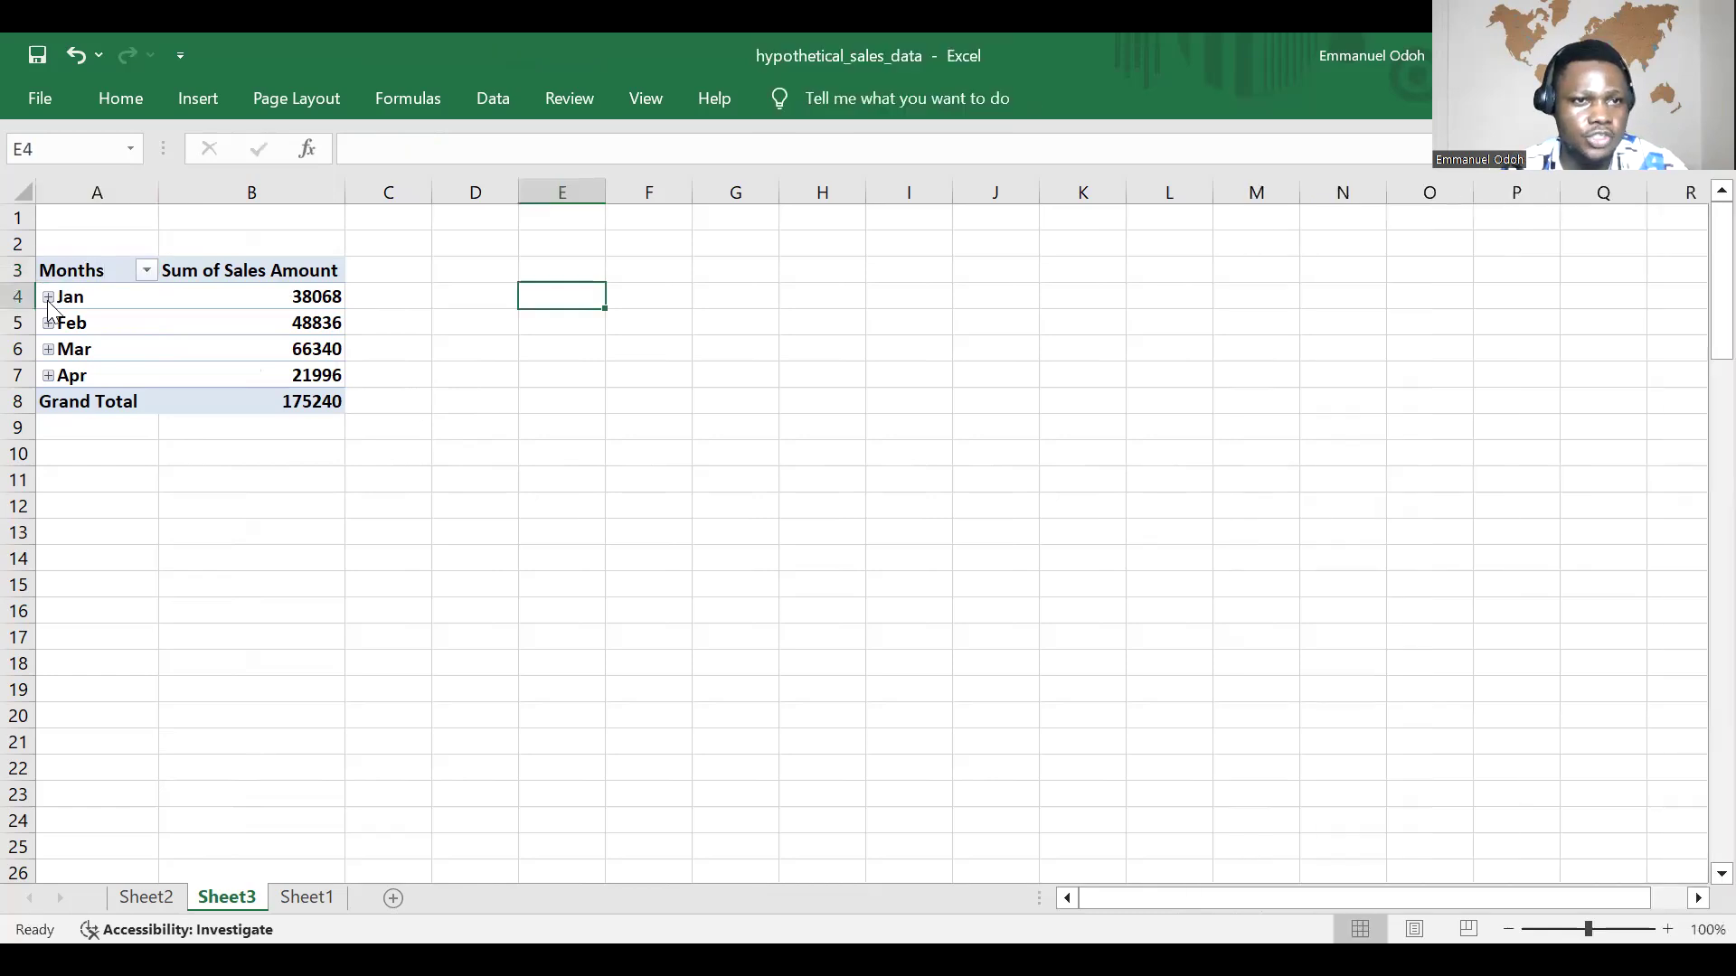
Step: Expand the Jan group to examine its daily sales amounts, and collapse it again
left_click(49, 298)
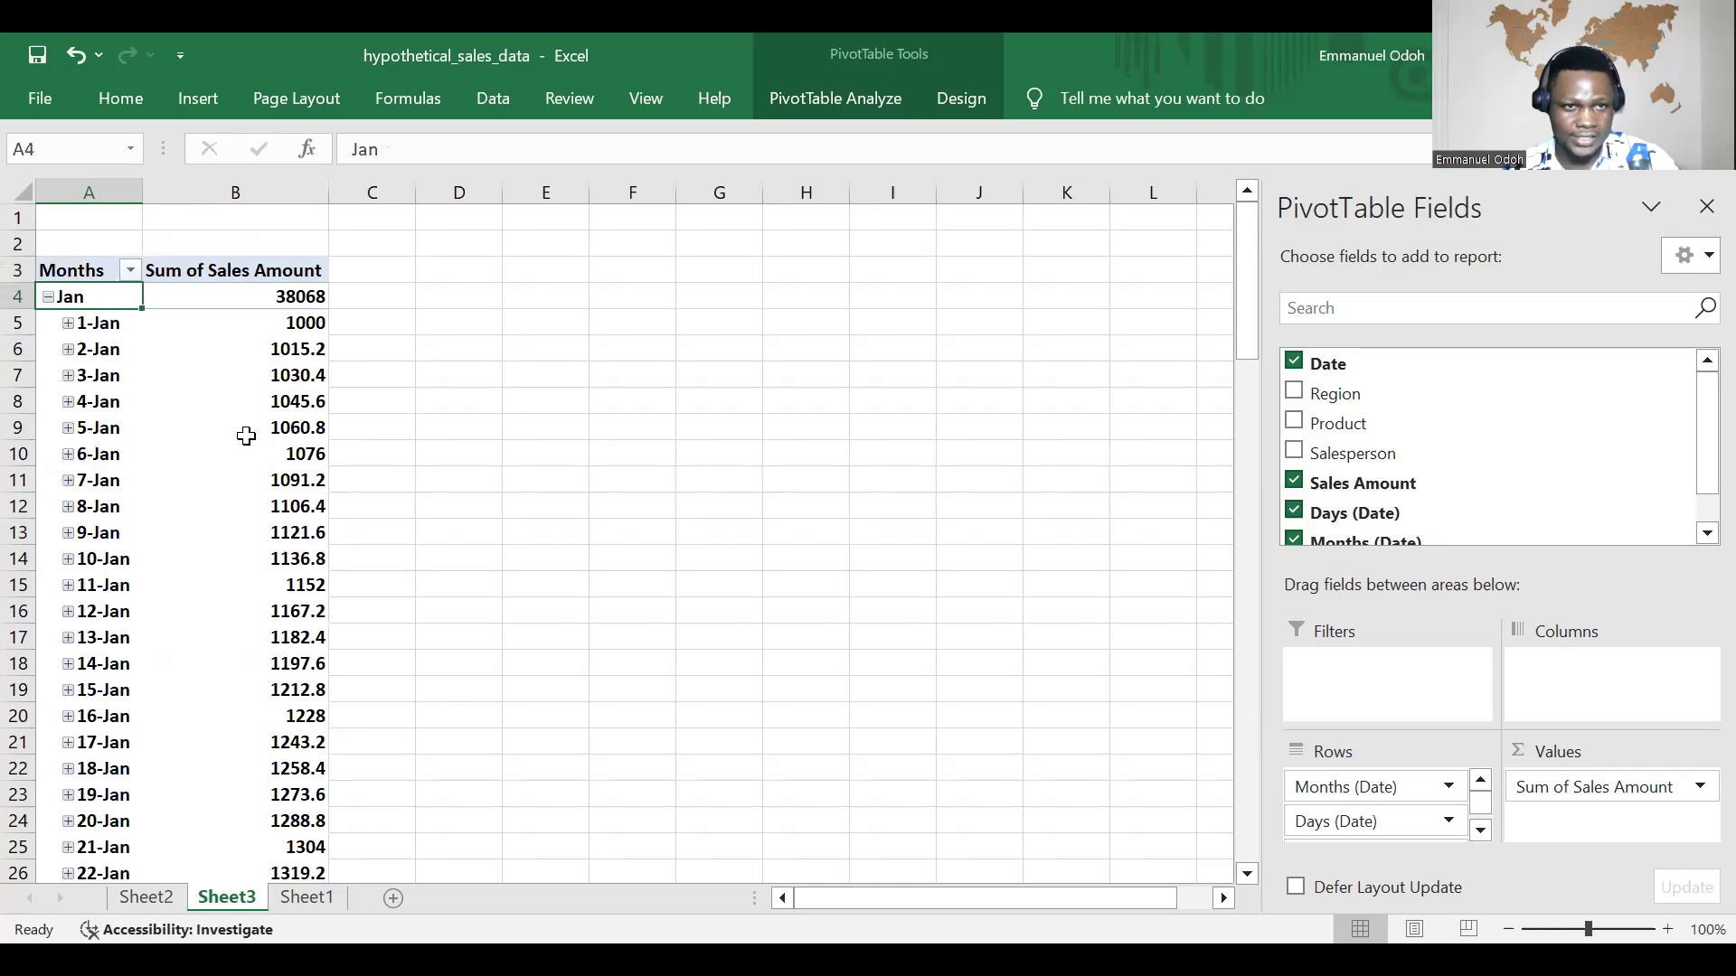
scroll(246, 436, "down", 1)
scroll(246, 452, "down", 7)
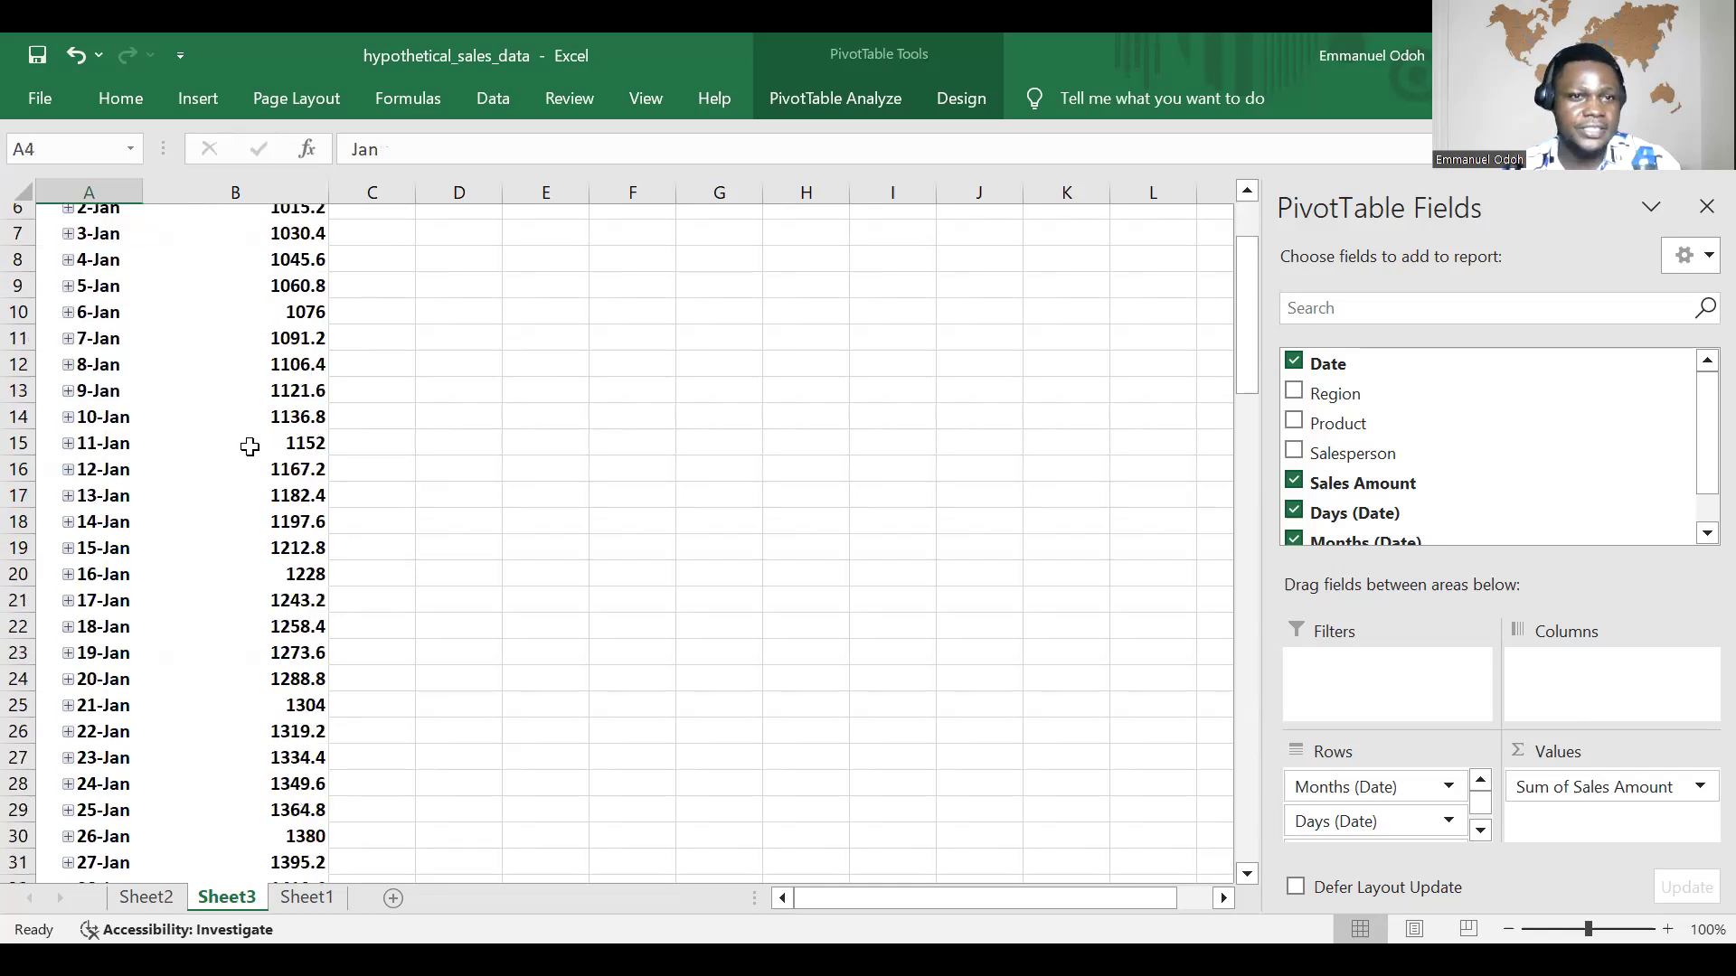
scroll(262, 425, "up", 9)
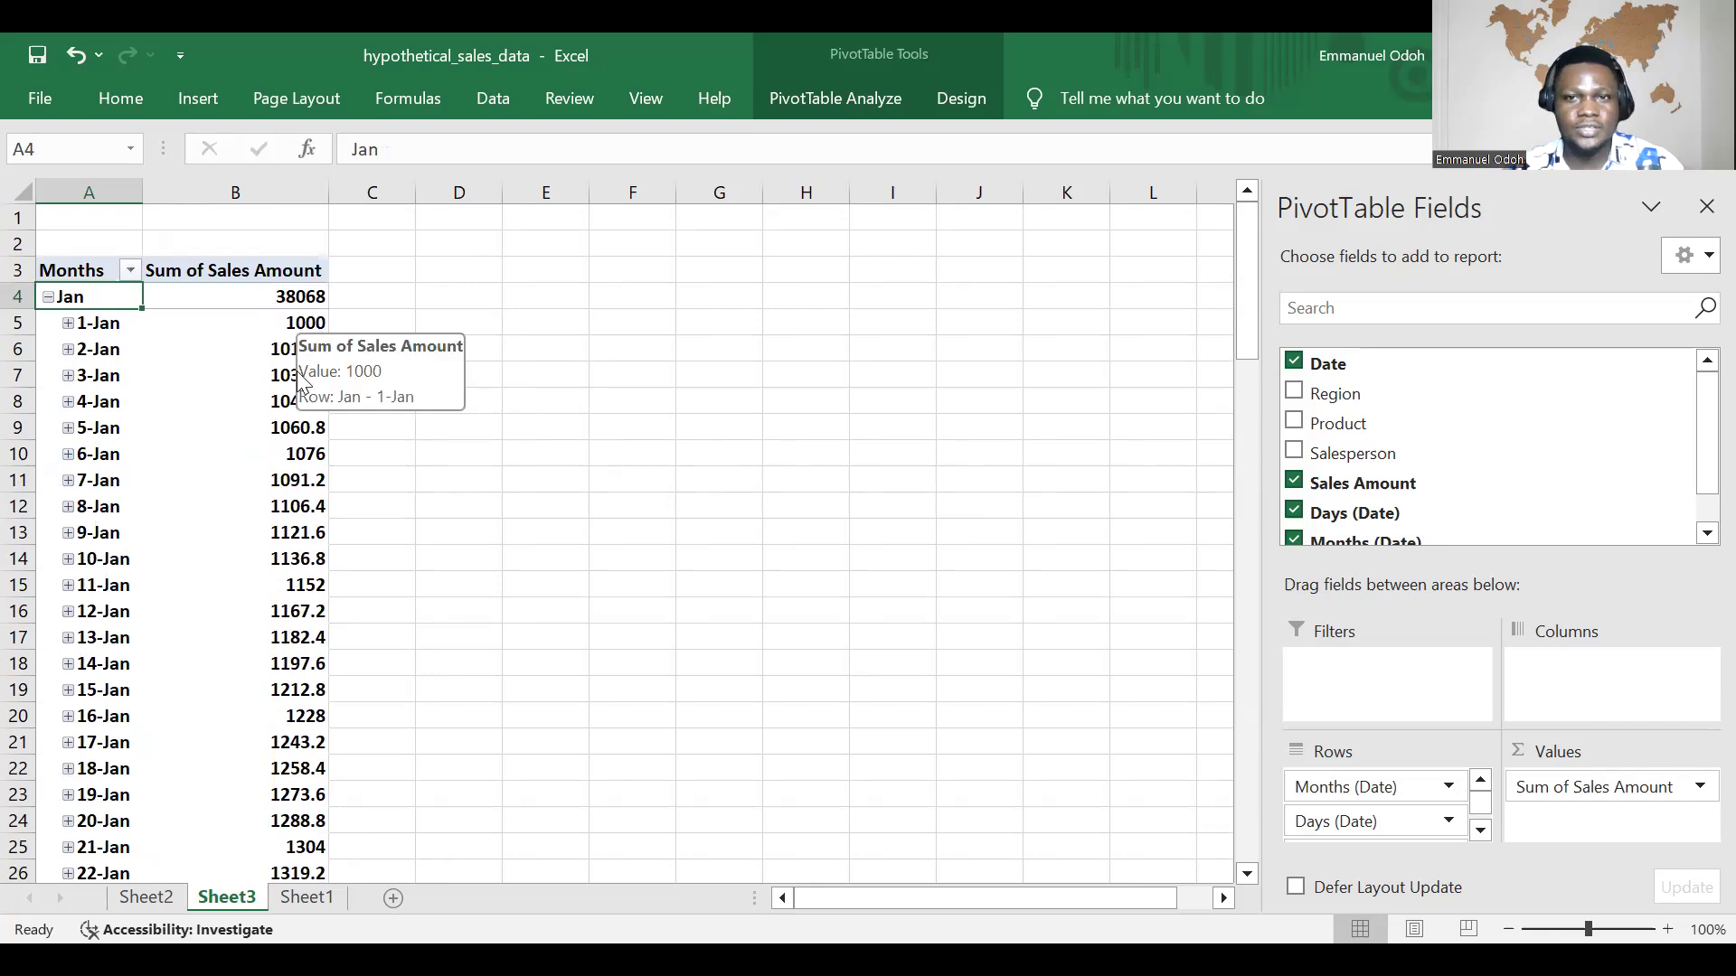
scroll(289, 493, "down", 5)
scroll(301, 472, "up", 2)
scroll(302, 471, "up", 3)
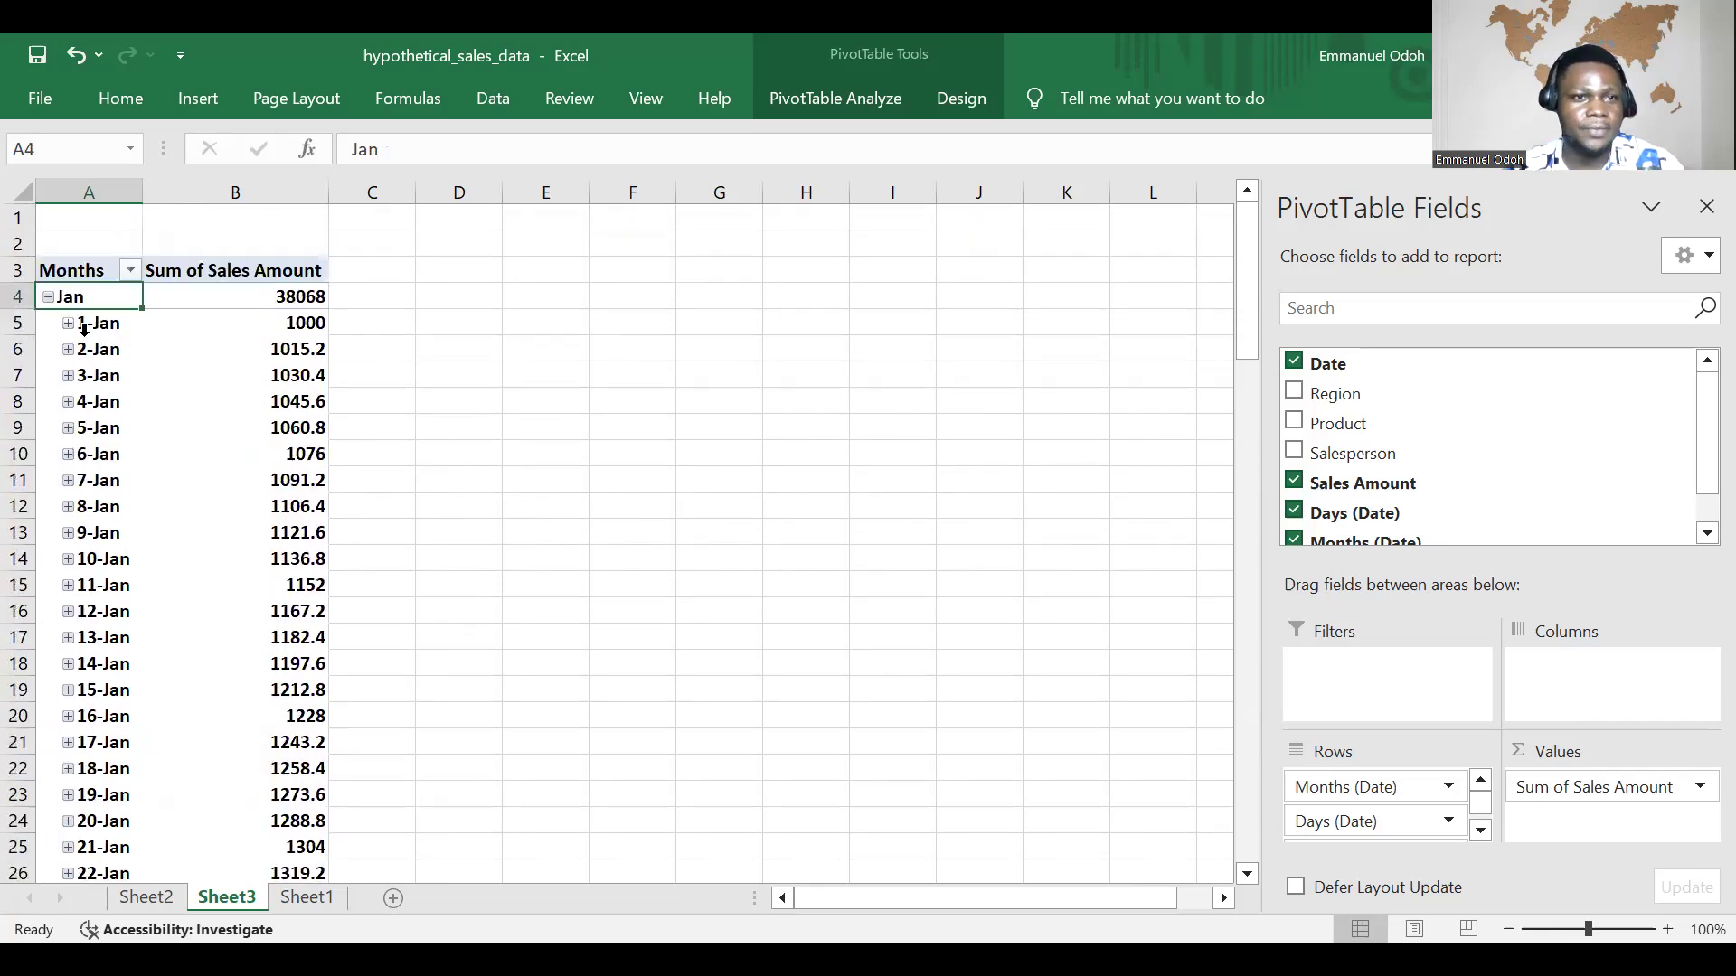
left_click(45, 296)
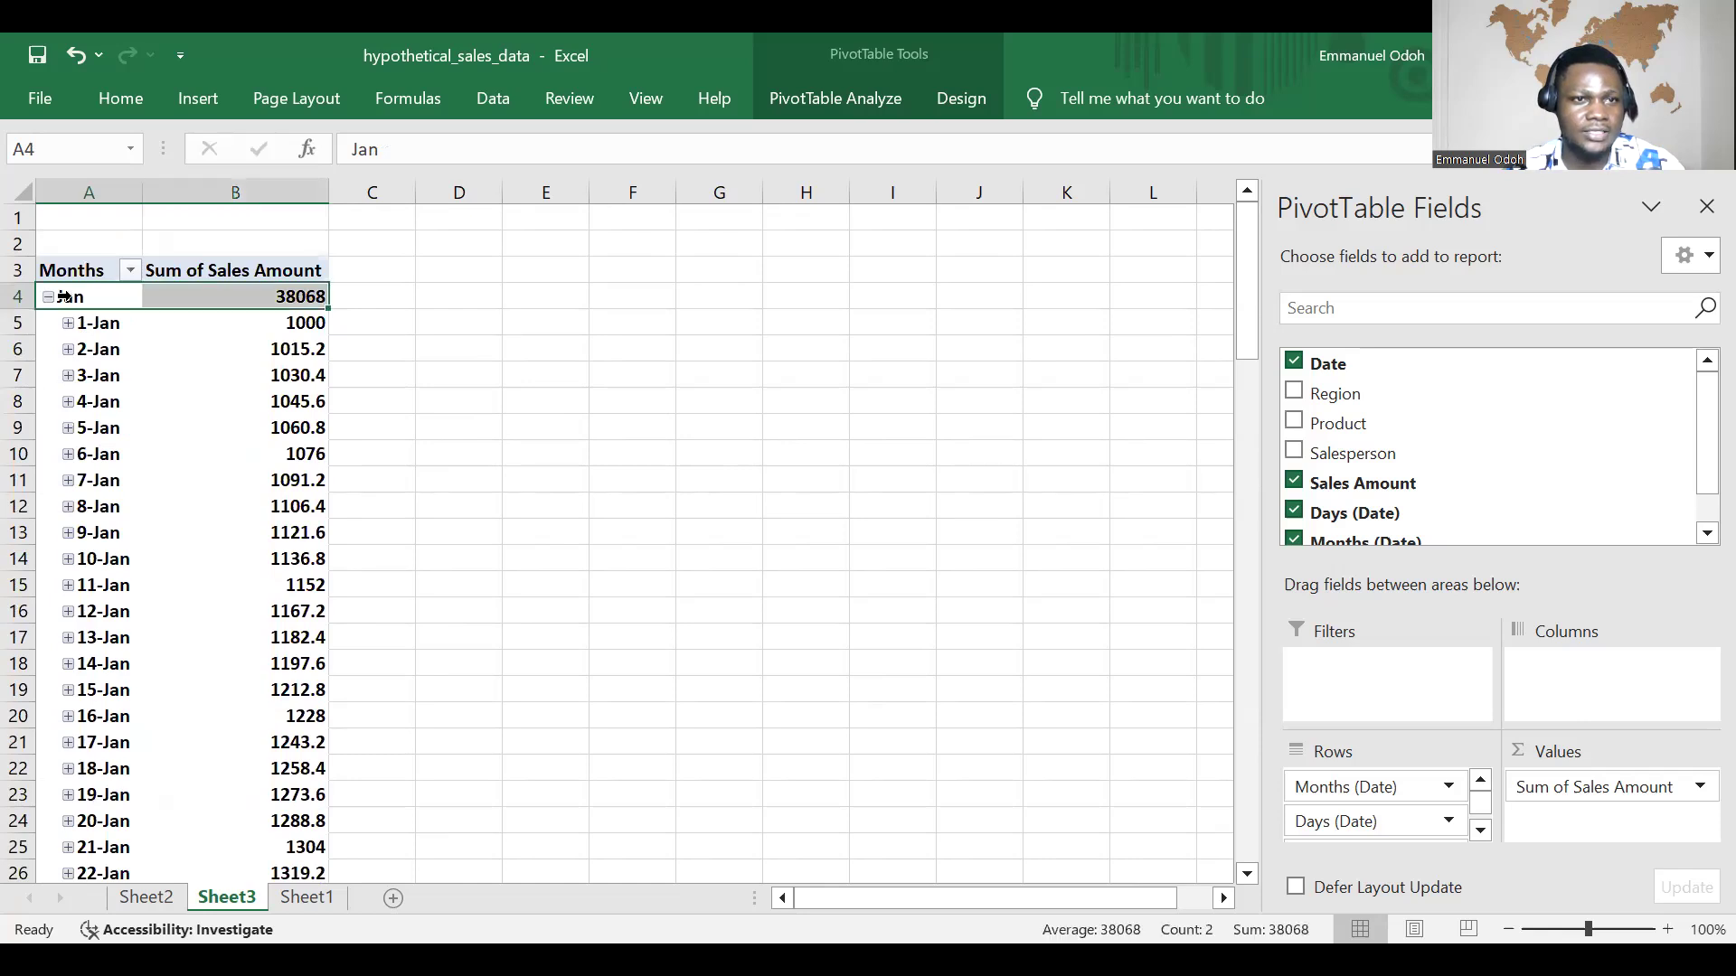
left_click(47, 298)
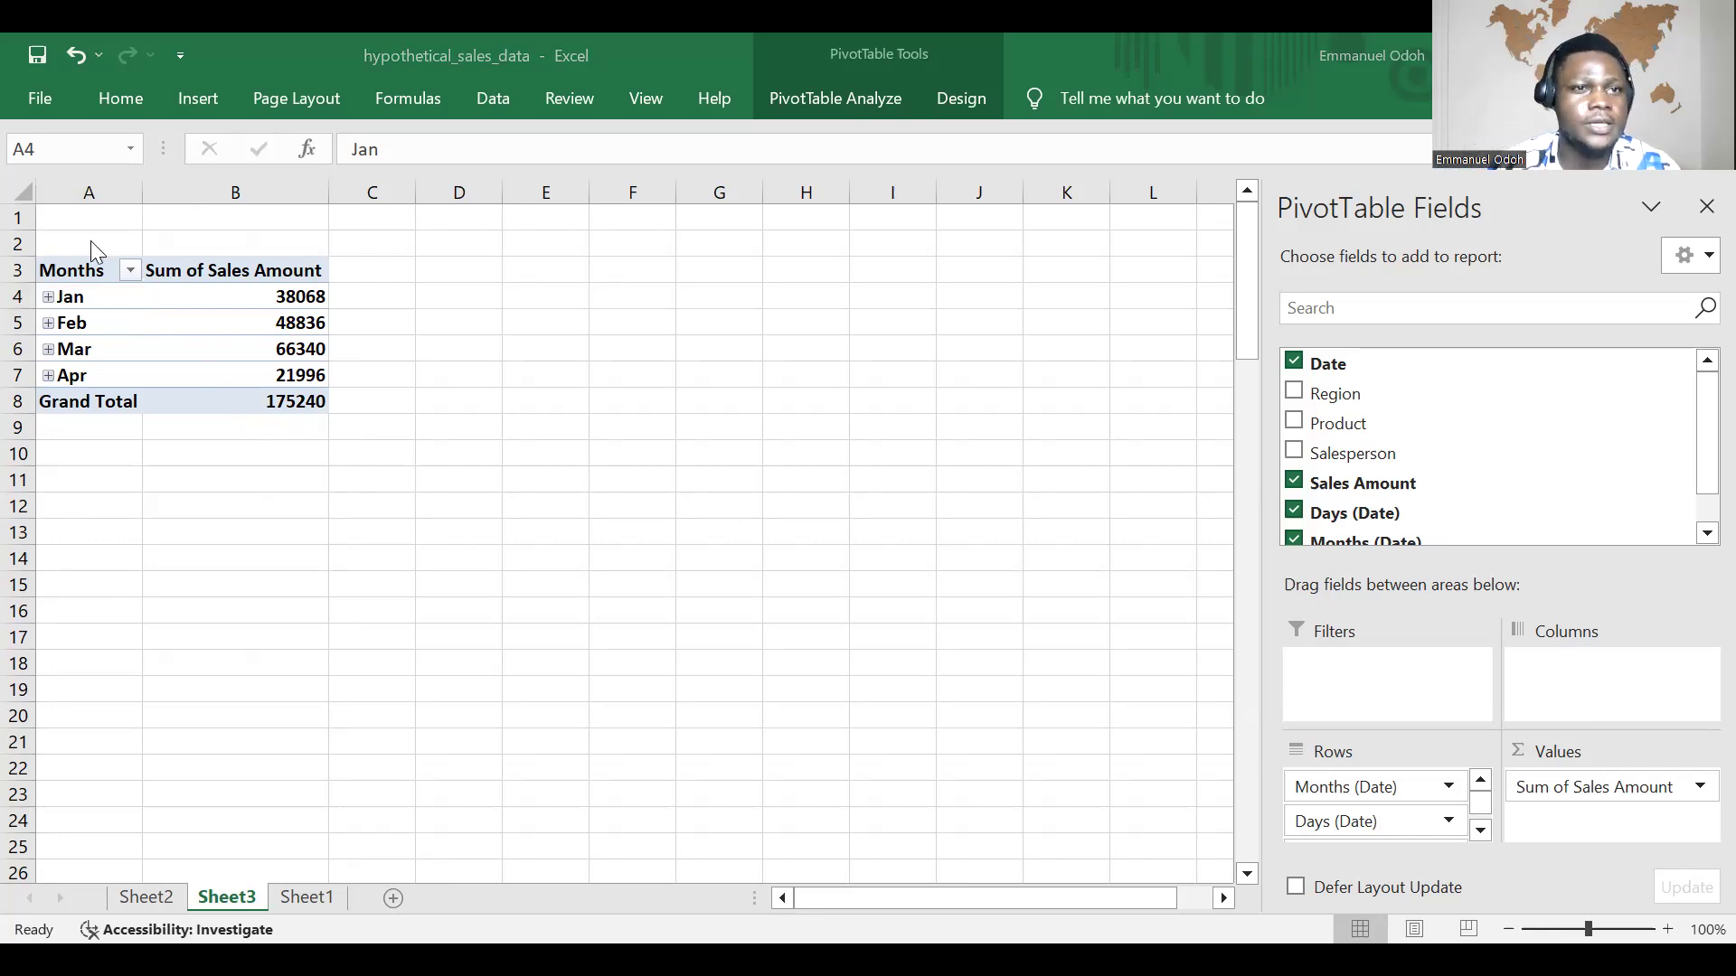
Step: Filter the PivotTable's Months (Date) field by excluding Feb through Aug while keeping Jan selected
left_click(132, 271)
left_click(132, 269)
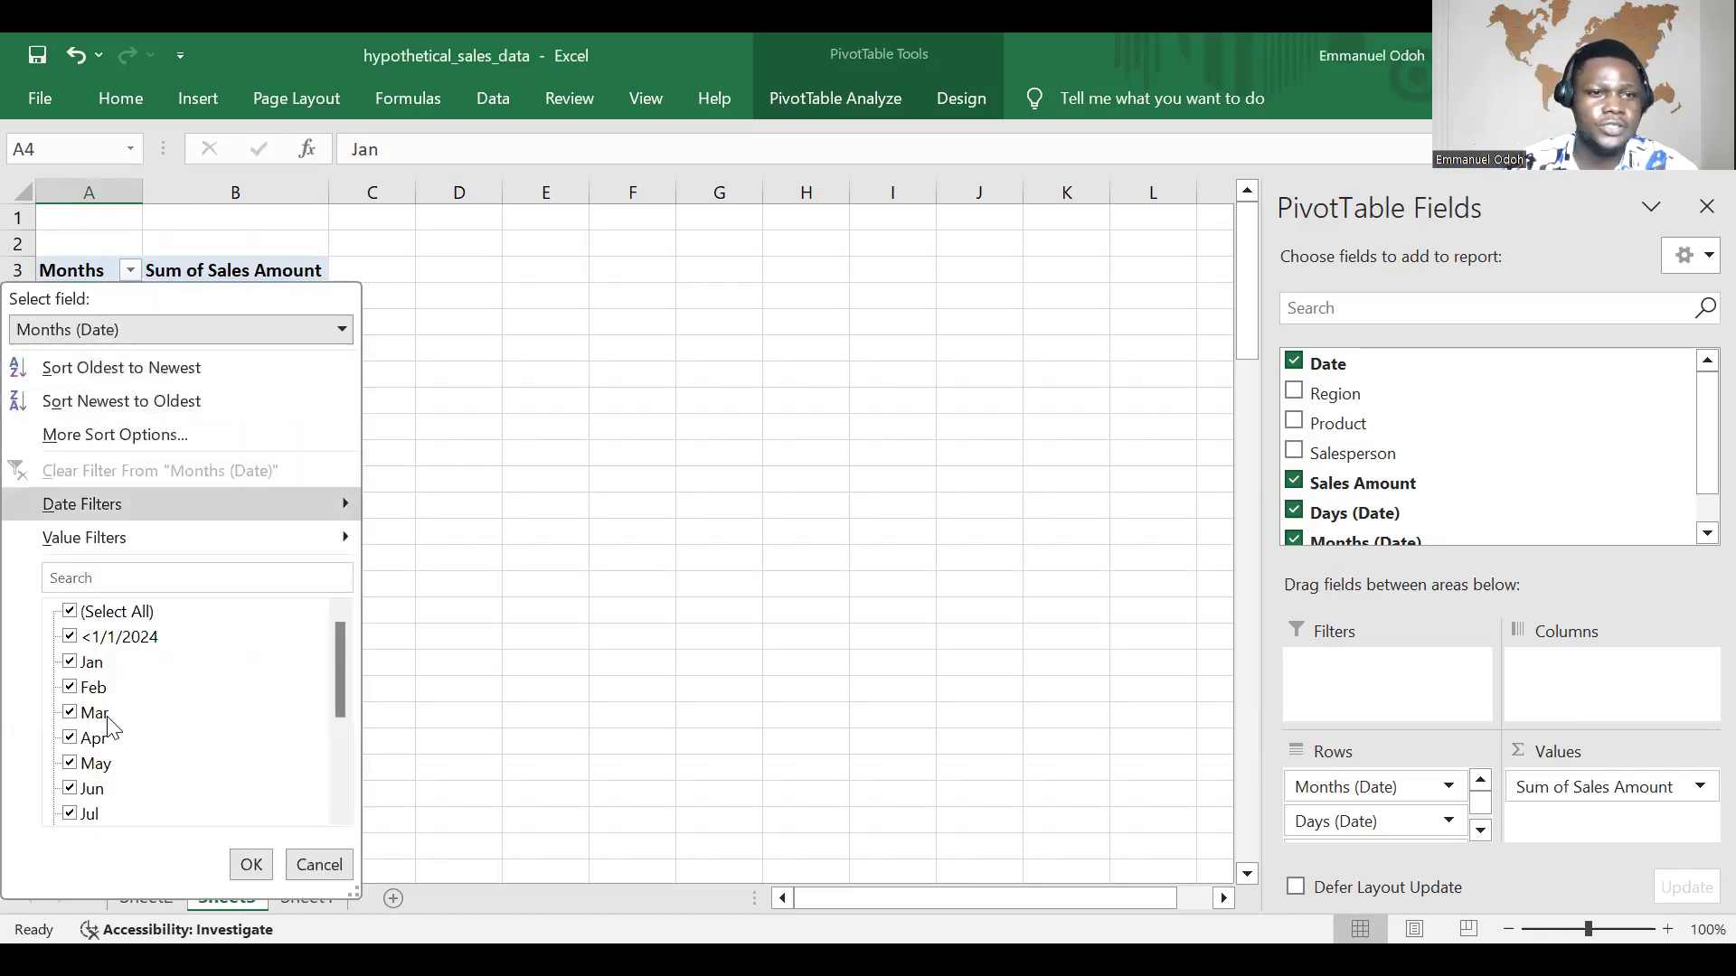
left_click(72, 817)
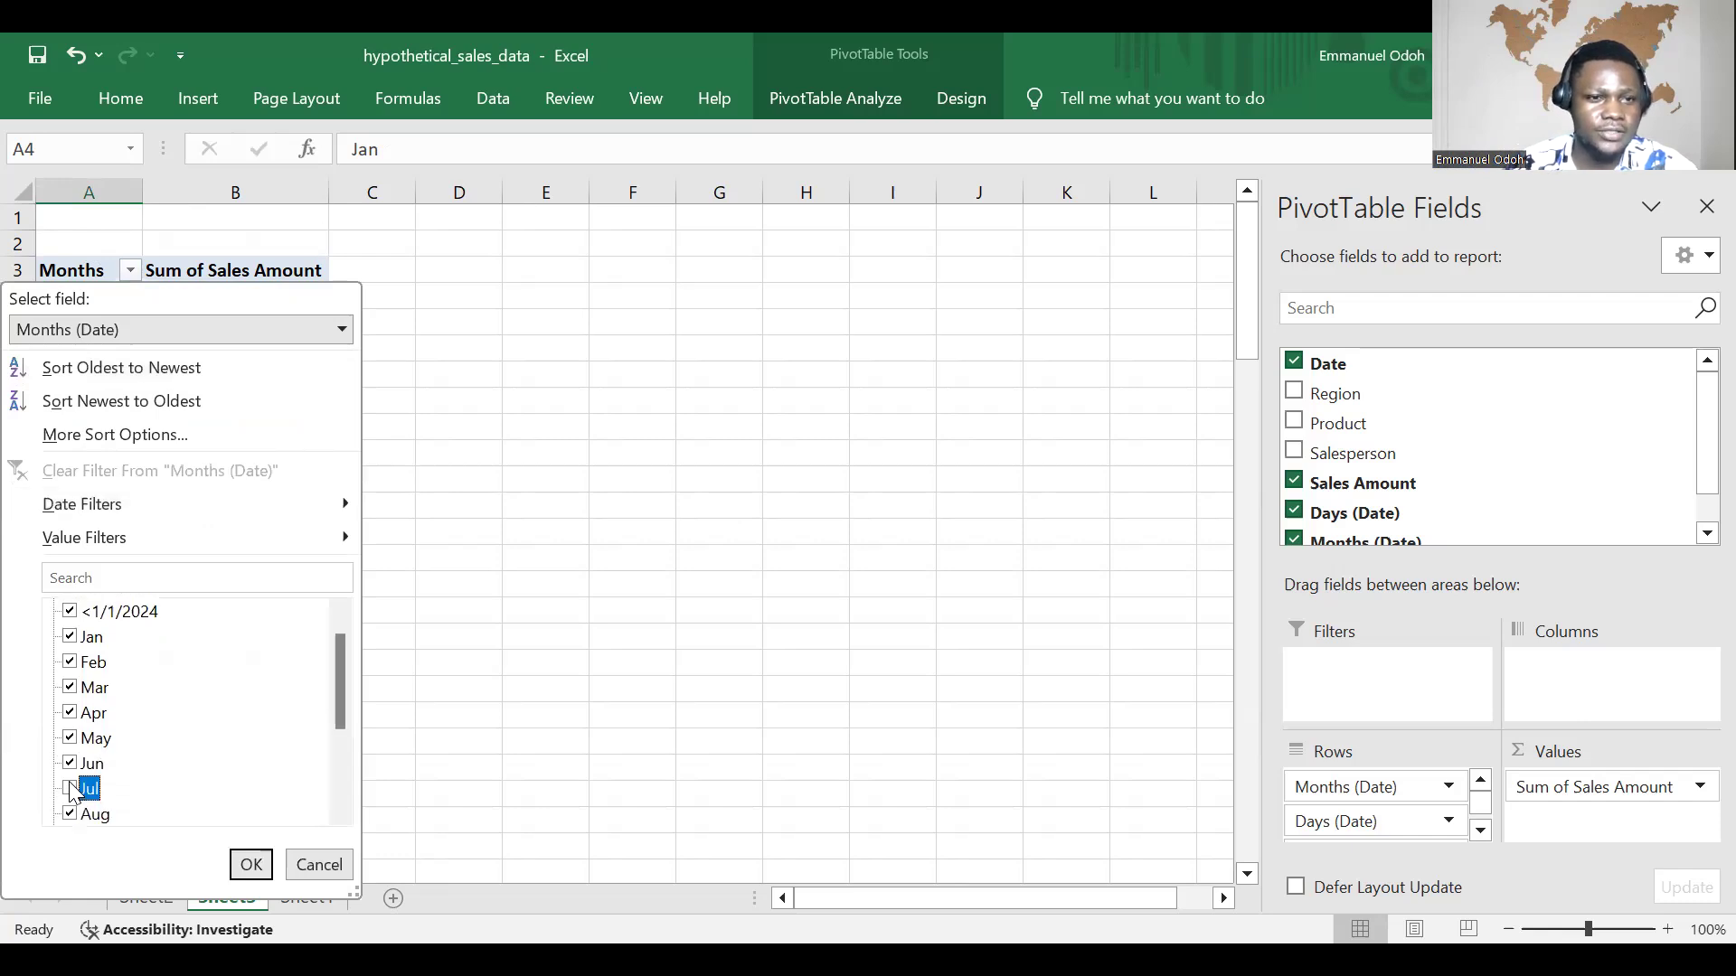
left_click(73, 814)
left_click(74, 786)
left_click(72, 763)
left_click(72, 738)
left_click(72, 713)
left_click(72, 689)
left_click(72, 663)
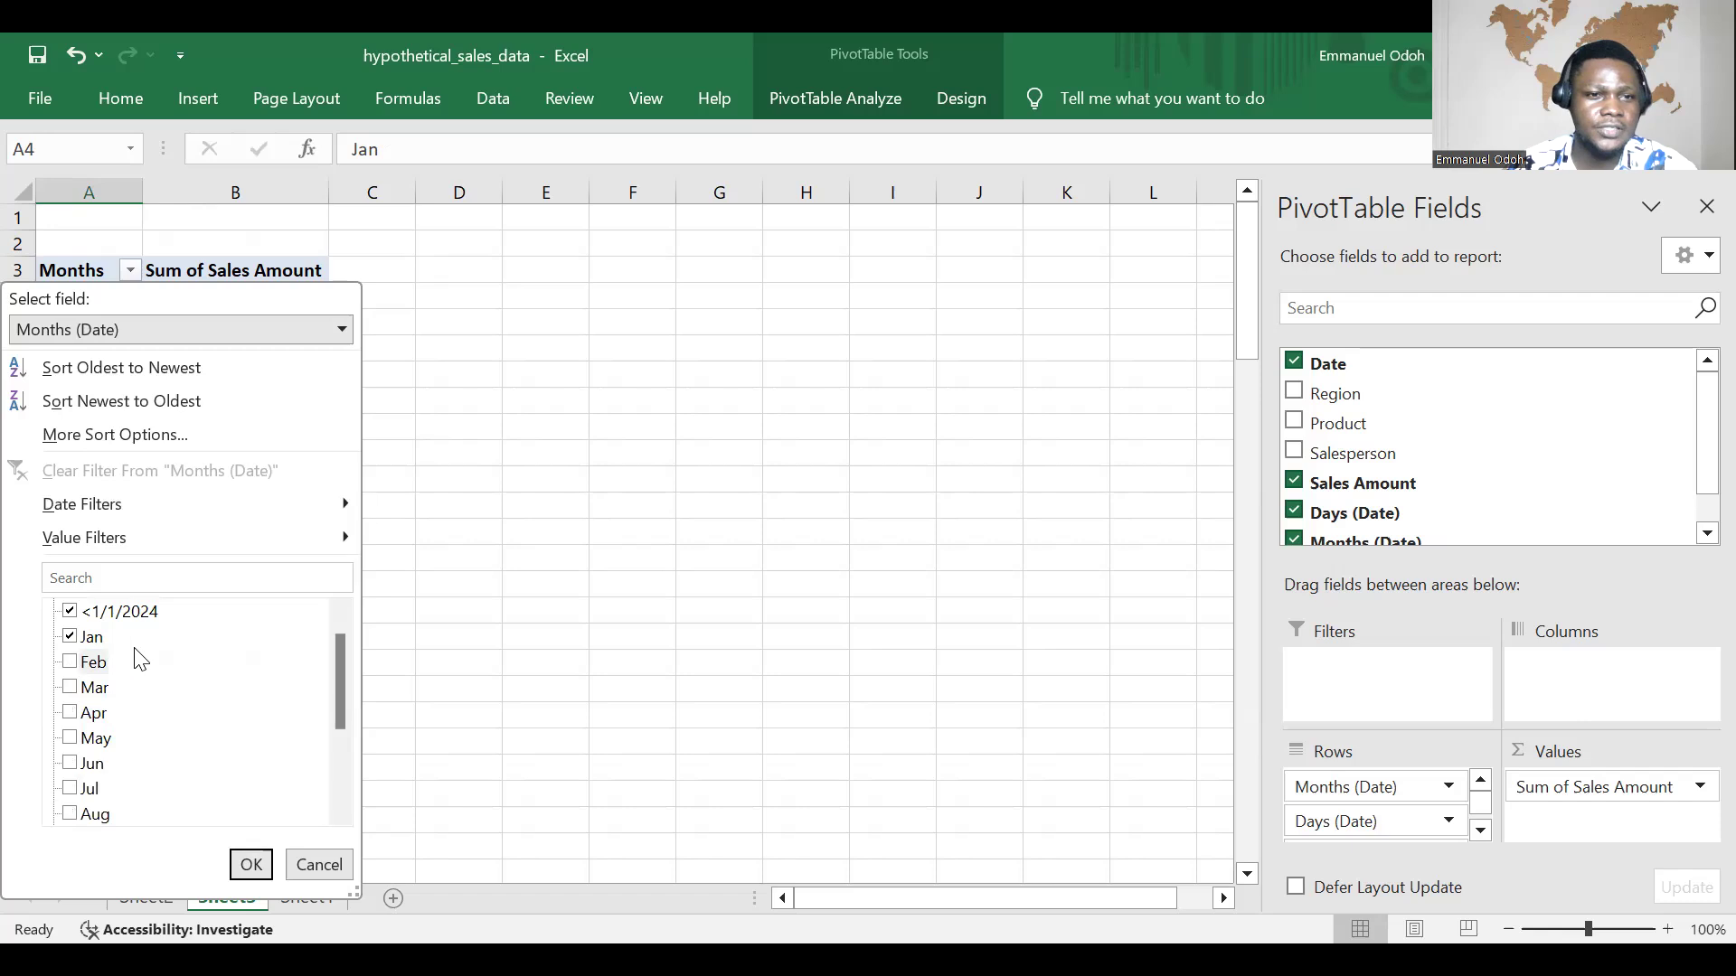
scroll(180, 696, "down", 2)
scroll(178, 669, "up", 3)
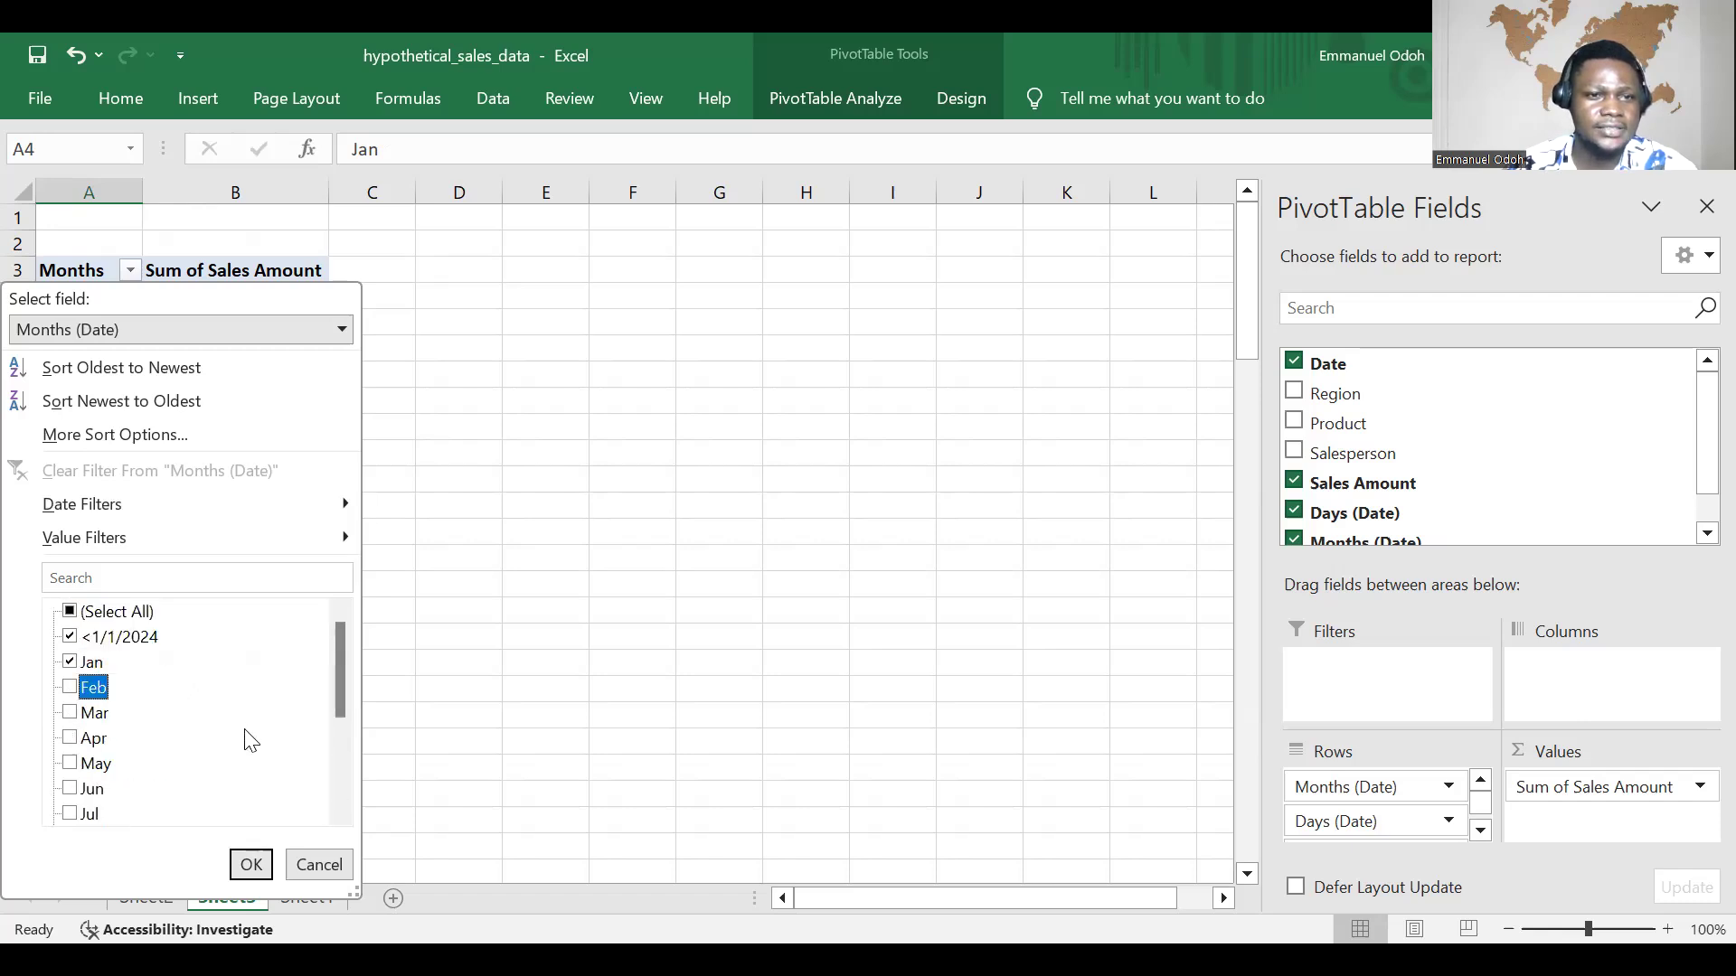
left_click(253, 866)
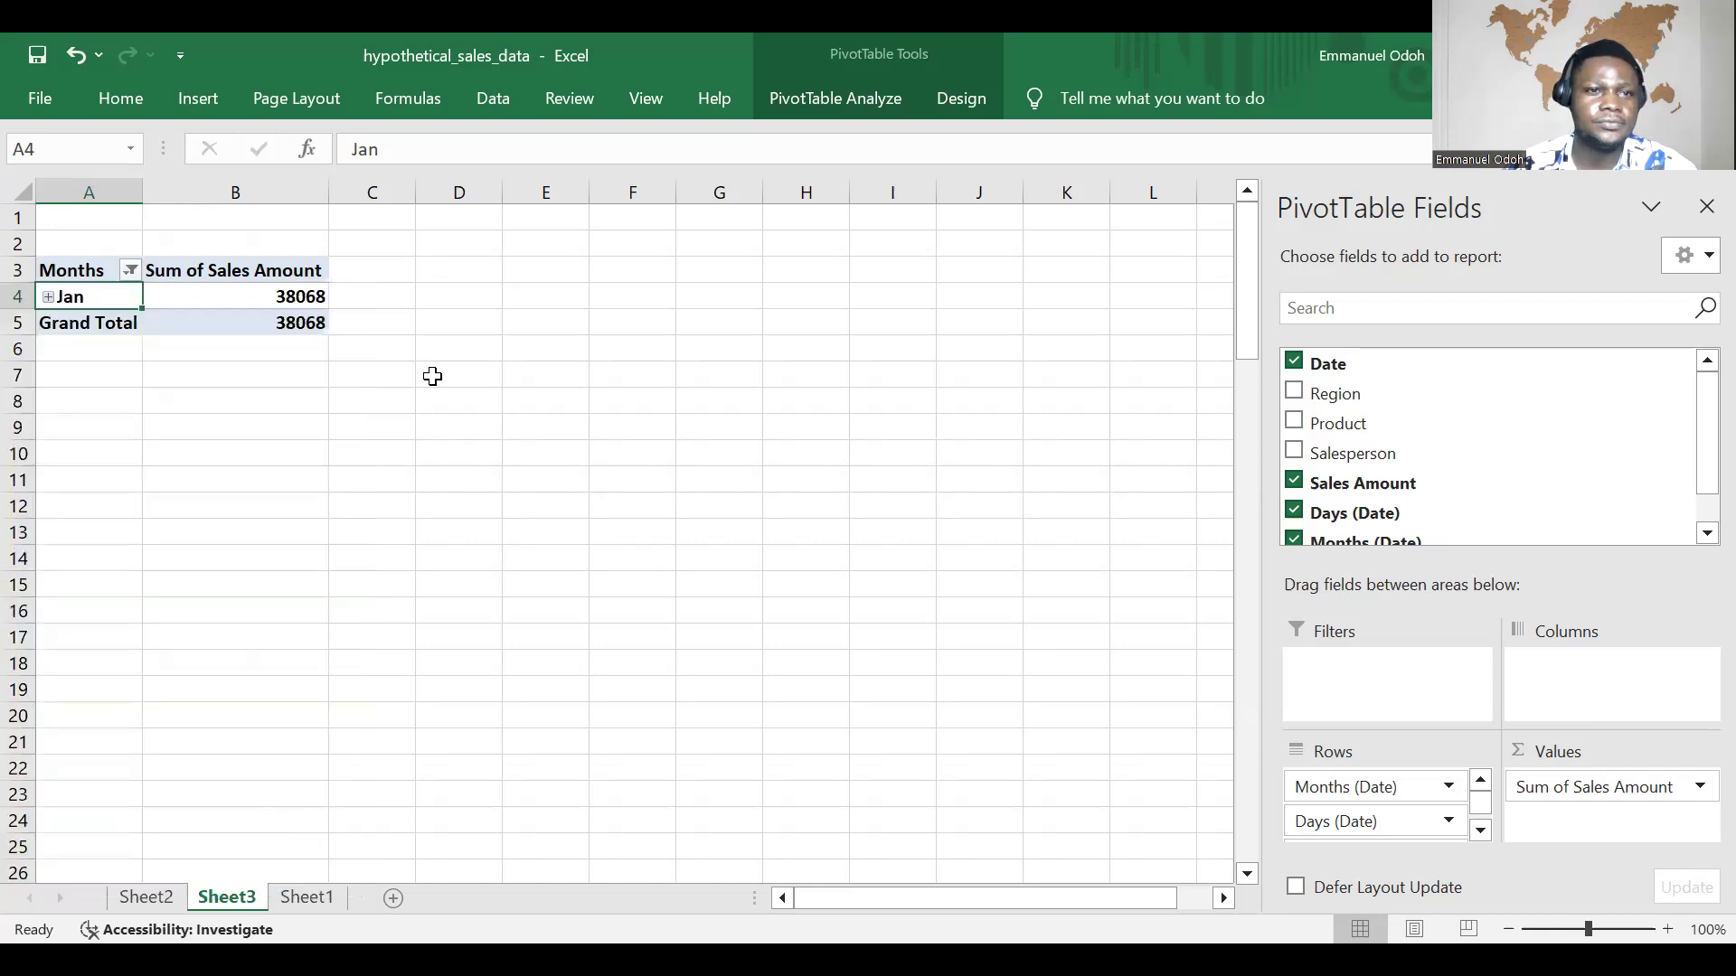
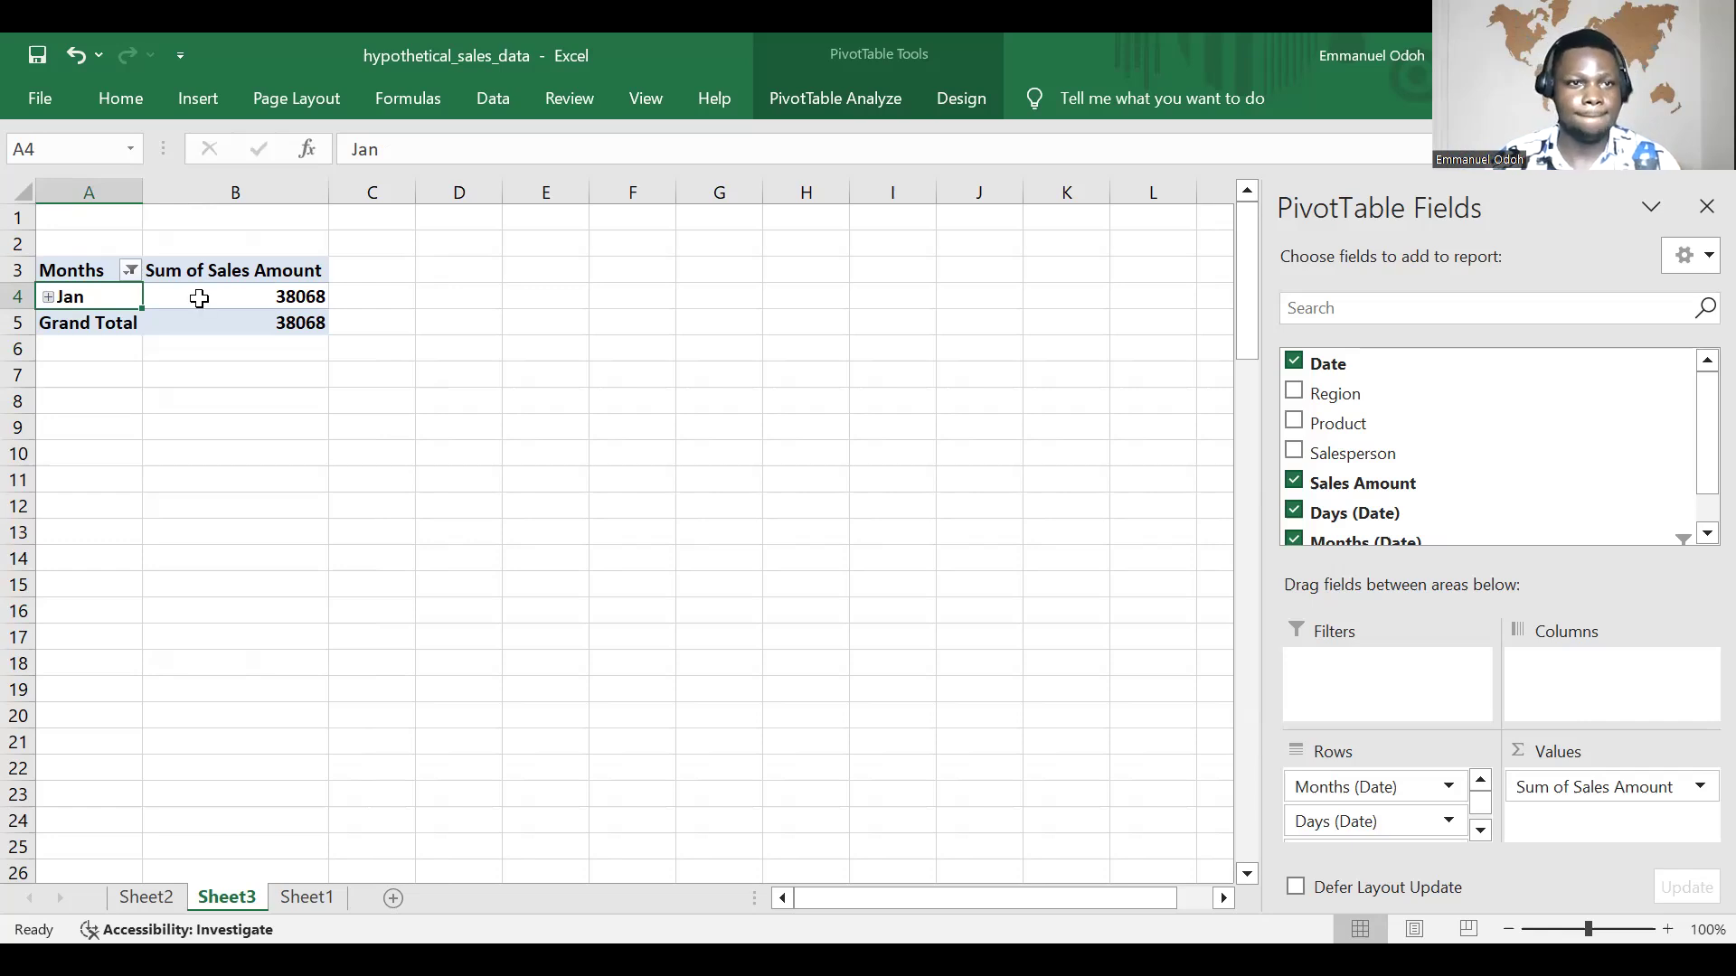
Step: Undo the January-only filter on the monthly PivotTable
key("ctrl+z")
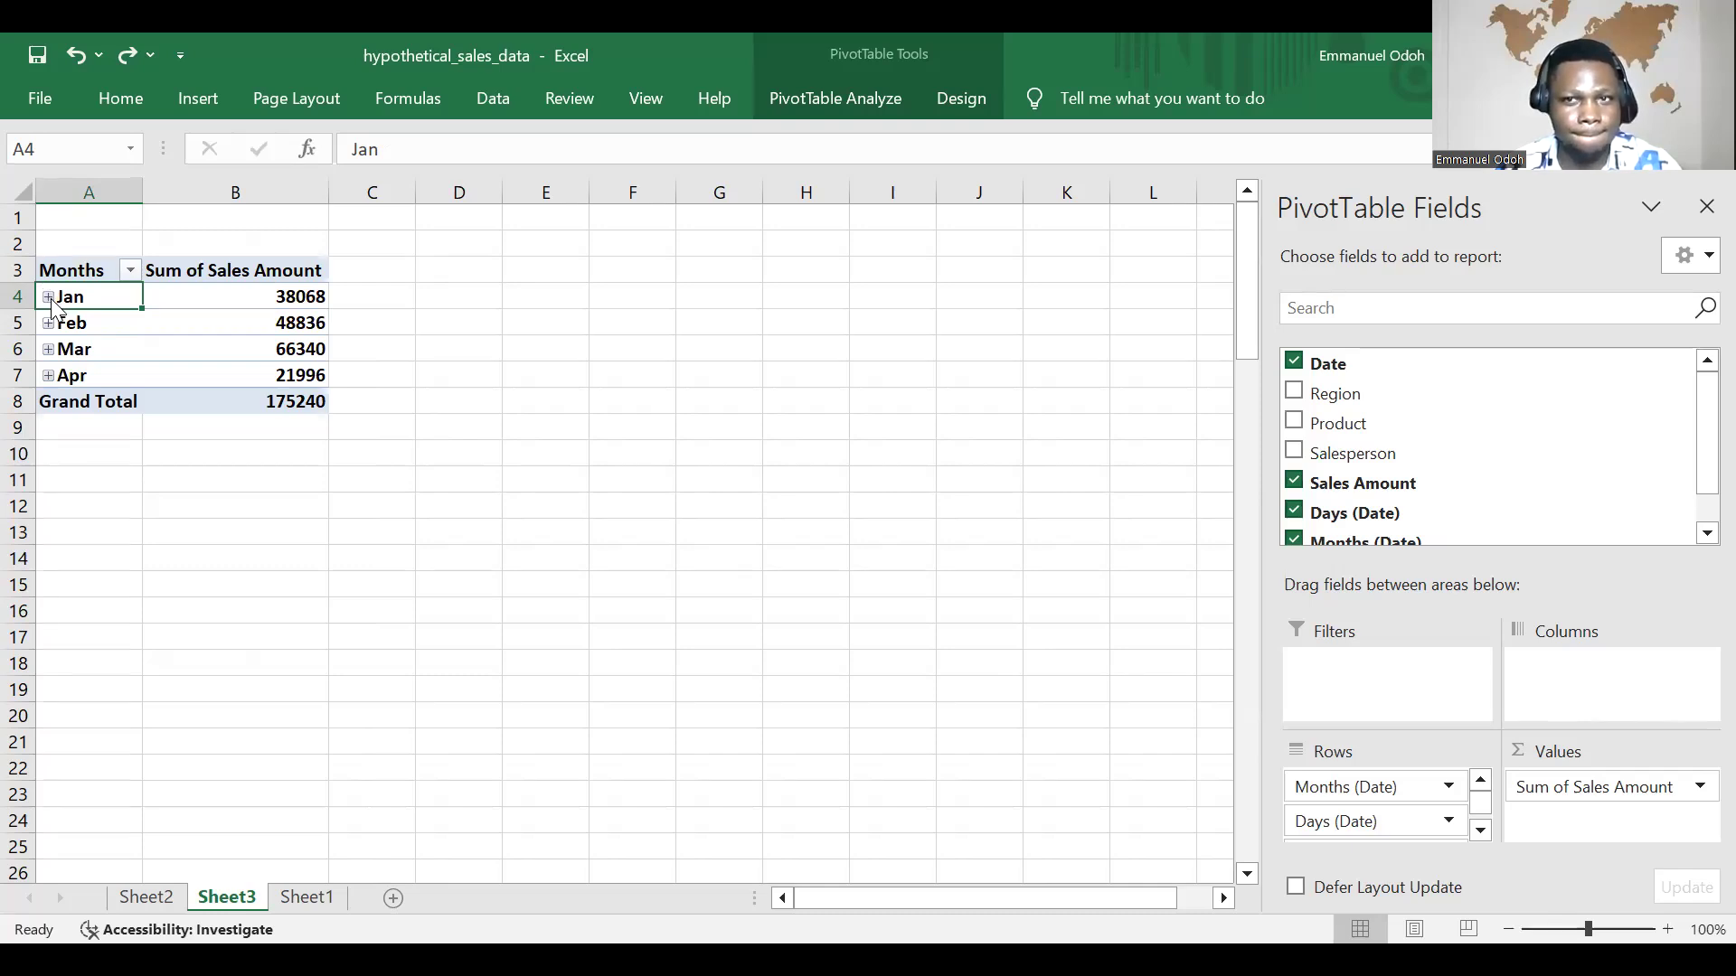
left_click(1665, 928)
left_click(1665, 928)
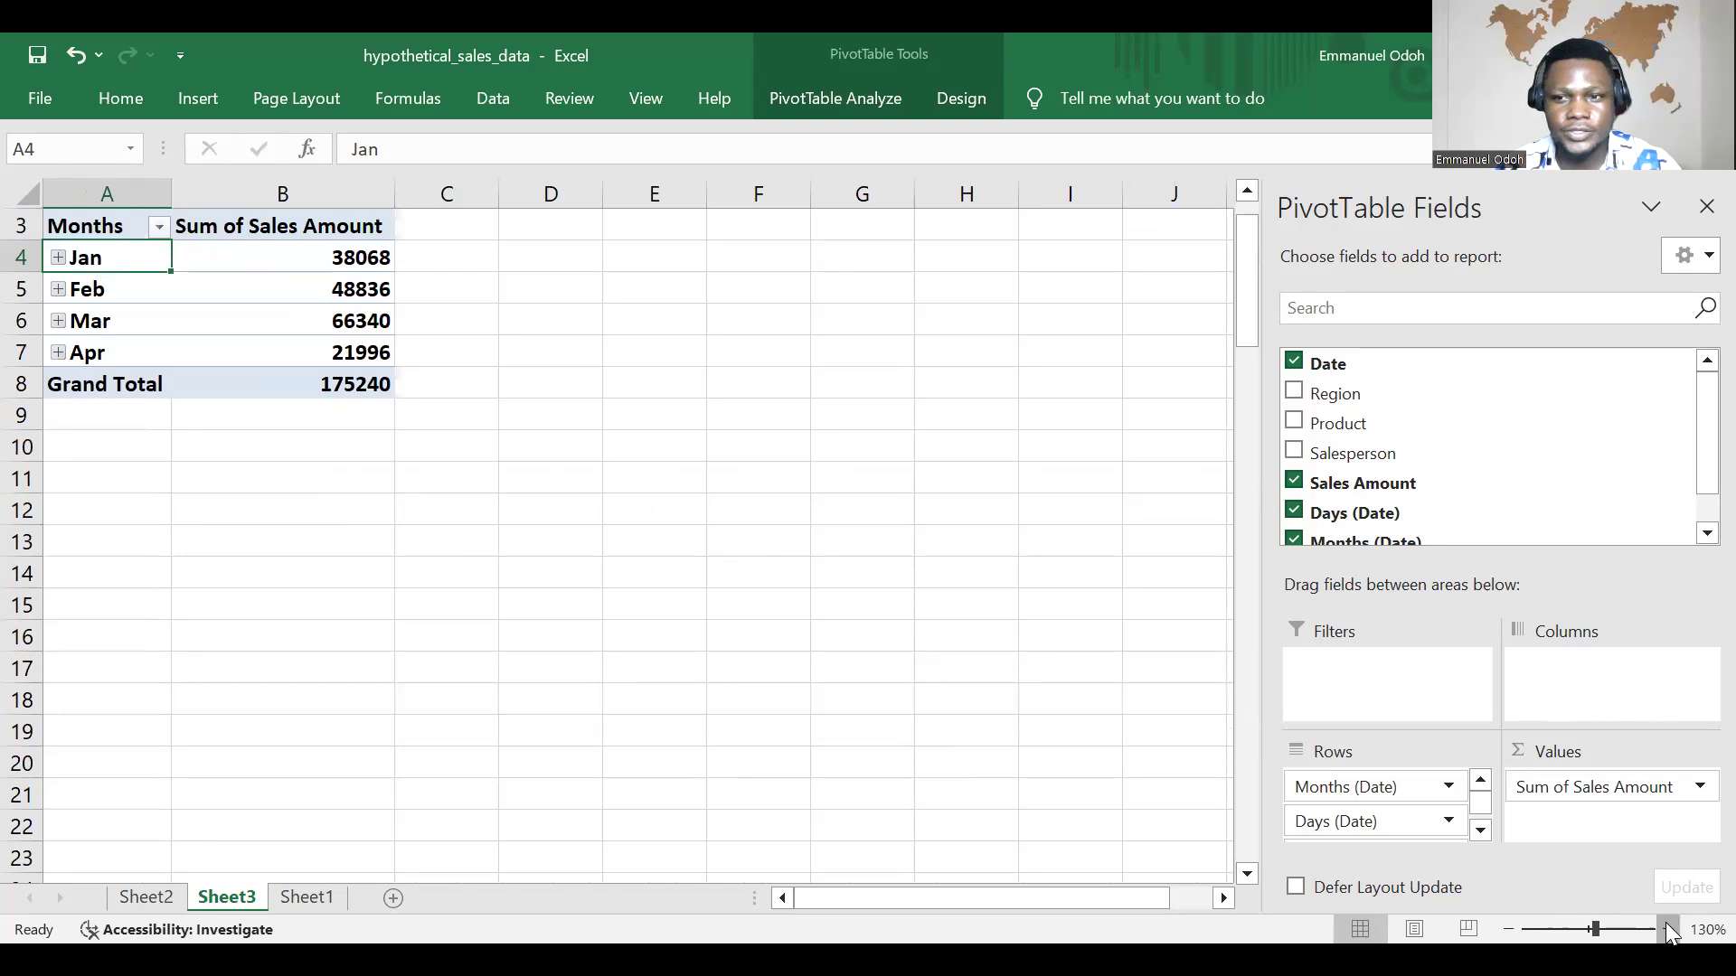
left_click(1668, 930)
scroll(875, 621, "up", 1)
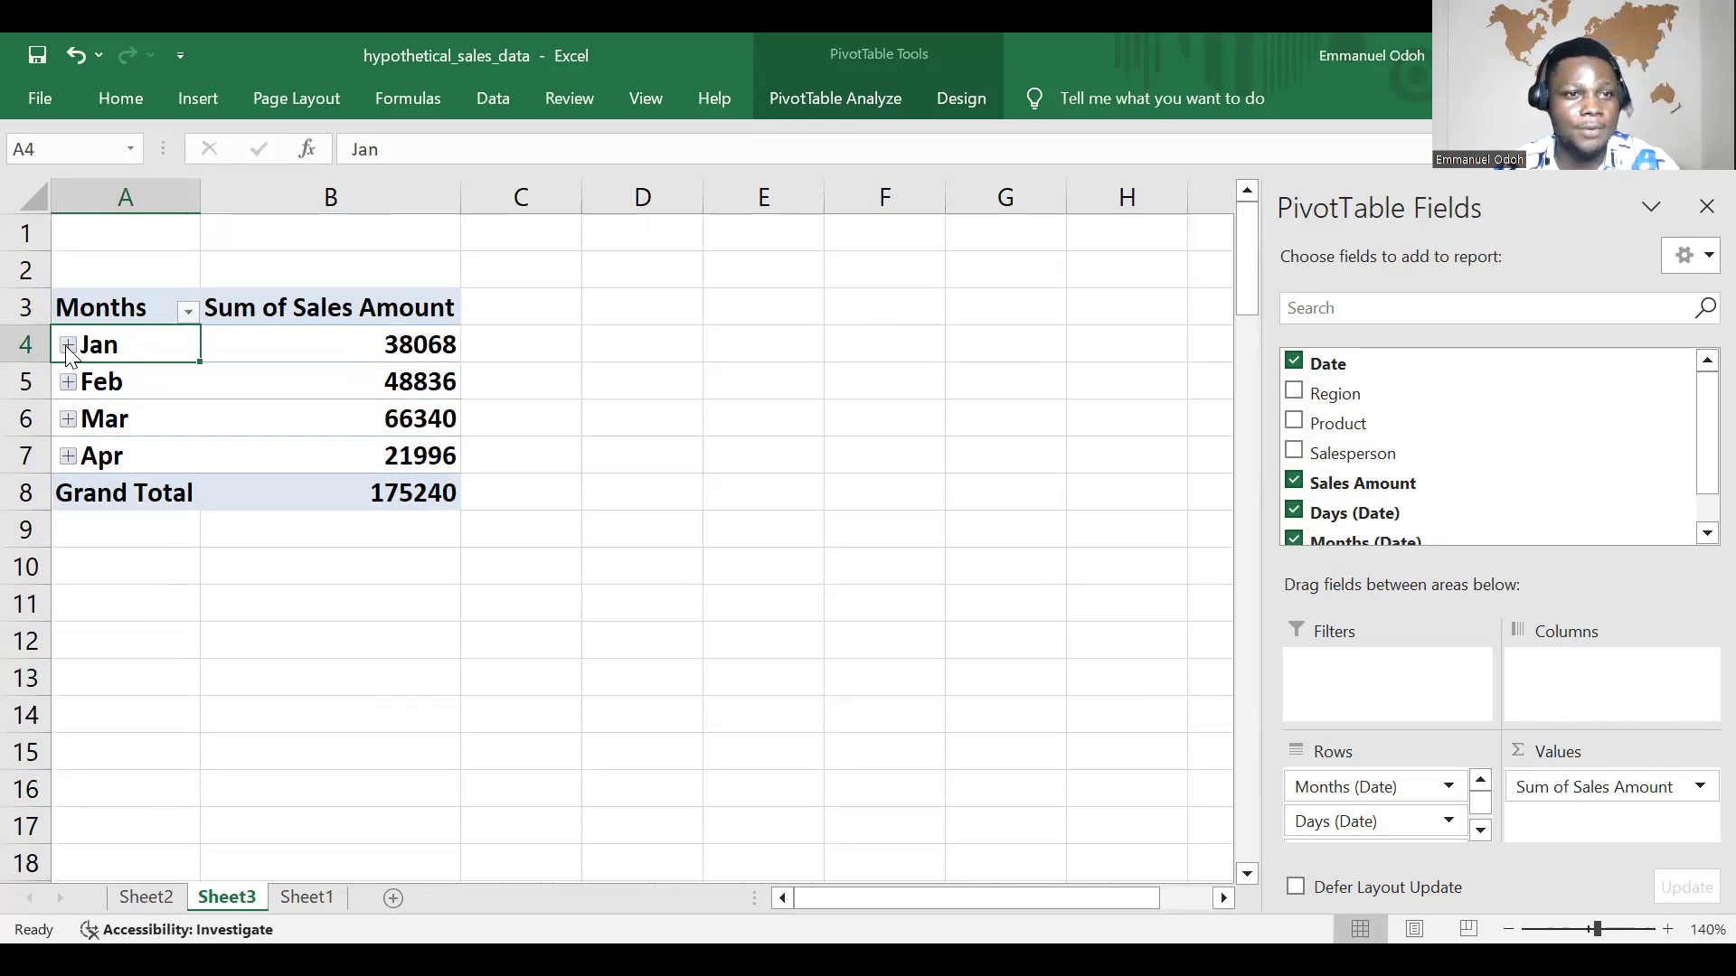
Step: Expand the Jan group and its 1-Jan, 2-Jan and 3-Jan entries to examine the daily sales, and collapse them all again
left_click(68, 345)
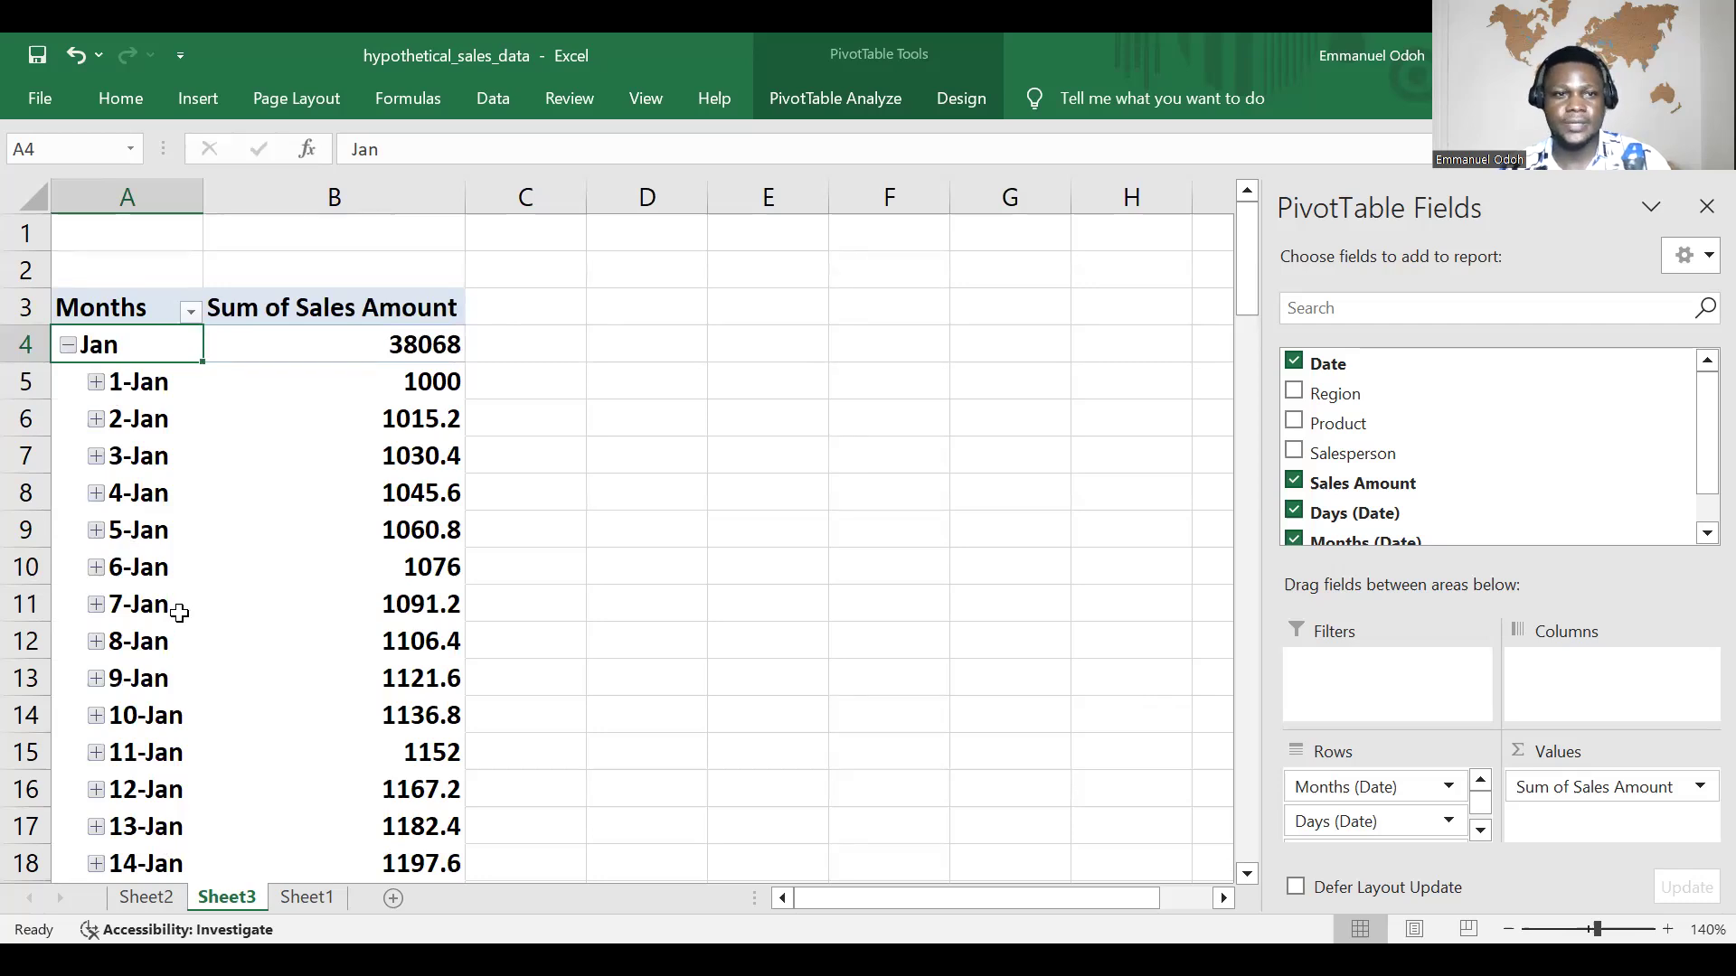
left_click(96, 382)
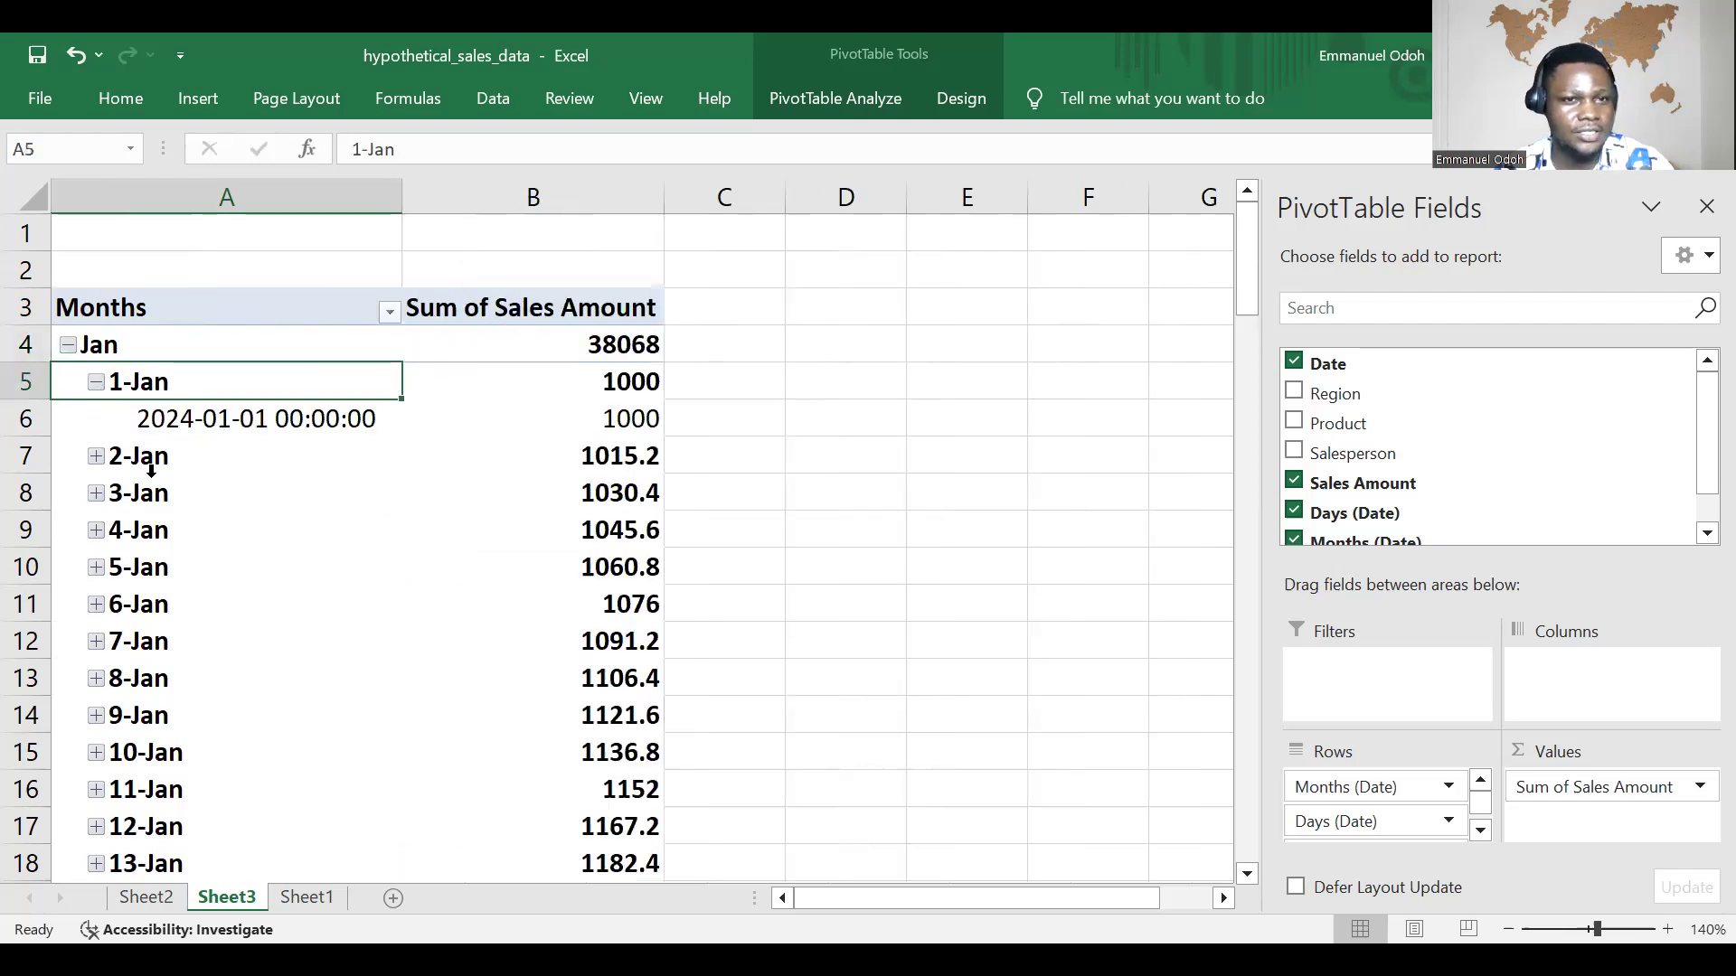
left_click(95, 456)
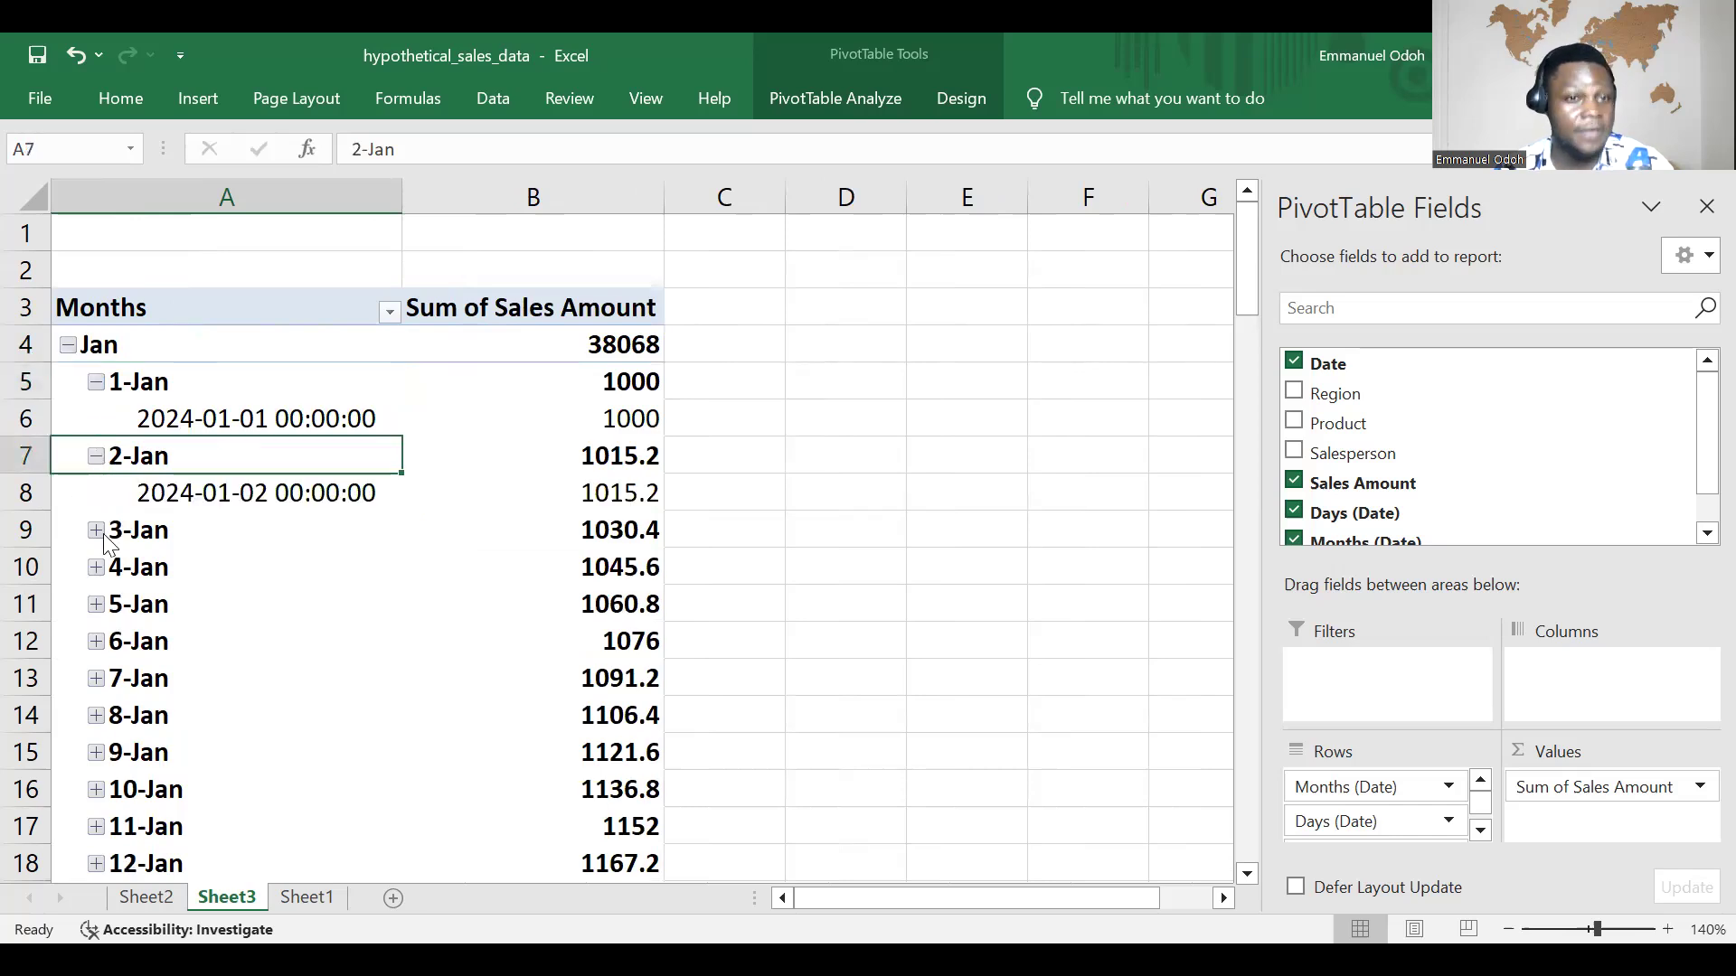
left_click(96, 531)
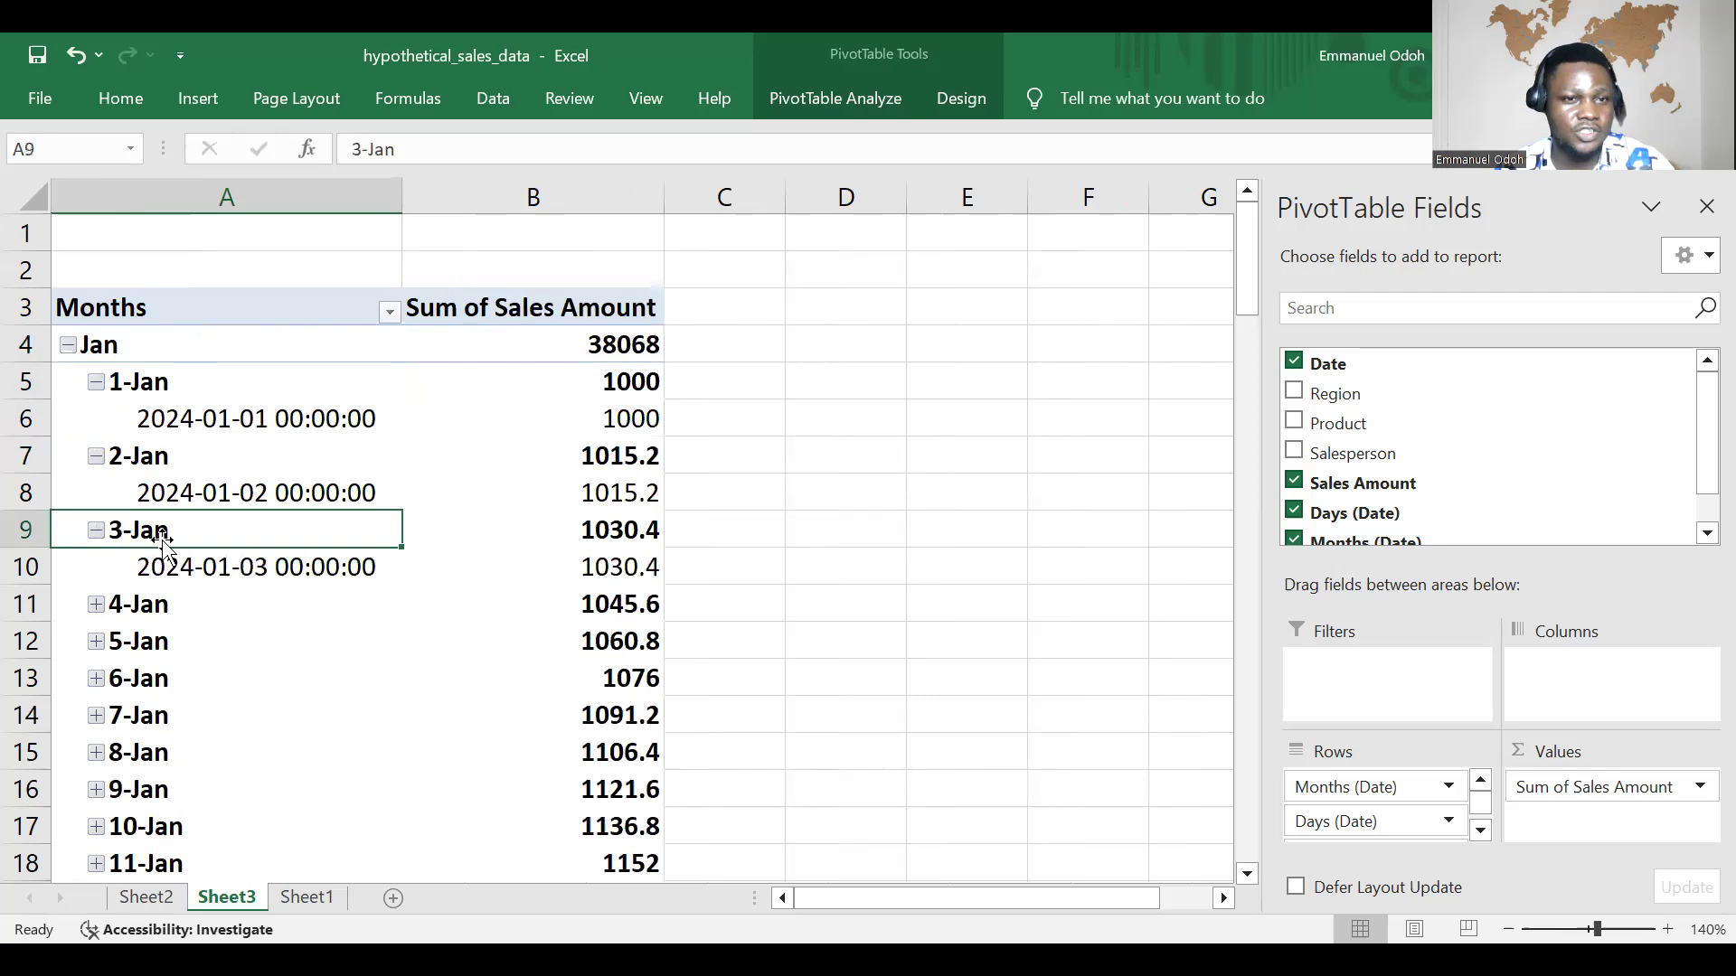
left_click(96, 531)
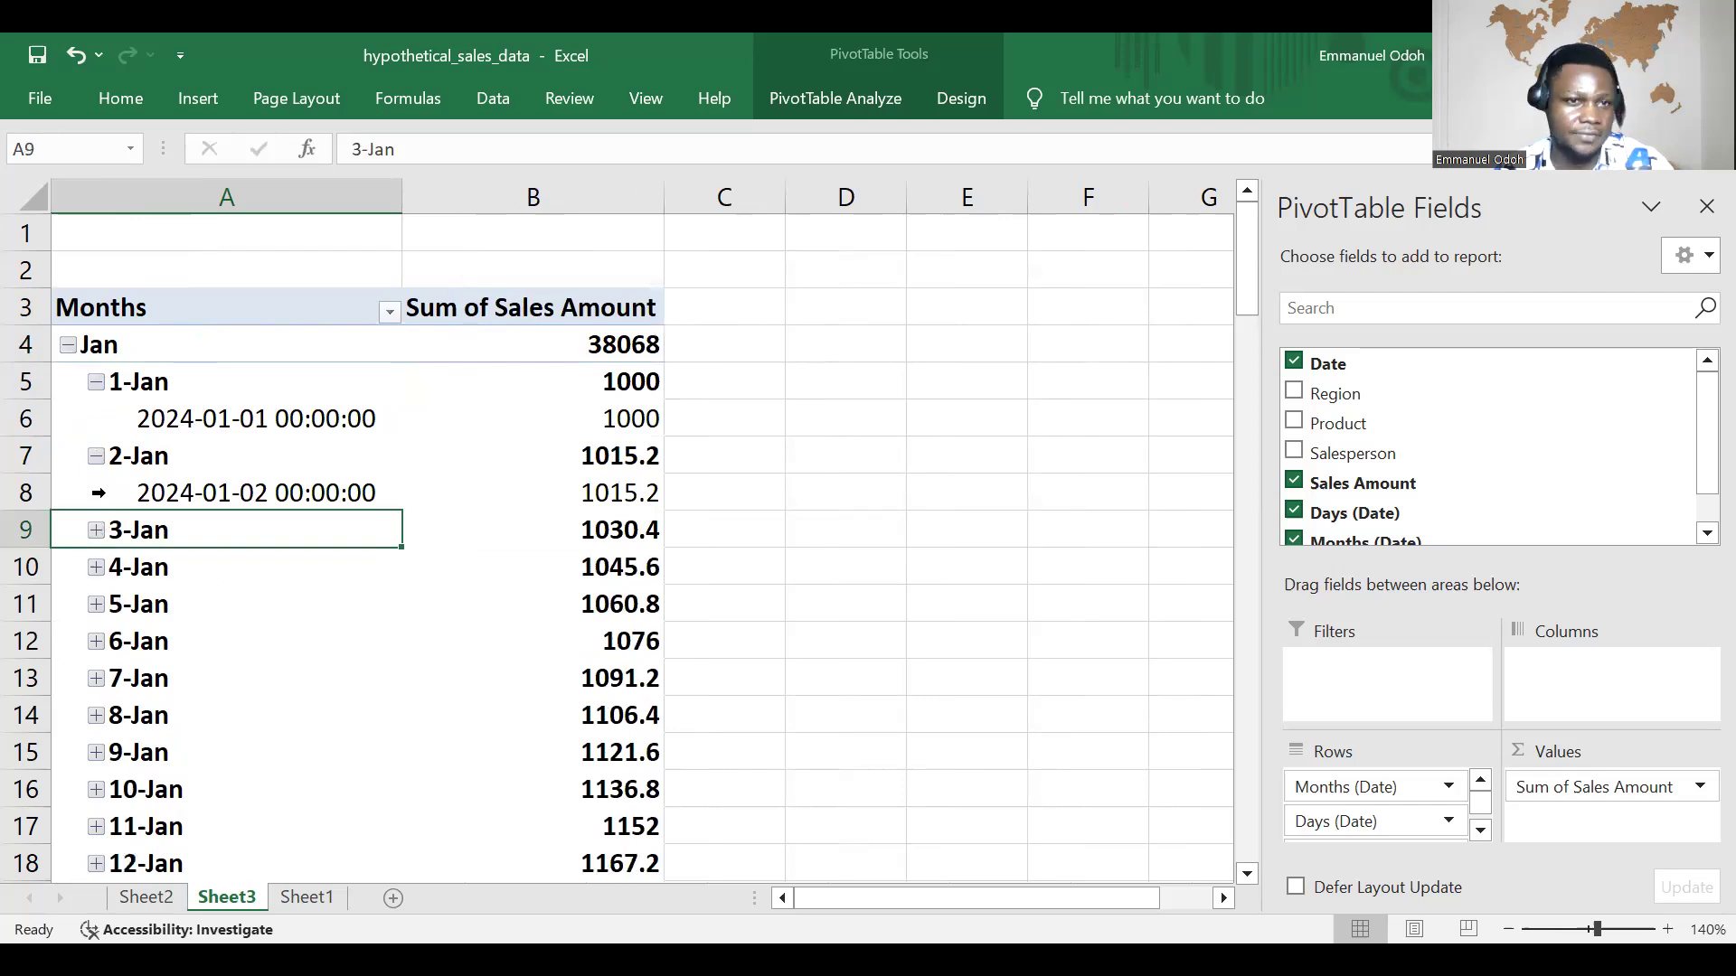
left_click(95, 387)
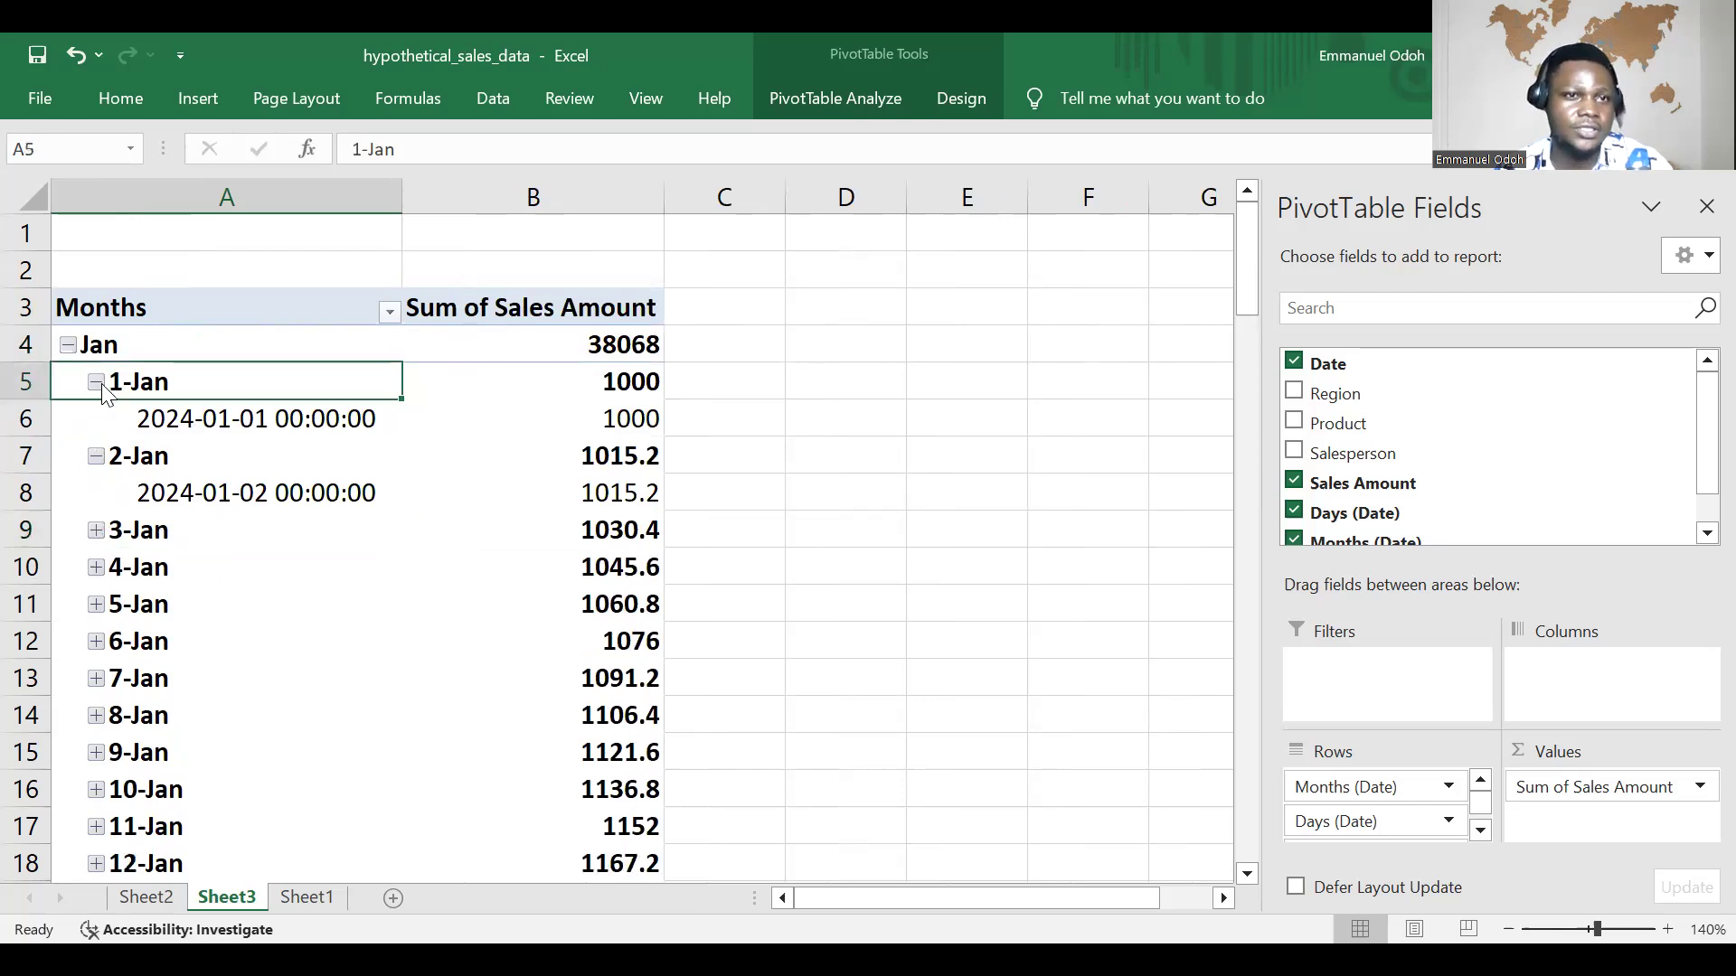
left_click(95, 384)
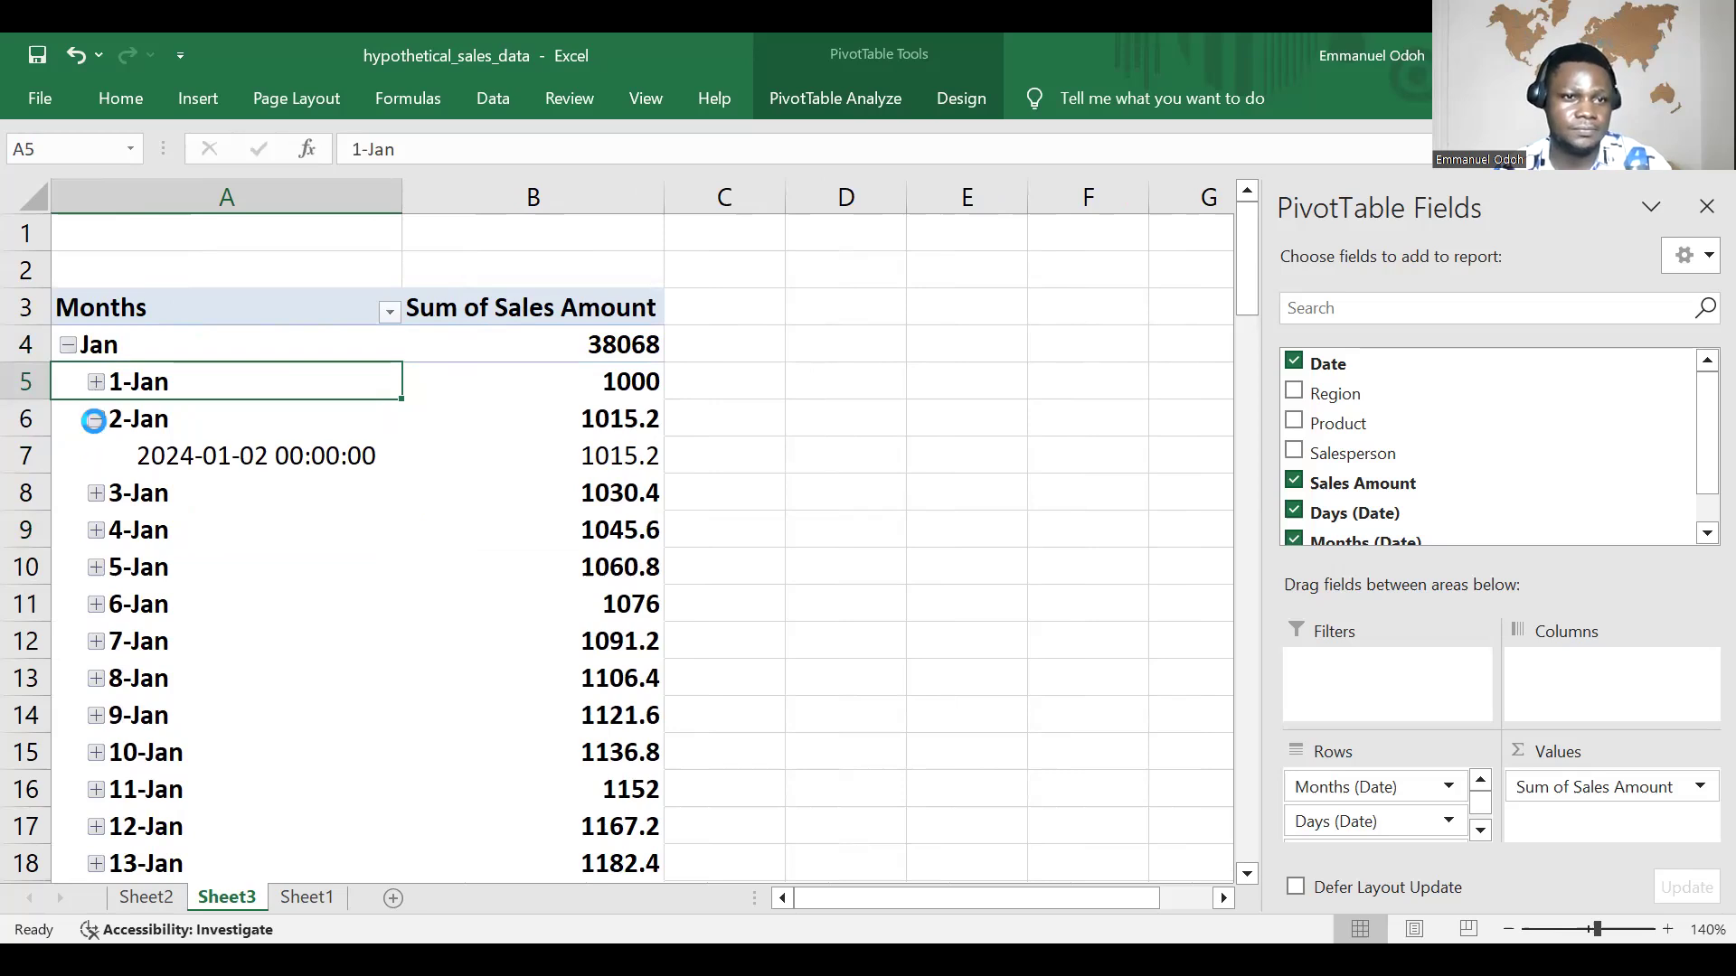
left_click(96, 420)
left_click(96, 419)
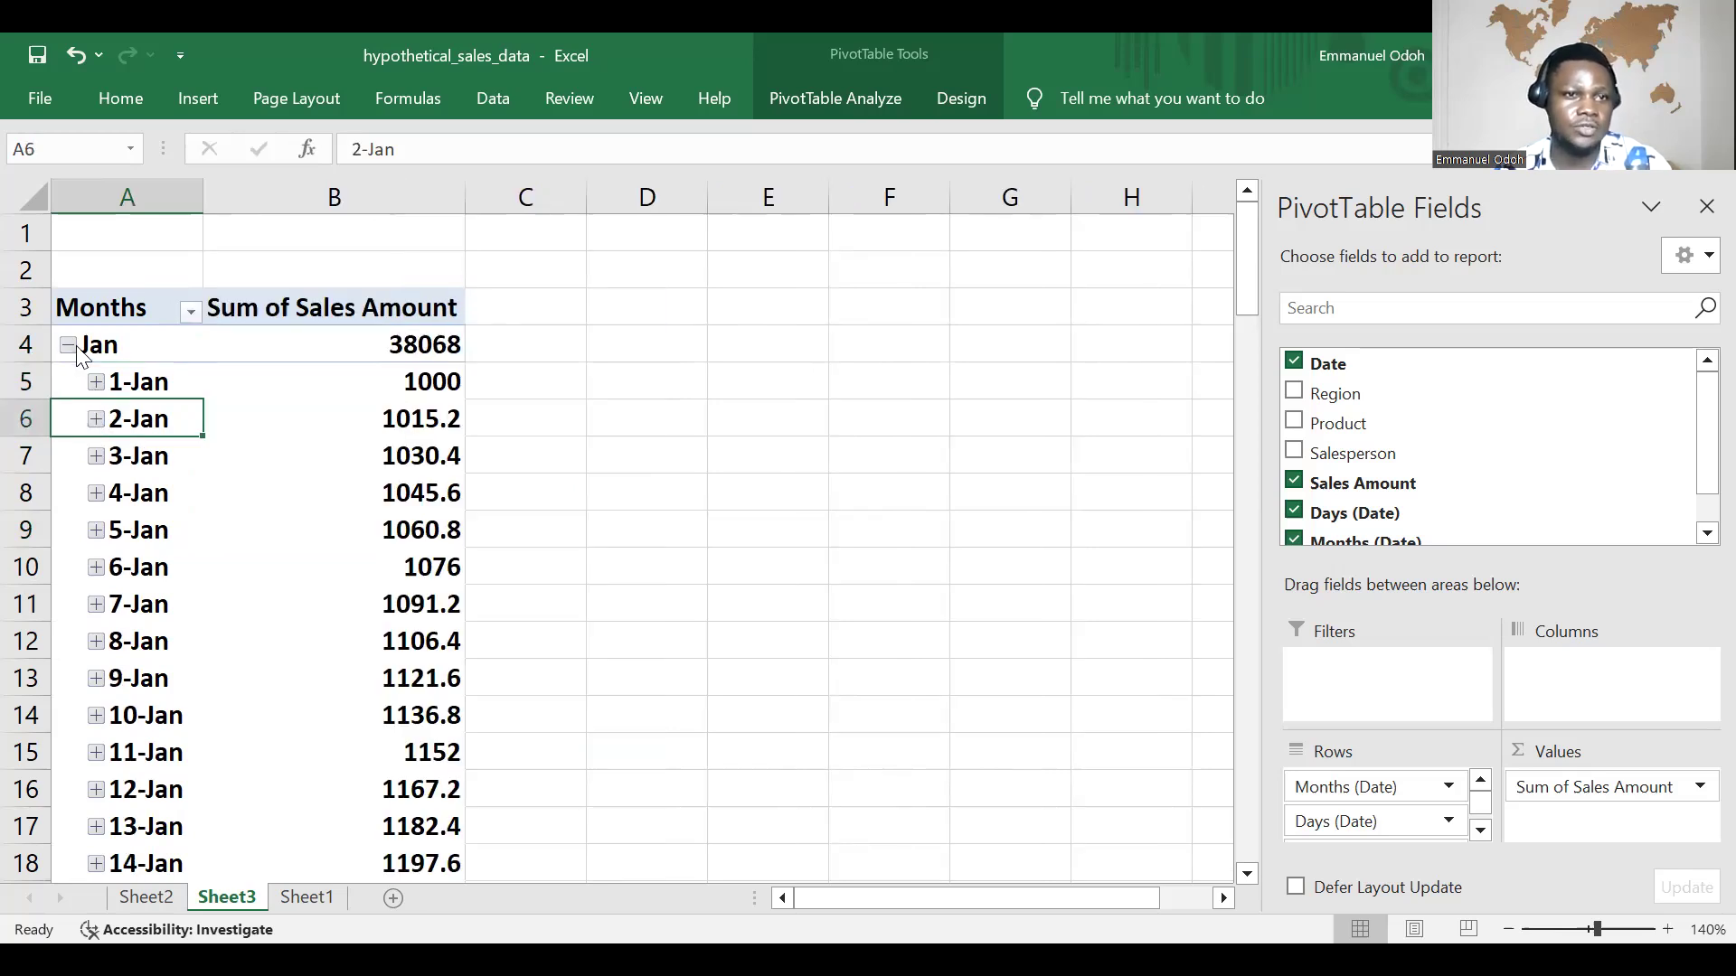
left_click(73, 350)
left_click(68, 346)
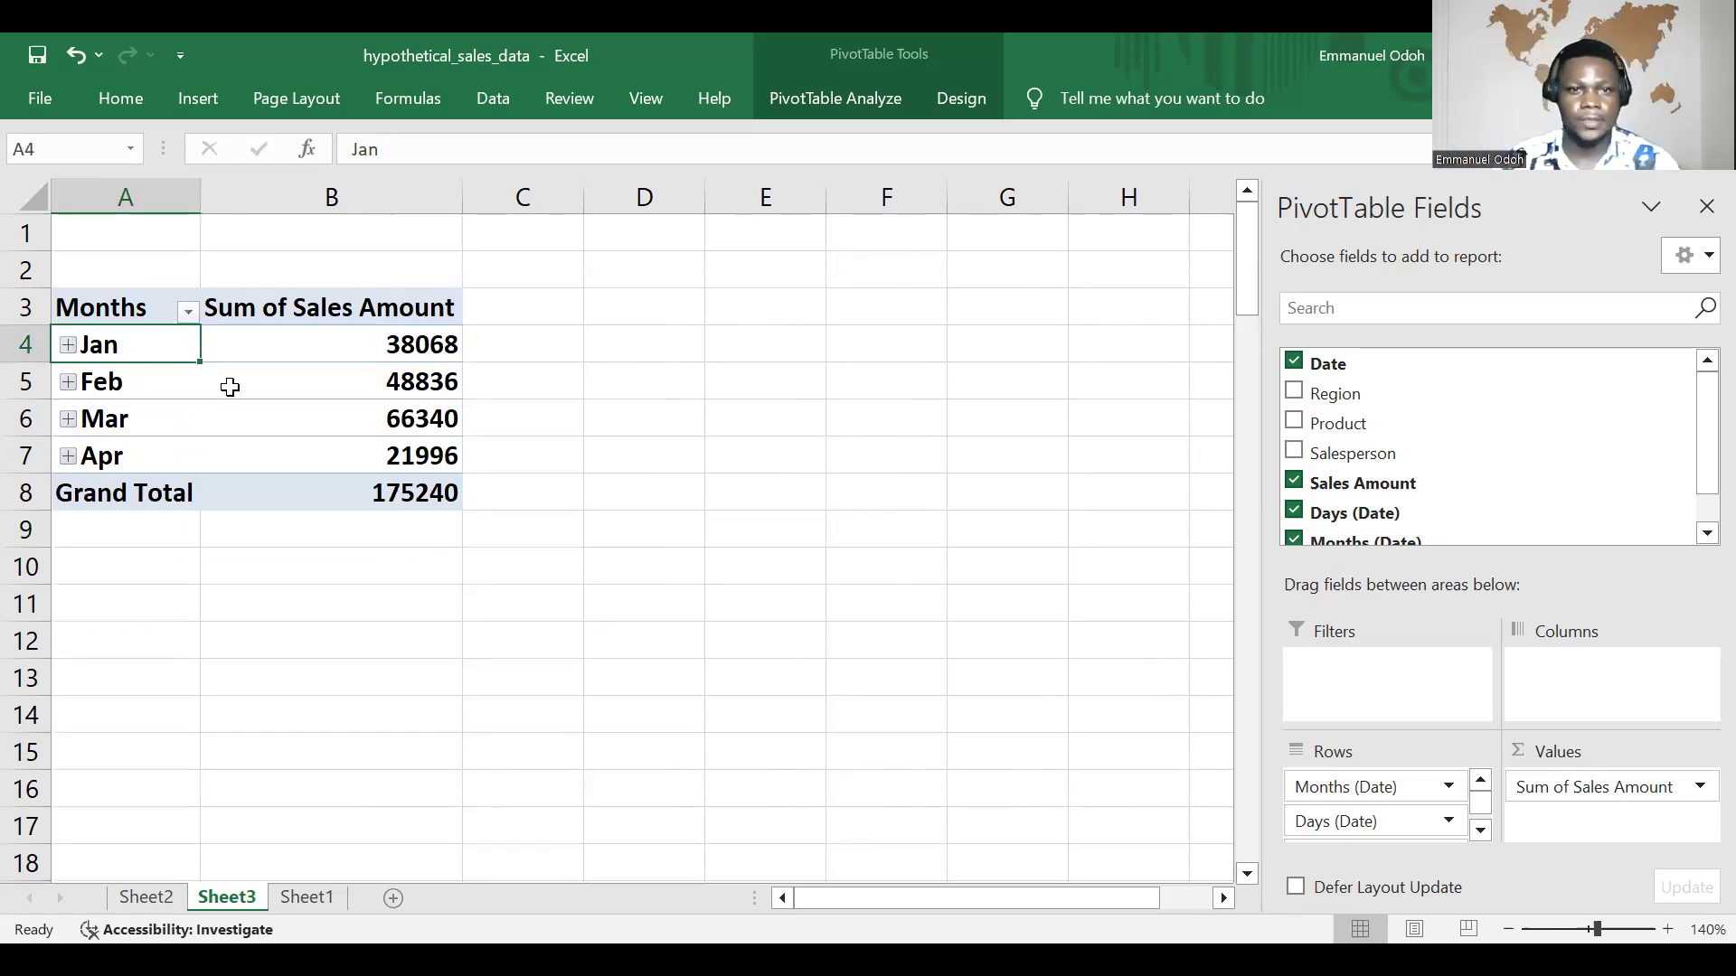
scroll(553, 447, "down", 1)
scroll(555, 448, "up", 1)
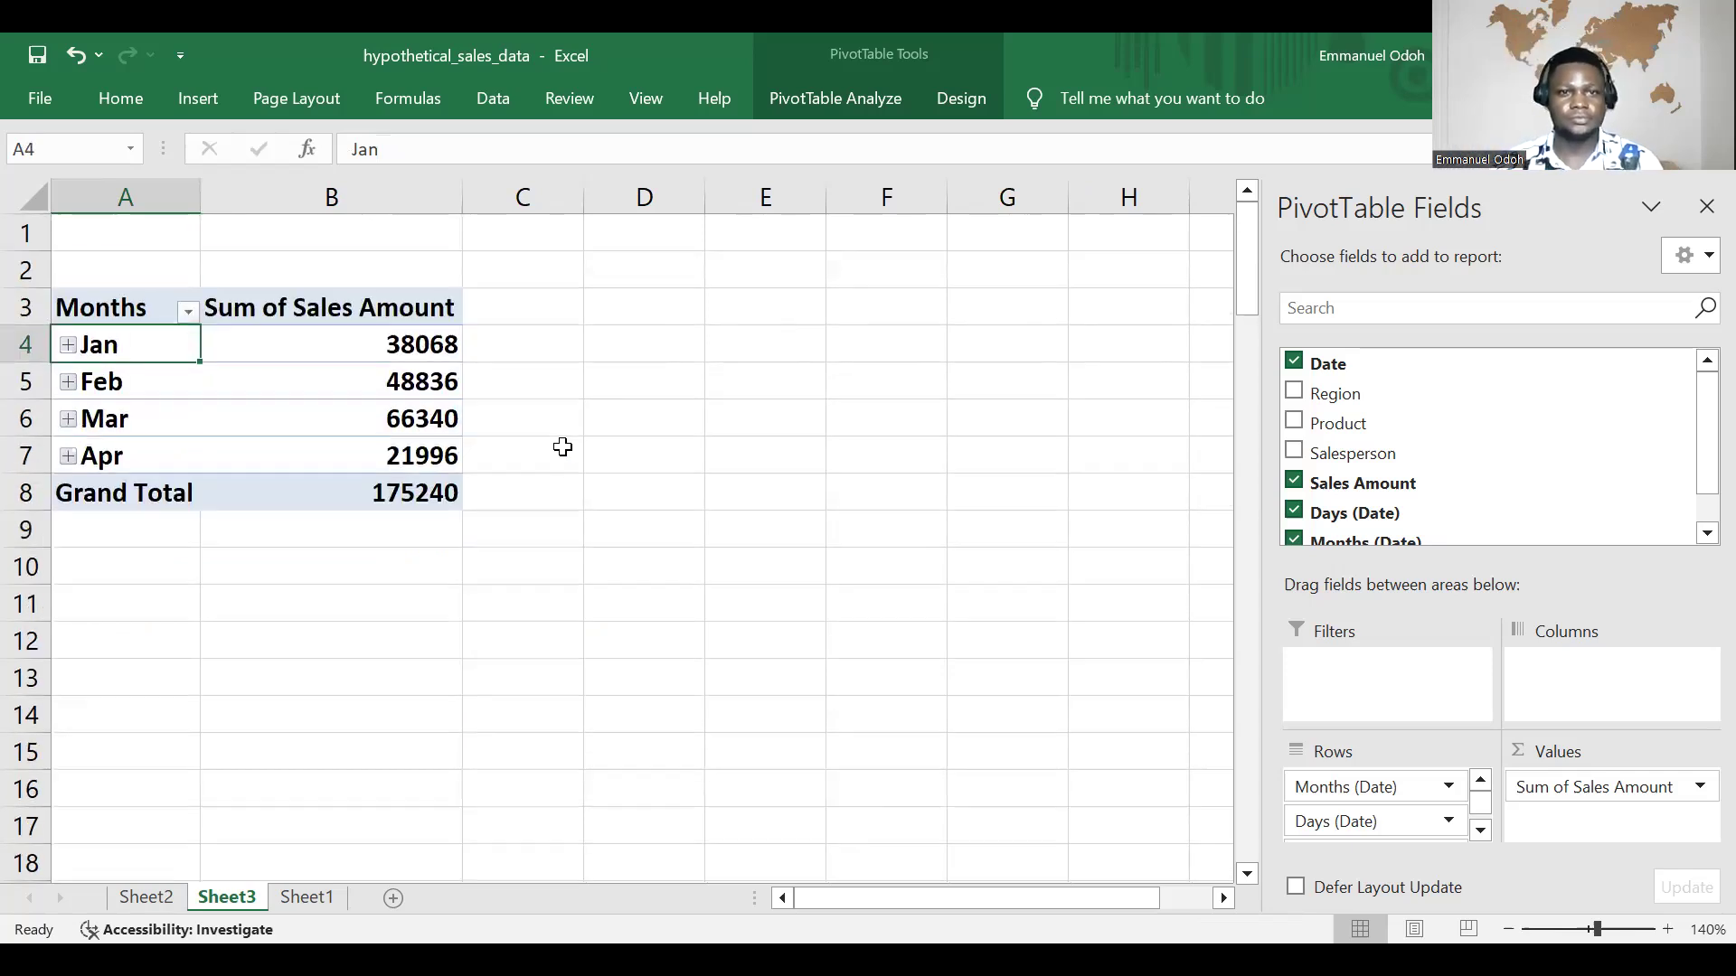
scroll(575, 457, "down", 1)
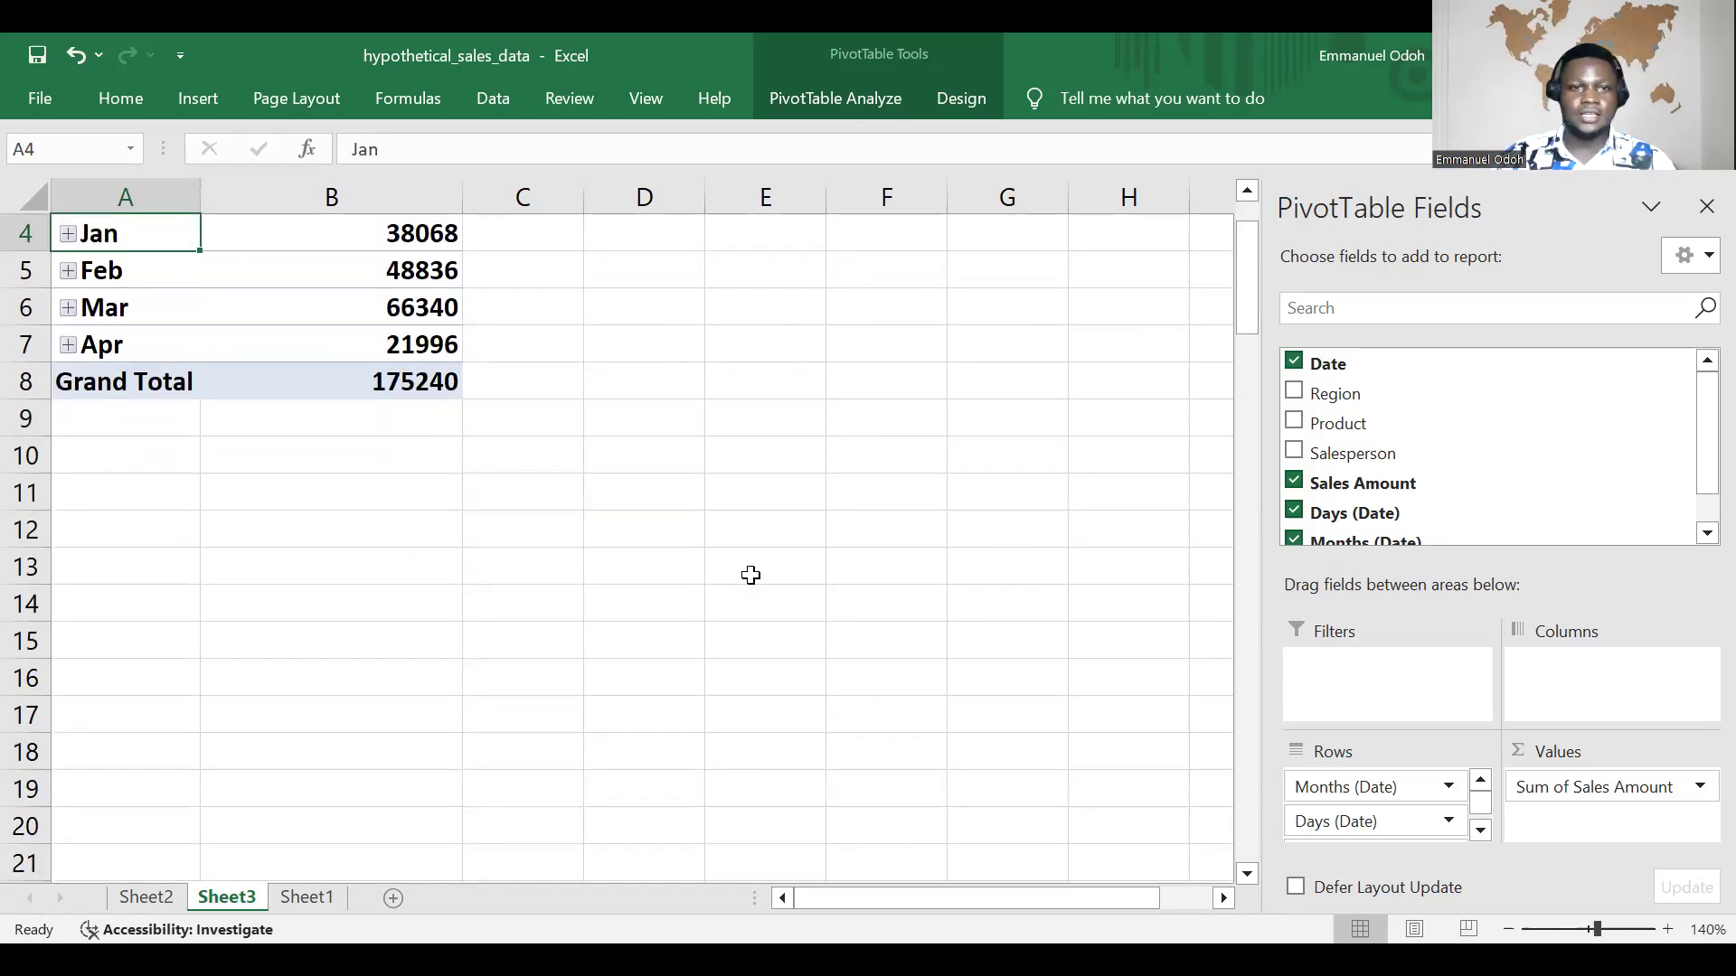
scroll(326, 549, "down", 3)
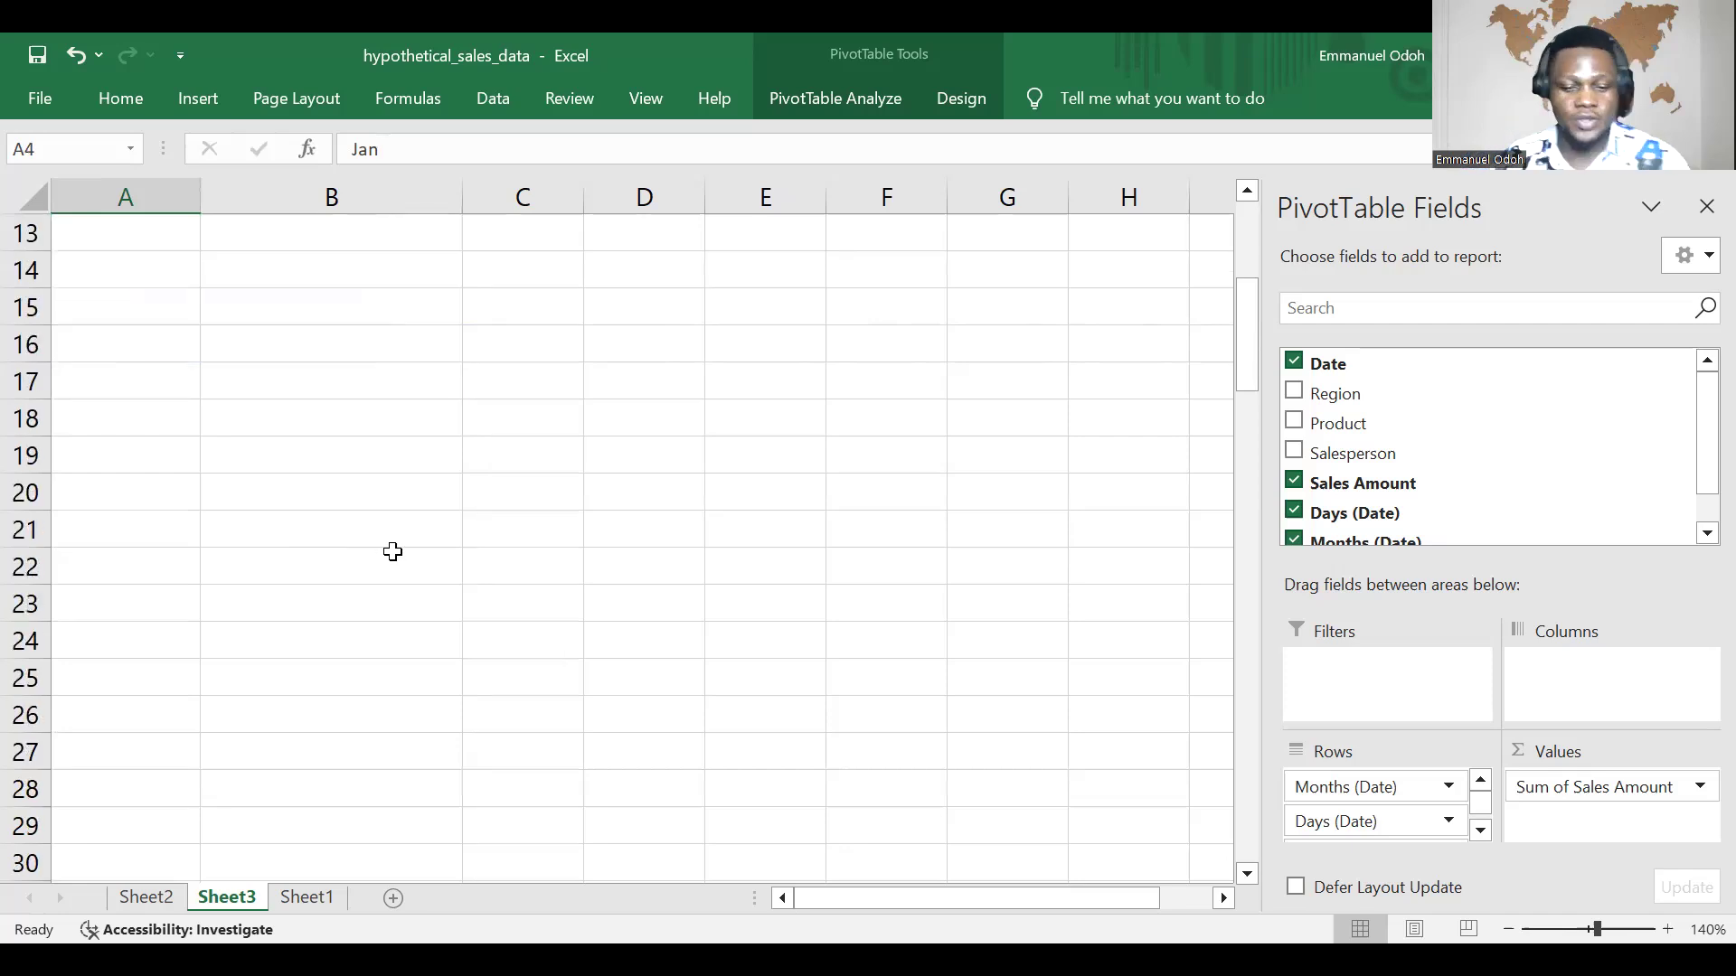
scroll(394, 549, "up", 4)
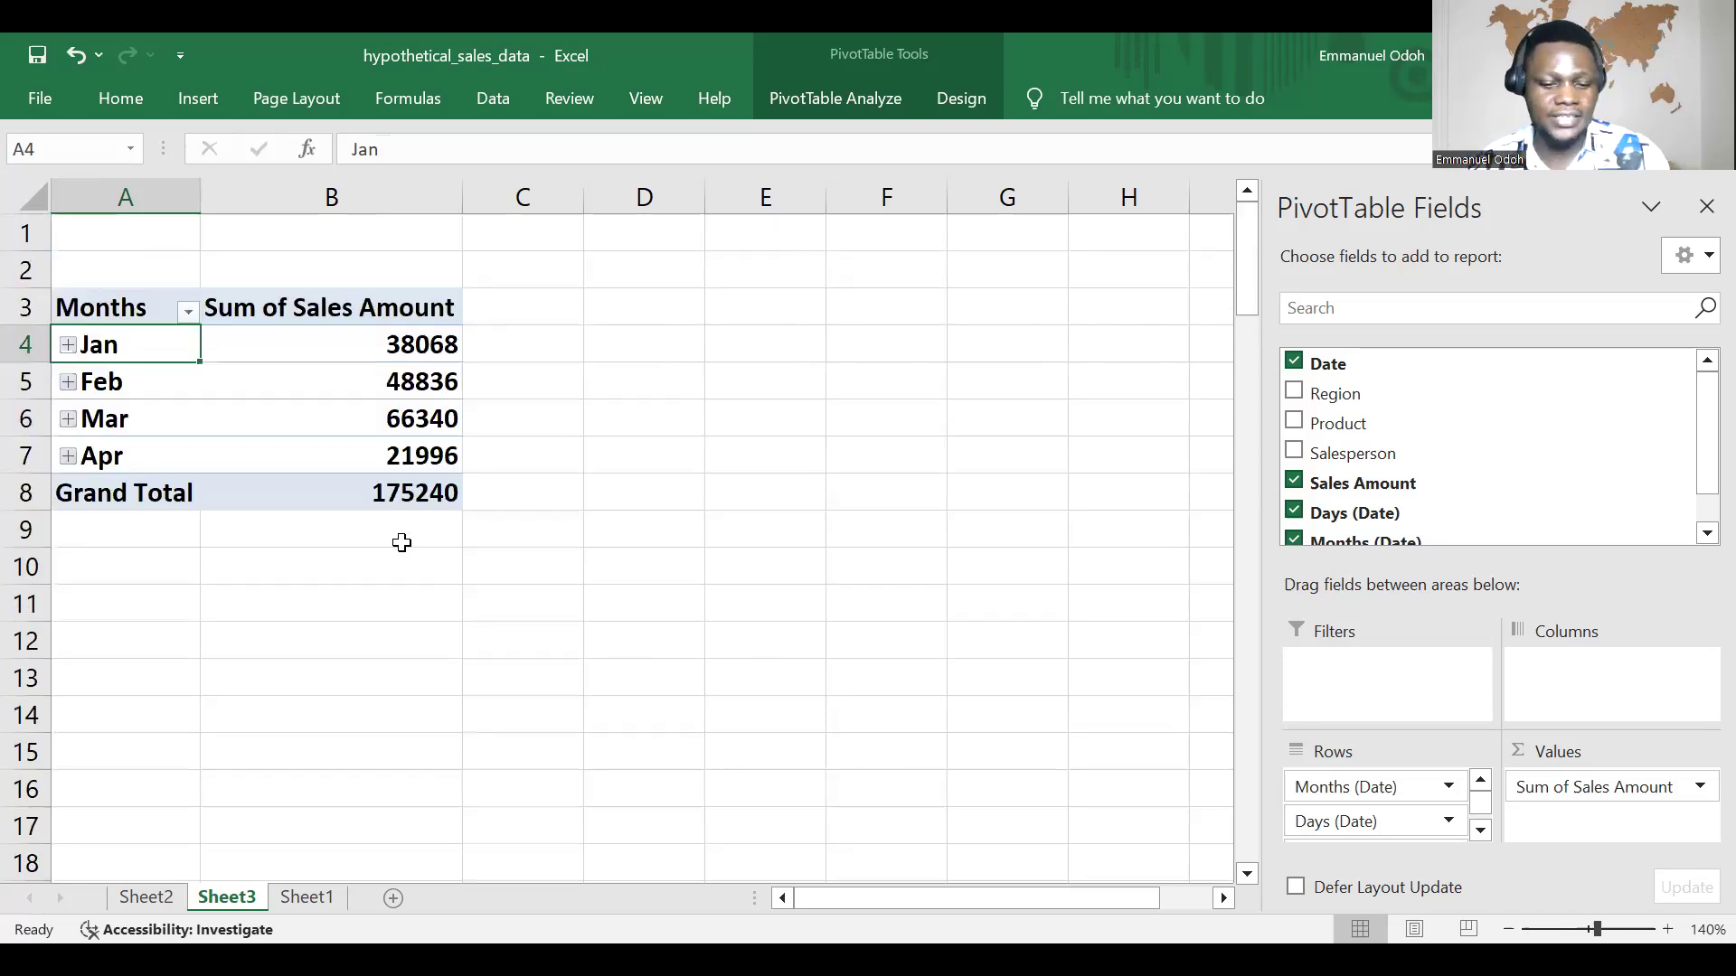
scroll(401, 544, "down", 1)
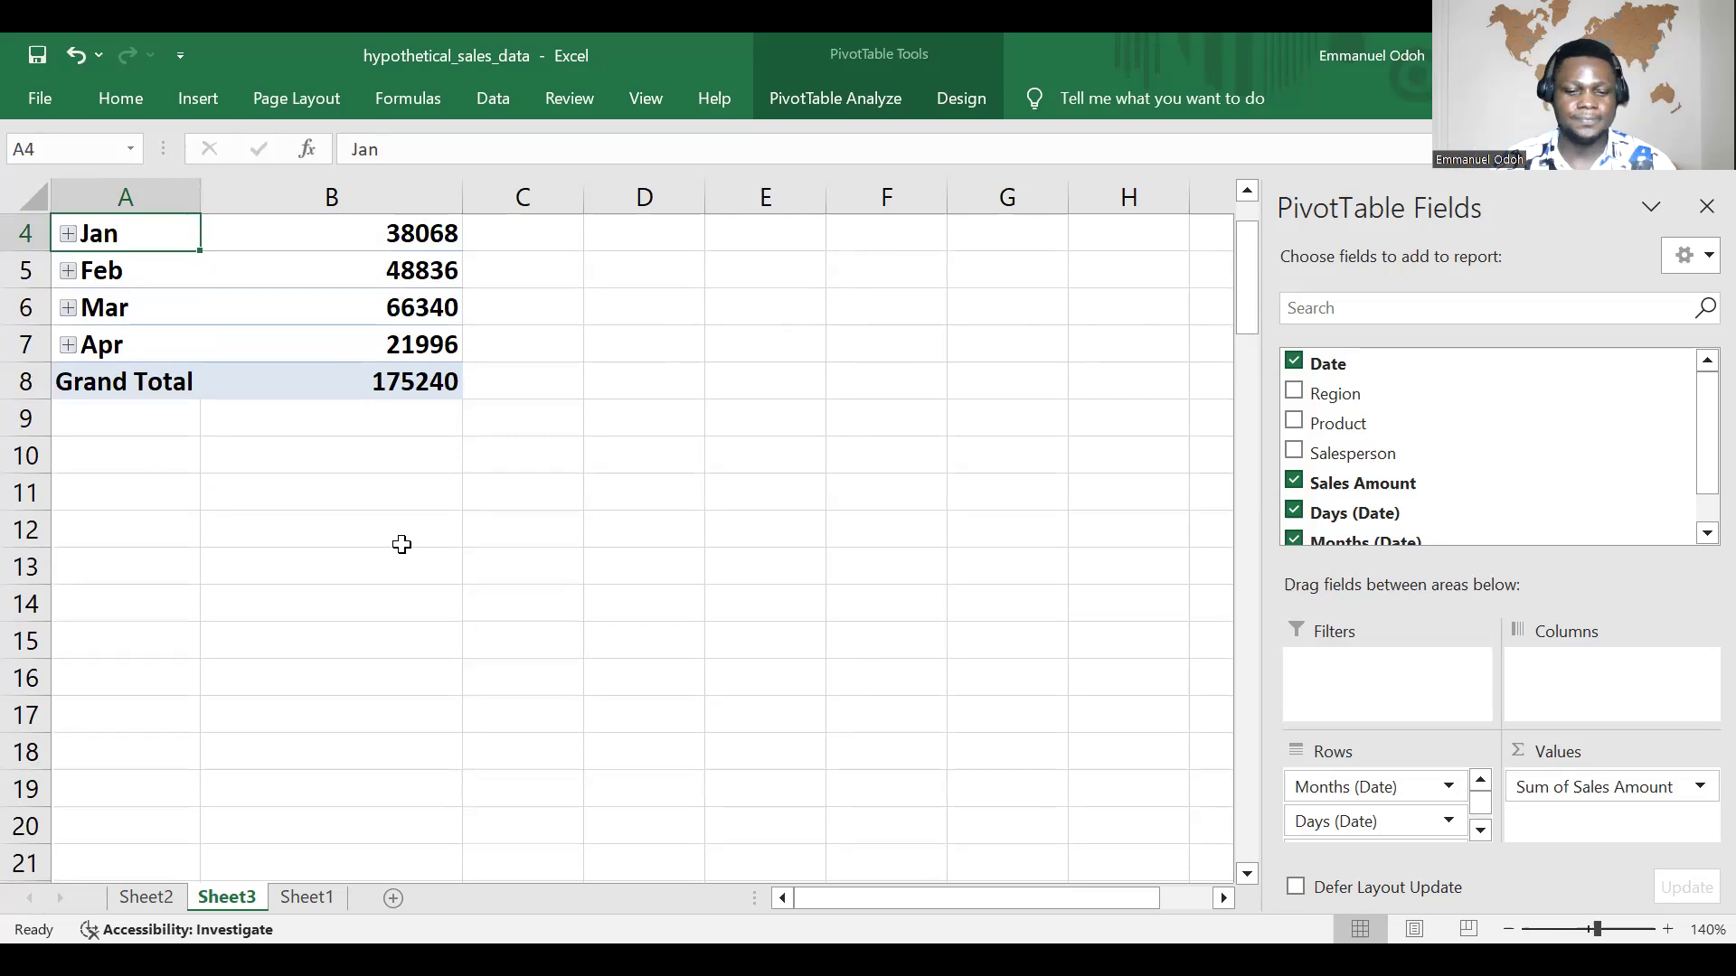
scroll(403, 542, "up", 1)
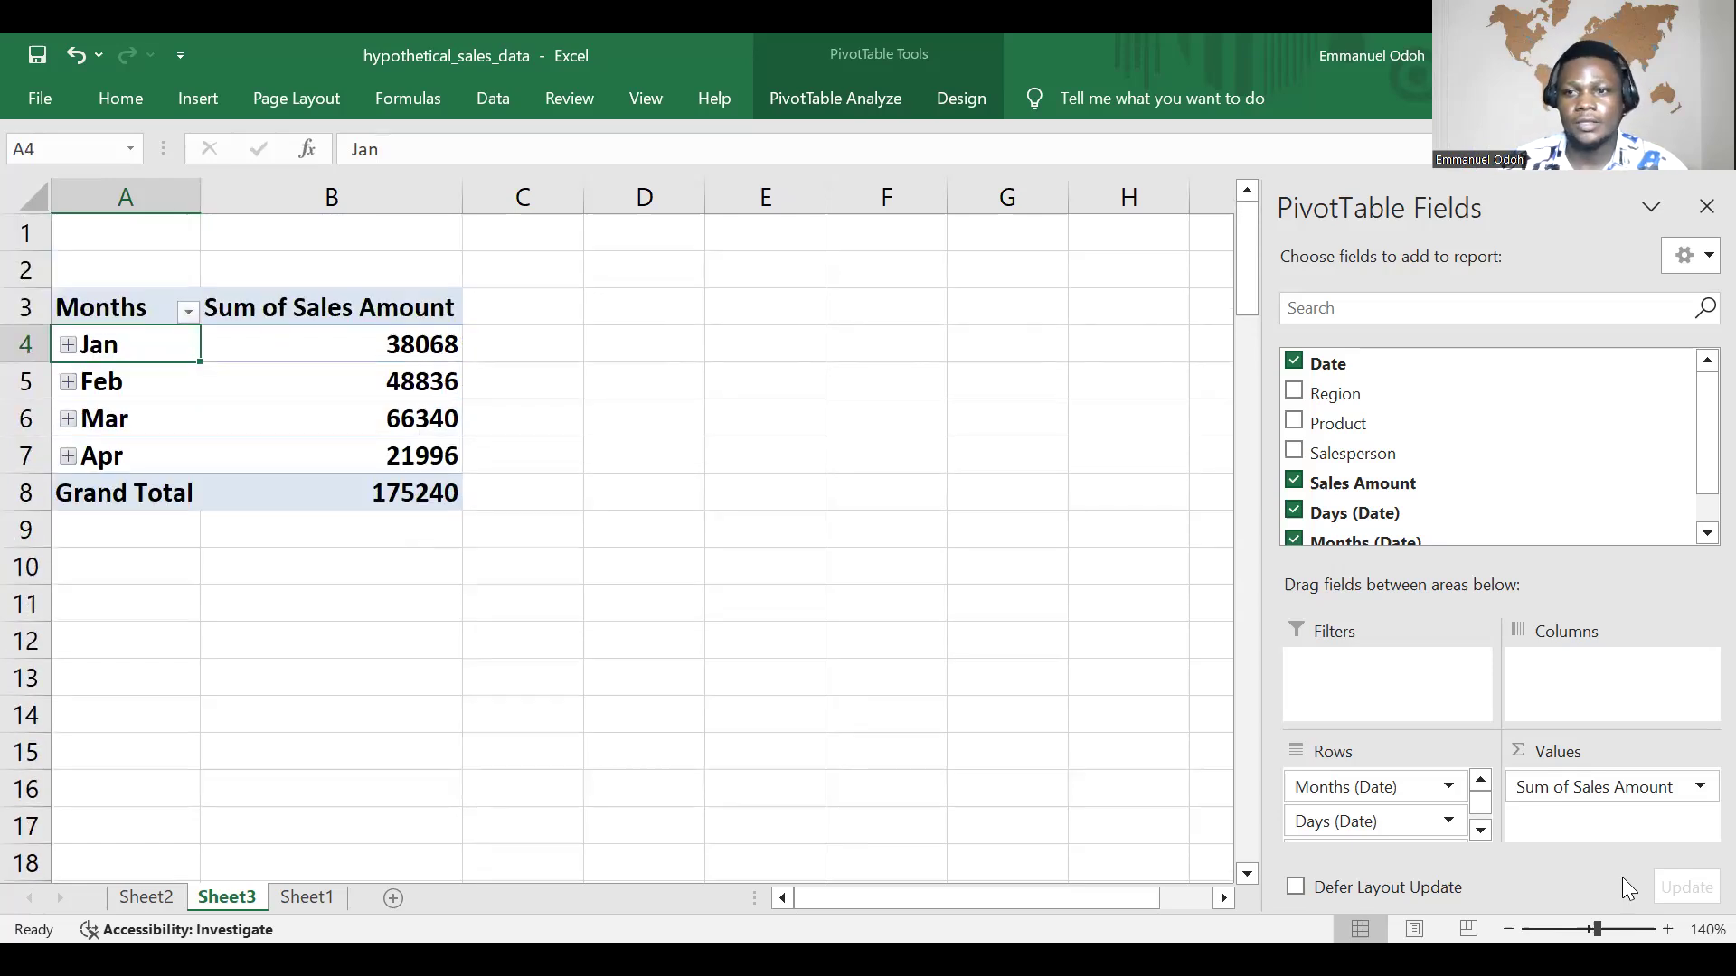
Step: View the calculation types in the value field settings of Sum of Sales Amount, and close the settings
left_click(1668, 789)
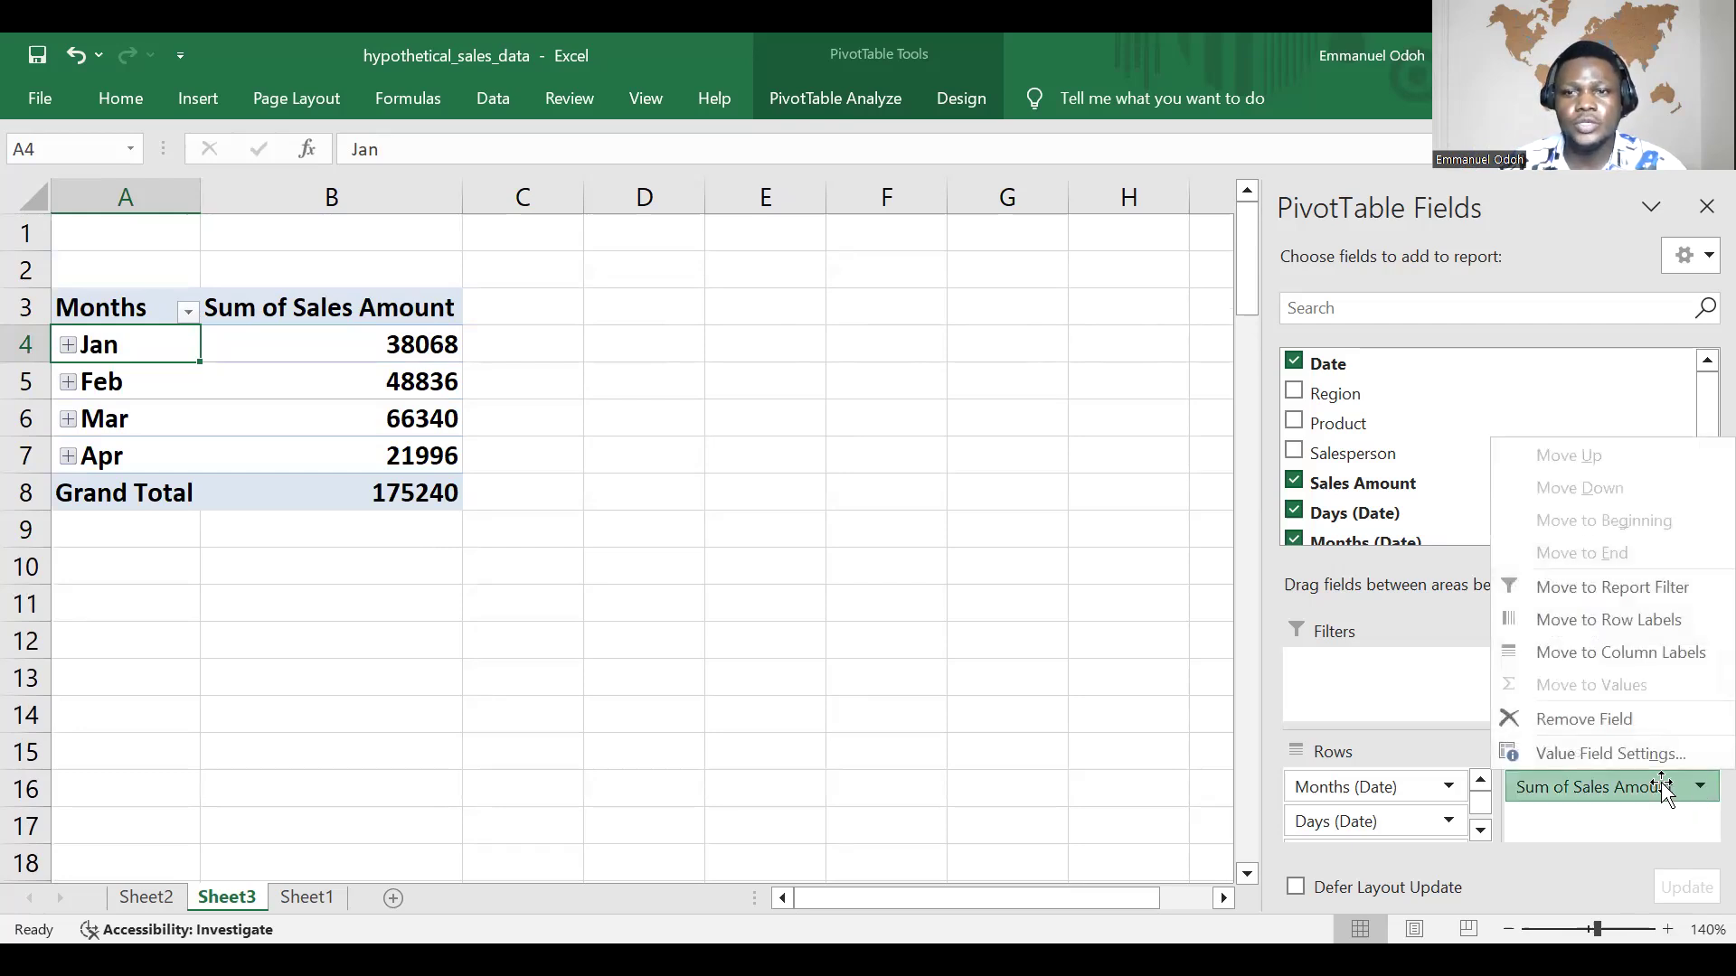
left_click(1666, 789)
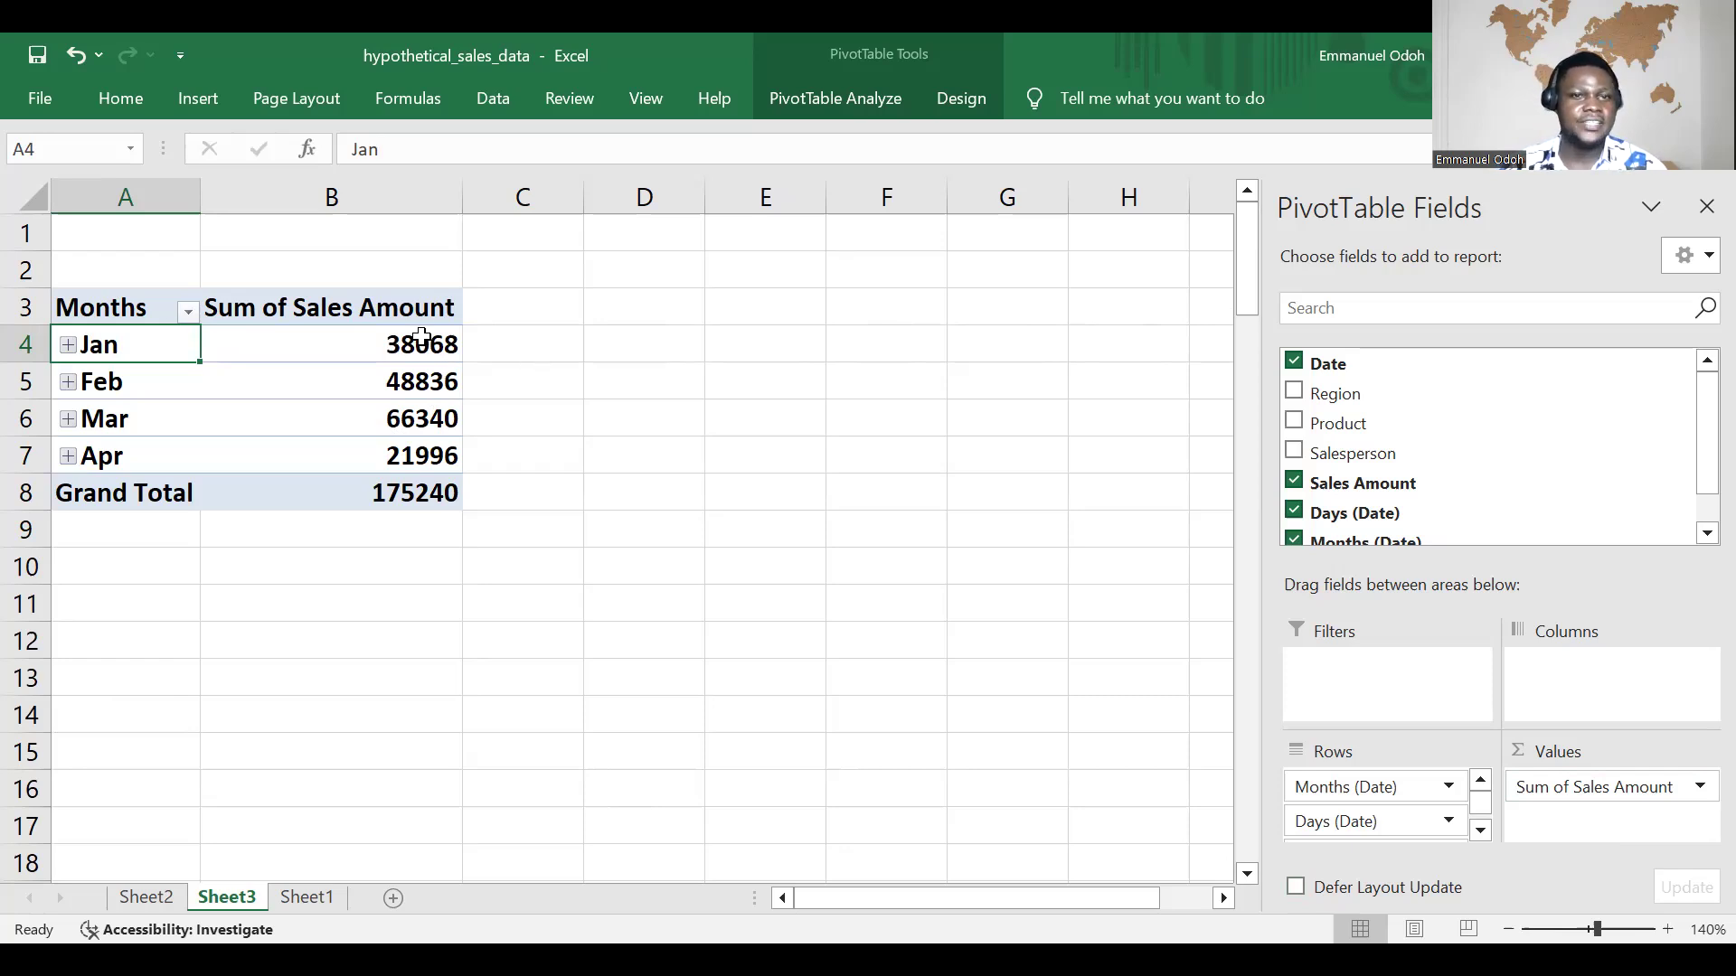
left_click(1698, 789)
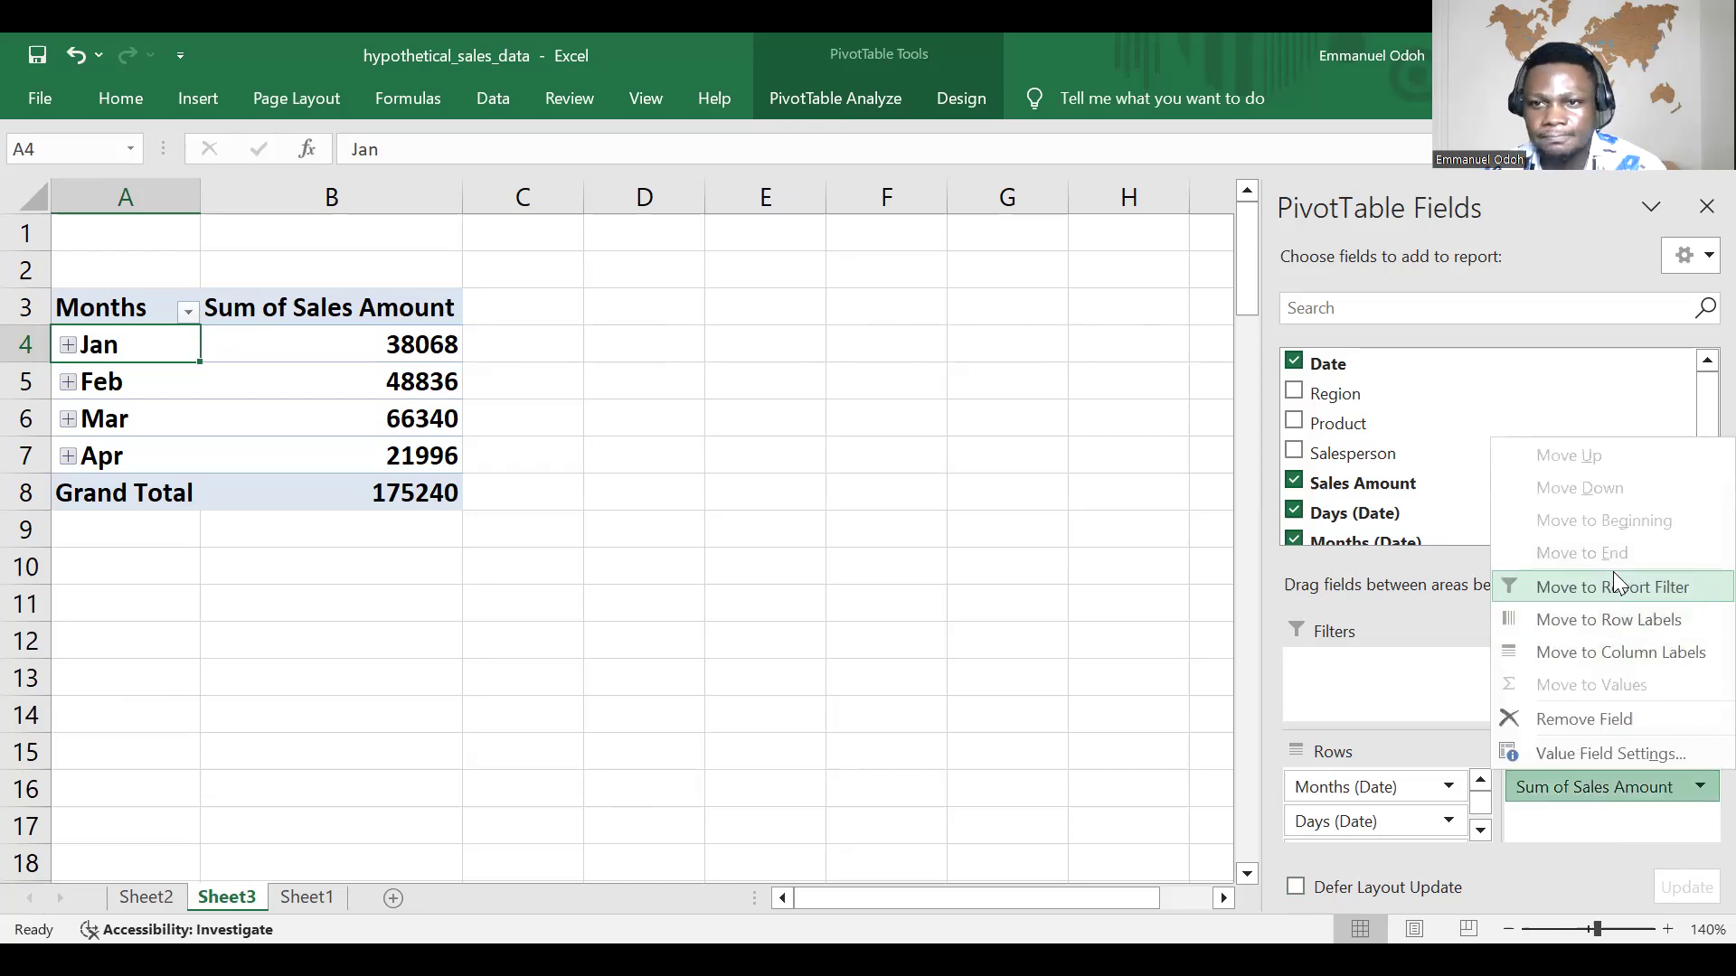
left_click(1604, 752)
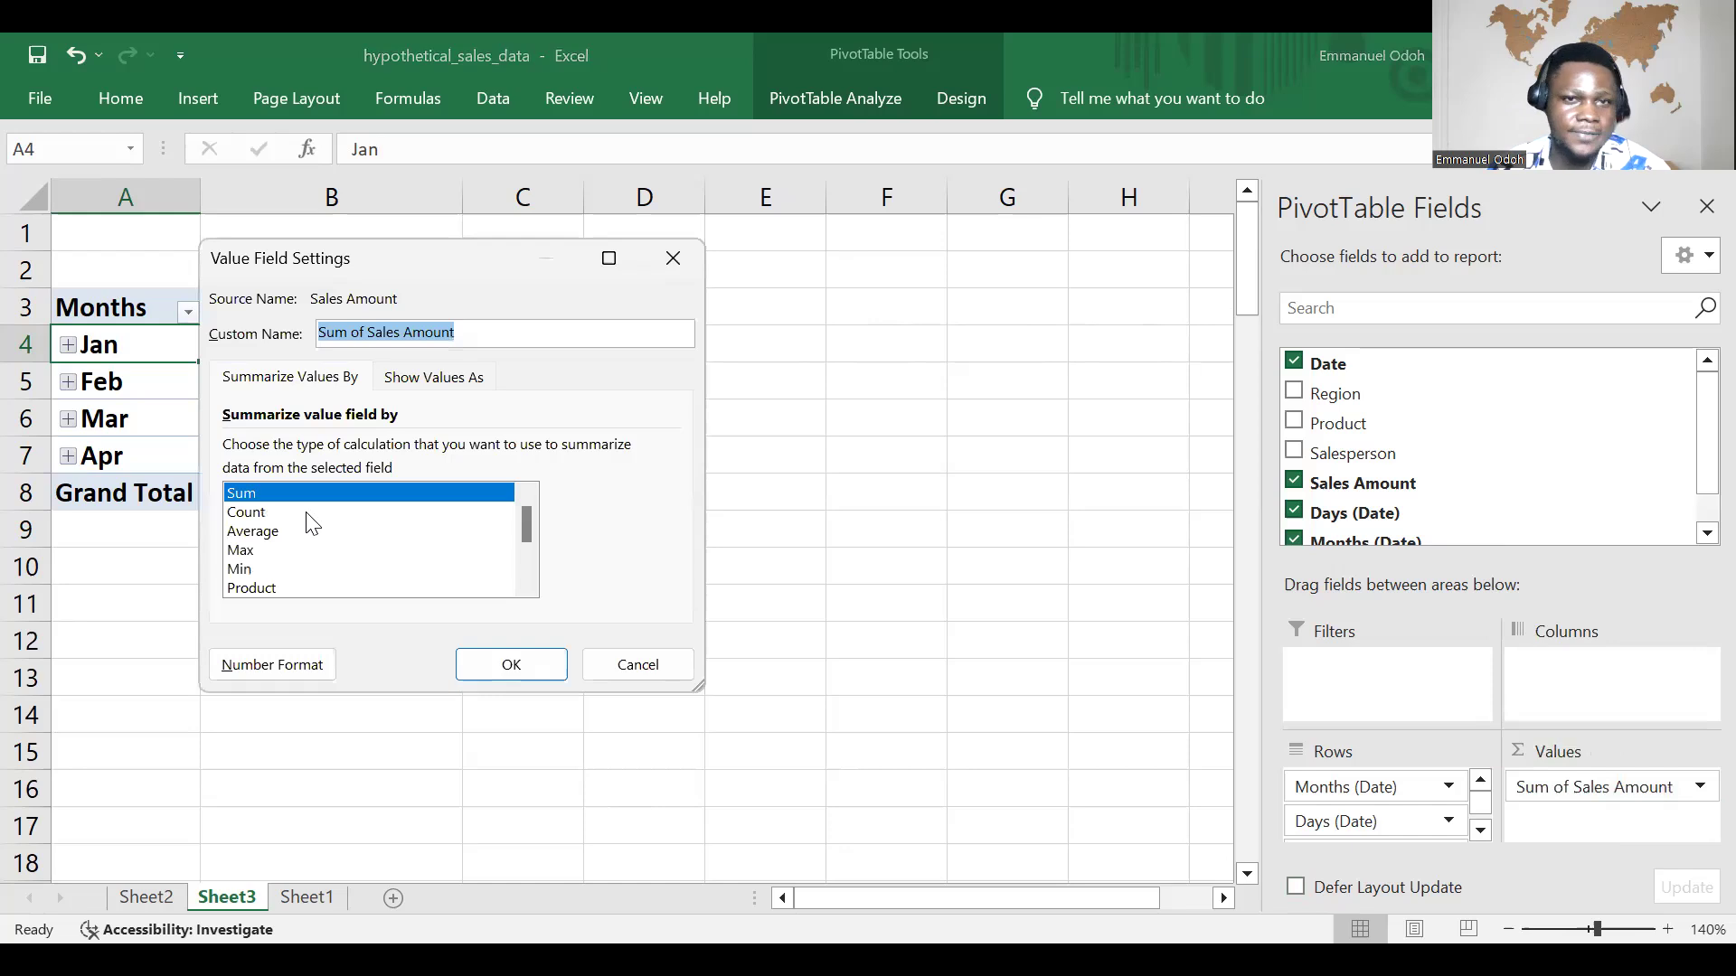
left_click(680, 274)
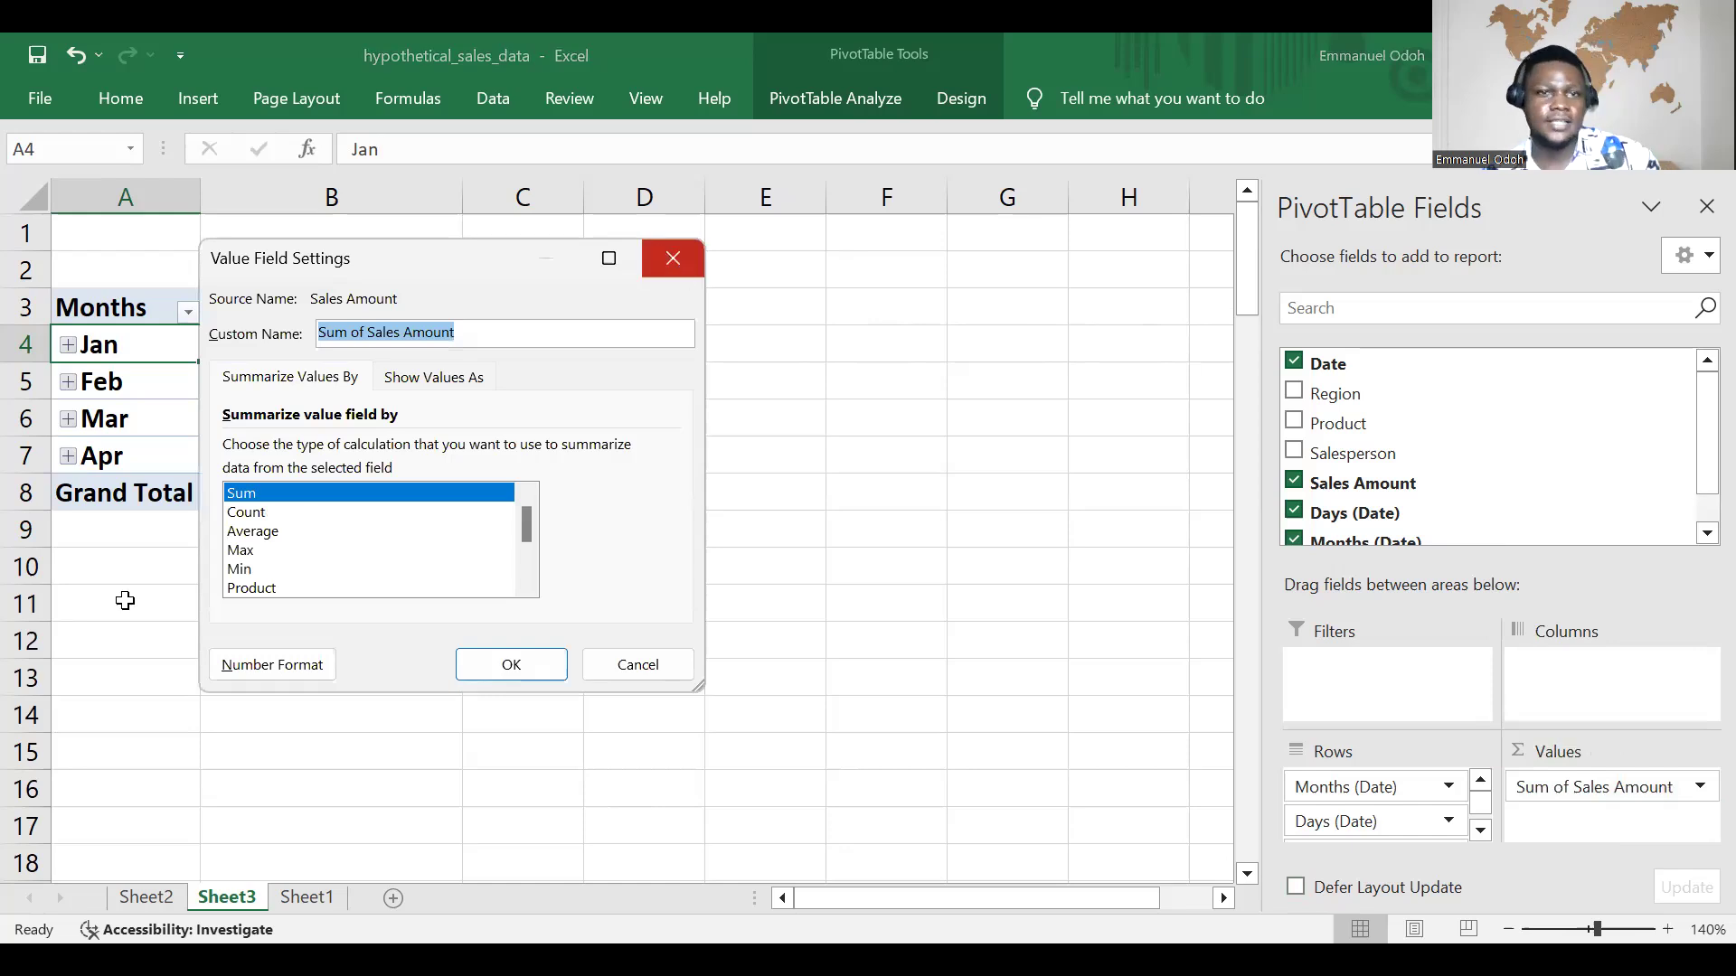
Step: Create a PivotTable from the Sheet1 sales data on a new worksheet, with Months (Date) in rows and the sum of Sales Amount as values
scroll(198, 628, "down", 3)
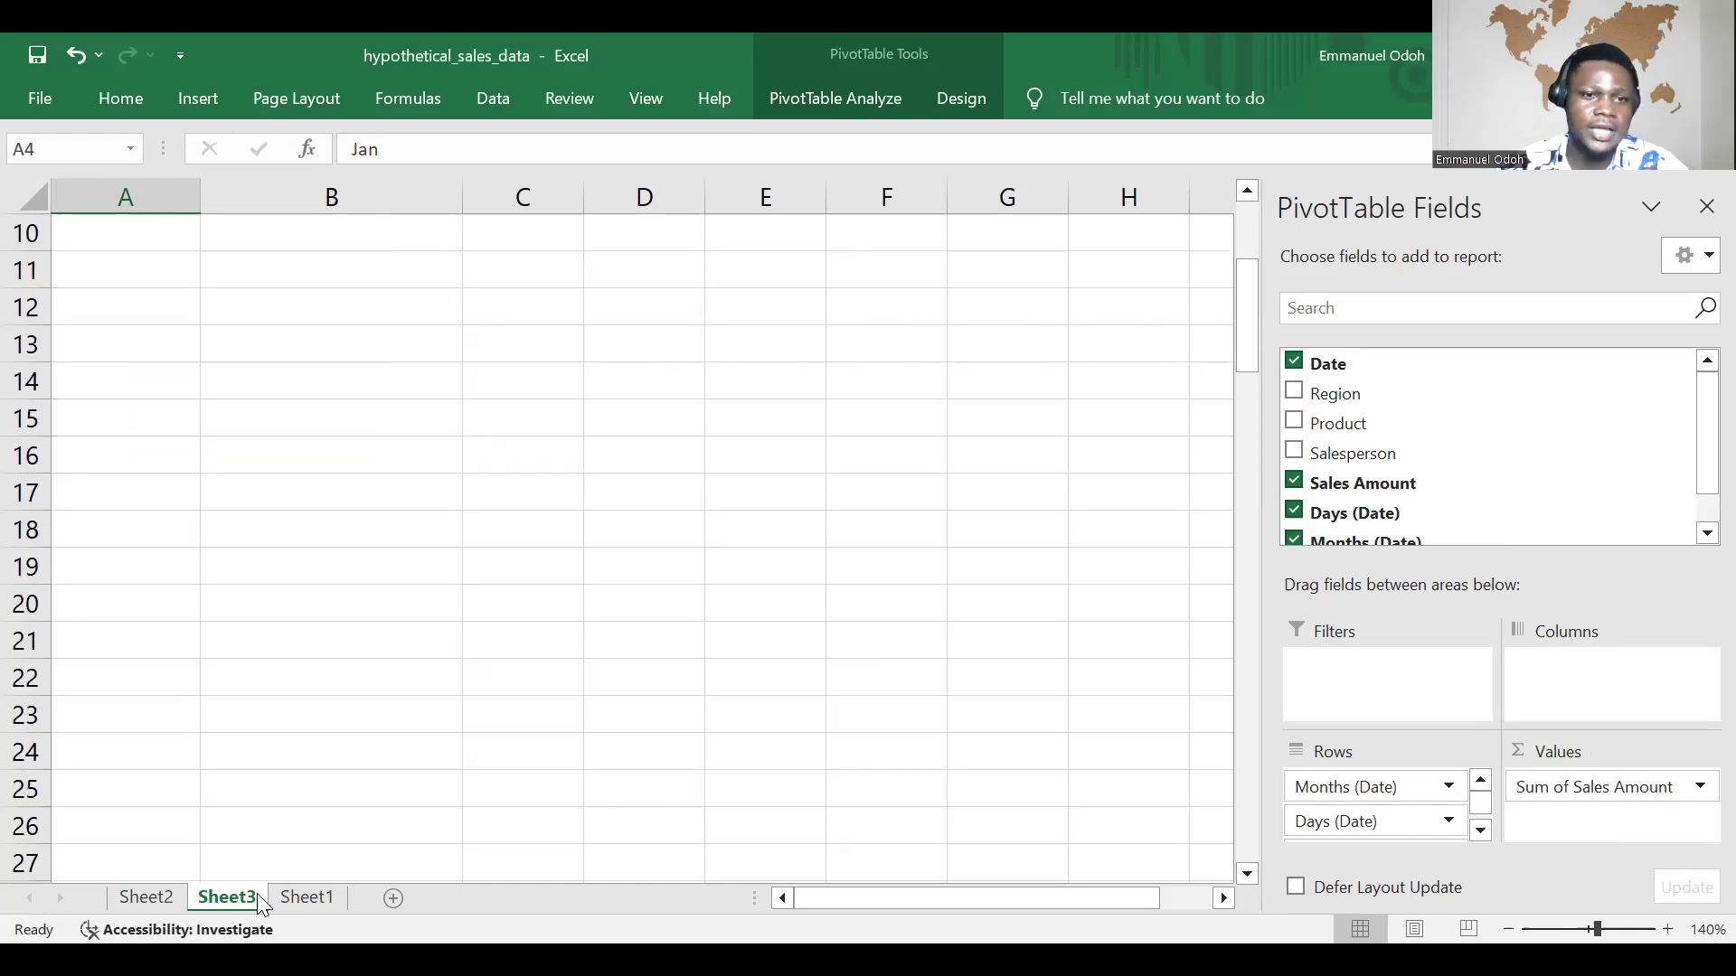
left_click(306, 898)
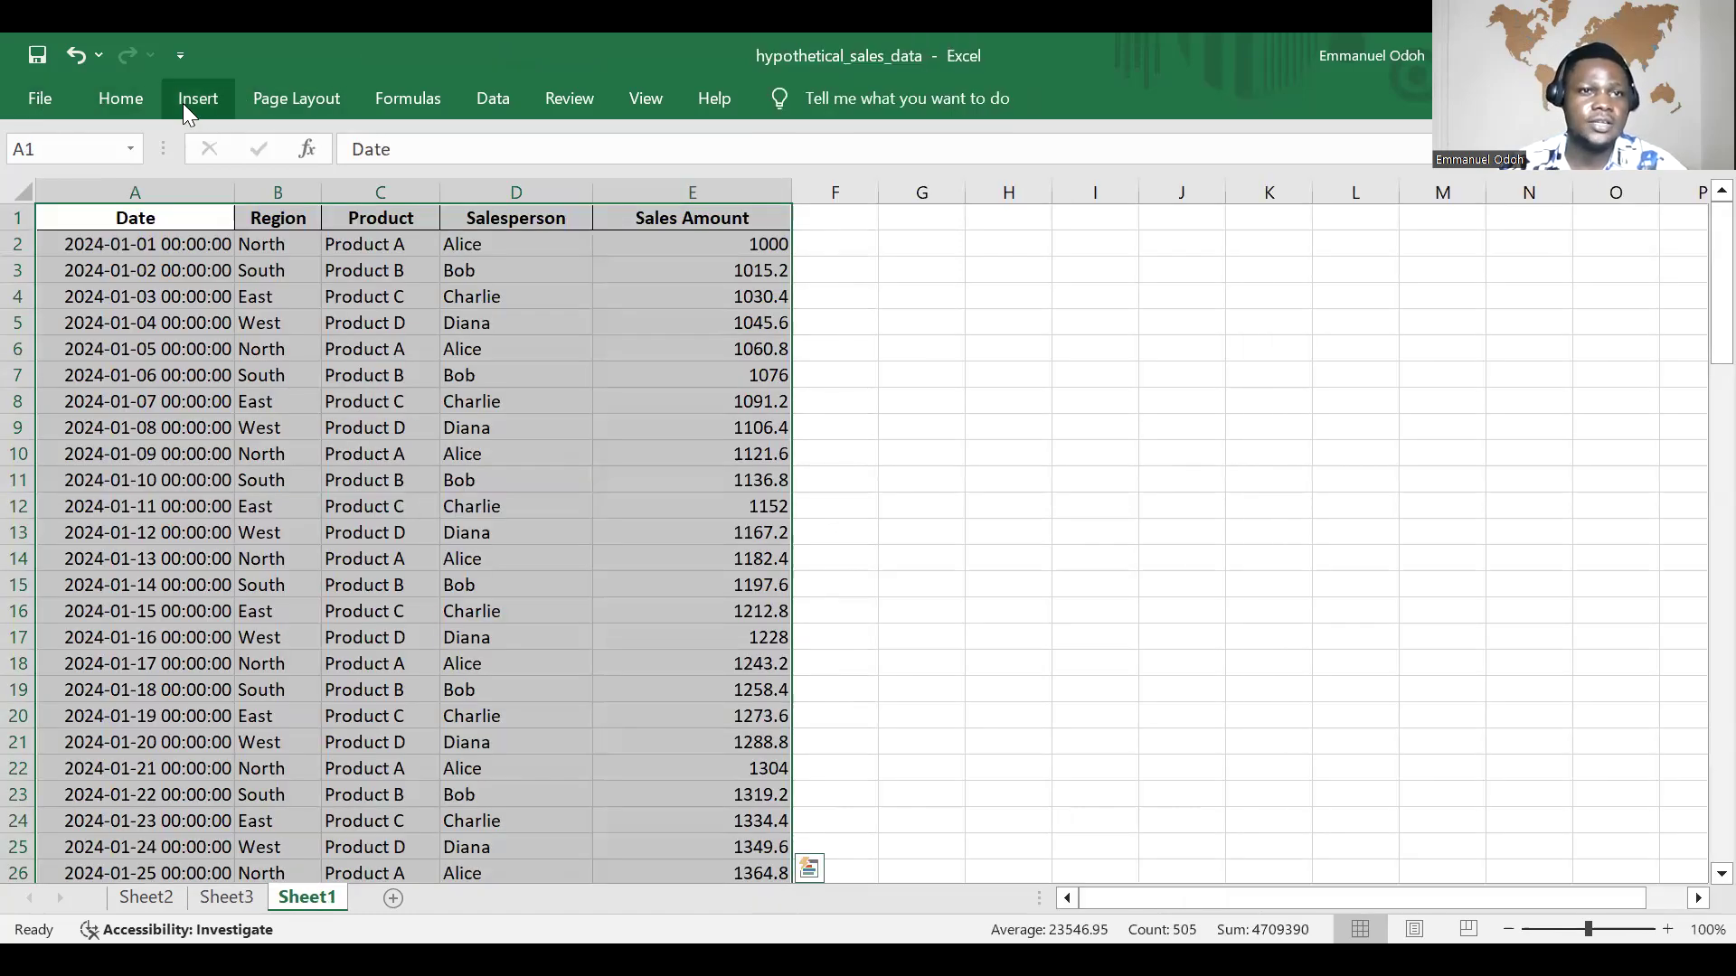
left_click(183, 103)
left_click(40, 145)
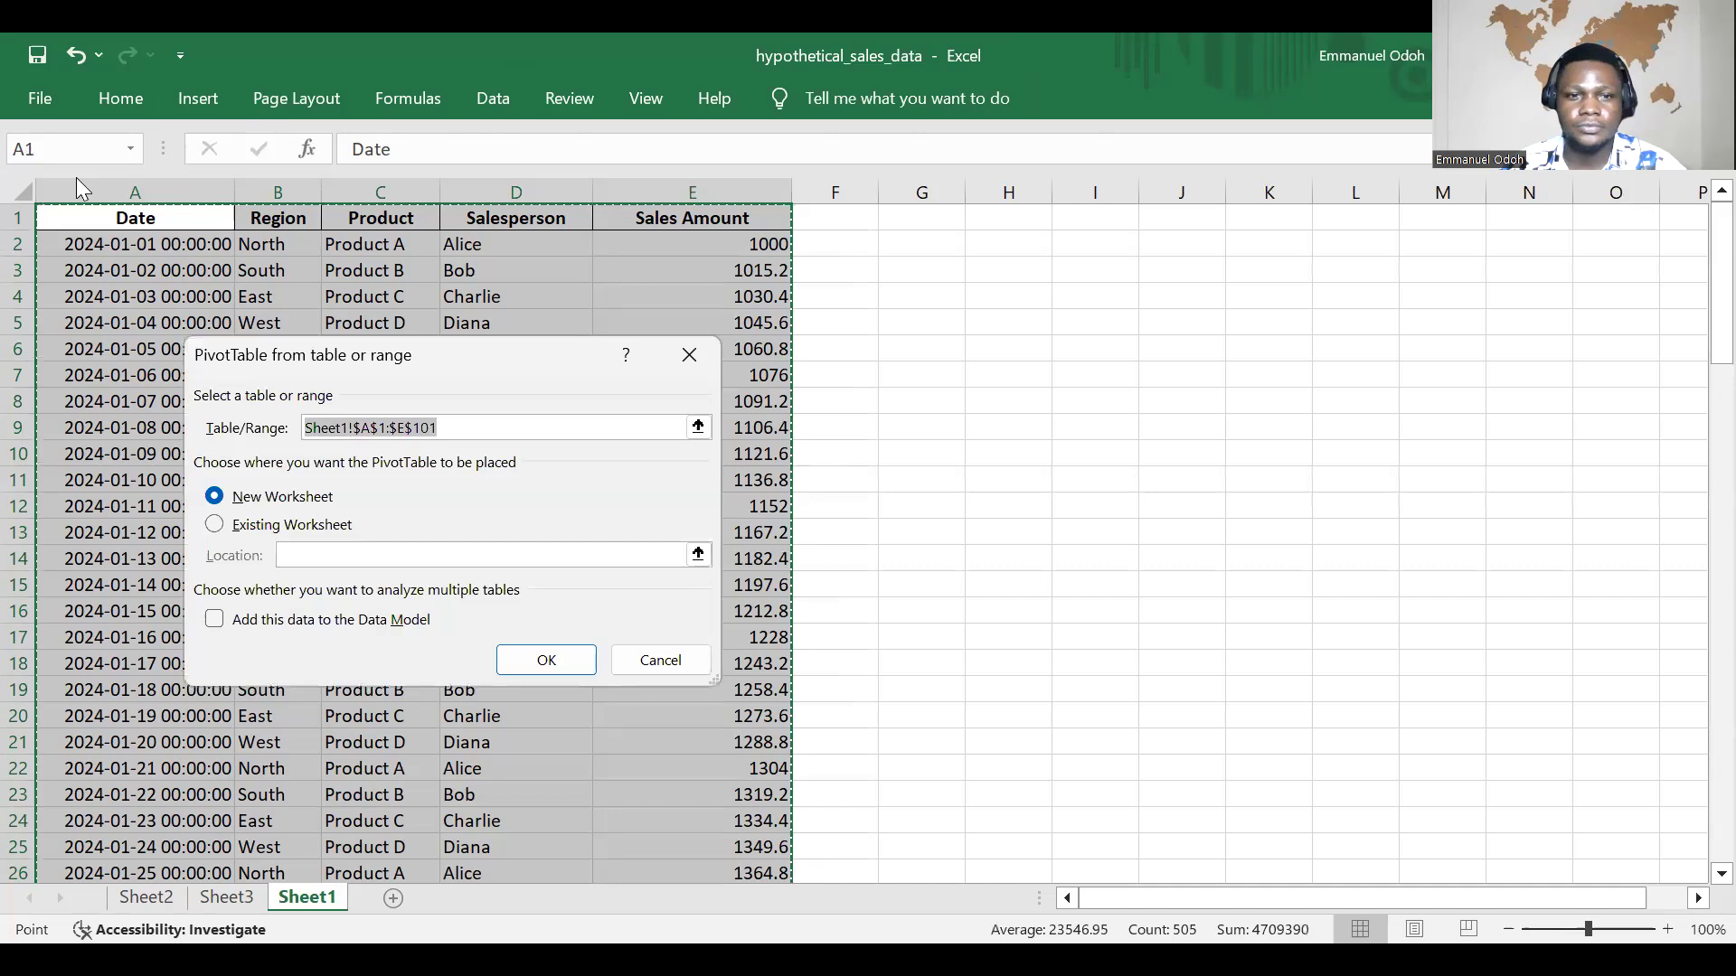
left_click(546, 662)
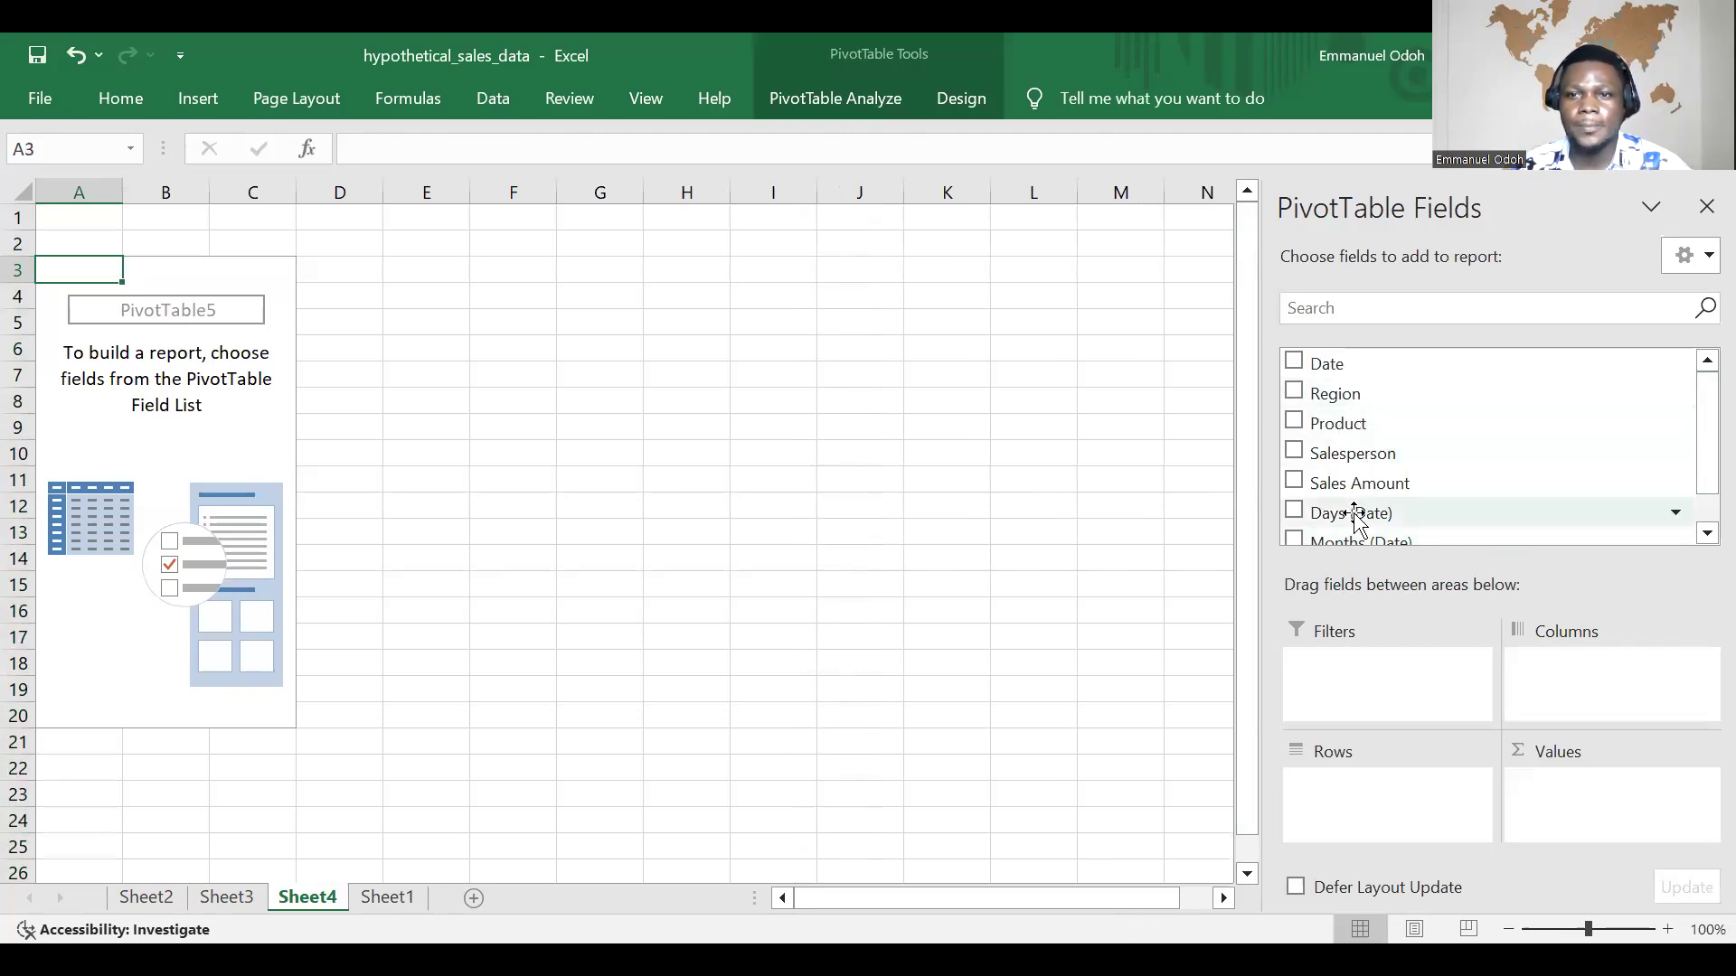
left_click_drag(1373, 522, 1457, 739)
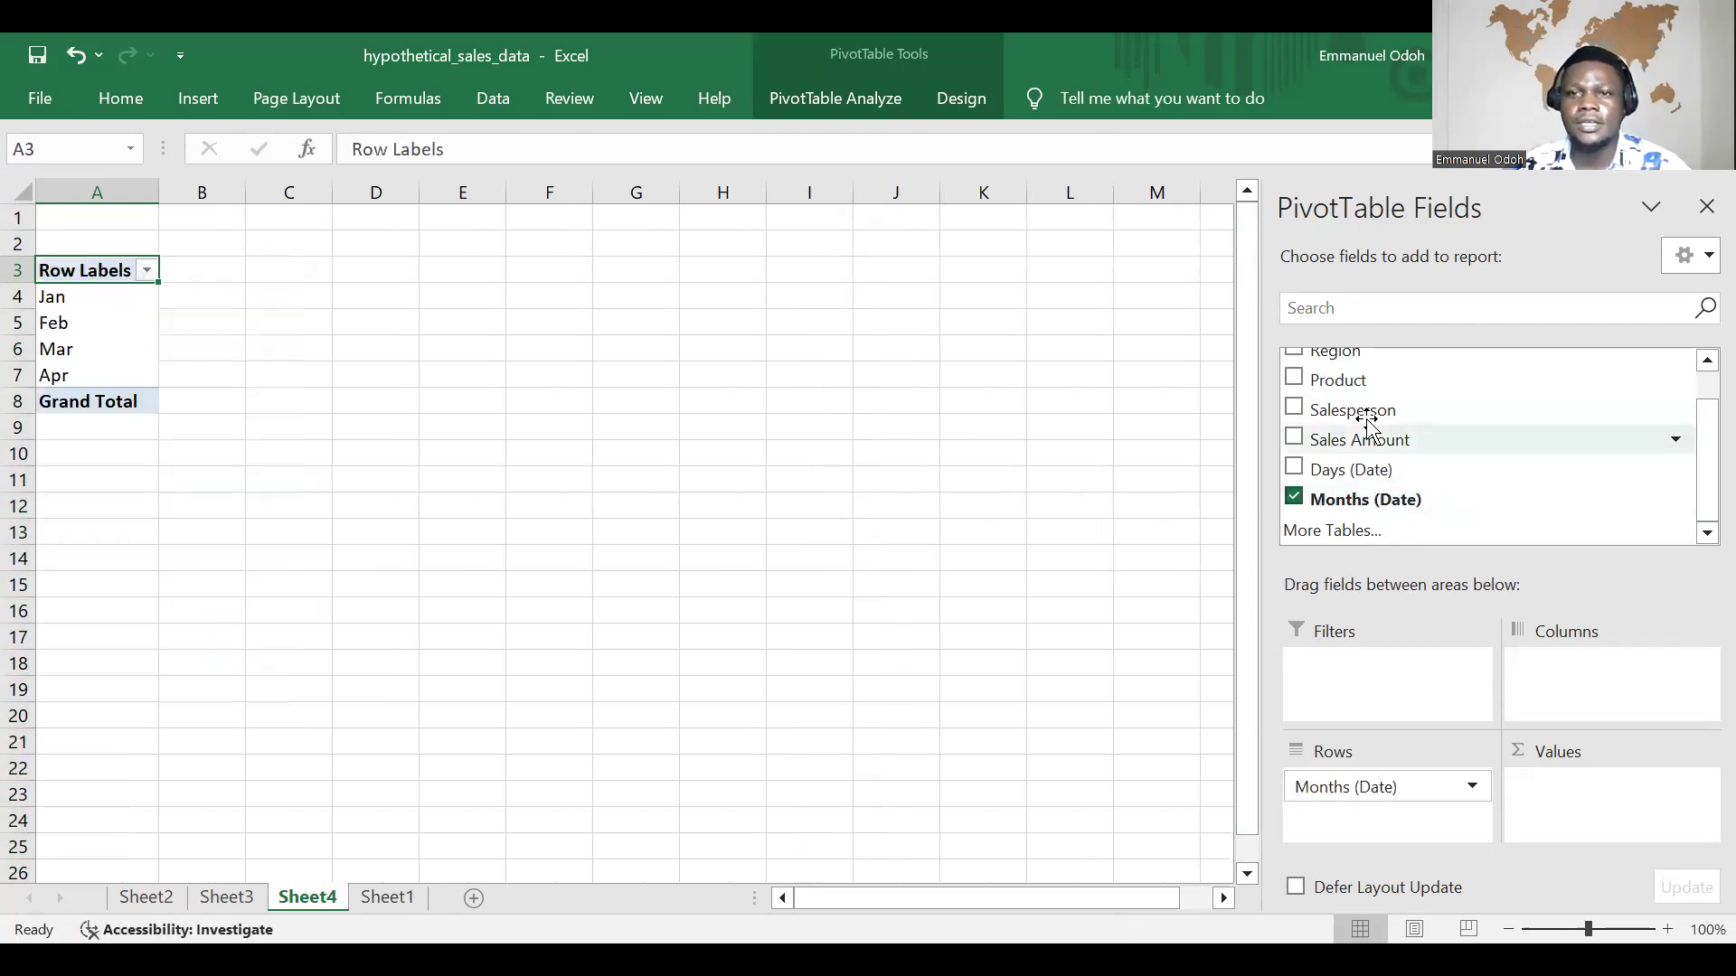
left_click_drag(1363, 441, 1641, 793)
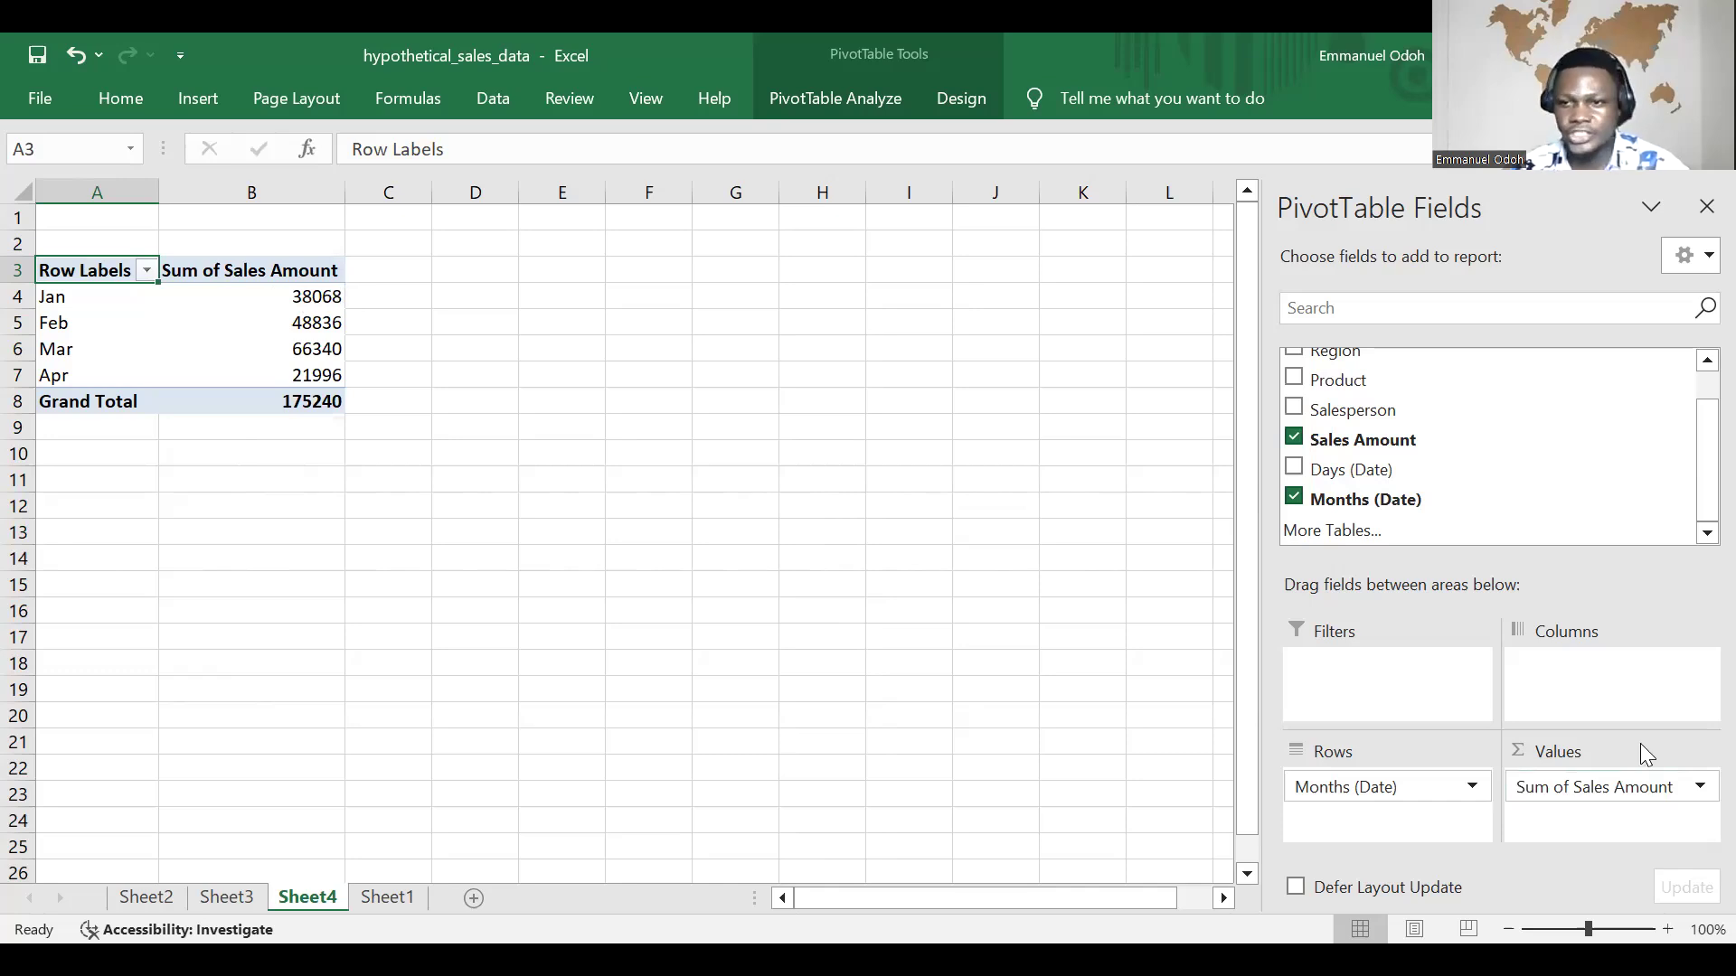
Step: Change the new PivotTable's Sales Amount value field to summarize by Average
left_click(1698, 789)
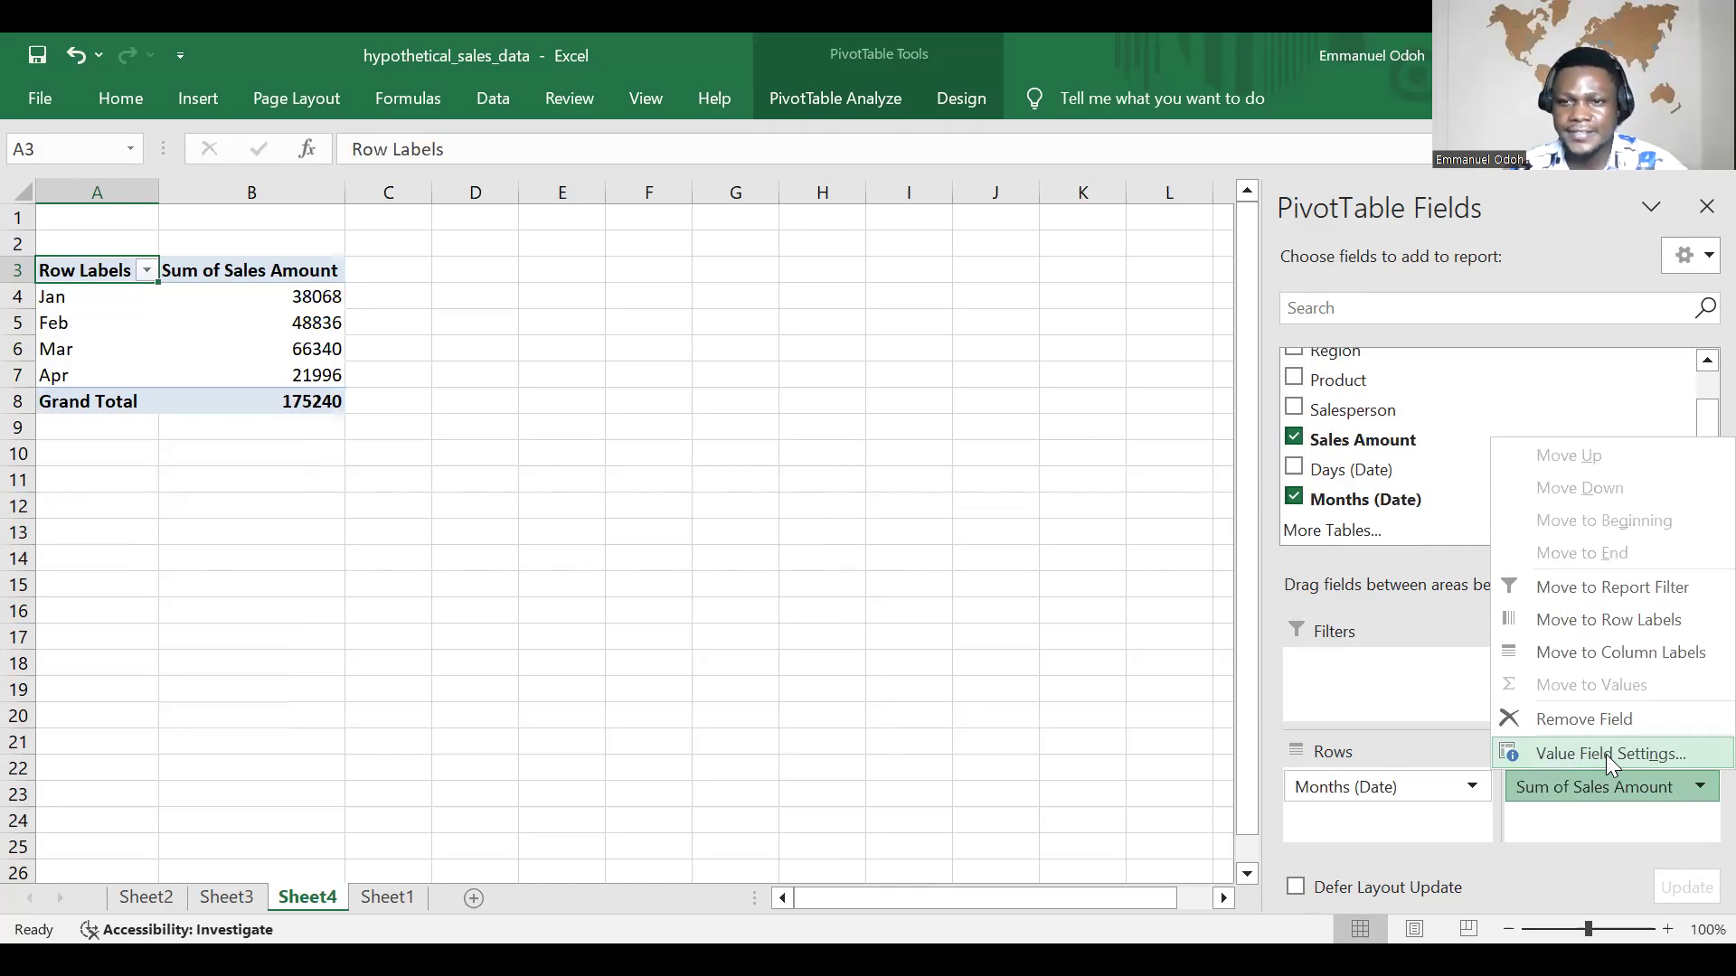
left_click(1606, 754)
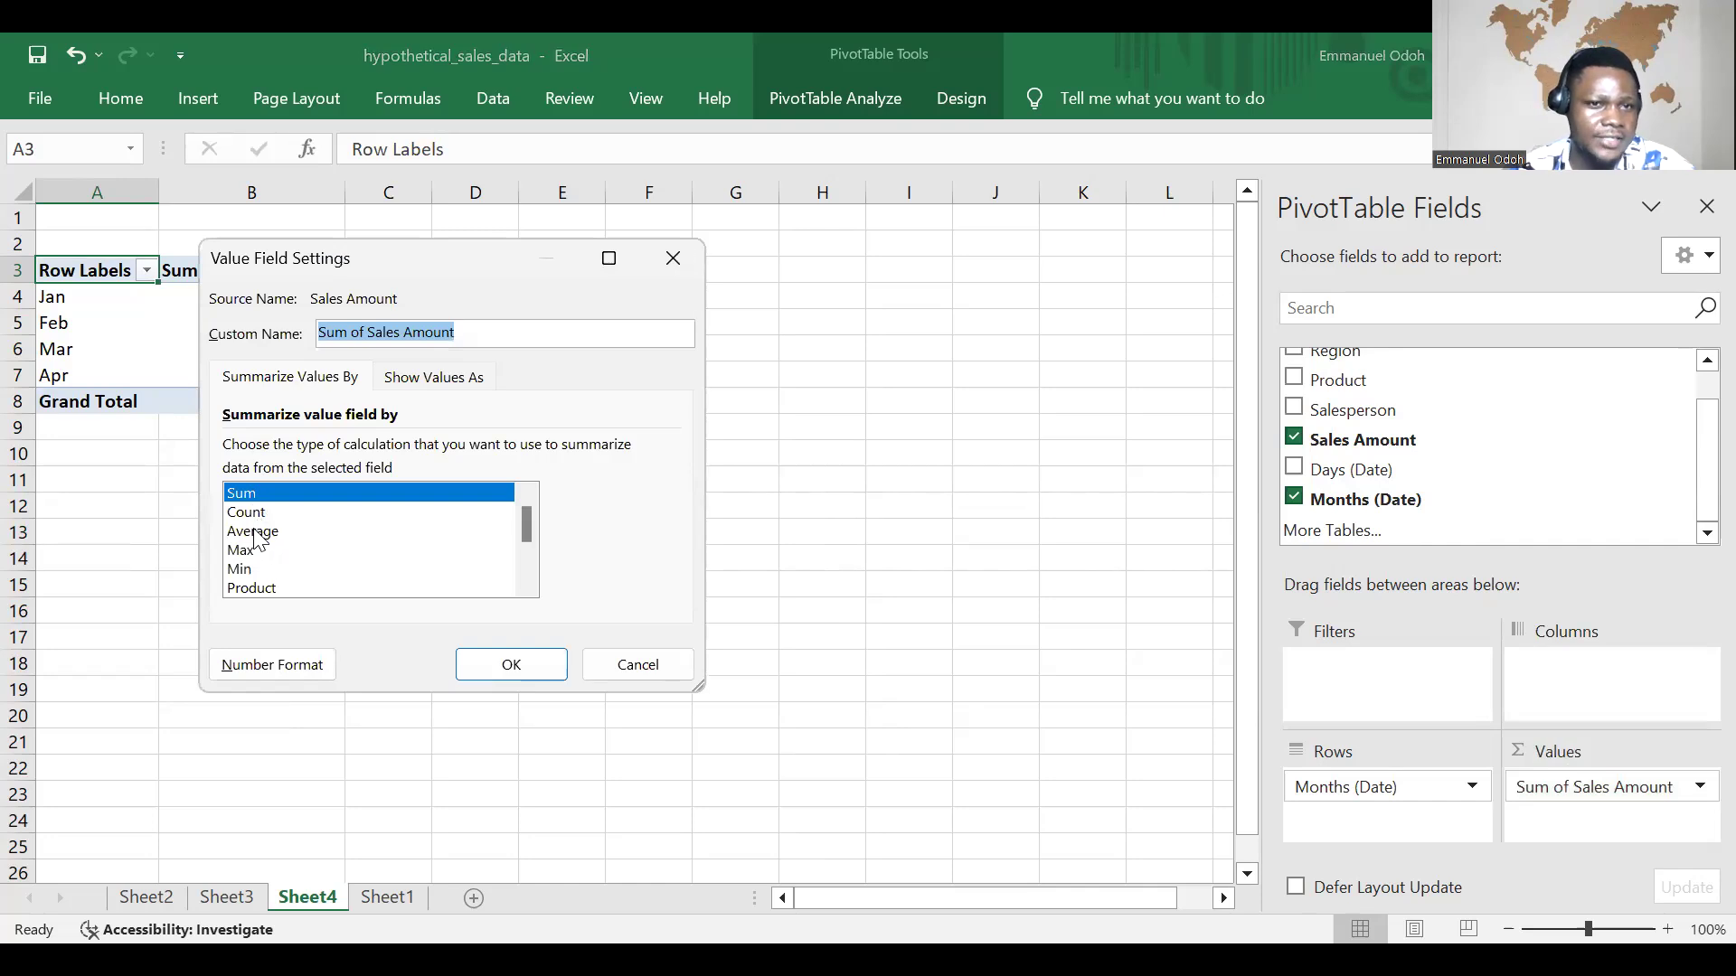
left_click(274, 533)
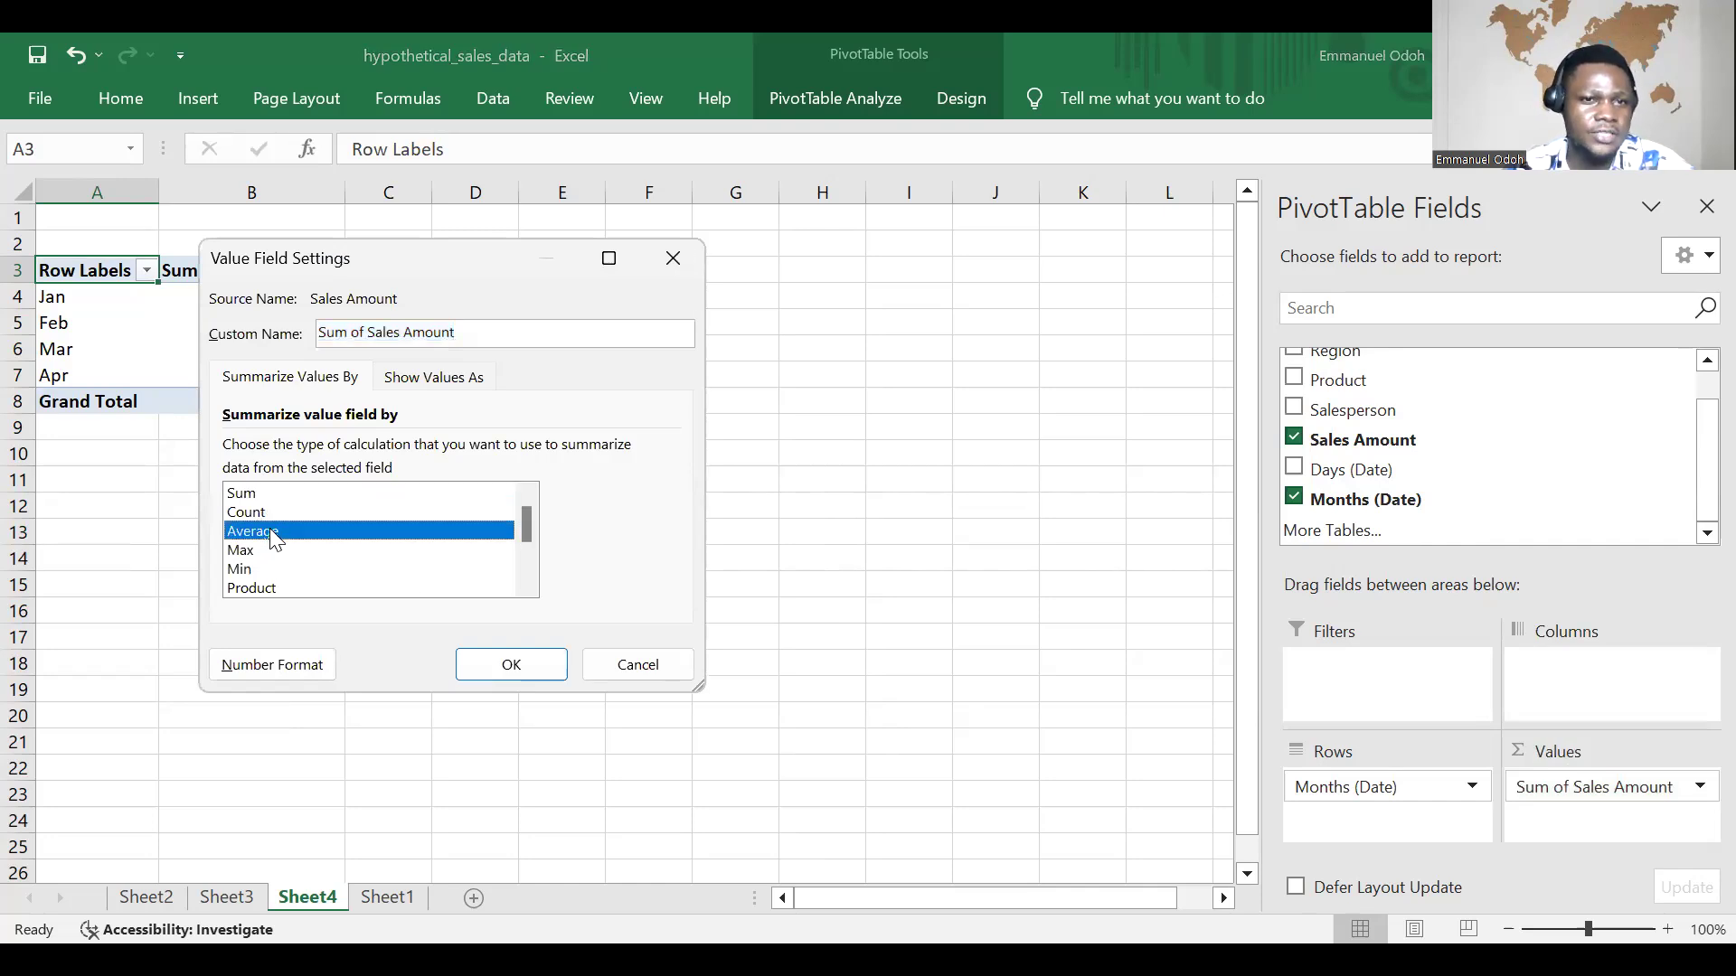
left_click(511, 666)
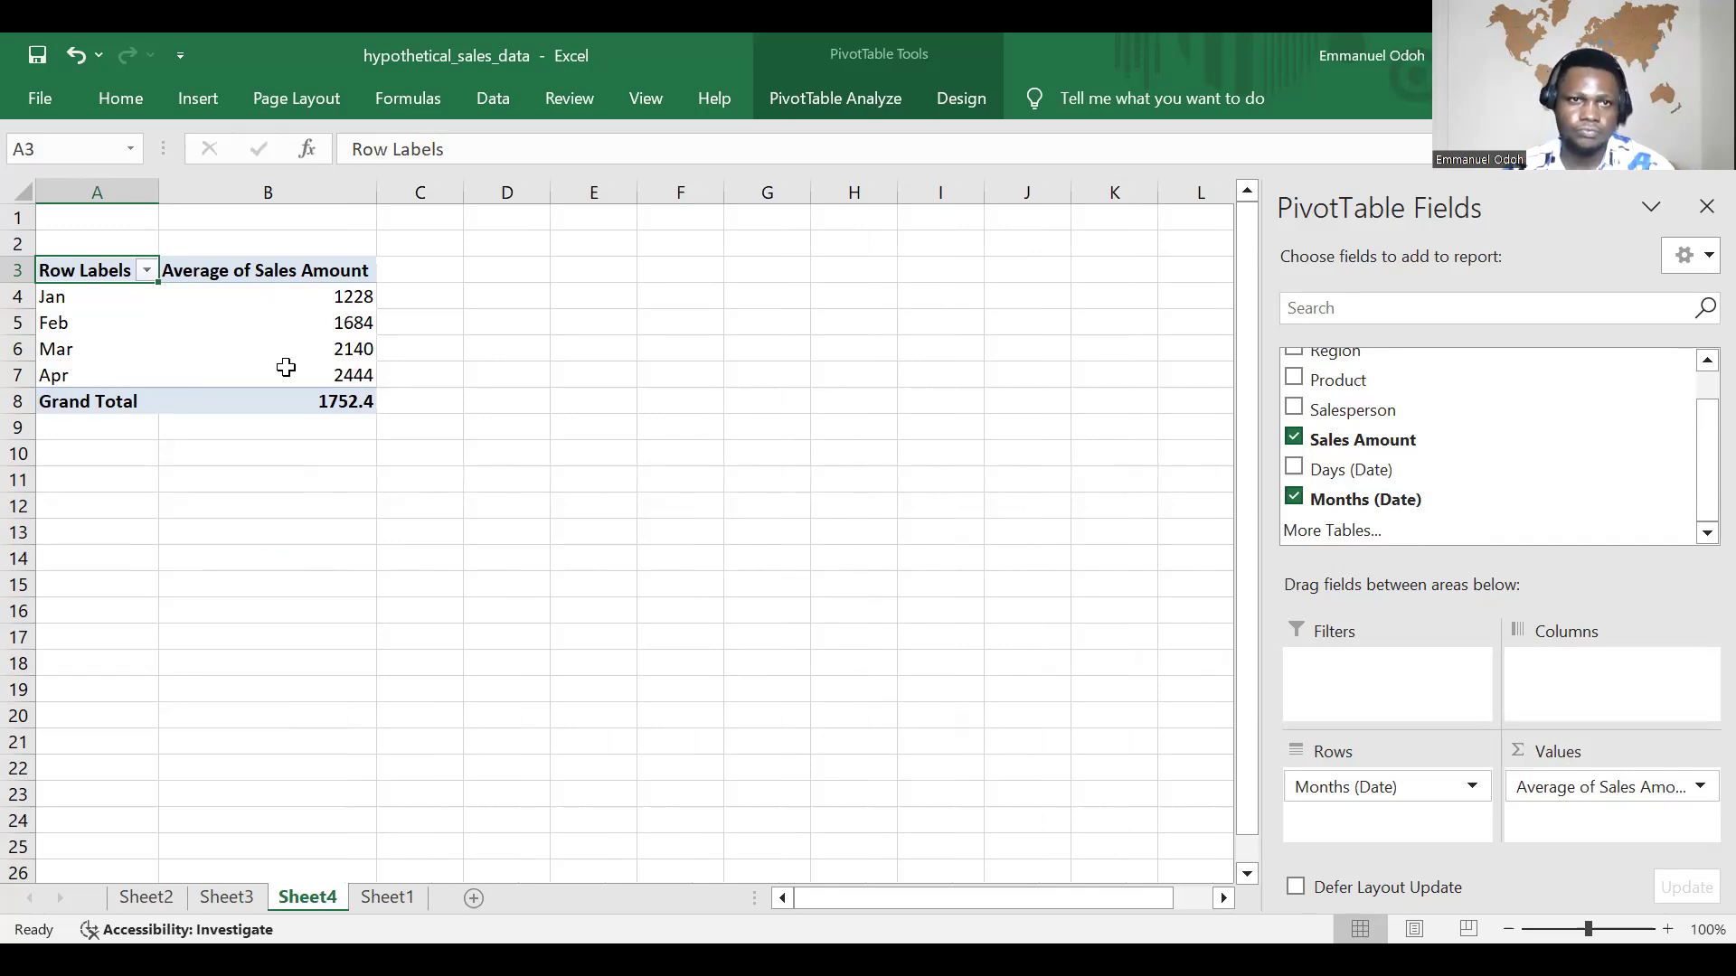
mouse_move(286, 367)
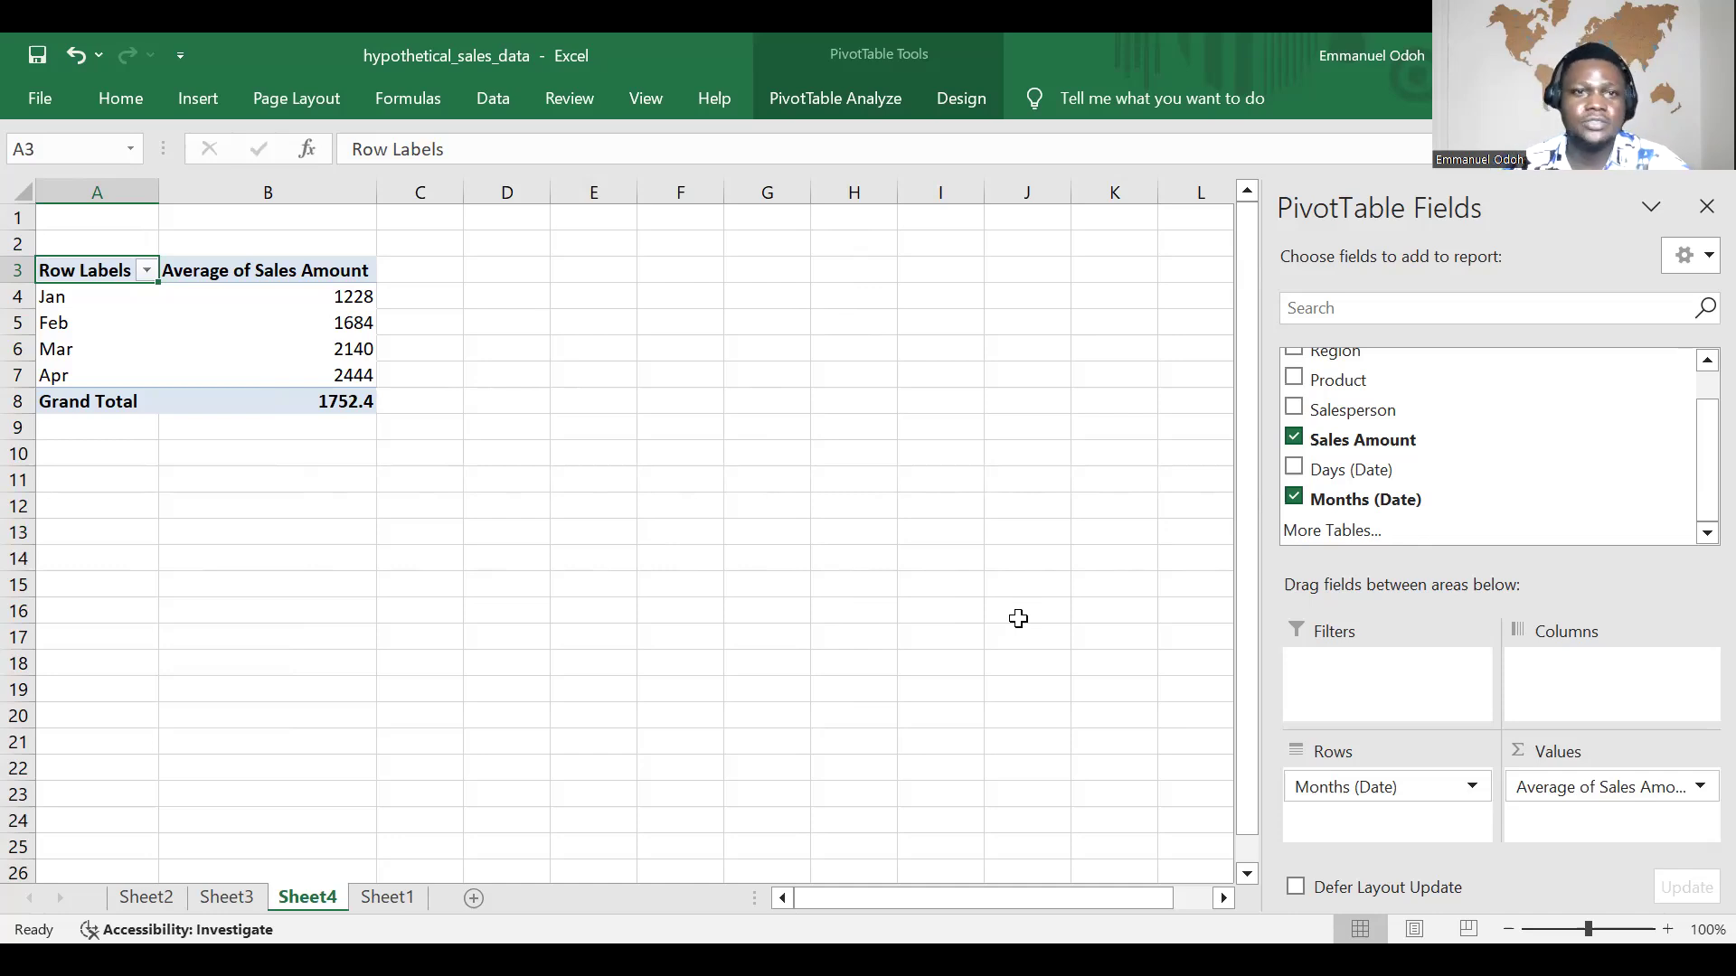
scroll(230, 539, "down", 1)
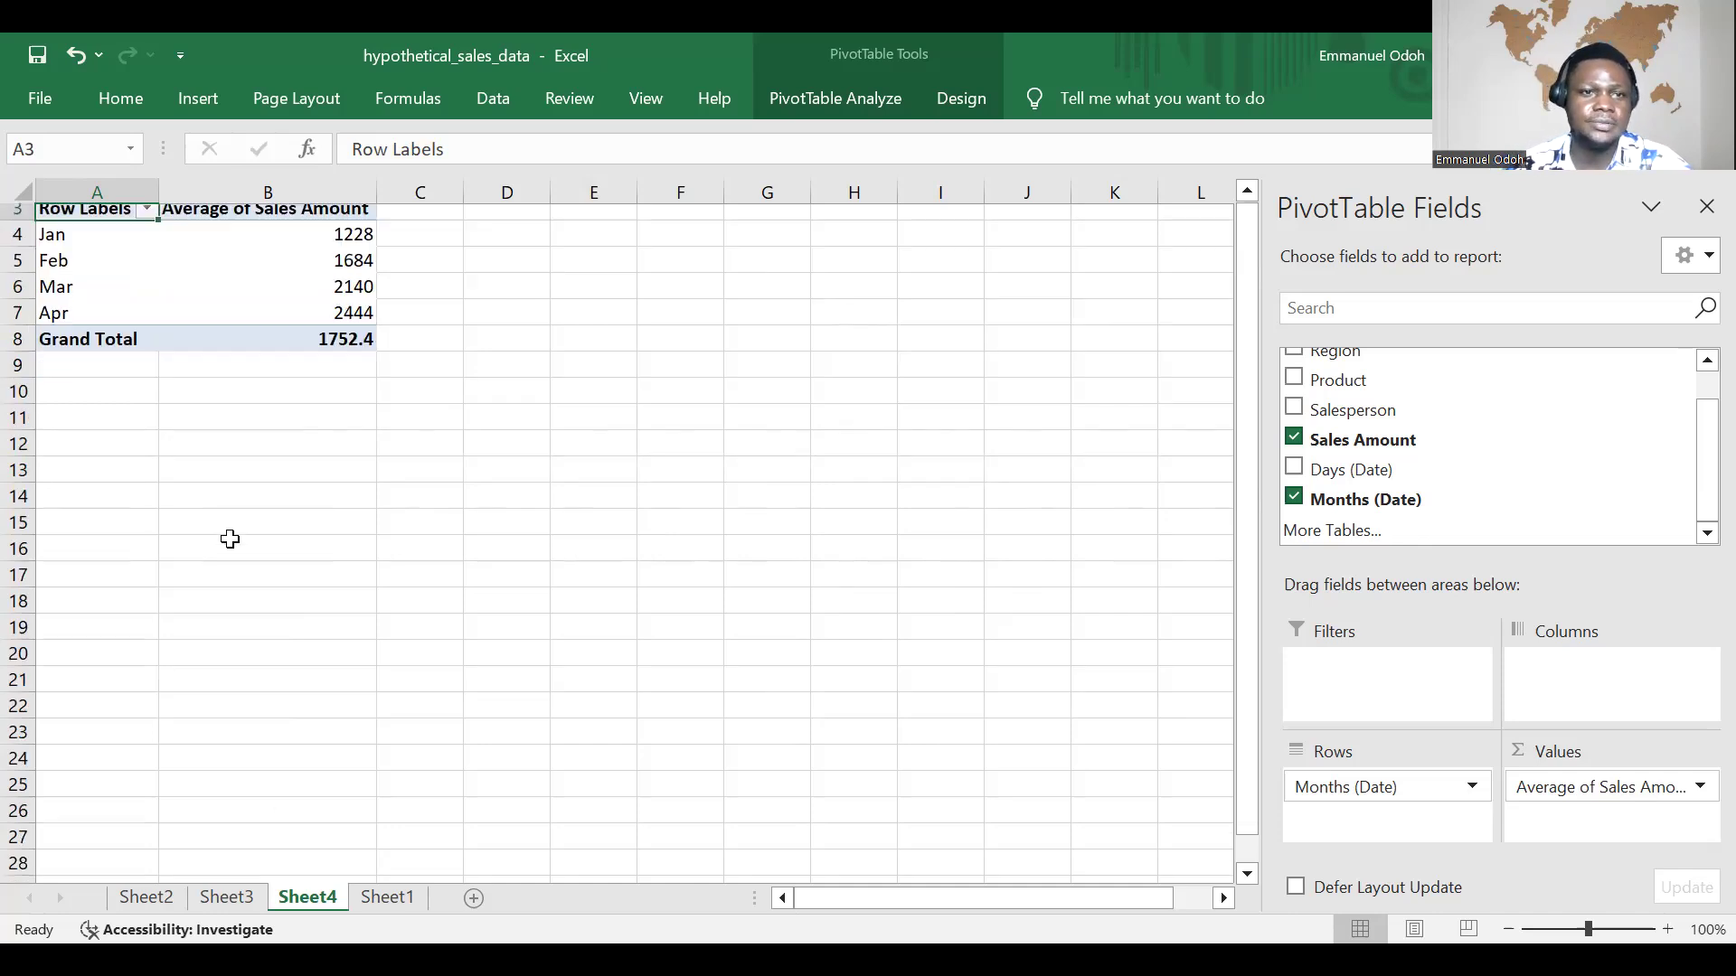
Step: Copy the whole average-sales-by-month PivotTable on Sheet4 and paste the copy starting at cell A14
scroll(230, 538, "down", 1)
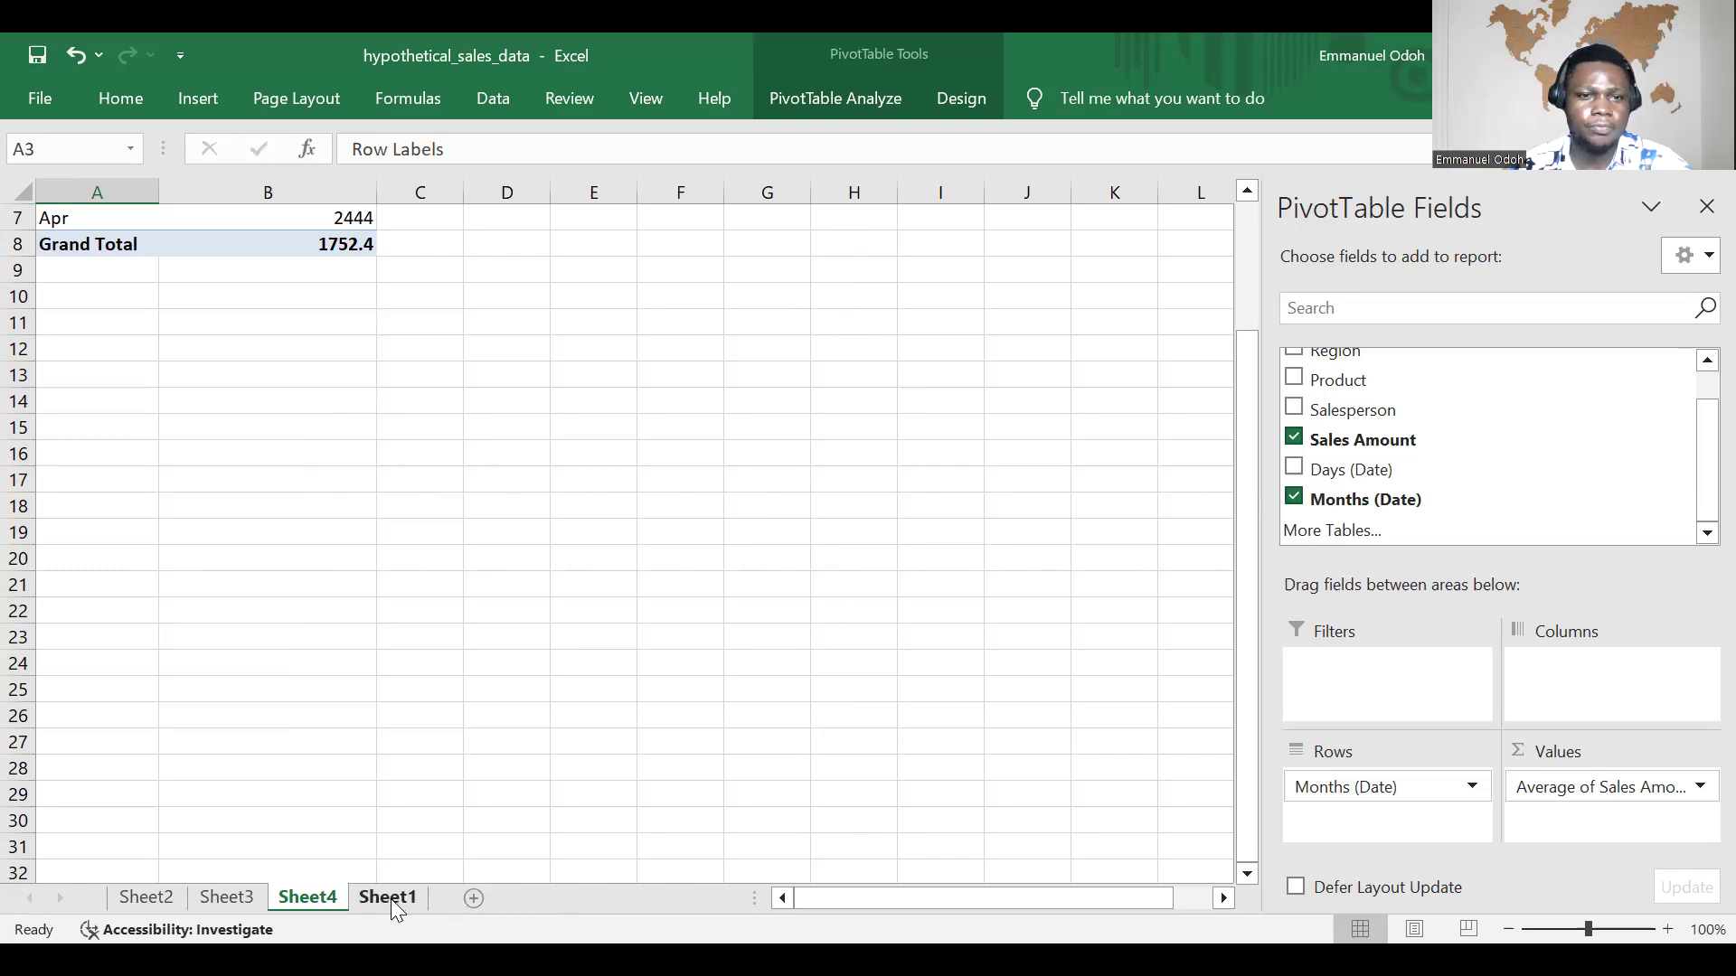
scroll(269, 503, "up", 2)
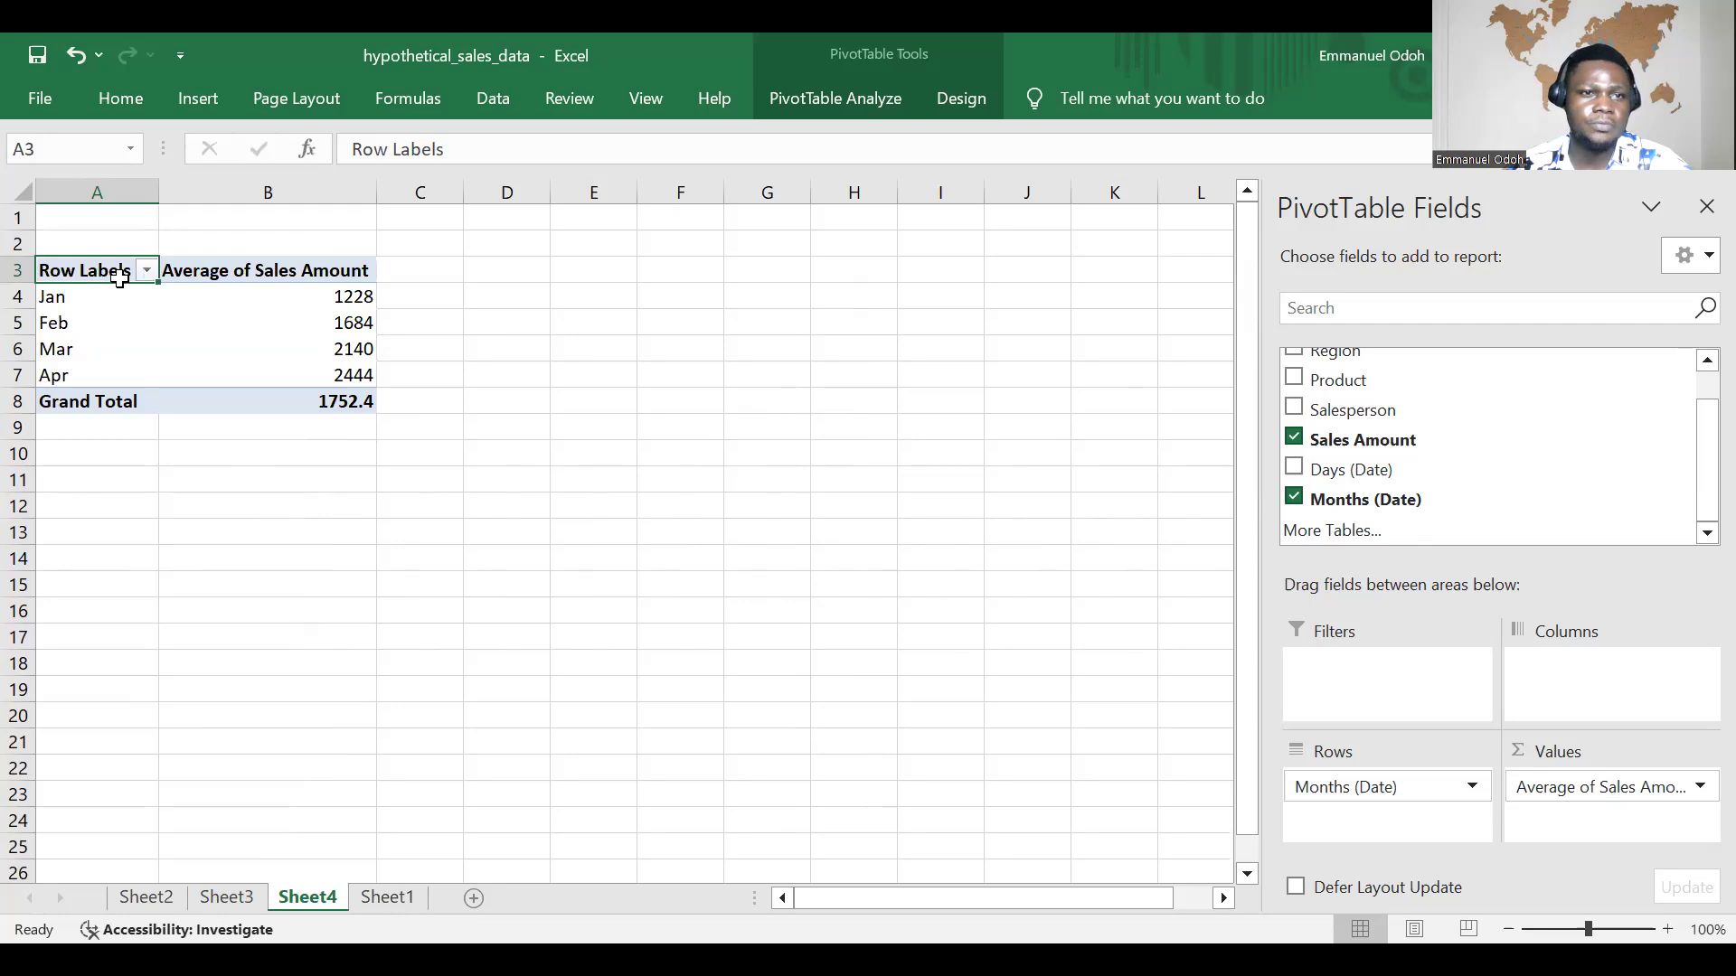
left_click_drag(233, 290, 347, 404)
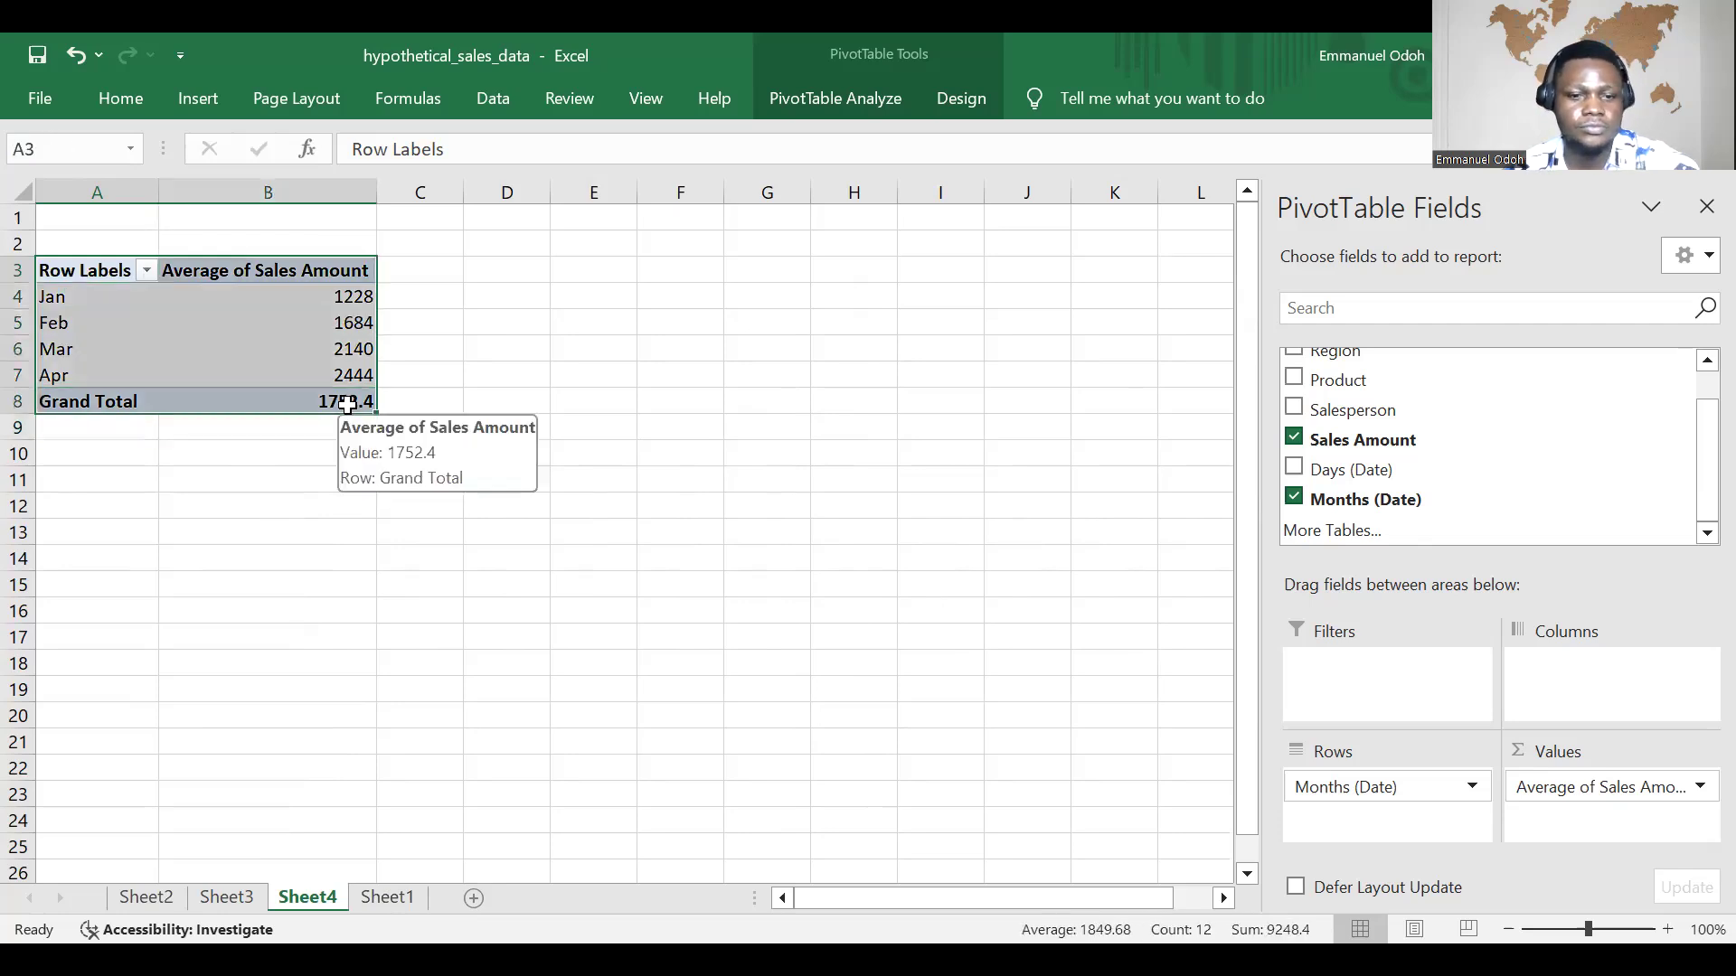
key("ctrl+c")
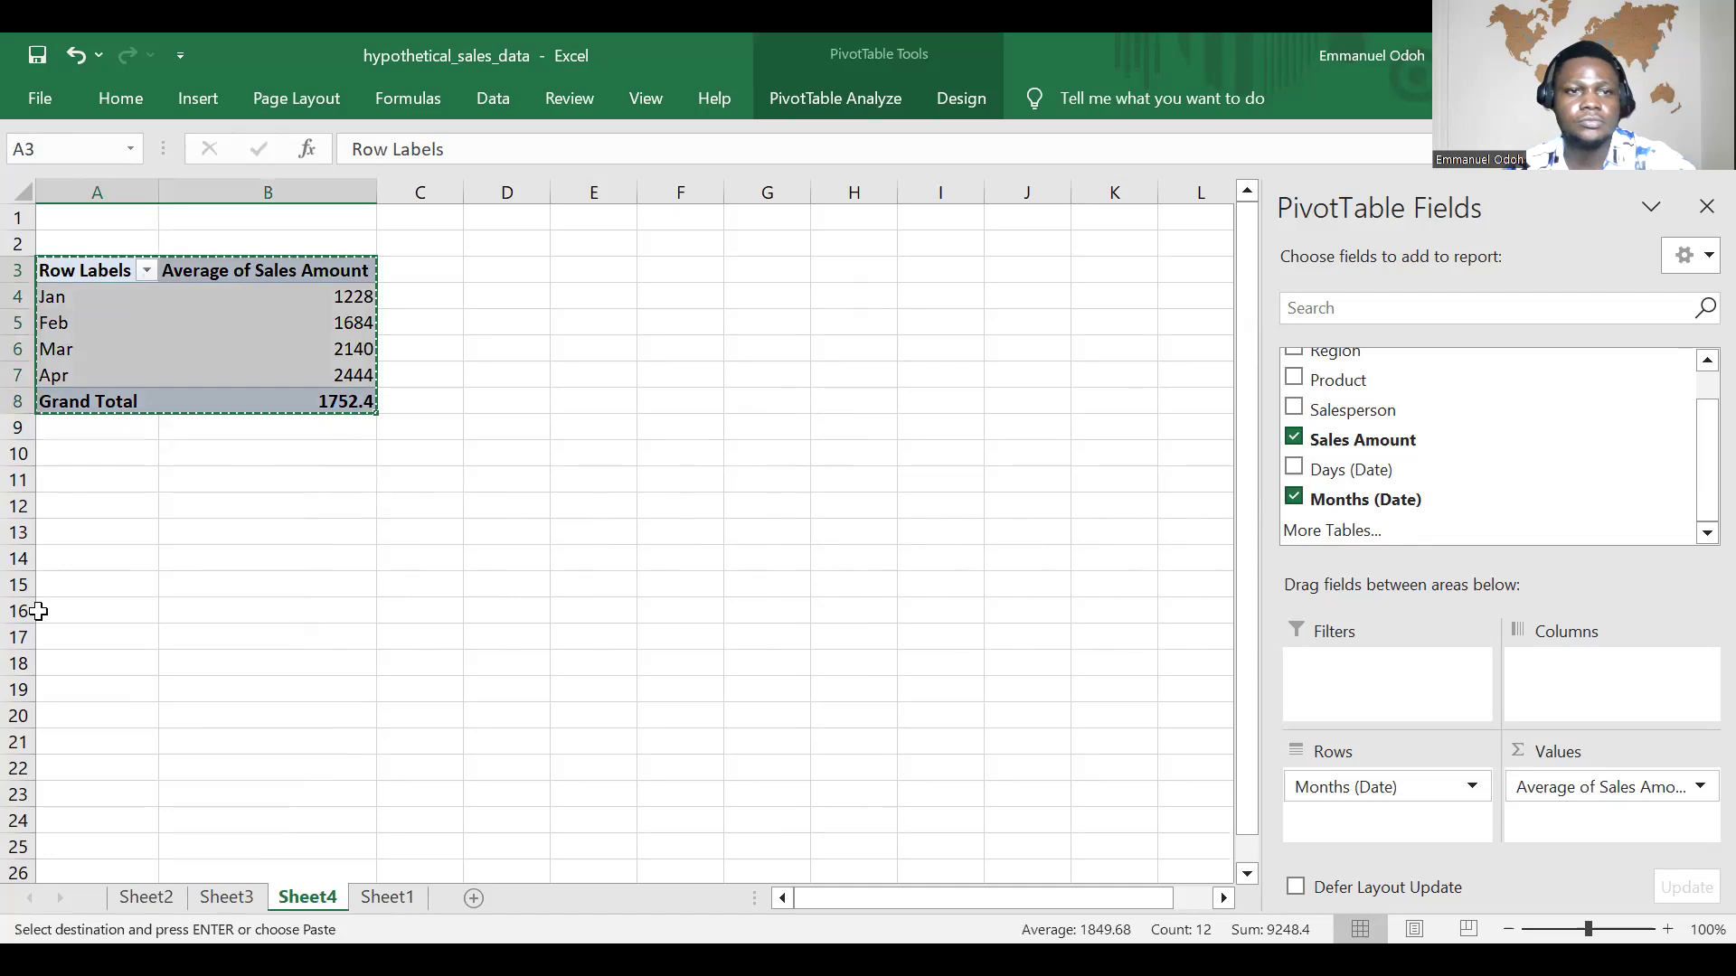
left_click(61, 549)
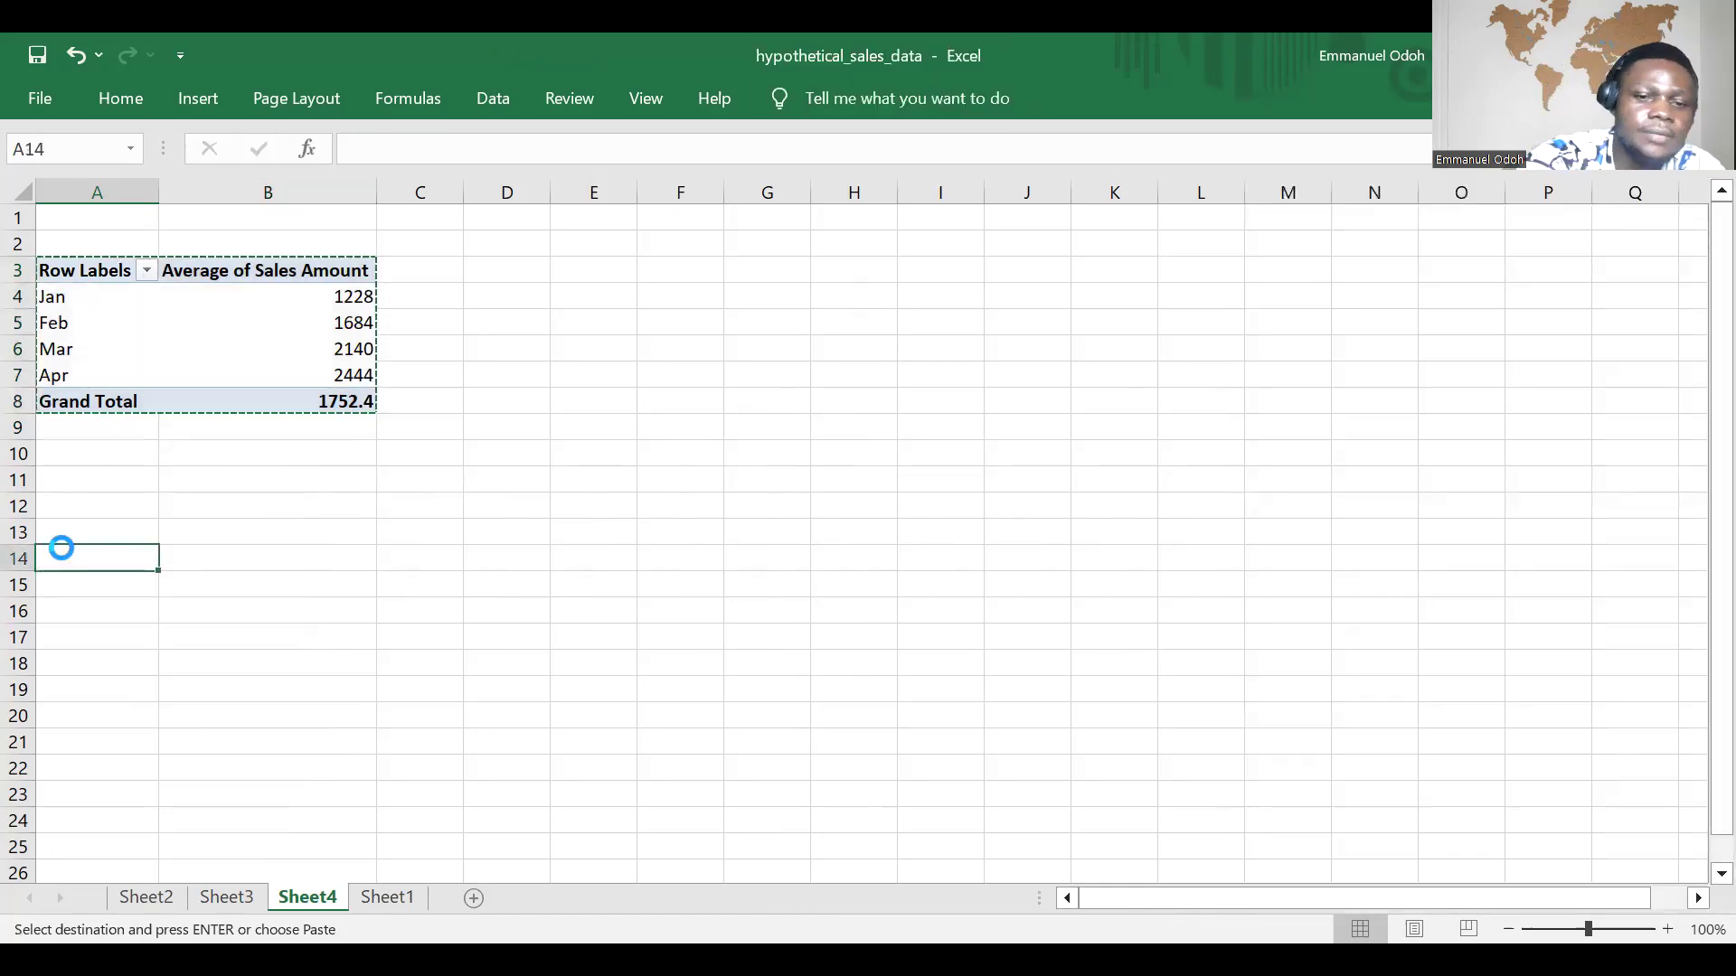
key("ctrl+v")
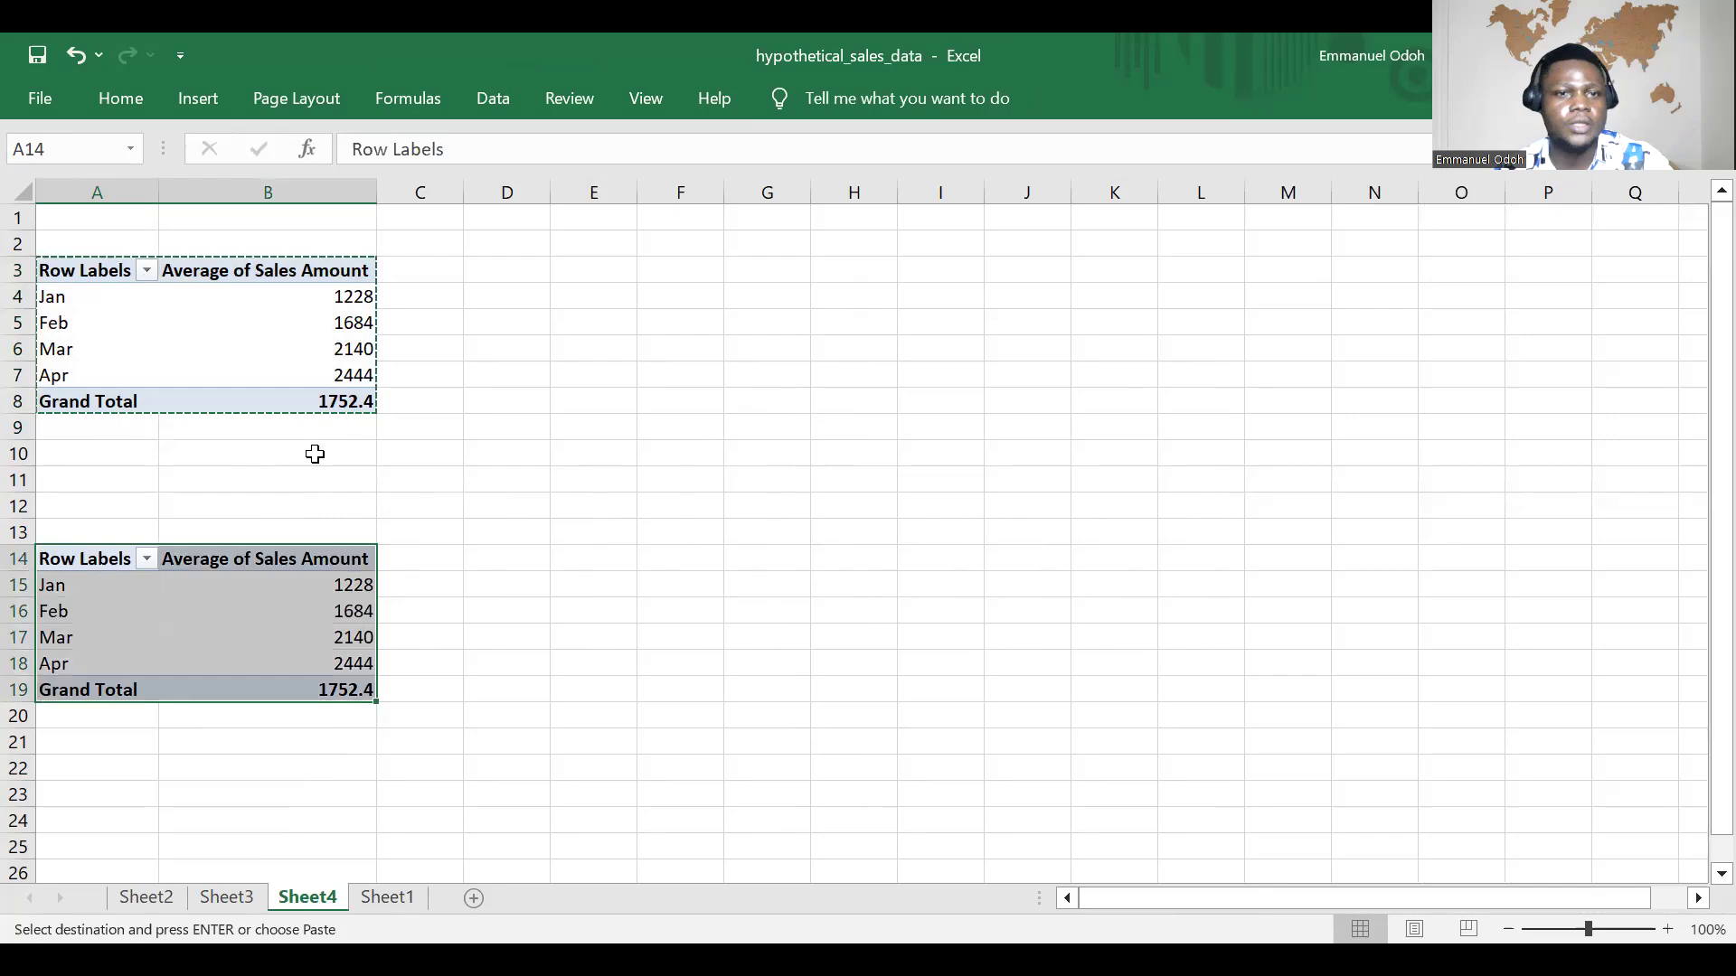
Step: Remove Sales Amount and Months (Date) from the copied PivotTable so it has no fields
scroll(470, 447, "down", 2)
scroll(209, 308, "down", 2)
left_click(215, 326)
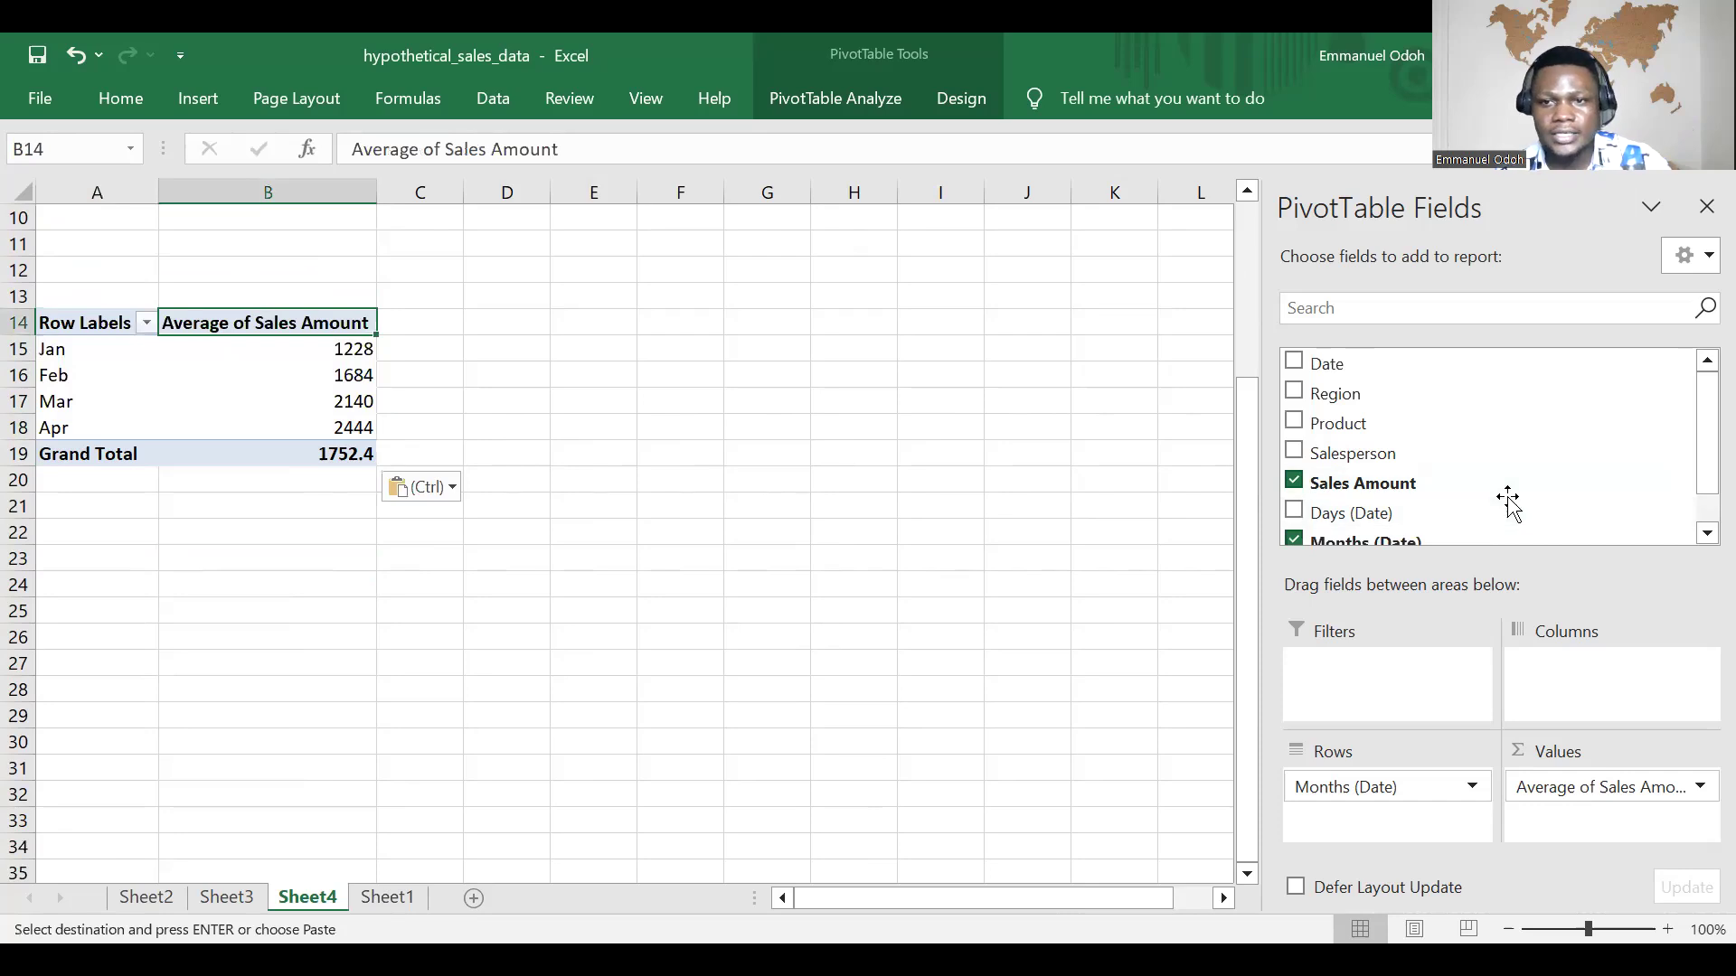
left_click(1317, 484)
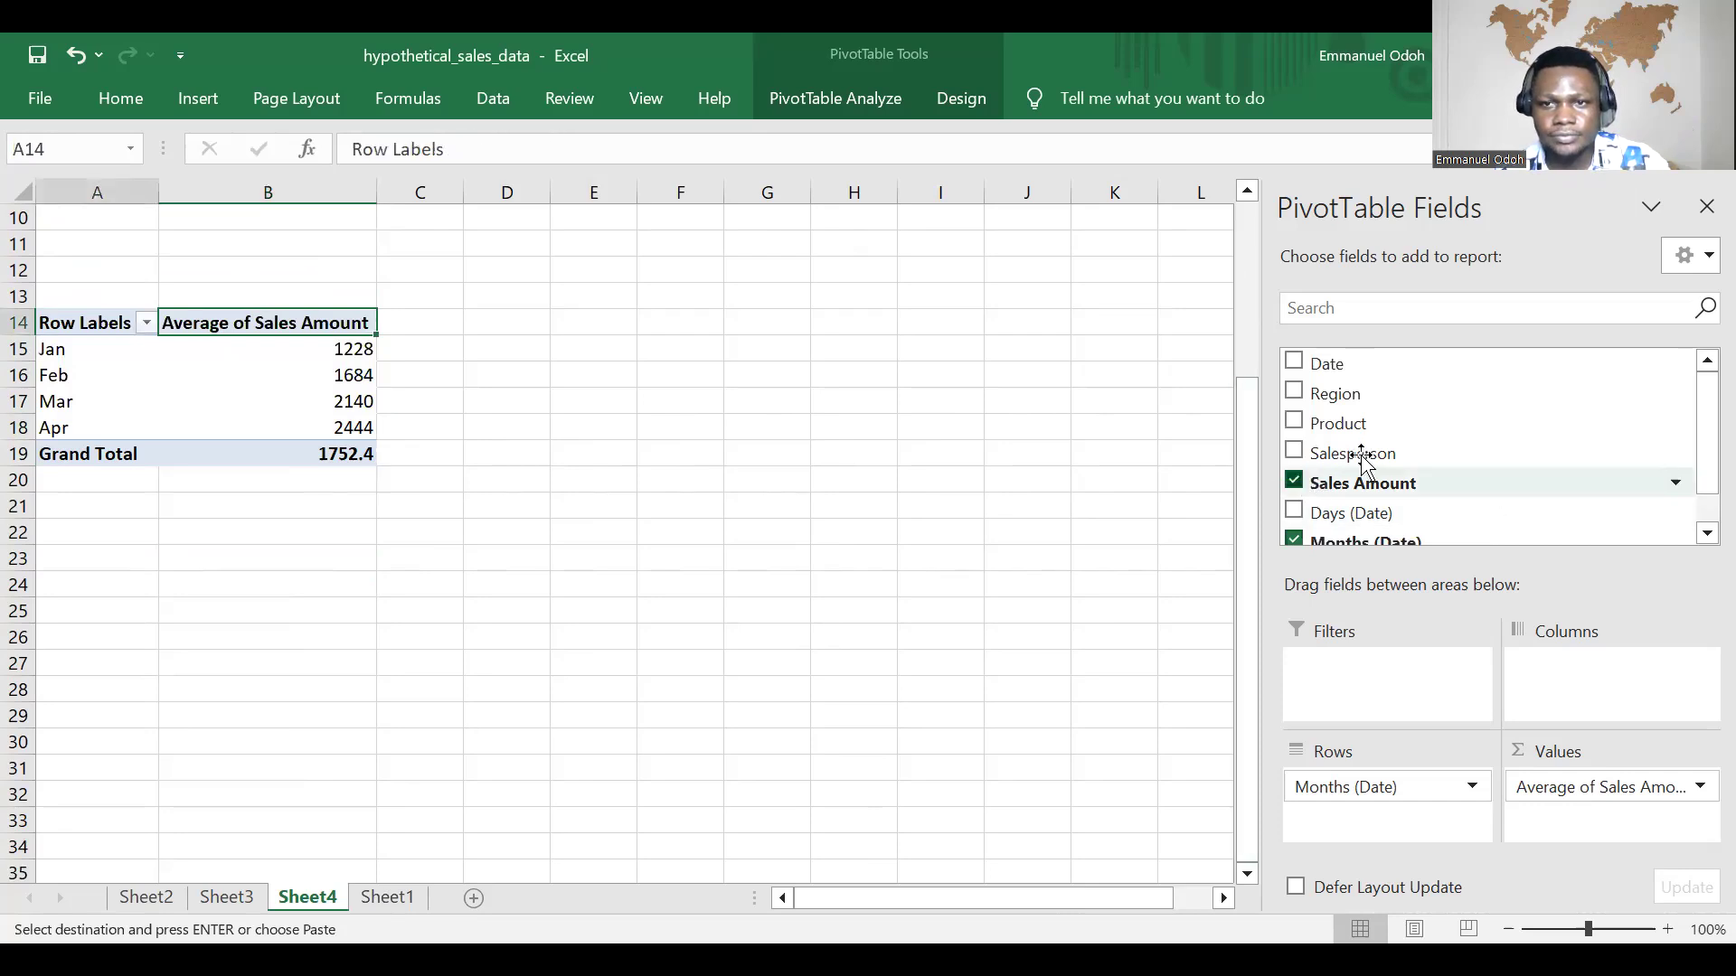
scroll(1364, 467, "down", 1)
left_click(1296, 499)
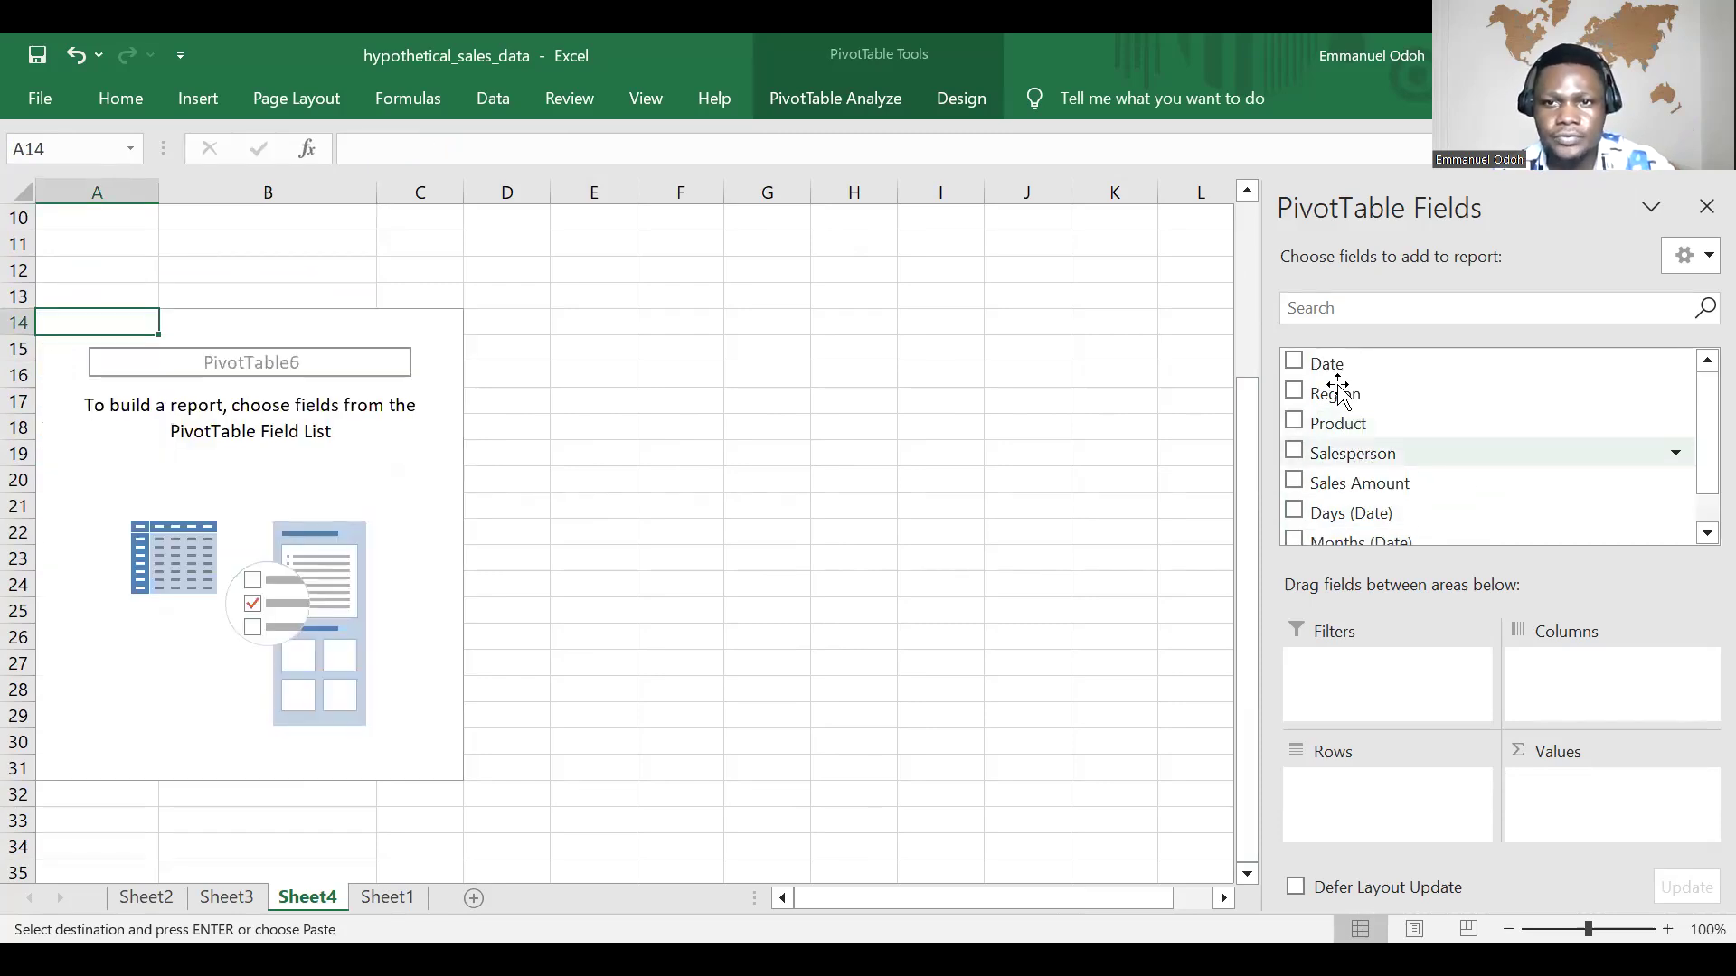
Step: Build the copied PivotTable with Product in rows, Region in columns and the sum of Sales Amount as values
left_click_drag(1347, 425, 1420, 818)
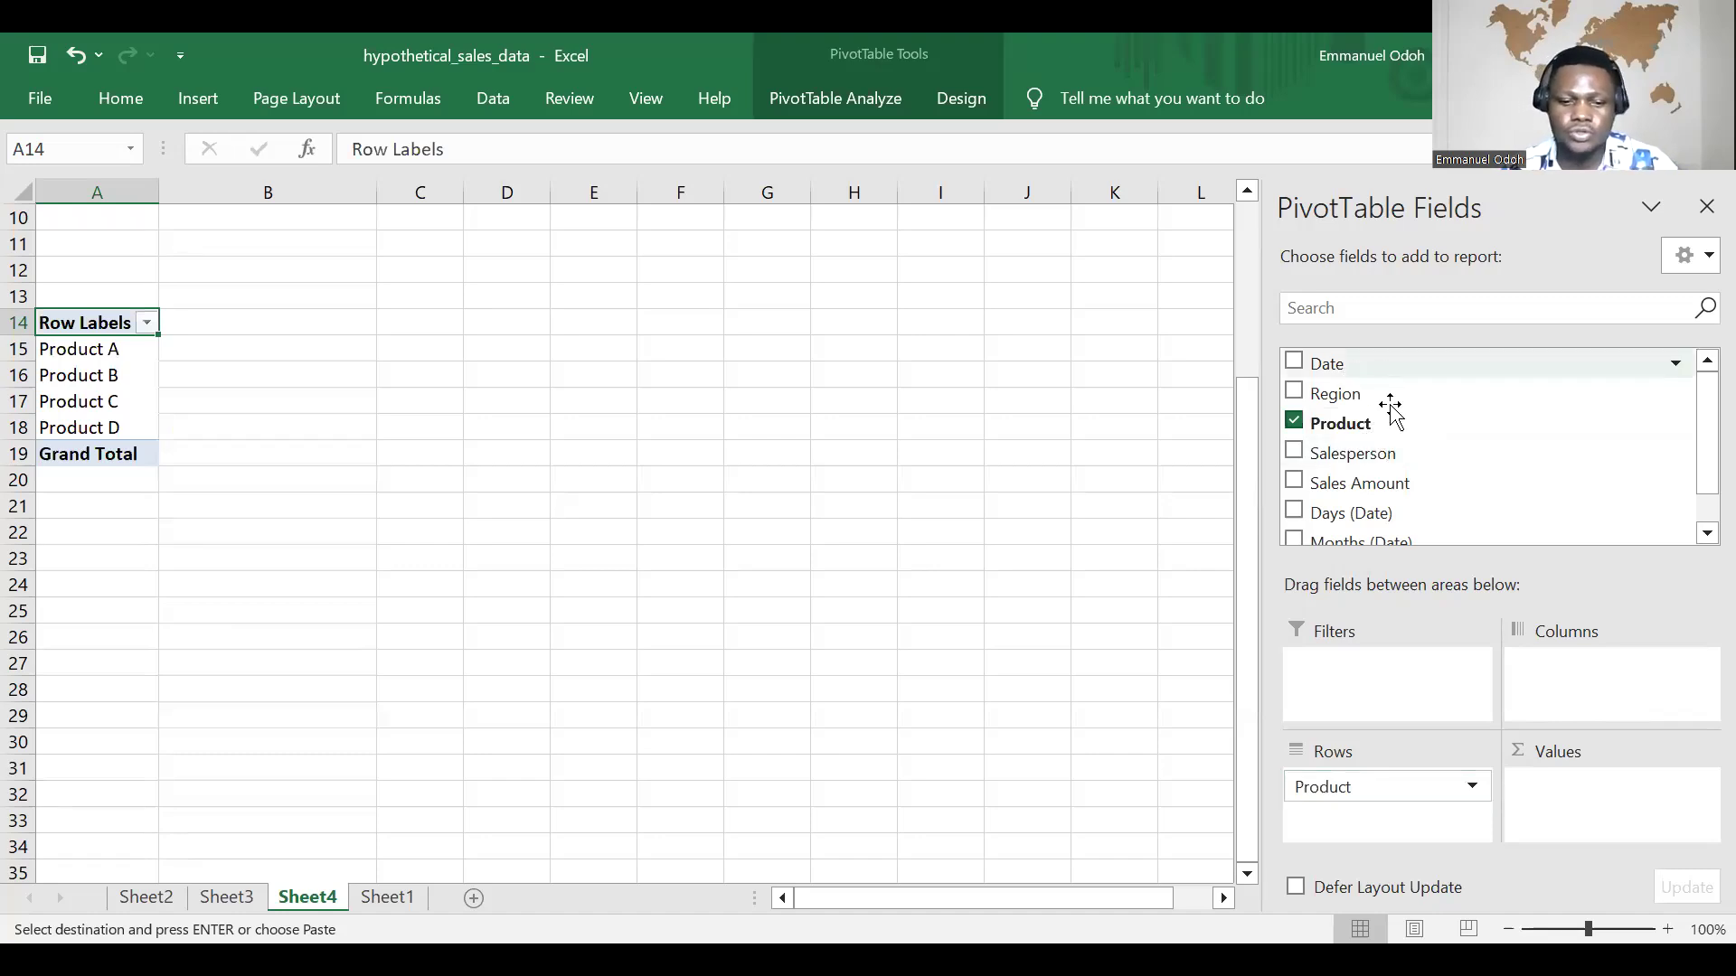
left_click_drag(1350, 402, 1607, 687)
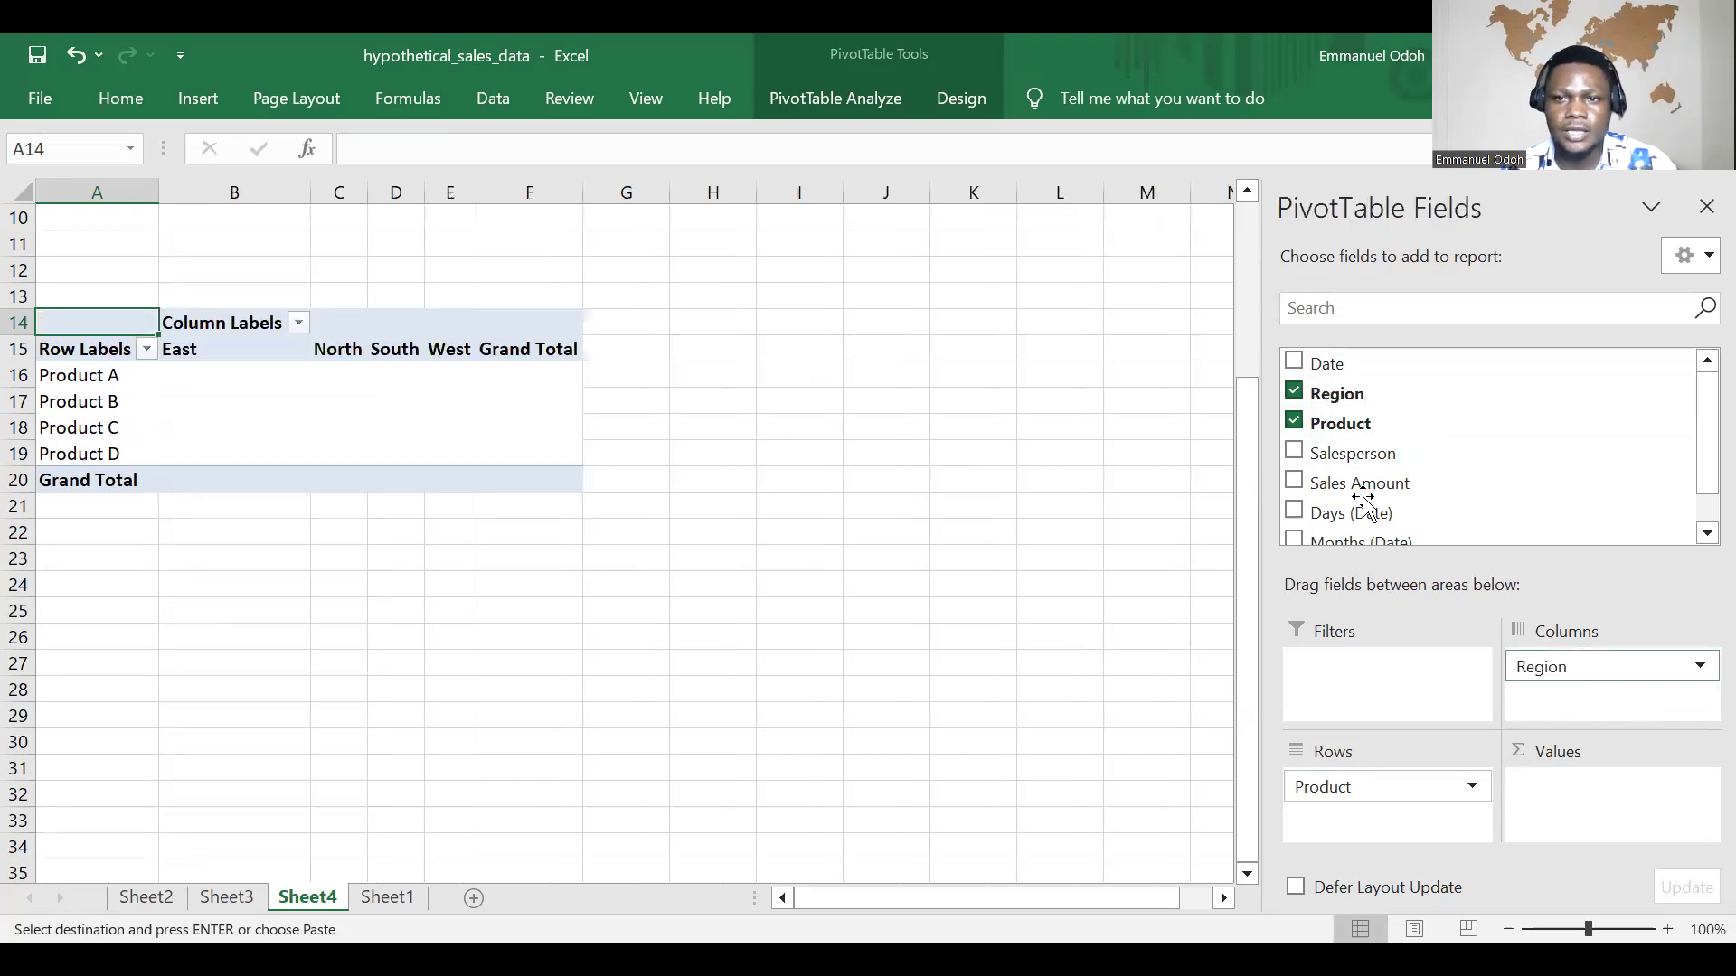
left_click_drag(1364, 495, 1614, 751)
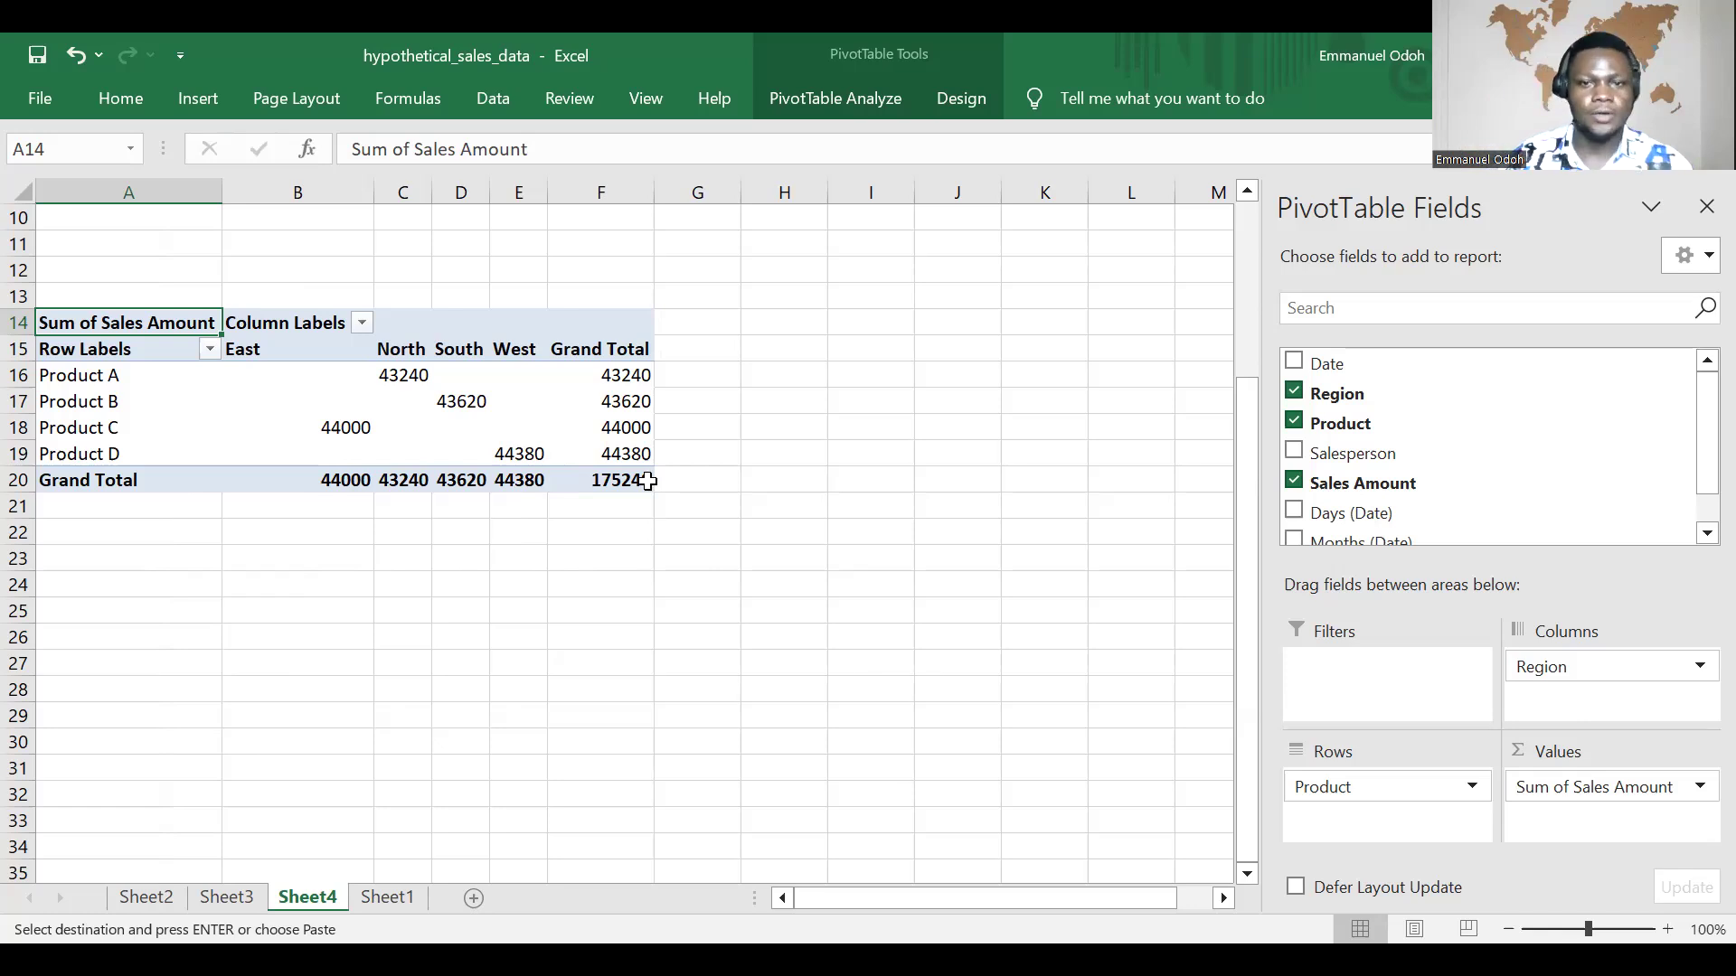
mouse_move(642, 480)
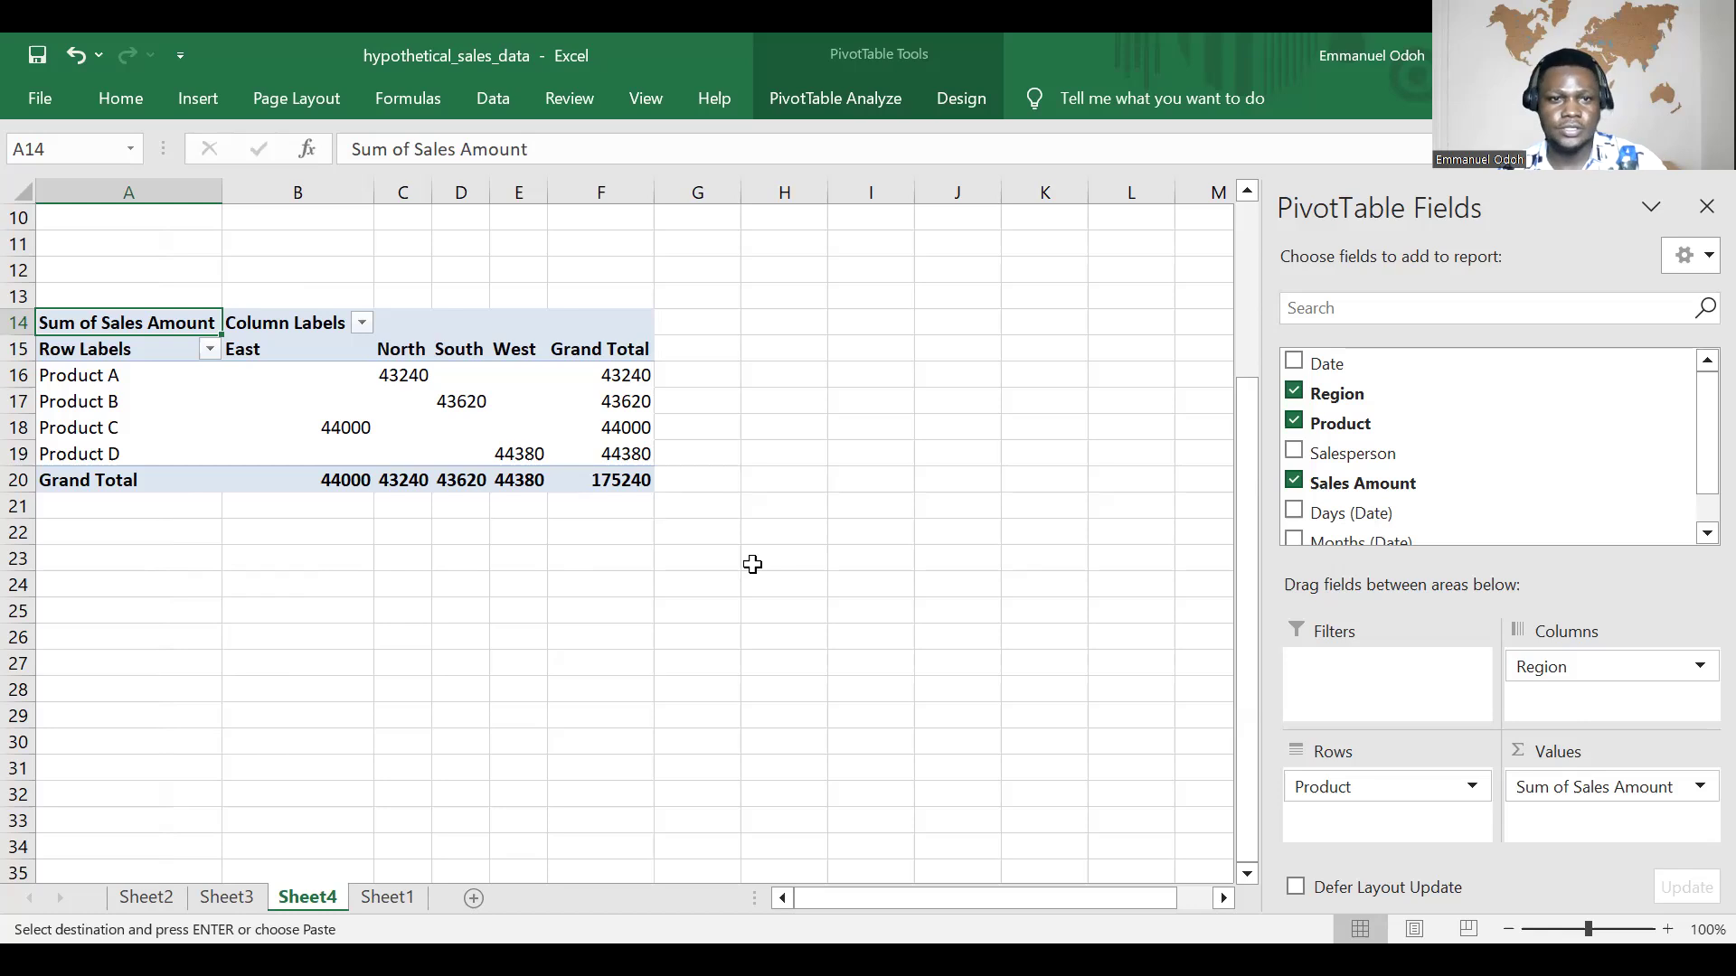
Step: Move the Region field from columns into rows, nested below Product
key("alt+Tab")
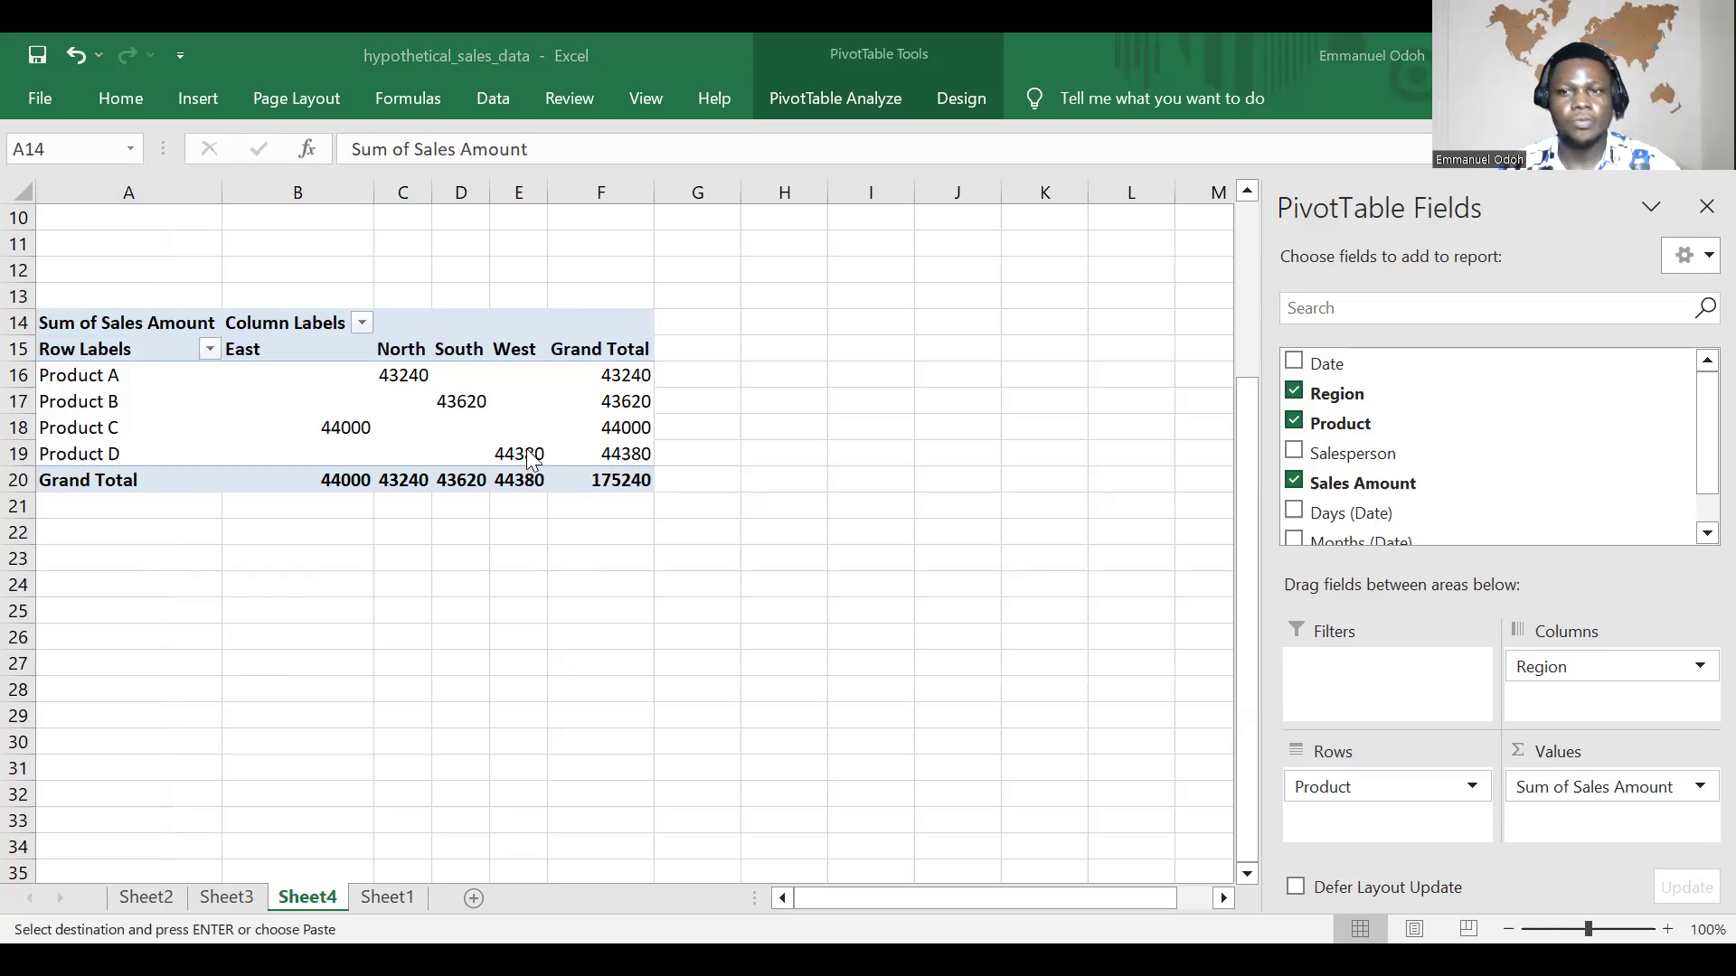
left_click(1573, 666)
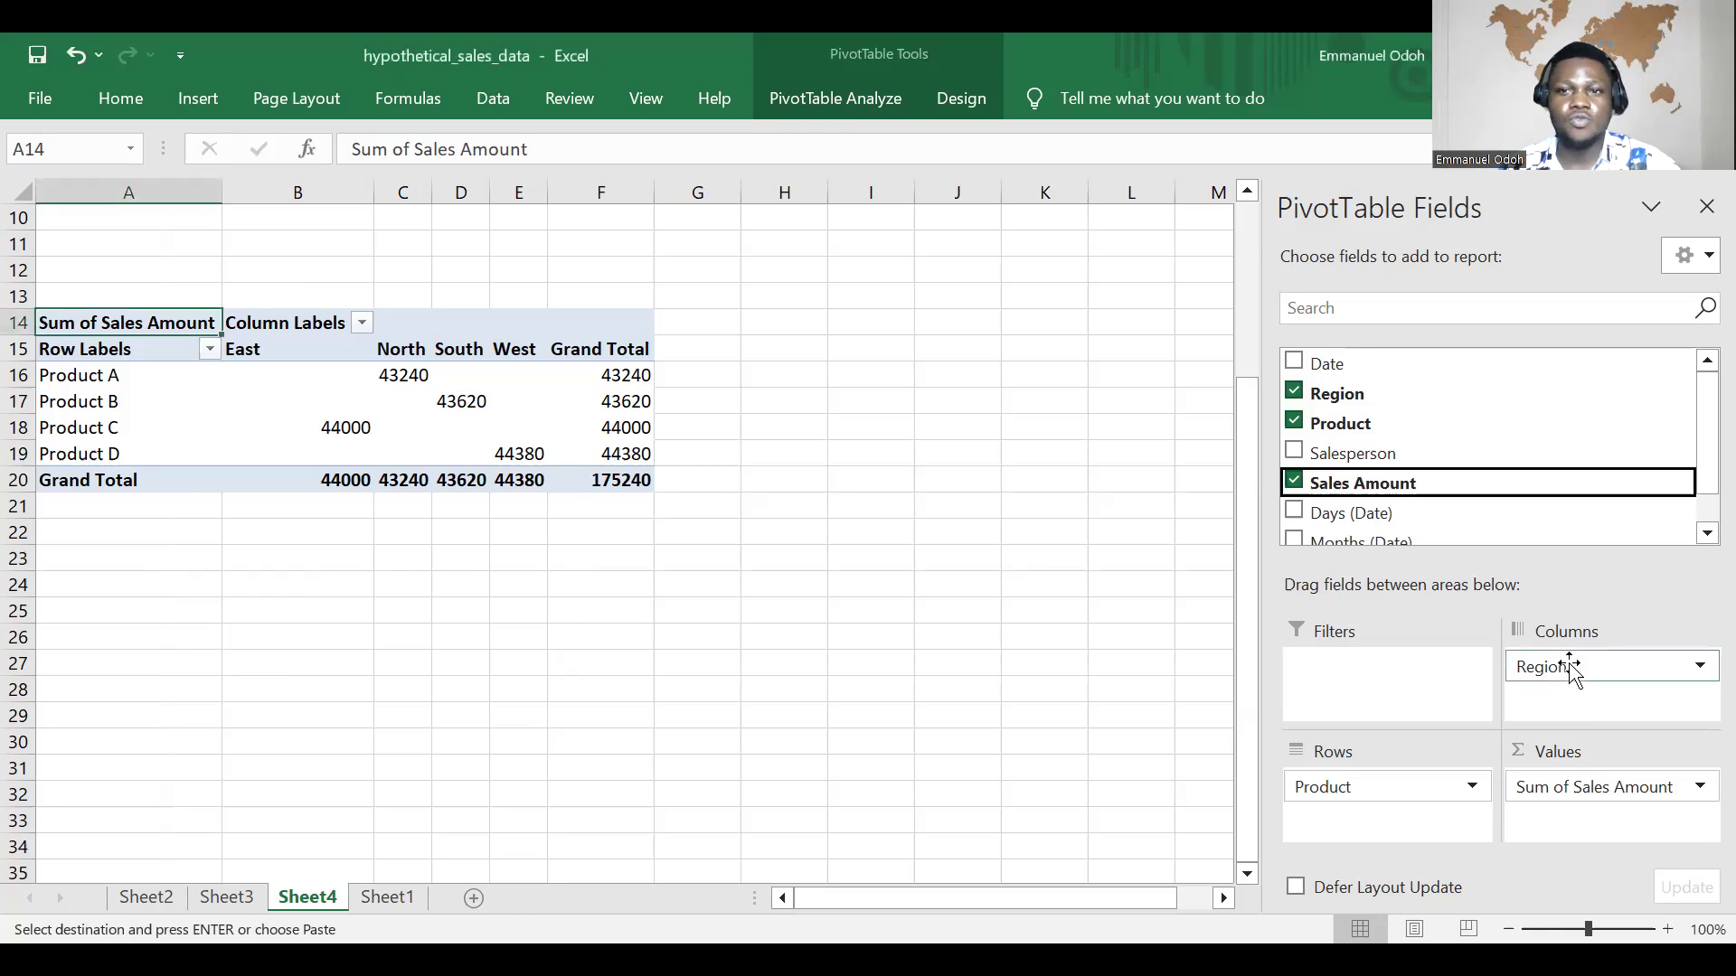
mouse_move(1571, 670)
left_mouse_down()
mouse_move(1582, 714)
mouse_move(1578, 673)
left_mouse_up()
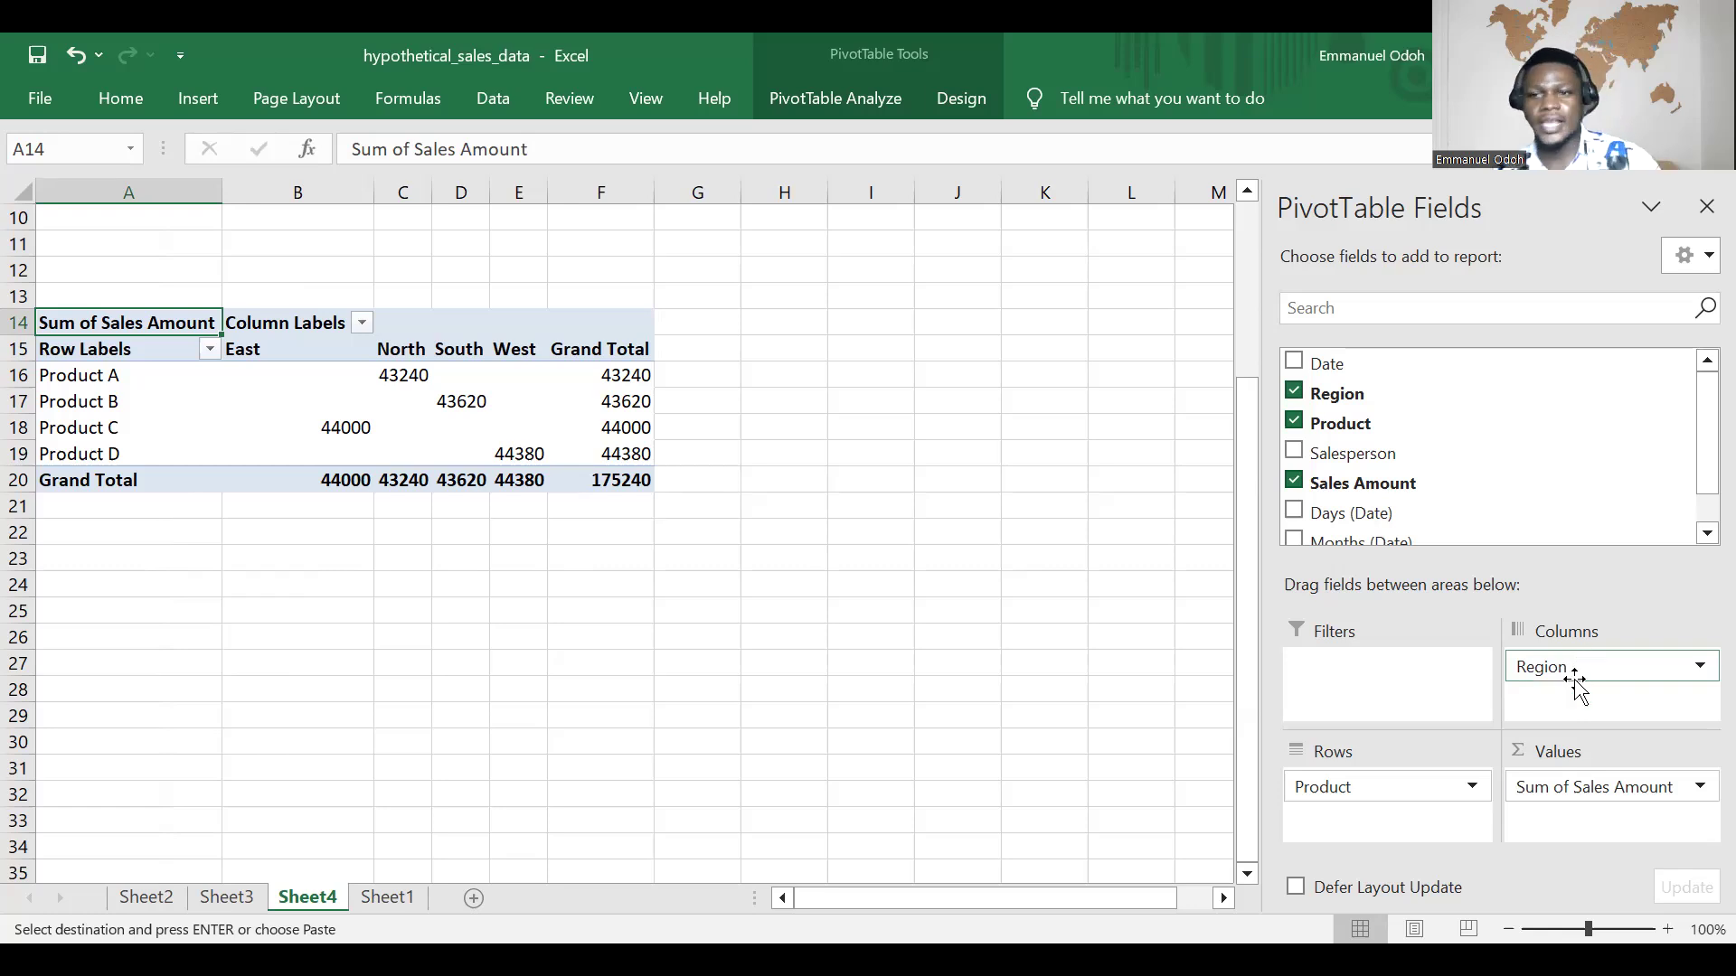
left_click_drag(1578, 673, 1320, 812)
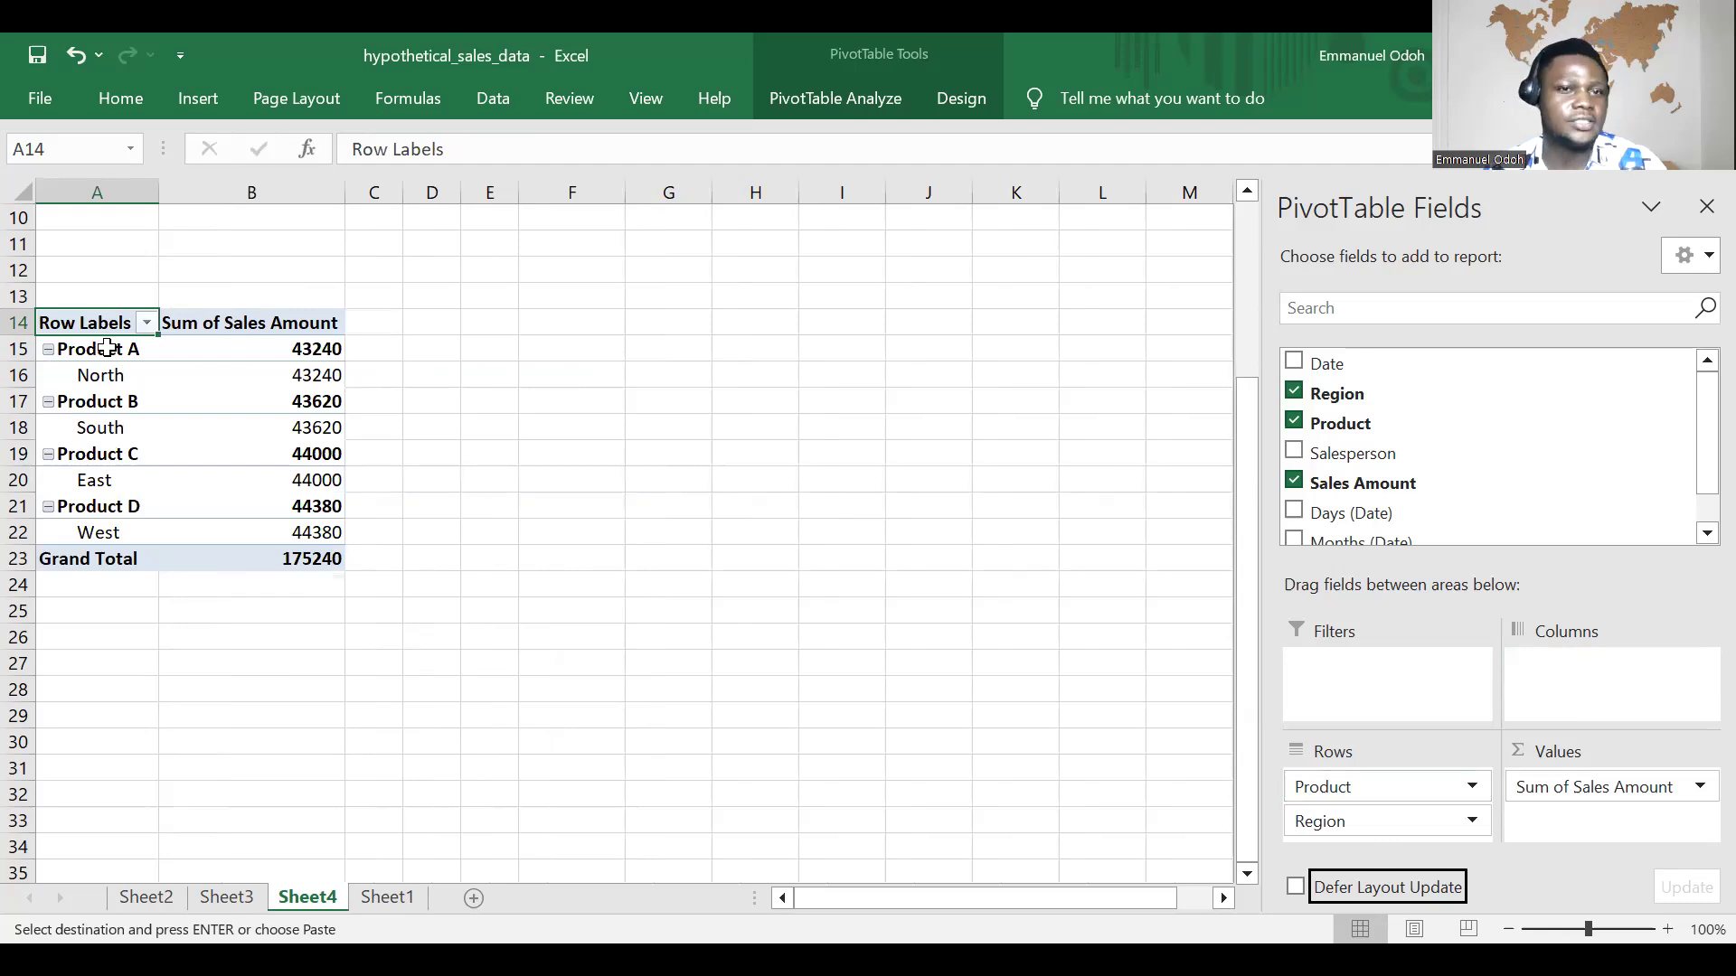
Step: Collapse the Product A and Product C groups to view their totals, and expand both again
left_click(50, 353)
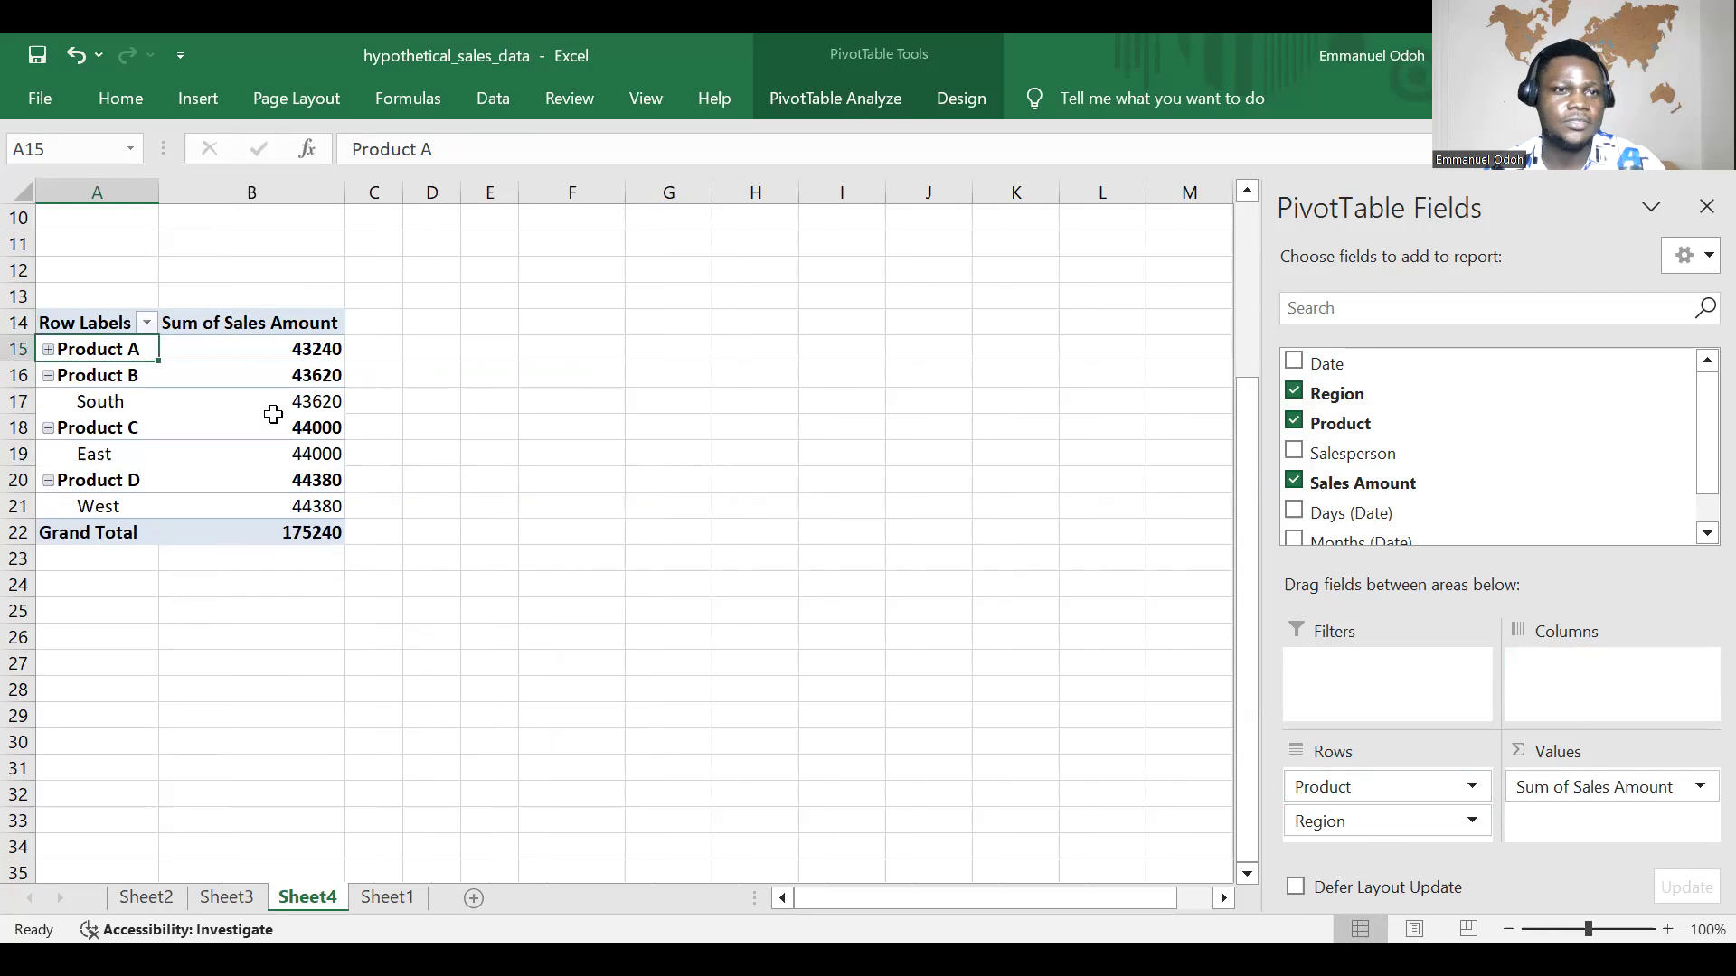
left_click(47, 427)
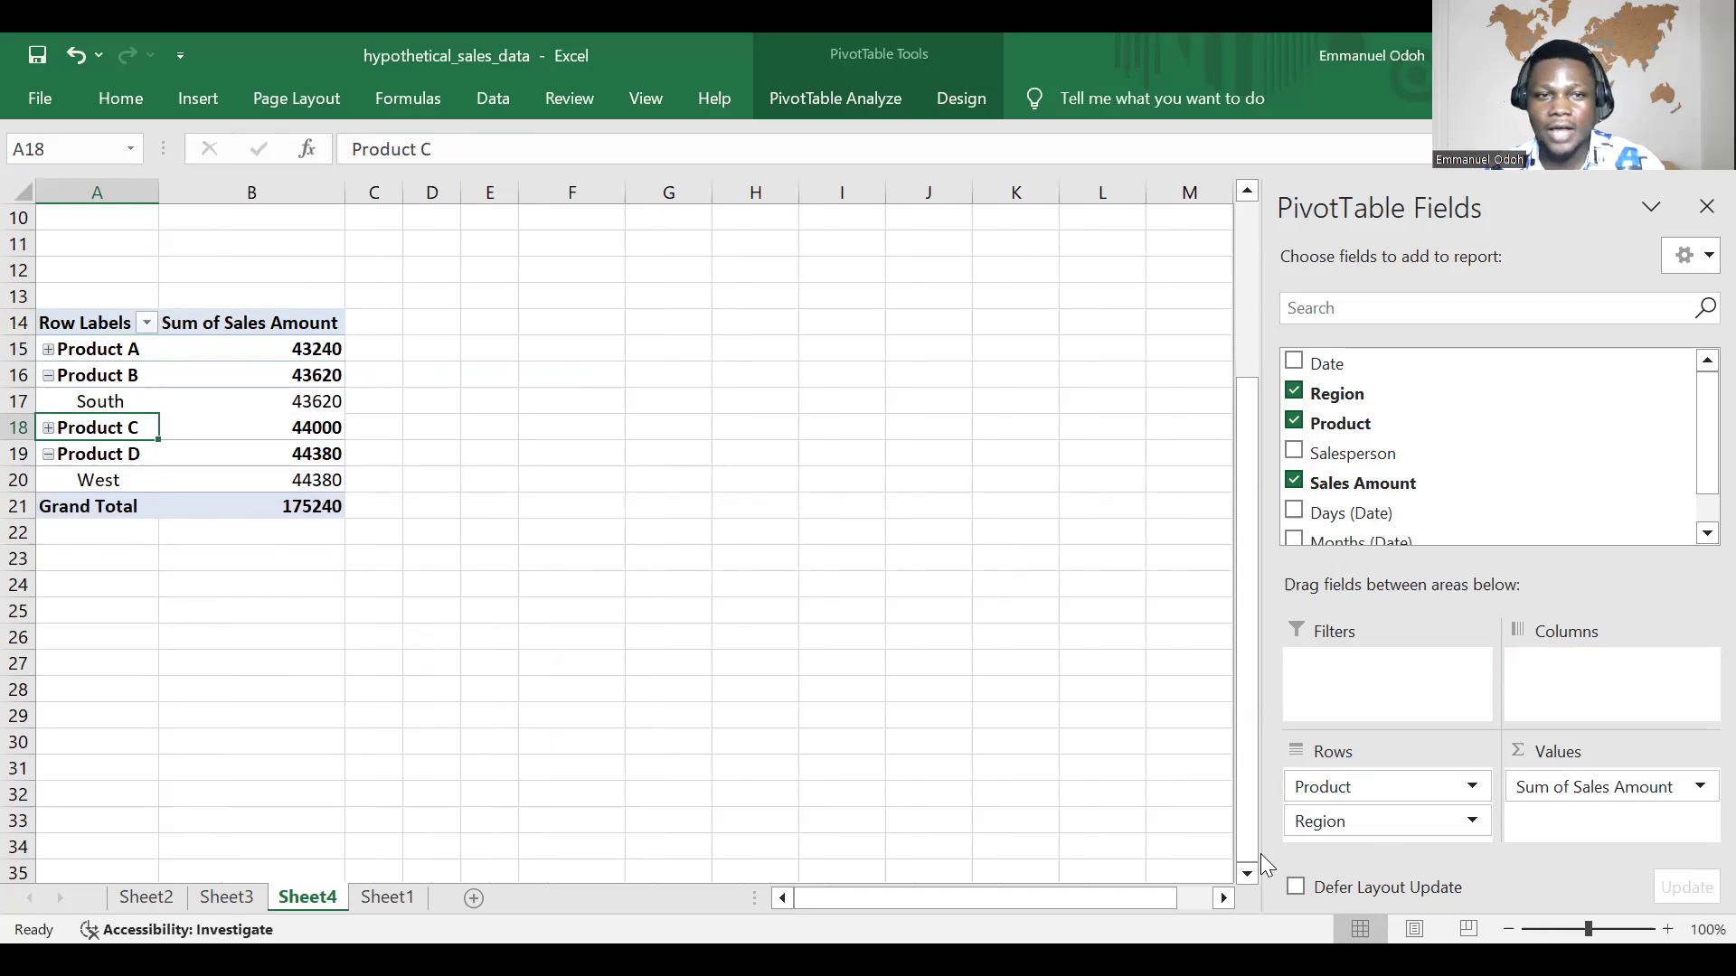
left_click(48, 429)
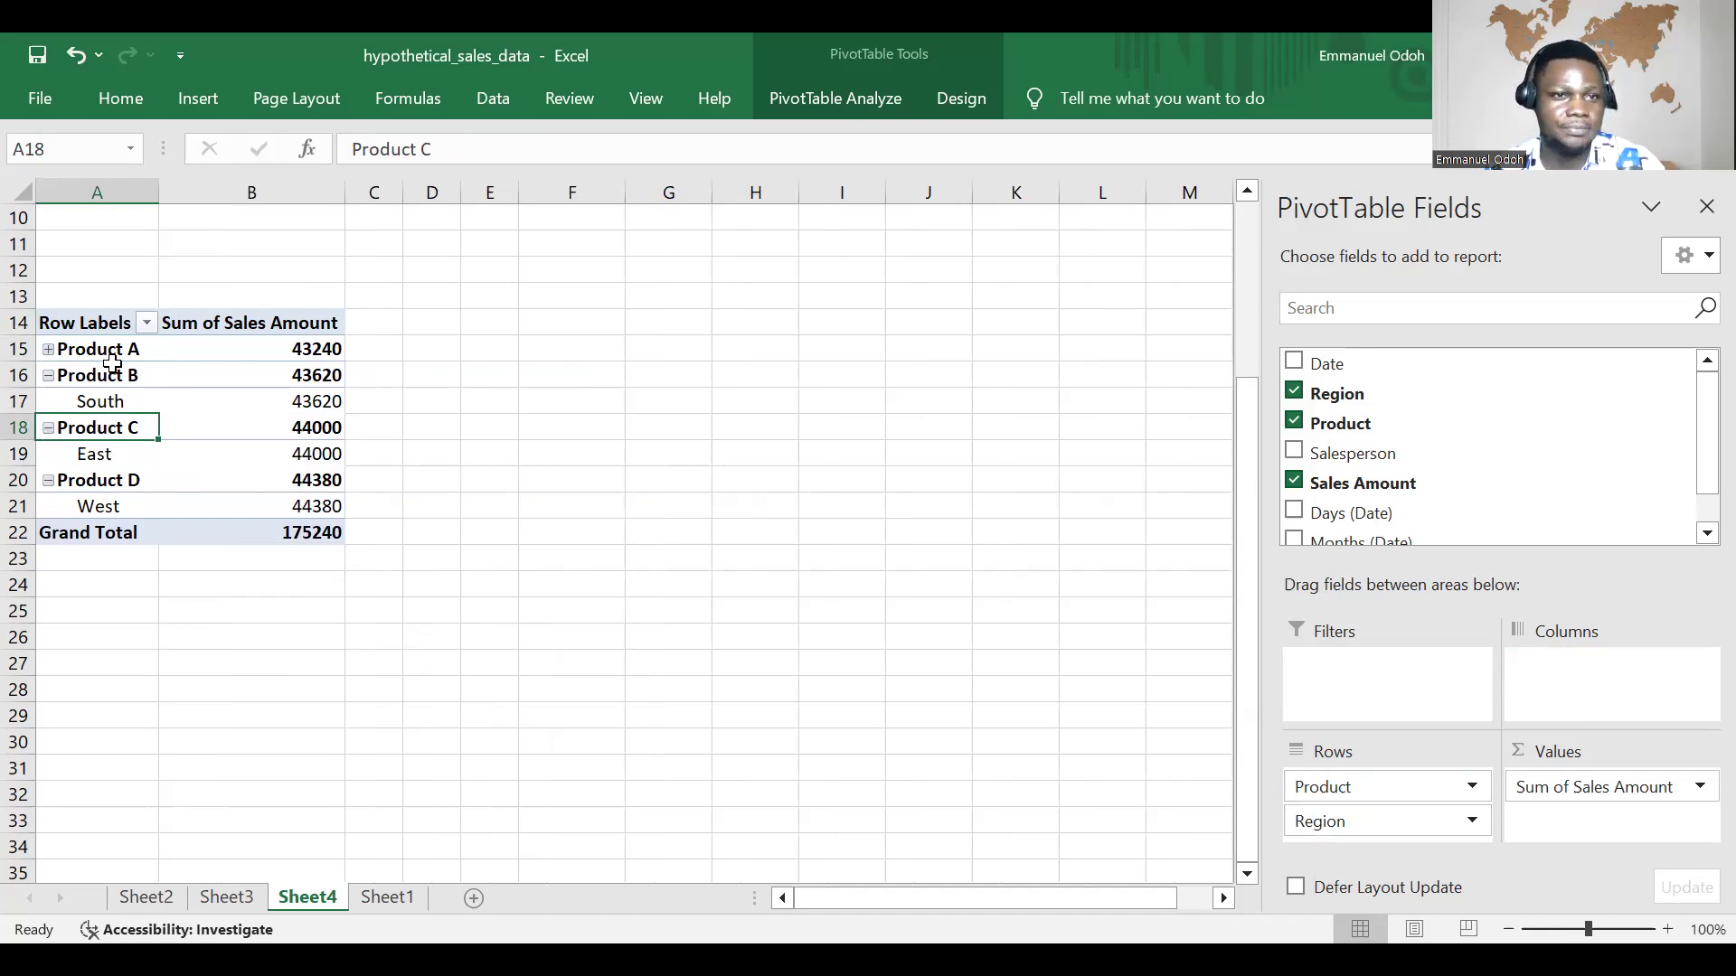
left_click(49, 350)
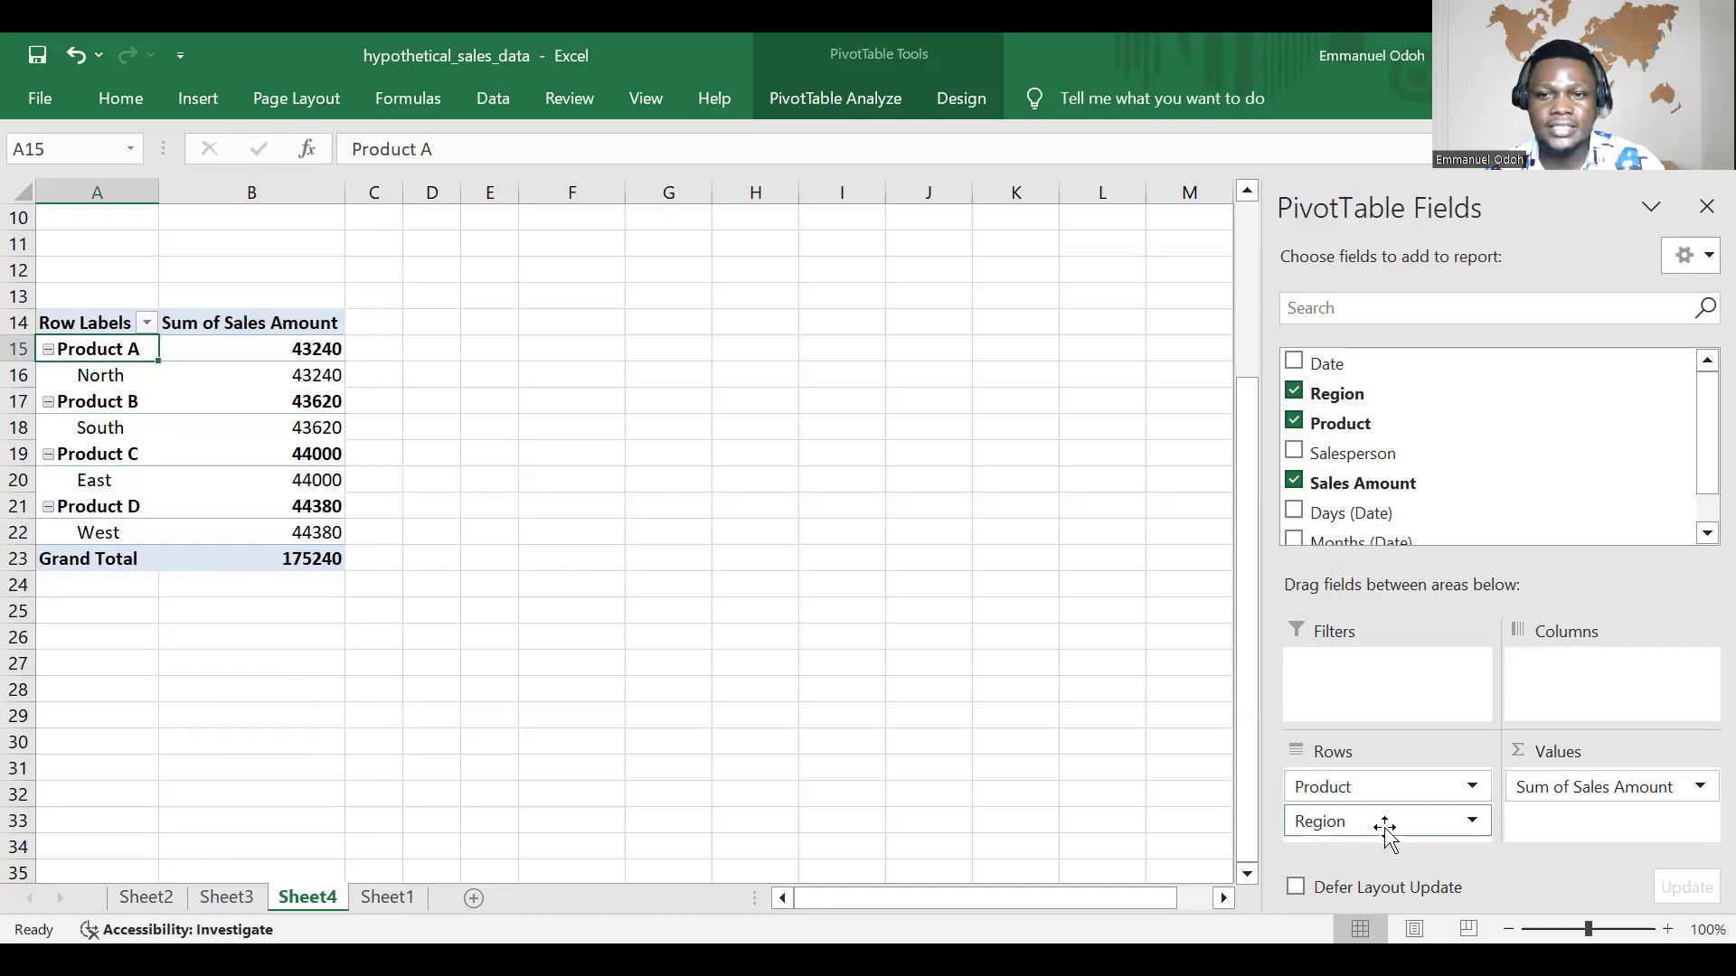
Step: Move the Product field from rows to columns, leaving Region as the only row field
mouse_move(1386, 830)
left_mouse_down()
mouse_move(1439, 827)
mouse_move(1389, 849)
left_mouse_up()
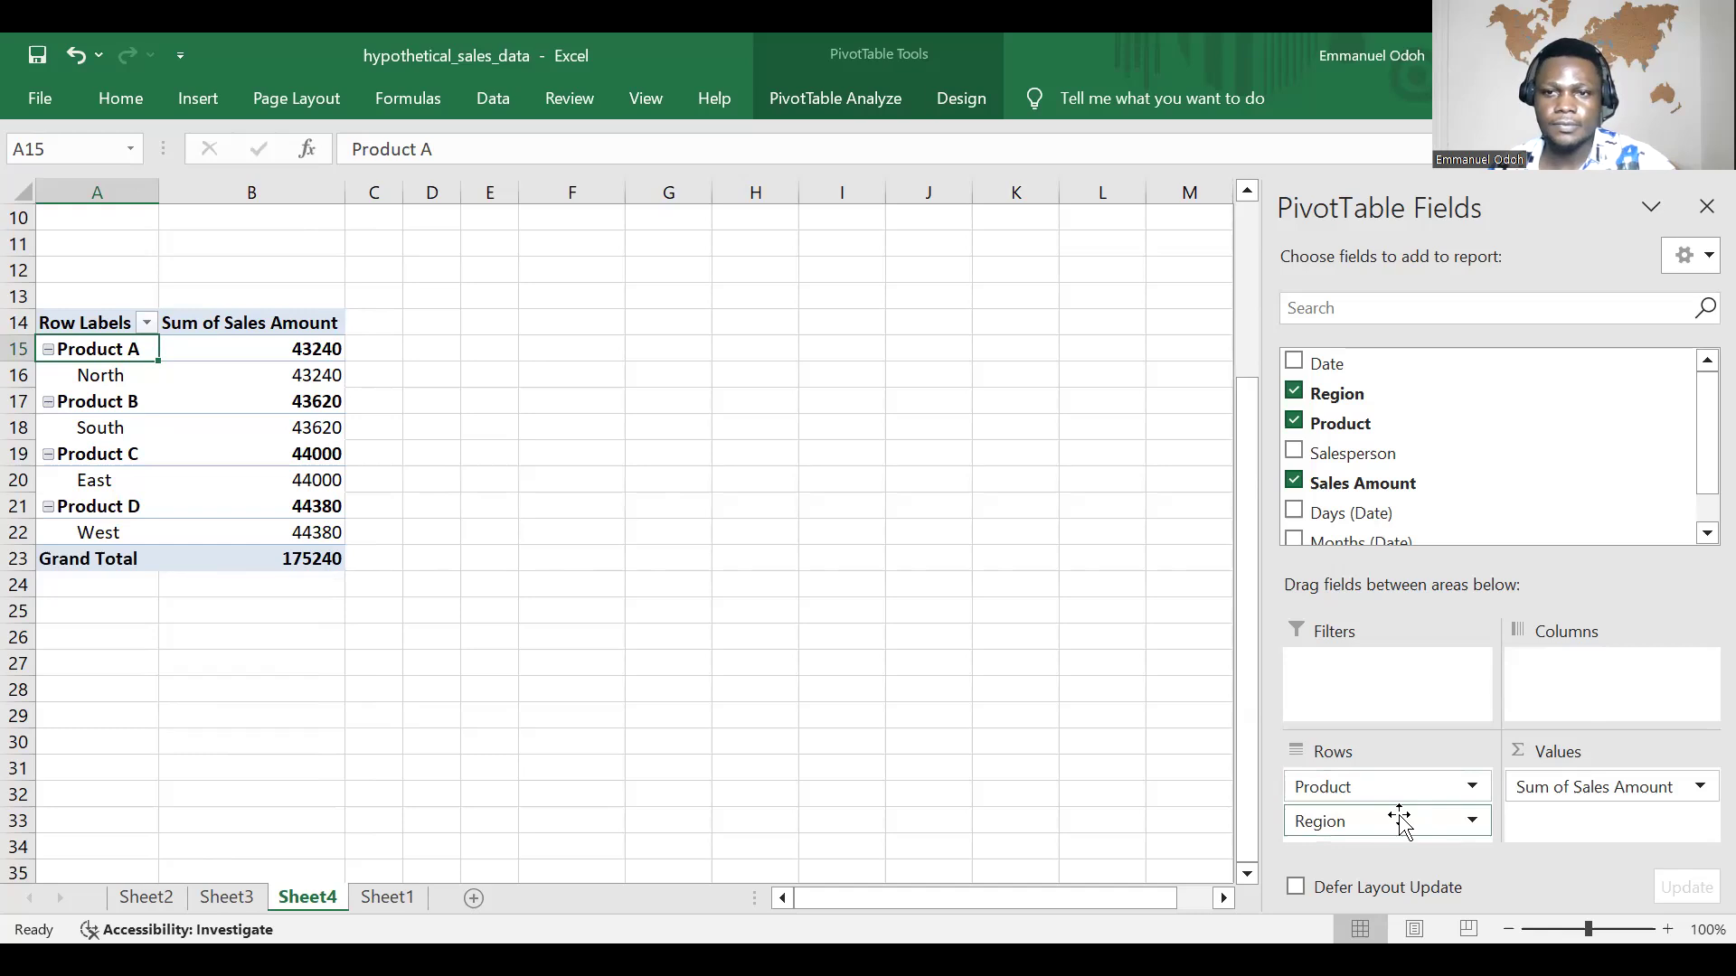
left_click_drag(1406, 788, 1596, 693)
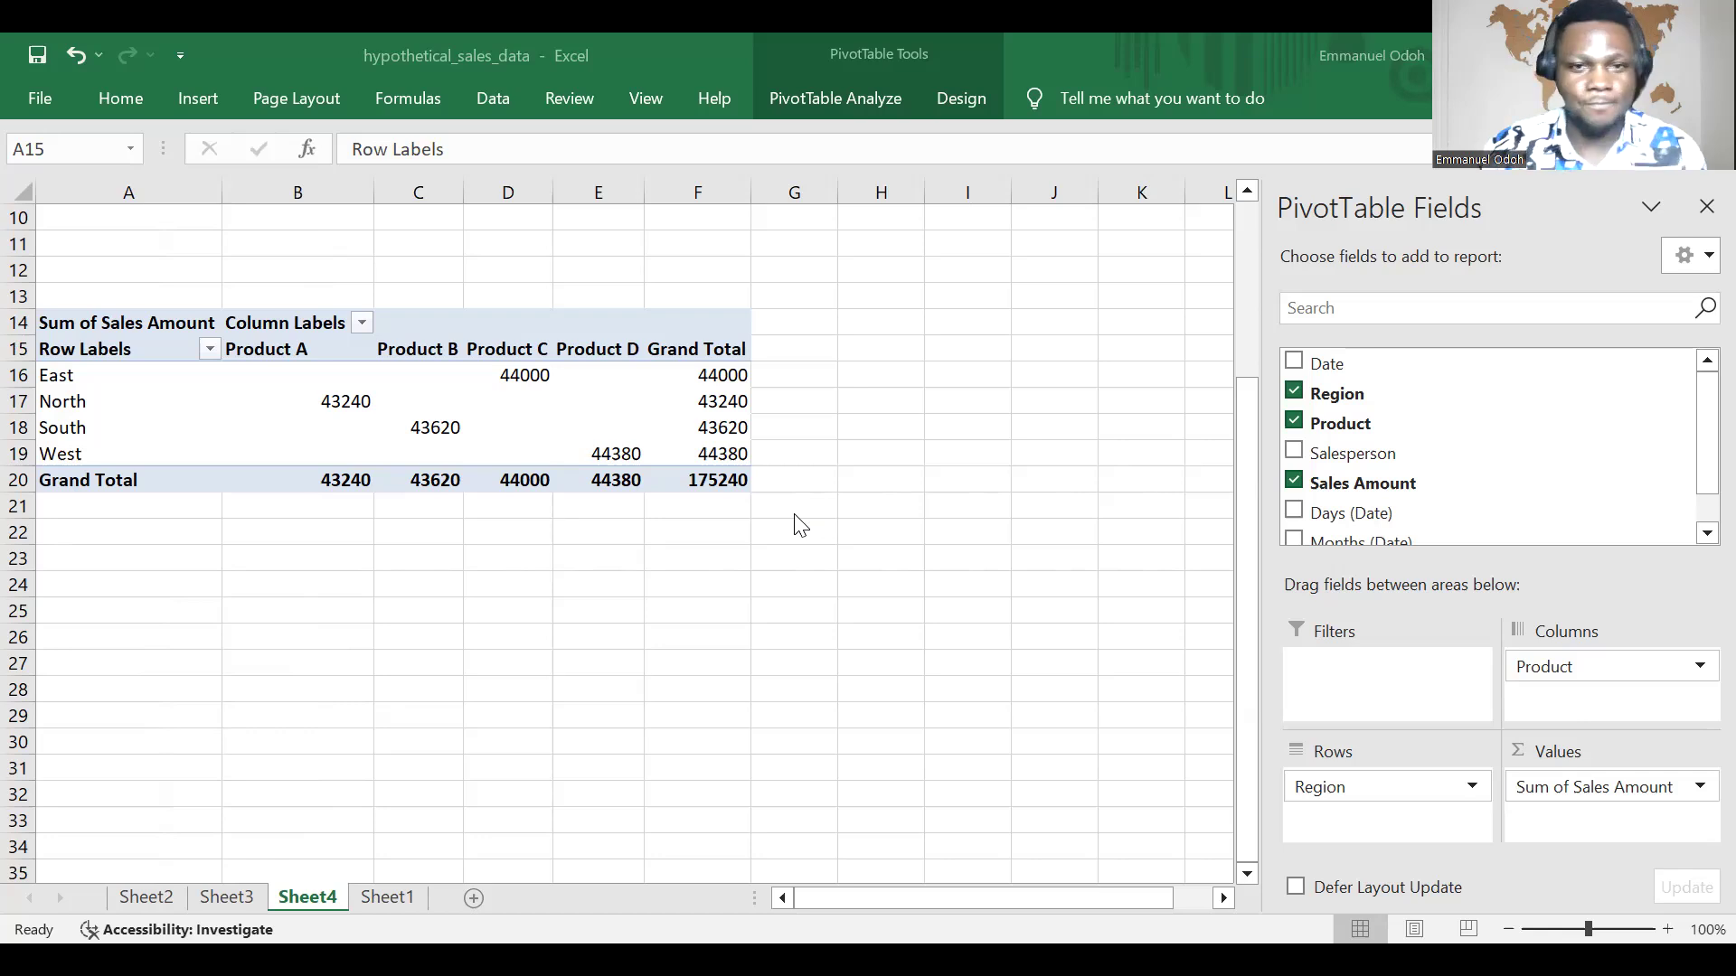
Step: Review the monthly sales PivotTable on Sheet3 and the region, product and salesperson PivotTables on Sheet2
left_click(224, 898)
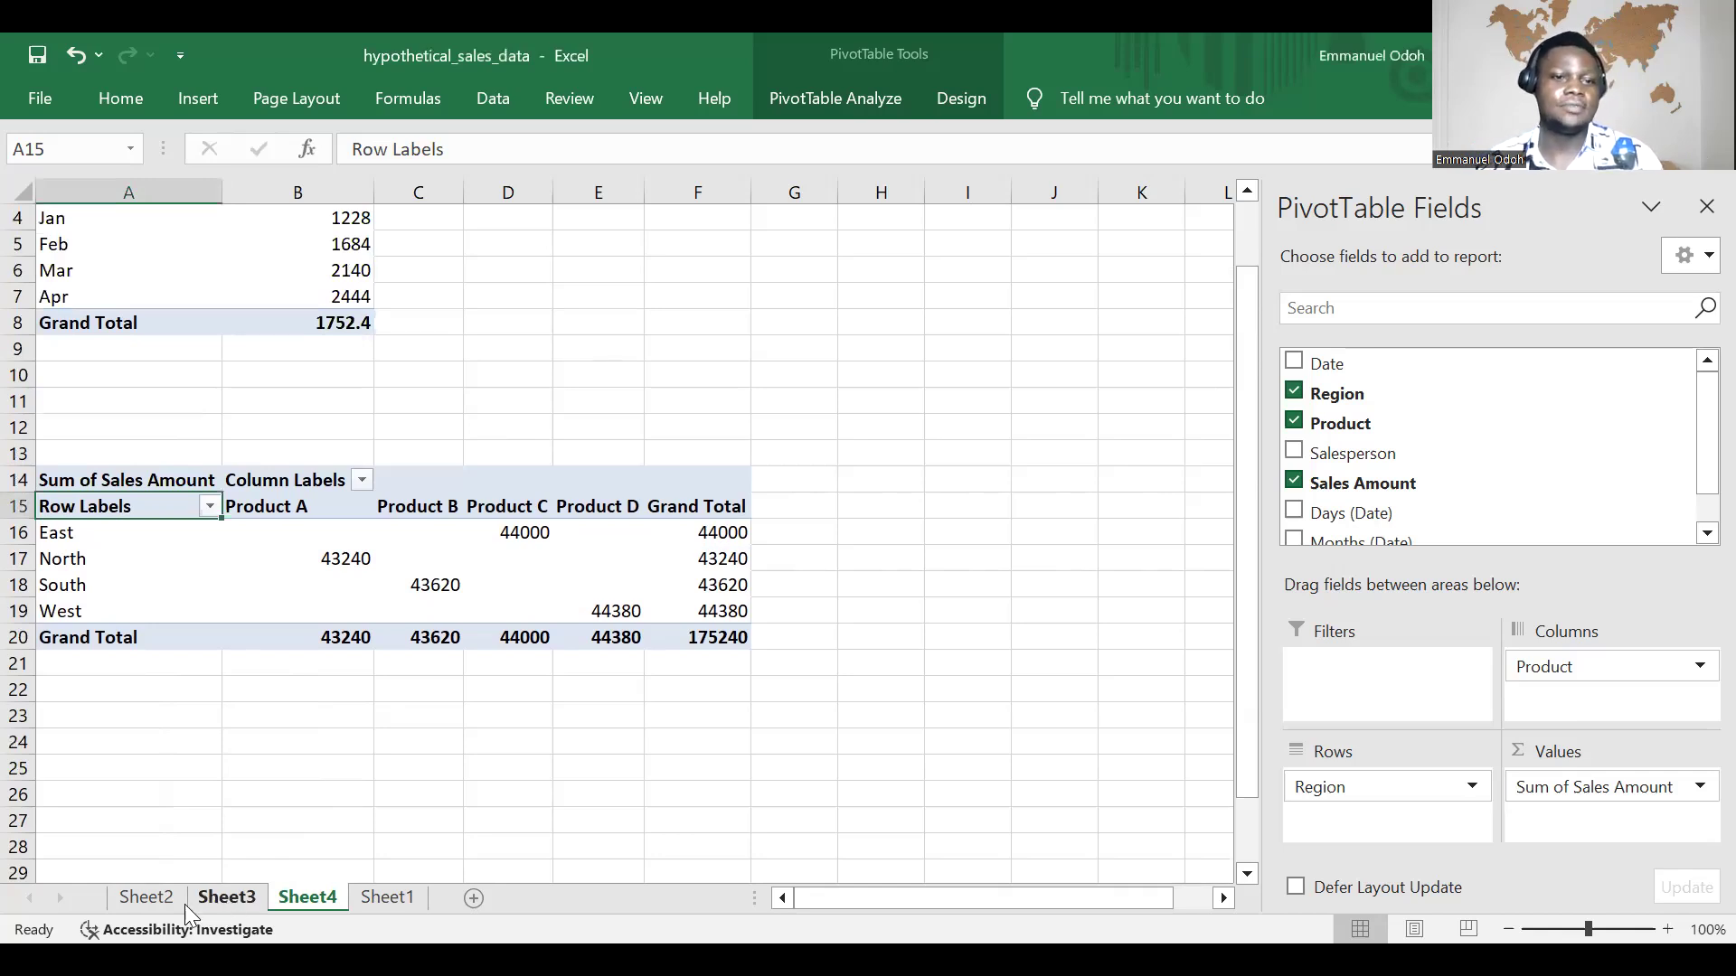
left_click(220, 897)
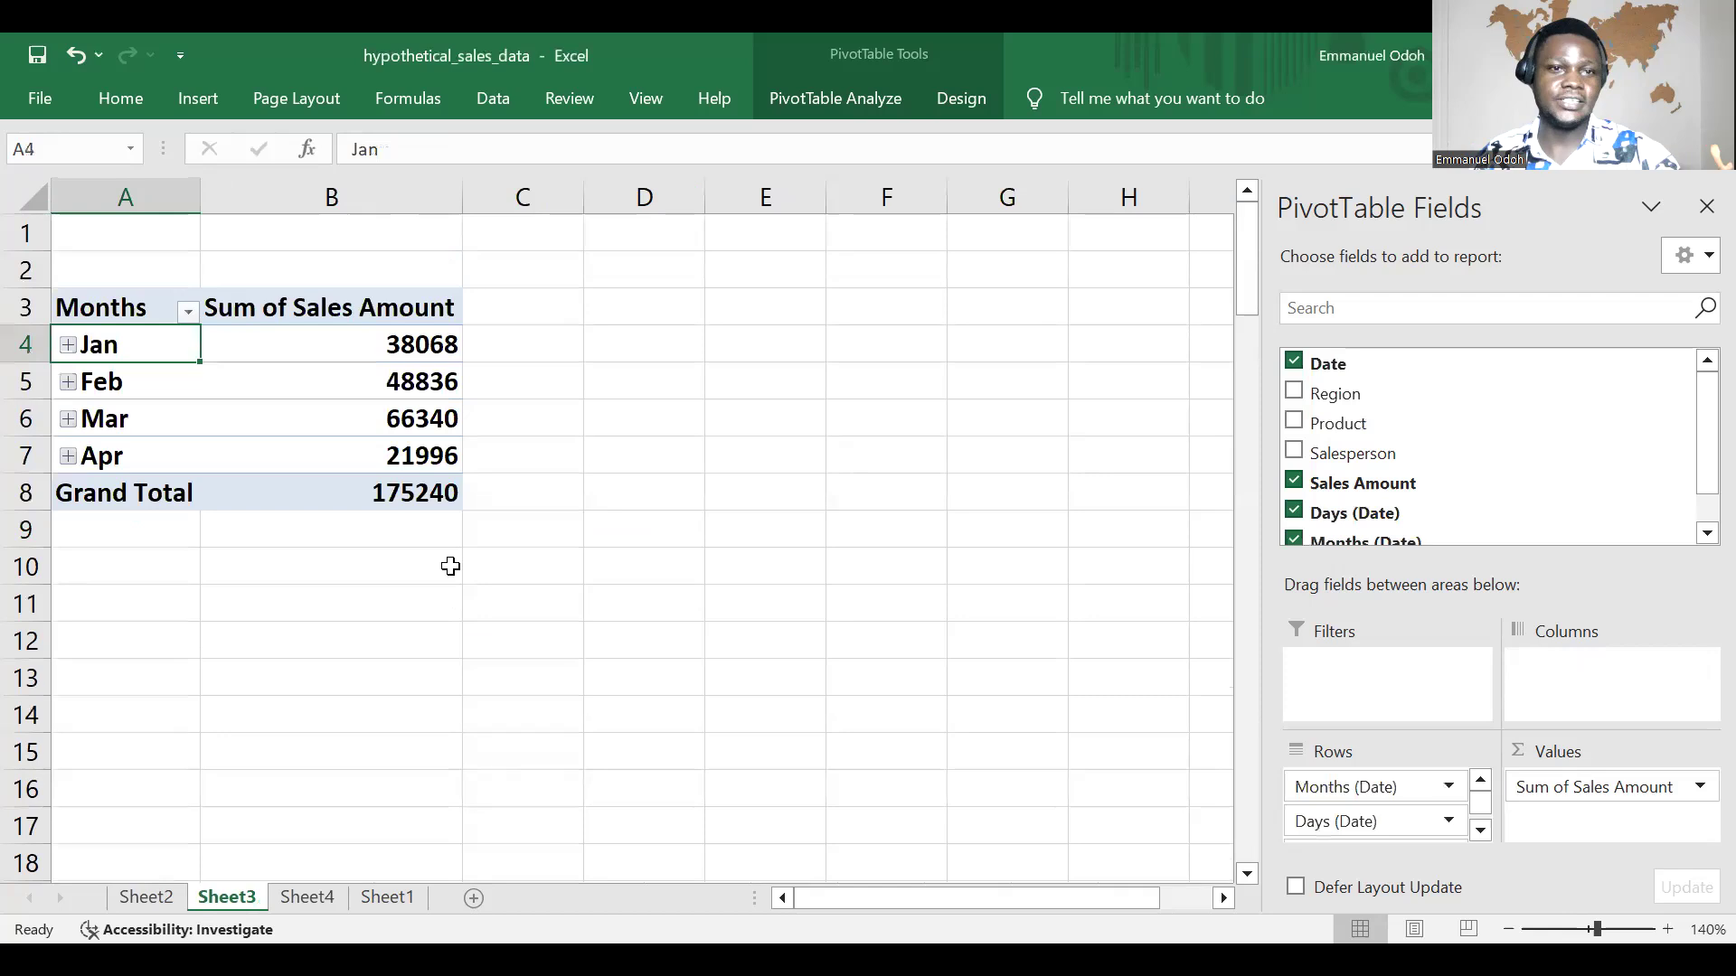
left_click(141, 901)
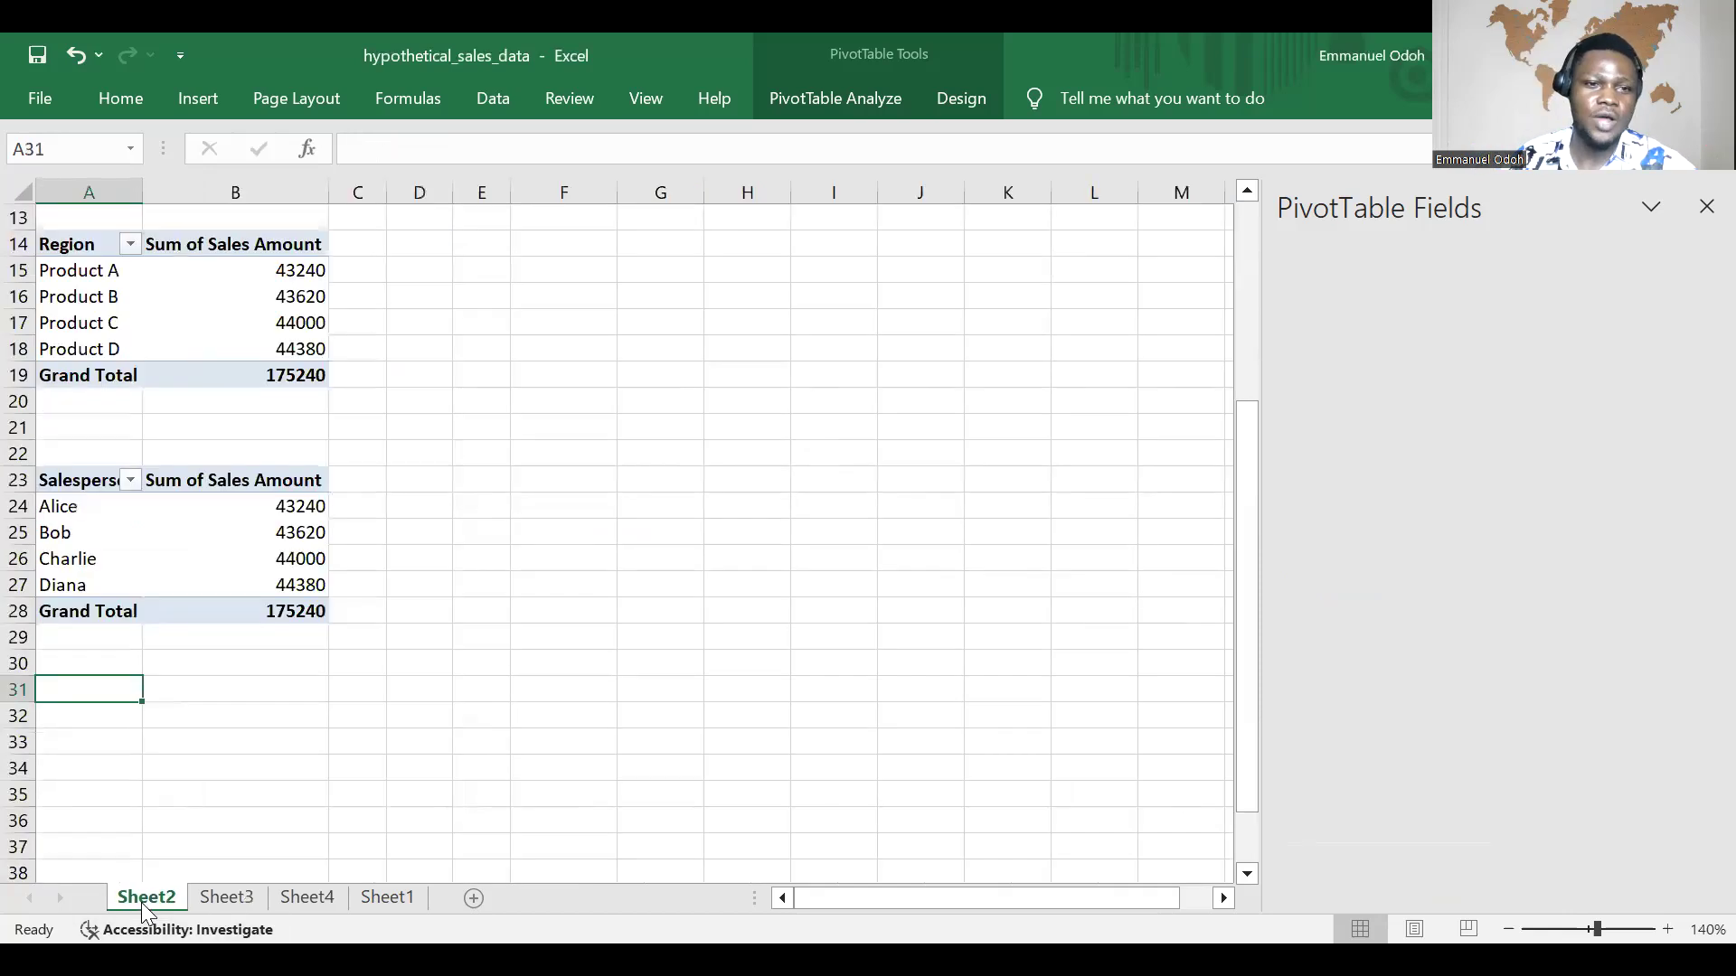
scroll(308, 664, "up", 4)
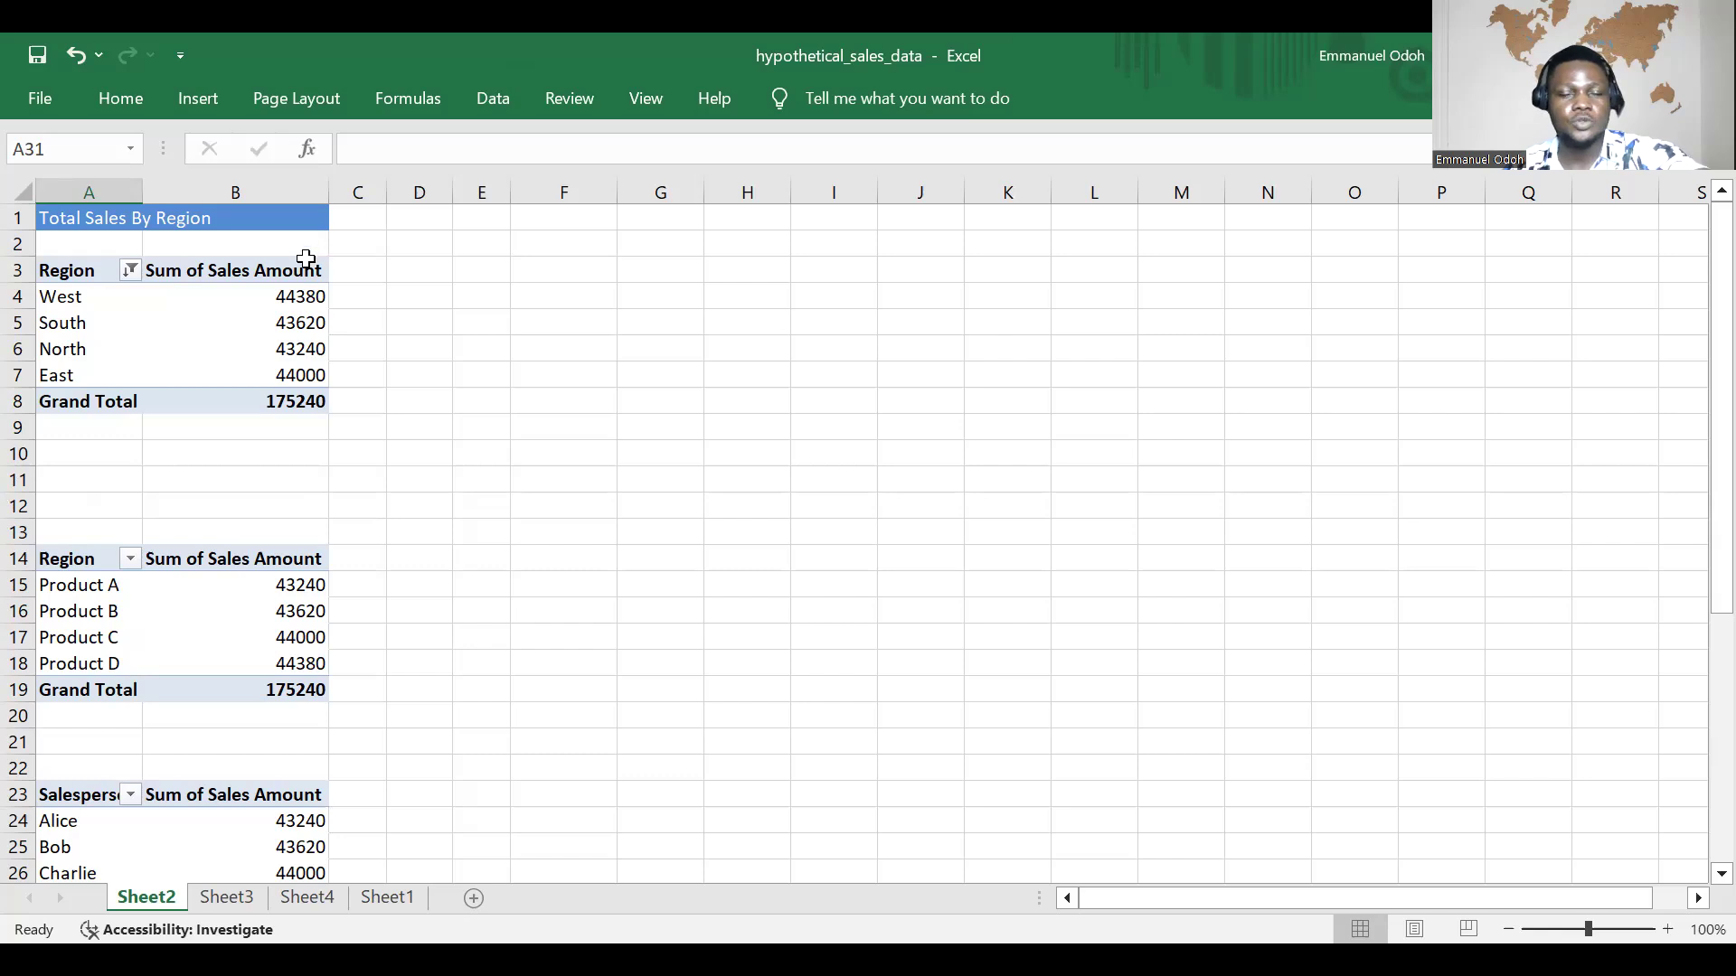
mouse_move(289, 286)
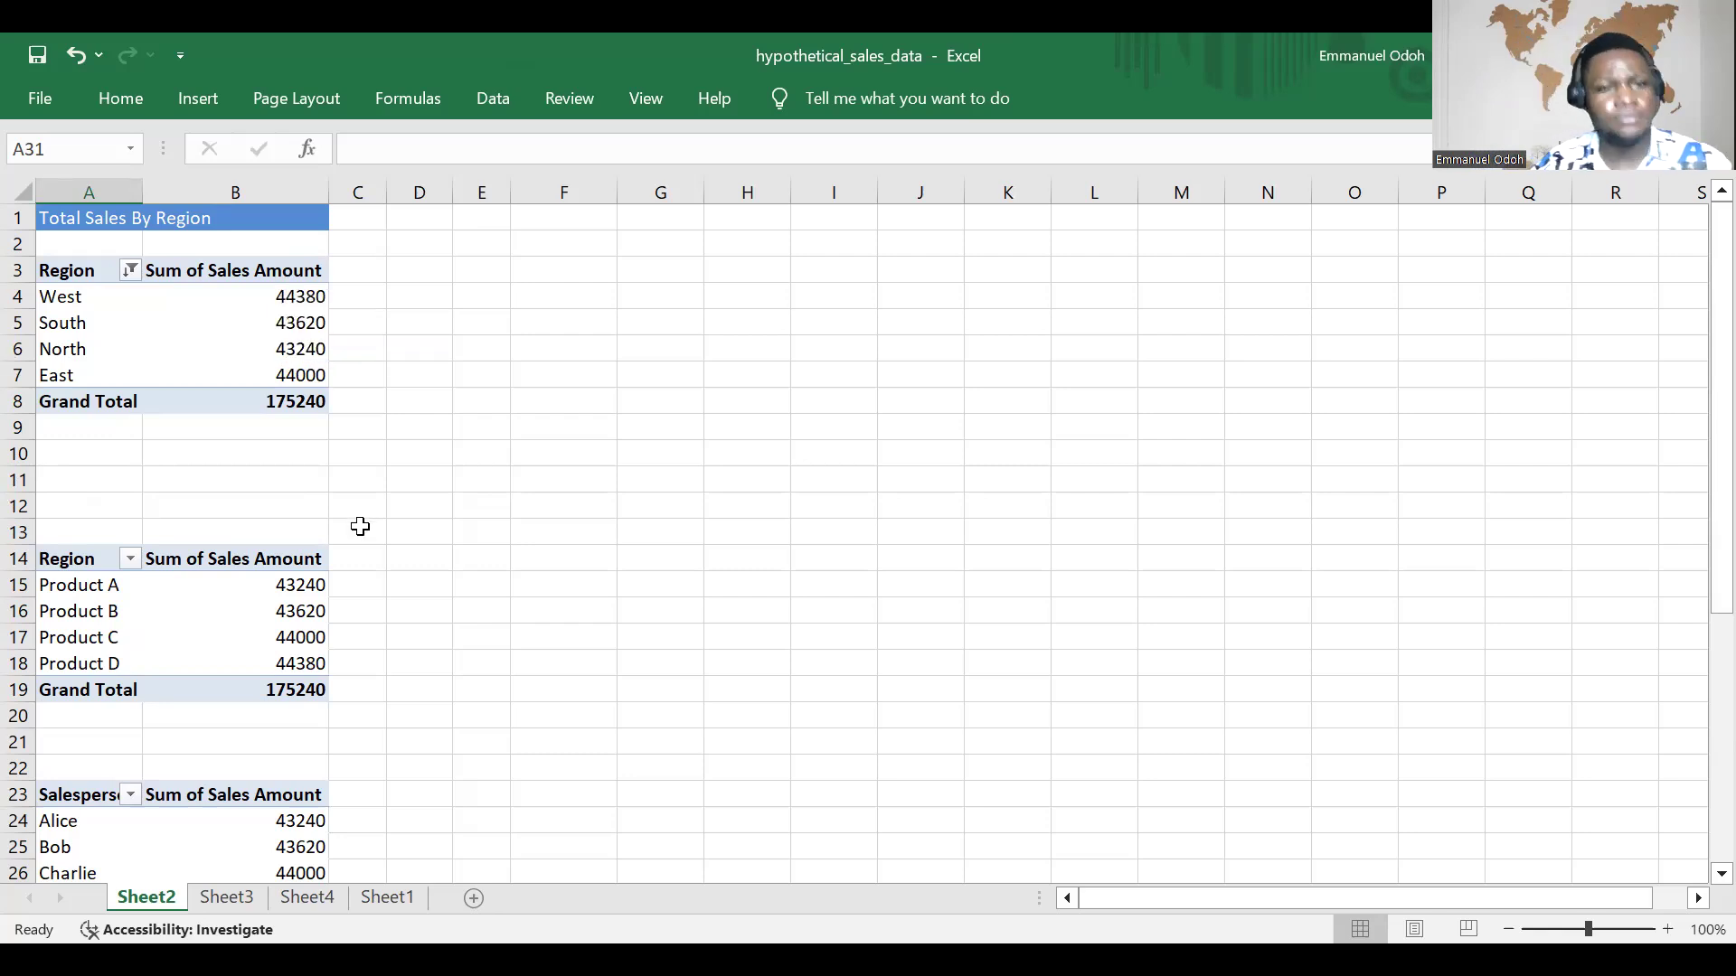
scroll(359, 533, "down", 3)
scroll(360, 579, "down", 4)
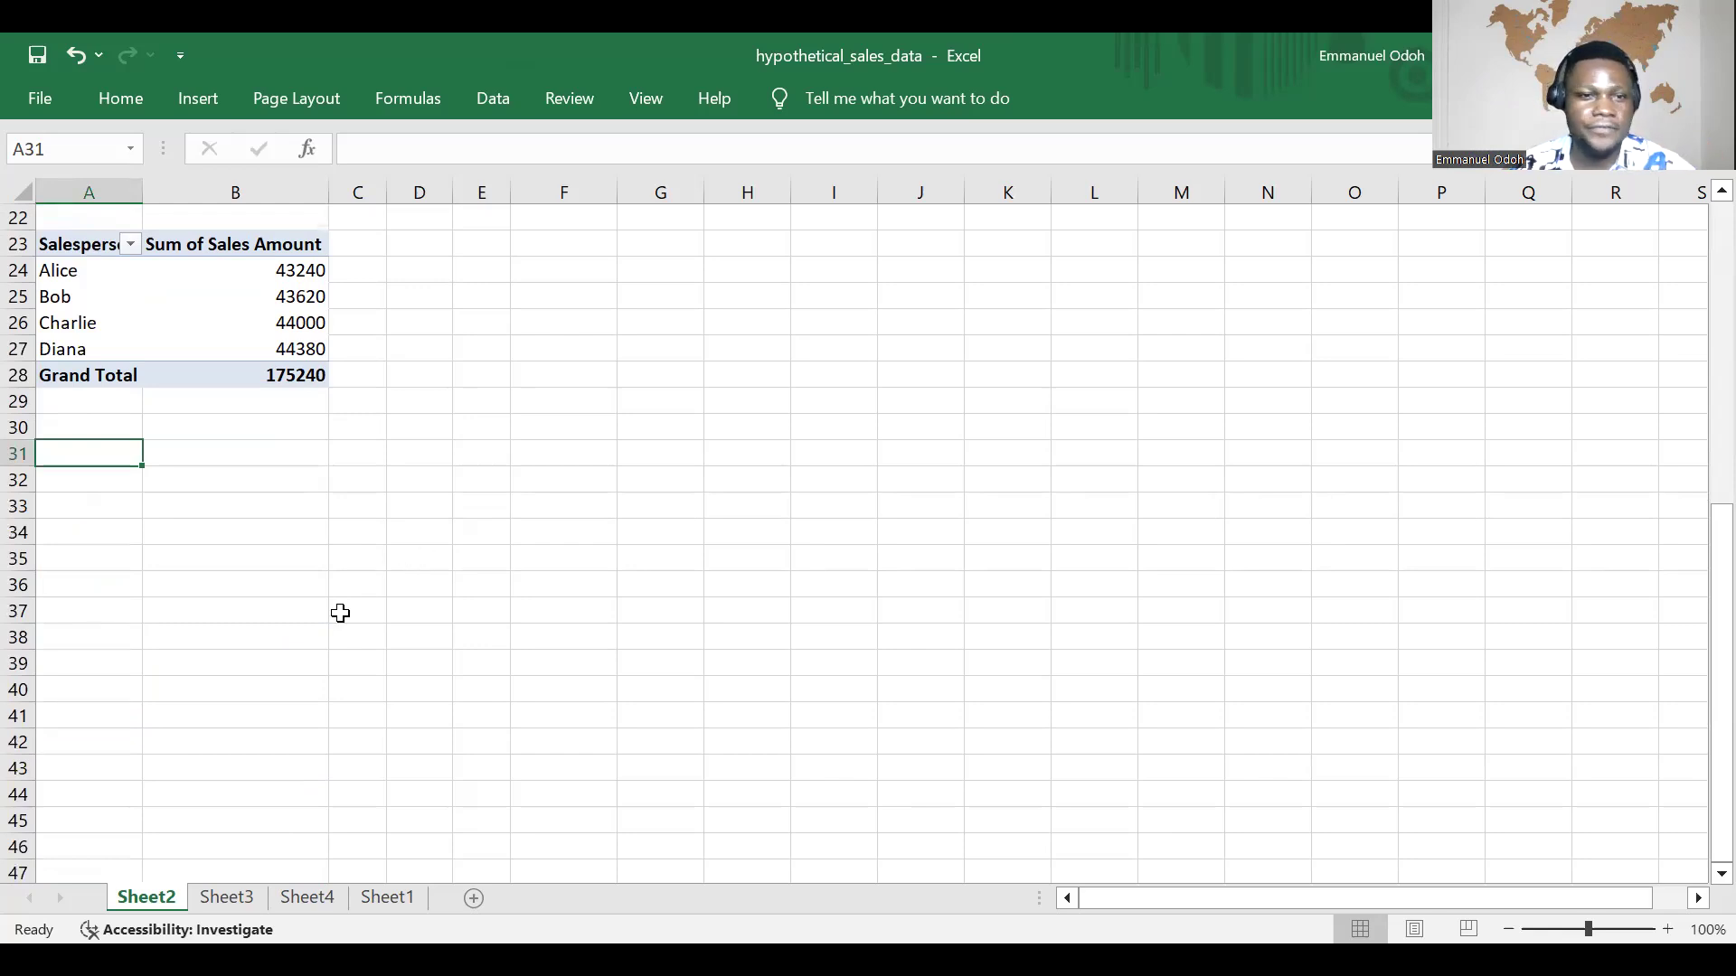
left_click(239, 897)
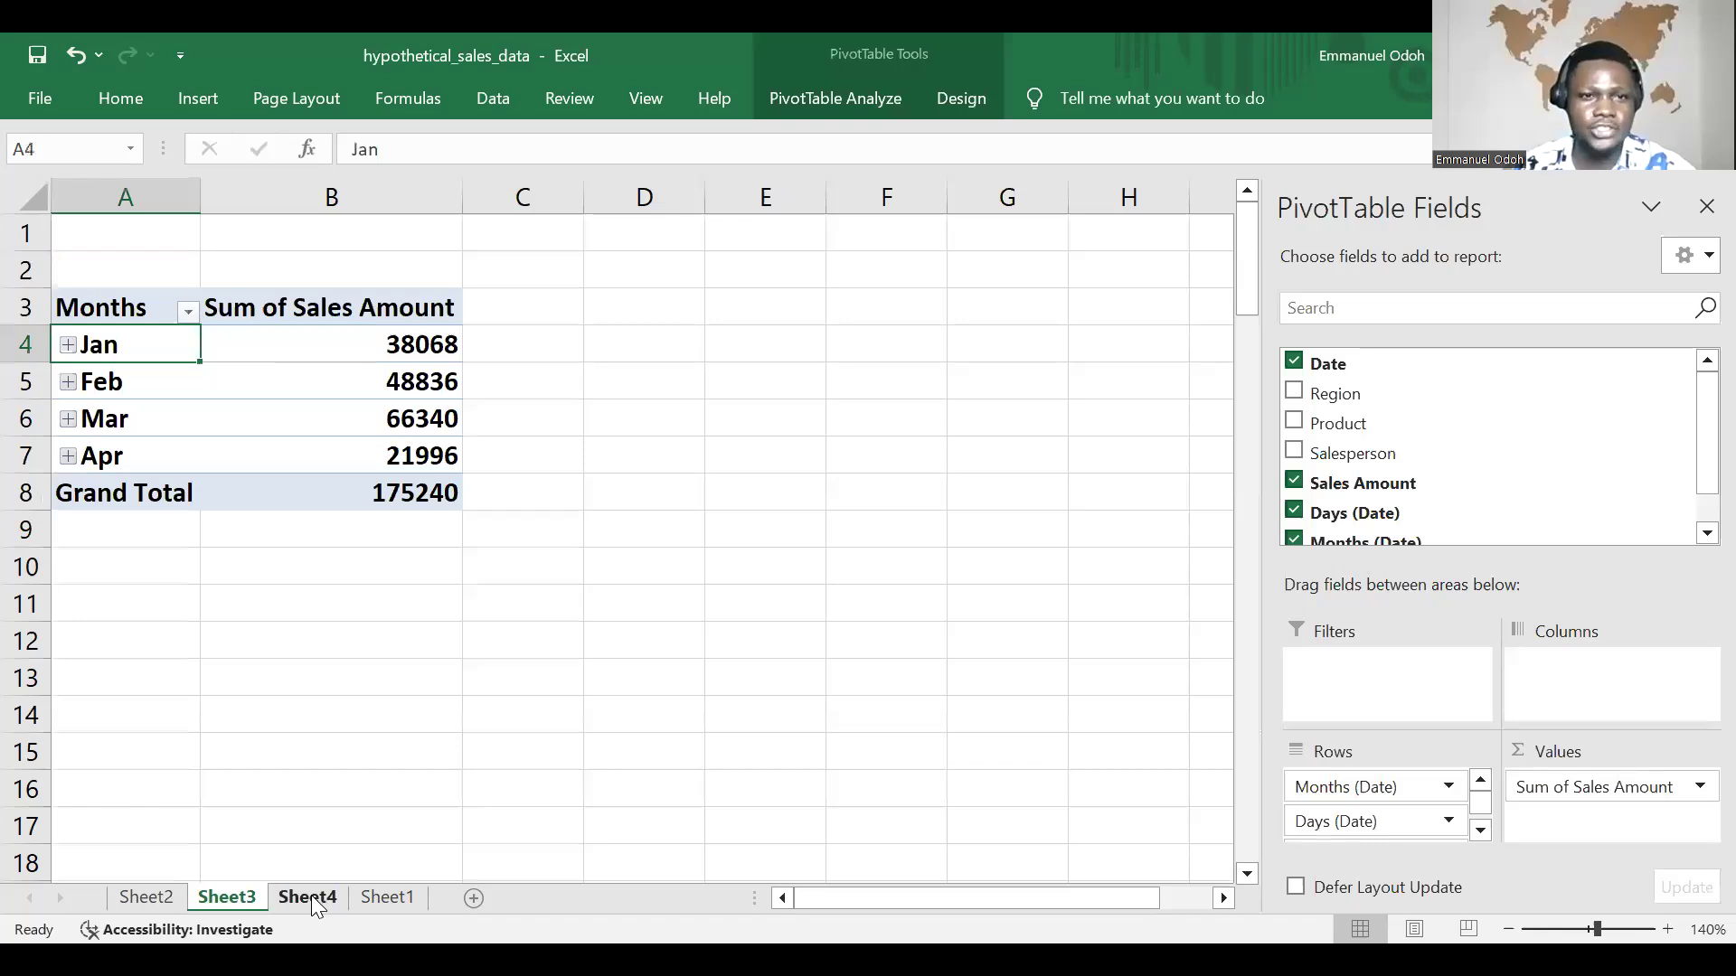
Step: In the lower PivotTable on Sheet4, swap the fields so Region is in columns and Product is in rows
left_click(308, 897)
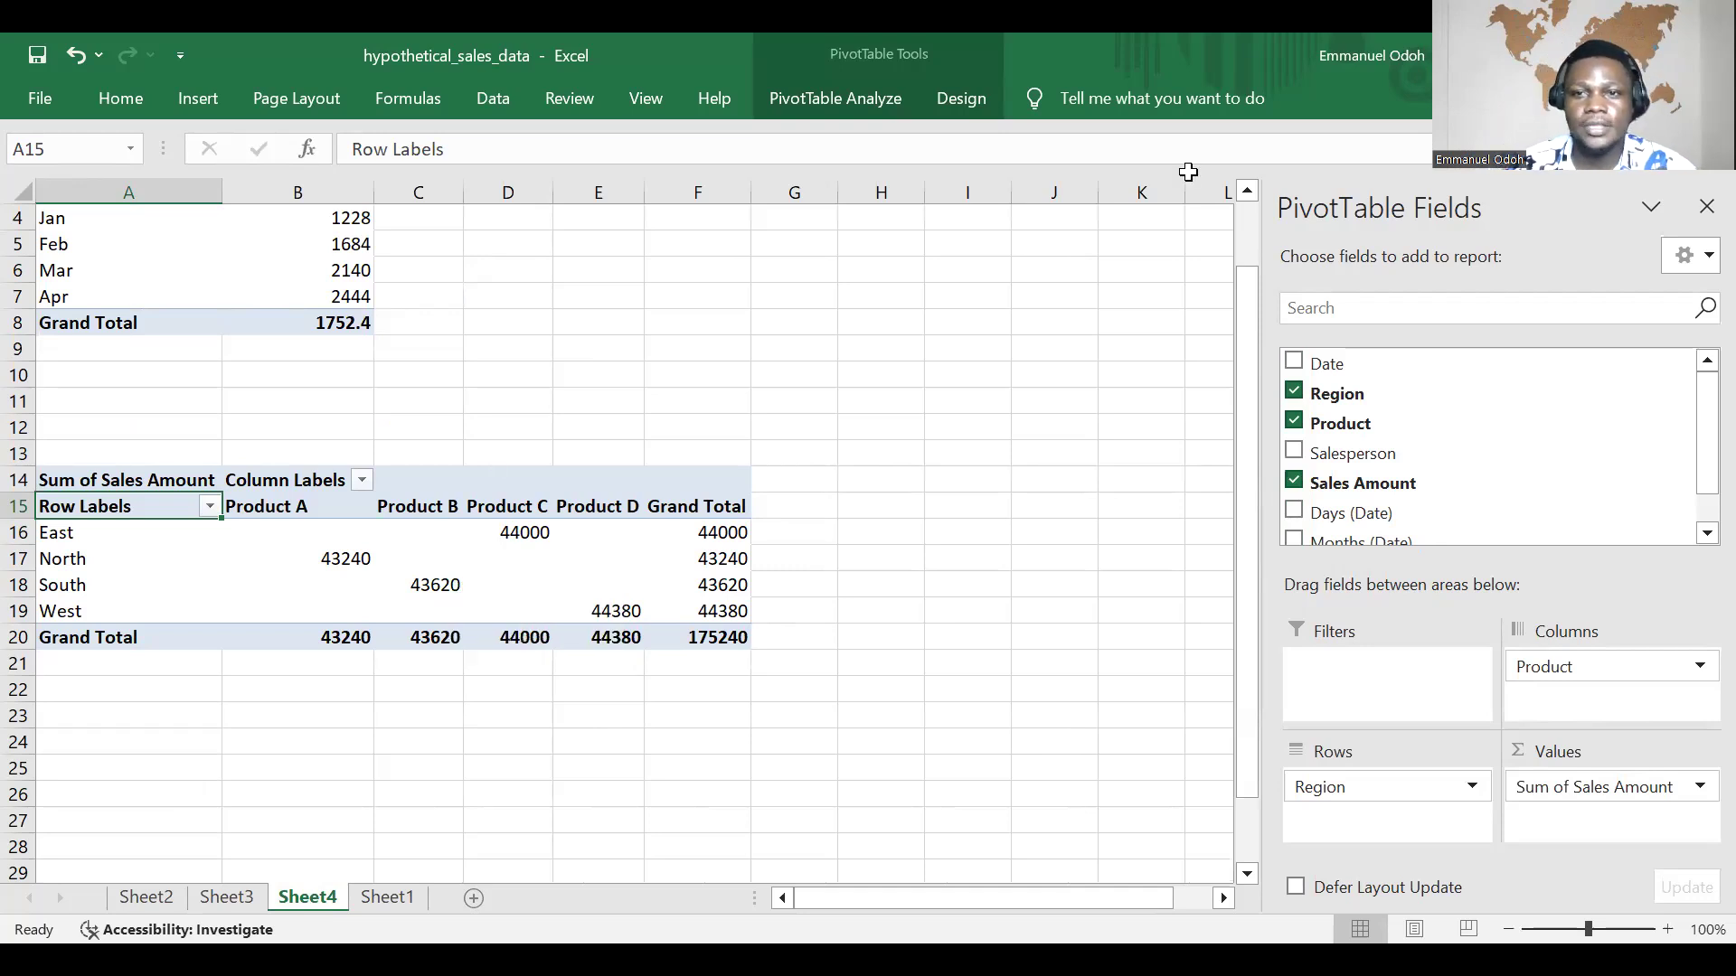
scroll(597, 362, "down", 1)
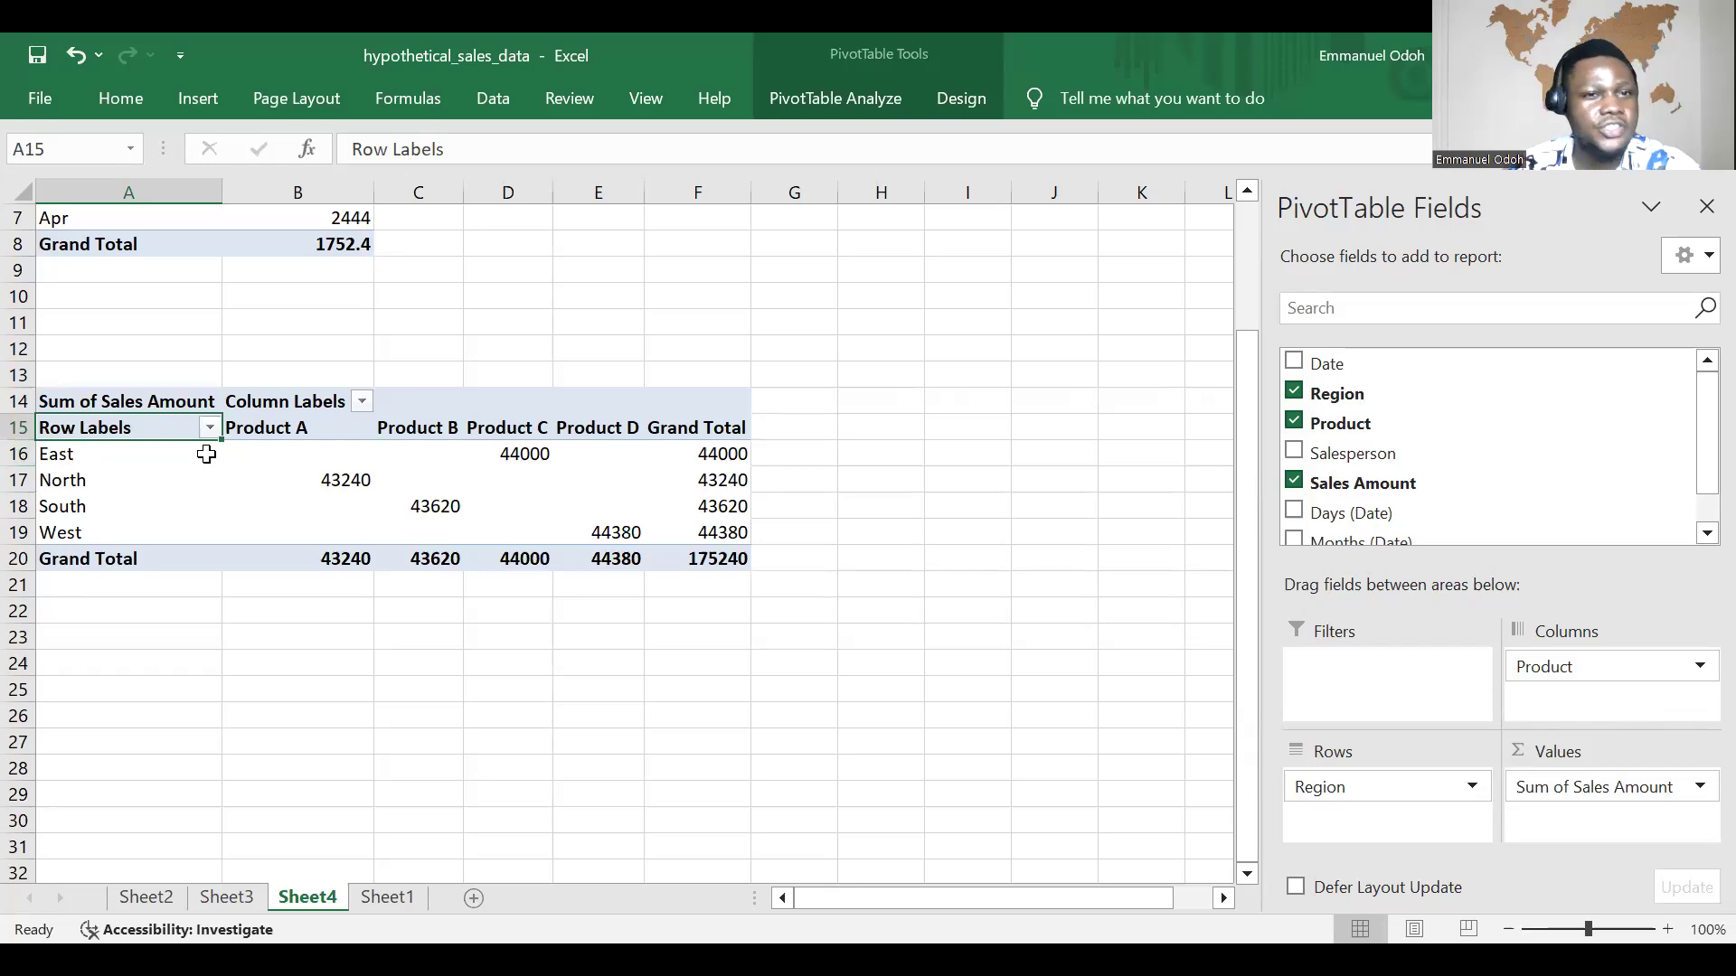
scroll(172, 462, "up", 1)
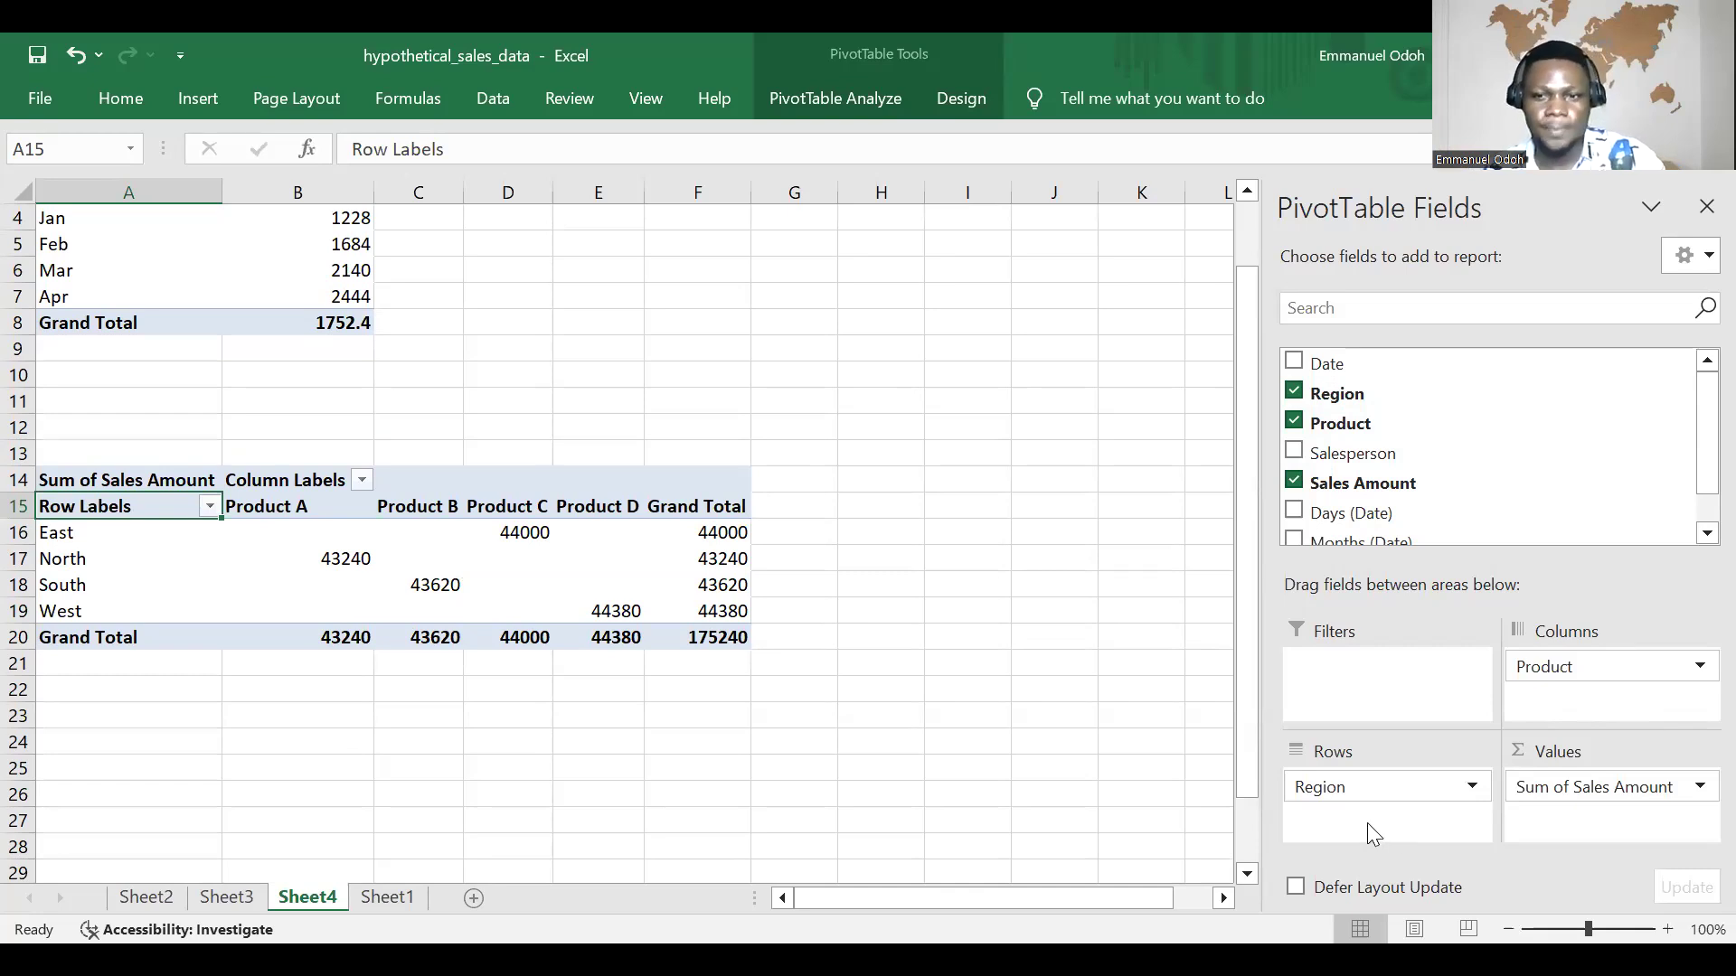
mouse_move(1367, 788)
left_mouse_down()
mouse_move(1518, 666)
mouse_move(1555, 674)
left_mouse_up()
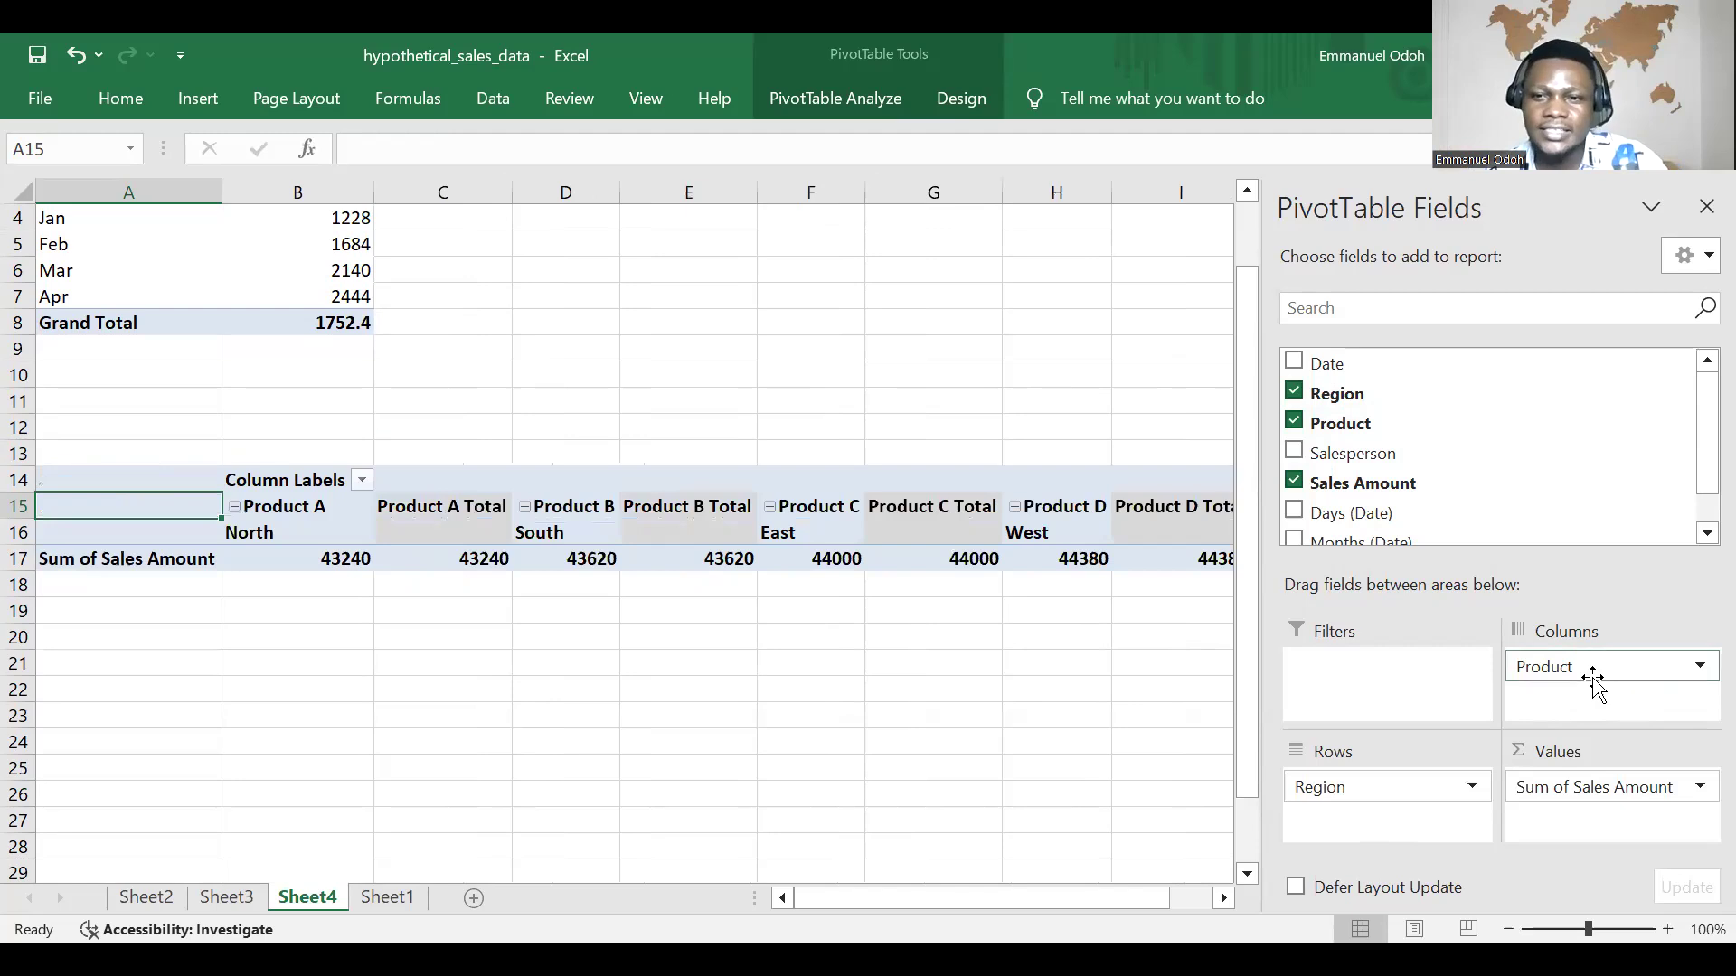
left_click_drag(1562, 670, 1379, 824)
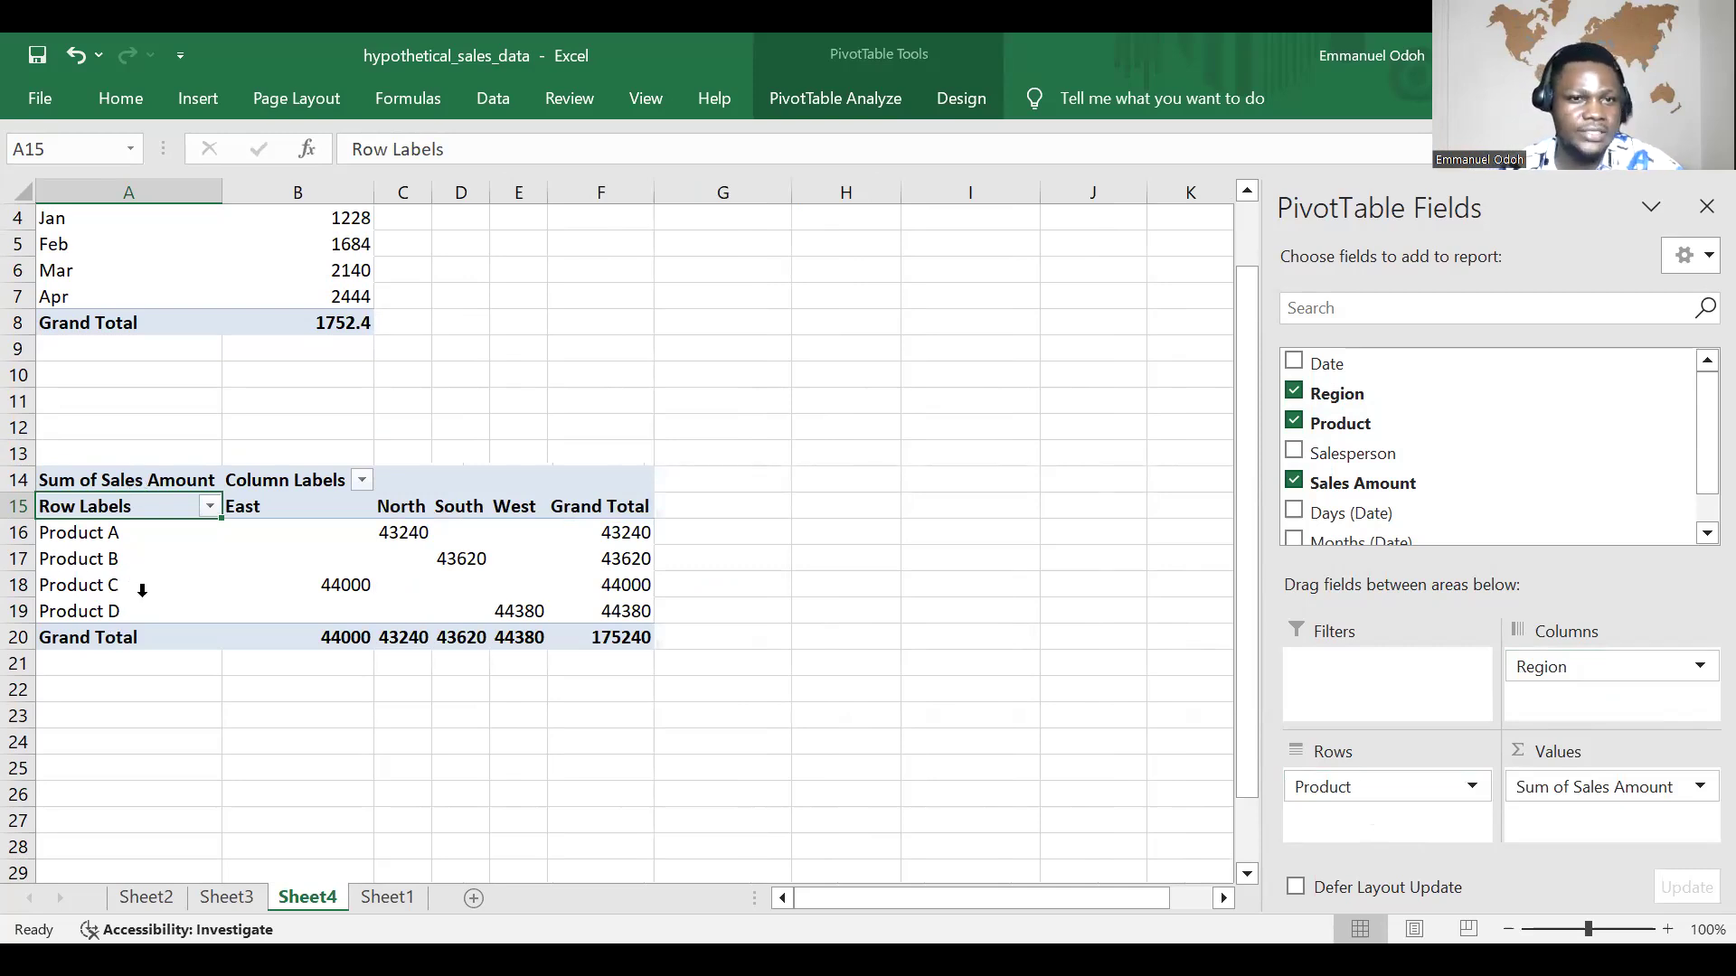
Step: Swap Region and Product between rows and columns in the lower PivotTable, ending with Region in rows and Product in columns
mouse_move(1573, 678)
left_mouse_down()
mouse_move(1523, 784)
mouse_move(1428, 852)
mouse_move(1367, 822)
mouse_move(1593, 716)
mouse_move(1570, 680)
left_mouse_up()
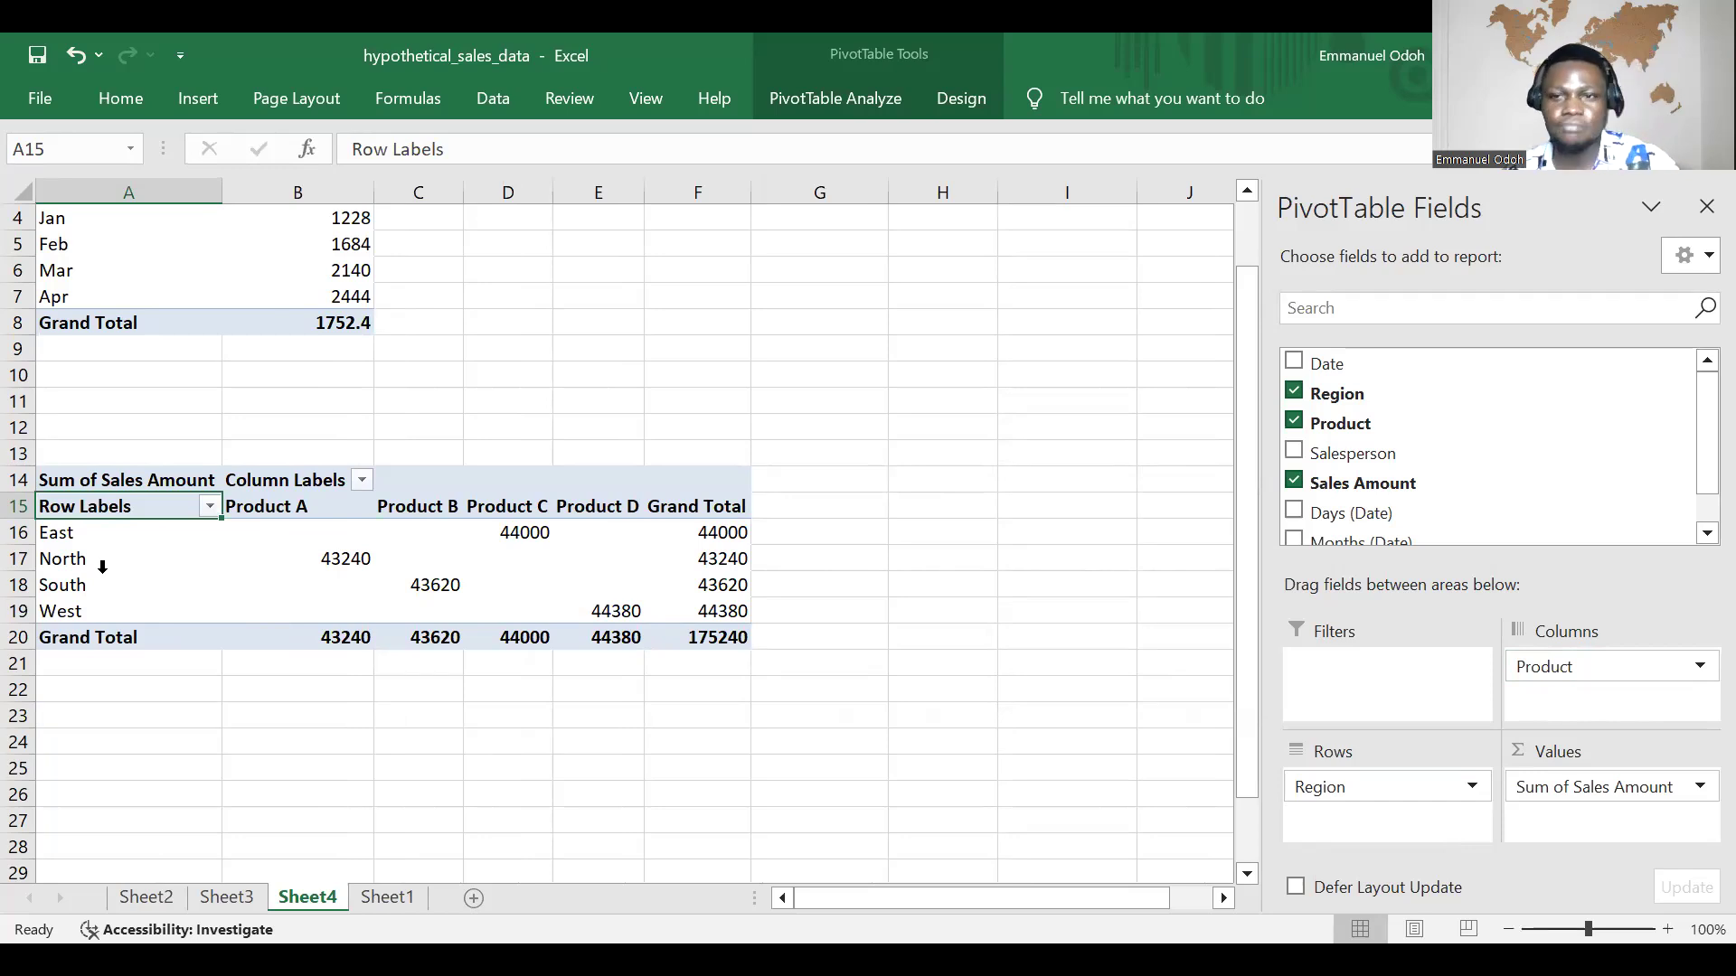
left_click_drag(1565, 664, 1384, 839)
left_click_drag(1479, 706, 1548, 675)
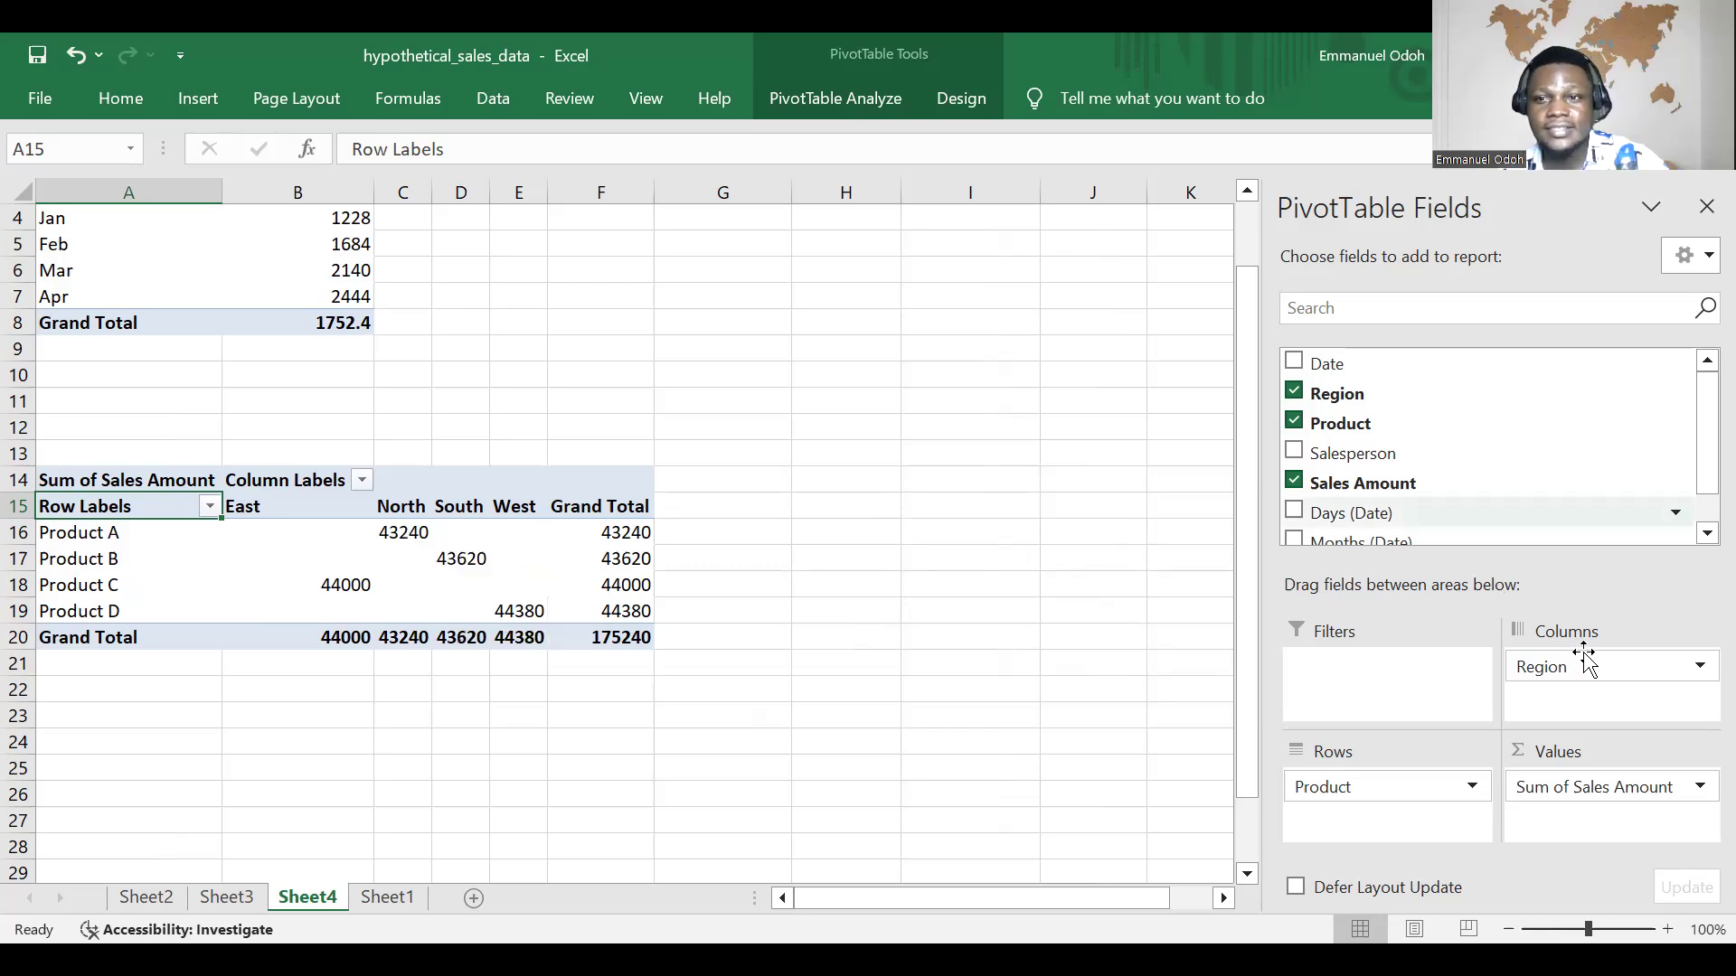
mouse_move(1588, 664)
left_mouse_down()
mouse_move(1426, 819)
mouse_move(1489, 710)
mouse_move(1578, 663)
left_mouse_up()
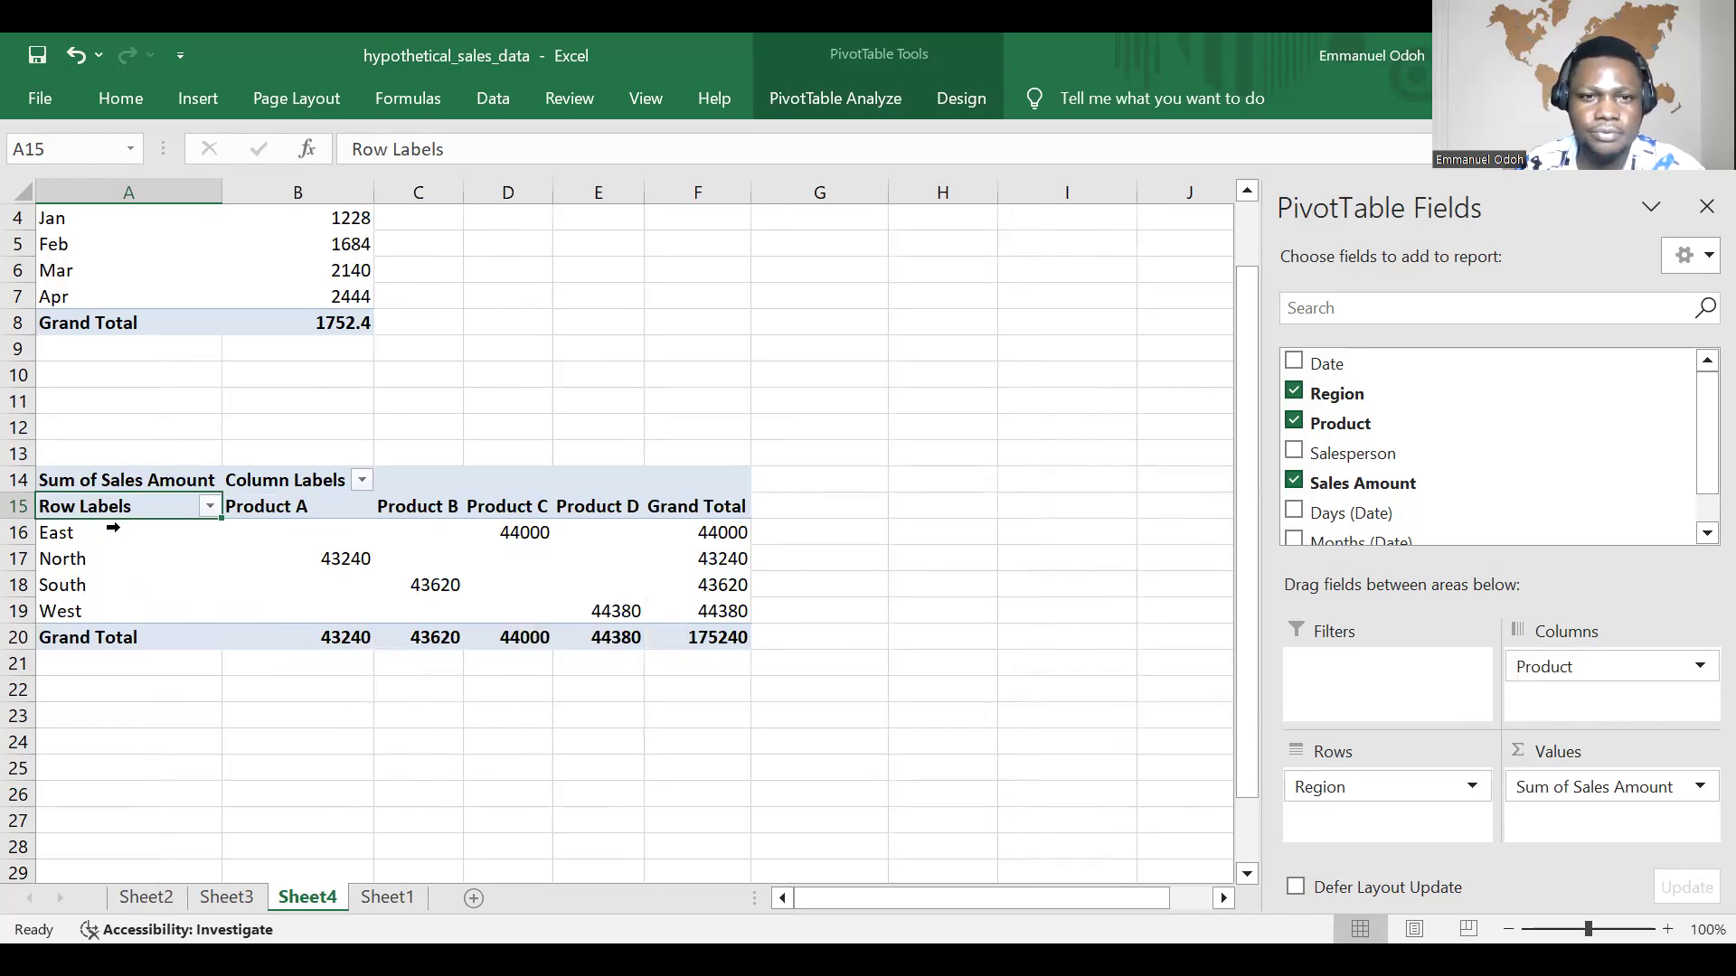
mouse_move(553, 538)
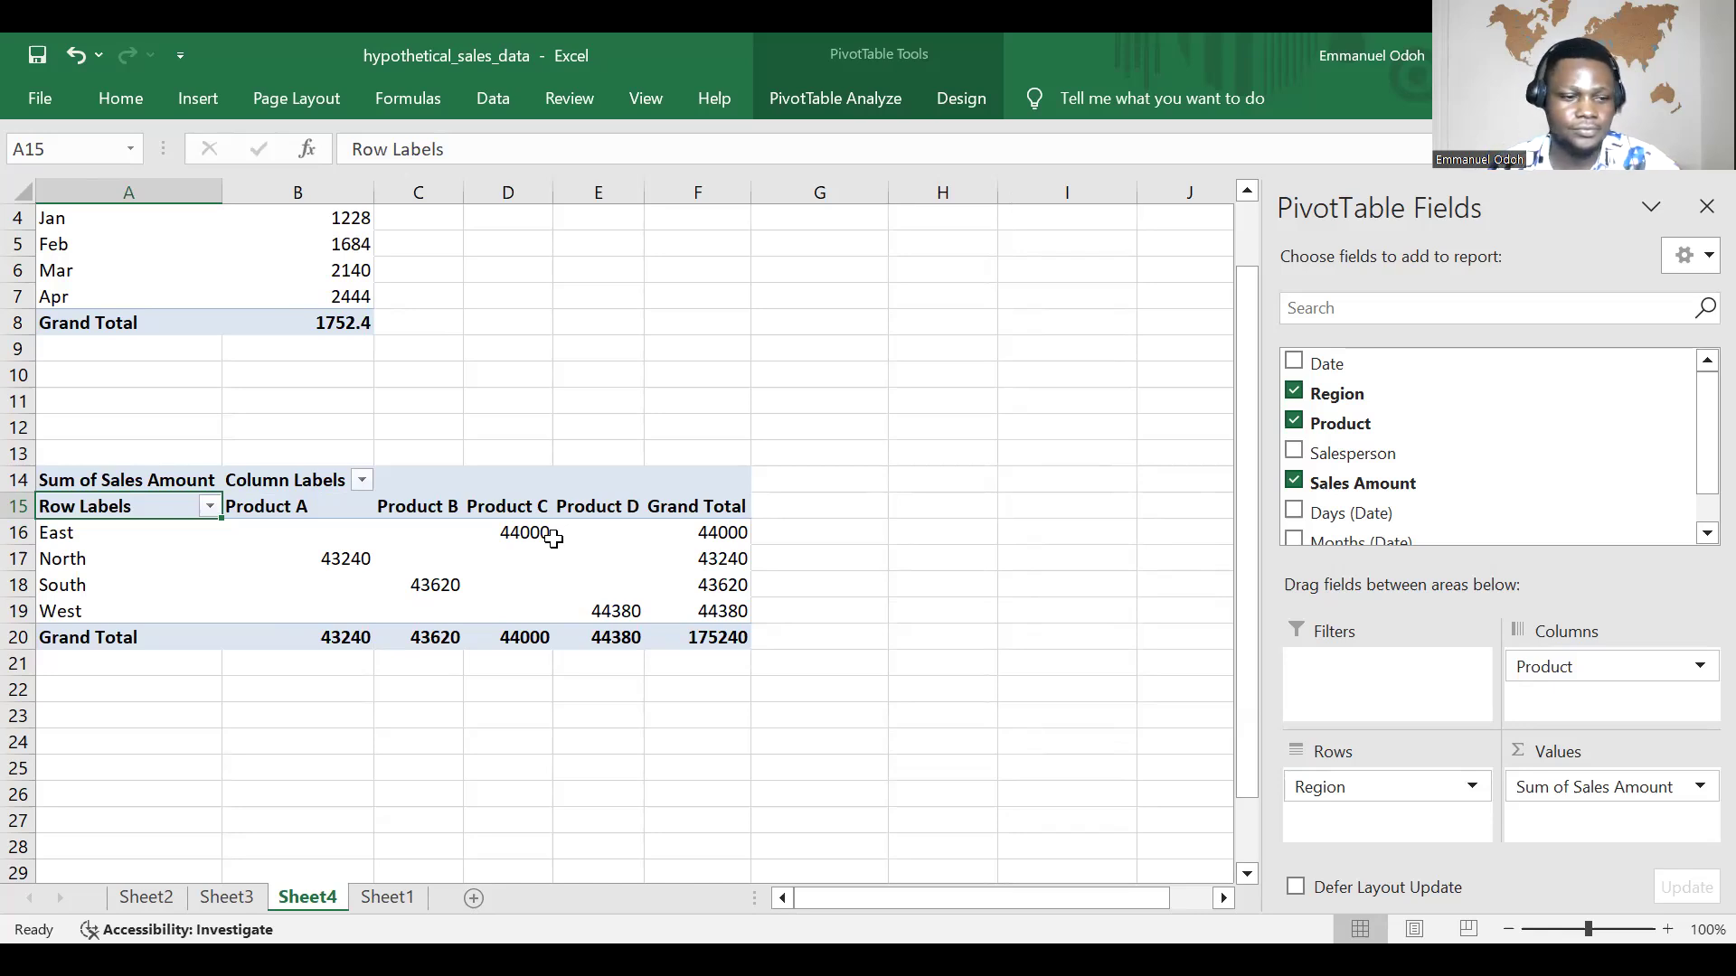
key("alt+Tab")
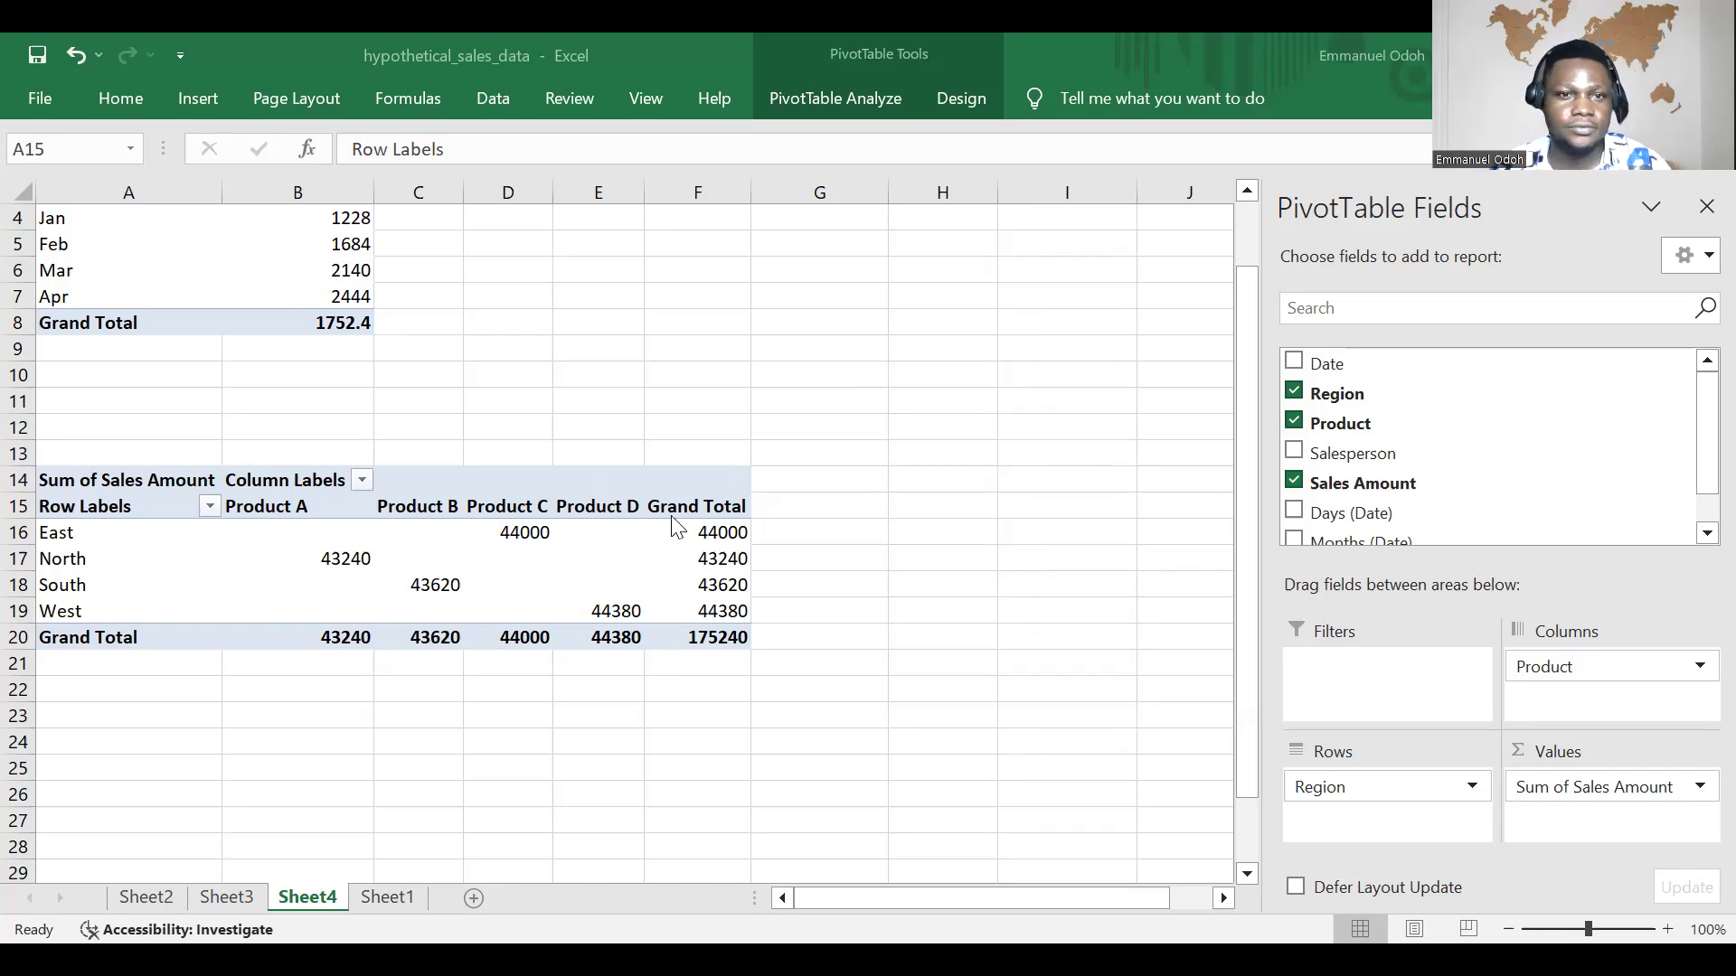
scroll(534, 532, "down", 2)
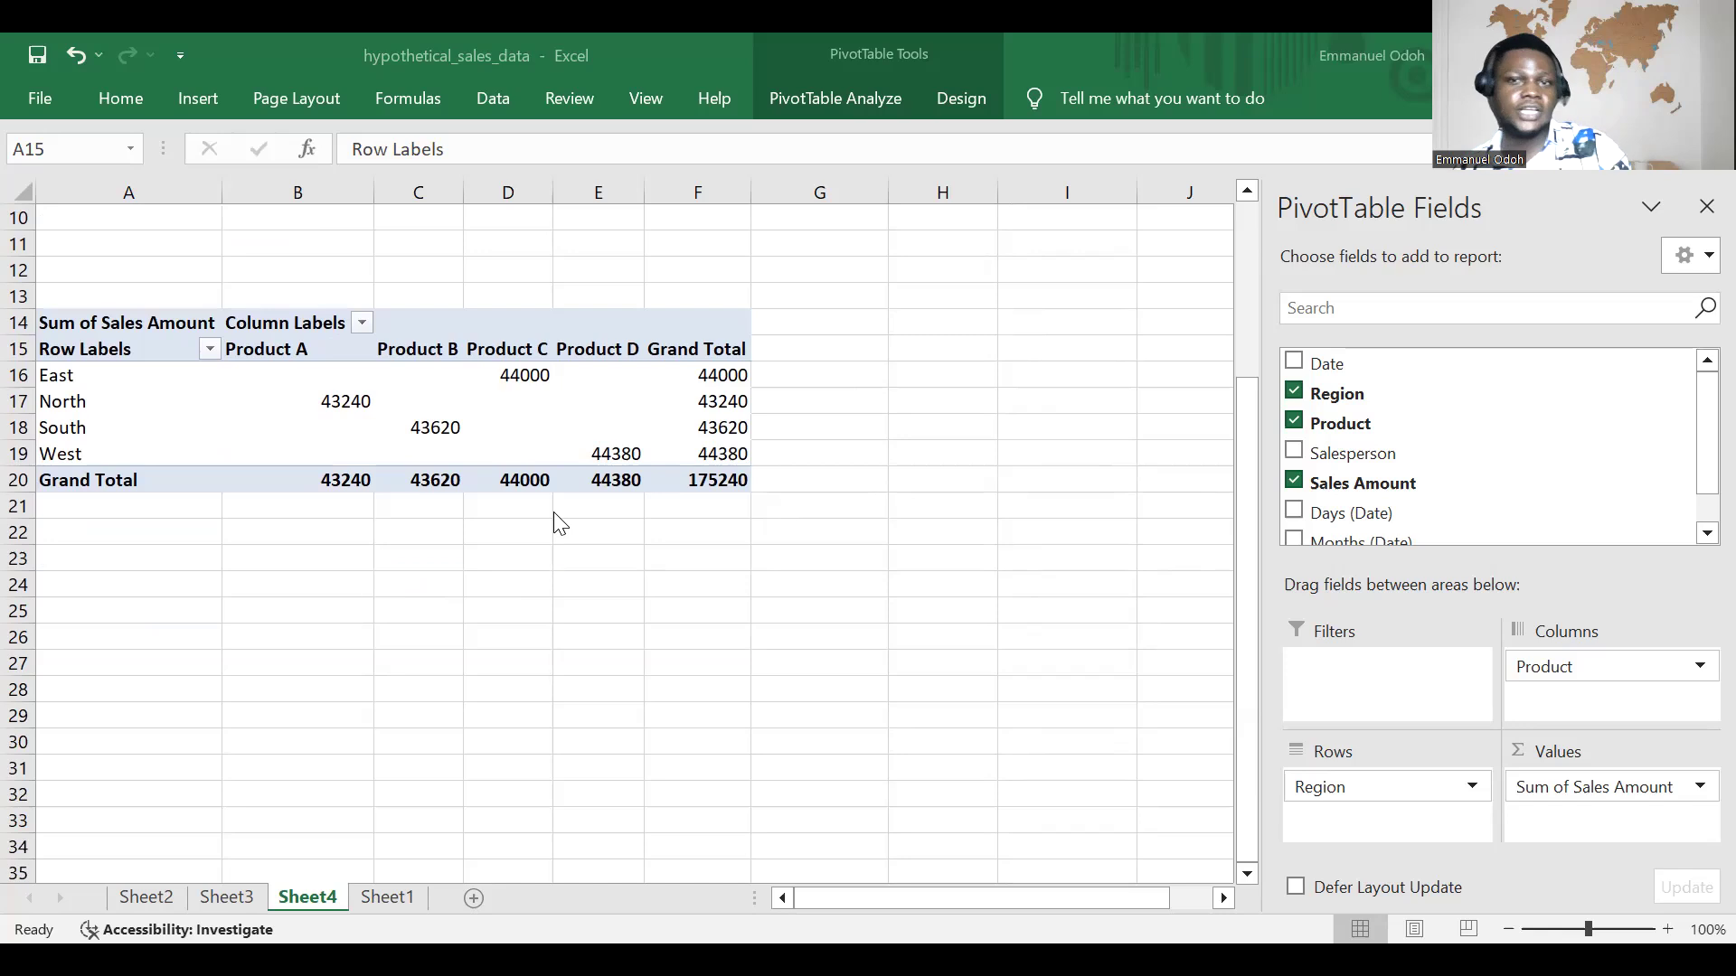
scroll(553, 511, "up", 2)
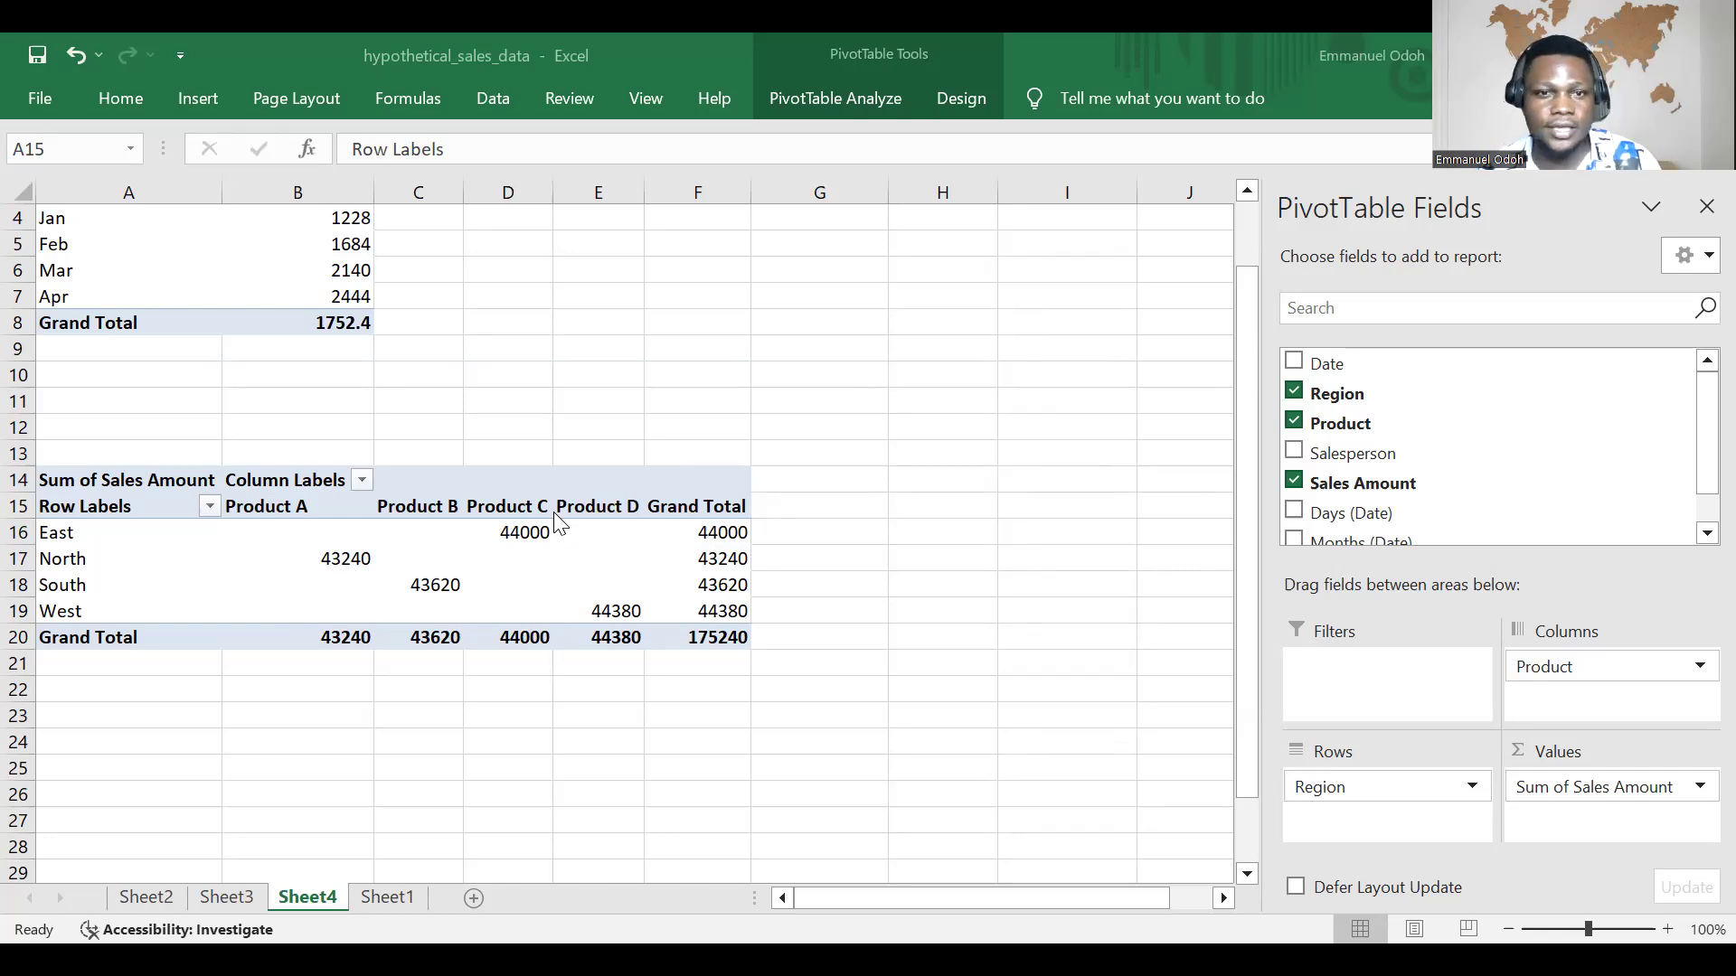
scroll(657, 472, "down", 1)
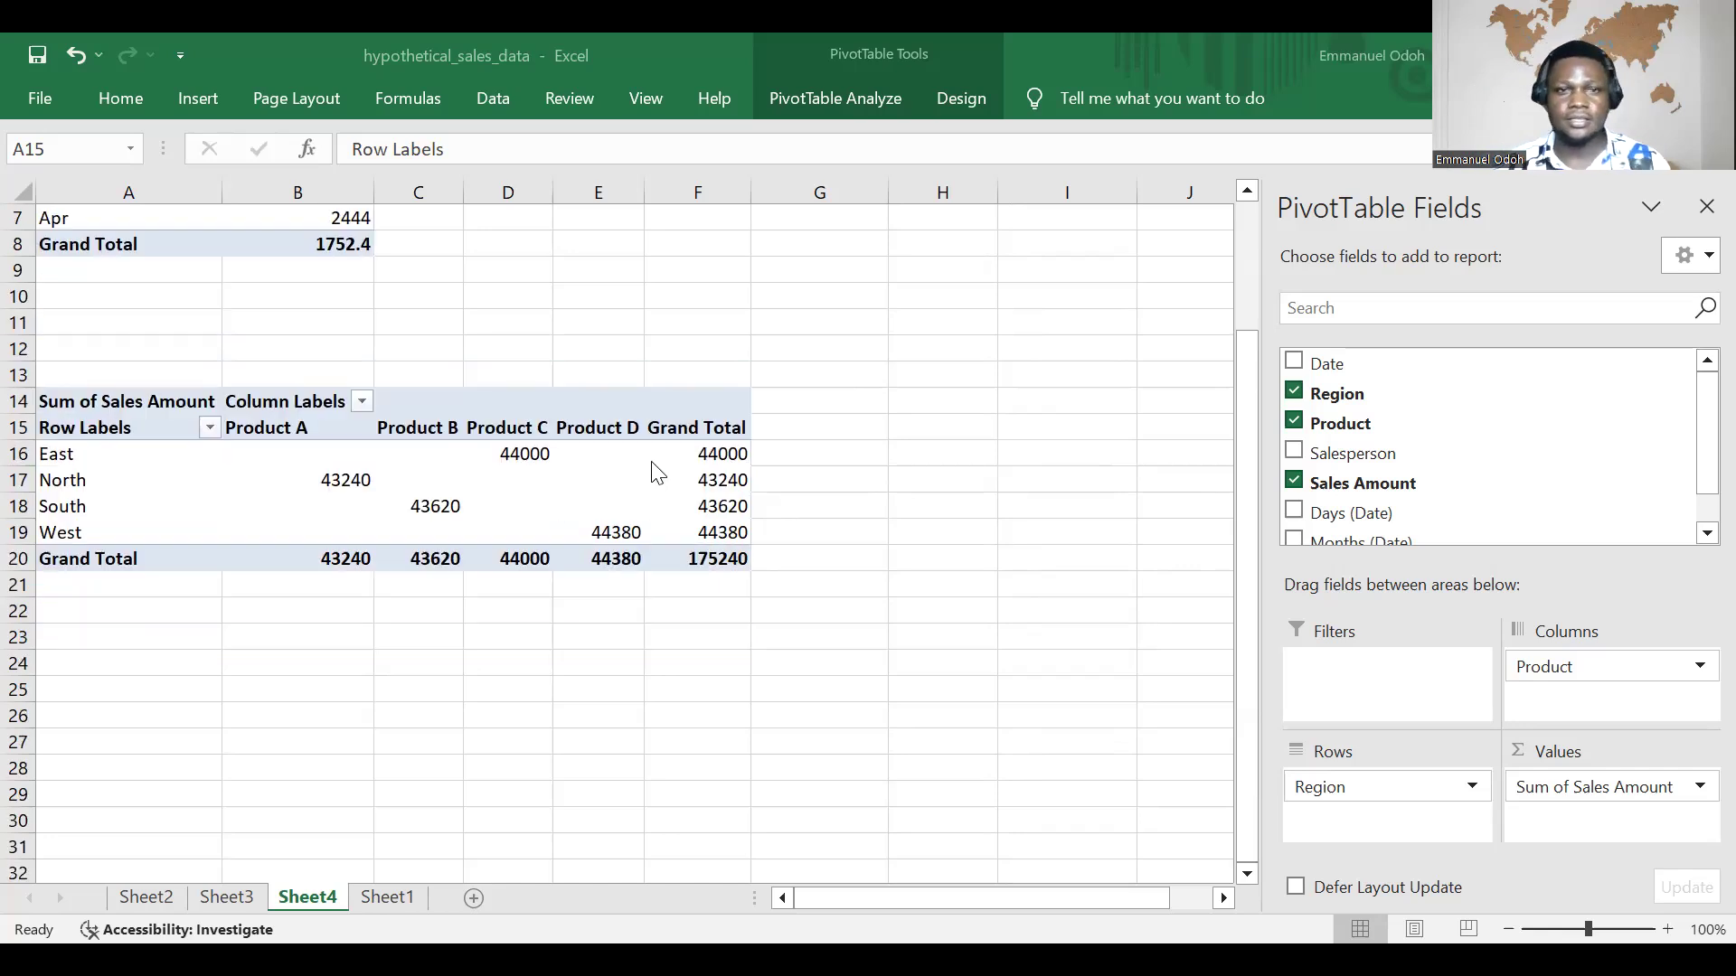
scroll(655, 470, "down", 2)
scroll(660, 466, "up", 4)
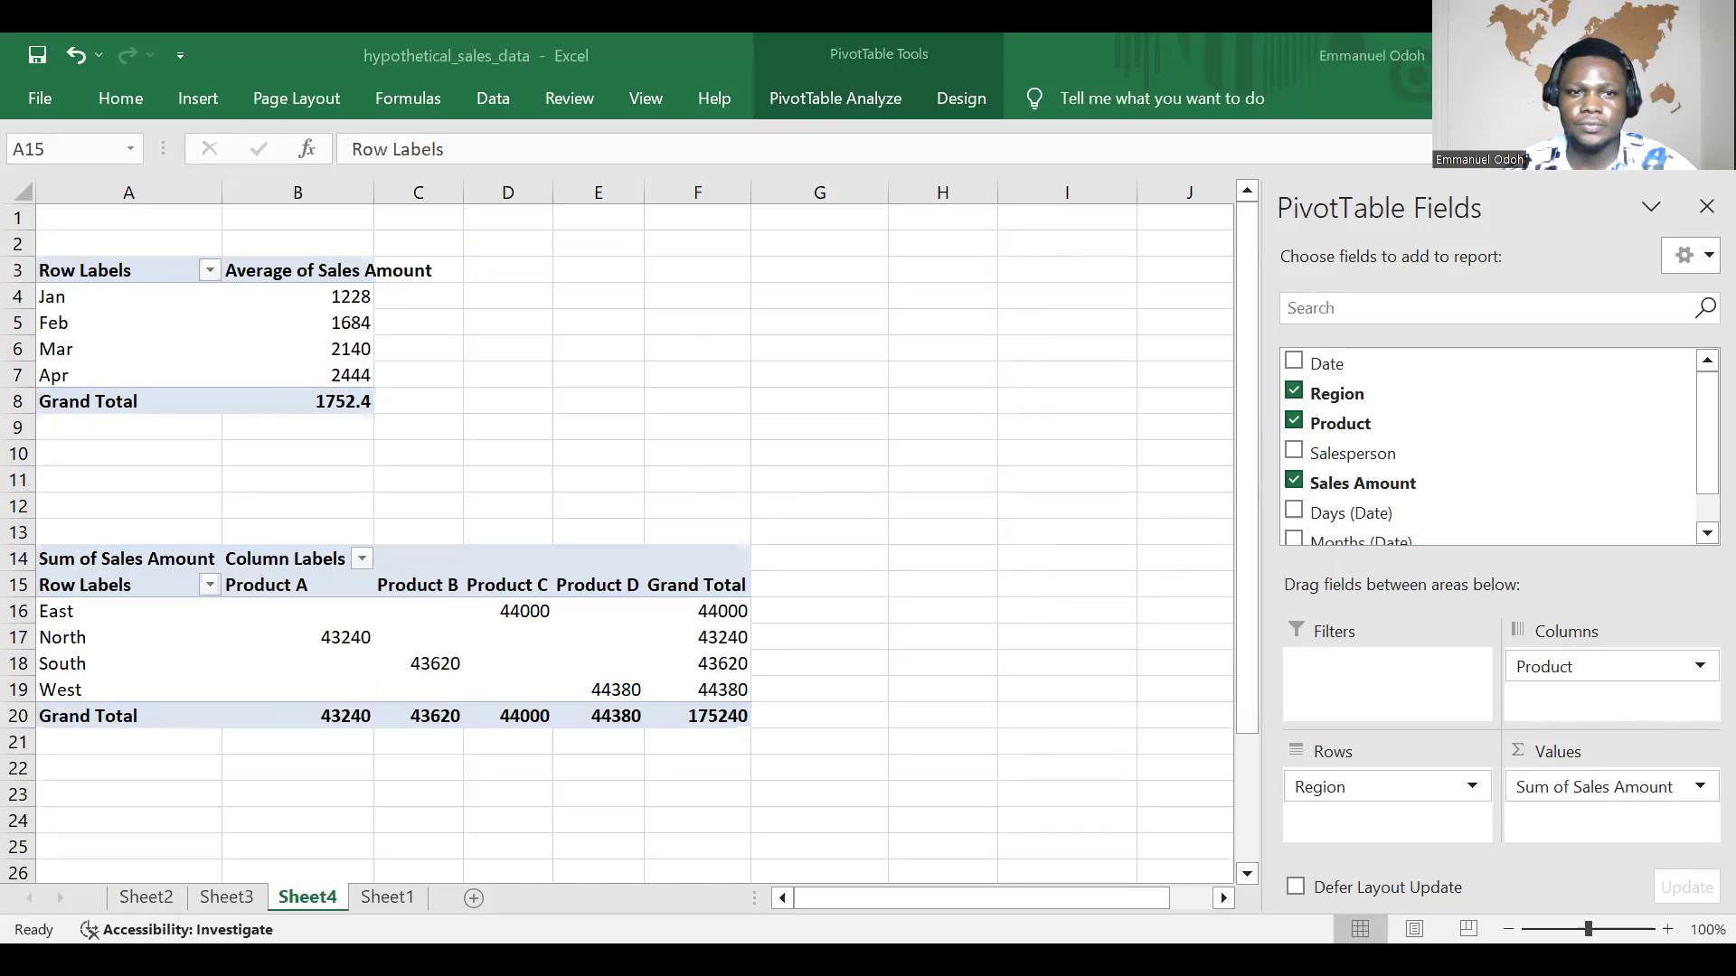
Step: Switch to the OneNote lesson notes and read on to the section on the advantages of using pivot tables
key("alt+Tab")
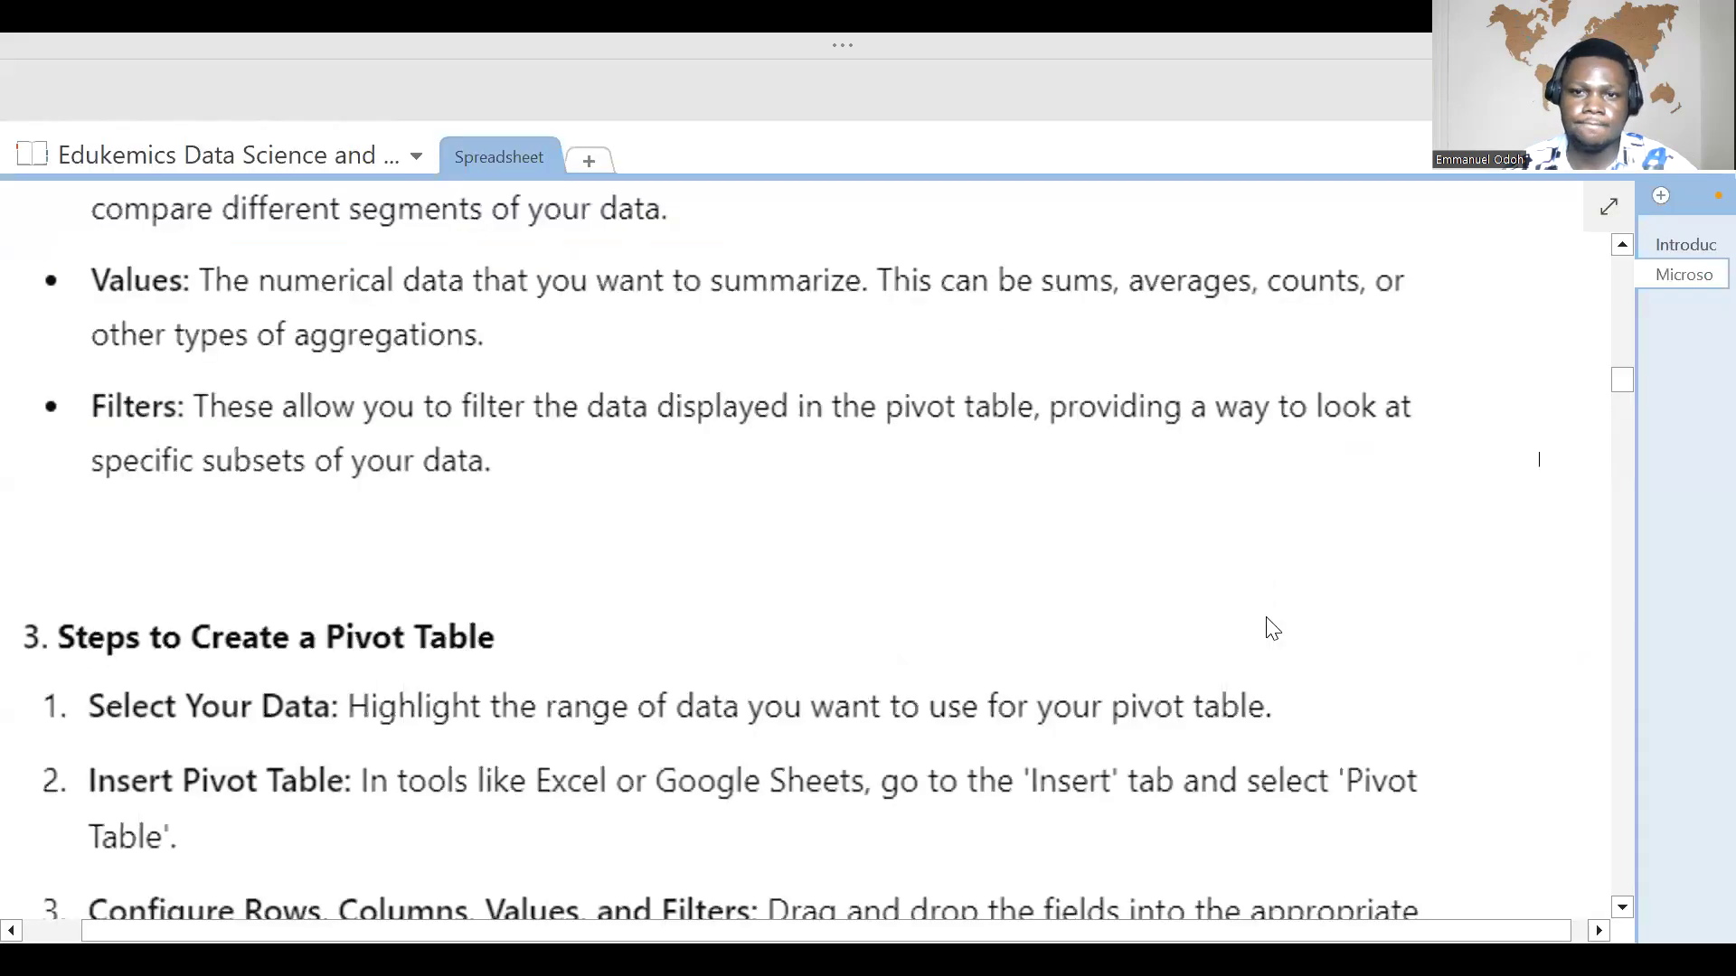
scroll(1273, 630, "down", 5)
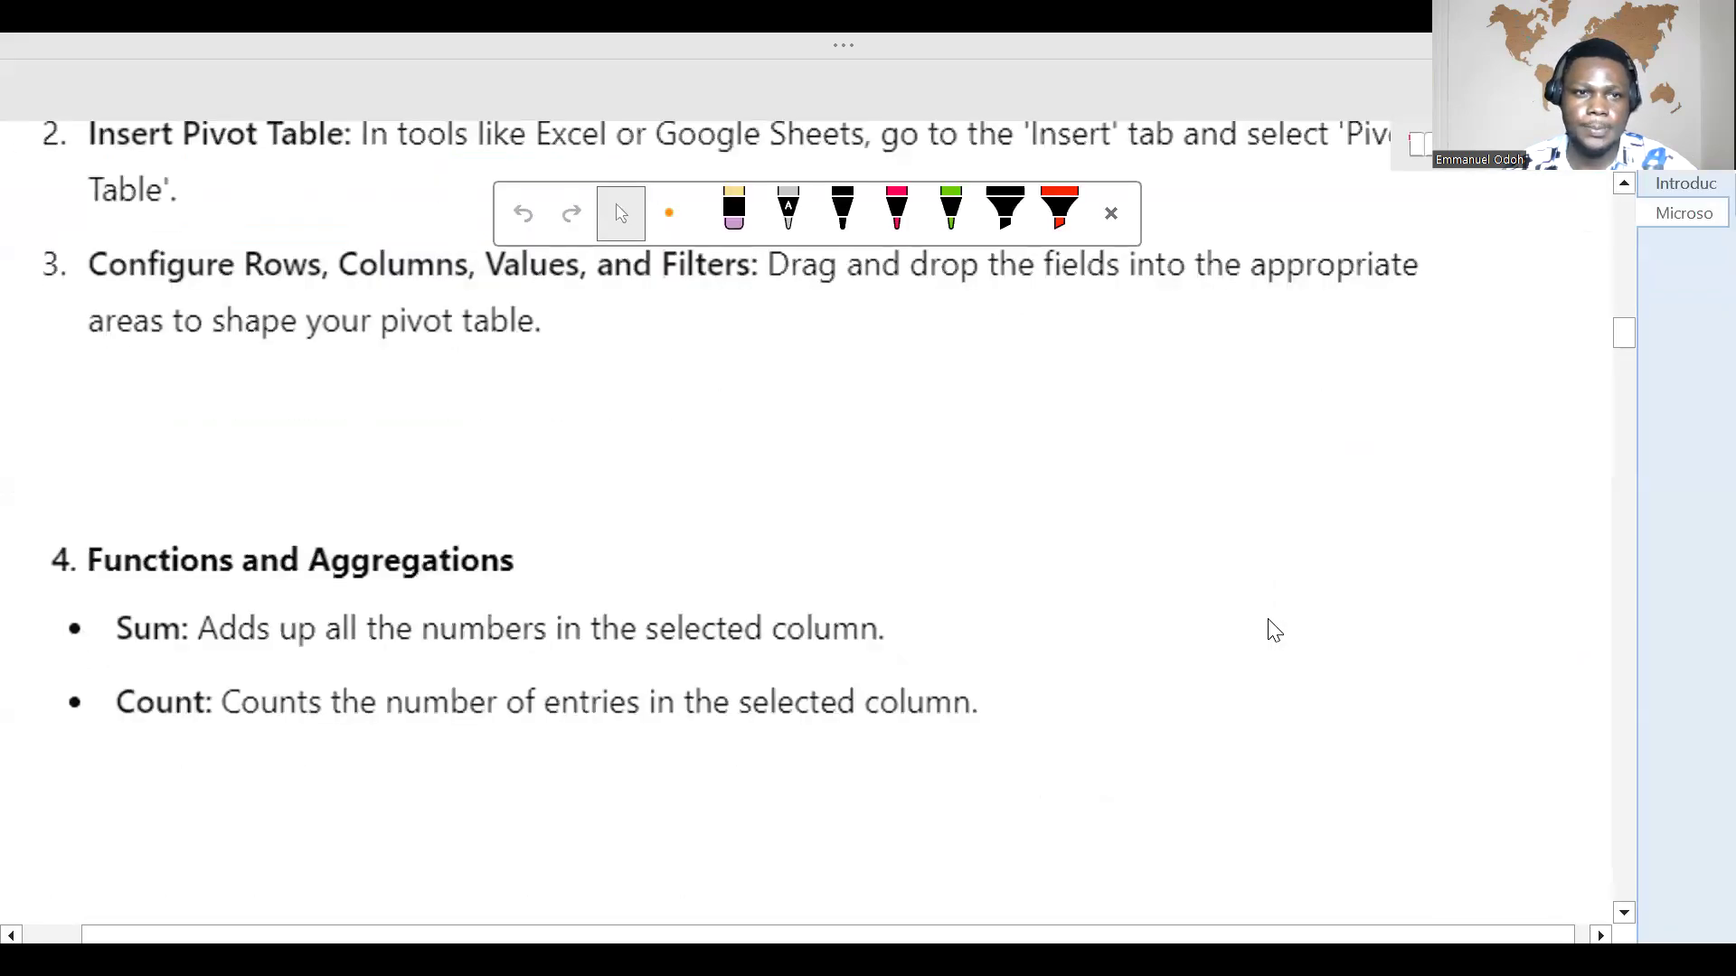
scroll(1275, 630, "down", 7)
scroll(1270, 597, "down", 4)
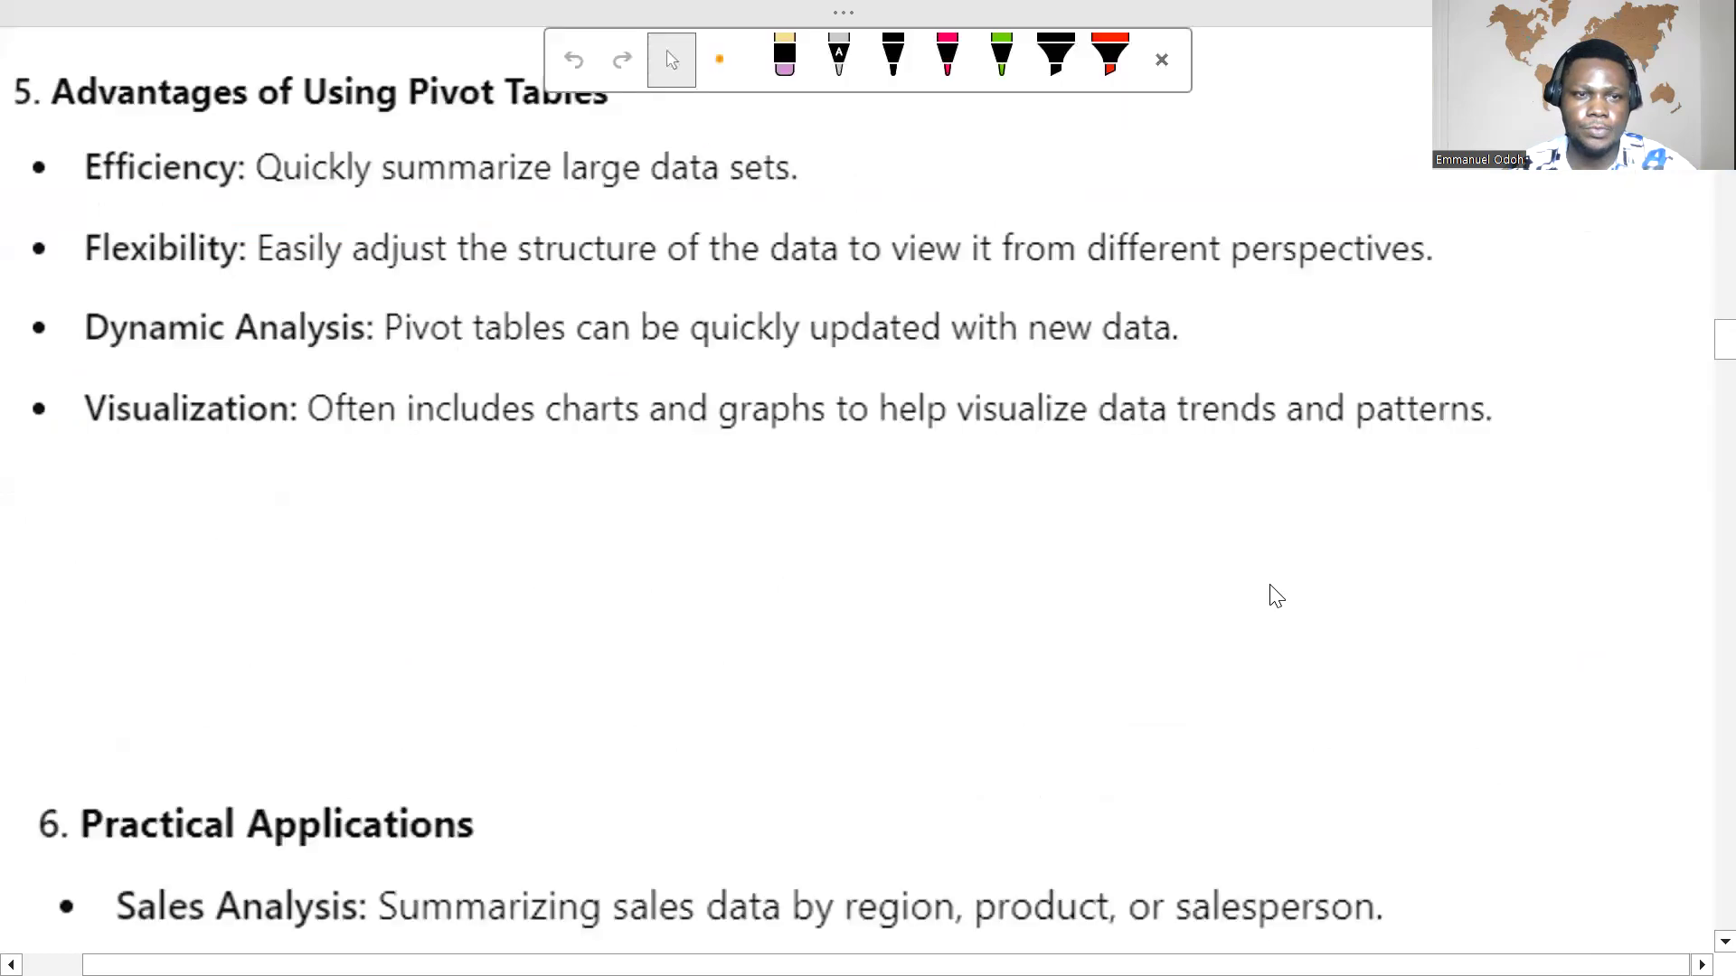
scroll(1275, 597, "up", 2)
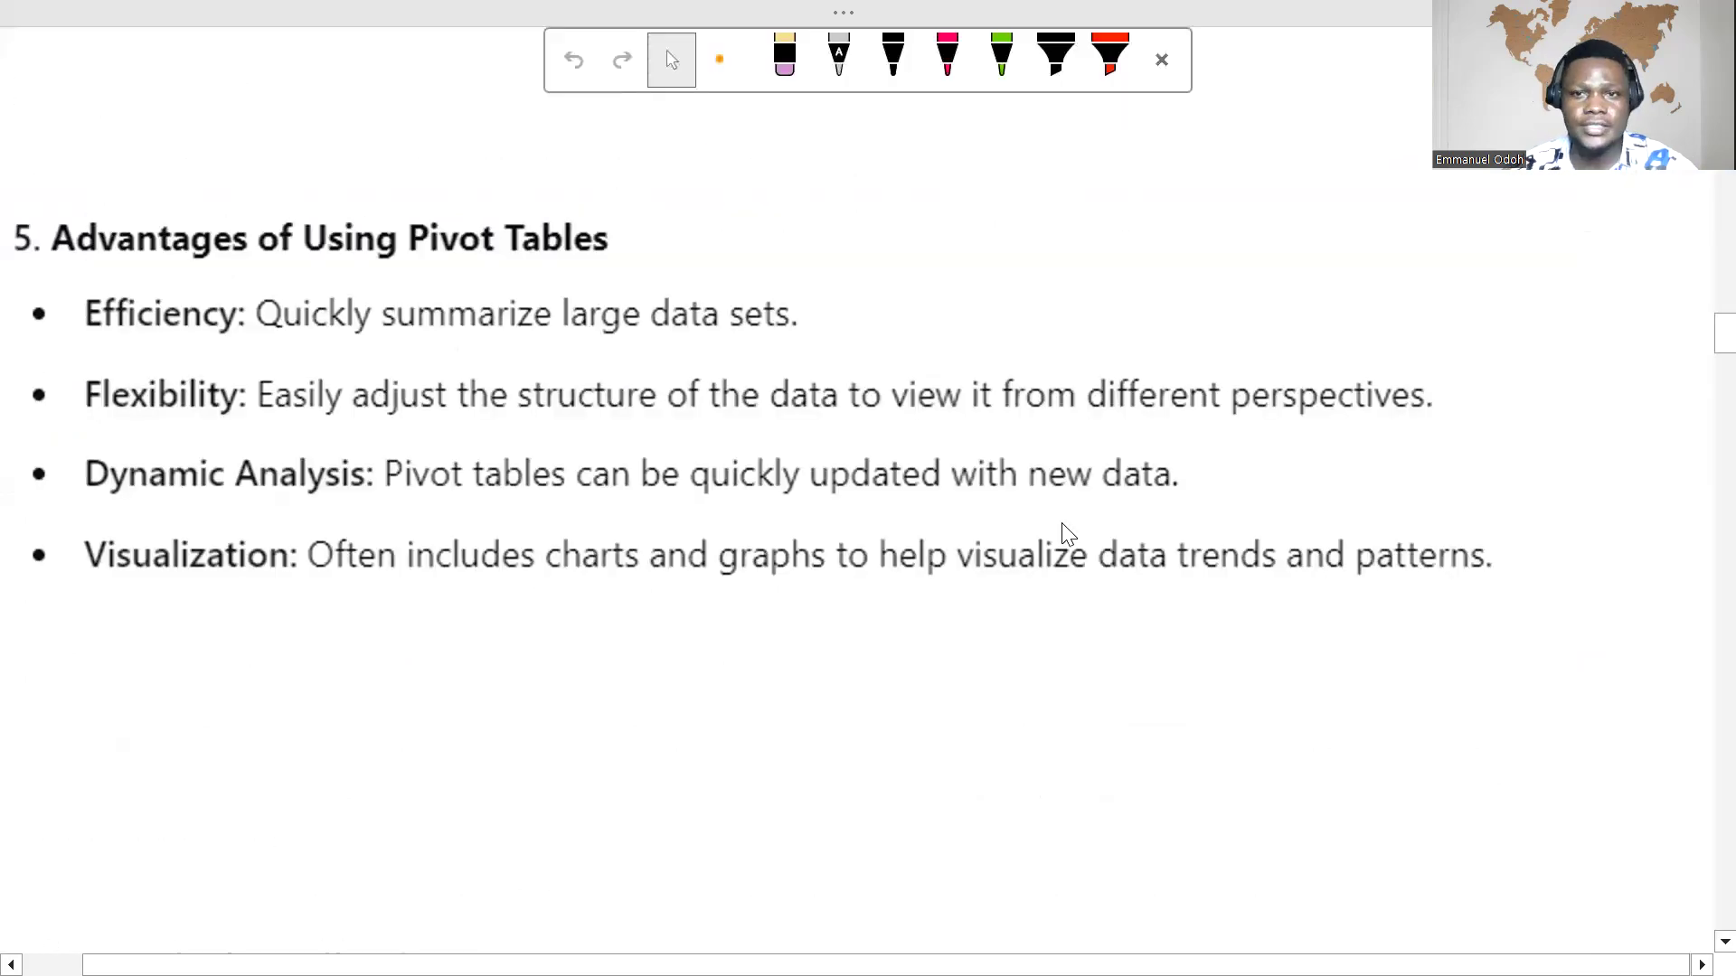
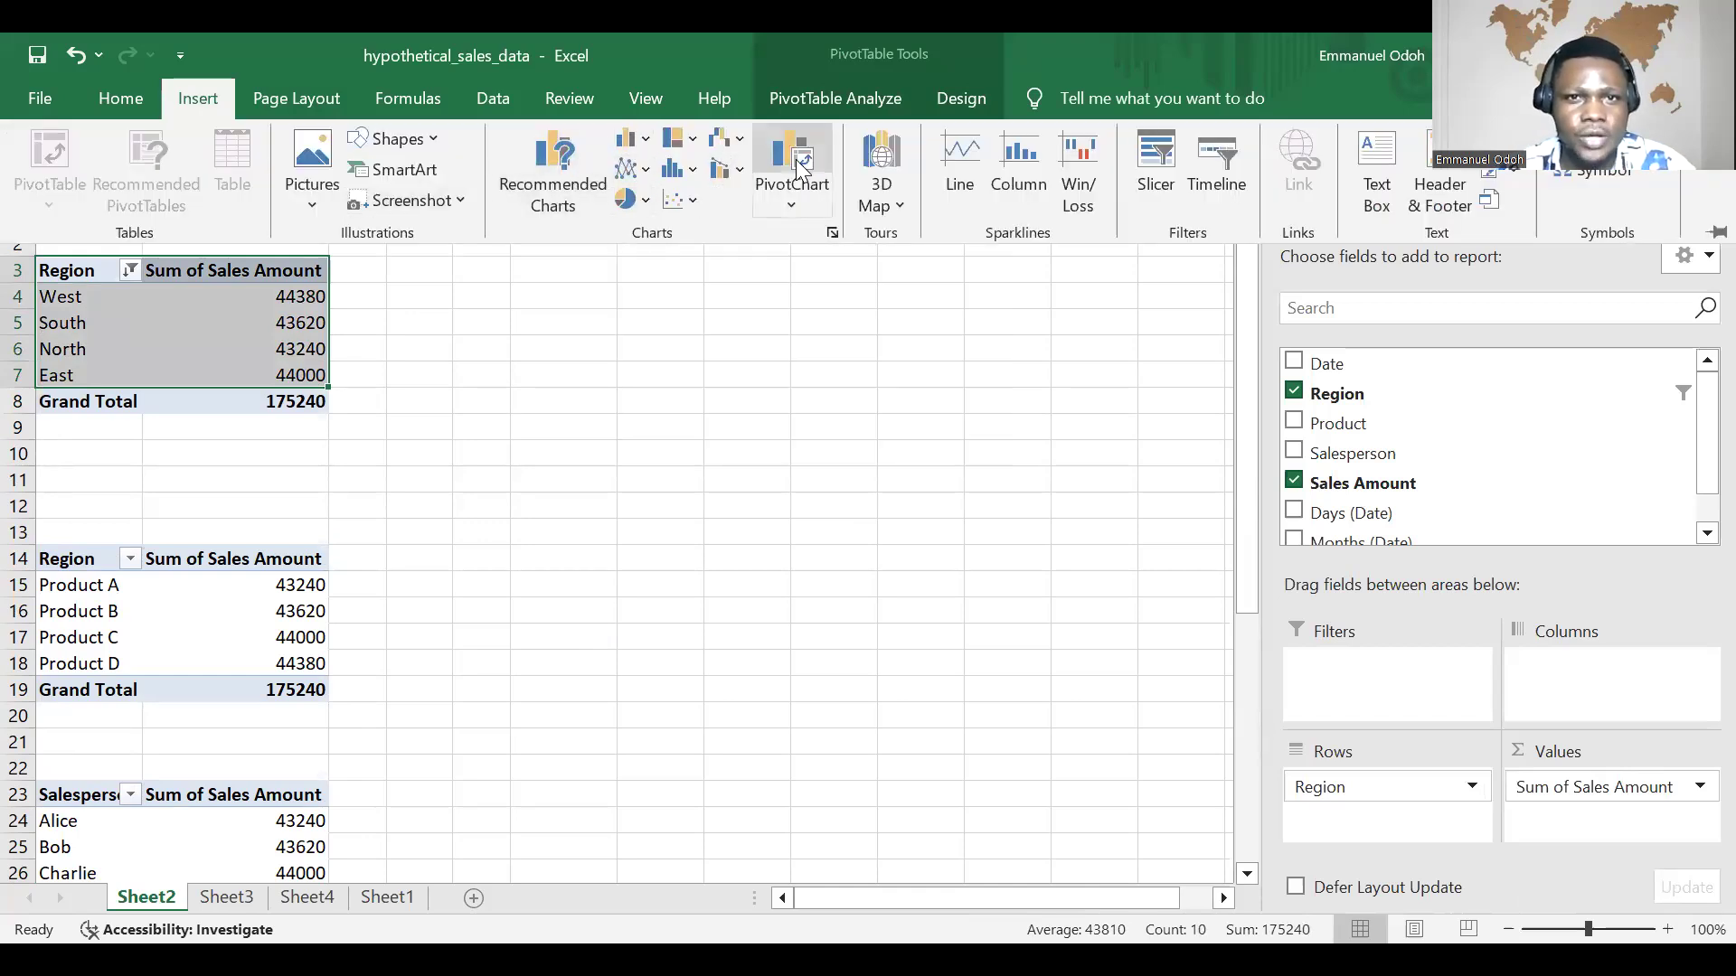
Step: Insert a clustered column PivotChart from the Total Sales By Region PivotTable on Sheet2
left_click(555, 161)
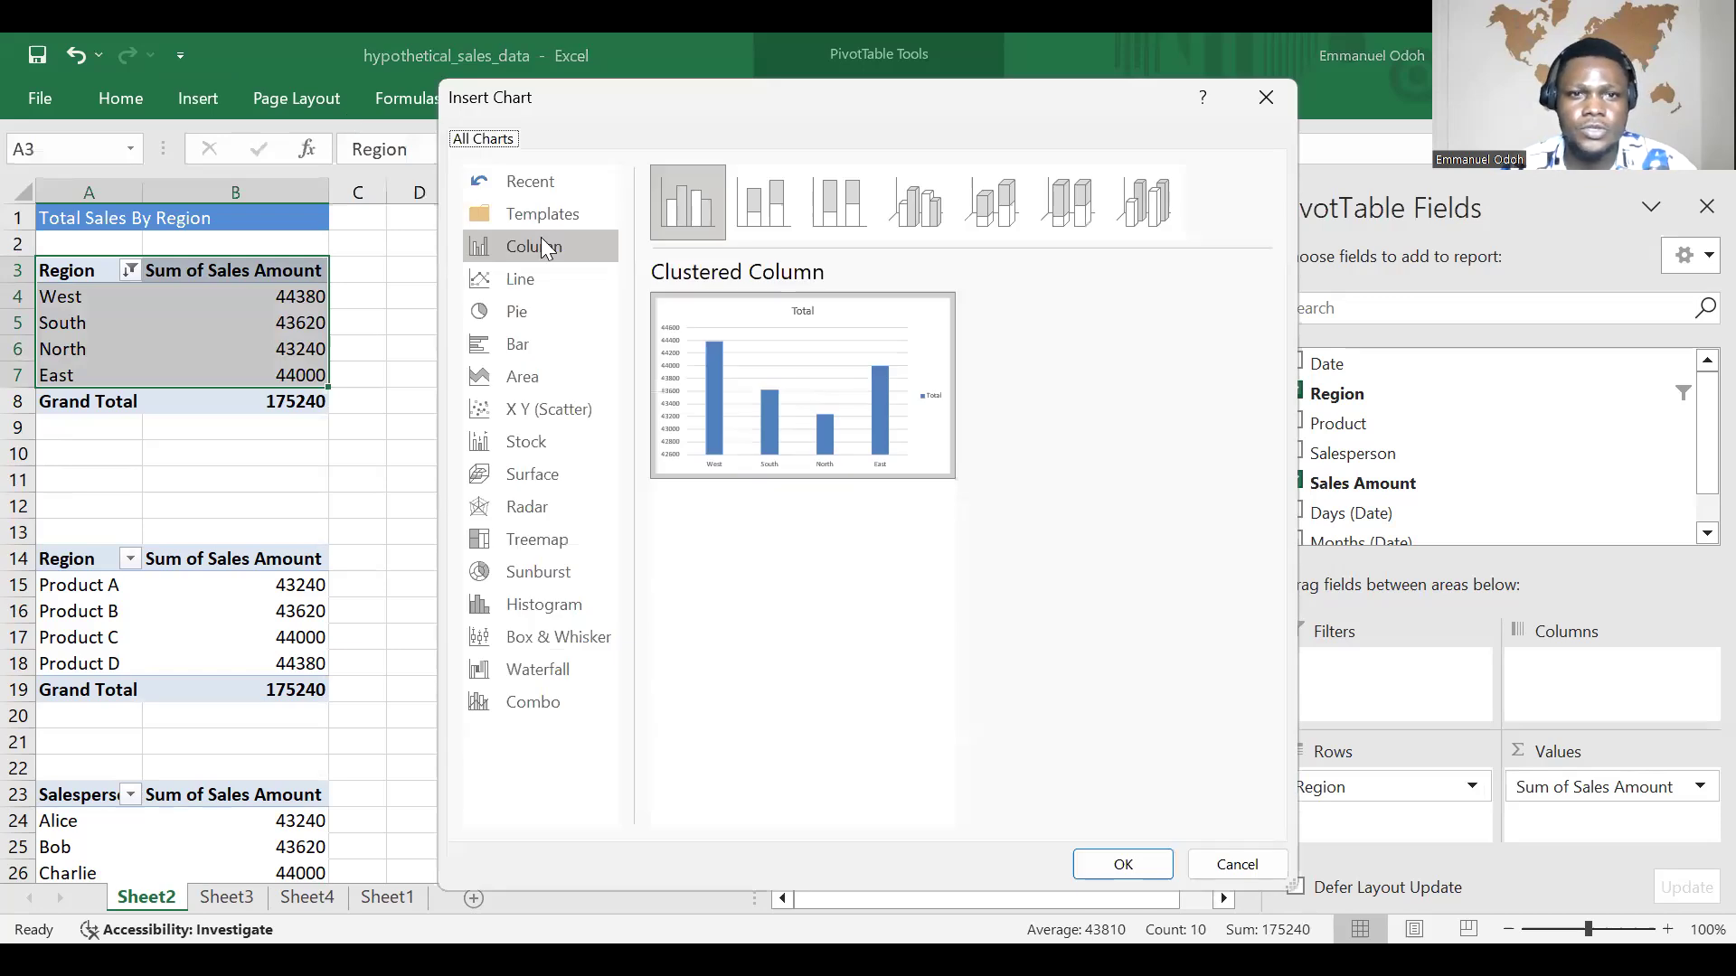
mouse_move(818, 463)
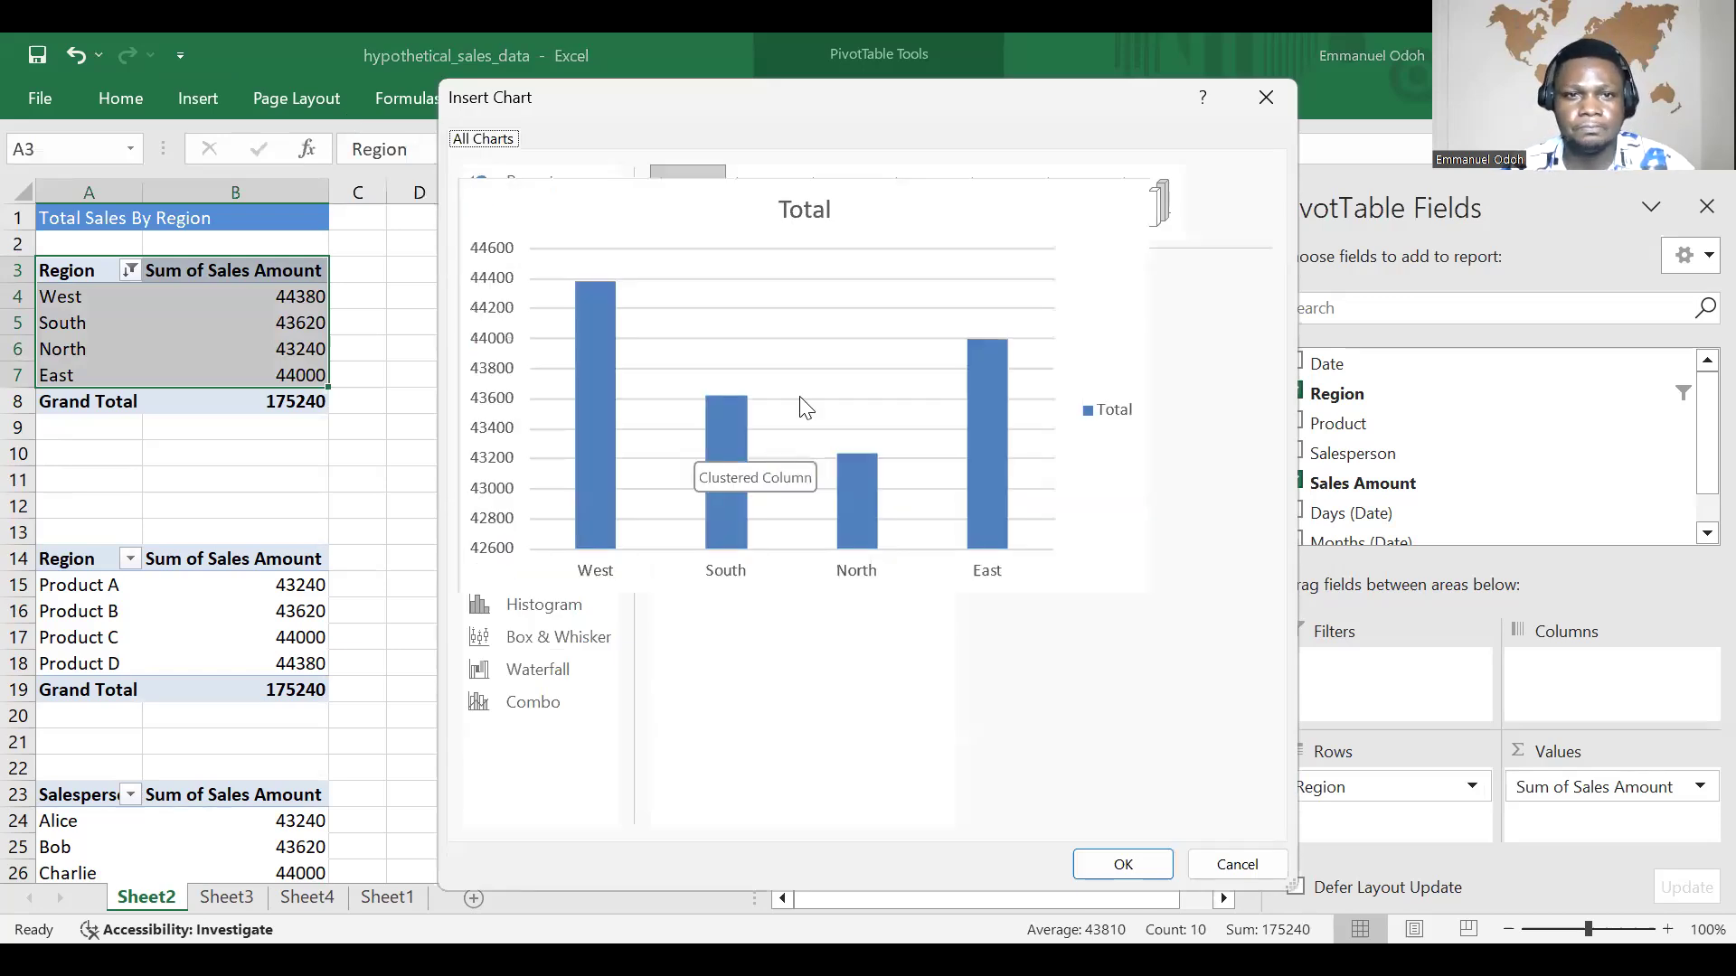
left_click(1123, 864)
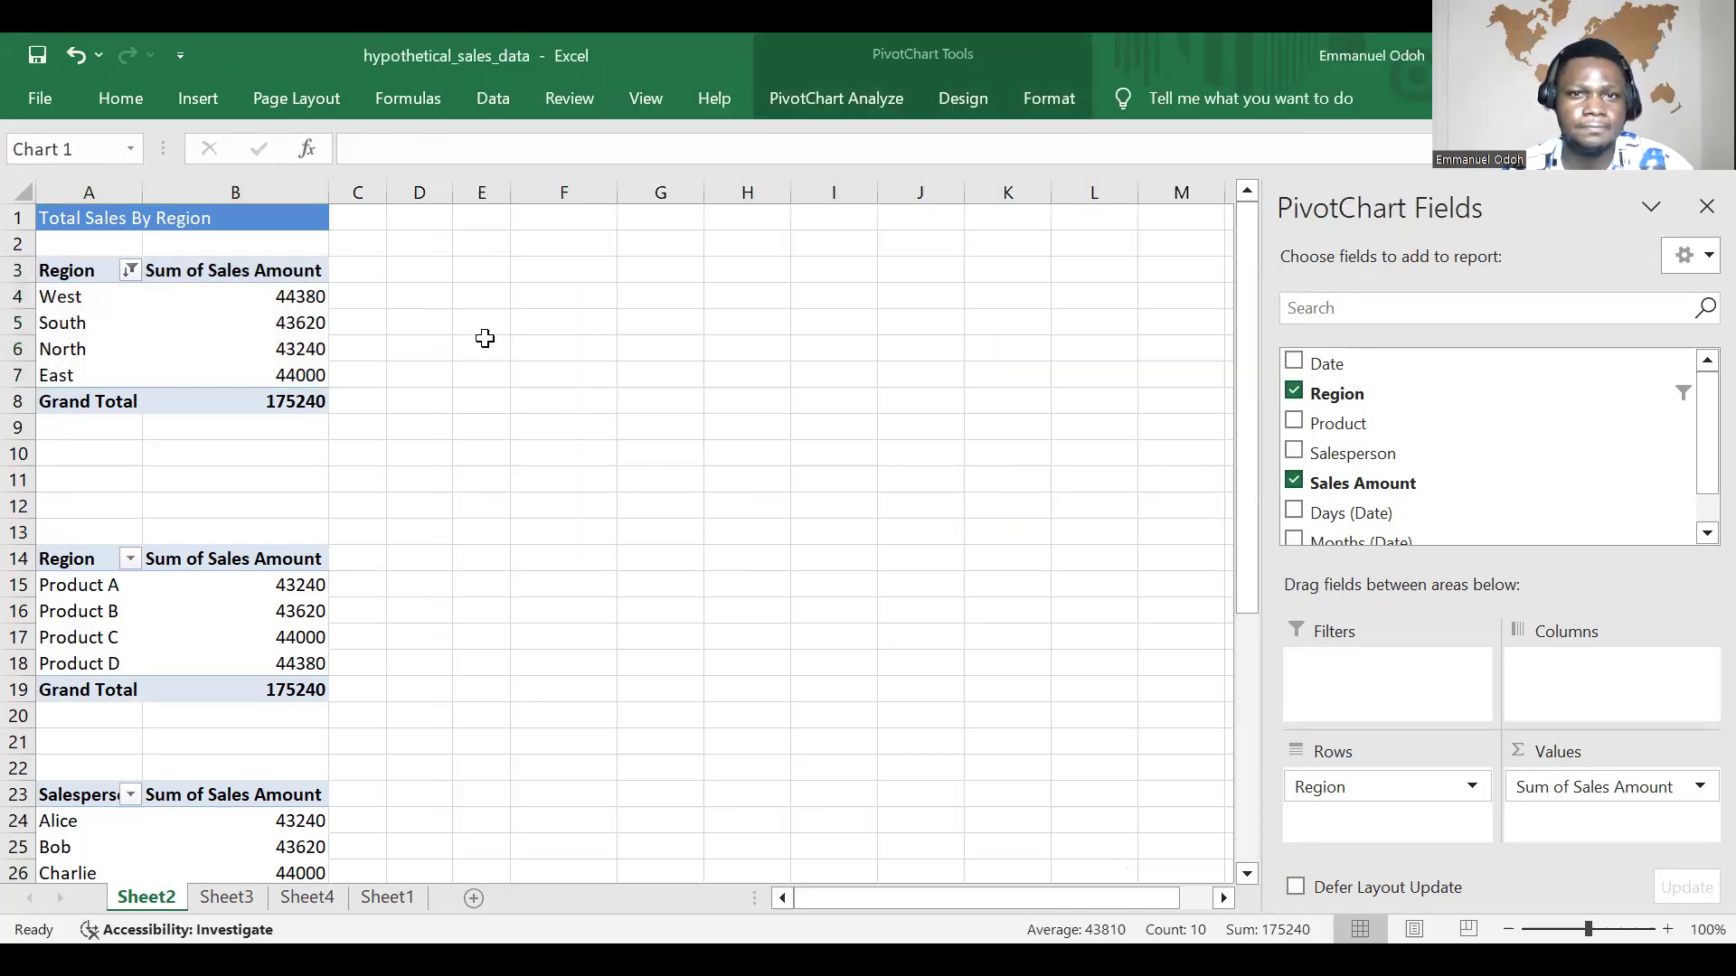
left_click_drag(699, 477, 867, 321)
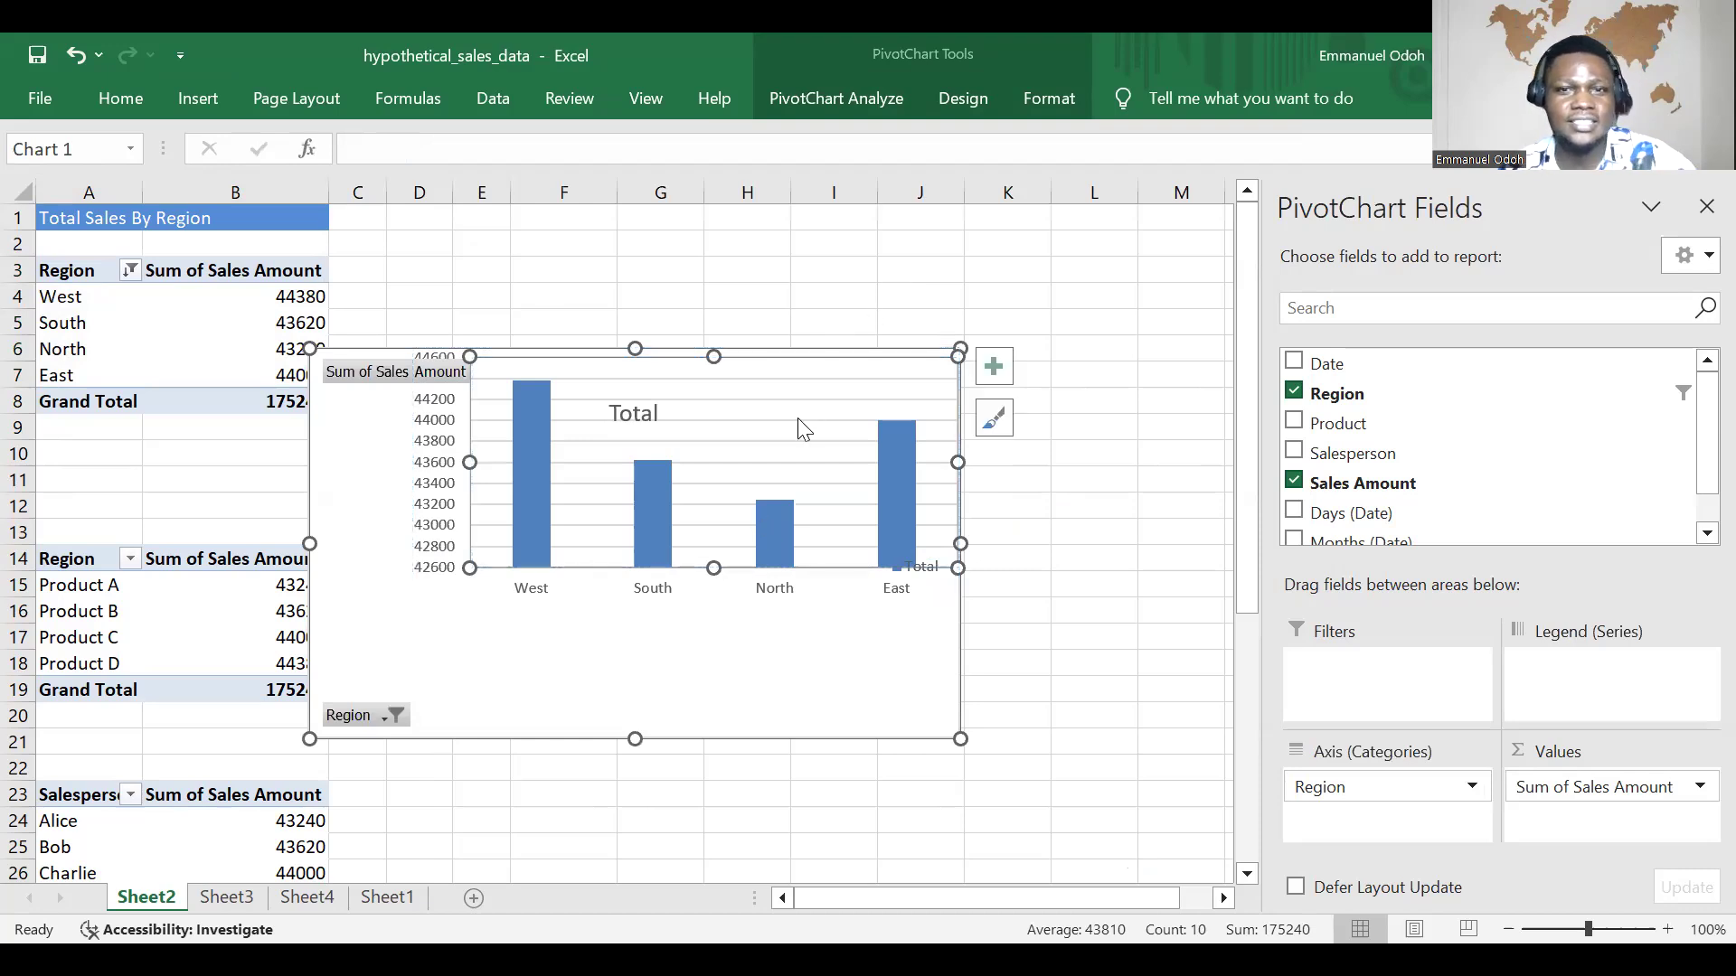
left_click(627, 504)
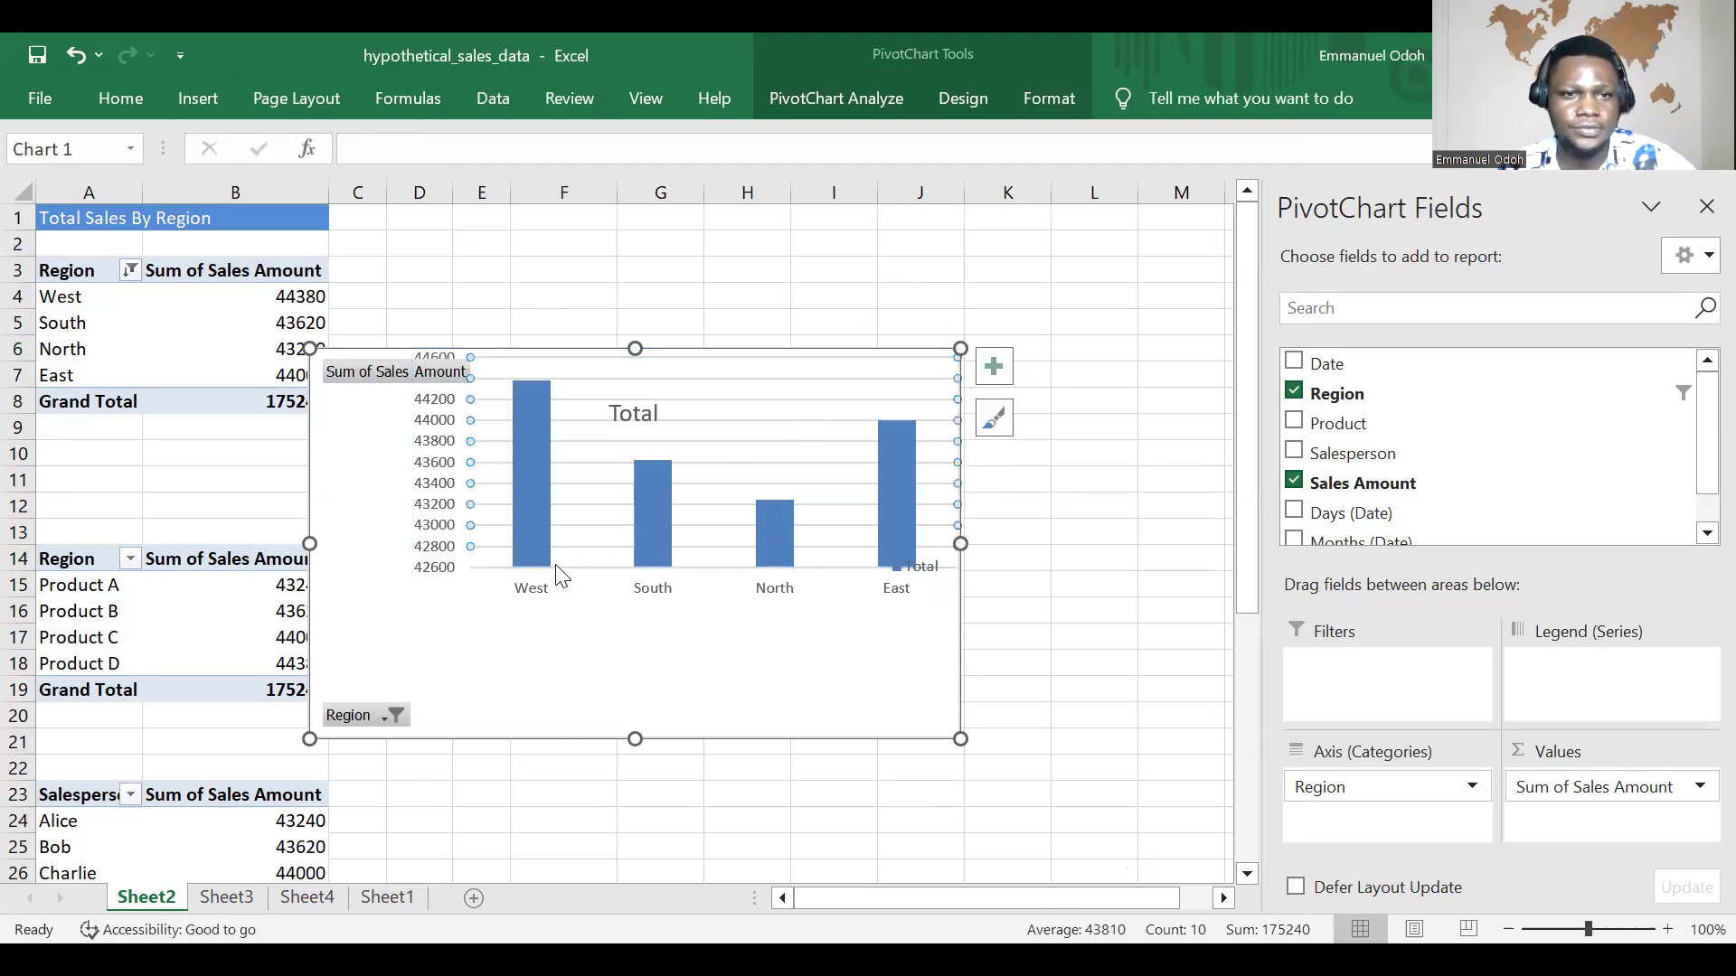
key("ctrl+z")
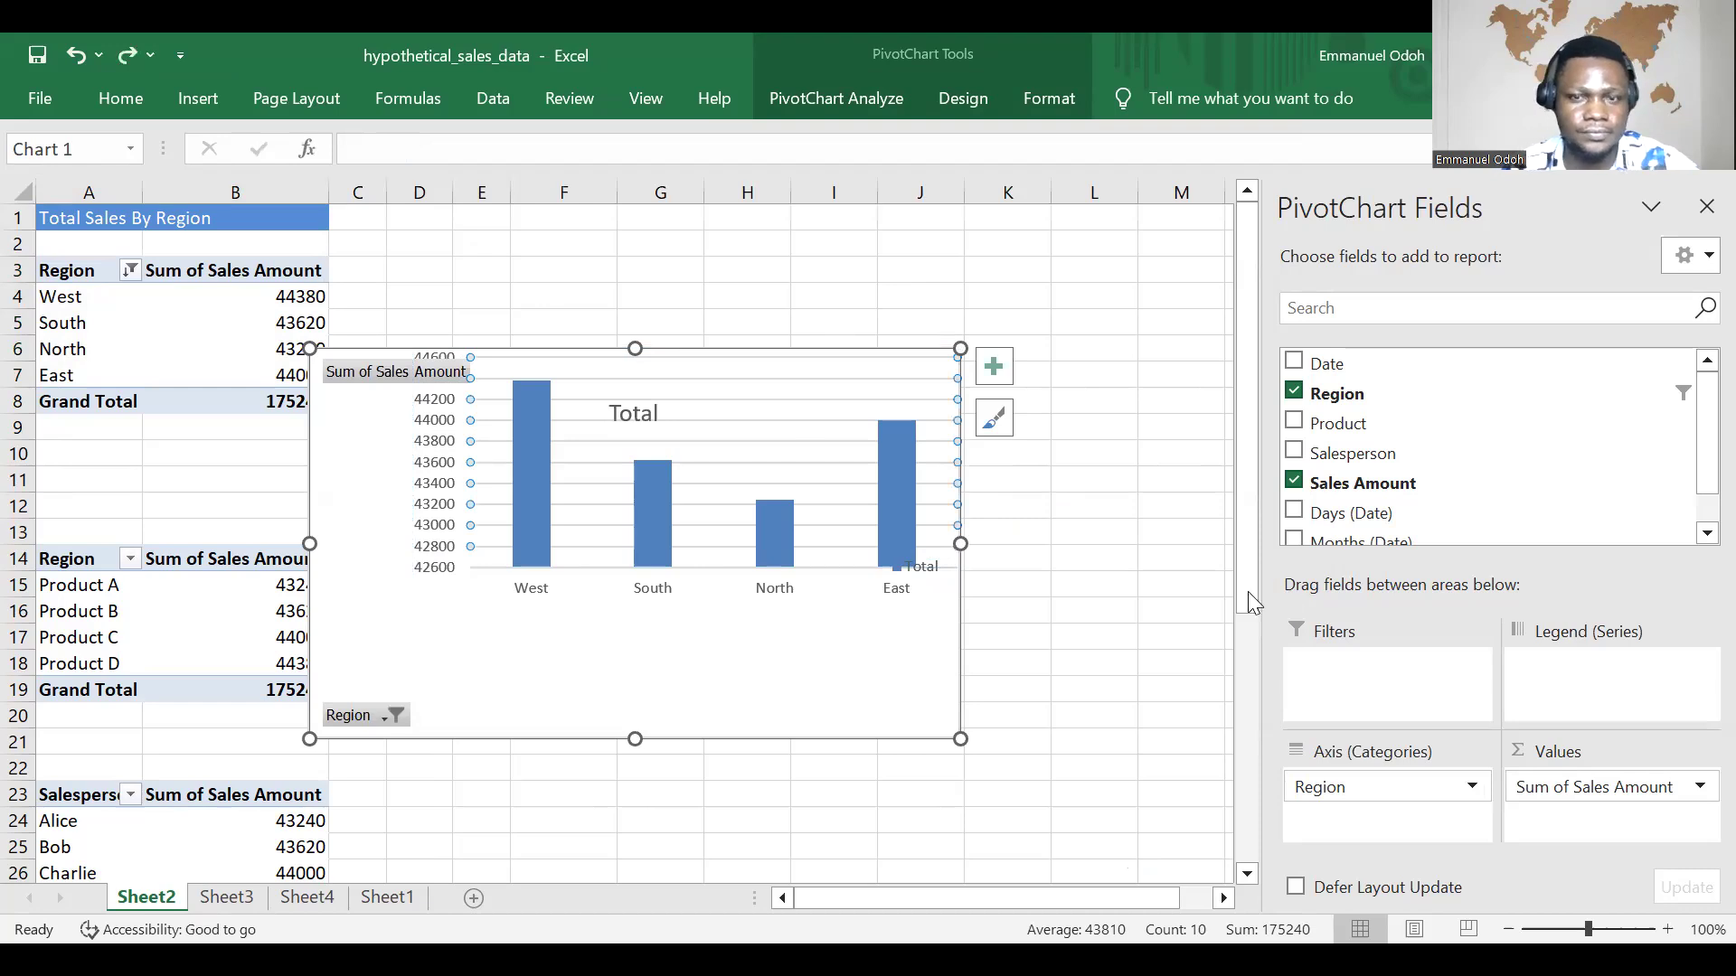
left_click(867, 551)
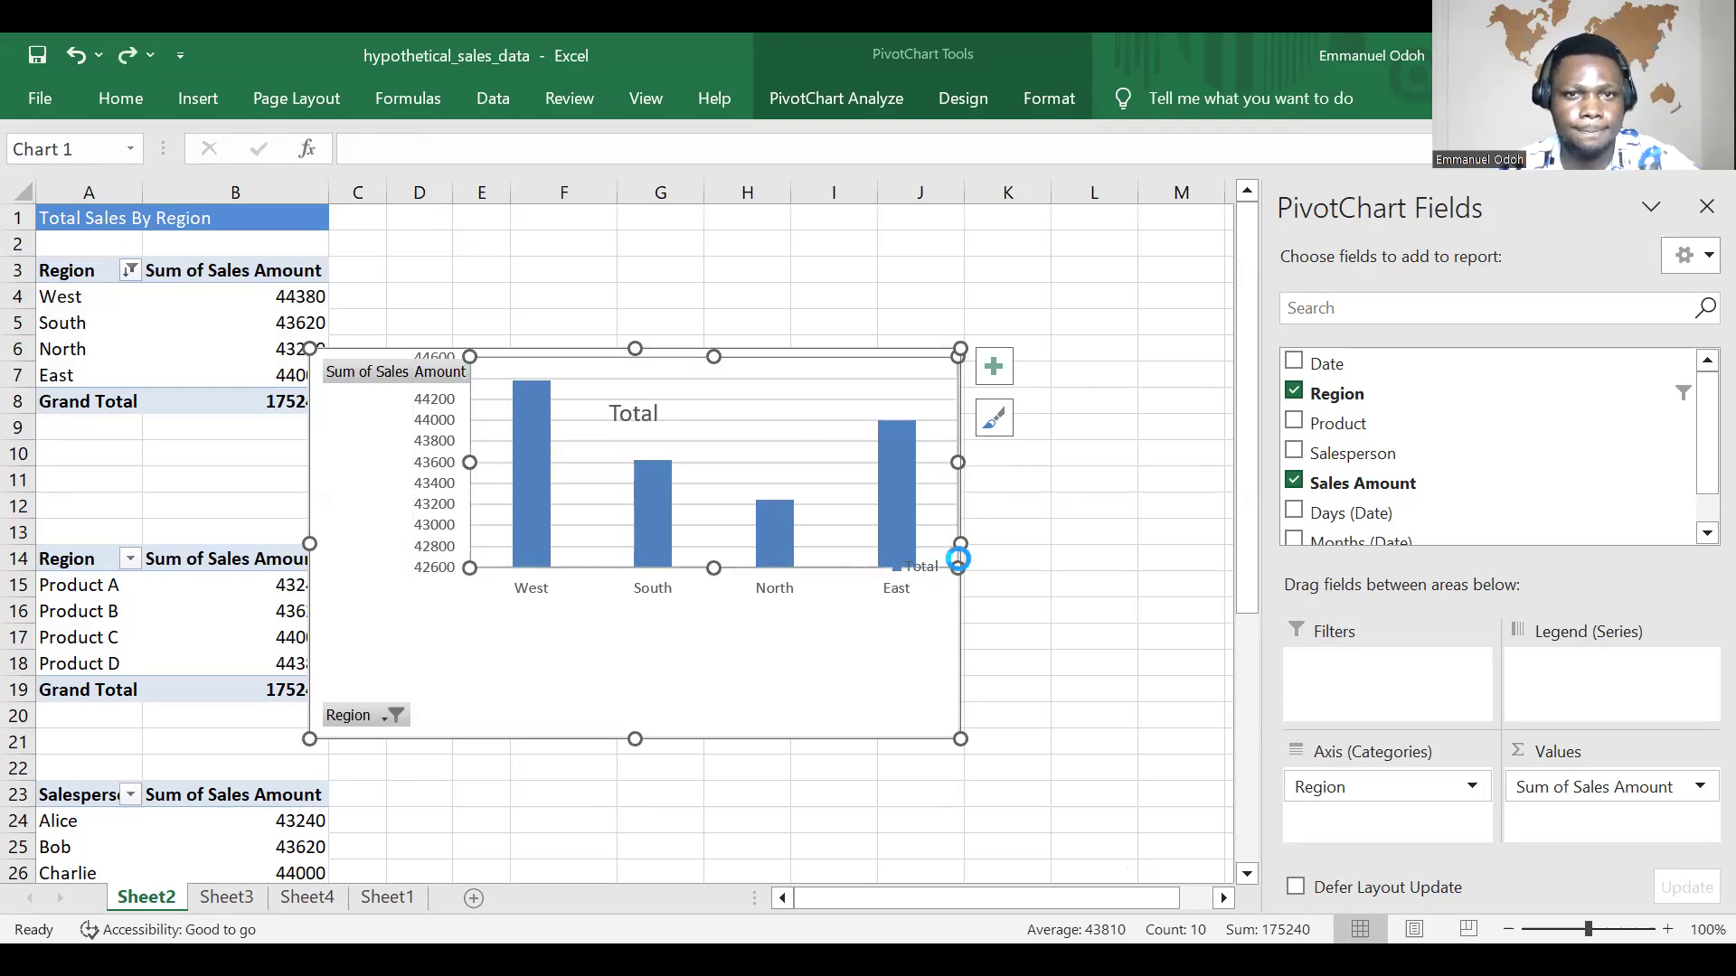
key("ctrl+z")
Step: Move the region sales chart to the top of Sheet2, beside the region PivotTable, and deselect it
left_click_drag(908, 668, 998, 528)
left_click_drag(1135, 483, 1147, 480)
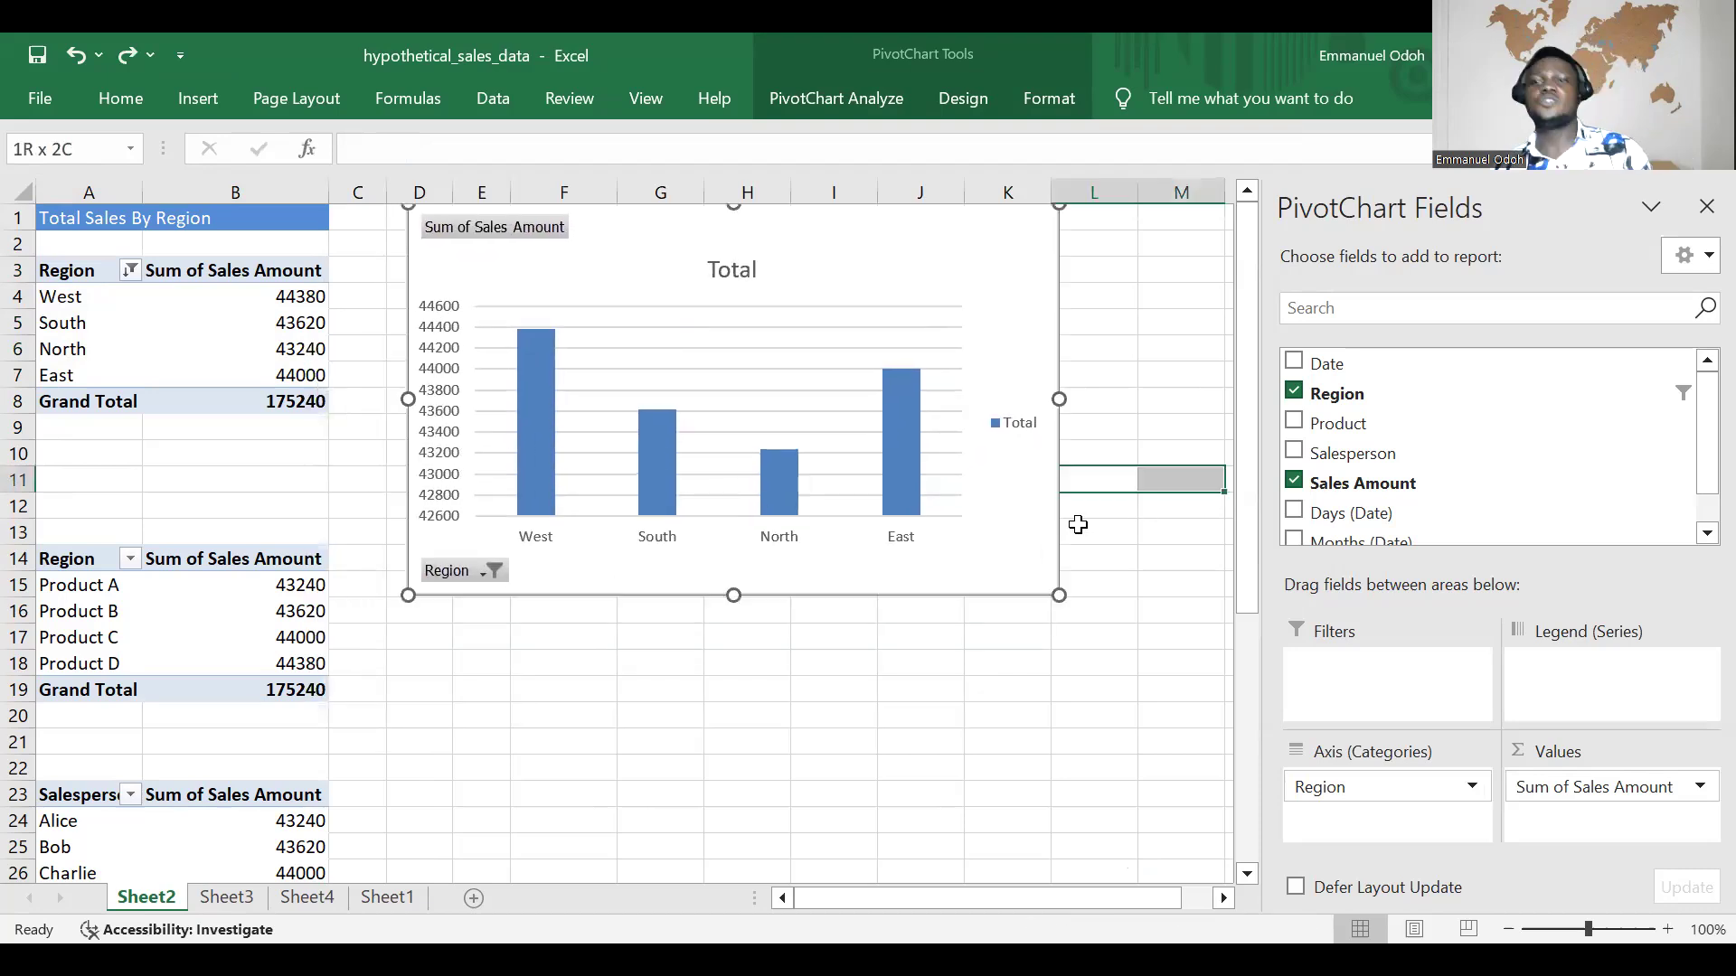
left_click_drag(560, 661, 593, 629)
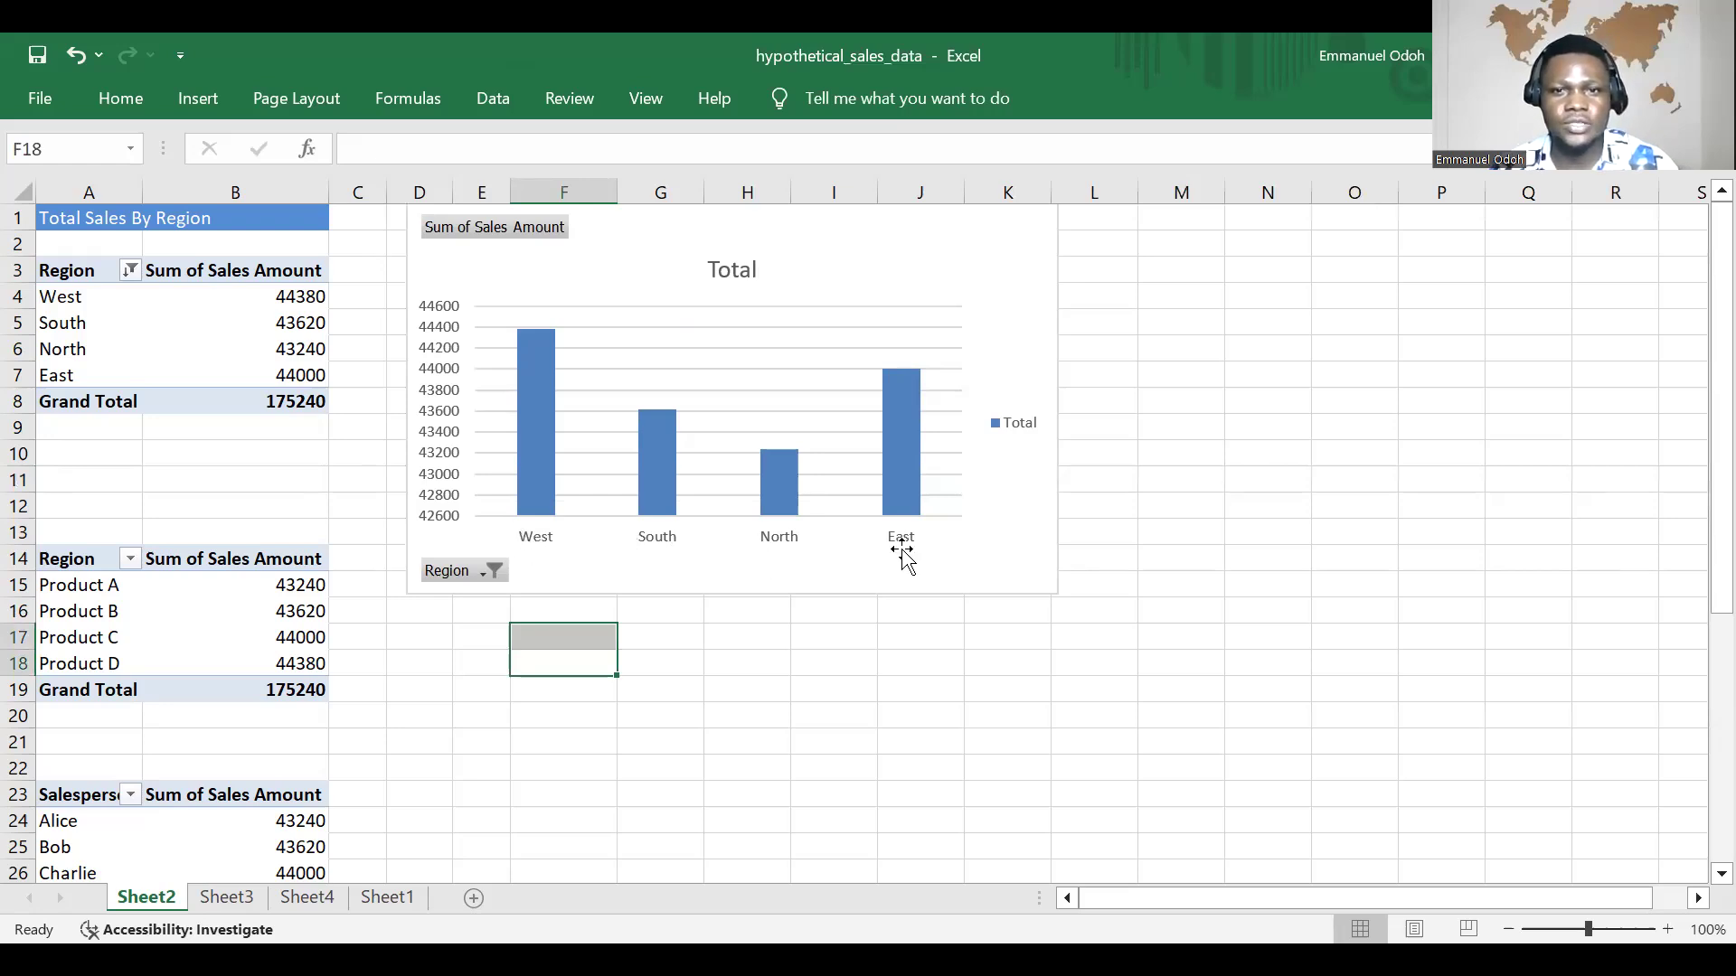
Step: Look at the chart's Region filter options without changing them and view the fields of the region PivotTable
left_click(477, 573)
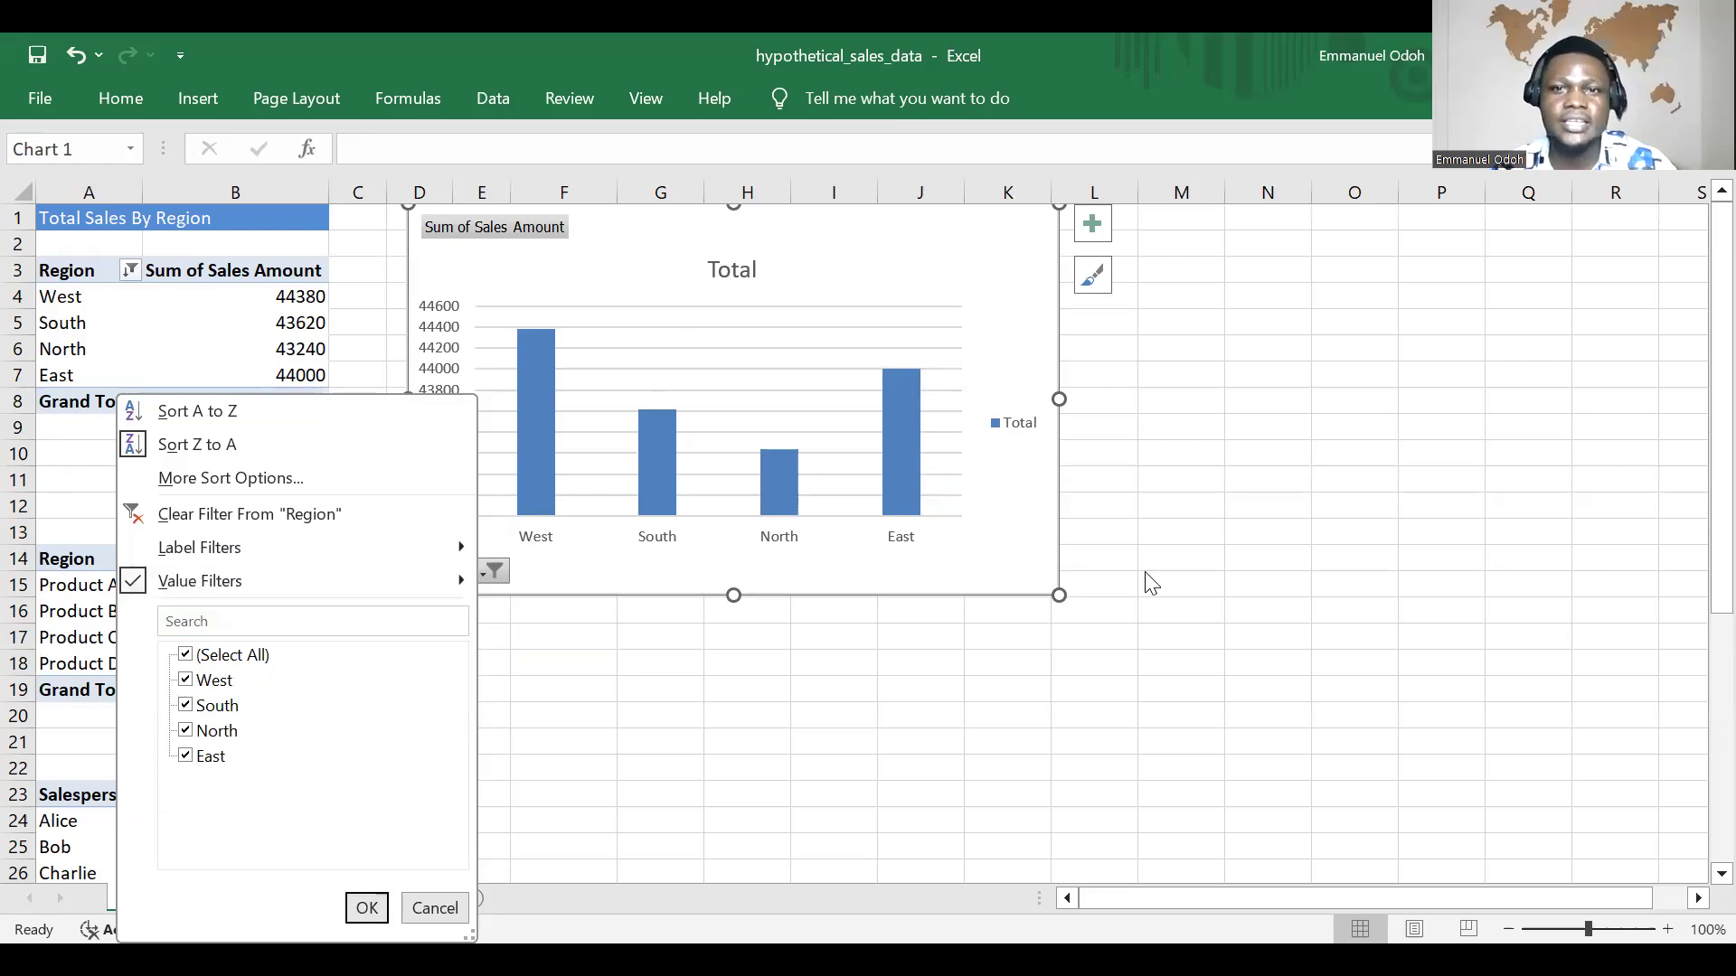
left_click(740, 302)
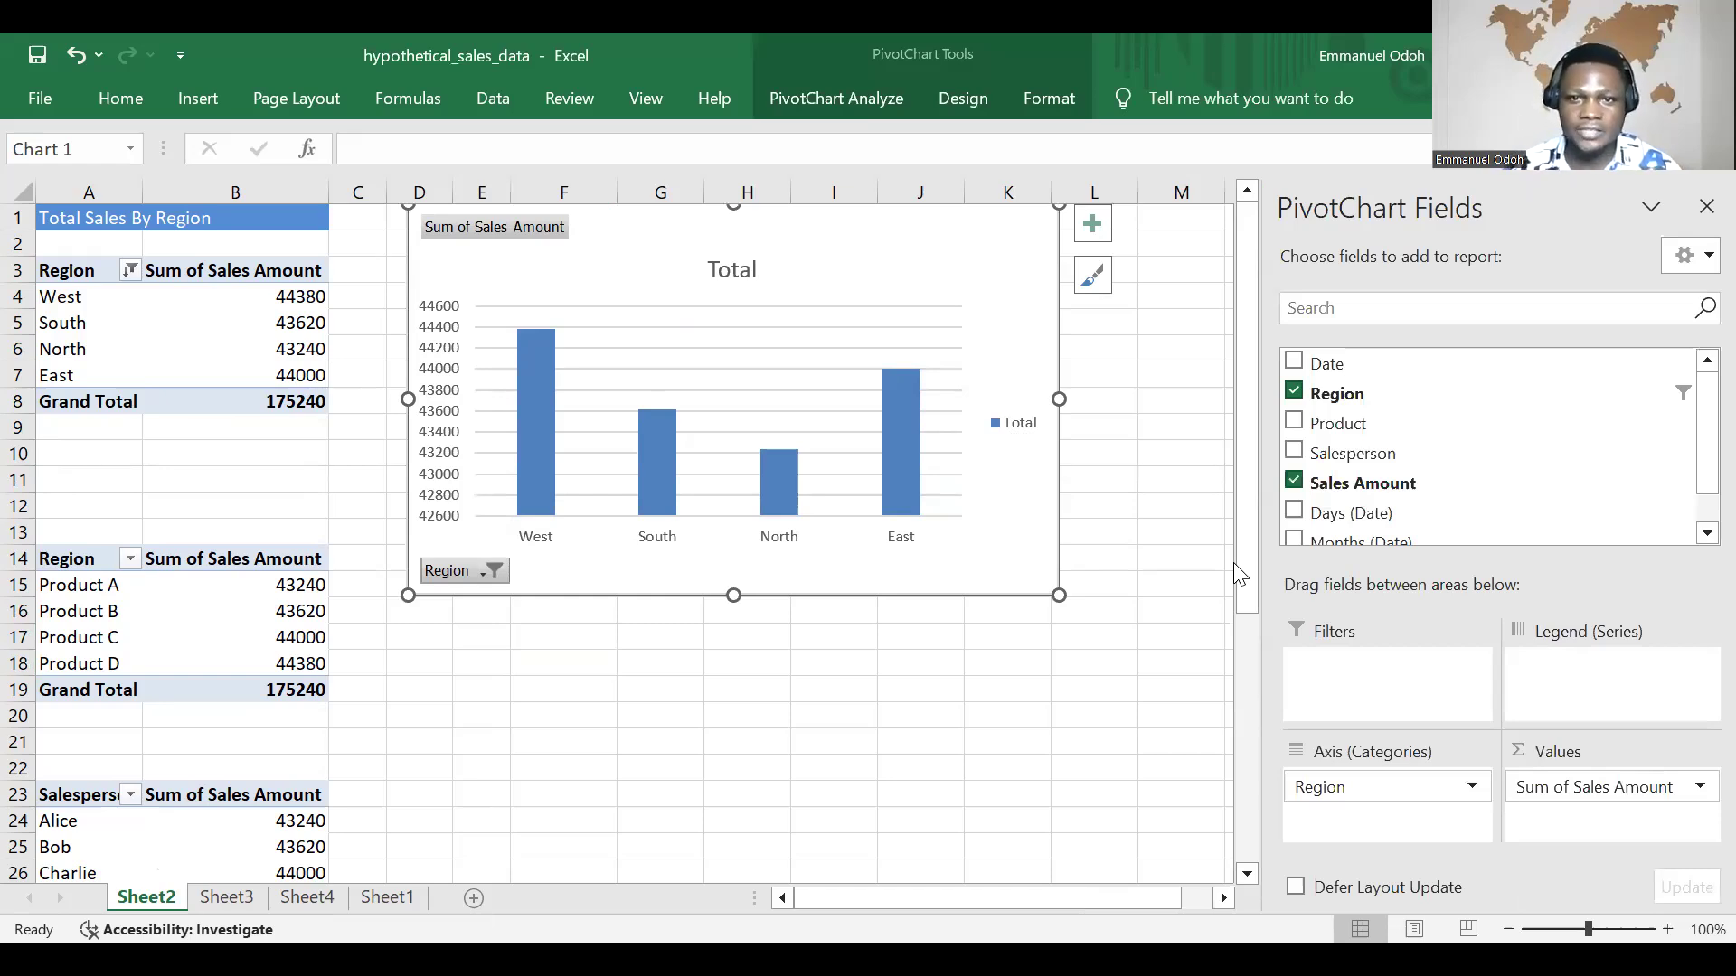
left_click(1121, 481)
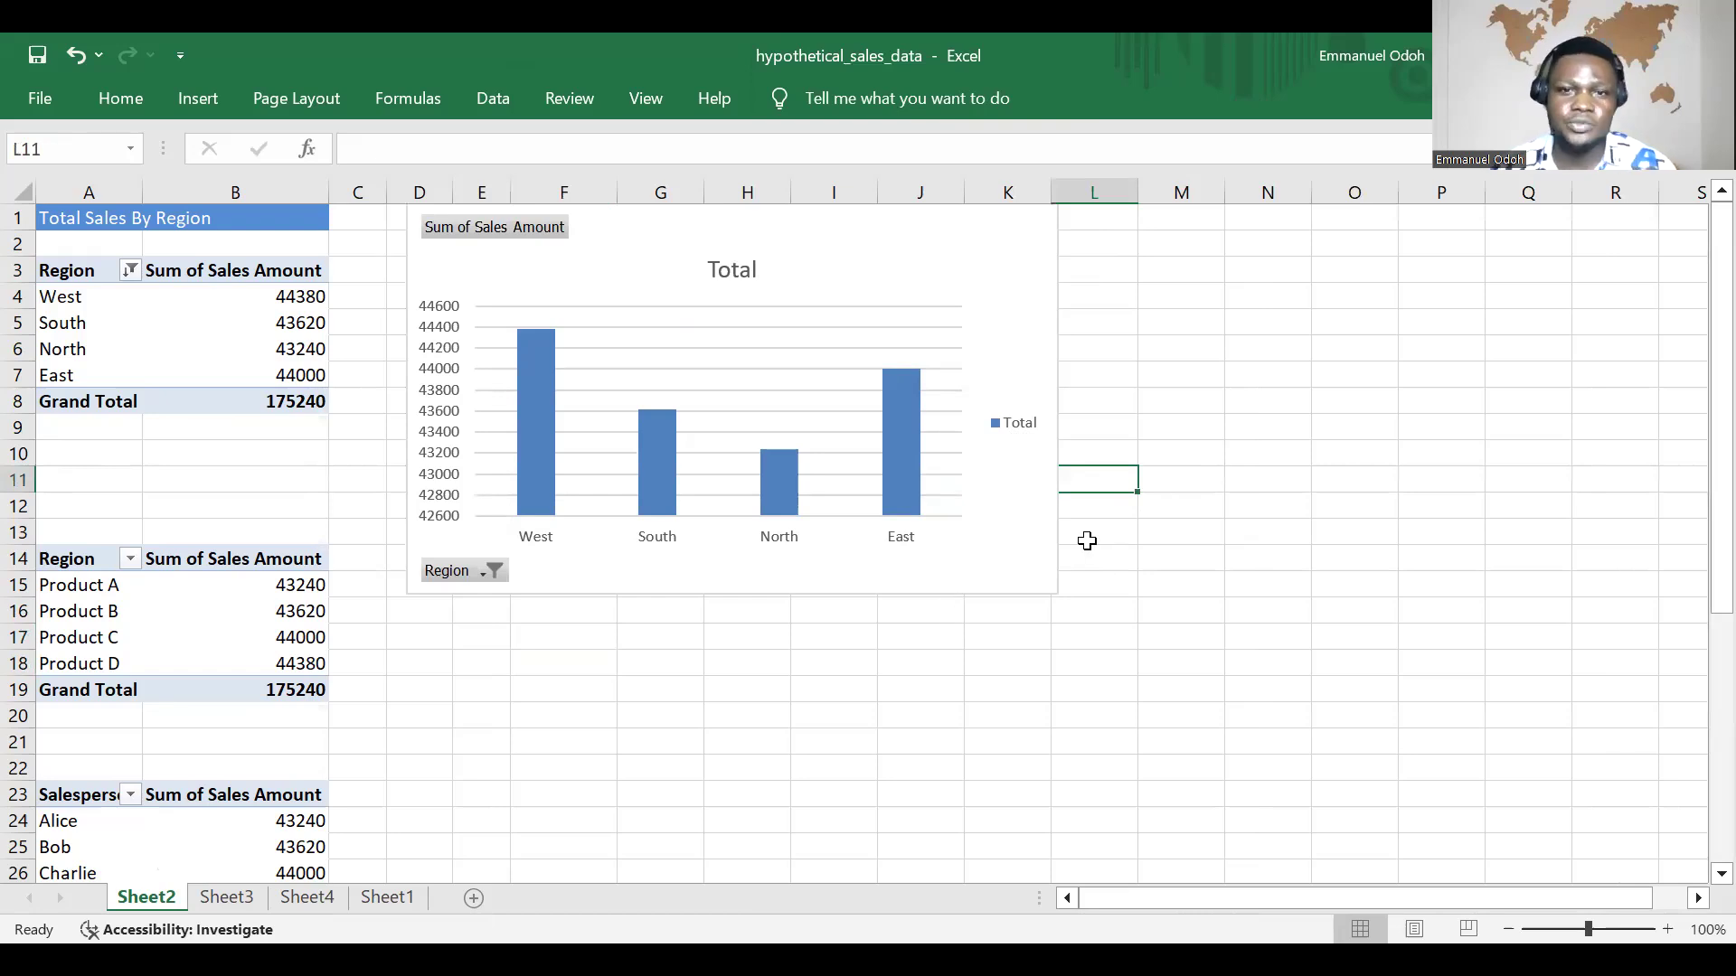
left_click(922, 610)
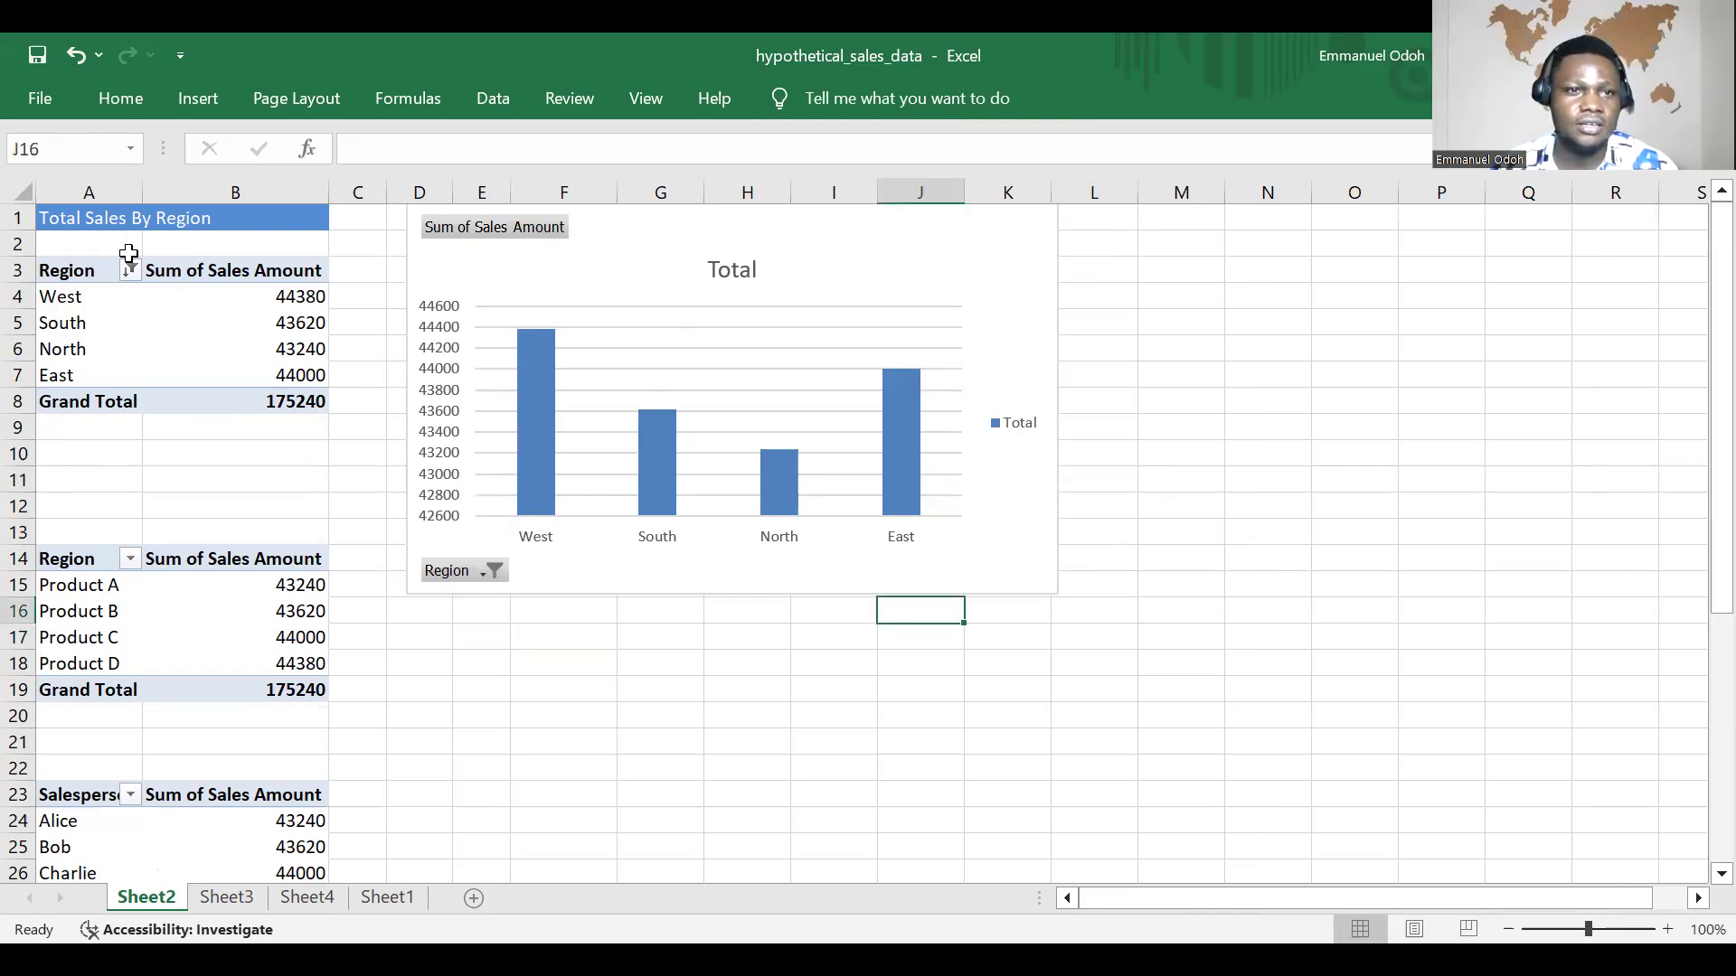
left_click(72, 269)
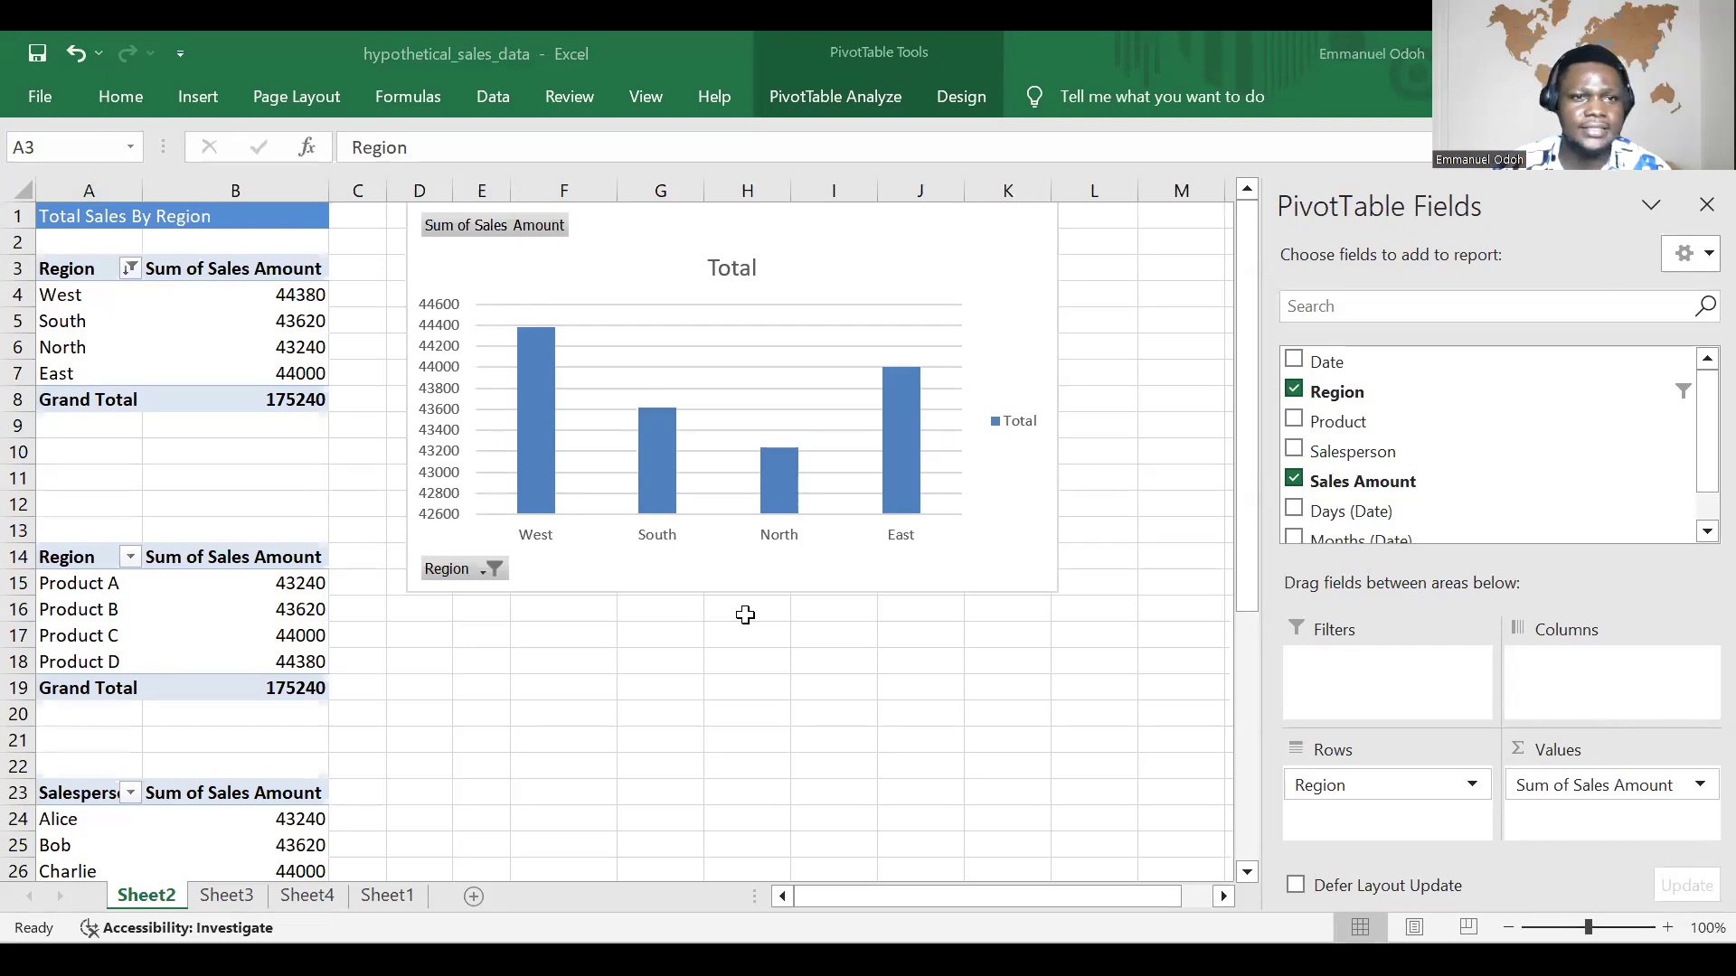
Step: Switch to the OneNote lesson notes and read the XLOOKUP and VLOOKUP section through the VLOOKUP syntax
key("alt+Tab")
scroll(1083, 653, "down", 5)
scroll(1086, 652, "down", 8)
scroll(1085, 653, "up", 3)
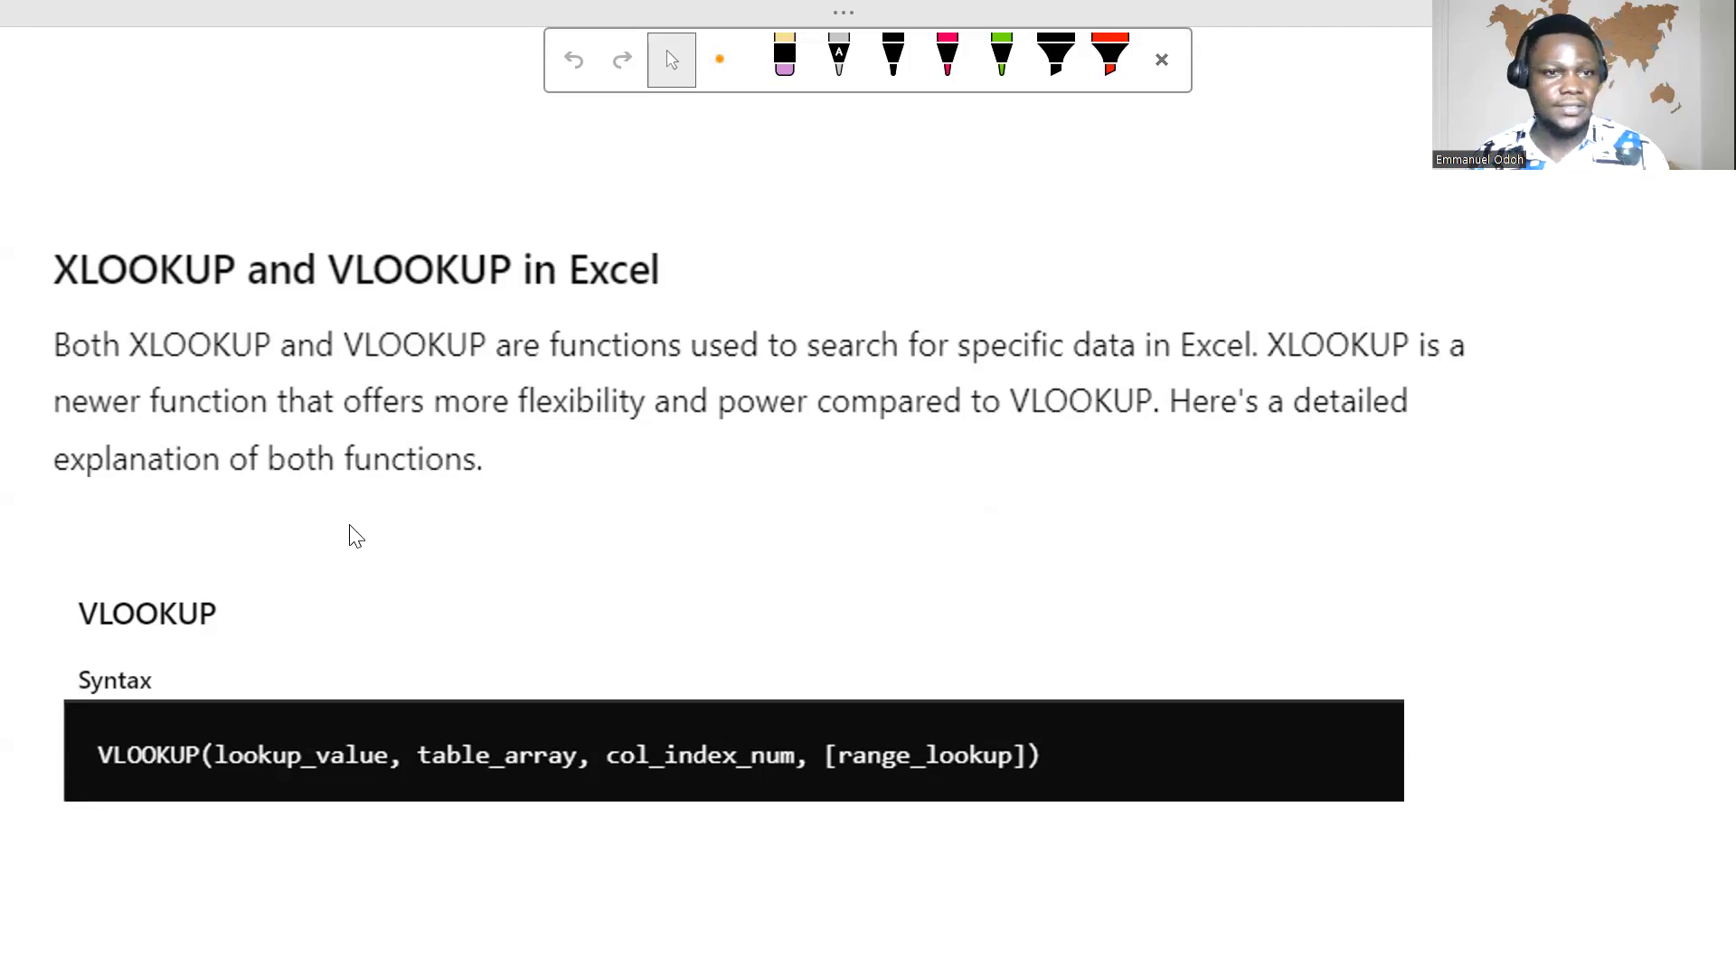
scroll(353, 529, "down", 3)
scroll(362, 516, "down", 2)
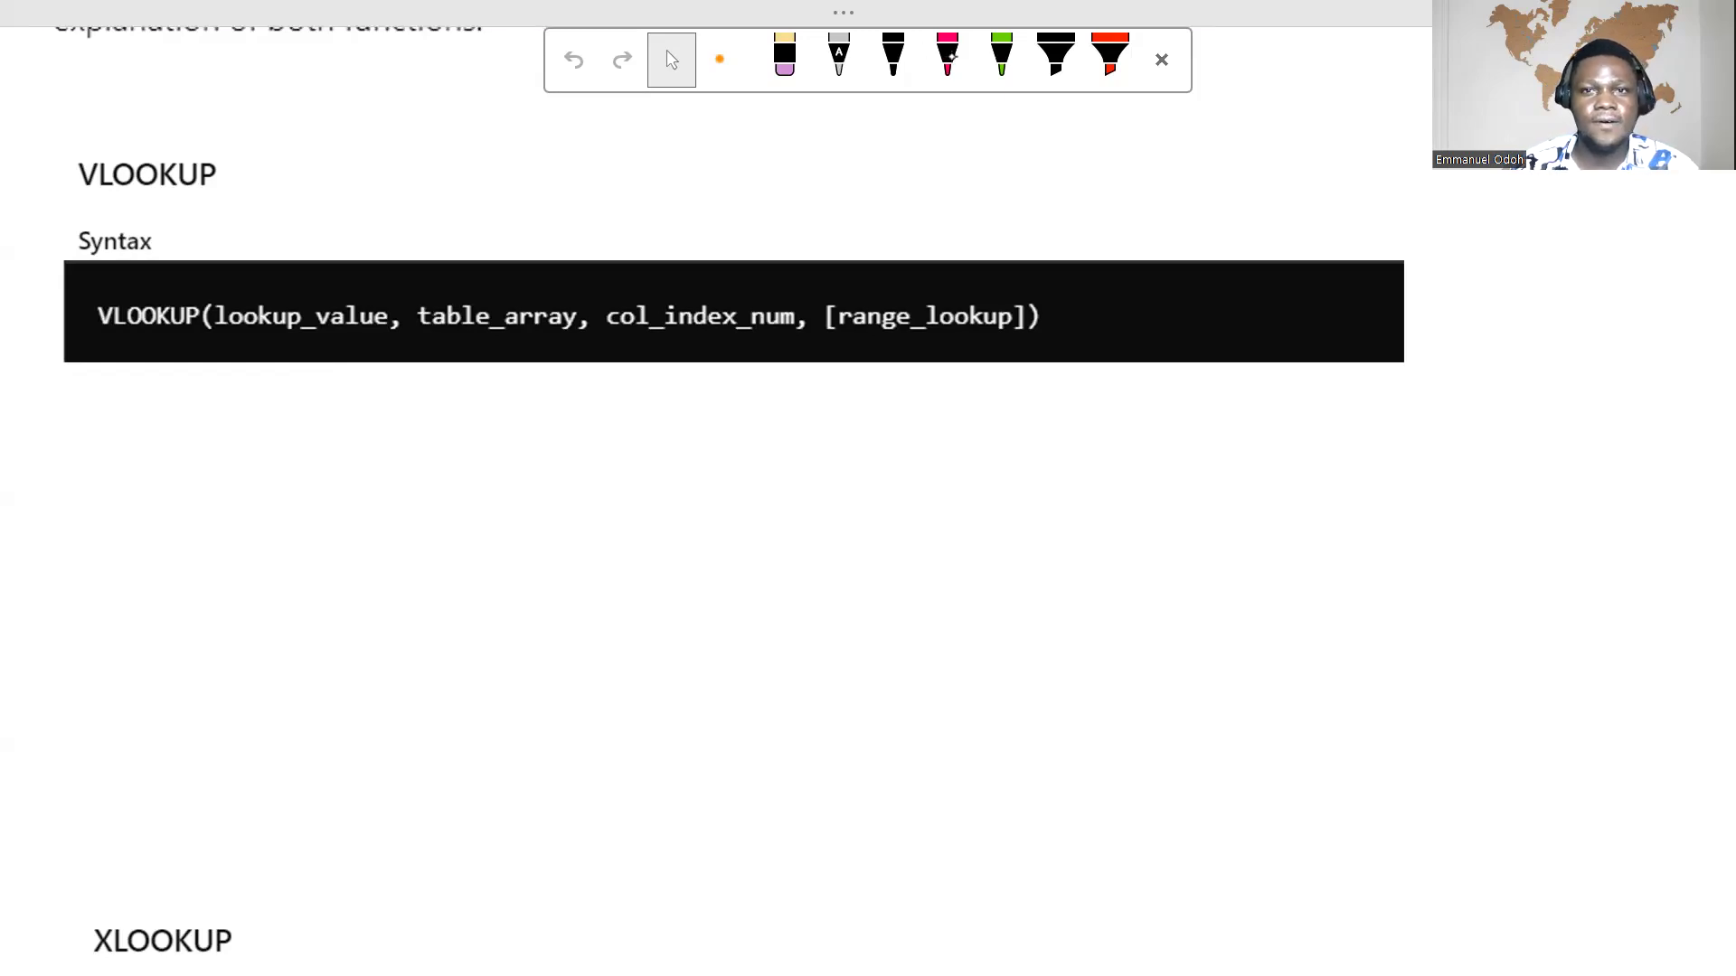
Step: Handwrite "— vertical lookup" with the pink pen beside the VLOOKUP heading
left_click(961, 70)
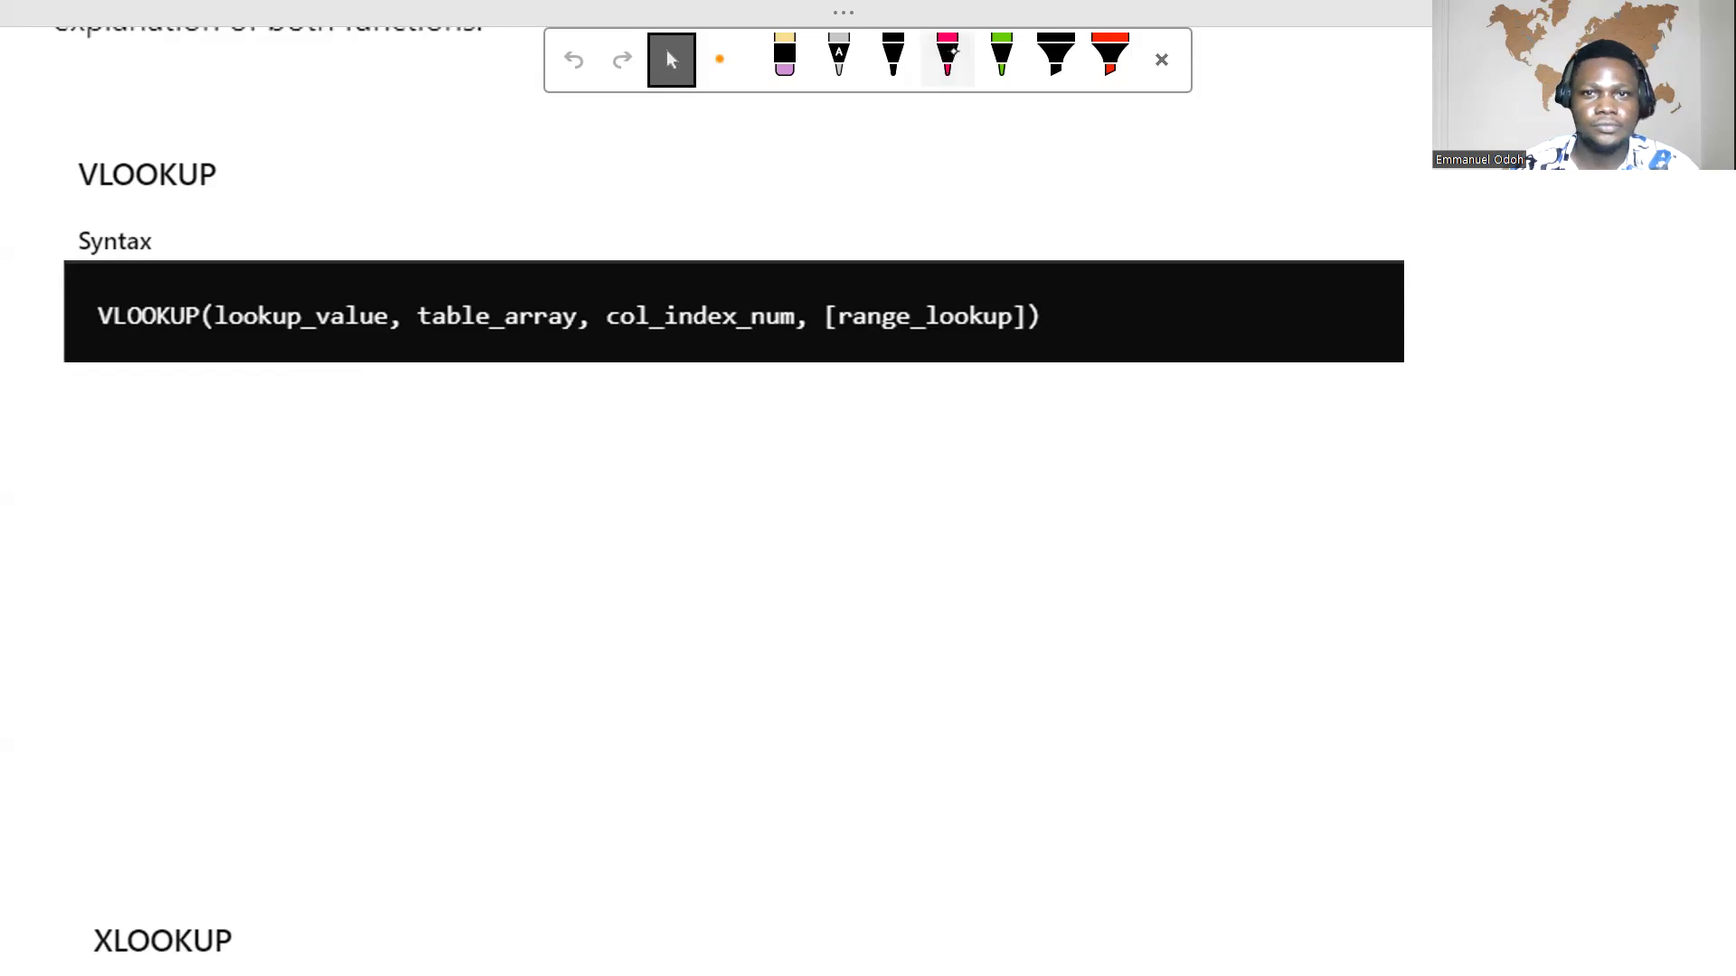
left_click(951, 54)
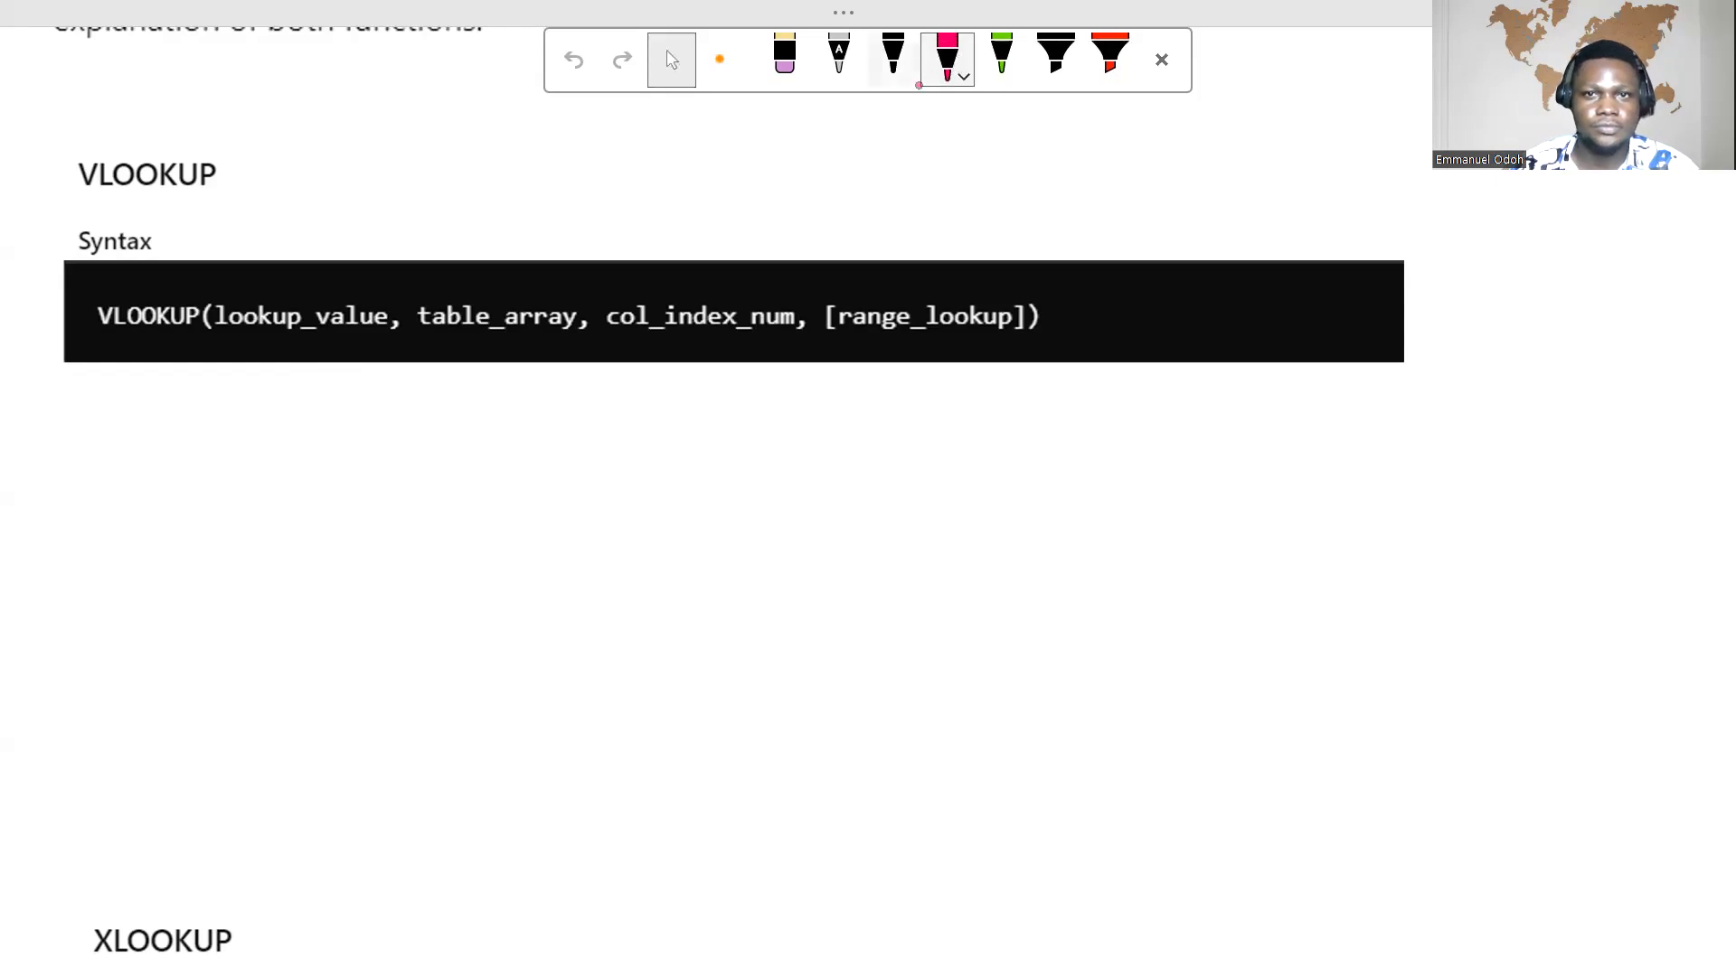
left_click_drag(246, 175, 280, 177)
mouse_move(321, 168)
left_mouse_down()
mouse_move(383, 188)
mouse_move(433, 164)
mouse_move(562, 185)
mouse_move(568, 202)
mouse_move(579, 186)
left_mouse_up()
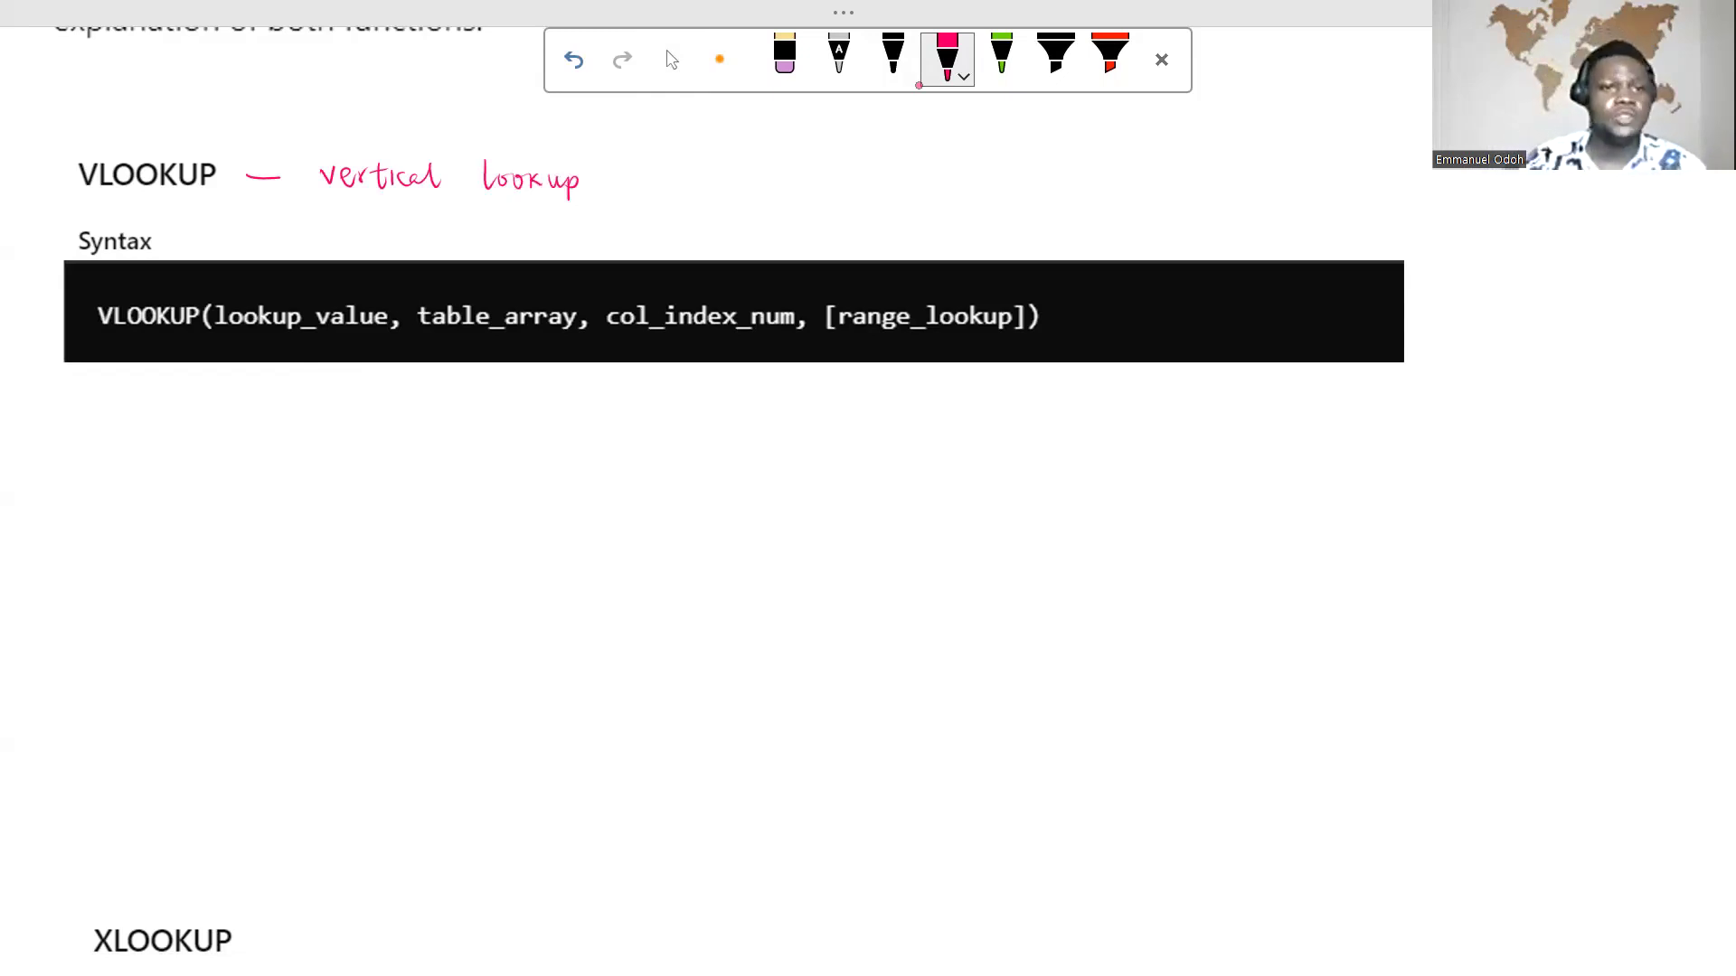
Step: Handwrite "Searches for a value in the first column of a range and returns a" below the VLOOKUP syntax
left_click_drag(101, 404, 89, 428)
left_click_drag(108, 419, 145, 426)
left_click_drag(147, 414, 155, 413)
left_click_drag(162, 413, 159, 426)
mouse_move(162, 403)
left_mouse_down()
mouse_move(218, 453)
mouse_move(258, 422)
mouse_move(547, 410)
left_mouse_up()
left_click(454, 395)
left_click_drag(539, 418, 606, 441)
mouse_move(600, 421)
left_mouse_down()
mouse_move(643, 417)
mouse_move(646, 434)
left_mouse_up()
left_click_drag(663, 404, 665, 434)
left_click_drag(657, 418, 721, 428)
left_click_drag(735, 416, 738, 418)
mouse_move(747, 394)
left_mouse_down()
mouse_move(750, 425)
mouse_move(779, 414)
left_mouse_up()
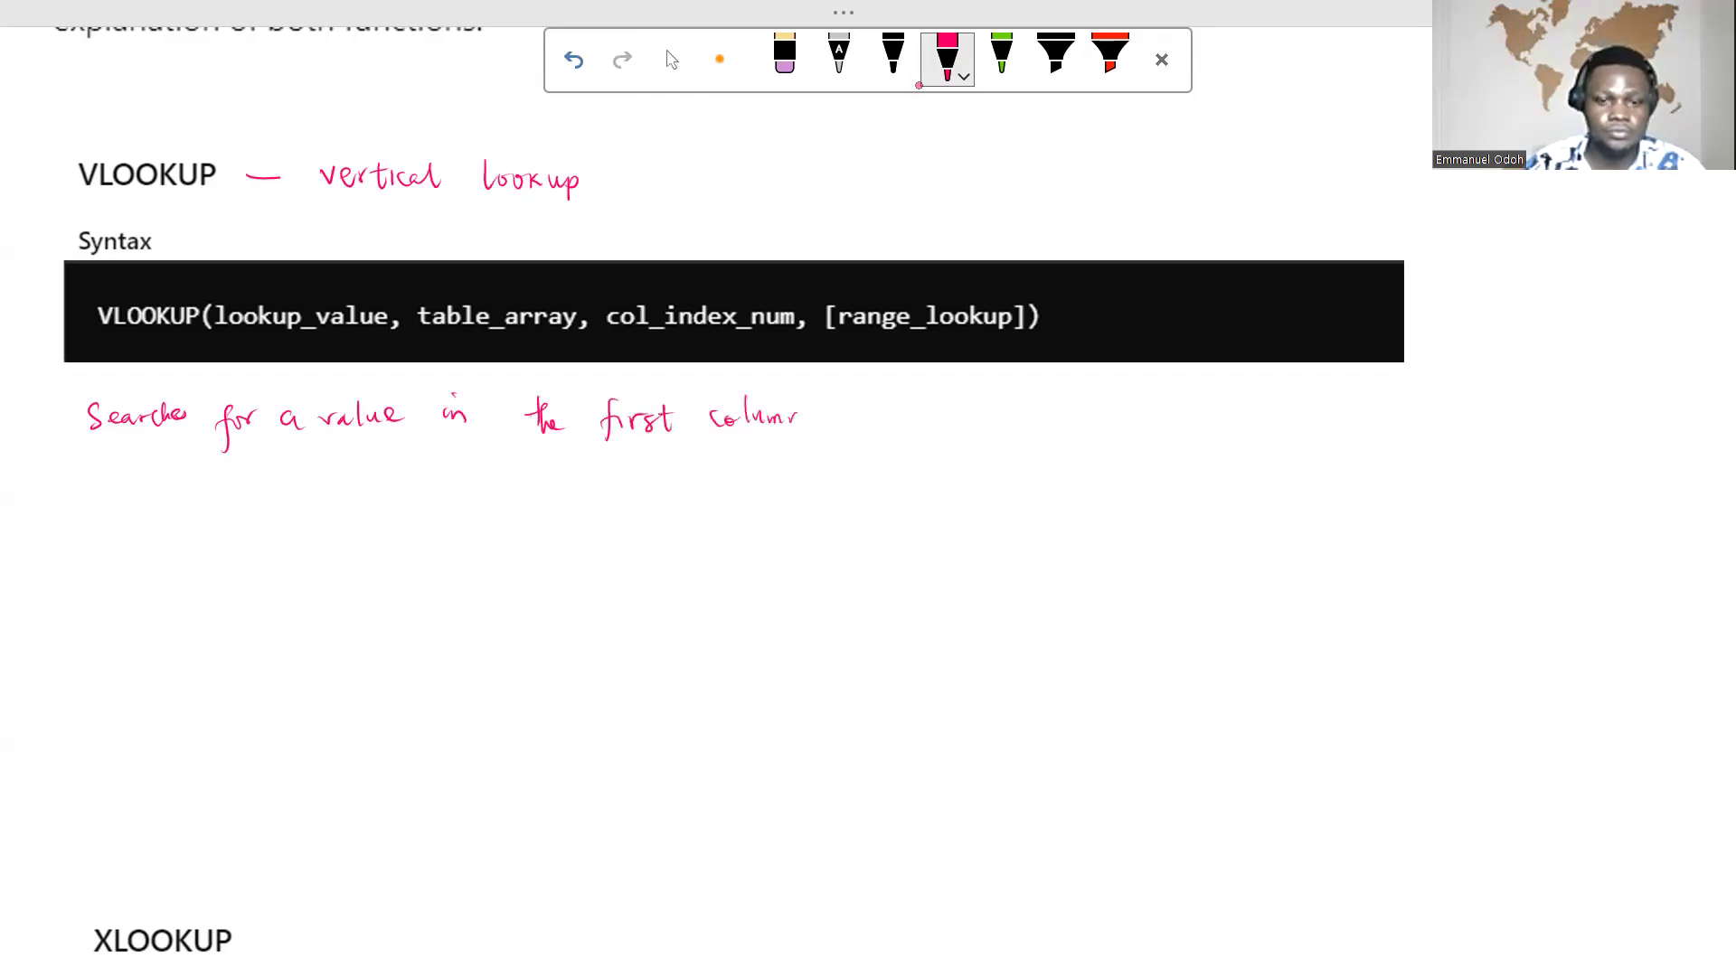
mouse_move(861, 414)
left_mouse_down()
mouse_move(870, 445)
mouse_move(931, 418)
mouse_move(1017, 417)
mouse_move(1019, 443)
mouse_move(1049, 414)
mouse_move(1107, 420)
left_mouse_up()
mouse_move(1112, 420)
left_mouse_down()
mouse_move(1141, 400)
mouse_move(1180, 428)
mouse_move(1195, 404)
mouse_move(1224, 427)
mouse_move(1264, 411)
left_mouse_up()
left_click_drag(1269, 421, 1294, 418)
left_click_drag(1342, 405, 1345, 418)
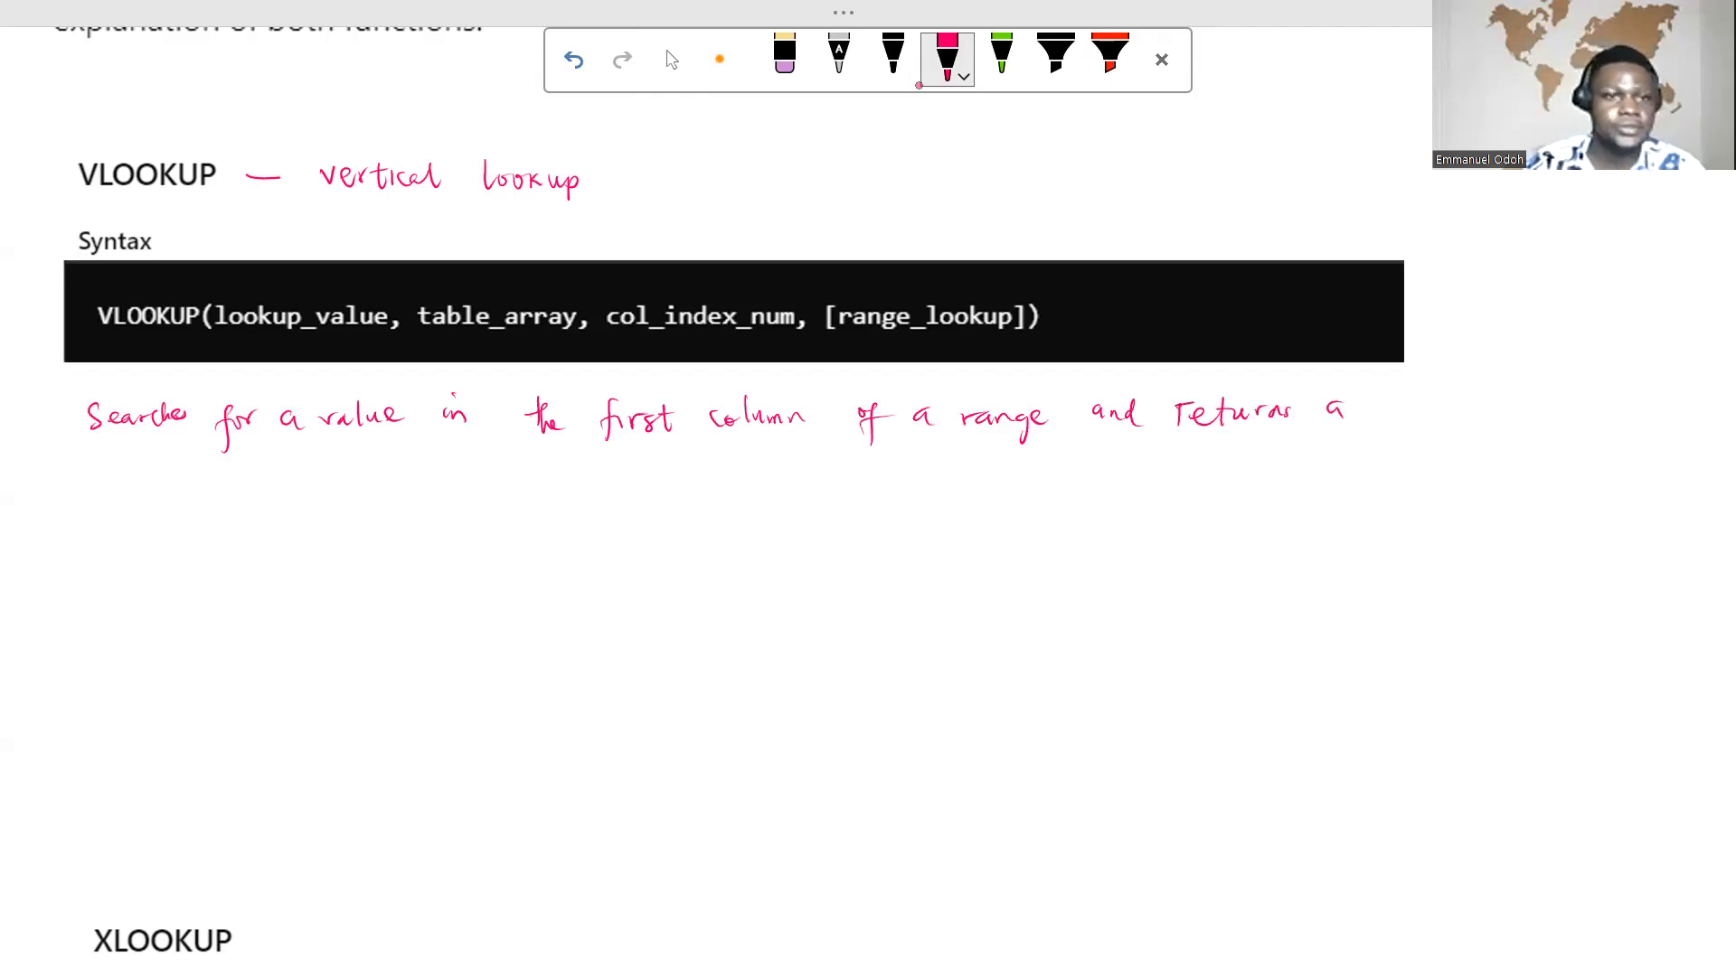
Step: Complete the handwritten VLOOKUP note with "value in the same row from a specified column" and add a leading dash
left_click_drag(63, 465, 82, 466)
left_click_drag(98, 472, 195, 490)
mouse_move(201, 479)
left_mouse_down()
mouse_move(261, 486)
mouse_move(268, 468)
left_mouse_up()
left_click_drag(272, 457, 300, 479)
mouse_move(336, 463)
left_mouse_down()
mouse_move(330, 479)
mouse_move(356, 481)
mouse_move(494, 467)
mouse_move(535, 495)
mouse_move(570, 474)
left_mouse_up()
mouse_move(575, 479)
left_mouse_down()
mouse_move(733, 508)
mouse_move(807, 472)
mouse_move(825, 504)
left_mouse_up()
left_click_drag(844, 472, 946, 482)
left_click_drag(962, 470, 964, 472)
left_click_drag(985, 451, 984, 485)
left_click_drag(993, 468, 1010, 470)
left_click_drag(1014, 481, 1054, 479)
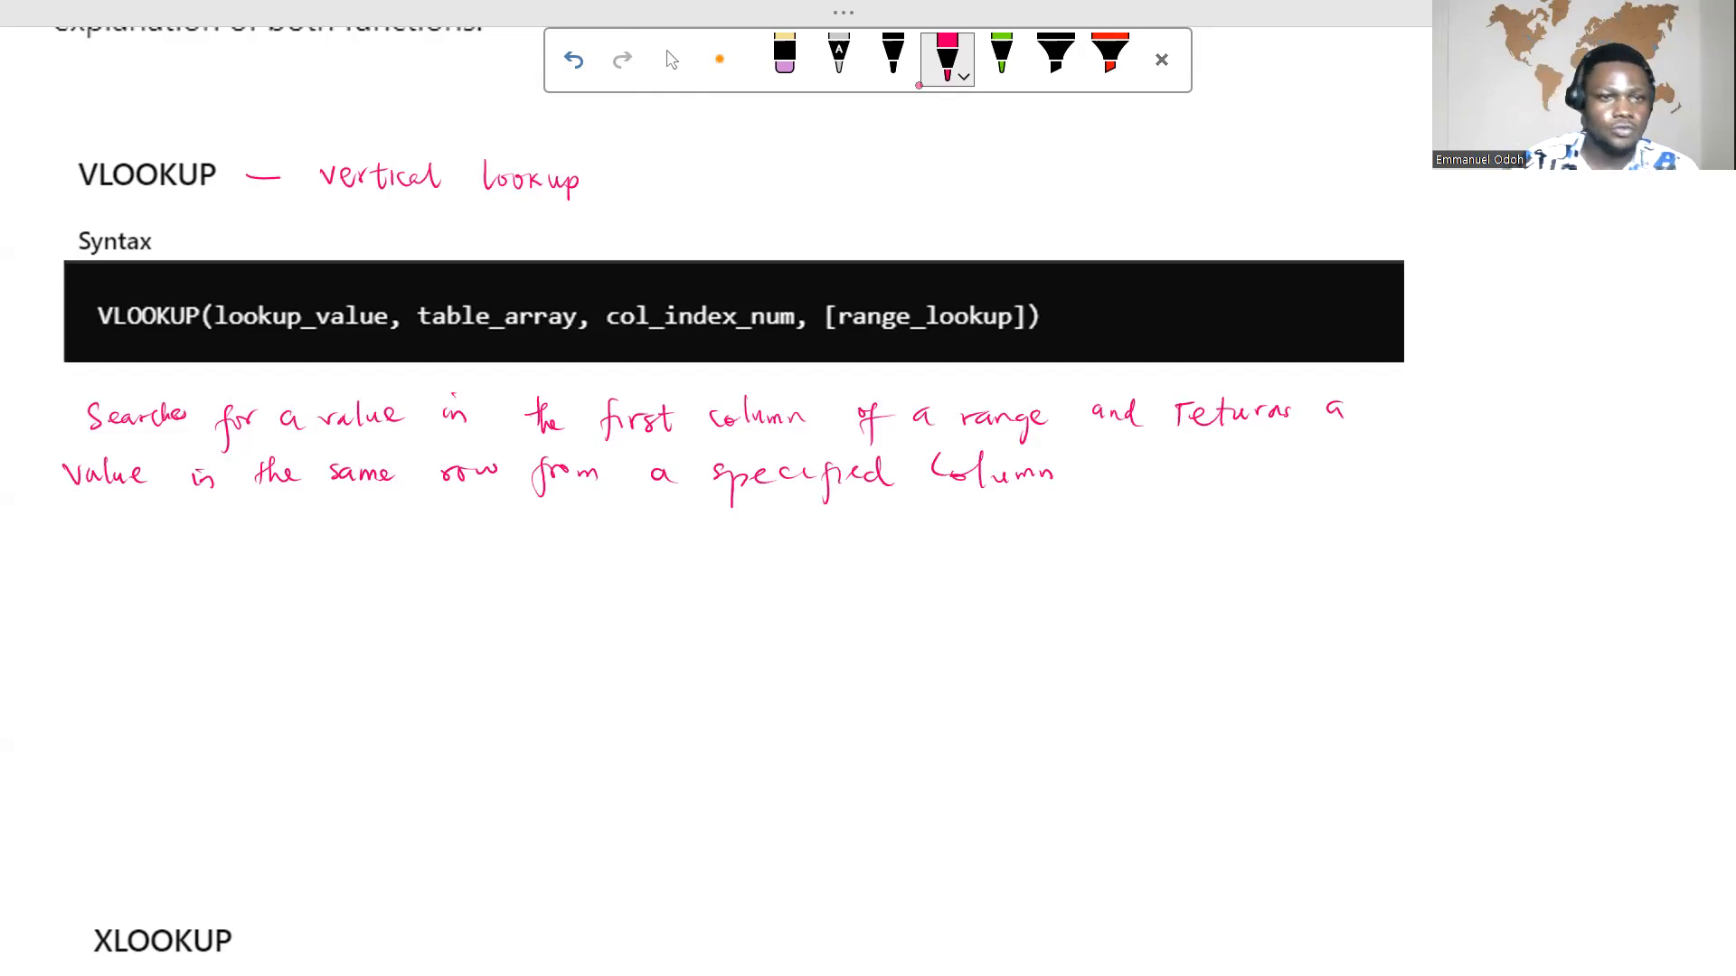
left_click_drag(36, 420, 56, 421)
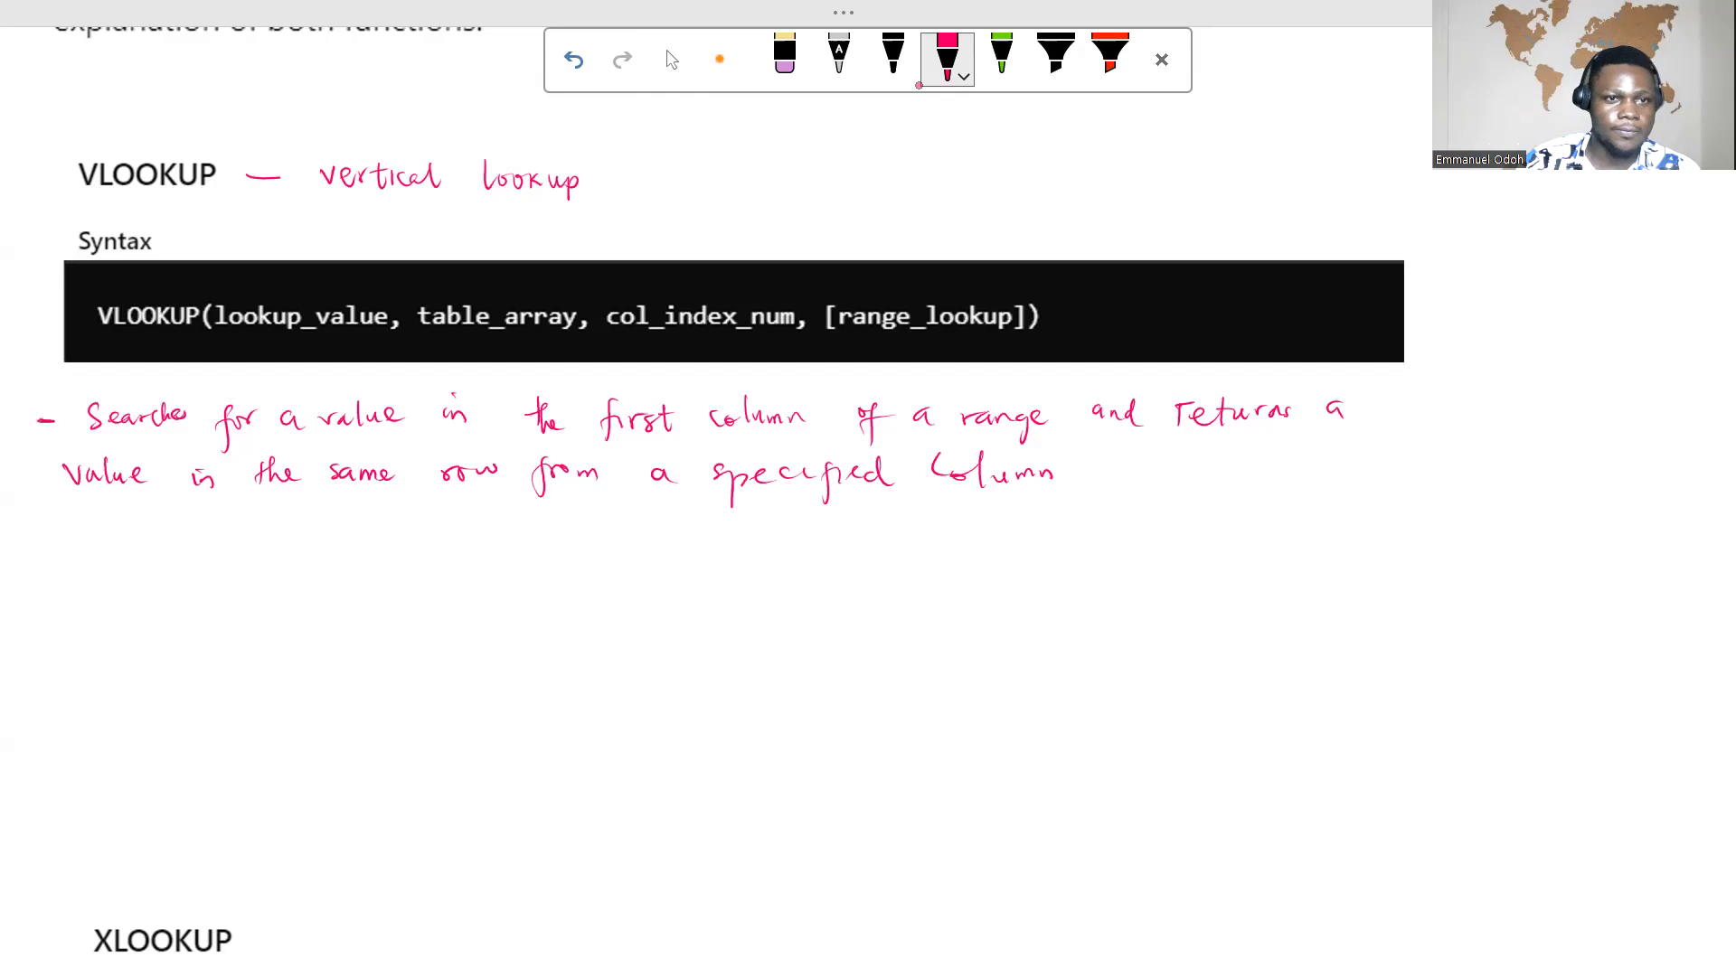
Step: Handwrite a second dashed note starting with "top to bottom" below the first VLOOKUP note
left_click_drag(31, 561, 59, 562)
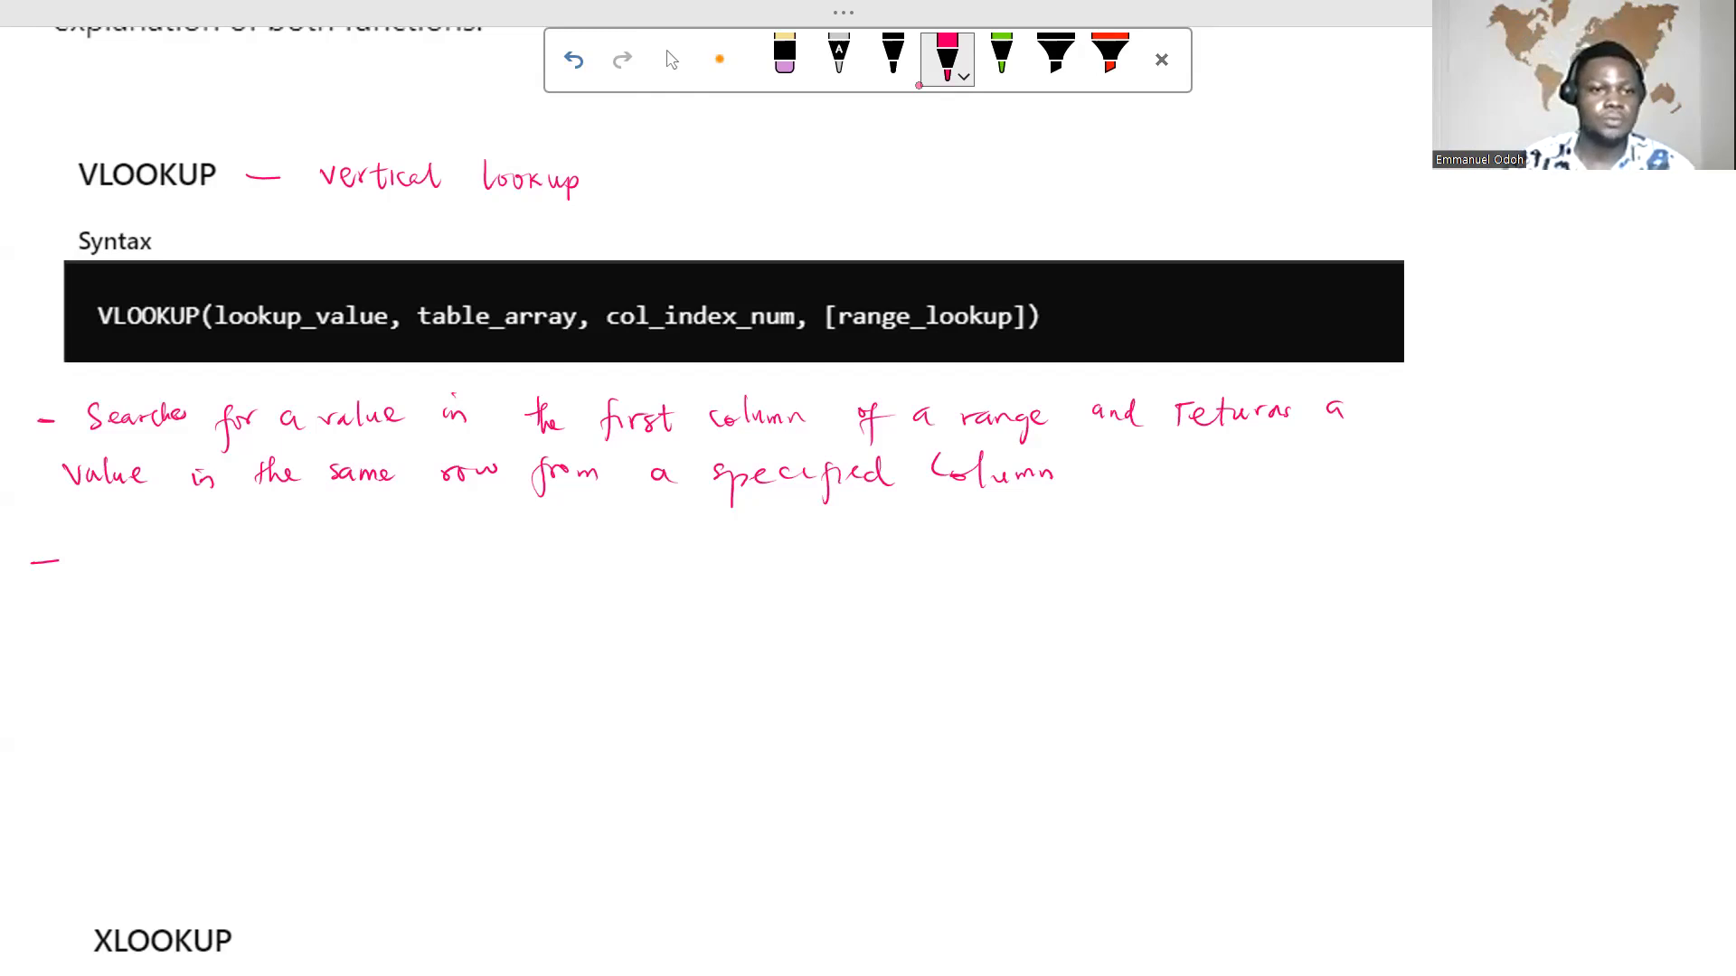
left_click_drag(138, 533, 161, 546)
mouse_move(129, 547)
left_mouse_down()
mouse_move(150, 545)
mouse_move(168, 592)
left_mouse_up()
left_click_drag(168, 546, 172, 561)
left_click_drag(233, 540, 241, 568)
left_click_drag(246, 553, 331, 544)
left_click_drag(349, 532, 351, 559)
left_click_drag(361, 528, 363, 557)
left_click_drag(341, 540, 414, 559)
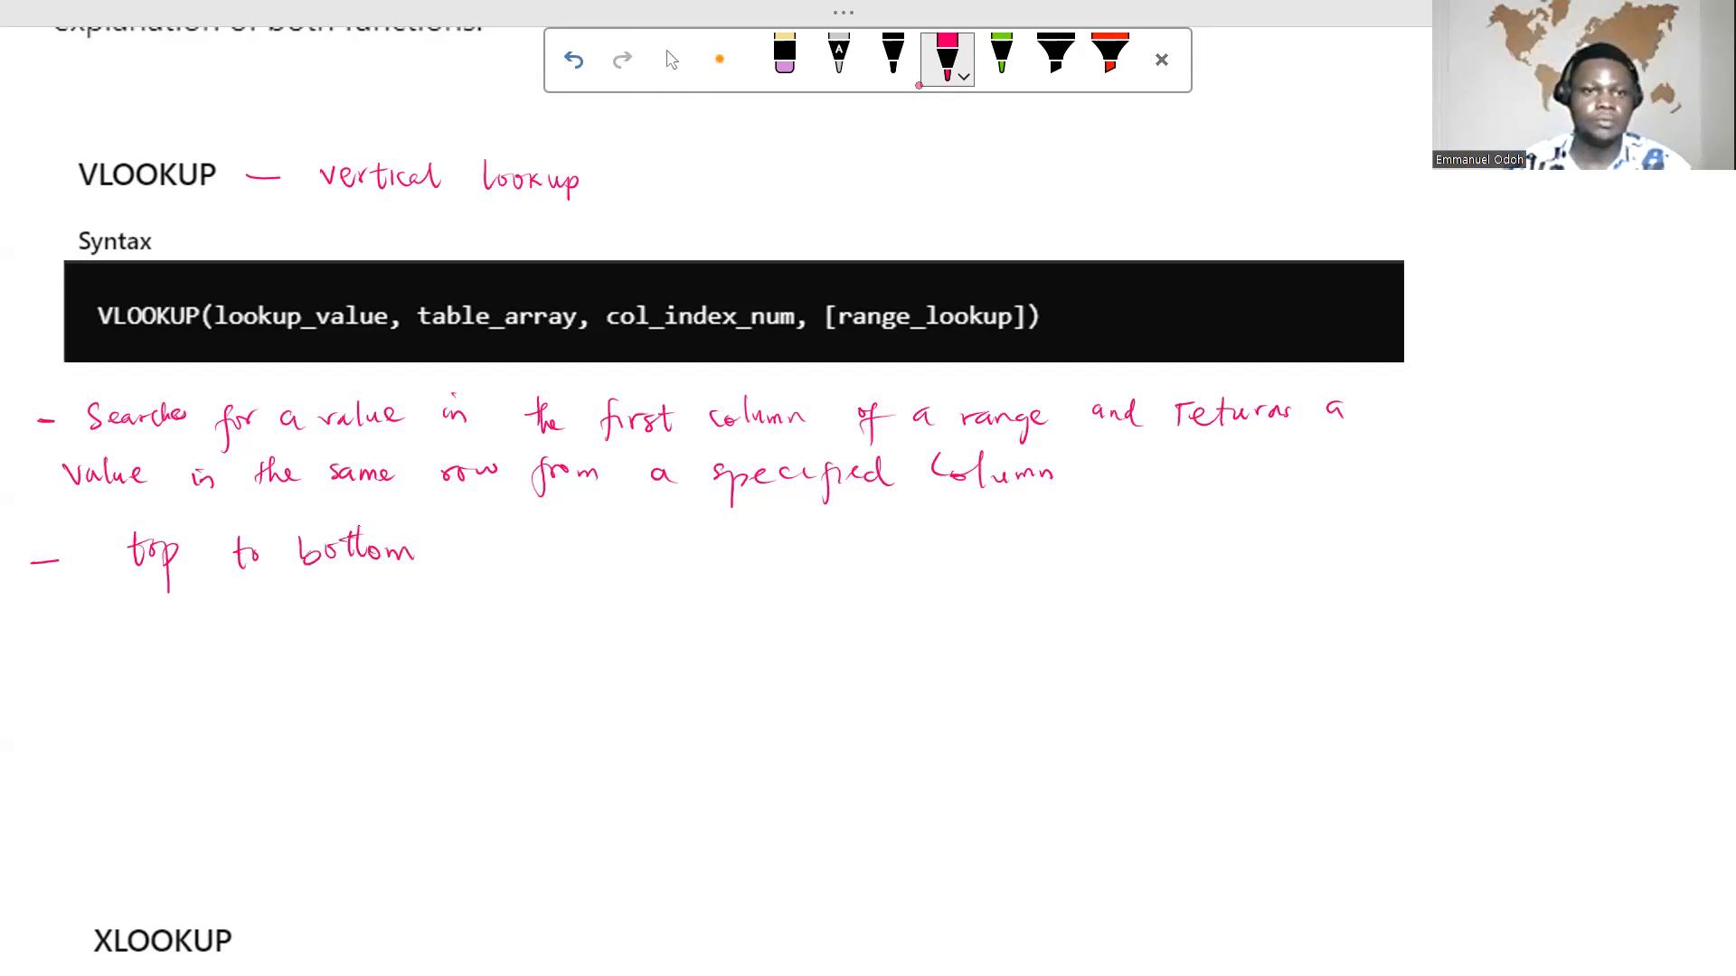
mouse_move(477, 547)
left_mouse_down()
mouse_move(517, 543)
mouse_move(538, 566)
mouse_move(819, 568)
left_mouse_up()
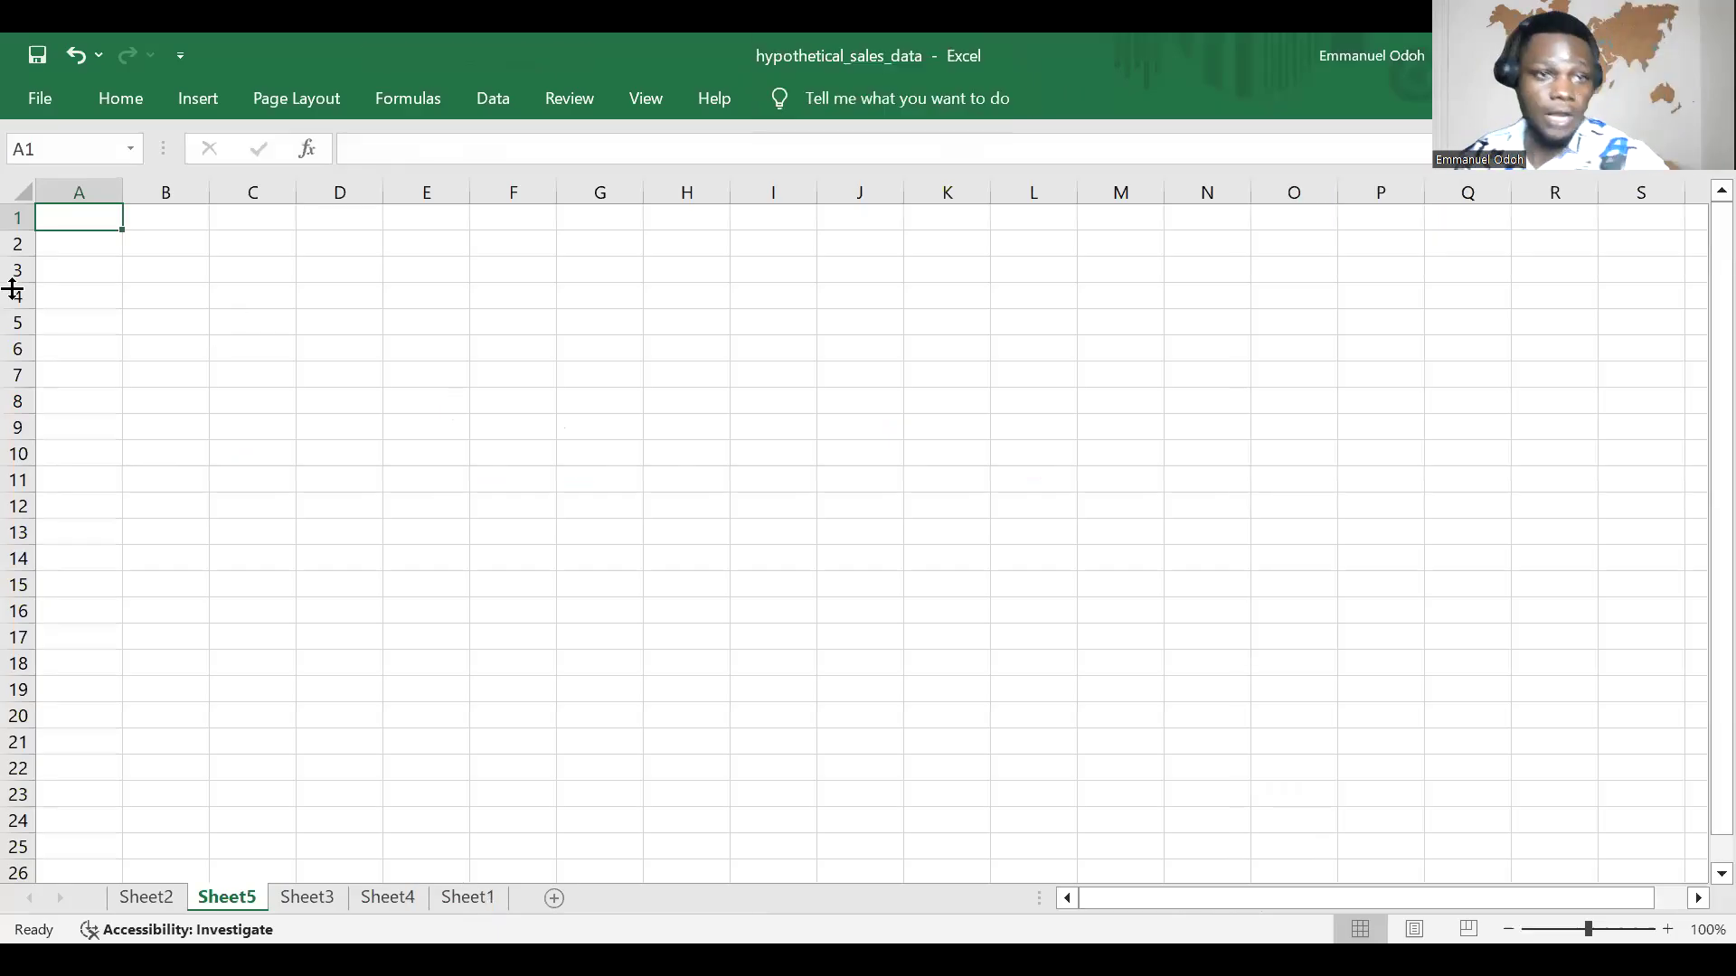
Step: In Excel, enter the headers Product in A3 and Sales Amount in B3 of the blank Sheet5
left_click(88, 280)
double_click(89, 280)
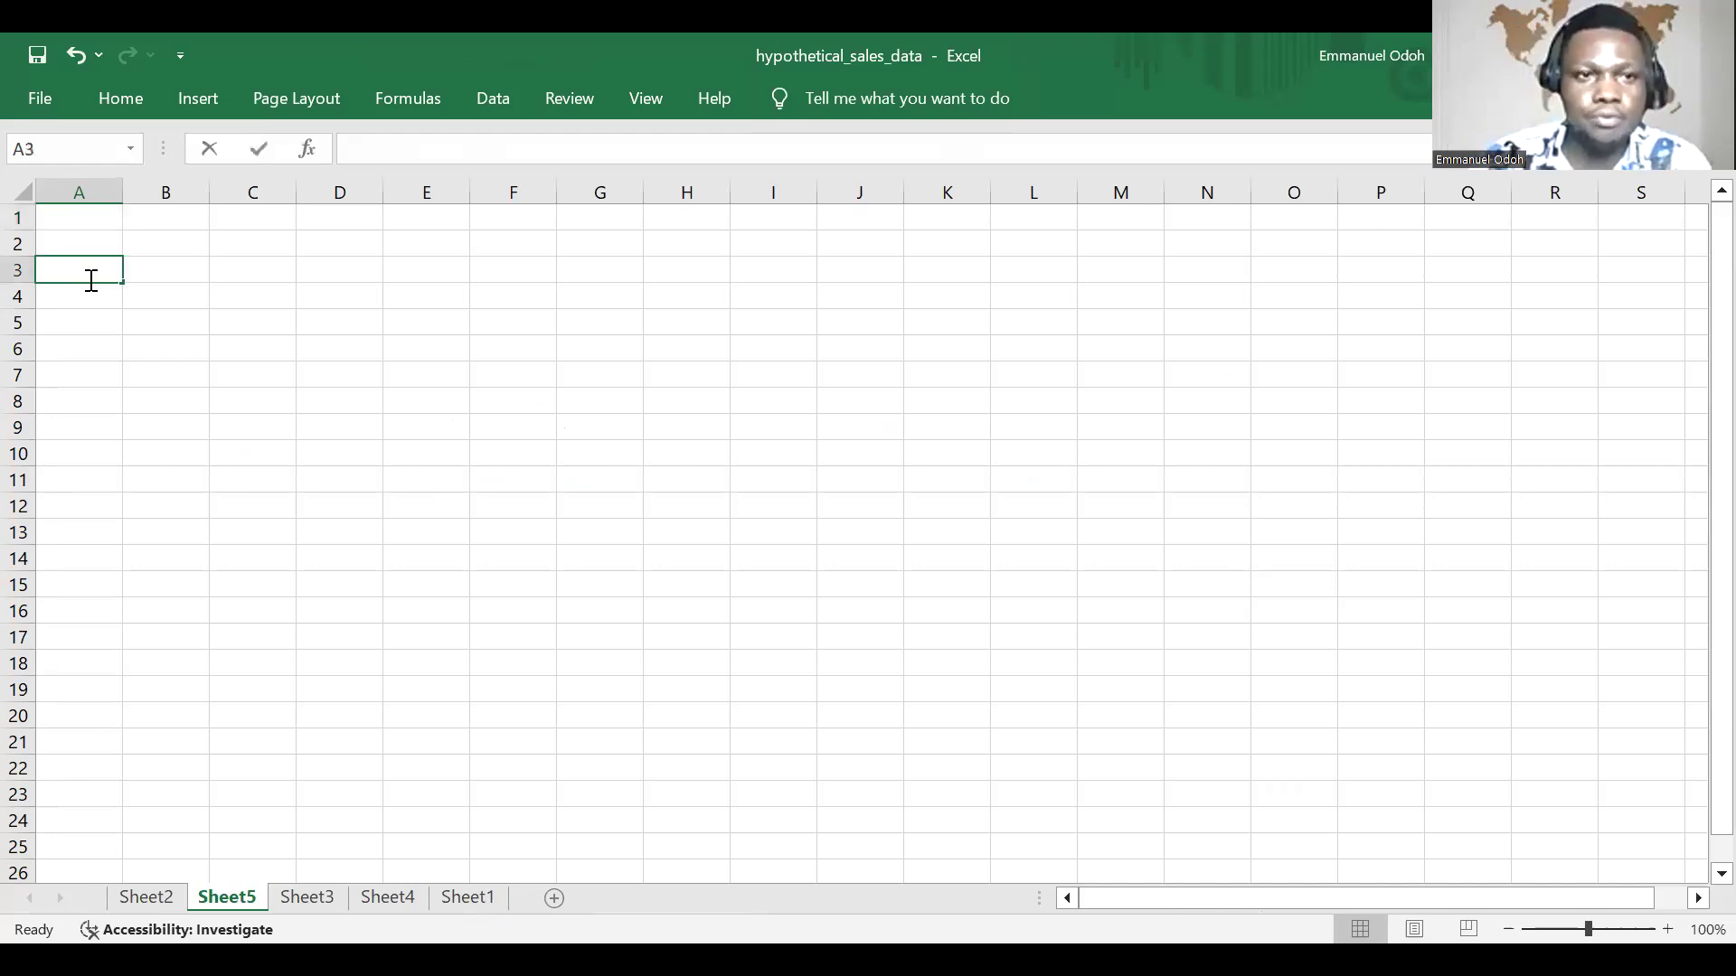
type("Product")
key("ctrl+Return")
key("Tab")
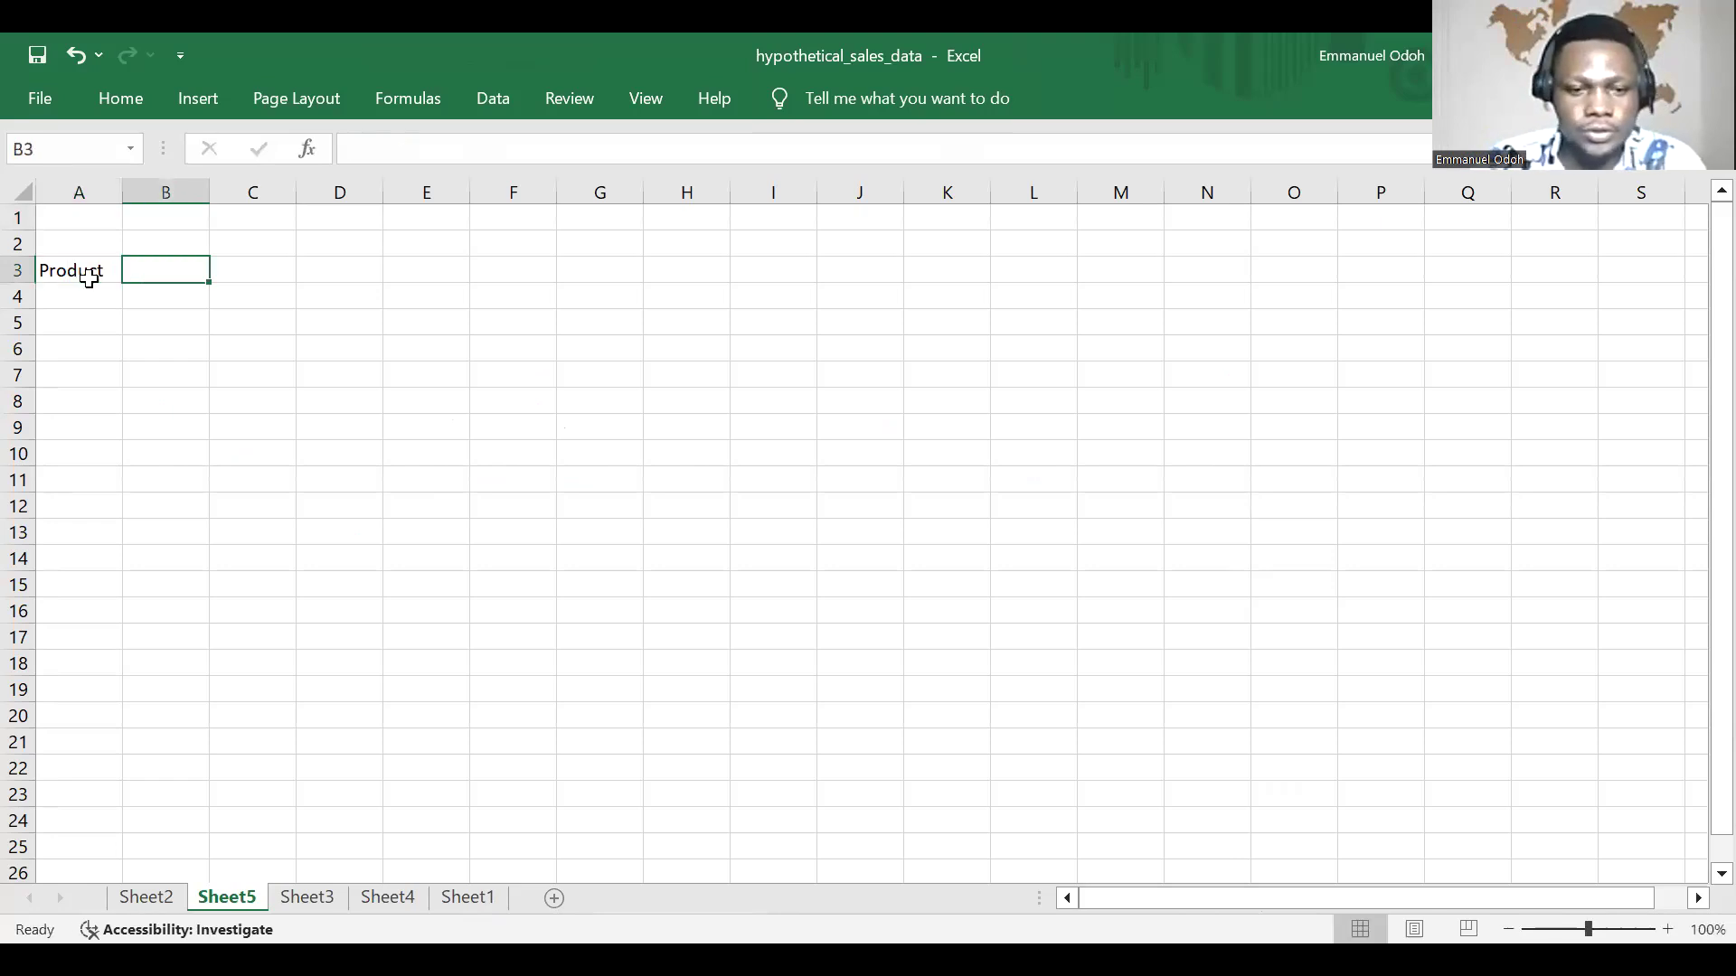
type("Sales")
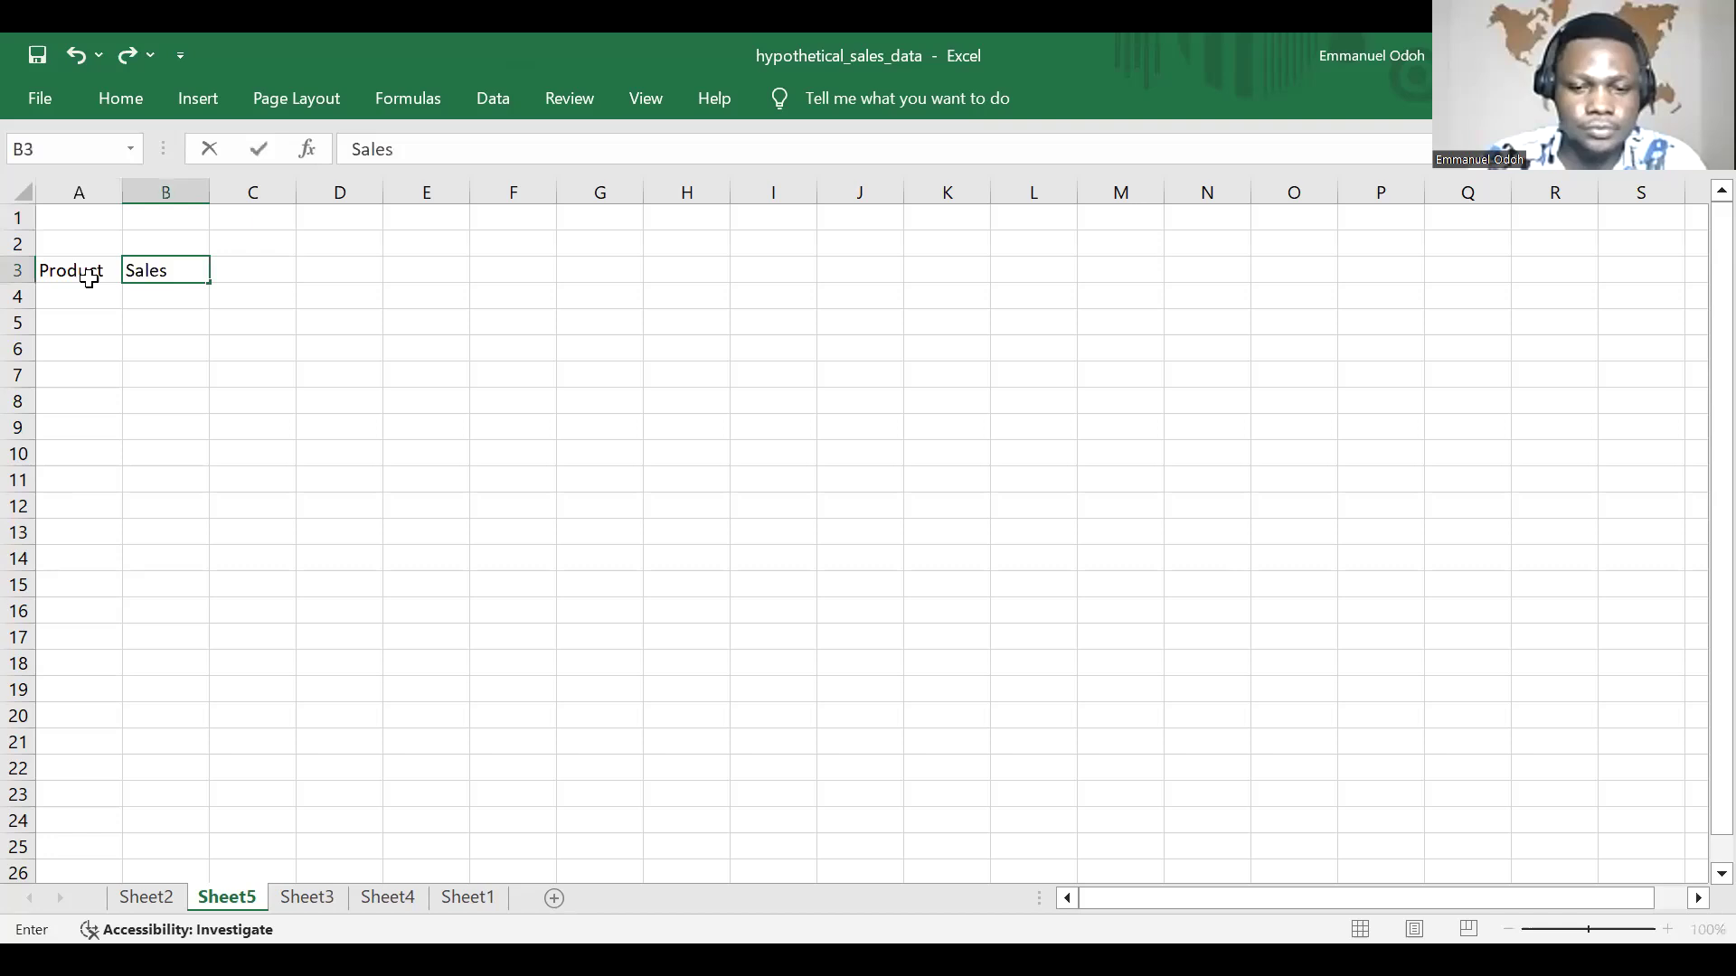
type(" Amount")
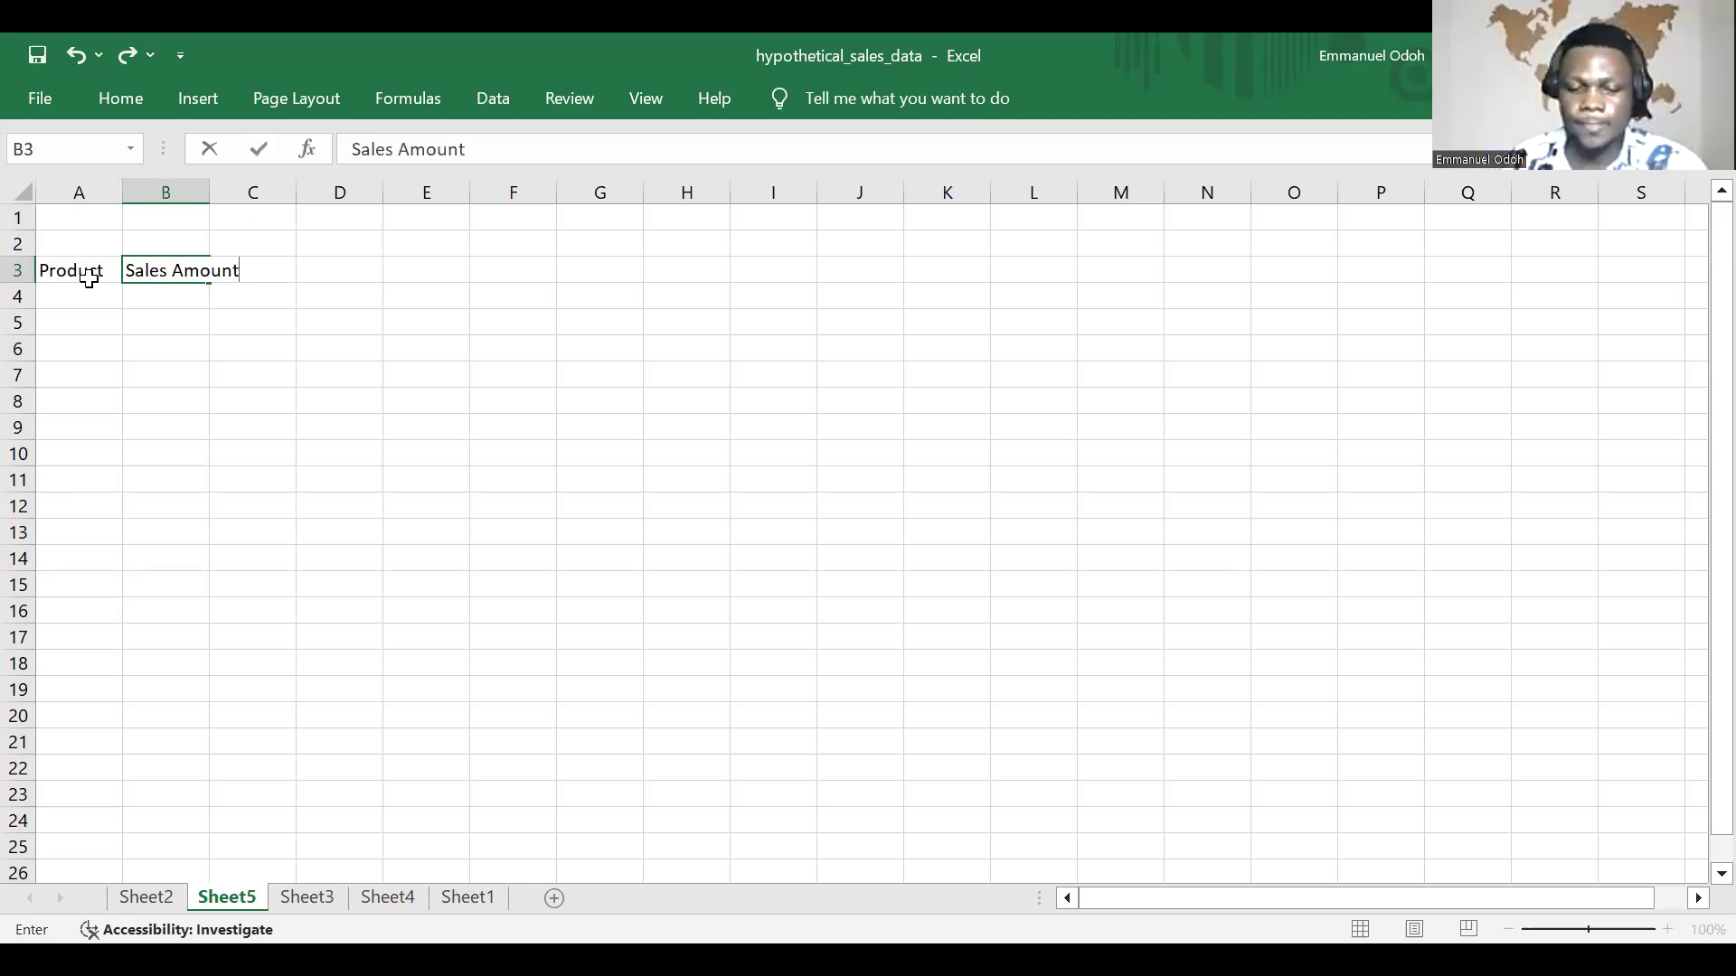
Step: Fill cells A4 to A6 under the Product header with A, B and C
left_click(68, 298)
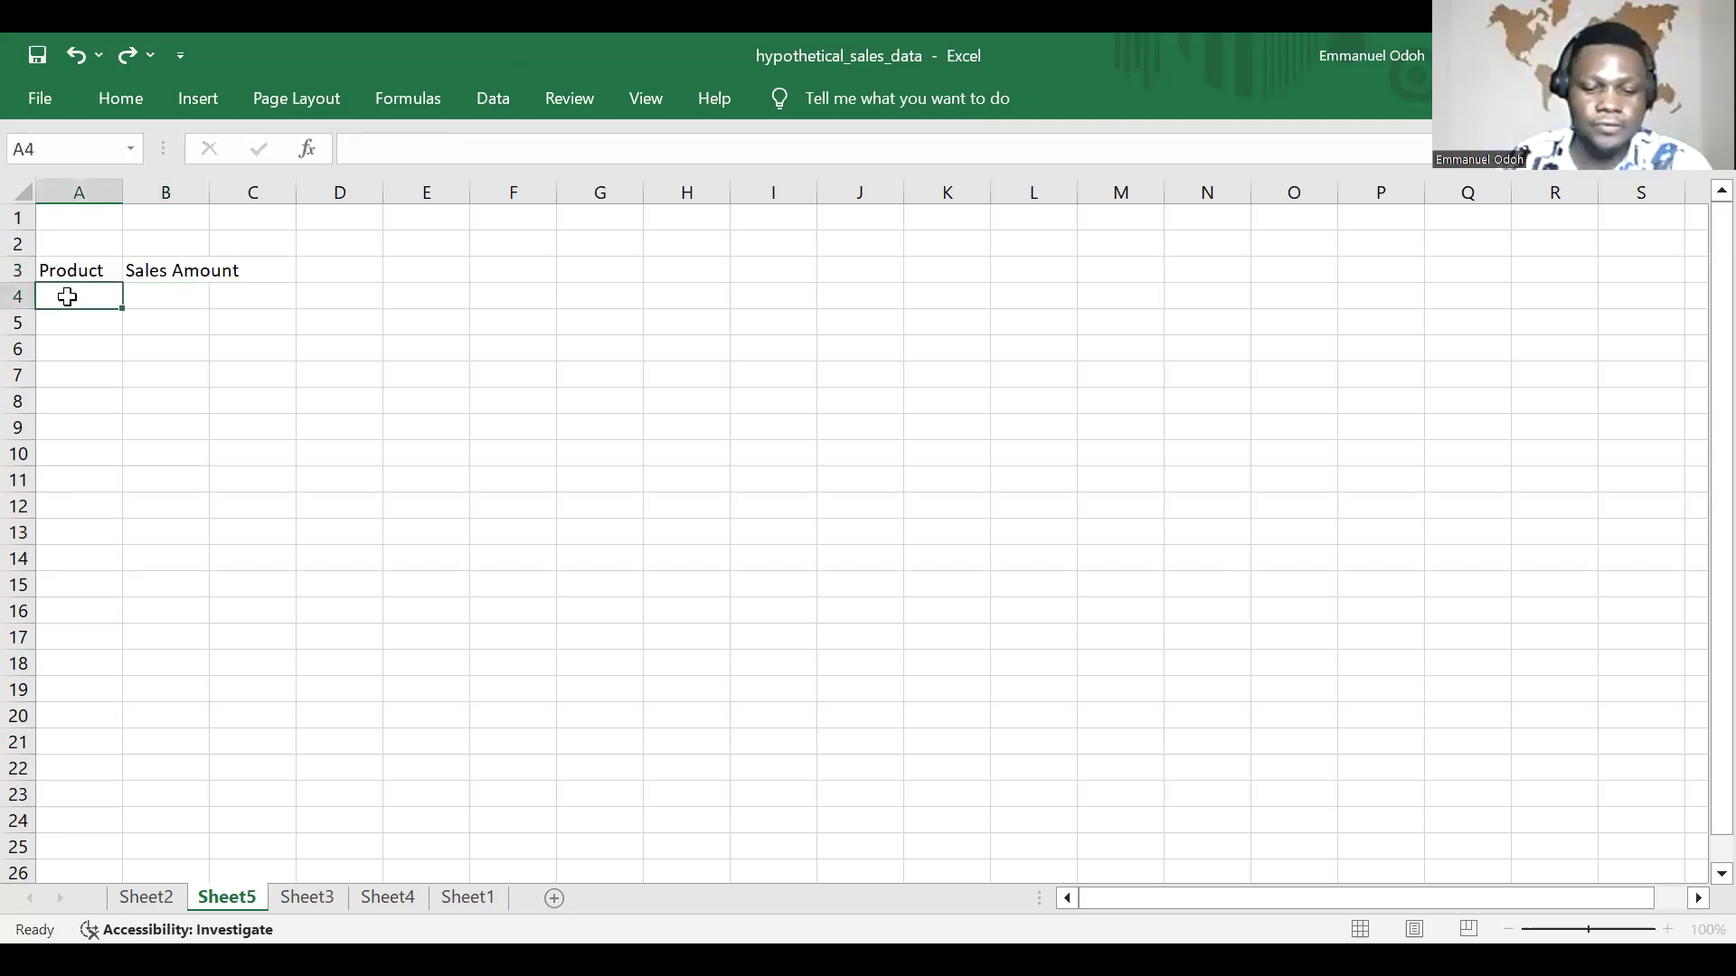
double_click(69, 298)
type("A")
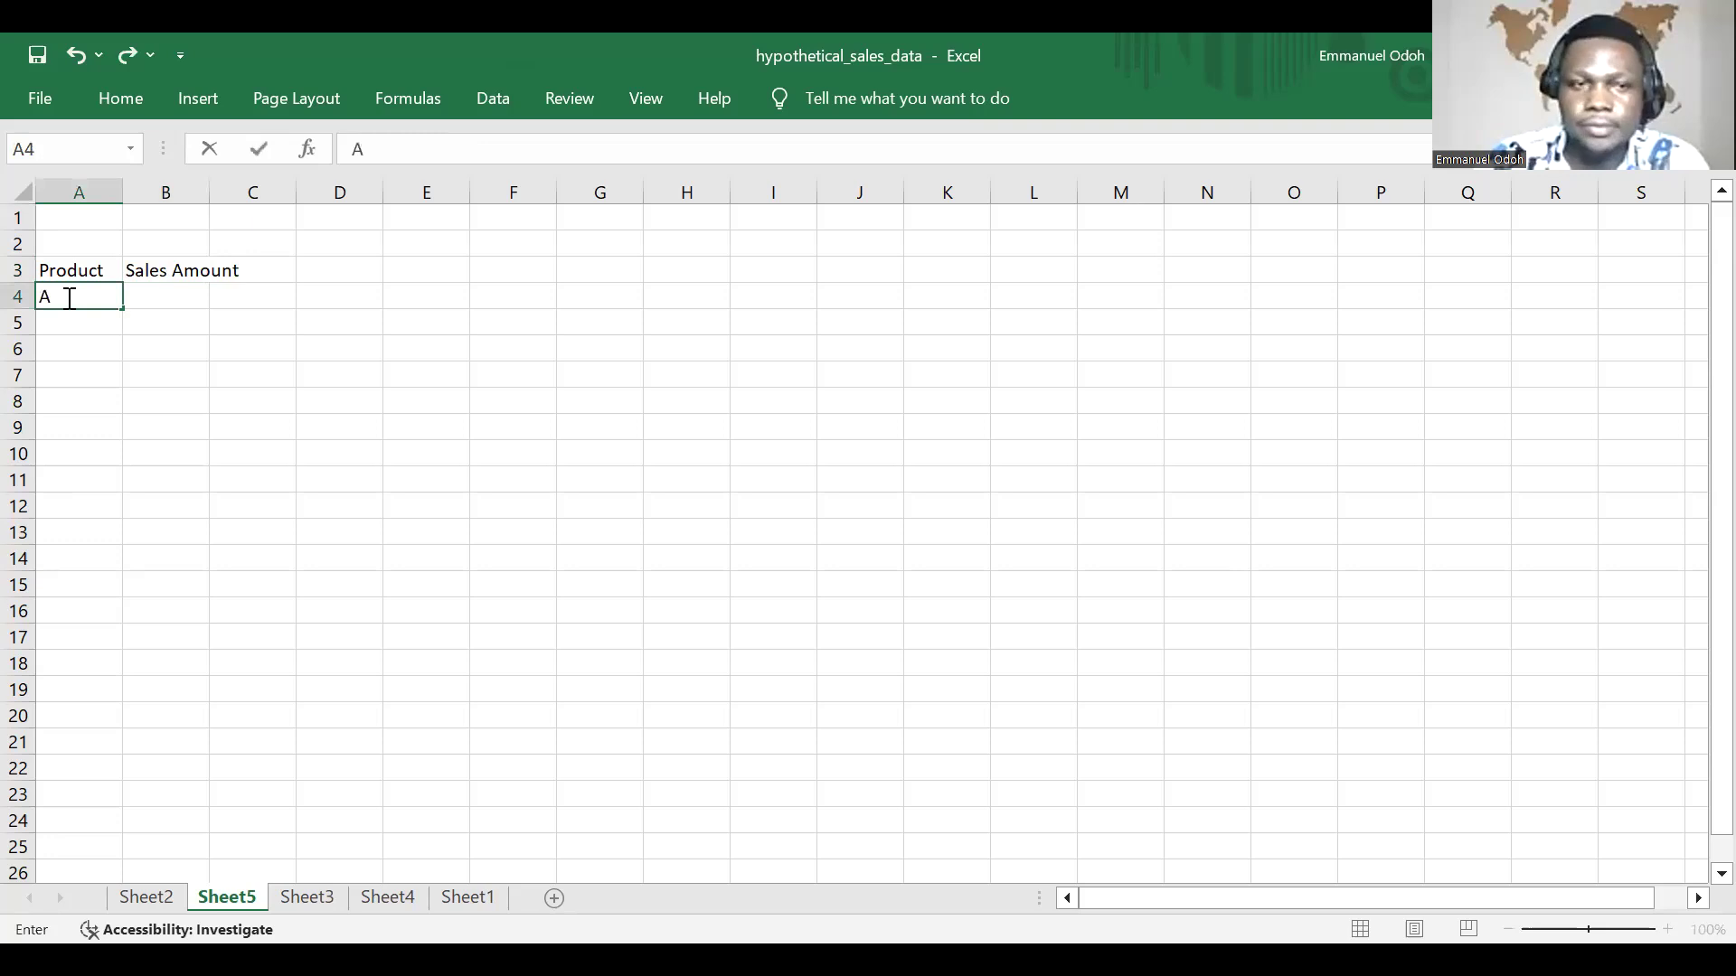
key("Return")
type("B")
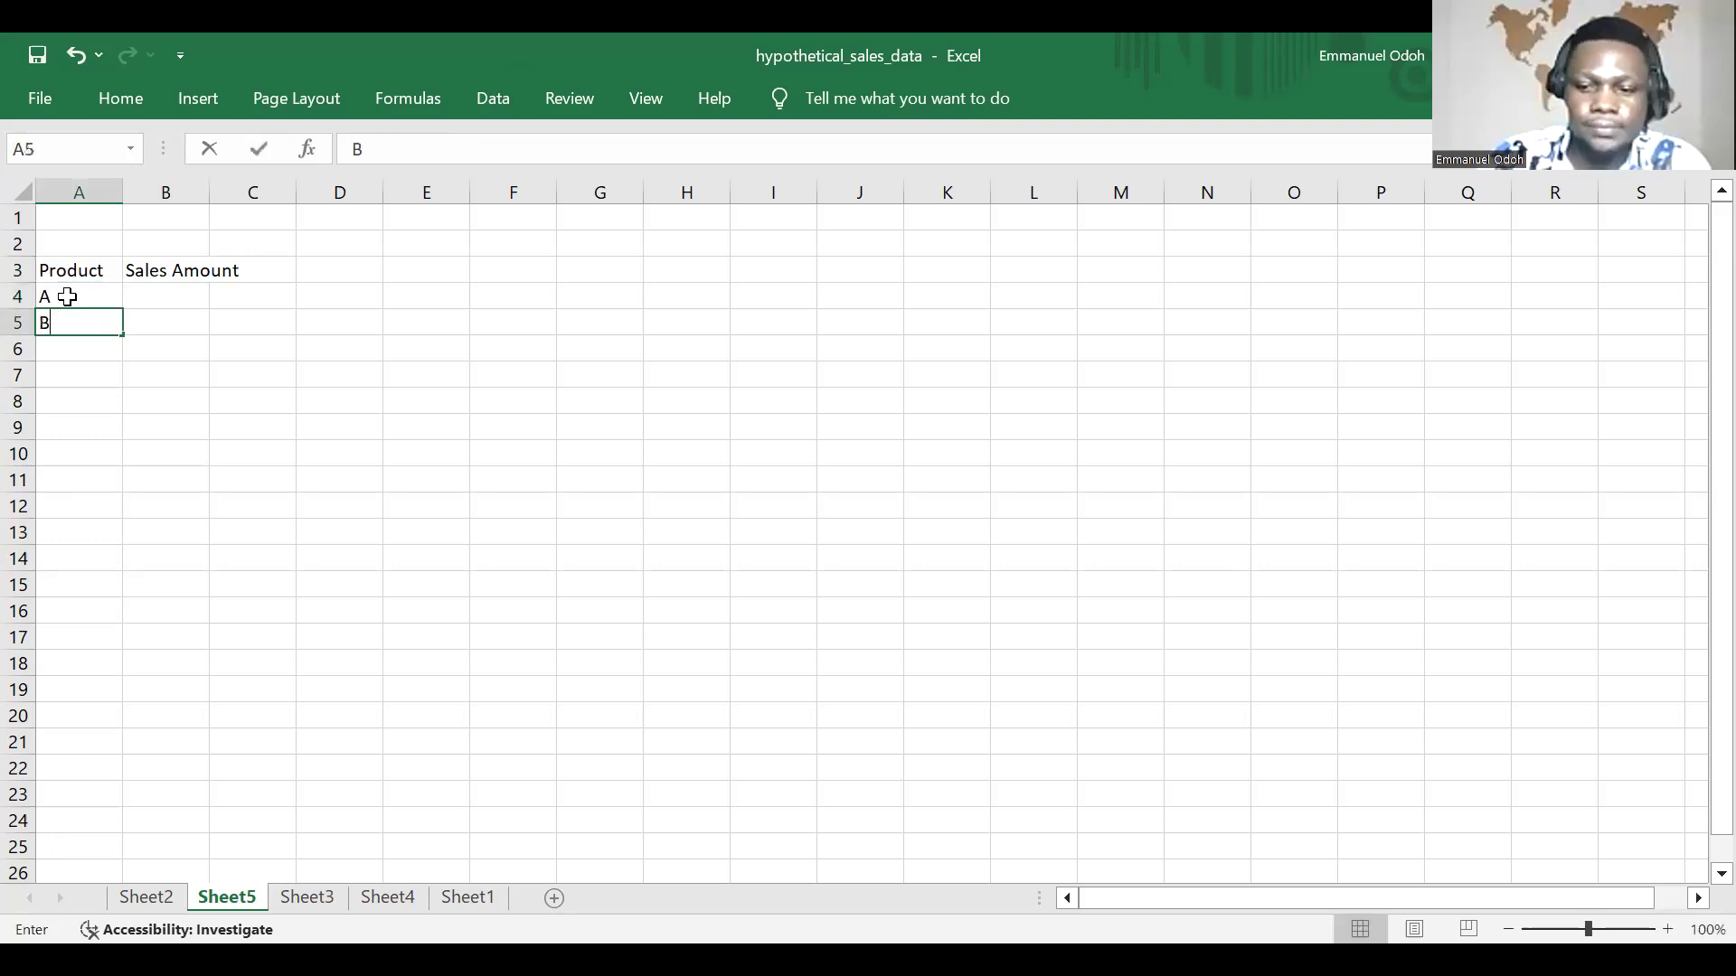
key("ctrl+Return")
key("Return")
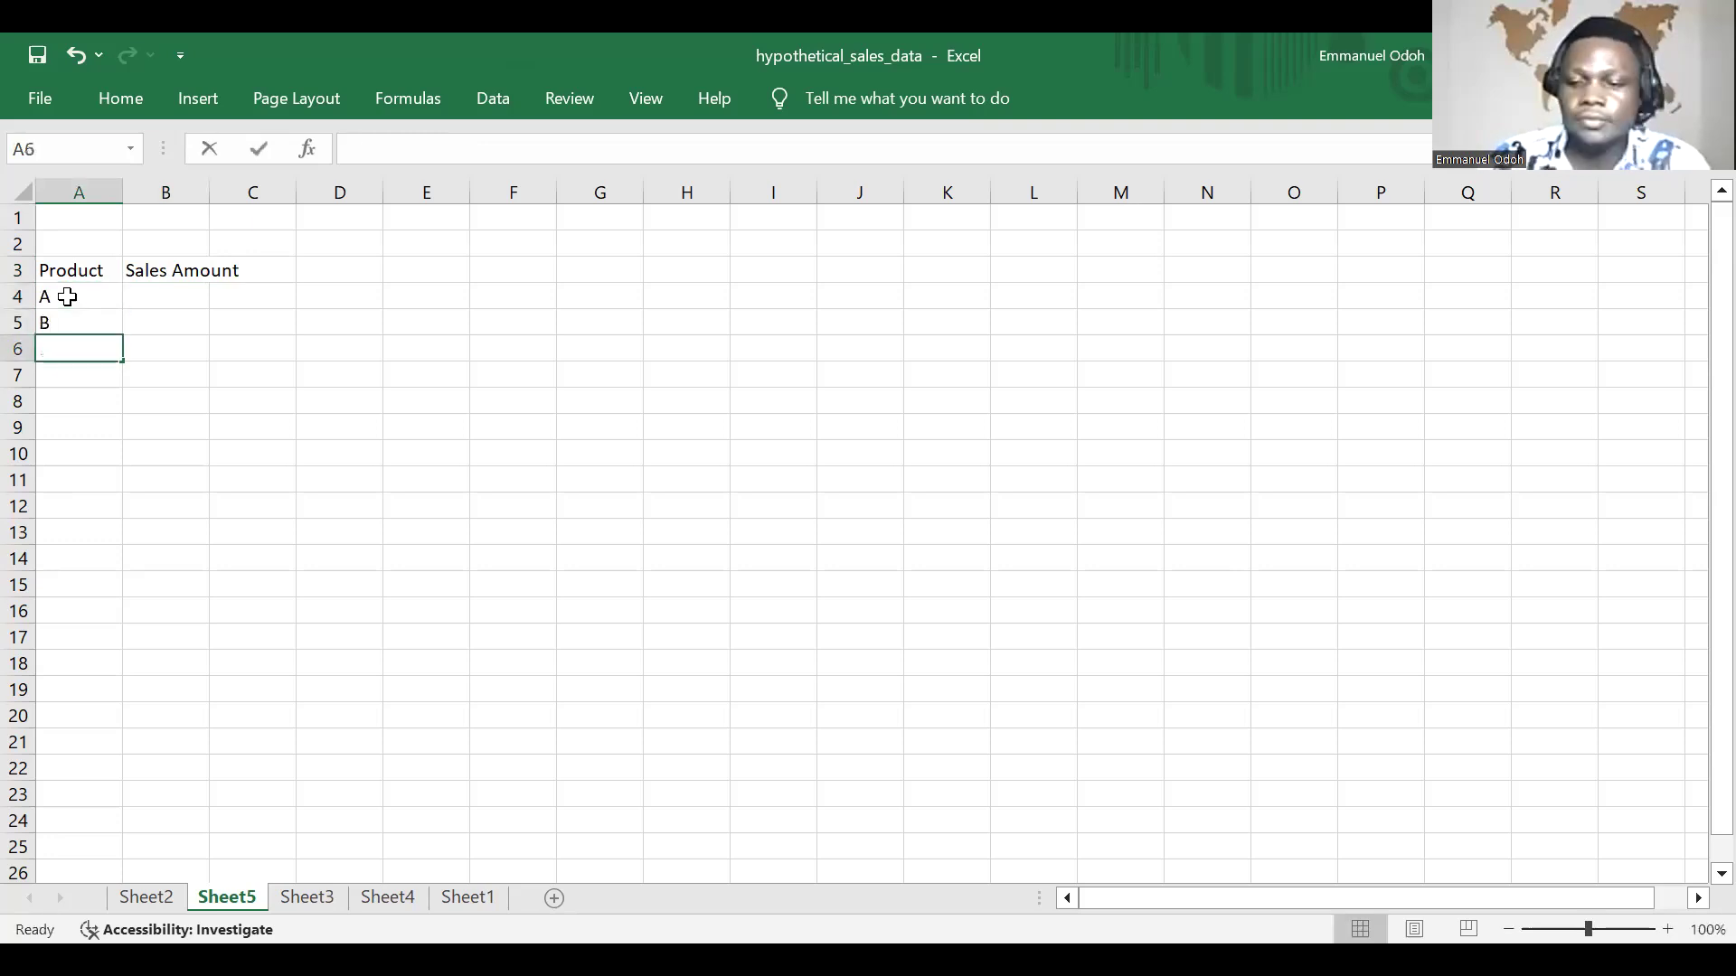
type("C")
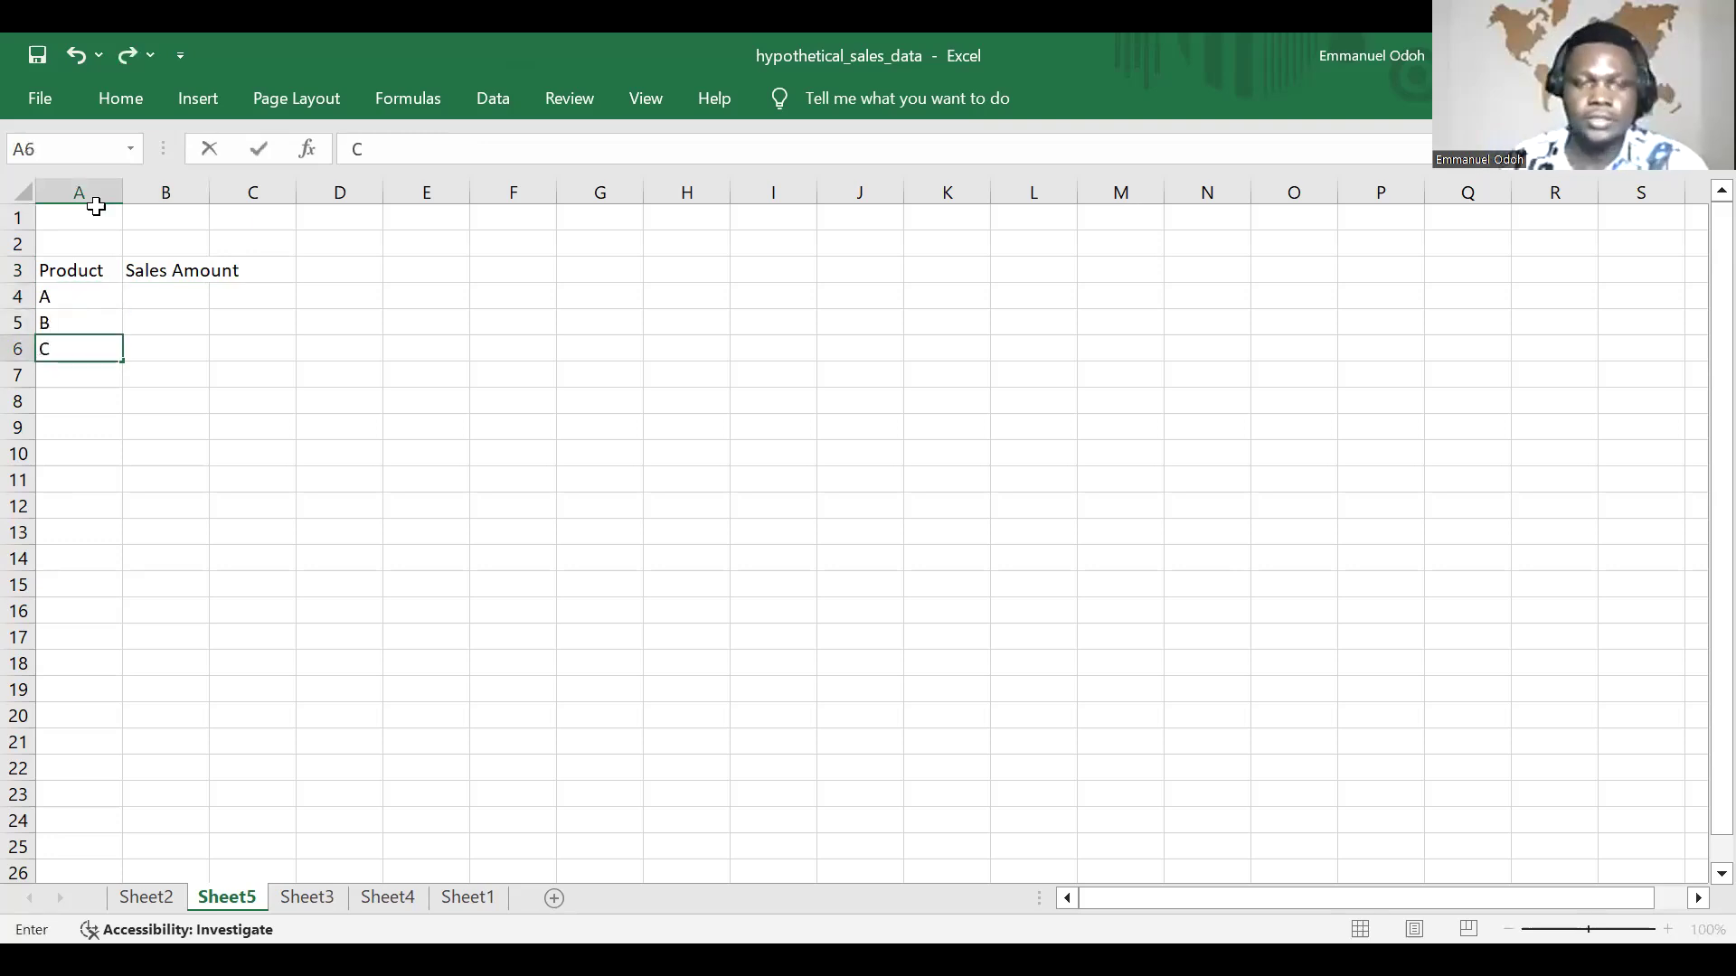
Step: Enter sales amounts of 500 for product A in B4 and 300 for product B in B5
left_click(174, 293)
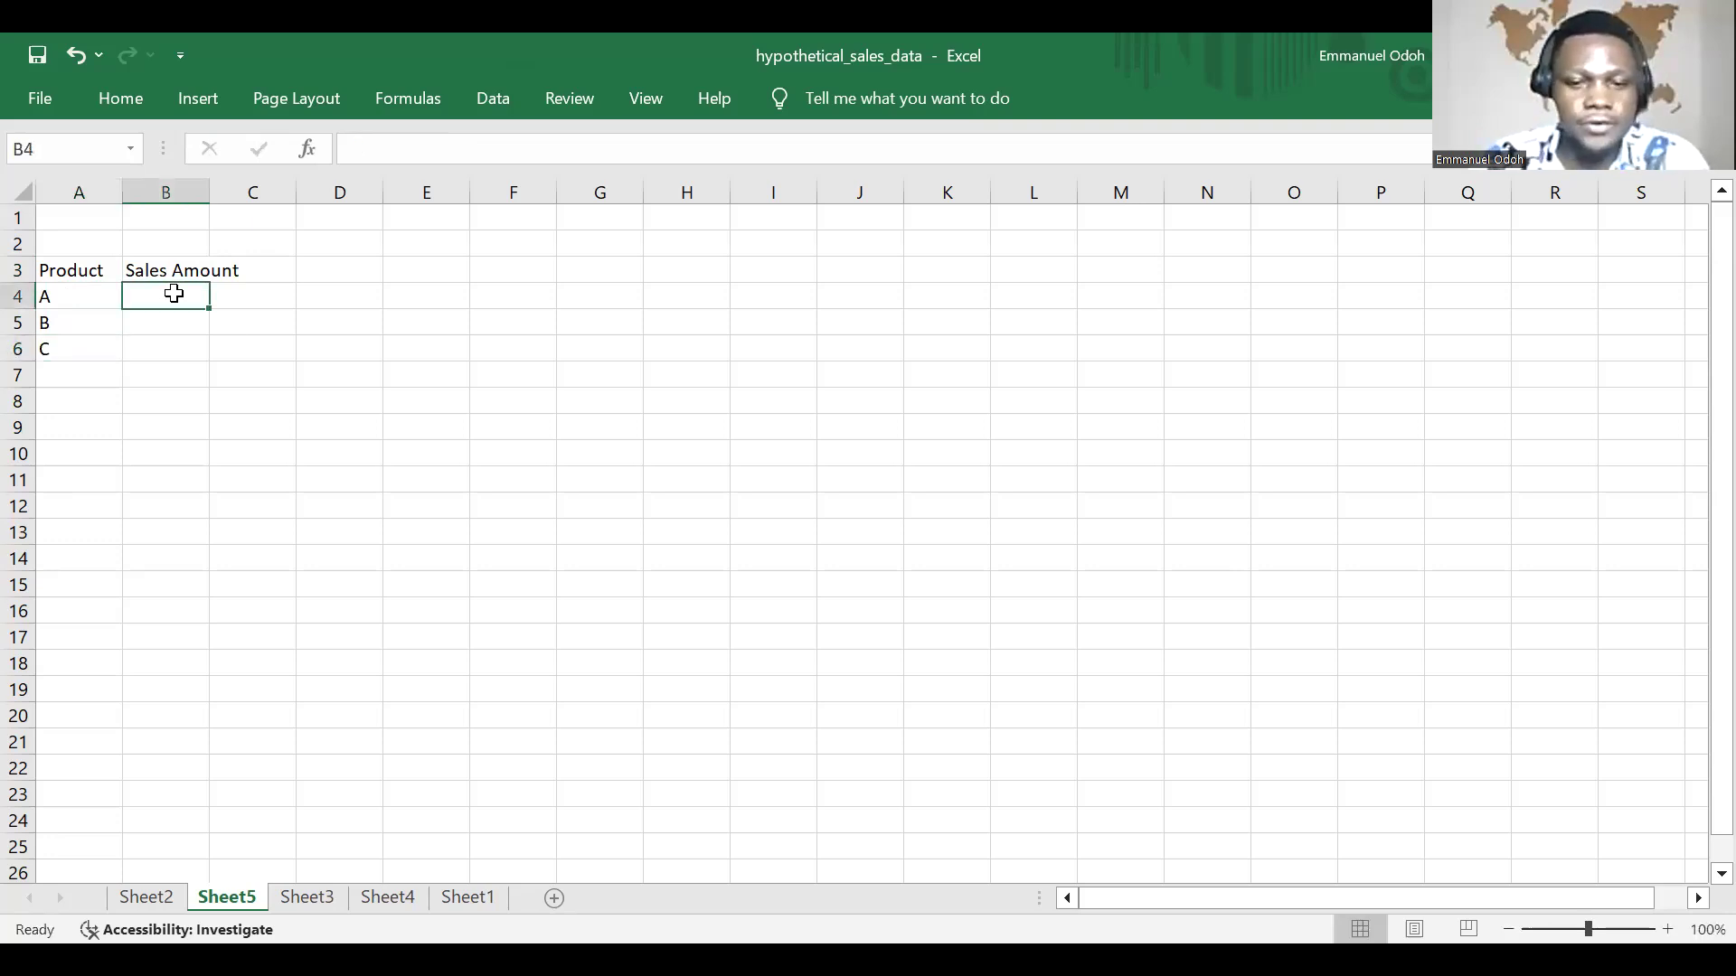
type("50")
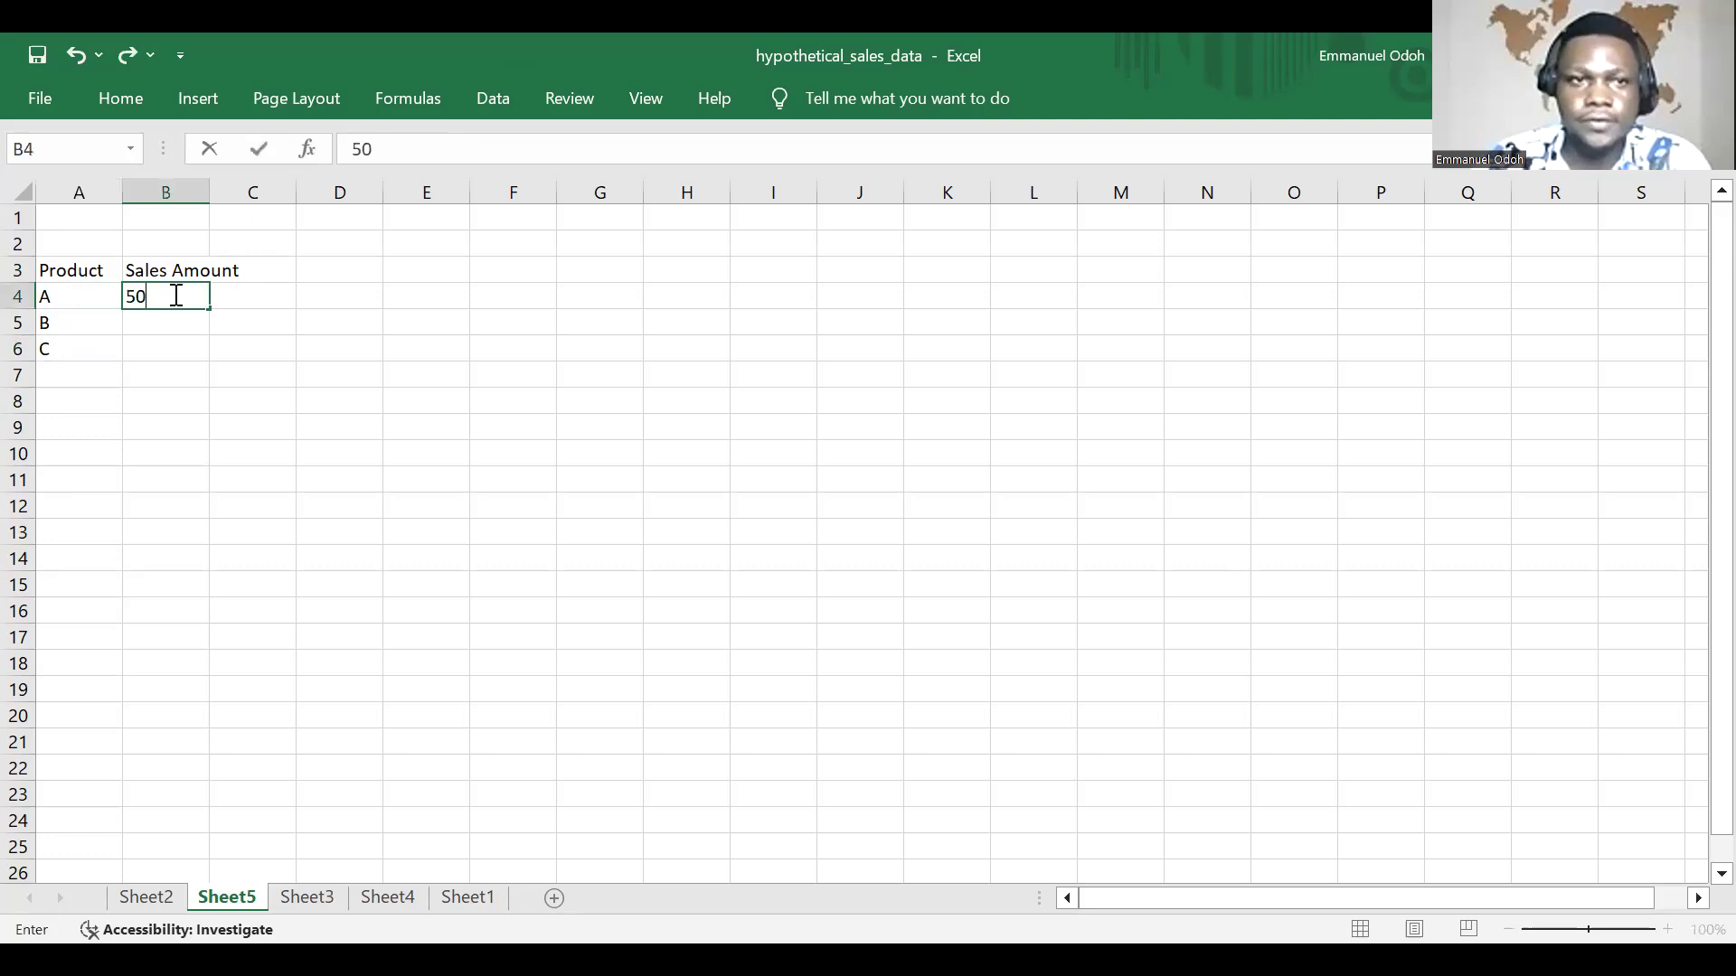
type("0")
key("Return")
type("400")
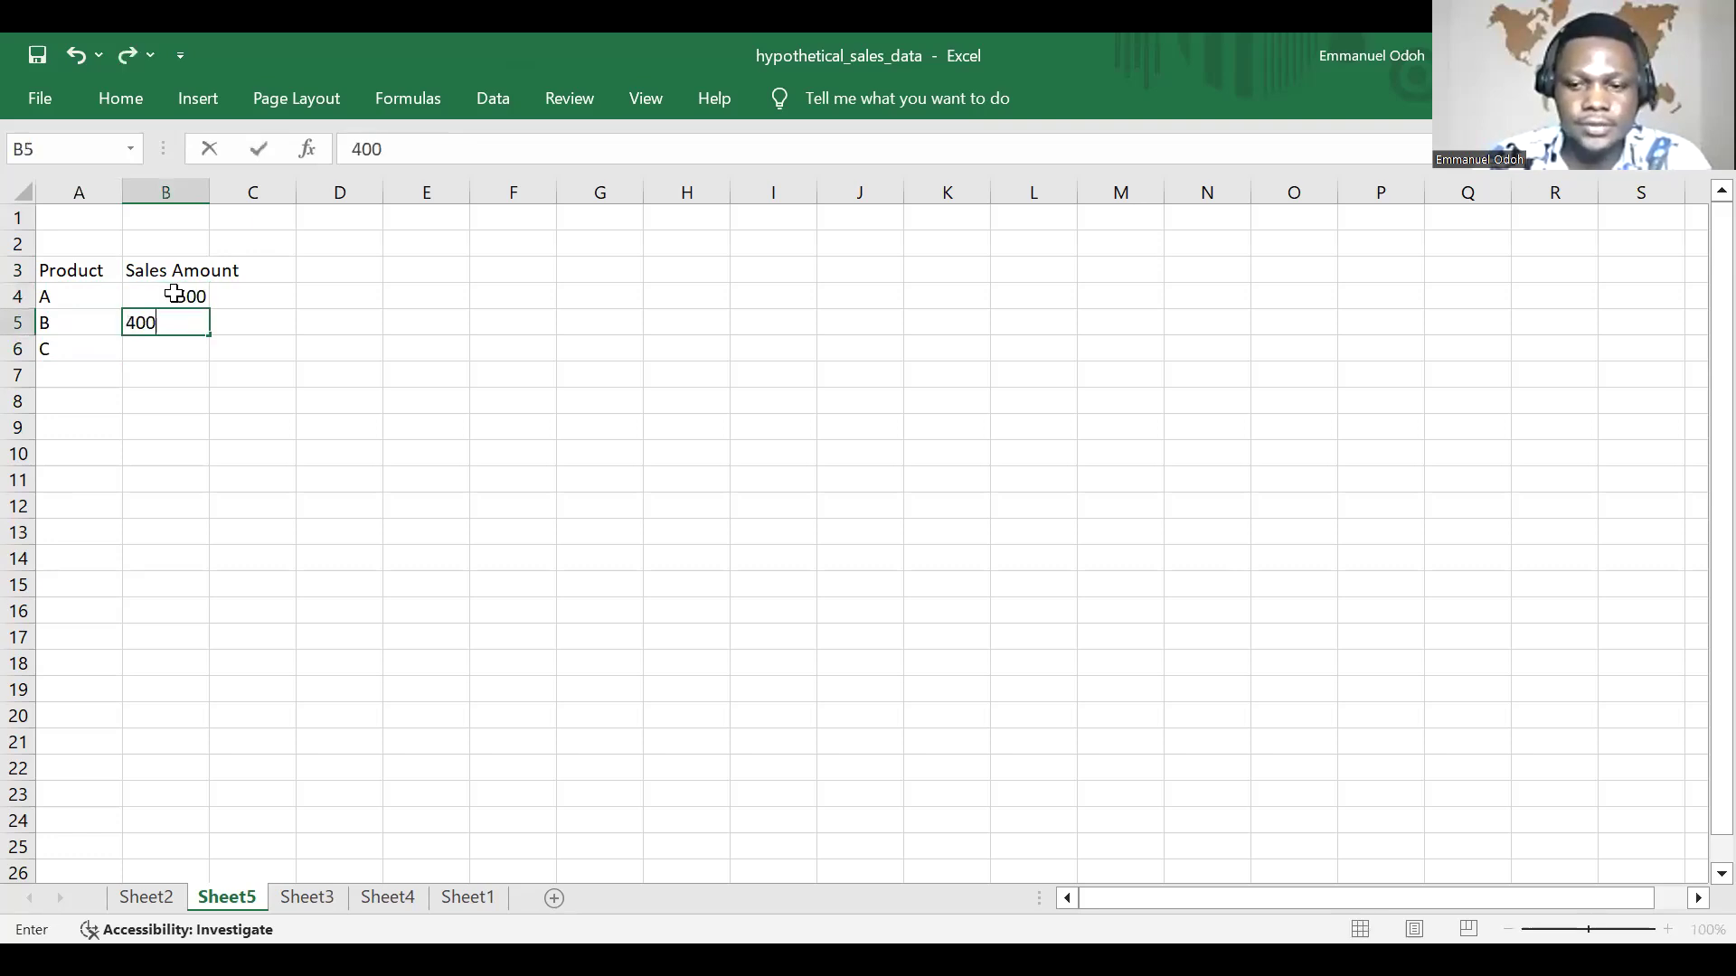
key("BackSpace")
key("BackSpace")
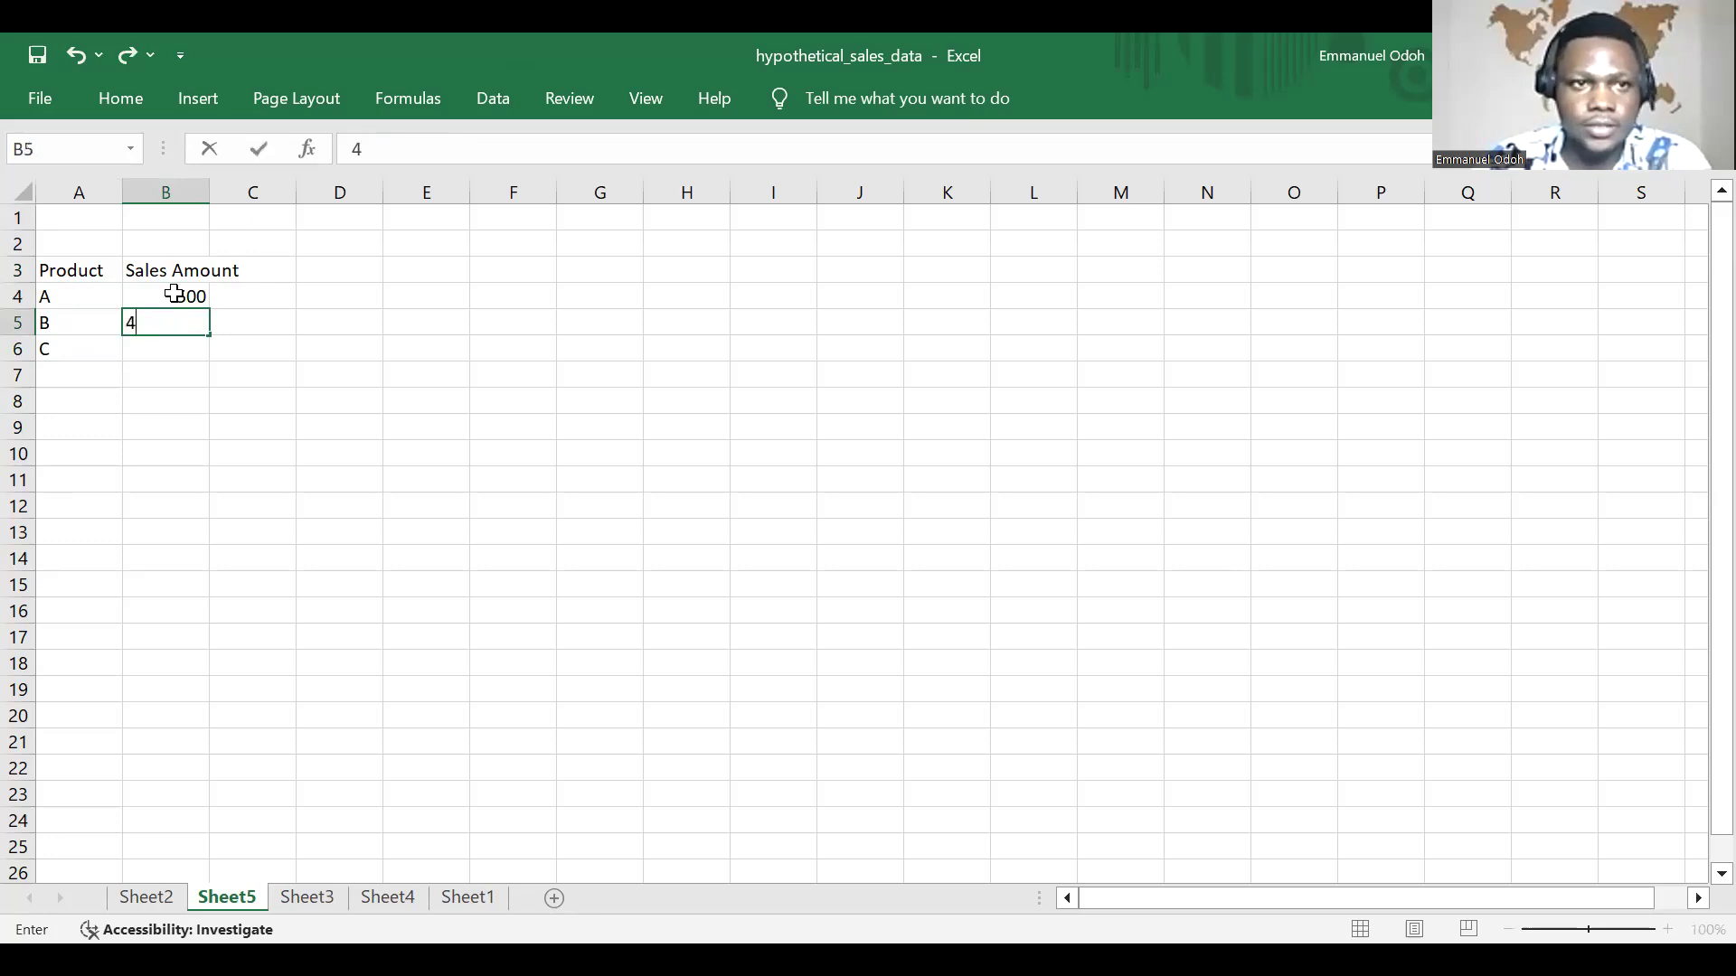
key("BackSpace")
type("300")
key("Return")
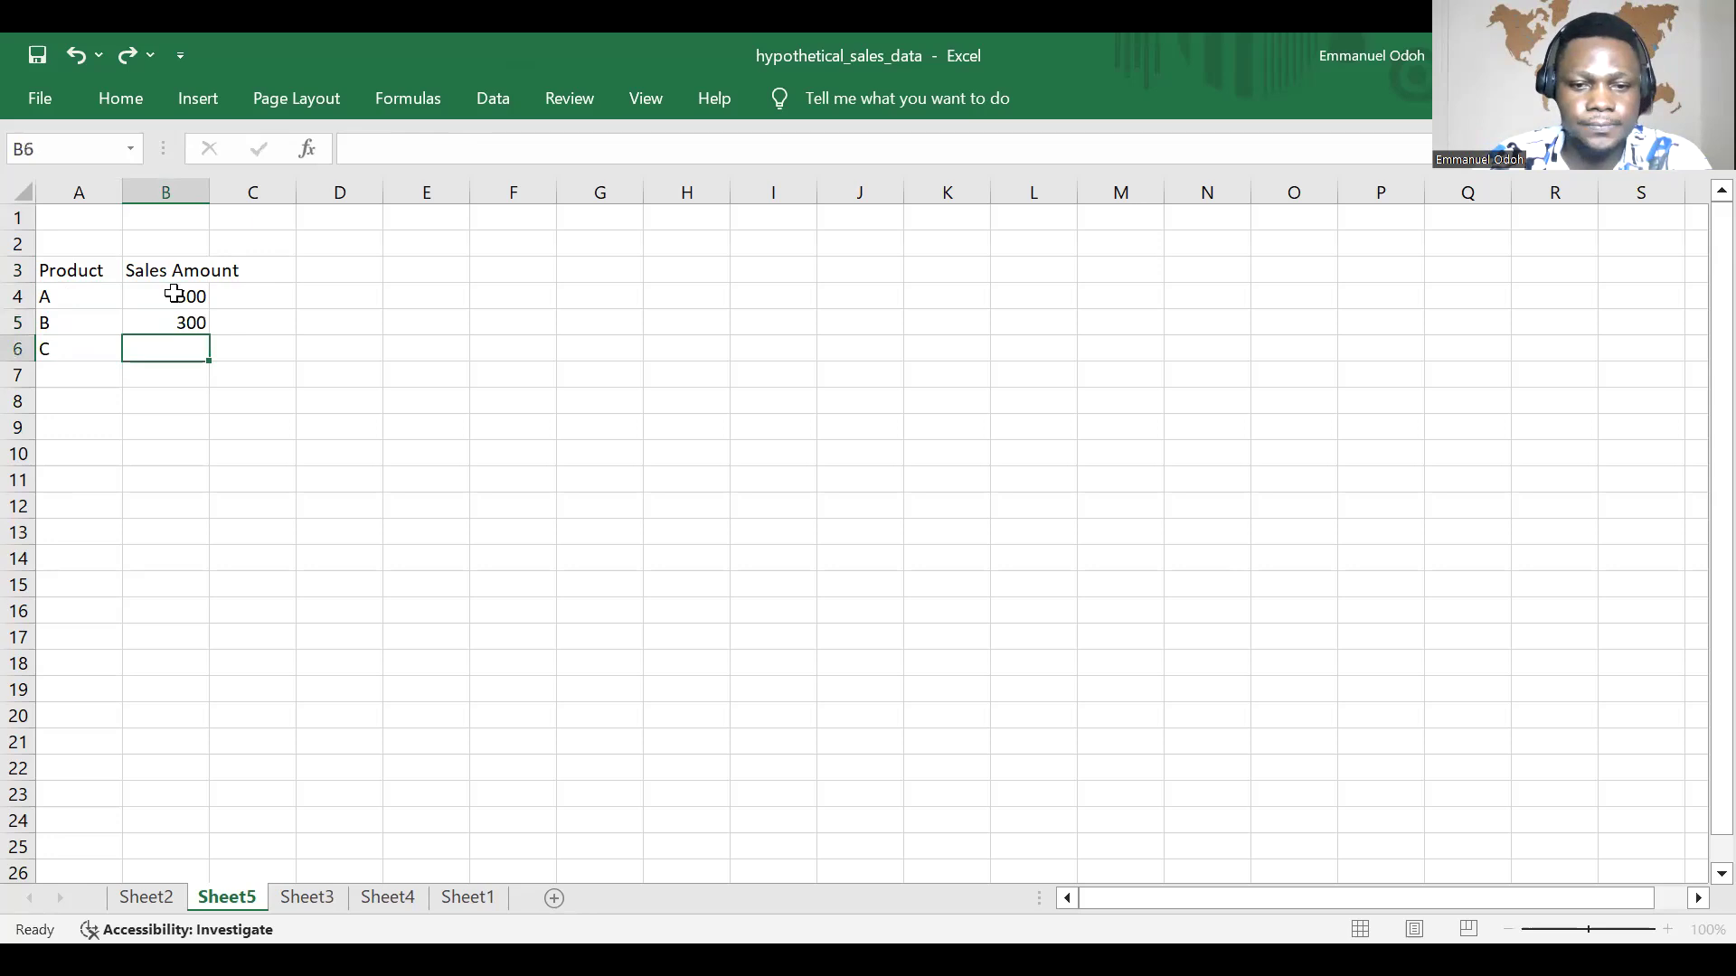
Step: Enter a sales amount of 400 for product C in B6
key("Return")
type("400")
key("Escape")
key("Up")
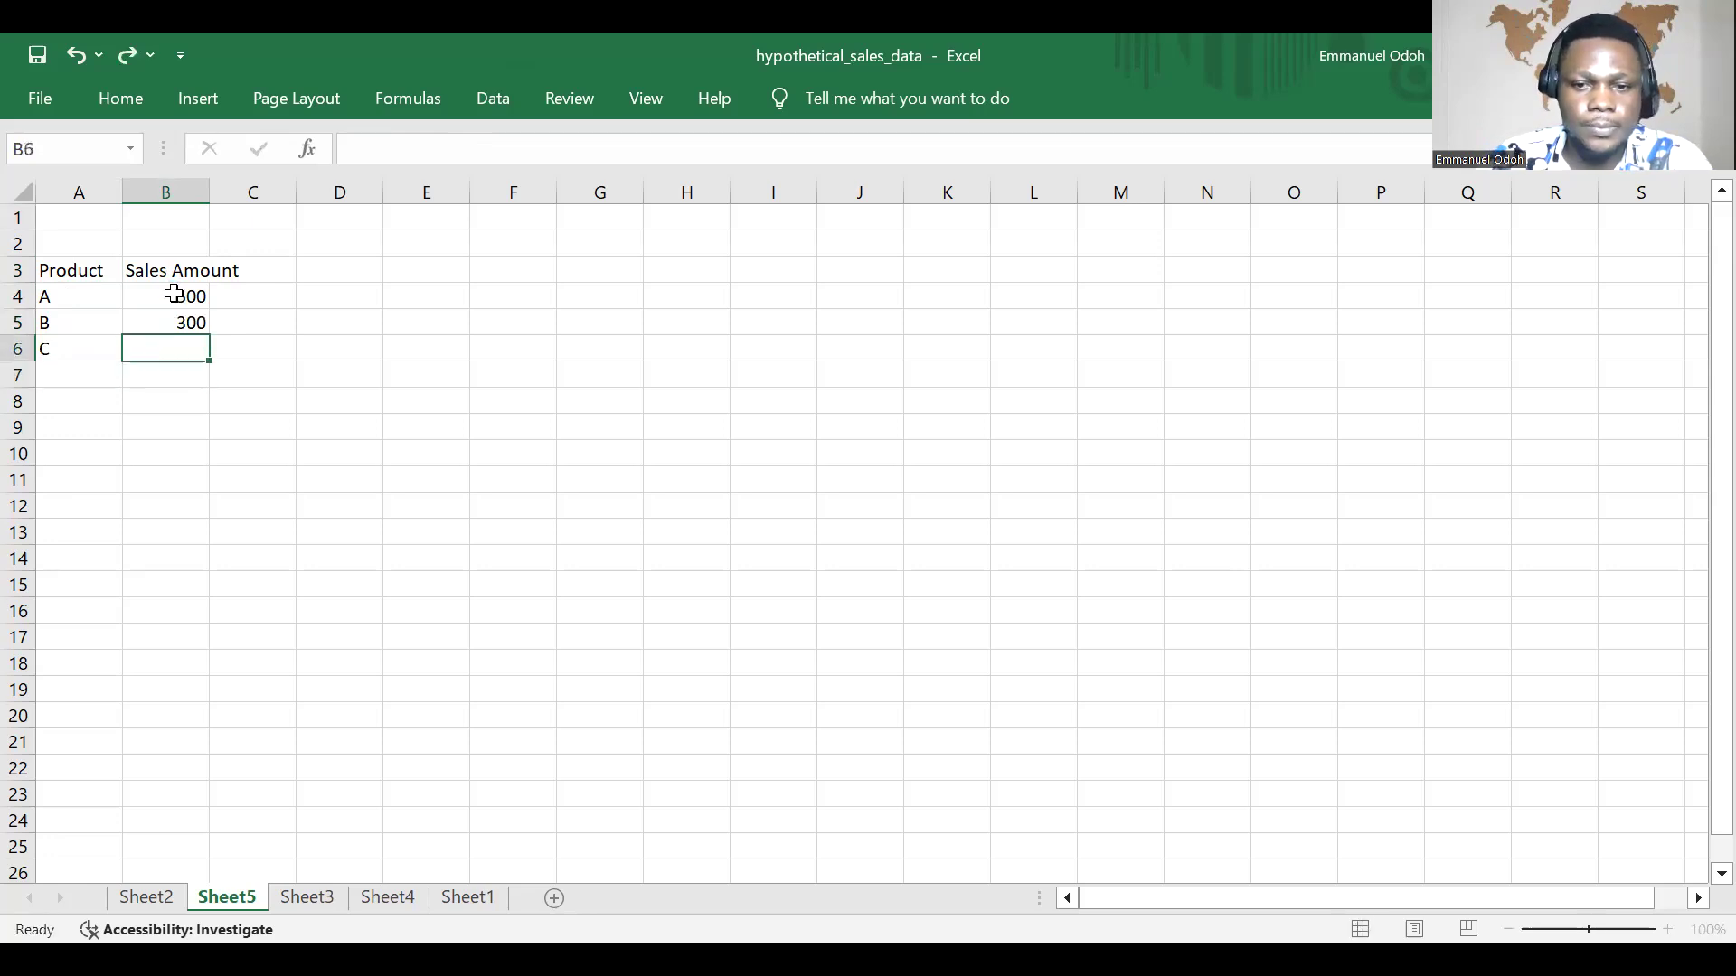
type("400")
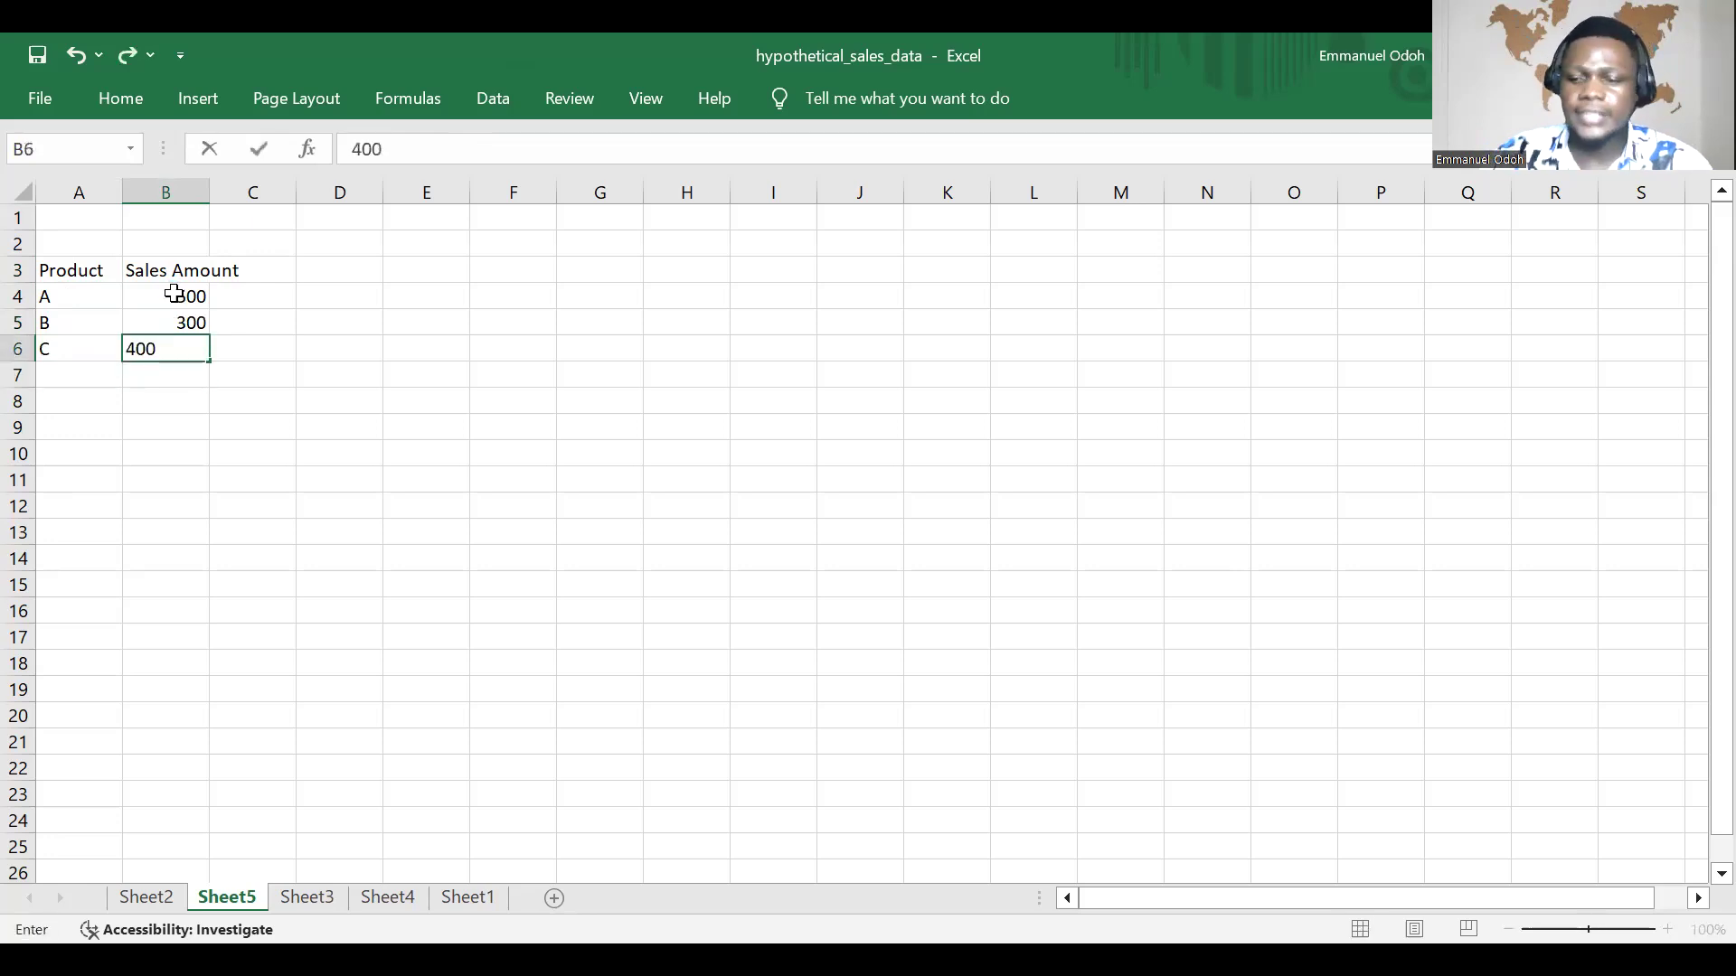
left_click(225, 398)
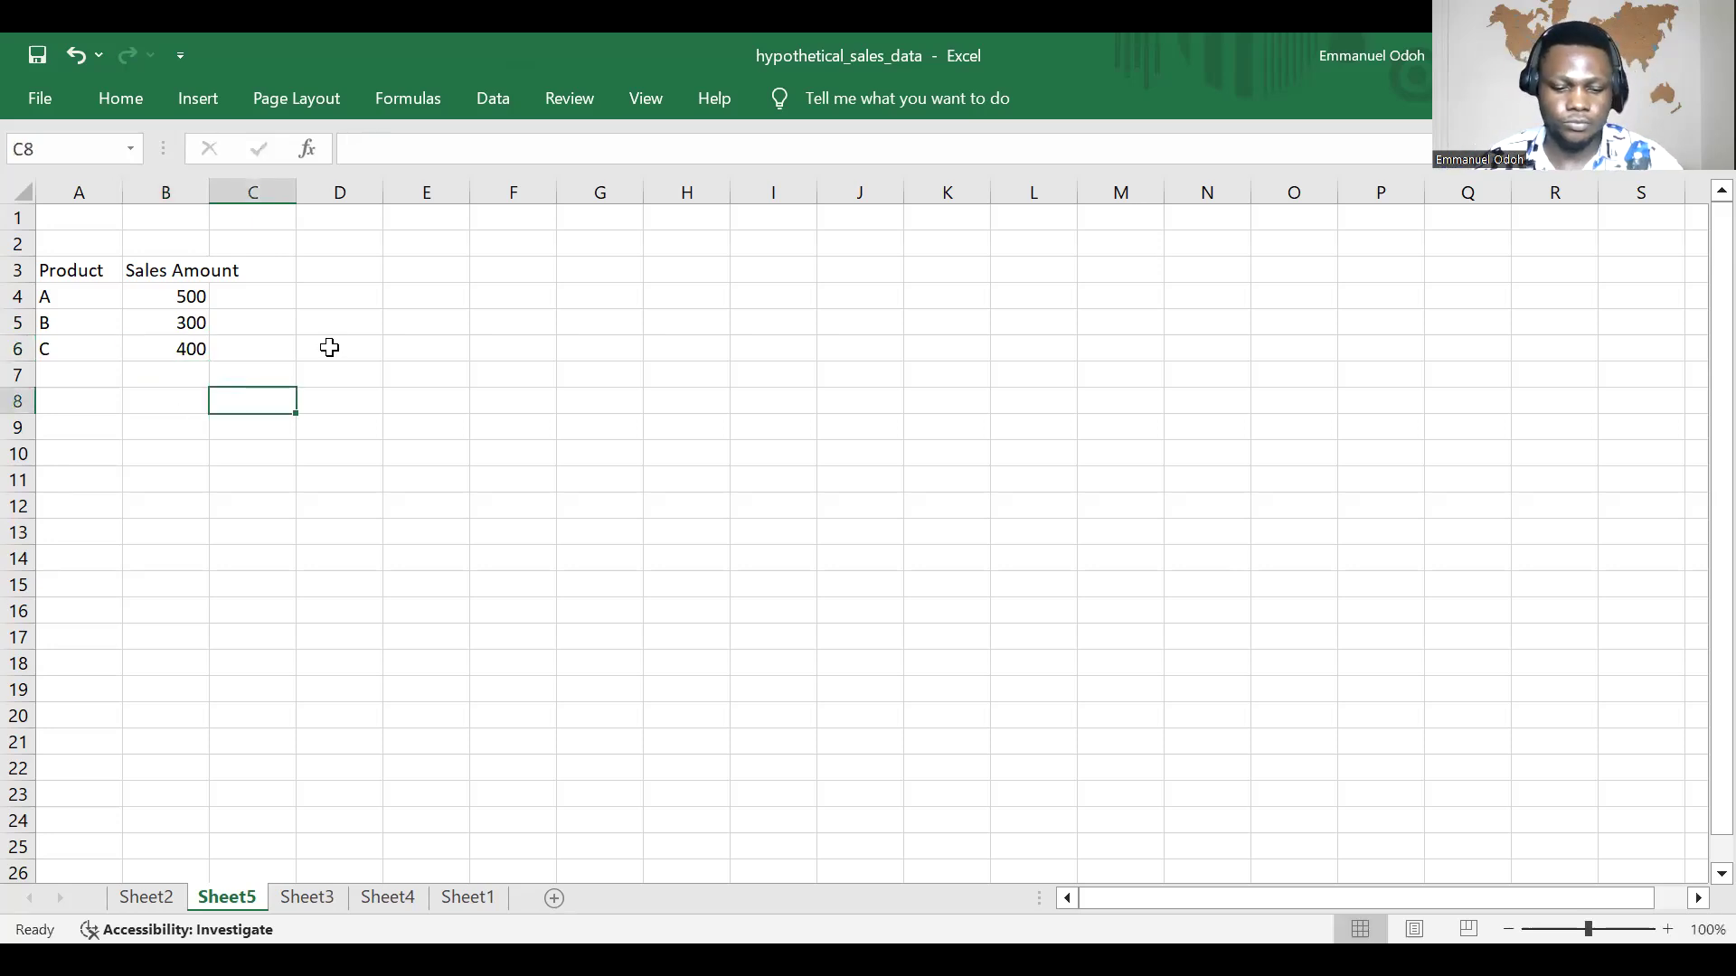
Step: Start a VLOOKUP formula in D4 with the text "A" as its lookup value
left_click(328, 300)
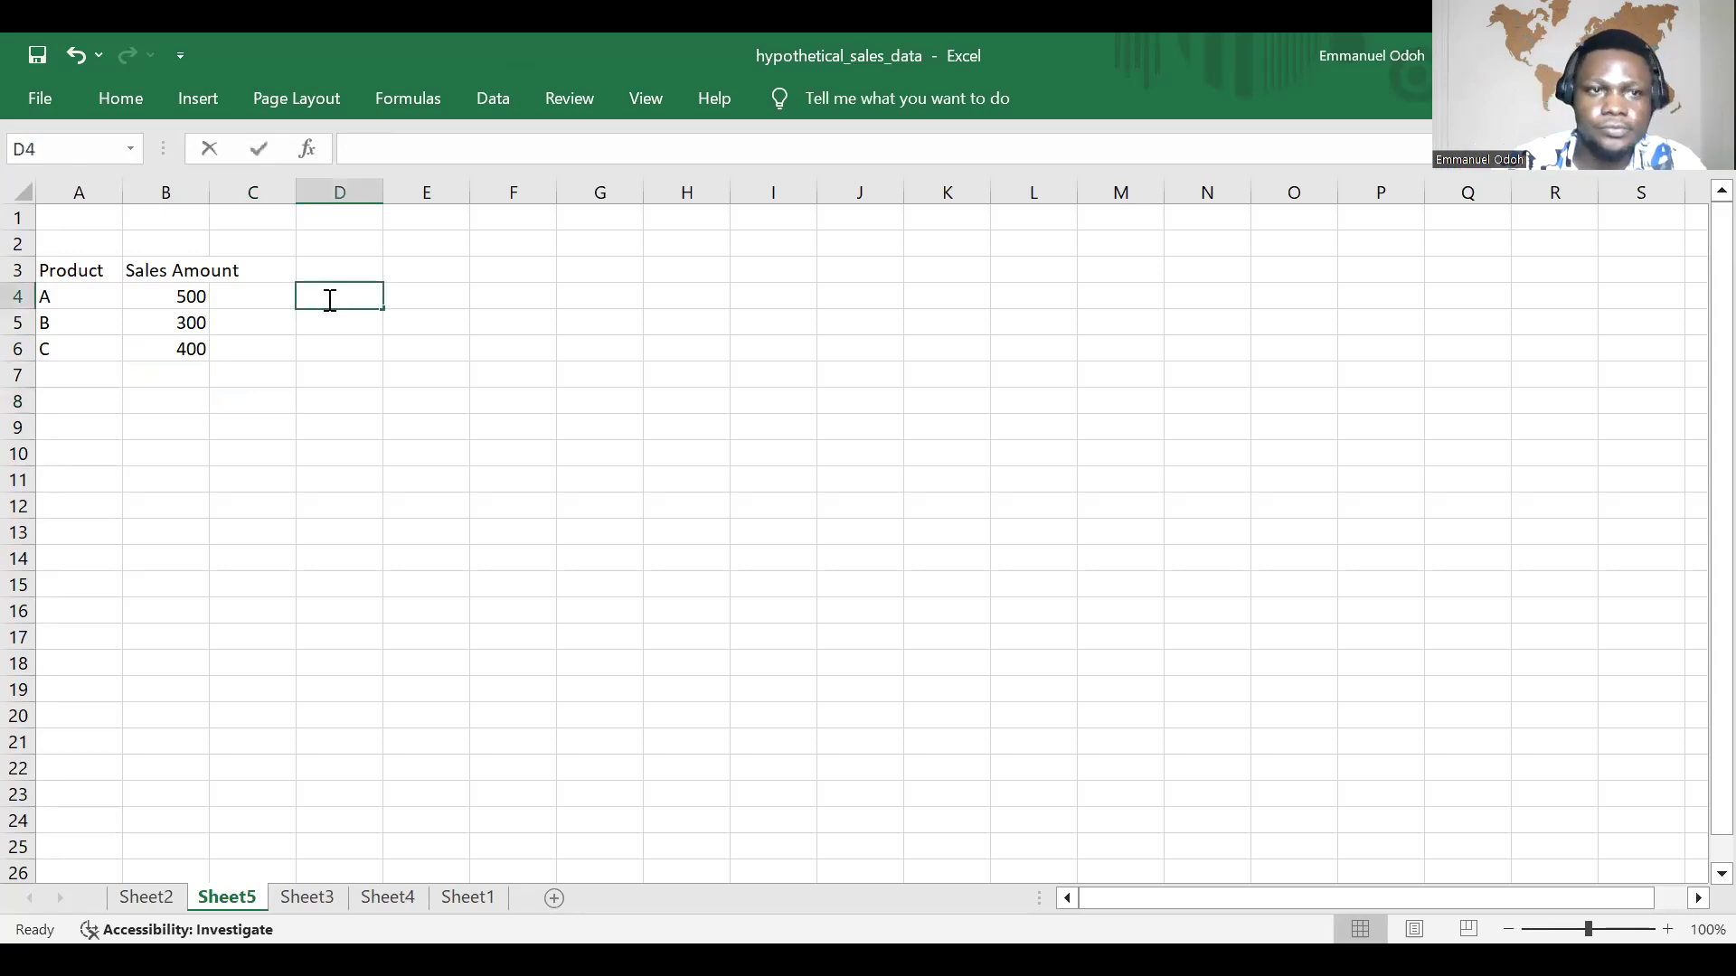
type("=")
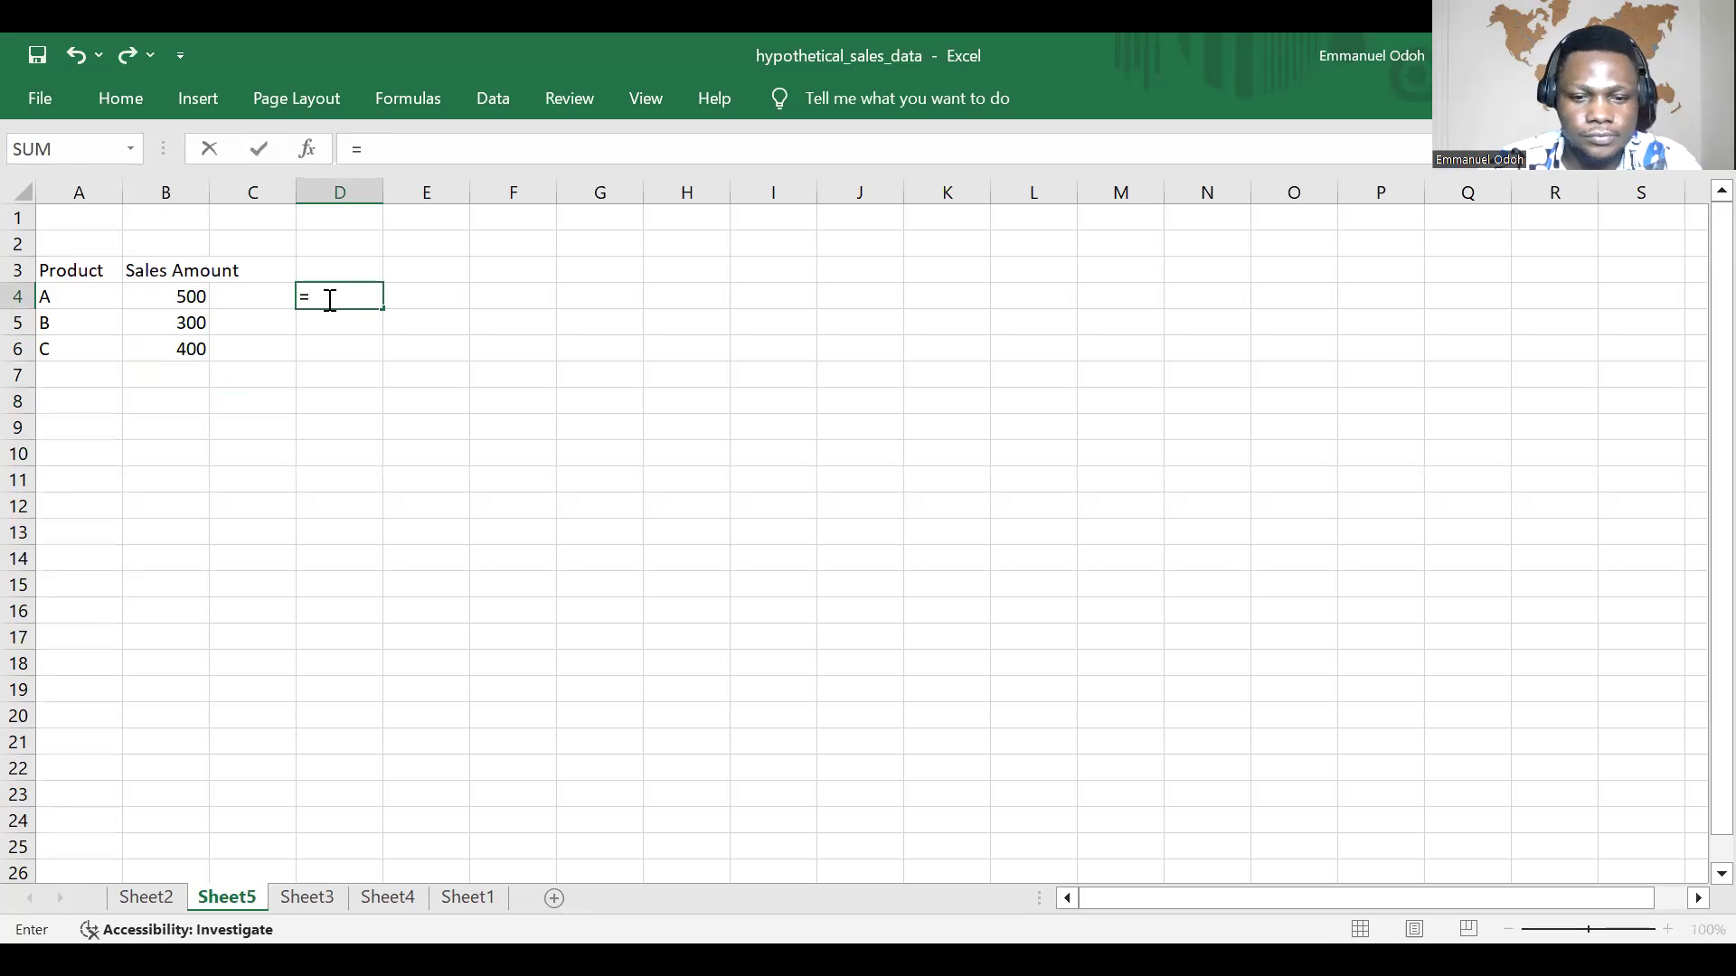
type("v")
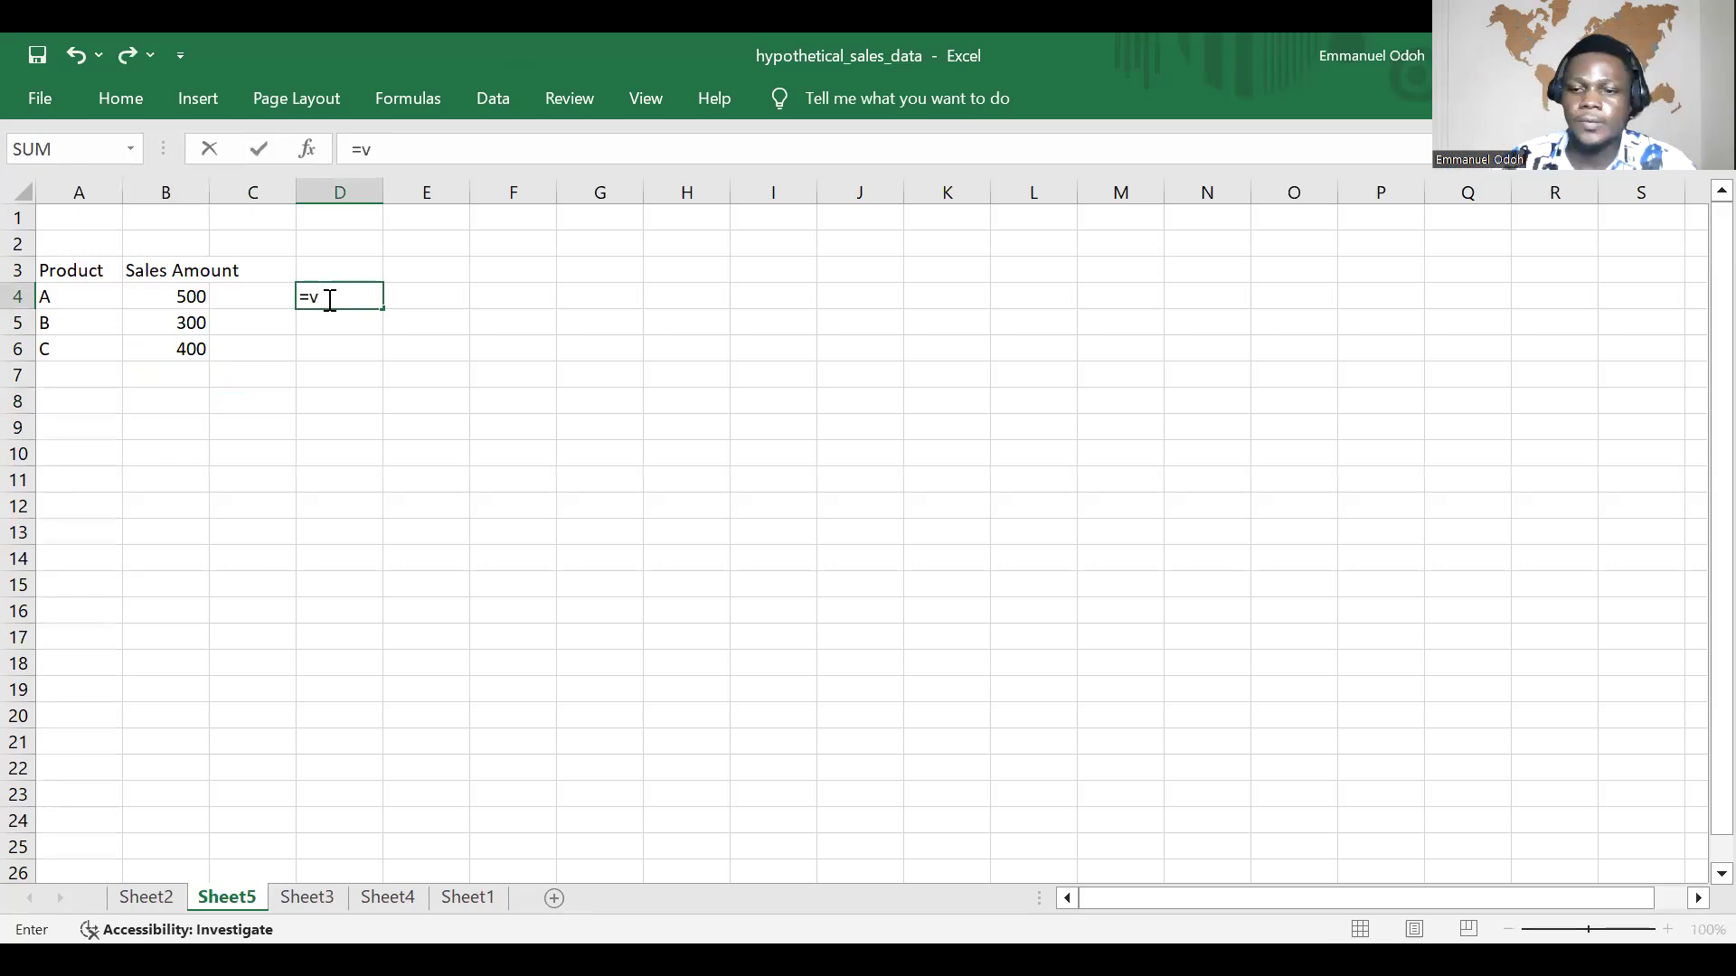
key("BackSpace")
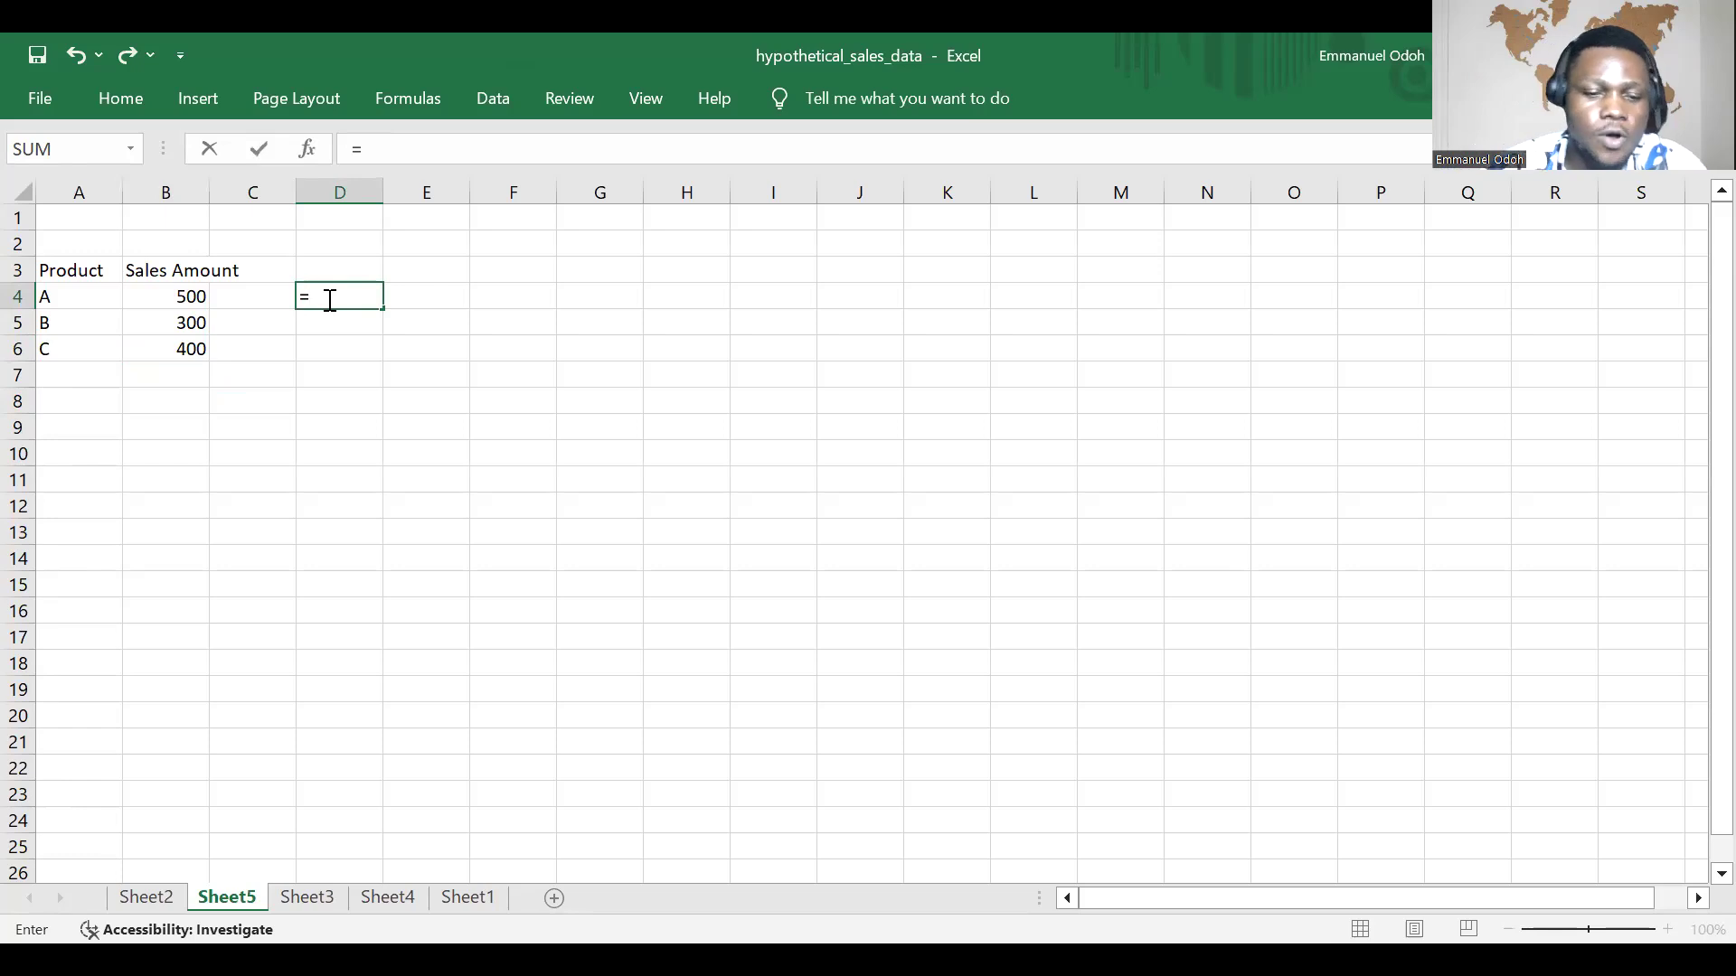
type("V")
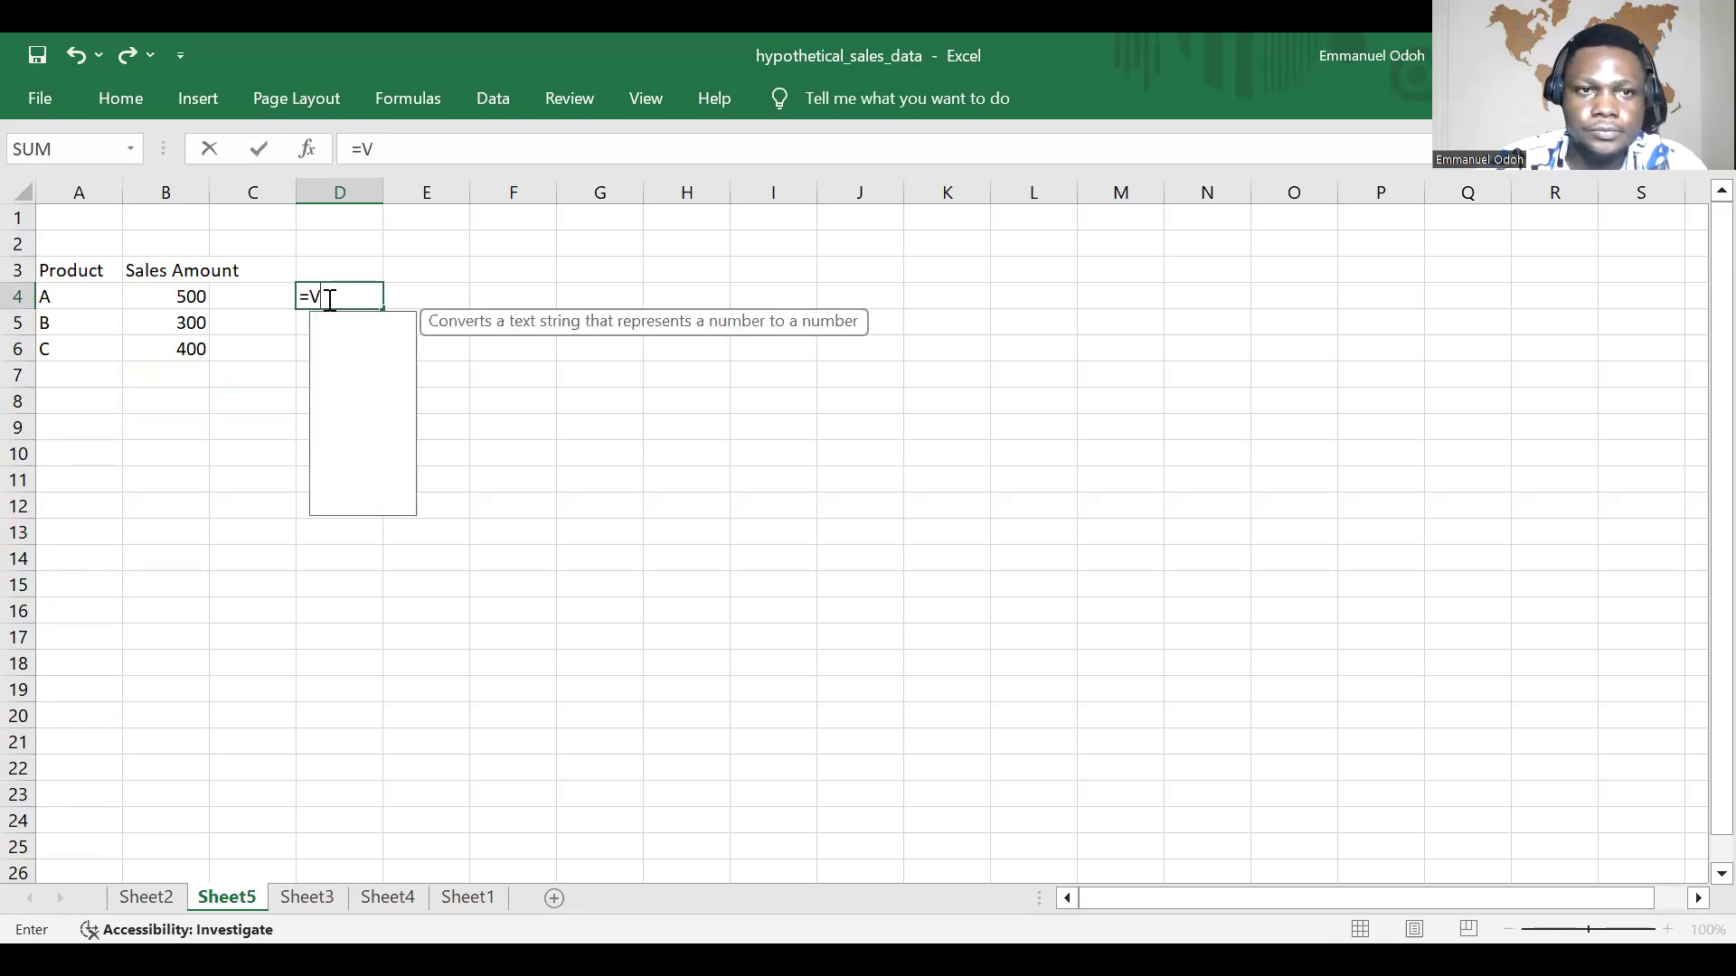
type("L")
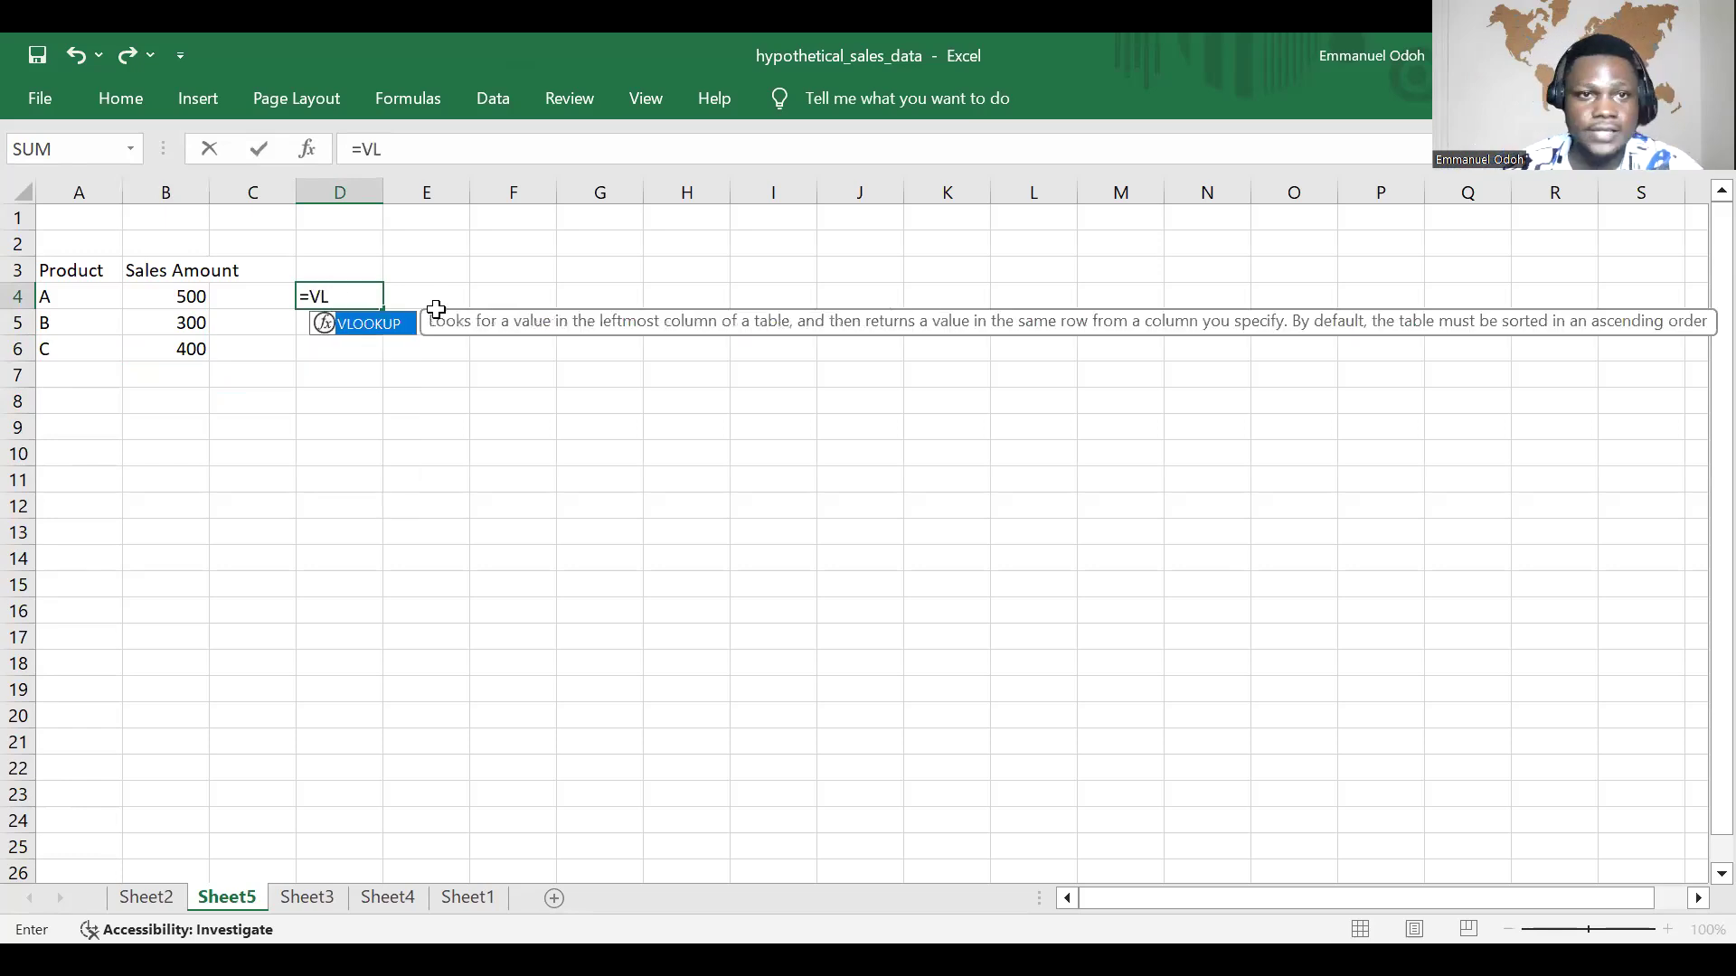
double_click(373, 329)
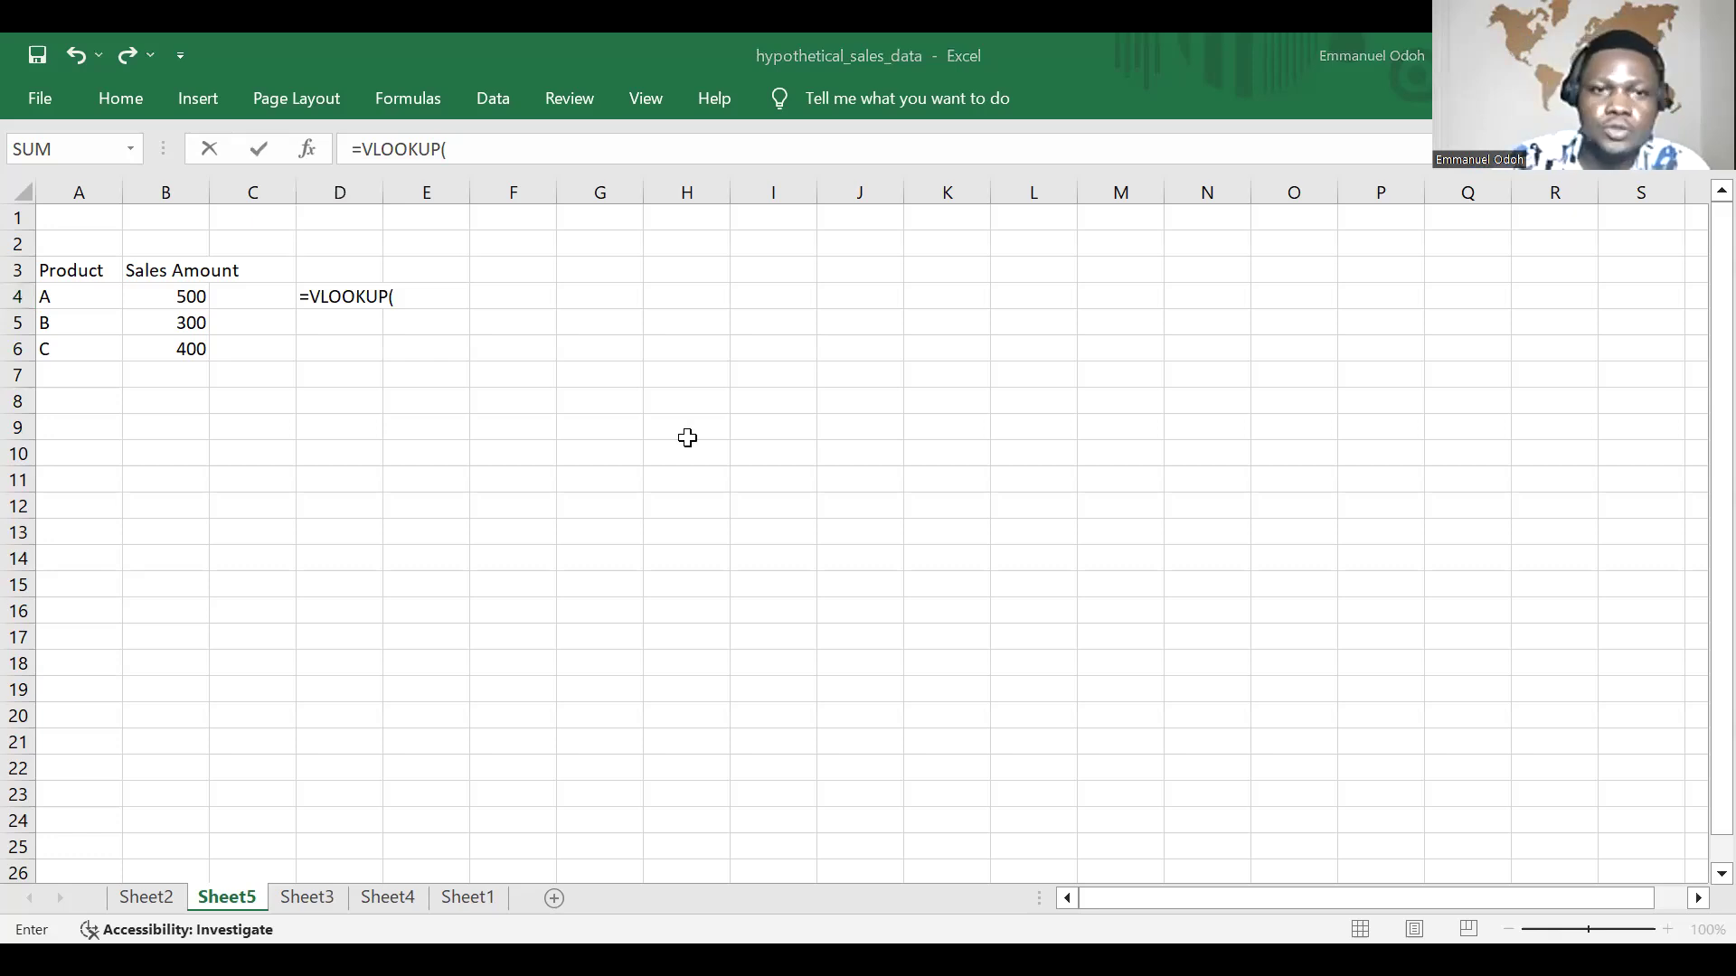
type("\"A")
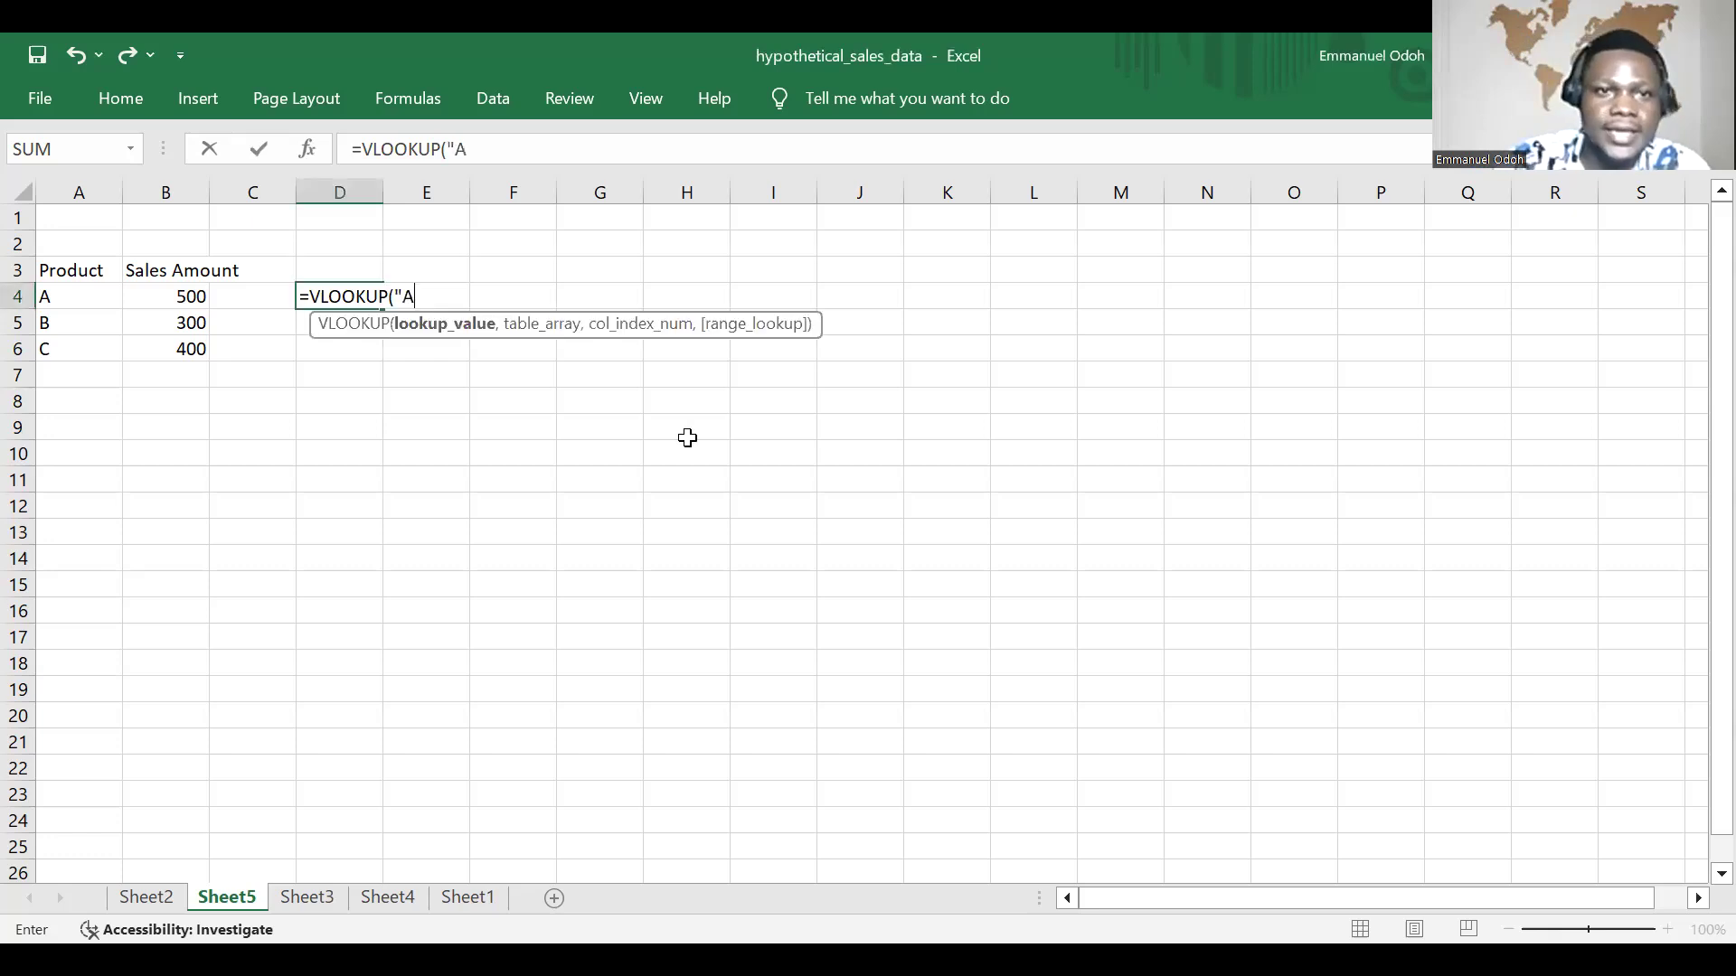
type("\"")
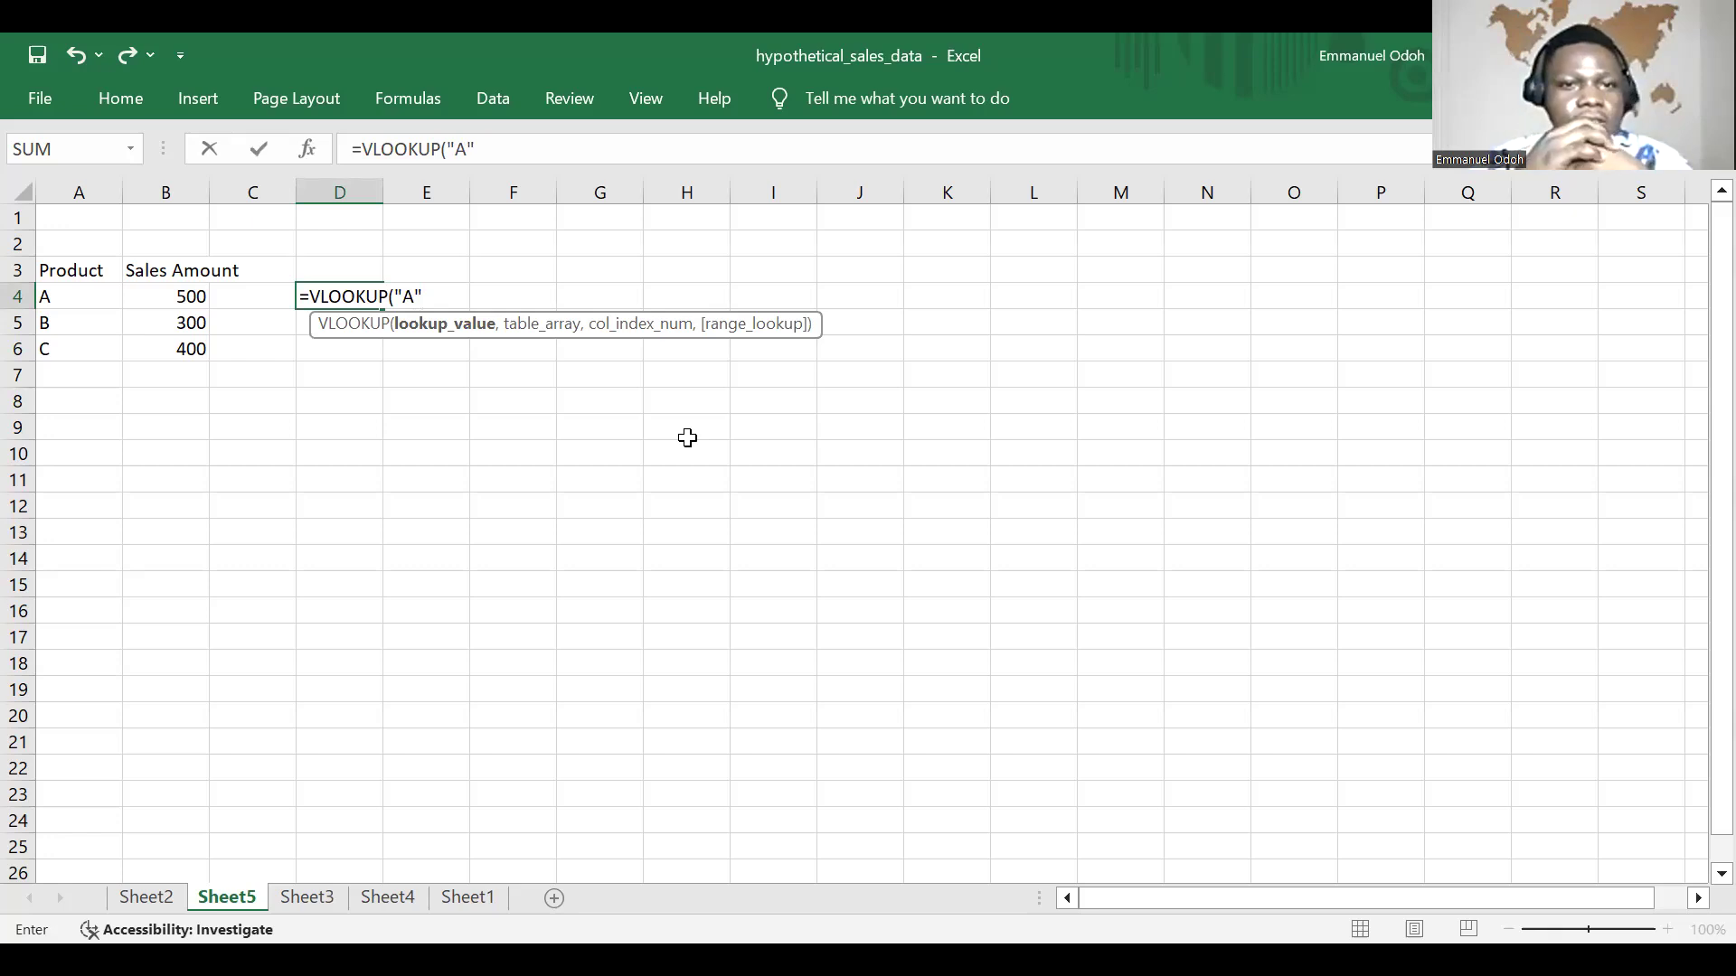
type(",")
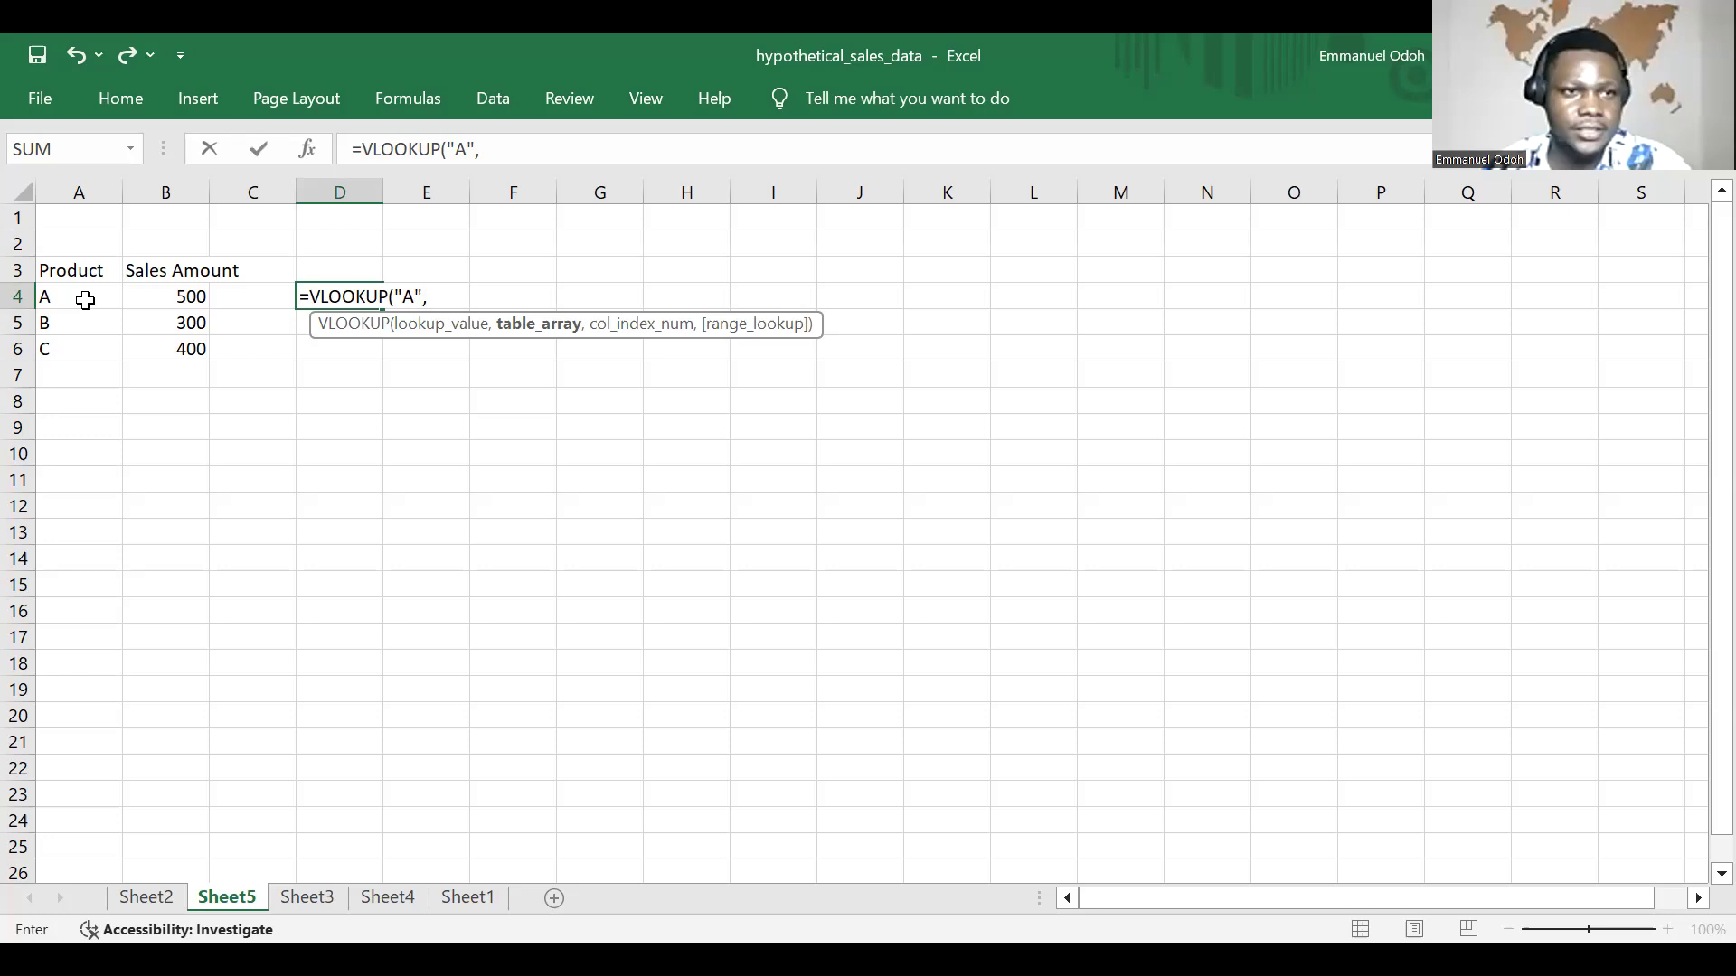
Step: Set the table array of the VLOOKUP formula to the range A4:B6
left_click(85, 301)
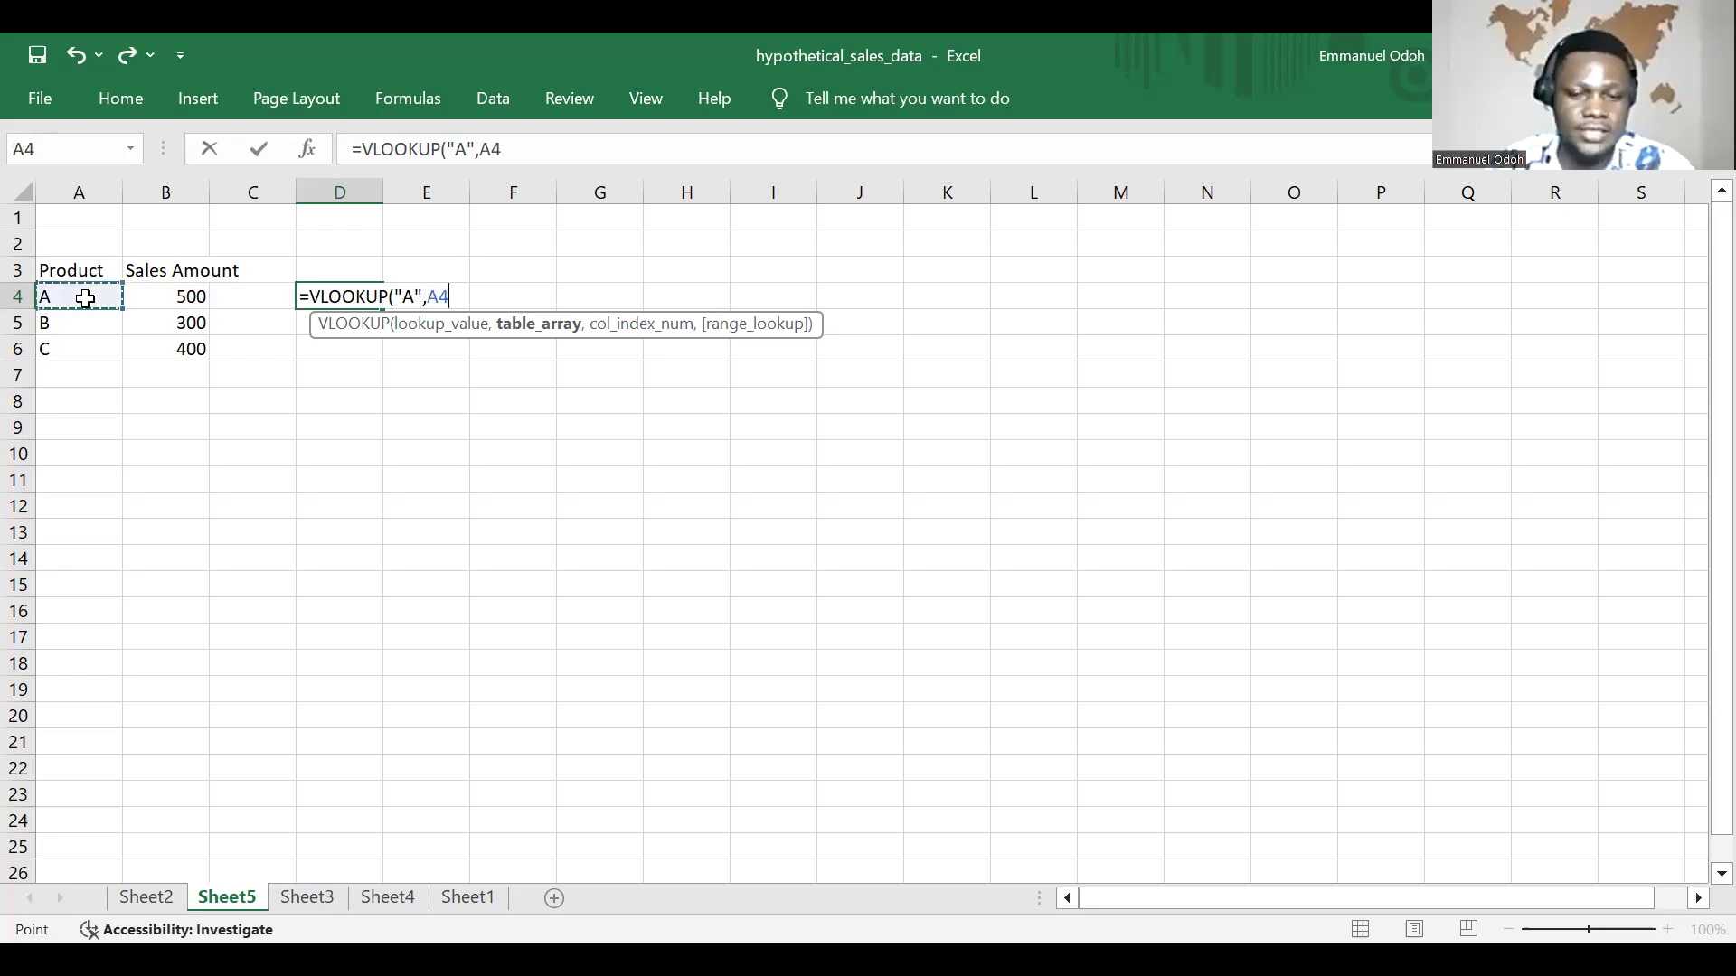
key("F8")
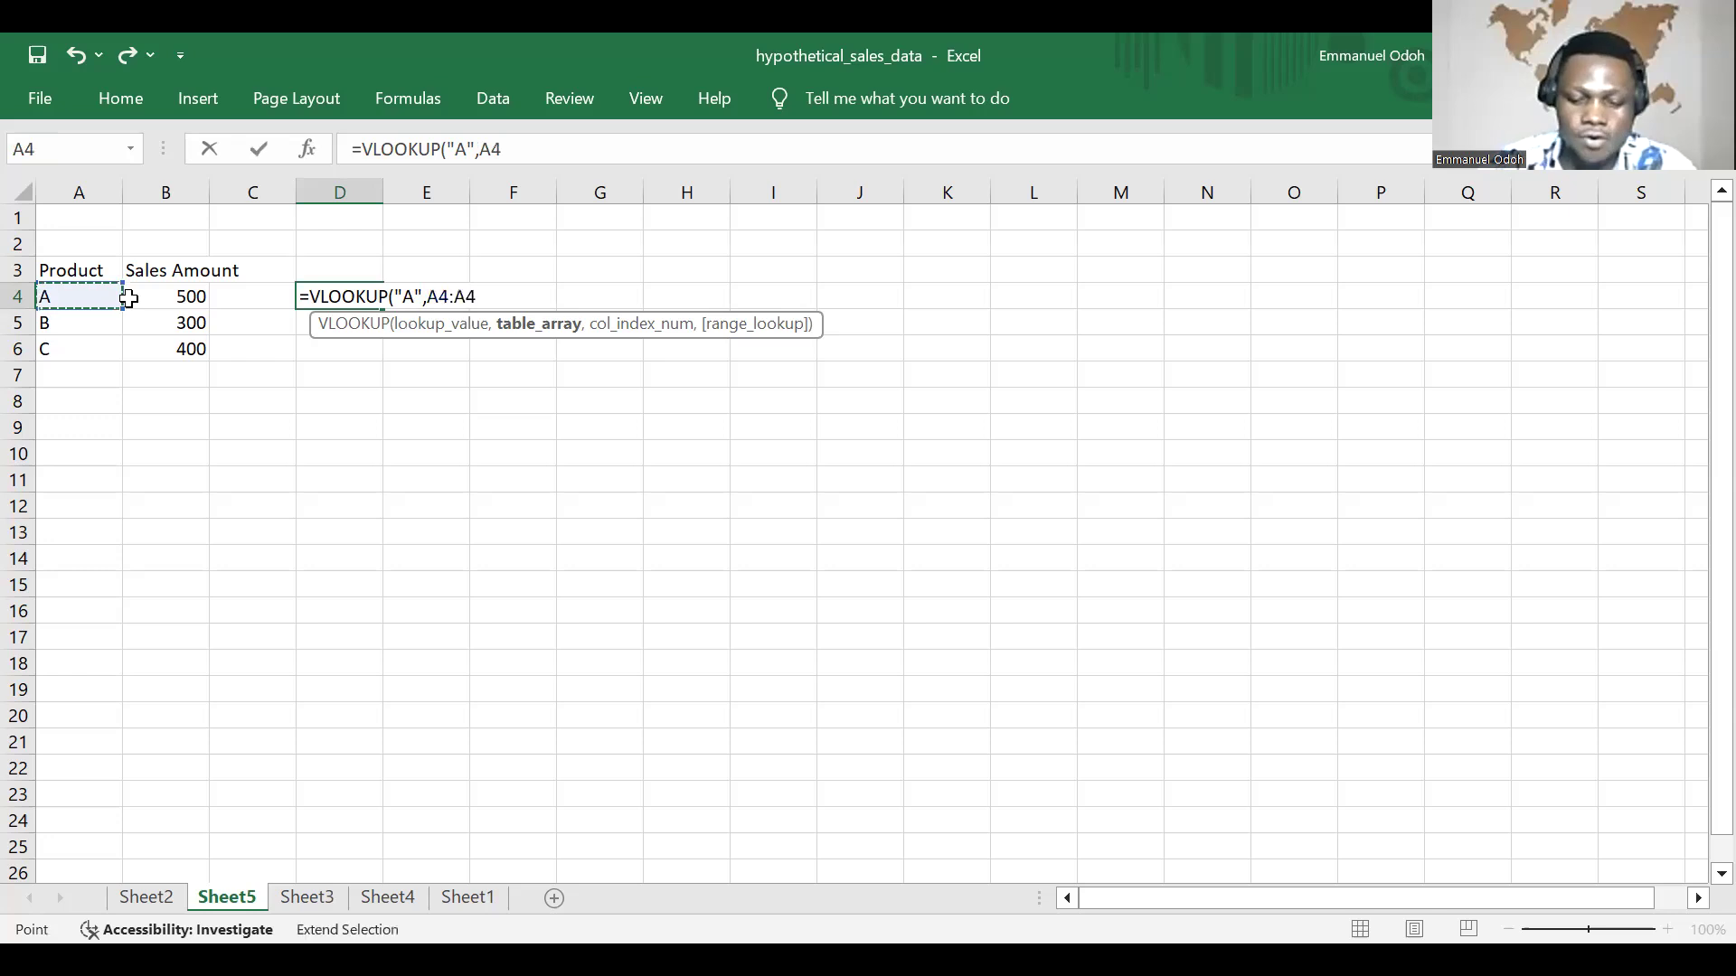
left_click(200, 354)
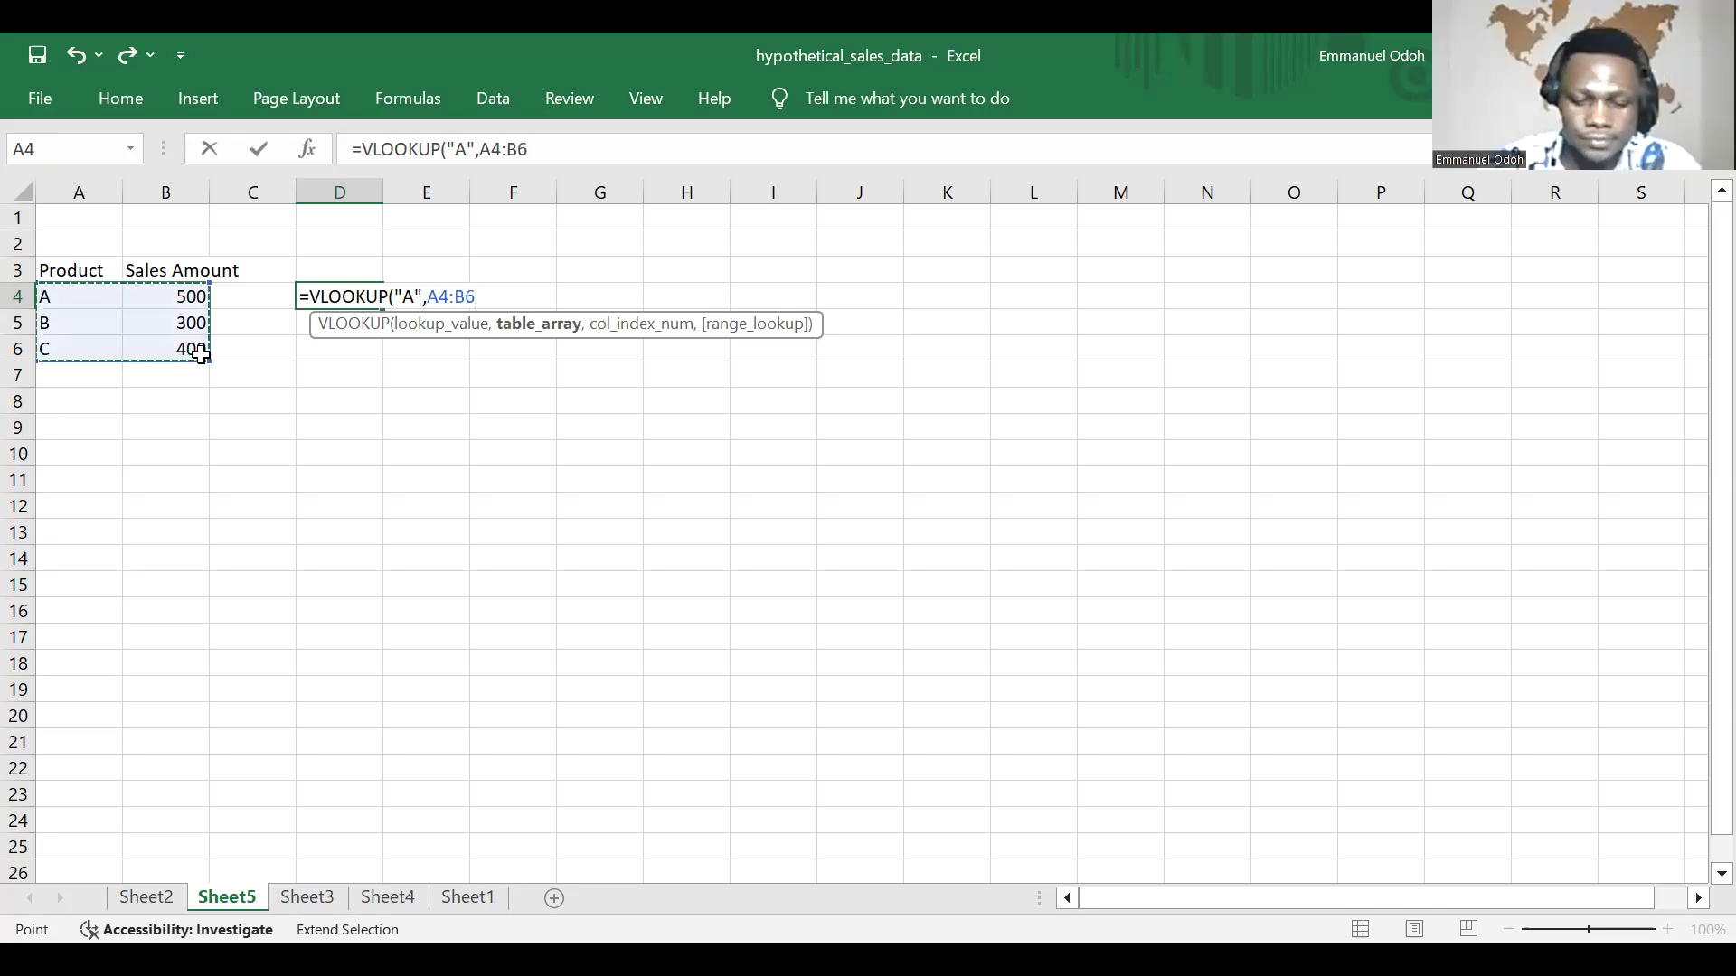
type(",")
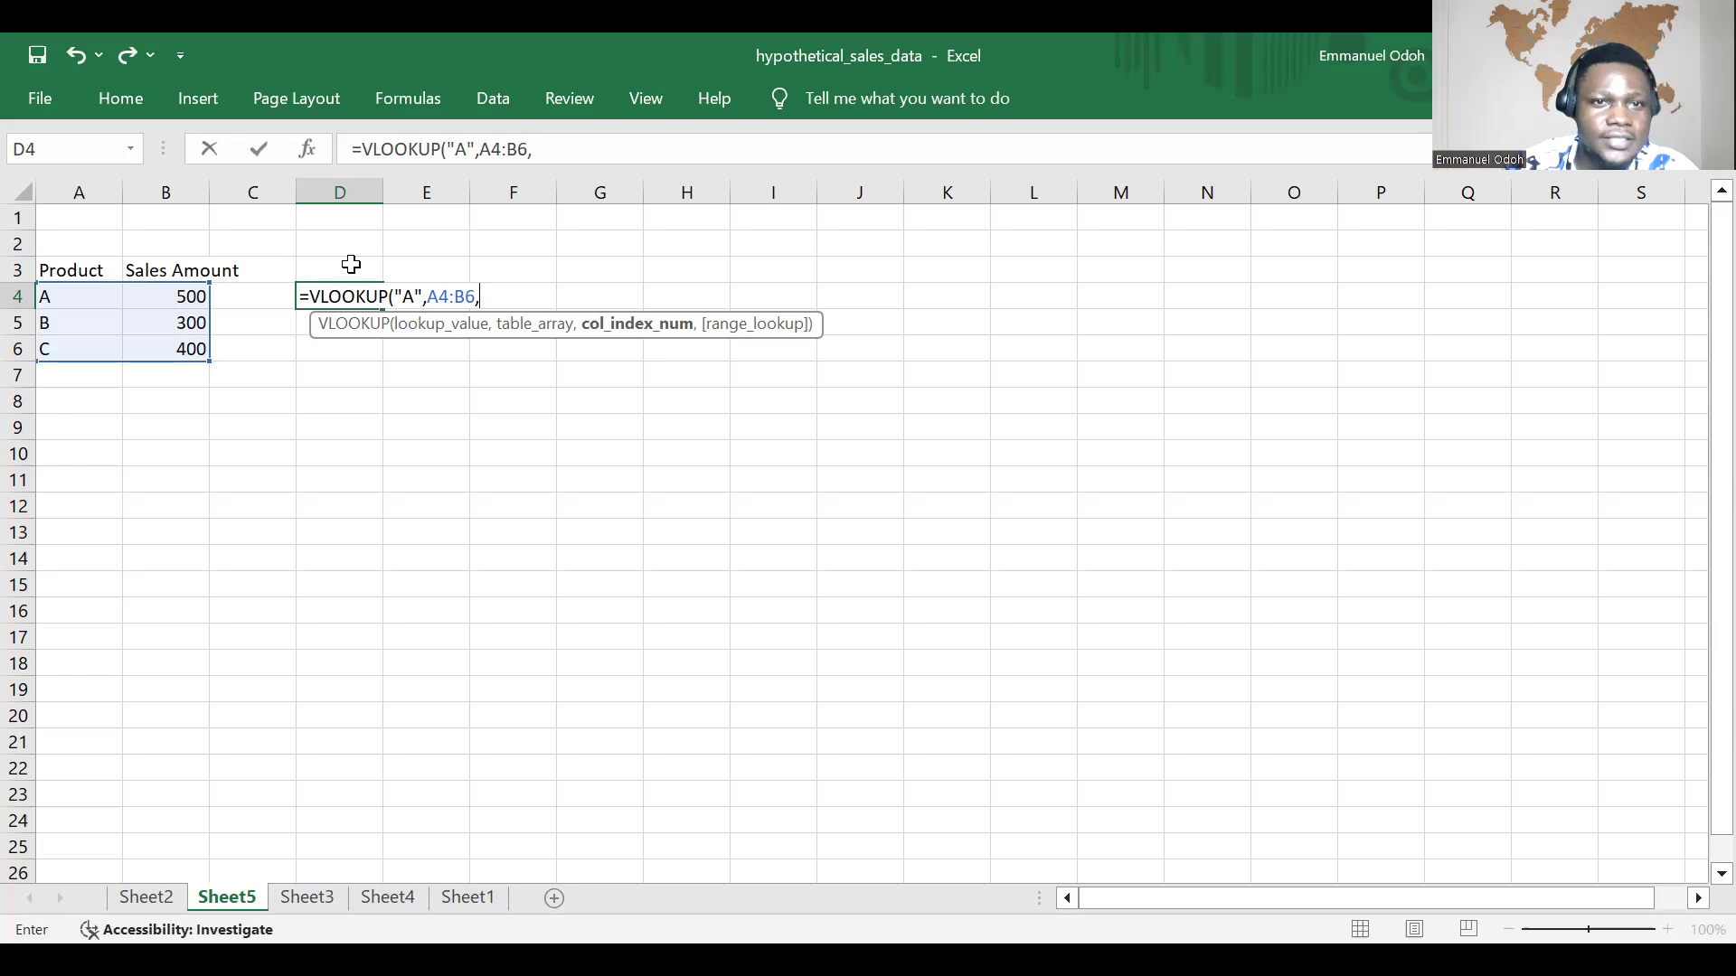
Step: Complete the VLOOKUP in D4 with column index 4 and FALSE for an exact match
type("4")
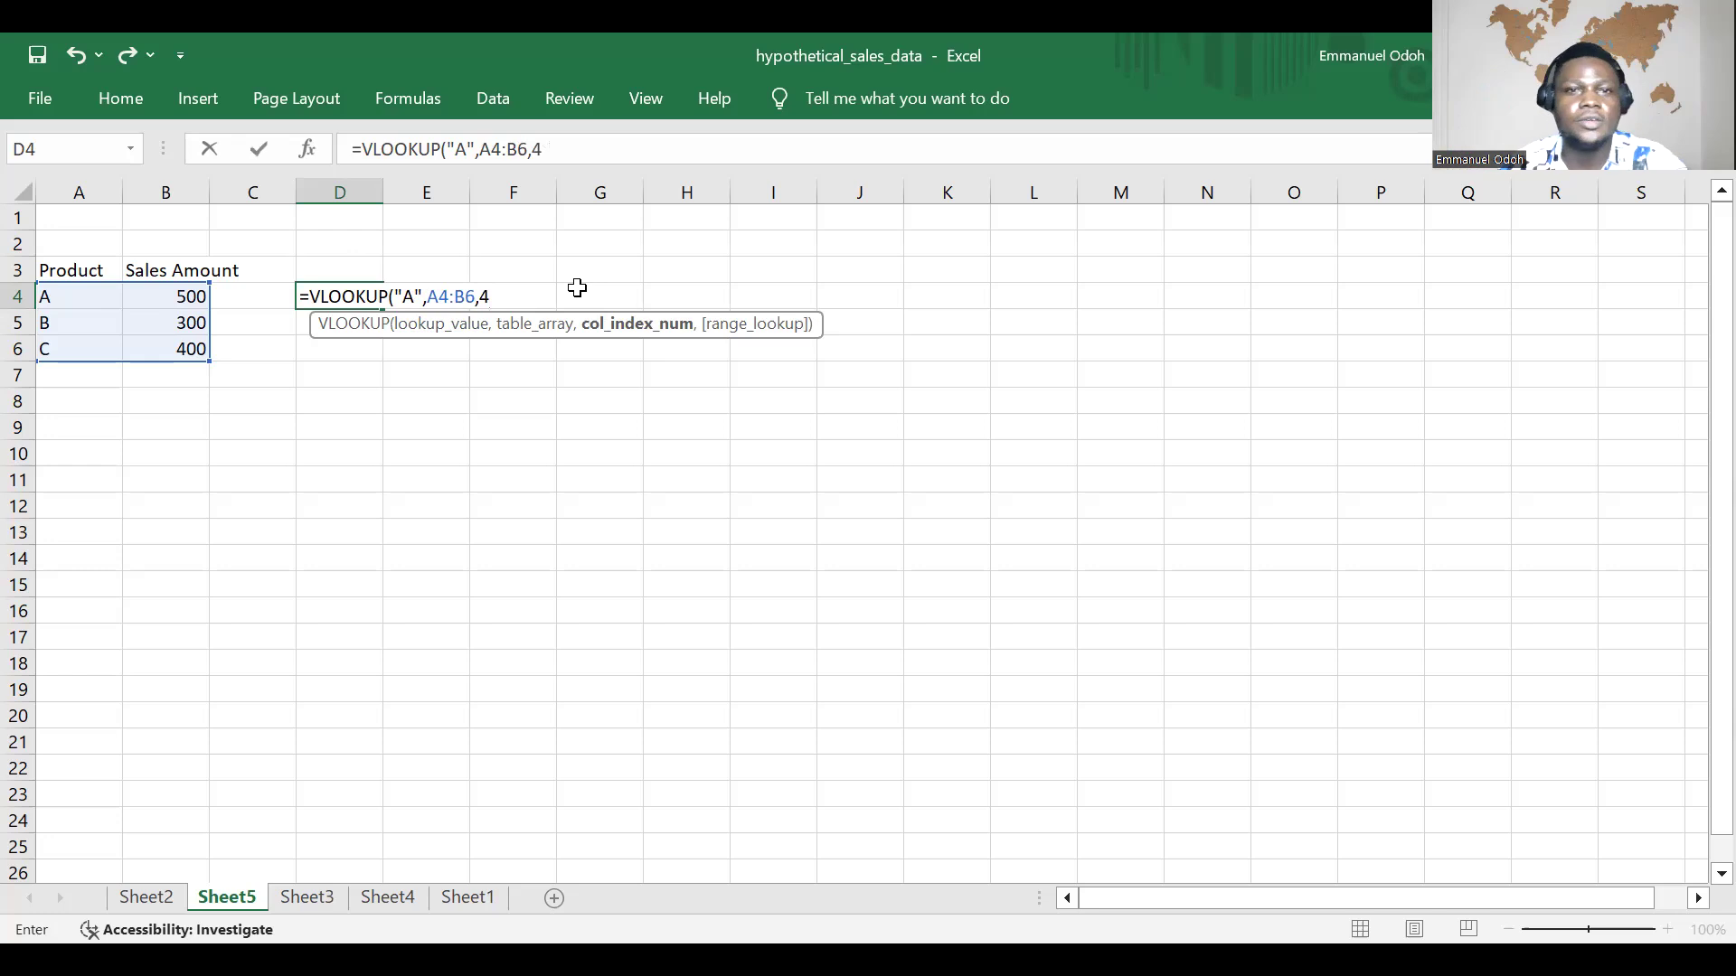
type(",")
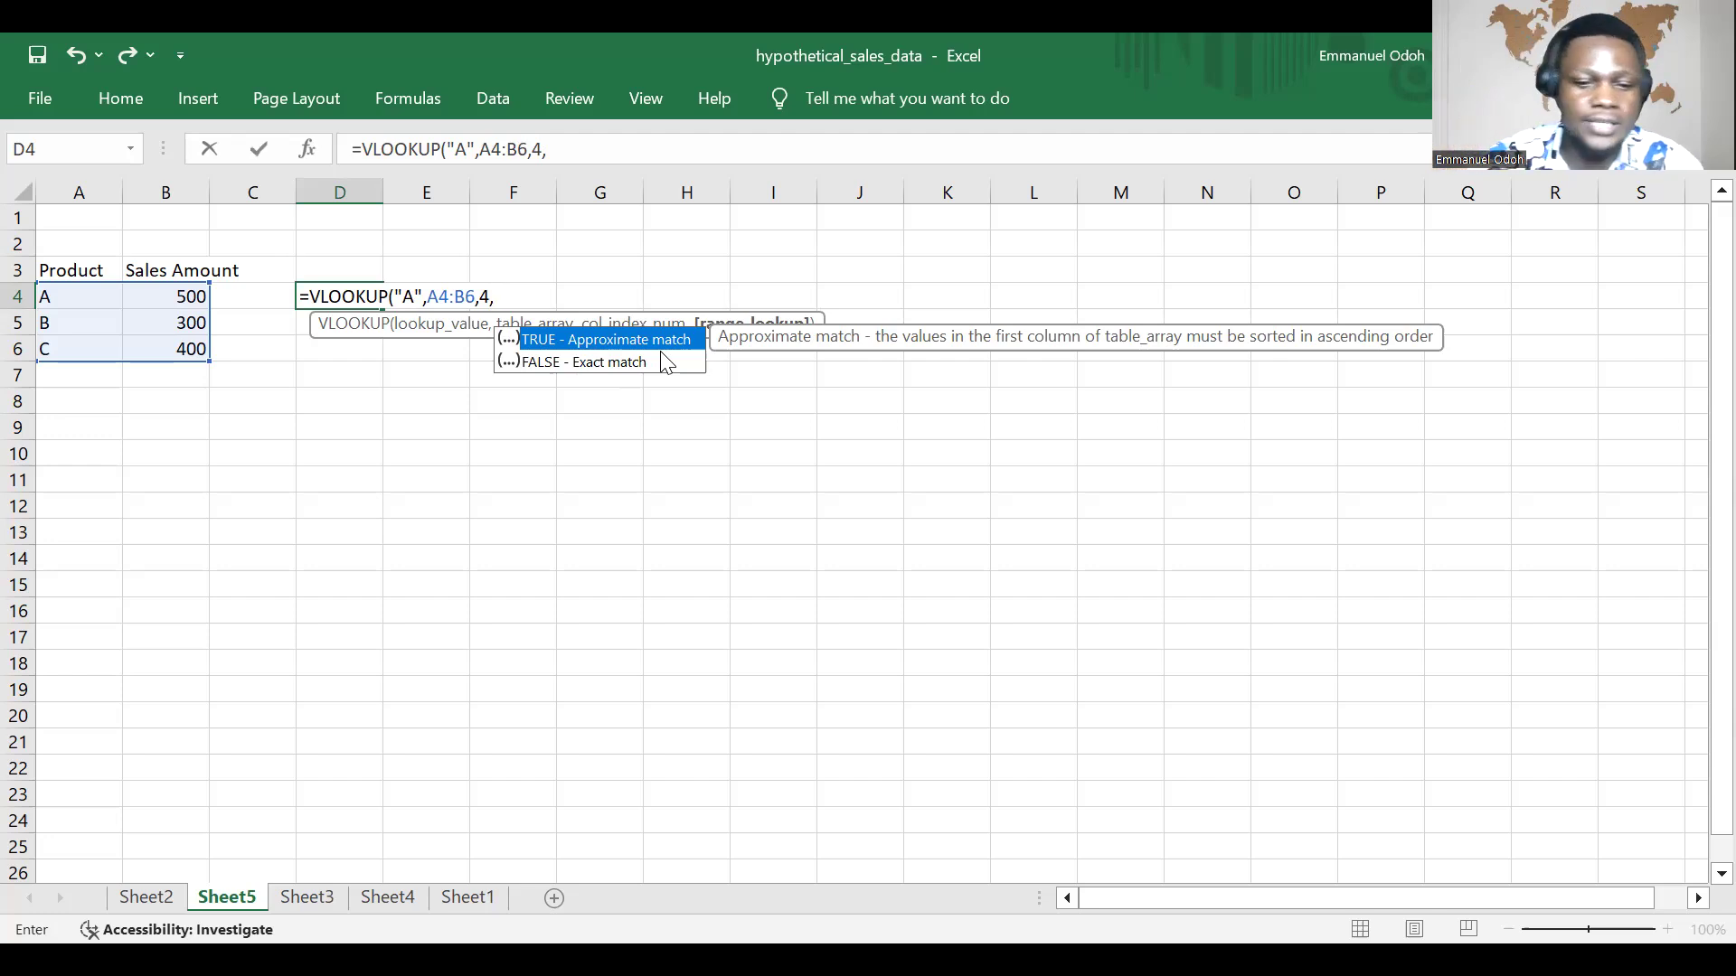
type("FALS")
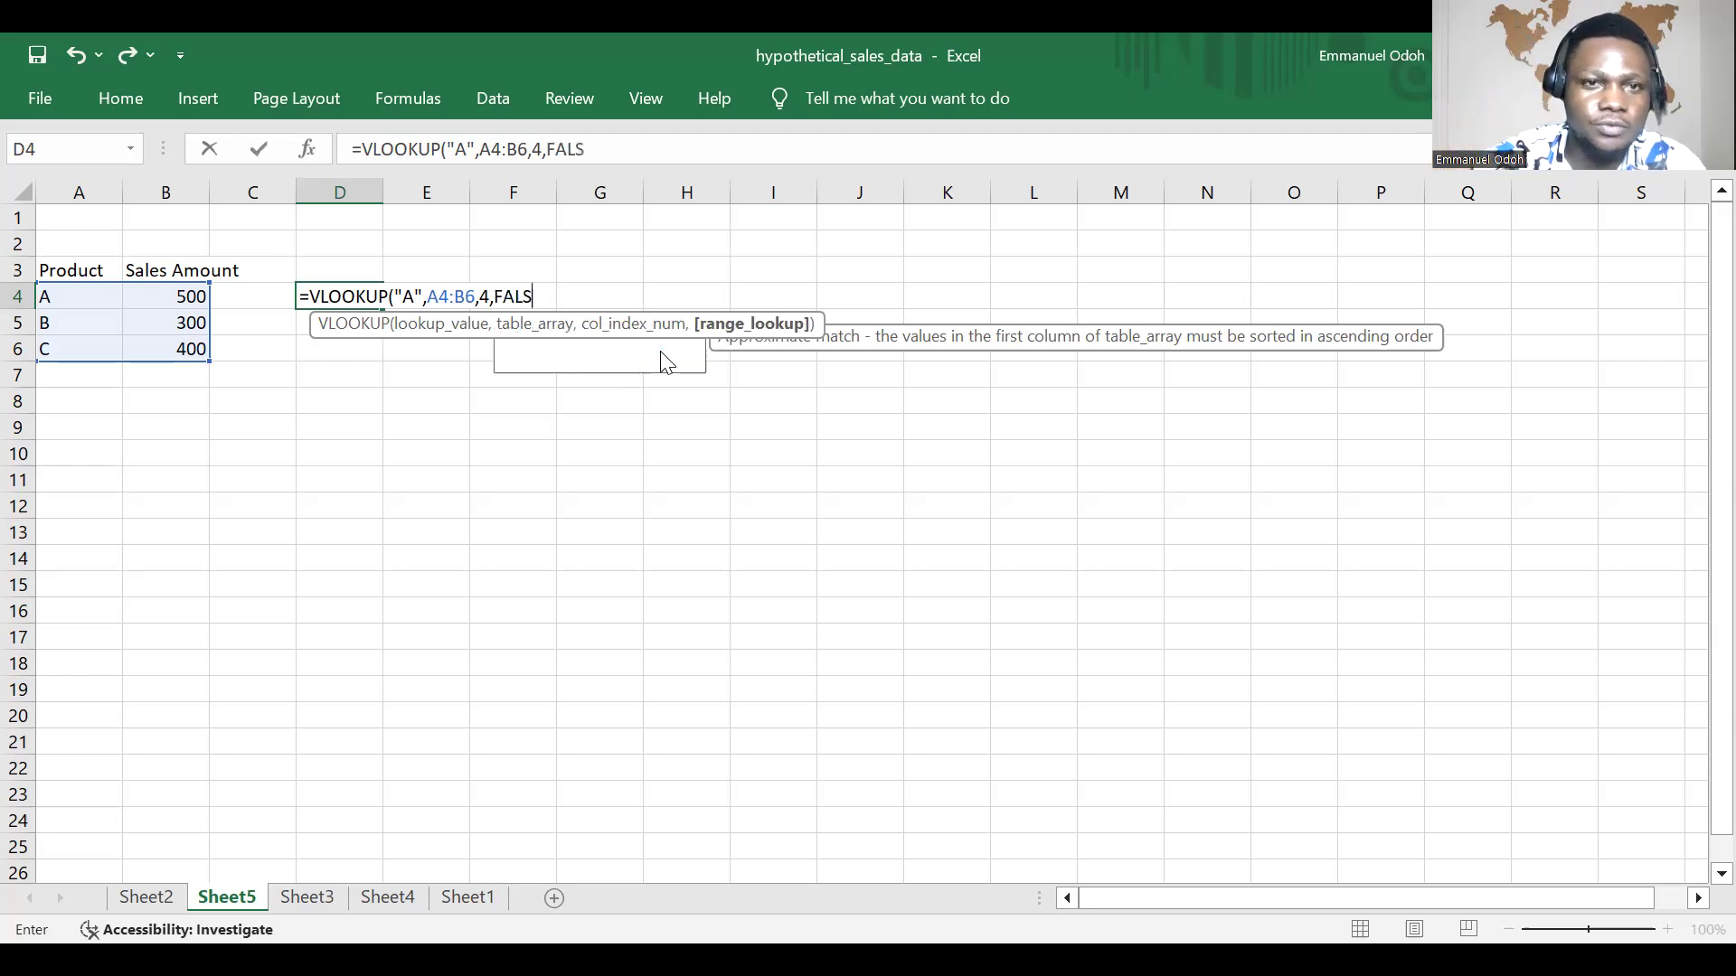
type("E")
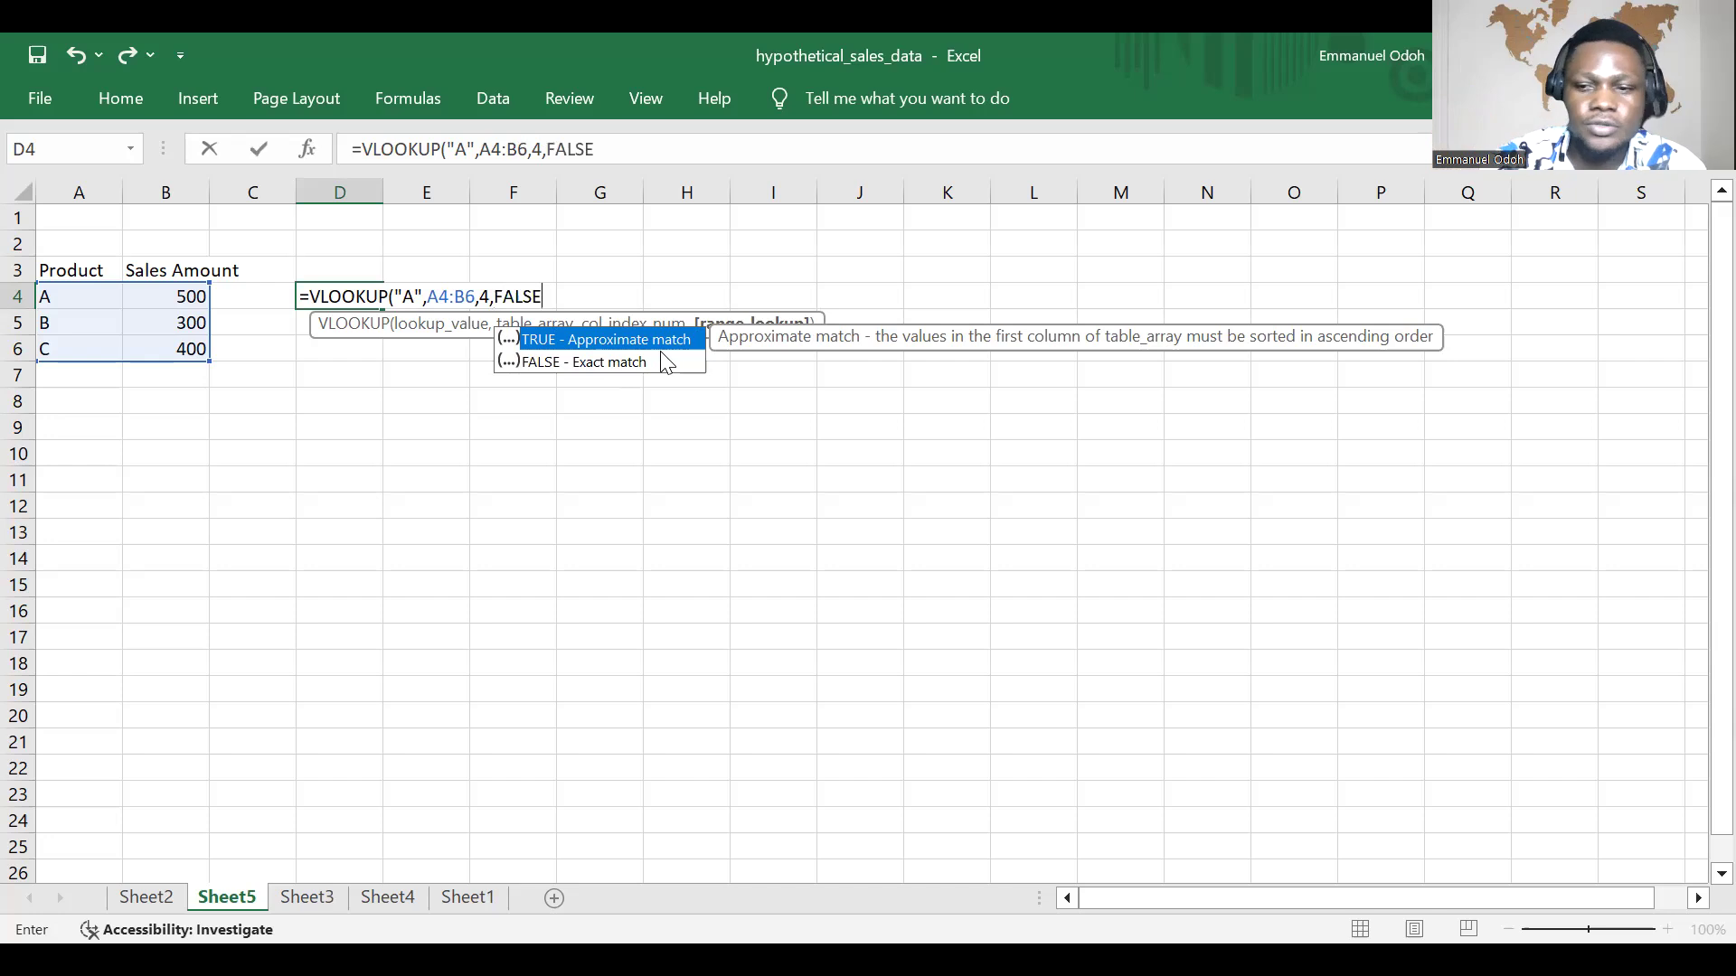
key("Return")
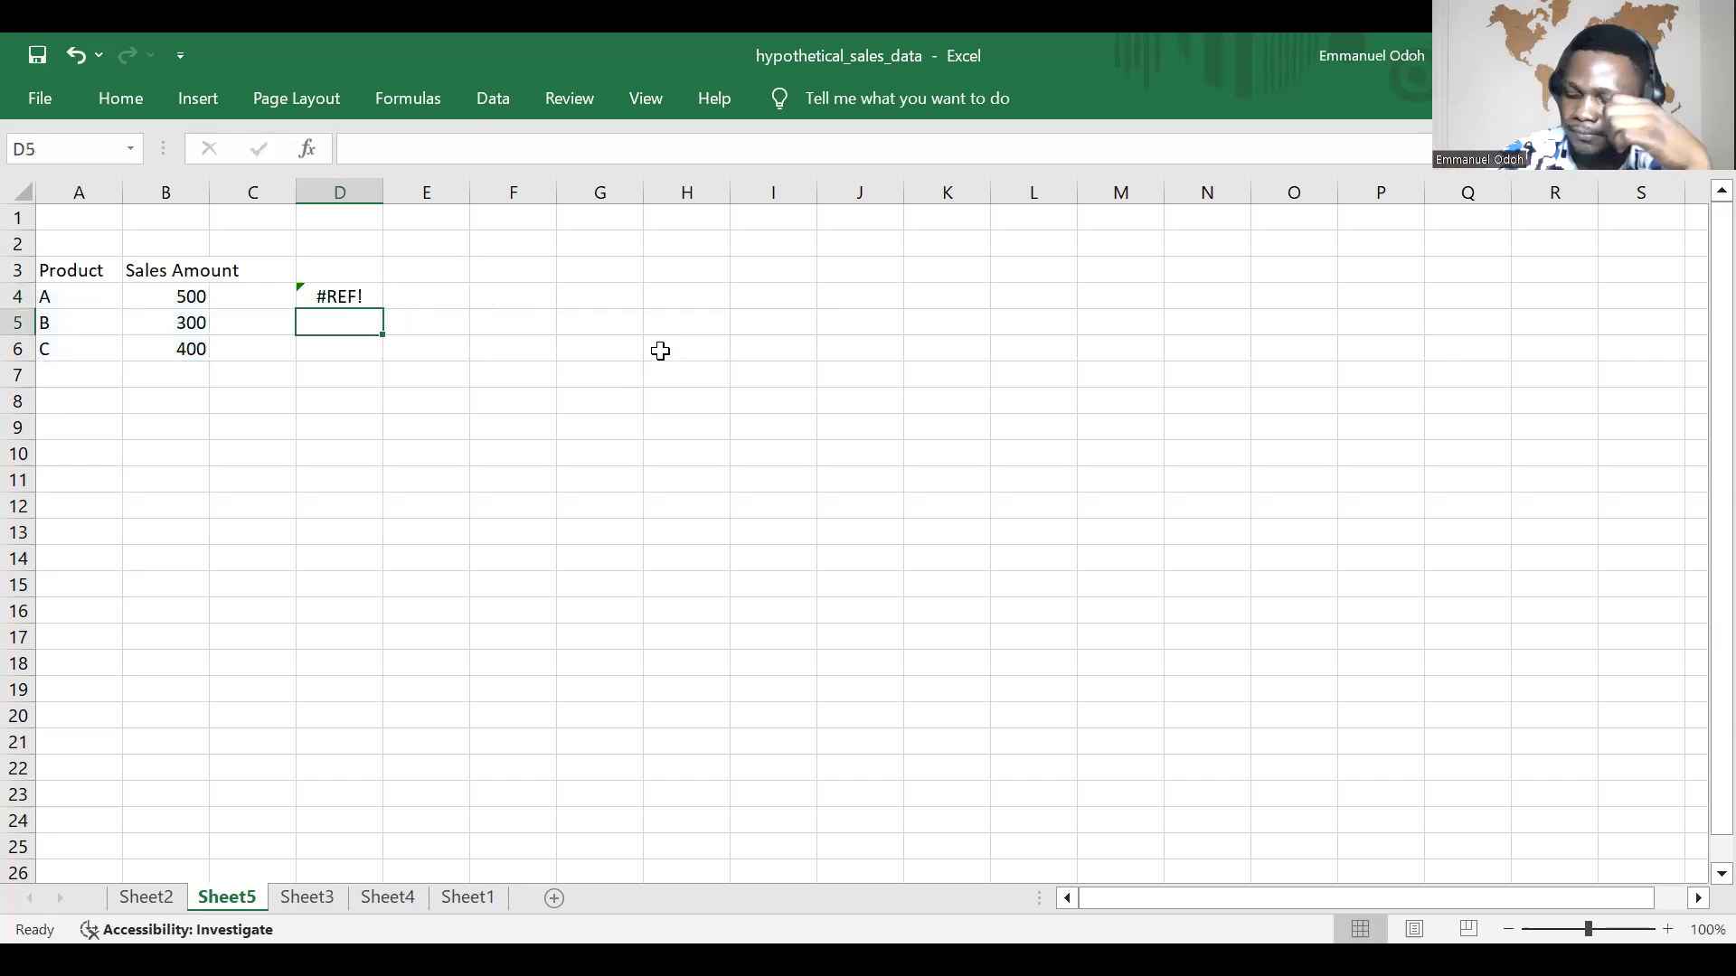
Step: Widen column D and show the error-checking options for the formula in D4
left_click(337, 298)
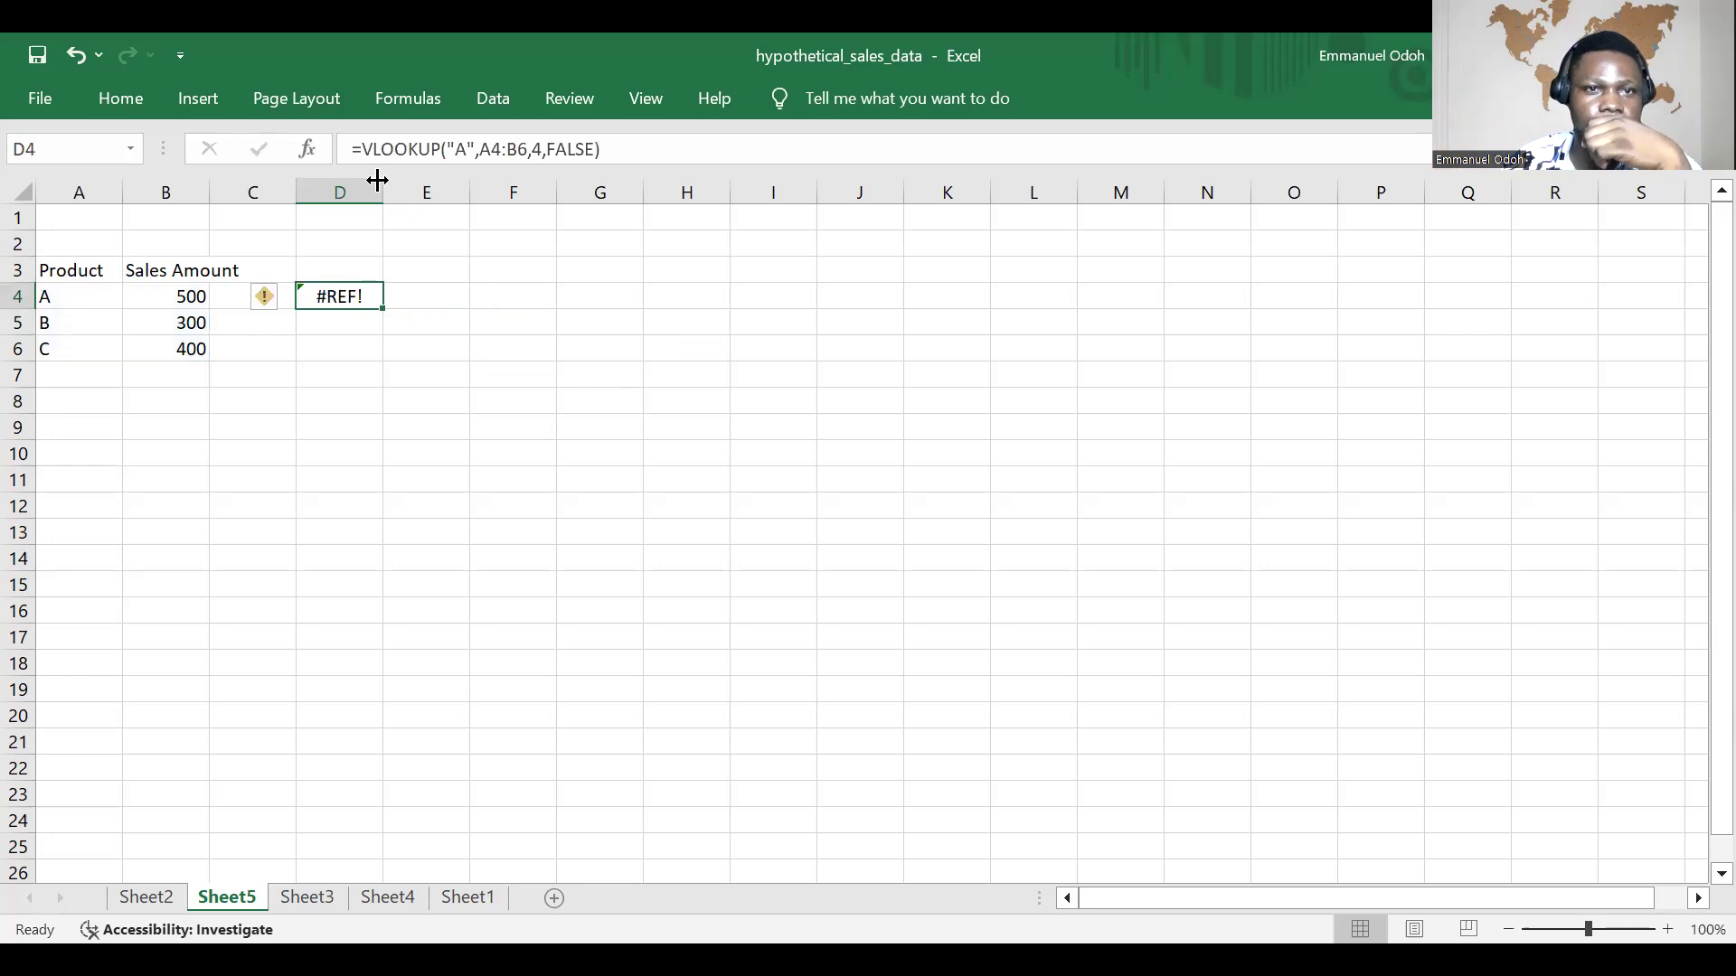
left_click_drag(384, 180, 456, 182)
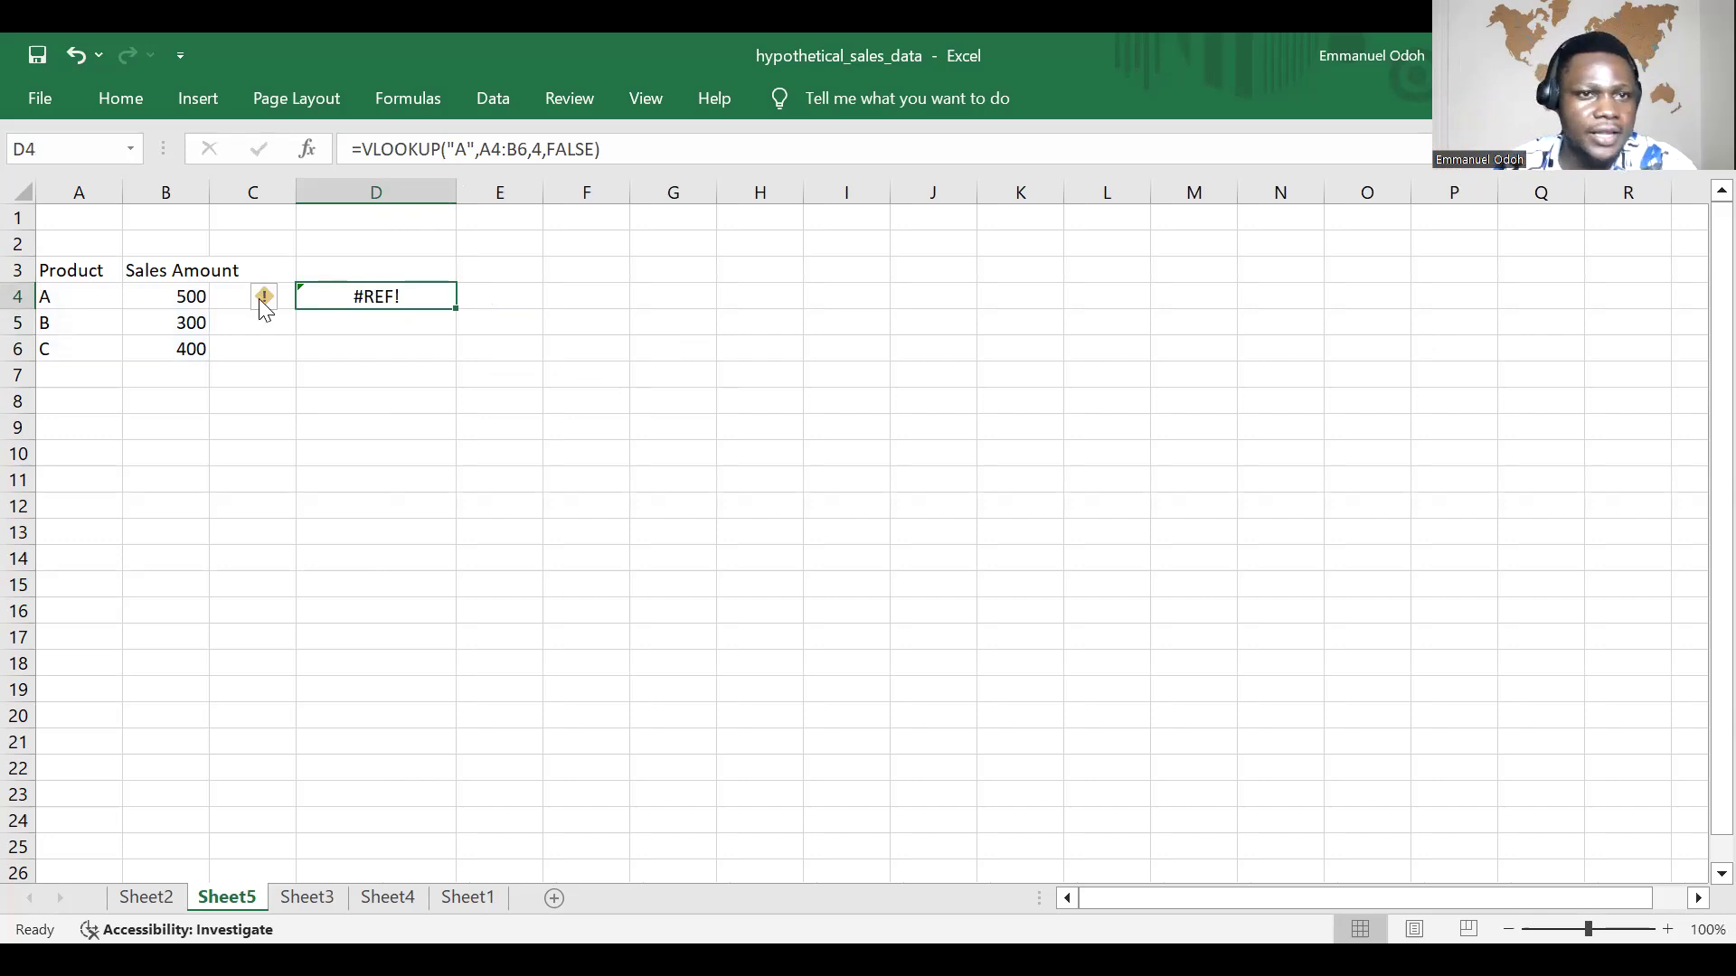
mouse_move(263, 295)
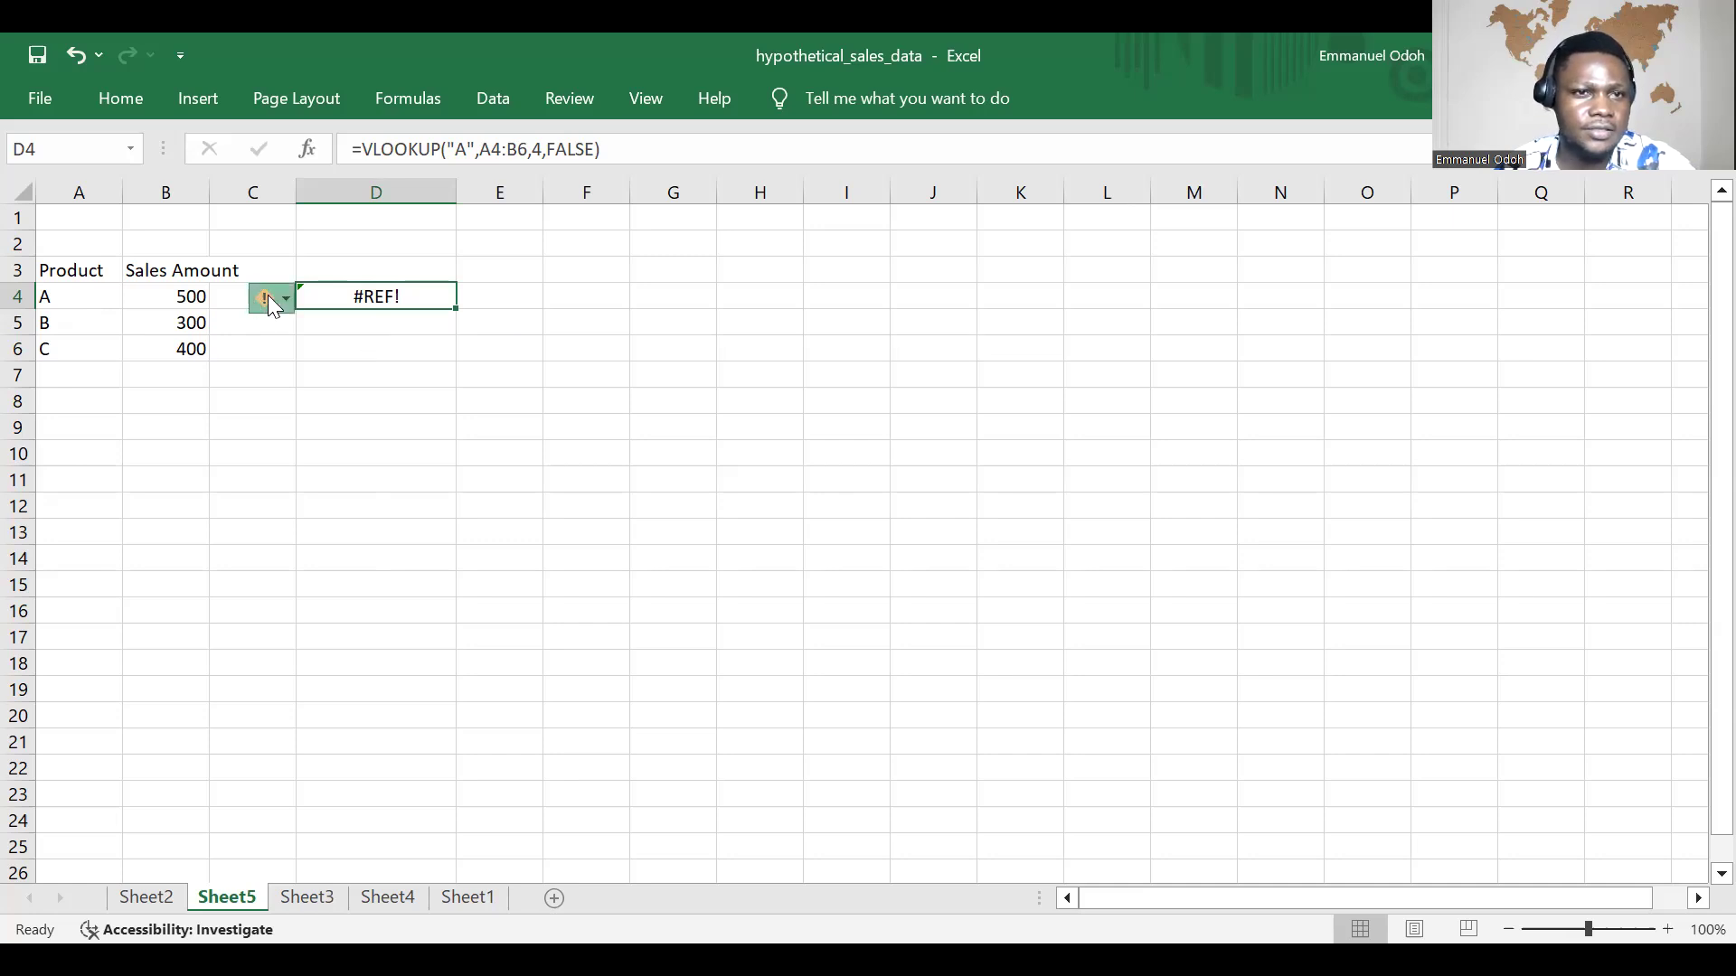
left_click(273, 302)
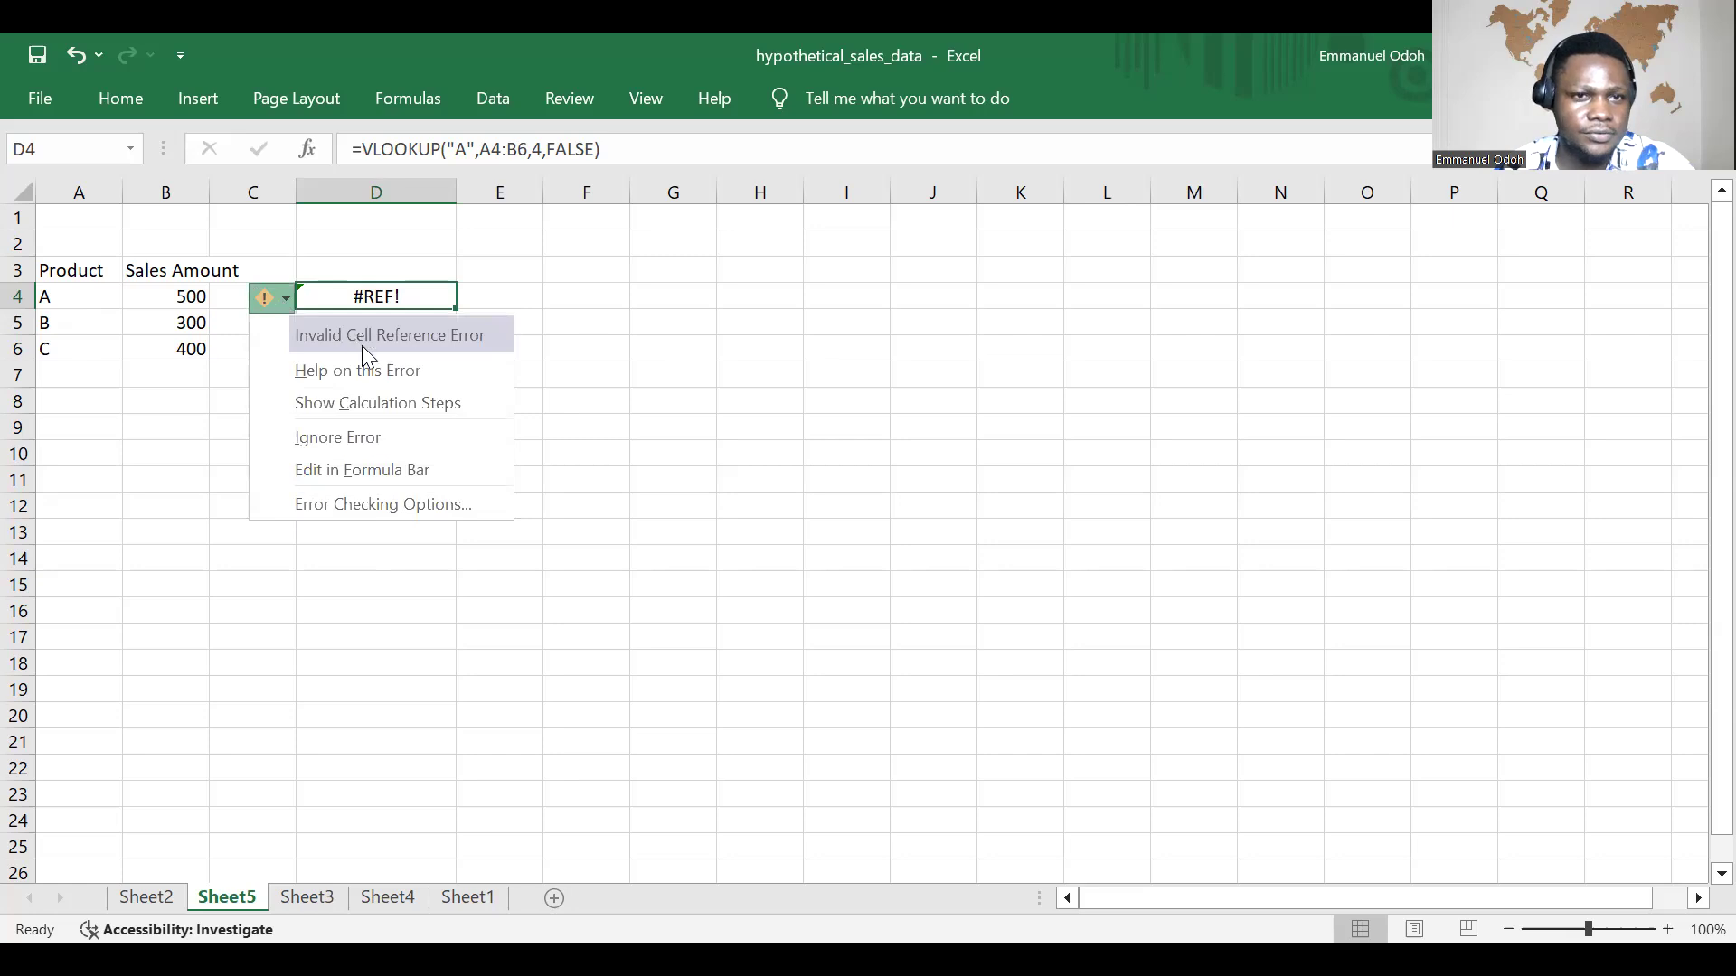
Step: Change the column index number of the VLOOKUP formula in D4 to 2
left_click(410, 293)
double_click(413, 296)
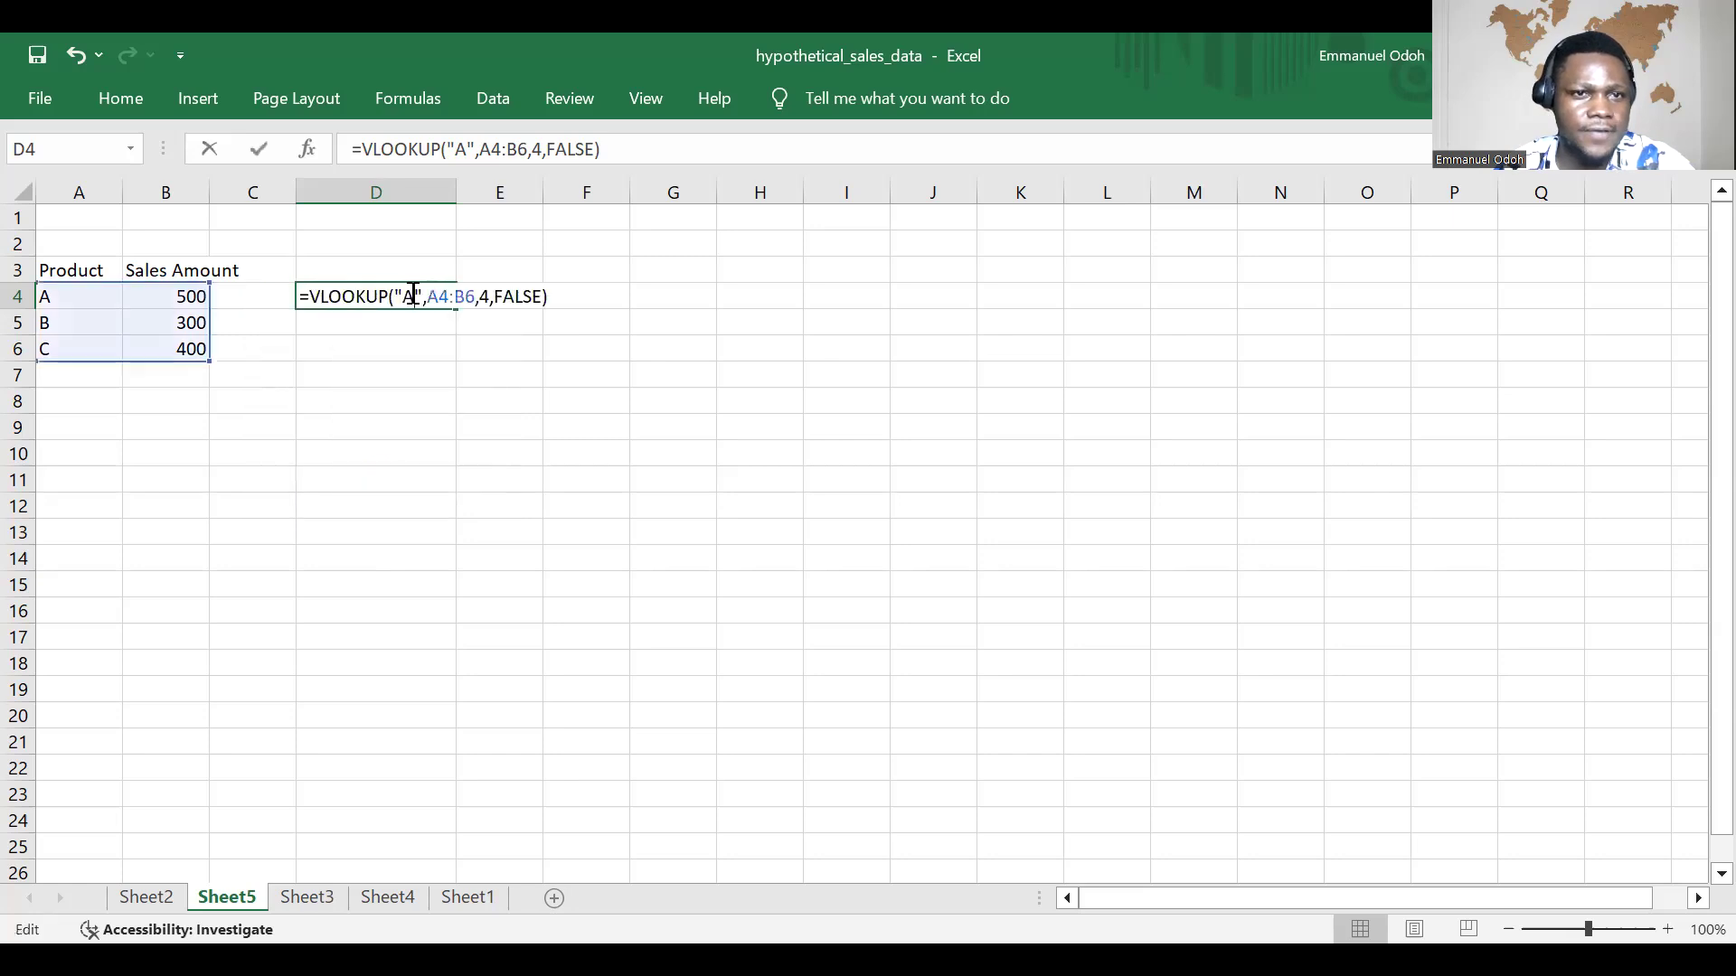
left_click(413, 297)
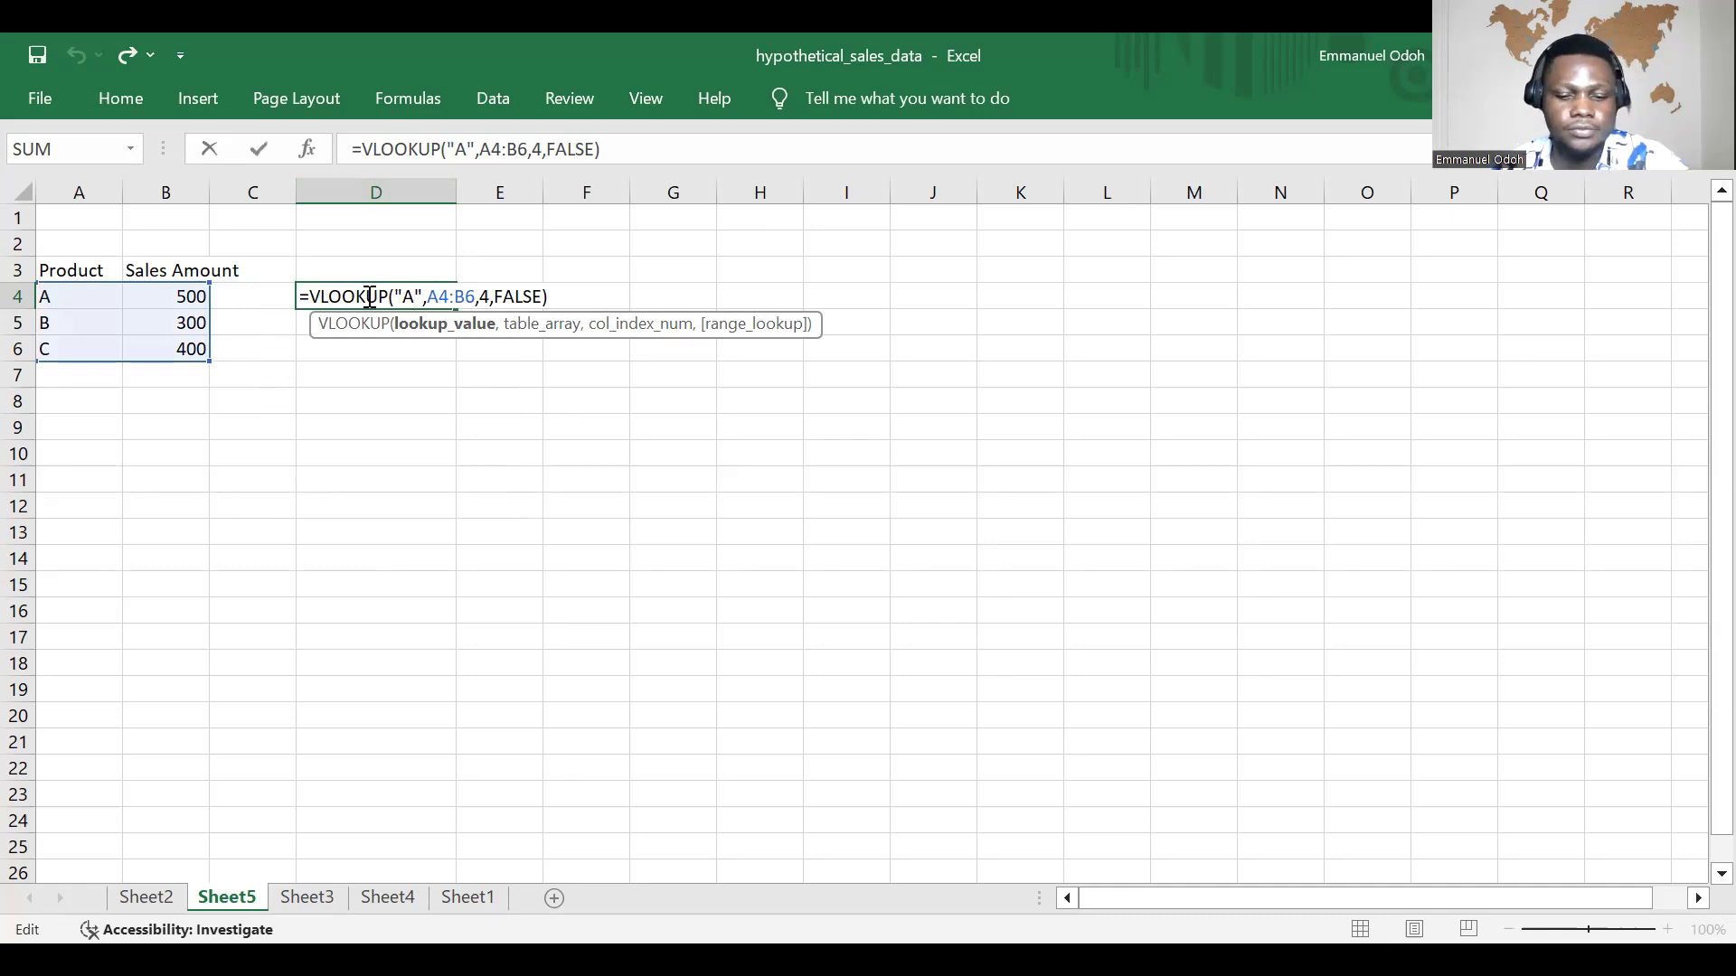
left_click(491, 298)
key("BackSpace")
type("2")
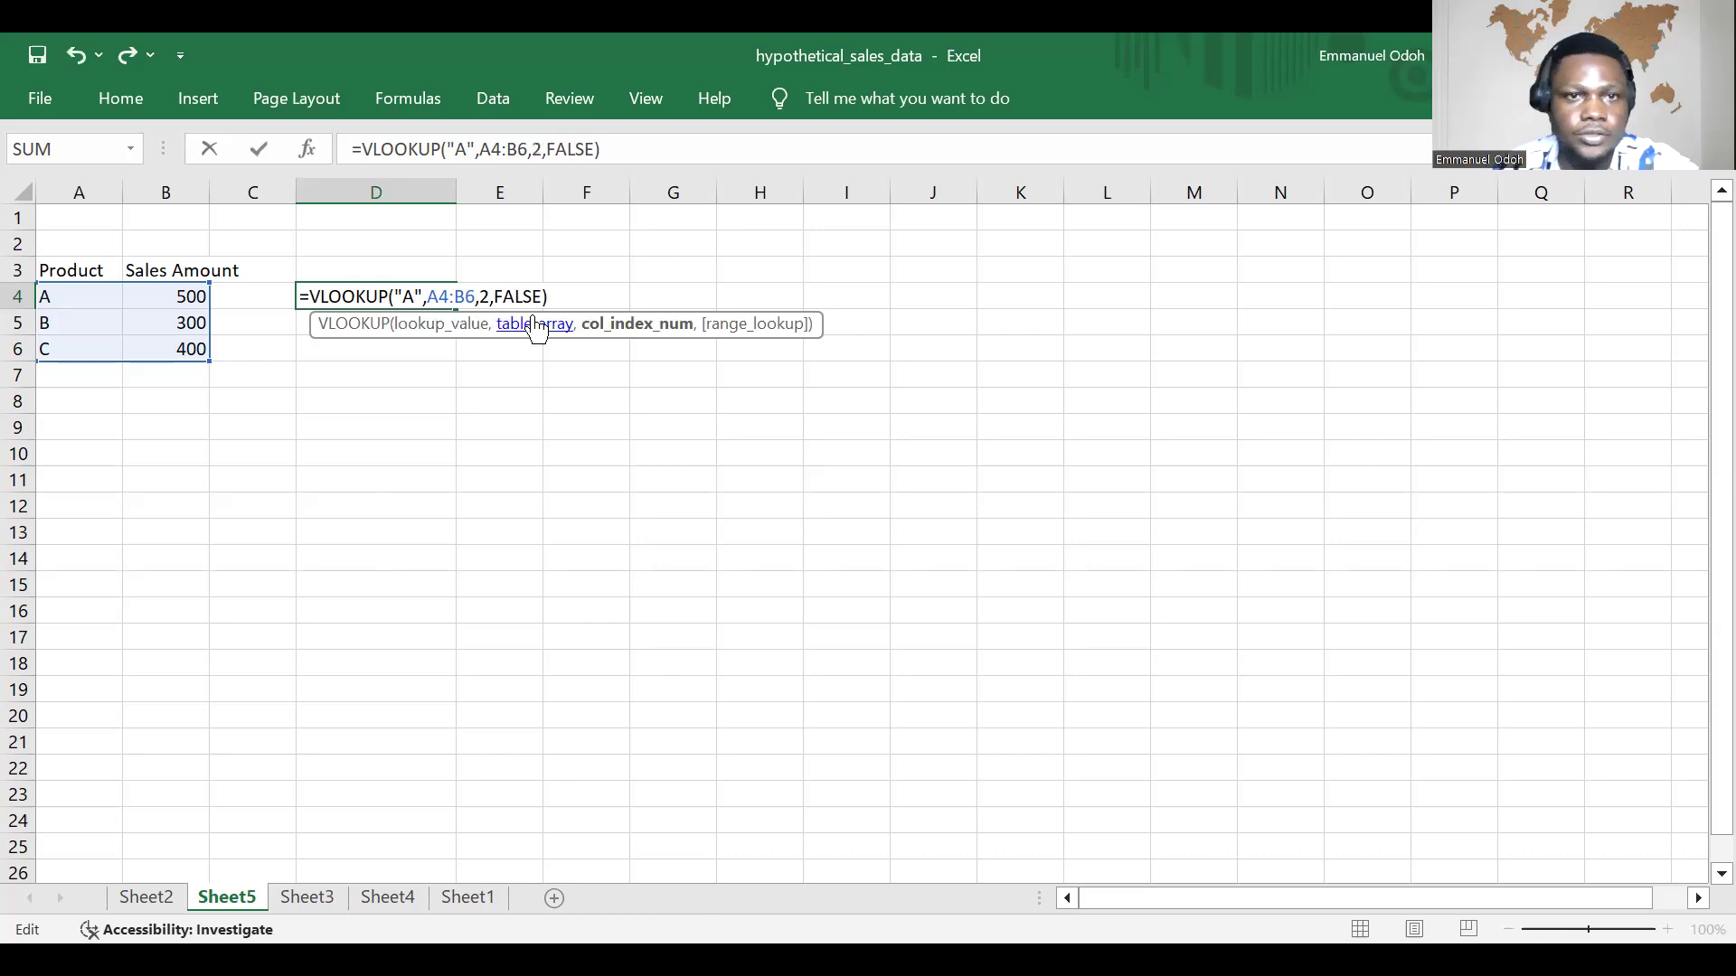
key("Return")
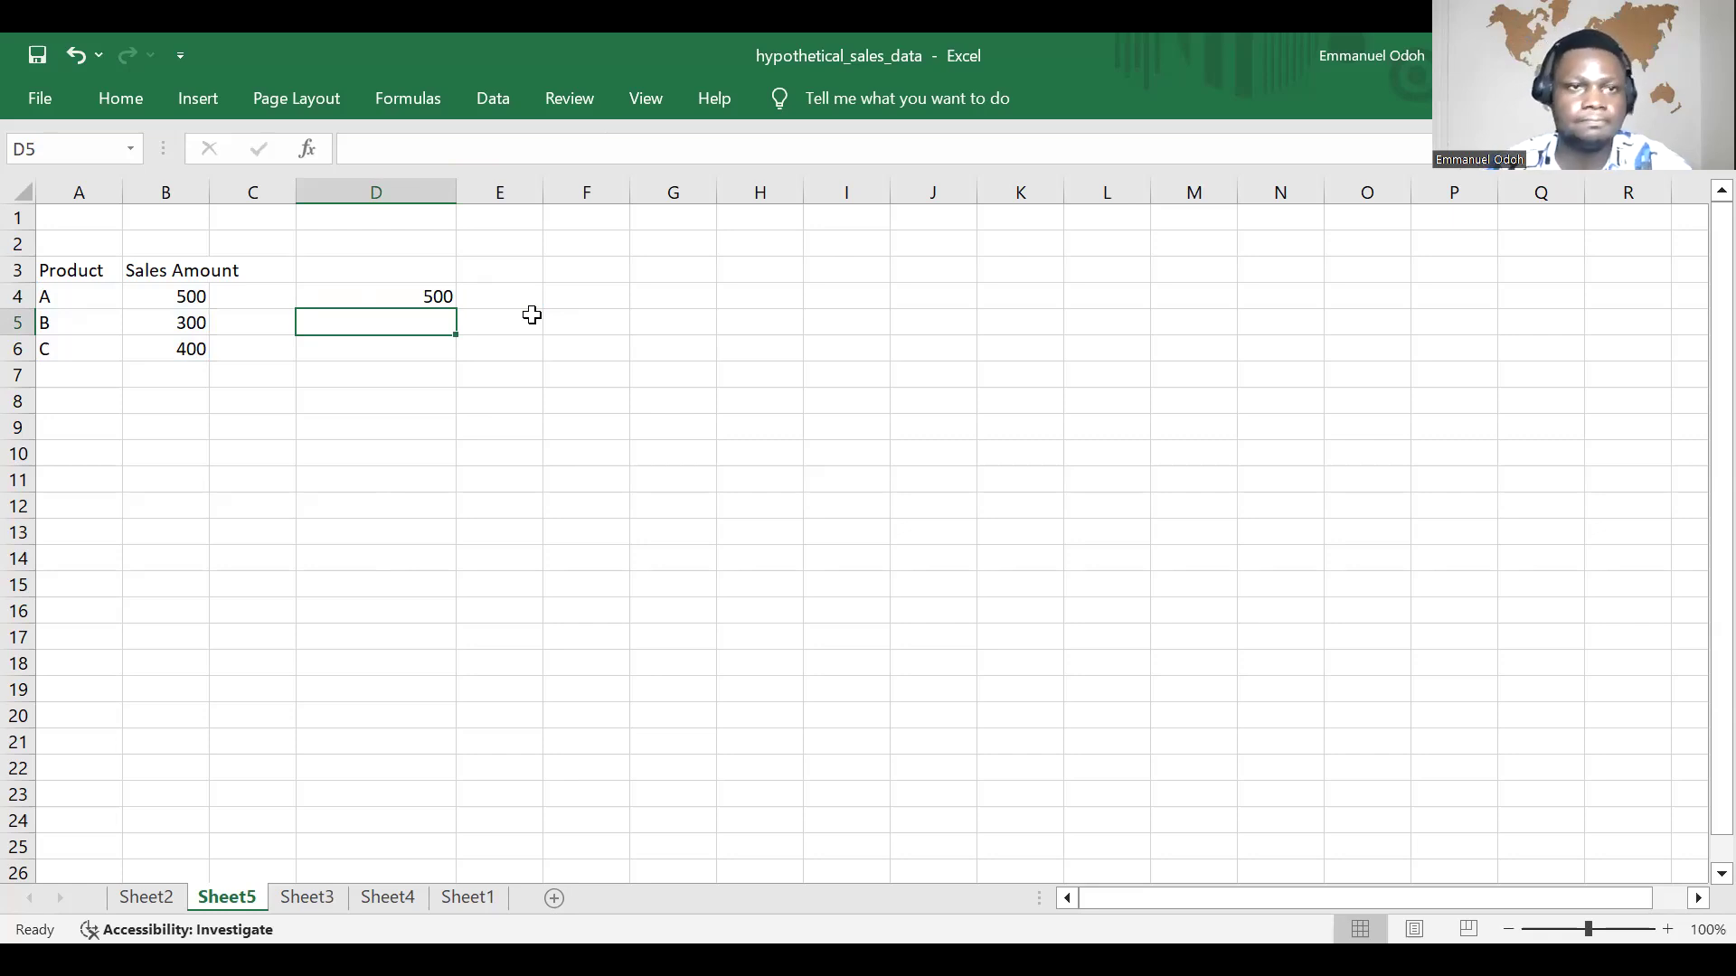
Step: Fill the VLOOKUP formula from D4 down to D6 and inspect the copied formula in D5
left_click(440, 295)
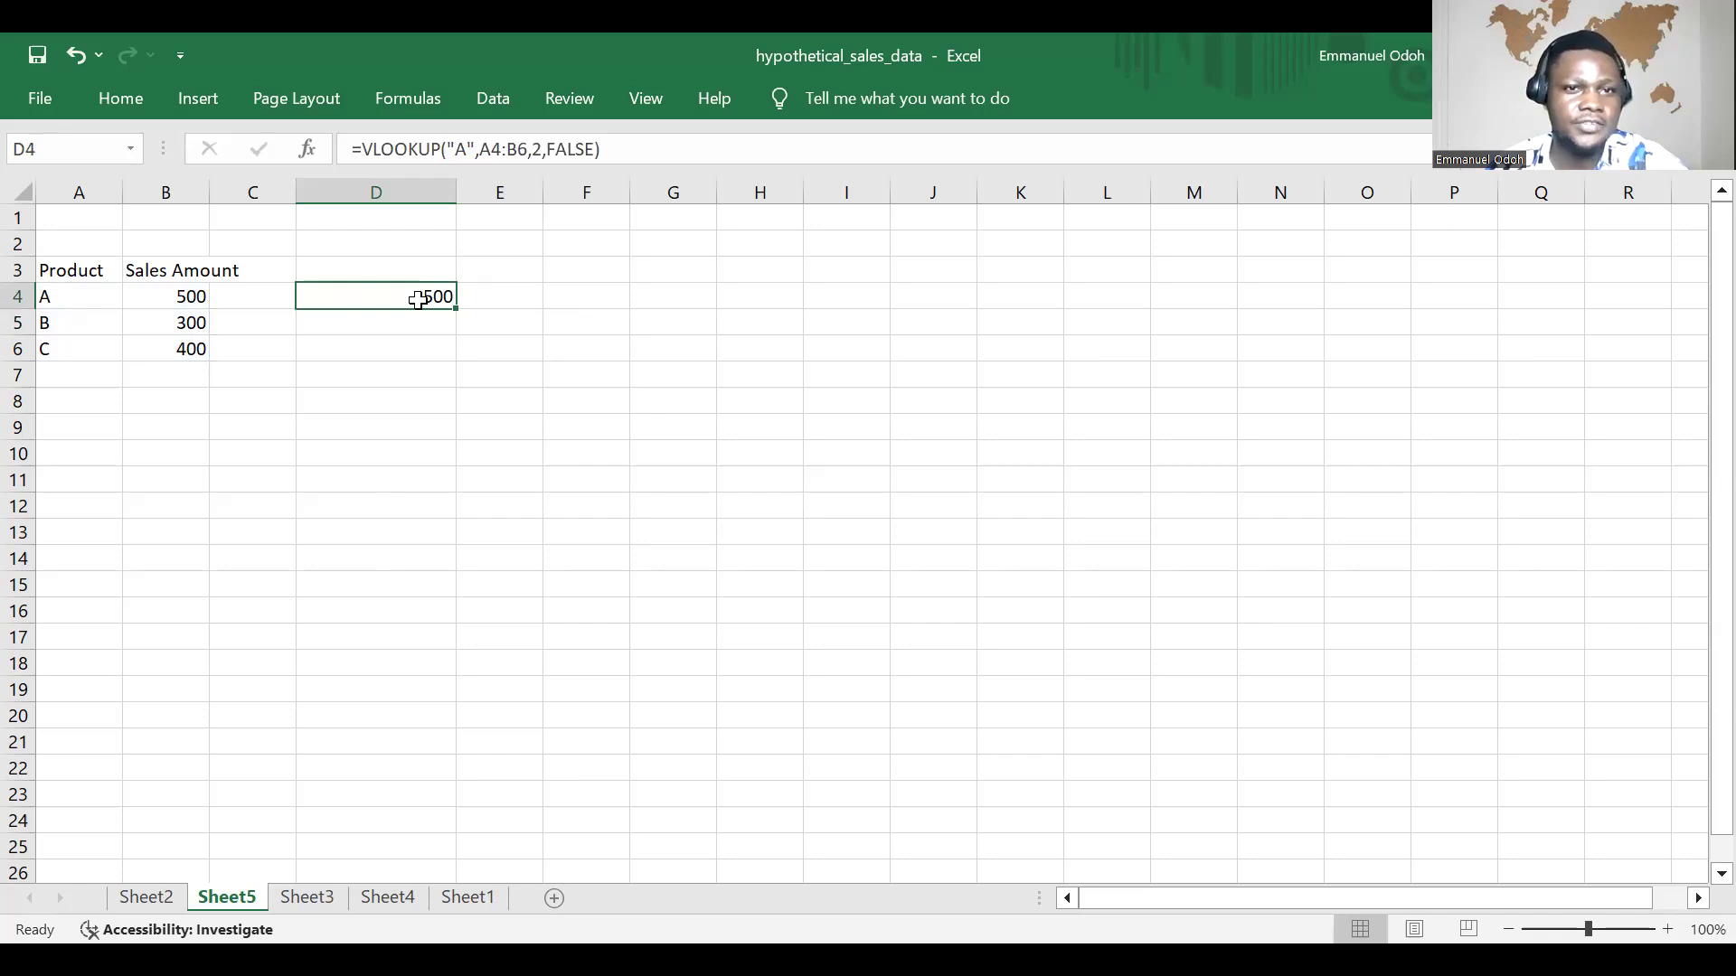
left_click_drag(455, 308, 480, 349)
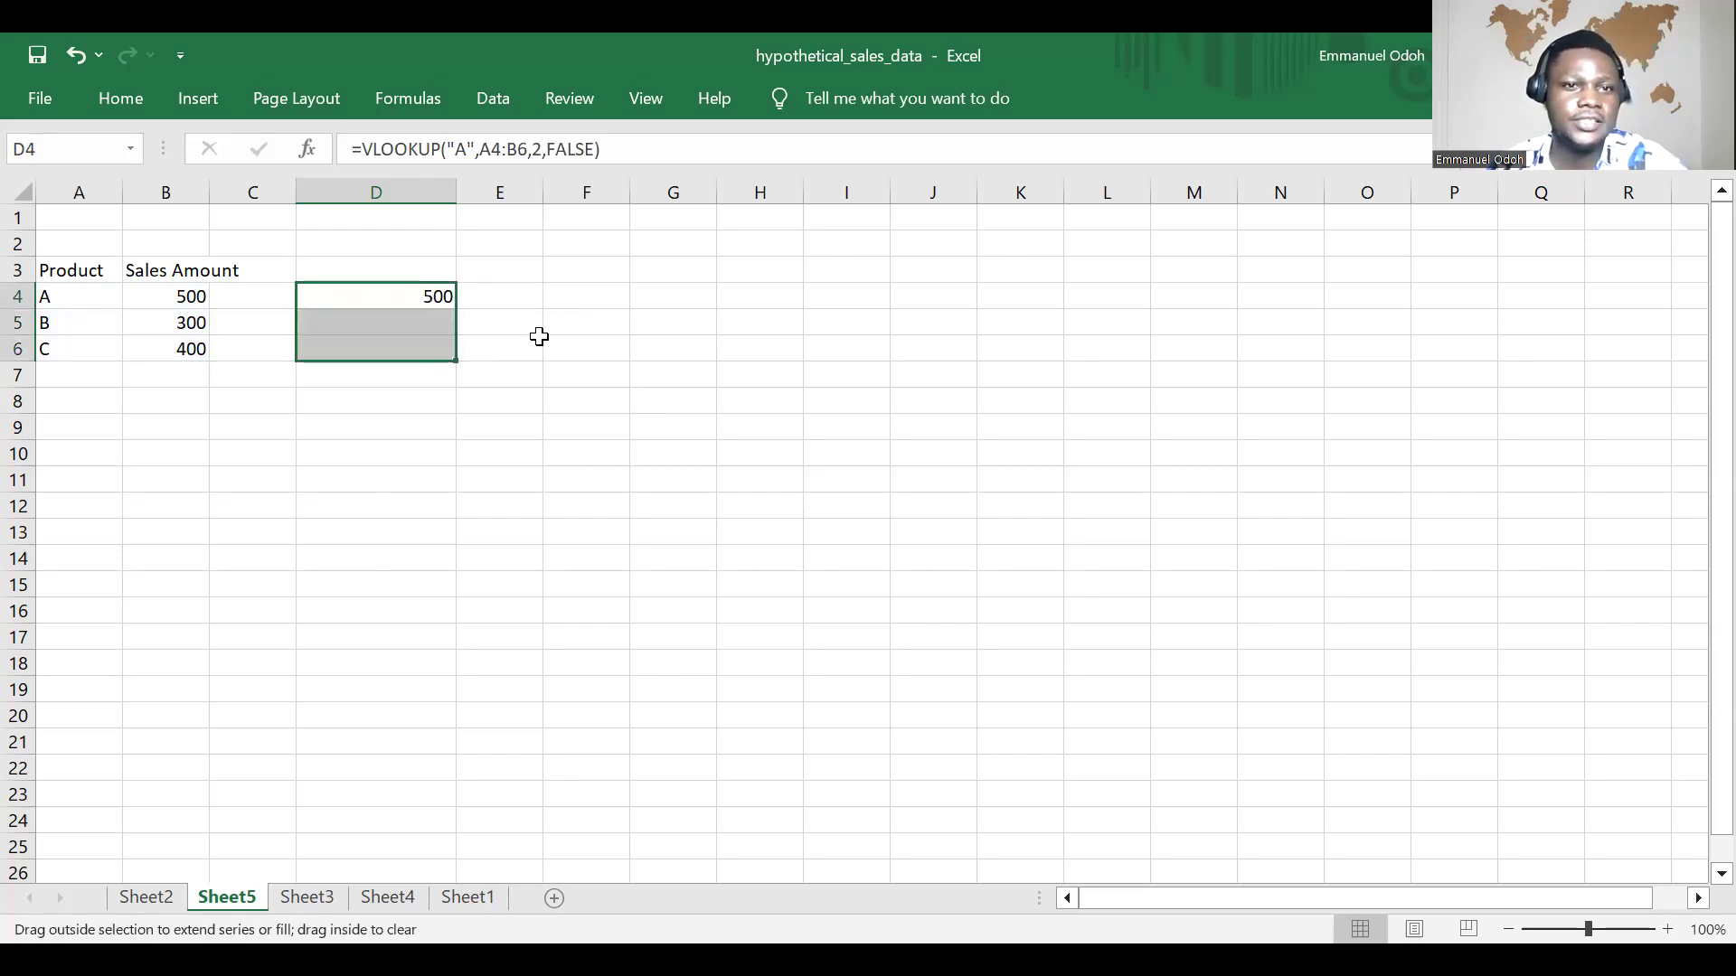
double_click(416, 323)
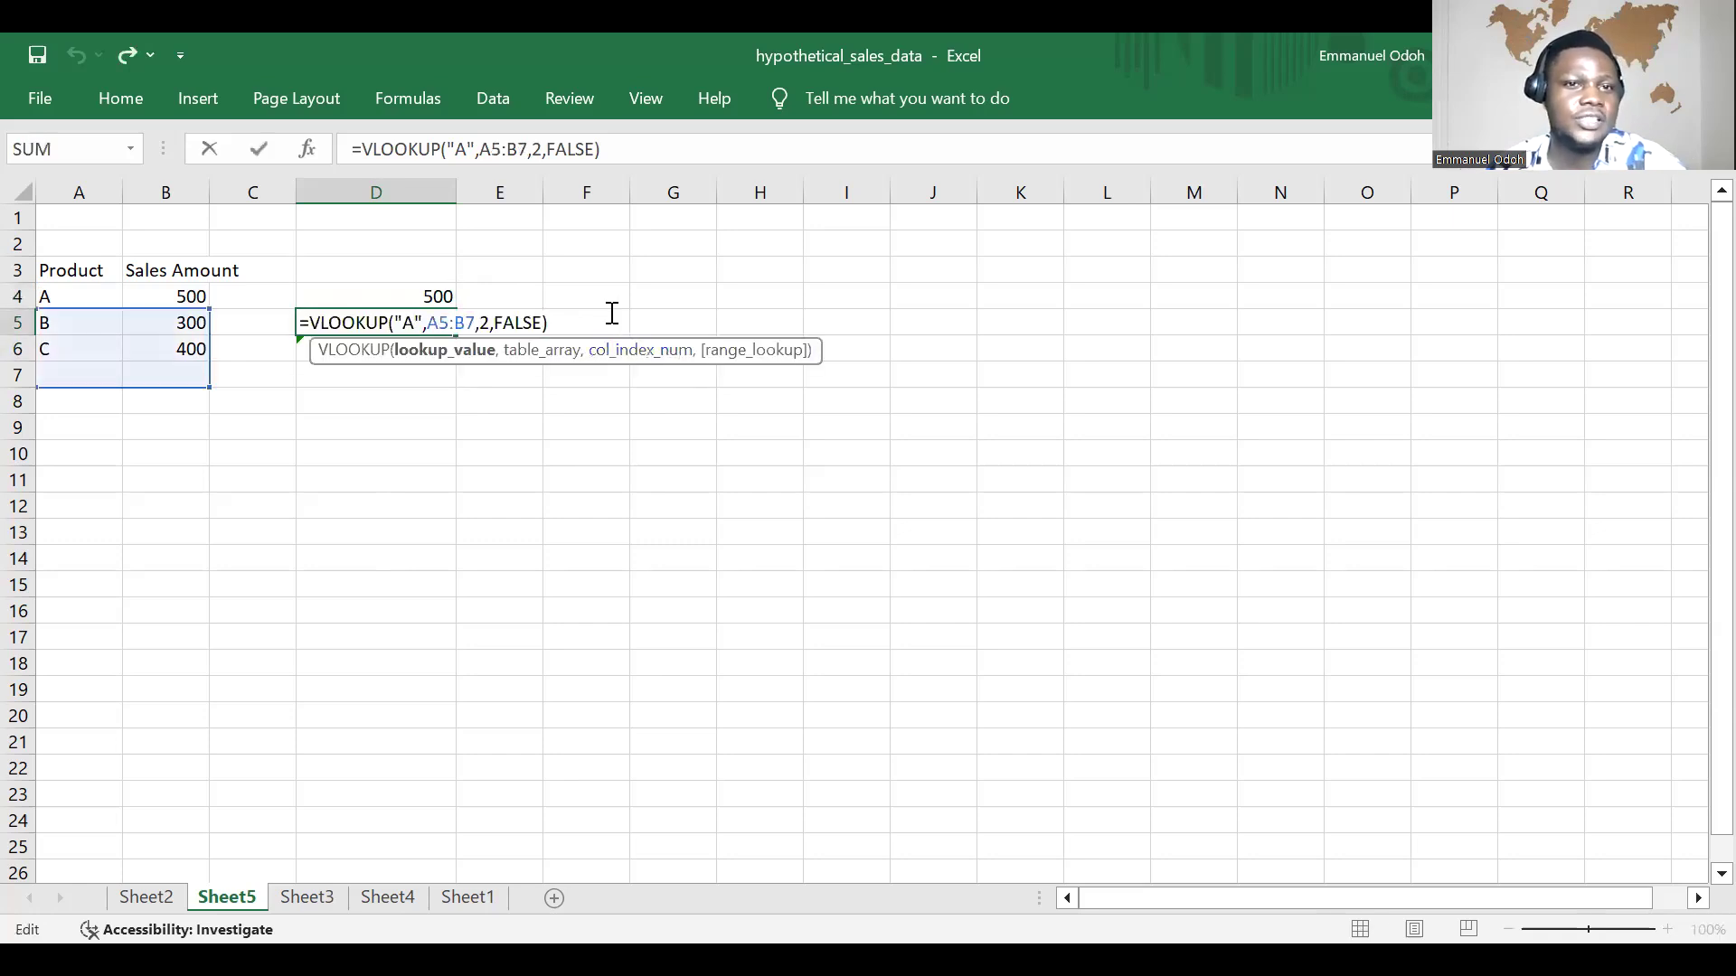
left_click(496, 349)
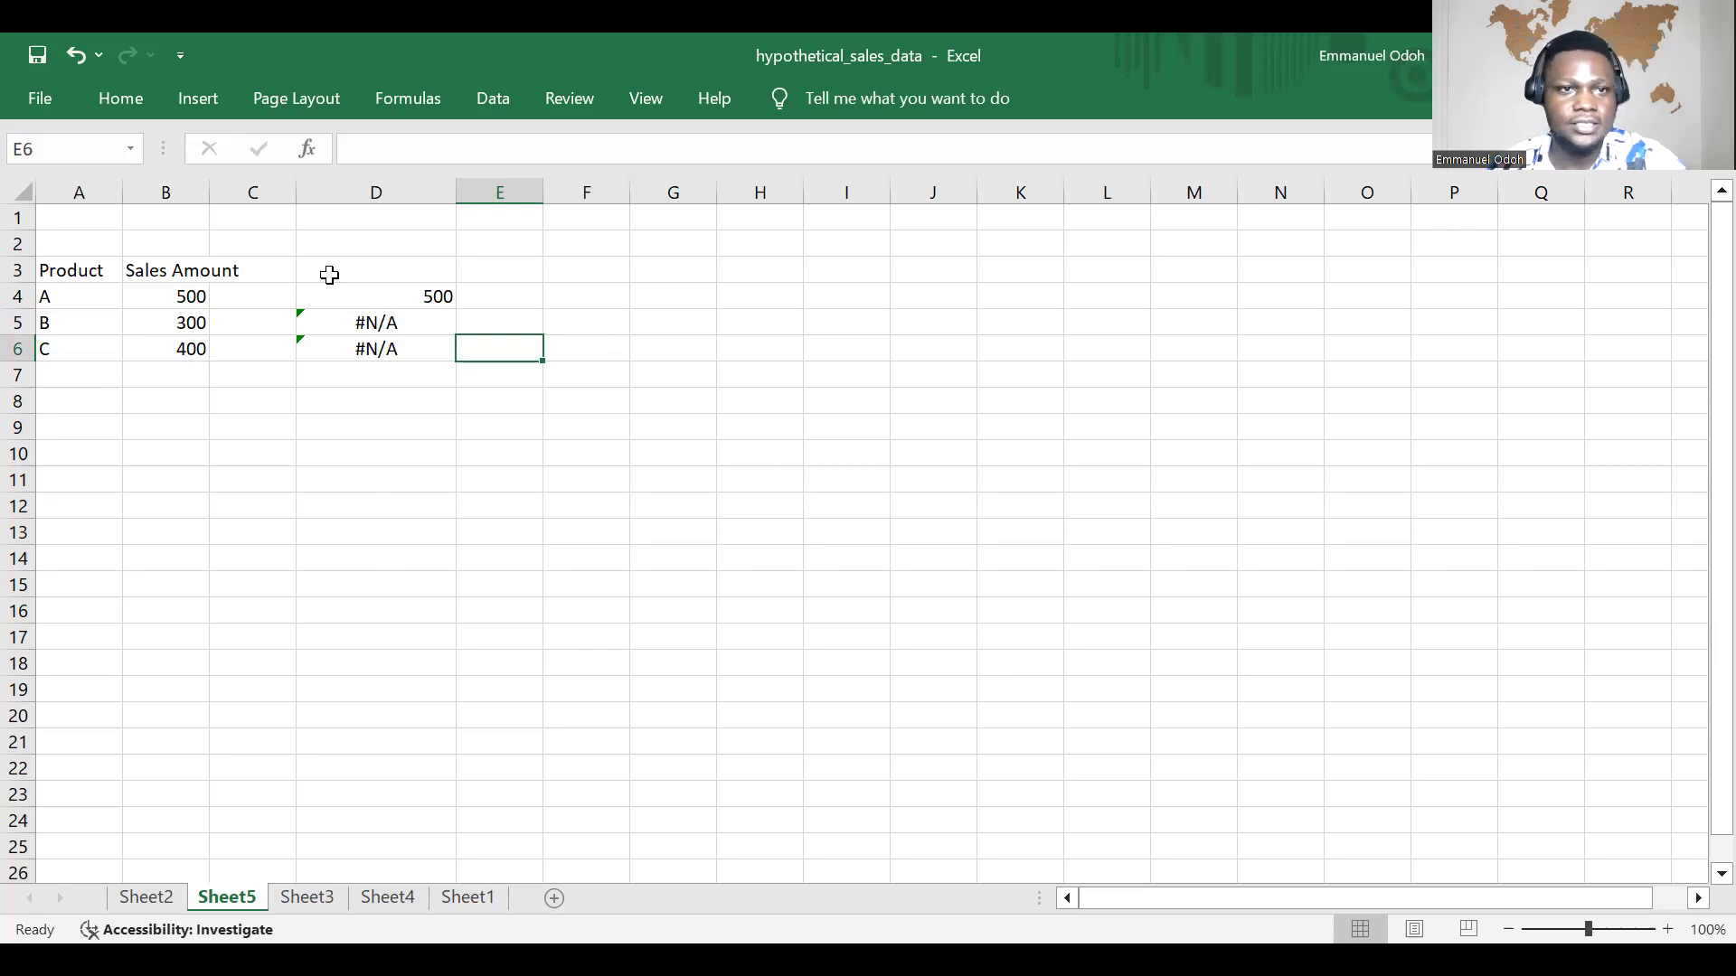
left_click(492, 403)
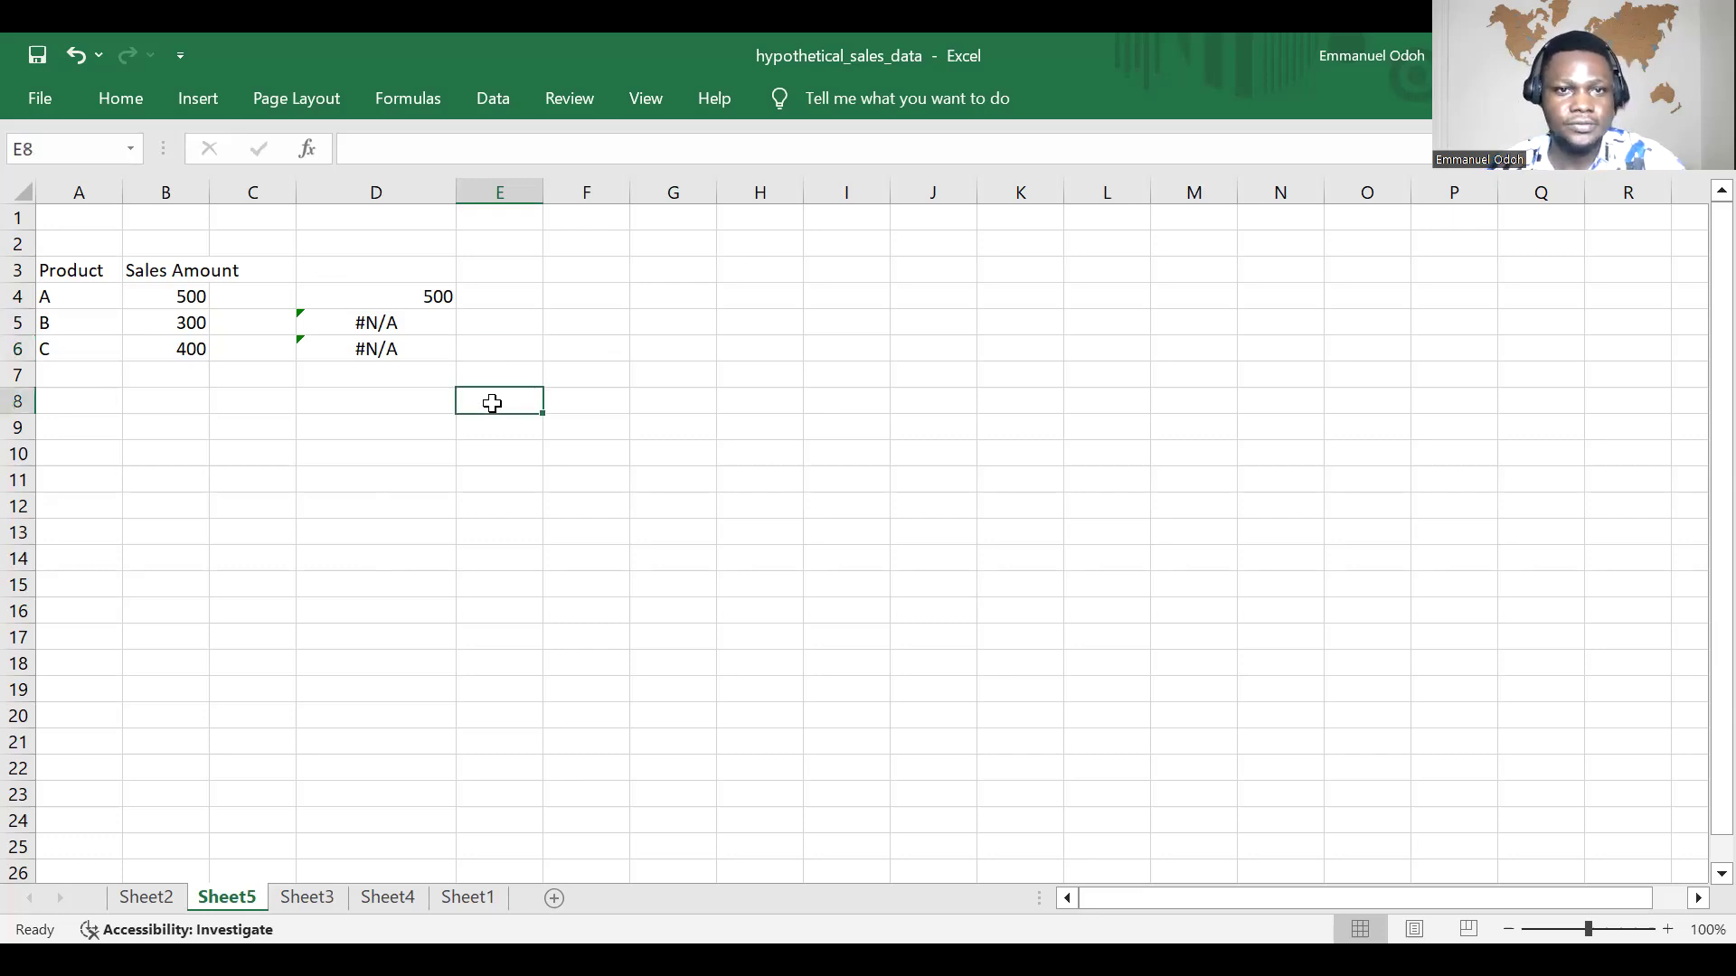
type("=V")
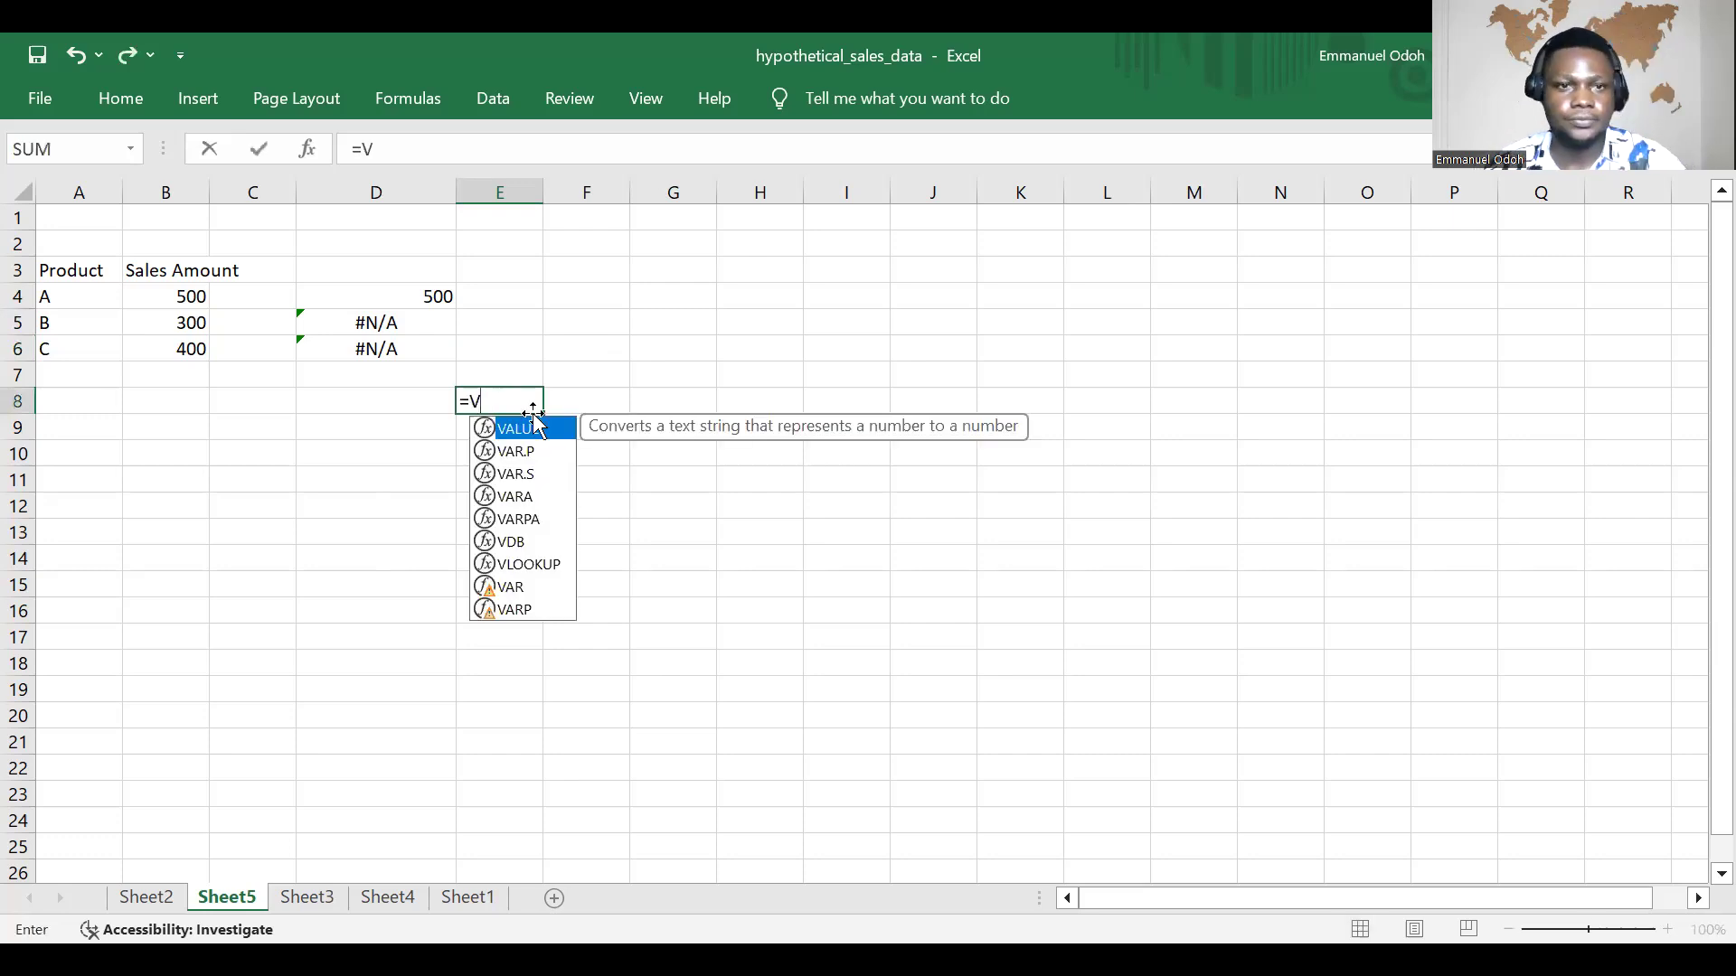
type("l")
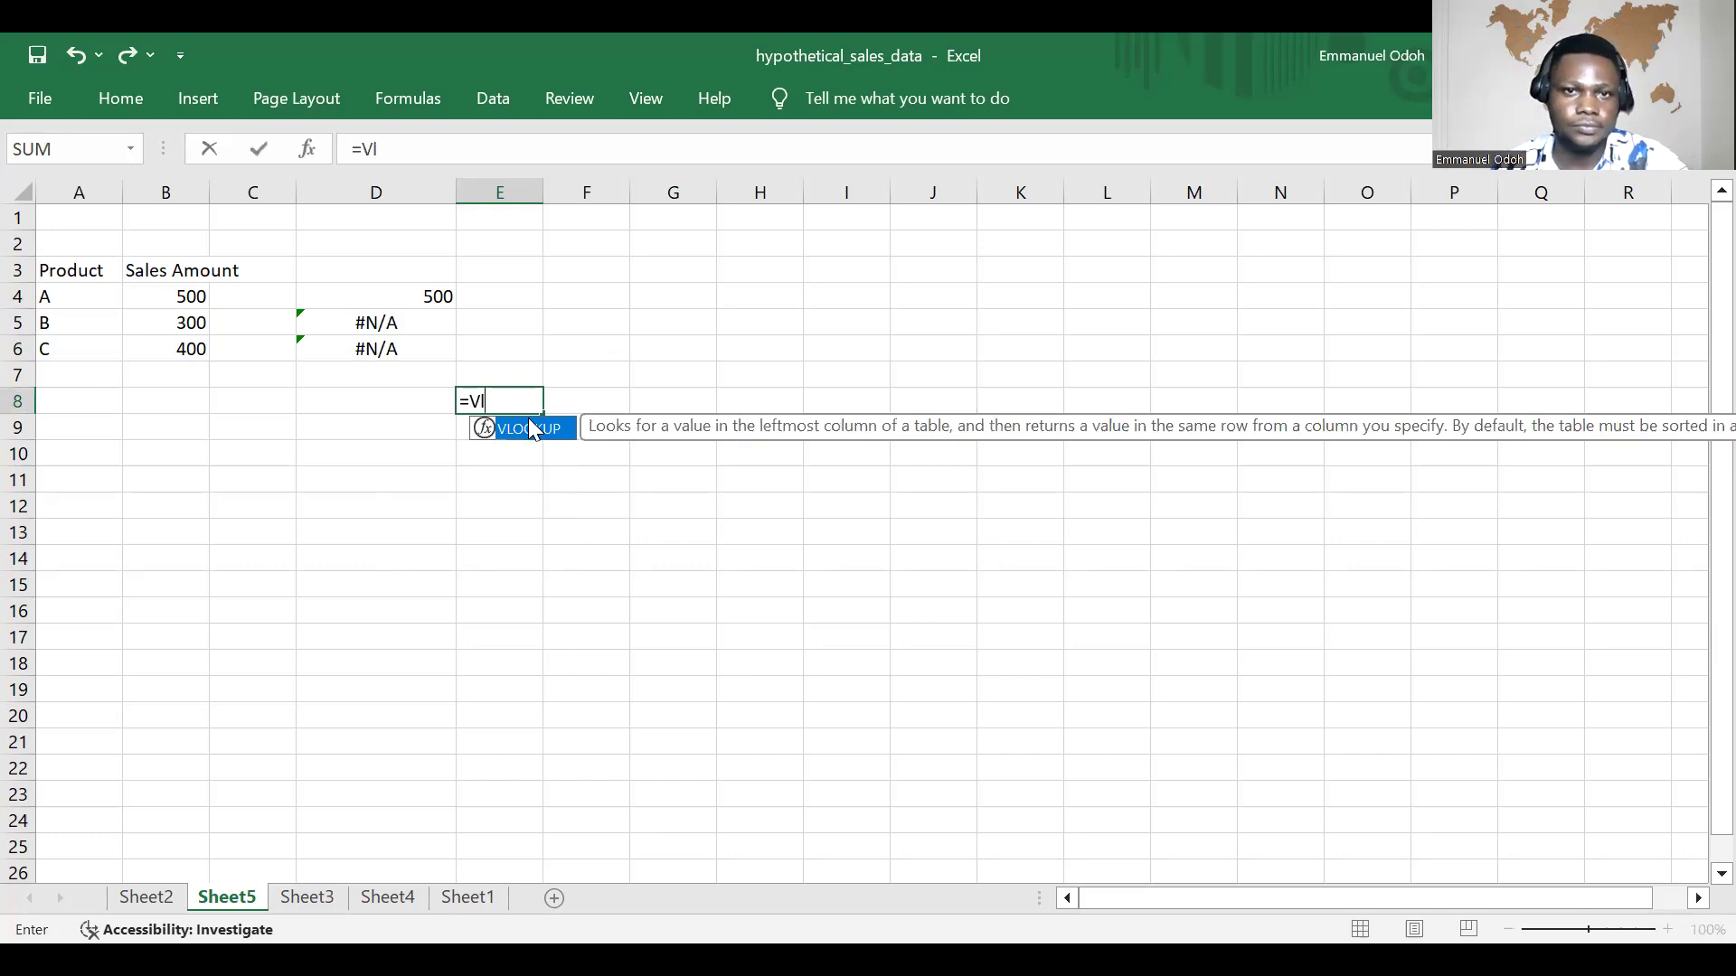
double_click(533, 430)
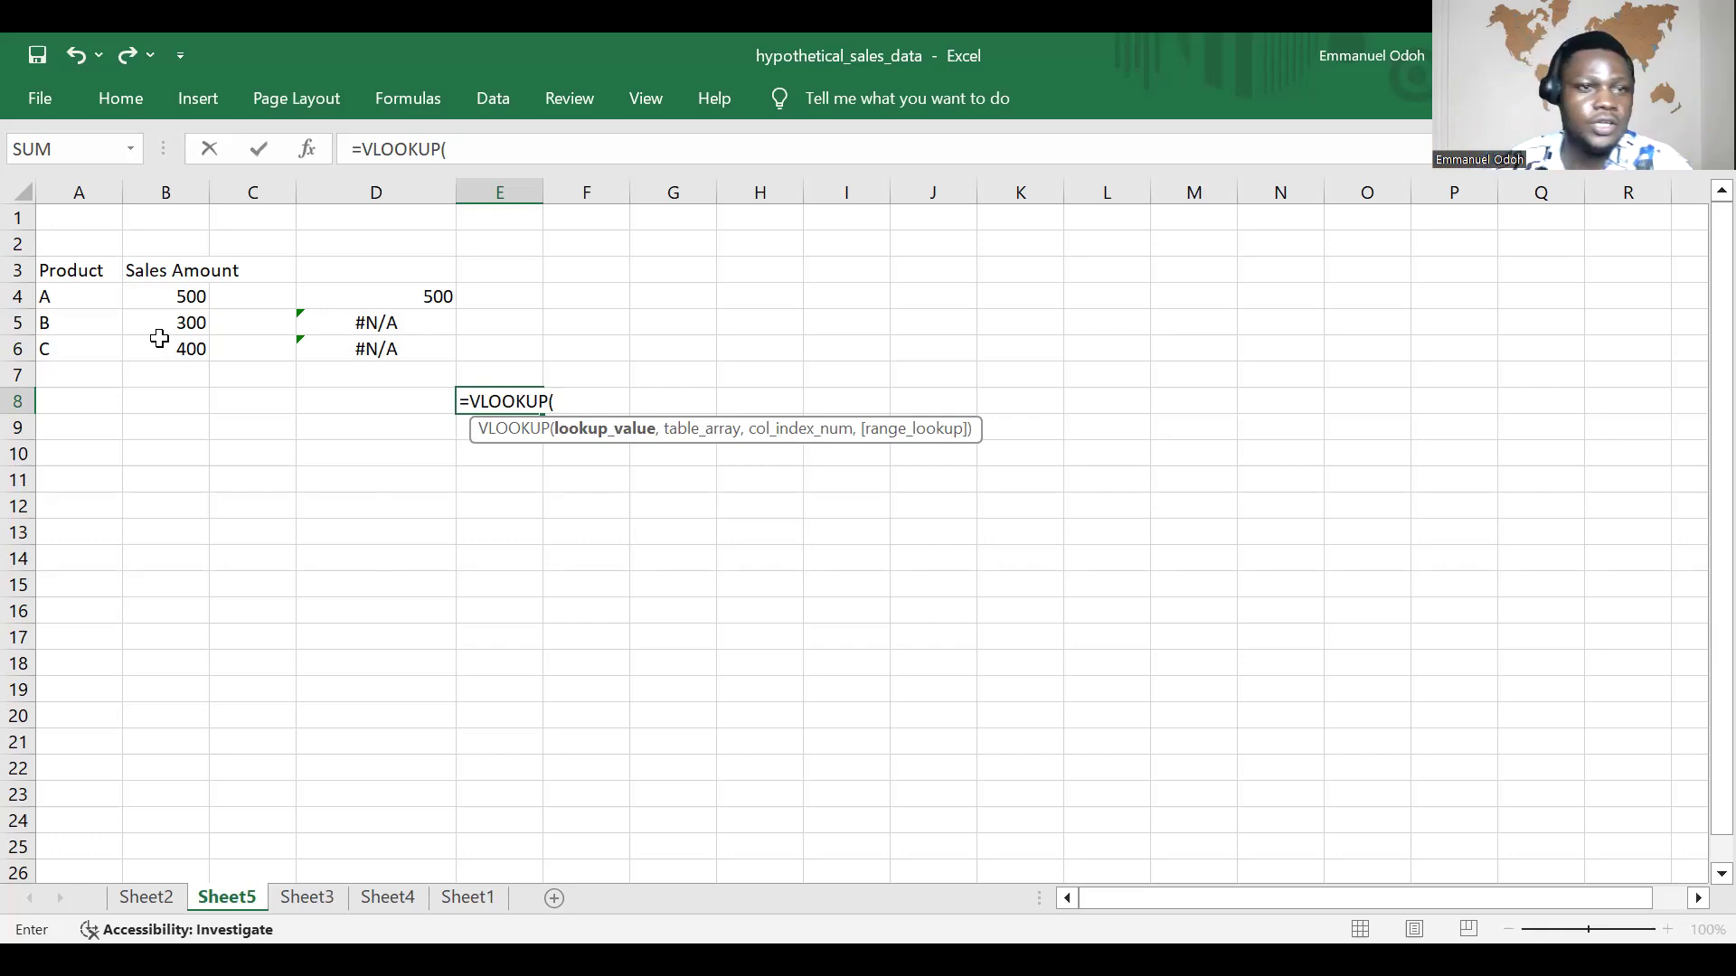
left_click(430, 299)
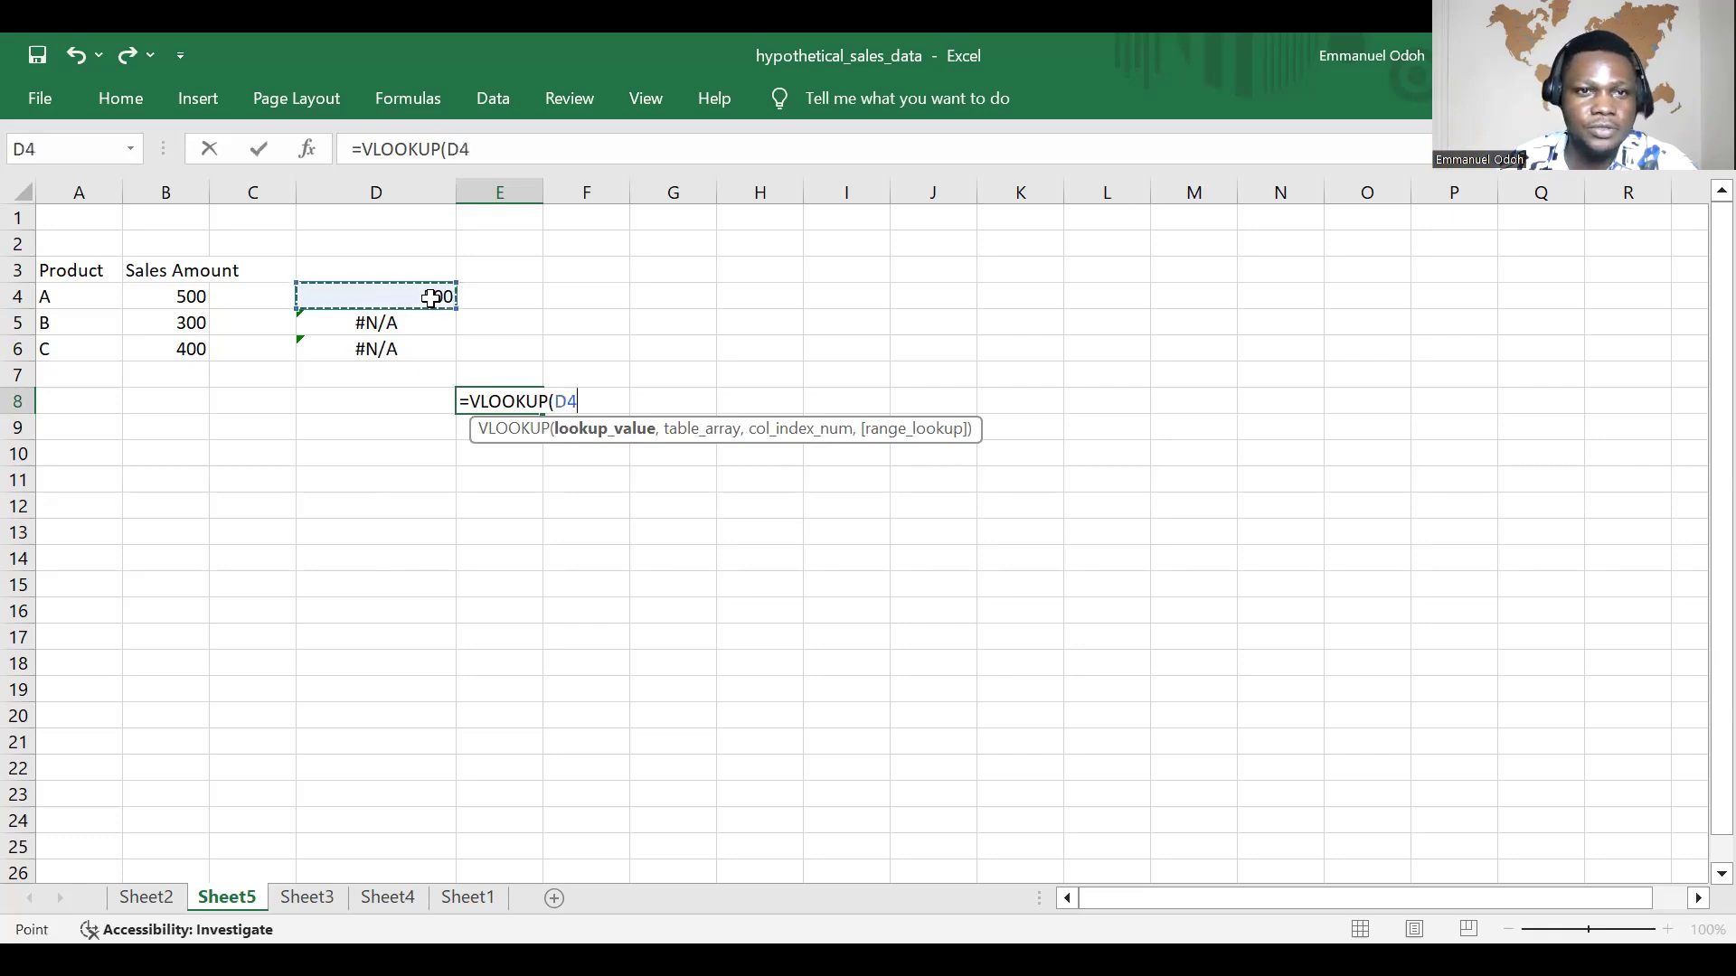
key("Escape")
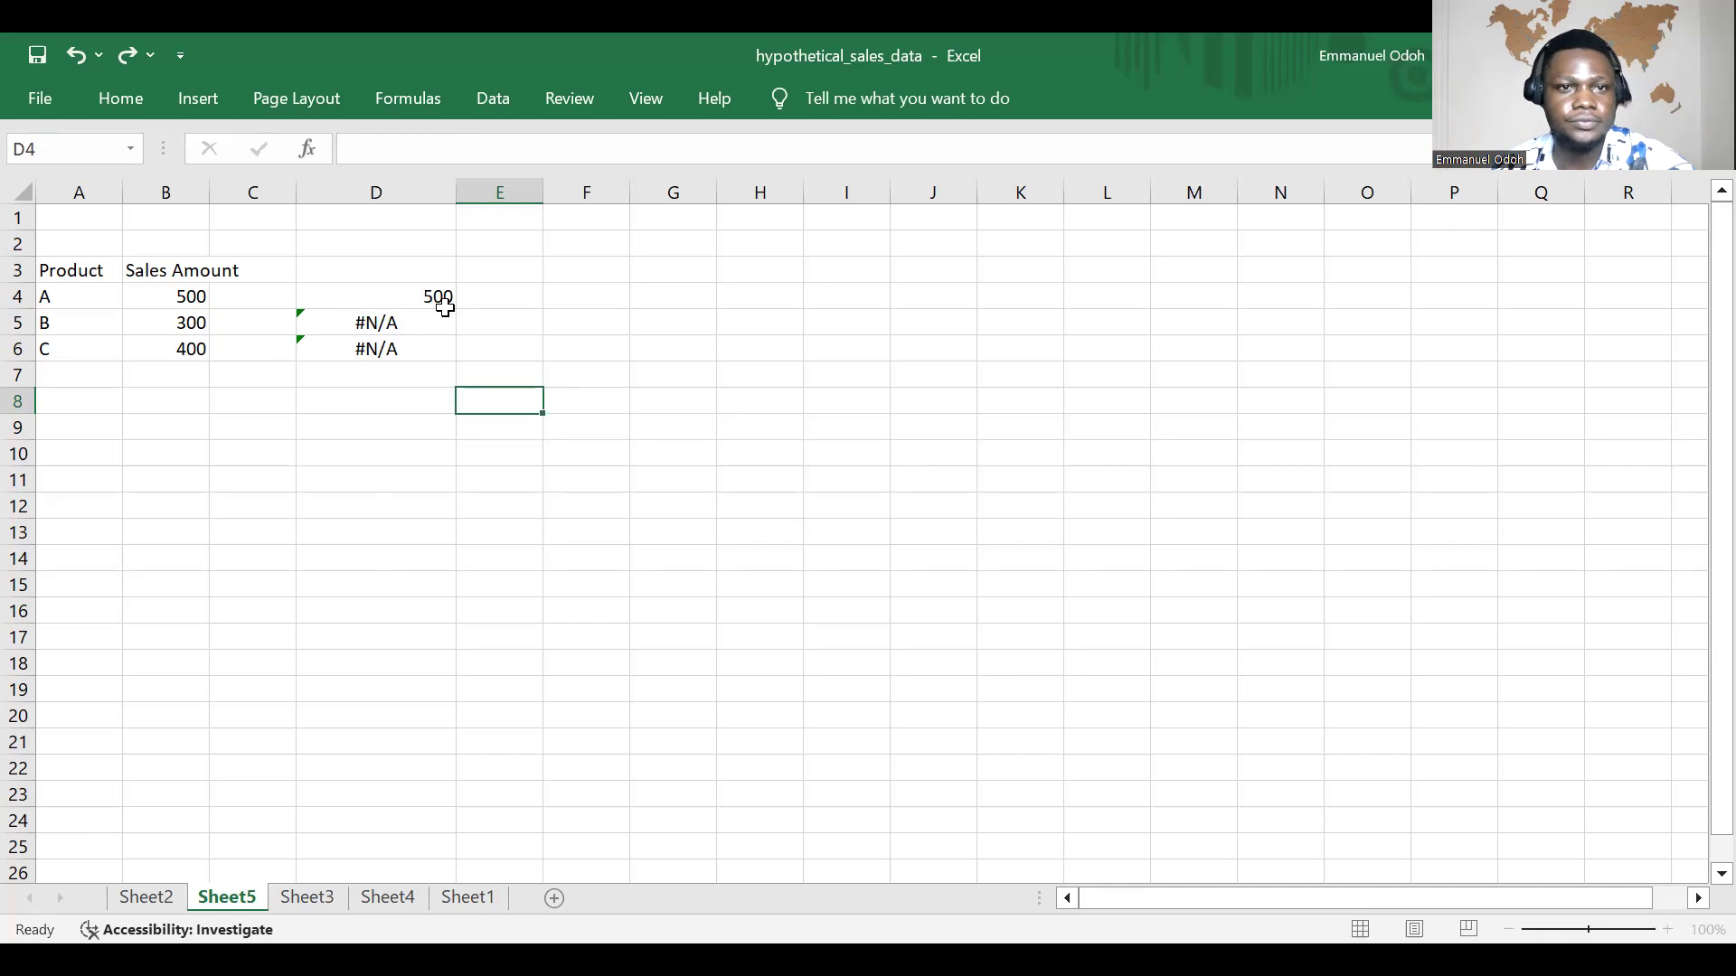
Step: Open the VLOOKUP formula in D4 to review its arguments and highlighted table array
left_click(444, 306)
double_click(446, 302)
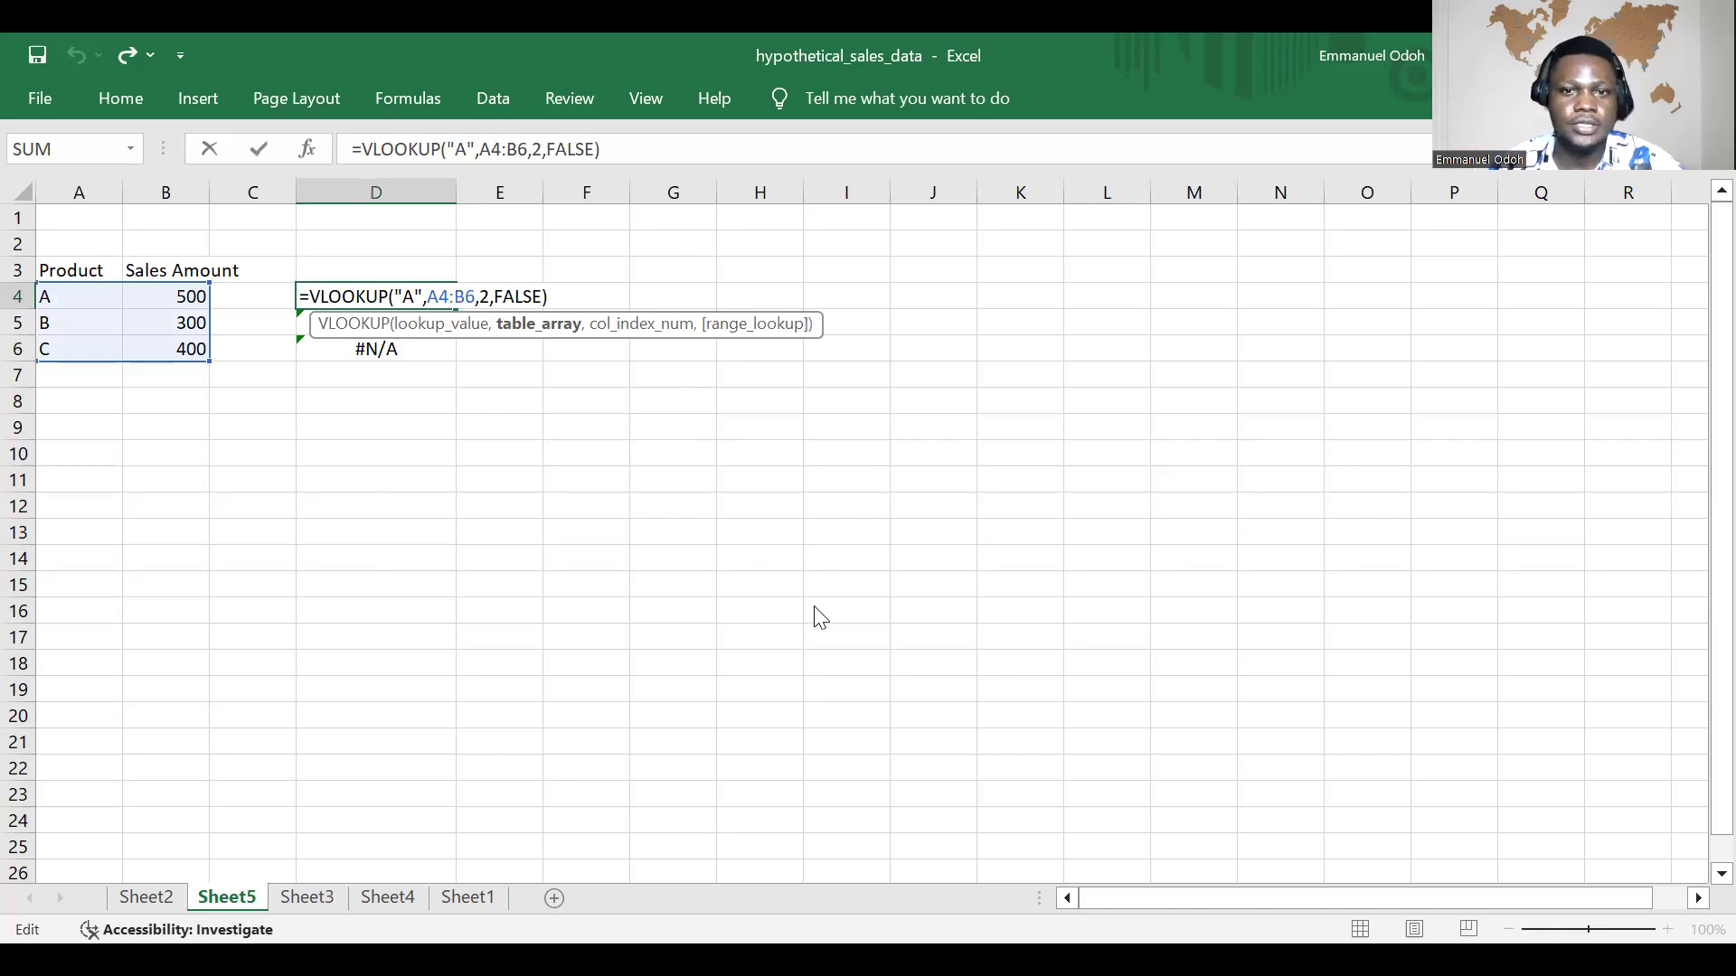
key("Return")
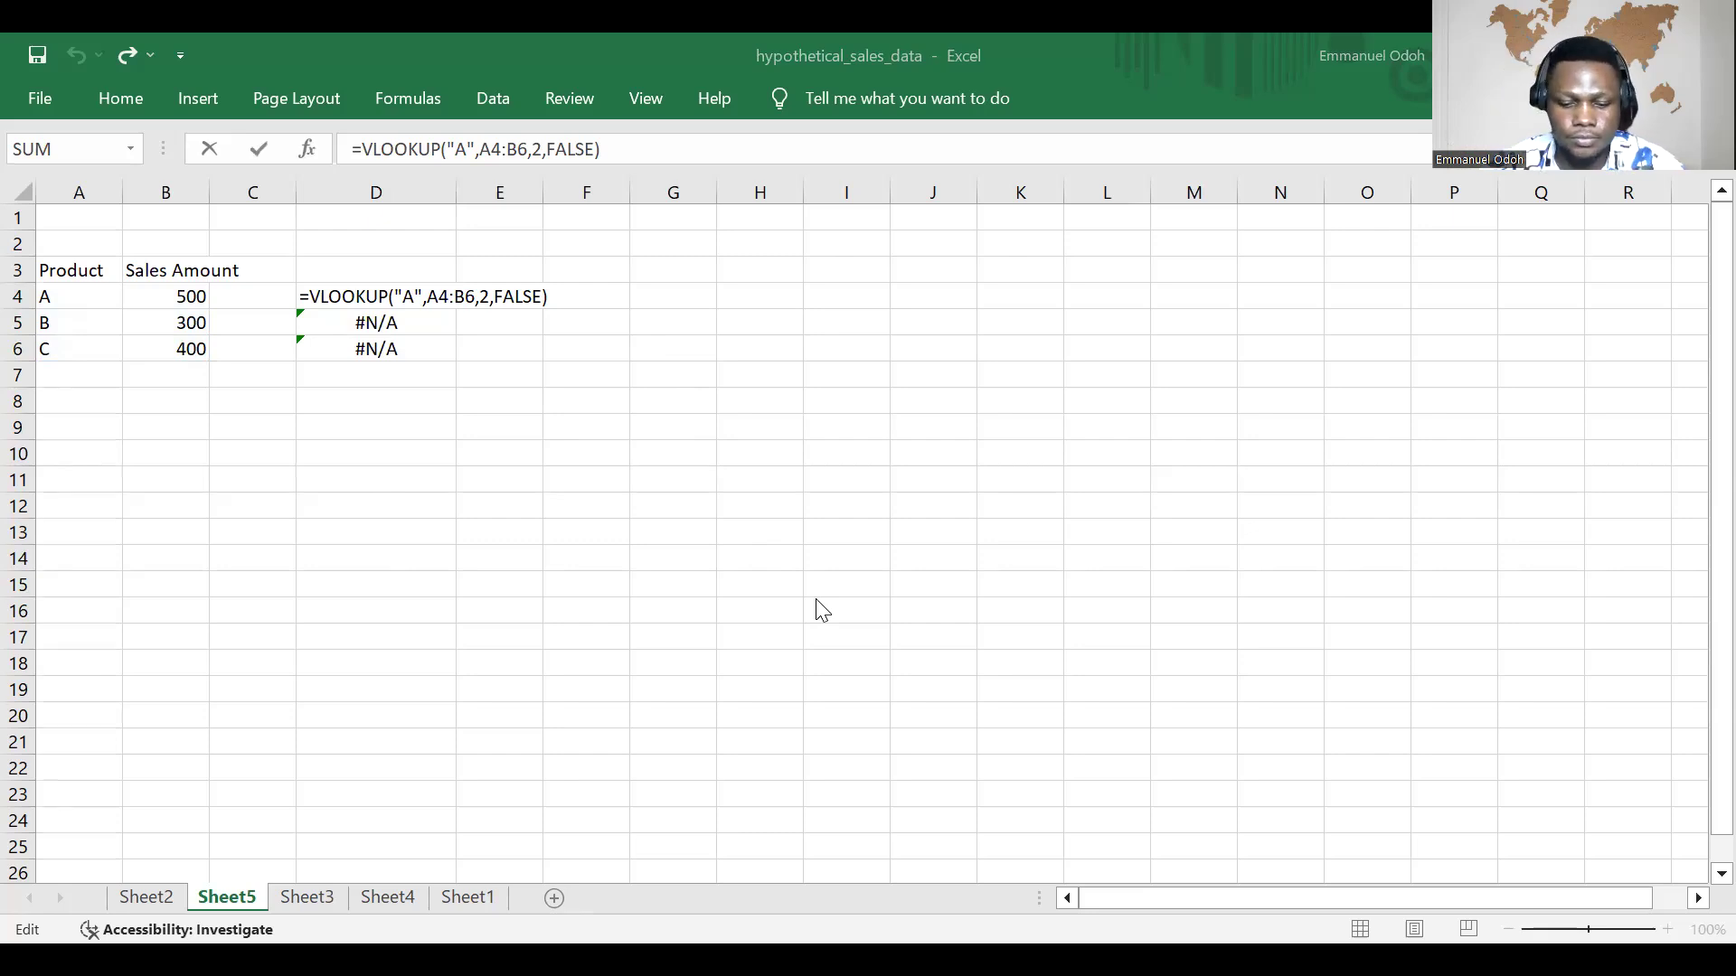
Step: Switch to the lookup notes document and review the VLOOKUP syntax and handwritten notes
key("alt+Tab")
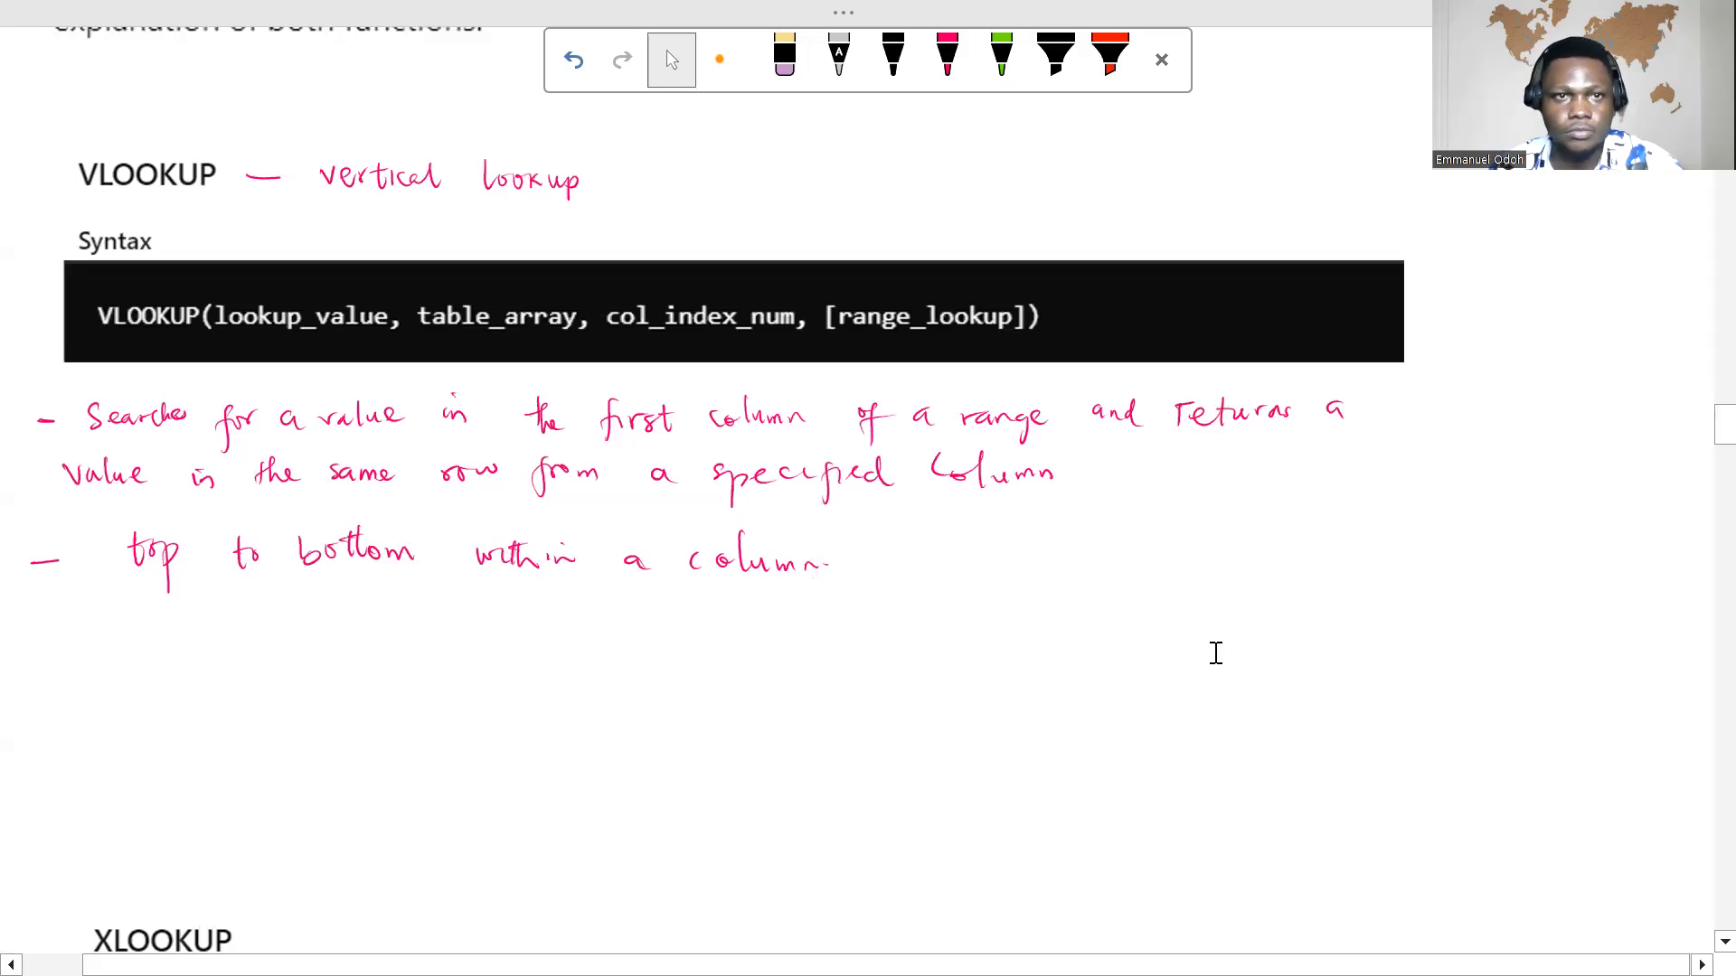
scroll(1212, 493, "up", 1)
scroll(1216, 511, "up", 3)
scroll(1216, 512, "down", 4)
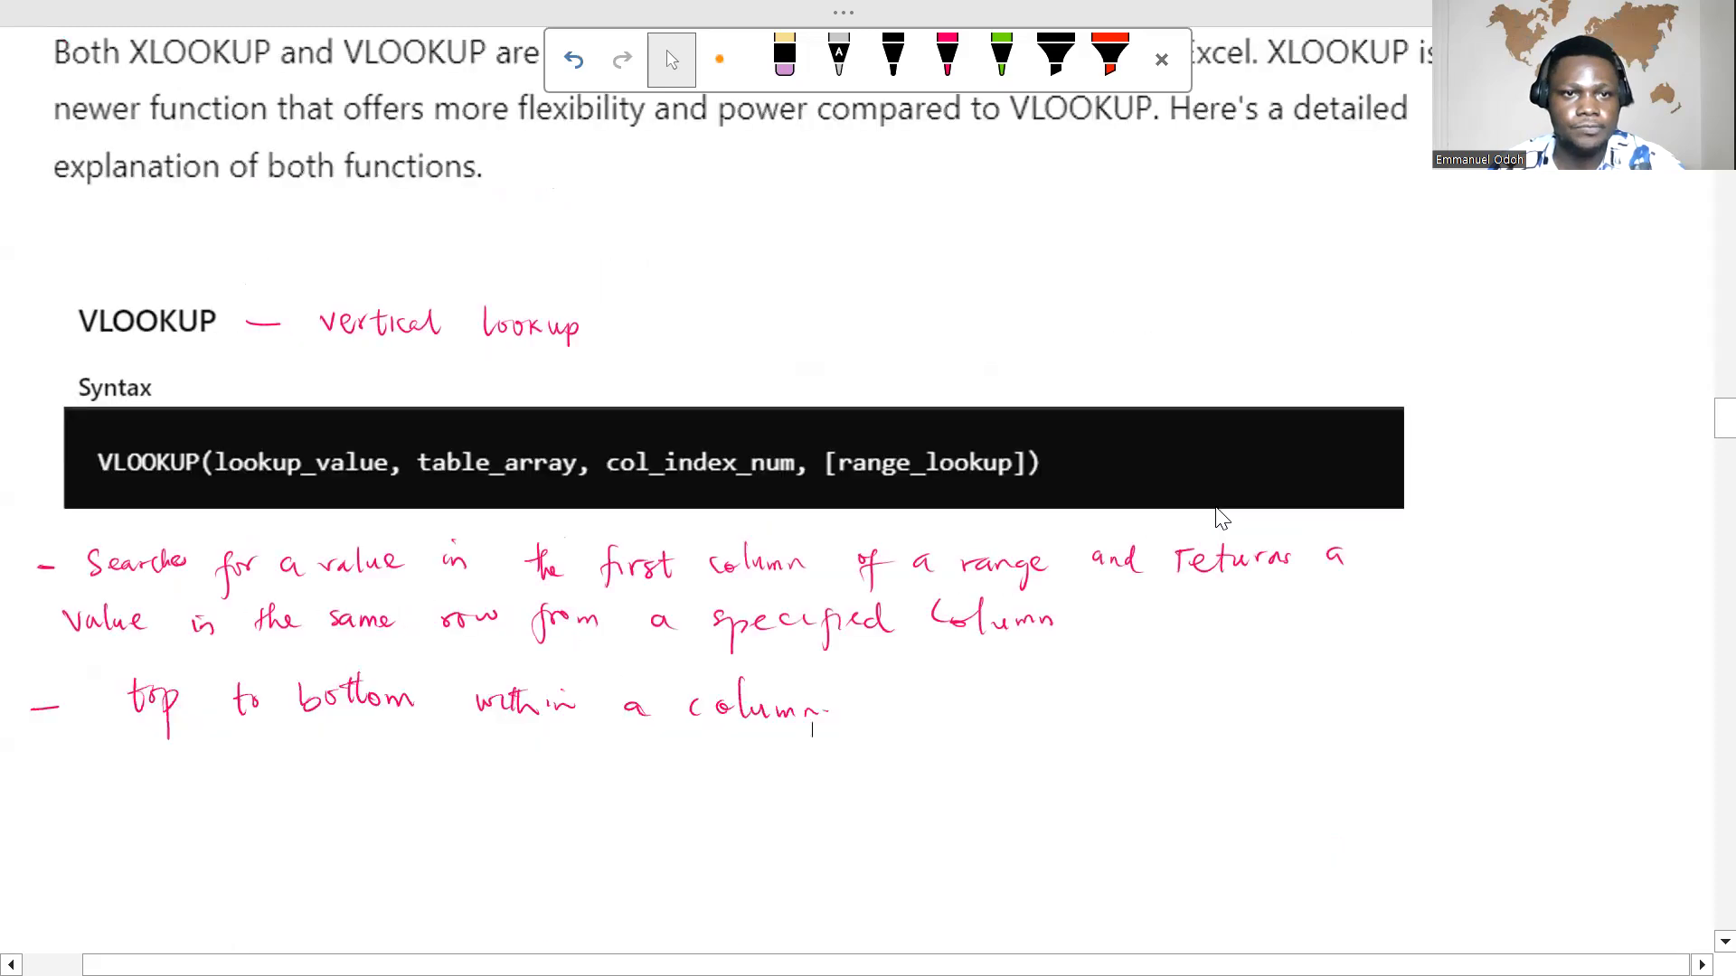
scroll(1223, 518, "up", 1)
scroll(1077, 496, "down", 1)
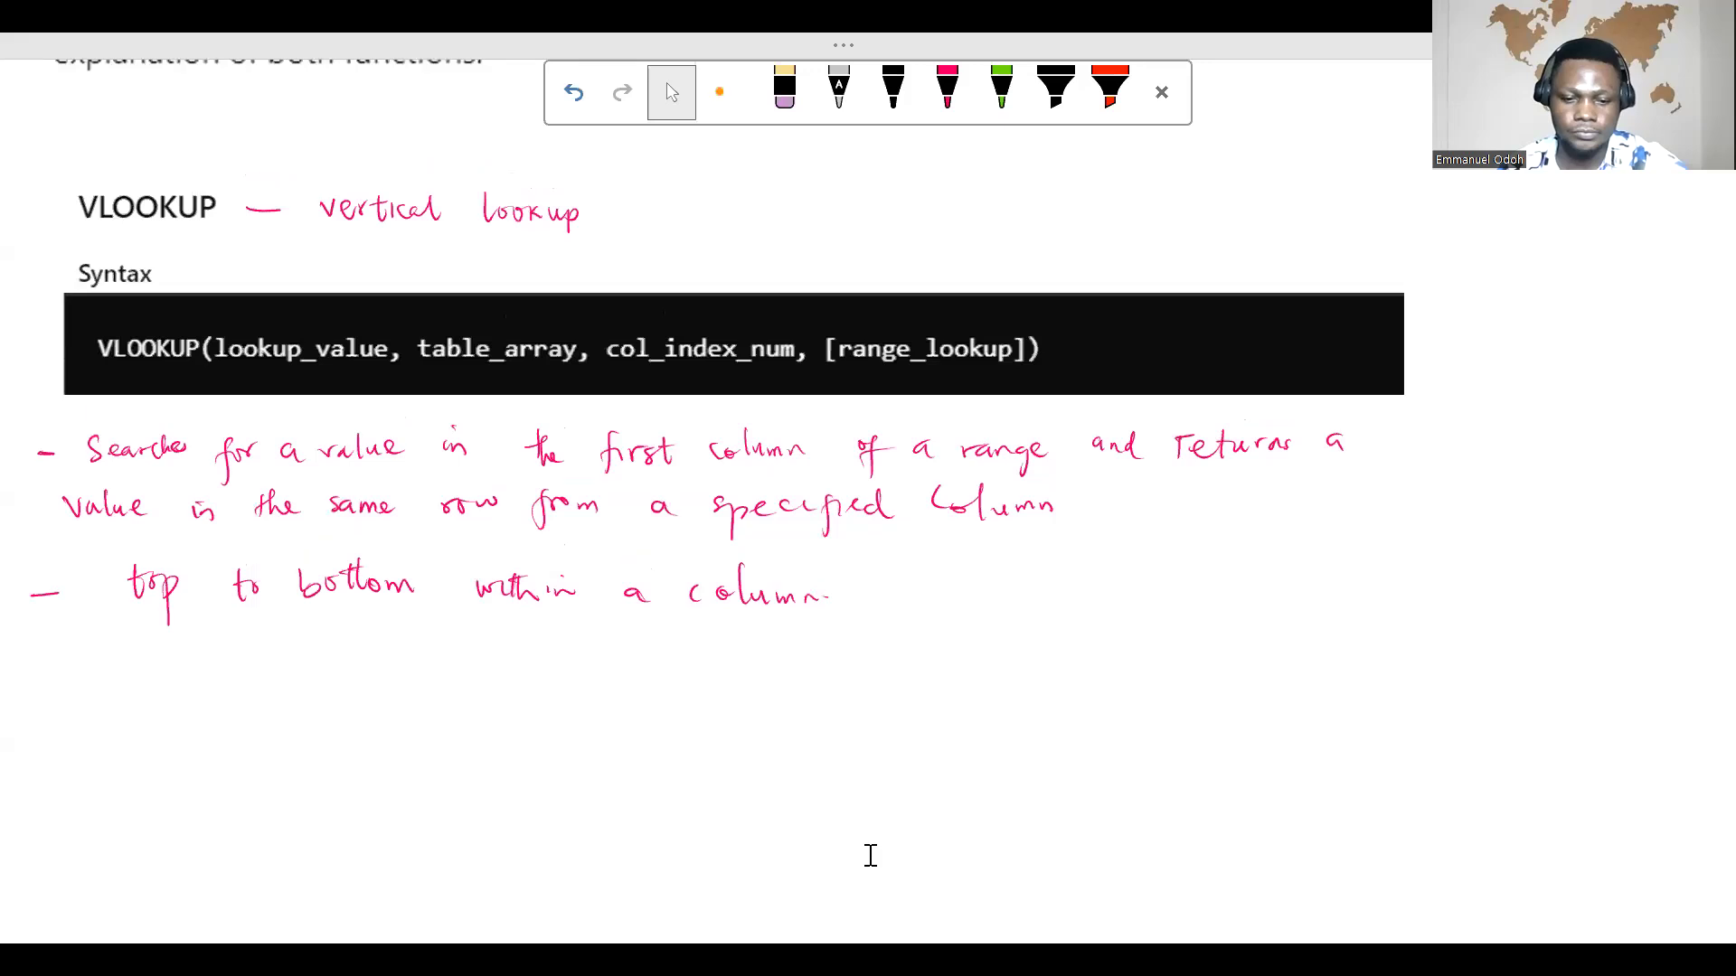
Step: Return to the Excel workbook and close the open formula in D4
left_click(1211, 949)
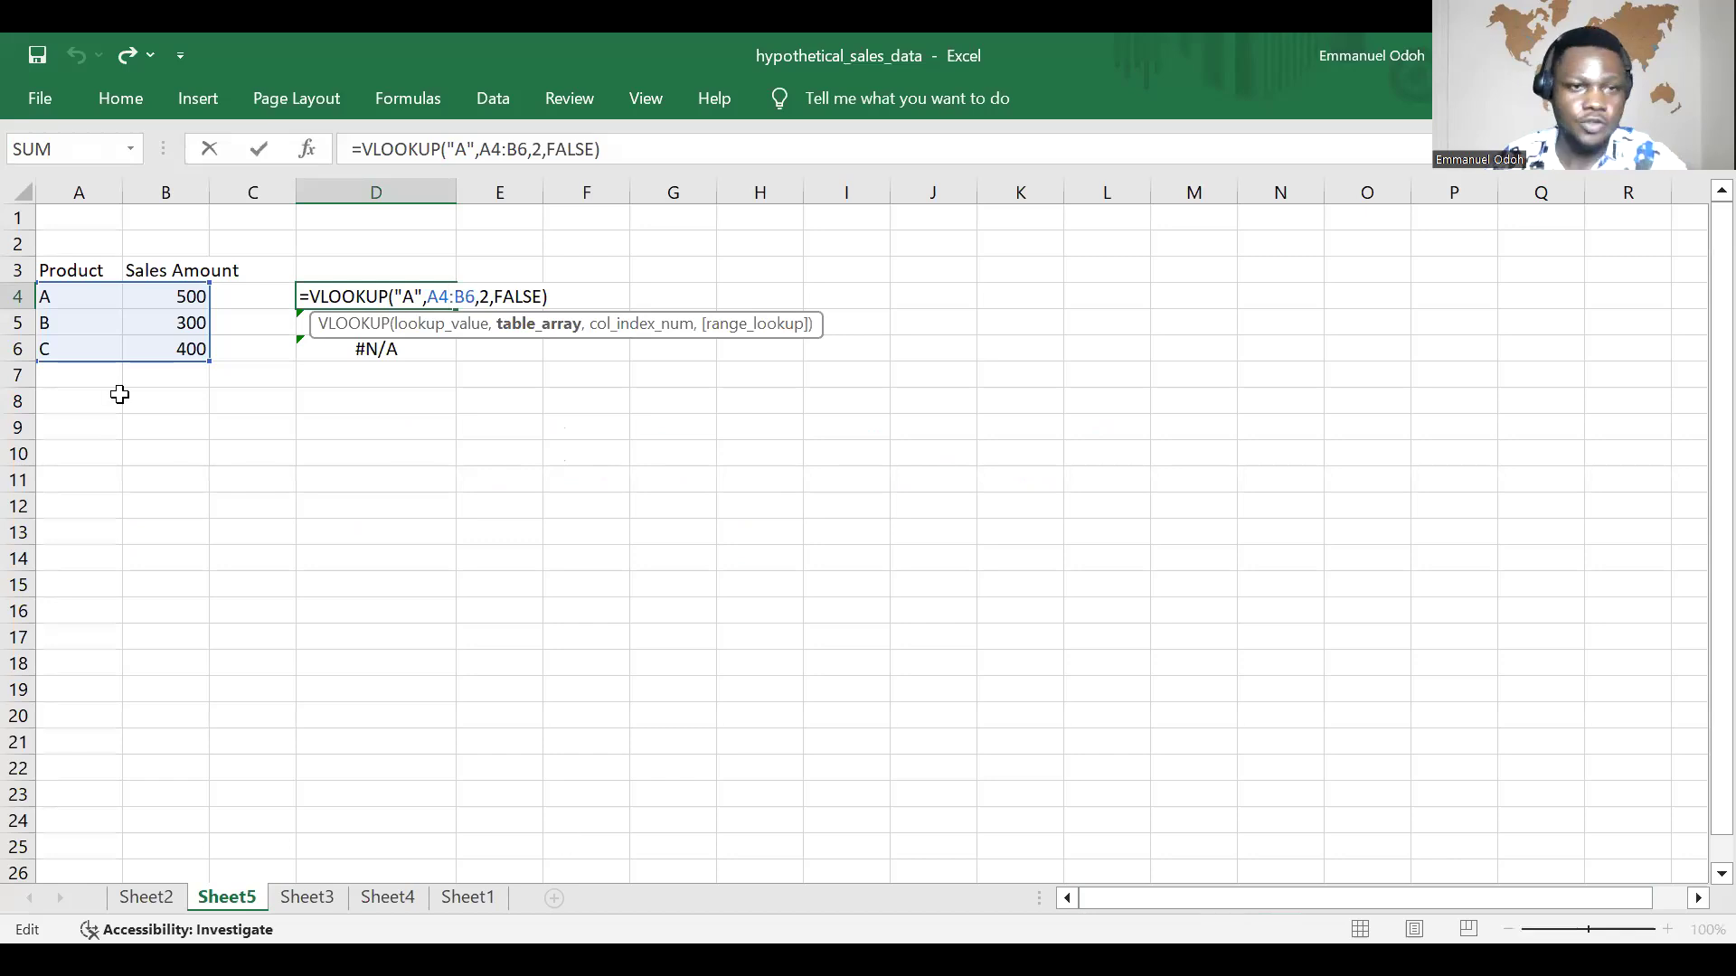
left_click(81, 461)
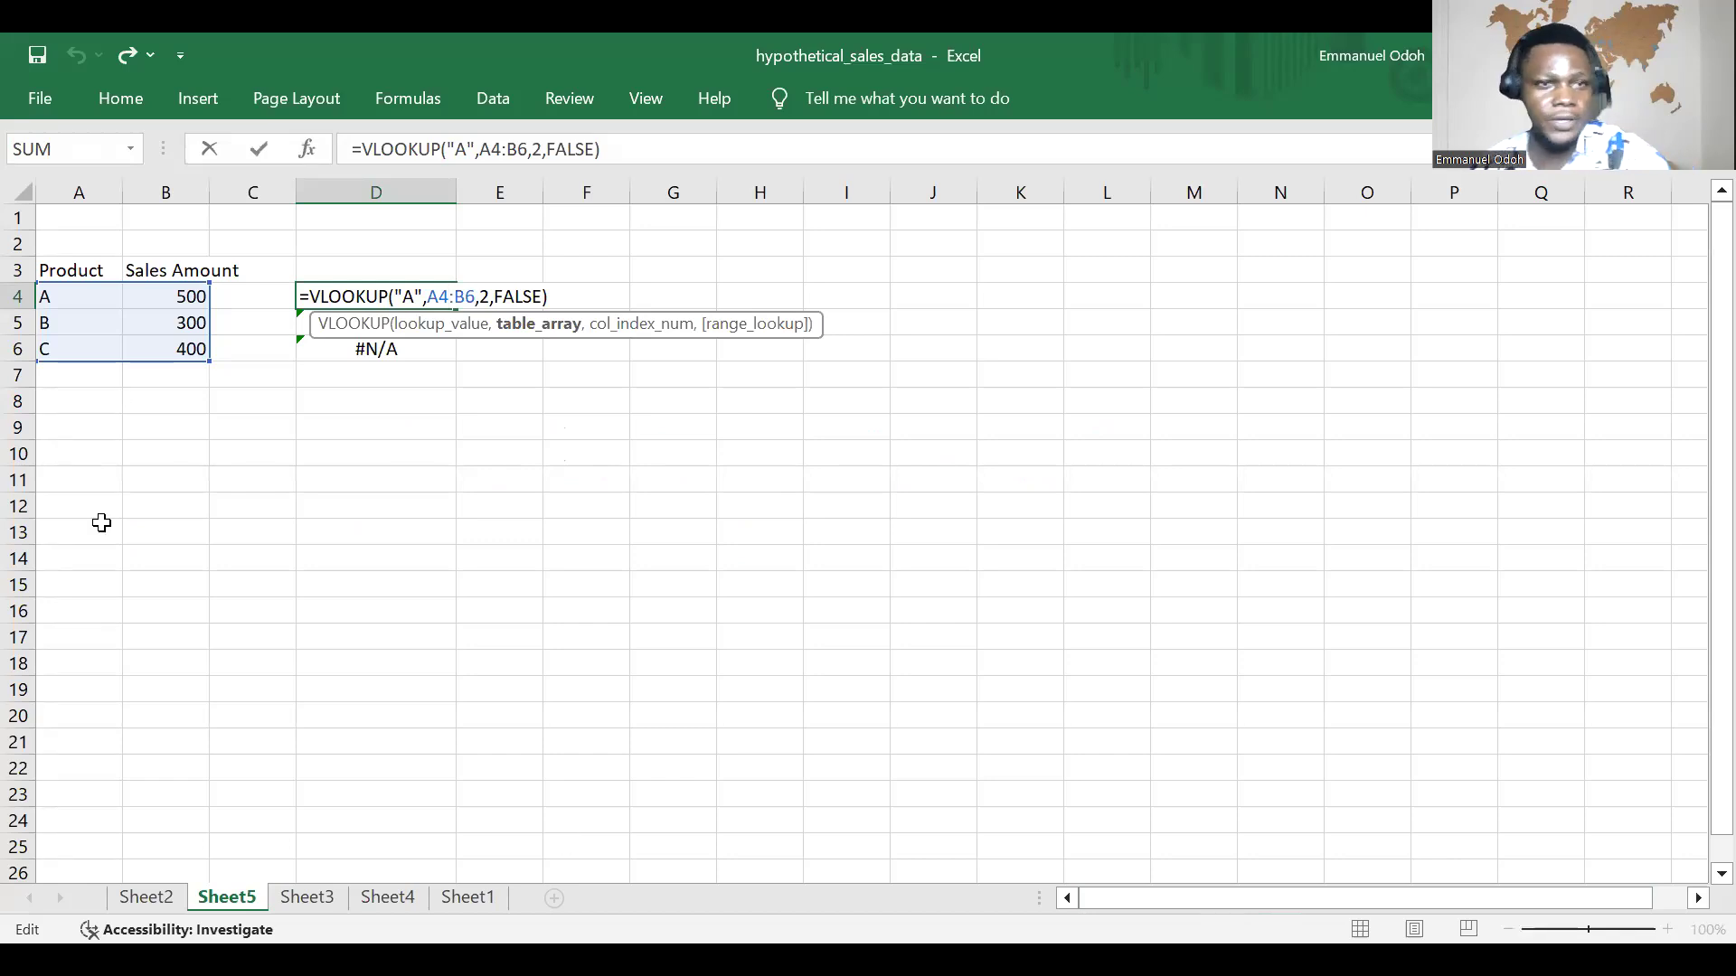
left_click(98, 524)
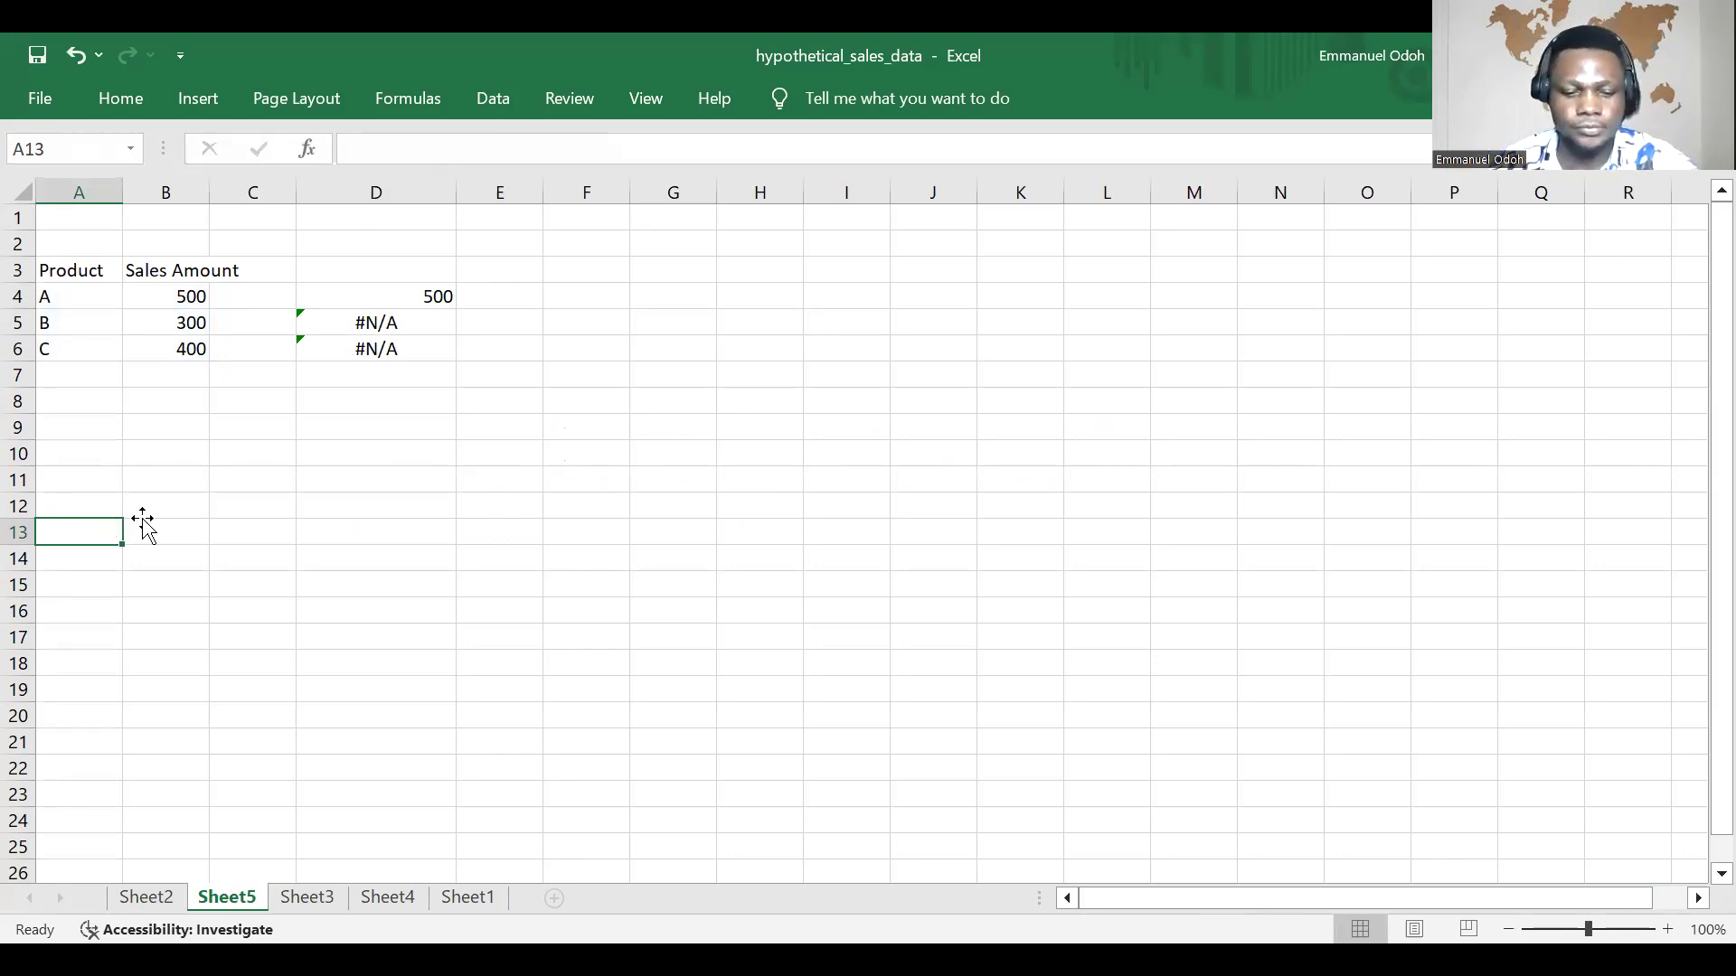
Step: Enter the column headers Product, ProductID, Price and Stock in cells A11 to D11
left_click(98, 478)
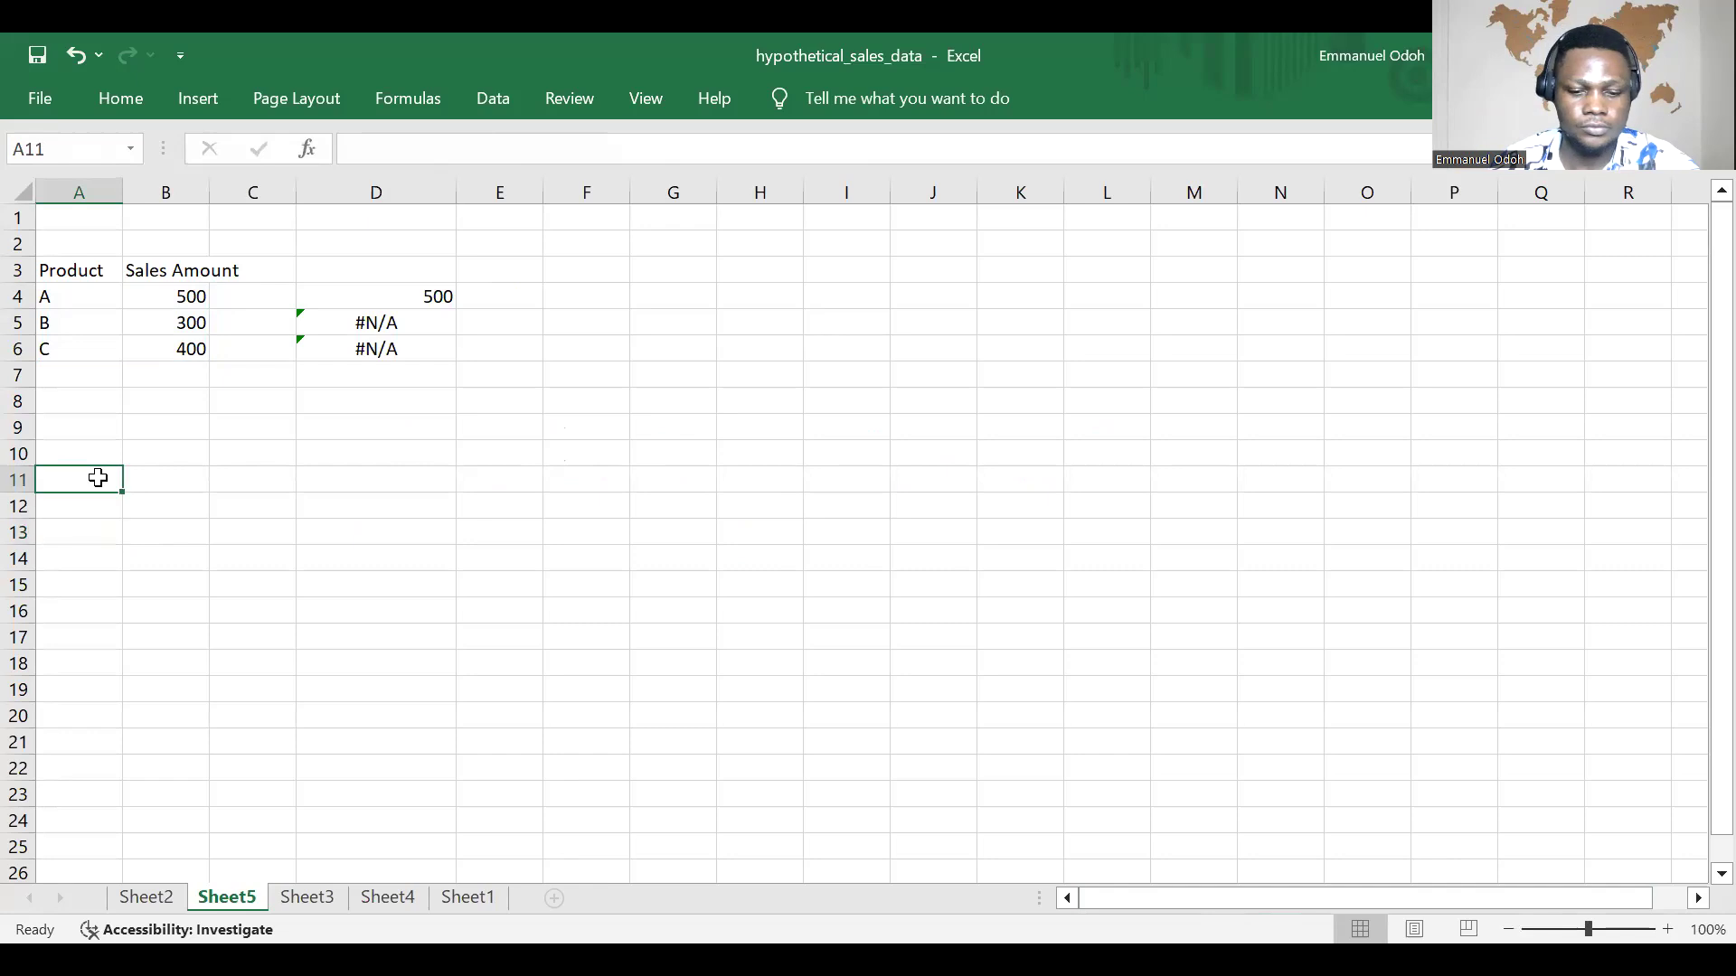
type("Pro")
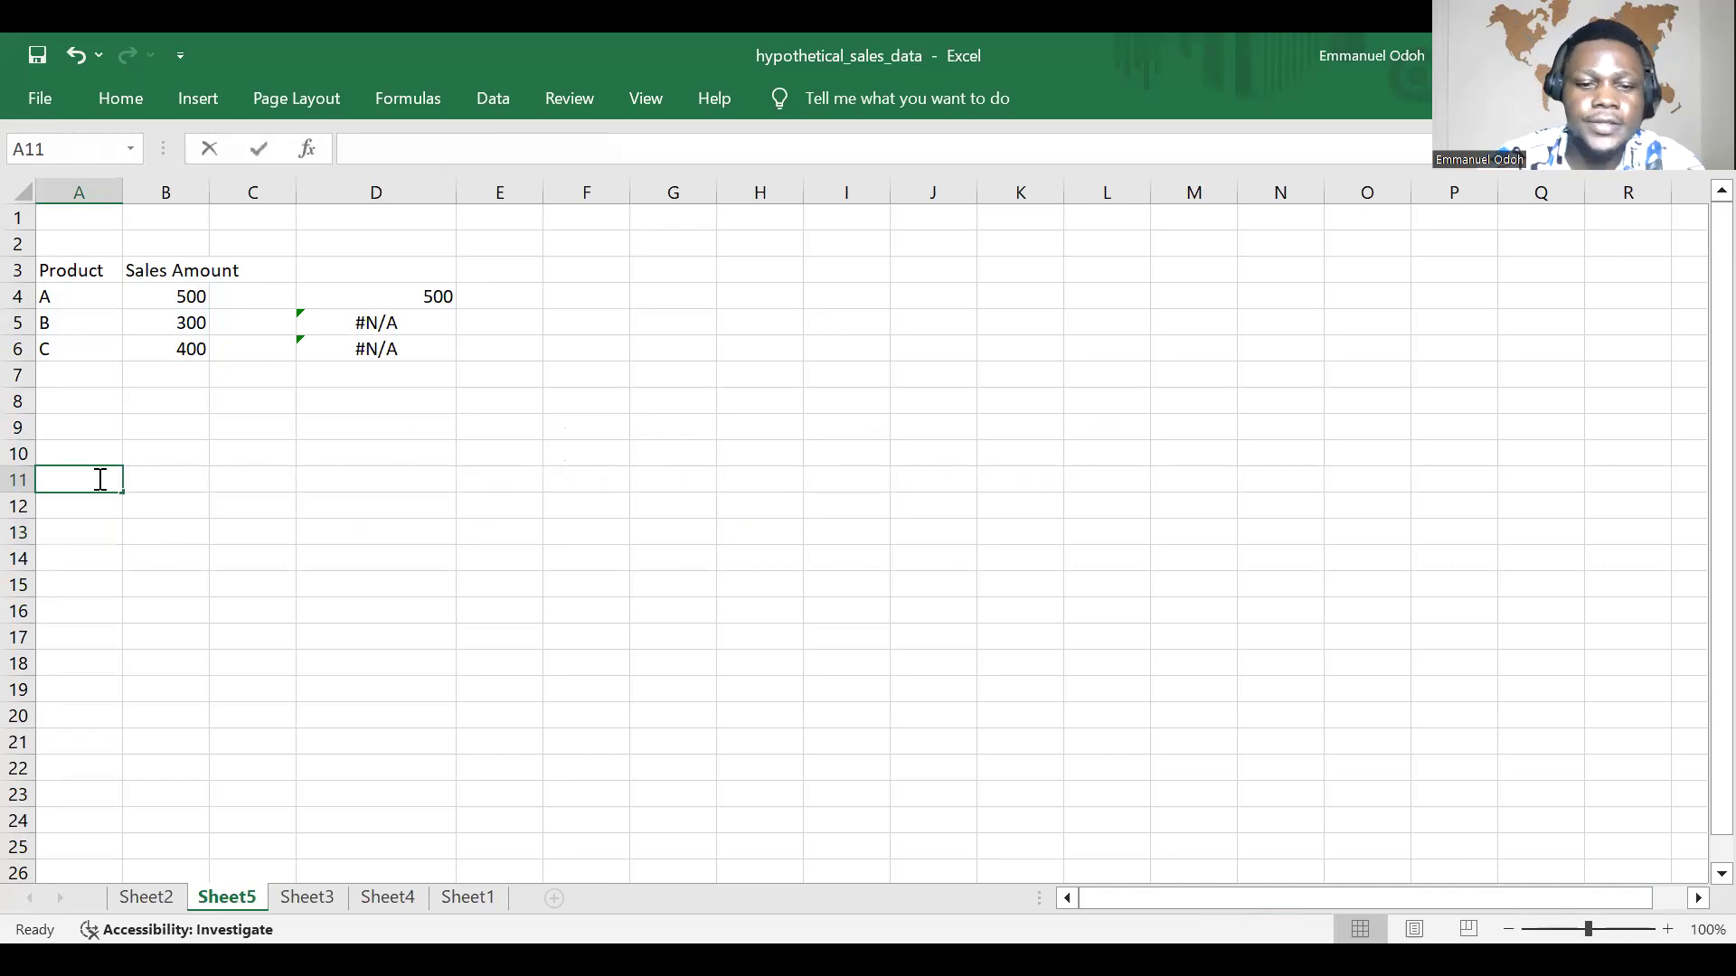
type("duct")
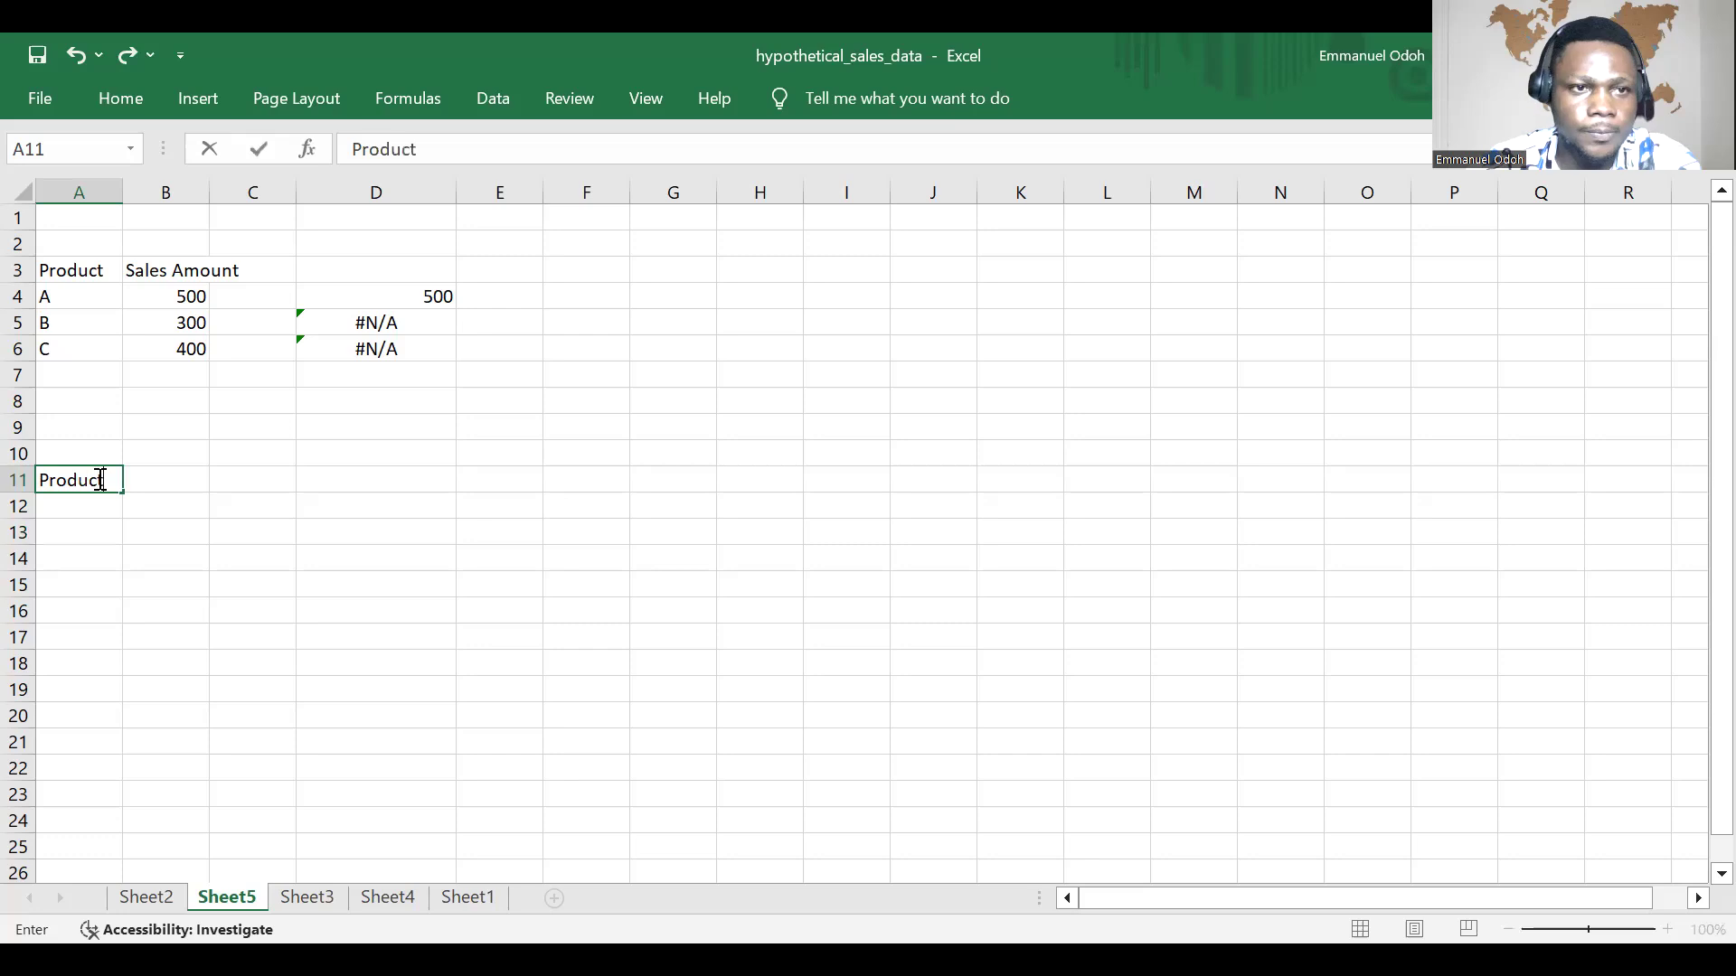
key("Tab")
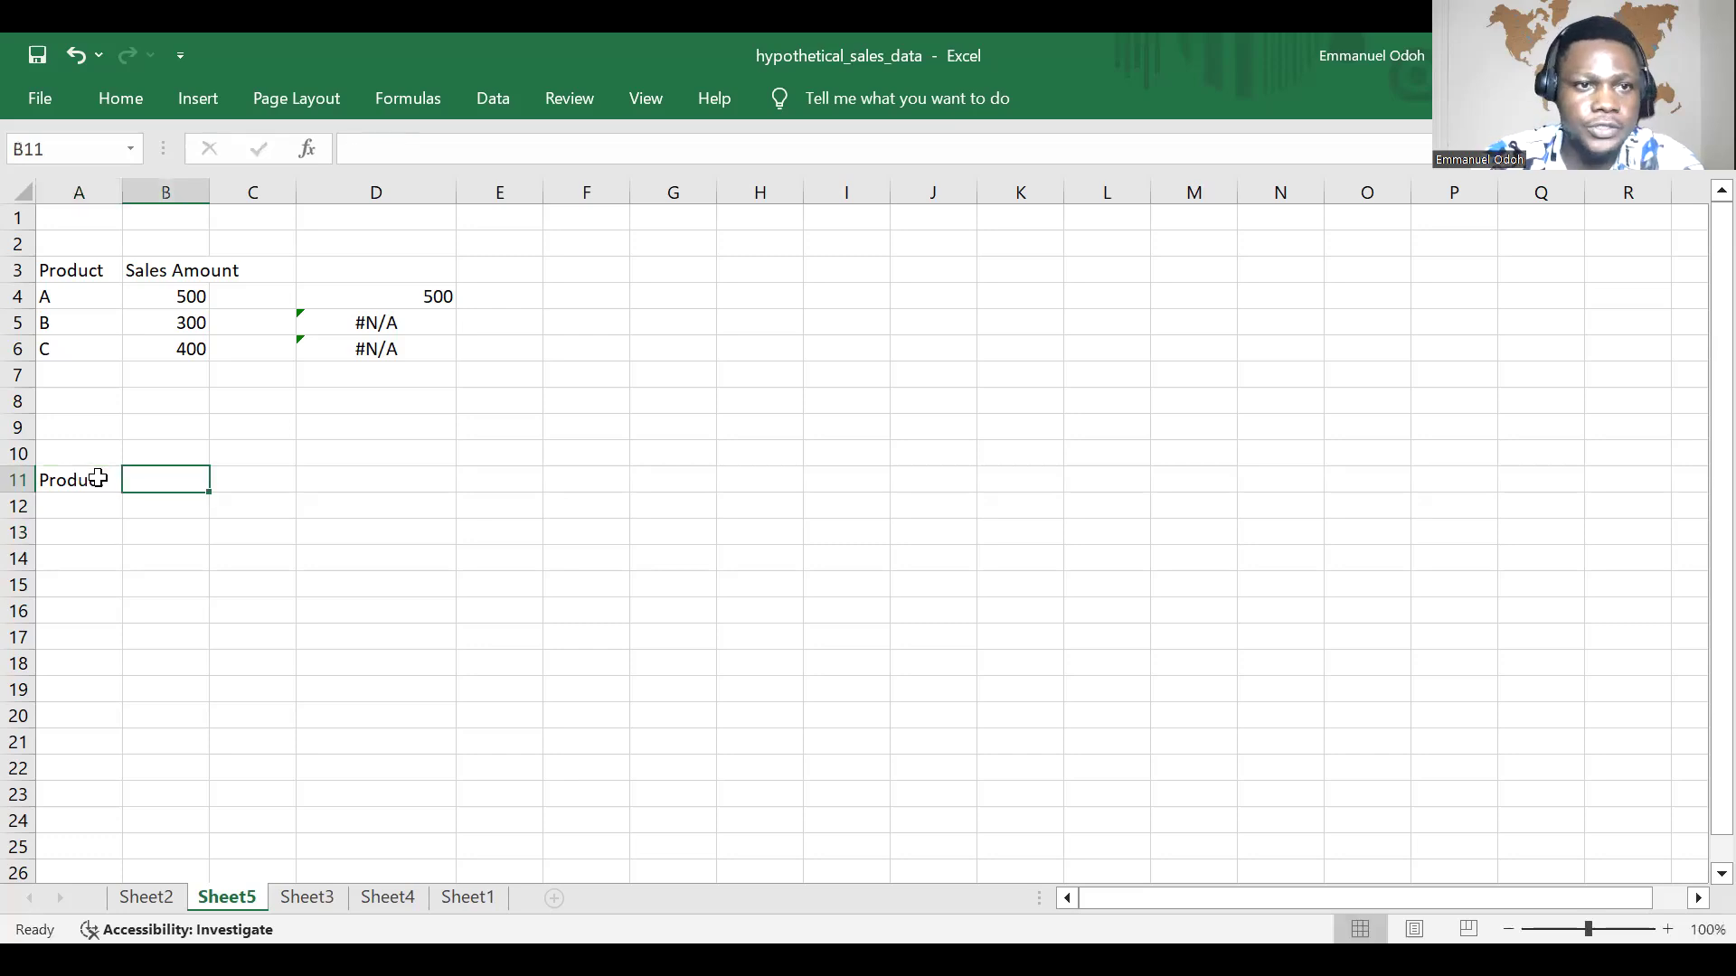
type("ProductID")
key("Tab")
type("Price")
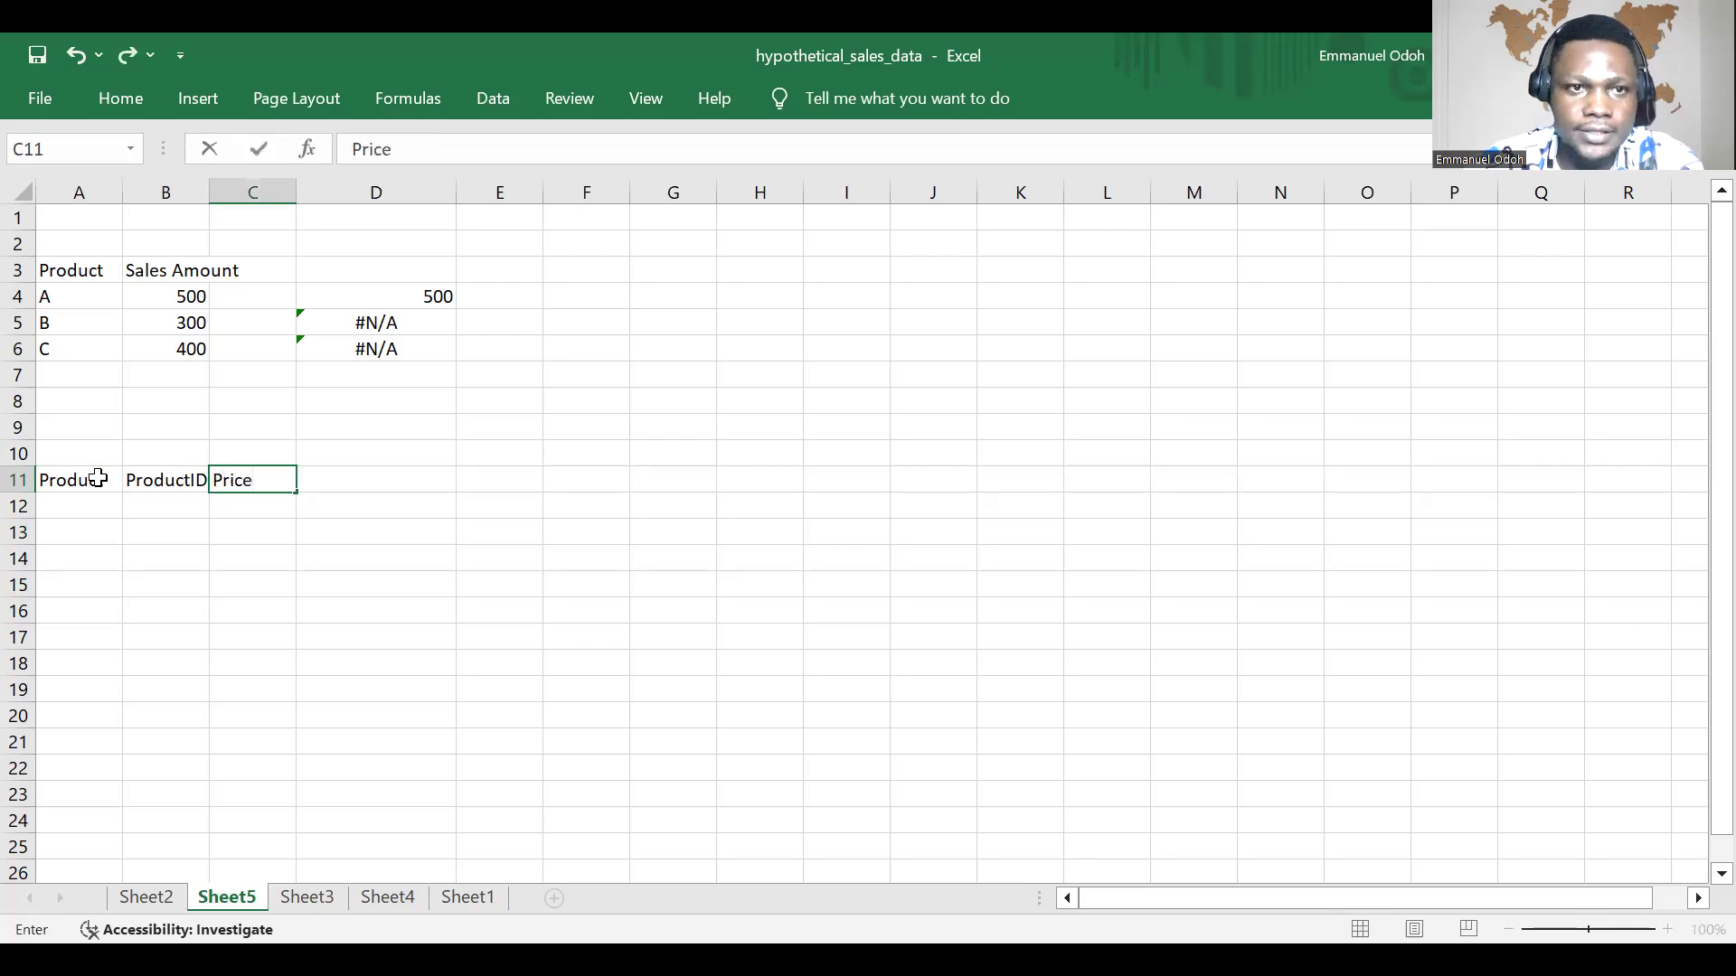
key("Tab")
type("Stock")
Step: List the products Apple, Banana, Cherry and Date under the Product header in A12 to A15
left_click(63, 504)
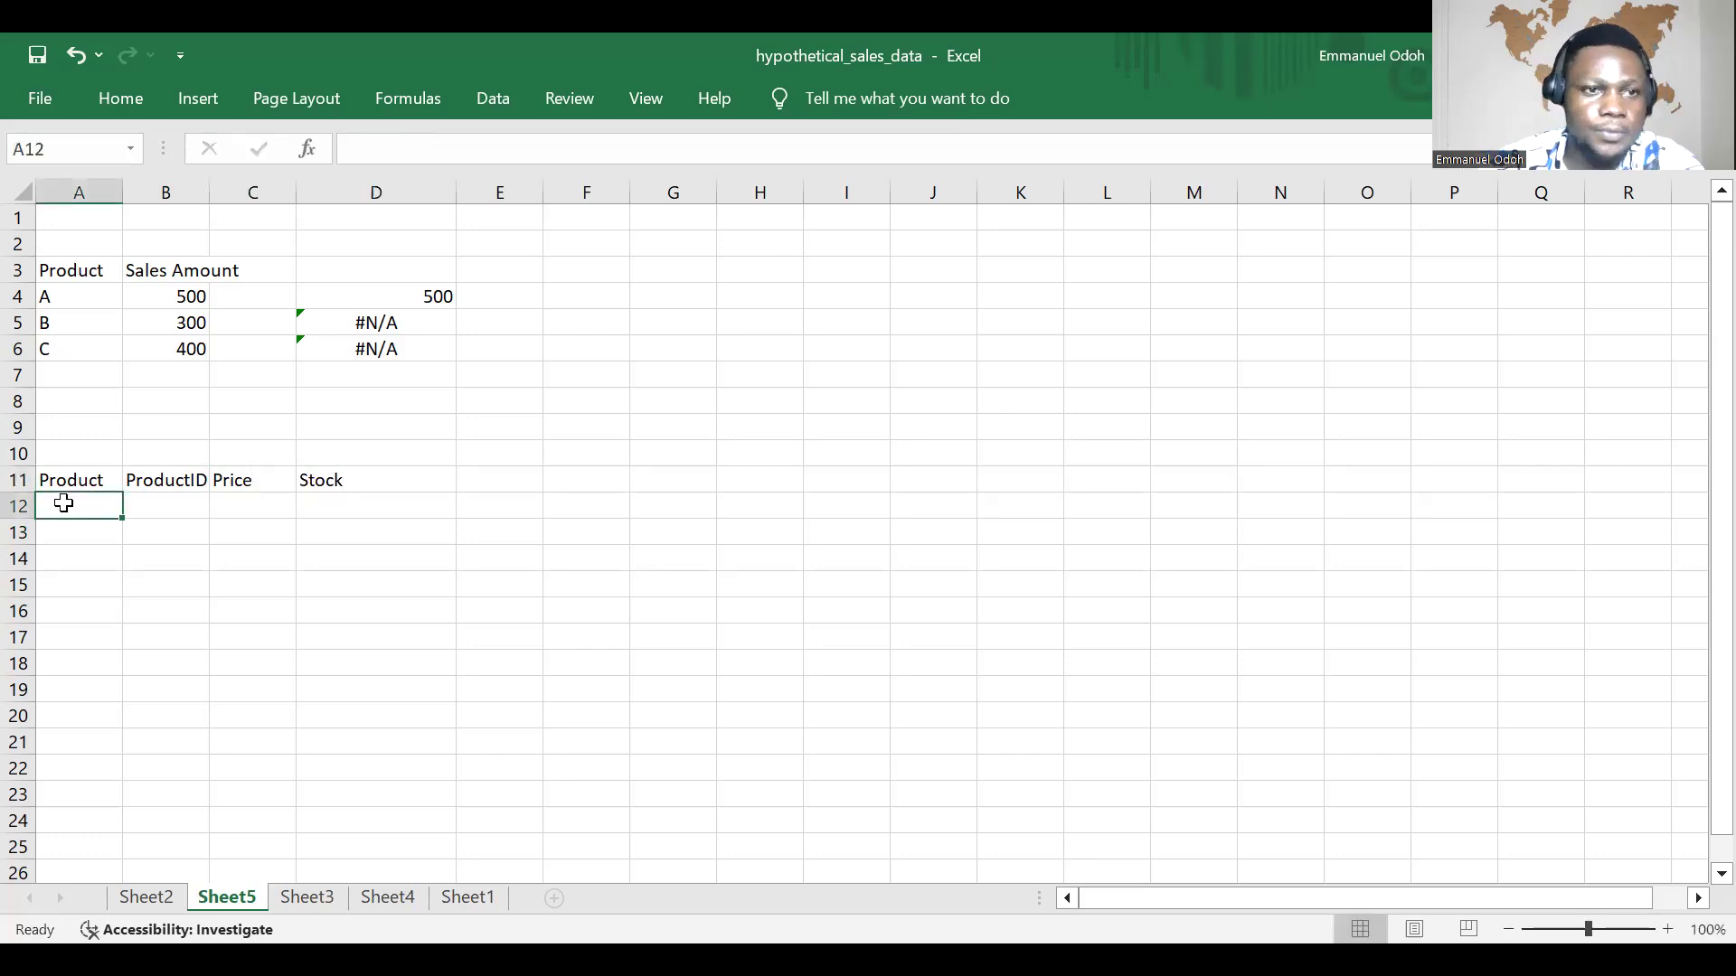
type("App")
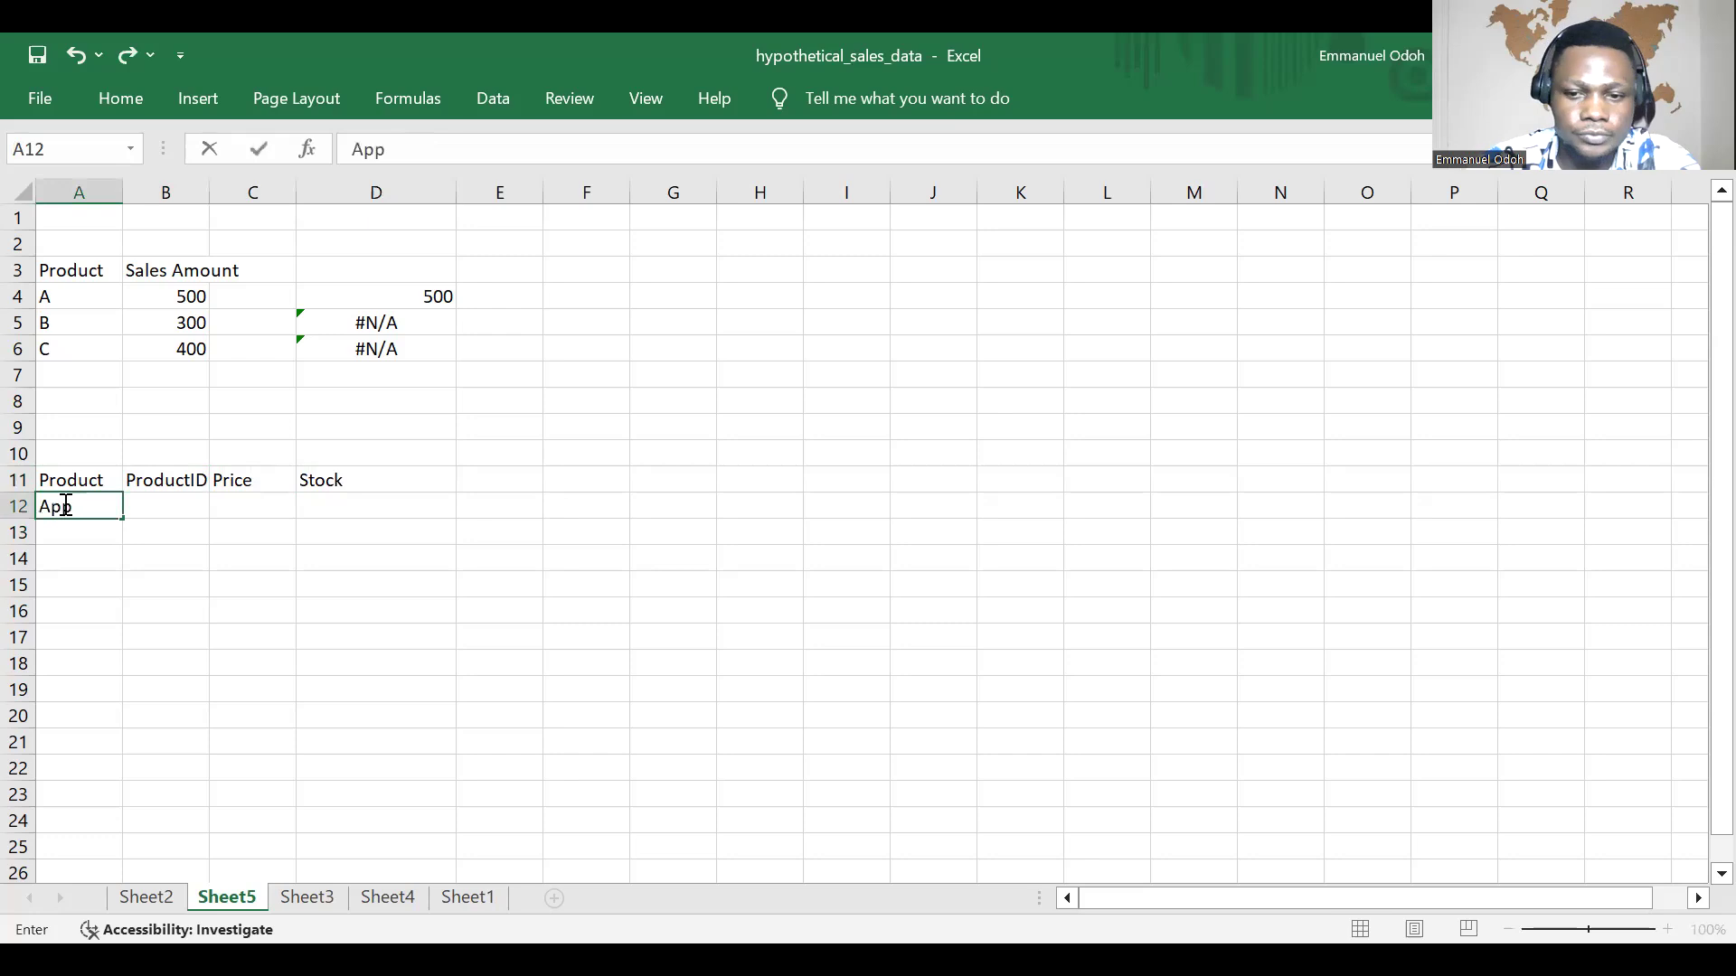
type("le")
key("Return")
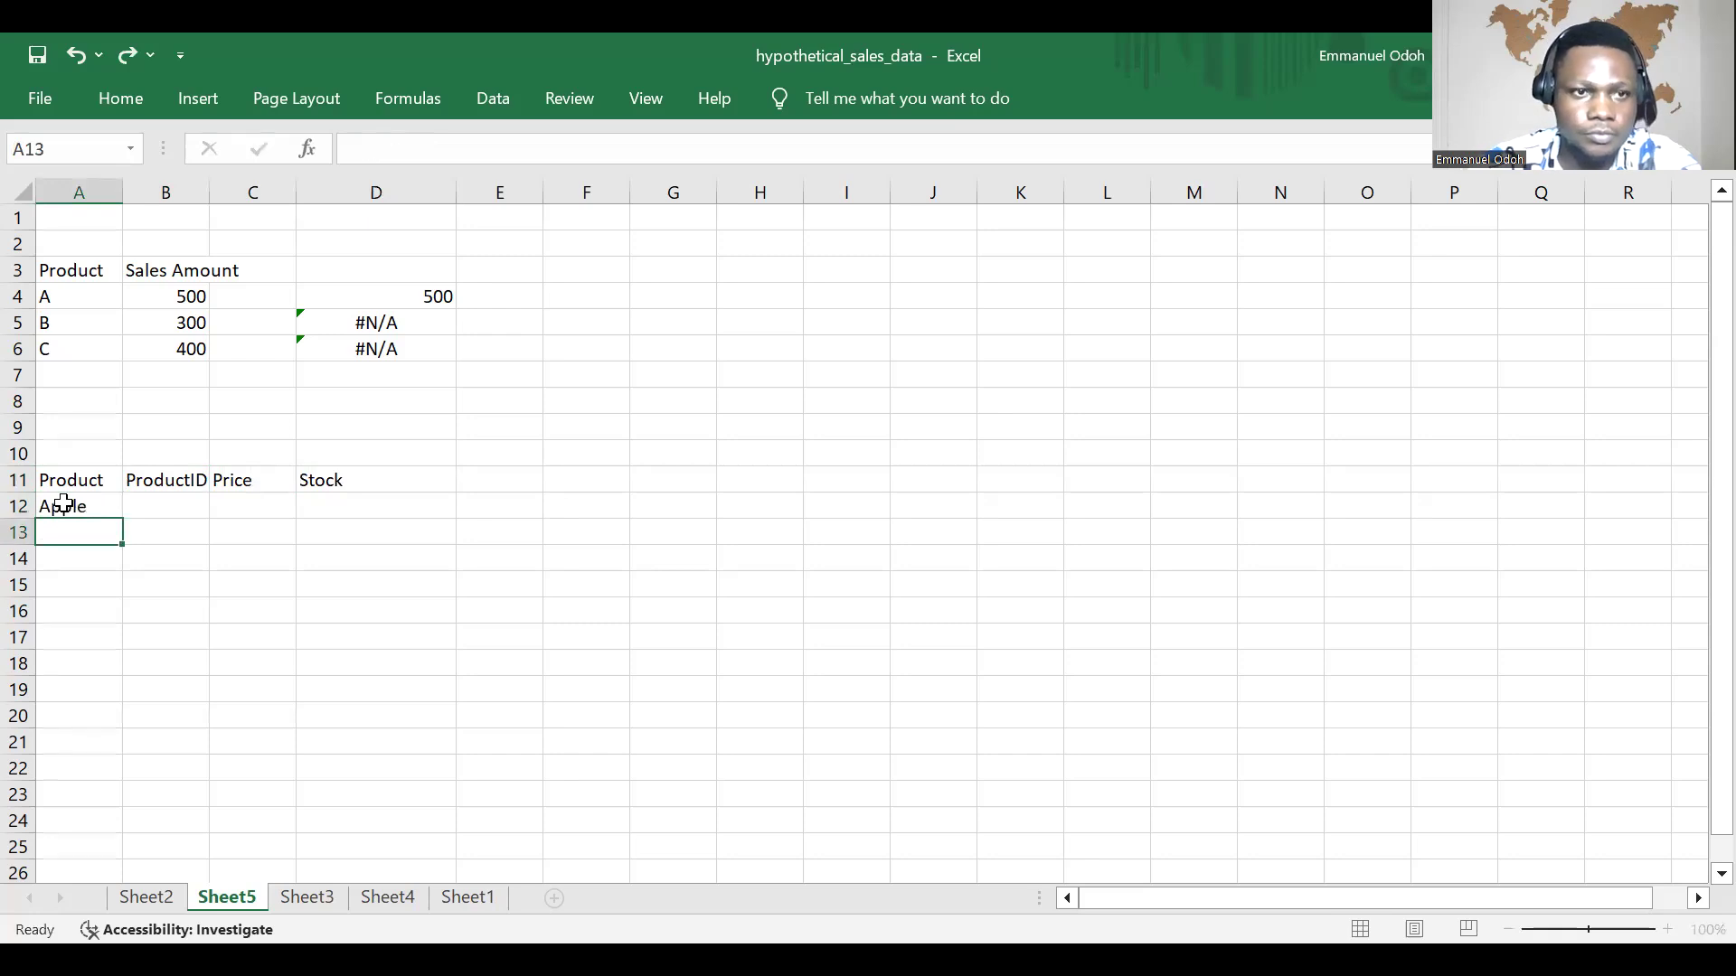
type("Bannana")
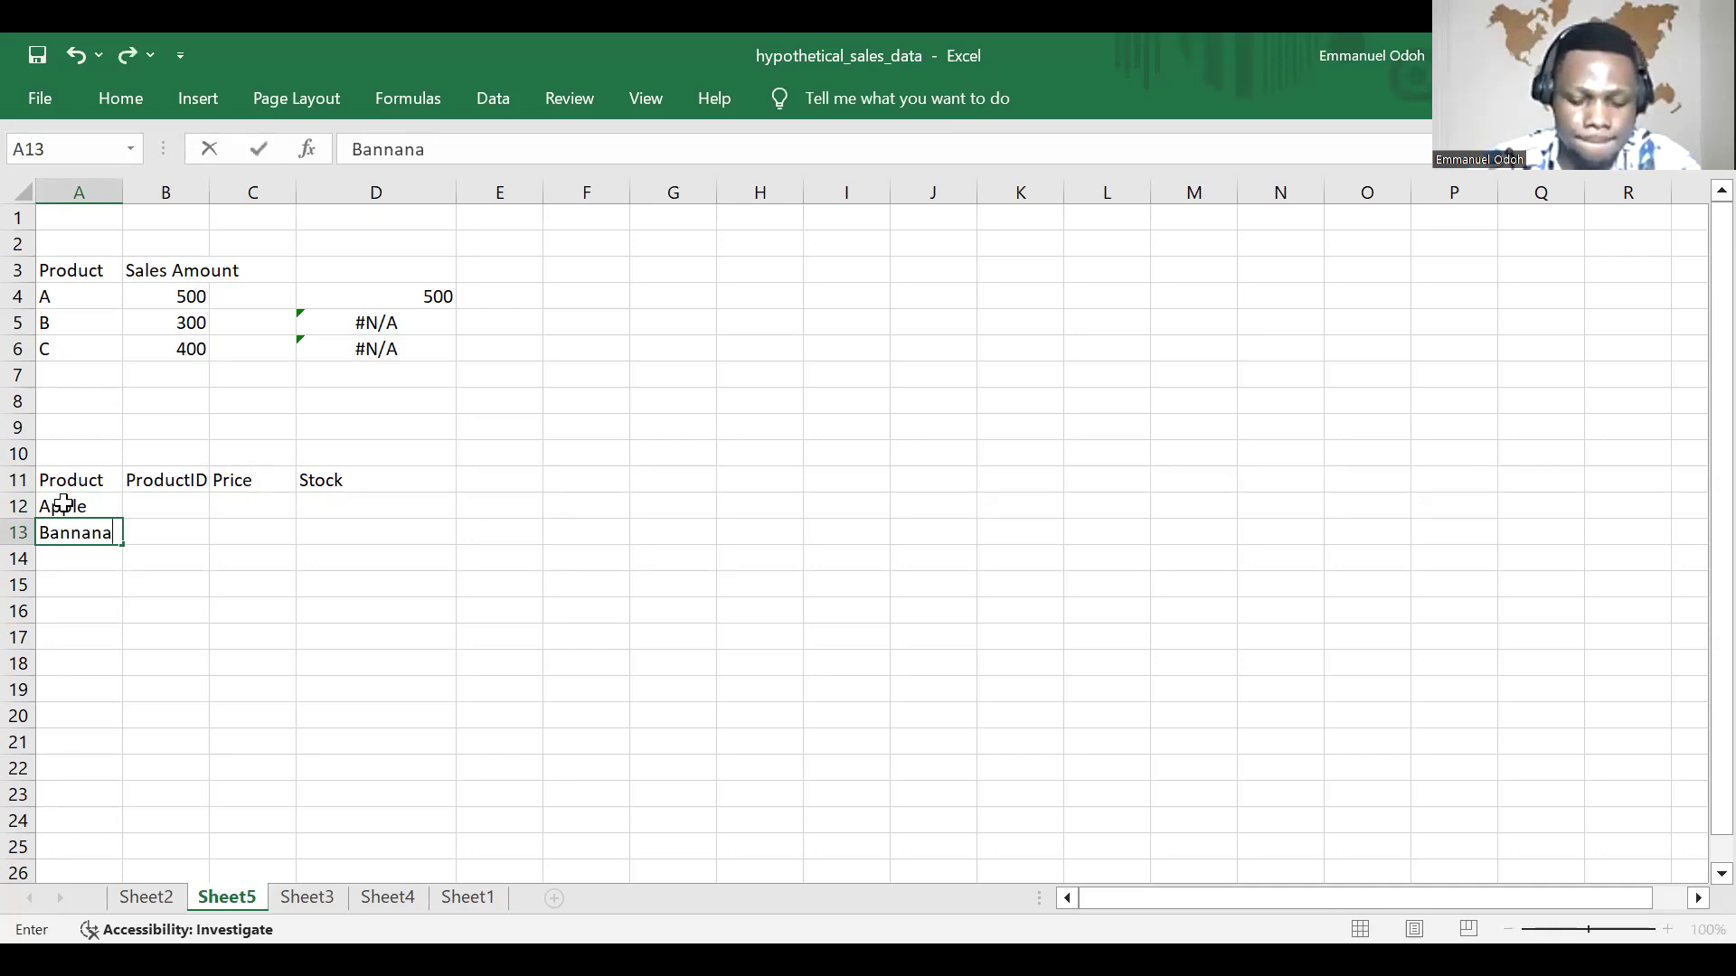
key("BackSpace")
key("BackSpace")
key("BackSpace")
key("BackSpace")
type("ana")
key("Return")
type("Cherry")
key("Return")
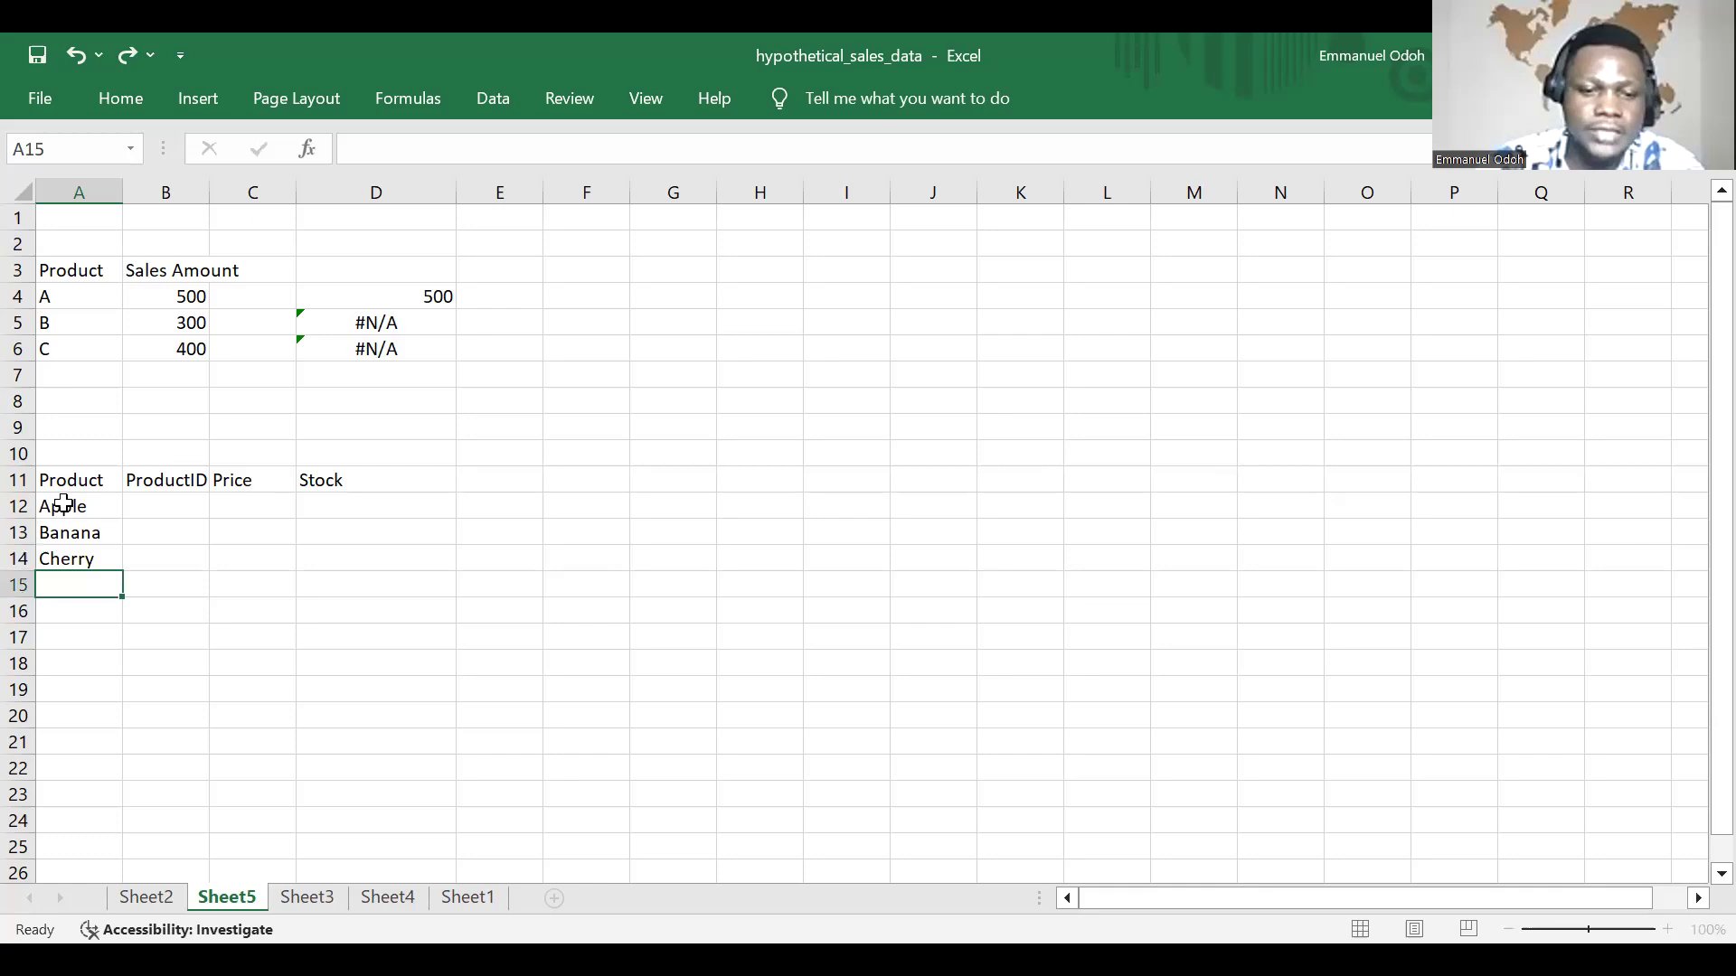
type("Date")
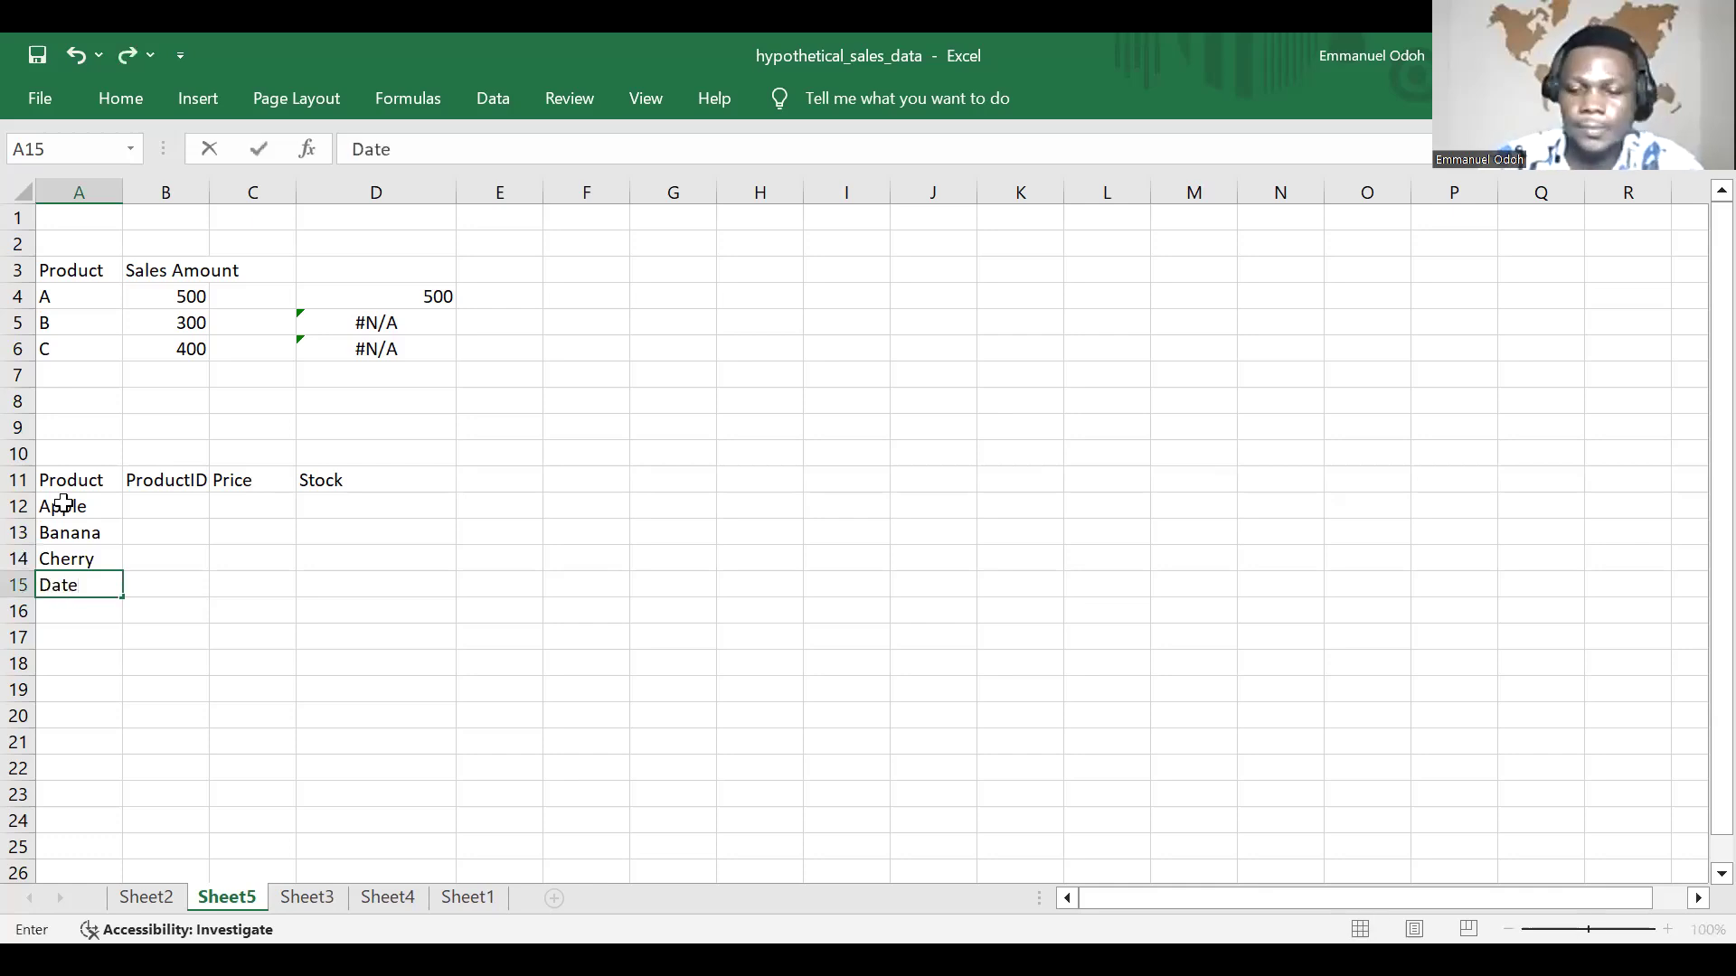
Step: Enter the product IDs A123, B456, C789 and D012 in cells B12 to B15
left_click(165, 500)
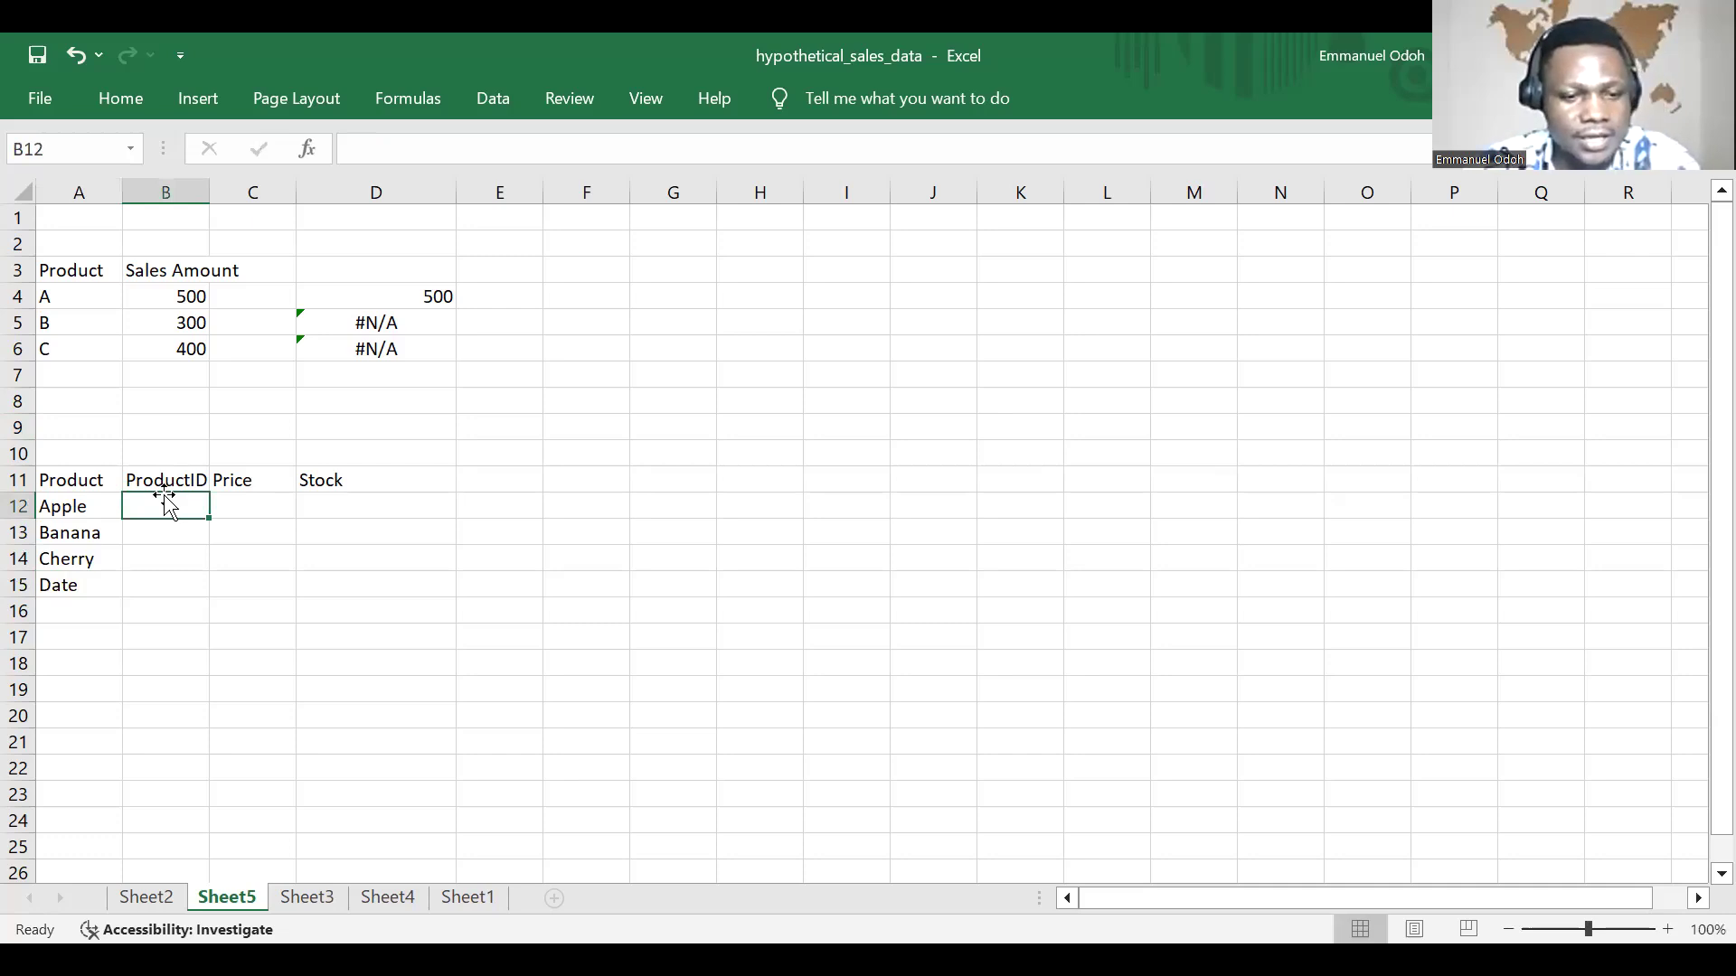
type("A123")
key("Return")
type("B")
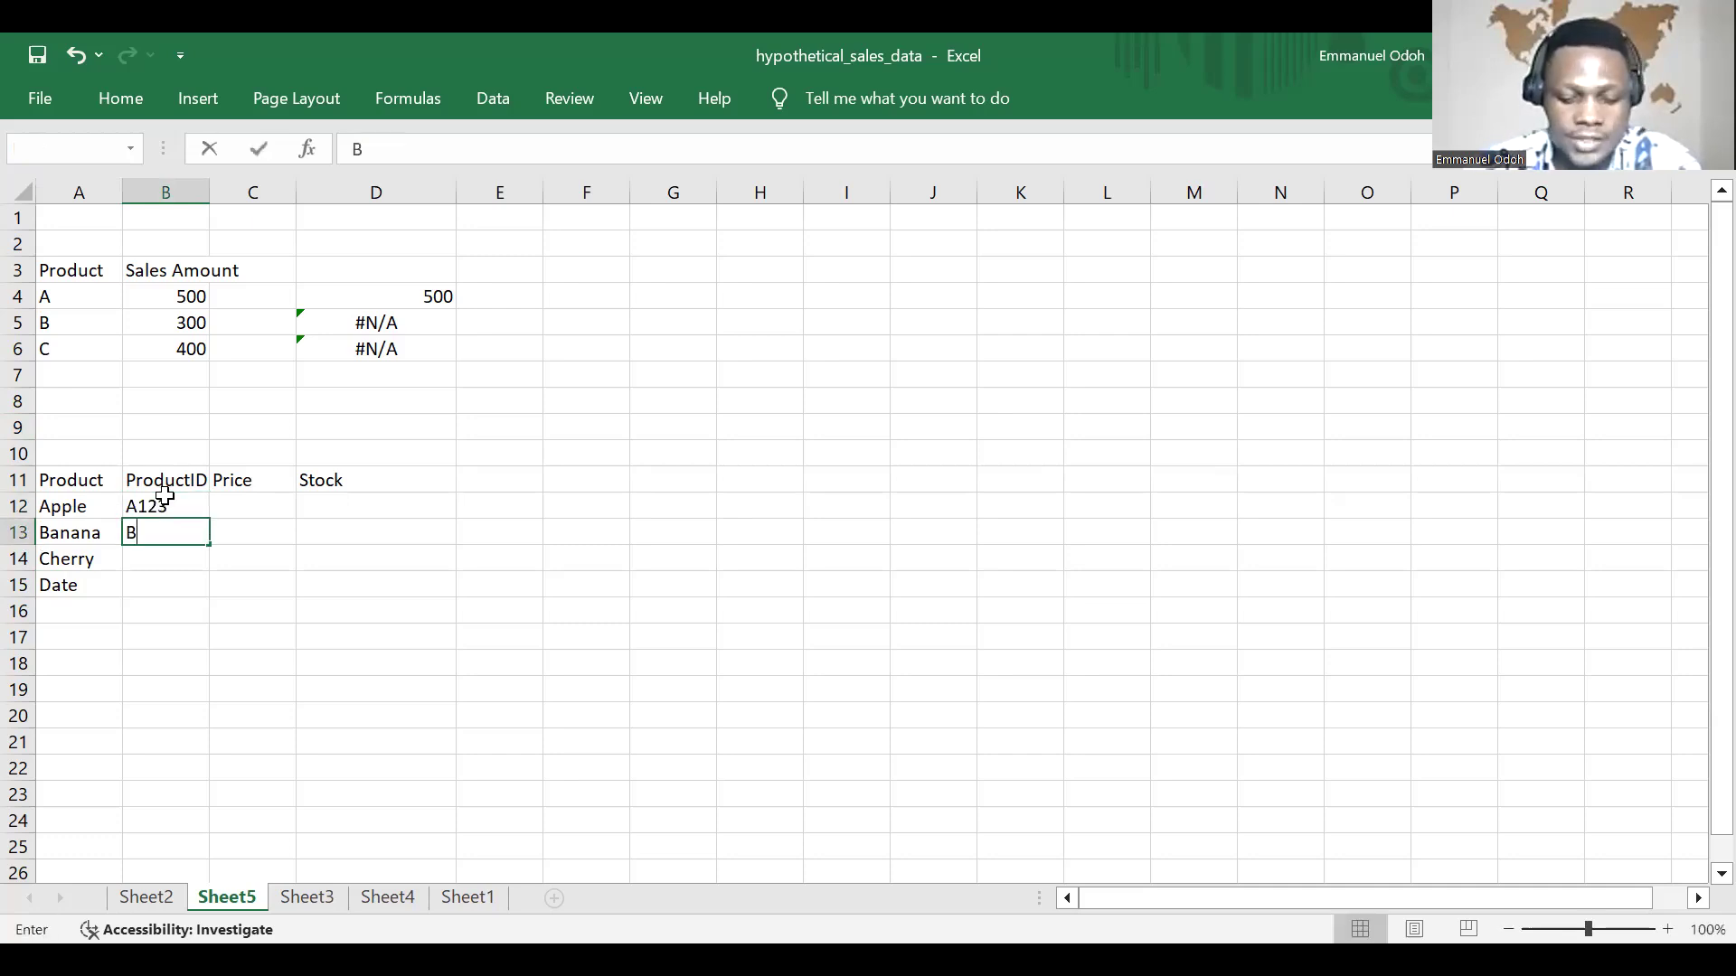
type("456")
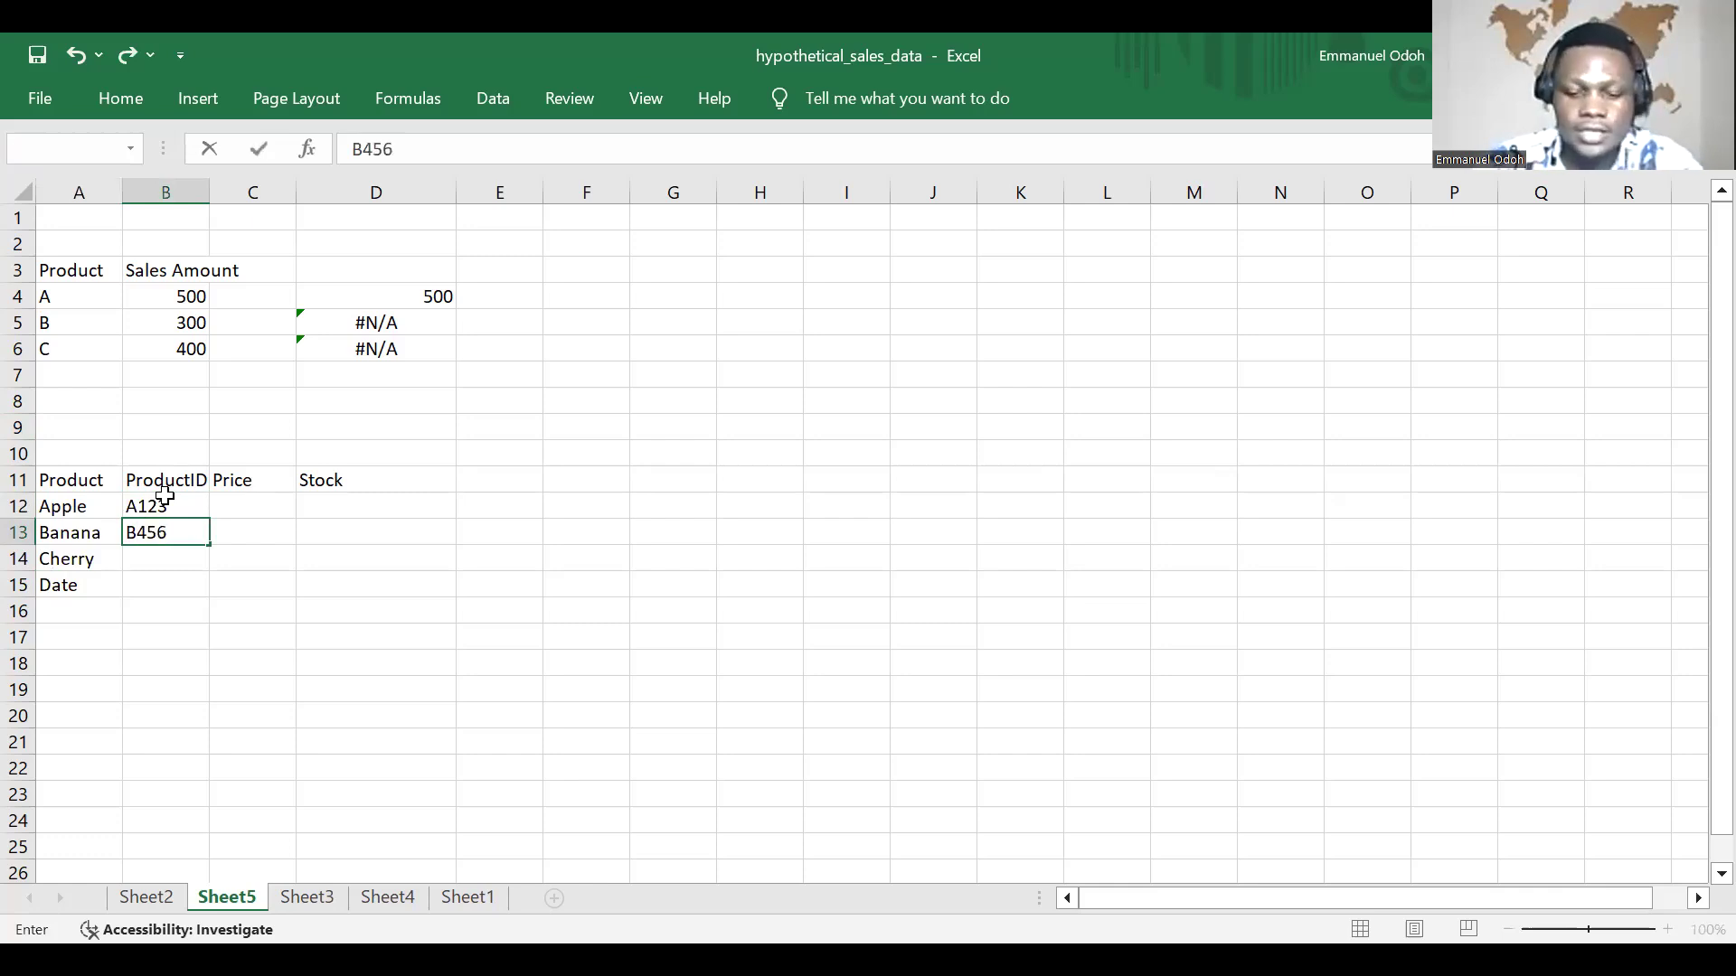
key("Return")
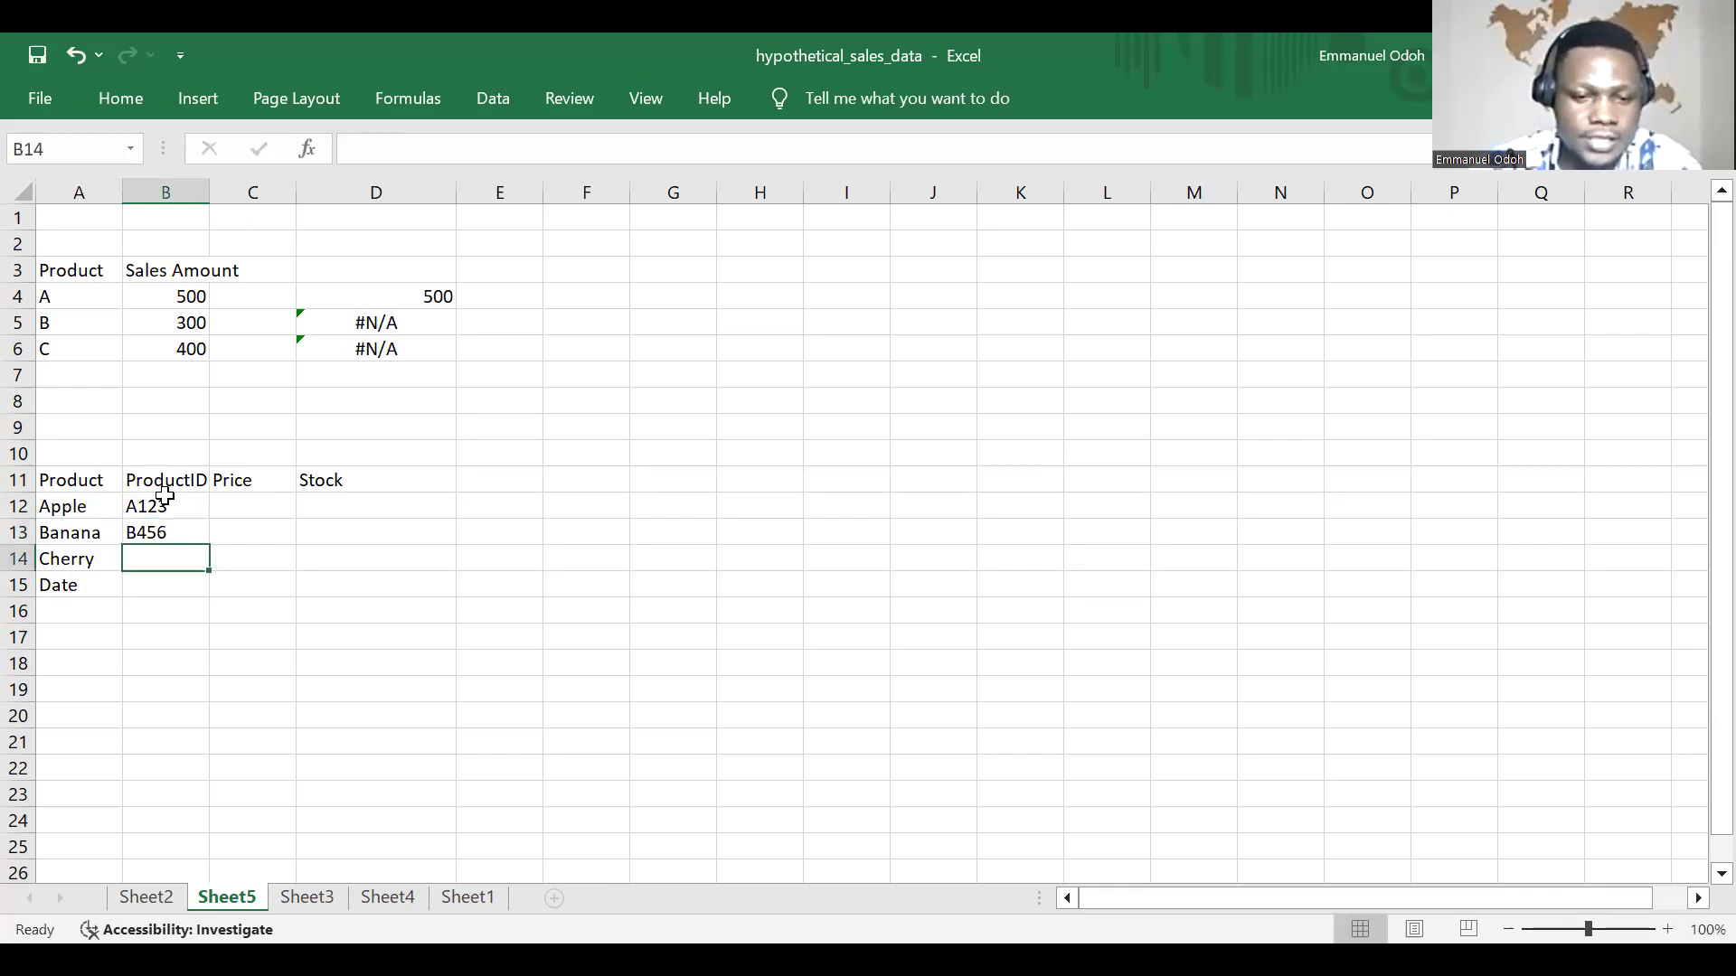
type("C789")
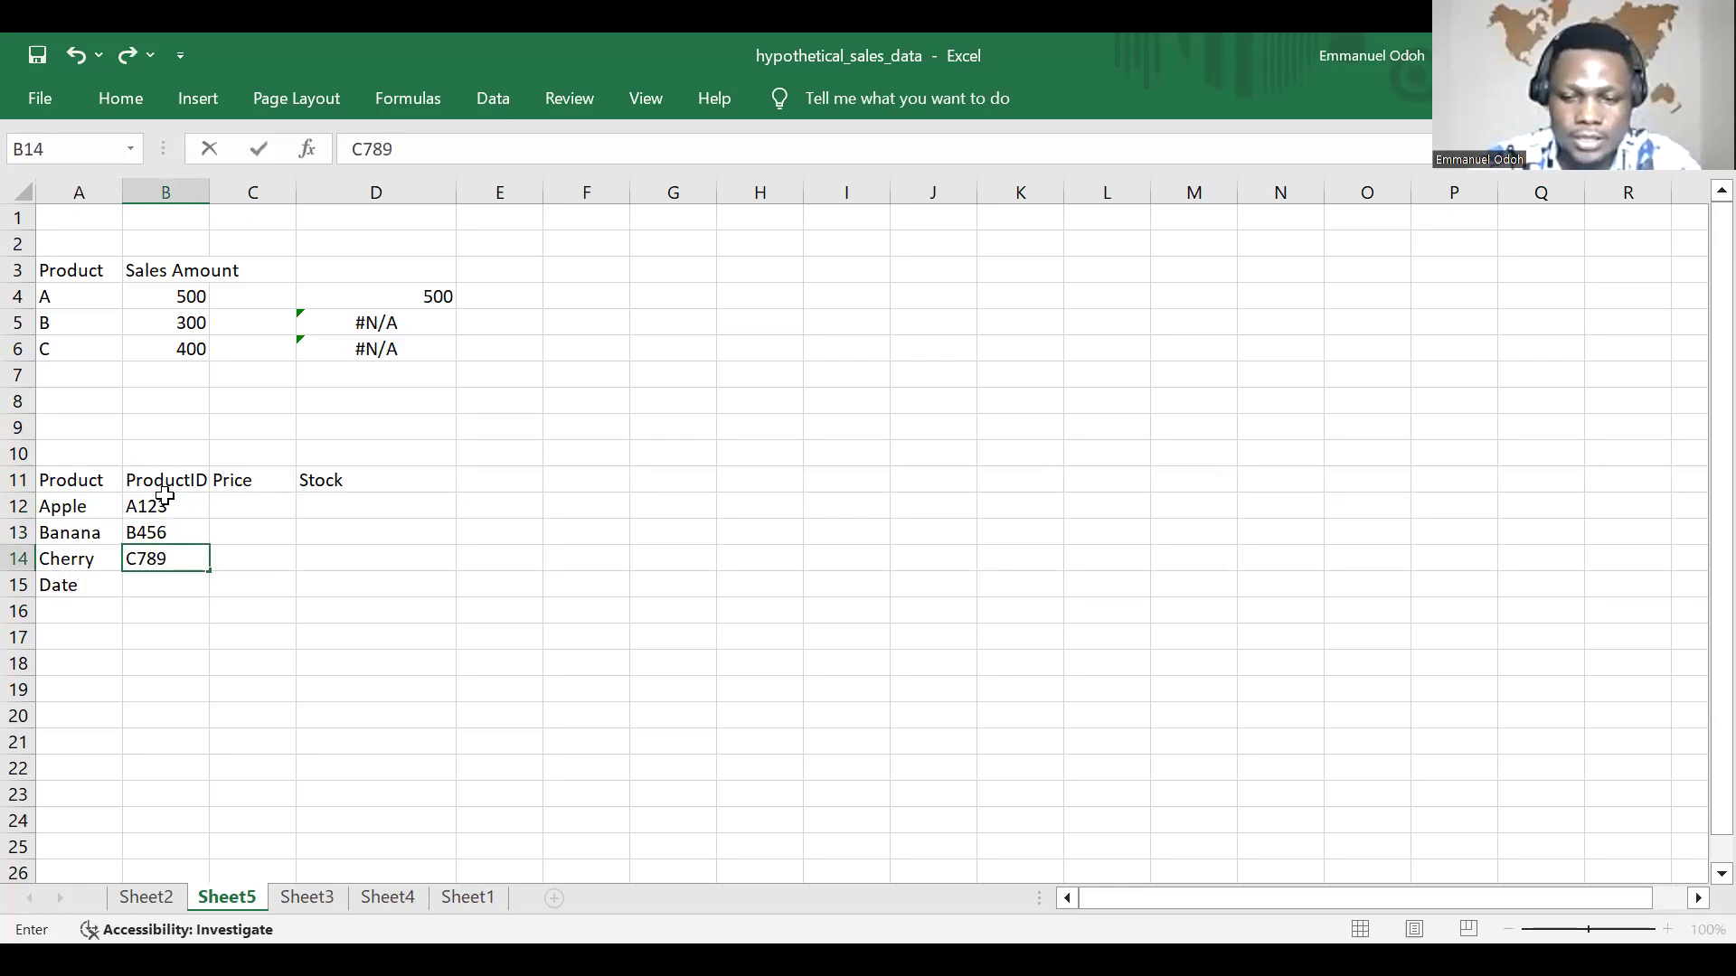
key("Return")
type("D")
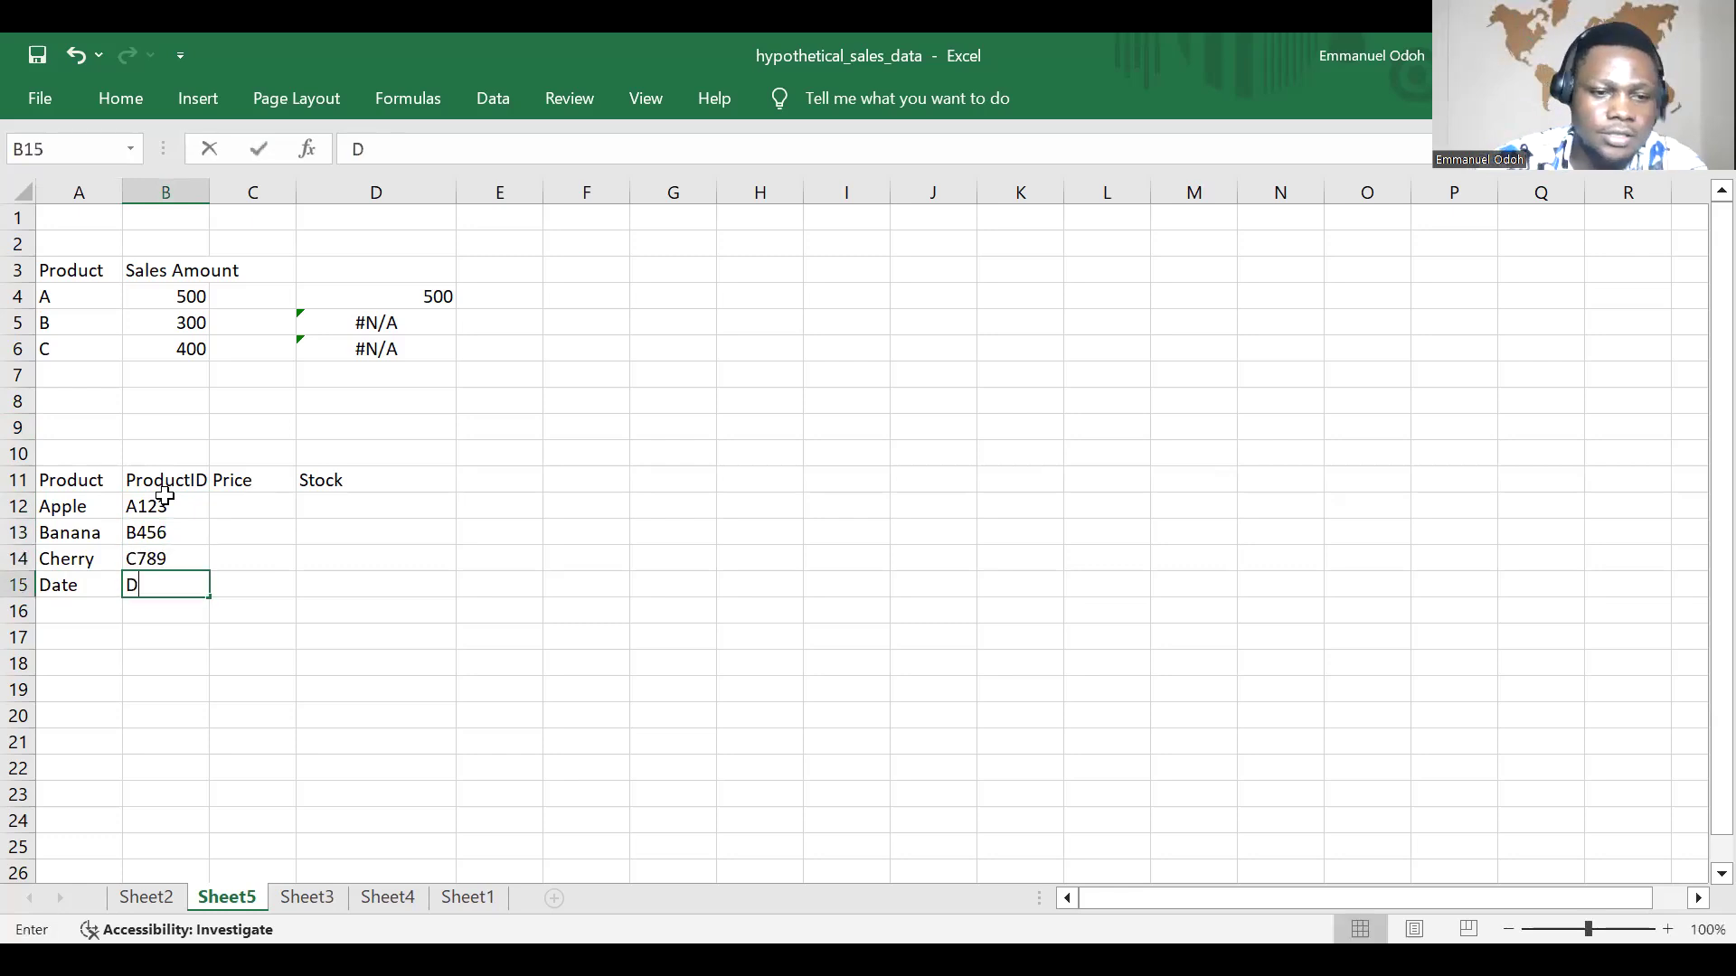
type("012")
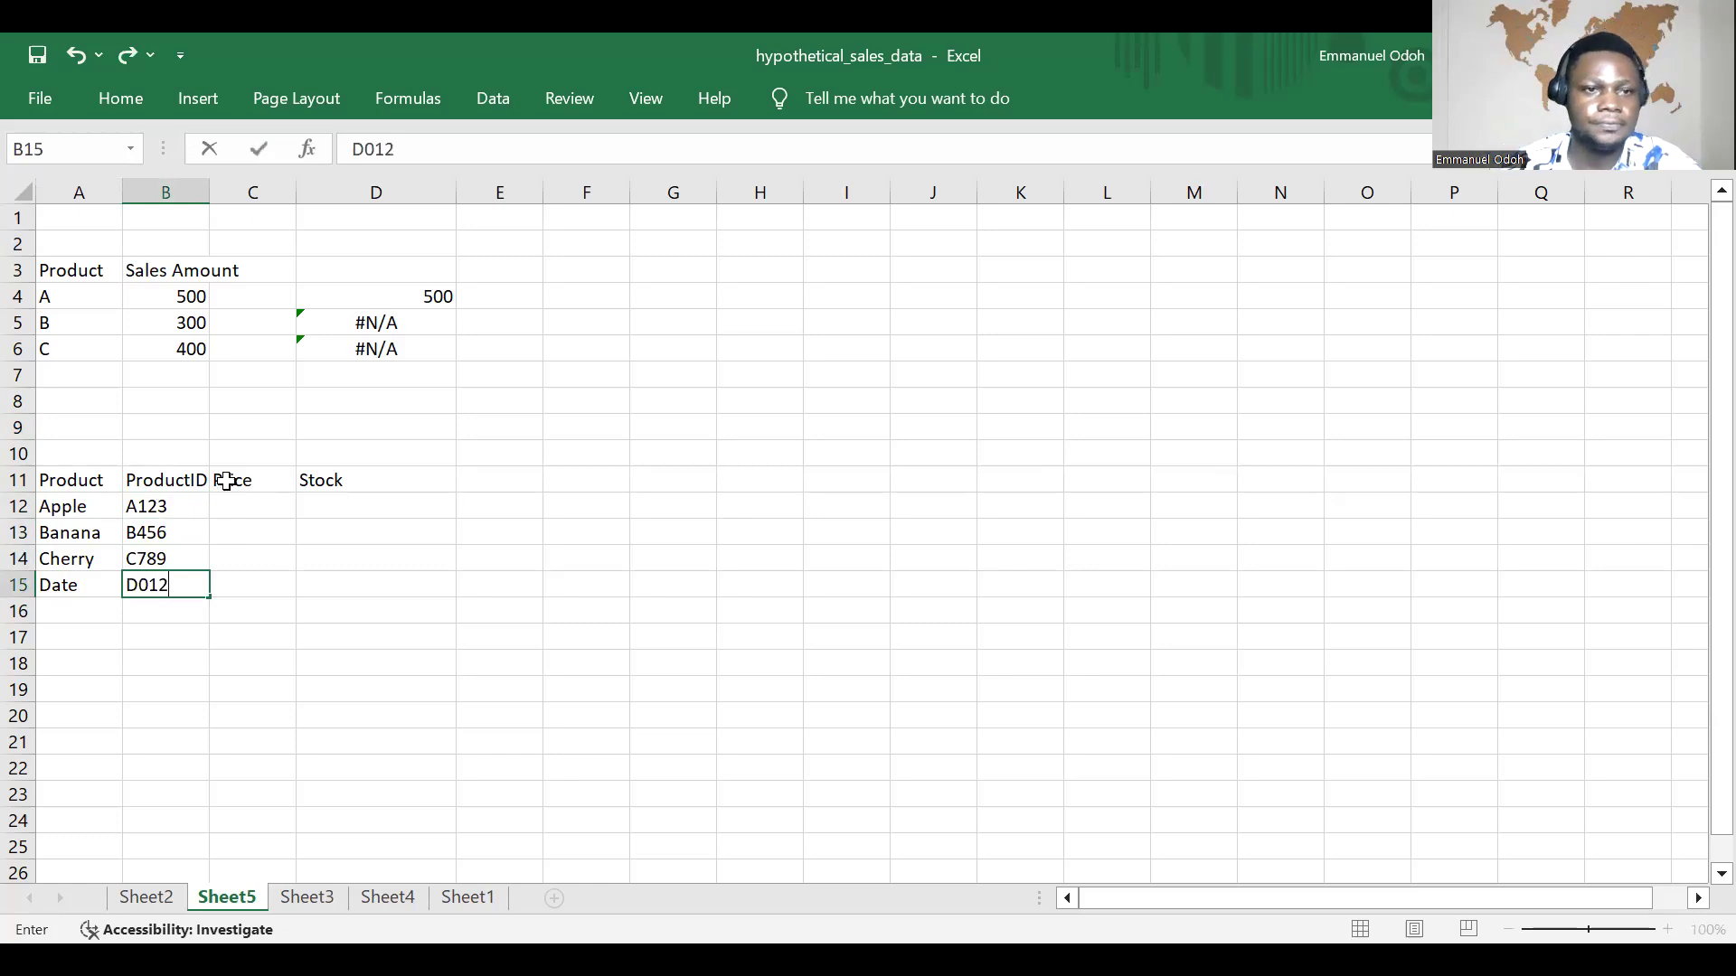
Step: Fill the Price column with 150, 80, 200 and 120 in cells C12 to C15
left_click(274, 500)
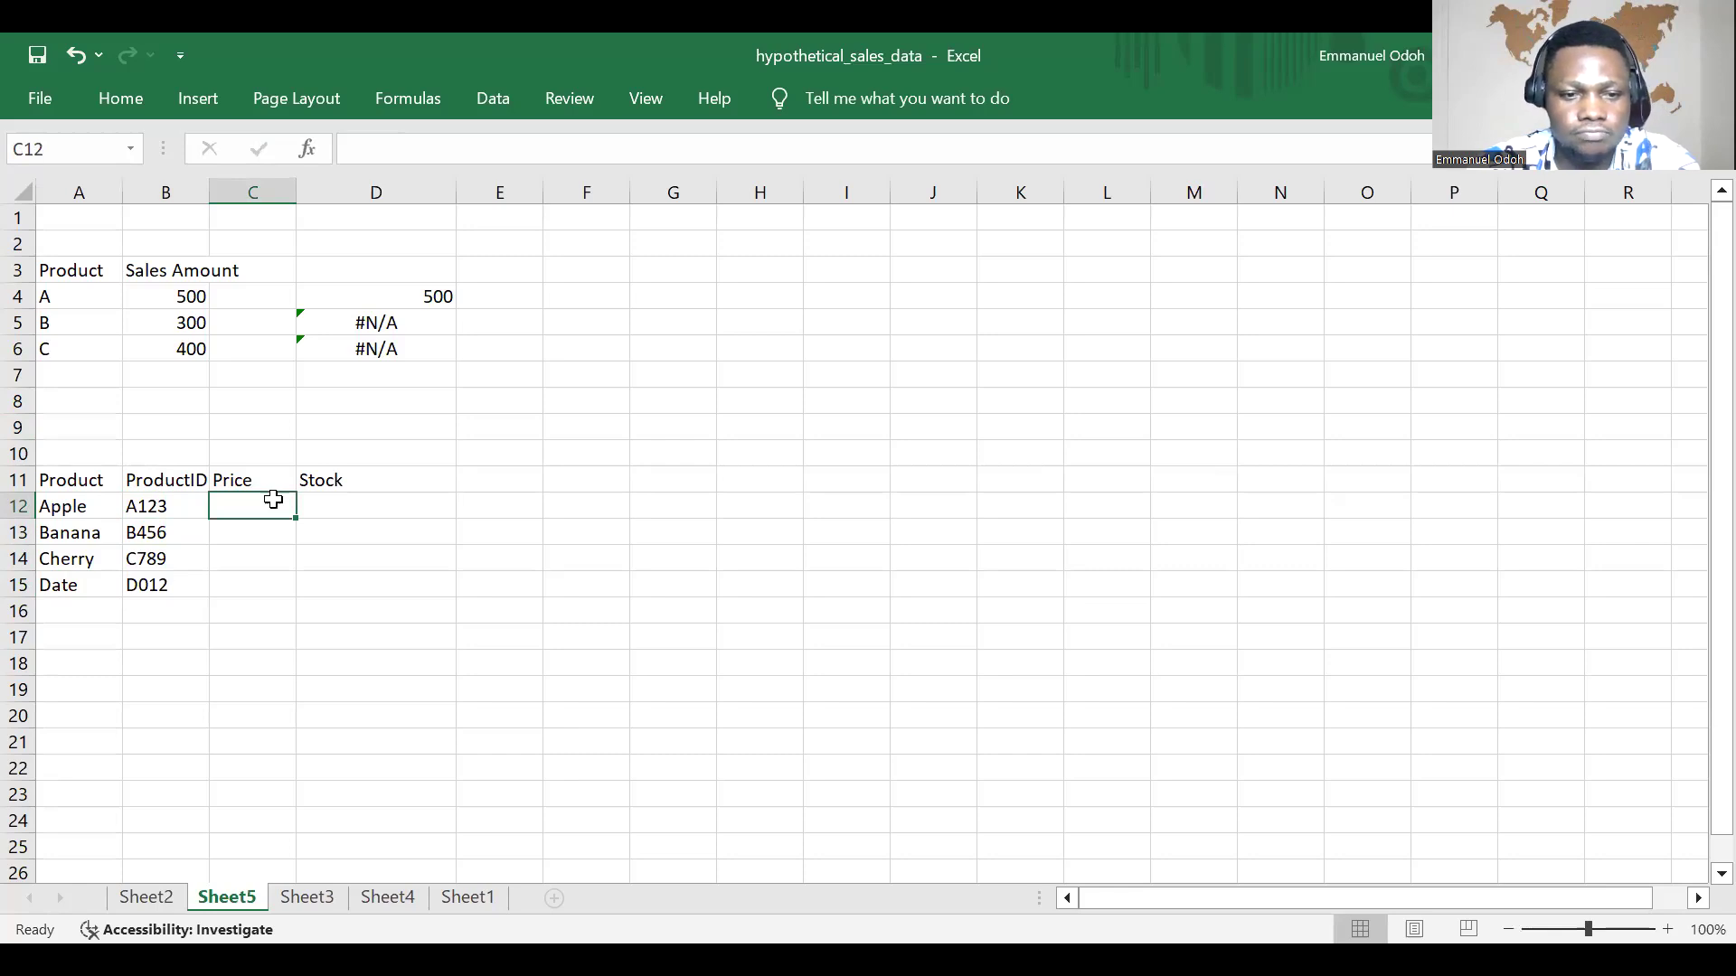
type("1.")
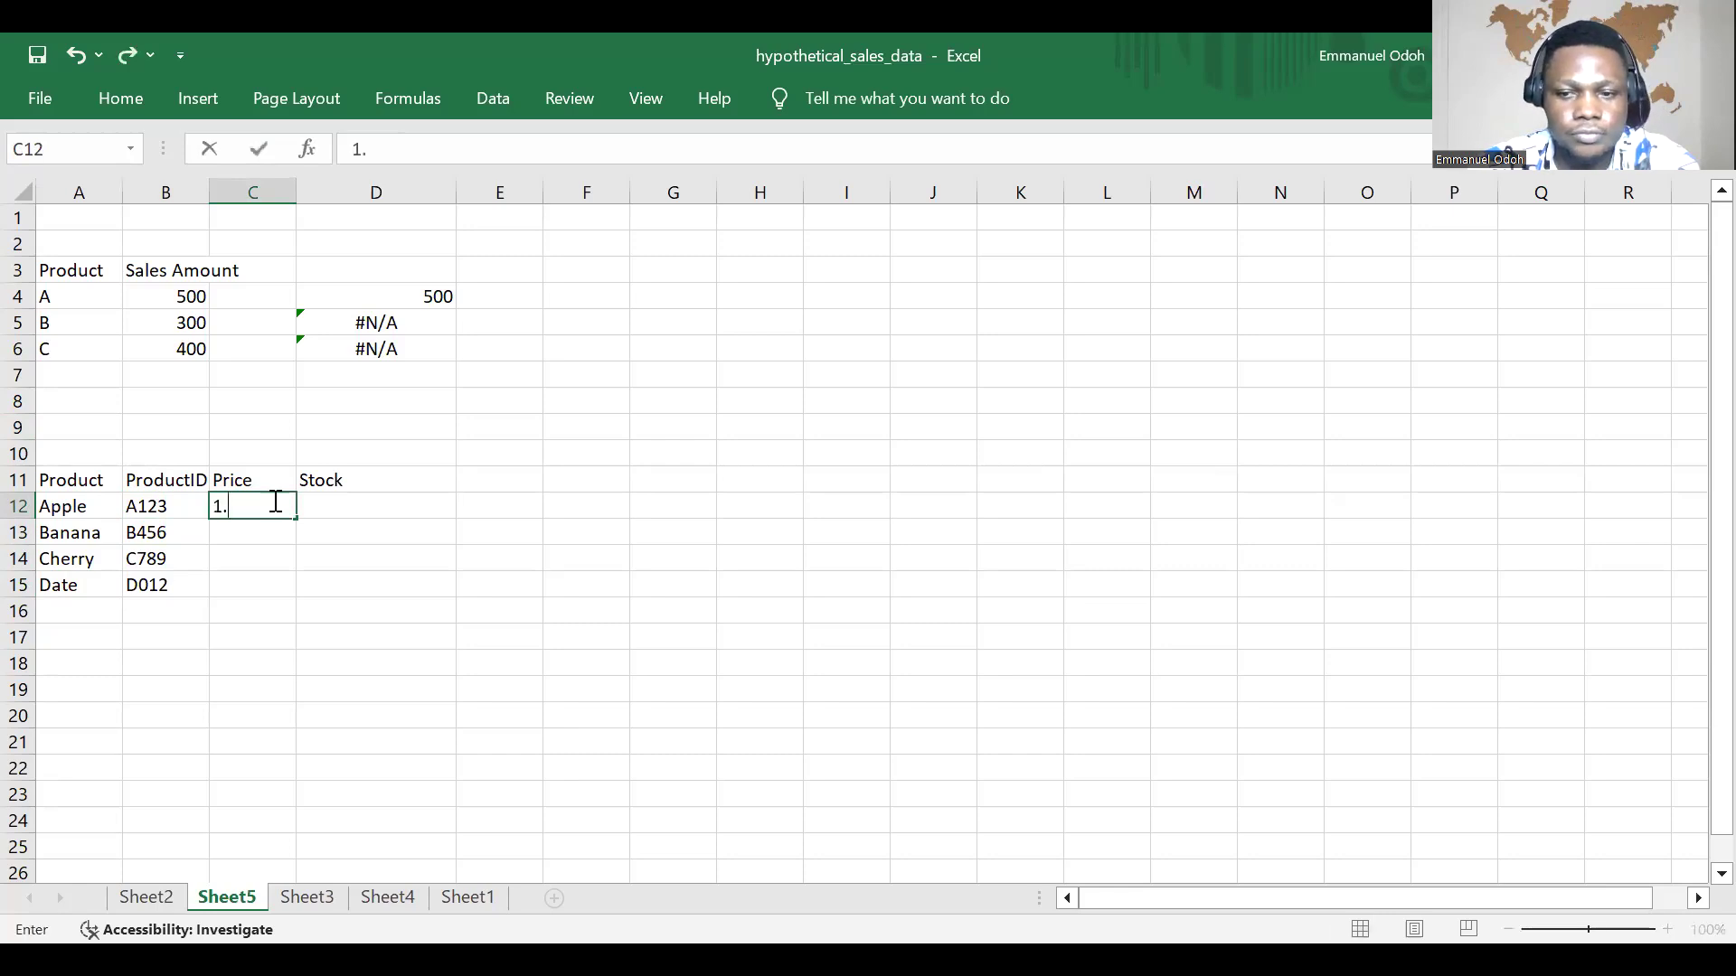
key("BackSpace")
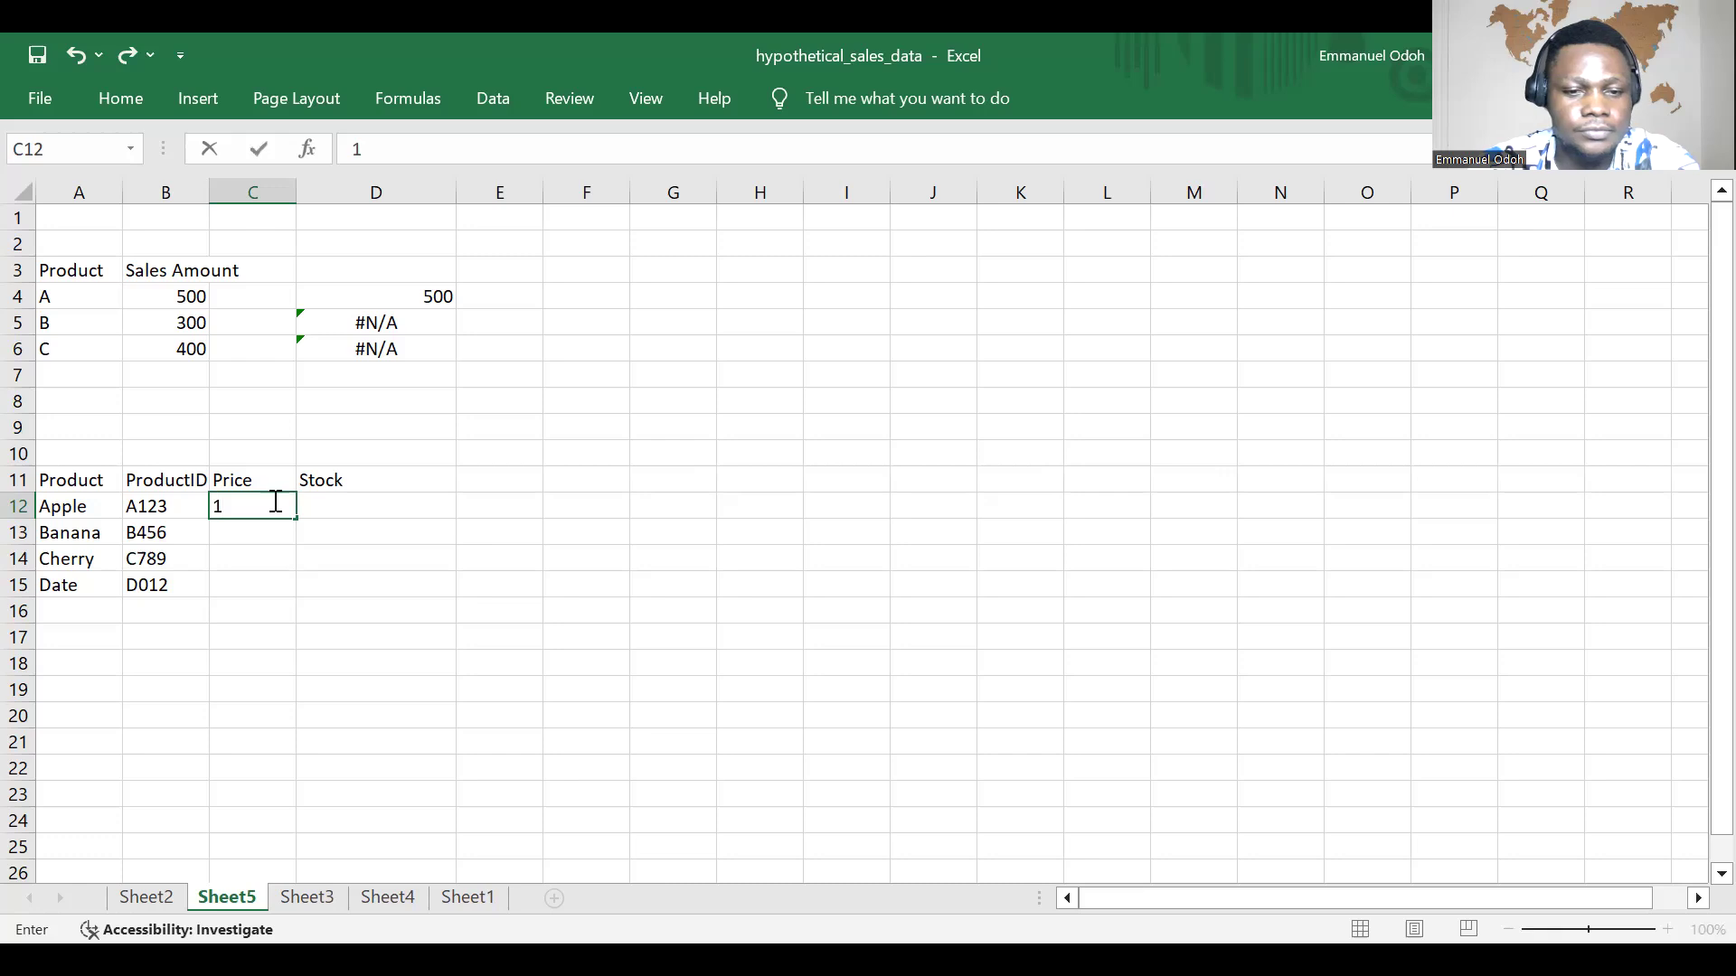
type("50")
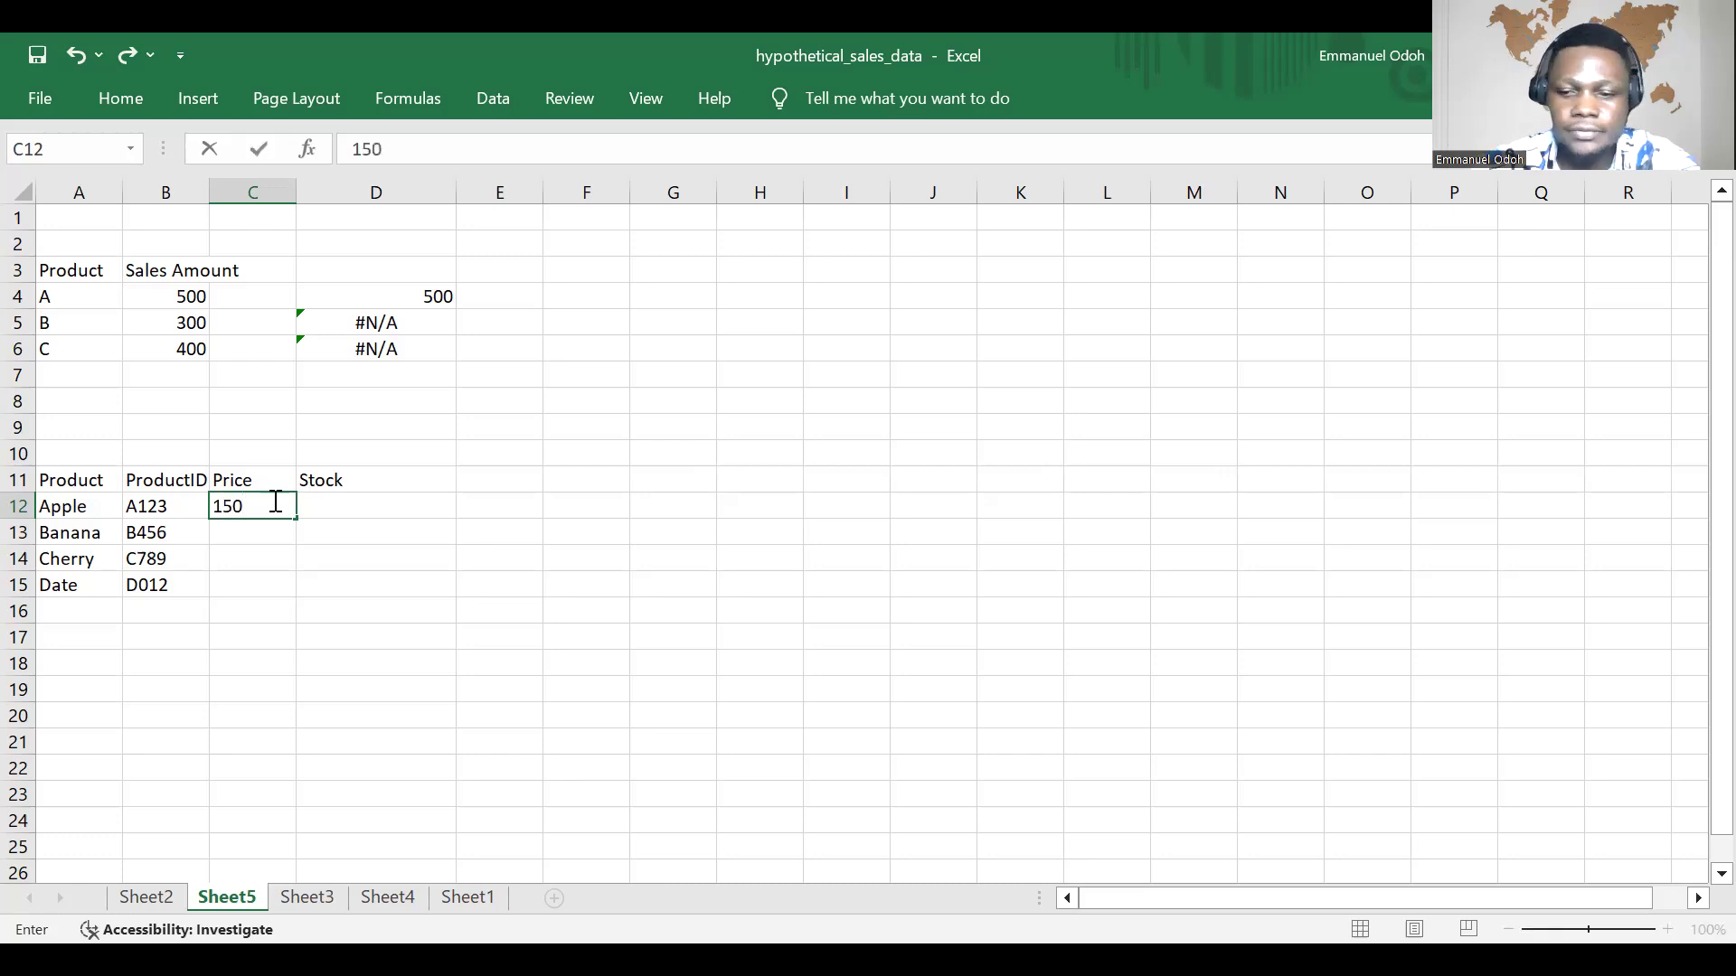
key("Return")
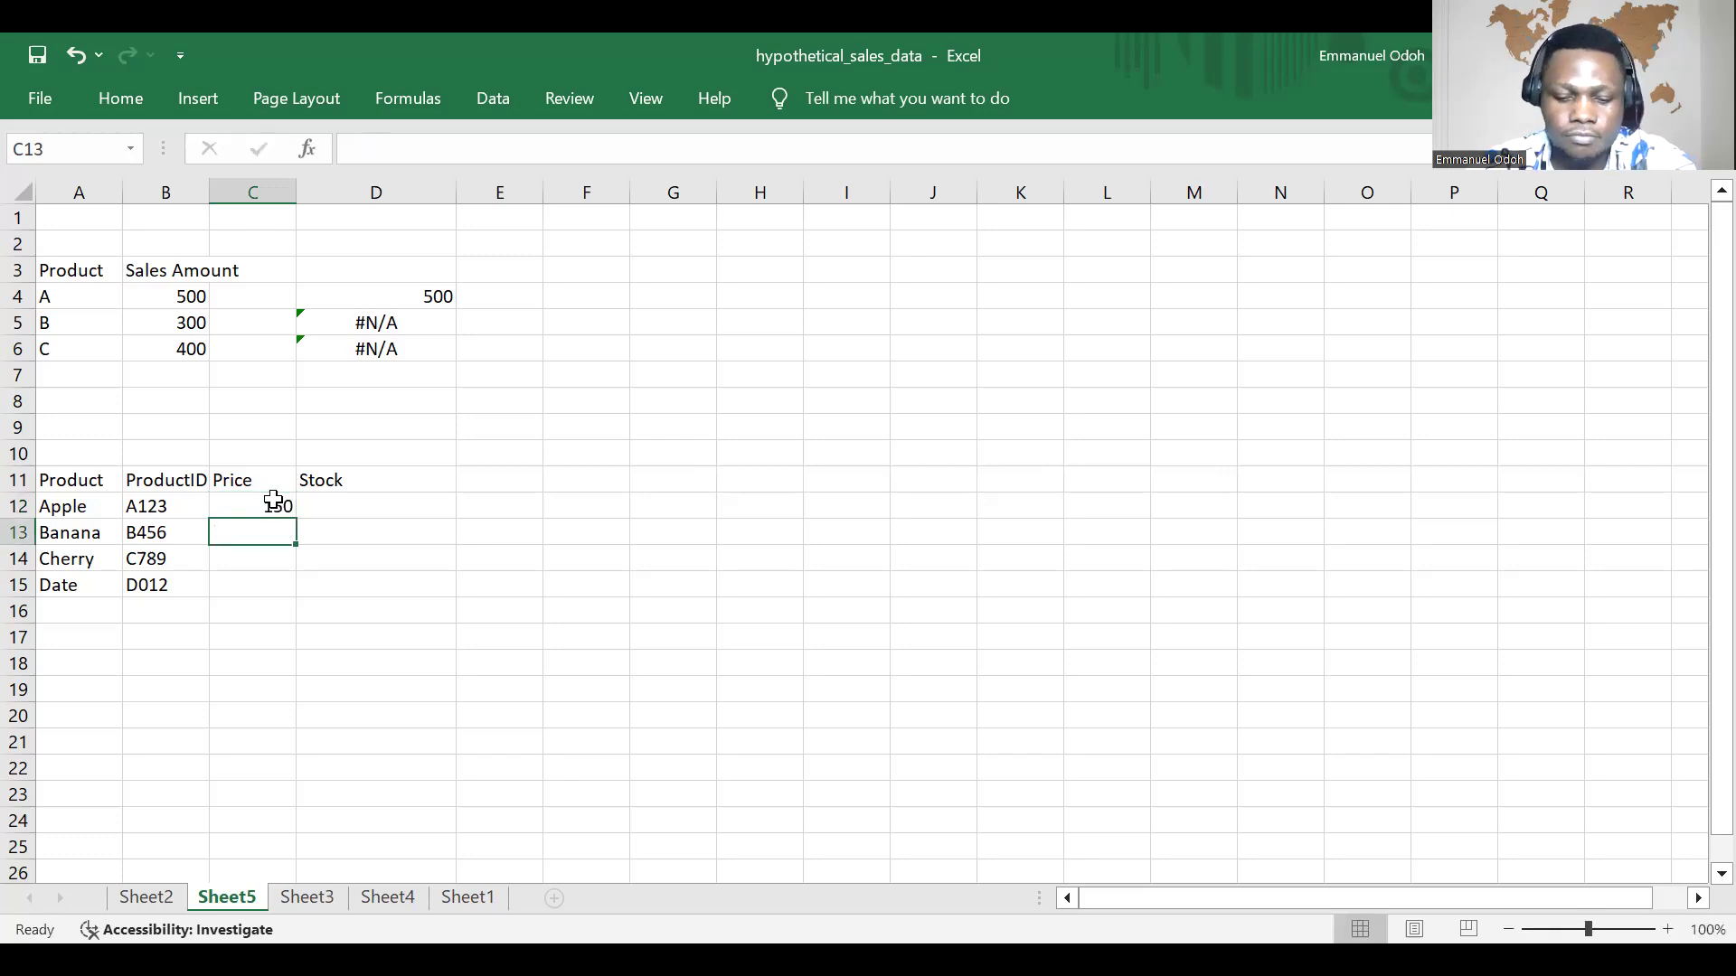
type("80")
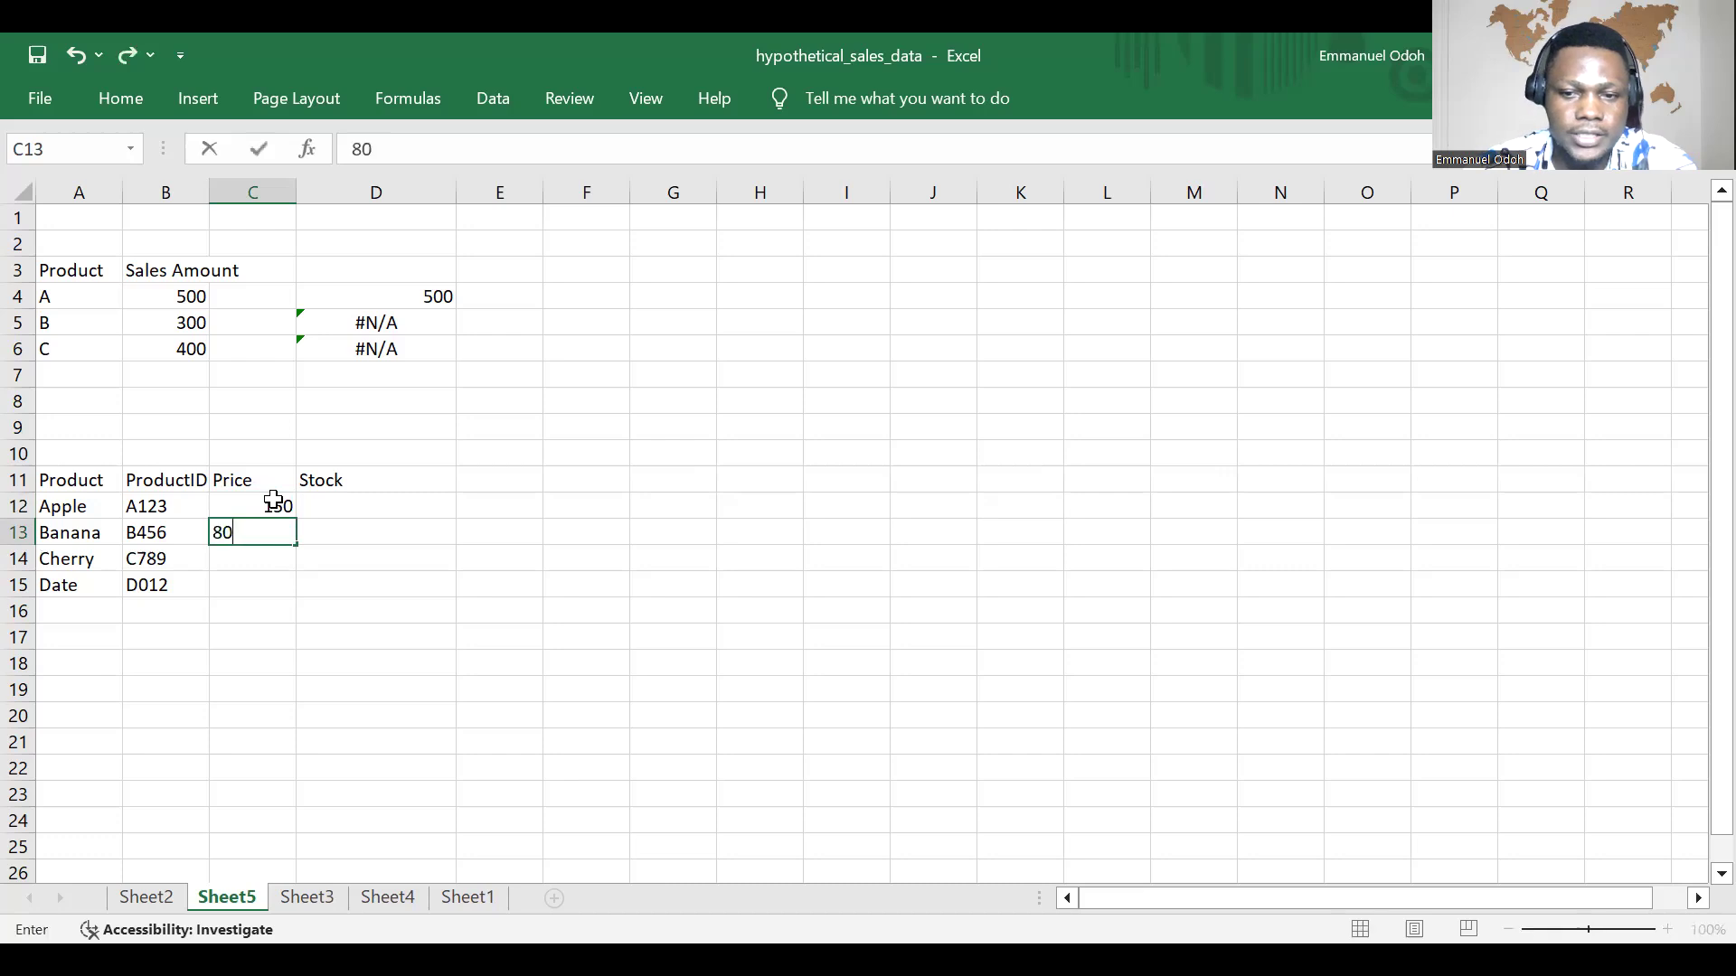
key("Return")
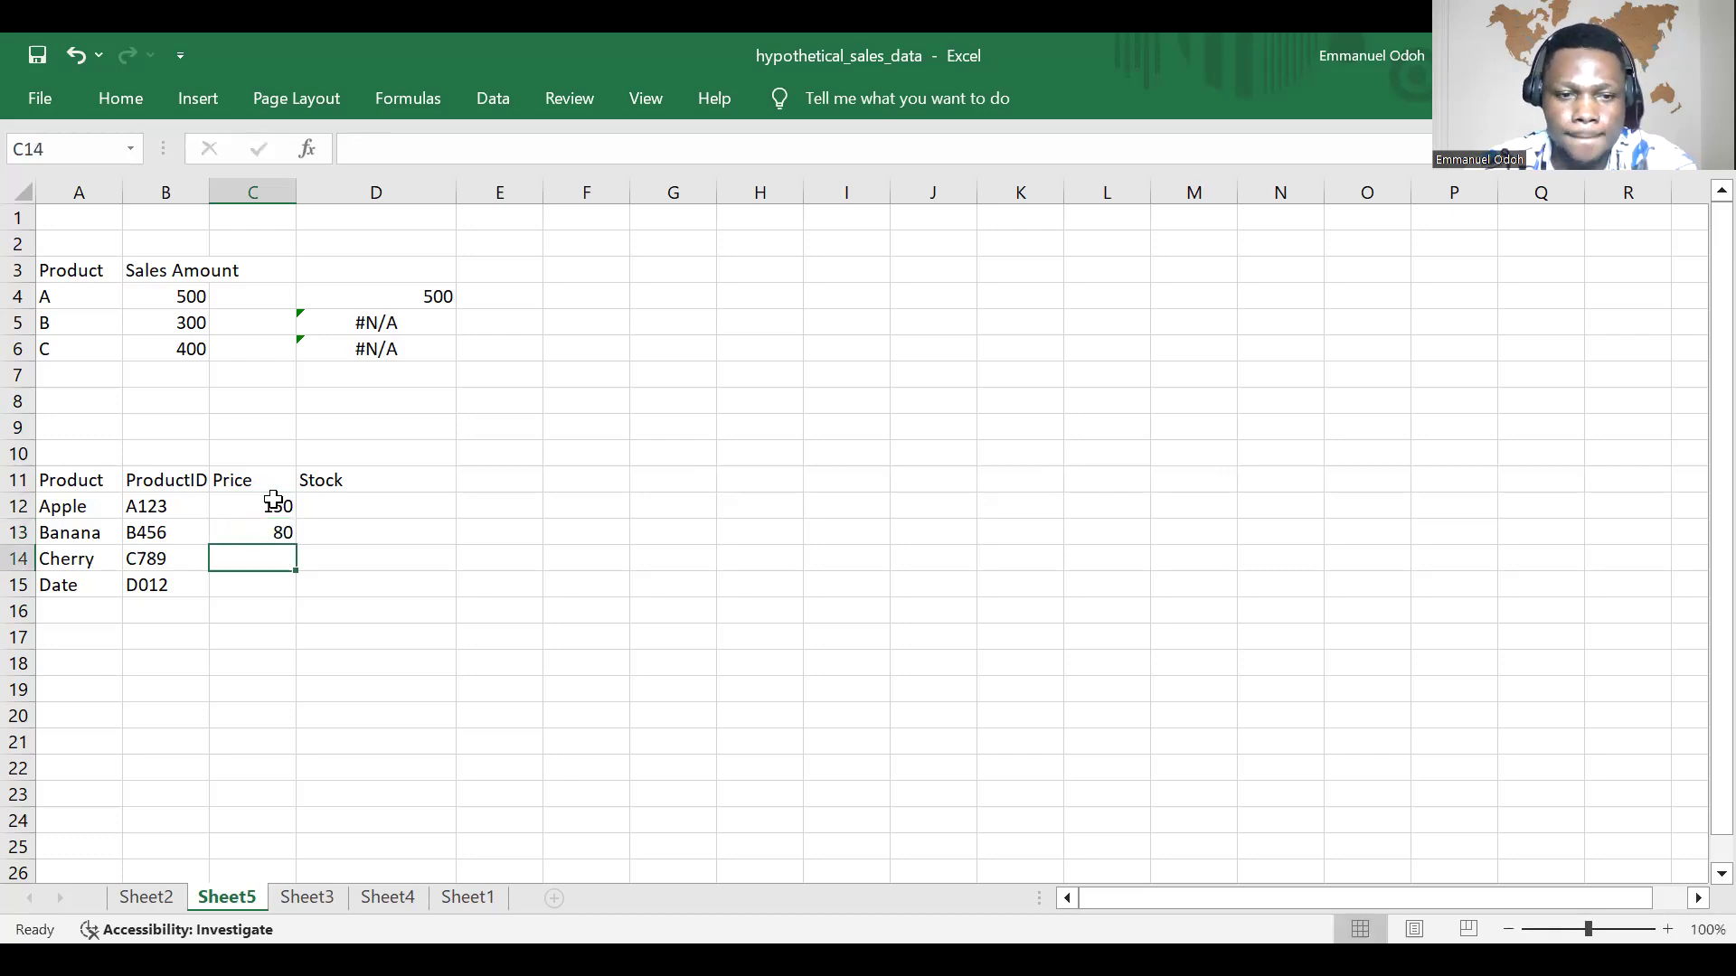
type("200")
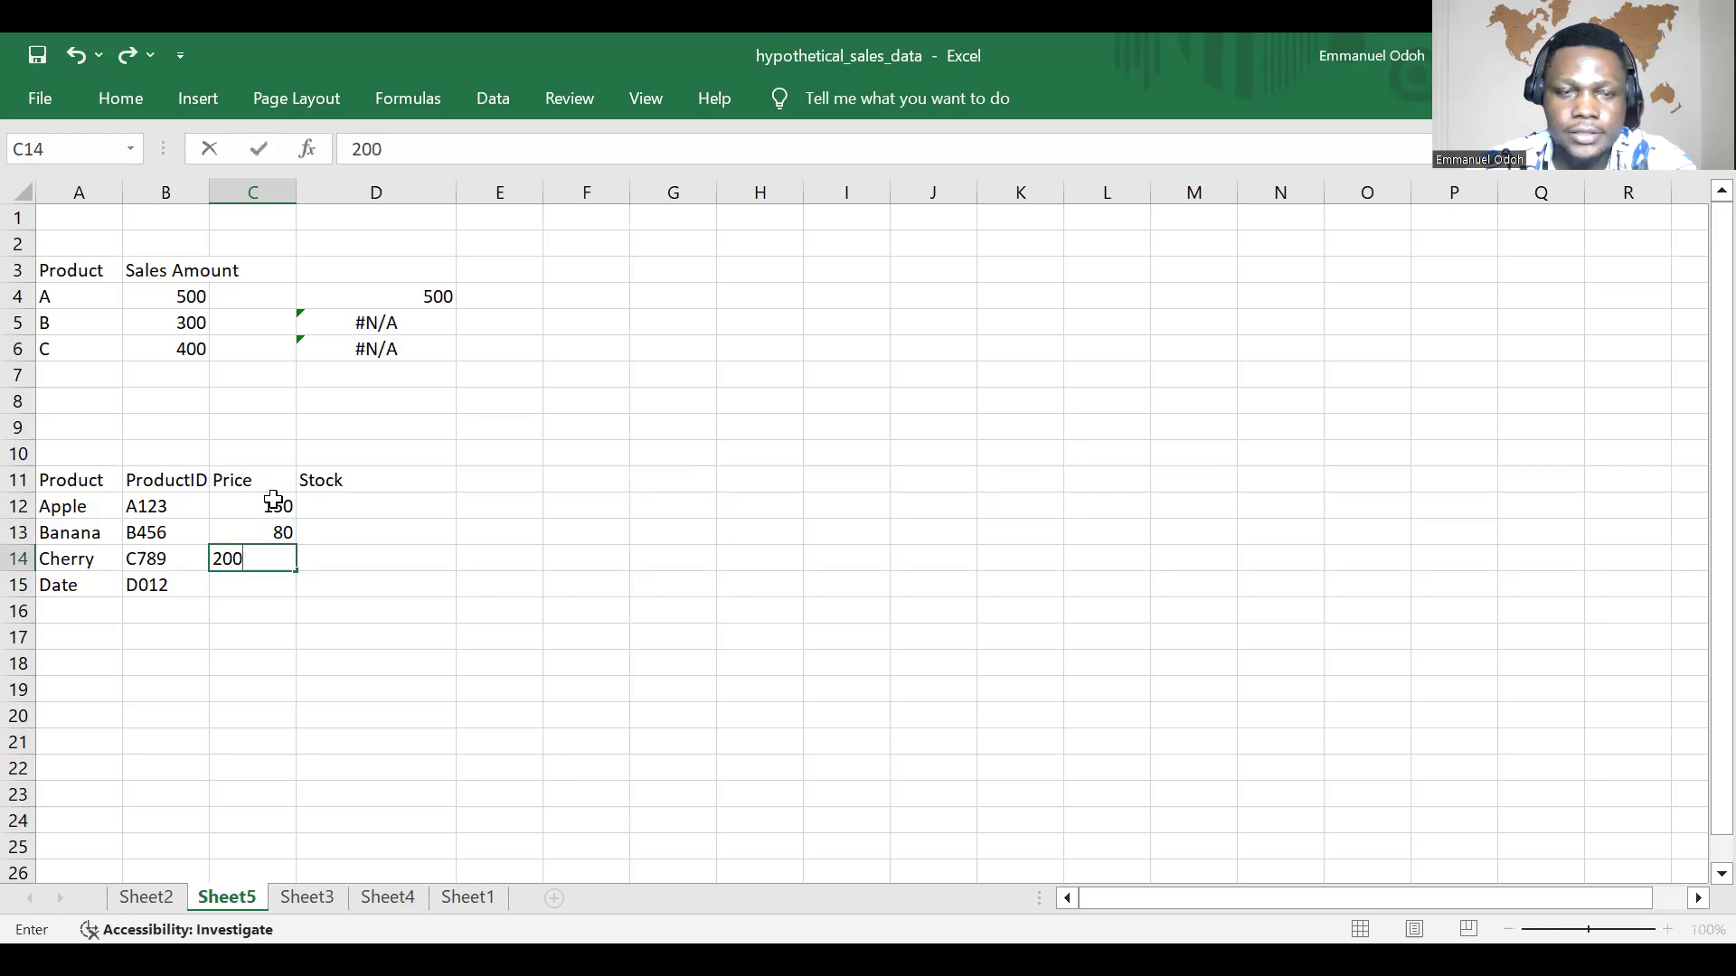
key("Return")
type("120")
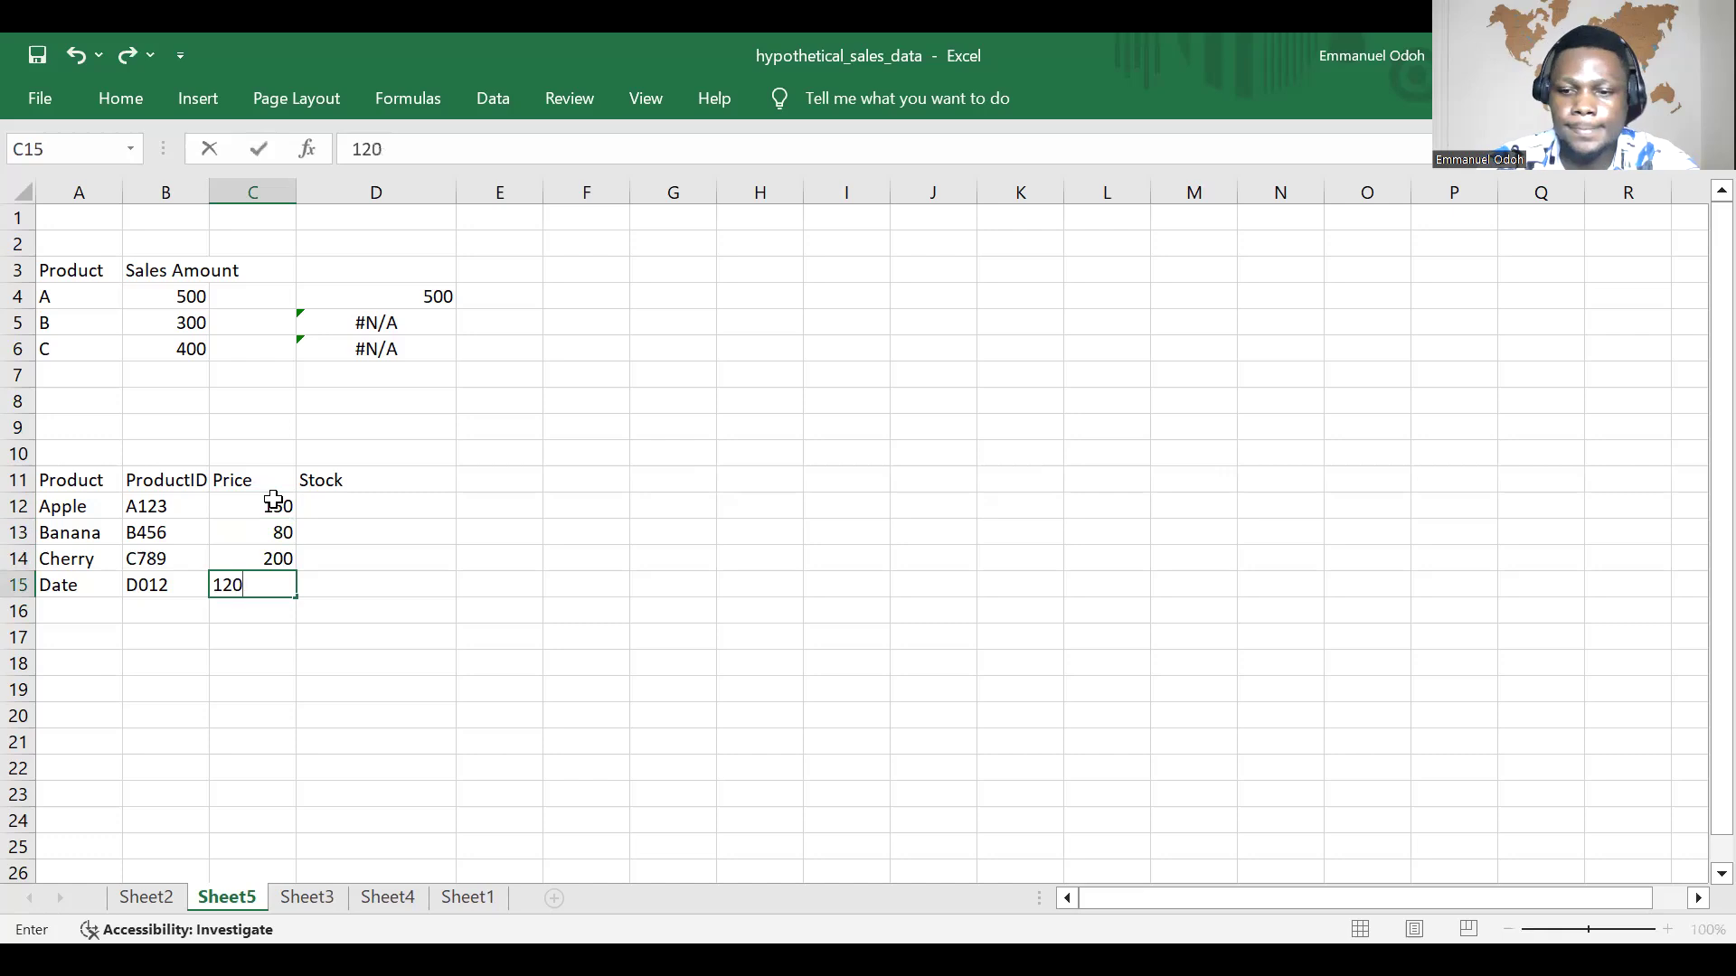
key("Tab")
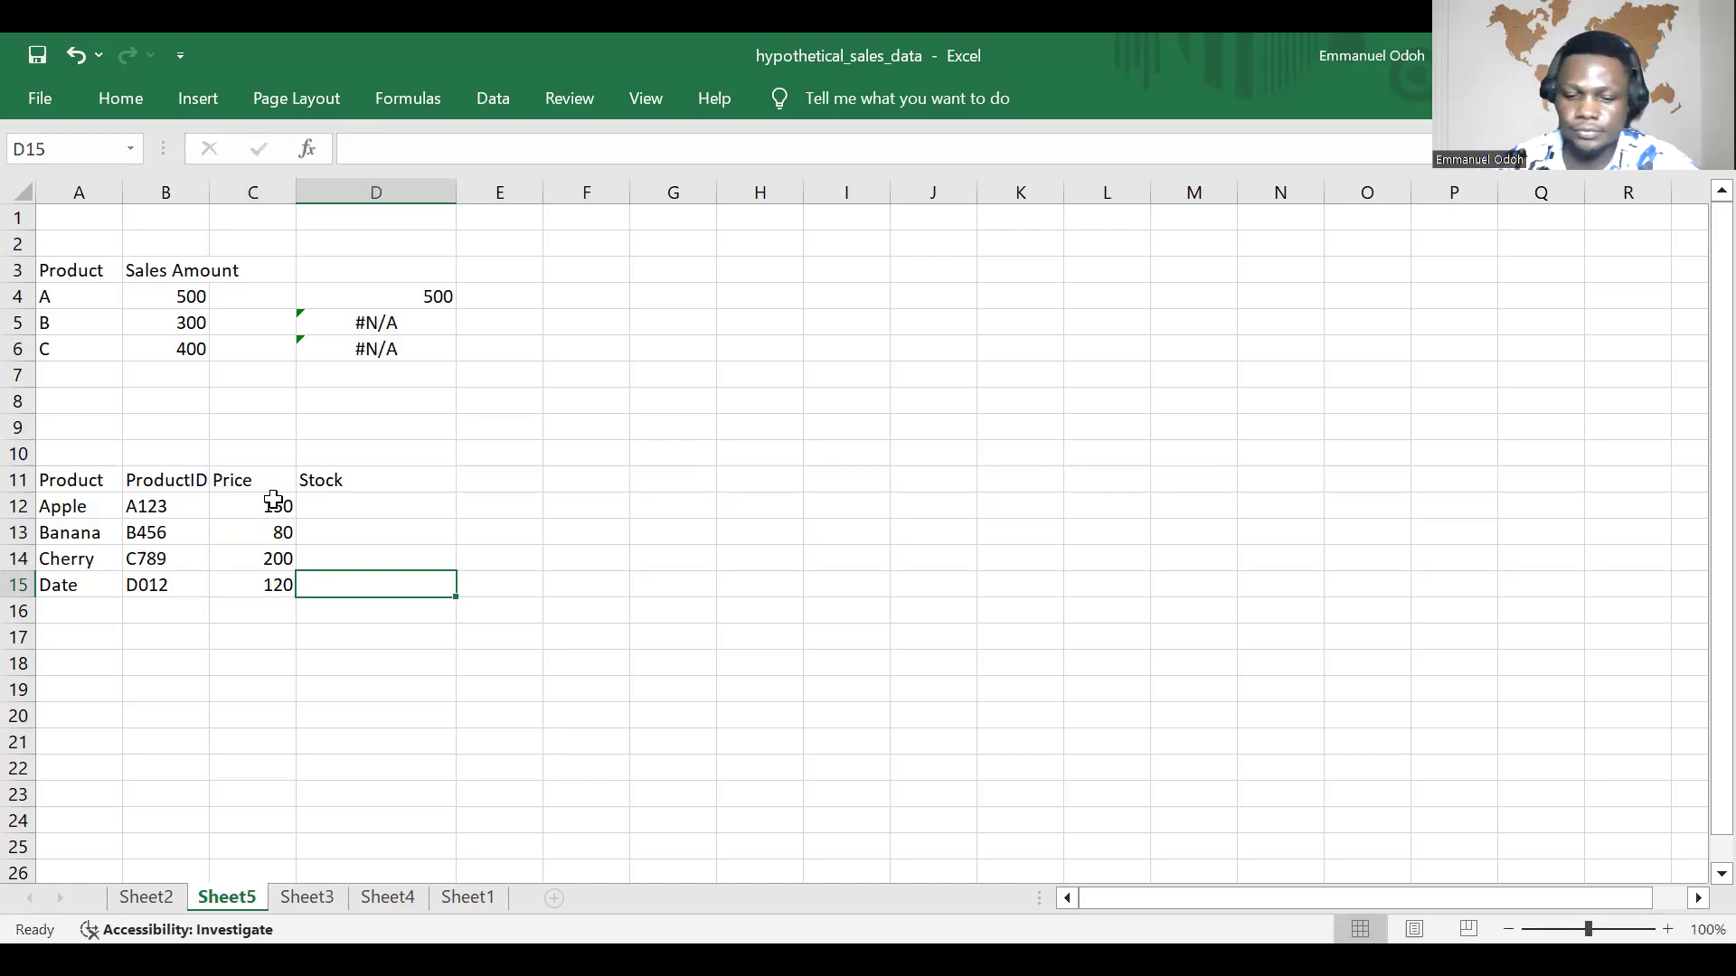
Step: Fill the Stock column with 100, 150, 200 and 250 in cells D12 to D15
left_click(391, 505)
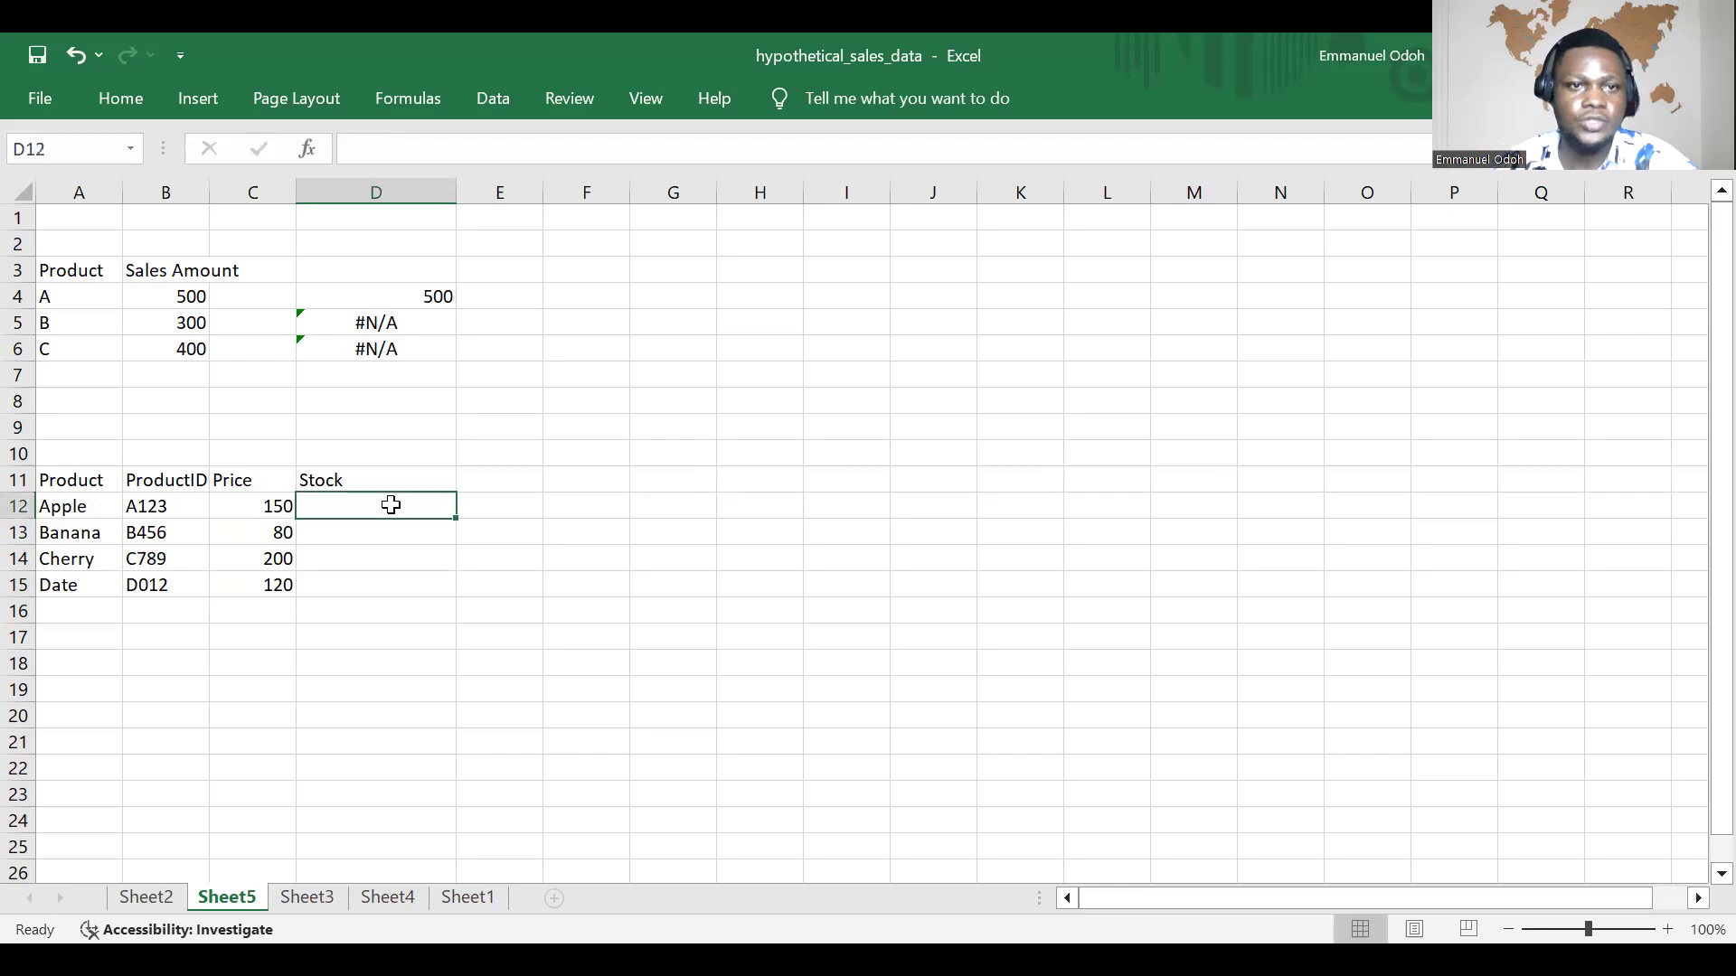
type("00")
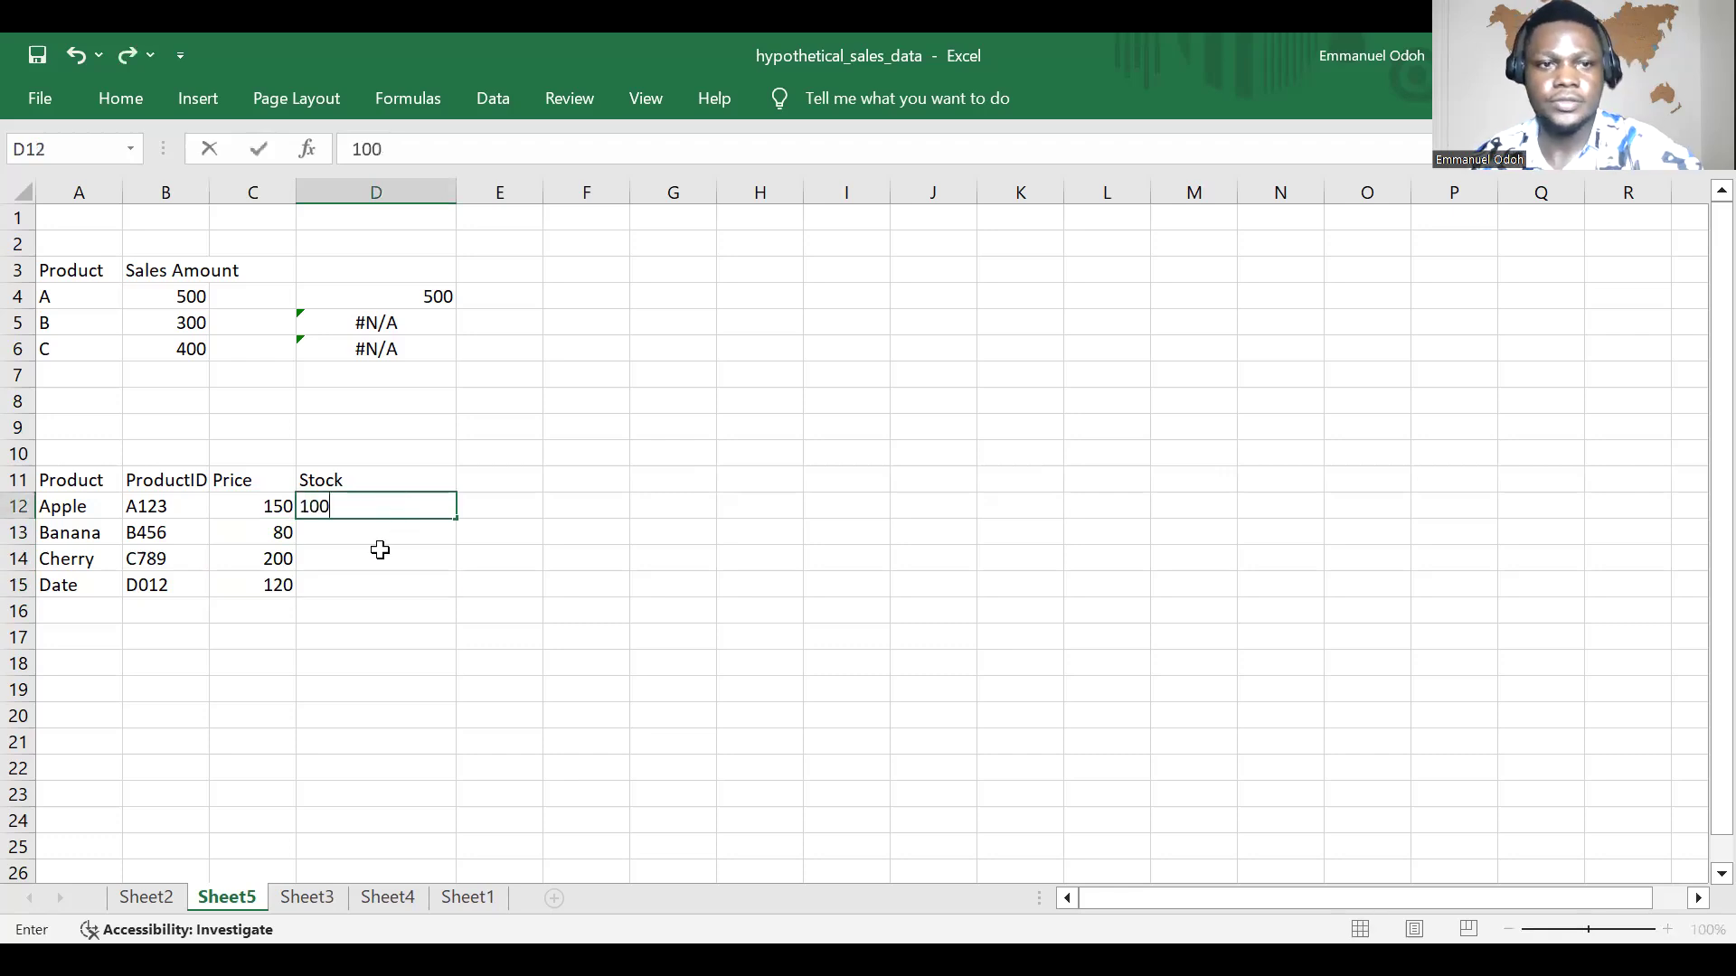
left_click(381, 531)
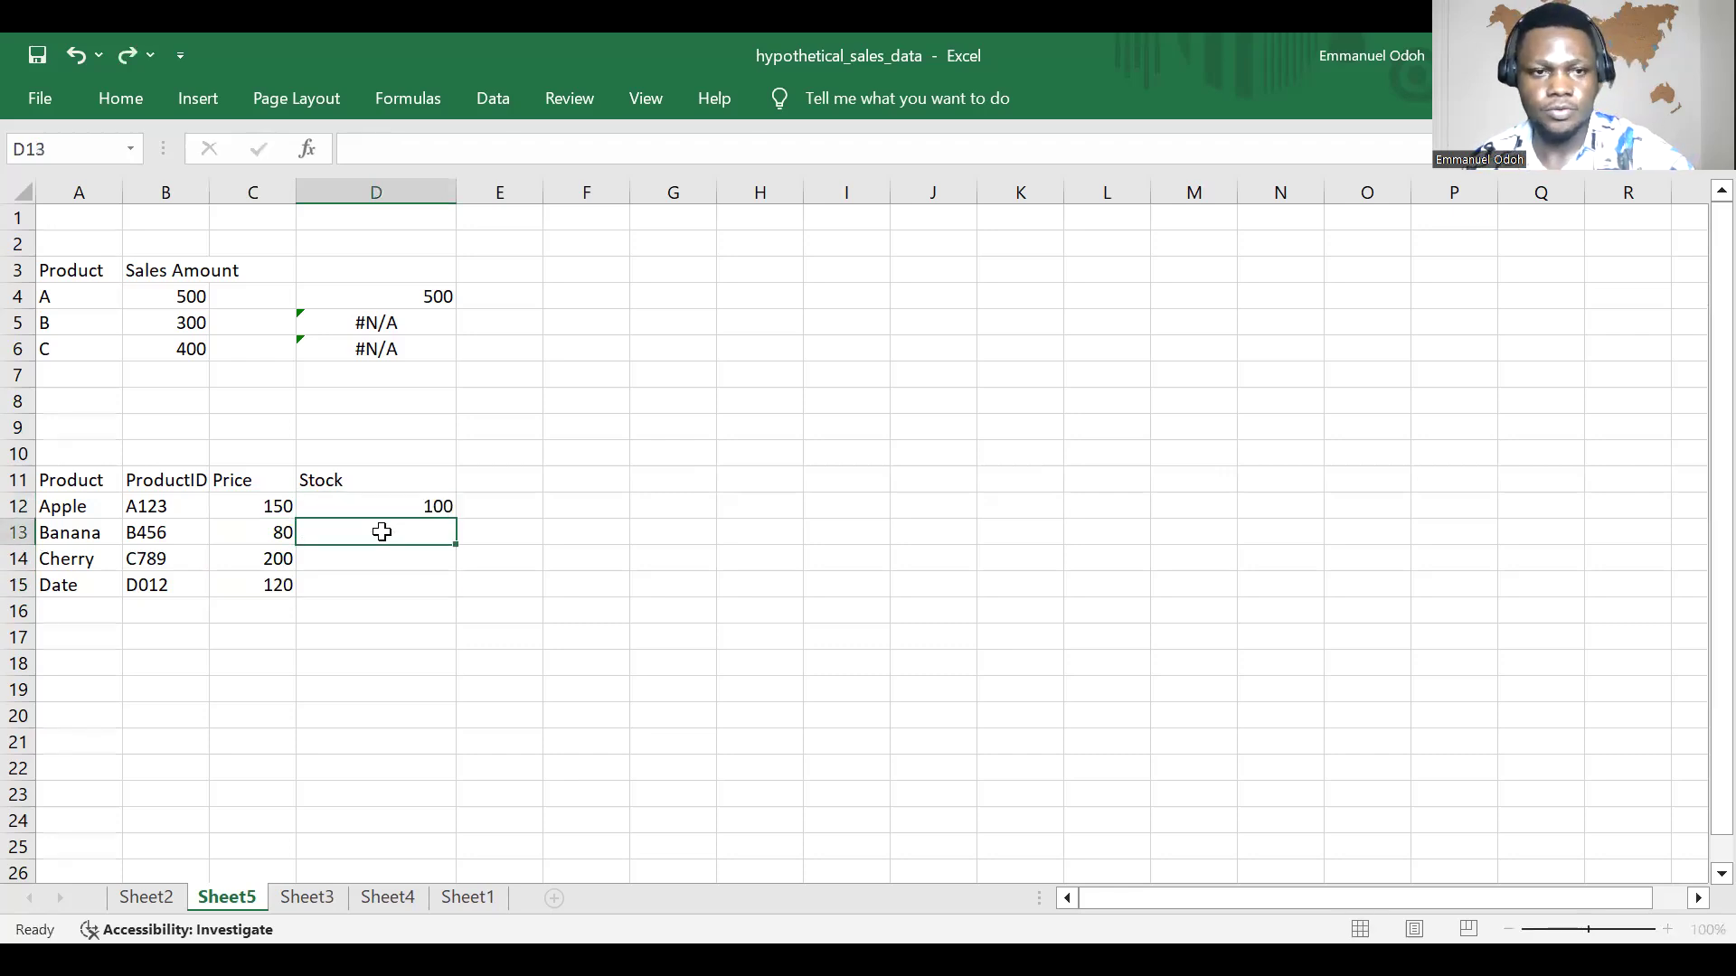
type("15")
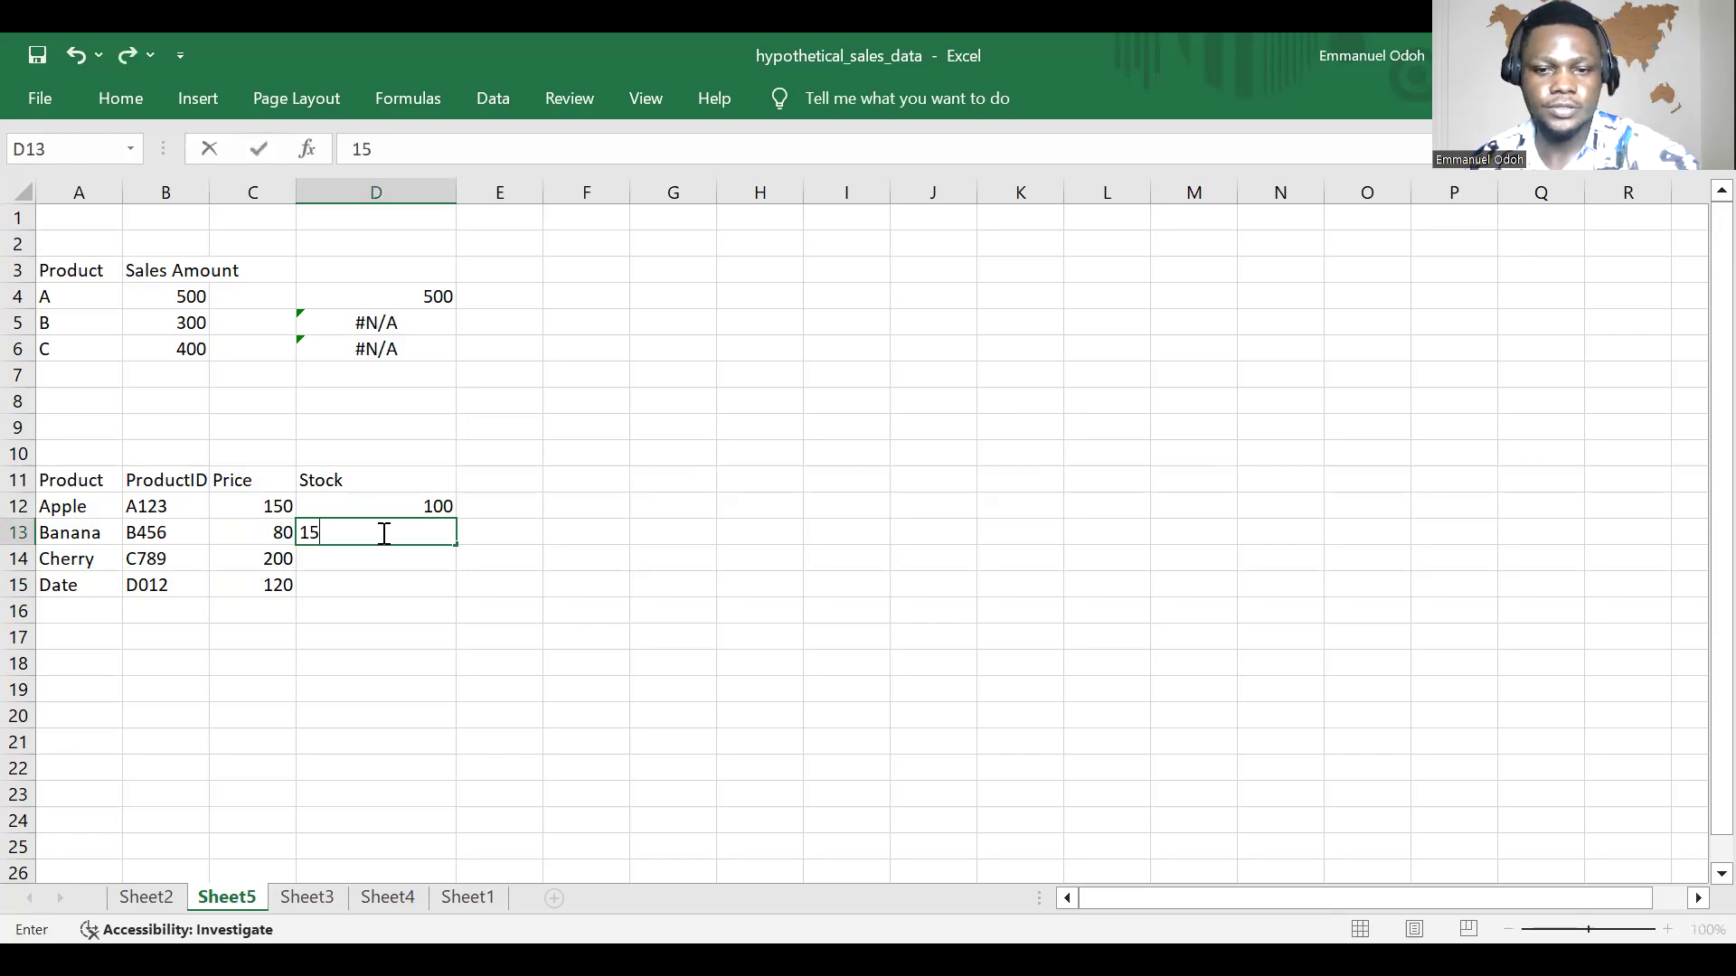
type("0")
left_click(377, 554)
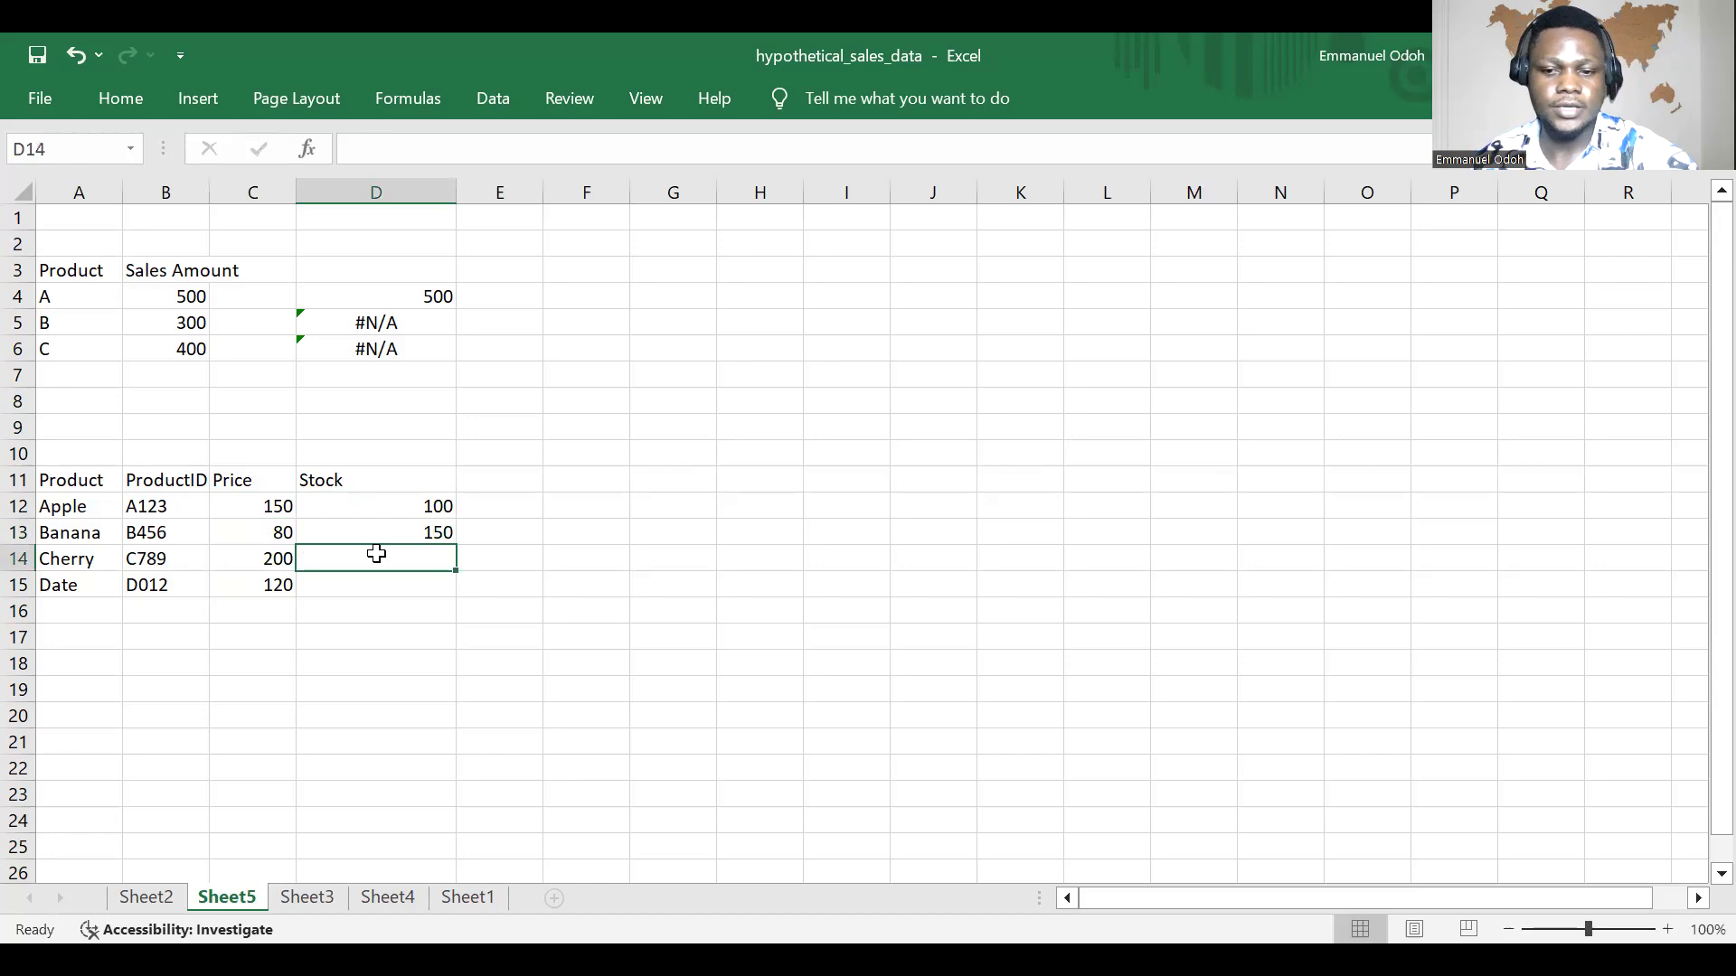
type("200")
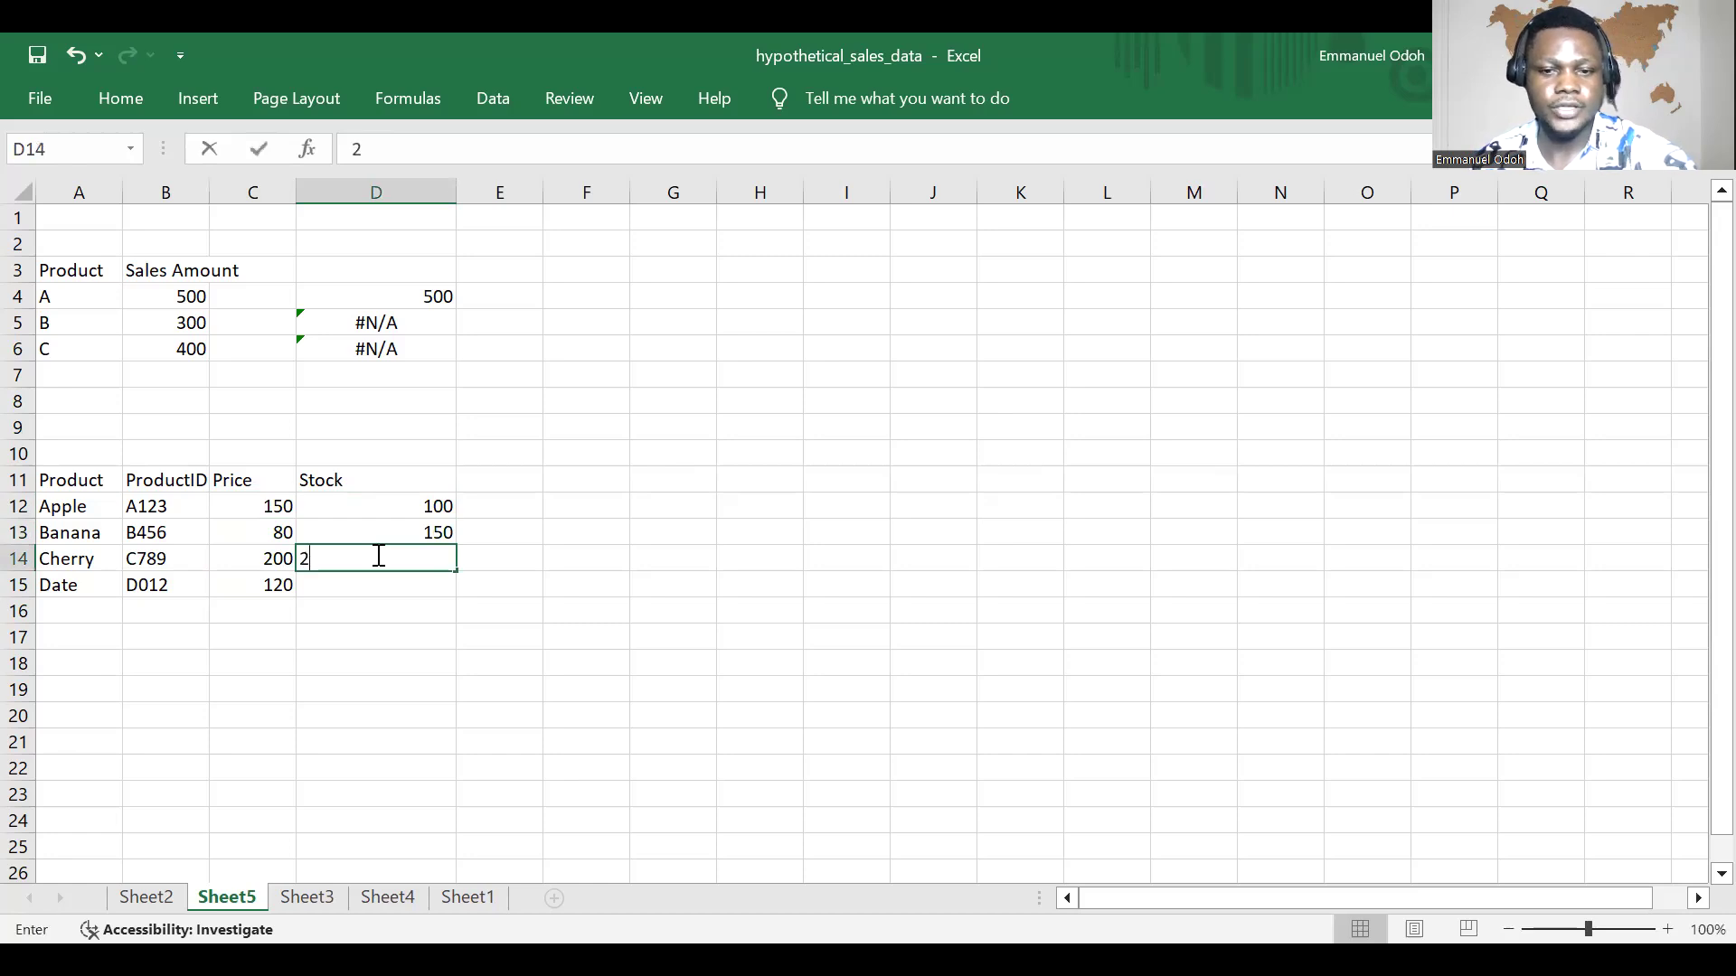
left_click(353, 577)
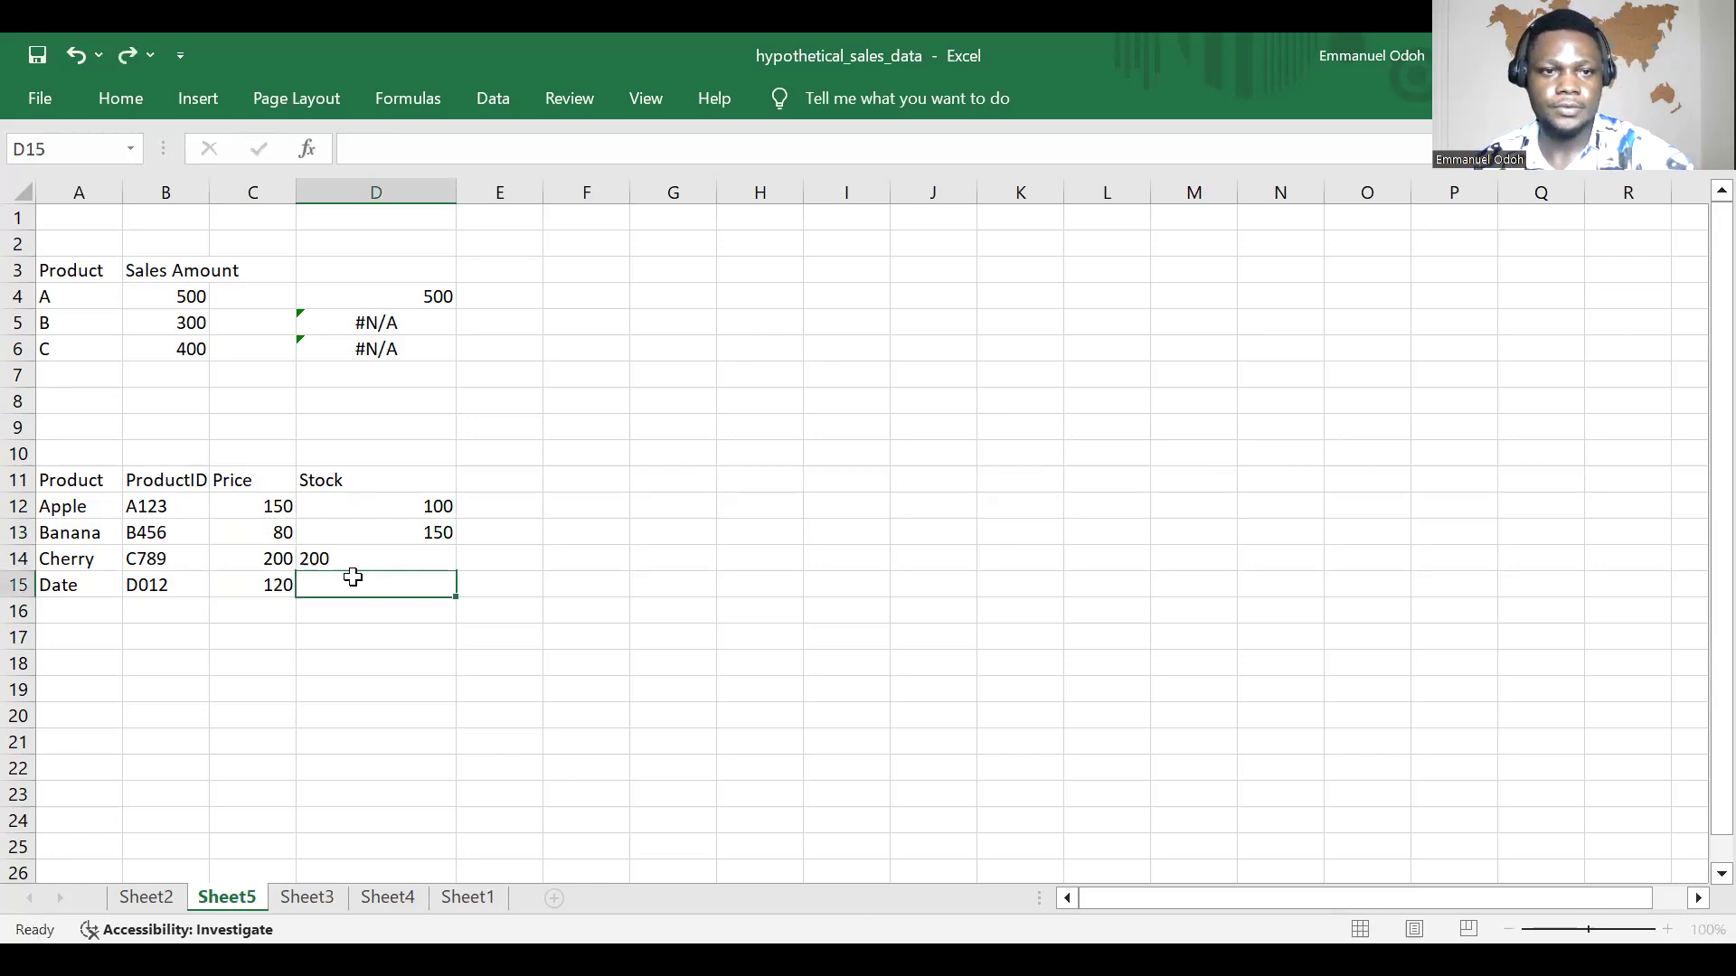
type("250")
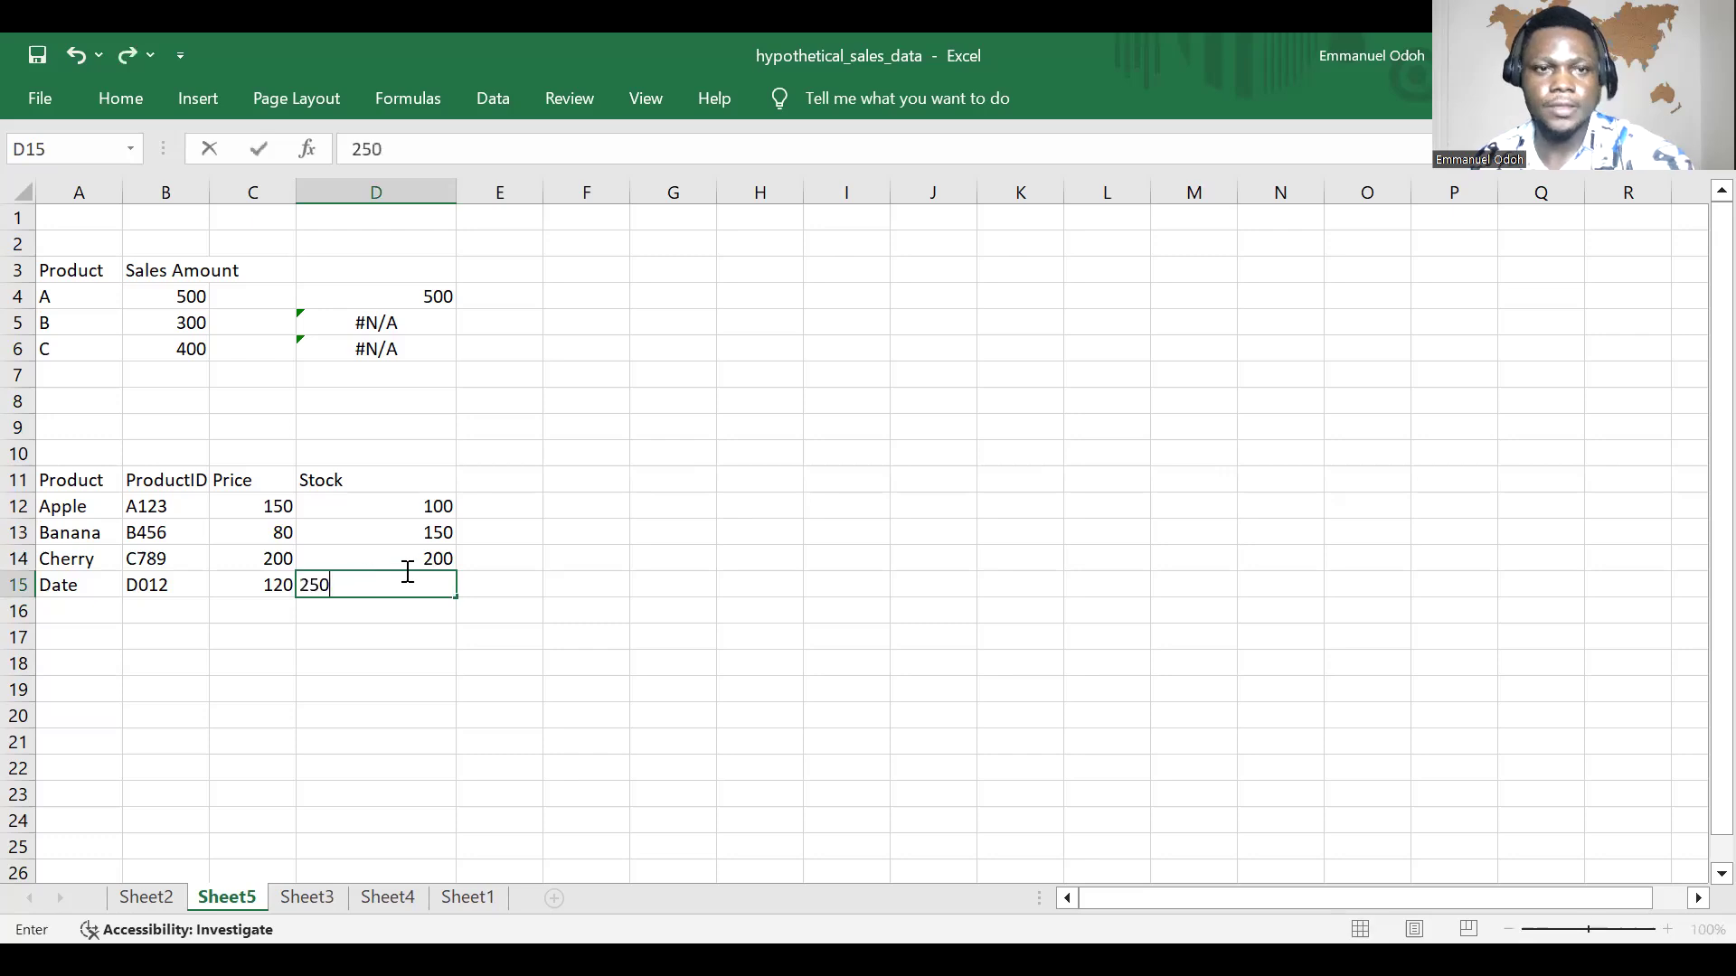
left_click(474, 606)
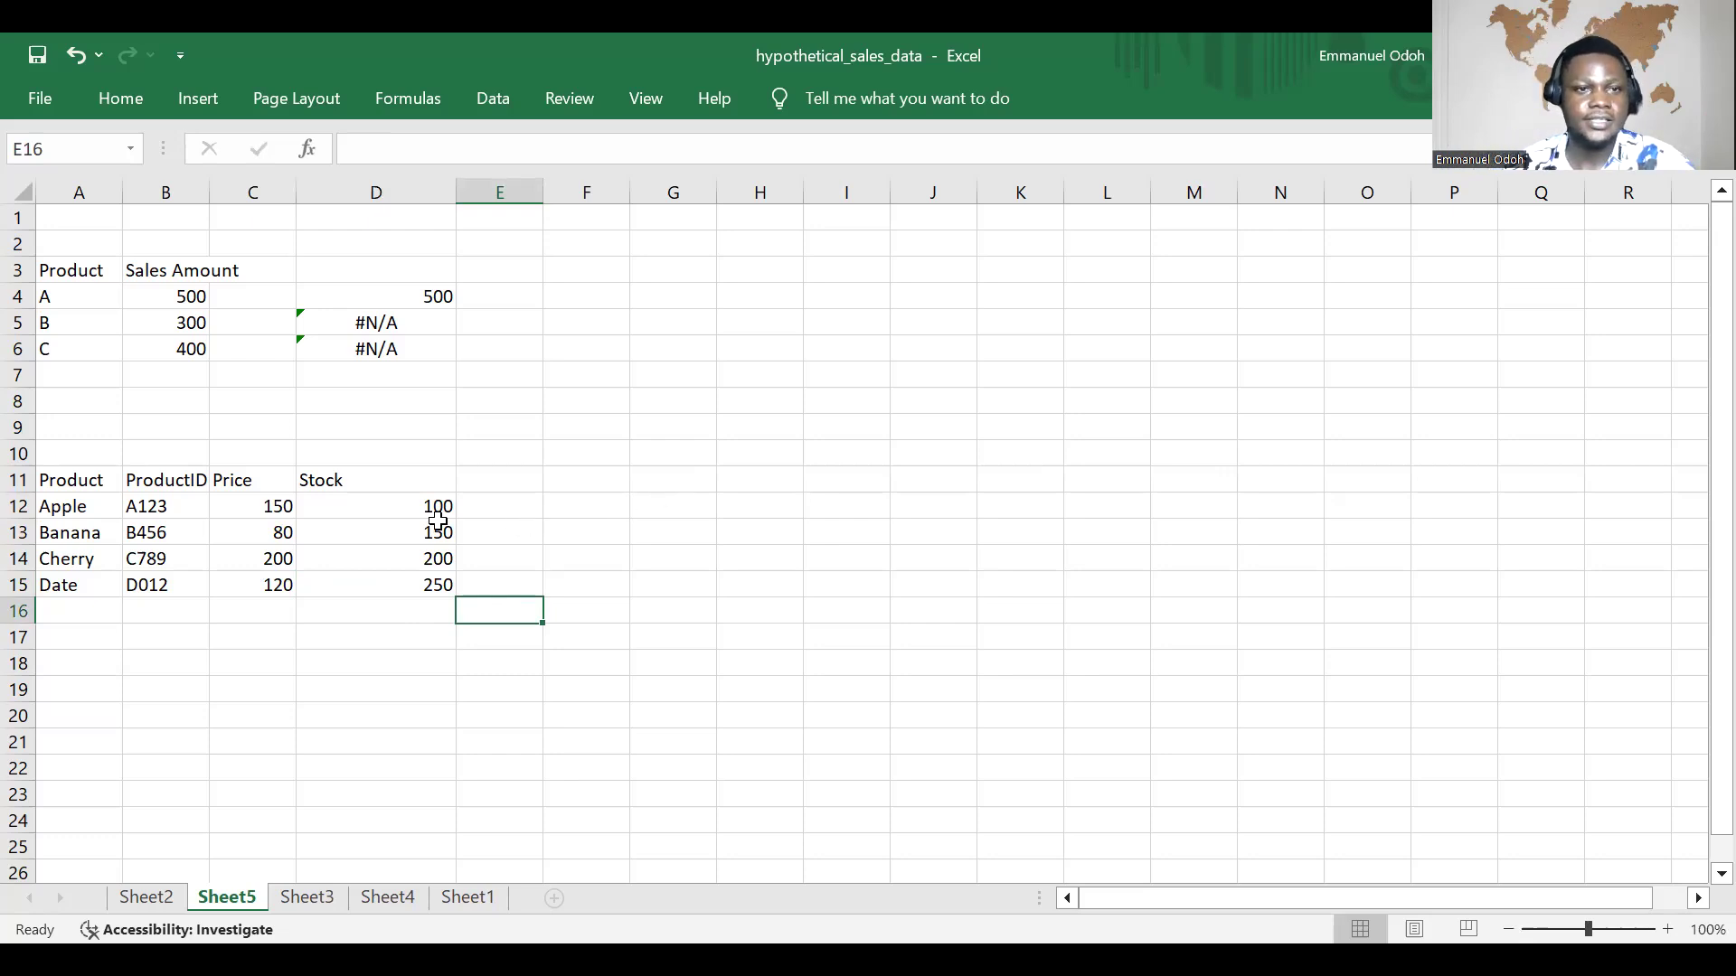
Step: Begin a VLOOKUP formula in cell E13 with "Banana" as the lookup value
scroll(489, 462, "down", 2)
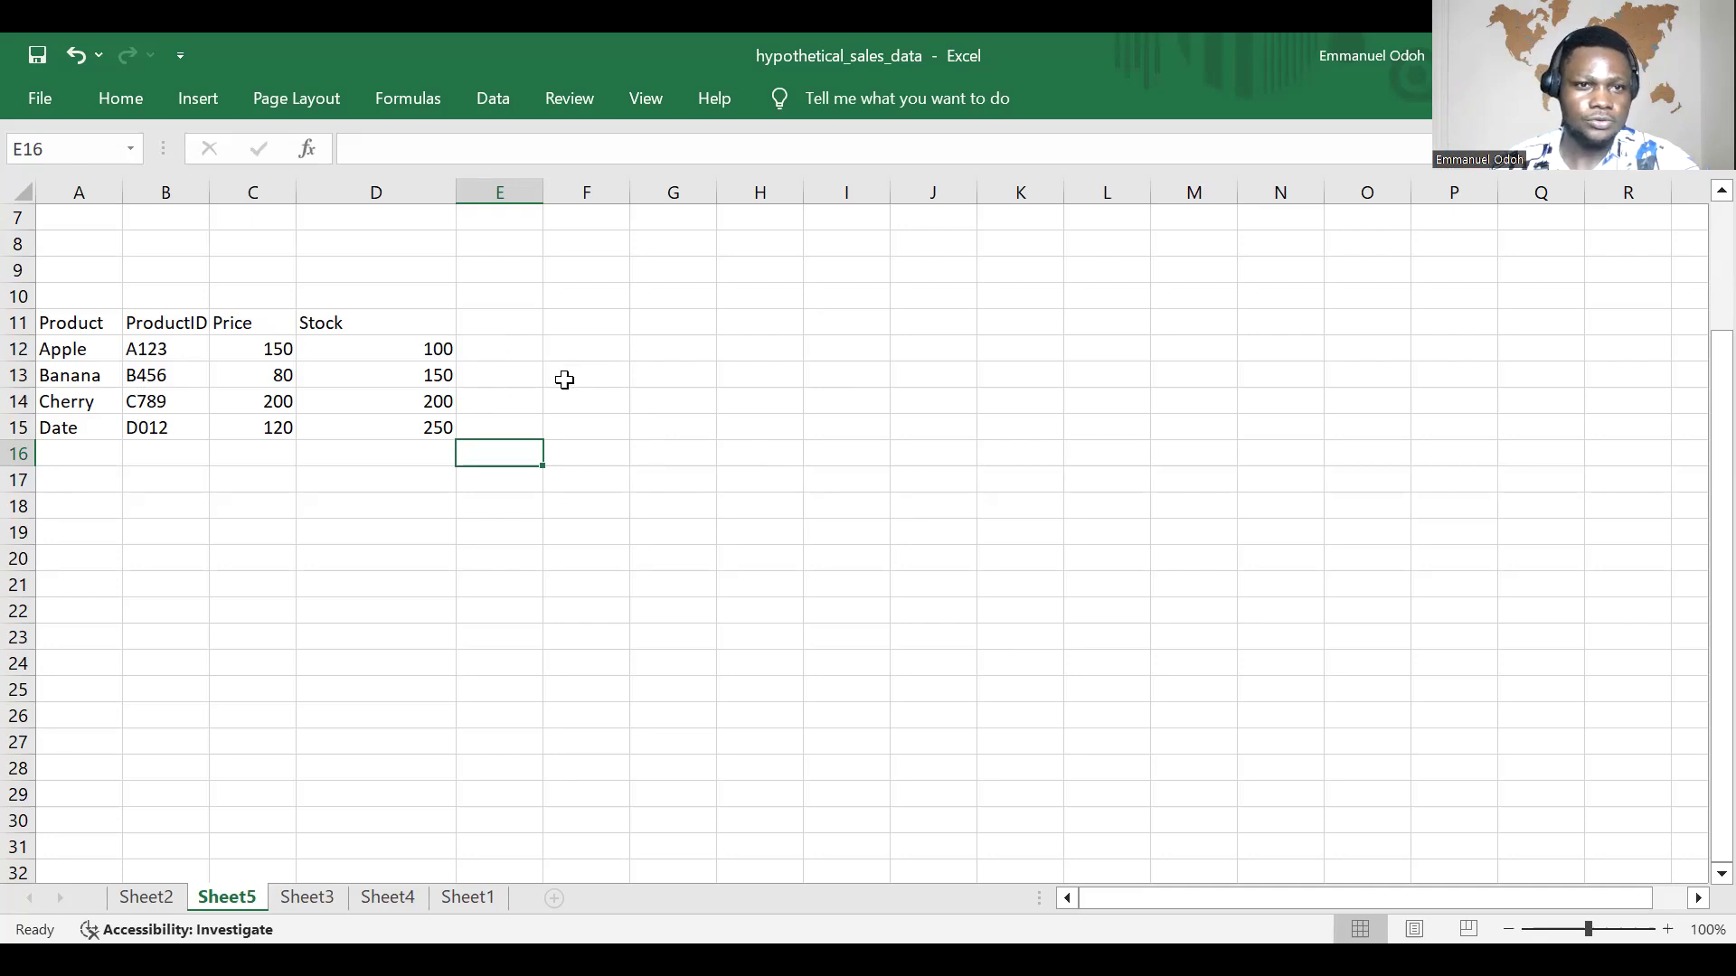
left_click(522, 375)
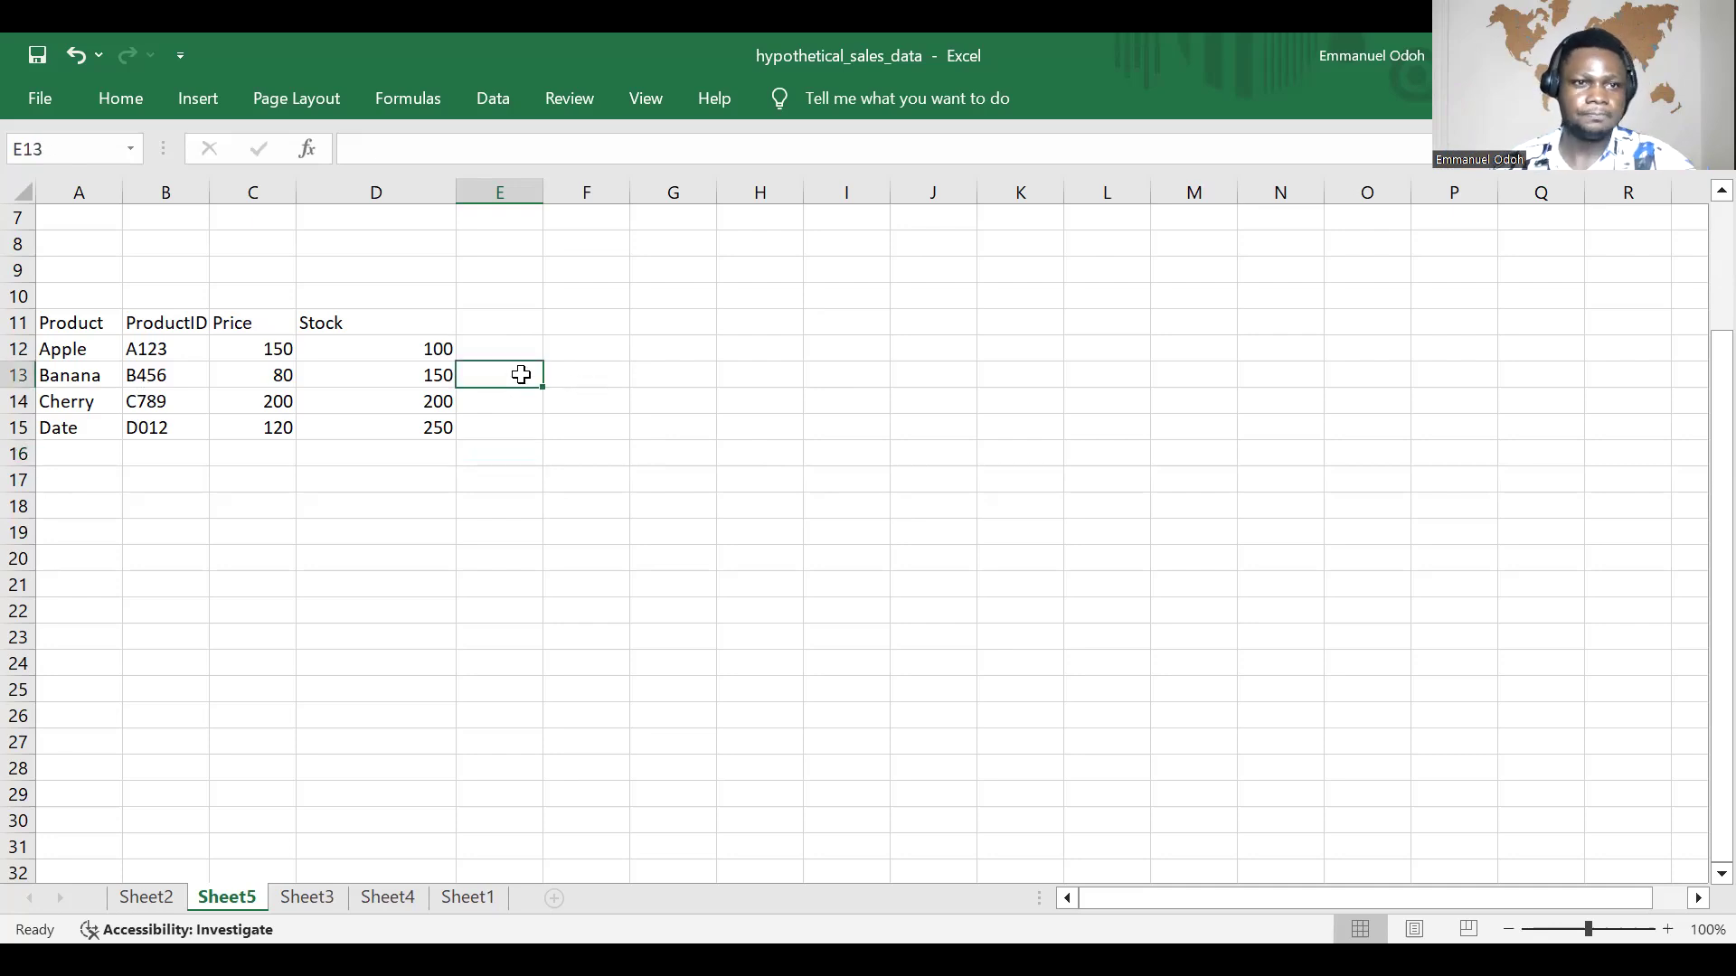
type("=")
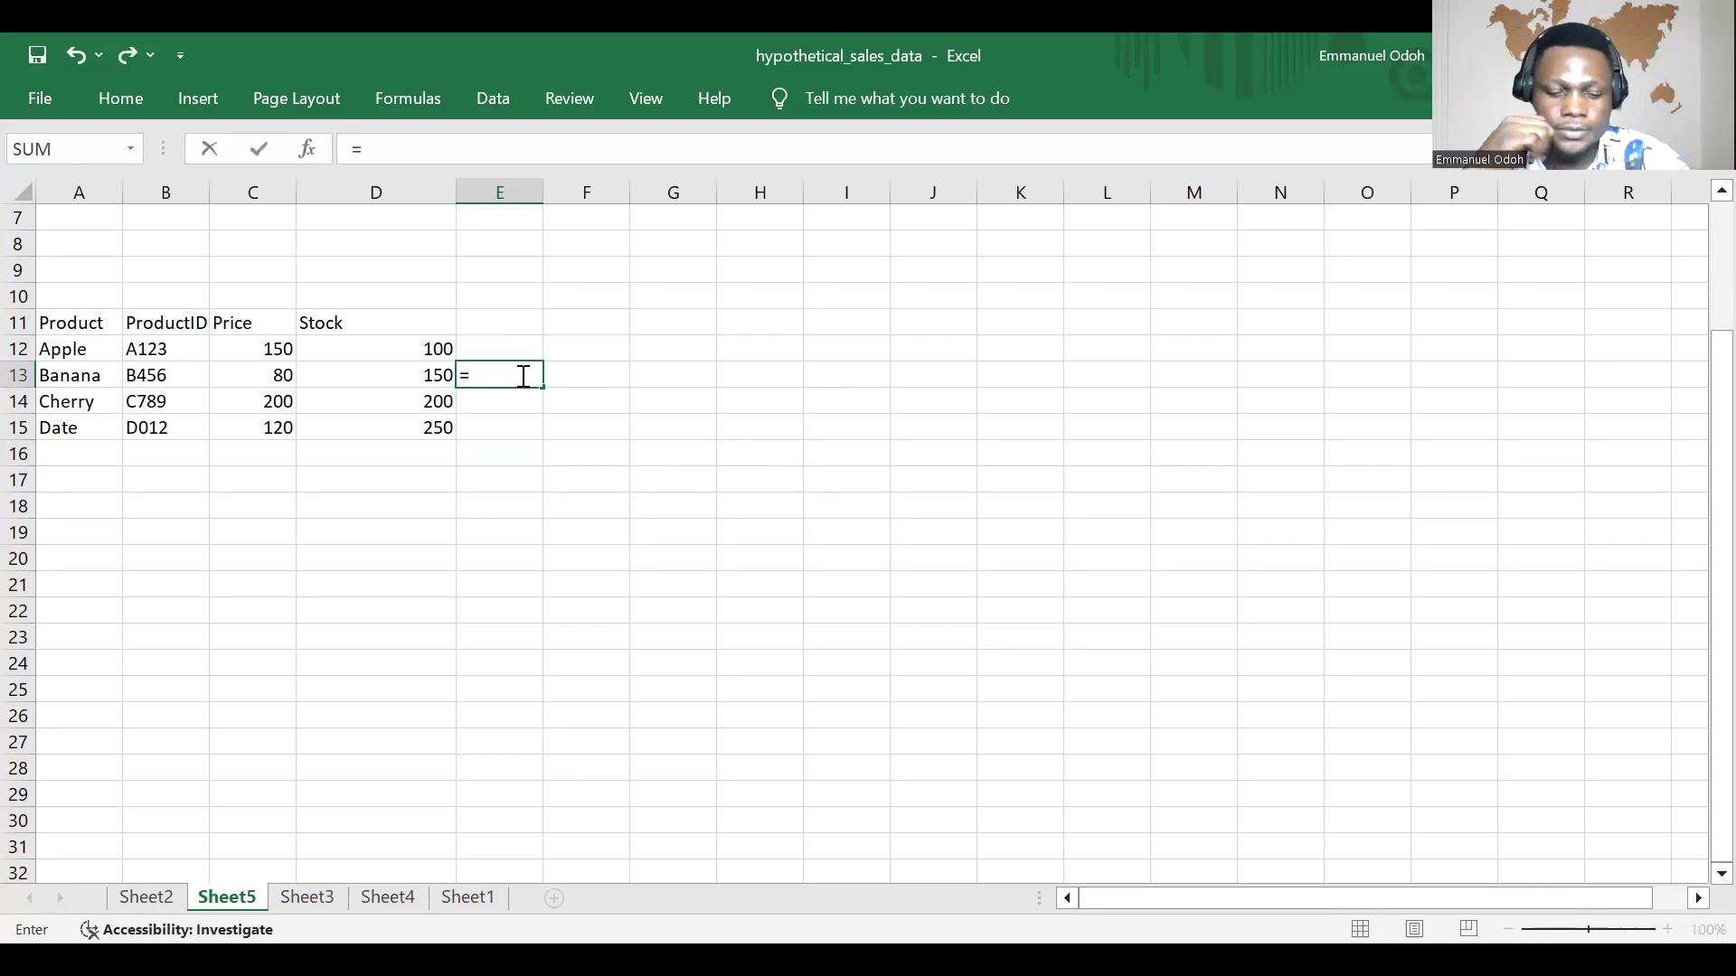
type("V")
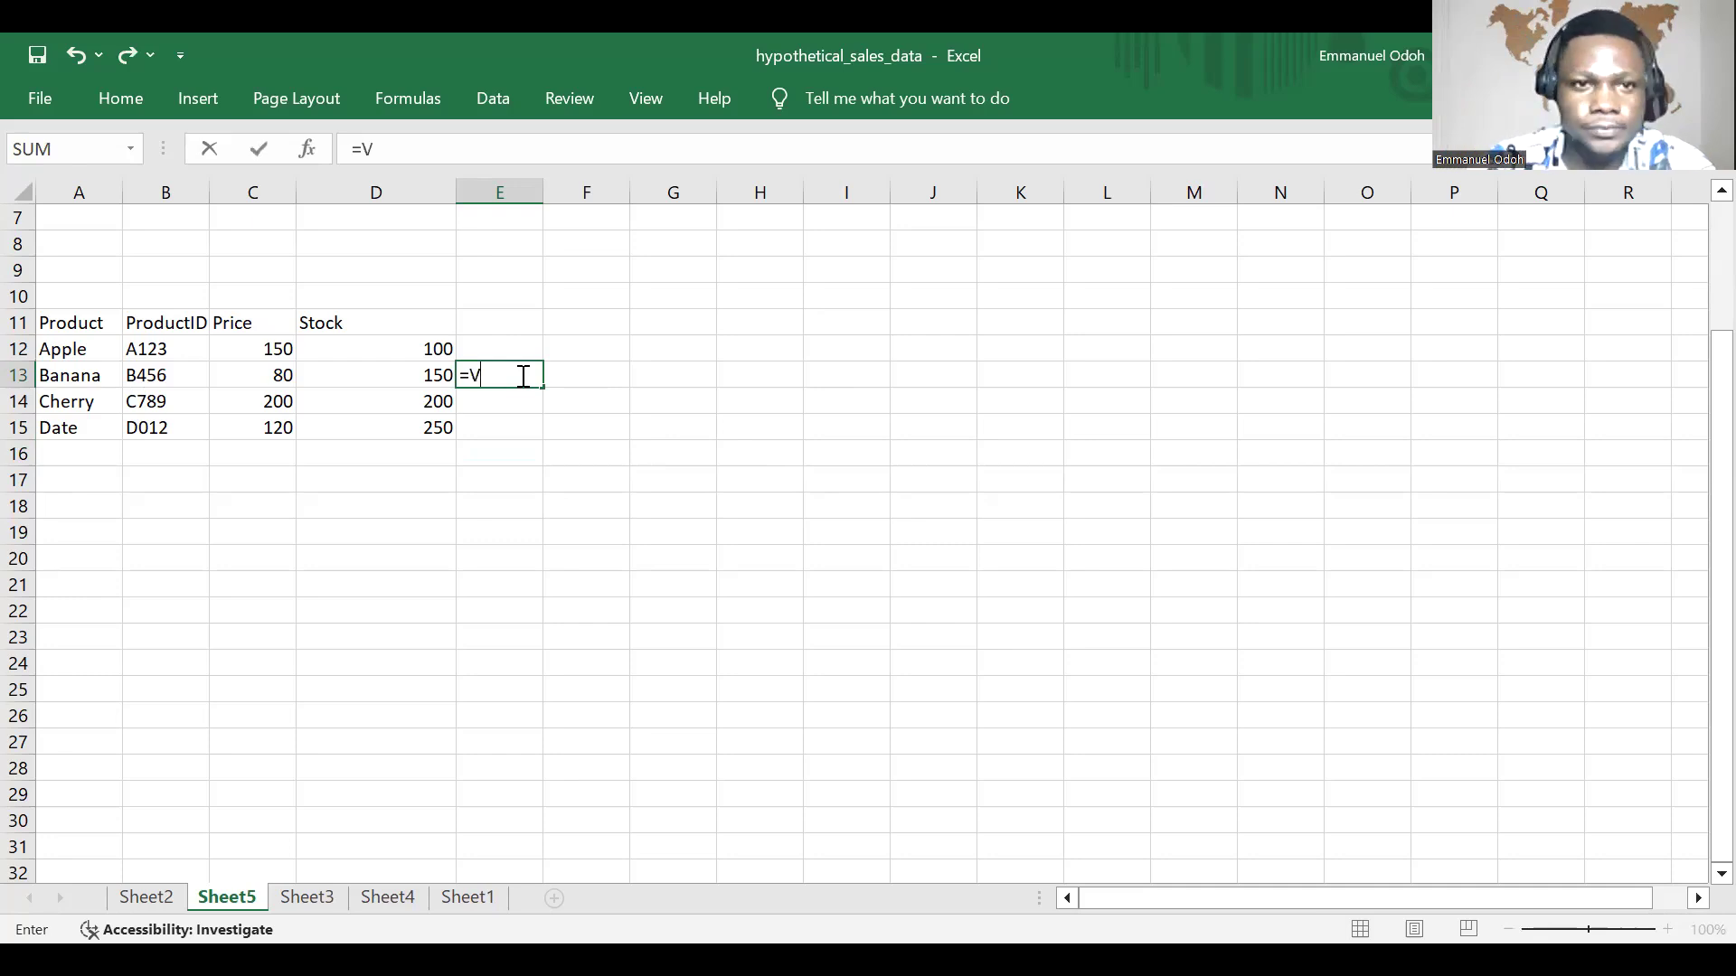
type("LOO")
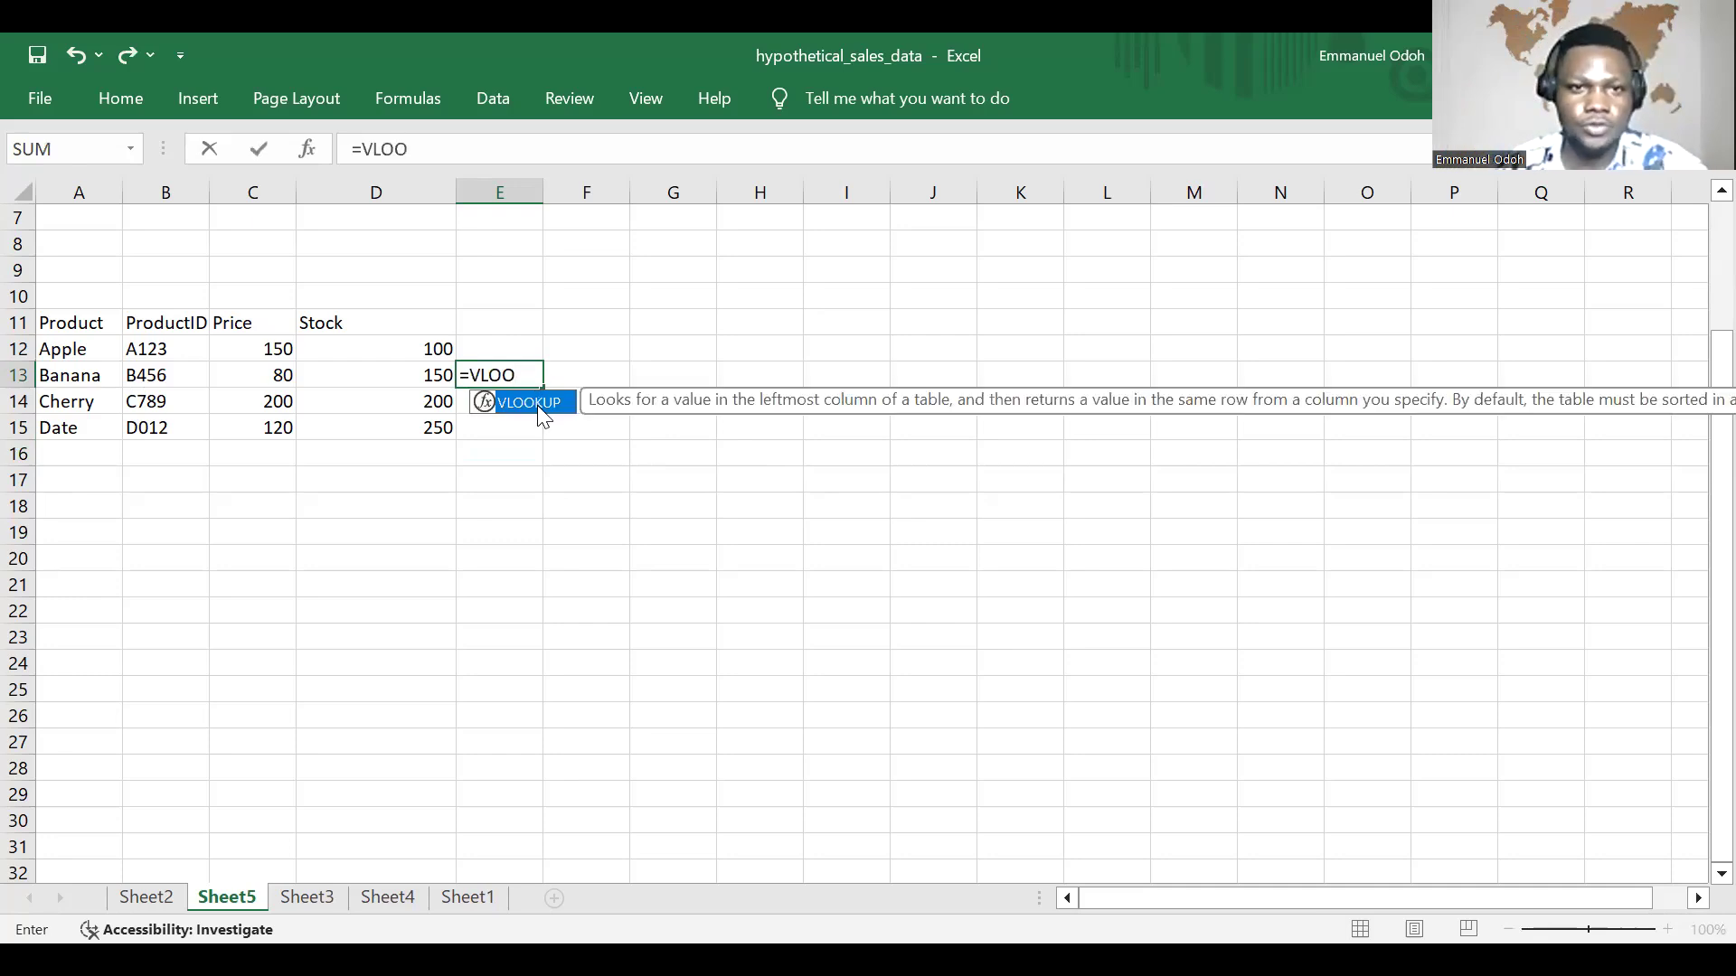
double_click(539, 406)
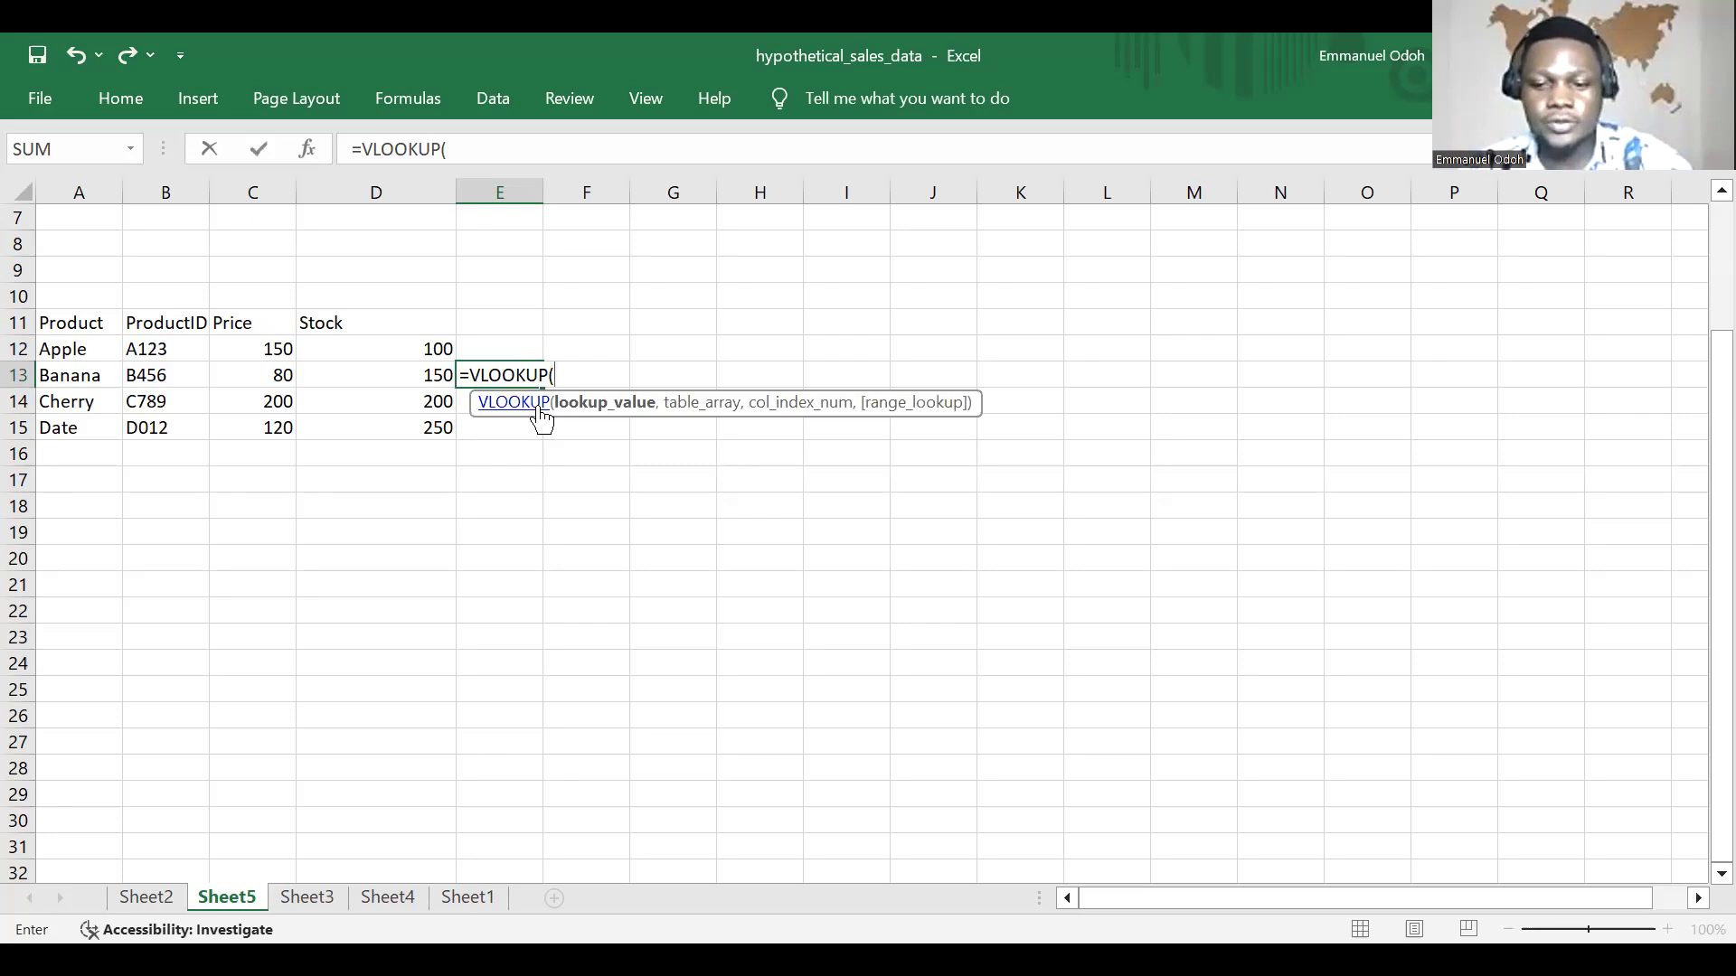
type("\"Ba")
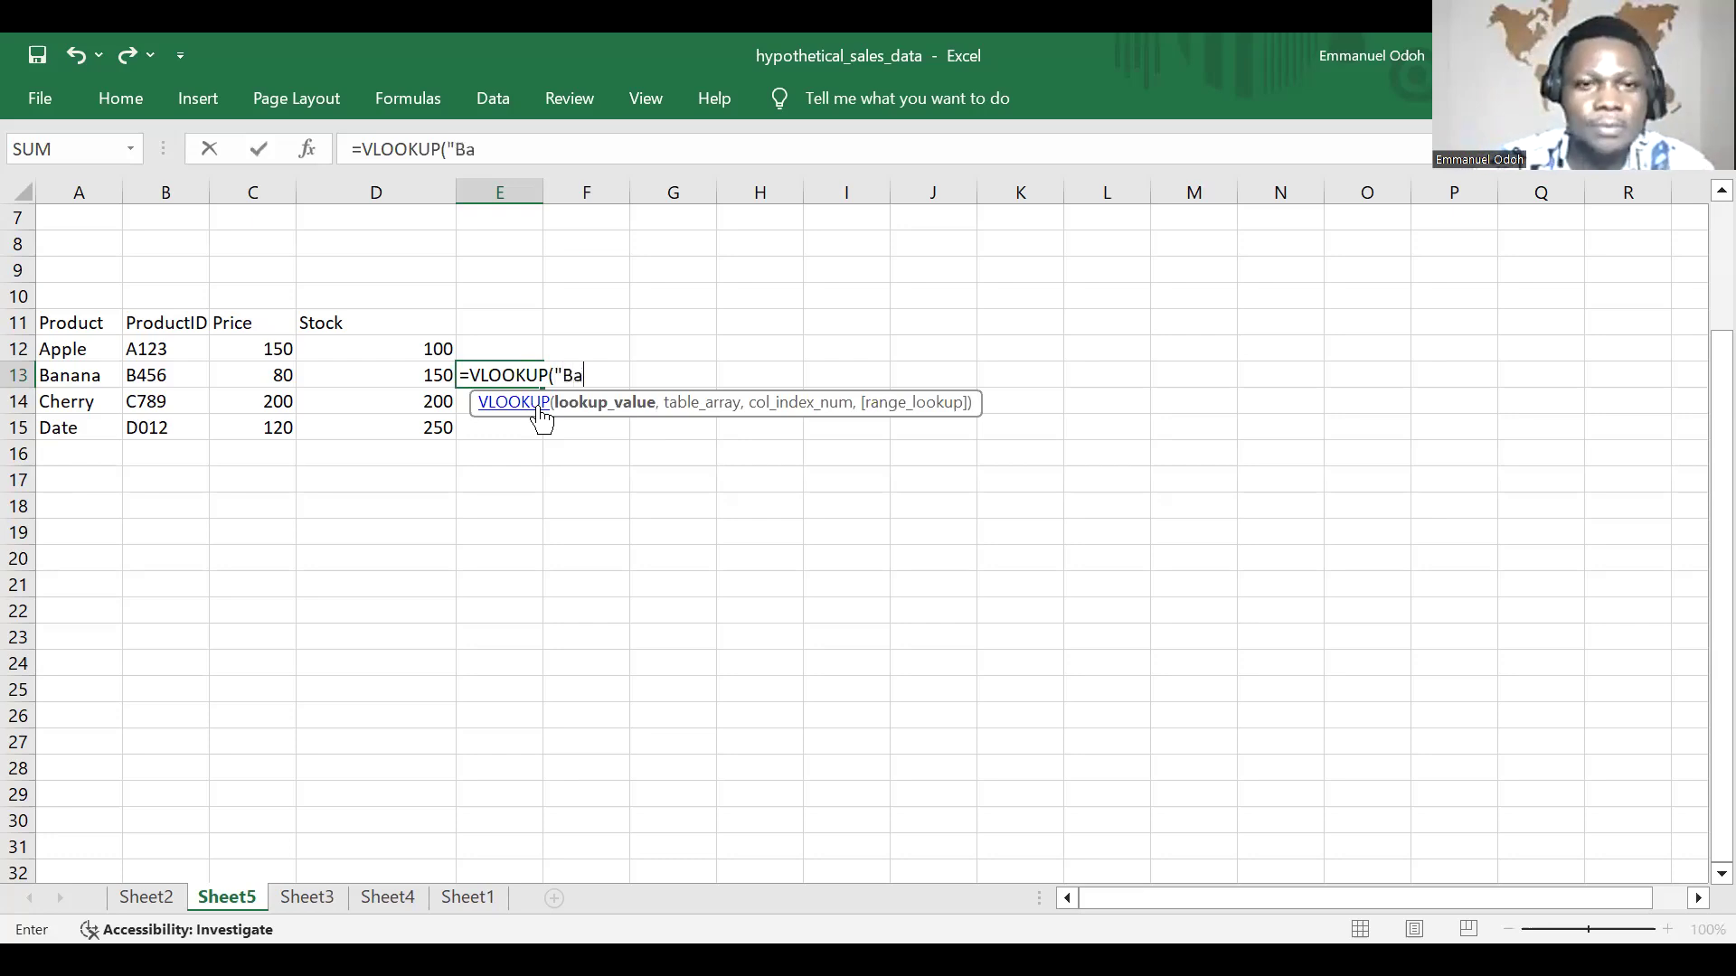
type("nana\"")
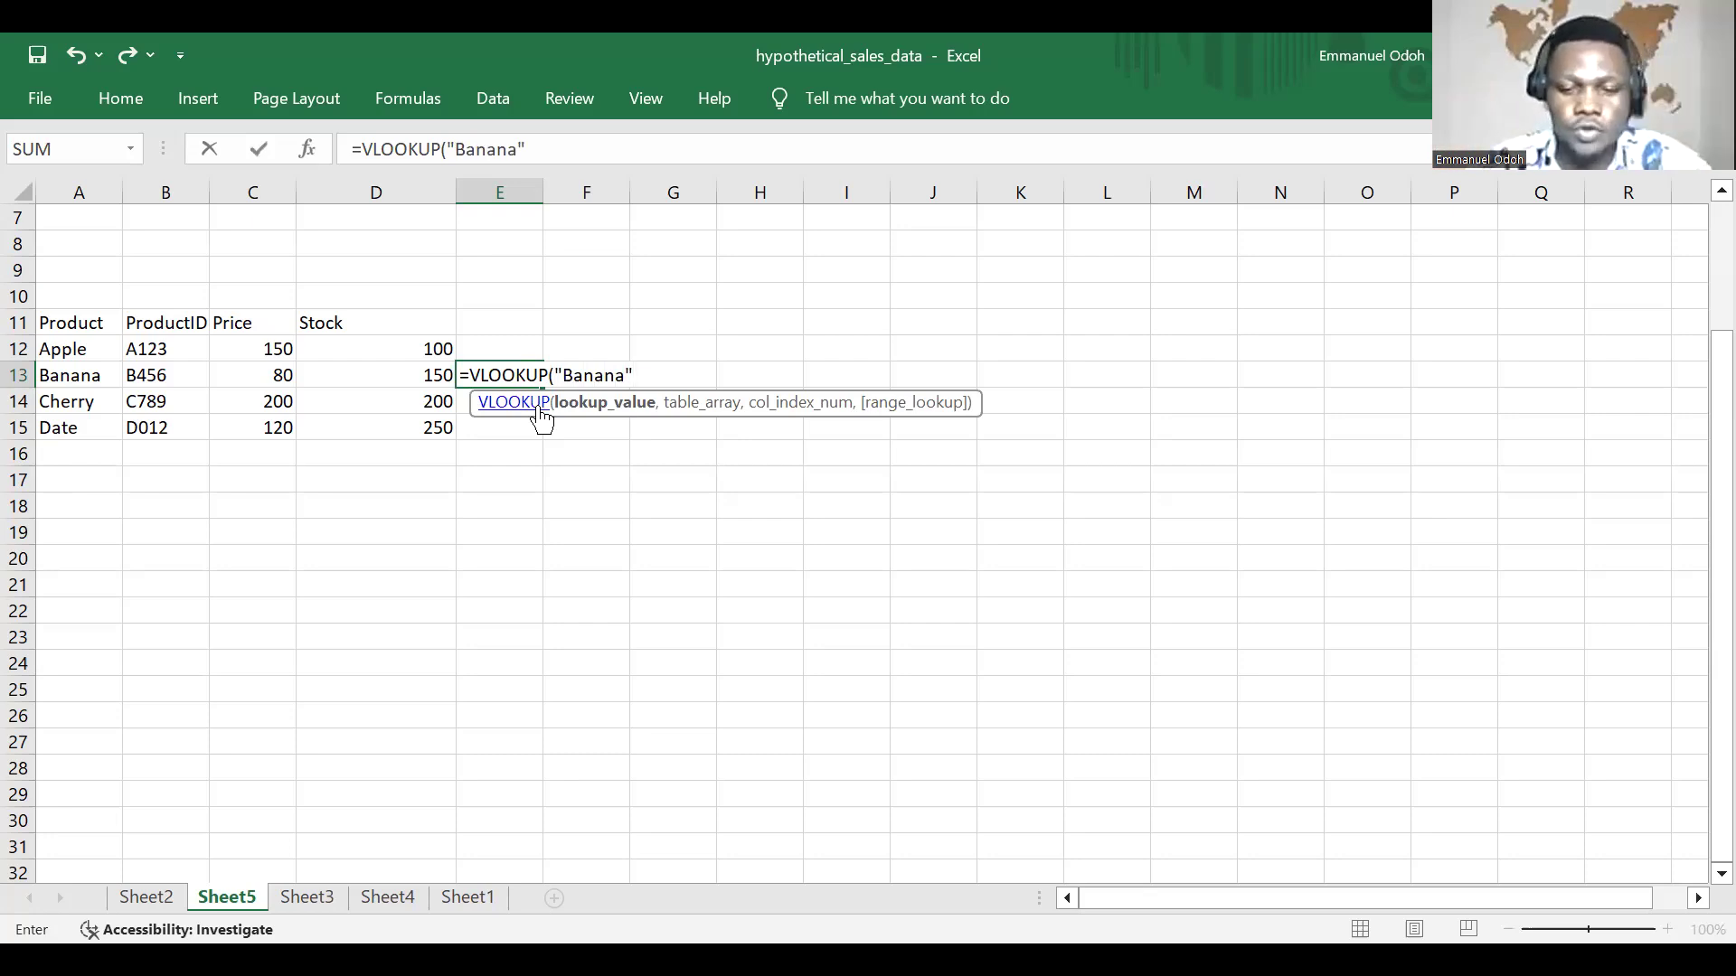
type(",")
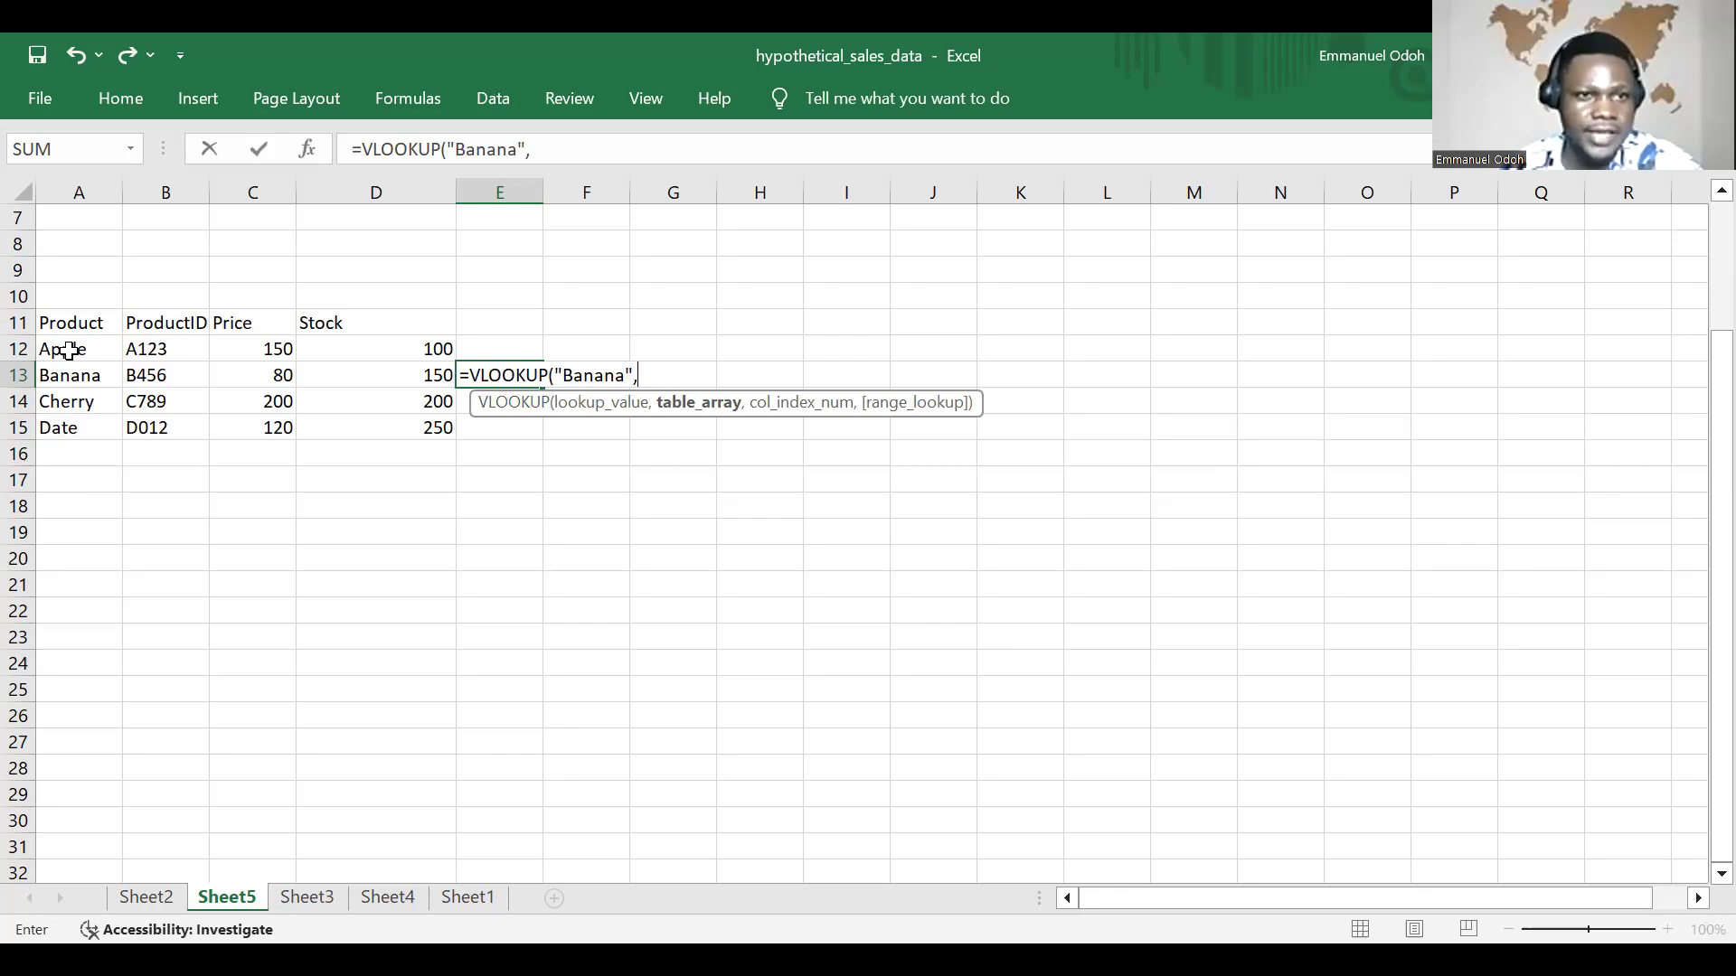
Step: Use the product data range A12:D15 as the table array of the VLOOKUP formula in E13
left_click(70, 351)
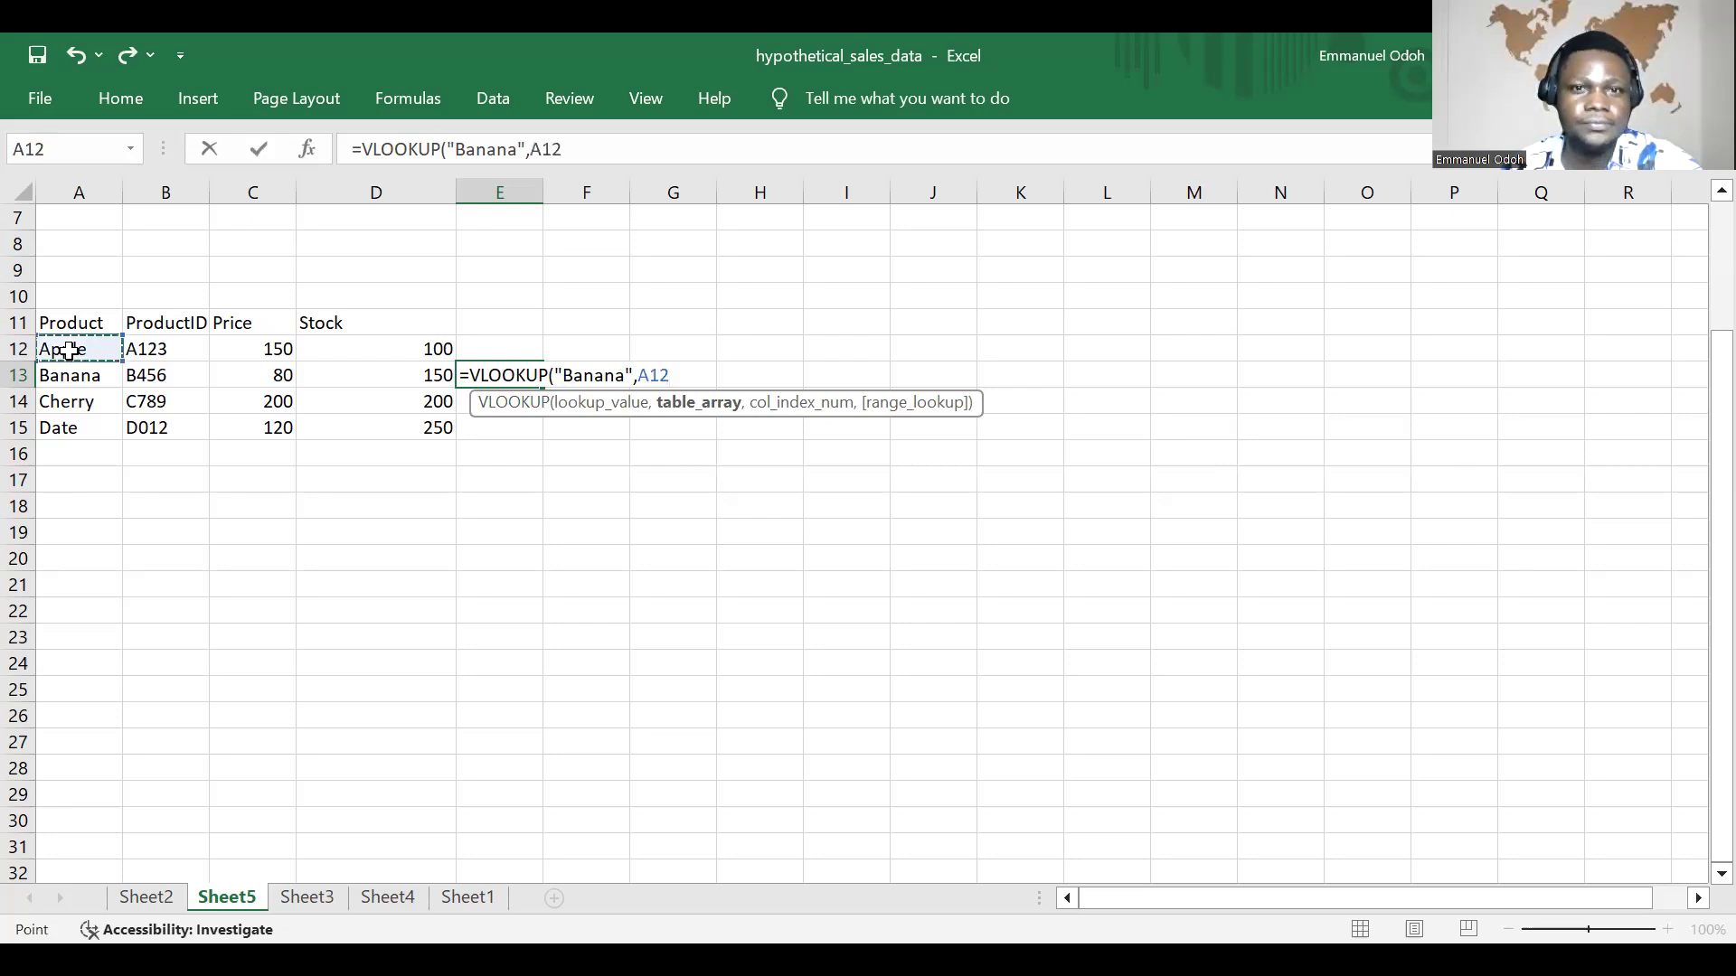
key("F8")
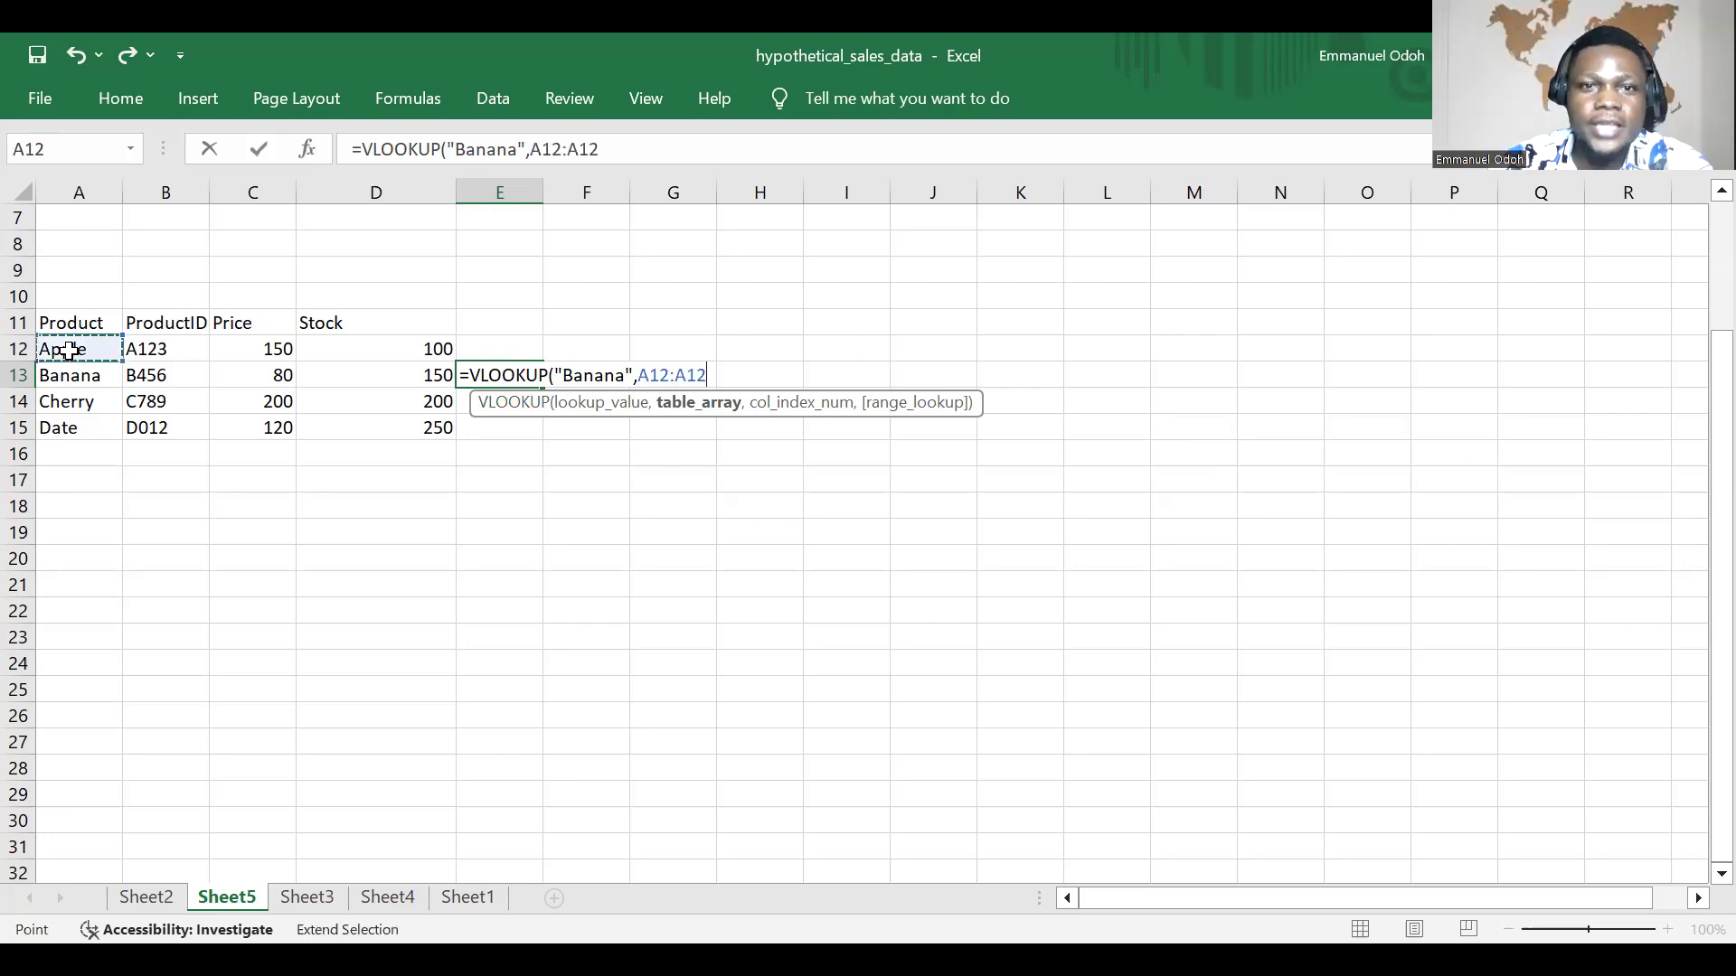
left_click(435, 428)
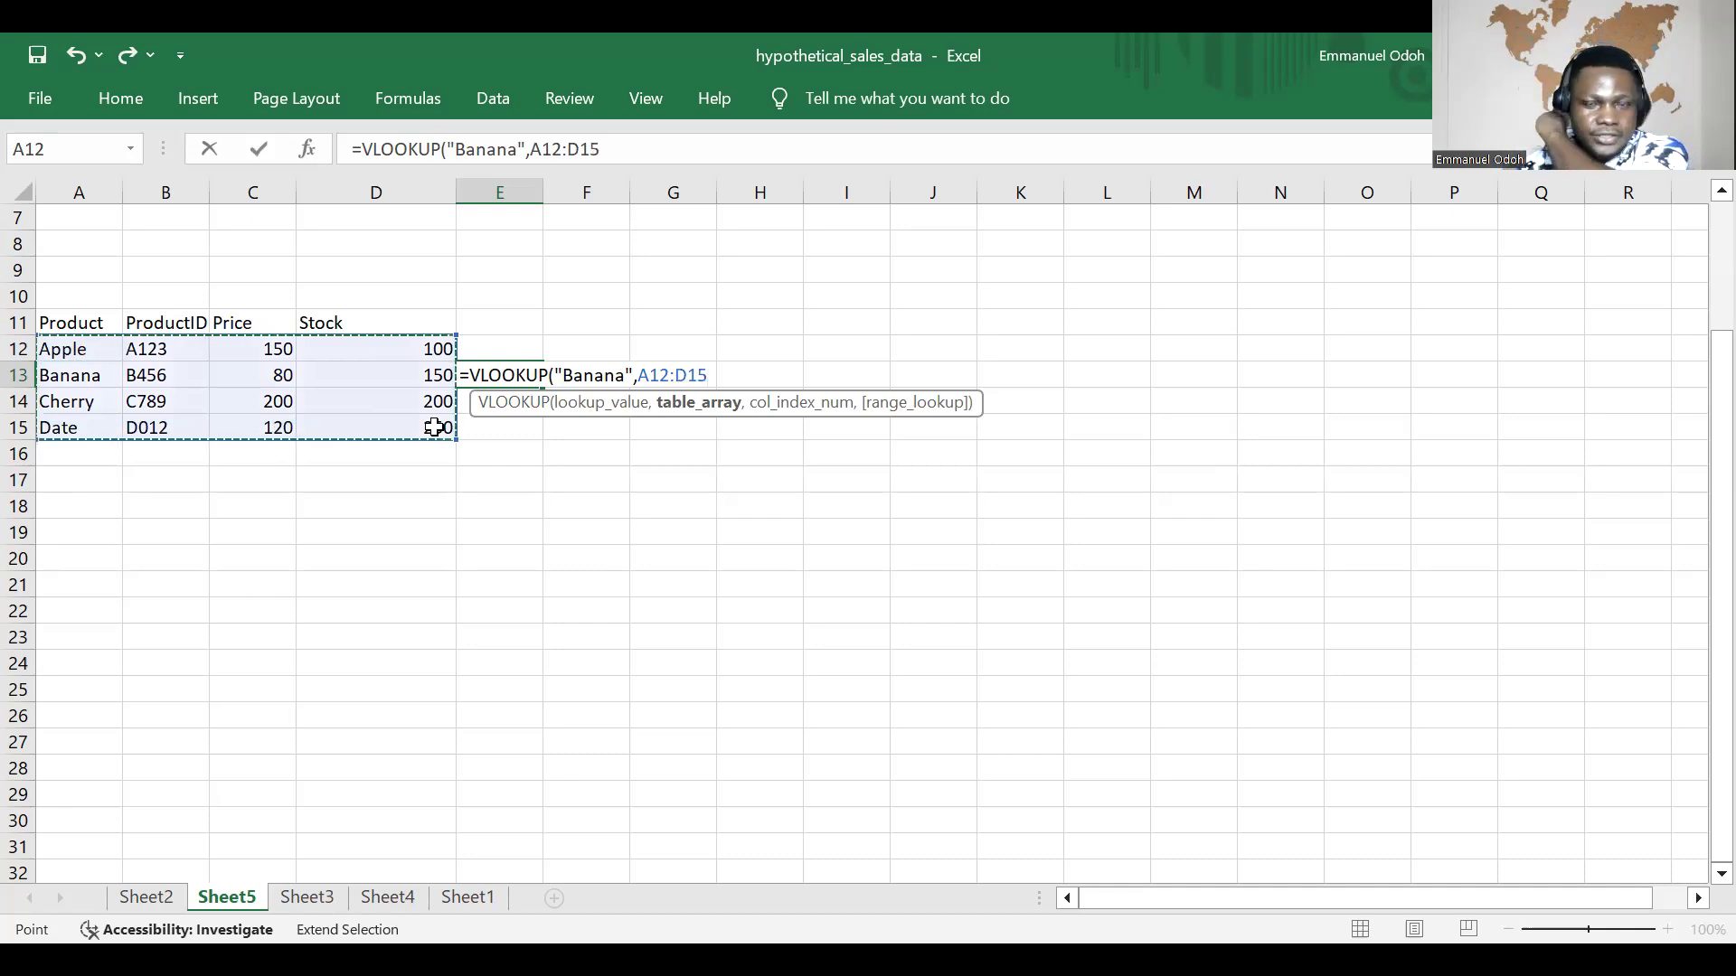
type(",")
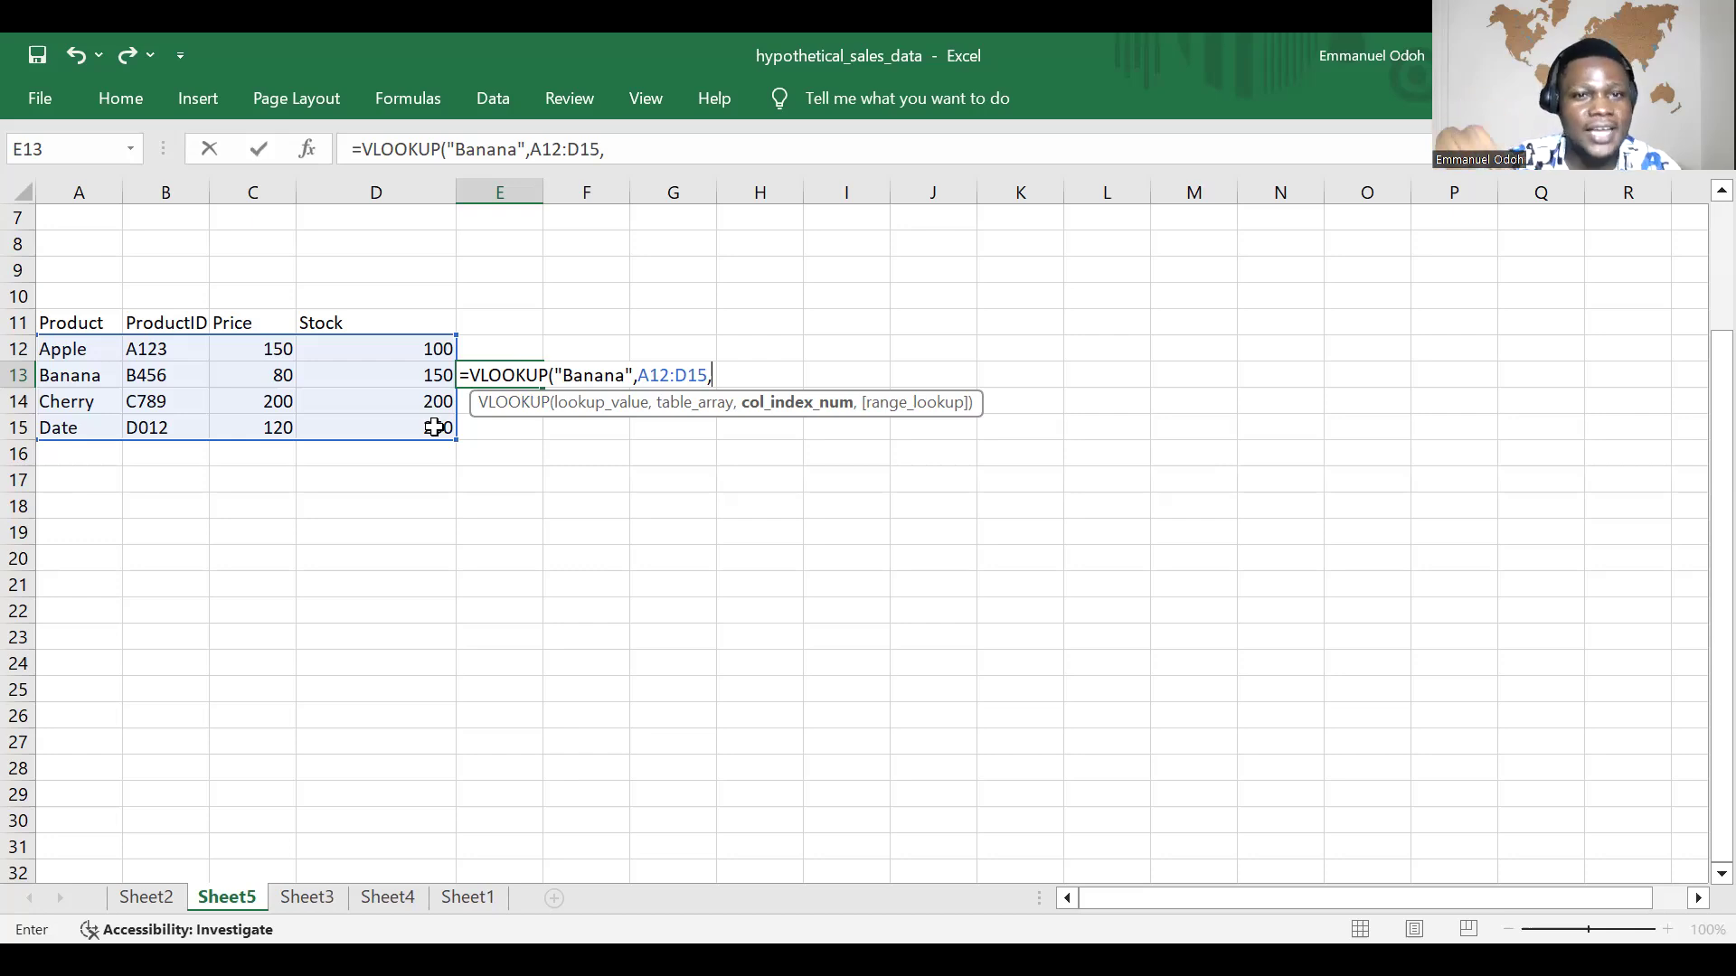
Step: Complete the E13 lookup with column index 3 for the price and FALSE for an exact match
type("3")
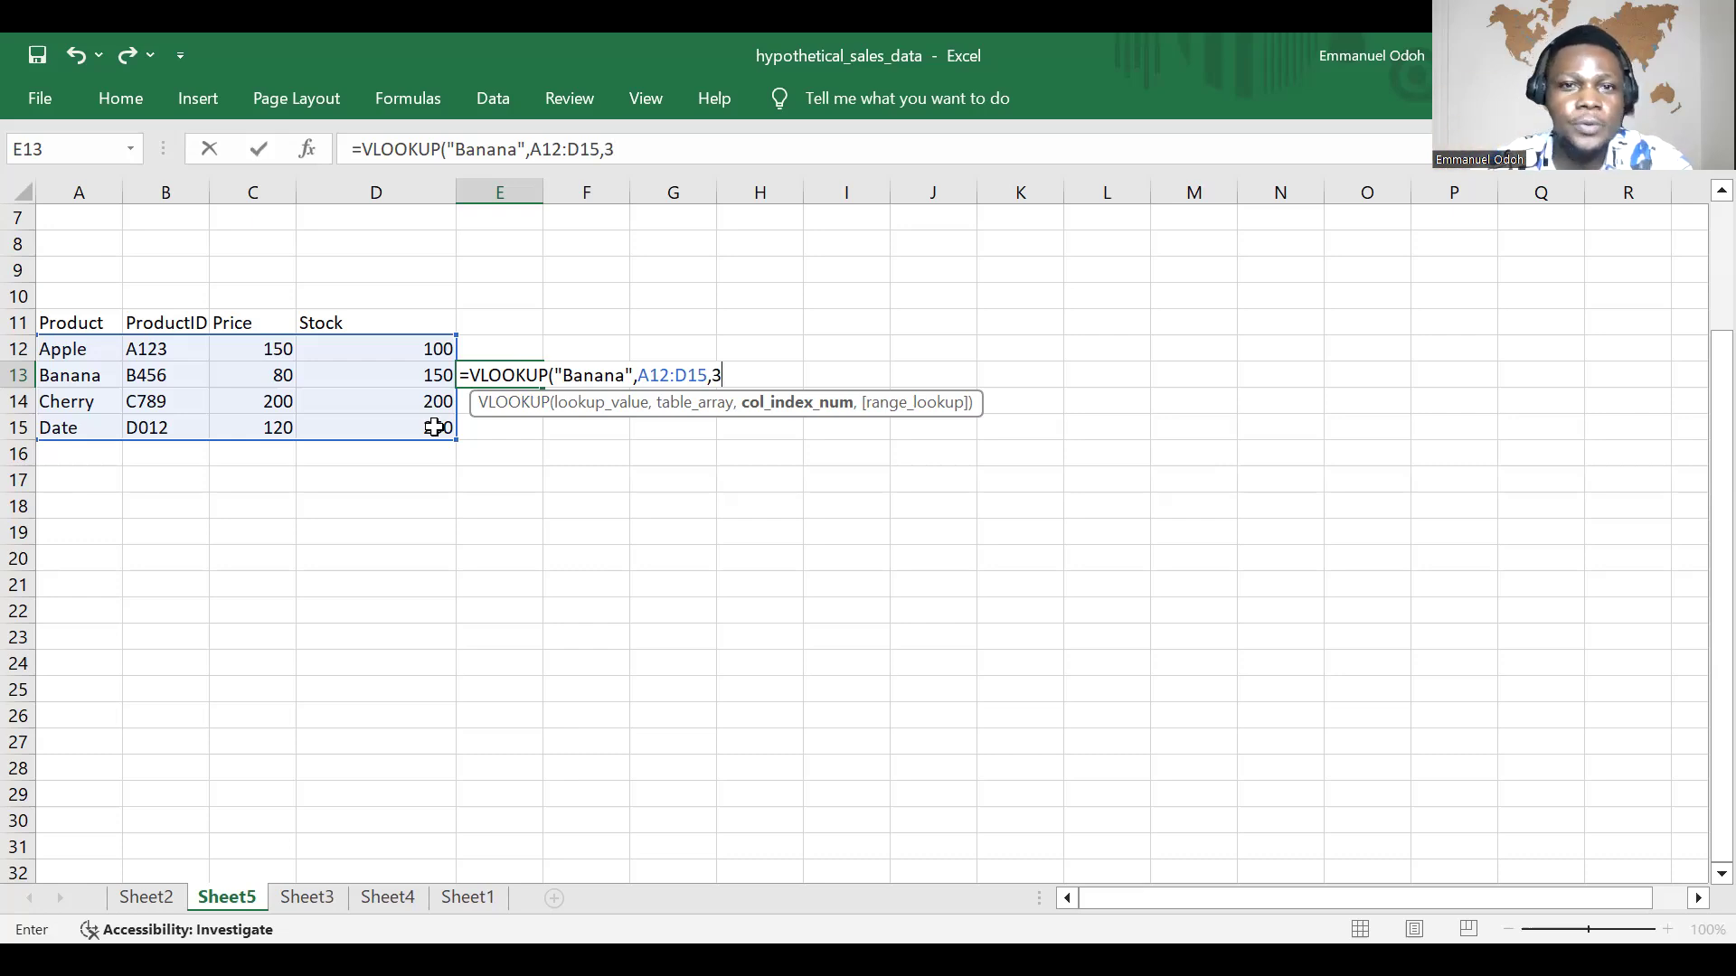
type(",")
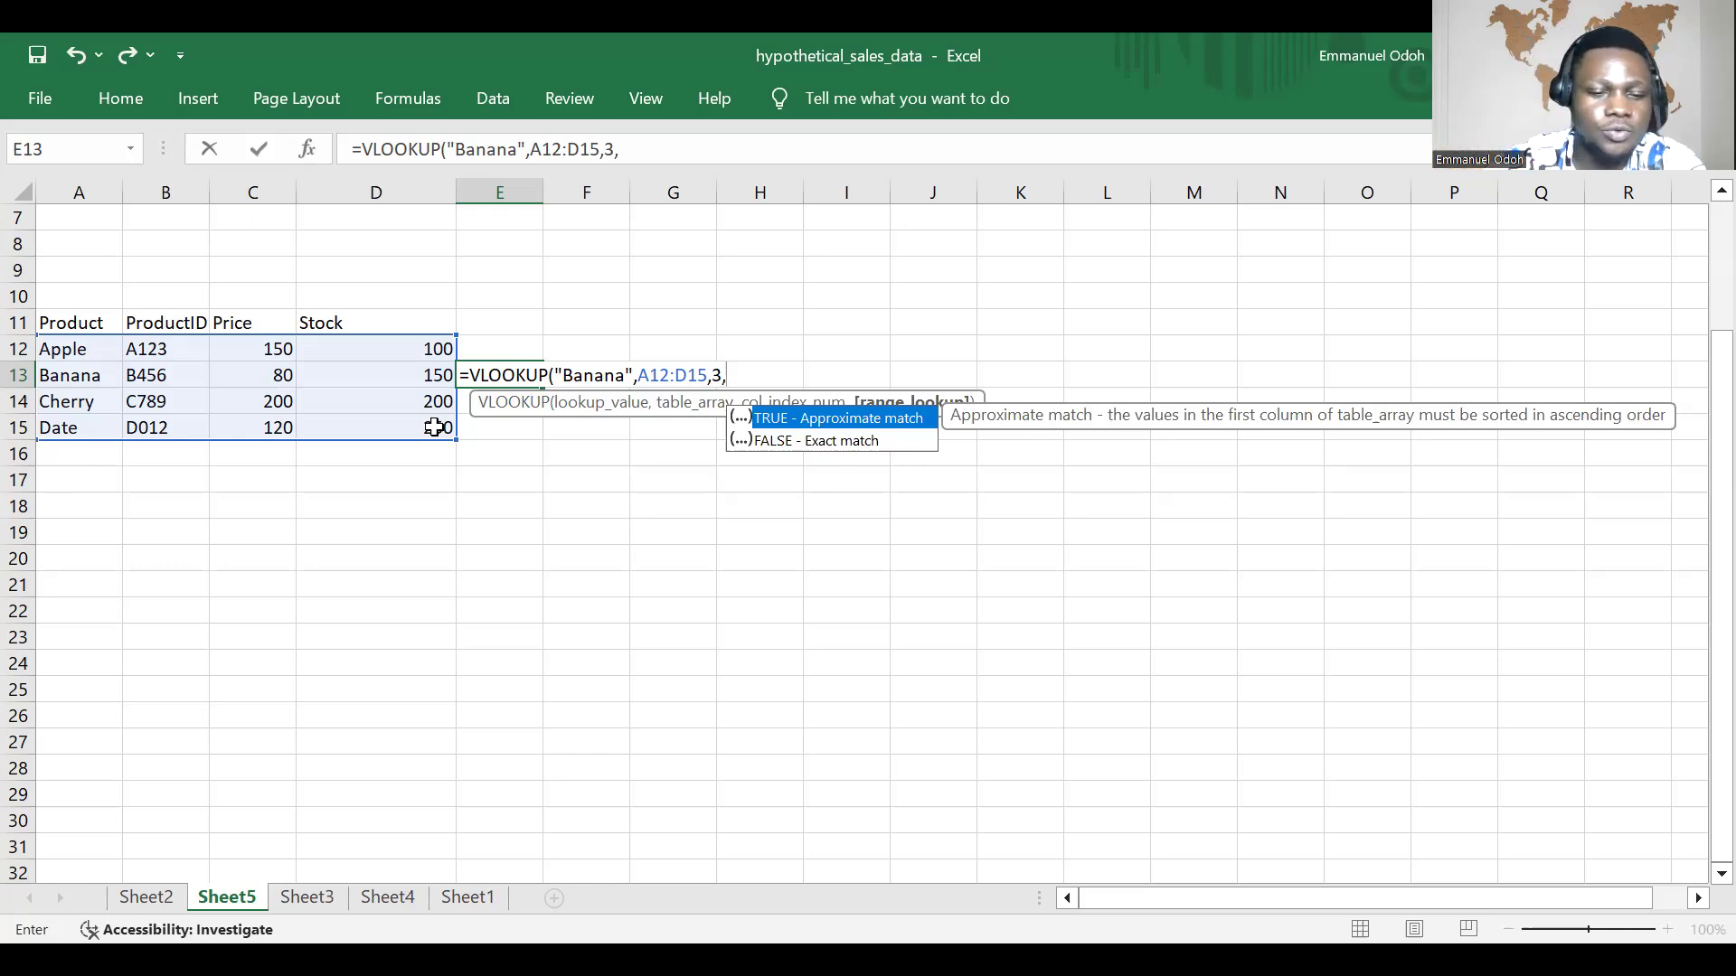
type("FAL")
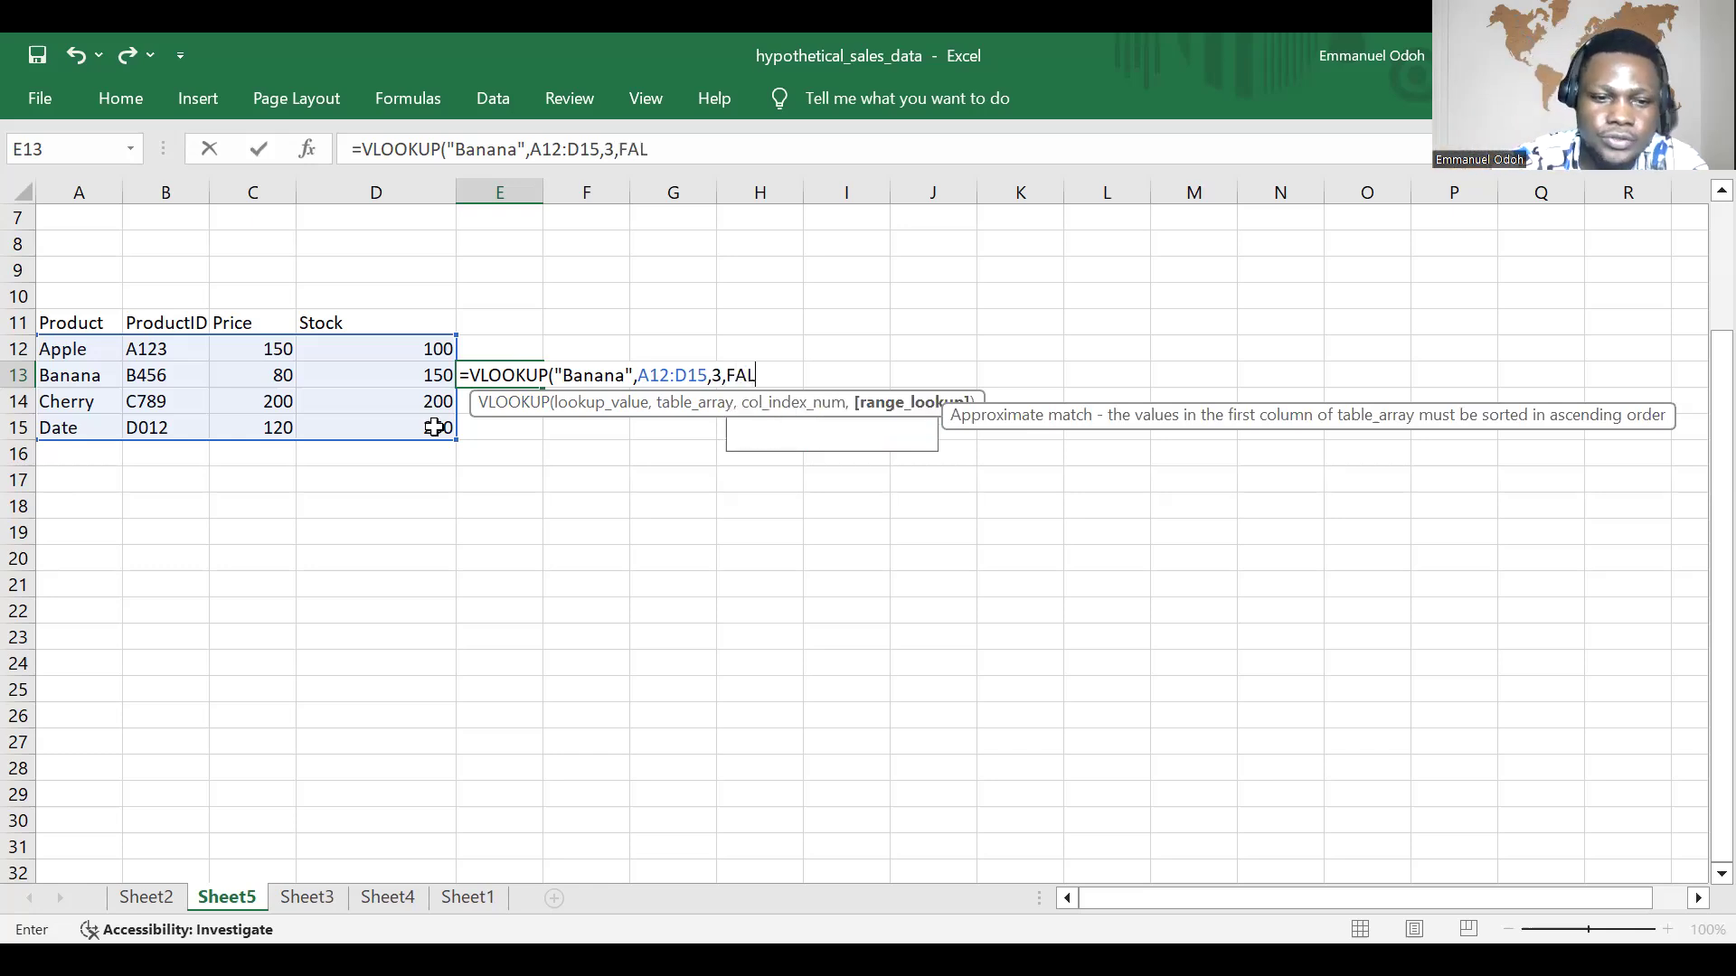
type("SE")
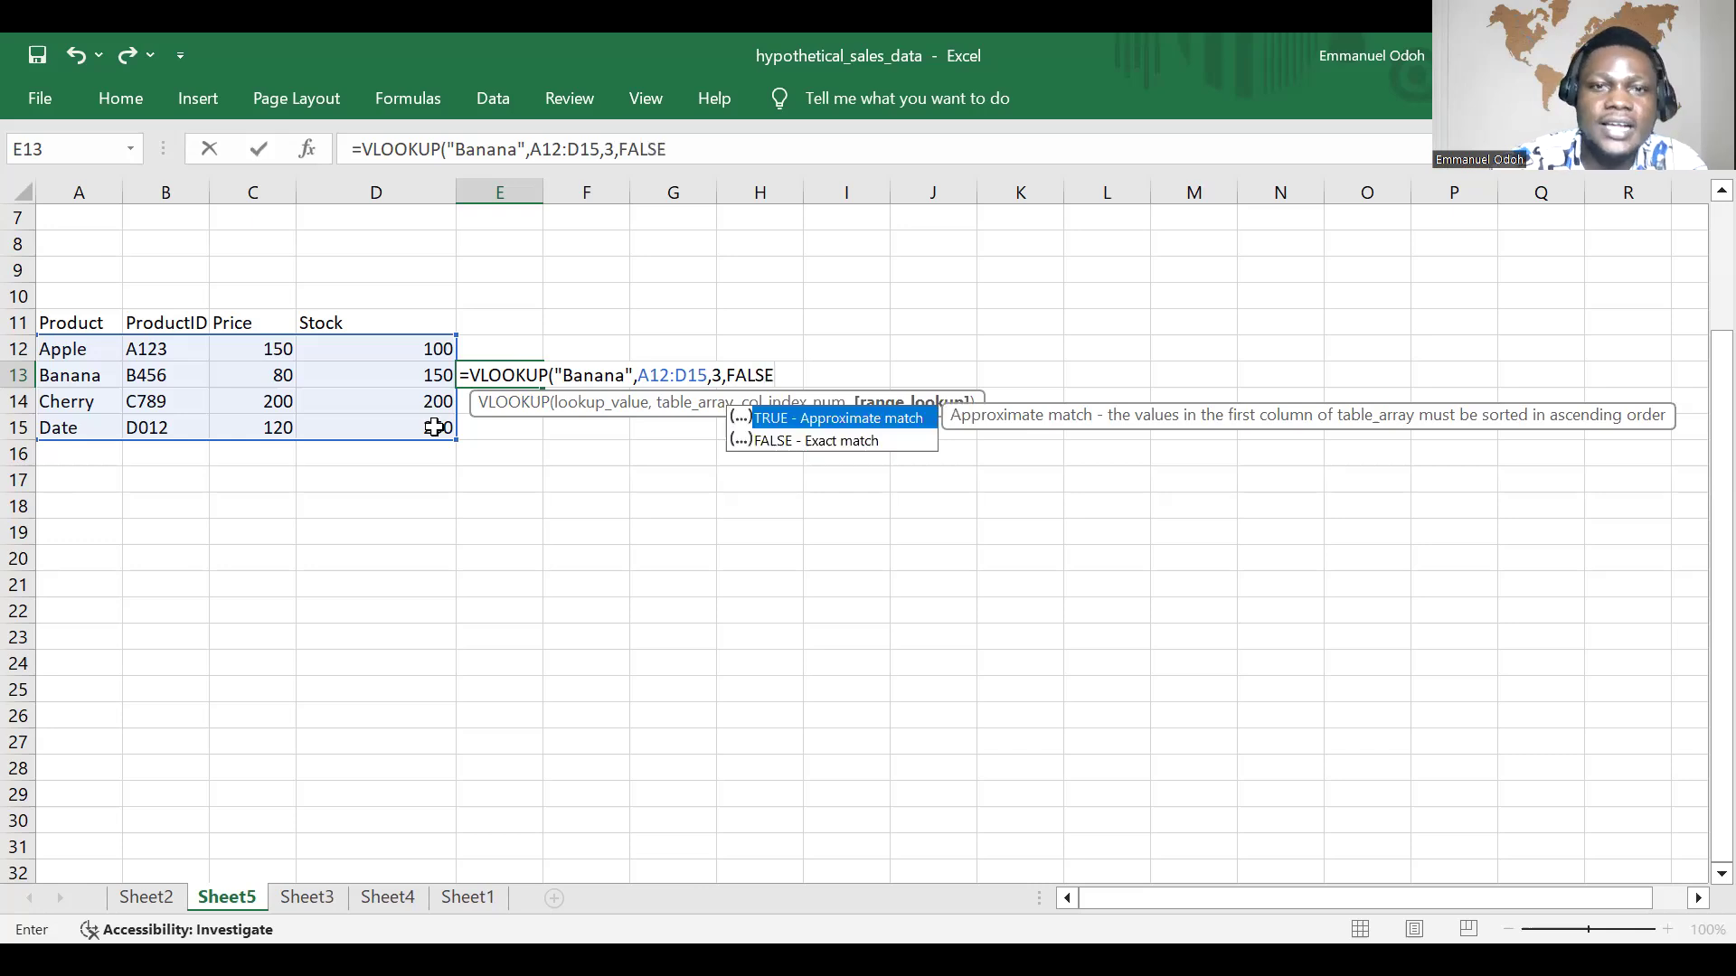
key("Return")
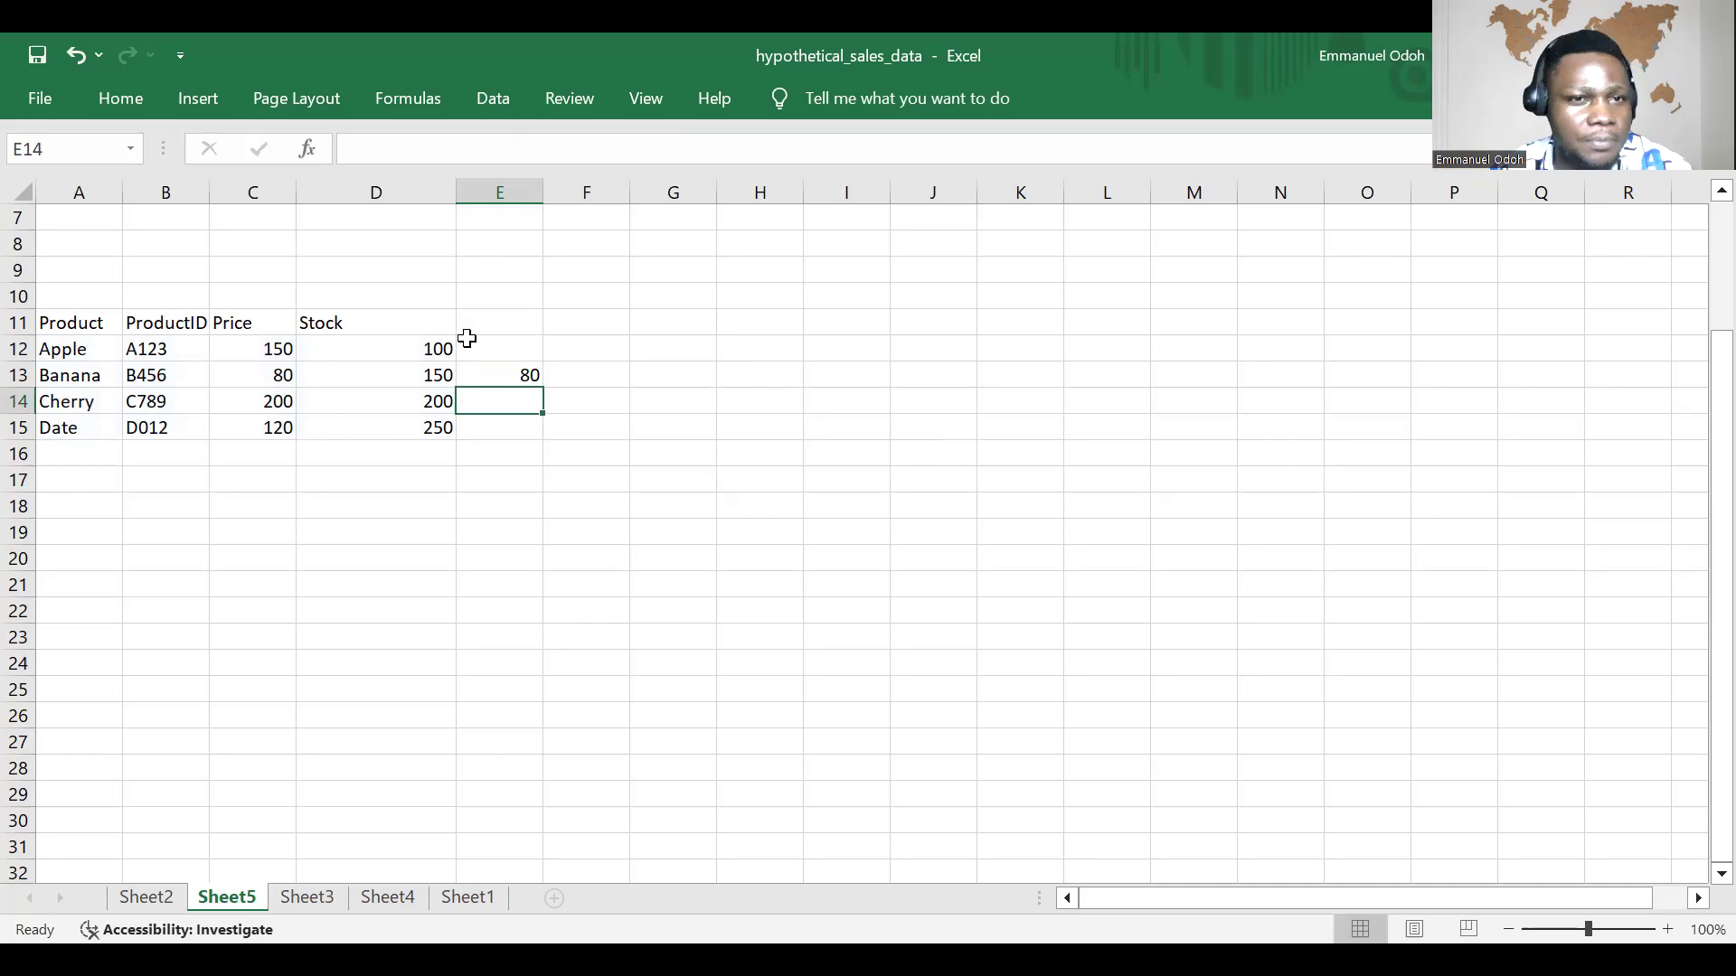
left_click(523, 378)
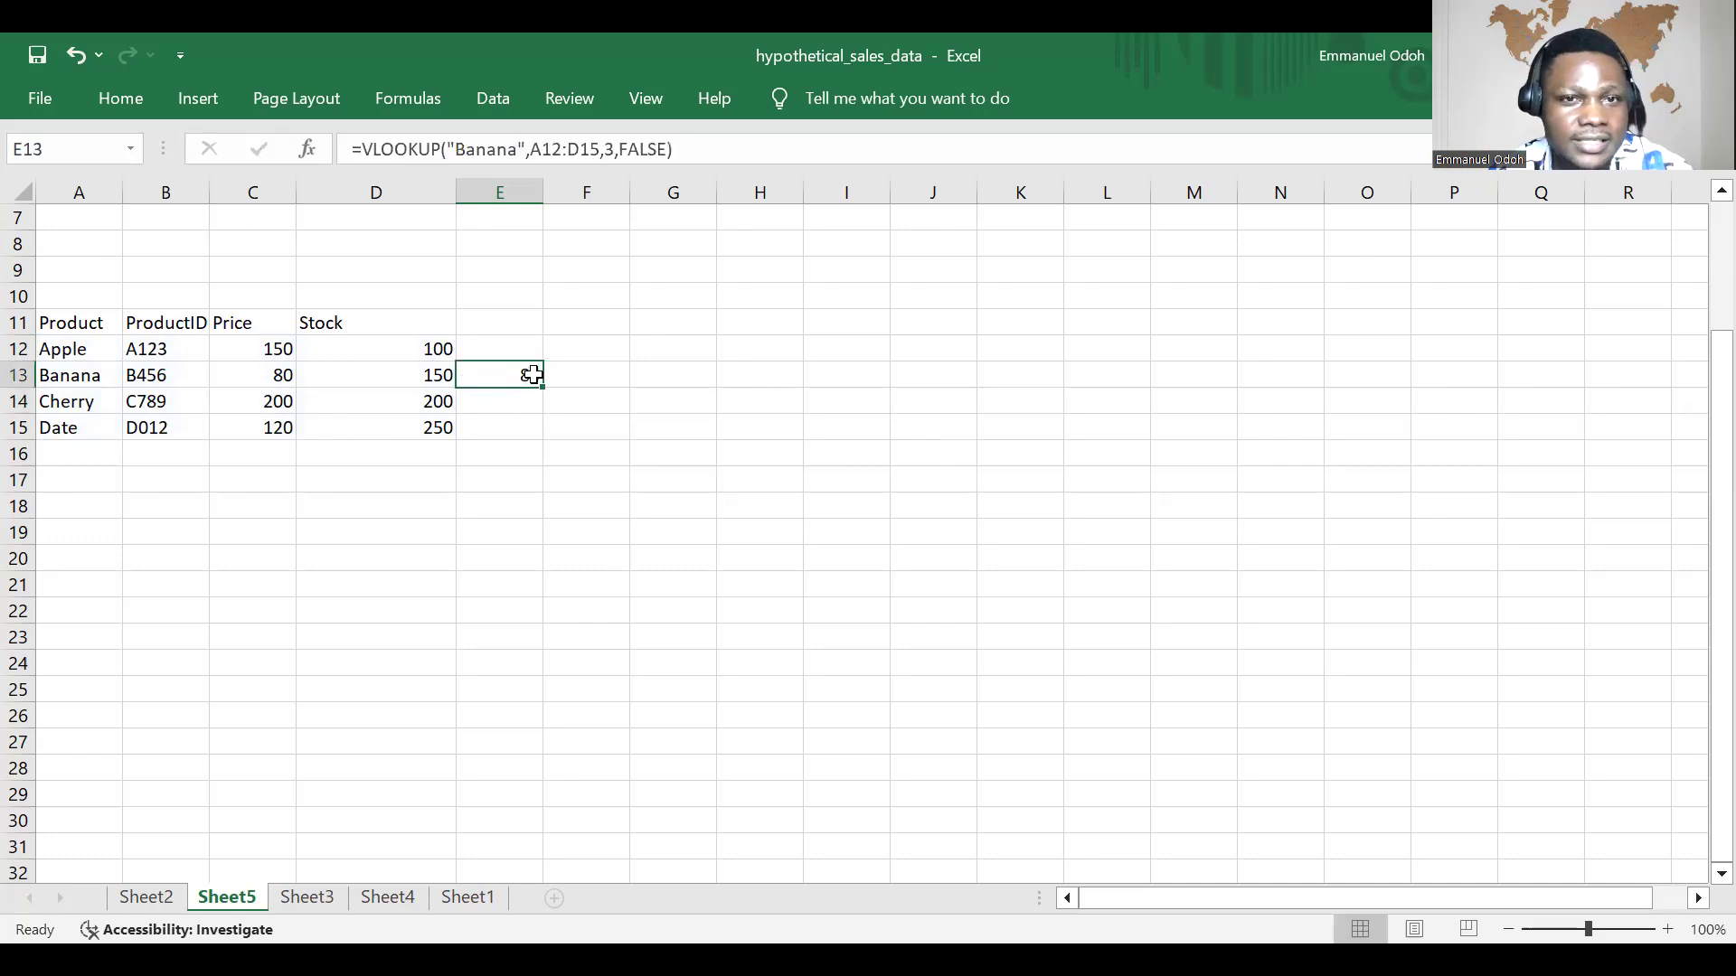
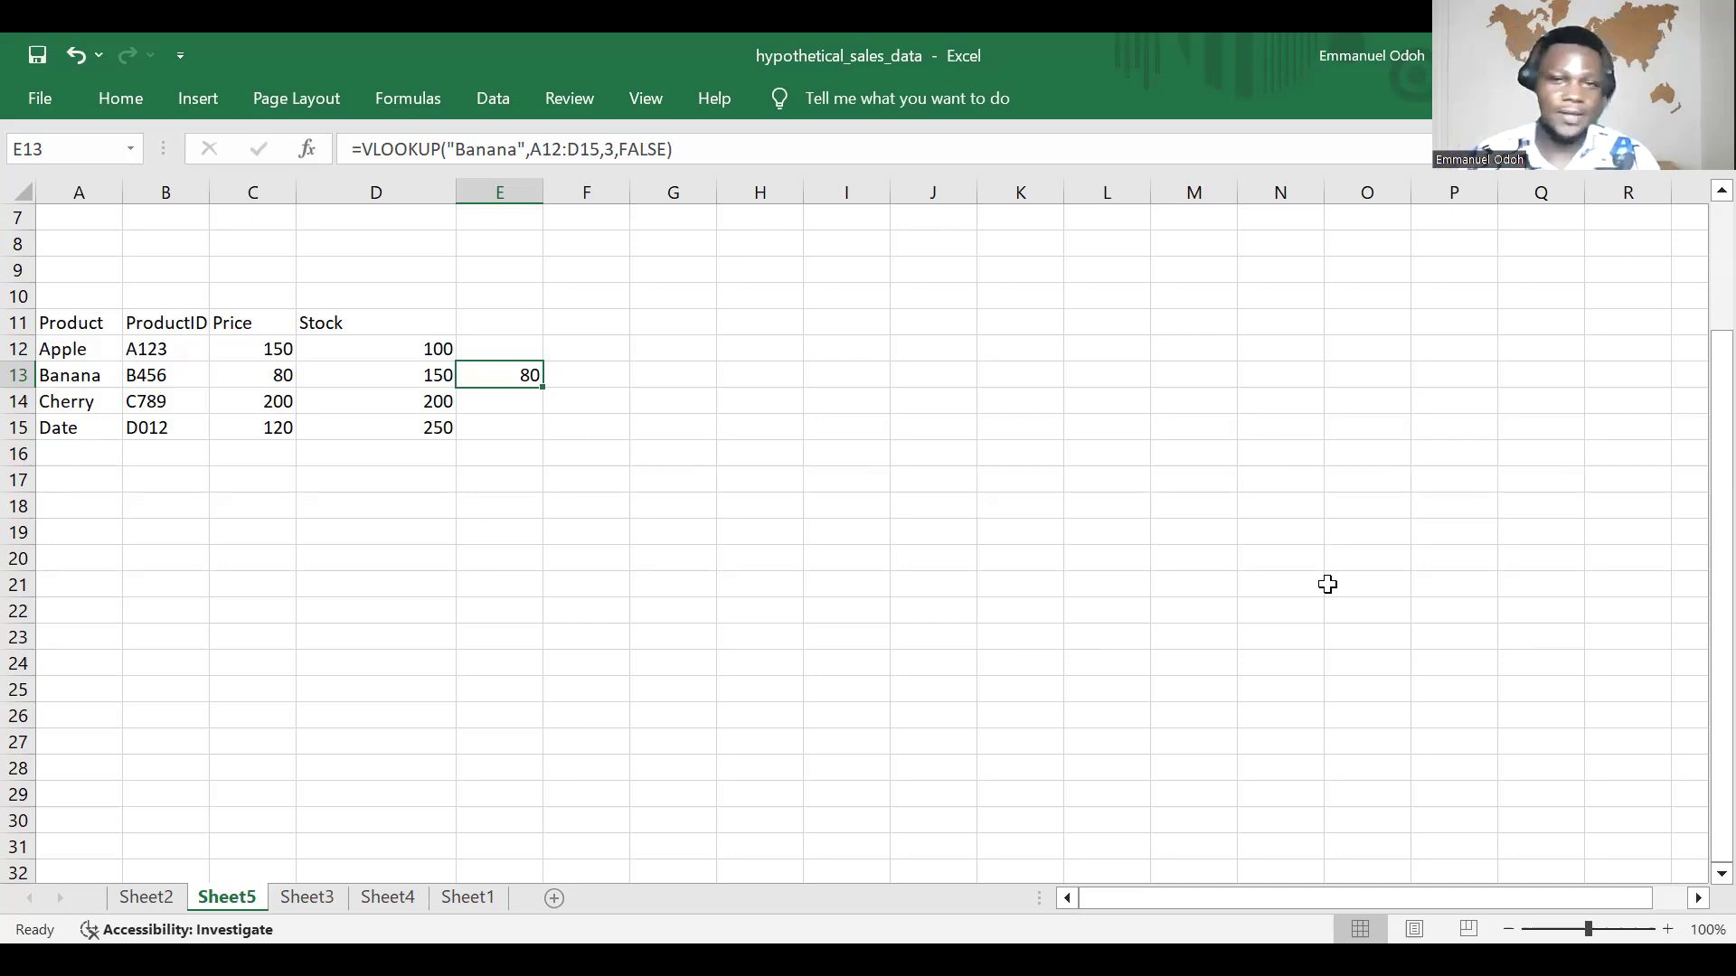
left_click(537, 533)
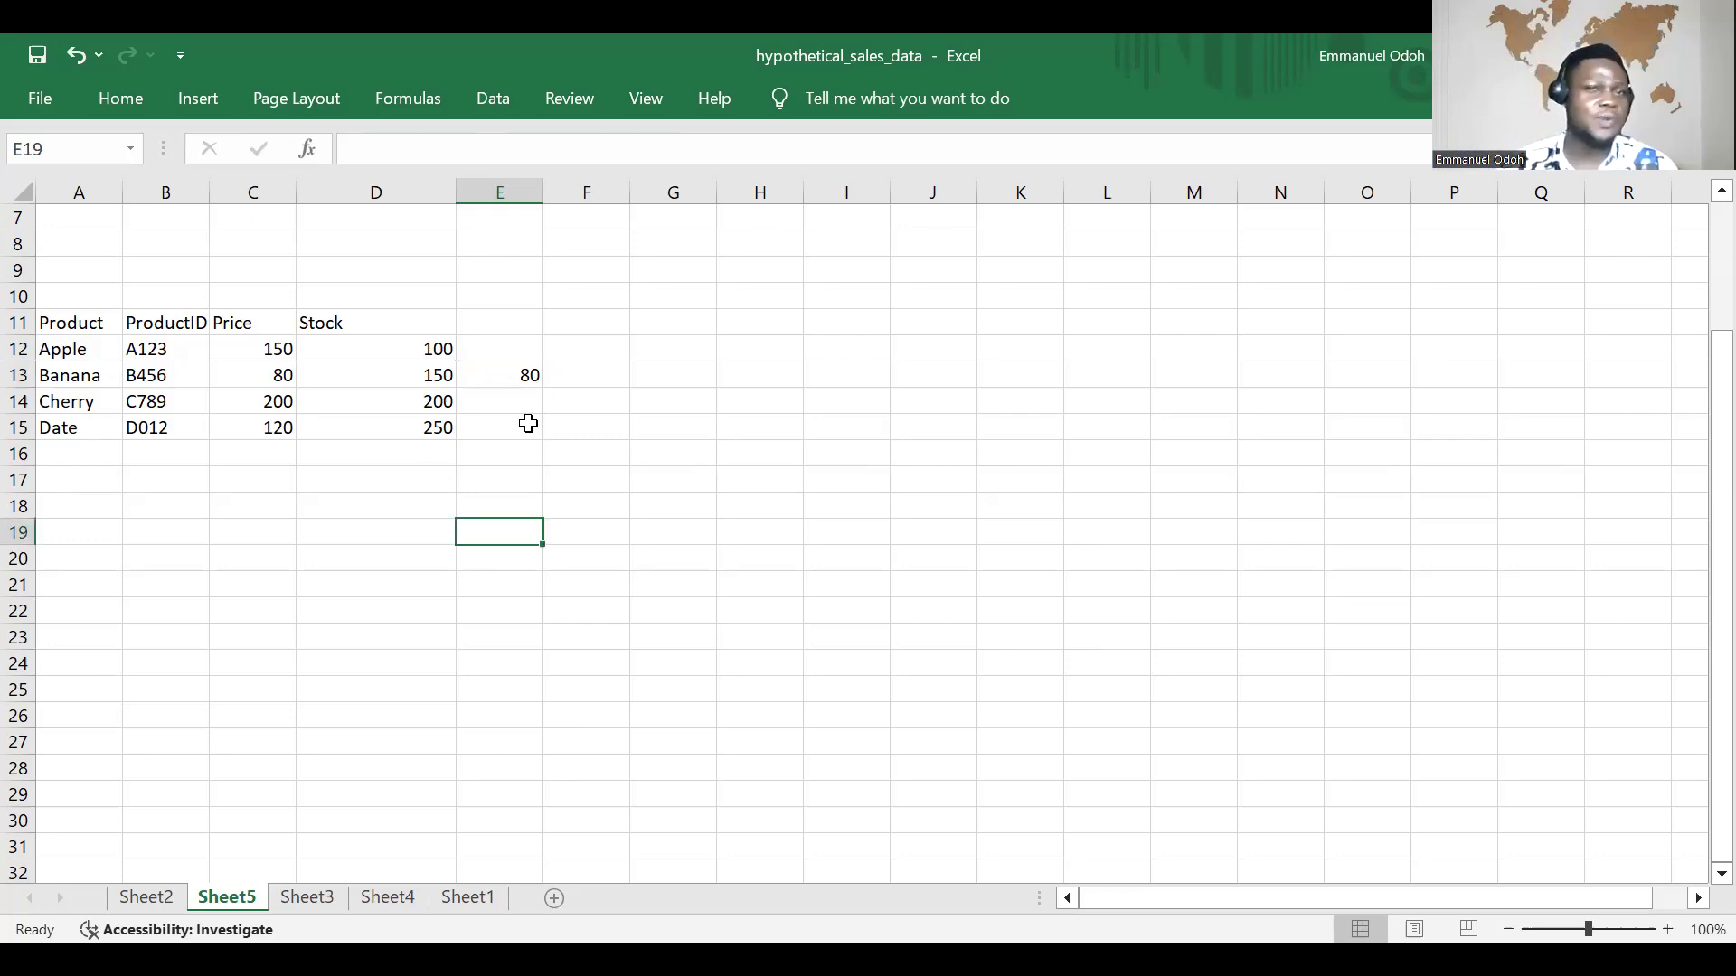
left_click(525, 375)
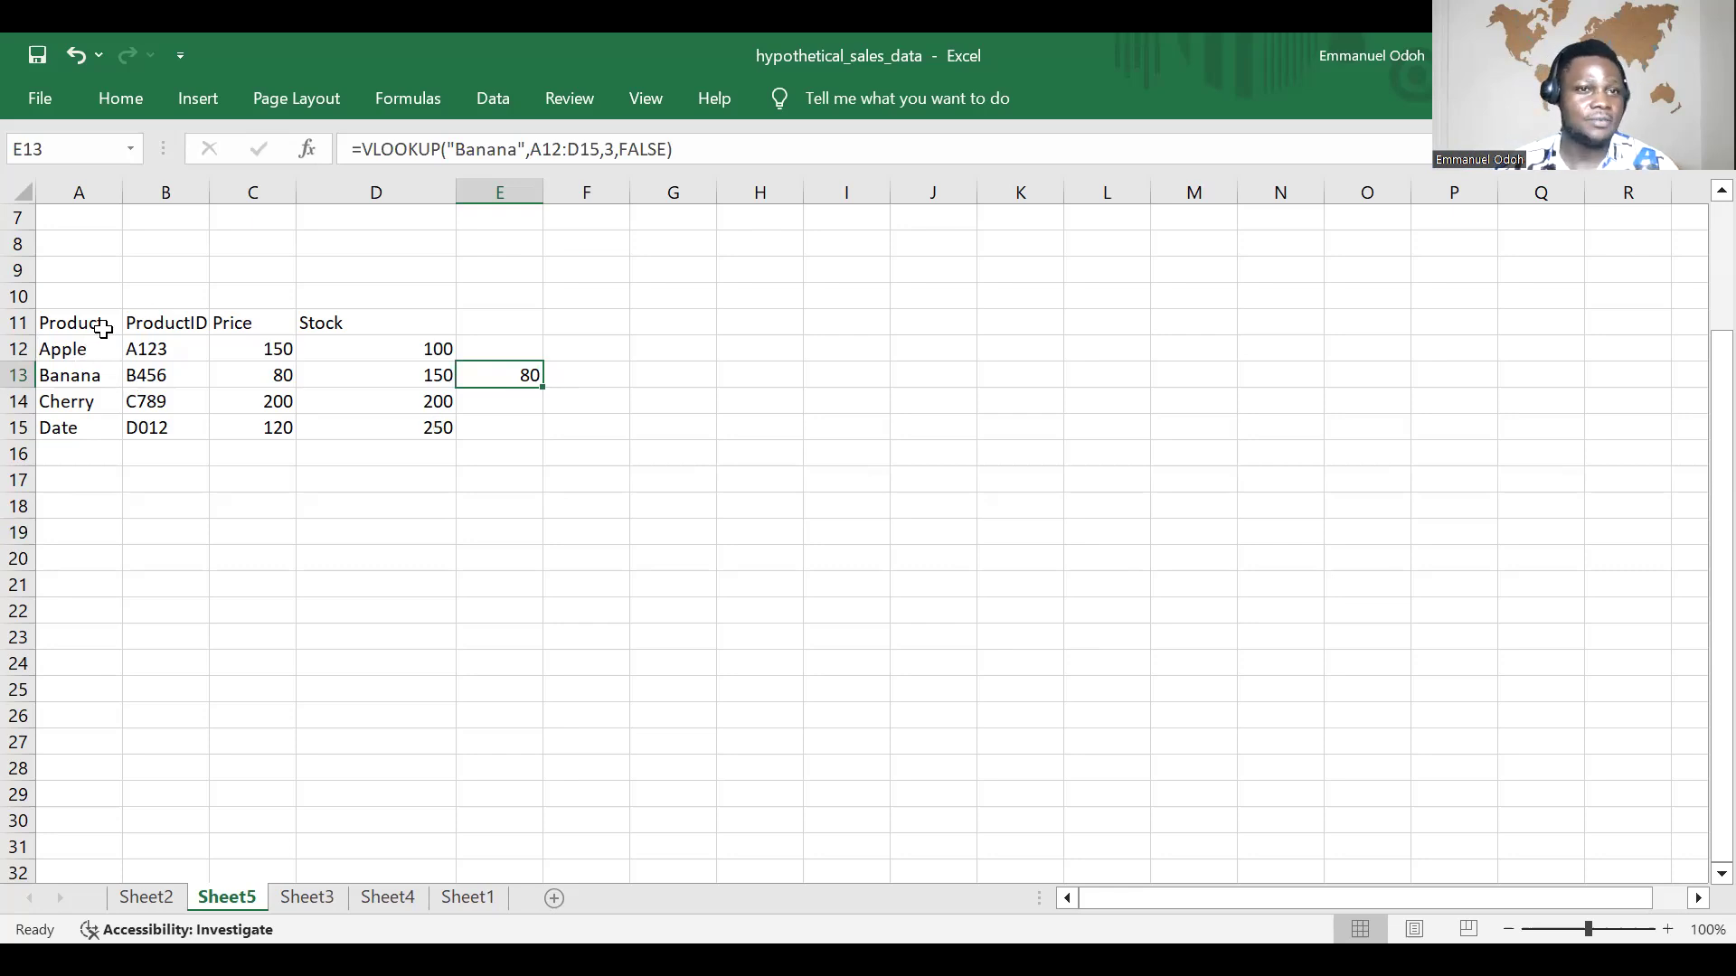
Step: Begin a VLOOKUP formula in cell G20 with "Banana" as the lookup value
left_click(628, 569)
left_click(651, 559)
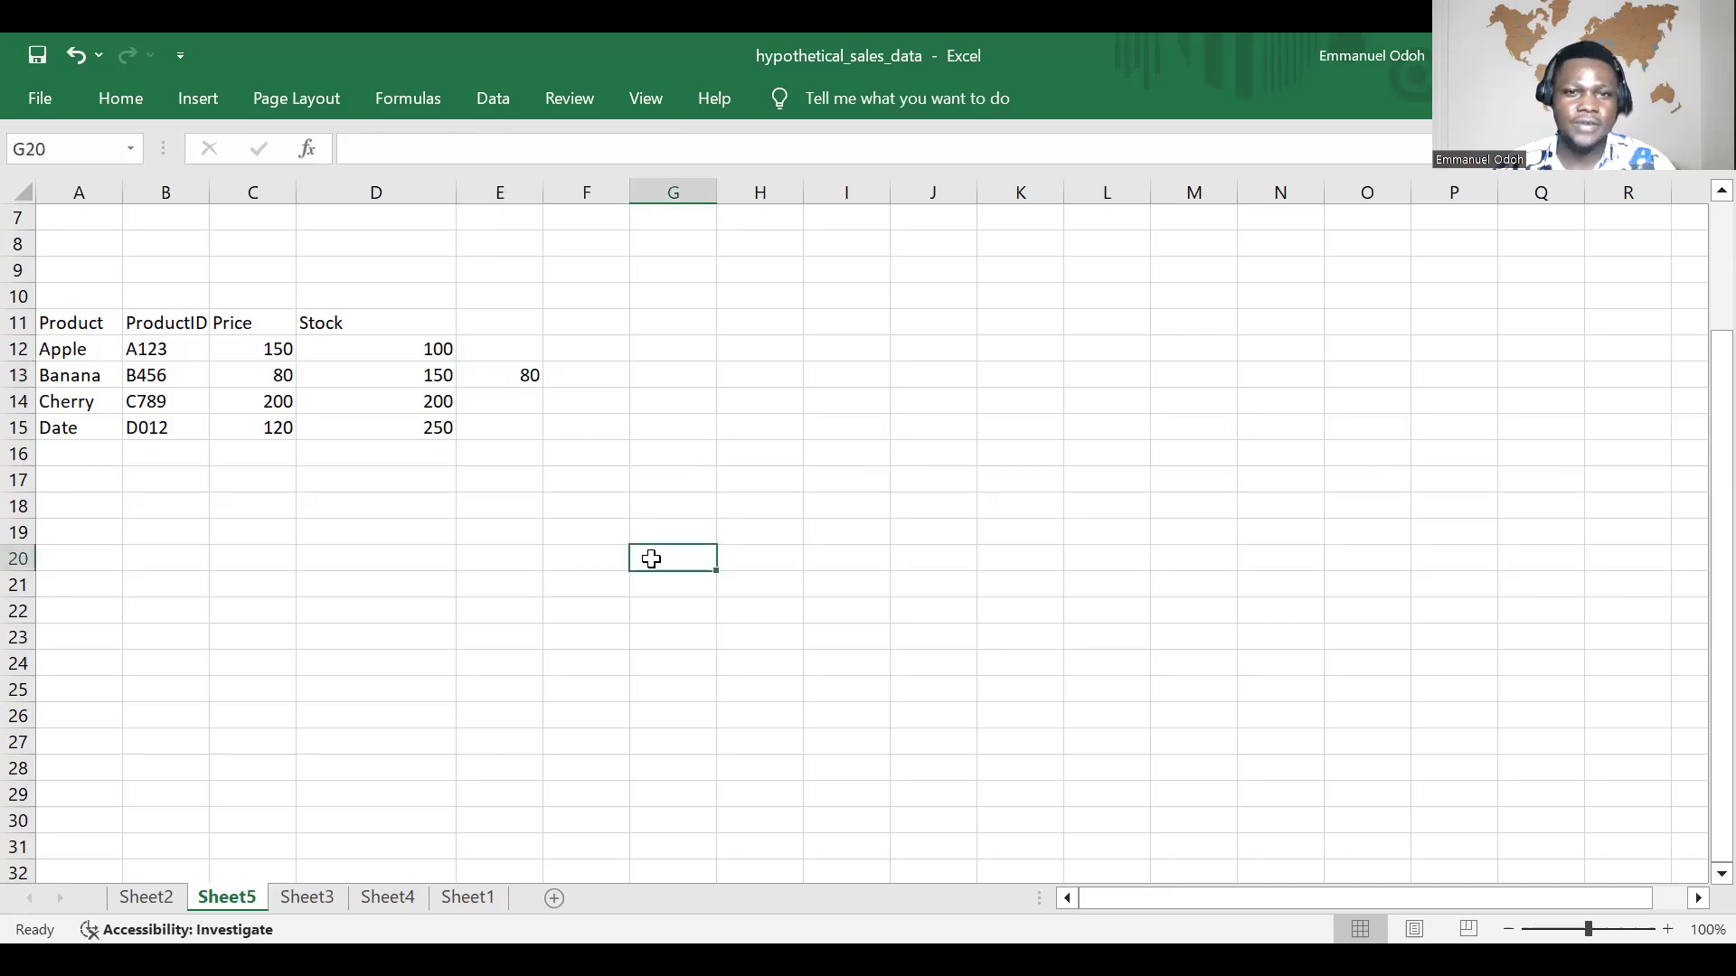
type("=V")
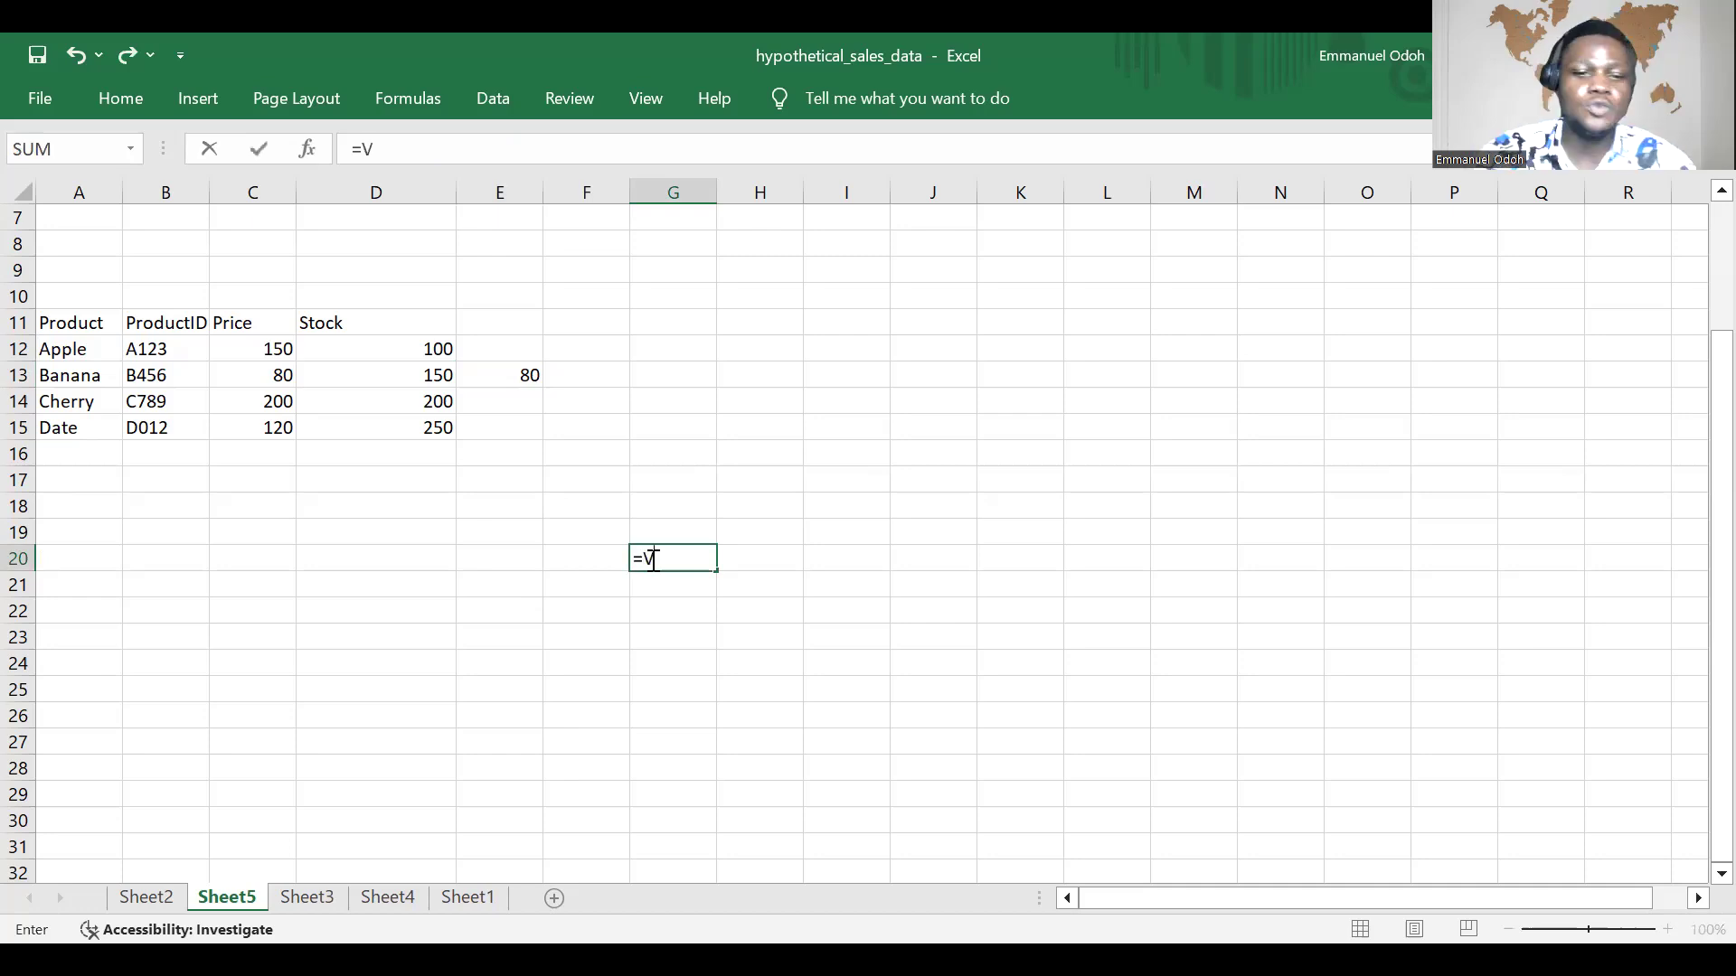
type("lo")
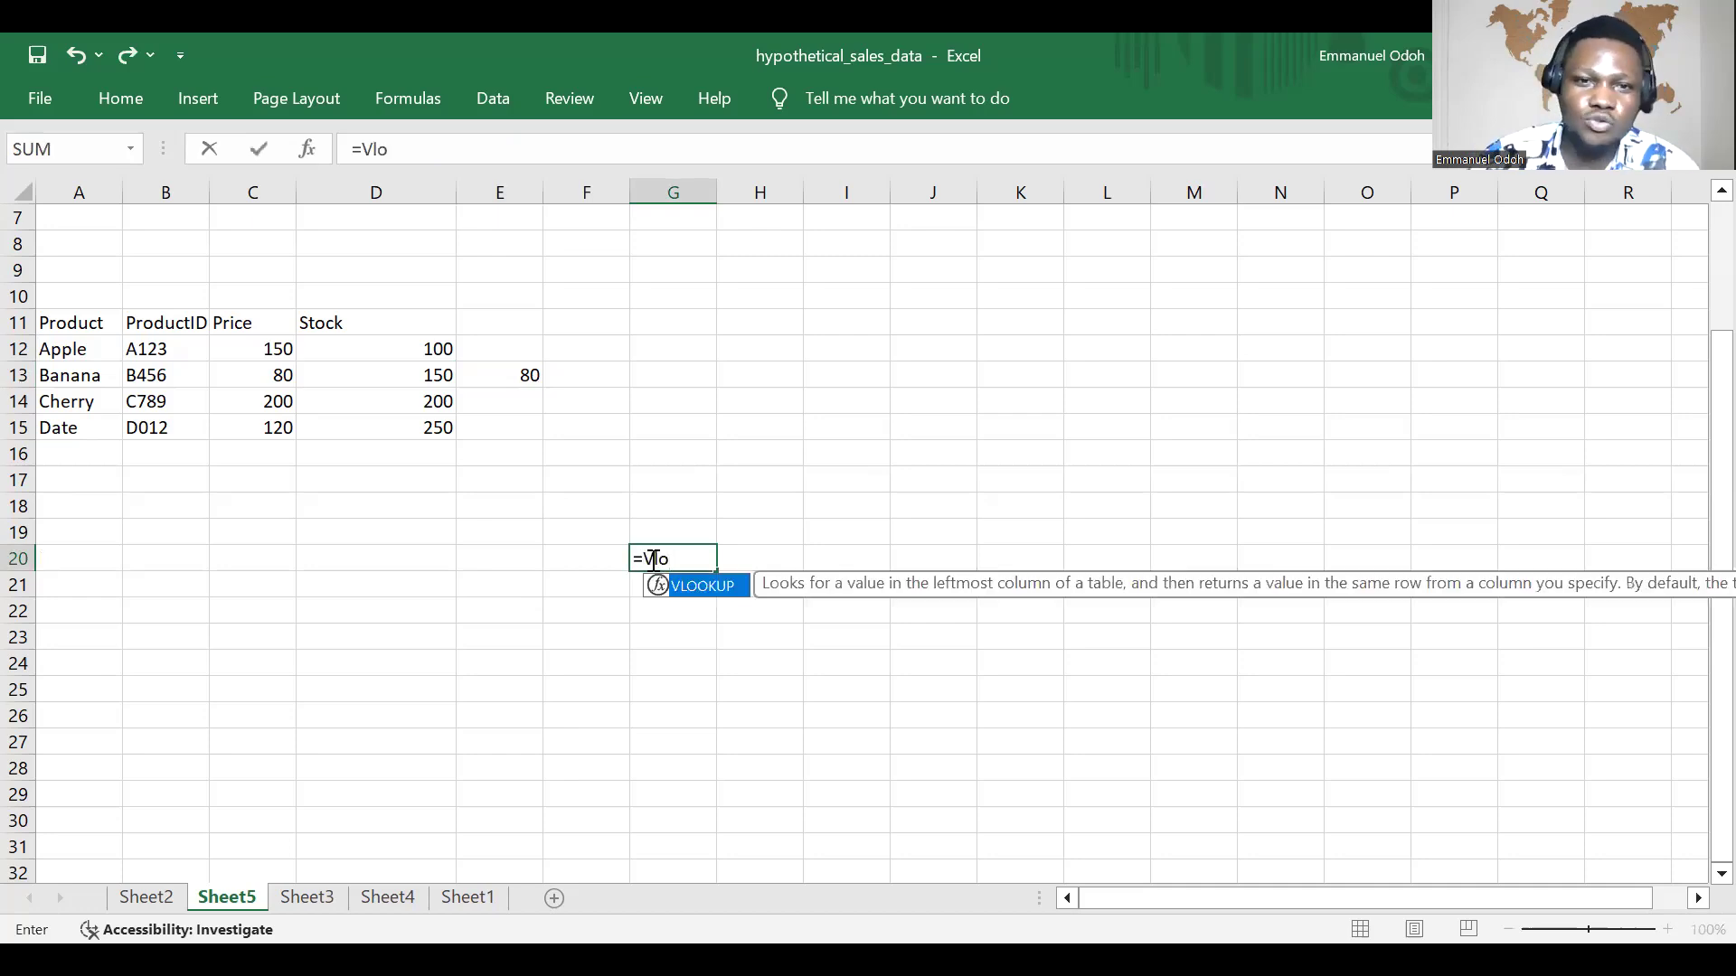
double_click(711, 597)
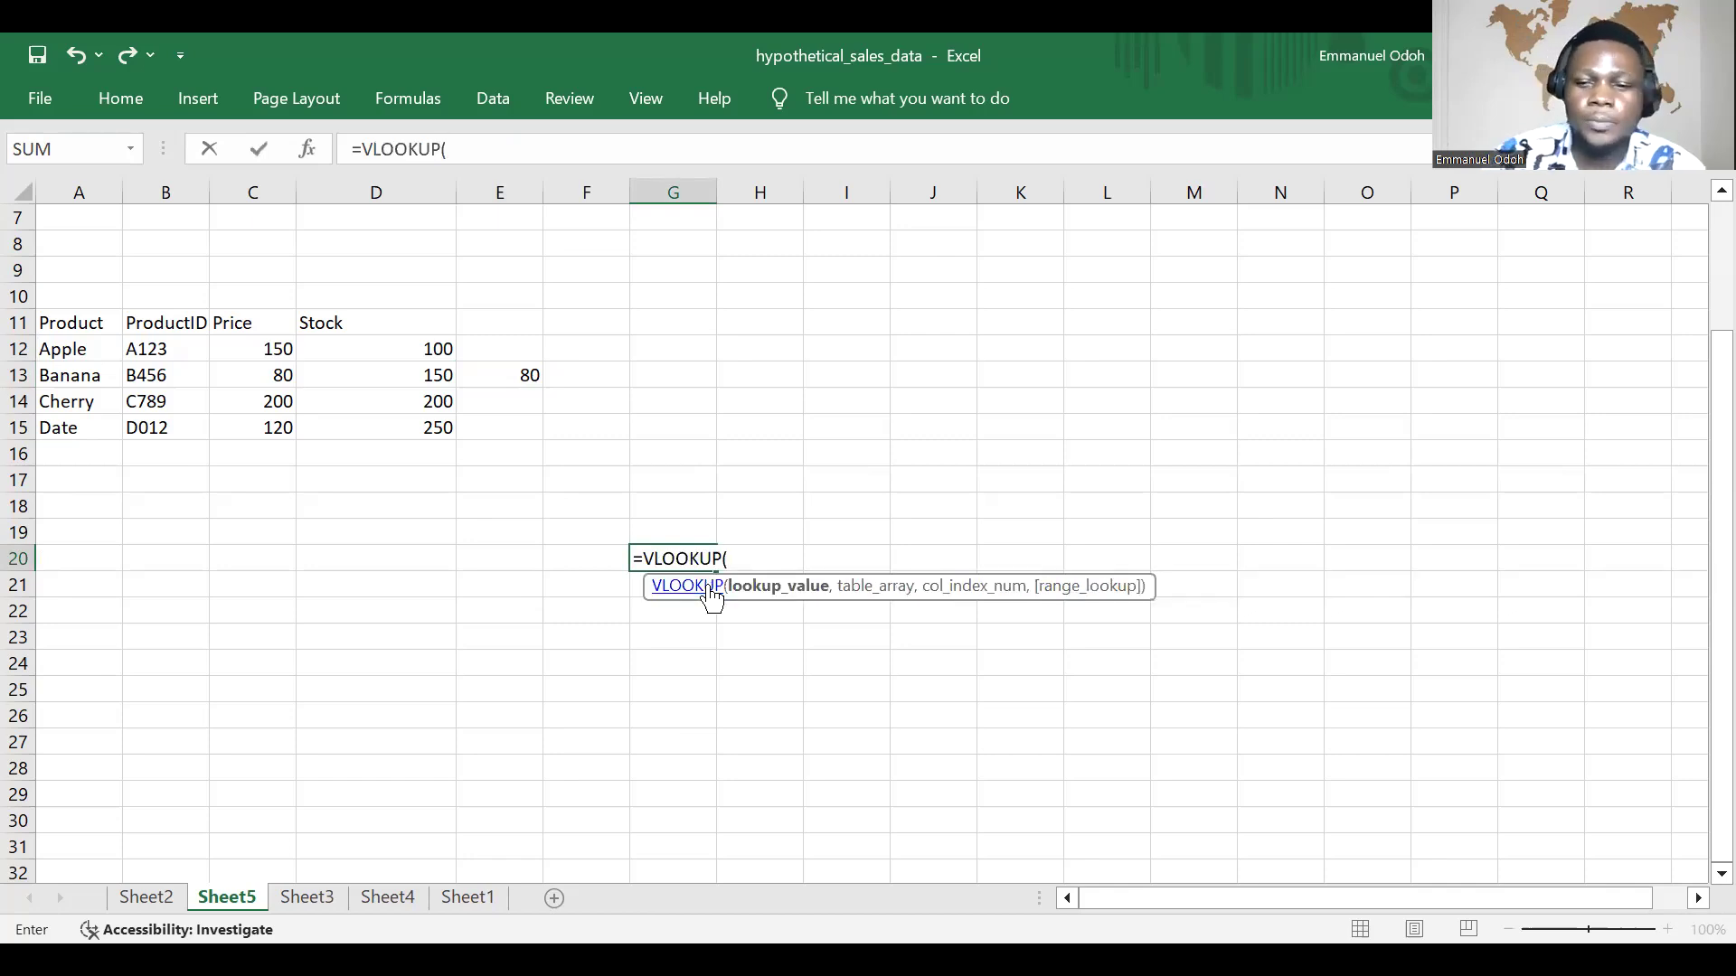
type("\"Ba")
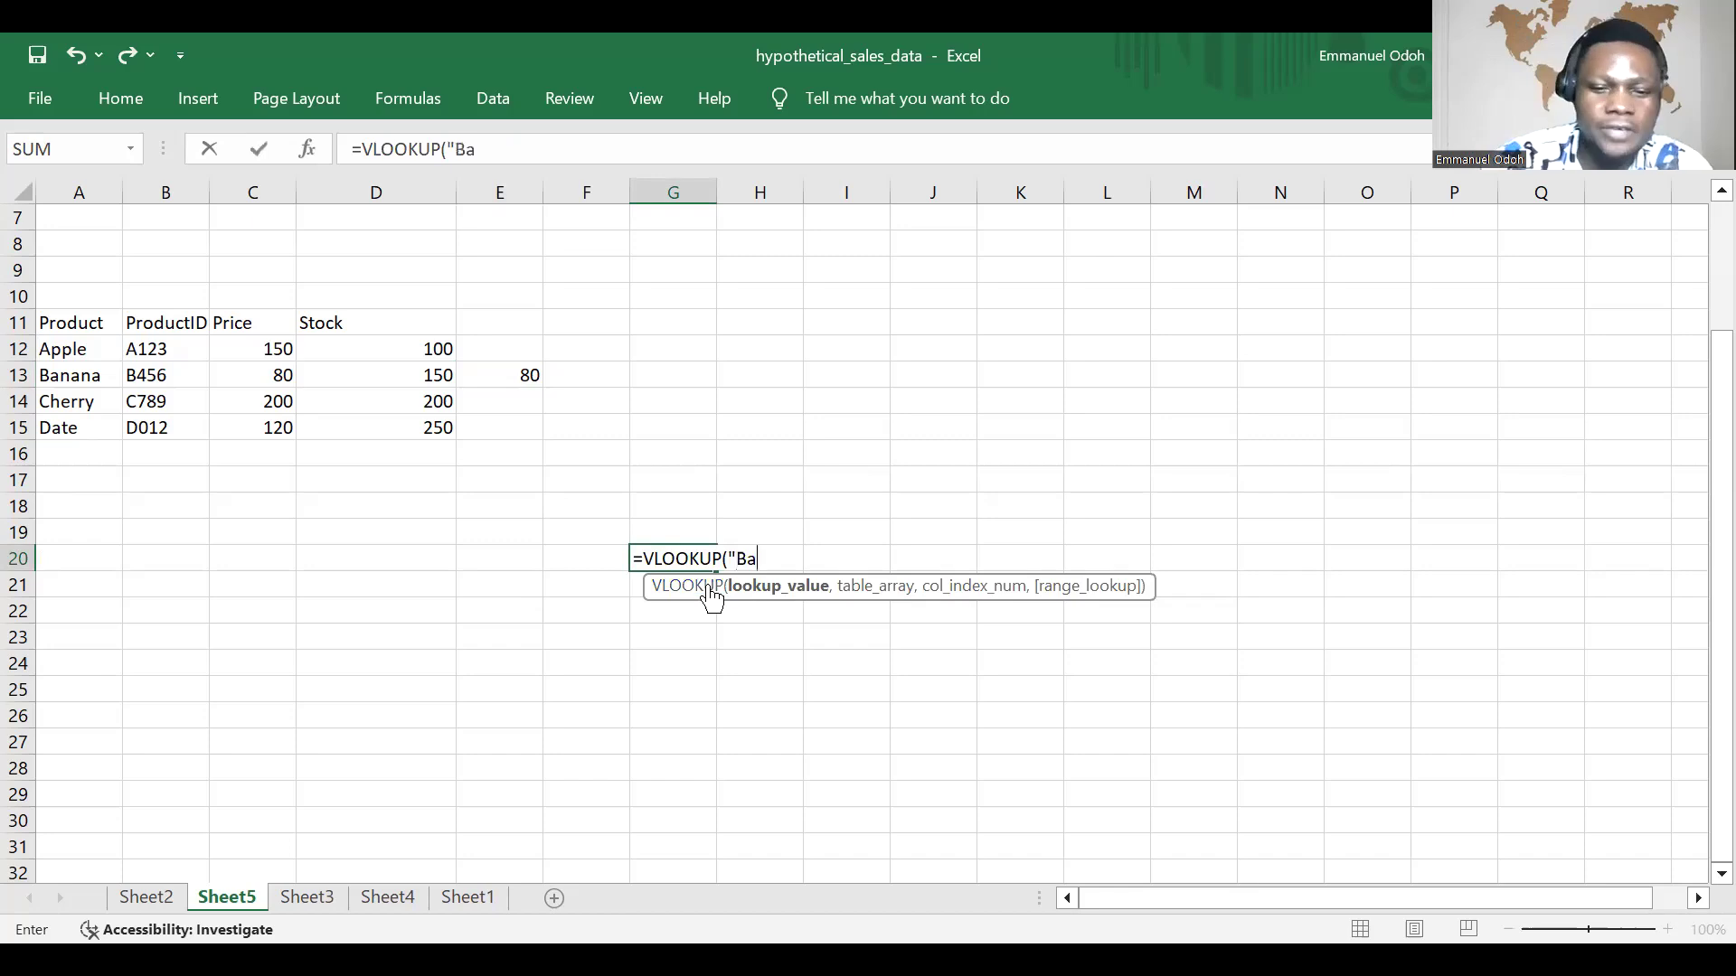
type("nn")
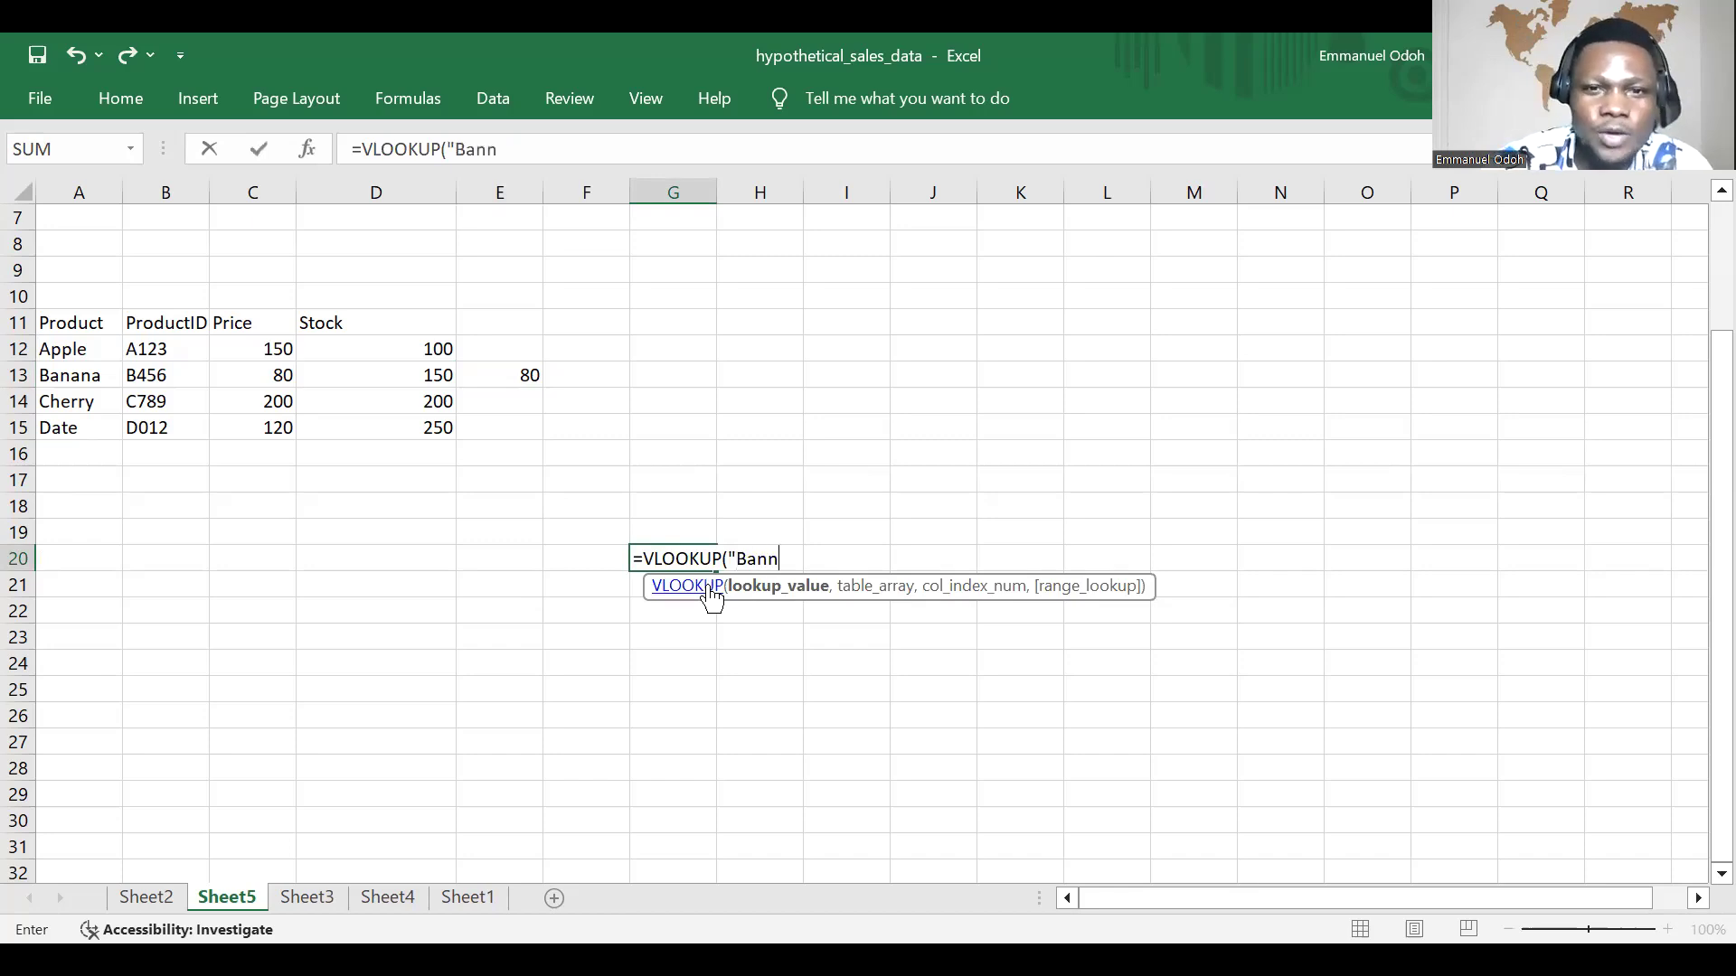
key("BackSpace")
type("ana\"")
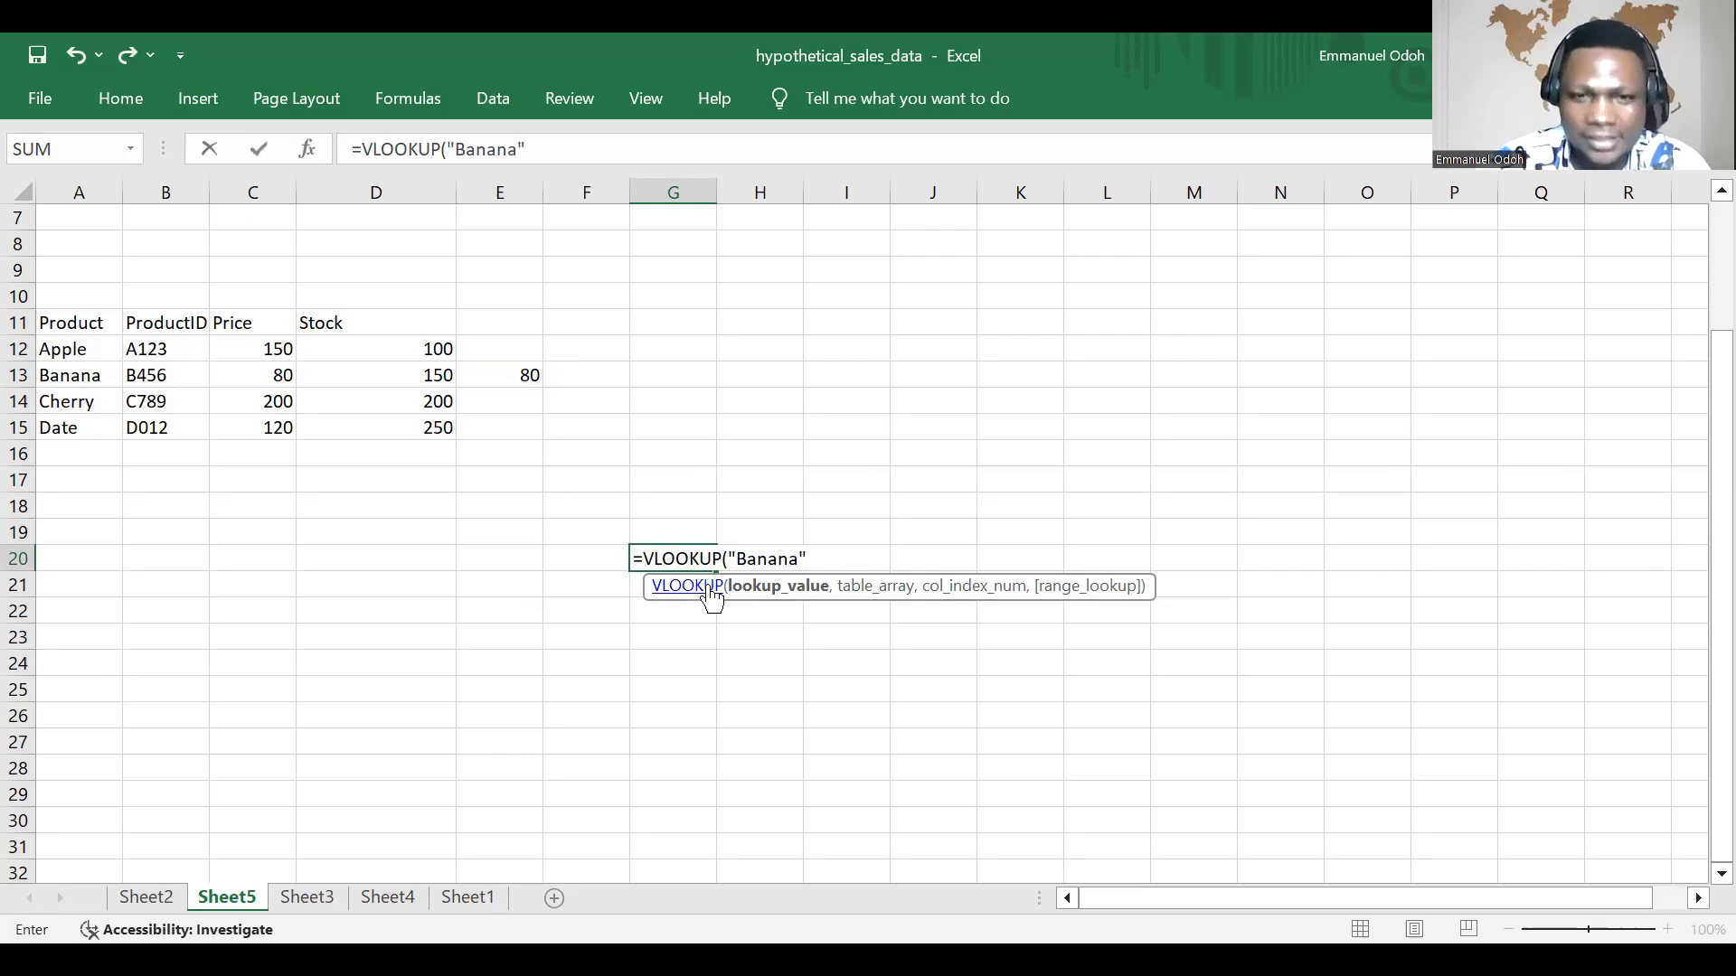
type(",")
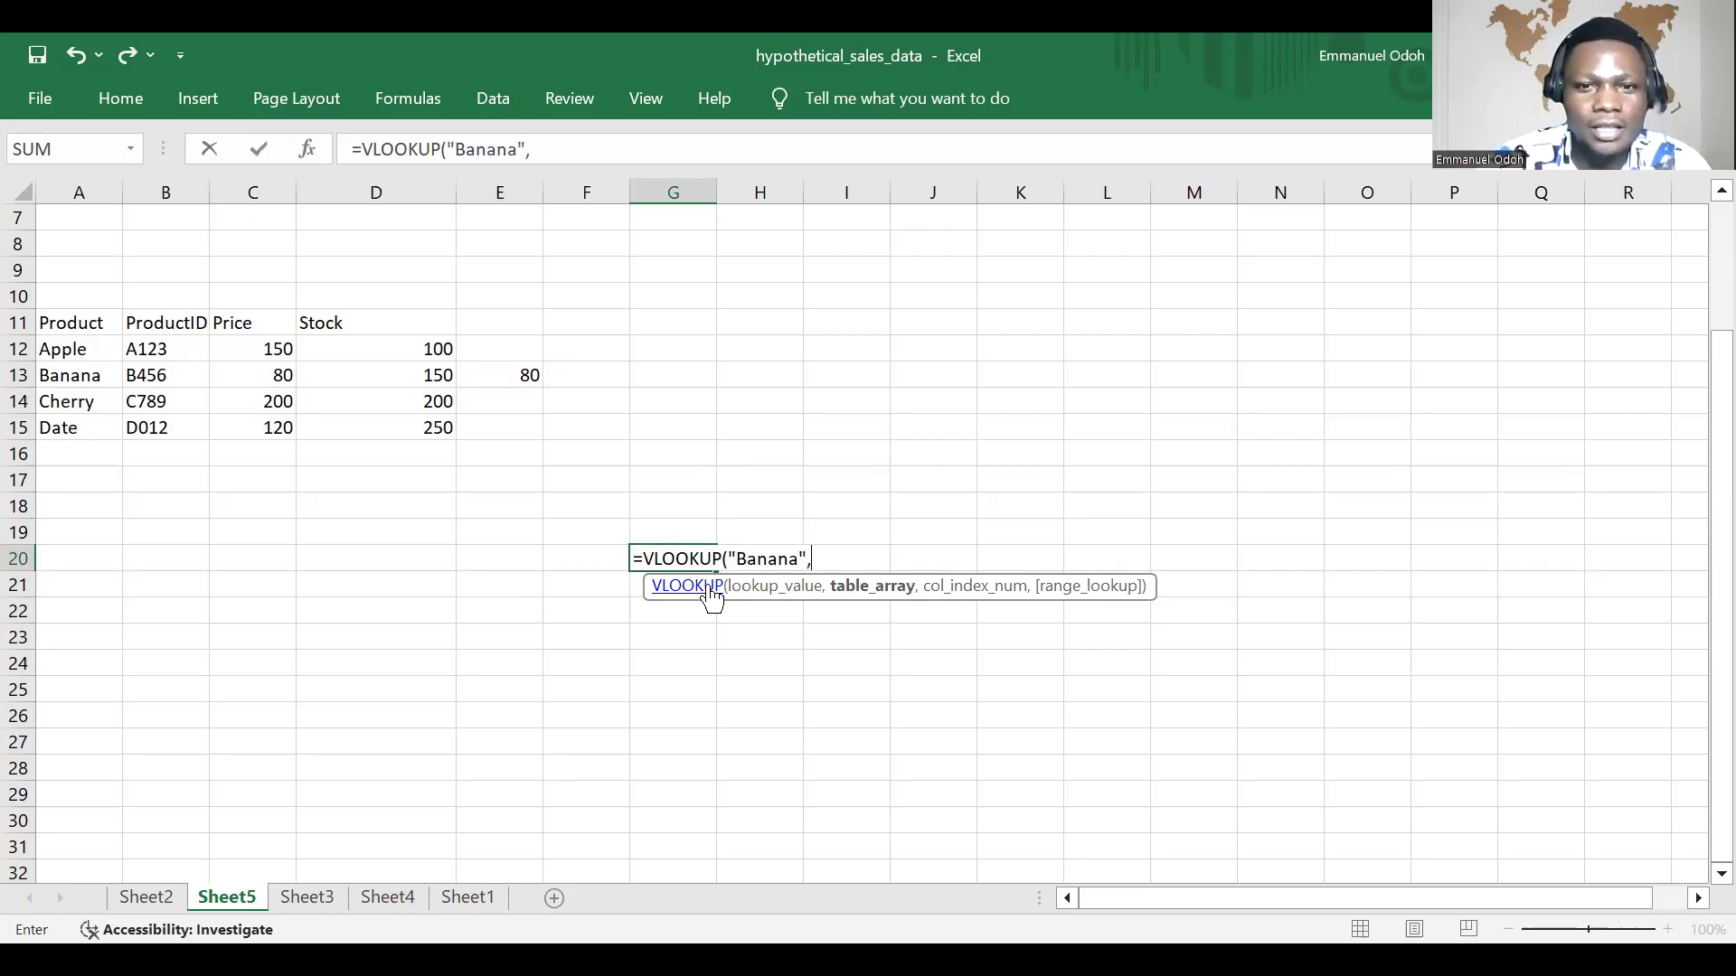
Step: Complete the G20 lookup with table array A12:D15, column index 3 and FALSE for an exact match
left_click(109, 357)
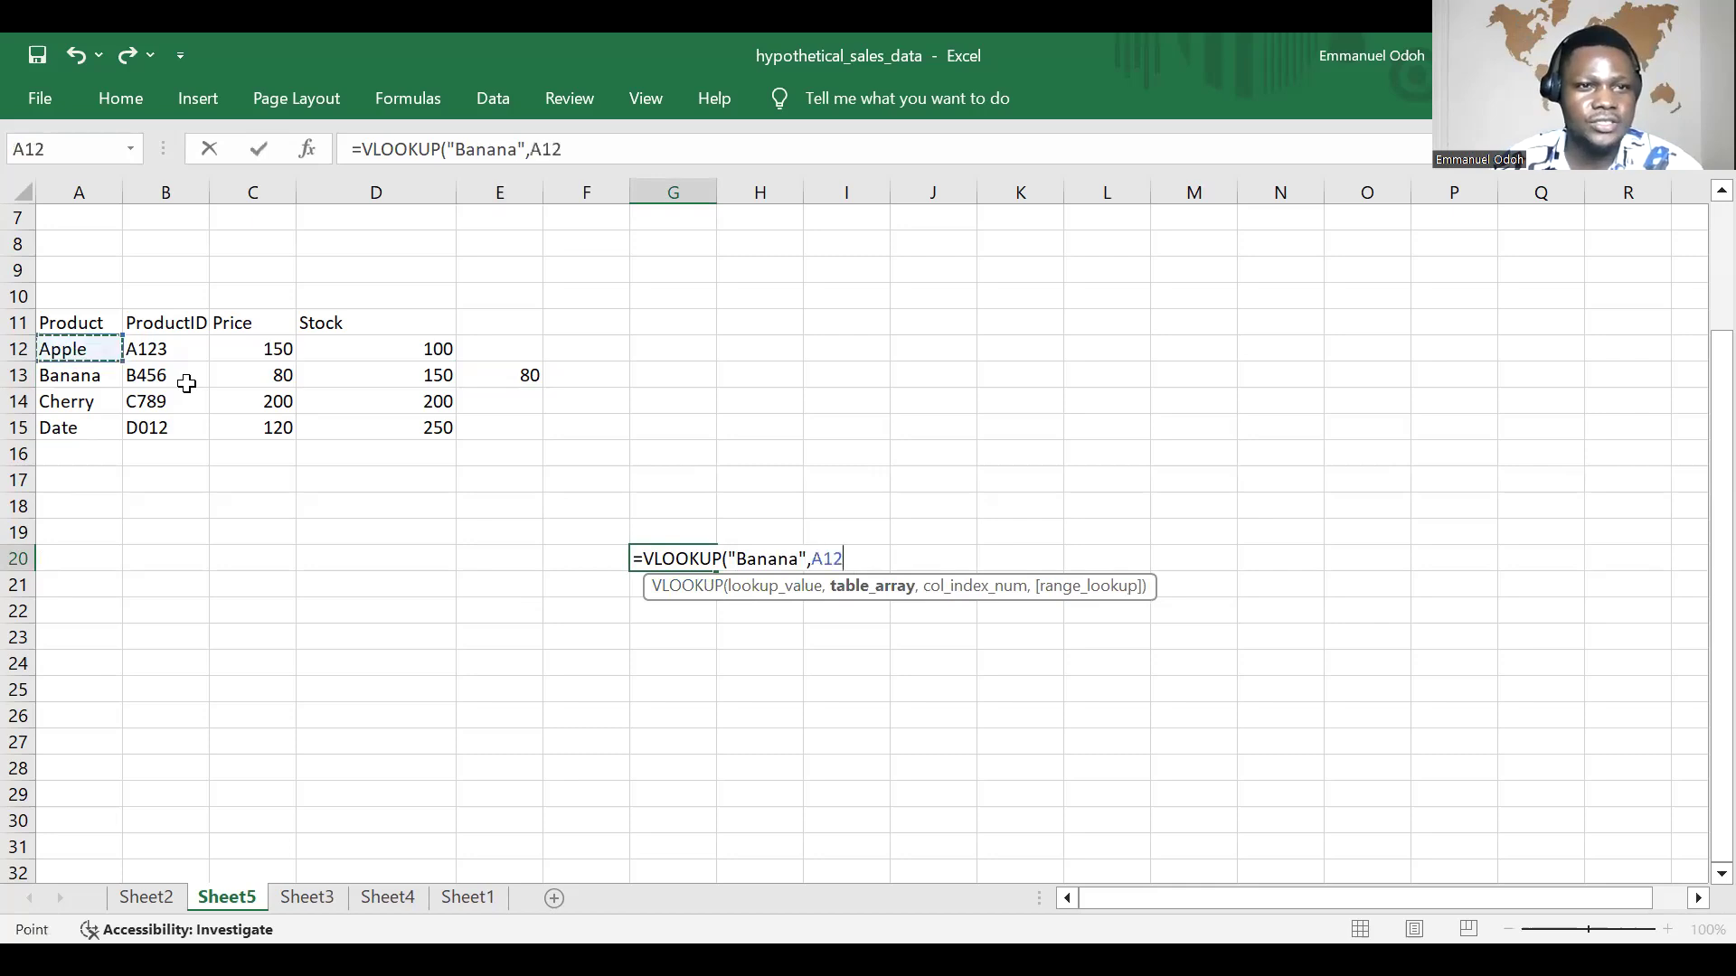
left_click(443, 430, "shift")
type(",")
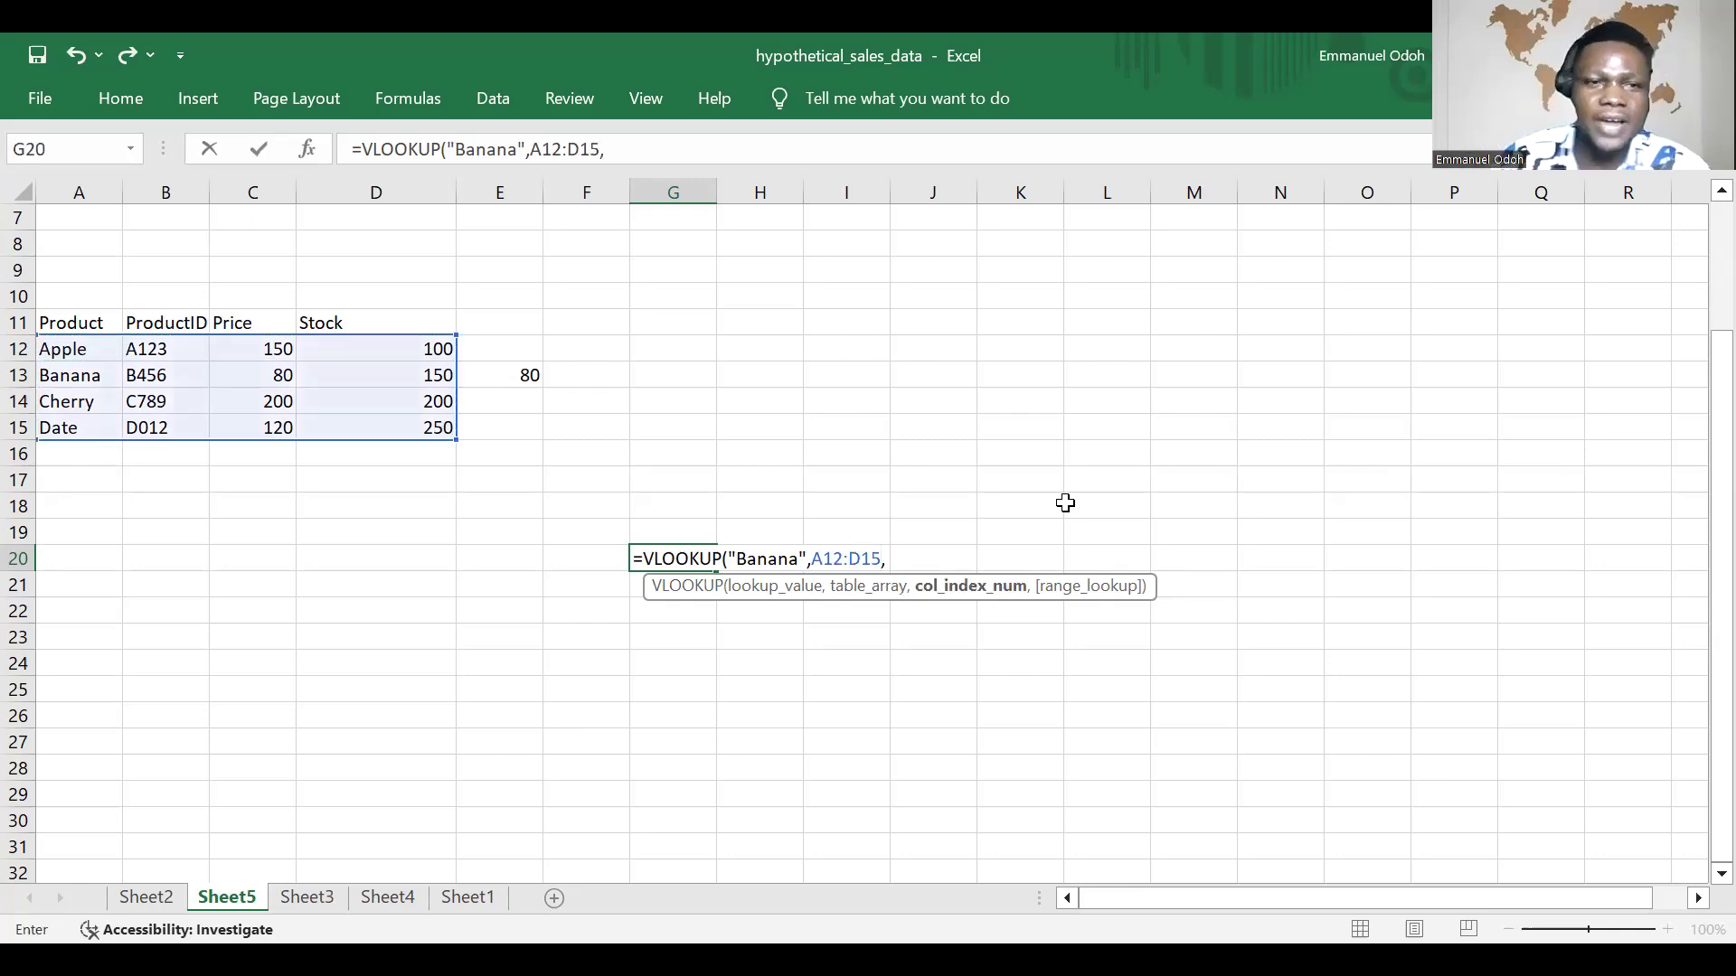
type("3")
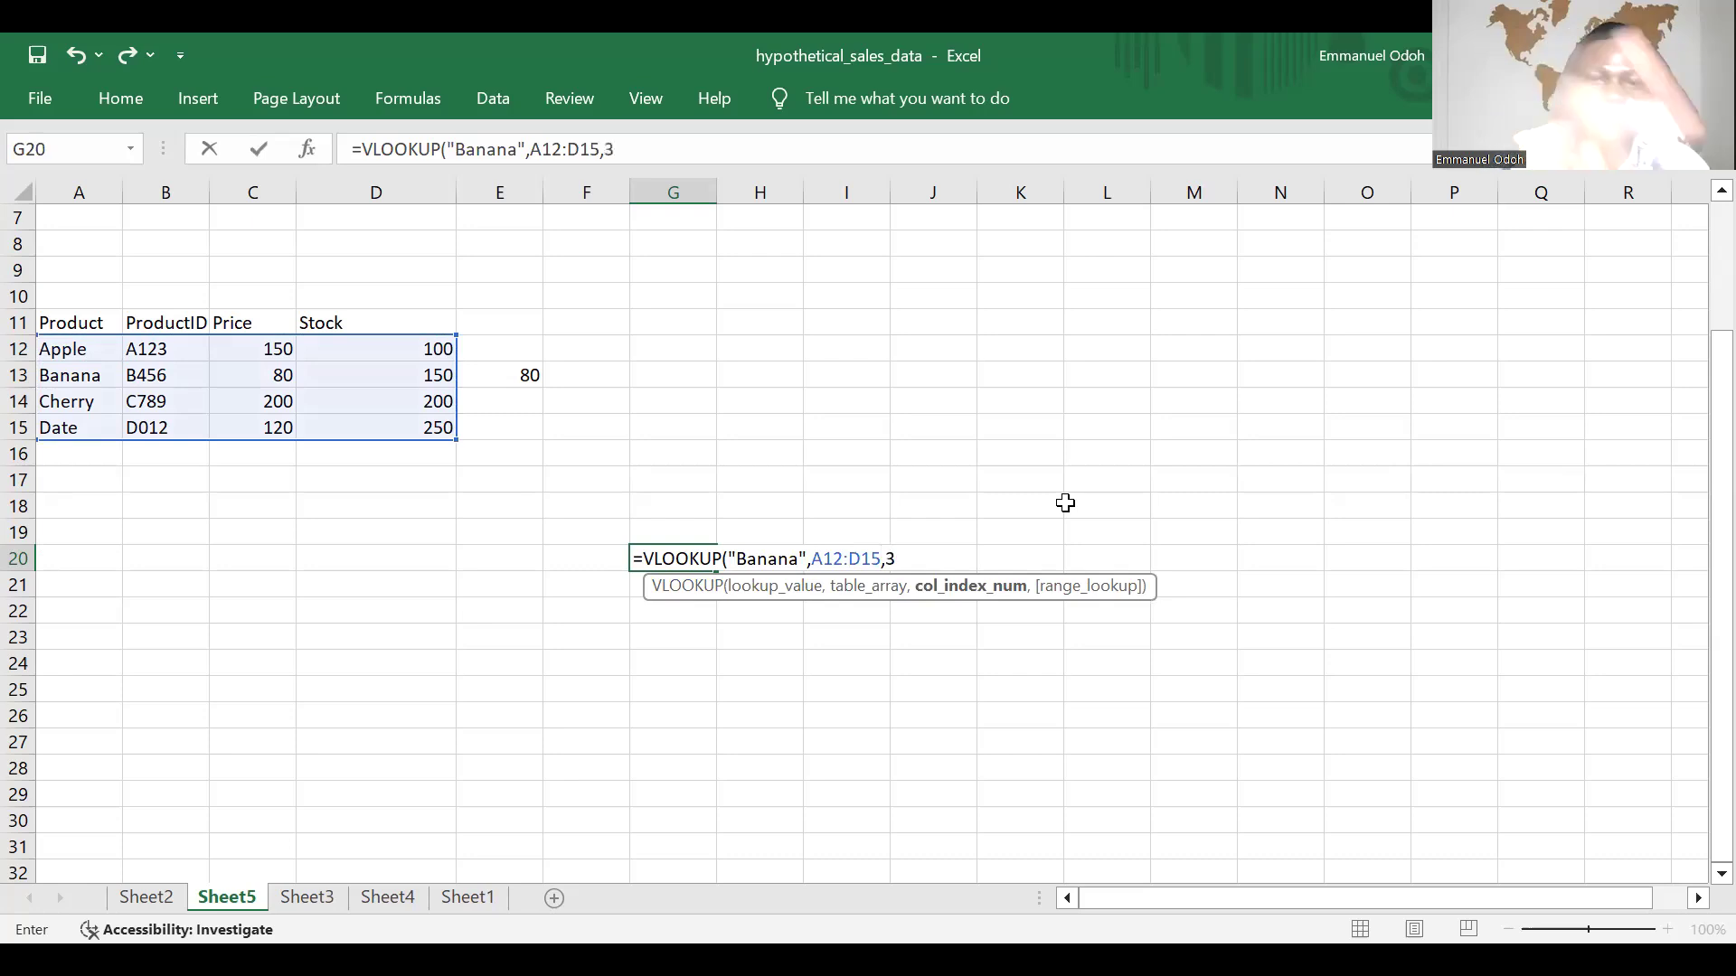
type(",FALSE")
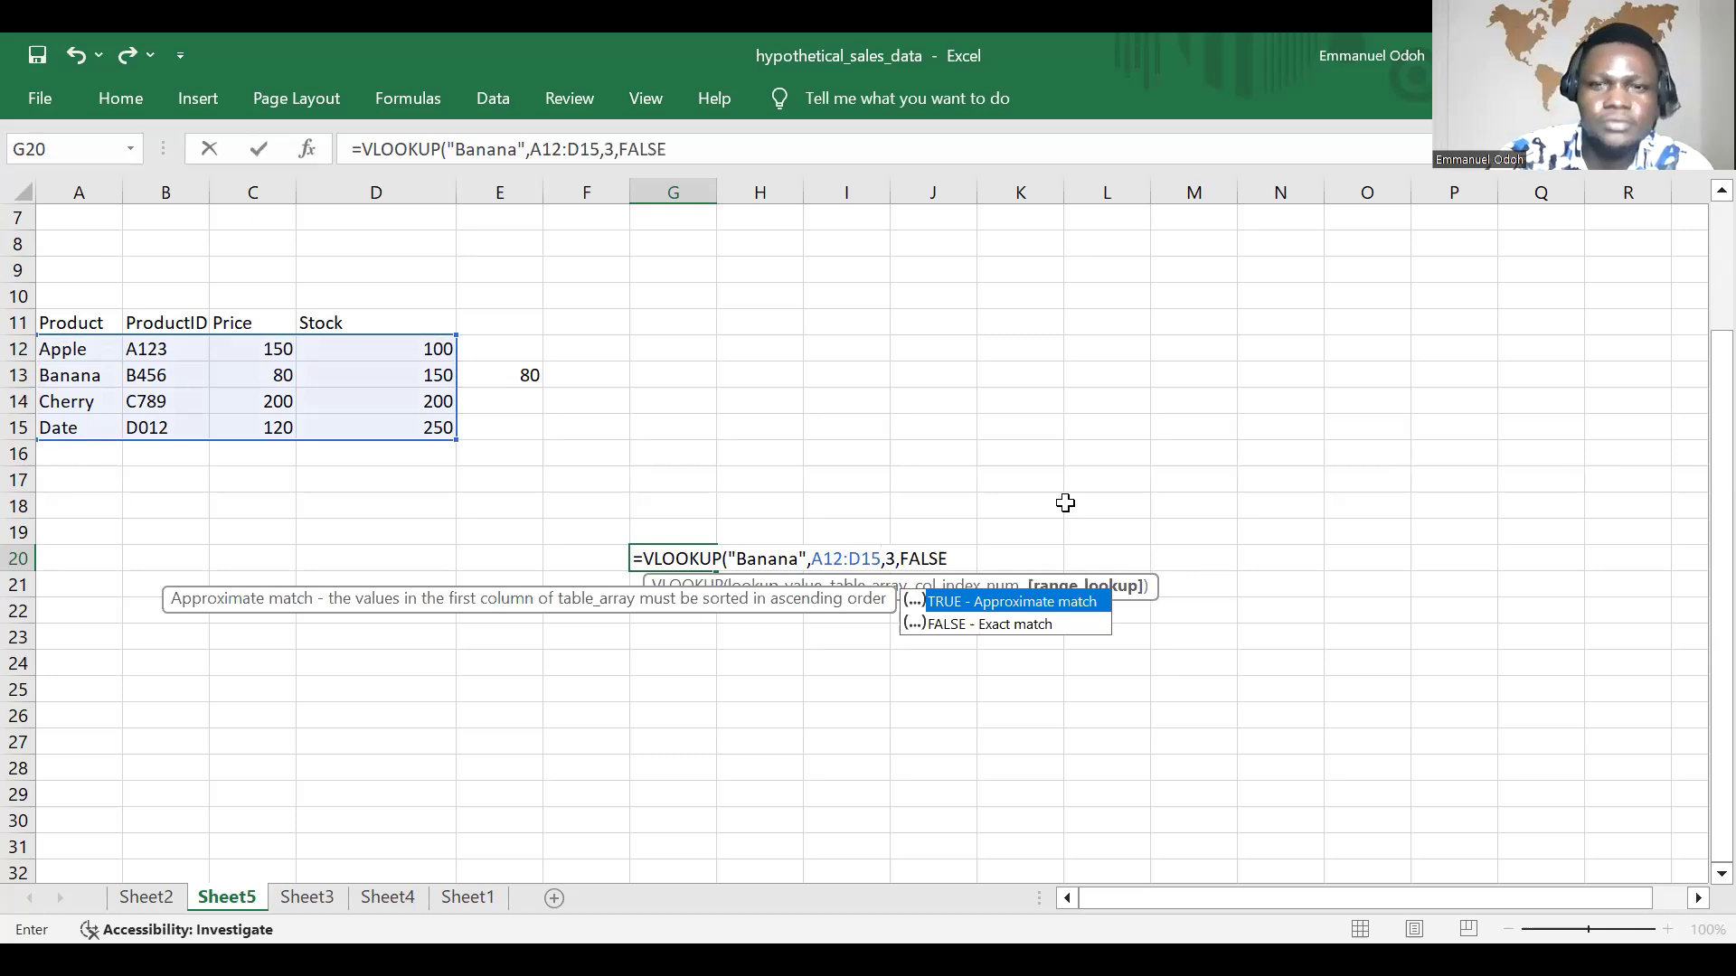
key("Return")
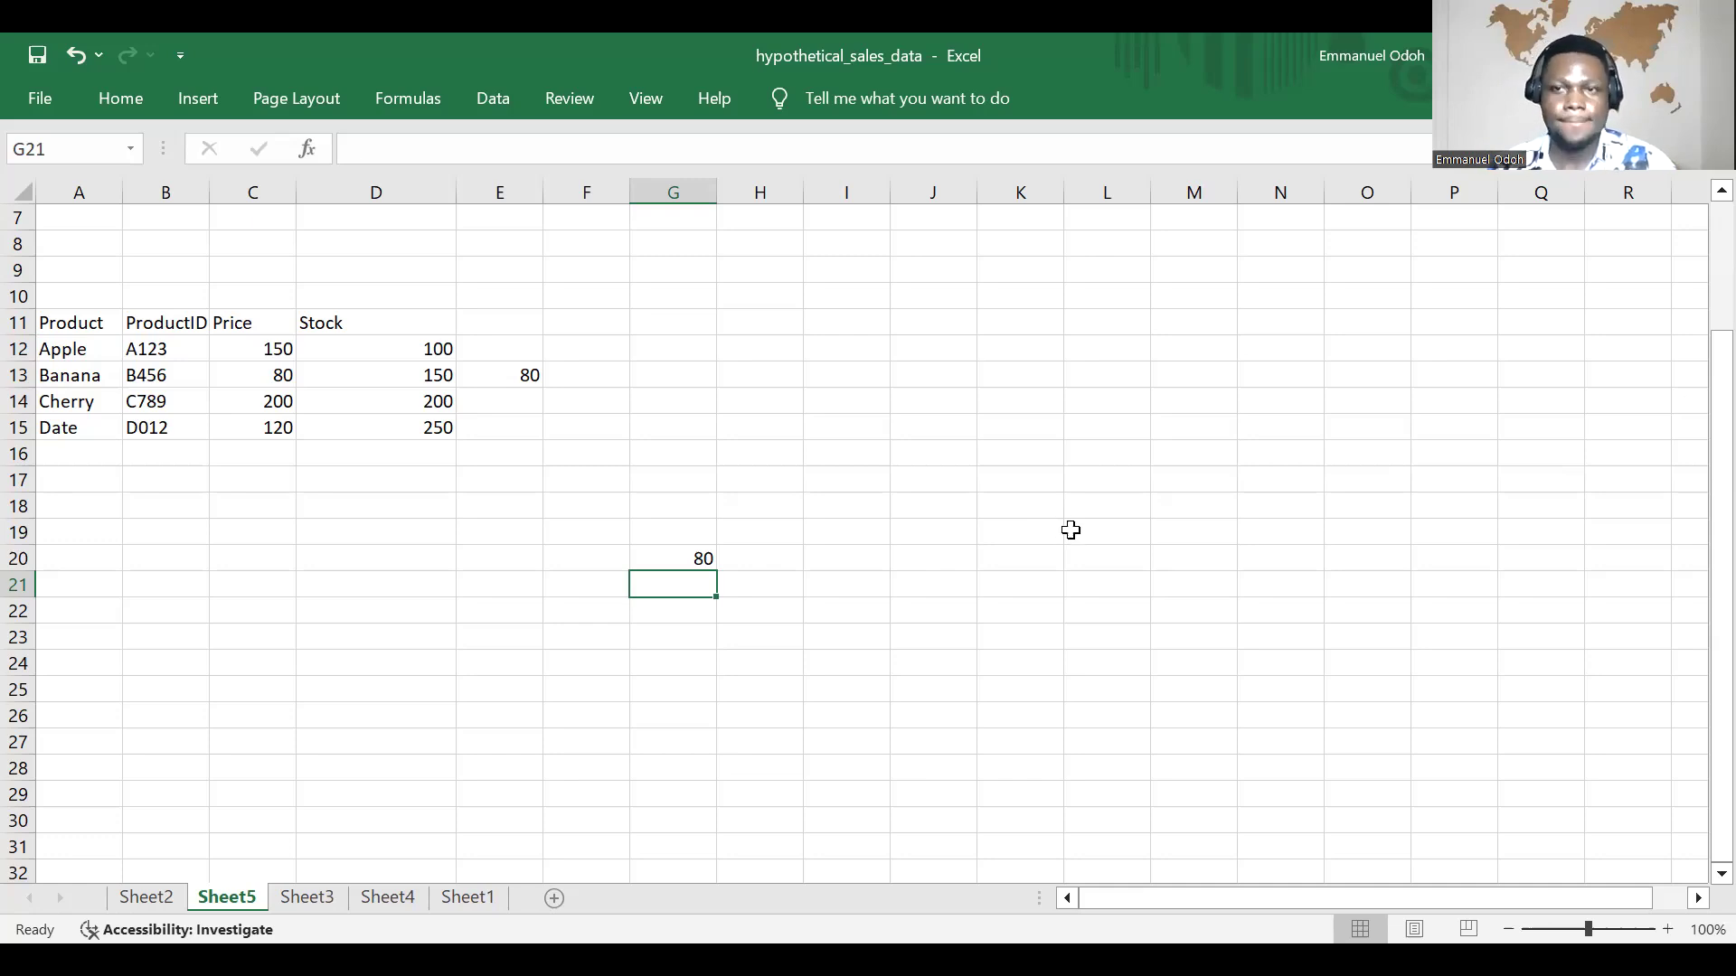
Step: Remove the FALSE range-lookup argument from the E13 formula so it reads =VLOOKUP("Banana",A12:D15,3)
double_click(527, 378)
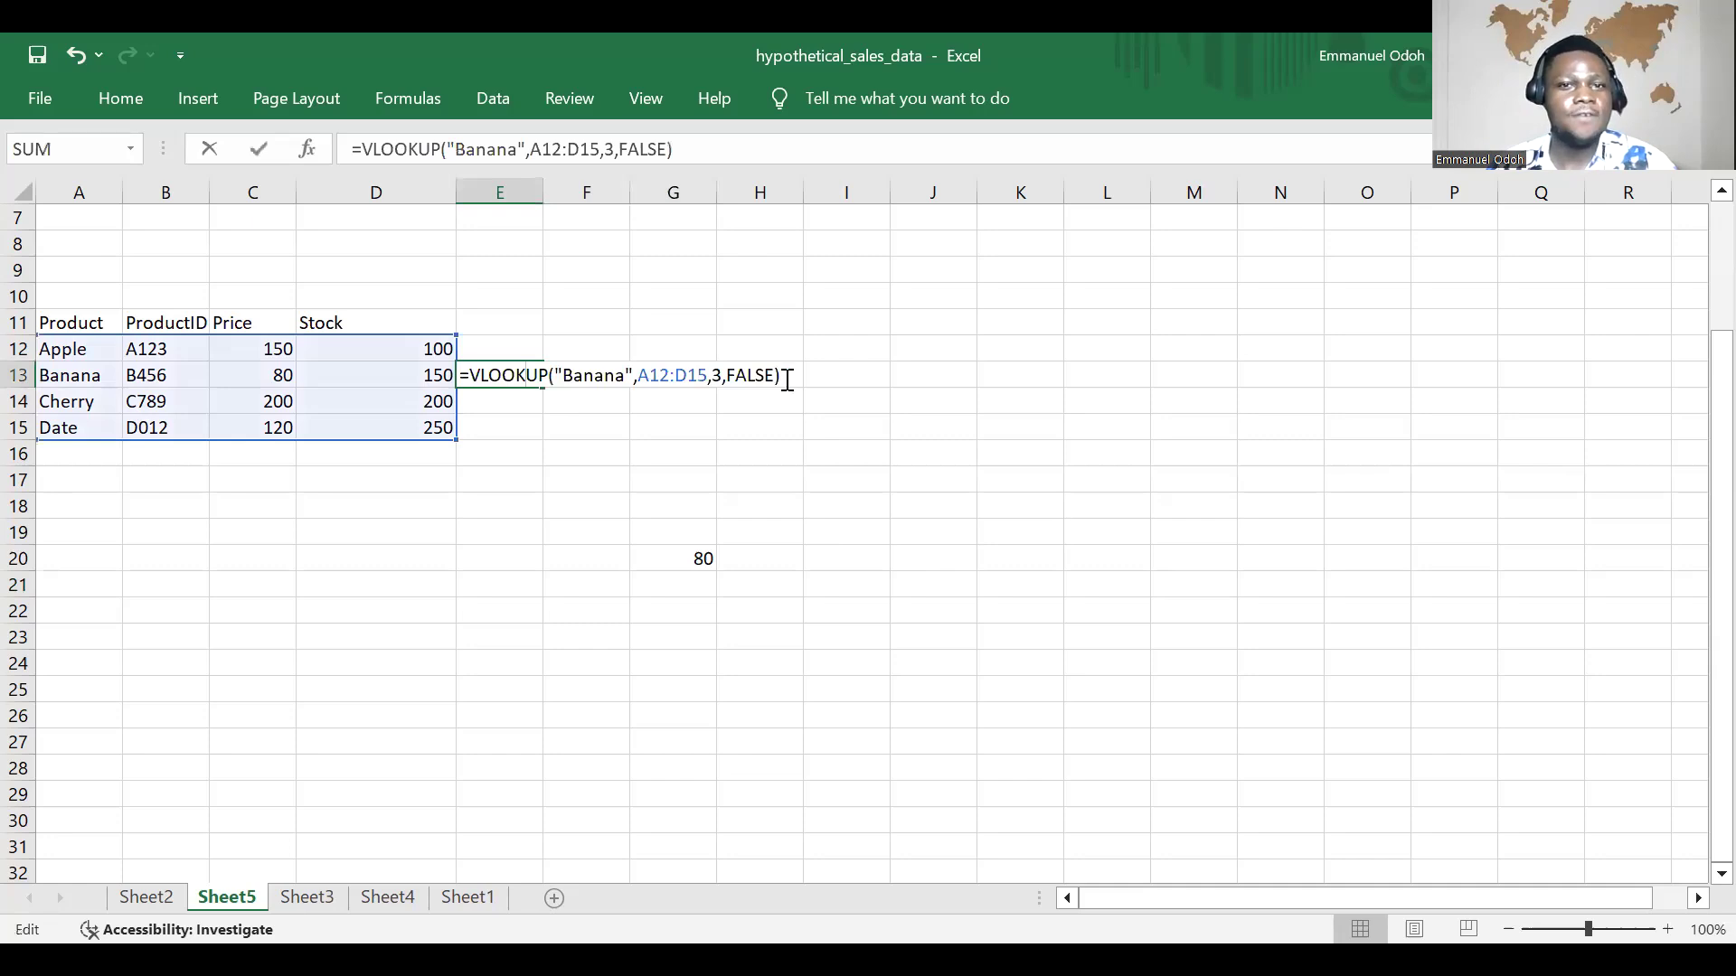
left_click(783, 379)
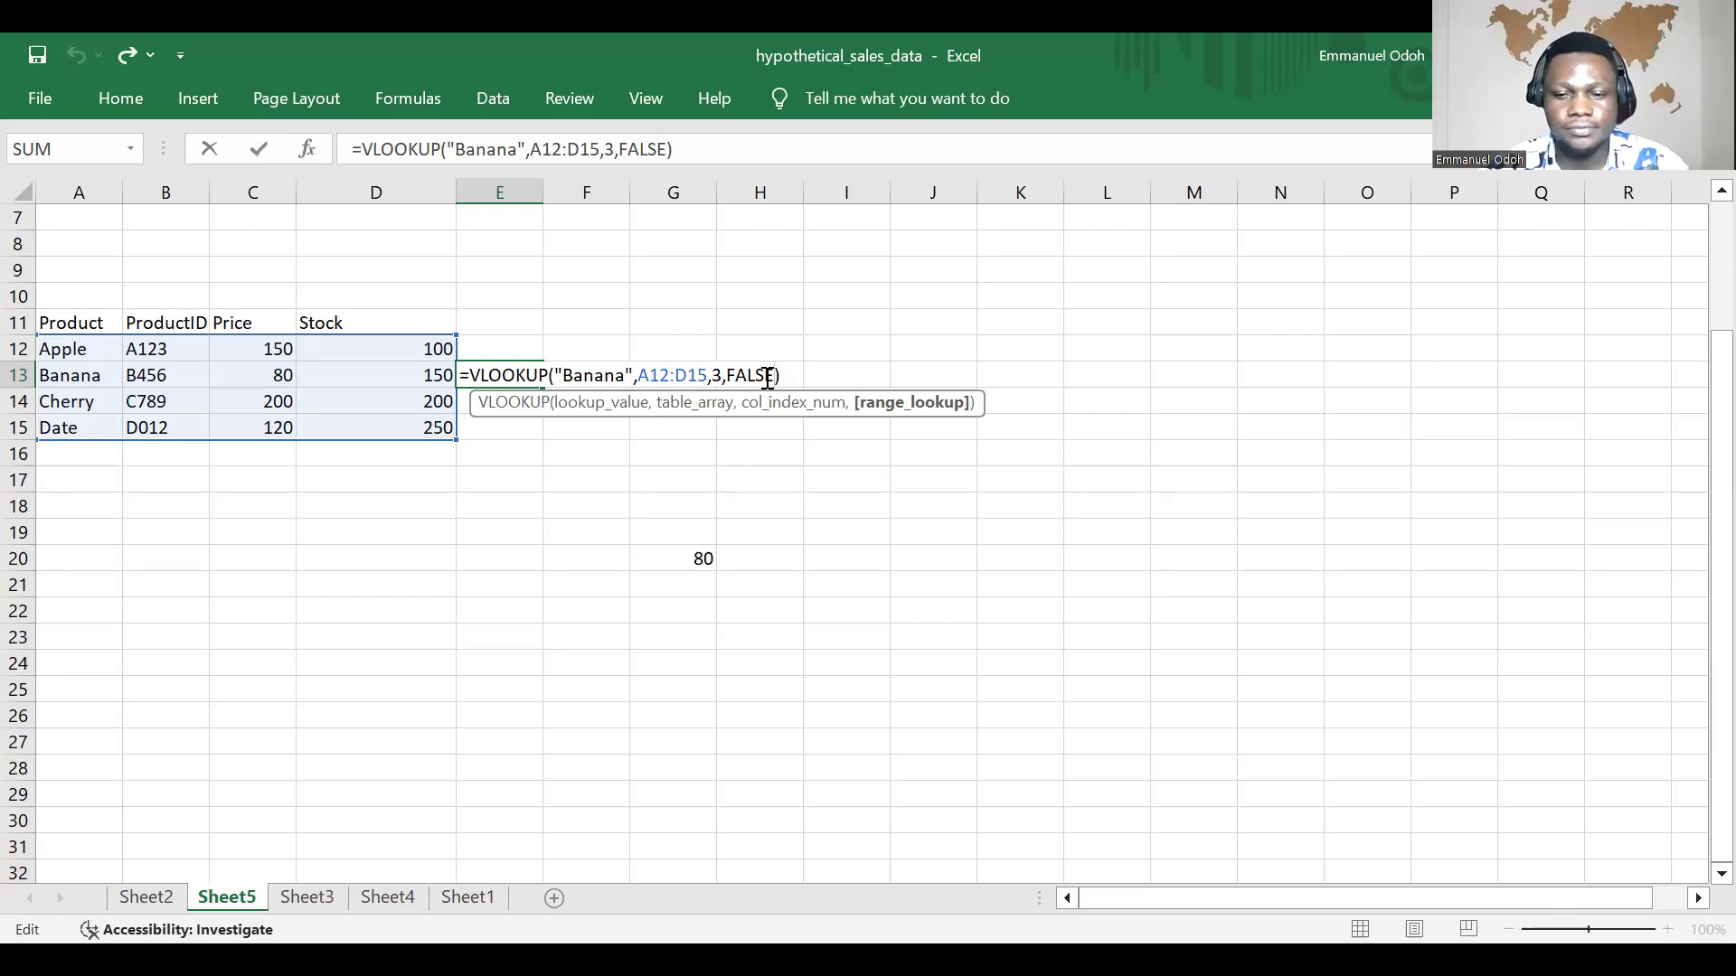
key("BackSpace")
key("BackSpace")
key("BackSpace")
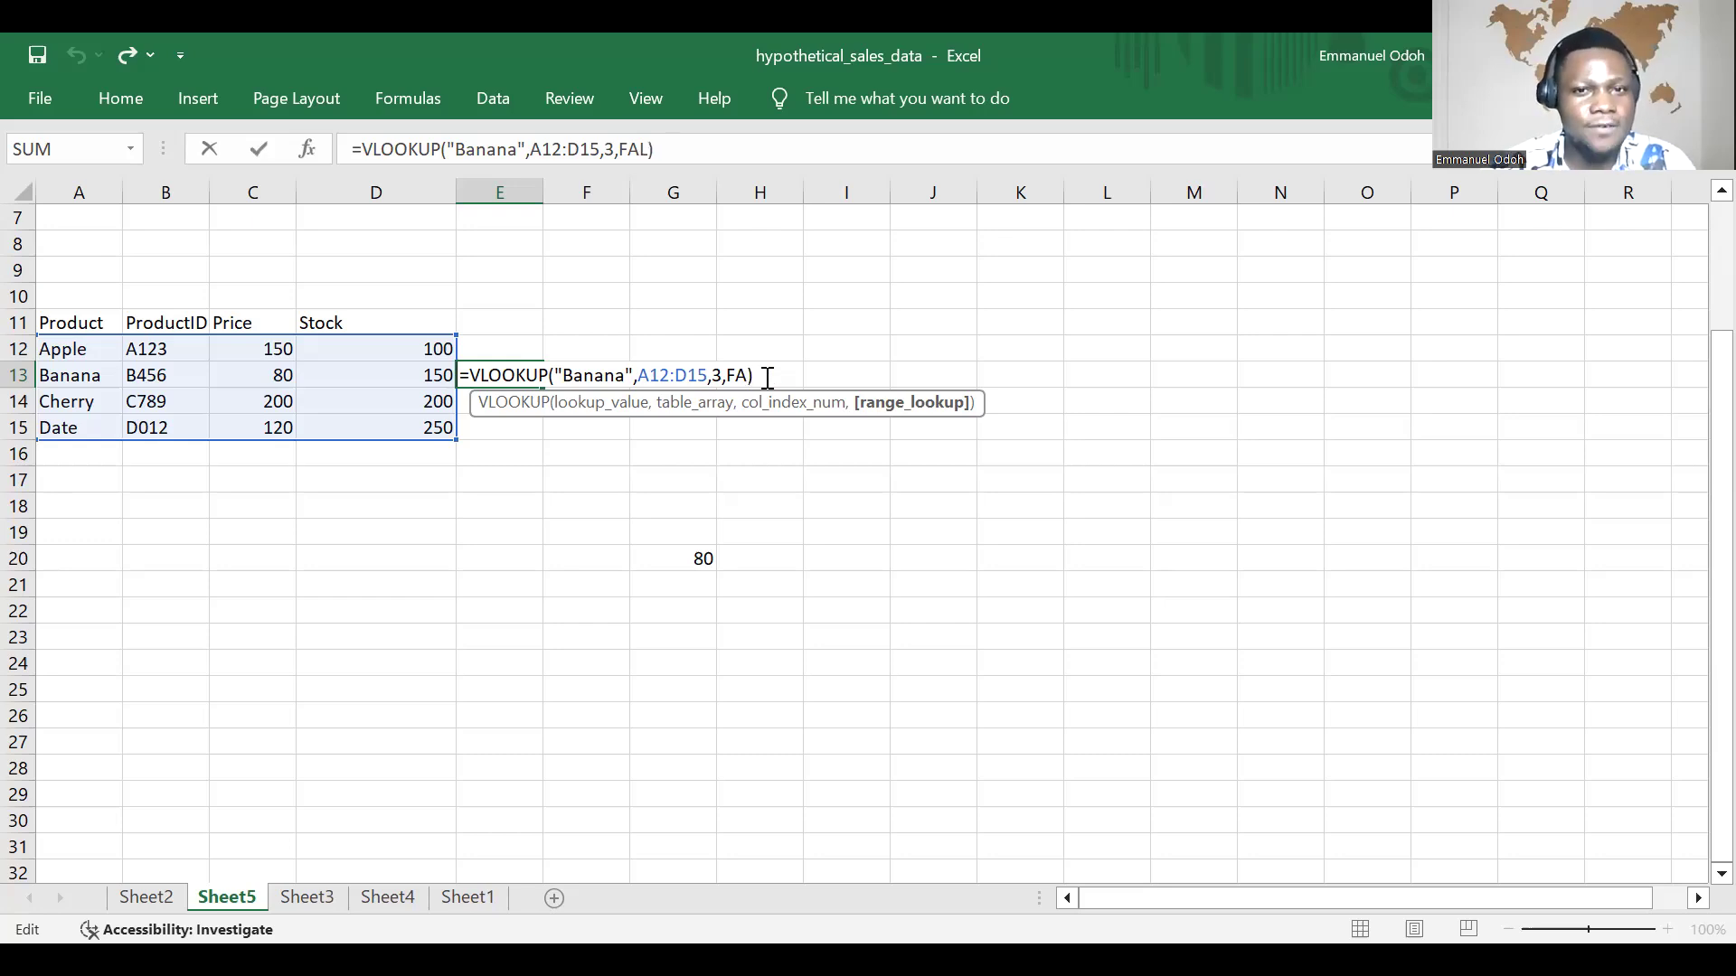
key("BackSpace")
key("BackSpace")
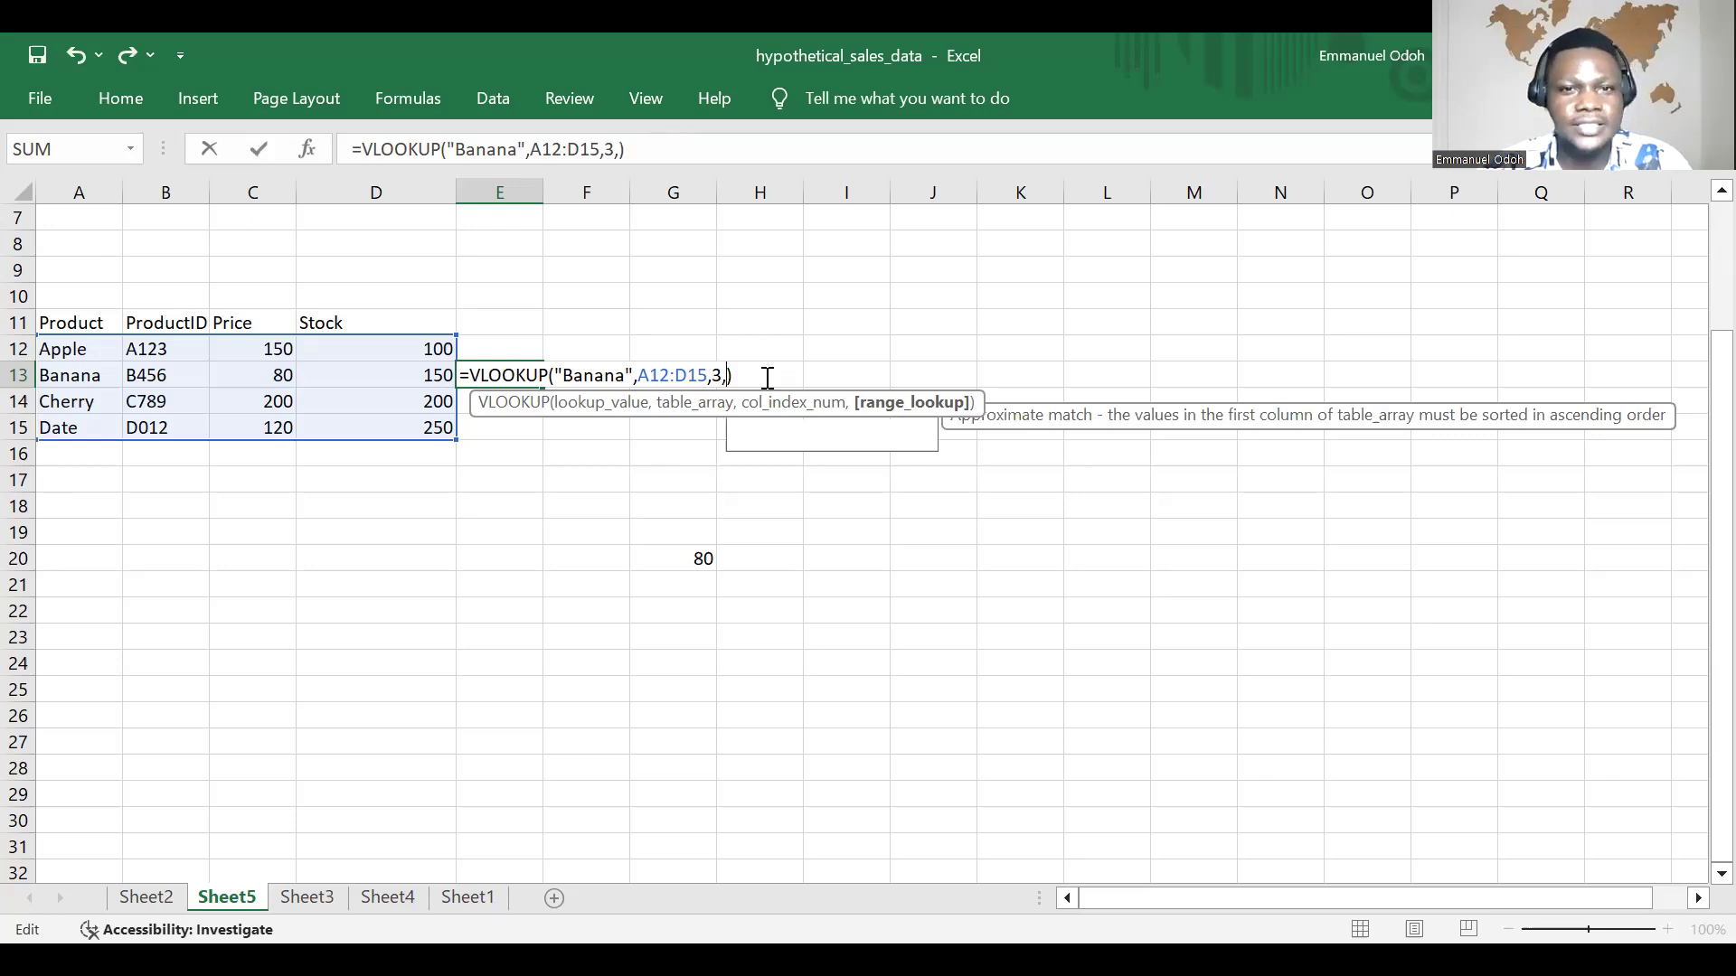
key("Return")
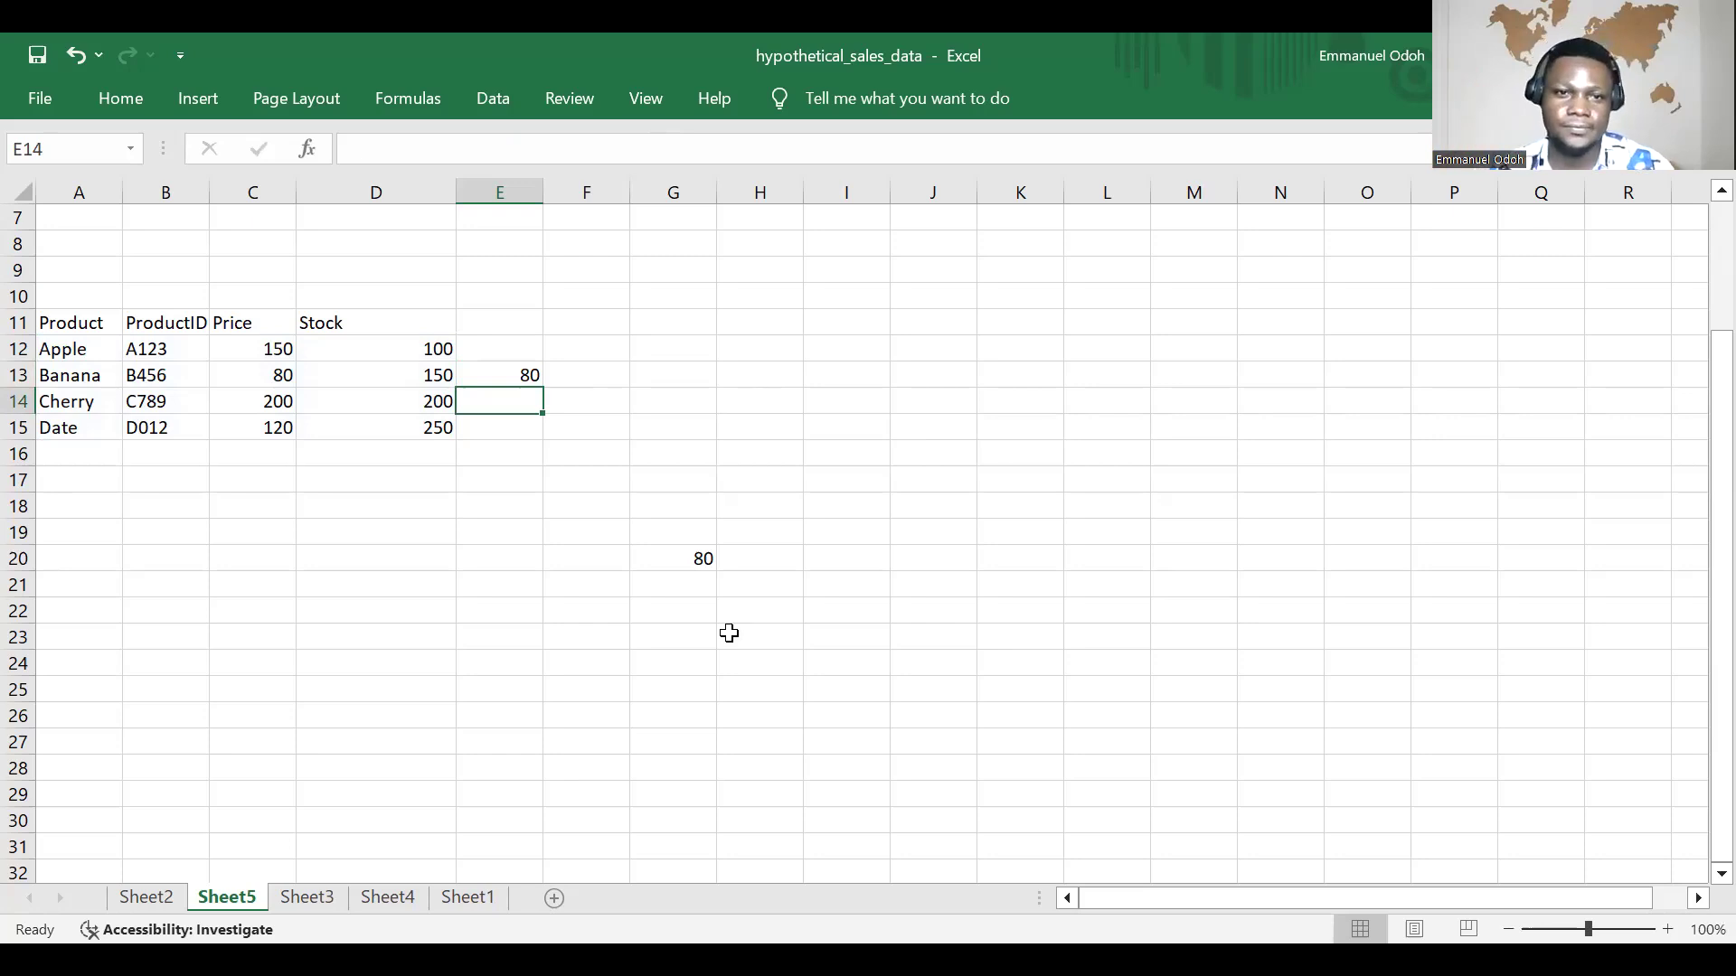
Step: Examine the arguments of the shortened VLOOKUP formula in cell E13 against the product table
left_click(521, 375)
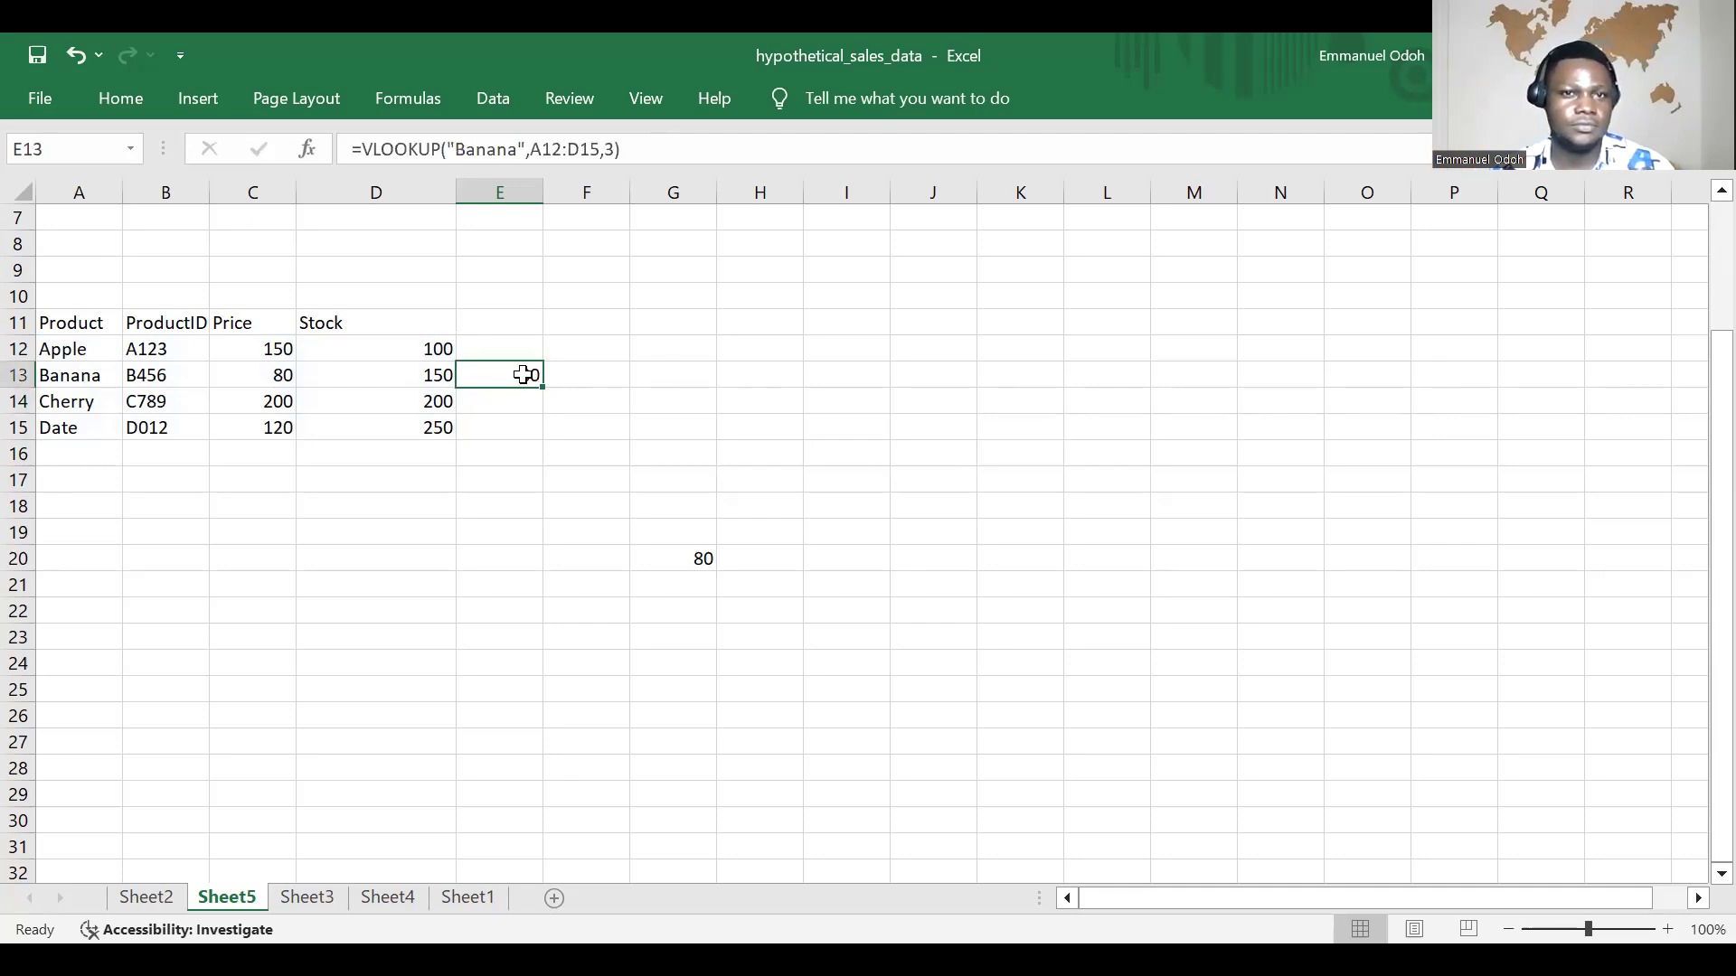
double_click(524, 375)
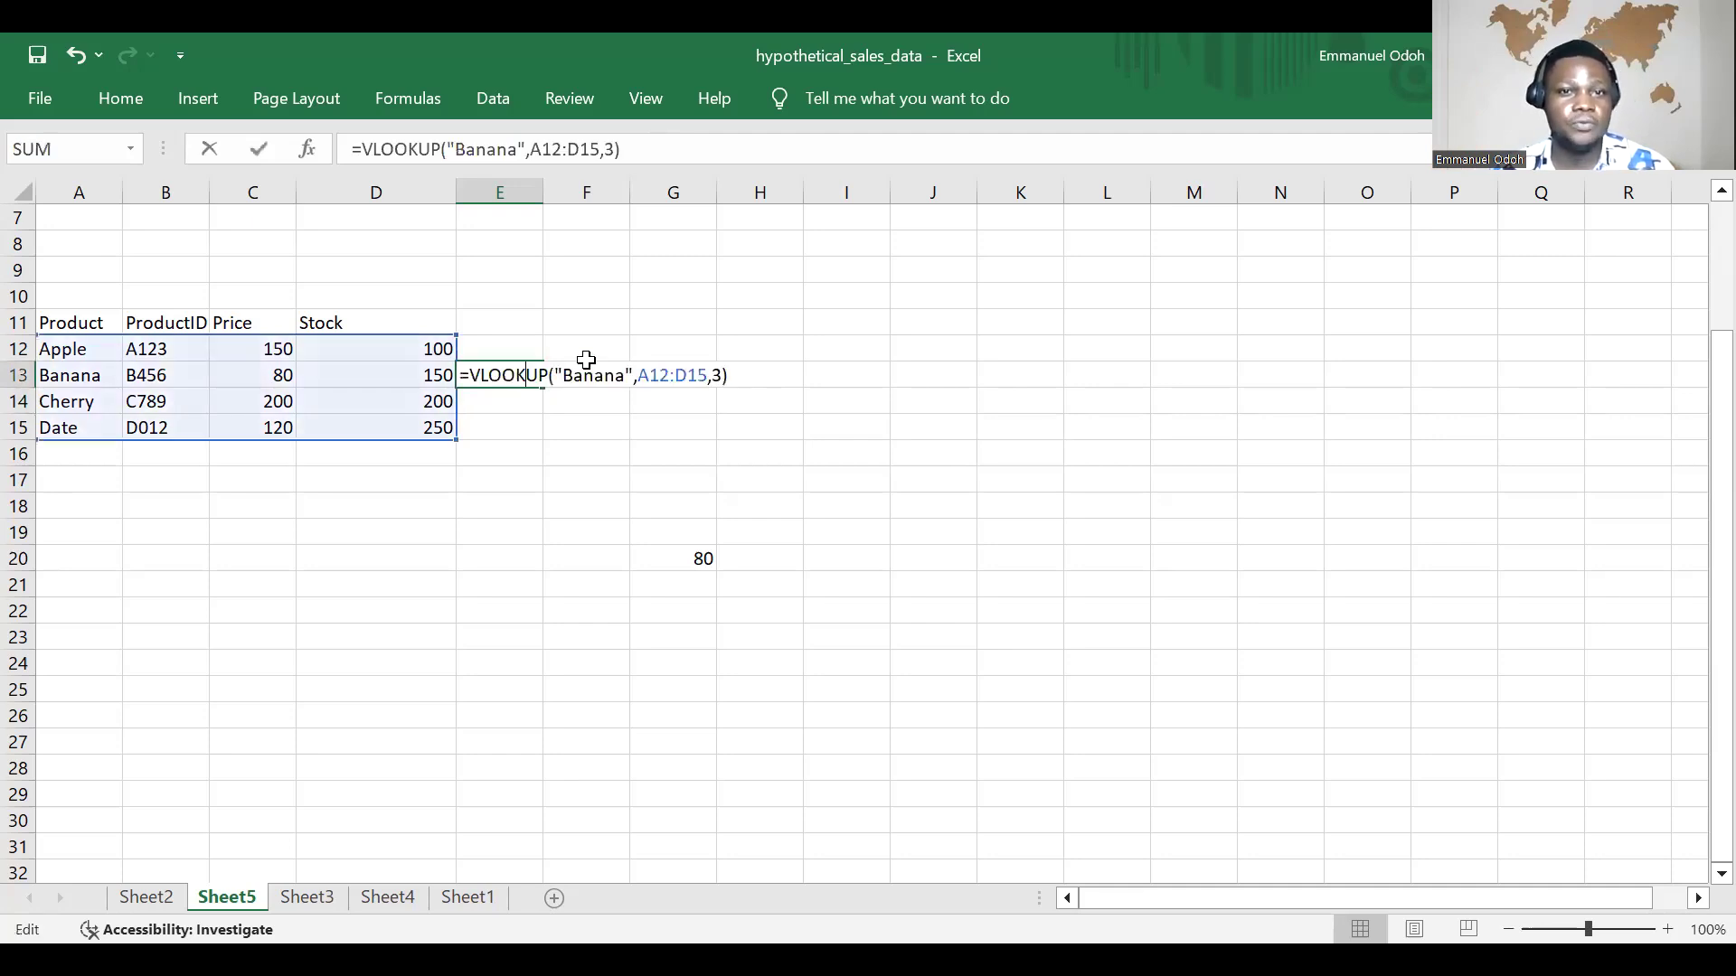
left_click(728, 378)
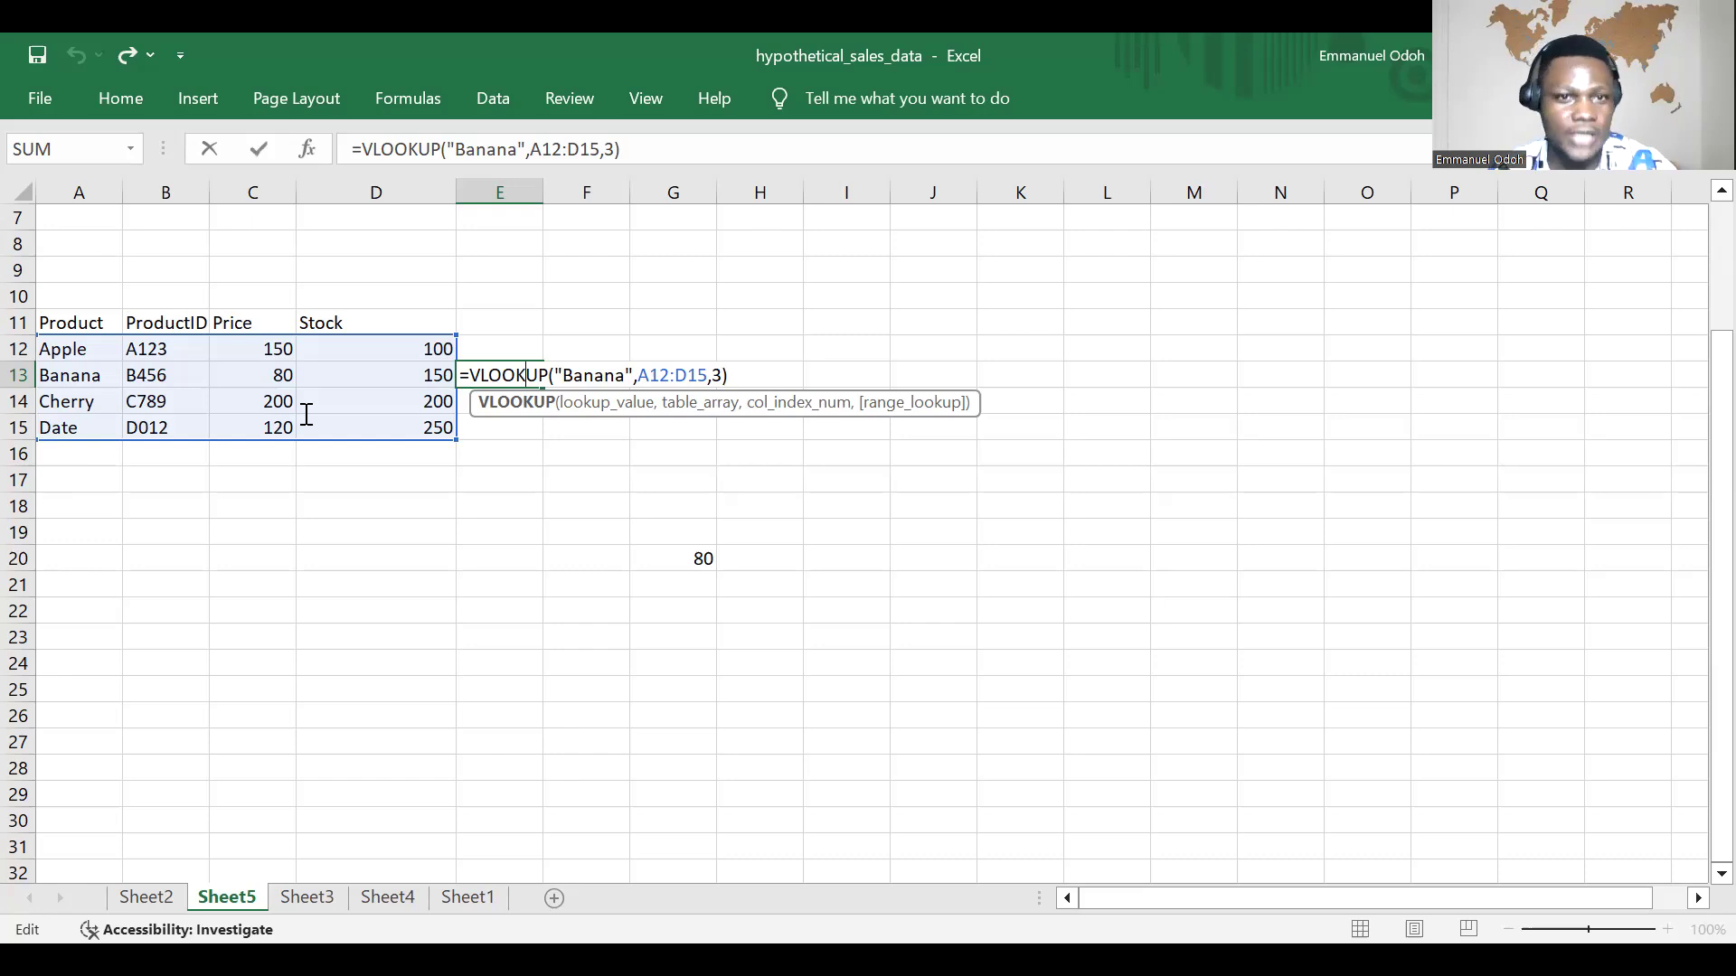
left_click(654, 526)
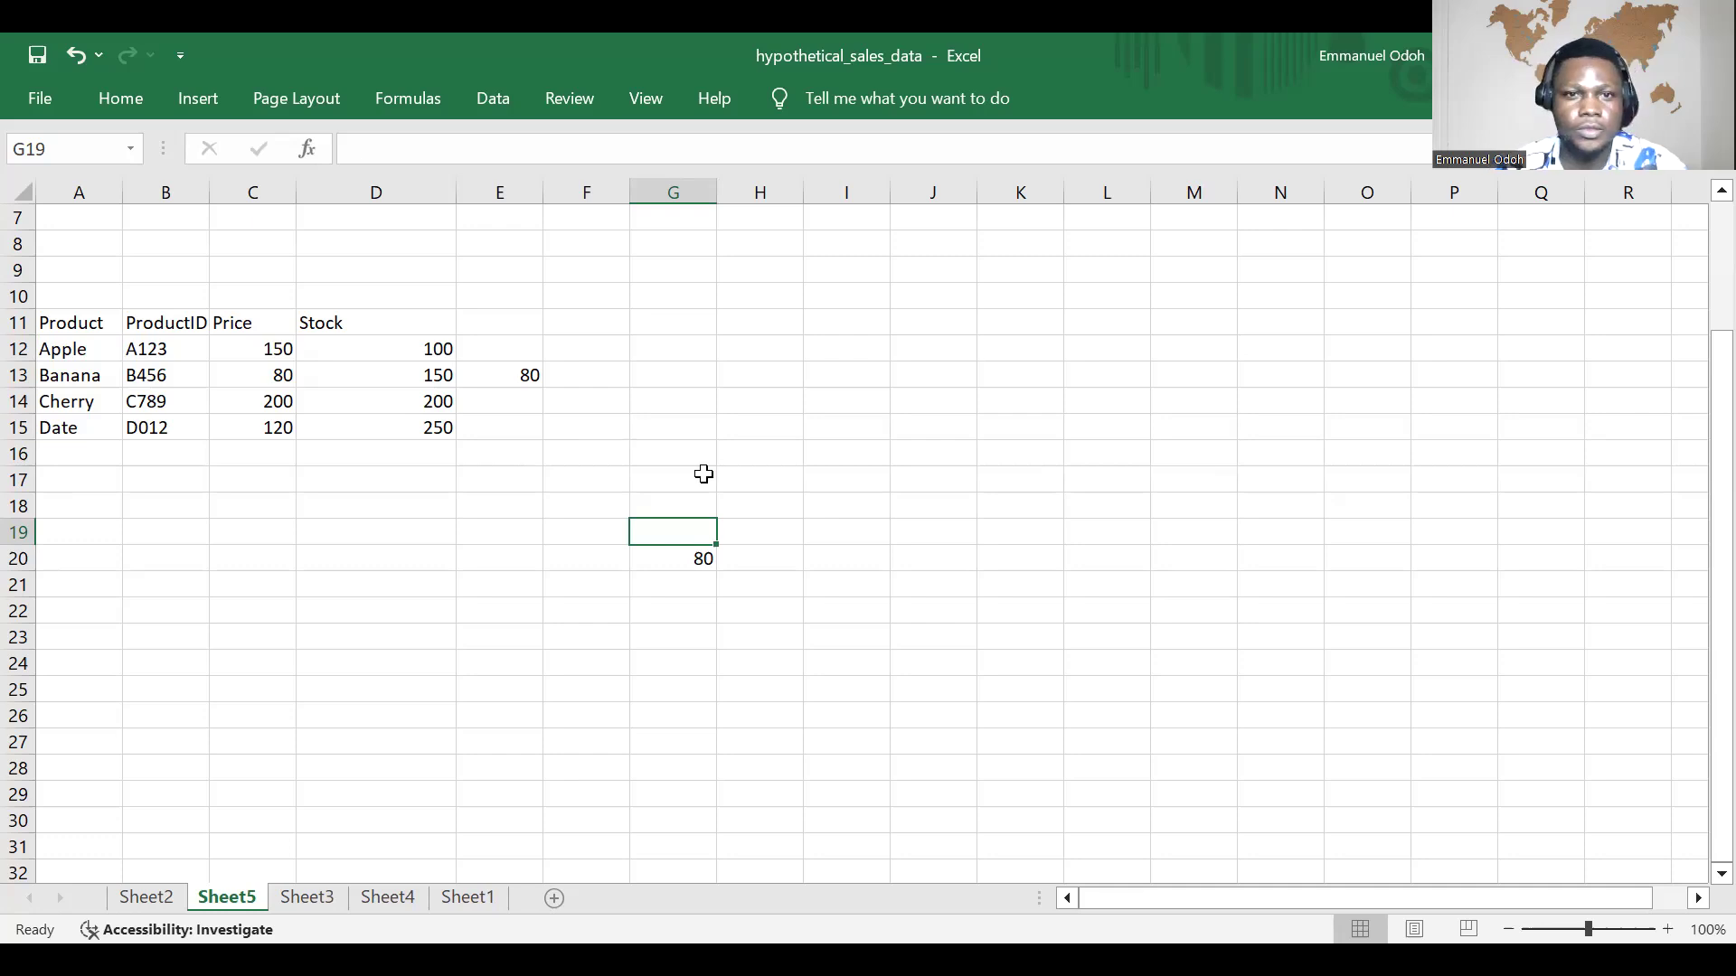
Step: Begin a VLOOKUP formula in cell G16 with "Cherry" as the lookup value
left_click(680, 450)
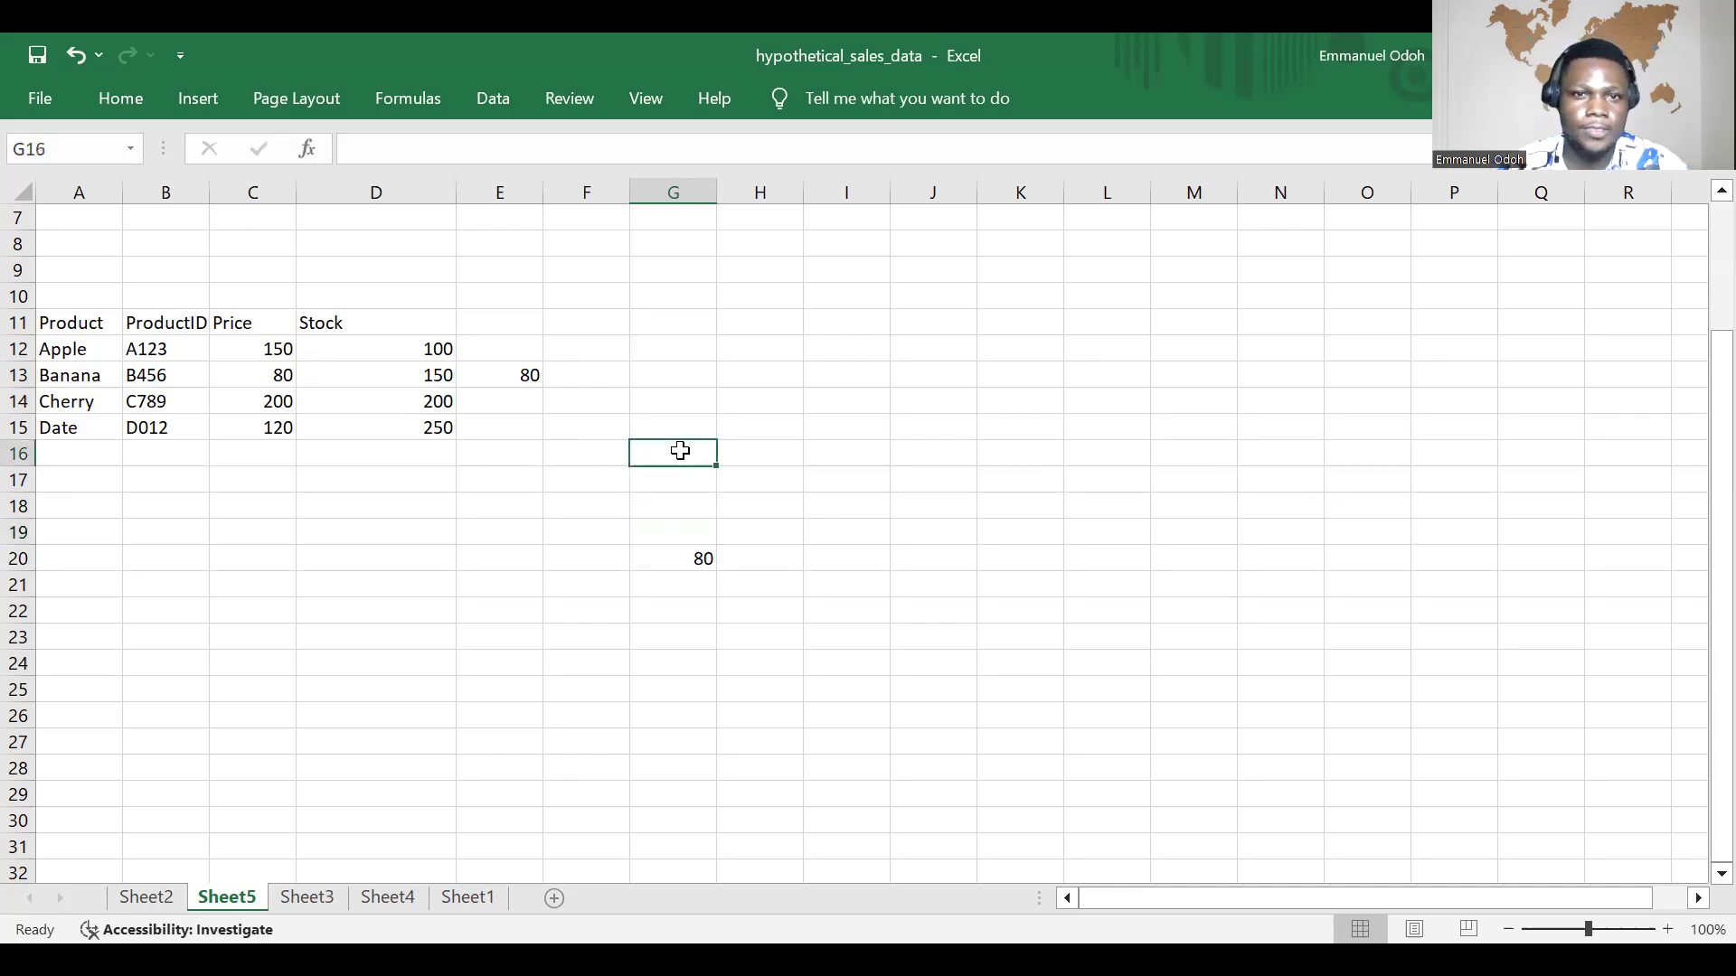
type("=V")
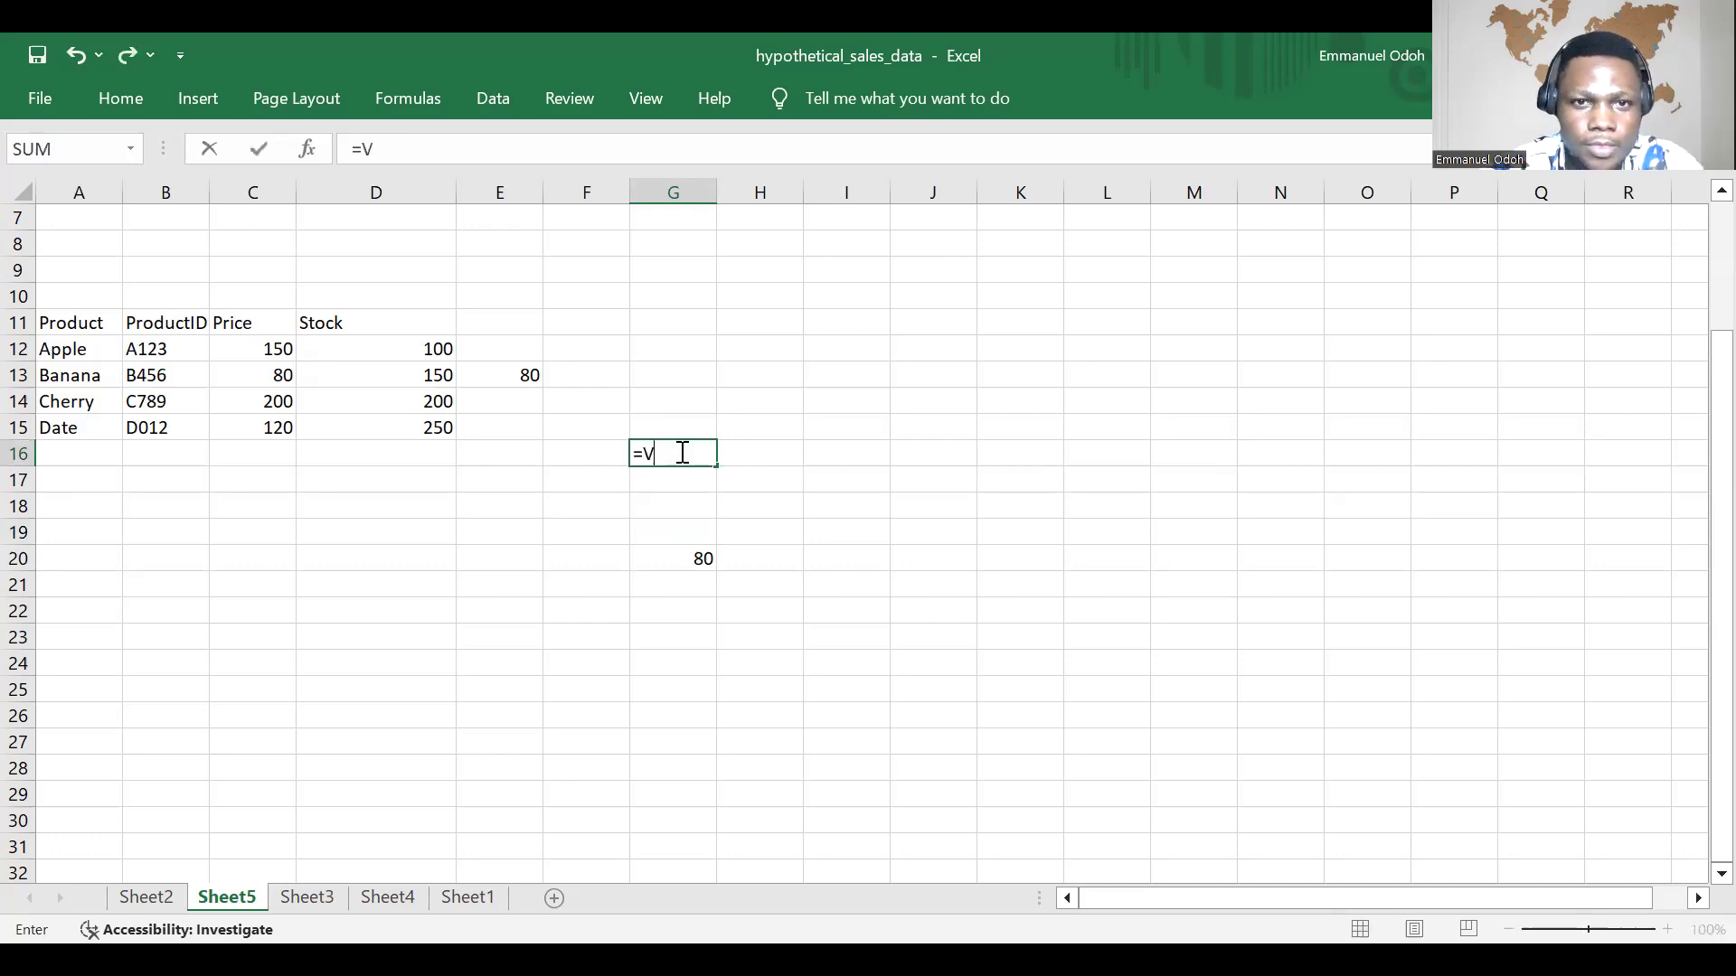
type("LOO")
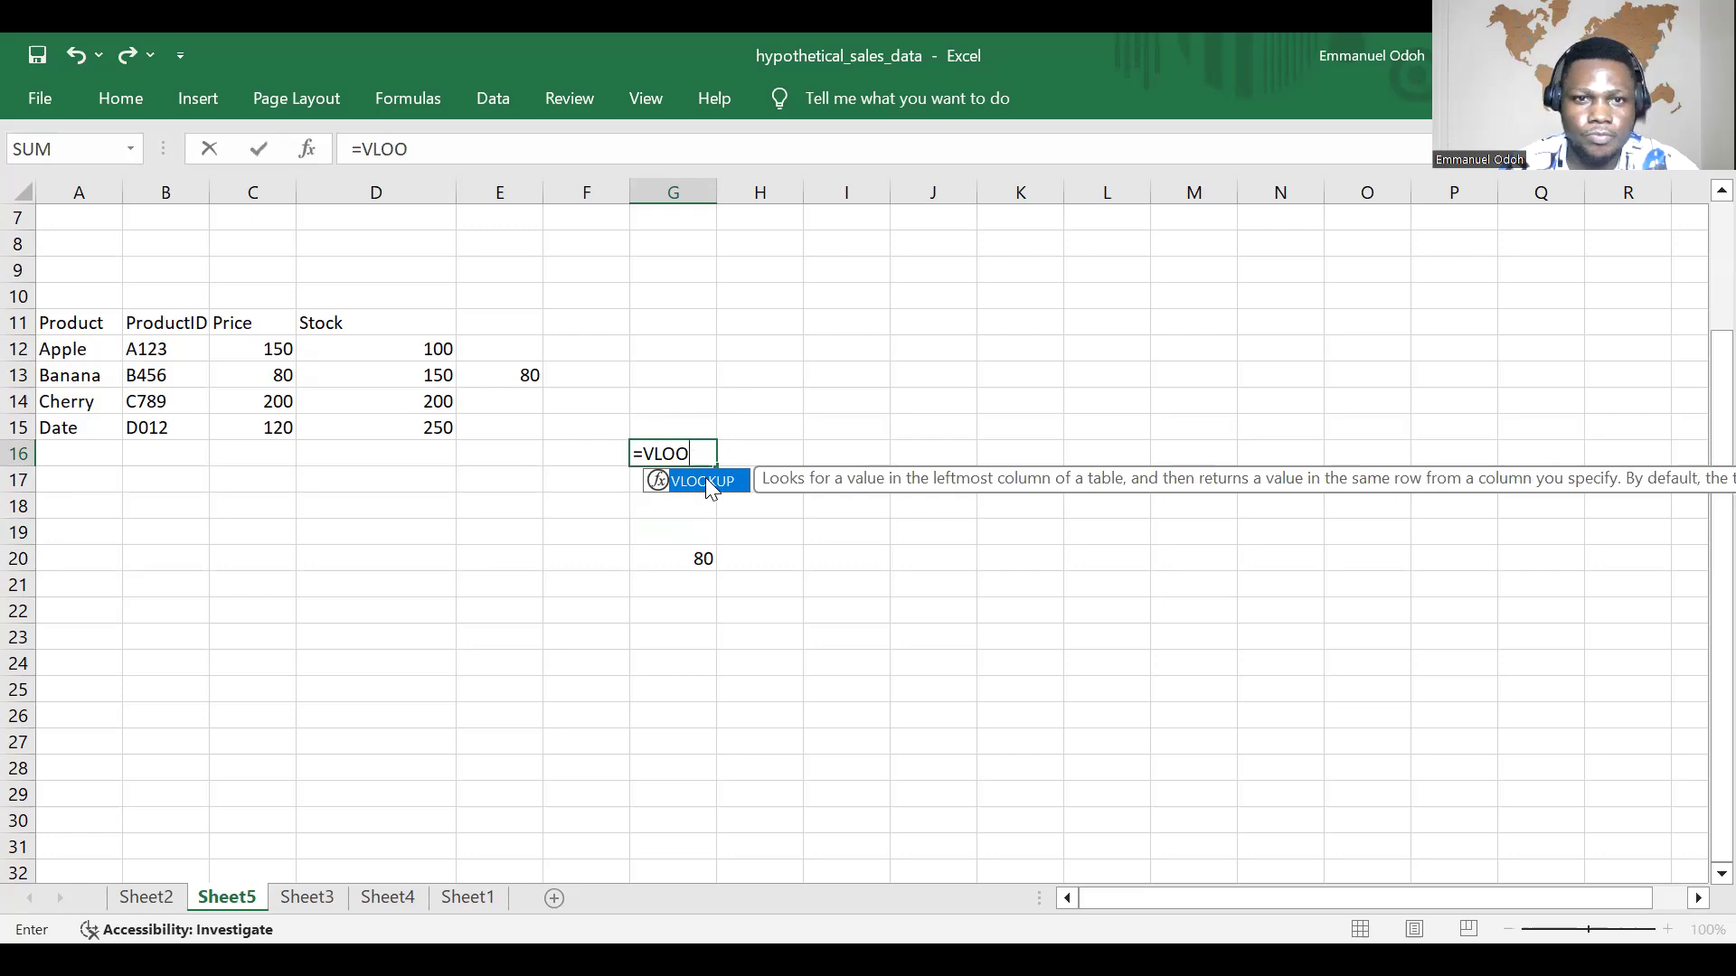
double_click(705, 481)
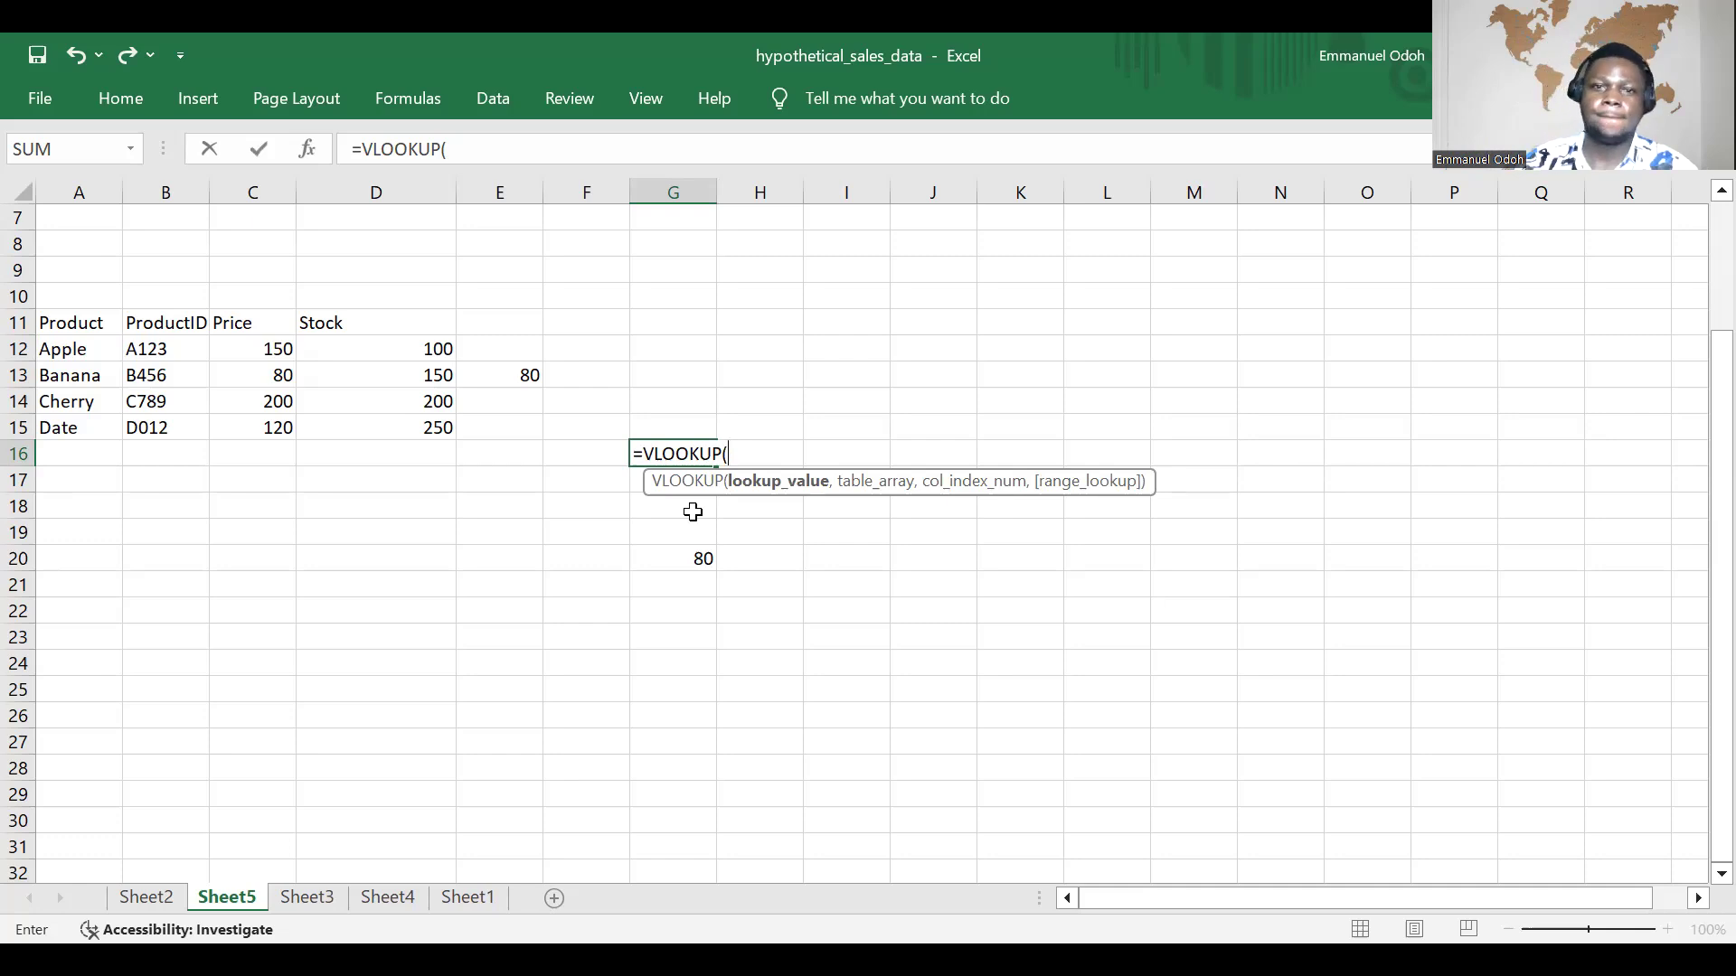
type("\"C")
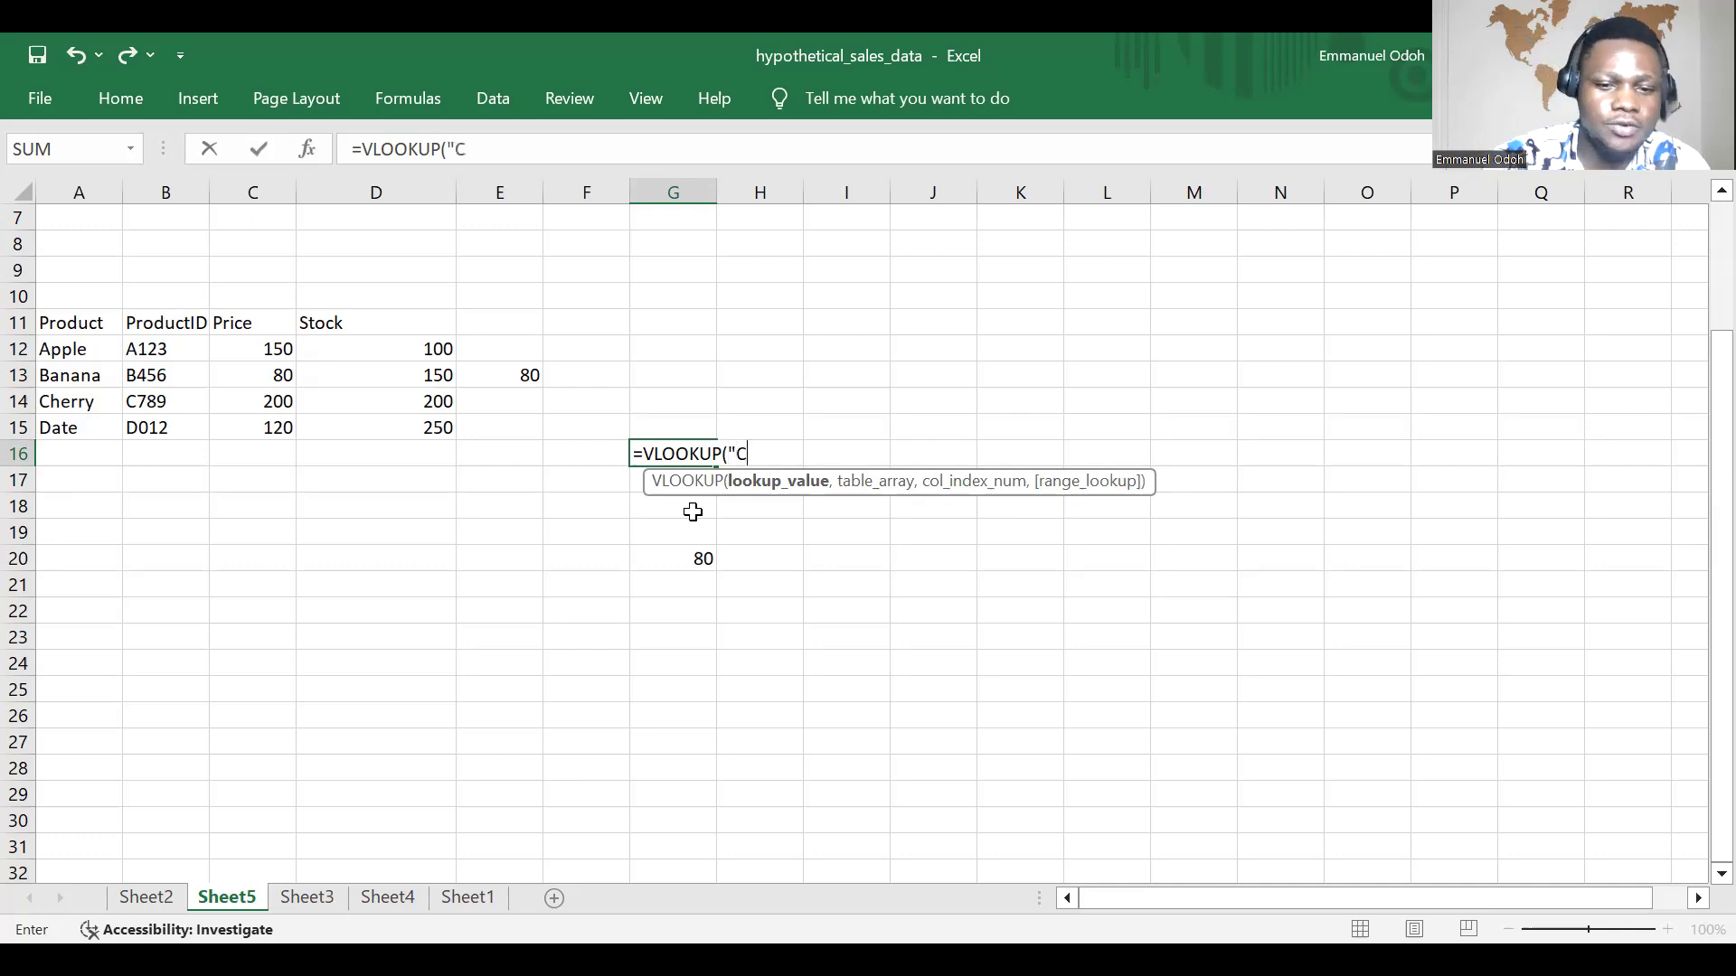
type("herry\"")
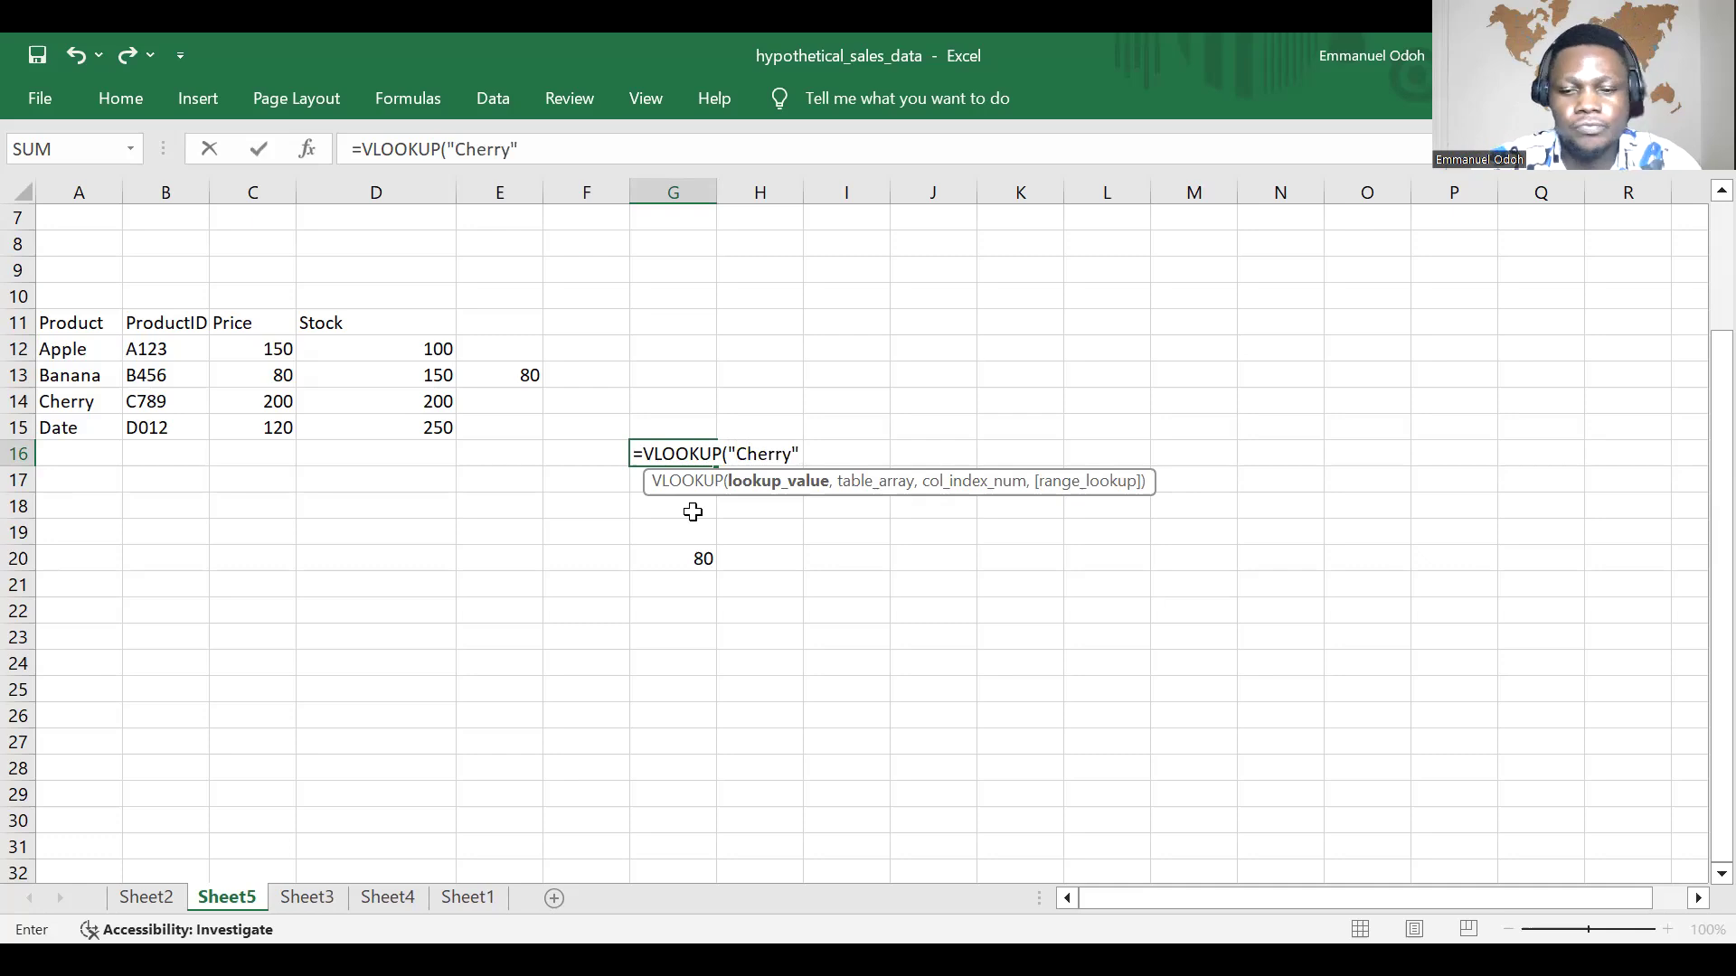
type(",")
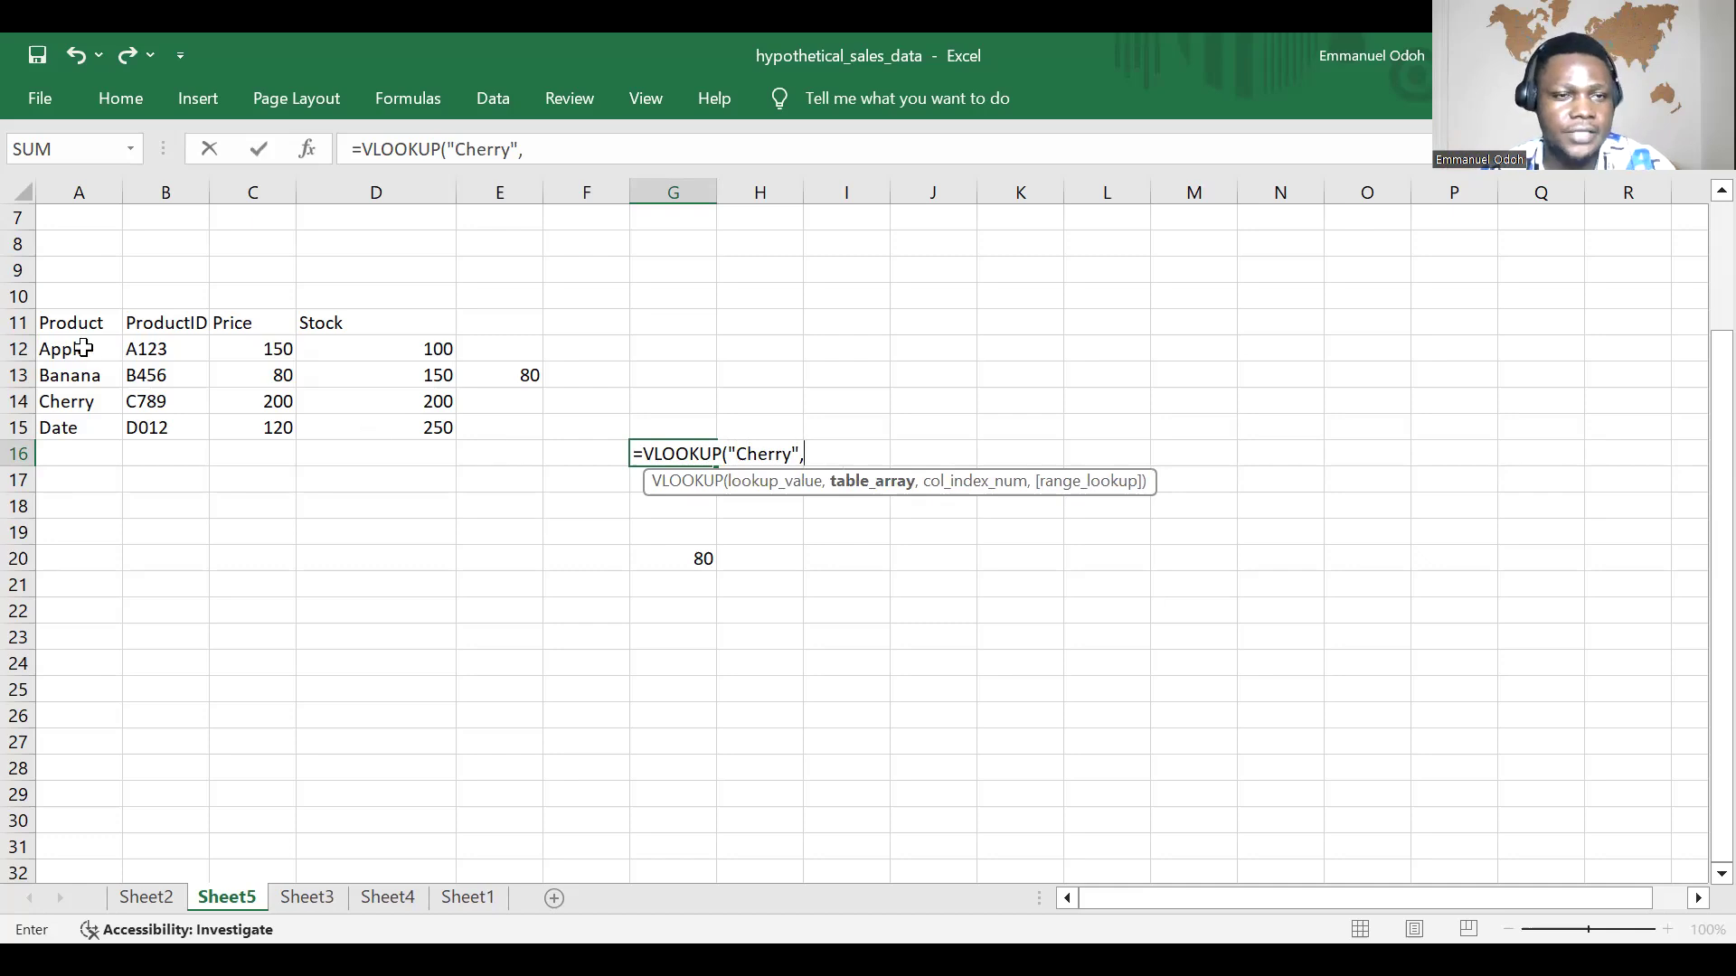
Step: Complete the G16 Cherry lookup with table array A12:D15, column index 4 and FALSE for an exact match
left_click_drag(67, 347, 441, 429)
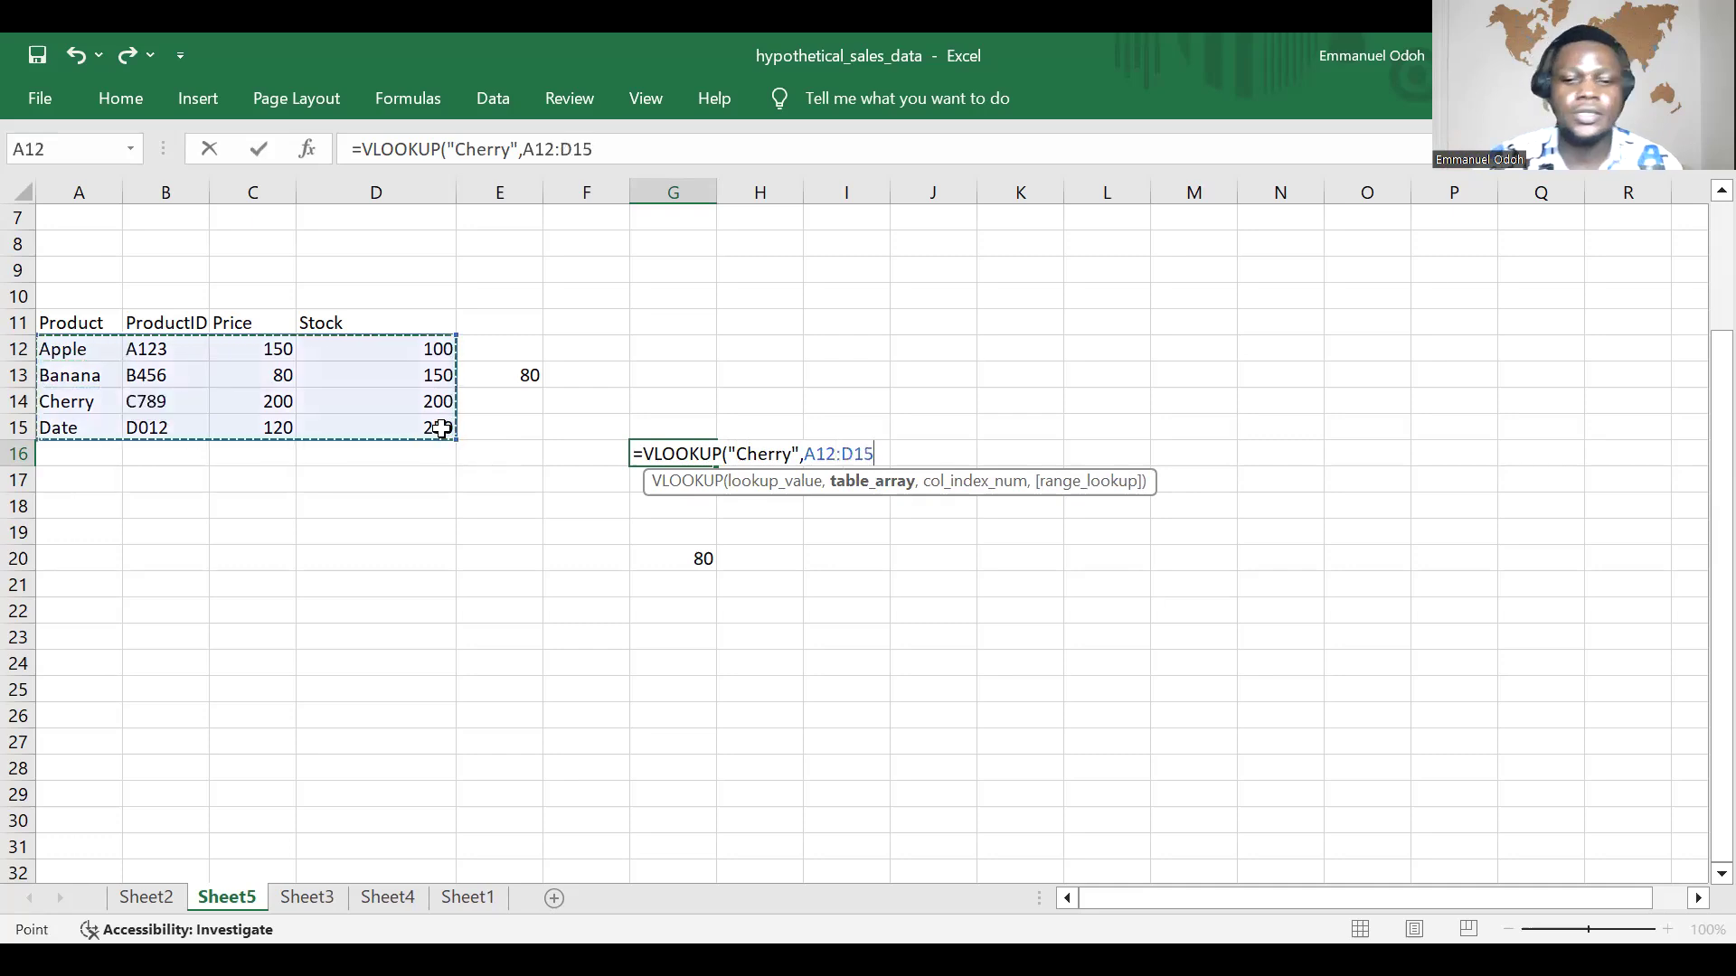
type(",")
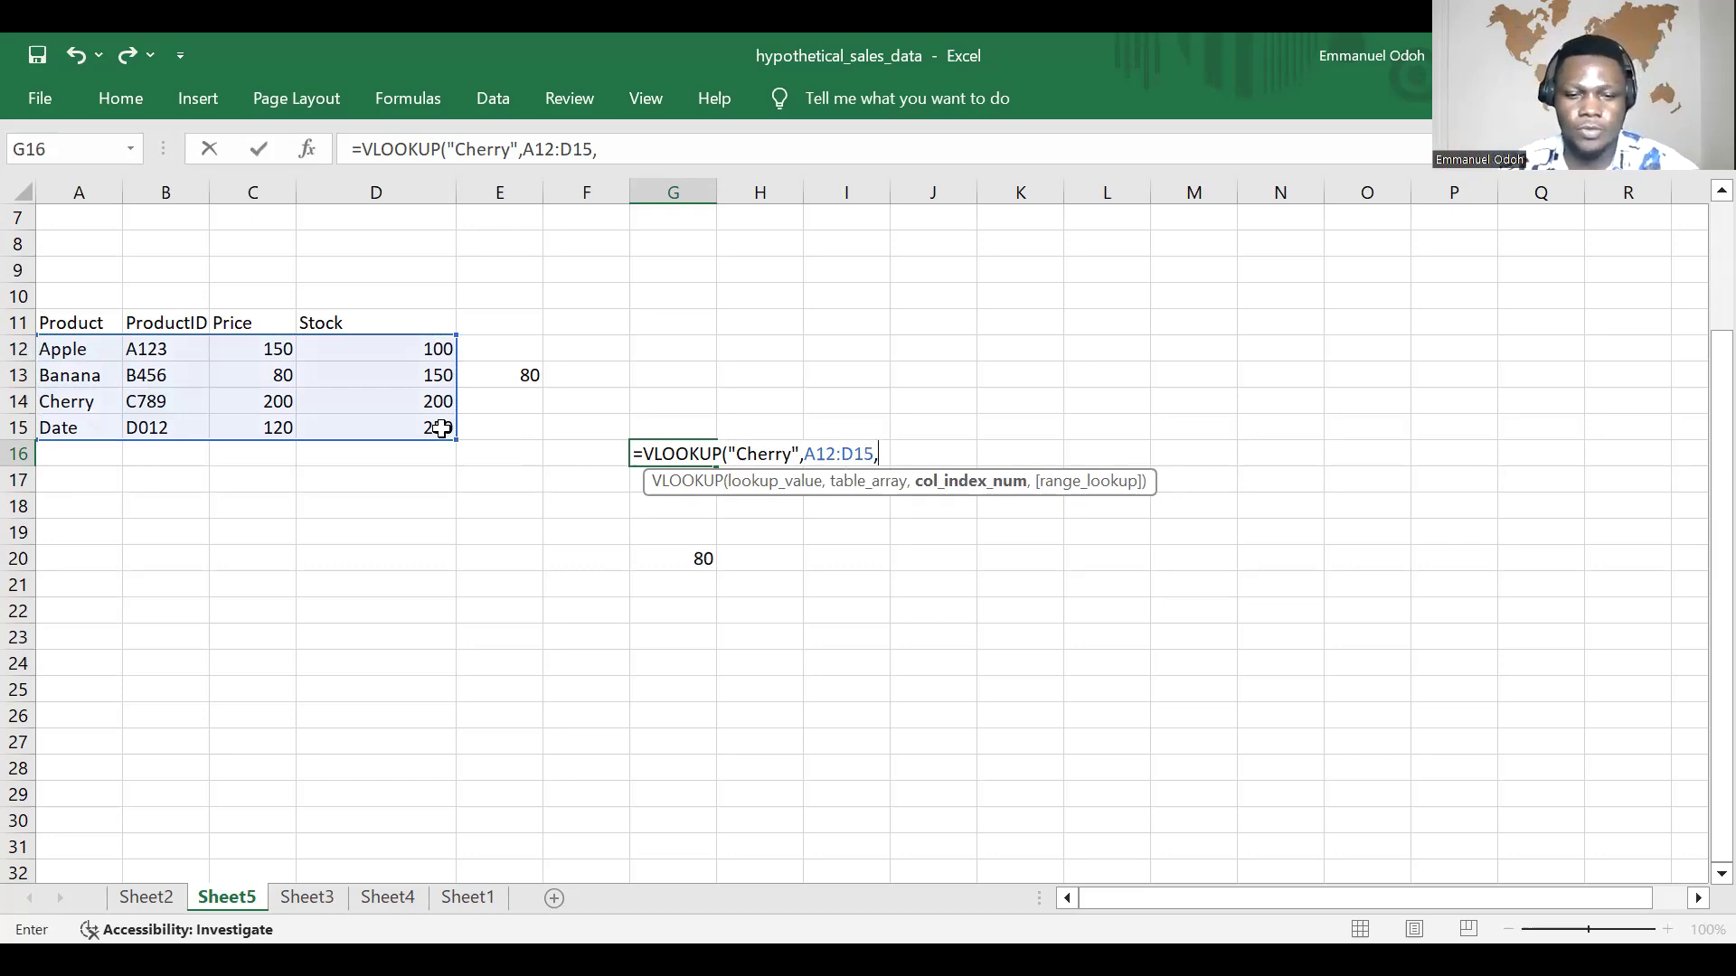
type("4")
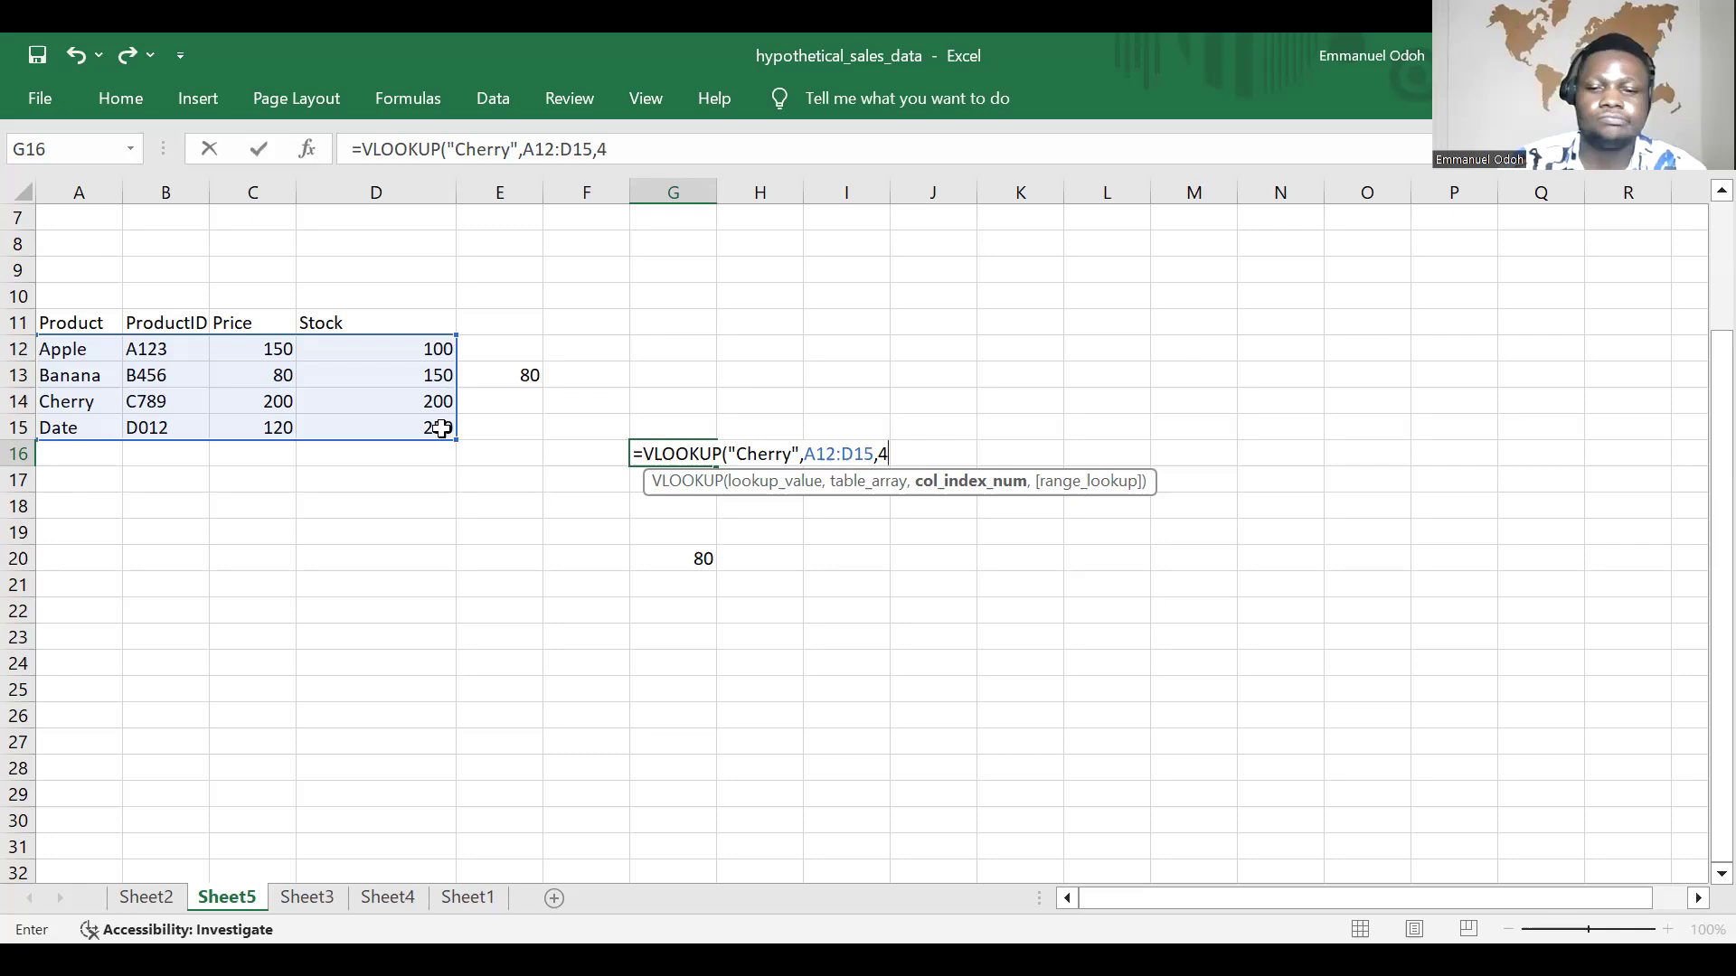
type(",")
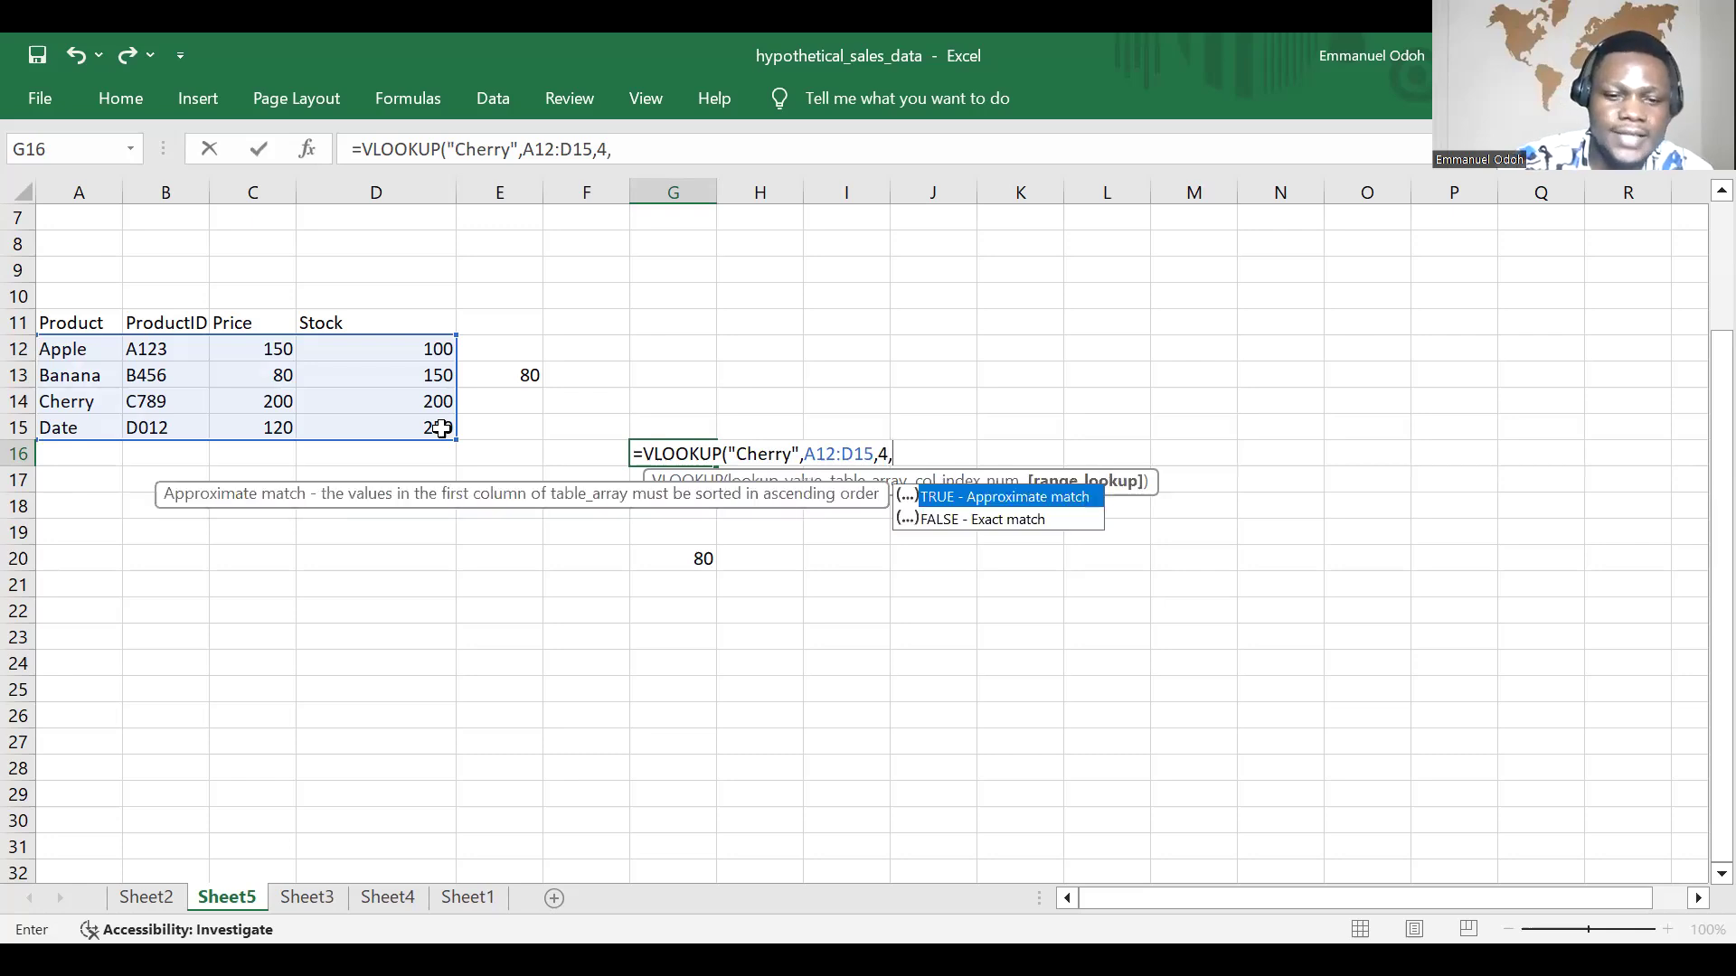
type("FALSE")
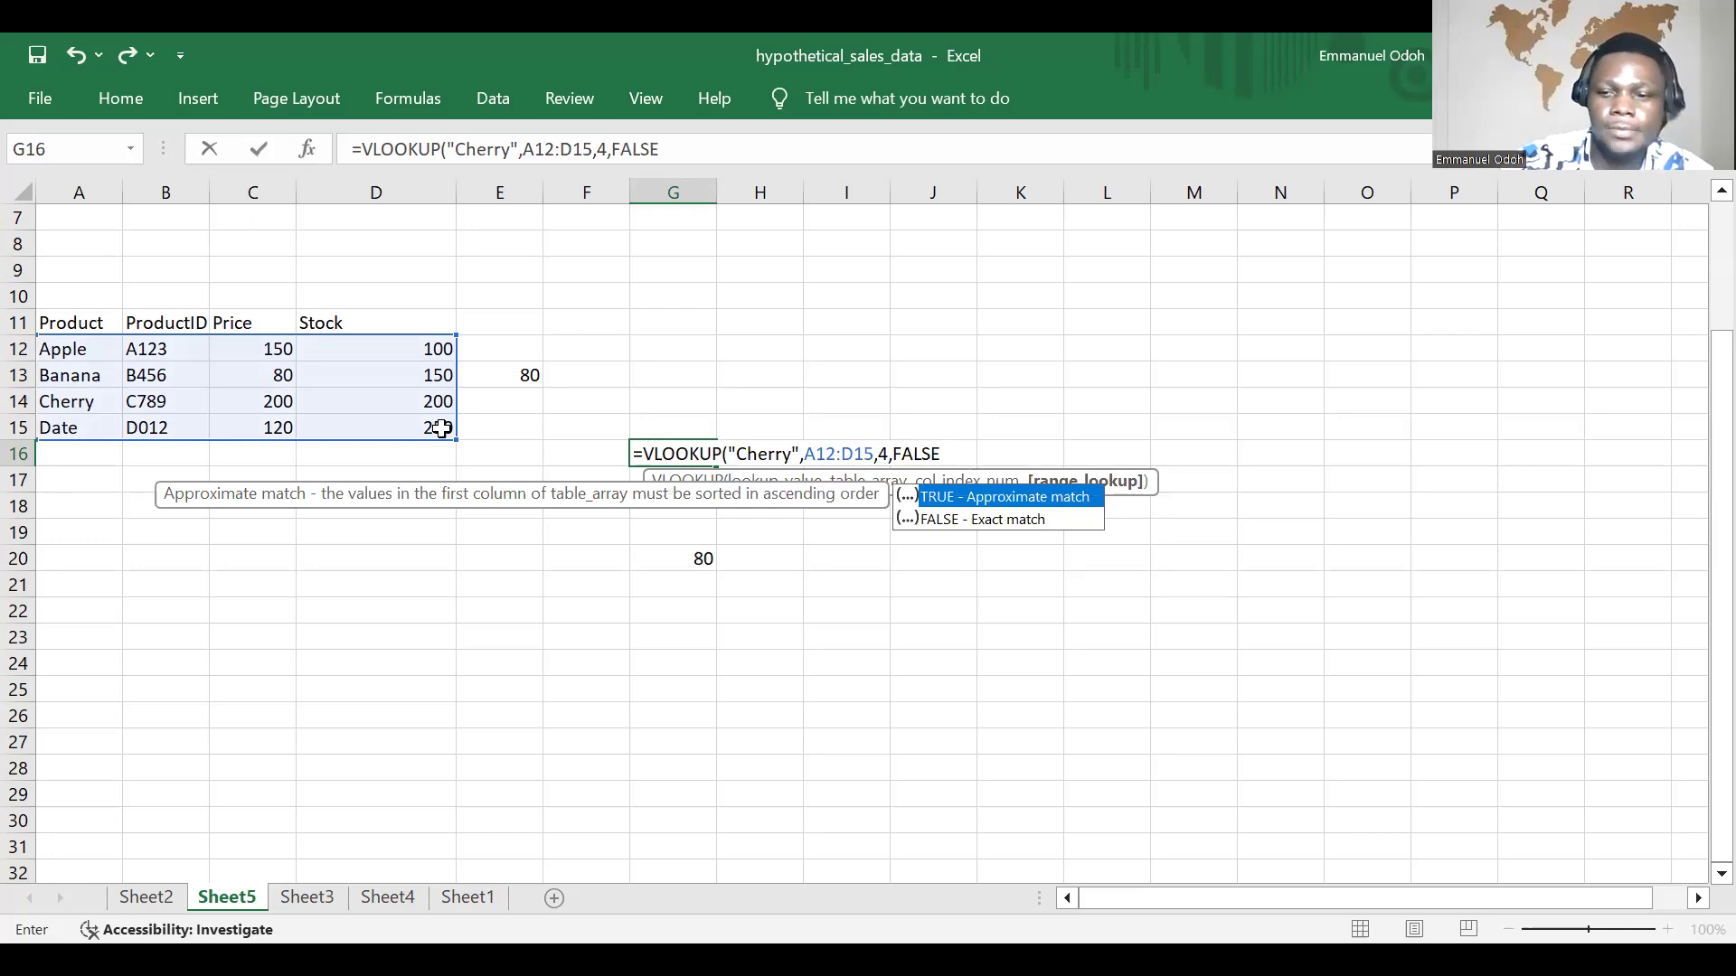
type(")")
key("Return")
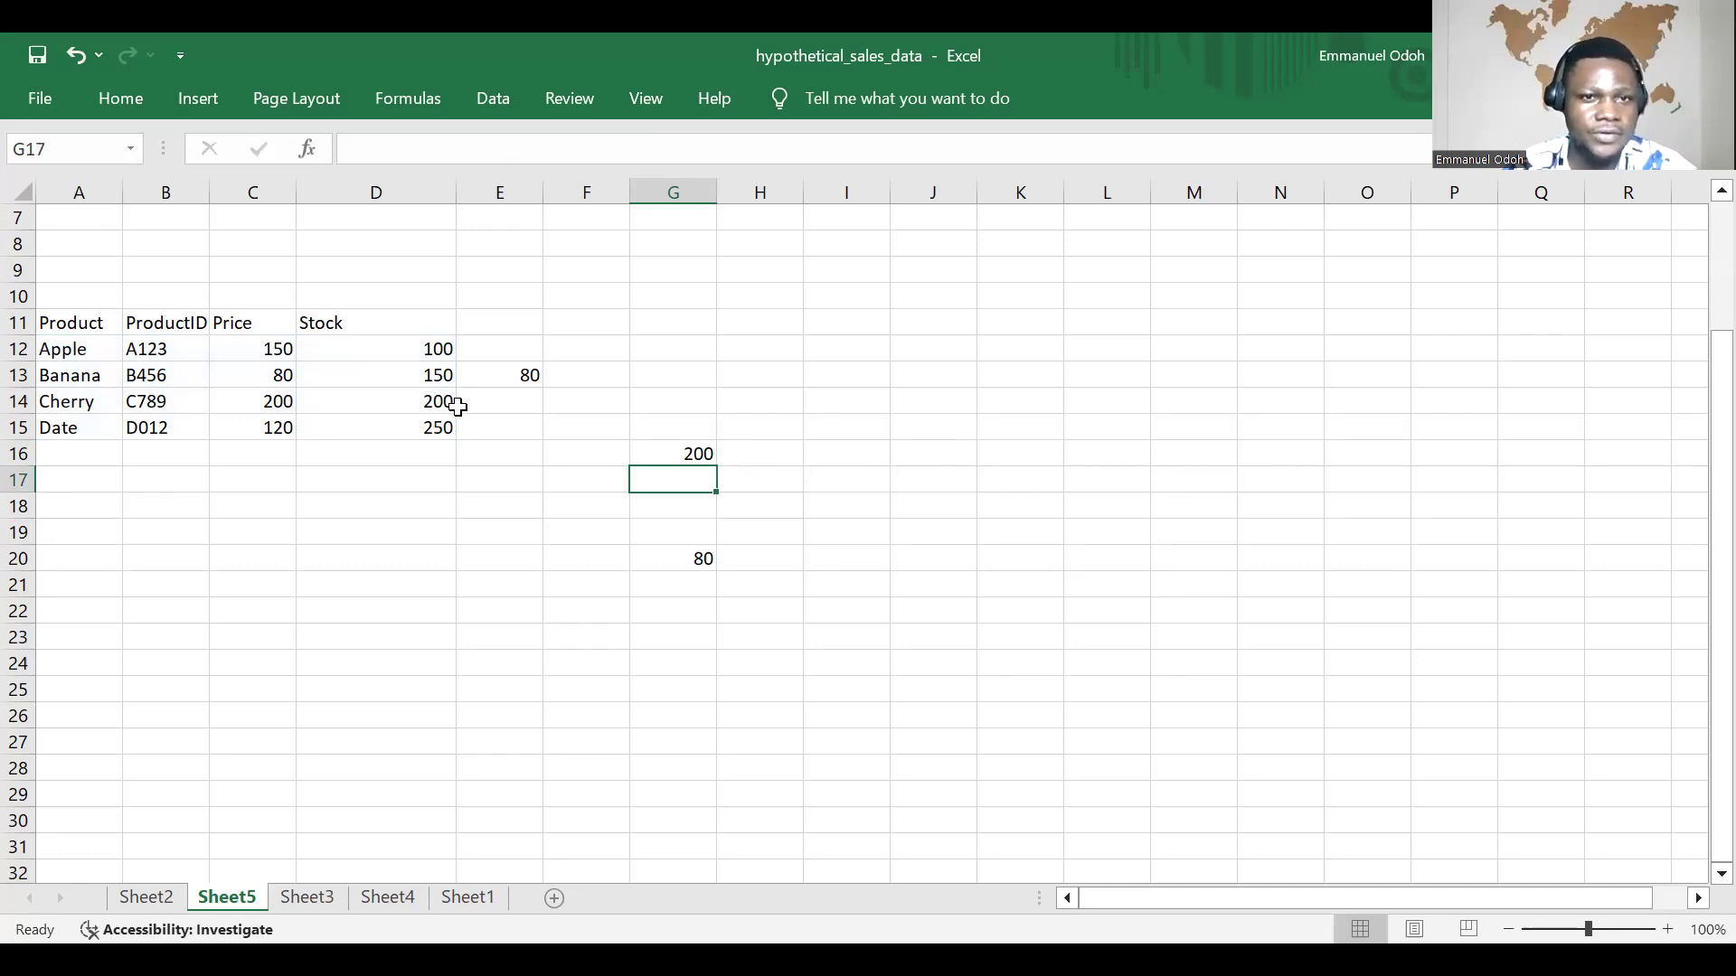
Step: Check the G16 lookup result against Cherry's entry in the Stock column and open the G16 formula to review its arguments
left_click(426, 404)
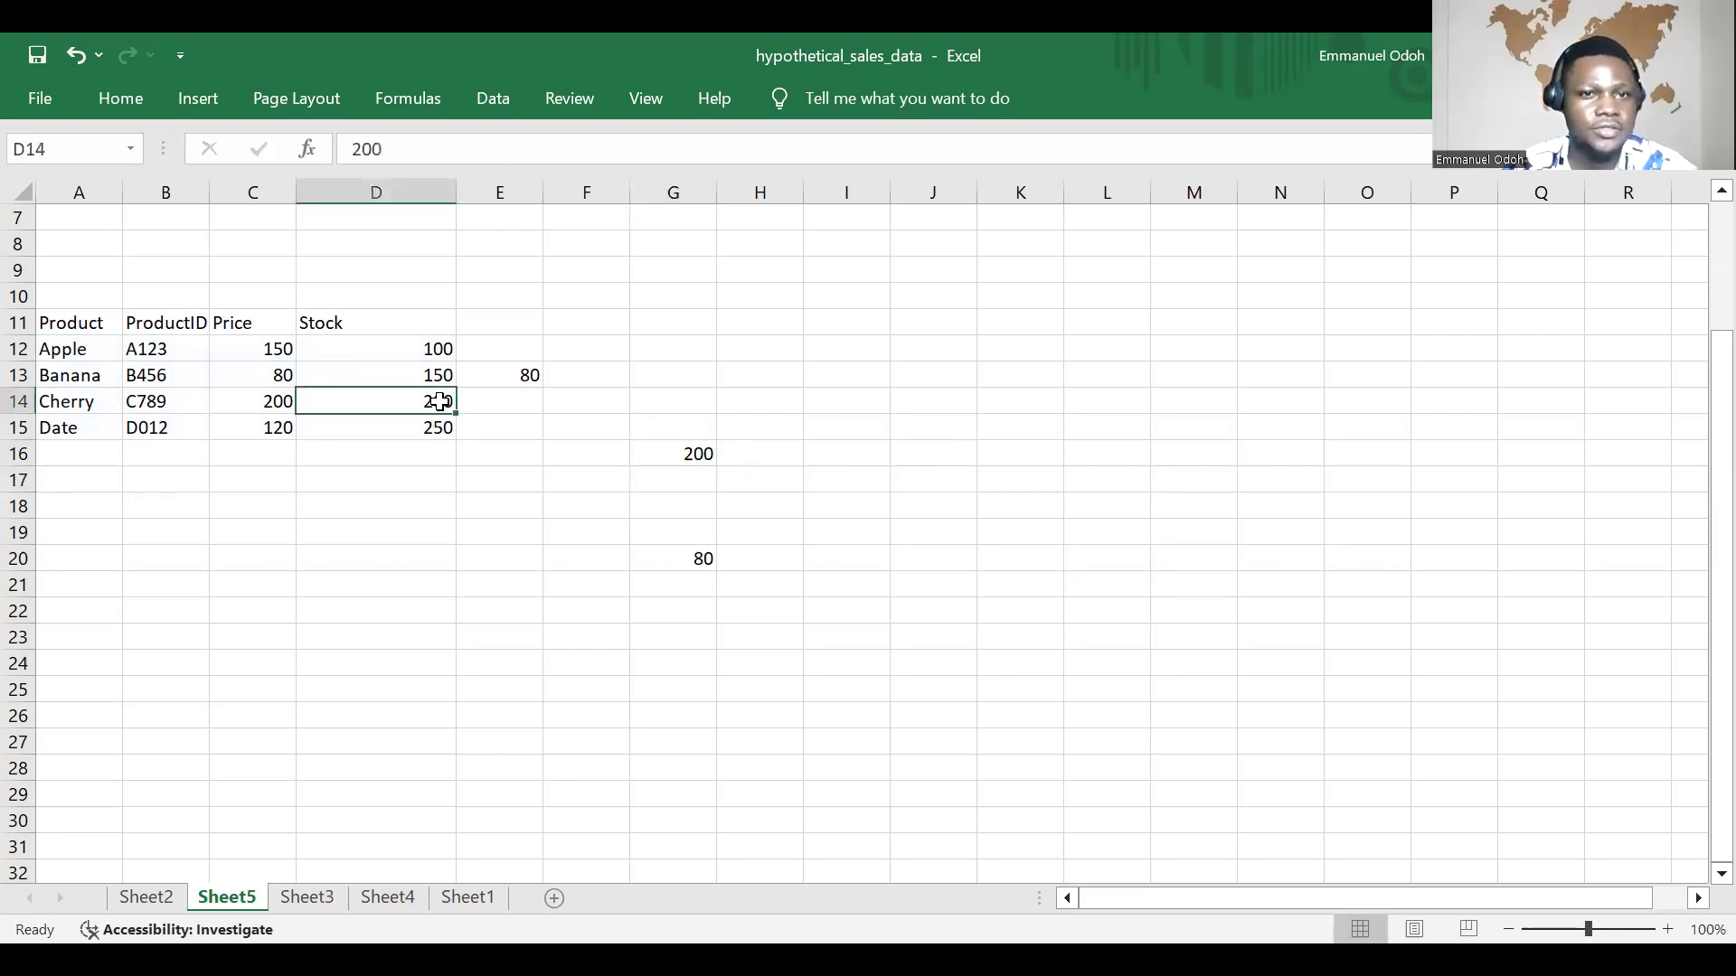
left_click(93, 404)
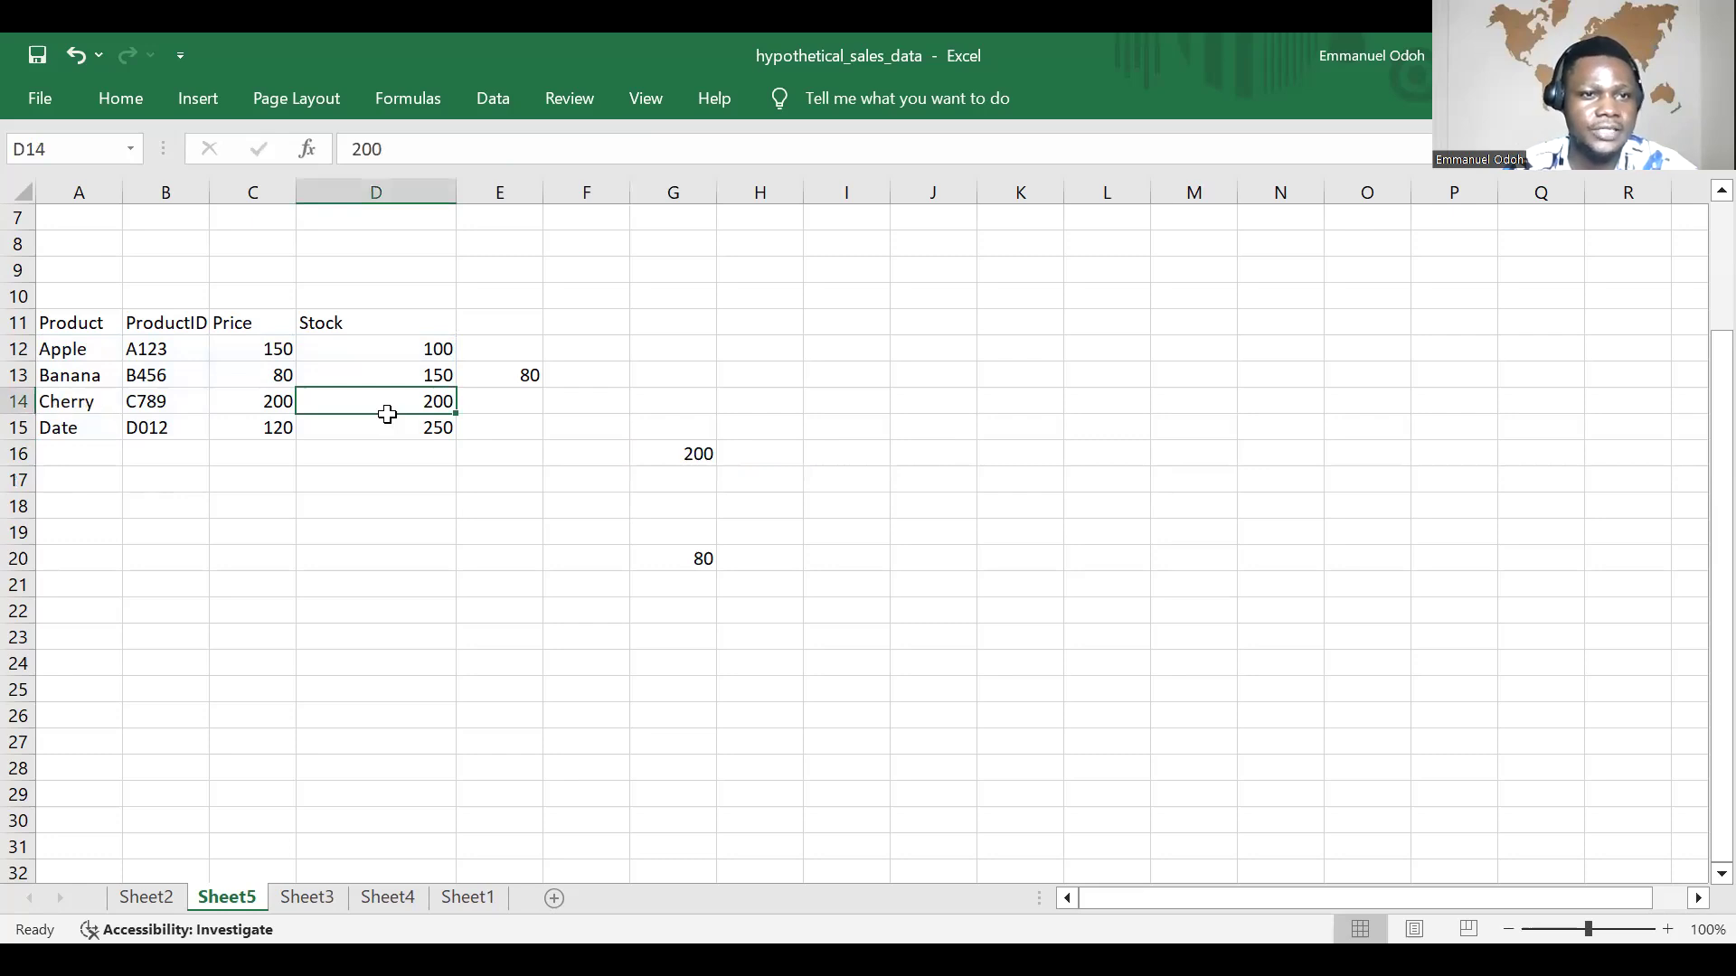
left_click(411, 403)
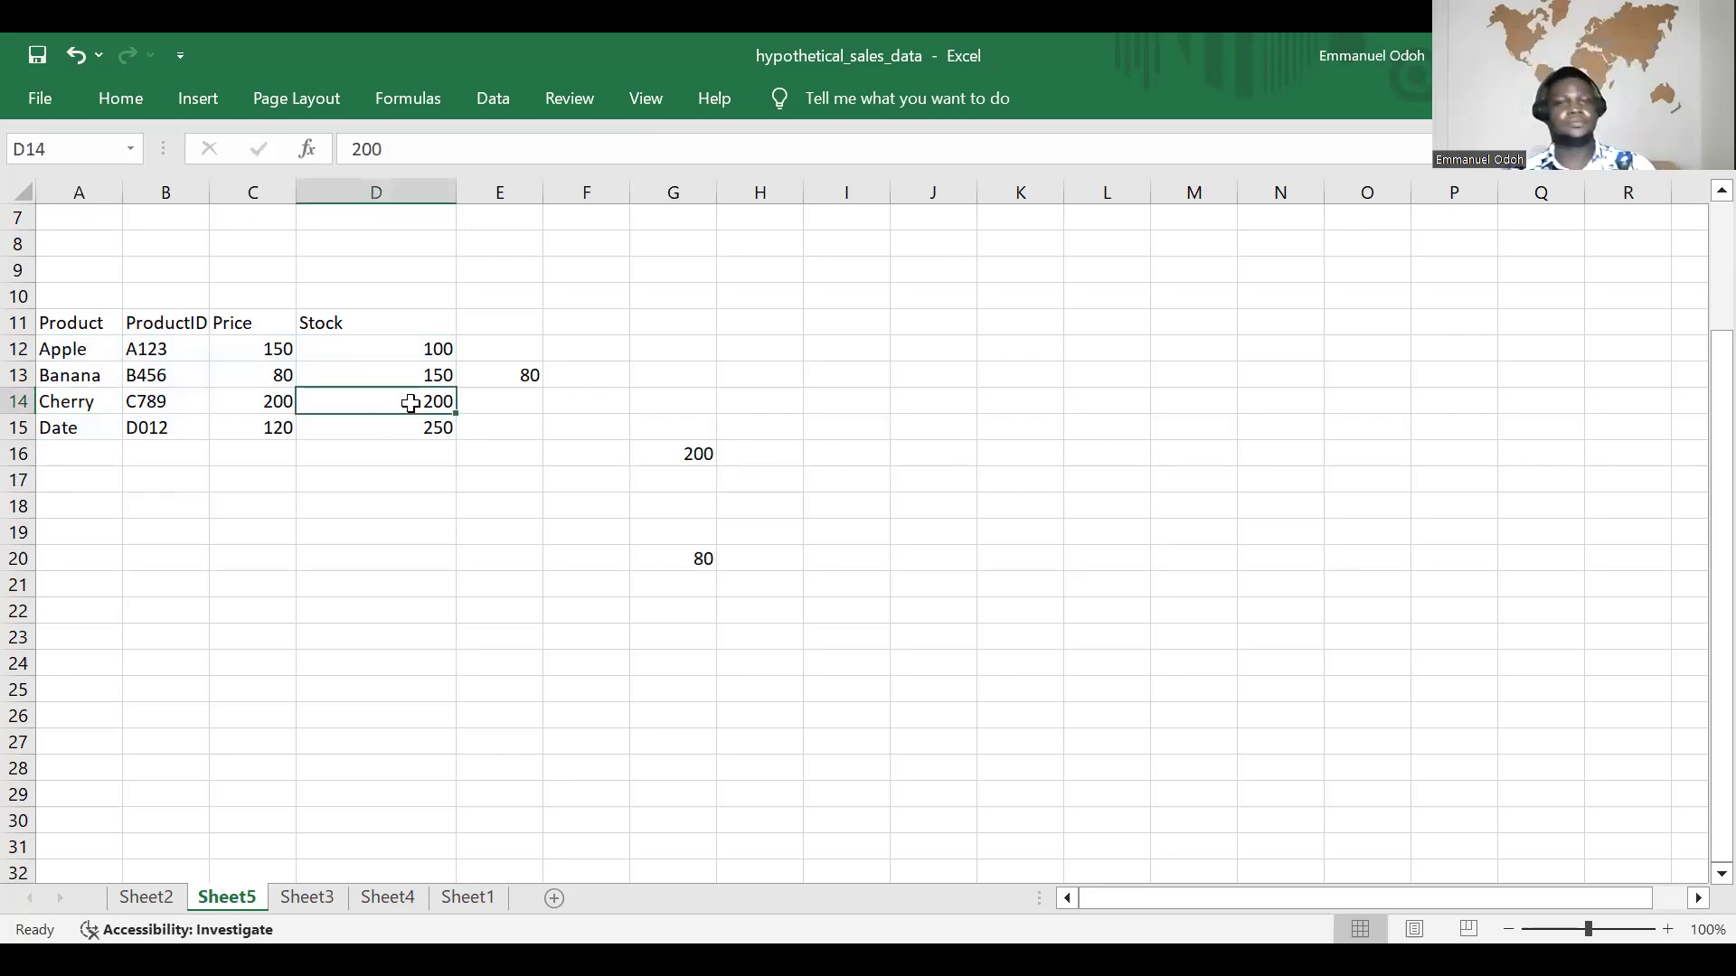
left_click(694, 455)
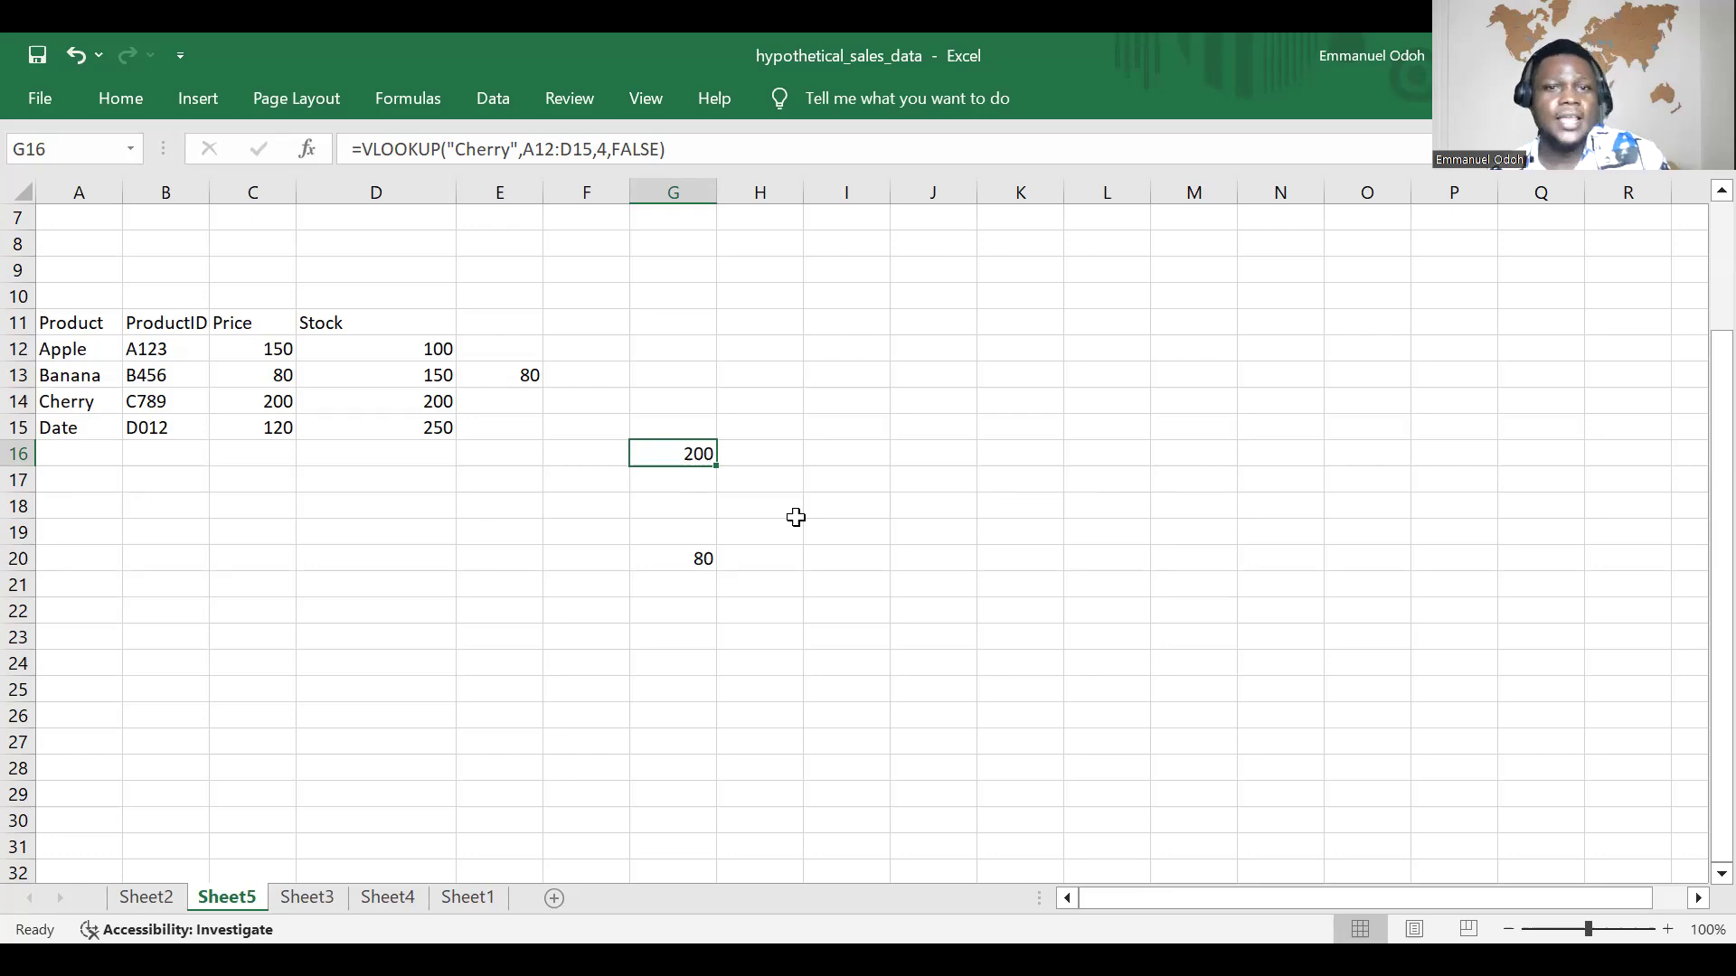
left_click(813, 678)
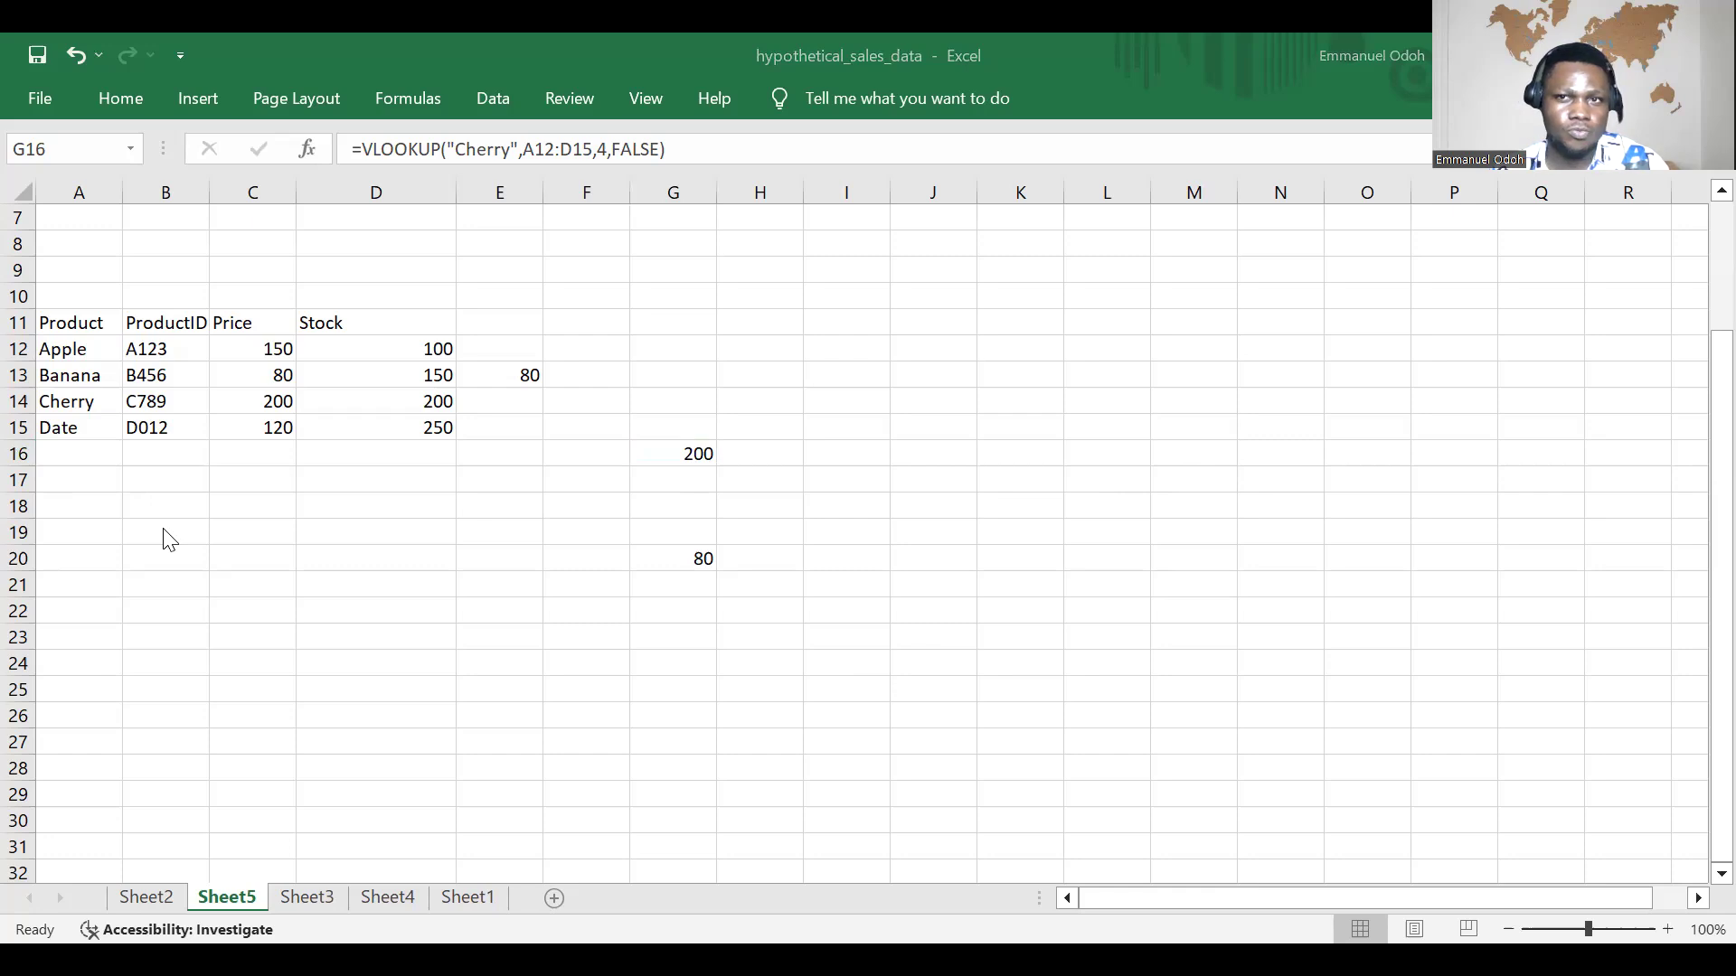
left_click(117, 568)
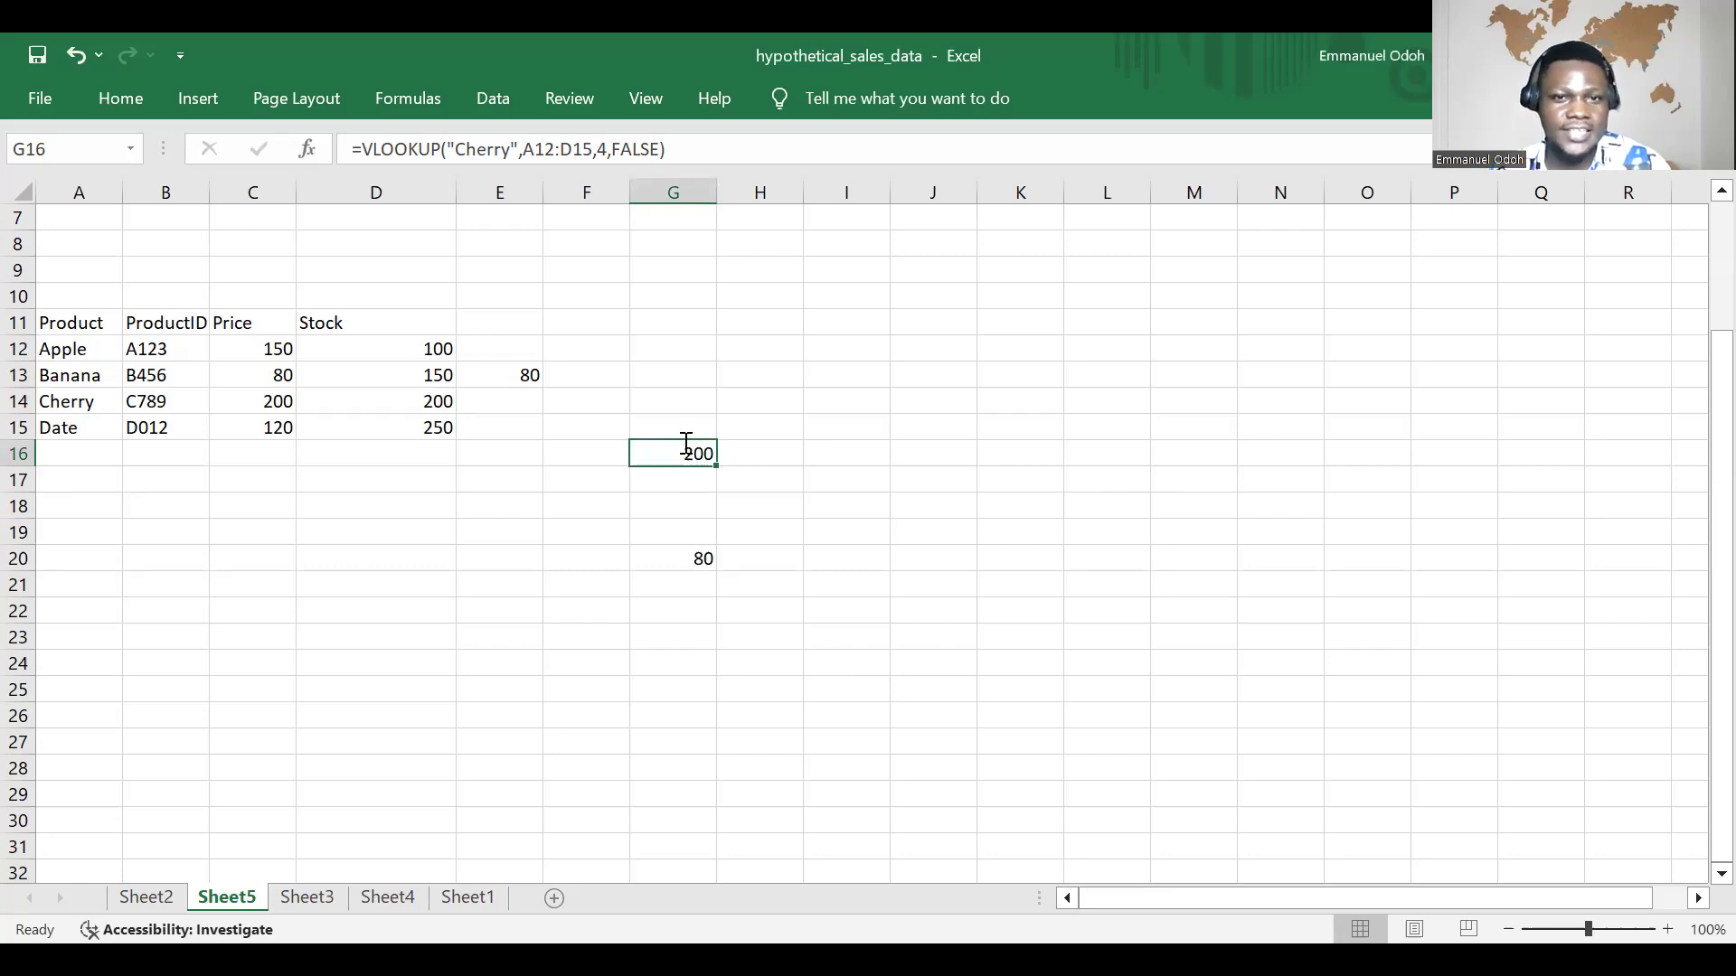
key("F2")
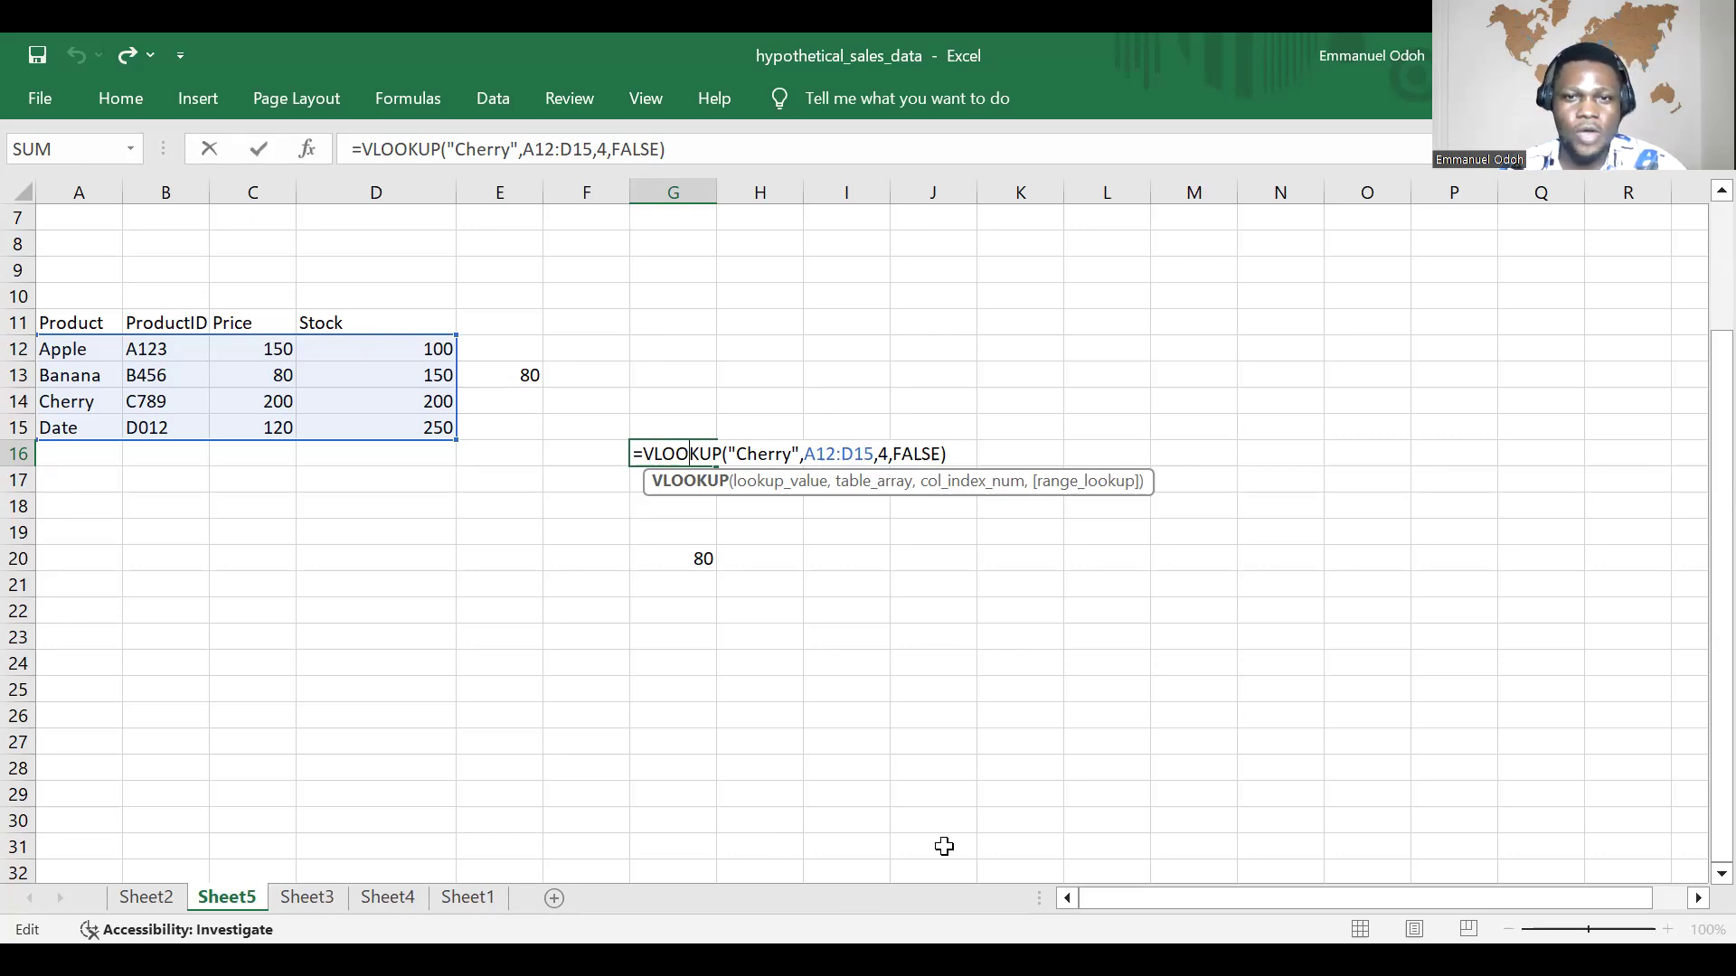
Step: Switch from the Excel workbook to the handwritten lookup notes showing the VLOOKUP syntax
key("alt+Tab")
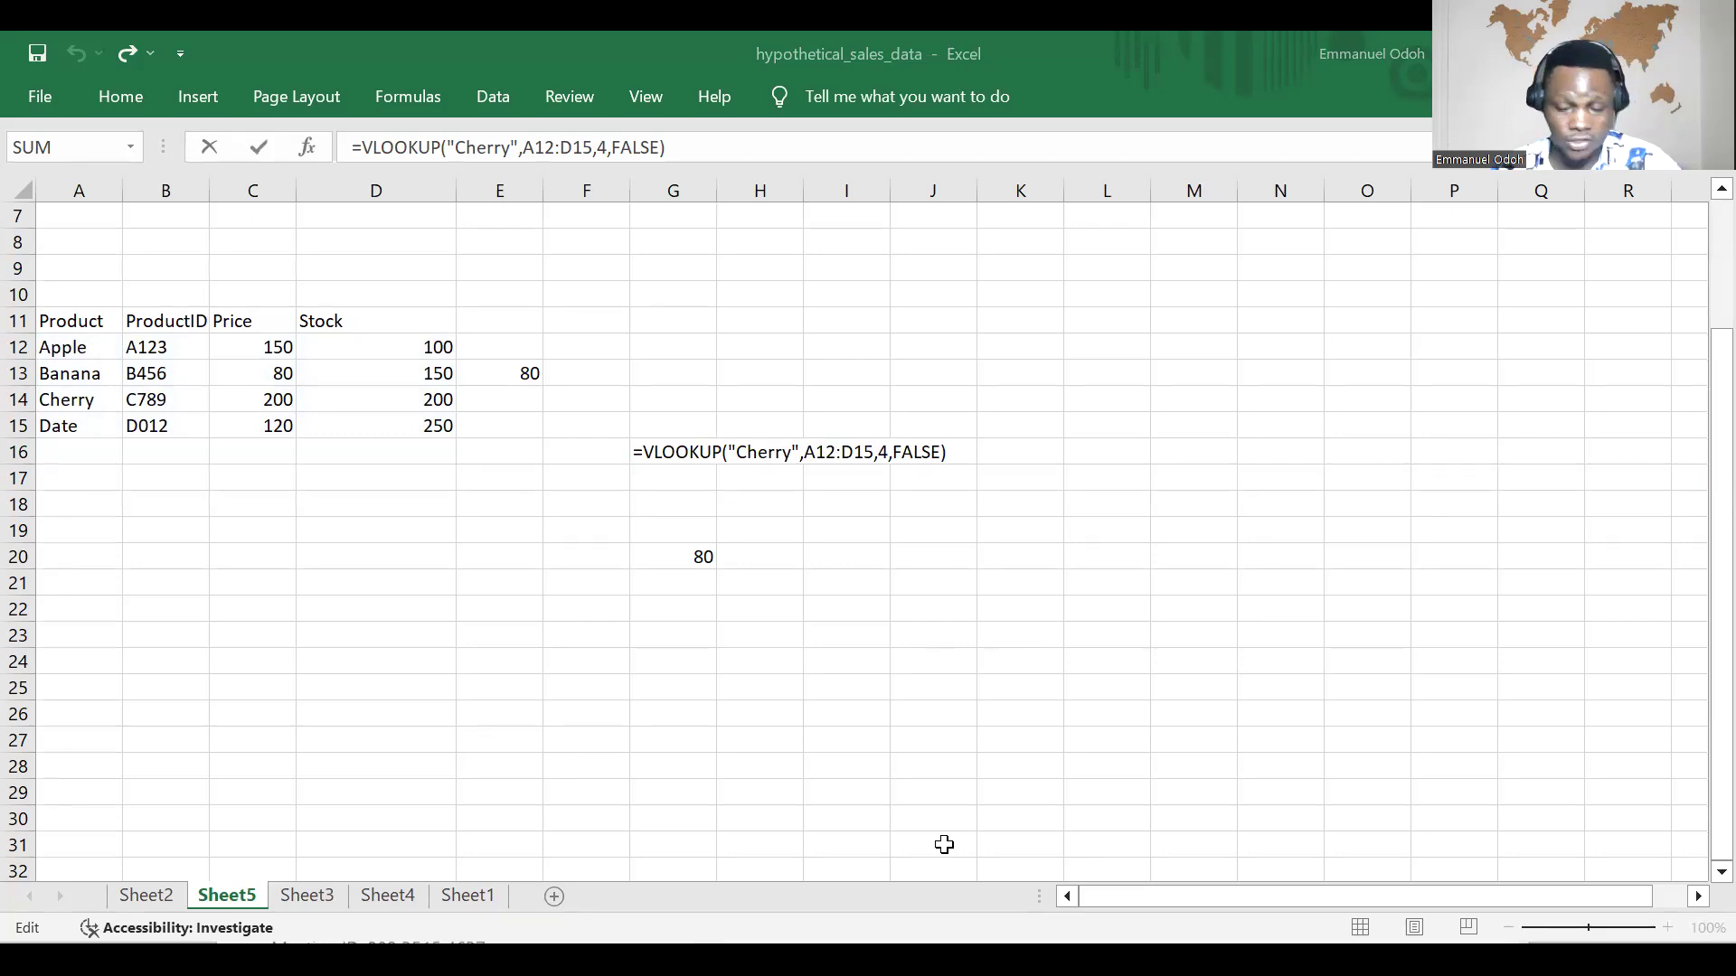
key("alt+Tab")
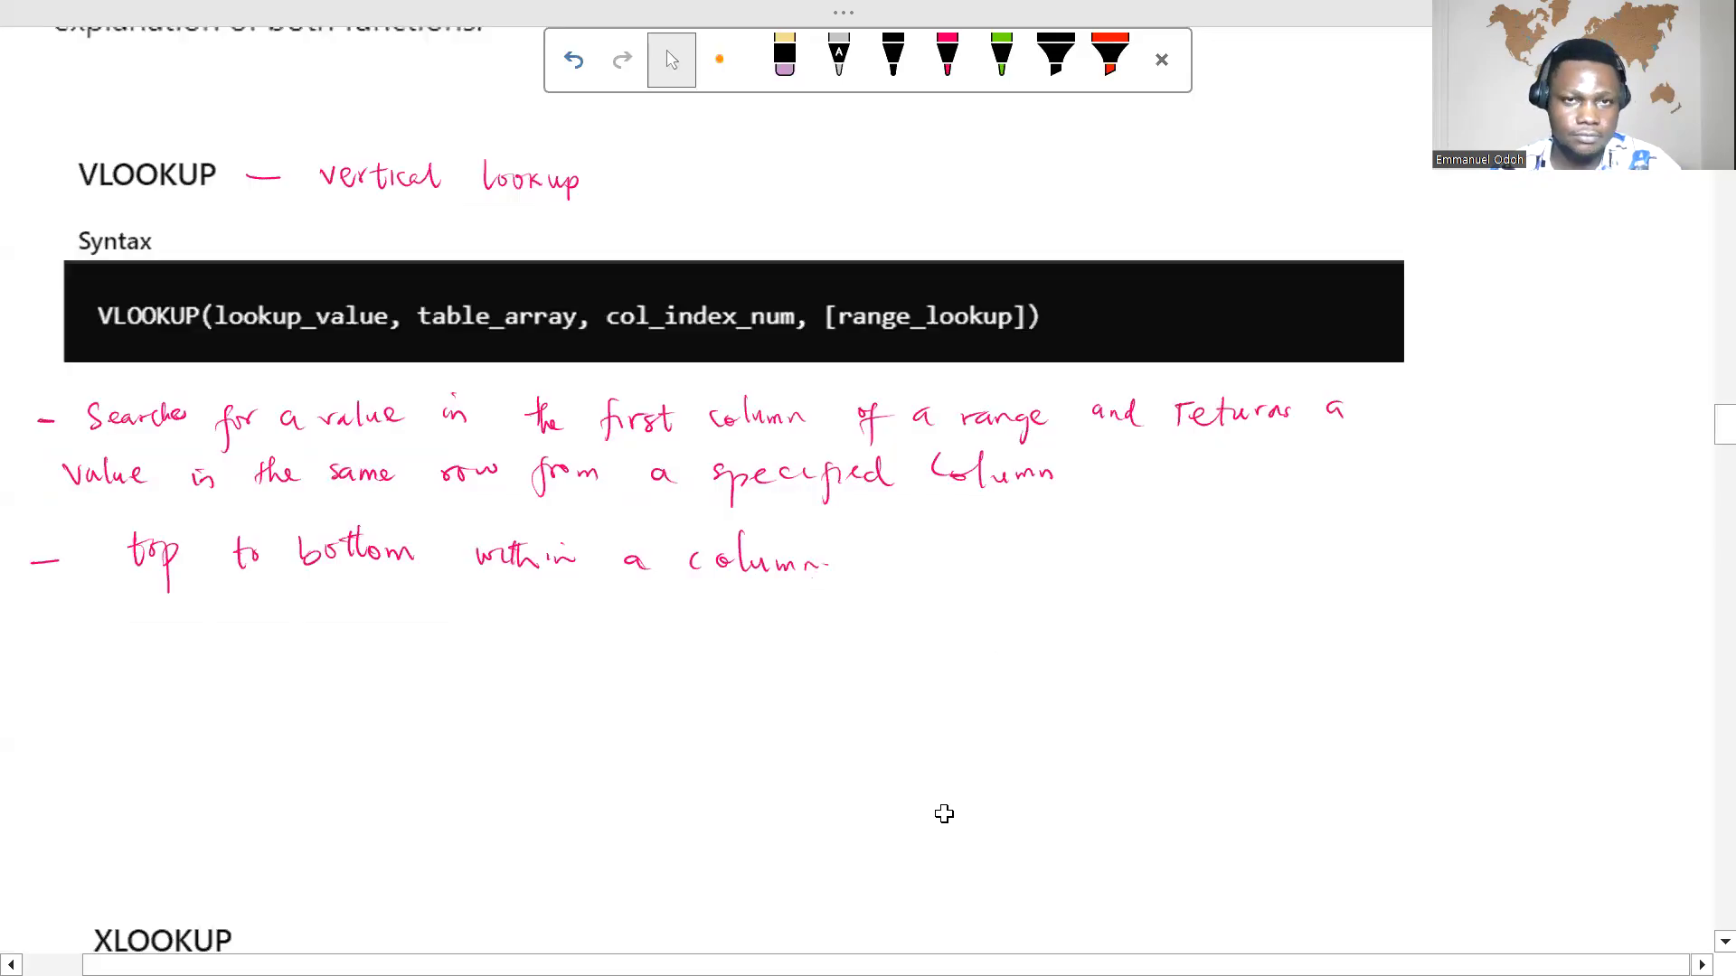